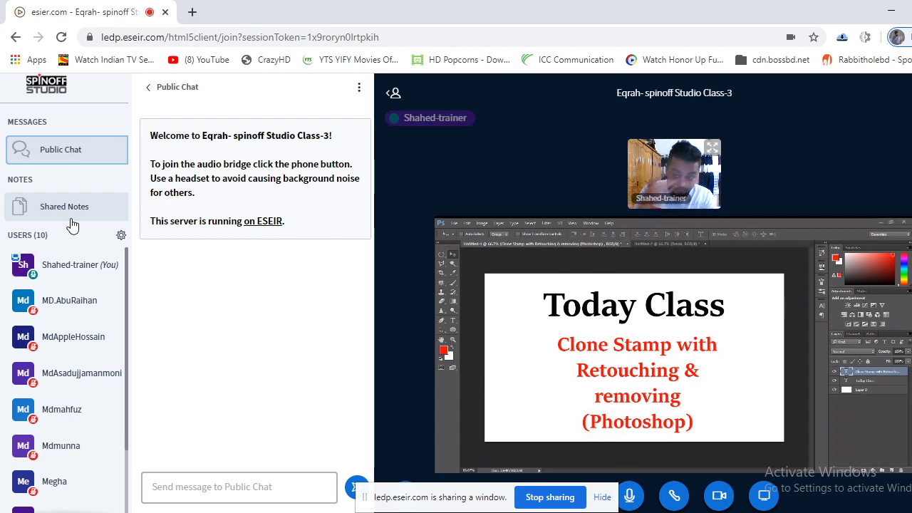
Create a new blank white 1280 × 720 px document, Untitled-3, ready for text.
key(alt+Tab)
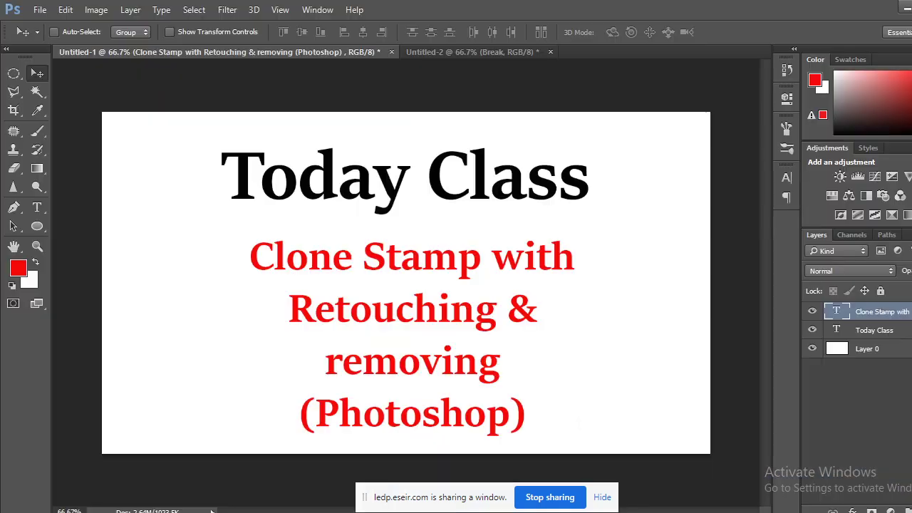
click(40, 9)
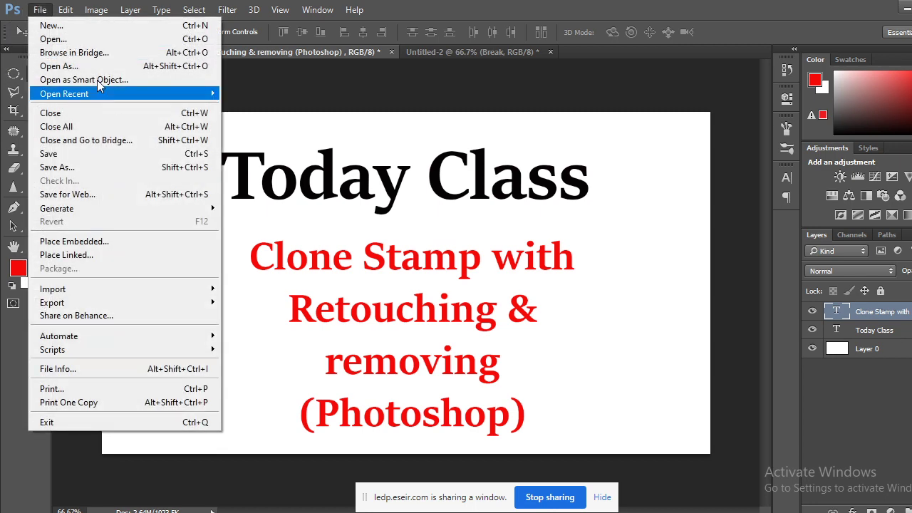
click(52, 25)
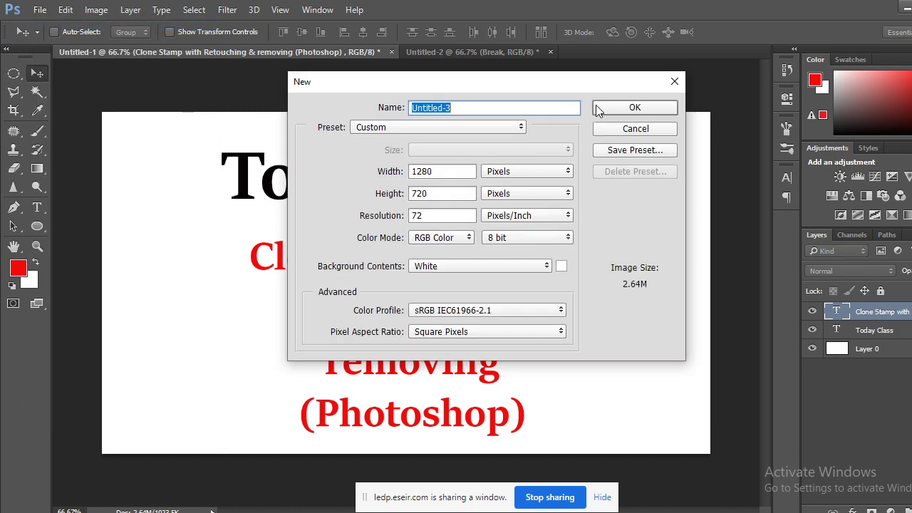
click(599, 108)
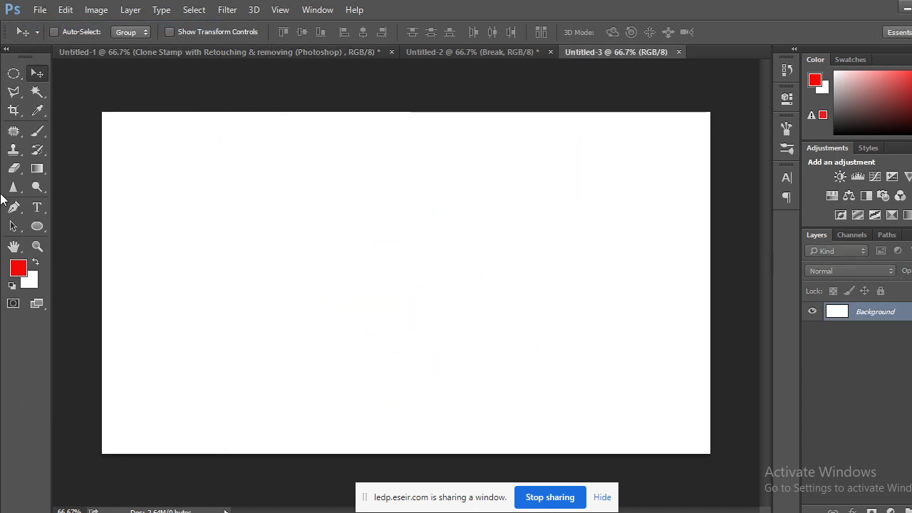
click(37, 207)
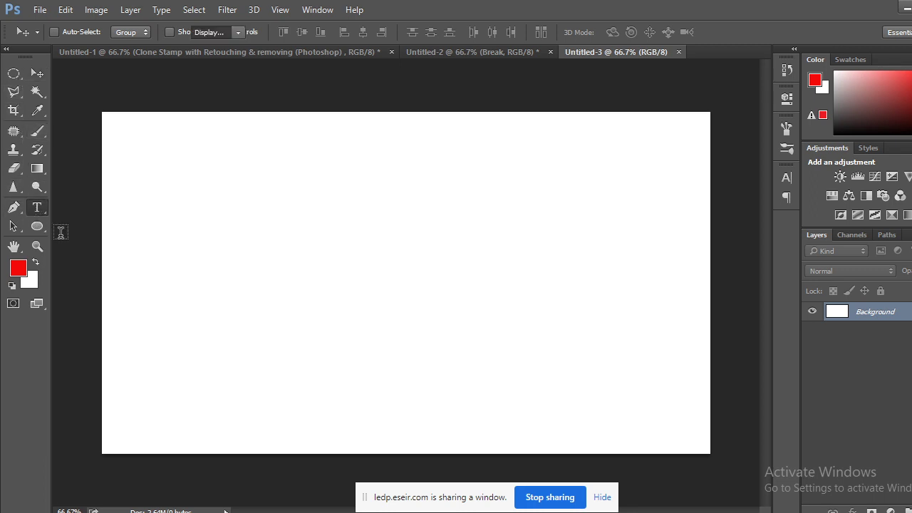
Add and commit the red bold heading 'What is Creativity?' near the canvas's left edge.
click(148, 266)
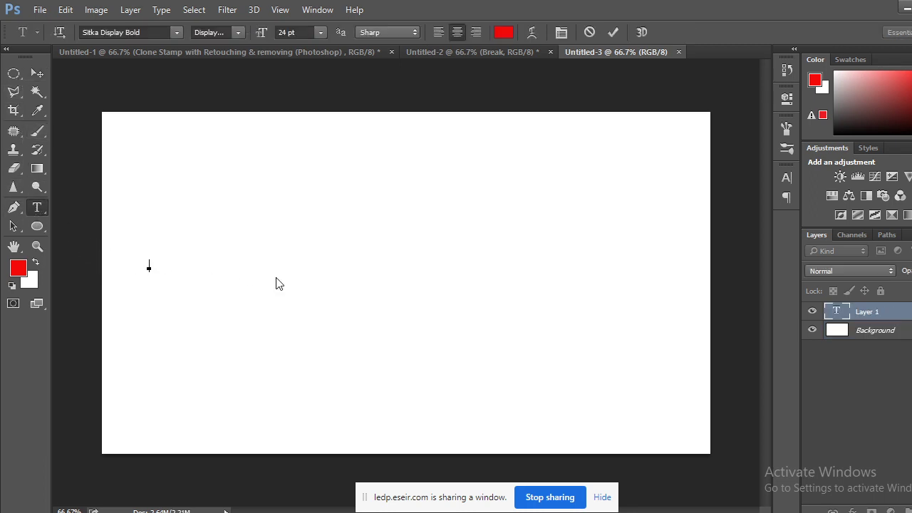
text(What is Crea)
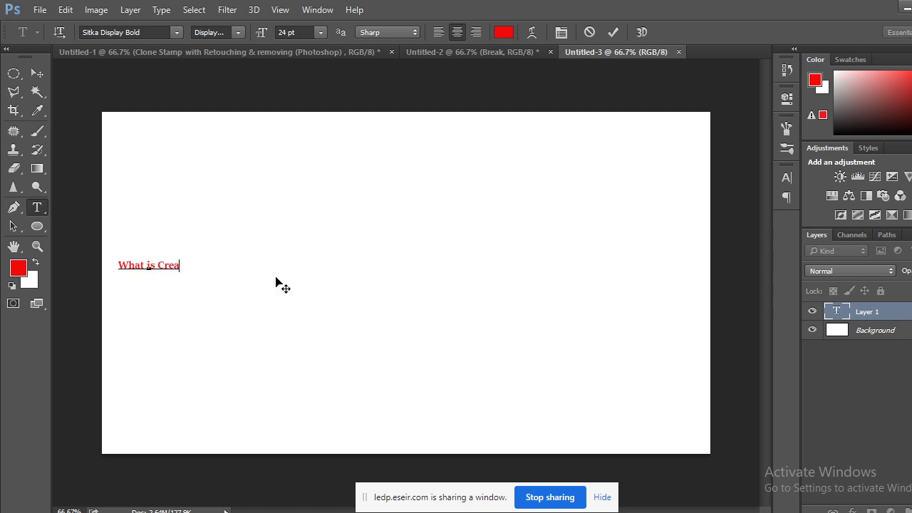
text(tivi)
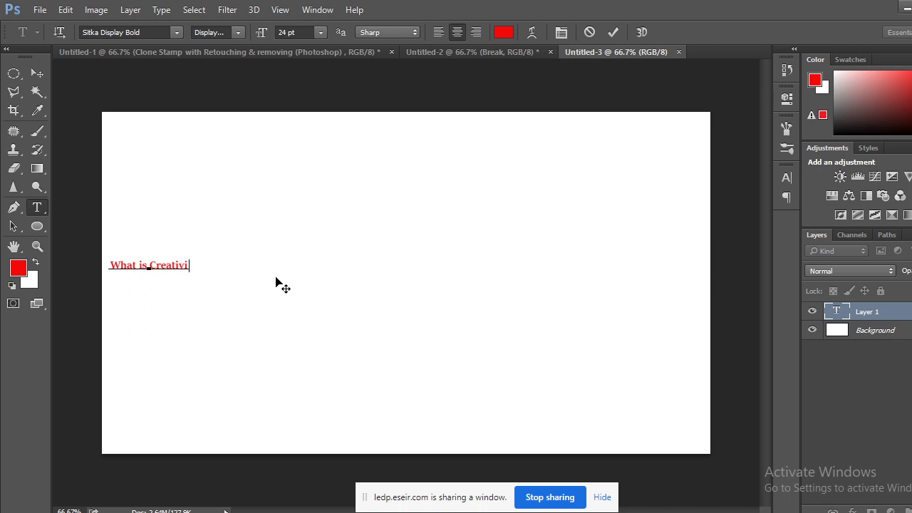
text(ty?)
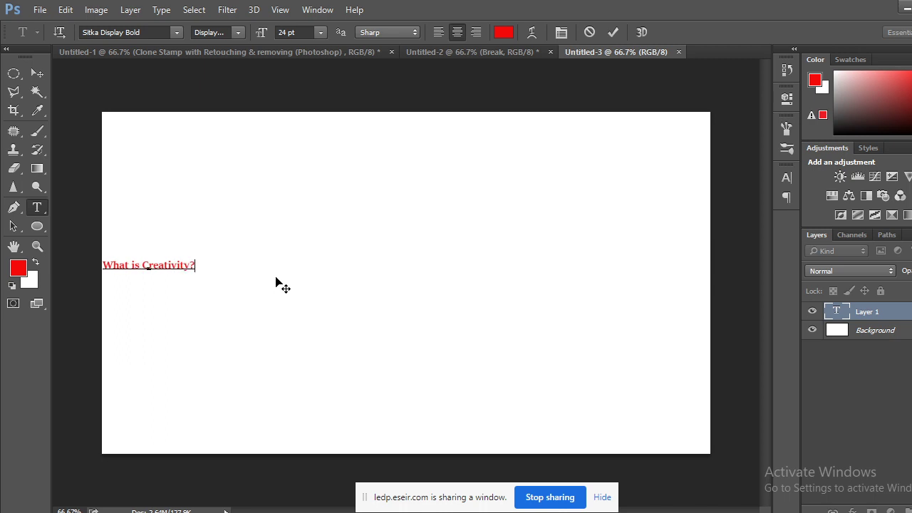
key(ctrl+t)
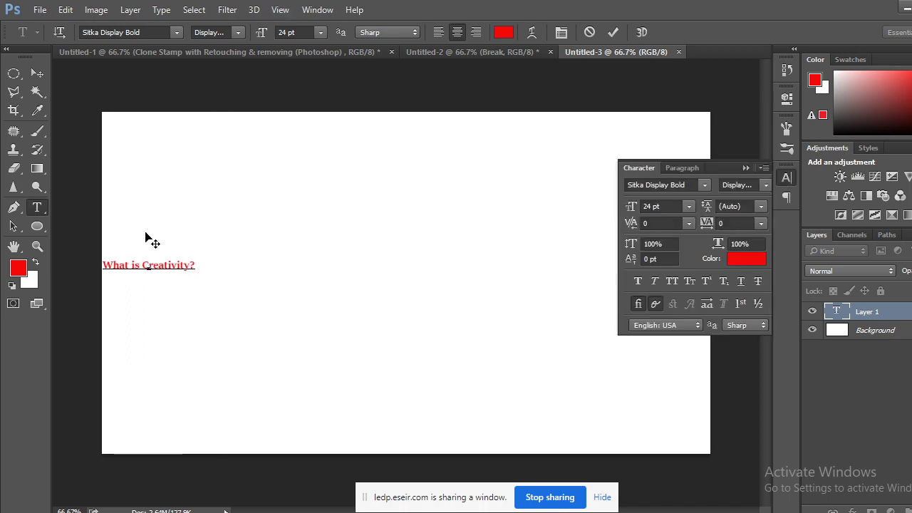
click(37, 73)
Scale the 'What is Creativity?' heading to about 610% and centre it on the canvas.
key(ctrl+t)
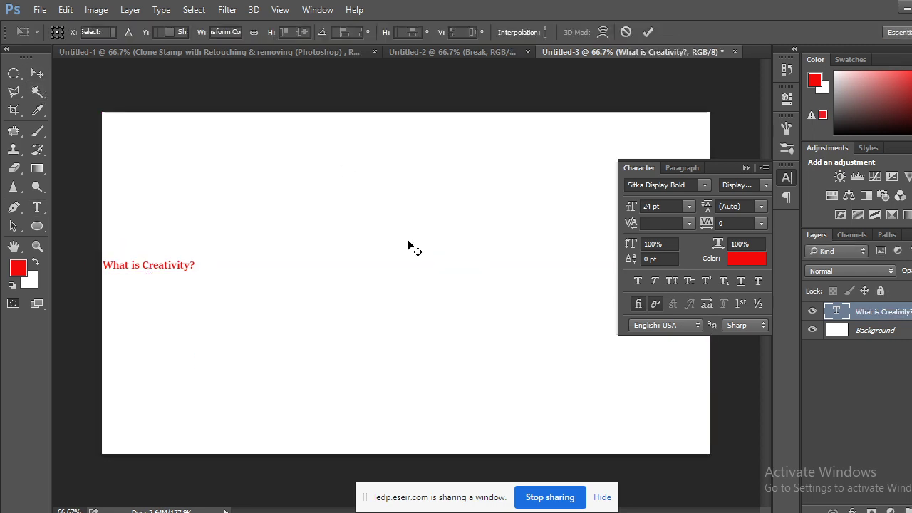
click(746, 168)
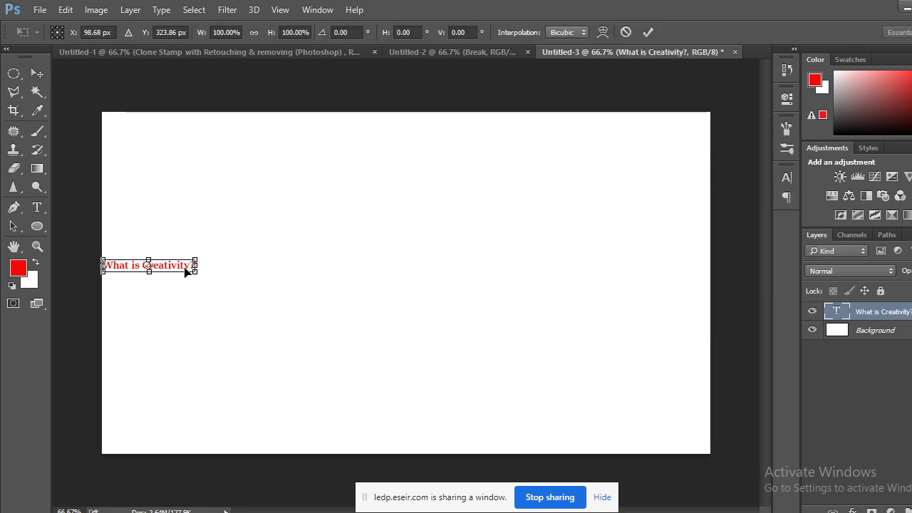
drag(185, 271, 655, 438)
drag(477, 273, 498, 268)
click(37, 72)
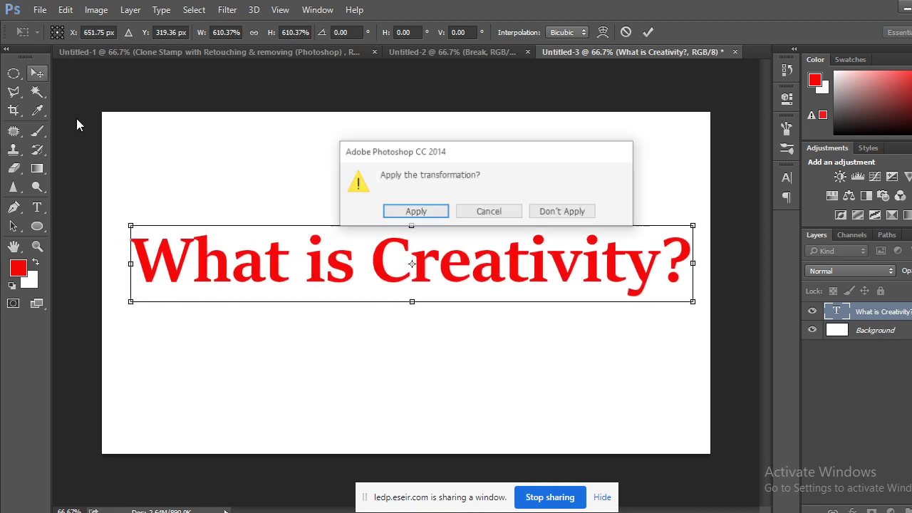
click(415, 212)
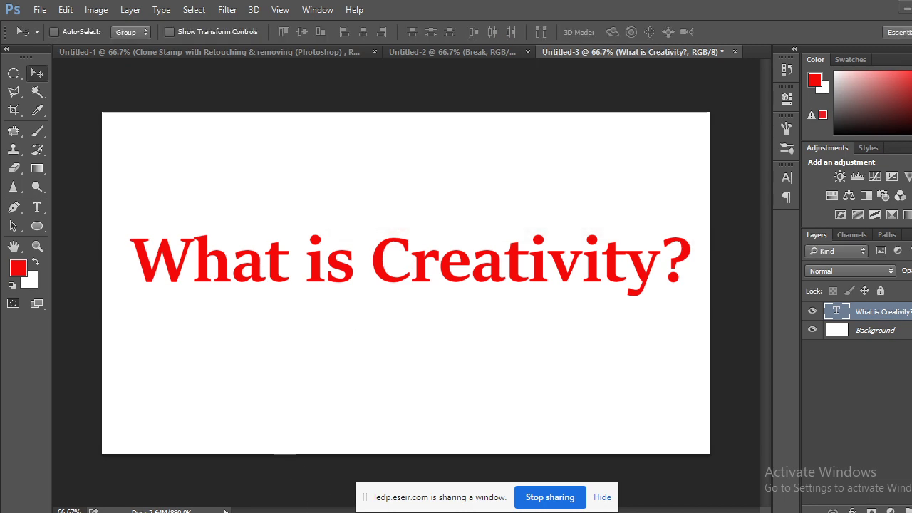
click(89, 501)
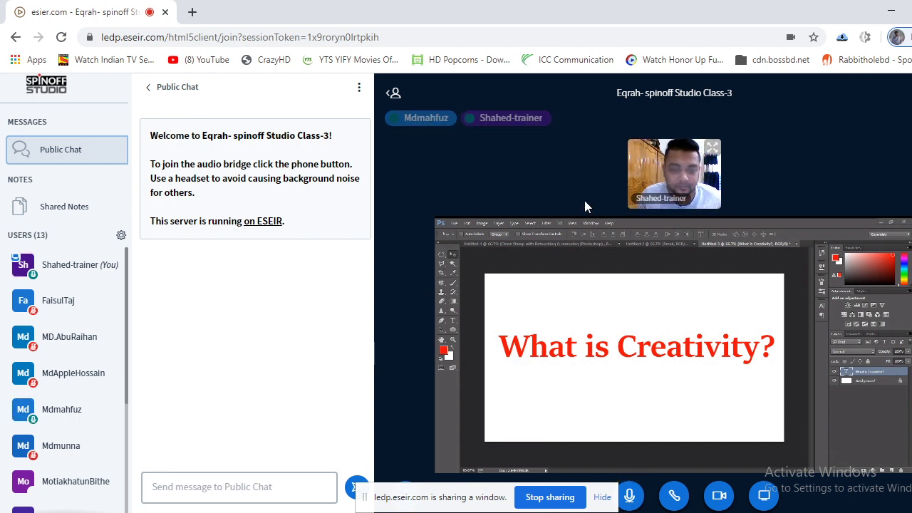
Mute the student whose microphone was live, using the Users list.
scroll(103, 362, down, 5)
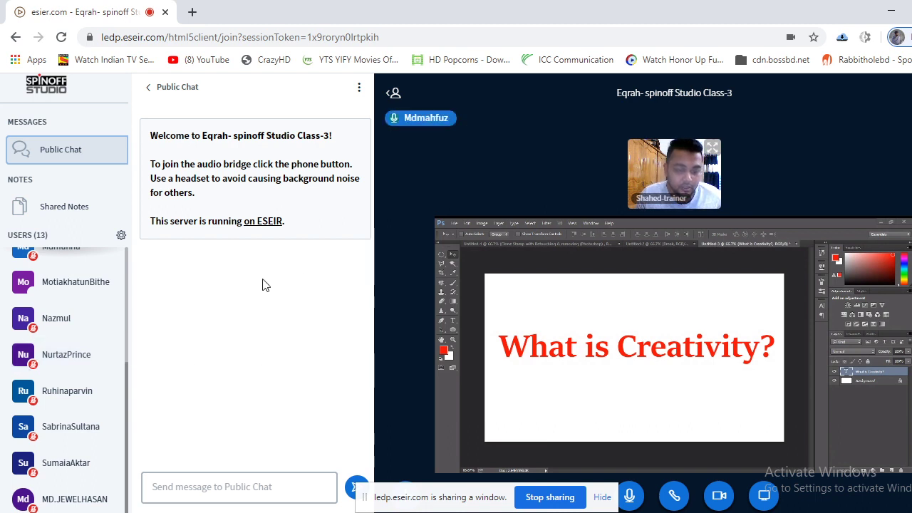
scroll(125, 344, up, 5)
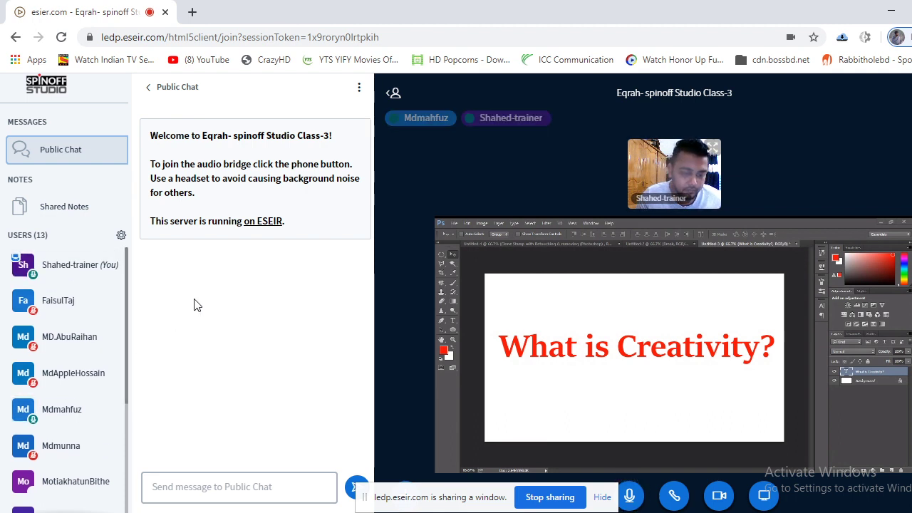
click(50, 411)
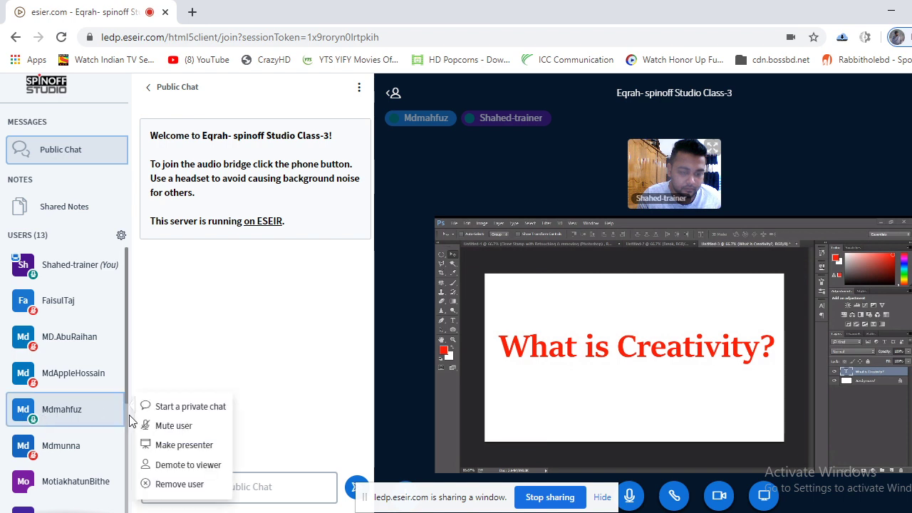
click(182, 429)
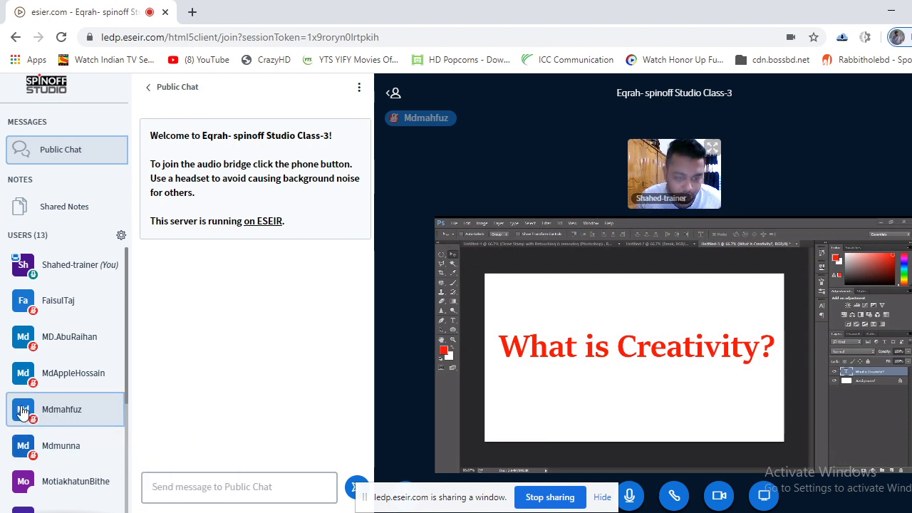
scroll(91, 455, down, 2)
scroll(91, 460, down, 3)
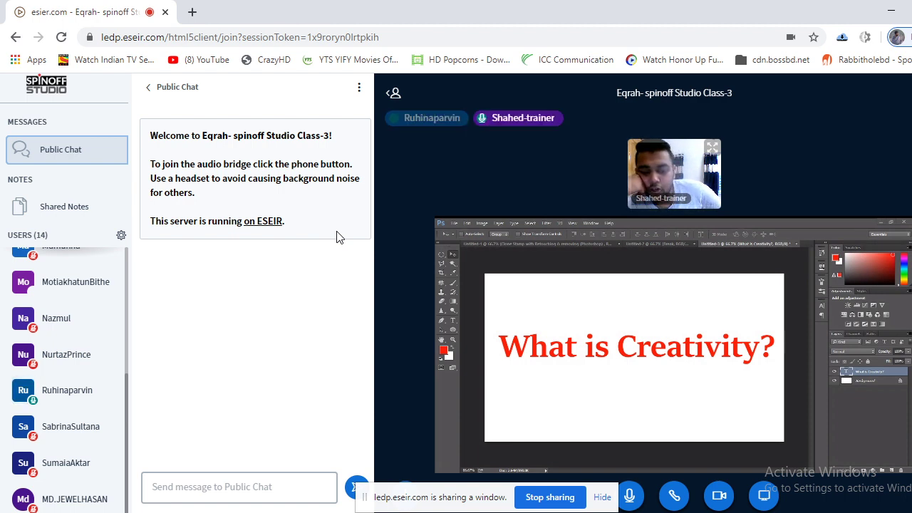
Mute a second talking student so only the trainer's audio stays live.
click(75, 391)
click(188, 408)
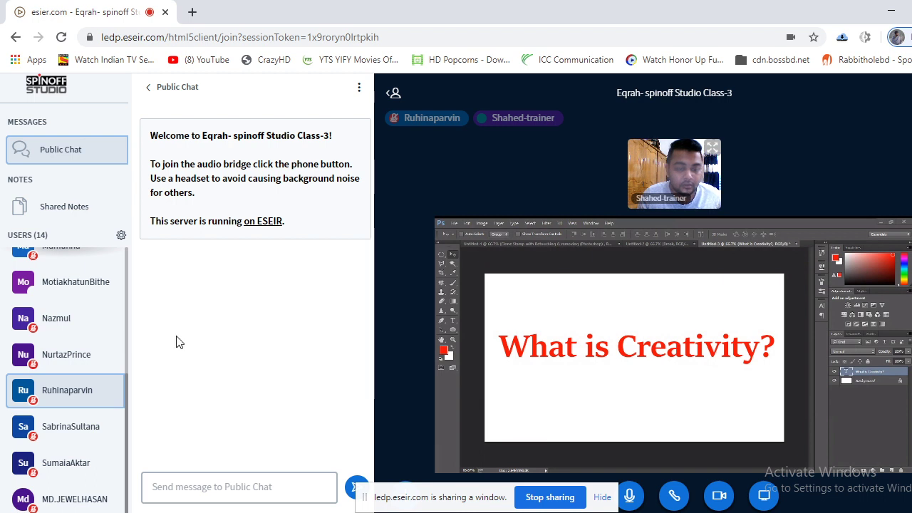
scroll(87, 354, up, 5)
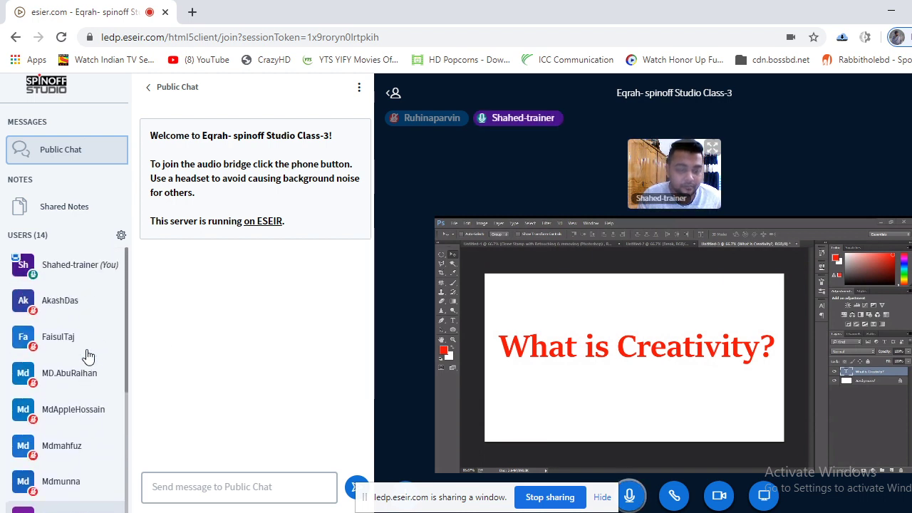
scroll(87, 355, down, 3)
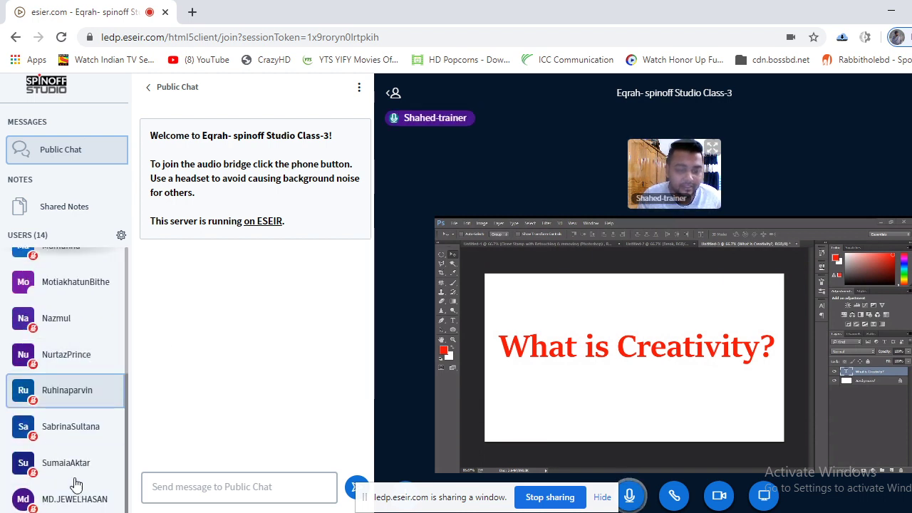
scroll(76, 456, up, 3)
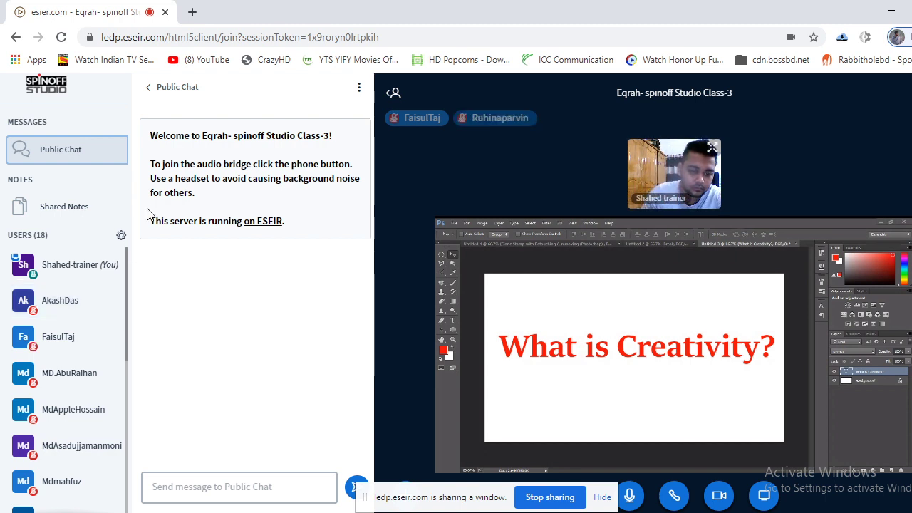
Mute the student speaking during the session via their Users list entry.
scroll(97, 332, down, 5)
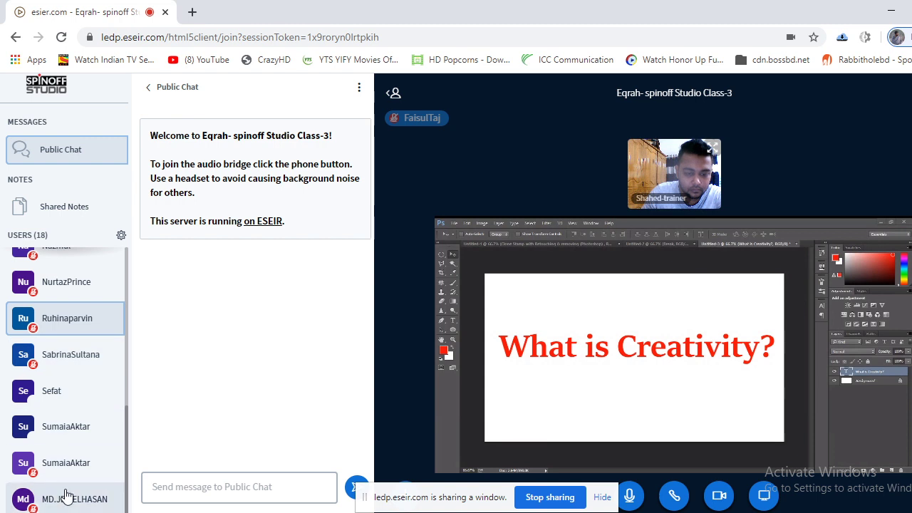
scroll(82, 468, up, 3)
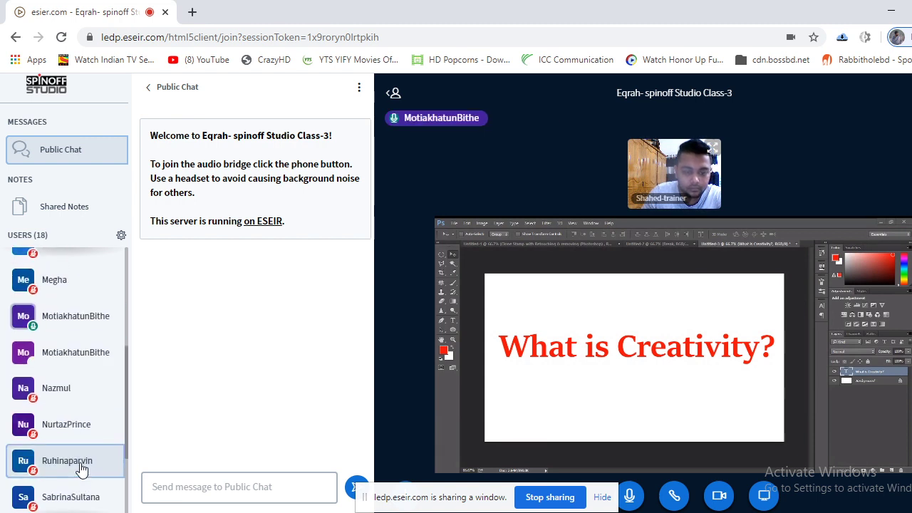
scroll(86, 455, up, 3)
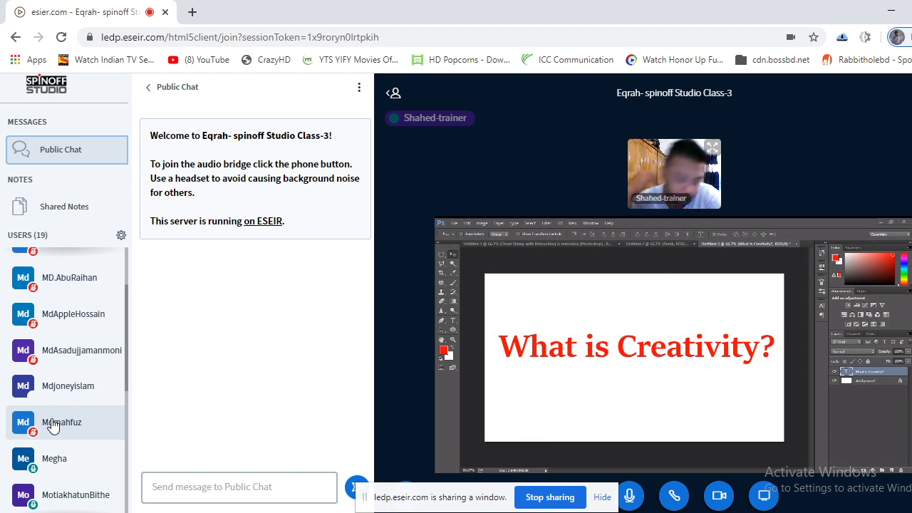
click(62, 461)
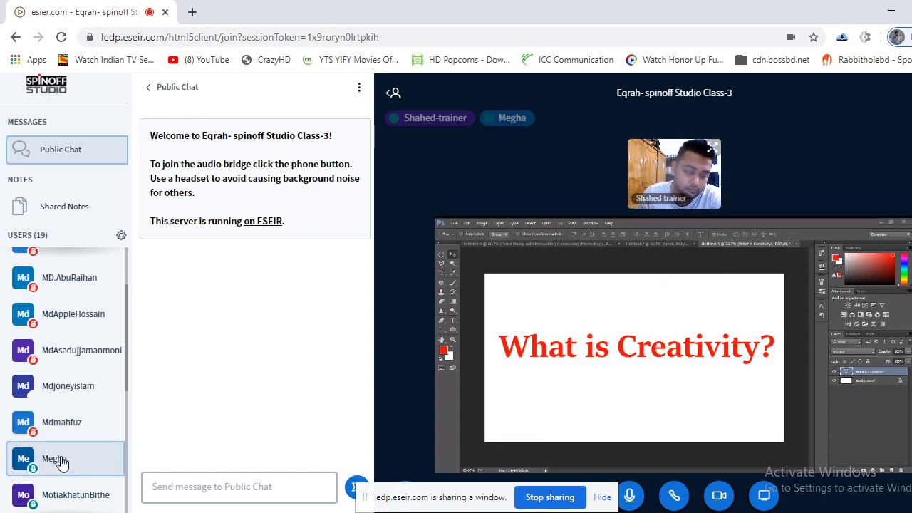
click(182, 403)
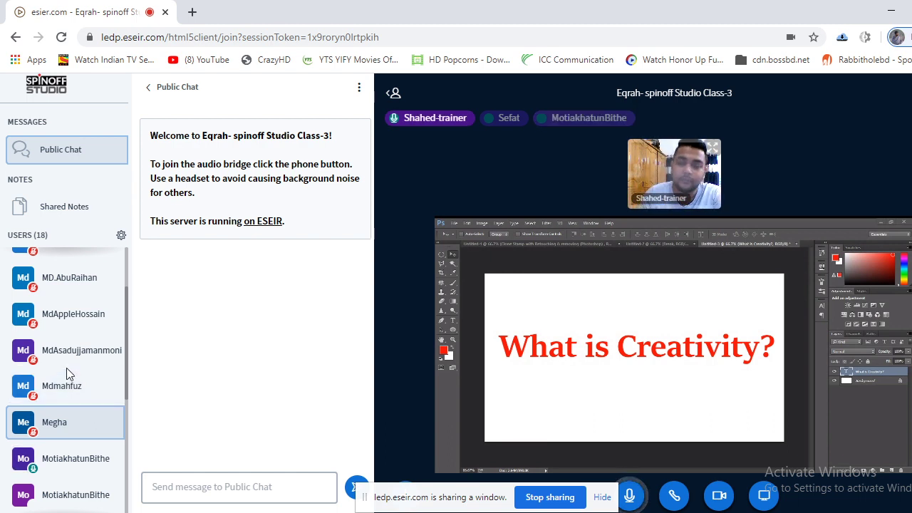
Mute another student whose microphone was on, using the Mute user option.
scroll(78, 427, down, 4)
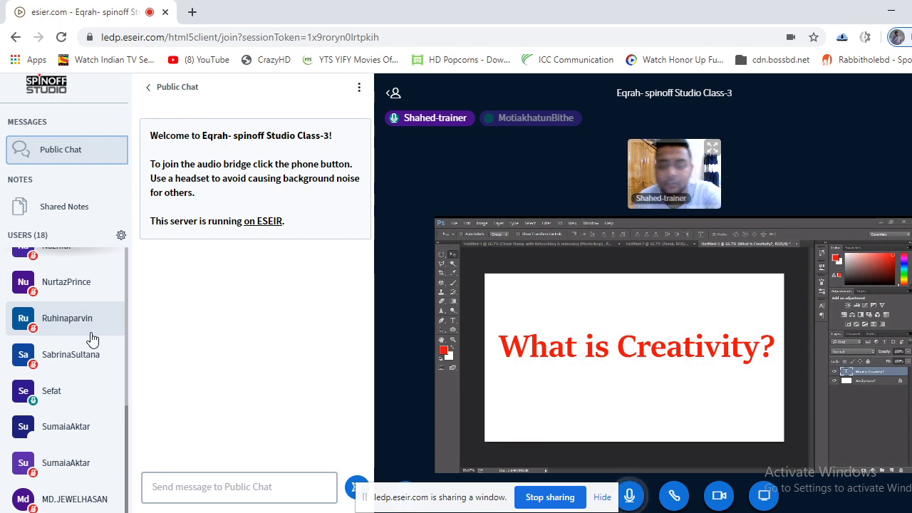
click(69, 397)
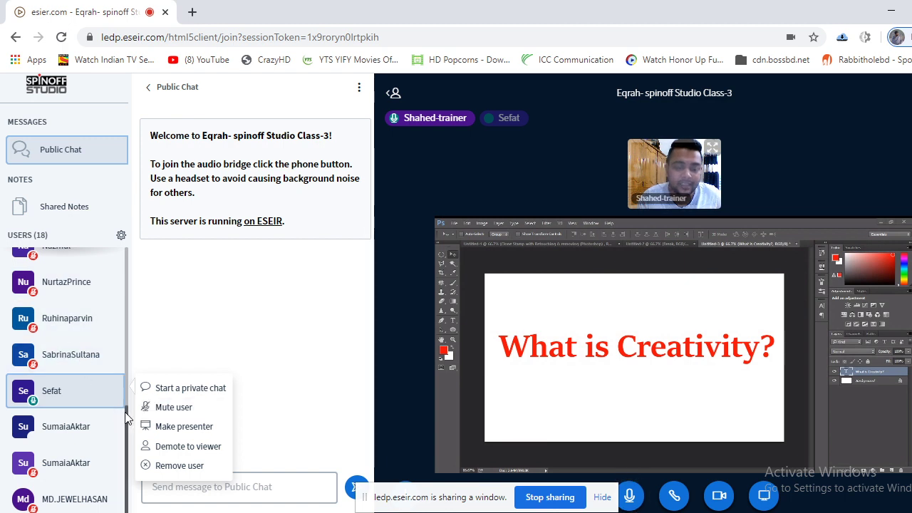
click(201, 413)
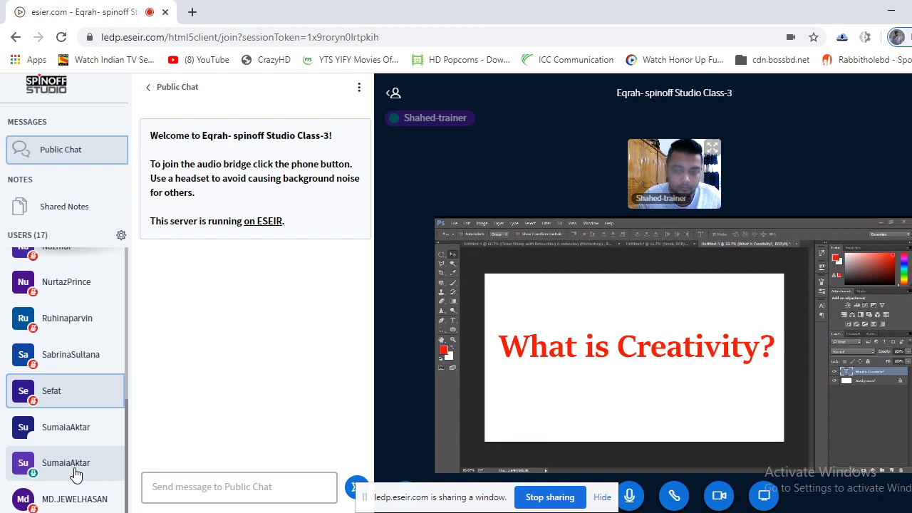
scroll(75, 475, up, 3)
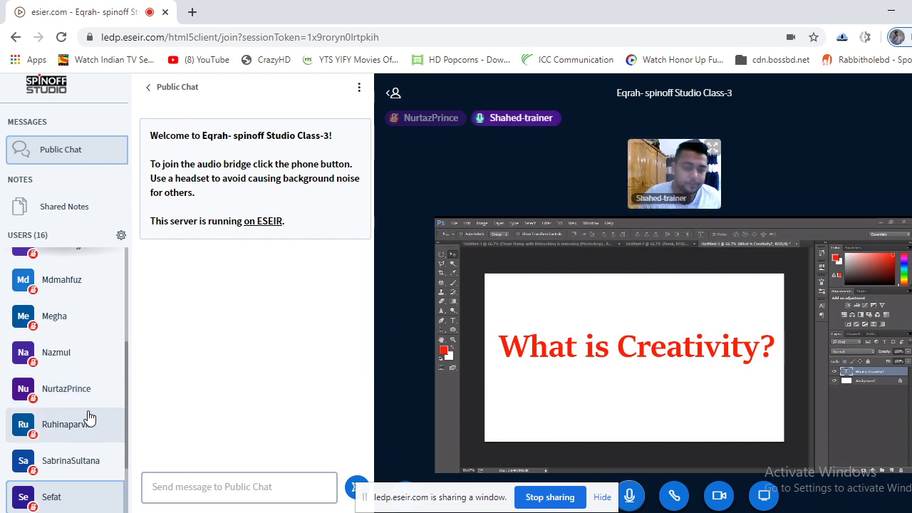
scroll(85, 399, up, 5)
Review the participant list, then minimise the conference window to bring Photoshop forward.
scroll(84, 397, down, 5)
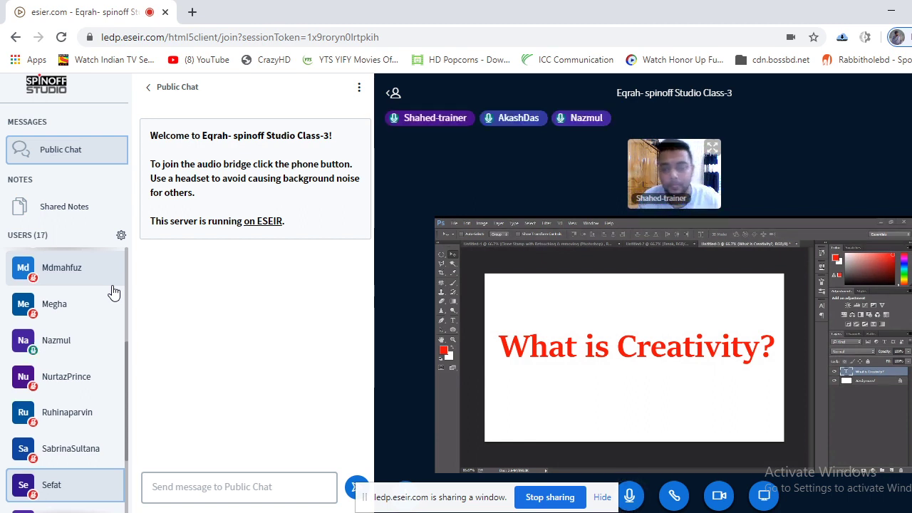
scroll(110, 391, down, 1)
scroll(114, 388, down, 1)
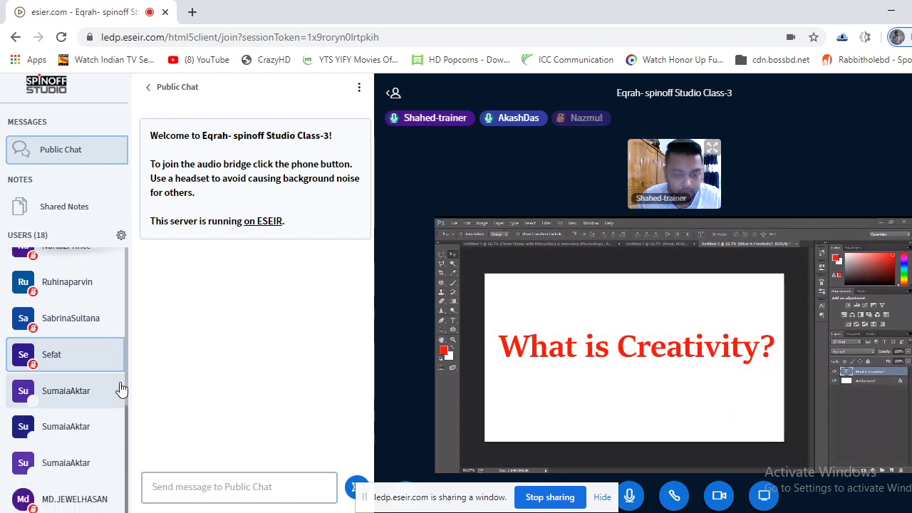
scroll(110, 423, up, 5)
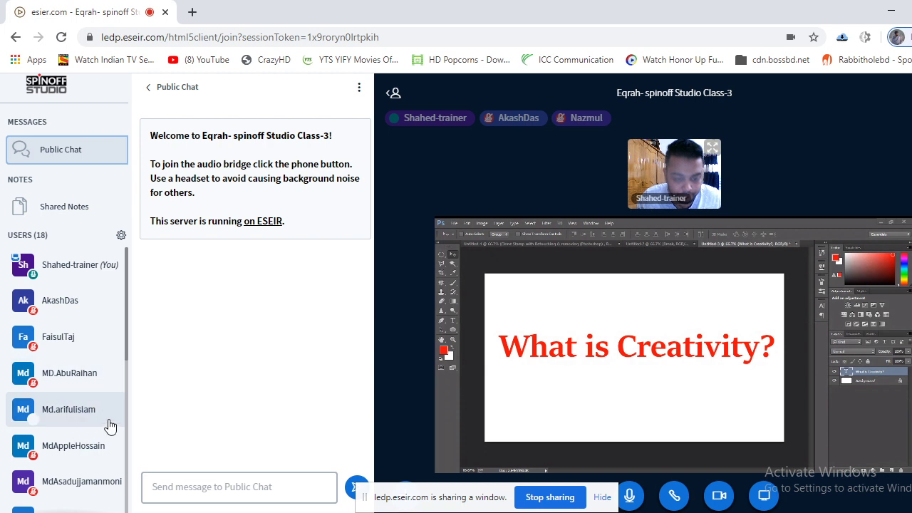
scroll(112, 425, down, 5)
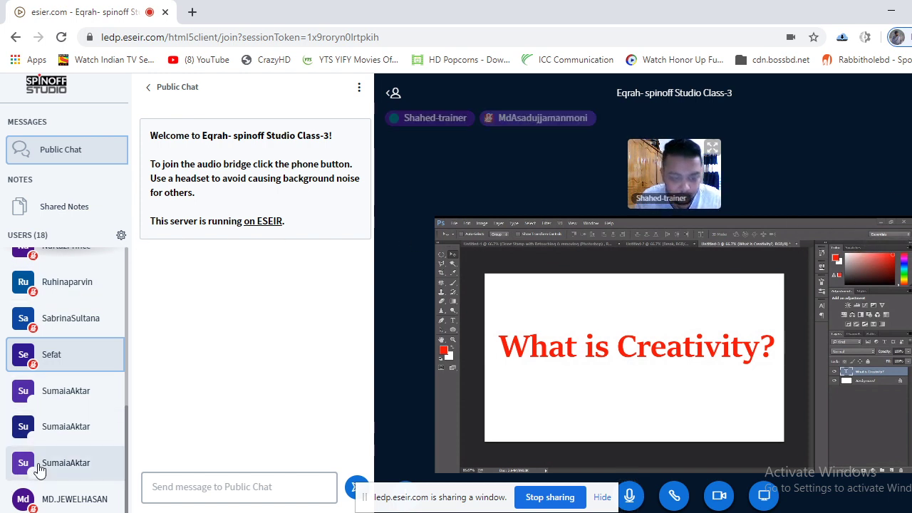
scroll(43, 466, up, 5)
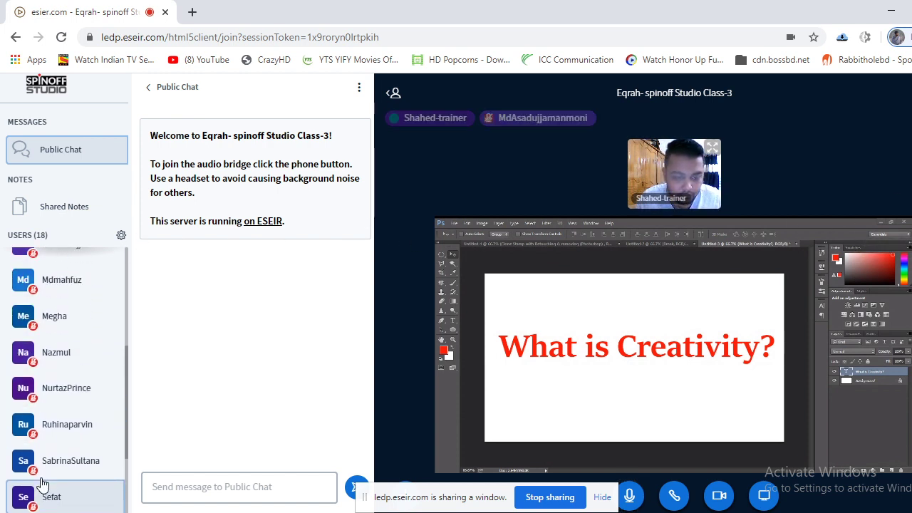
scroll(49, 459, up, 2)
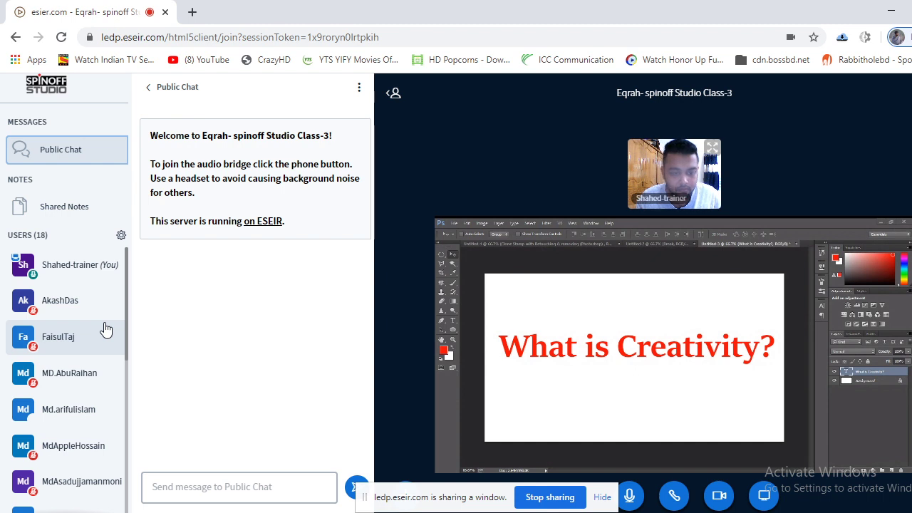
scroll(103, 327, down, 5)
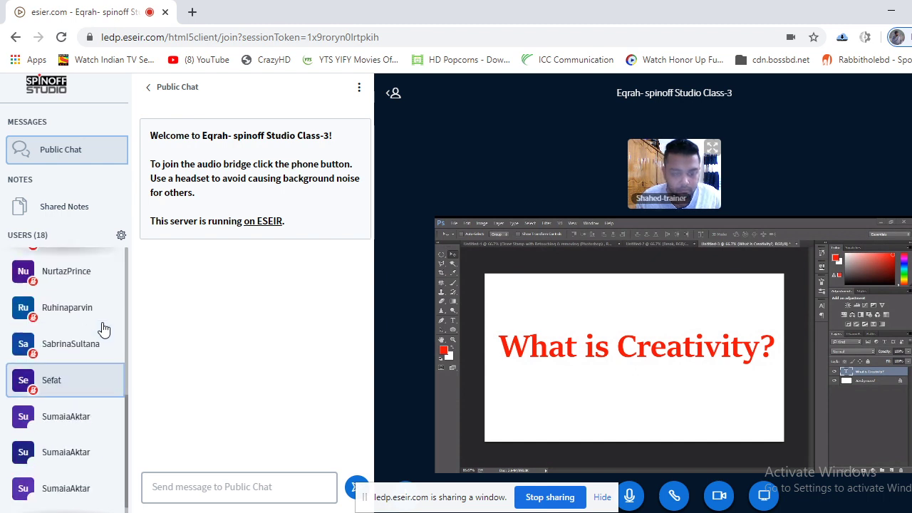
scroll(121, 395, up, 5)
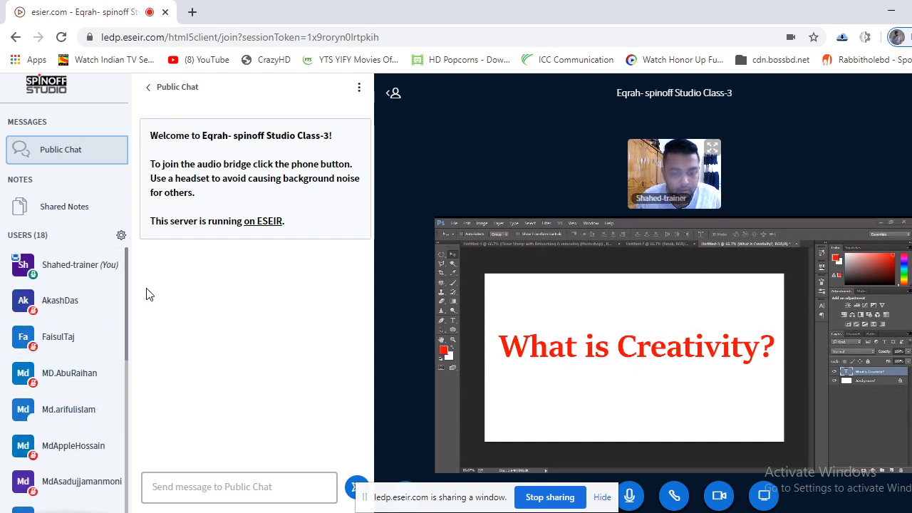
scroll(66, 423, down, 5)
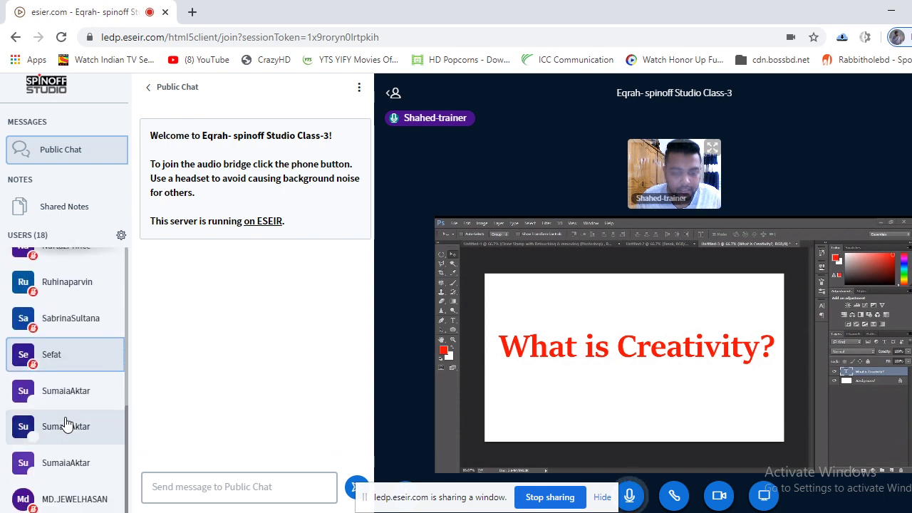
scroll(66, 424, up, 5)
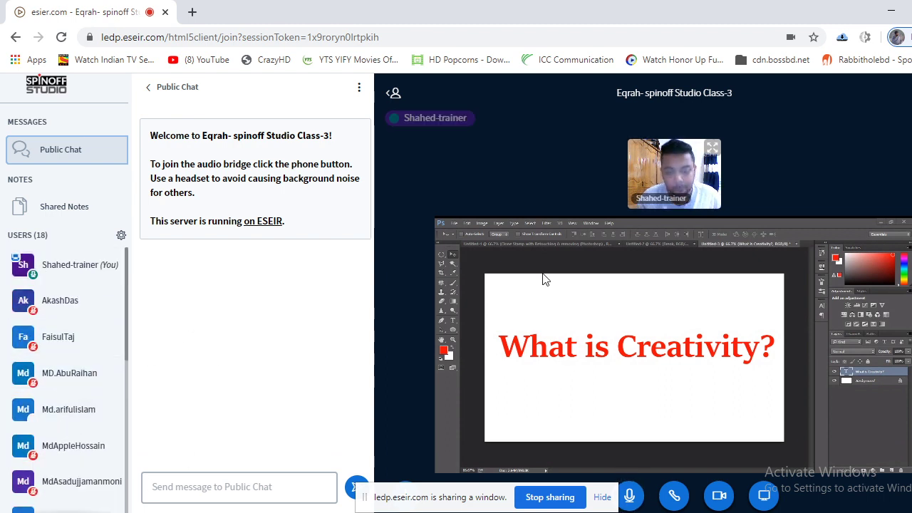
click(889, 8)
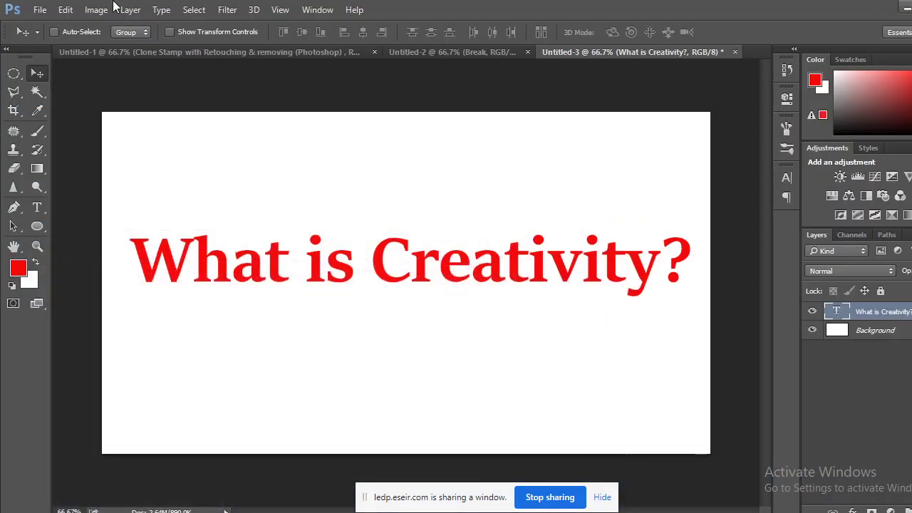
Close Untitled-3 without saving and minimise Photoshop to show the desktop.
click(735, 51)
click(468, 211)
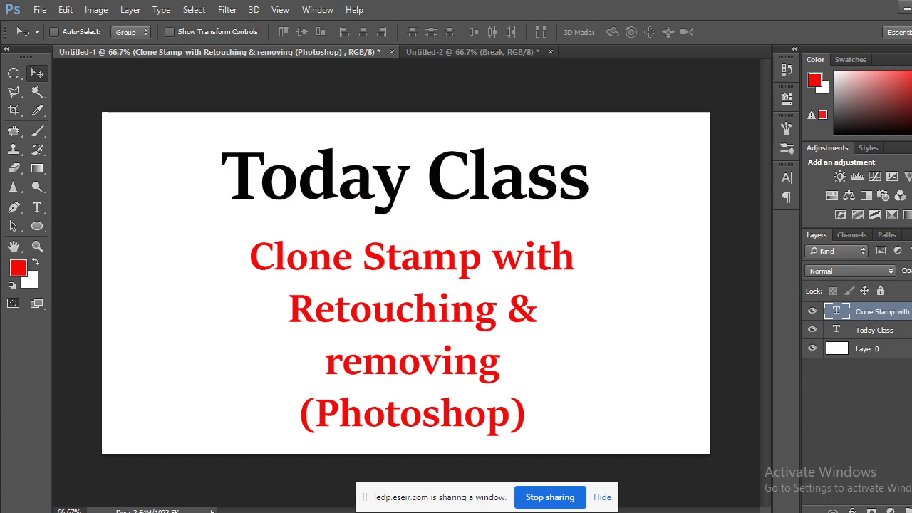
click(902, 7)
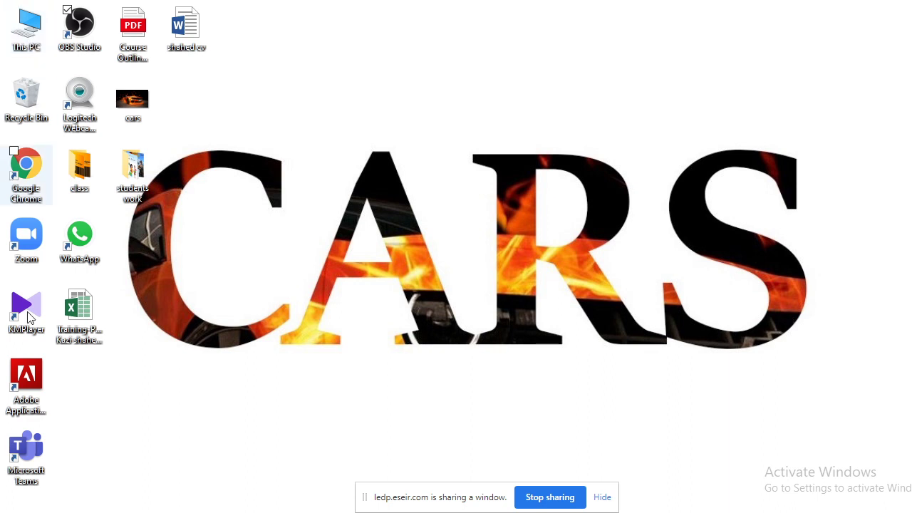
Open the 'students work' folder, then launch WhatsApp from the desktop.
click(67, 10)
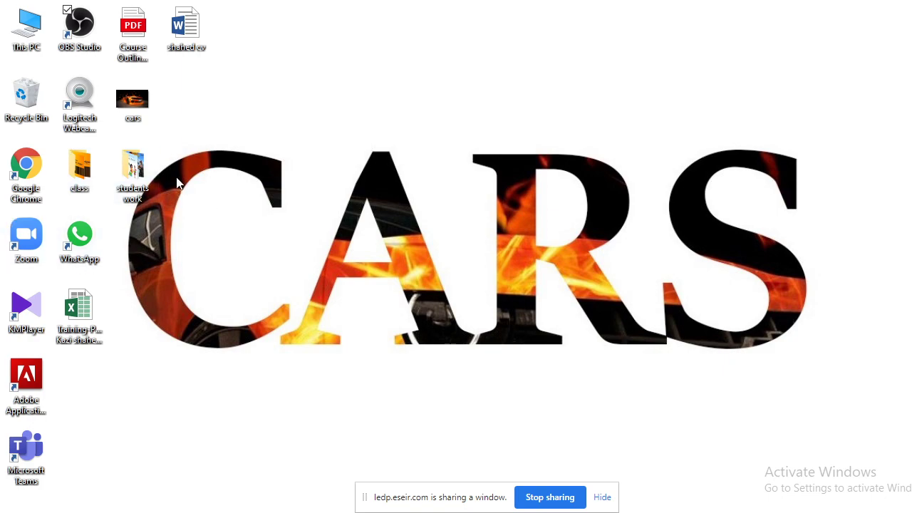
double_click(133, 182)
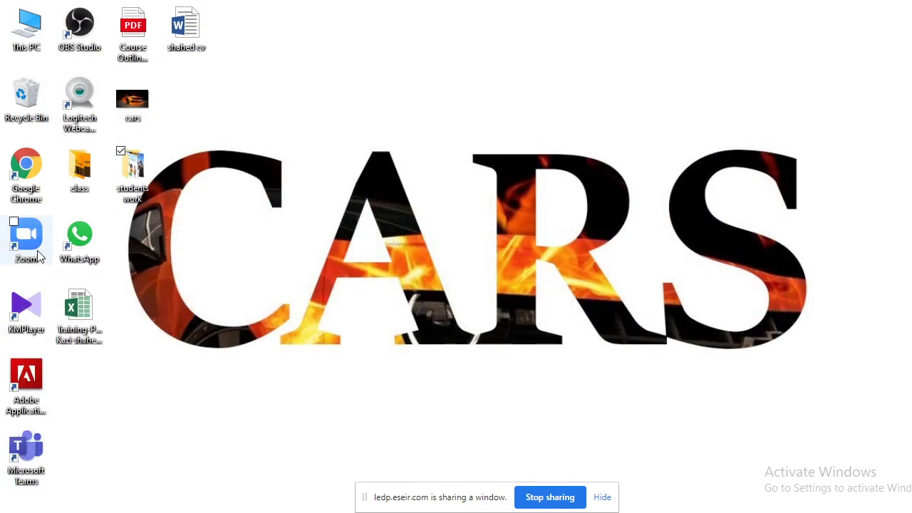
double_click(79, 238)
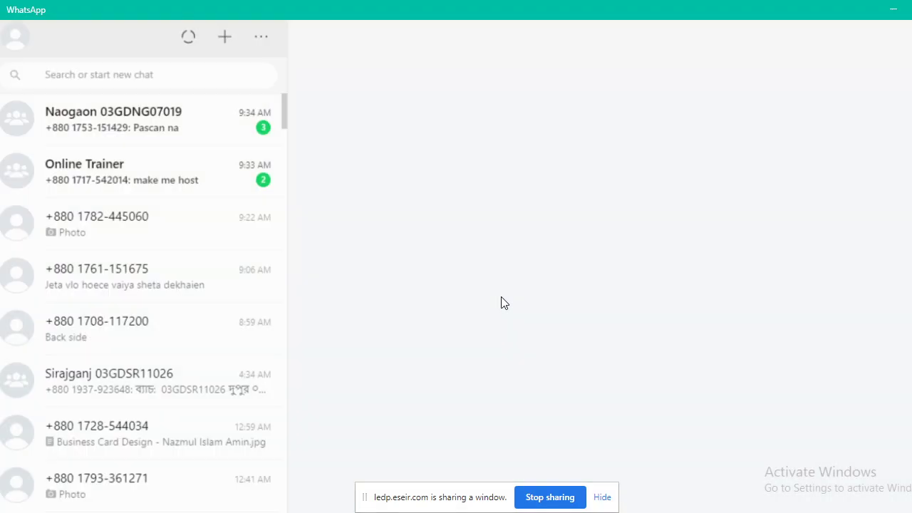
Find the unsaved contact's chat and open the CyberMulti card image full-size in the viewer.
click(142, 126)
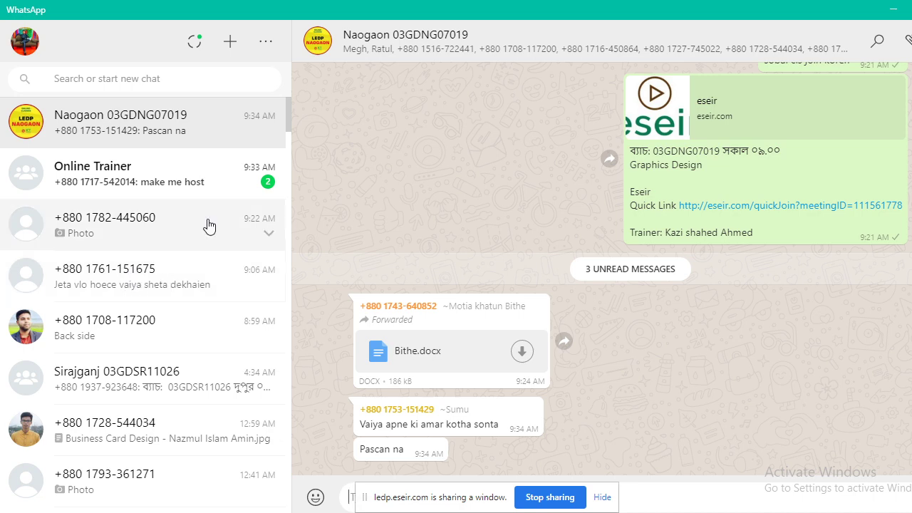
scroll(140, 358, down, 3)
scroll(147, 360, up, 2)
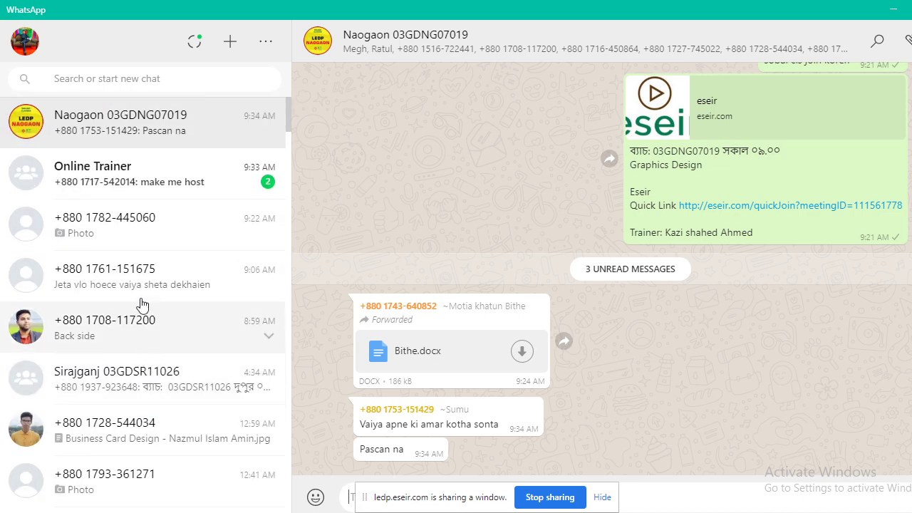
click(167, 240)
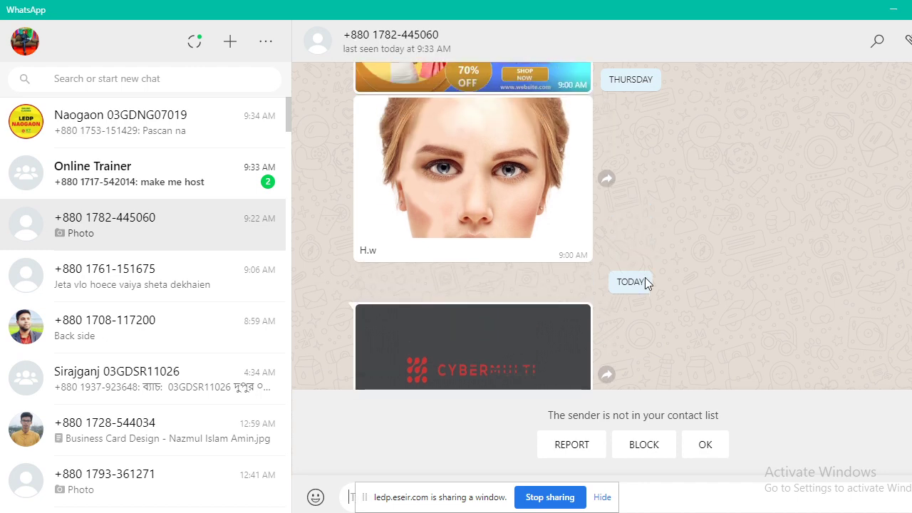
click(522, 289)
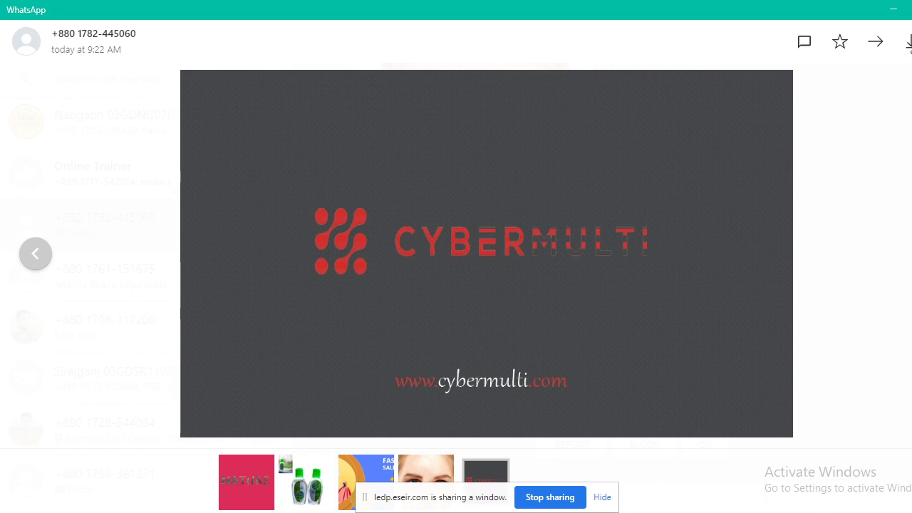
key(Escape)
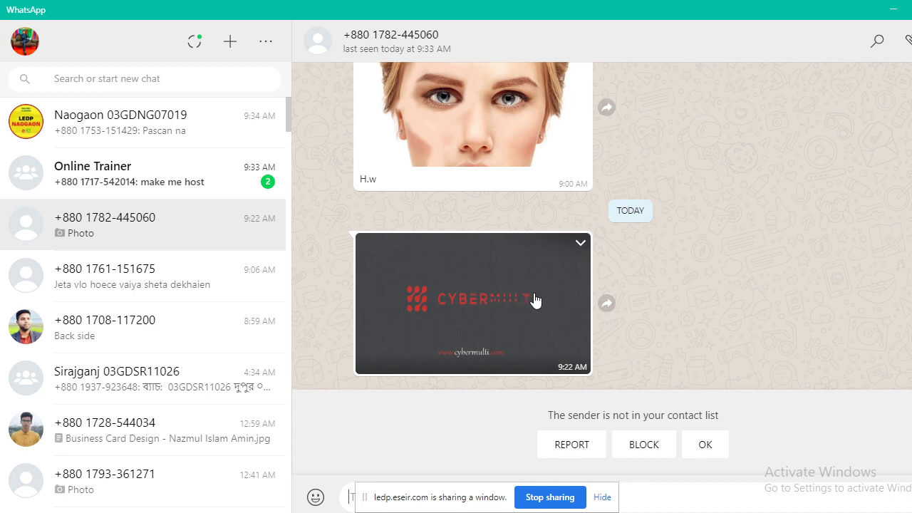
scroll(536, 300, up, 6)
scroll(536, 300, down, 2)
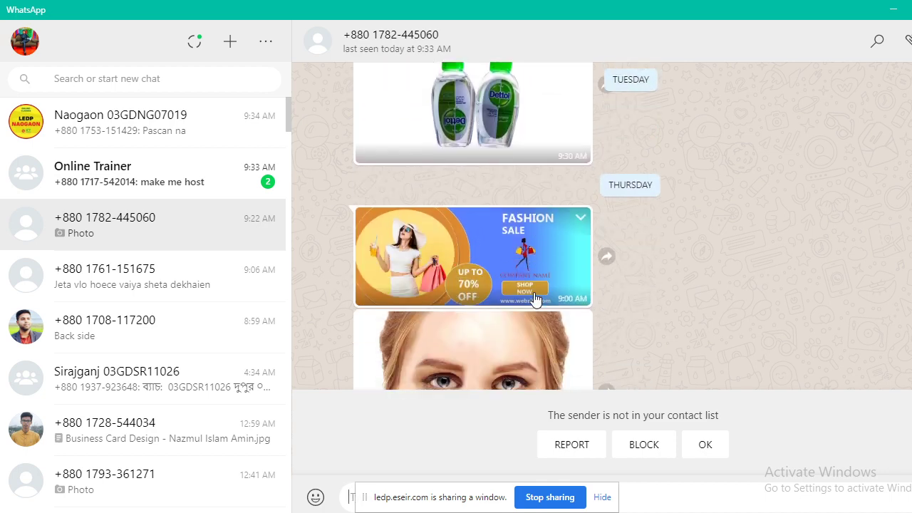
scroll(537, 300, down, 5)
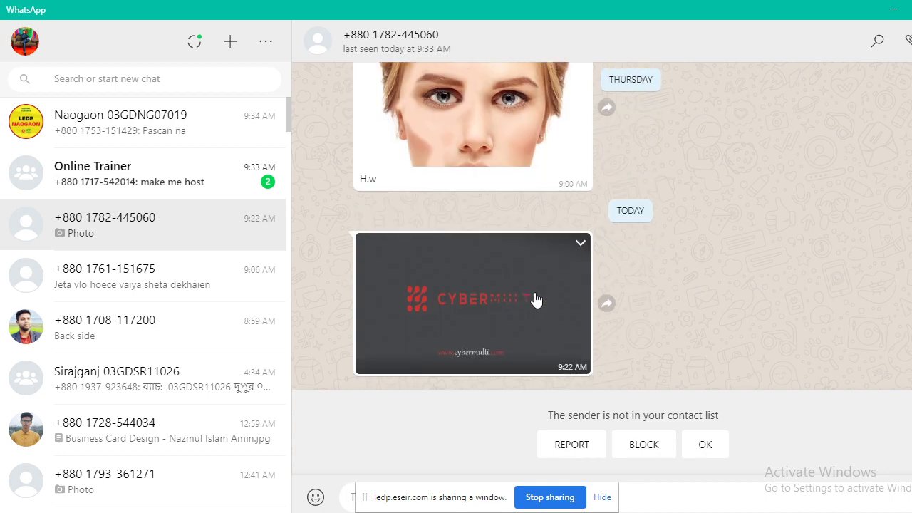
click(535, 300)
right_click(564, 203)
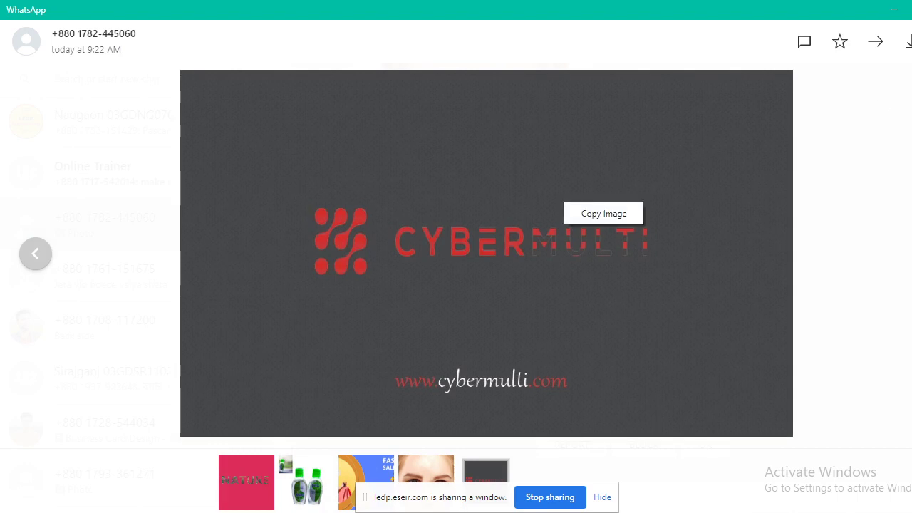
Download the CyberMulti card into Desktop > students work under a business file name, then close the viewer.
click(907, 41)
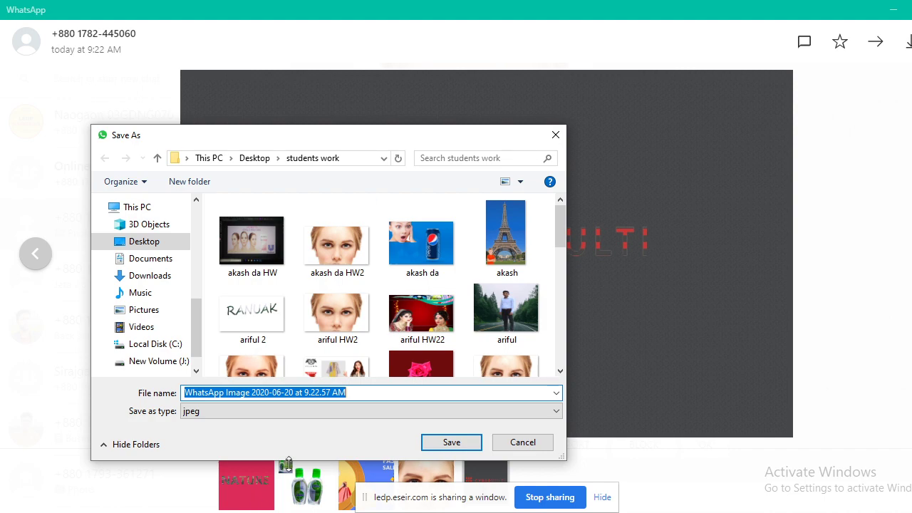
drag(300, 138, 420, 108)
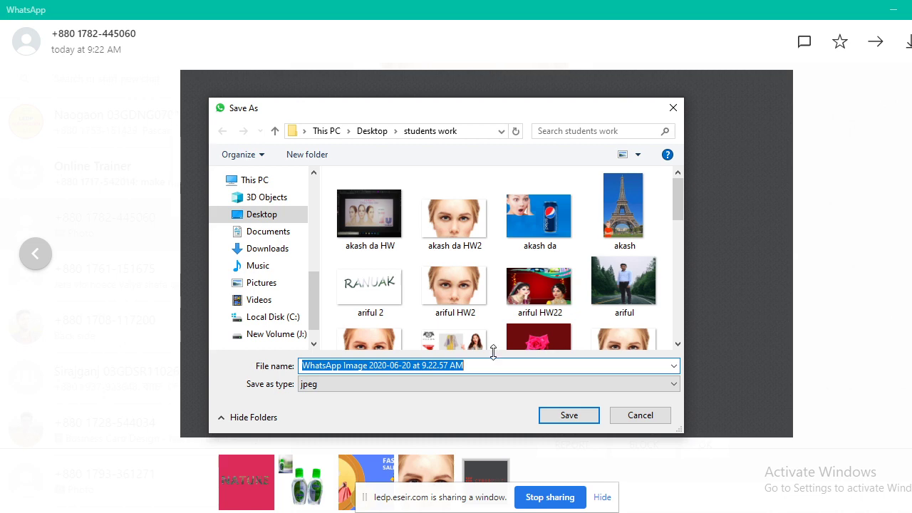
text(busi)
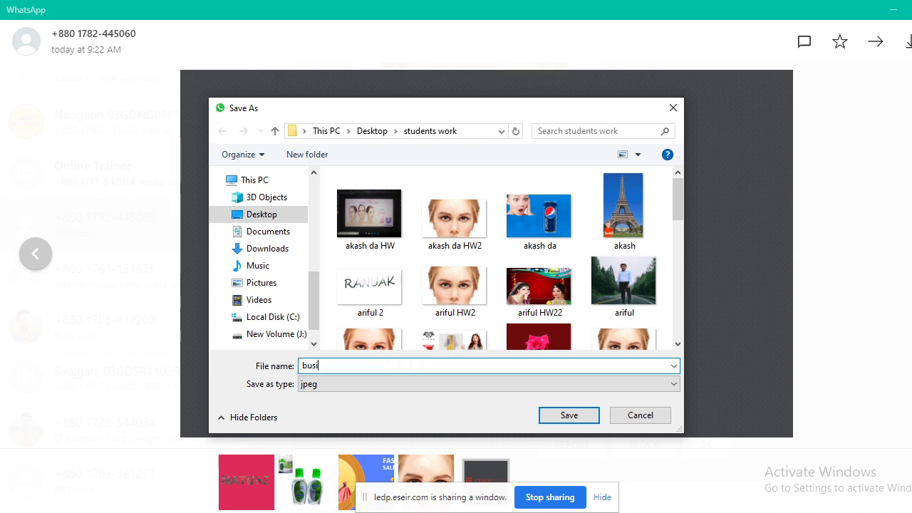
text(ness faisul)
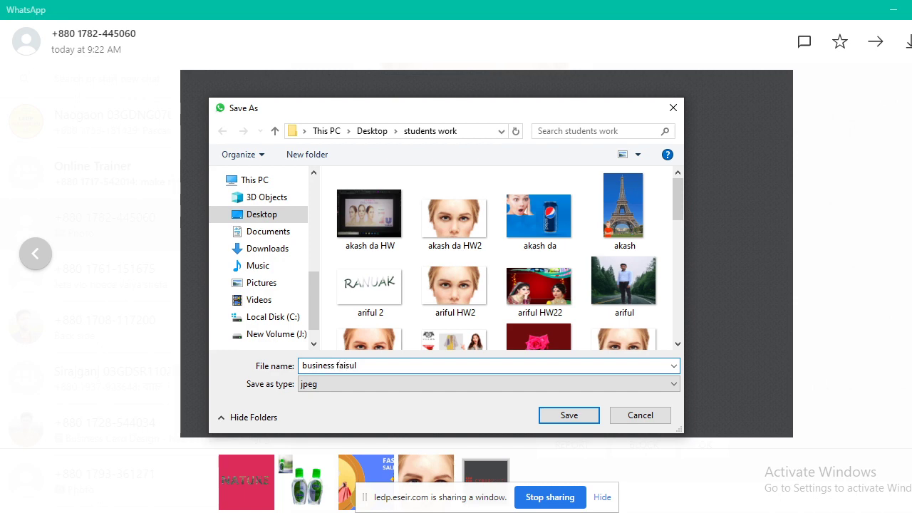
click(569, 419)
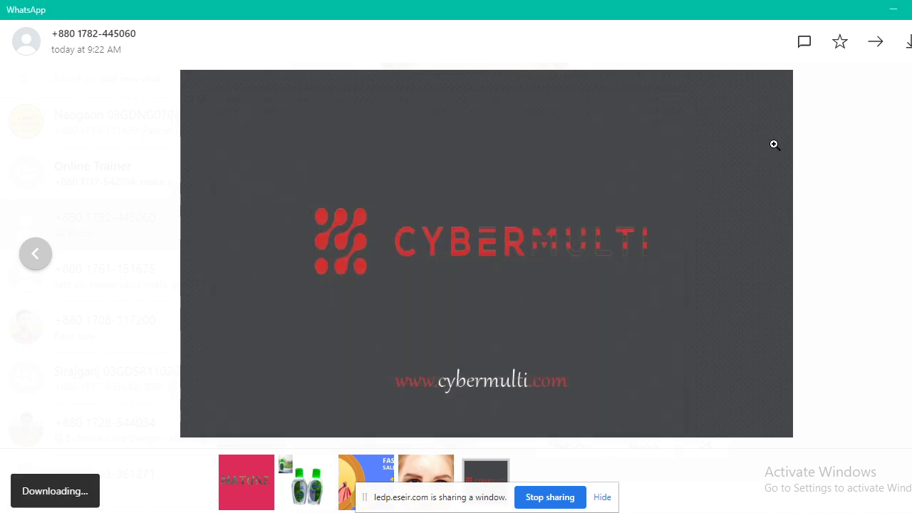
click(826, 153)
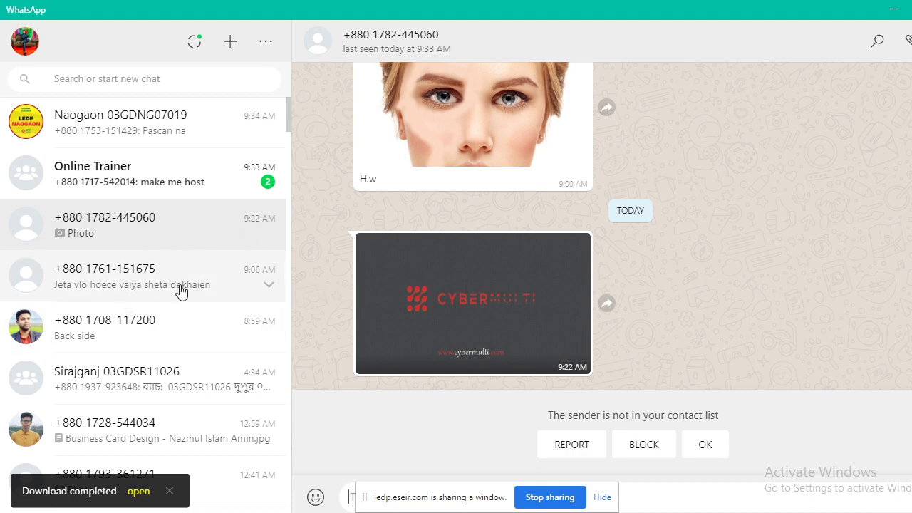
Open the next student's chat and save the red-and-orange card as 'ruhina business'.
click(130, 278)
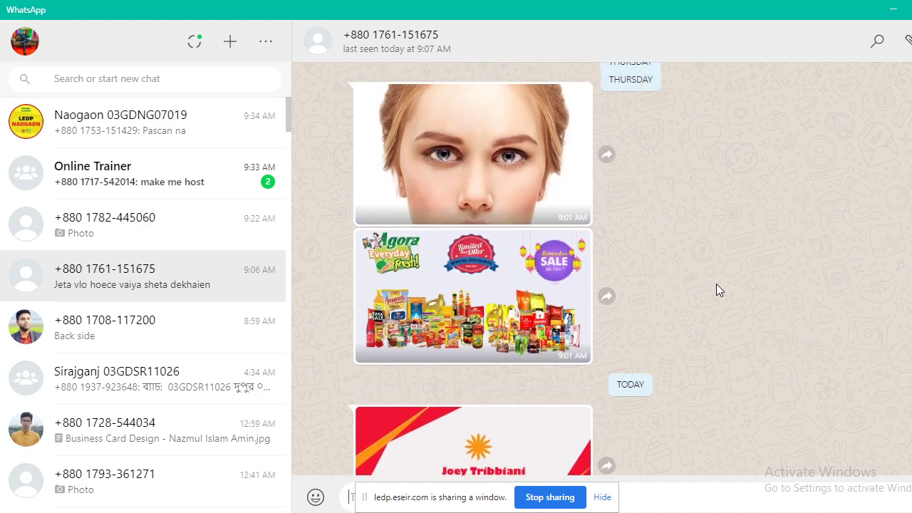
click(490, 257)
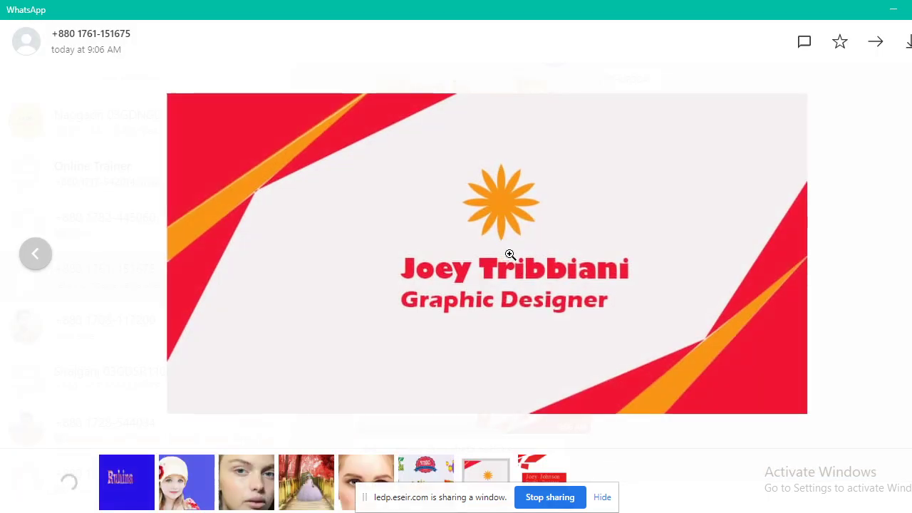
click(909, 43)
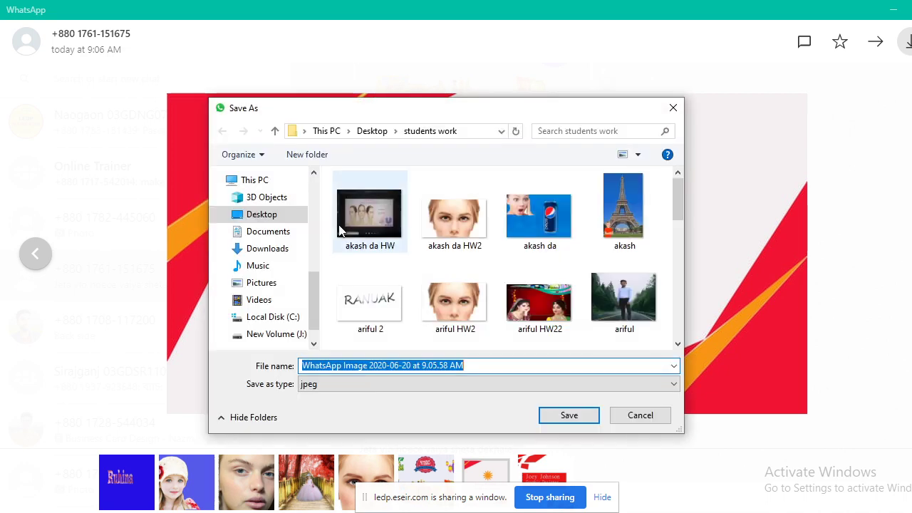
text(ruhi)
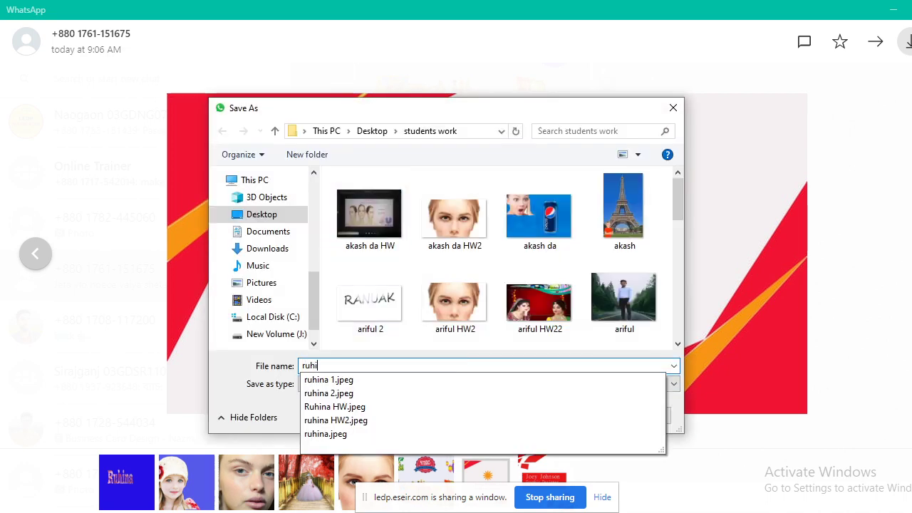
text(na bus)
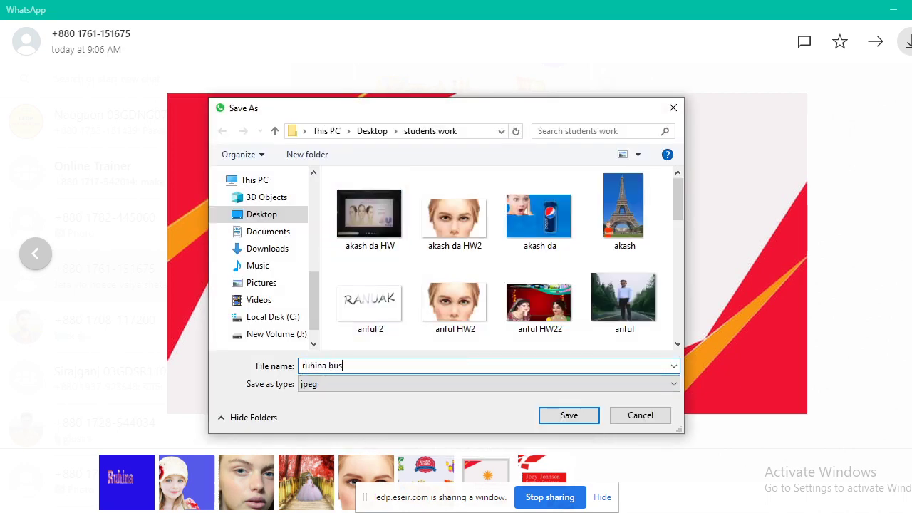
text(iness 1)
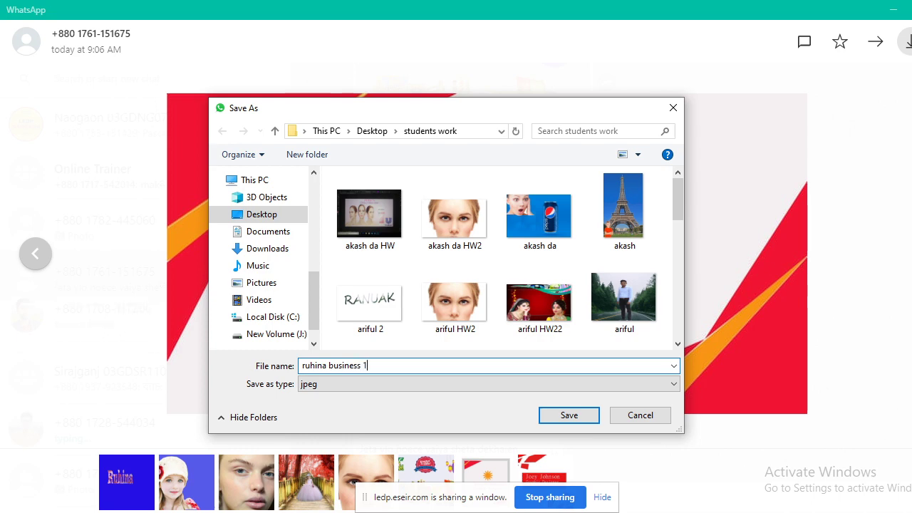
click(571, 415)
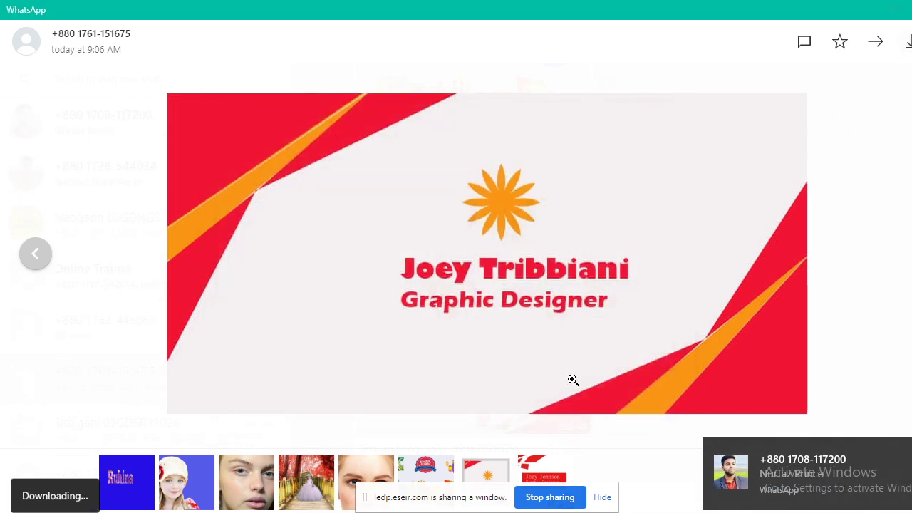
Inspect the next red card zoomed, save it as 'ruhina business 2', and close the viewer.
key(Right)
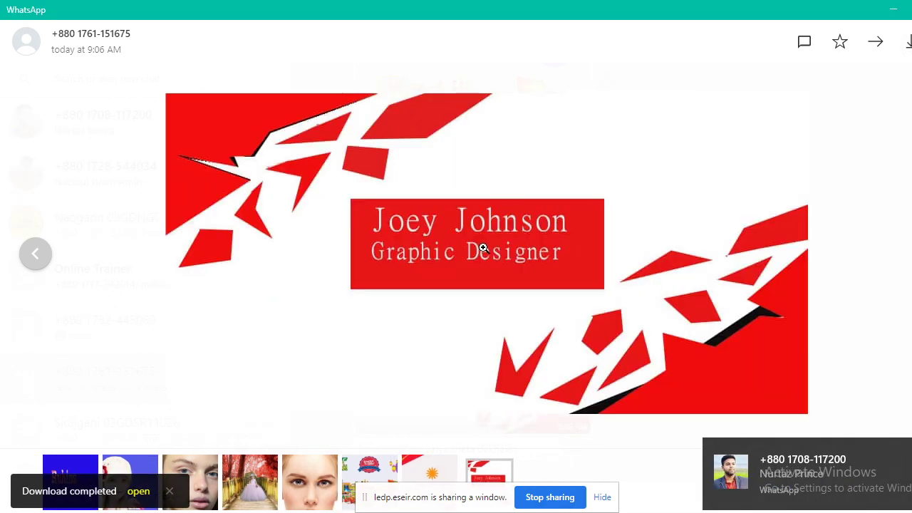
right_click(570, 186)
click(790, 100)
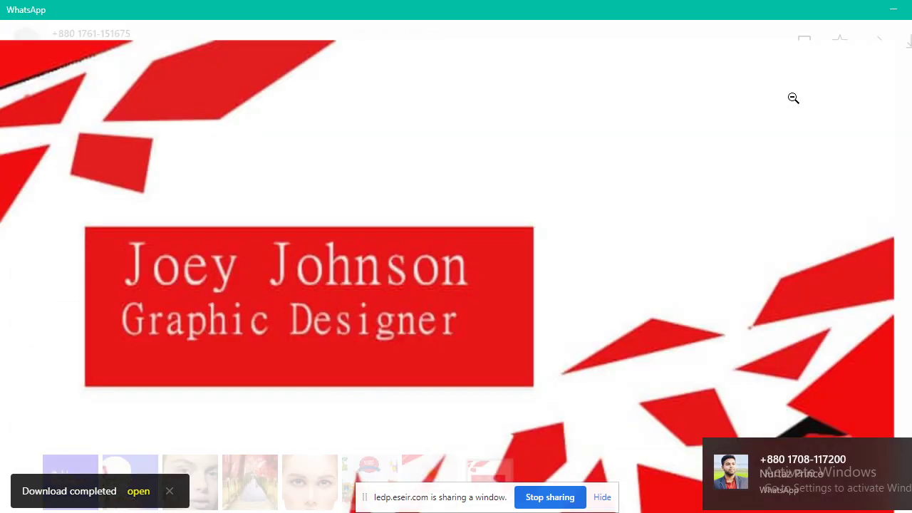
click(371, 262)
click(746, 206)
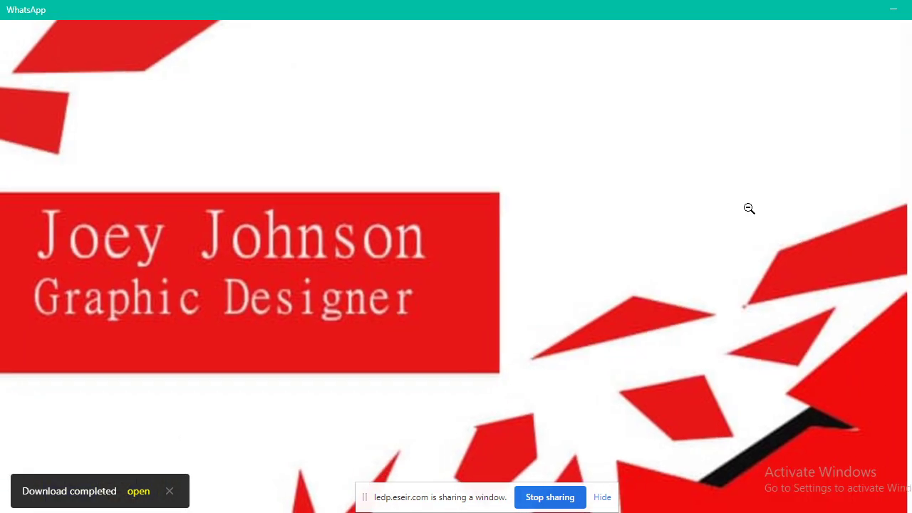
click(749, 208)
click(739, 207)
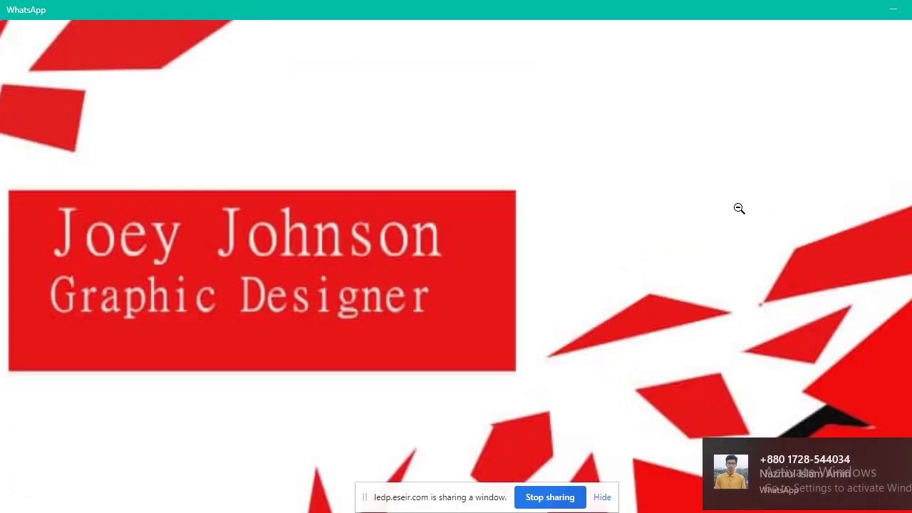
click(739, 207)
click(900, 44)
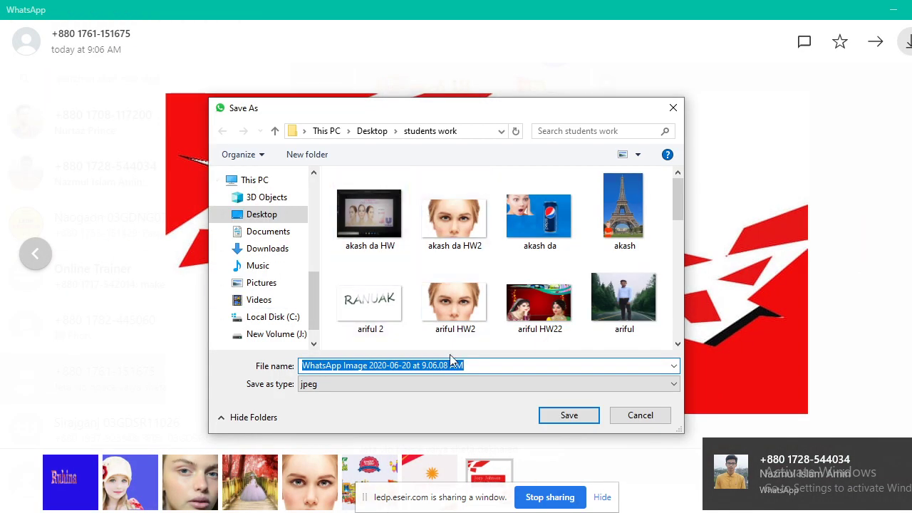
text(ruhina )
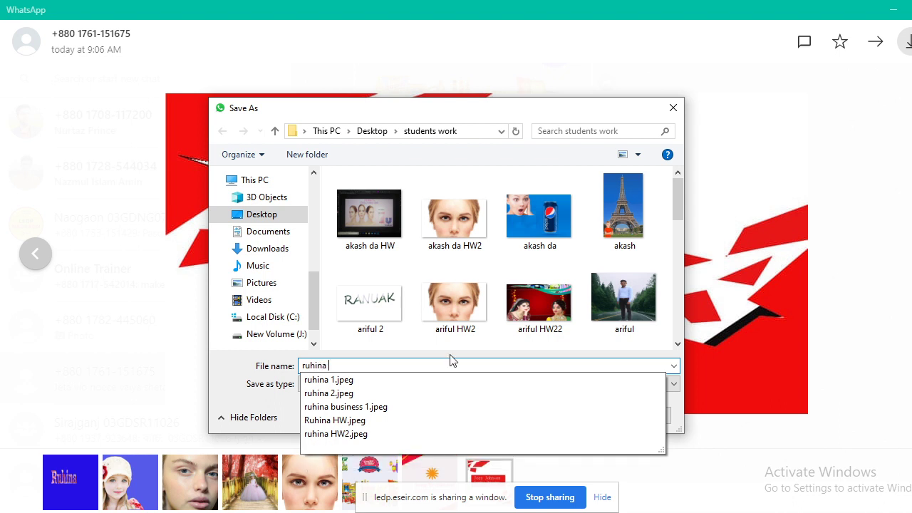
text(business)
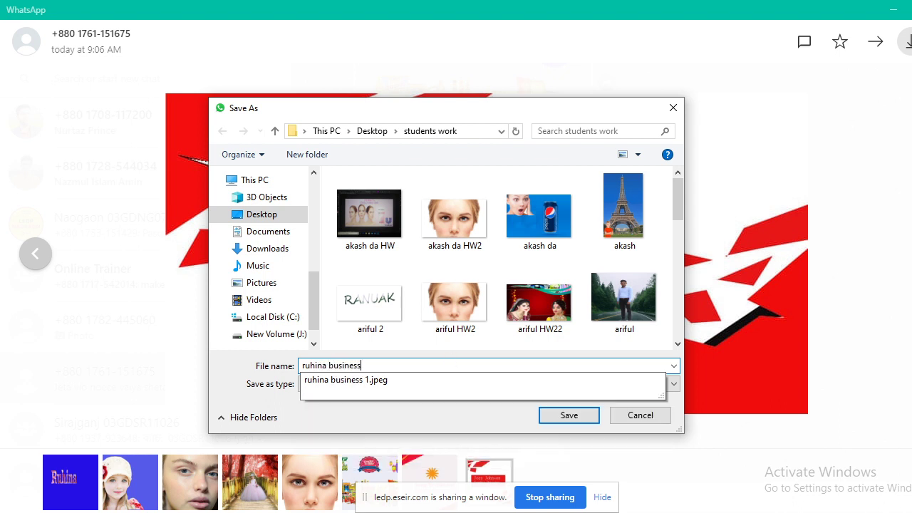
text( 2)
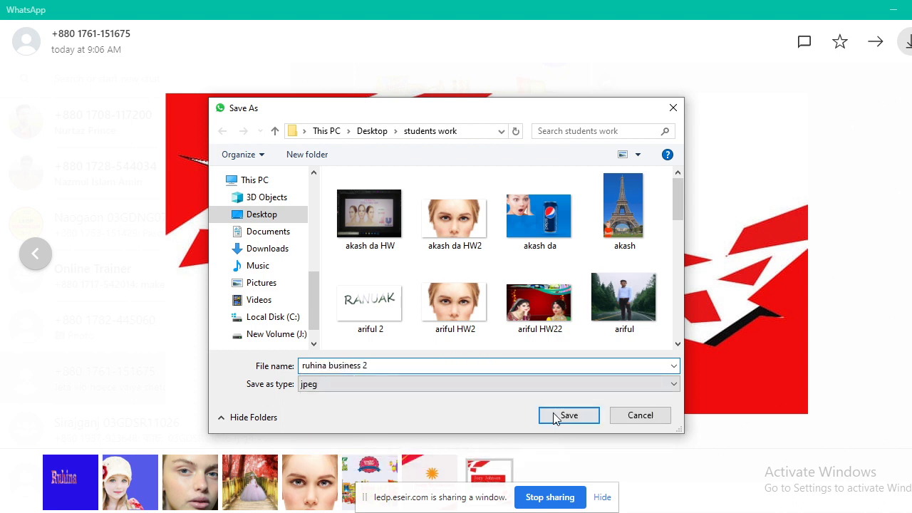
click(554, 416)
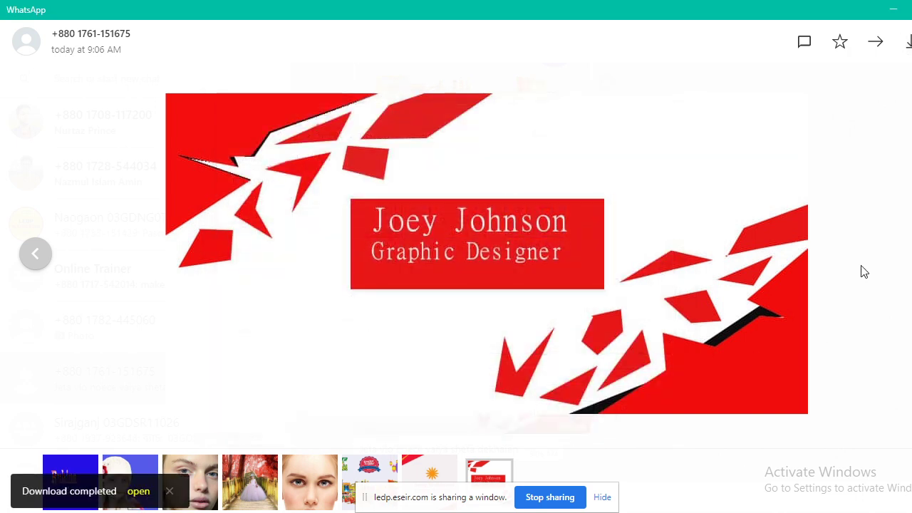
key(Escape)
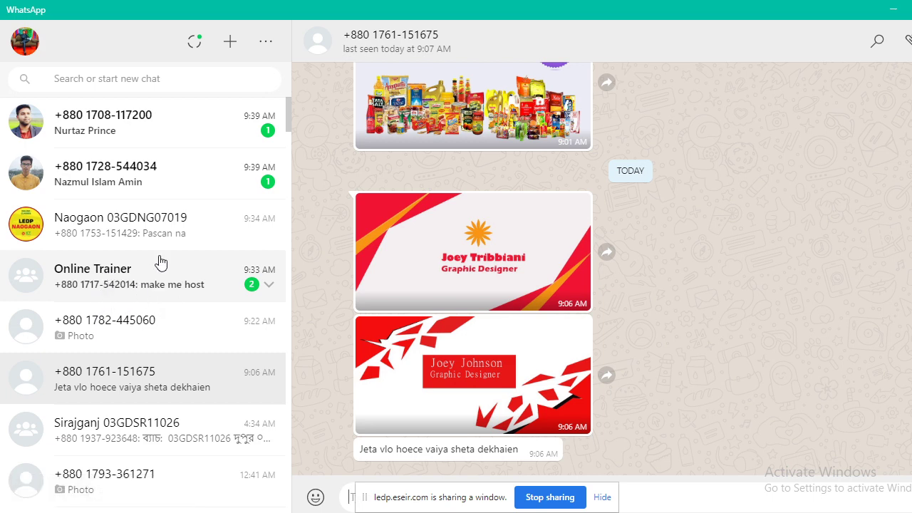
Open the next student's chat and save the dark Dream Studio front card as 'prince business 1'.
click(159, 116)
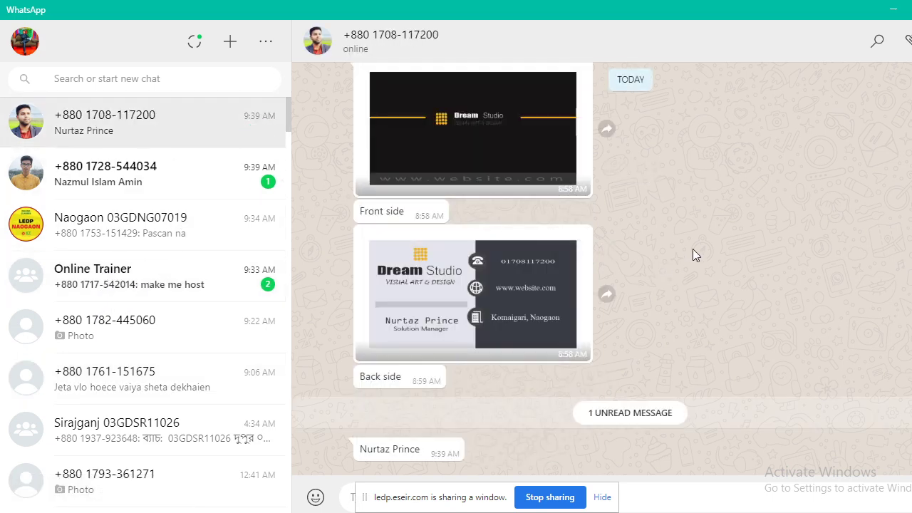
scroll(700, 256, up, 1)
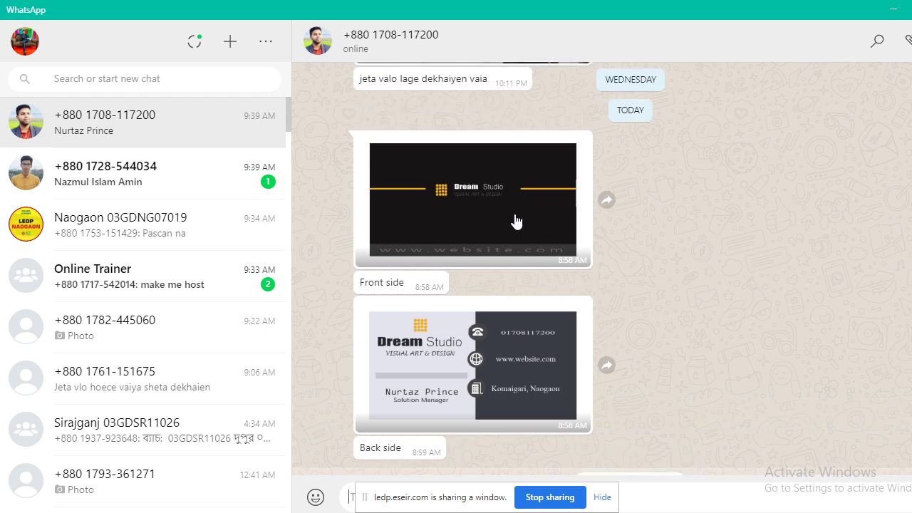
click(479, 192)
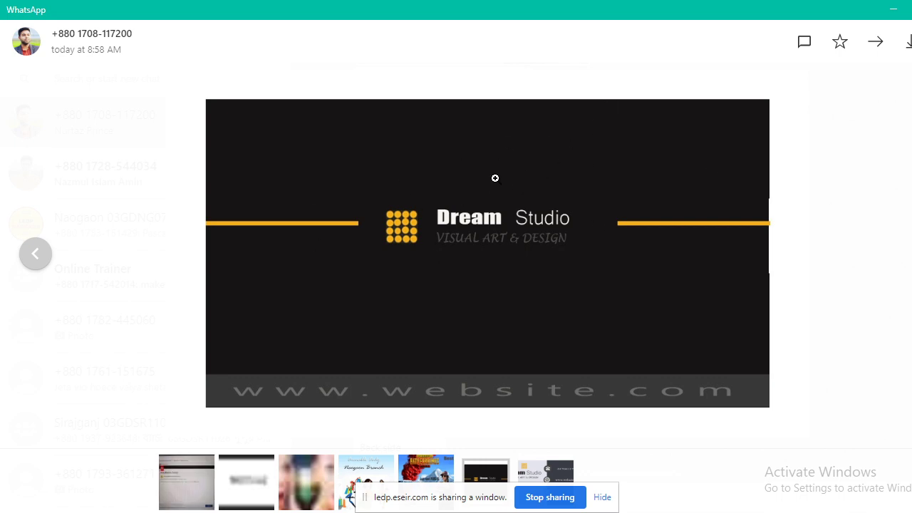
click(908, 44)
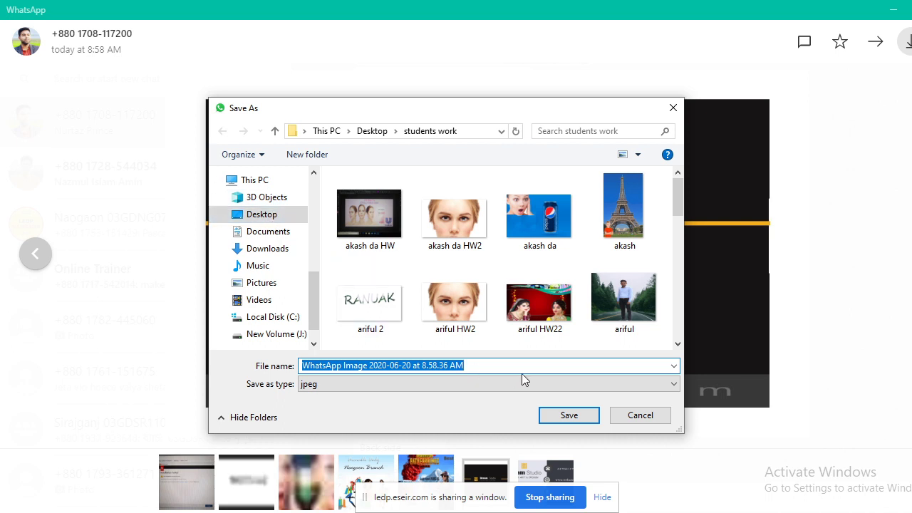
text(pri)
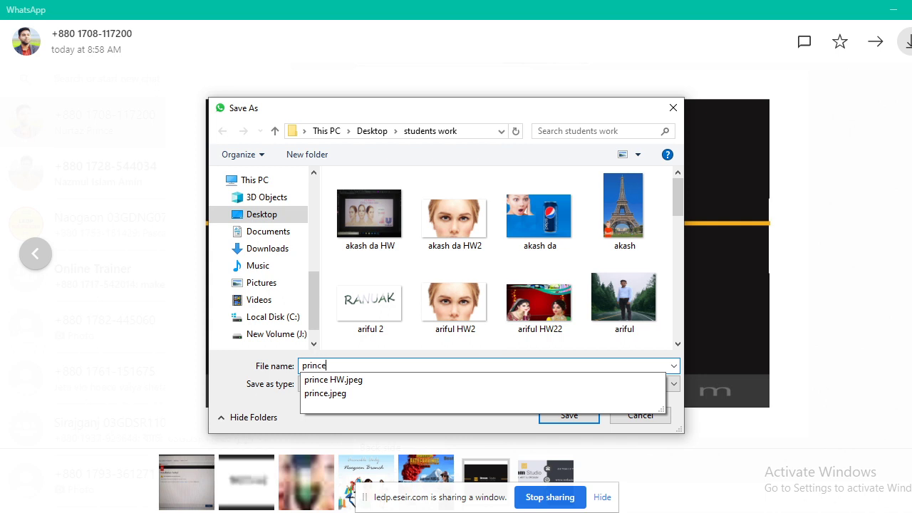
text(nce )
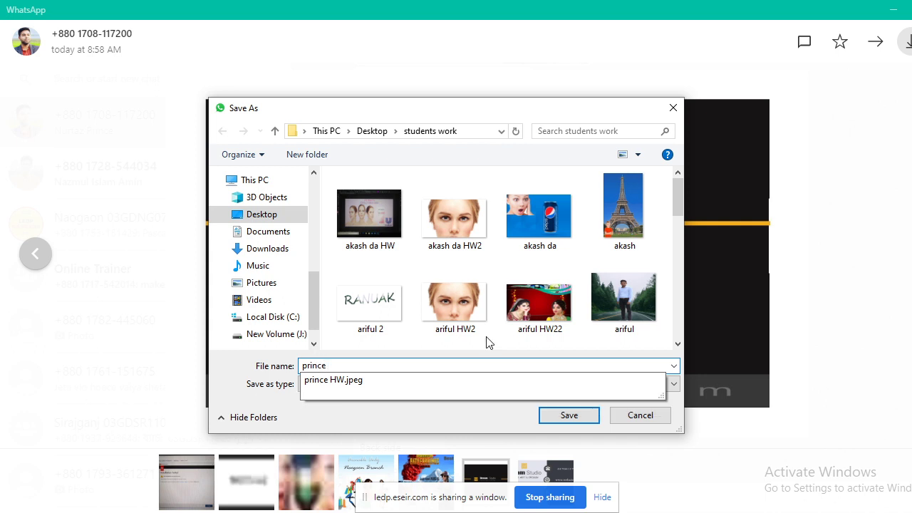
text(business 1)
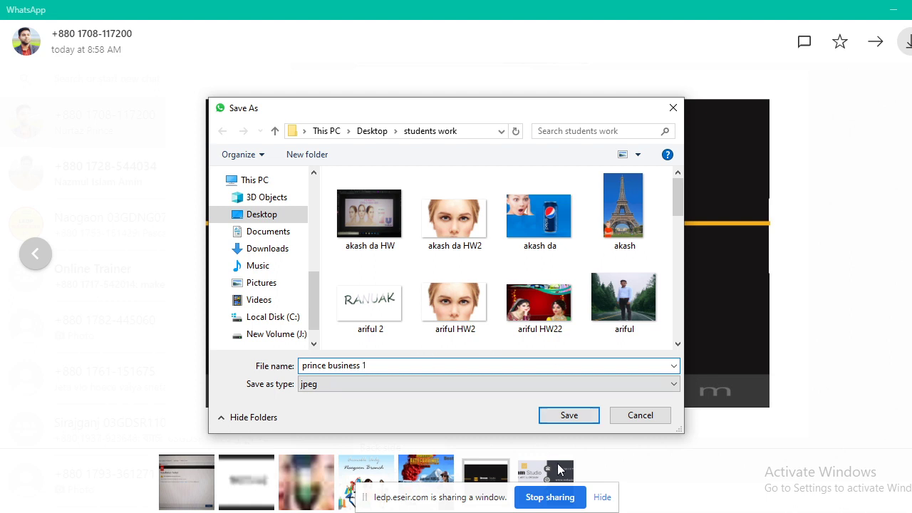
click(547, 415)
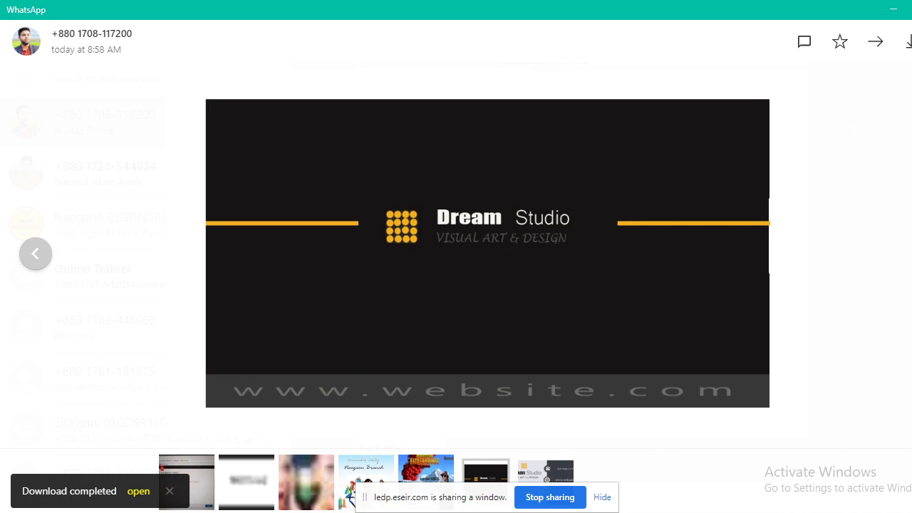
key(Right)
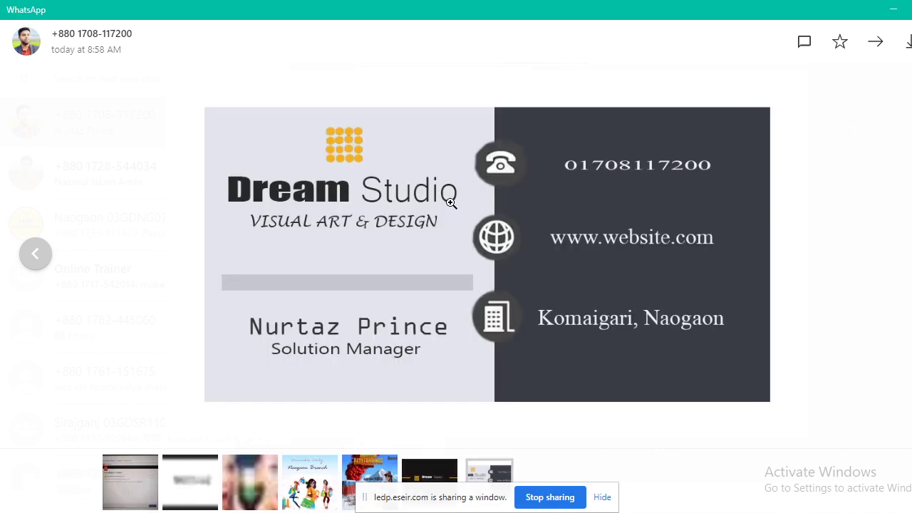
Check the Dream Studio back-side card zoomed, save it as 'prince business 2', and close the viewer.
right_click(451, 203)
click(485, 208)
click(584, 237)
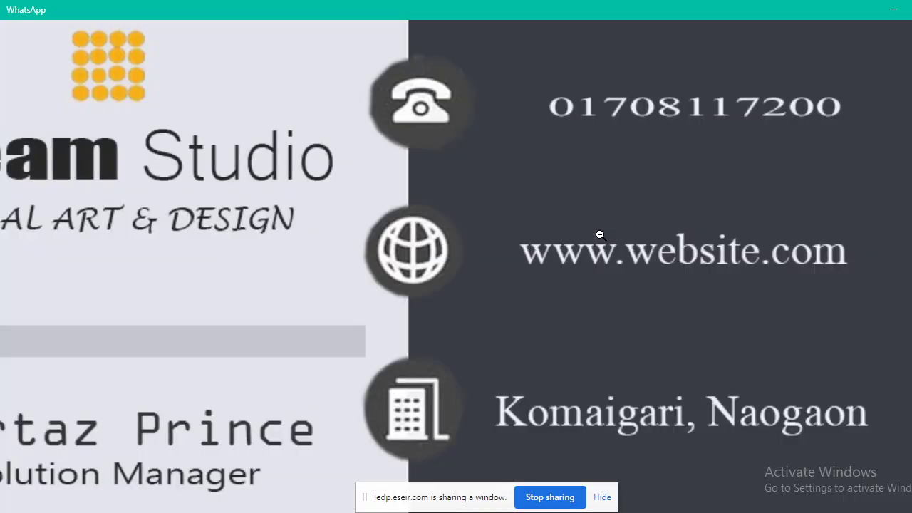
click(682, 213)
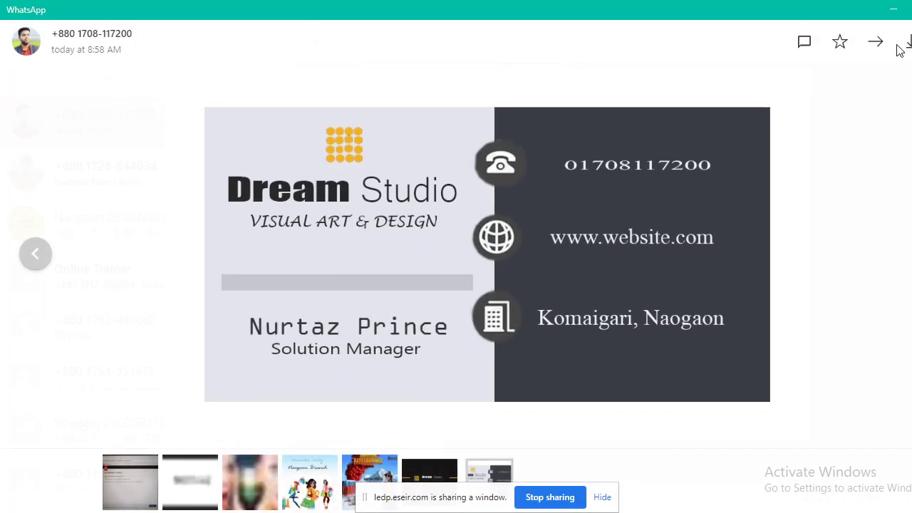
click(907, 41)
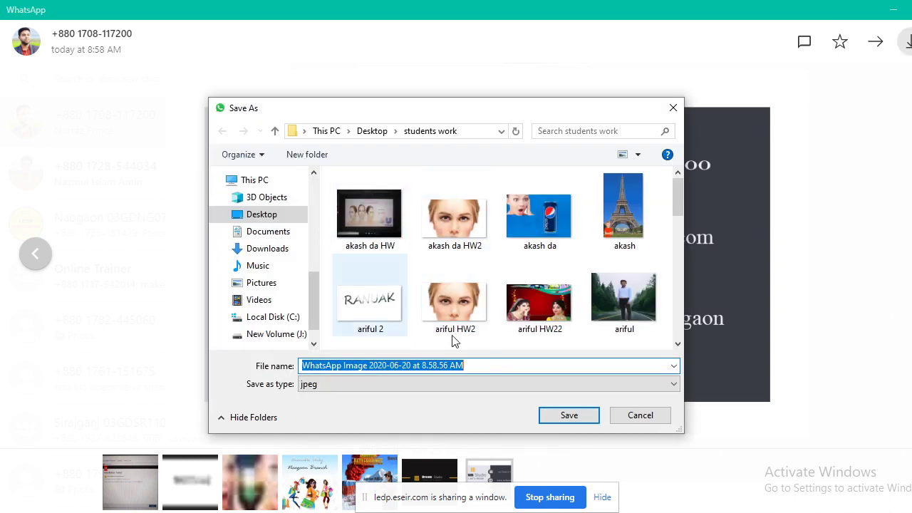
text(p)
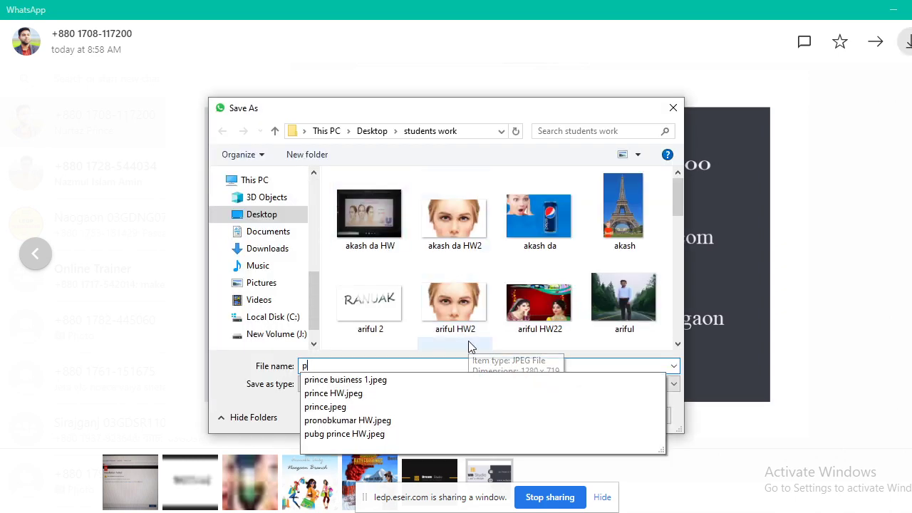
text(rince)
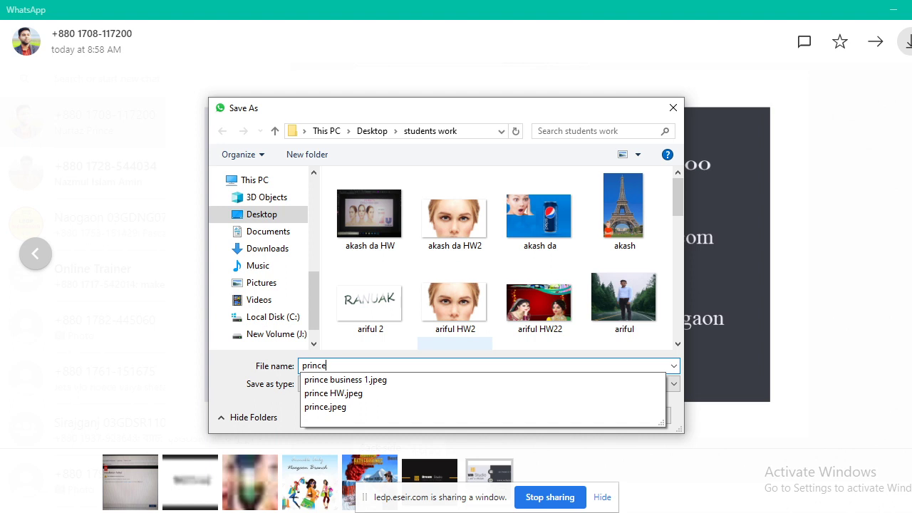
text( b)
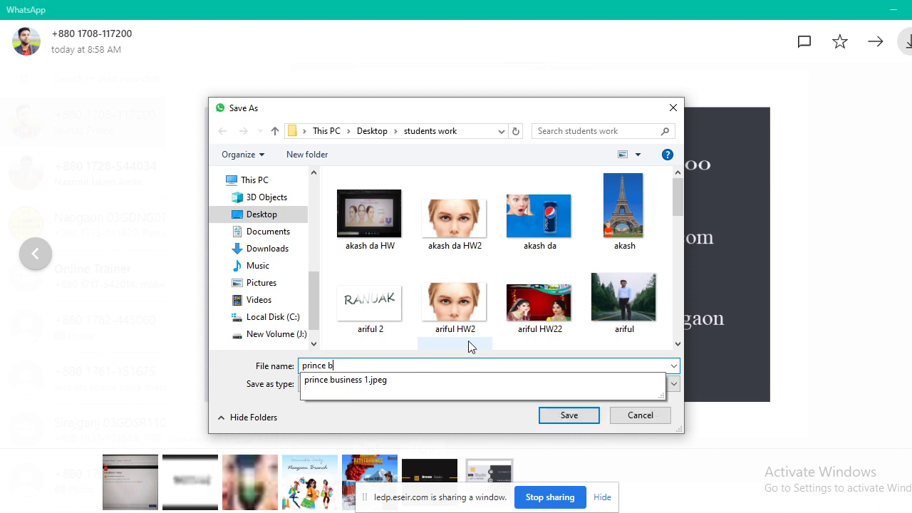
text(usiness 2)
click(567, 413)
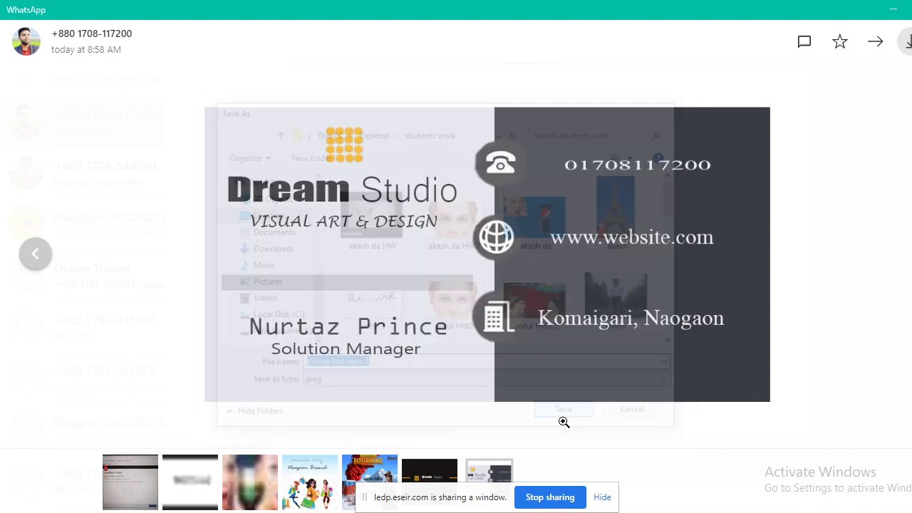
click(773, 140)
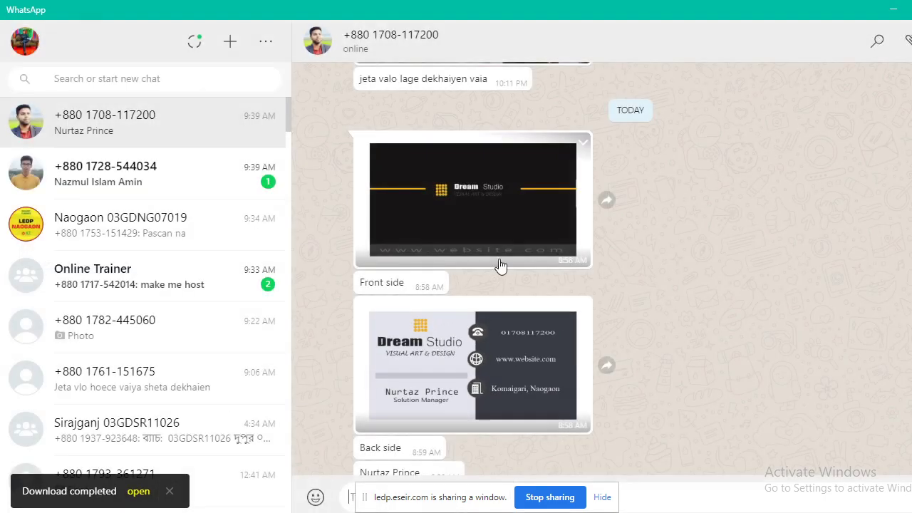
Open the next student's chat and save its business card design file into students work.
click(125, 168)
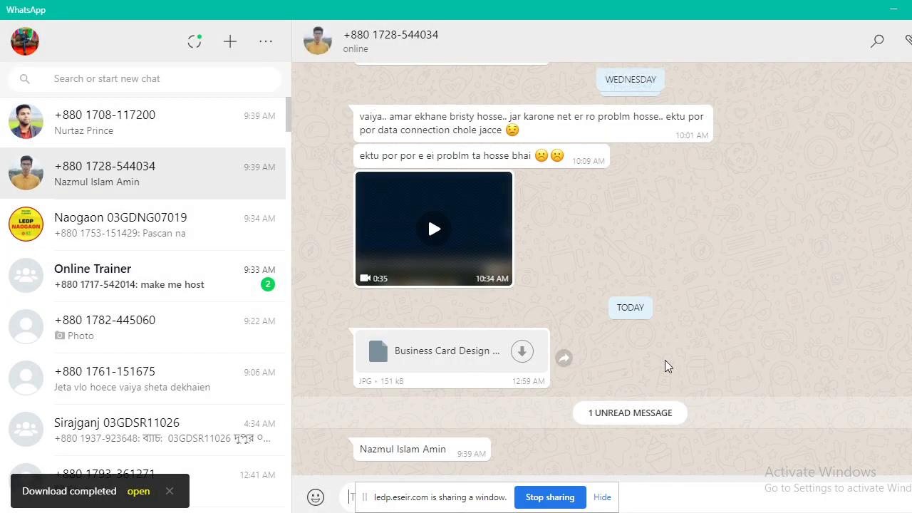
click(522, 351)
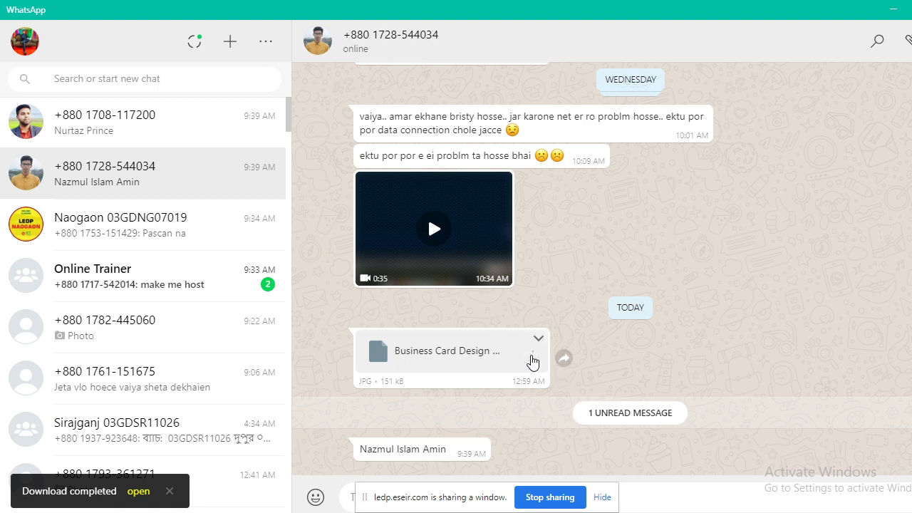
click(533, 362)
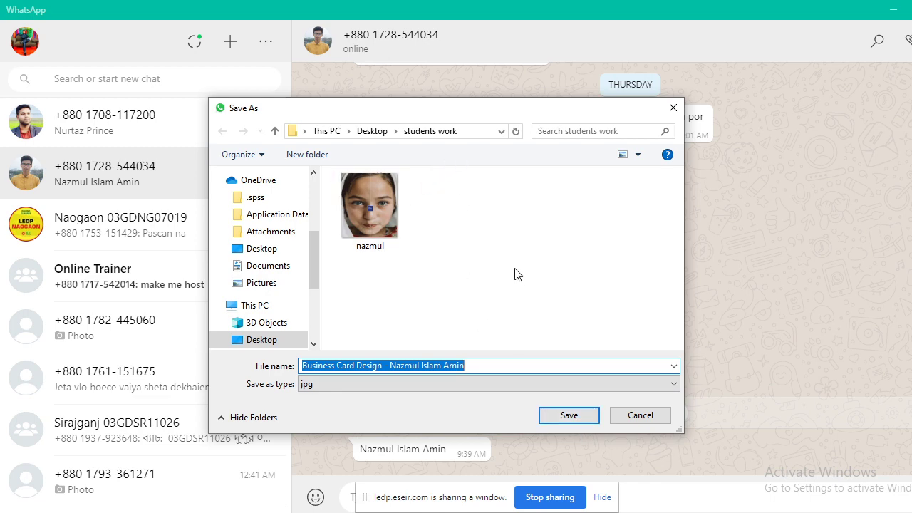
click(586, 416)
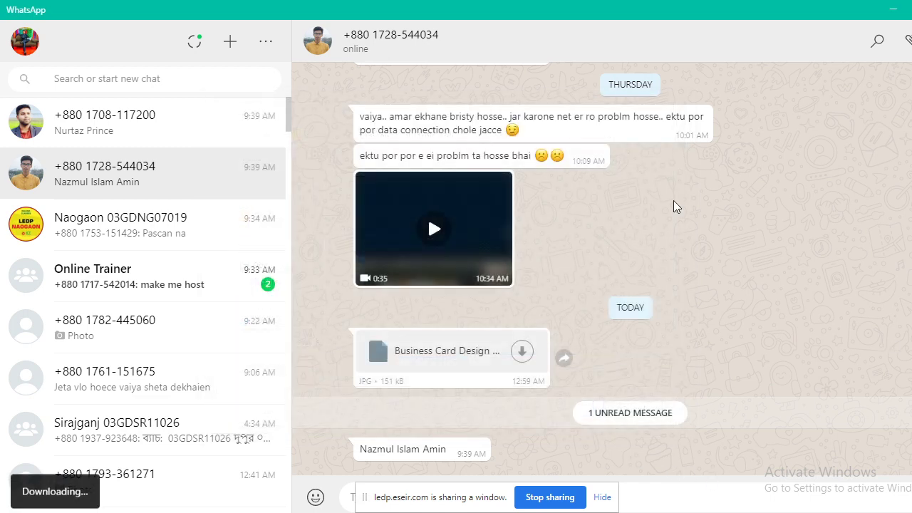
Browse student chats to find the yellow LEDP Naogaon card and open it full-size.
click(168, 329)
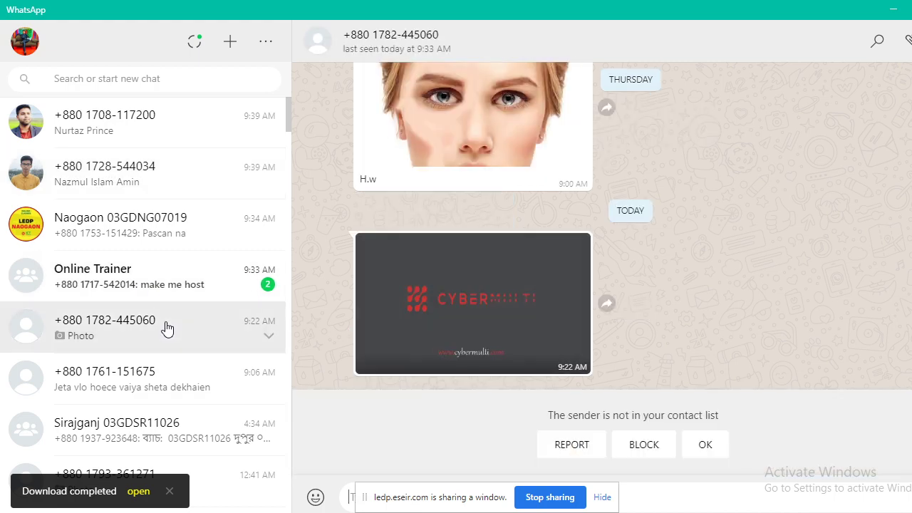
click(149, 375)
scroll(187, 320, down, 2)
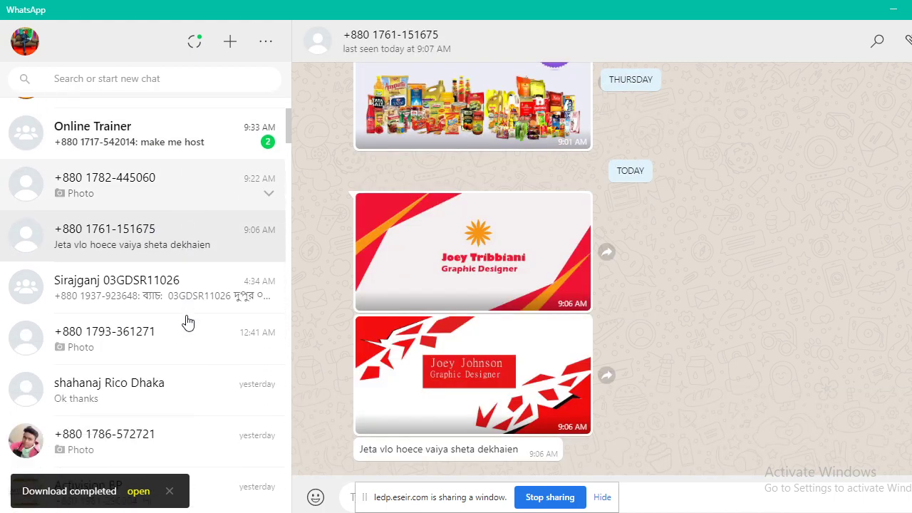
click(171, 287)
click(178, 346)
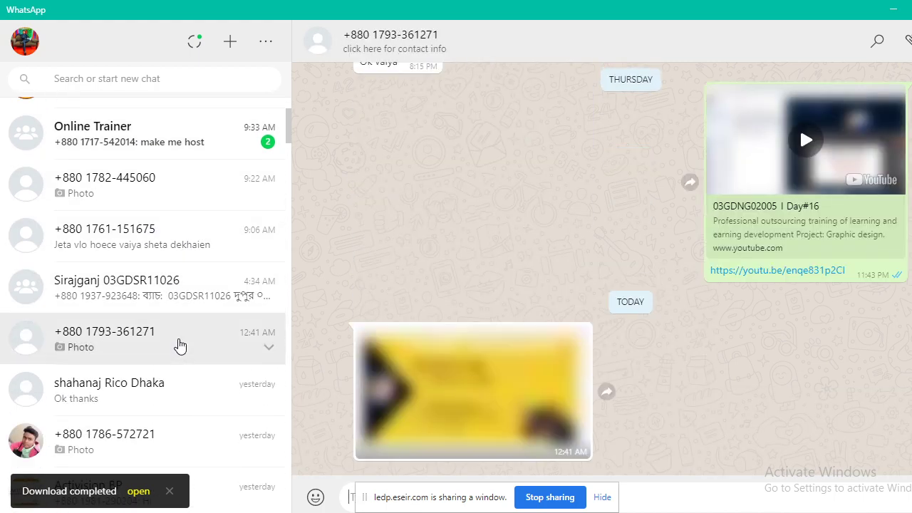
scroll(180, 345, down, 2)
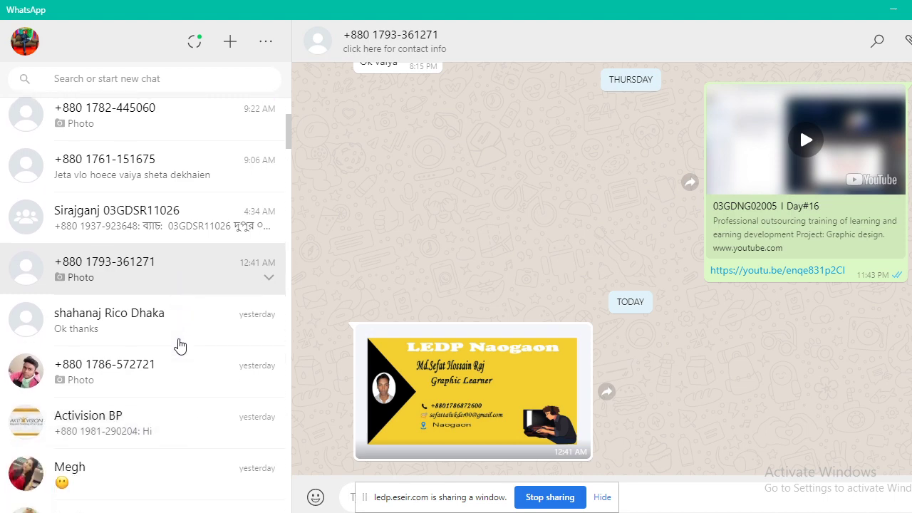
click(494, 390)
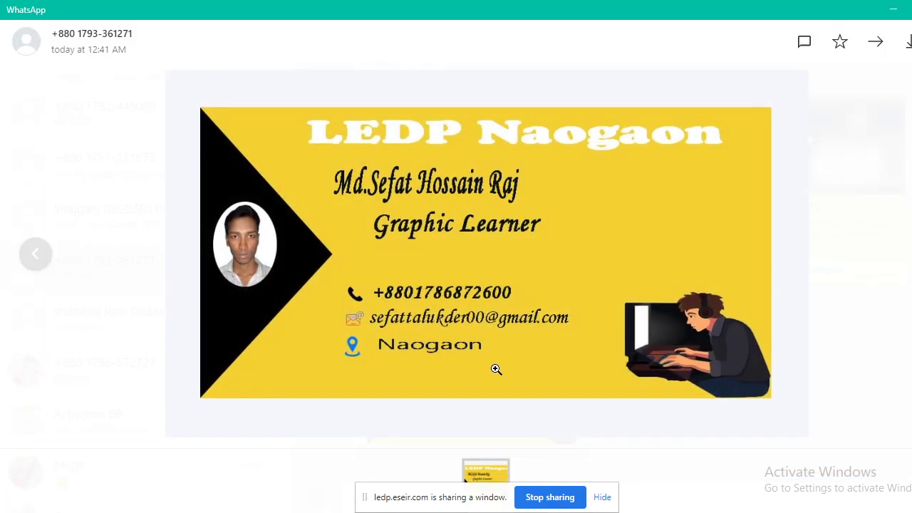
key(Escape)
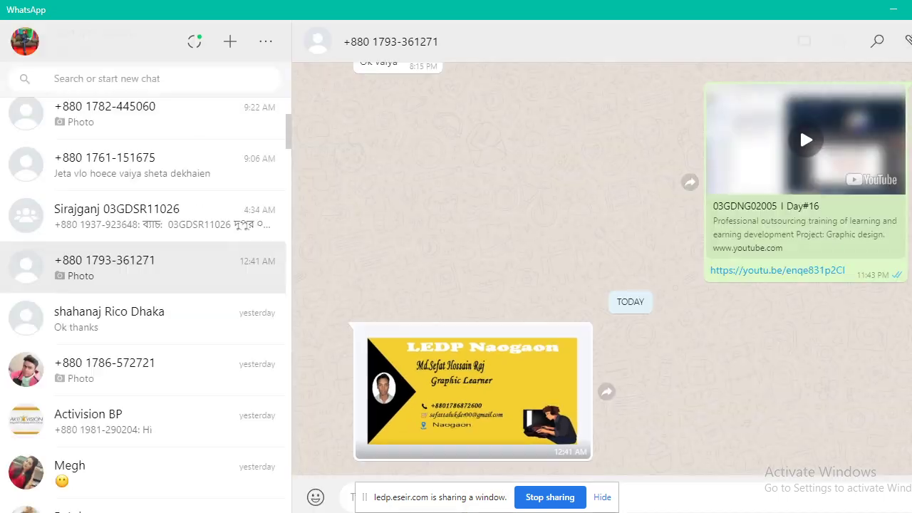
scroll(605, 314, up, 5)
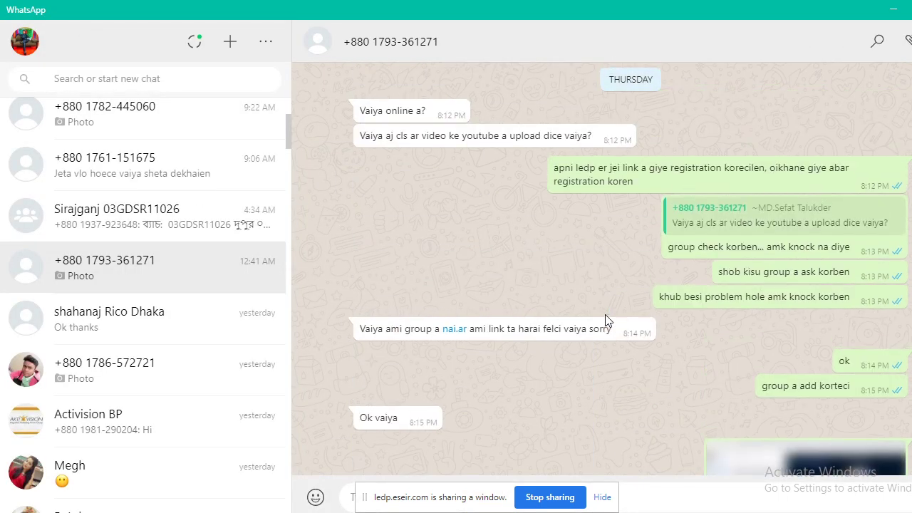
scroll(600, 326, up, 10)
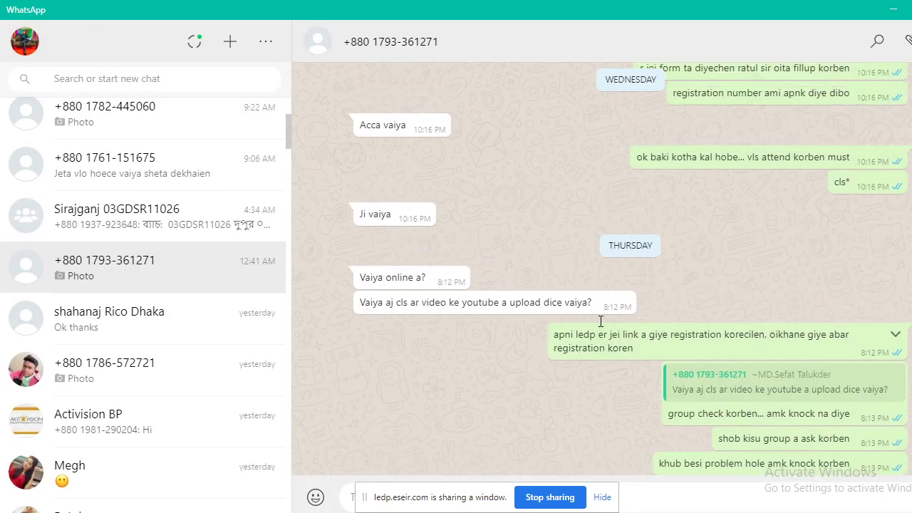
scroll(598, 322, up, 10)
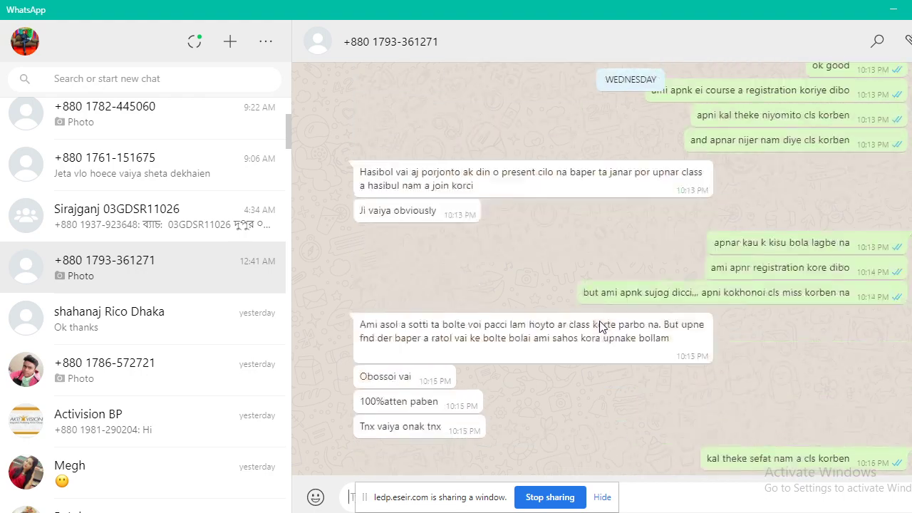
scroll(599, 321, down, 20)
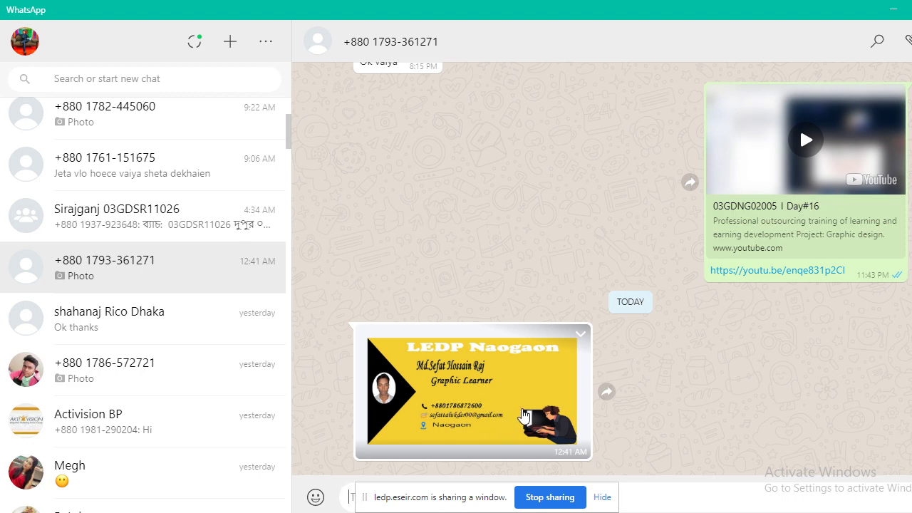
click(498, 383)
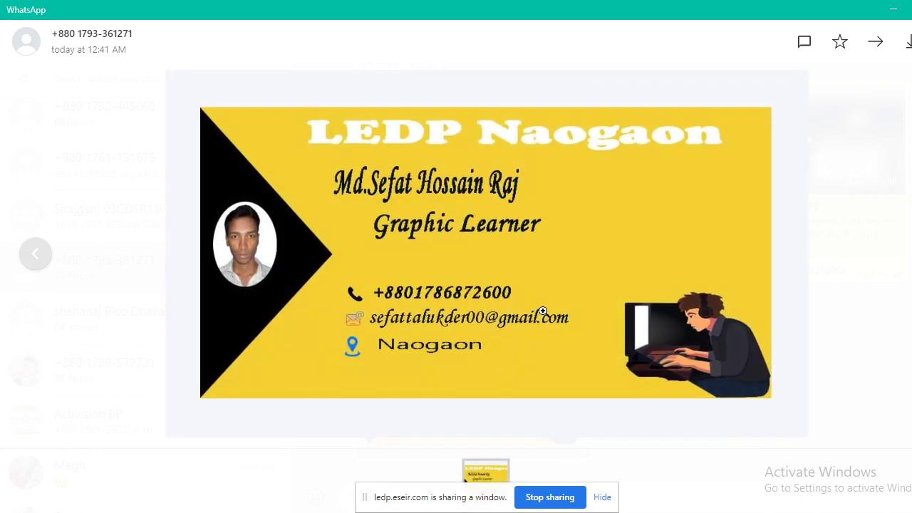
Save the yellow card as 'sefat business card' in students work and close the viewer.
click(906, 44)
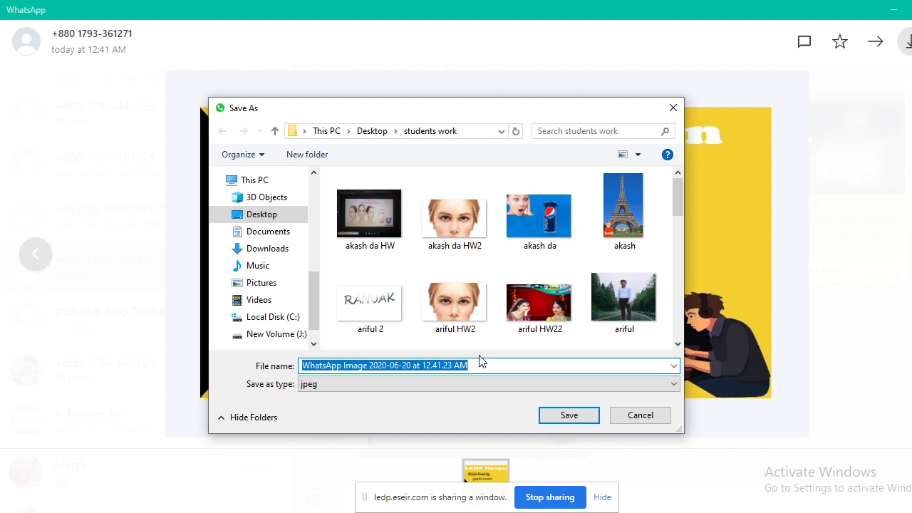
text(sefat business card)
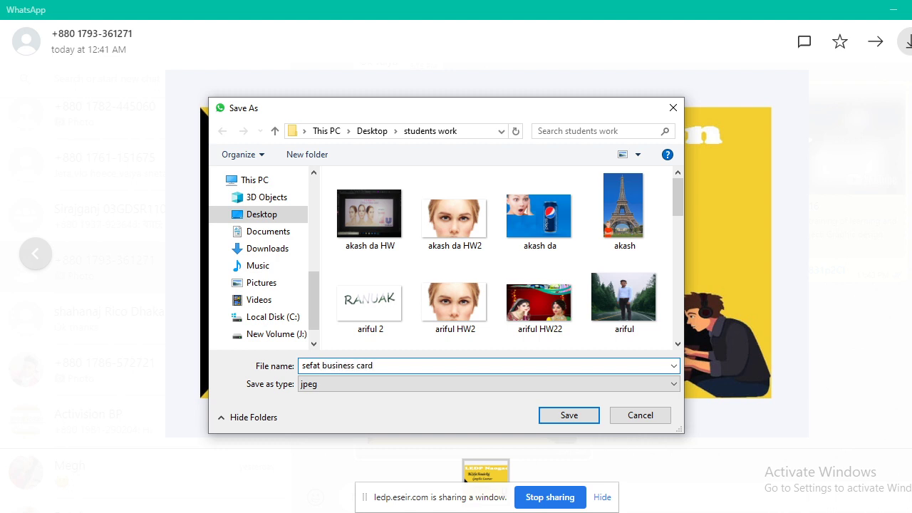
click(579, 420)
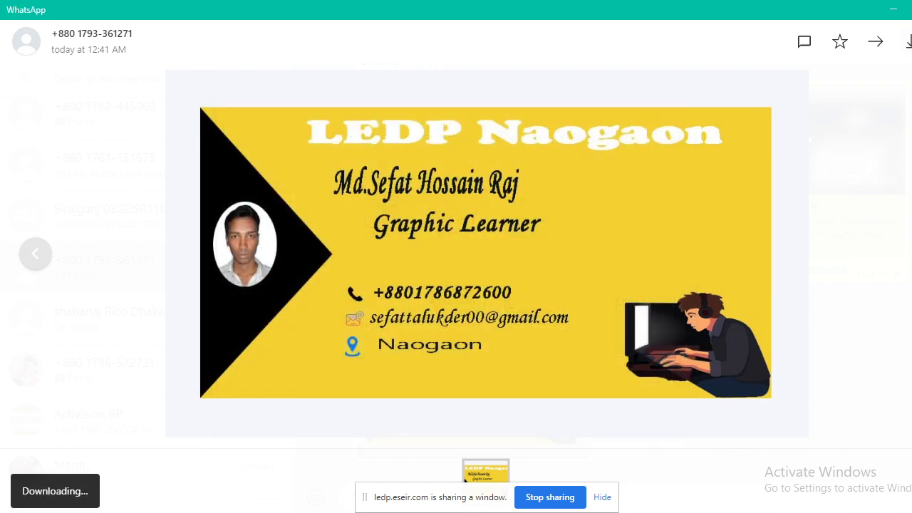
key(Escape)
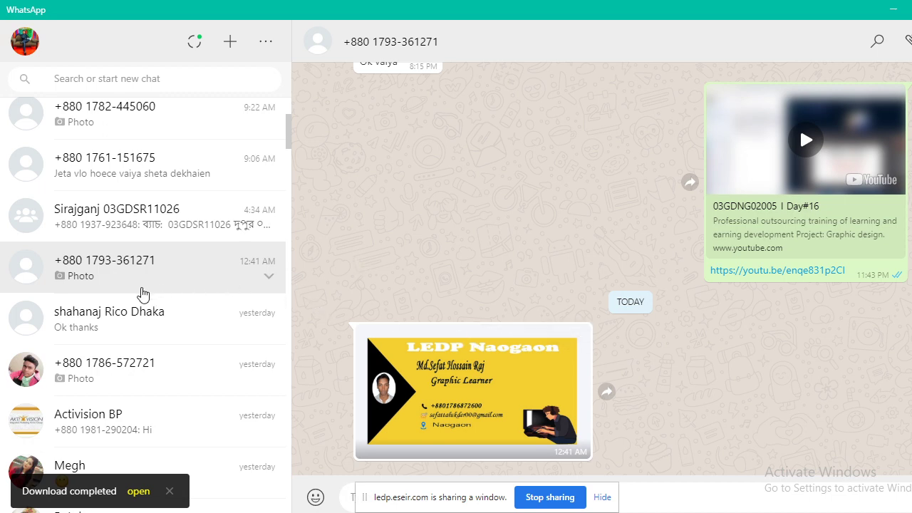
scroll(116, 342, down, 2)
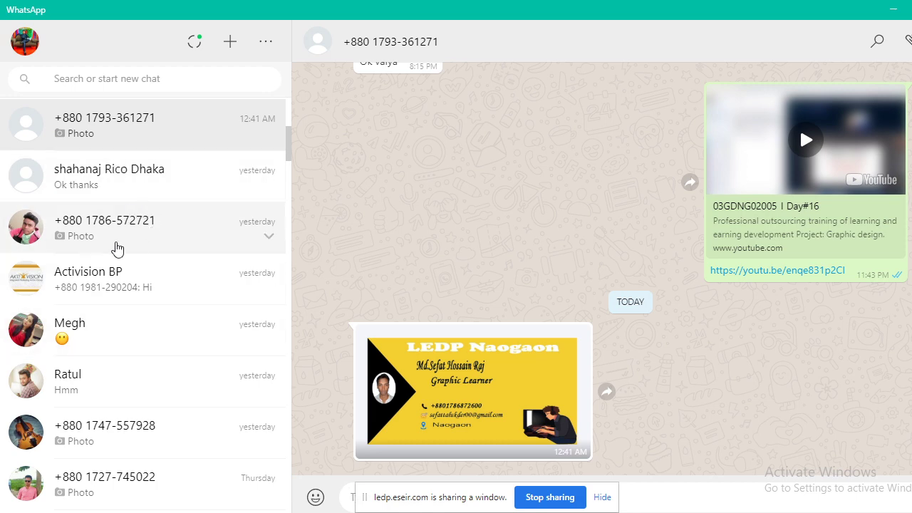
Open the next student's chat and view the black-and-white graphic designer card, abandoning a first save.
click(124, 234)
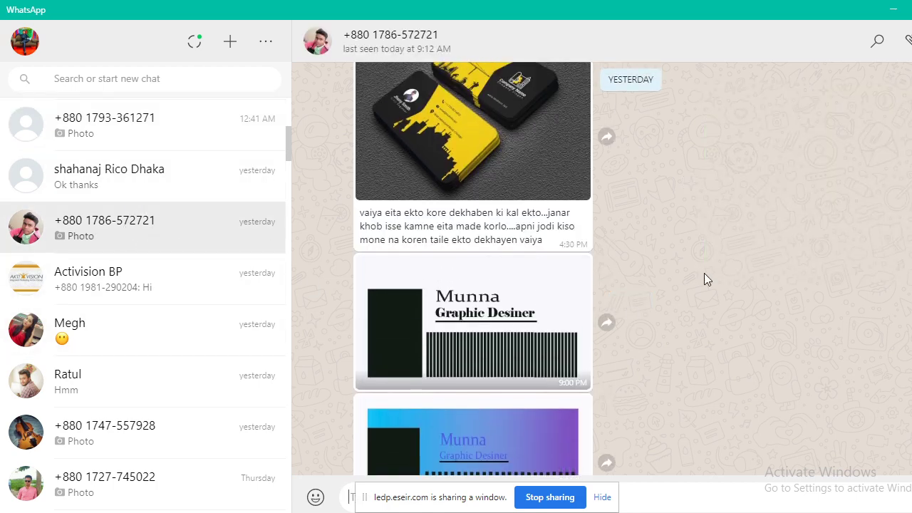
click(484, 244)
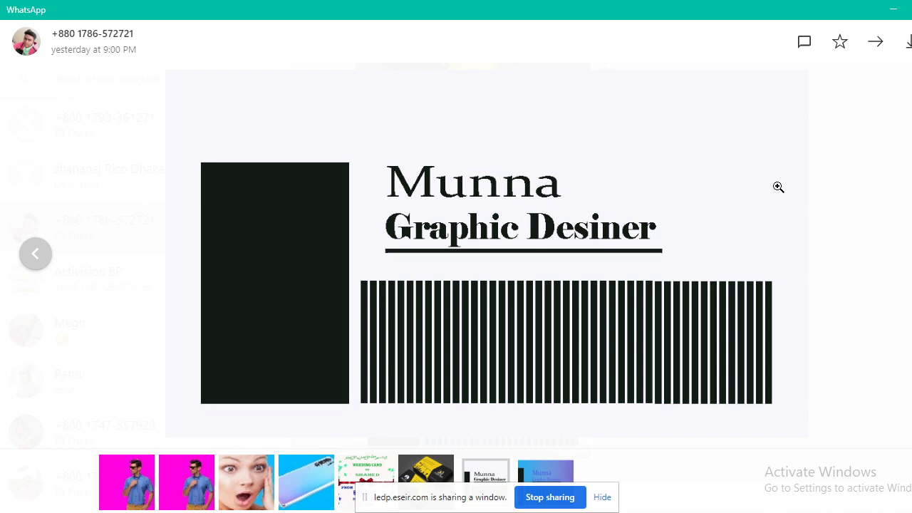
click(908, 43)
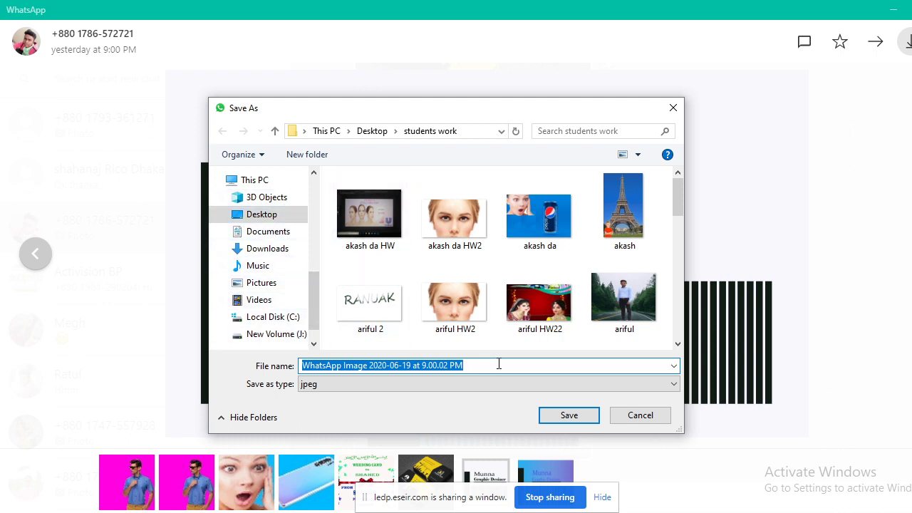
click(673, 108)
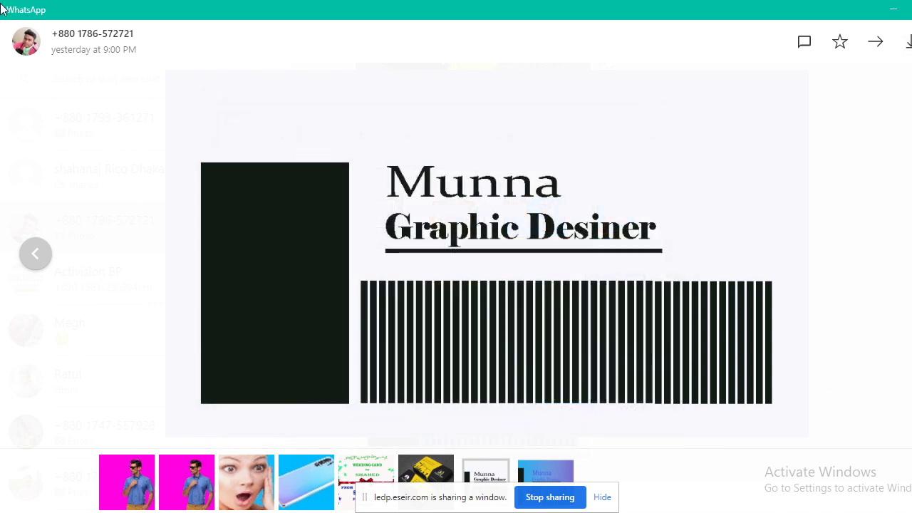
click(779, 241)
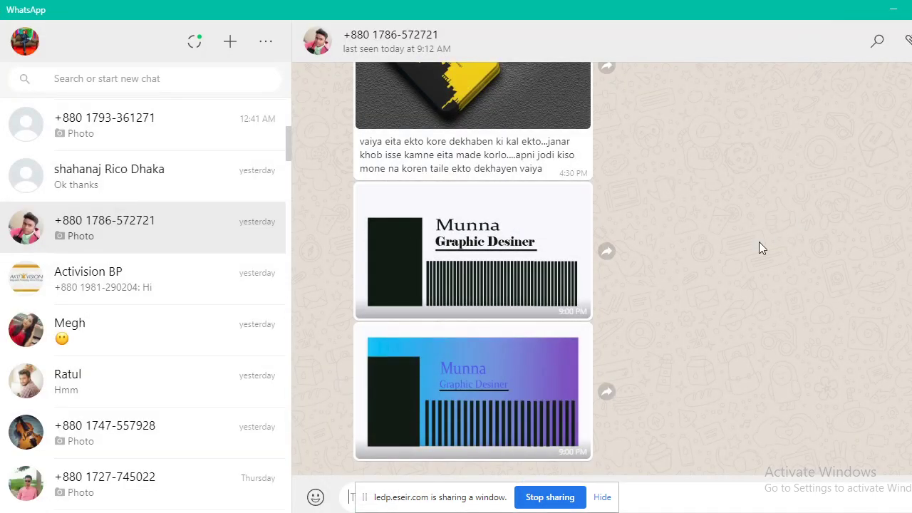
scroll(702, 259, up, 8)
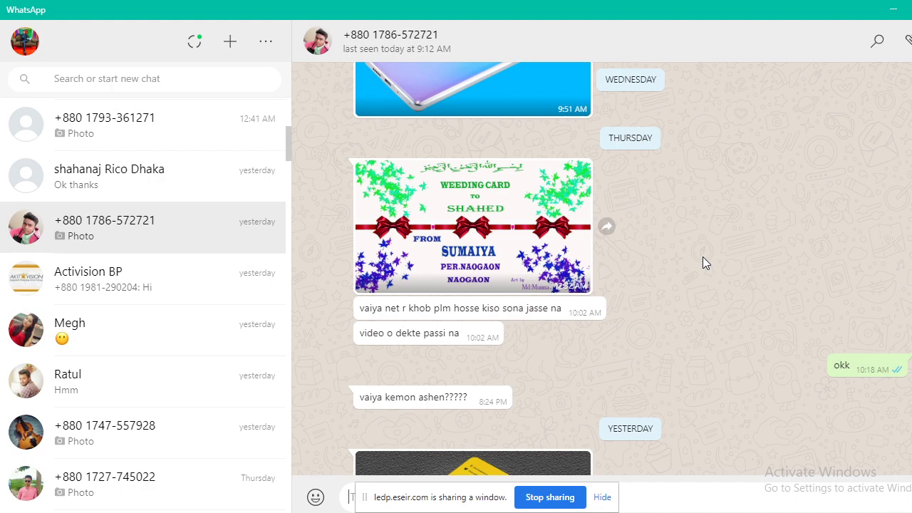
scroll(703, 259, down, 3)
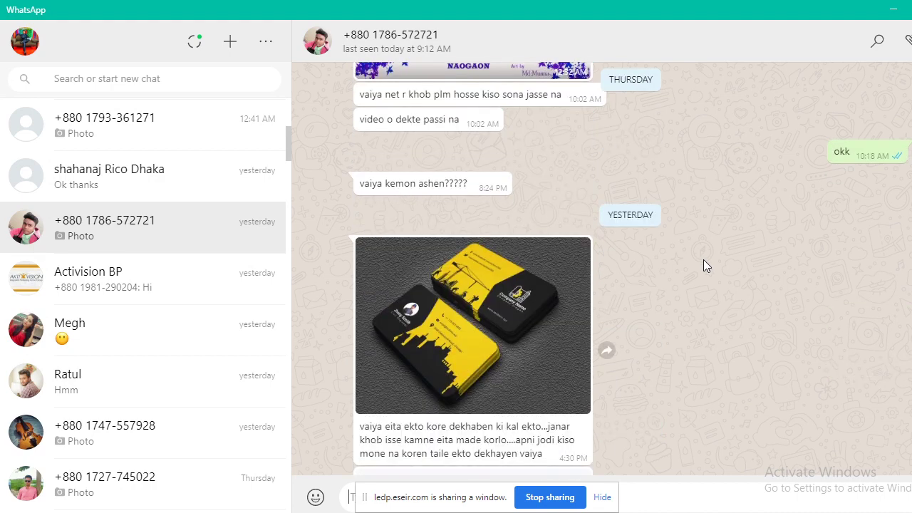
scroll(703, 259, up, 10)
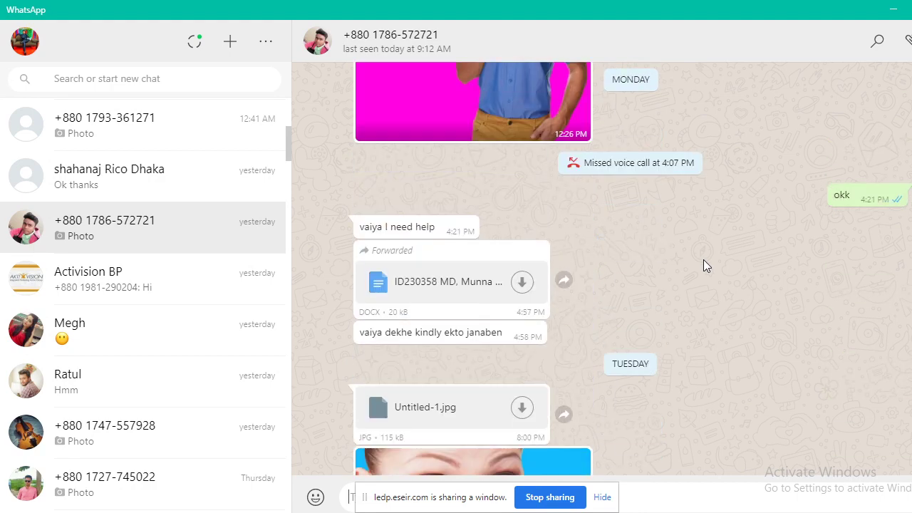
scroll(703, 263, down, 10)
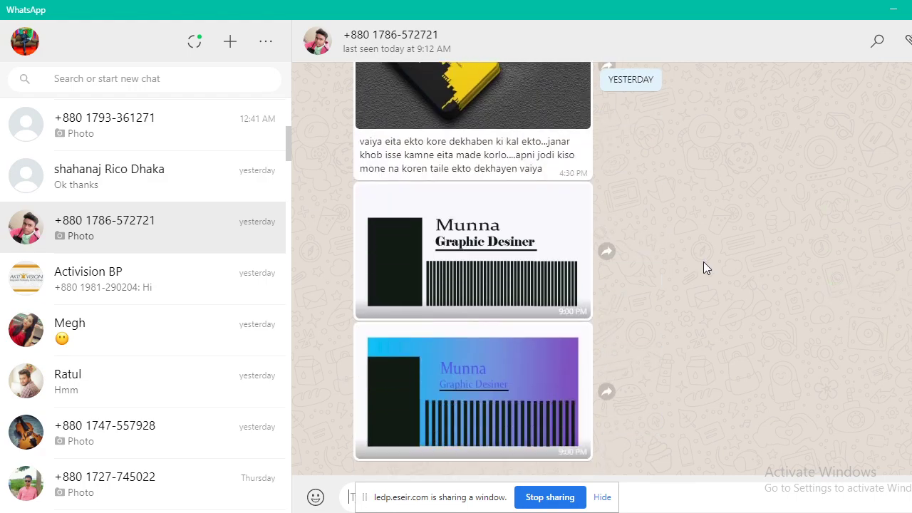
Save the graphic designer card as 'munna business1' and close the viewer.
click(498, 260)
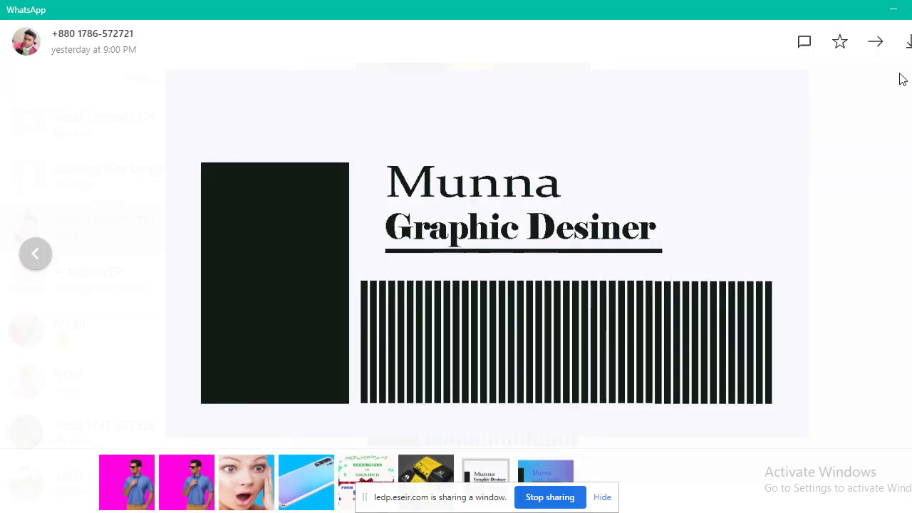
click(908, 43)
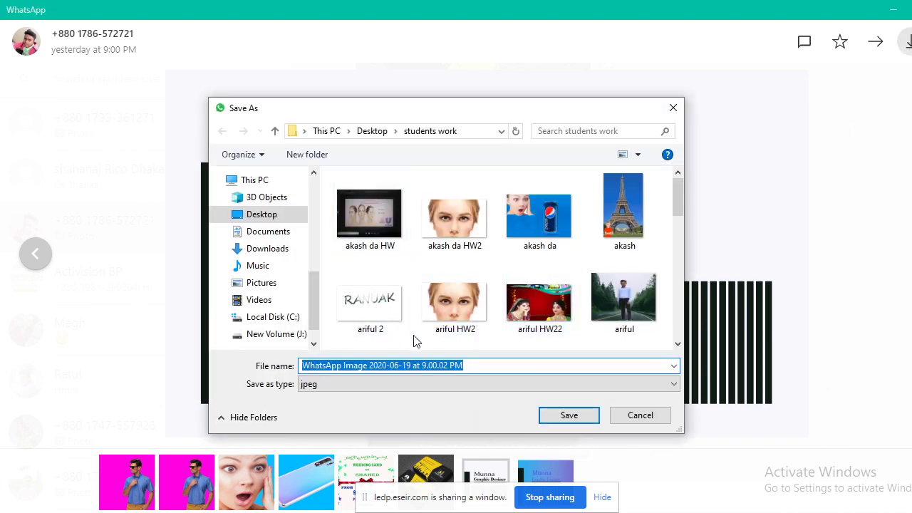
text(mun)
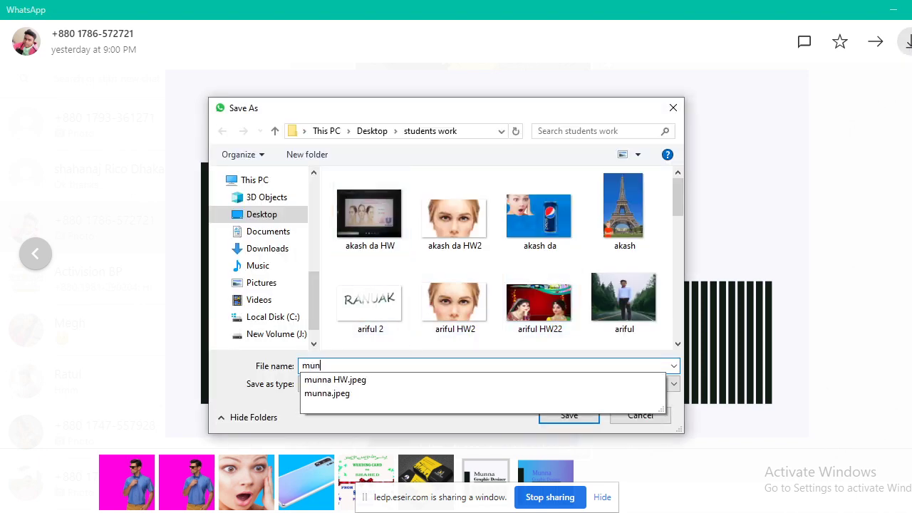
text(na business1)
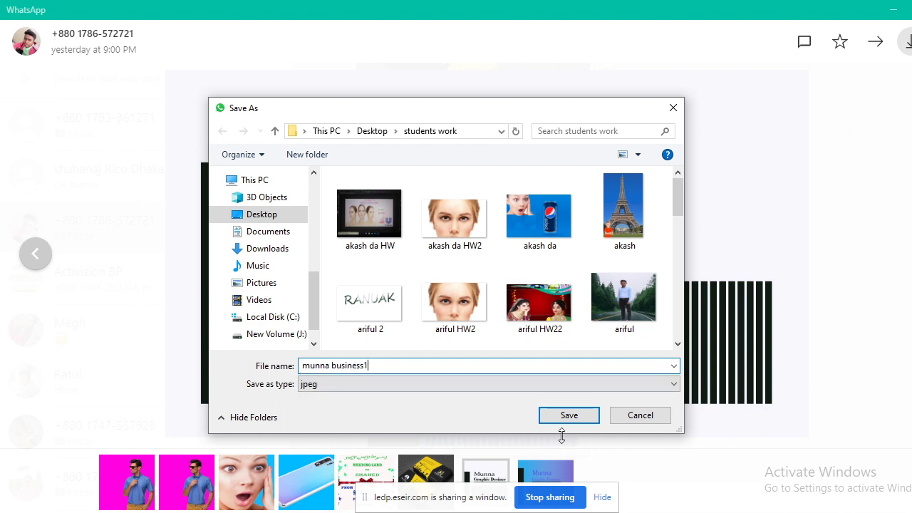
click(568, 415)
key(Escape)
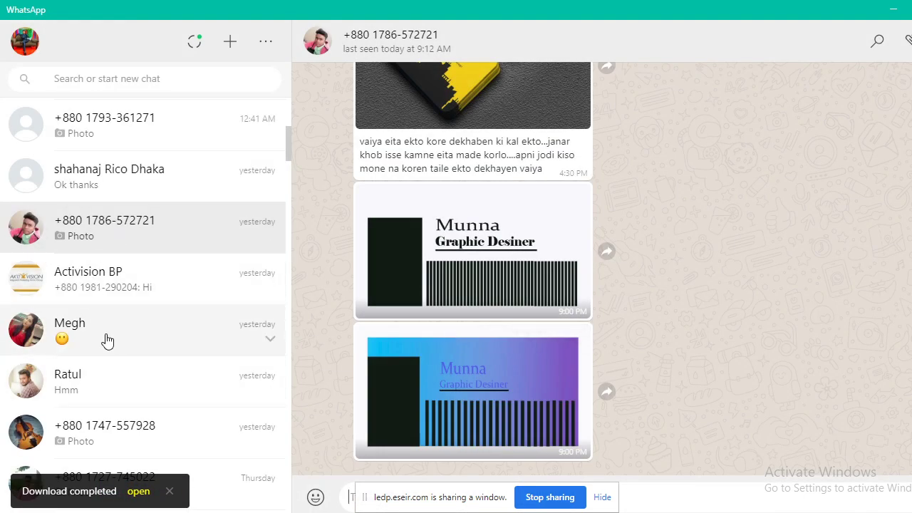
Open the next student's chat and save the dark gradient card under an 'akash business' name.
scroll(125, 329, down, 1)
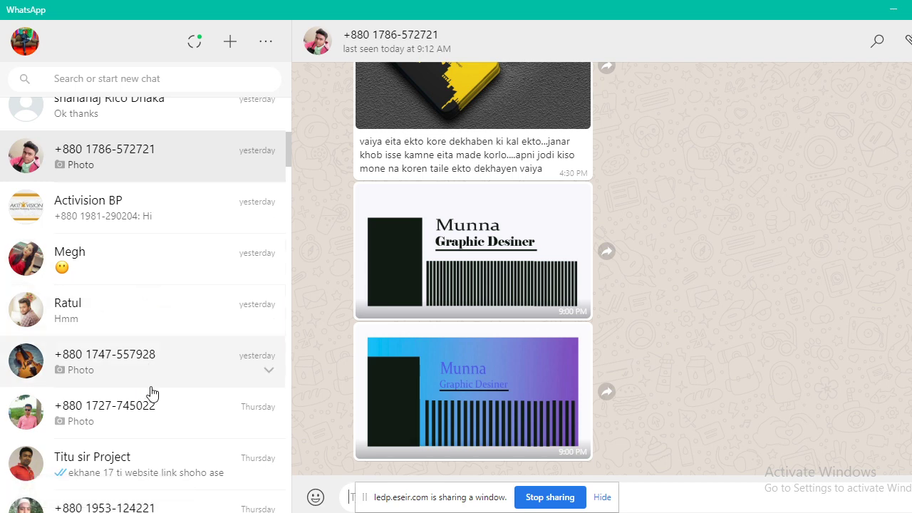
click(155, 362)
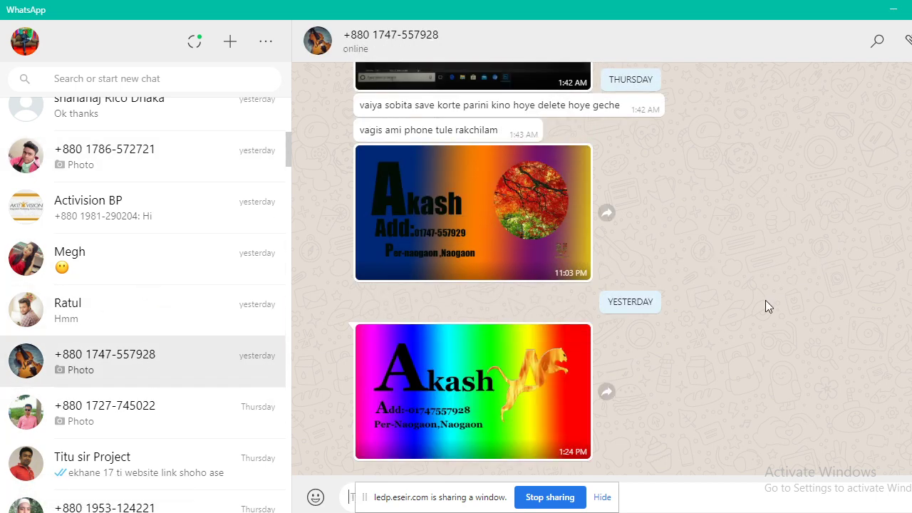
click(463, 198)
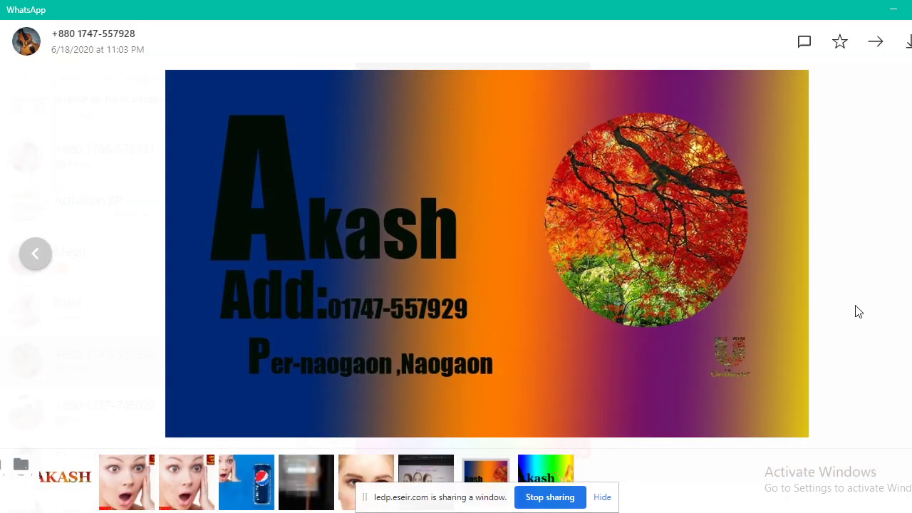
key(Right)
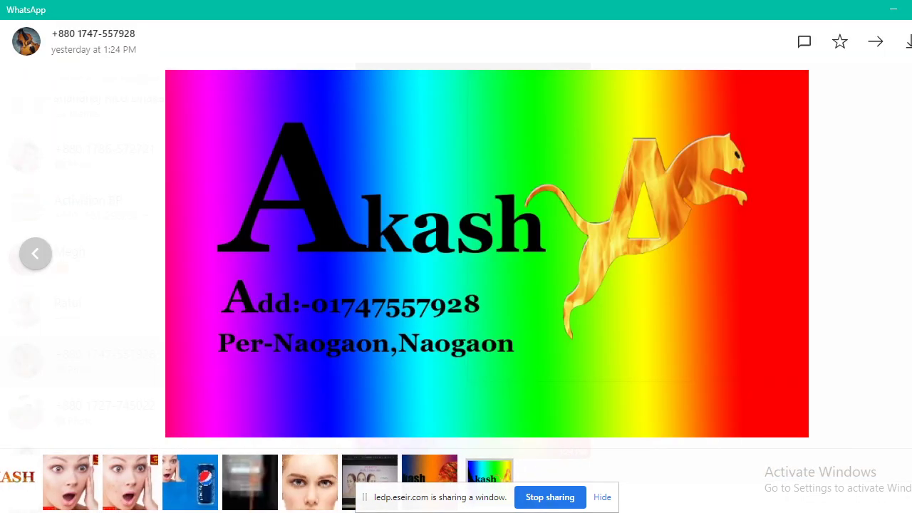
click(47, 256)
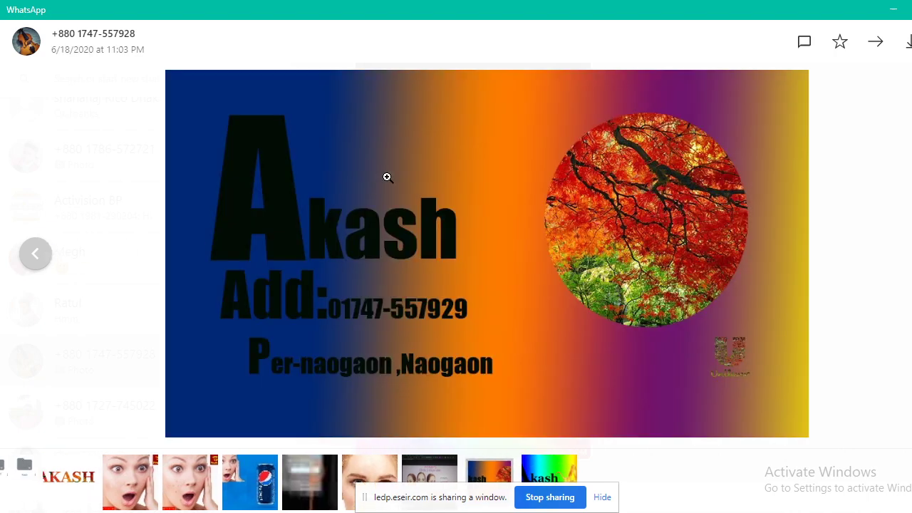
right_click(468, 163)
click(542, 135)
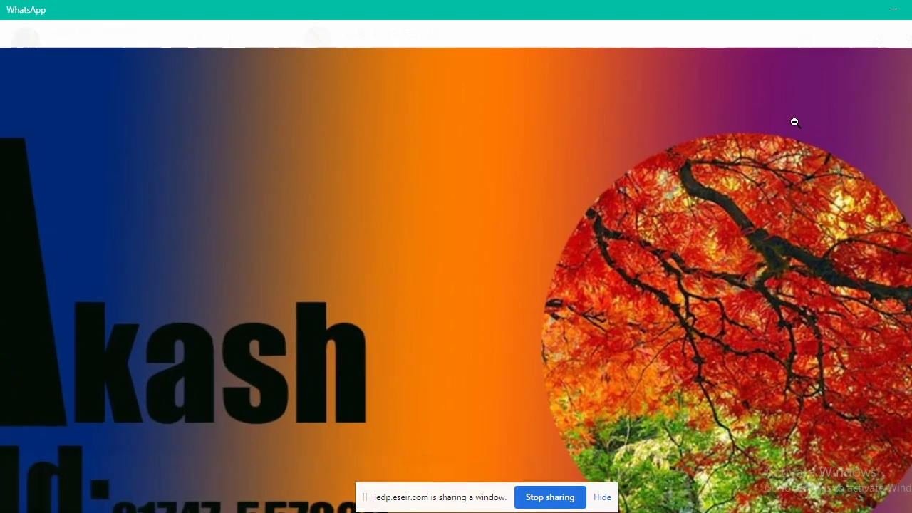
click(630, 220)
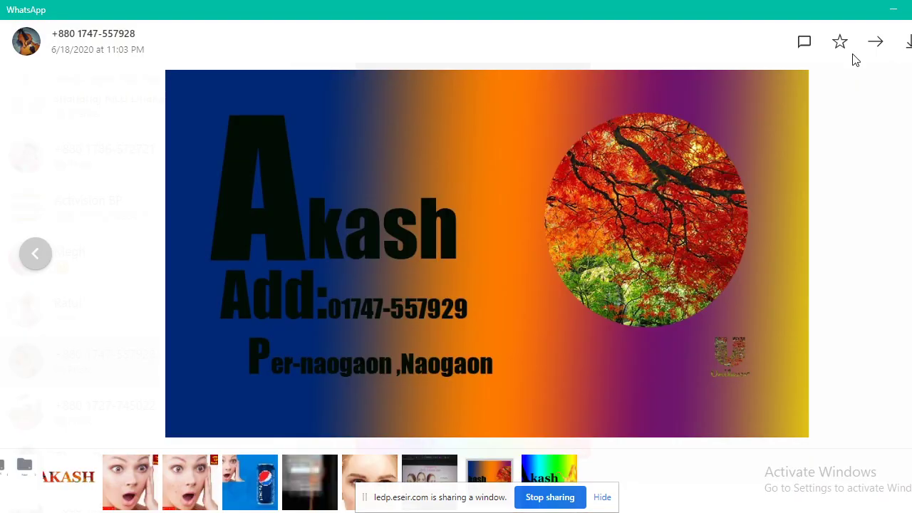
click(907, 41)
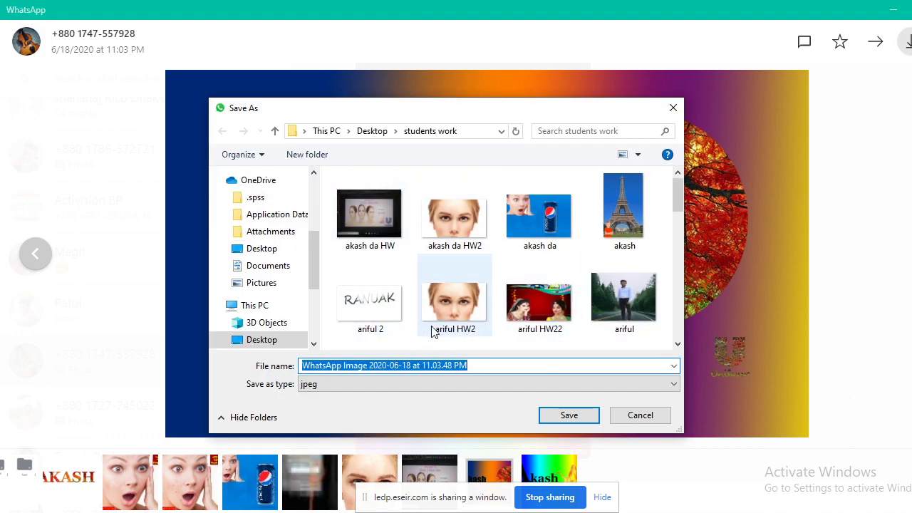
text(akas)
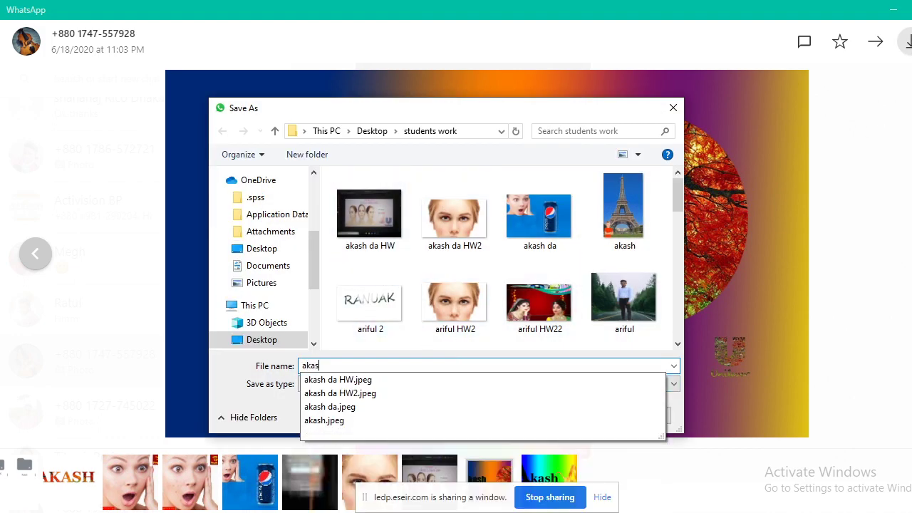
text(h business 1)
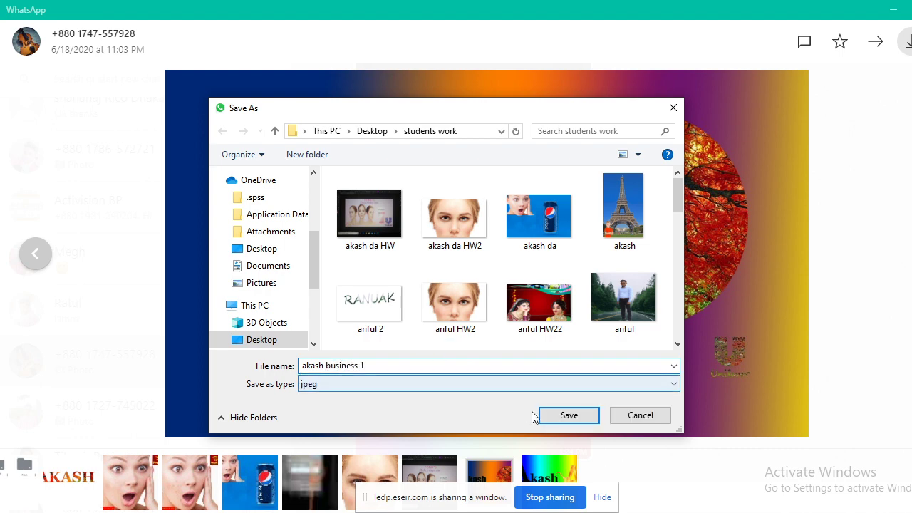
click(569, 417)
click(570, 417)
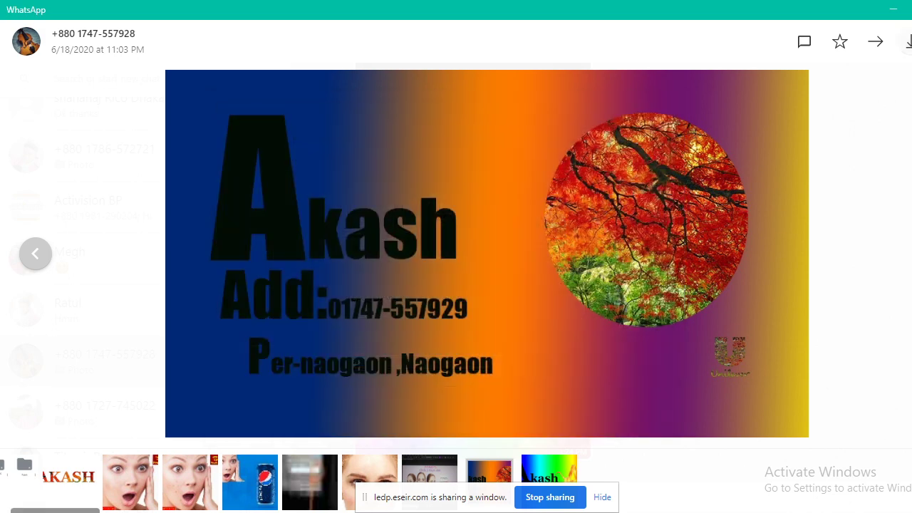
Save the rainbow Akash card as 'aksh business 2' and close the viewer.
key(Right)
right_click(448, 168)
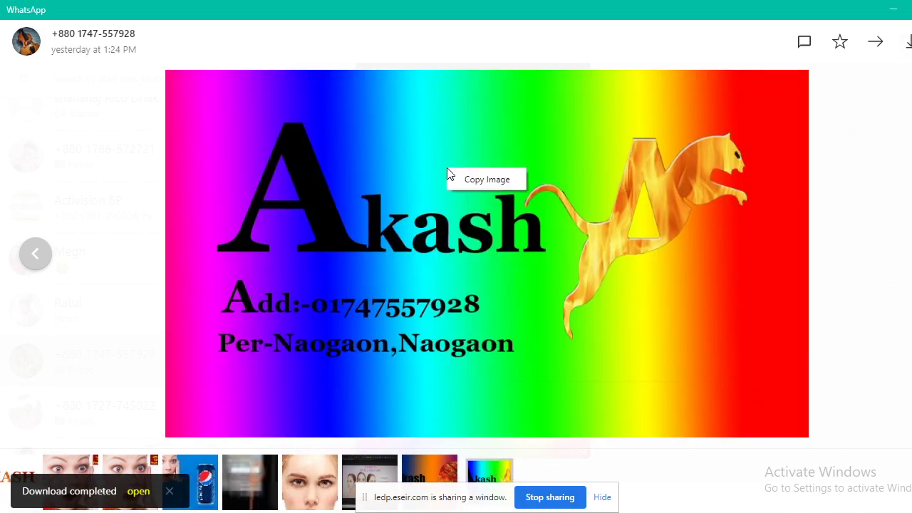
click(909, 45)
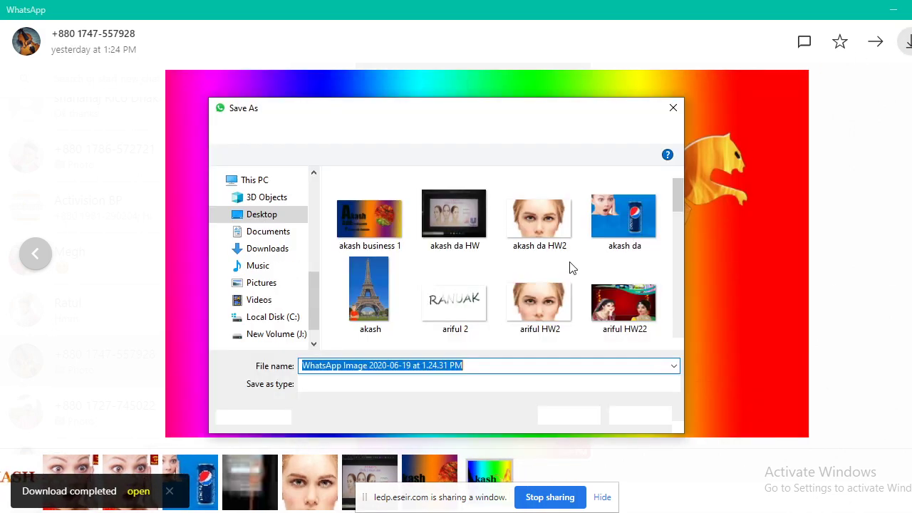
text(aksh business 2)
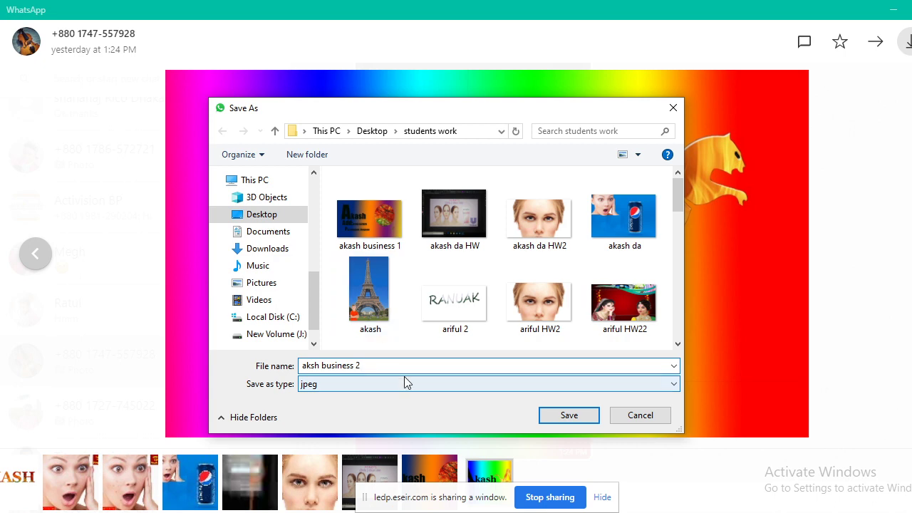
click(569, 415)
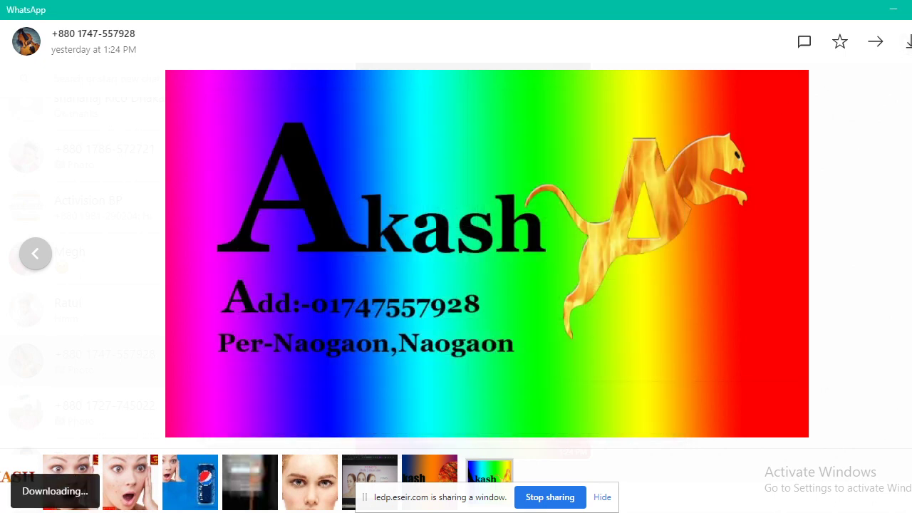
key(Escape)
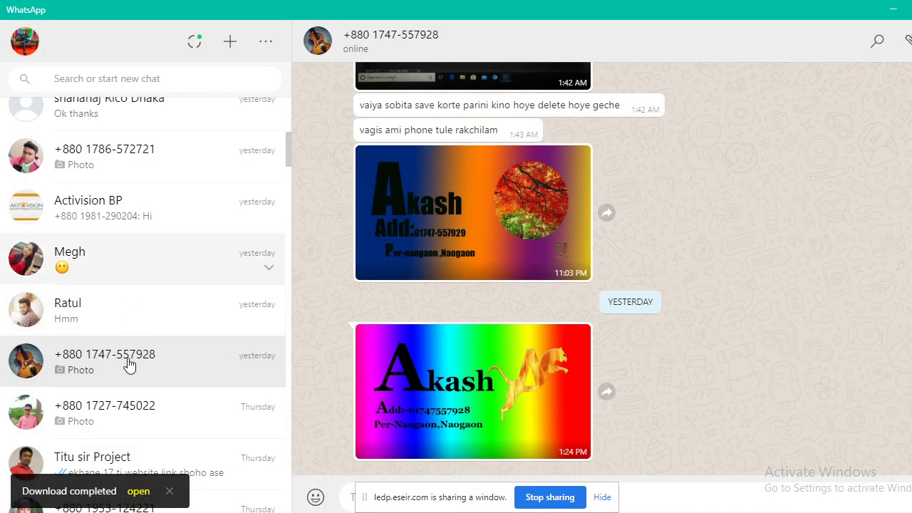
Open the next student's chat and preview the Creativity image full-screen.
click(114, 413)
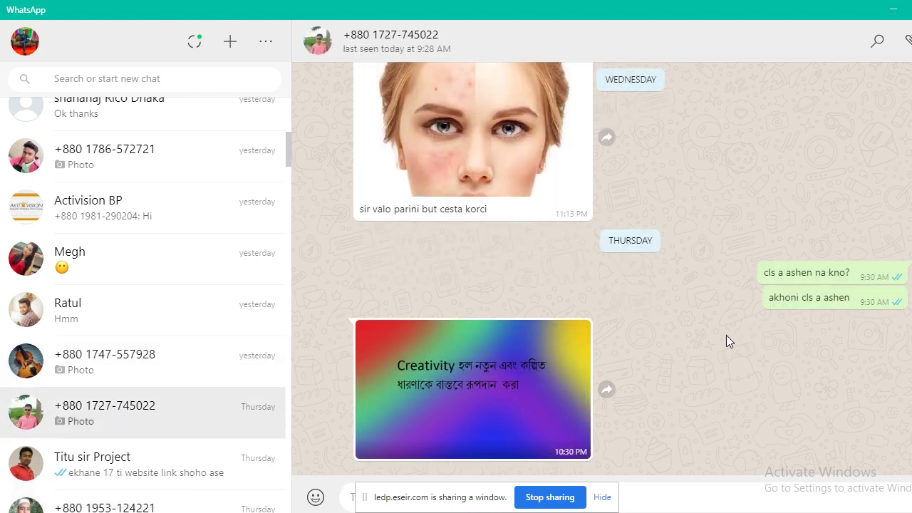
click(499, 388)
key(Escape)
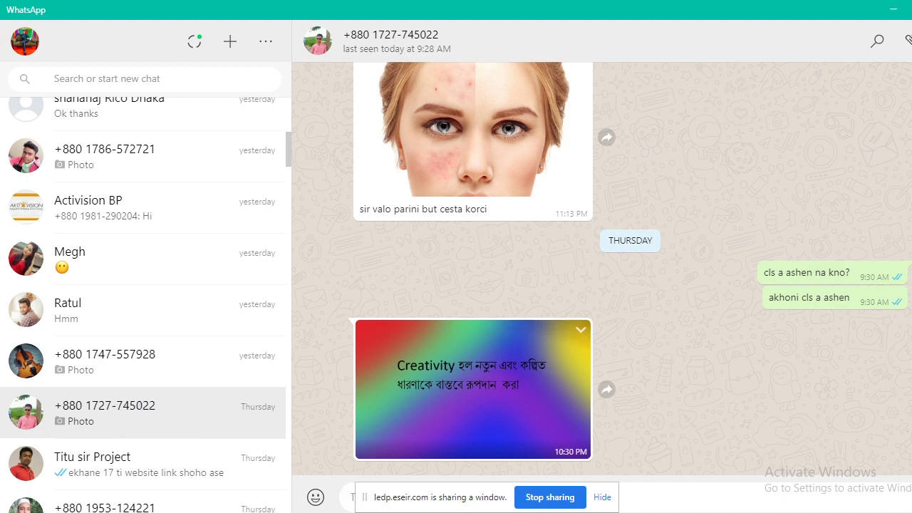
scroll(152, 445, down, 1)
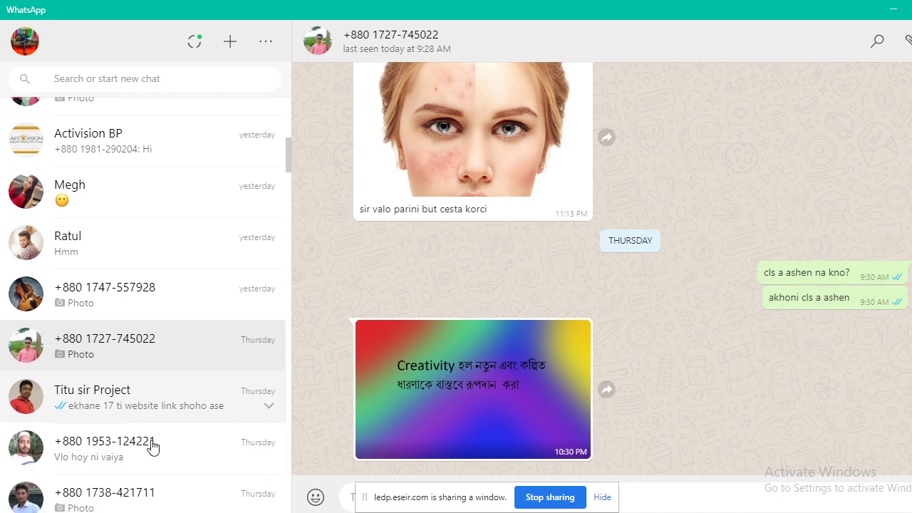
scroll(152, 445, down, 1)
Browse several more students' chats for their photos, then show the Windows desktop.
click(114, 377)
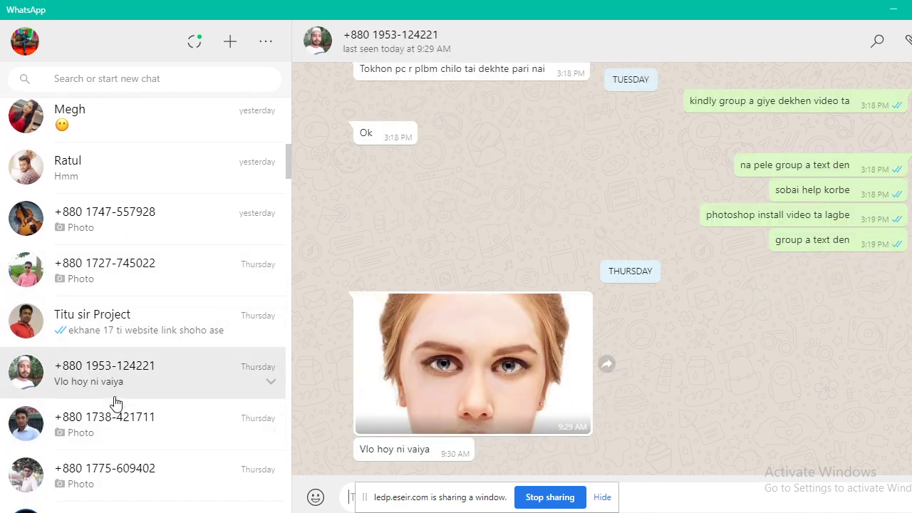
click(102, 426)
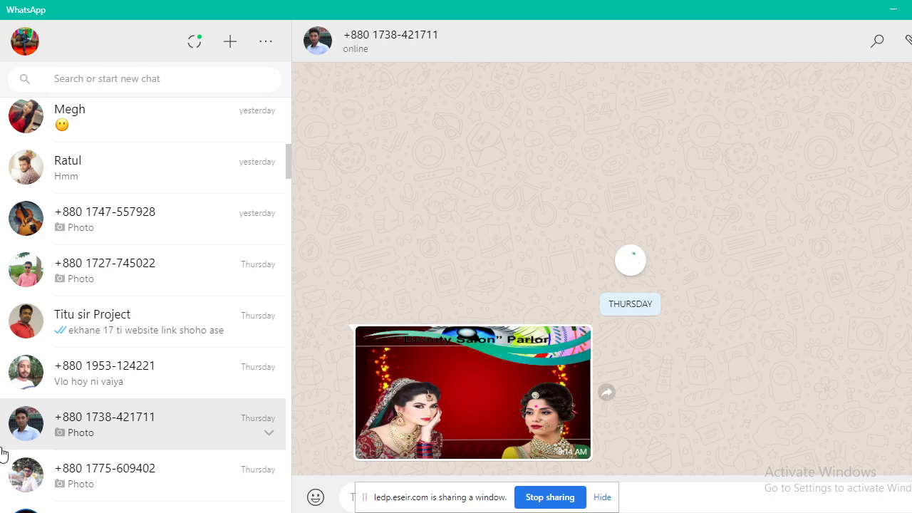
scroll(87, 423, down, 2)
click(109, 320)
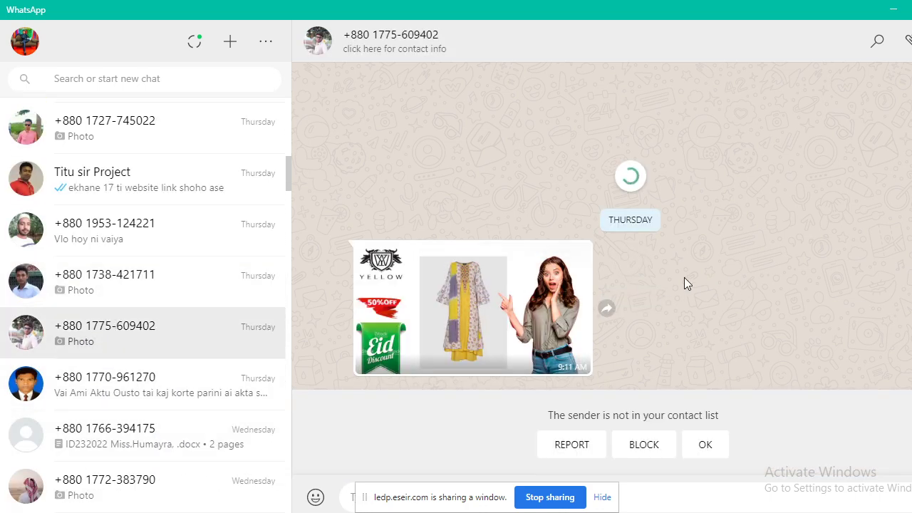
click(132, 376)
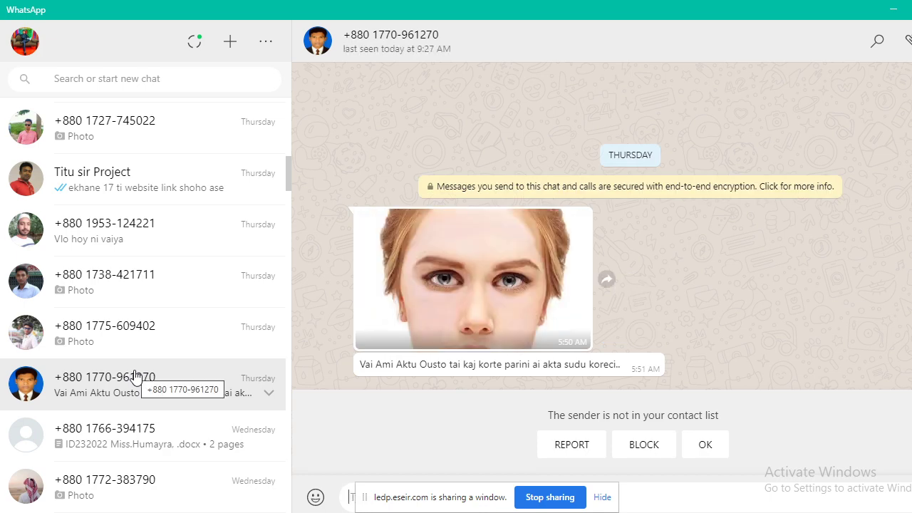
click(142, 439)
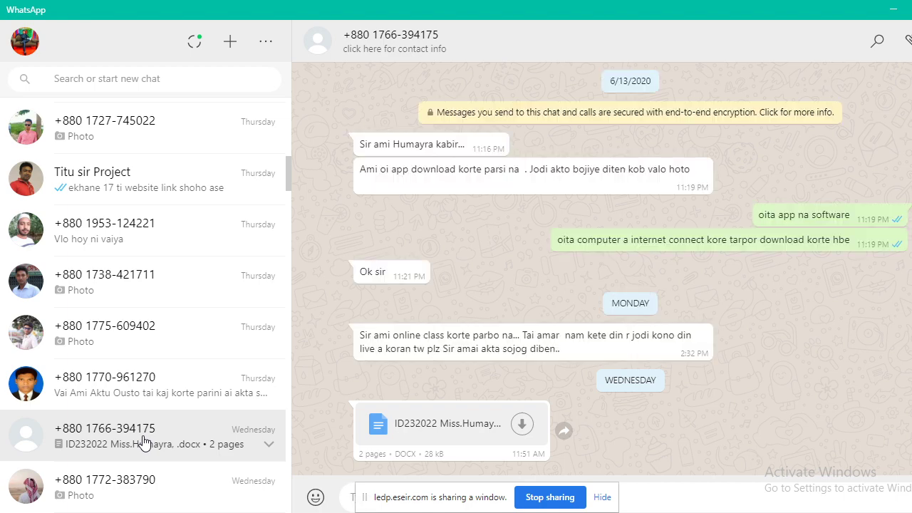
scroll(143, 442, down, 2)
click(152, 377)
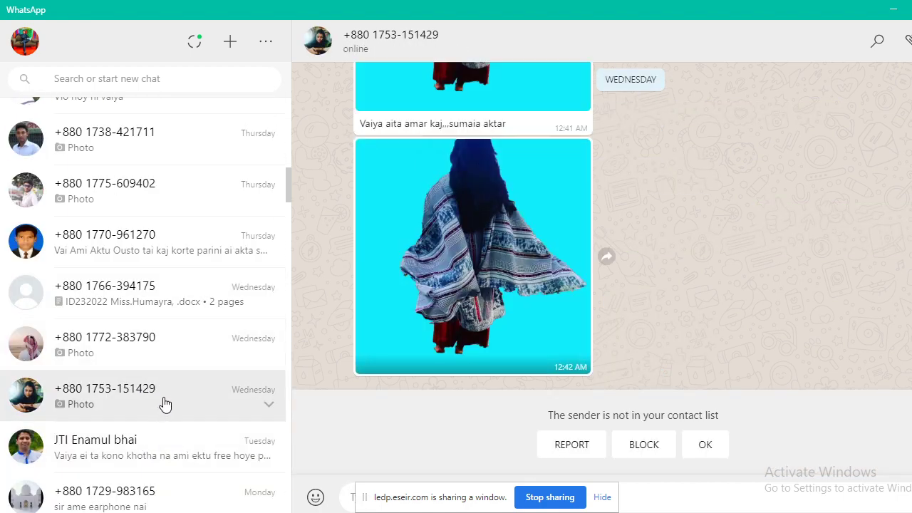
scroll(122, 385, down, 1)
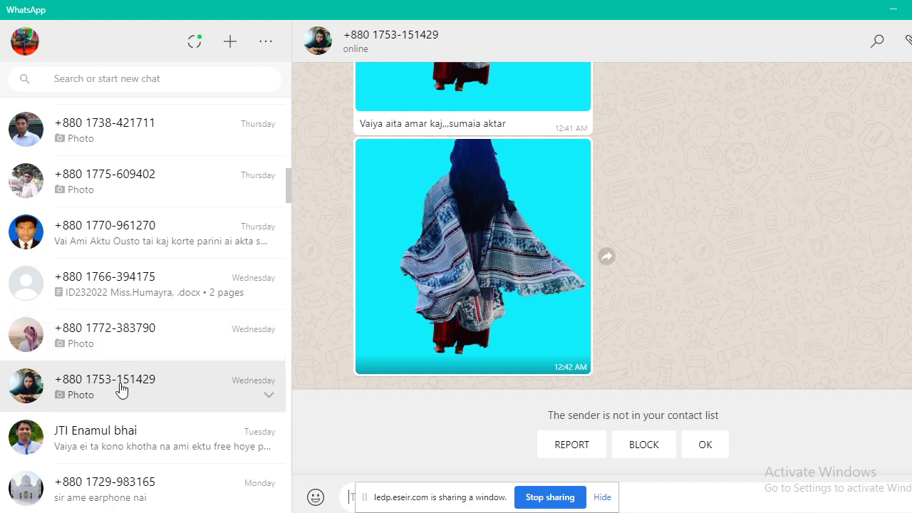
scroll(122, 388, down, 3)
click(126, 334)
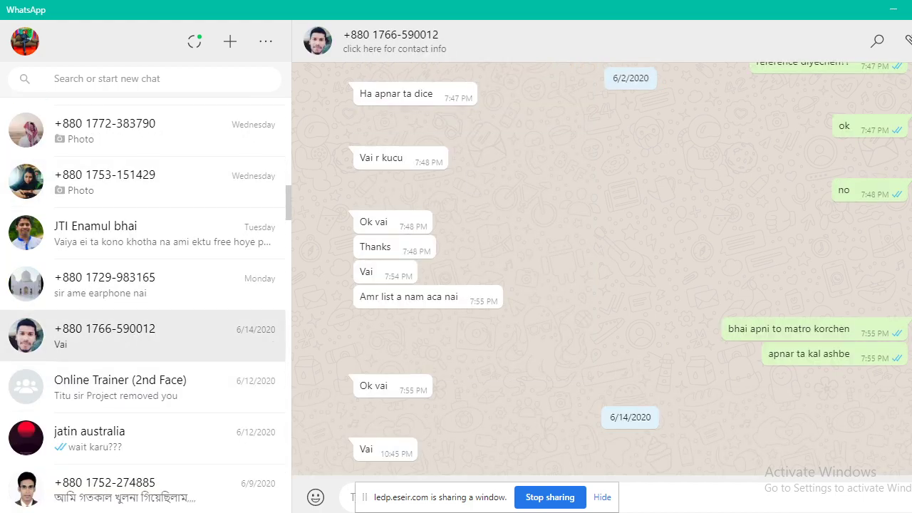
key(super+d)
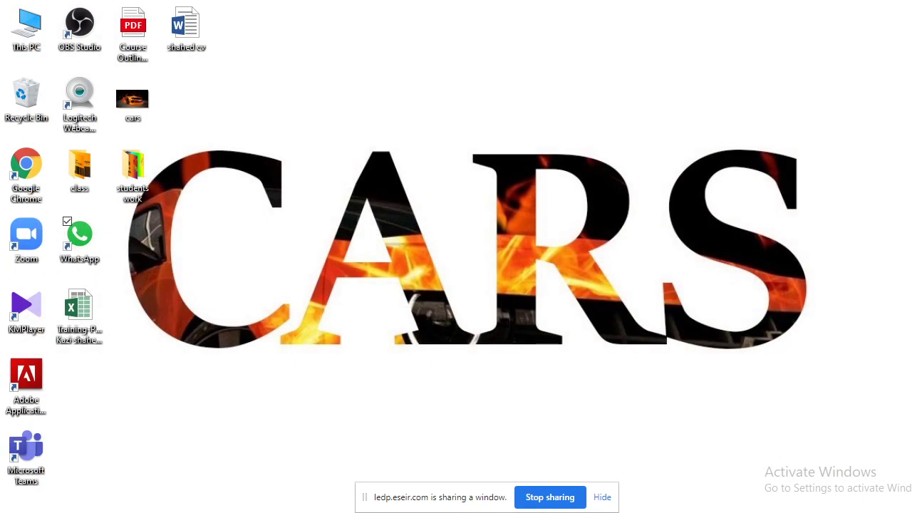
Minimise Photoshop and restore the ESEIR class meeting window from the taskbar.
click(93, 491)
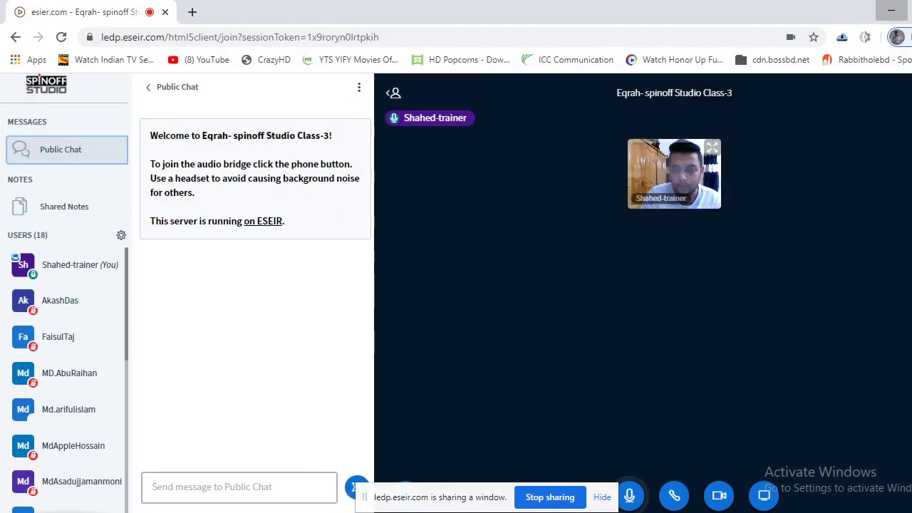
key(alt+Tab)
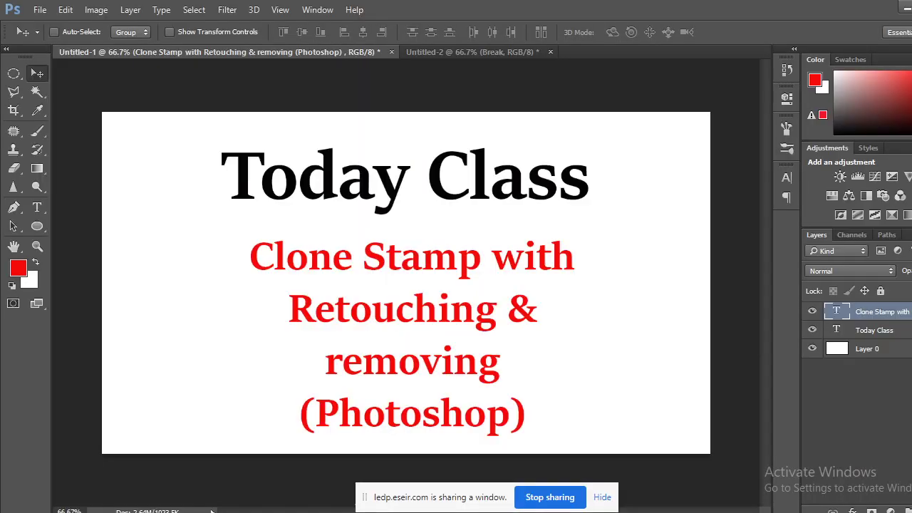
click(89, 487)
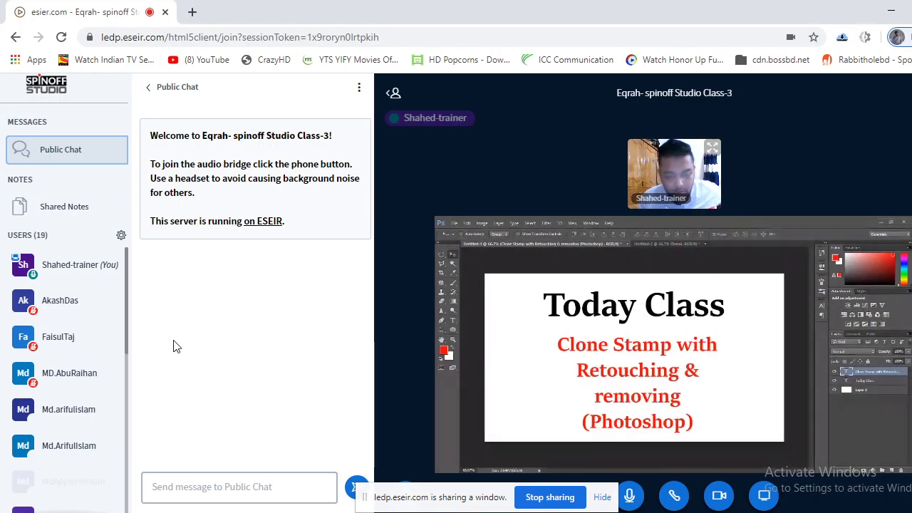
scroll(97, 371, down, 5)
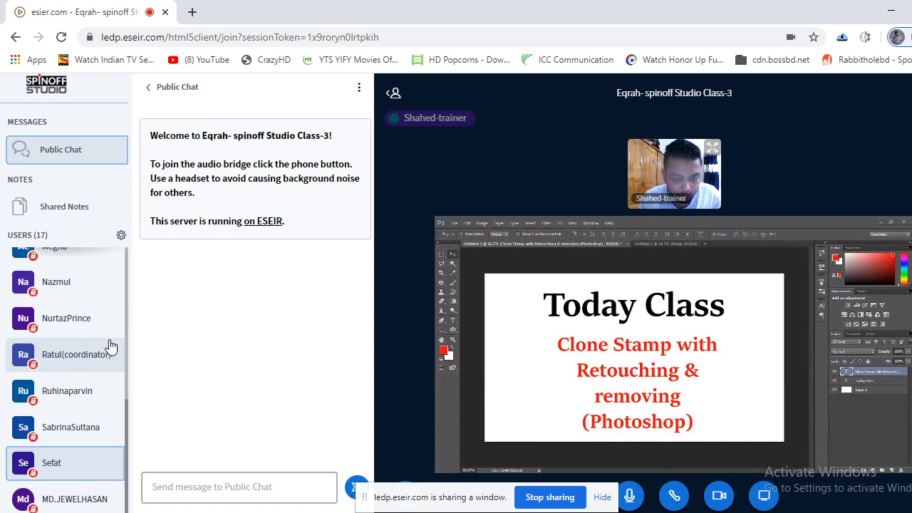
scroll(111, 345, up, 2)
scroll(114, 340, up, 5)
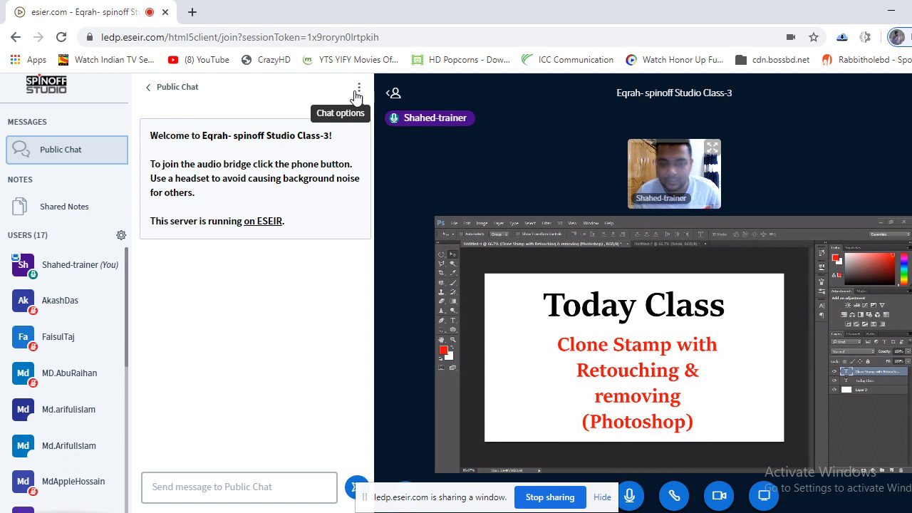
click(888, 6)
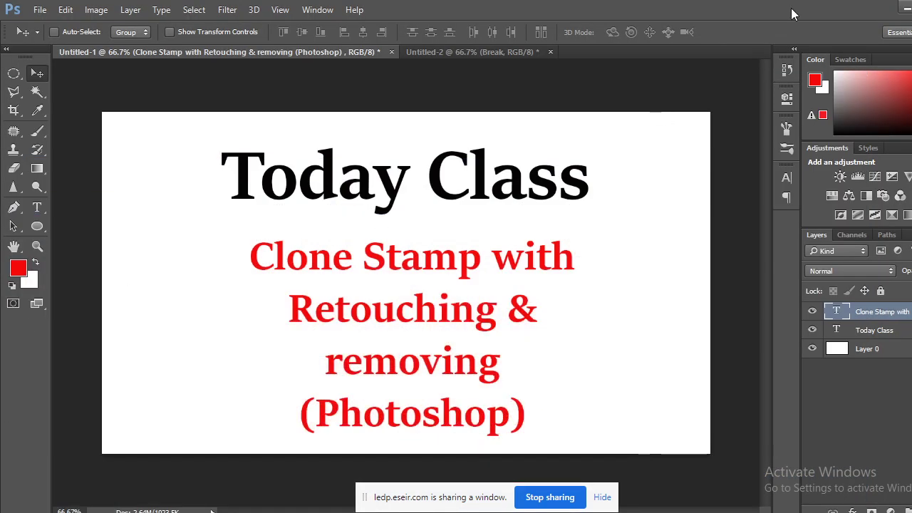
click(894, 6)
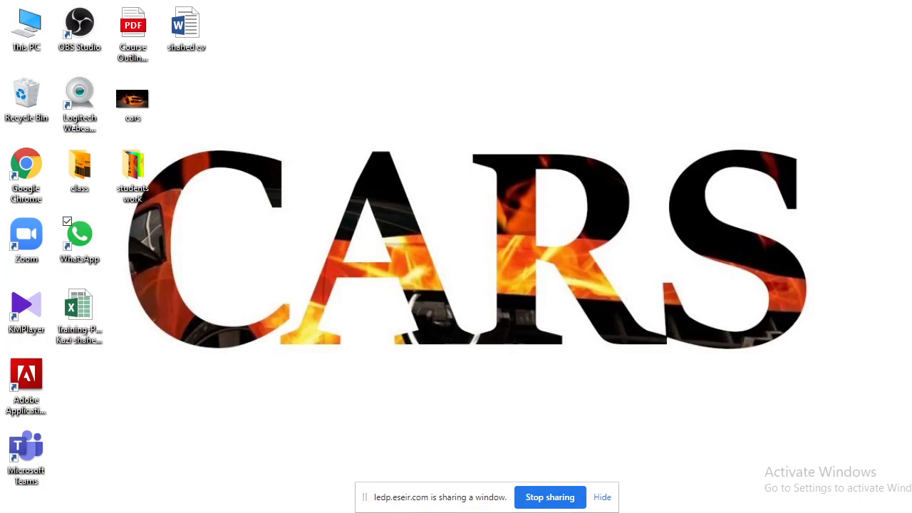
click(107, 491)
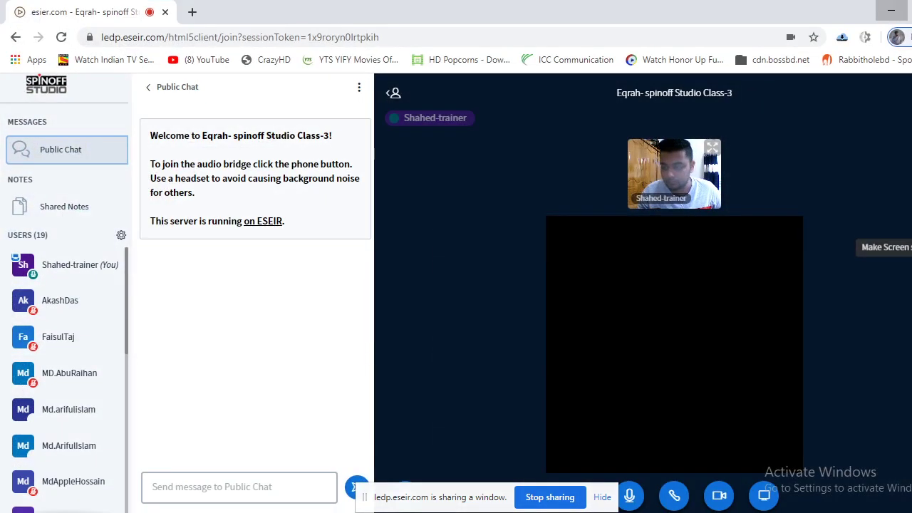
Restart the ESEIR screen share using Your Entire Screen, then minimize Chrome to reveal the desktop.
click(762, 494)
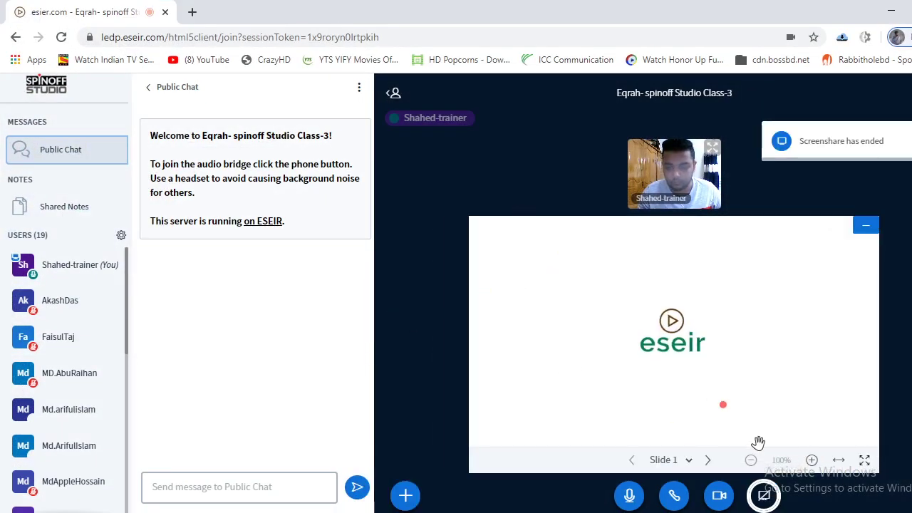
click(762, 494)
click(480, 116)
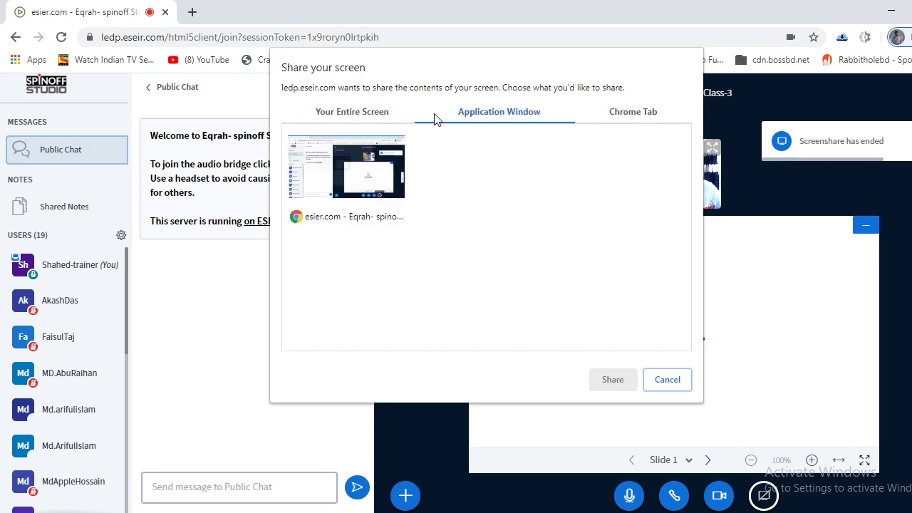
click(359, 114)
click(448, 299)
click(627, 383)
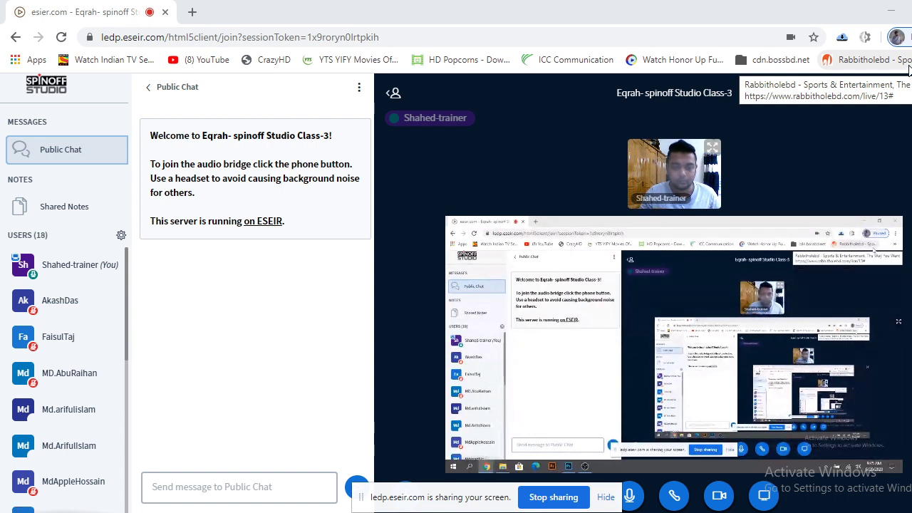
click(889, 7)
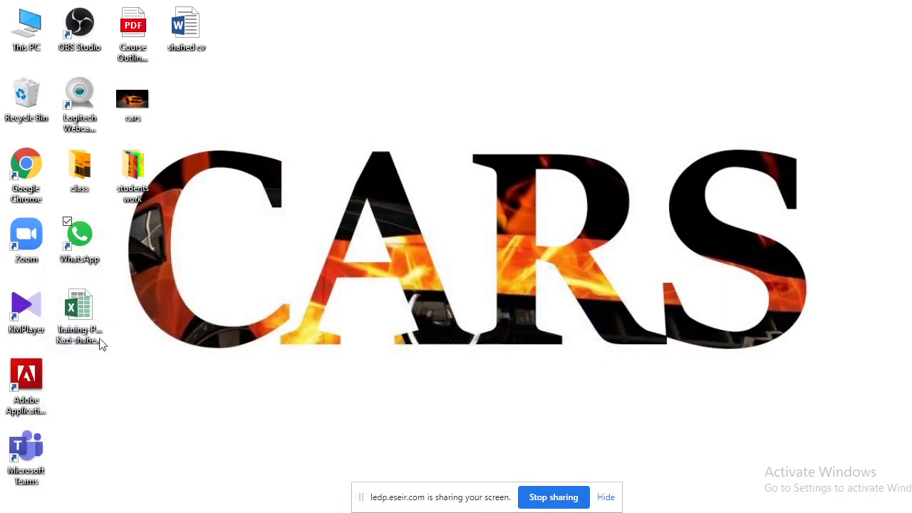
Open the desktop 'students work' folder and view its first business card image in Photos.
double_click(131, 164)
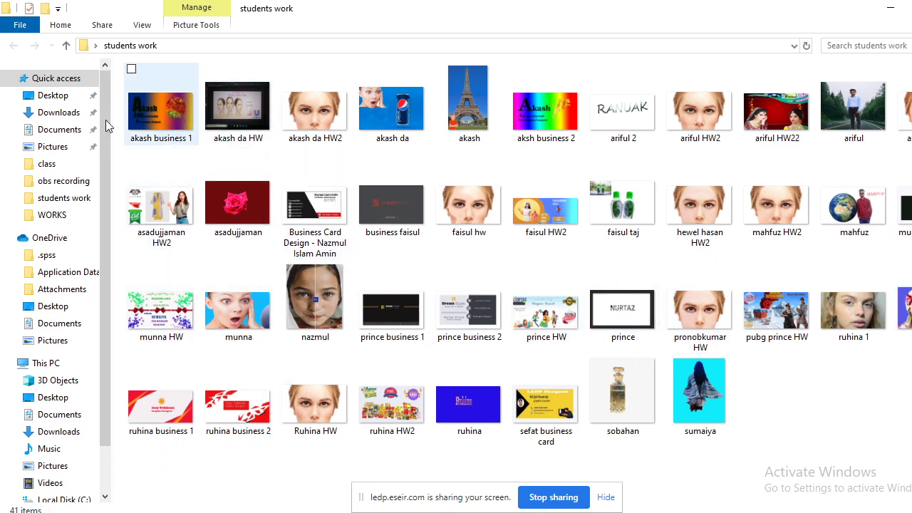
double_click(158, 124)
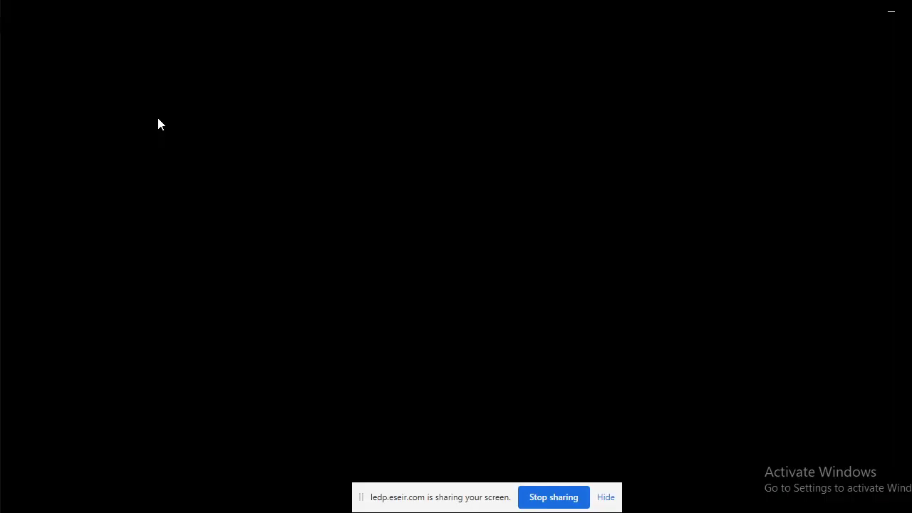
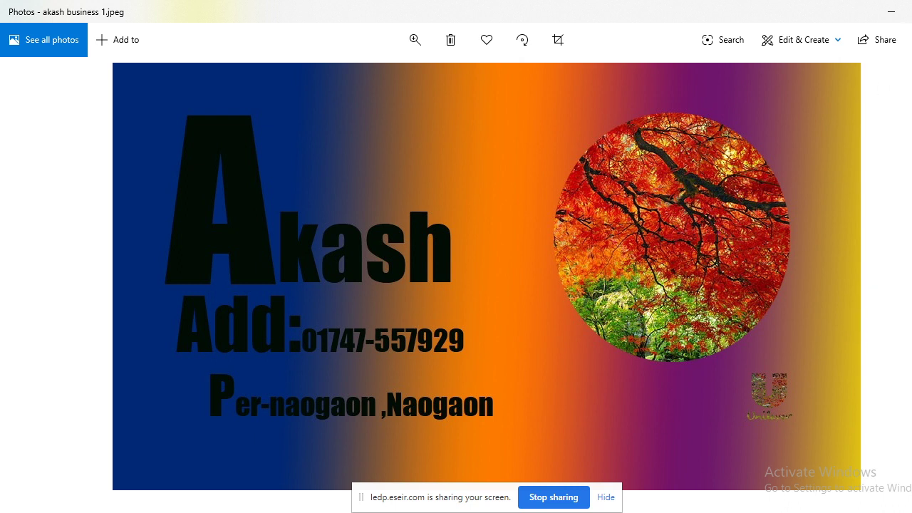
Close the current card, then view the rainbow gradient and black-and-white striped business cards.
click(890, 12)
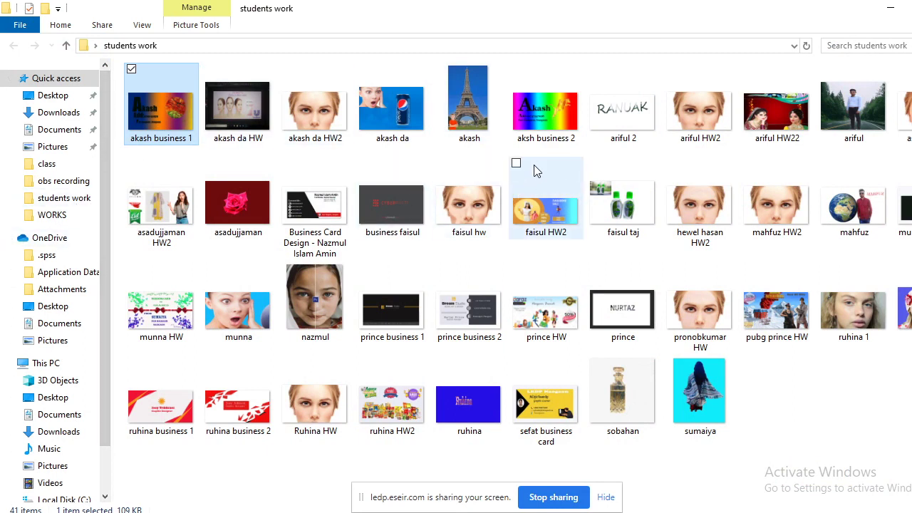
double_click(558, 102)
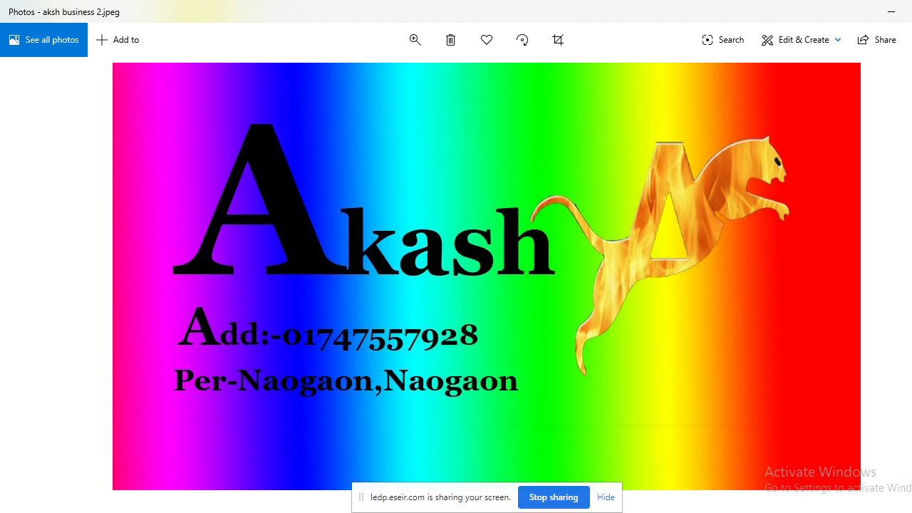
key(Escape)
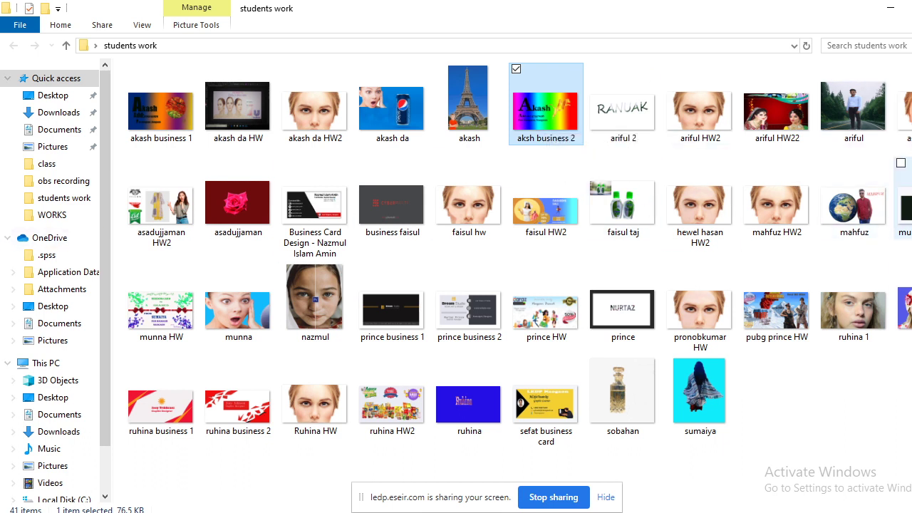
double_click(905, 206)
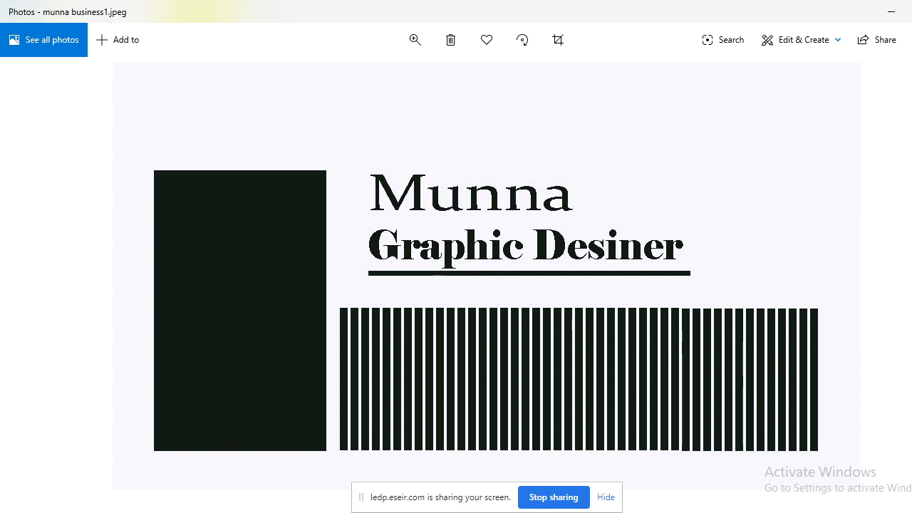
key(alt+F4)
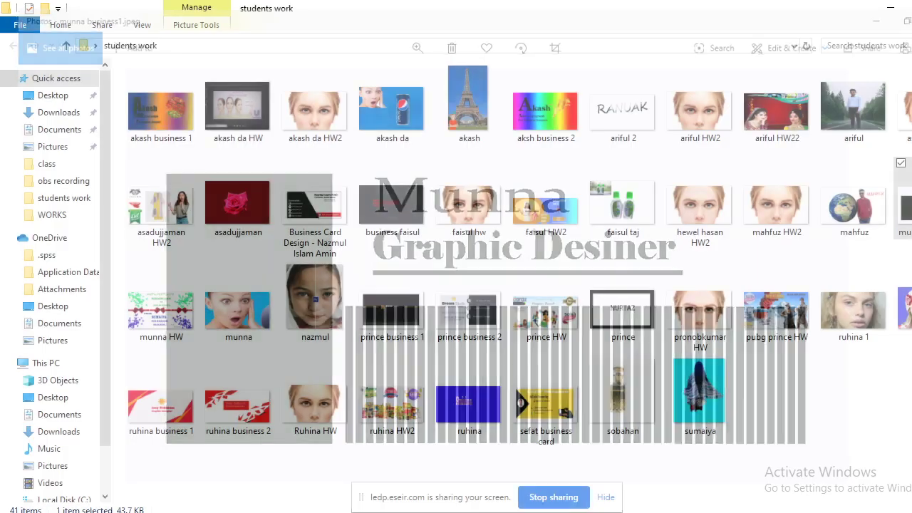
double_click(313, 208)
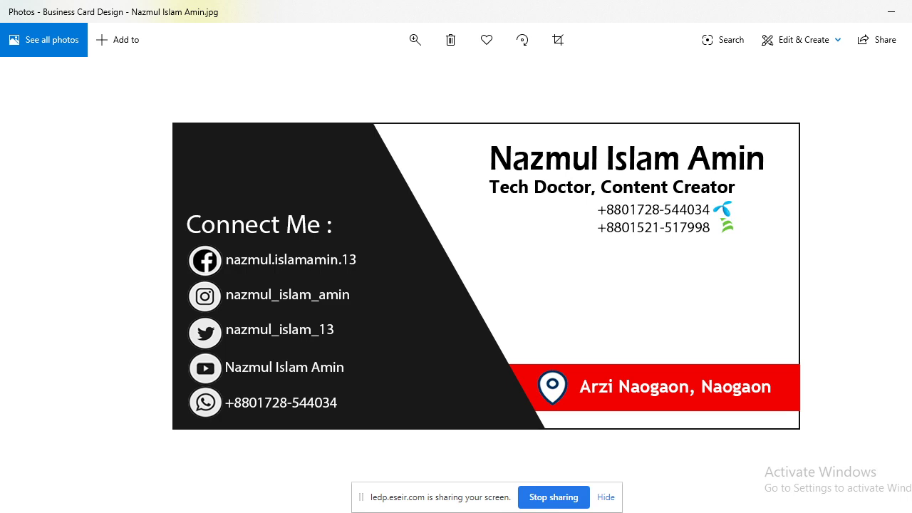
key(alt+F4)
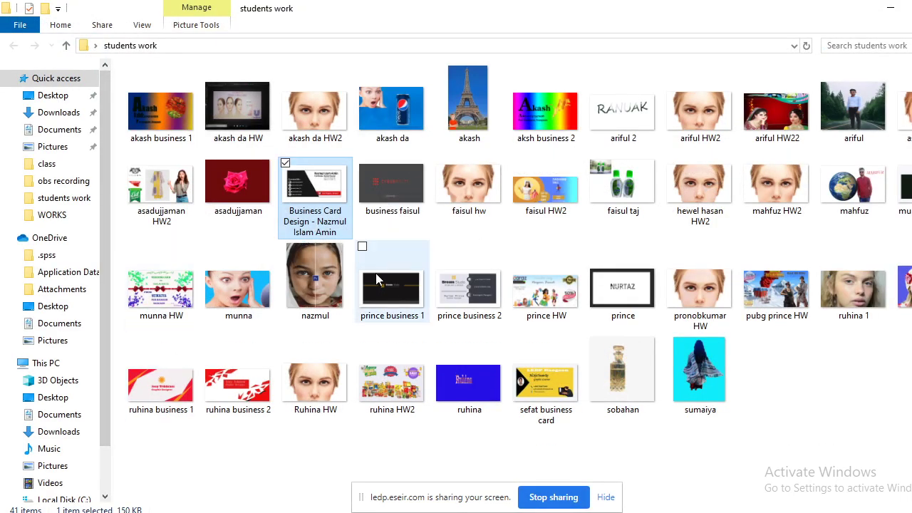
View the CYBERMULTI card, then open 'prince business 1', the black Dream Studio card.
double_click(411, 184)
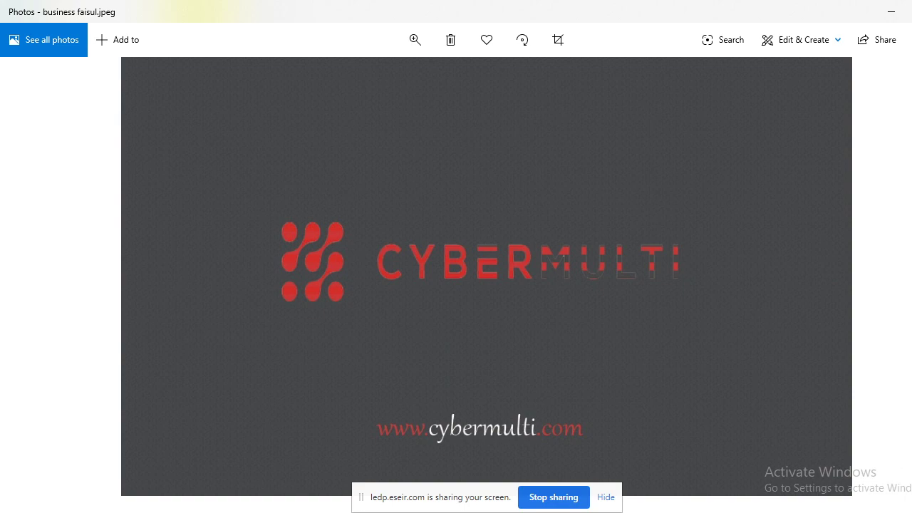
key(alt+F4)
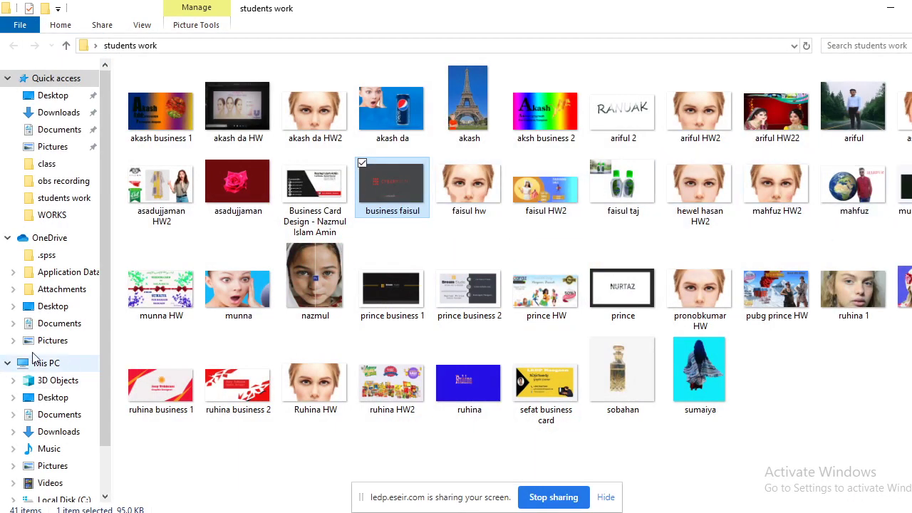
double_click(386, 306)
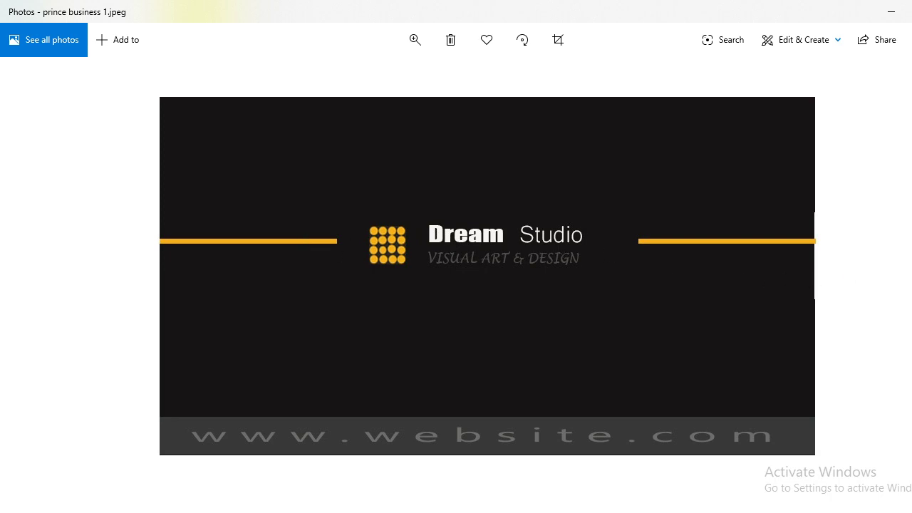
End the current share in the ESEIR session and take over as presenter.
click(95, 511)
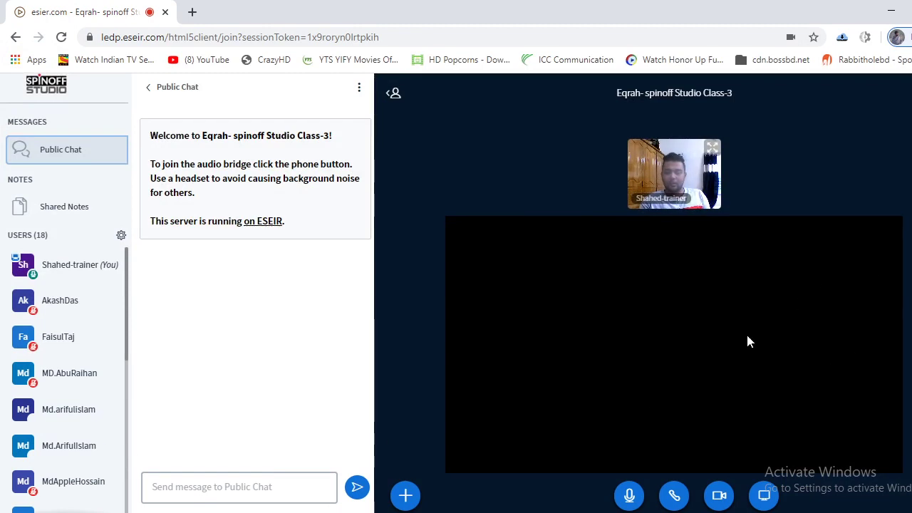
click(762, 494)
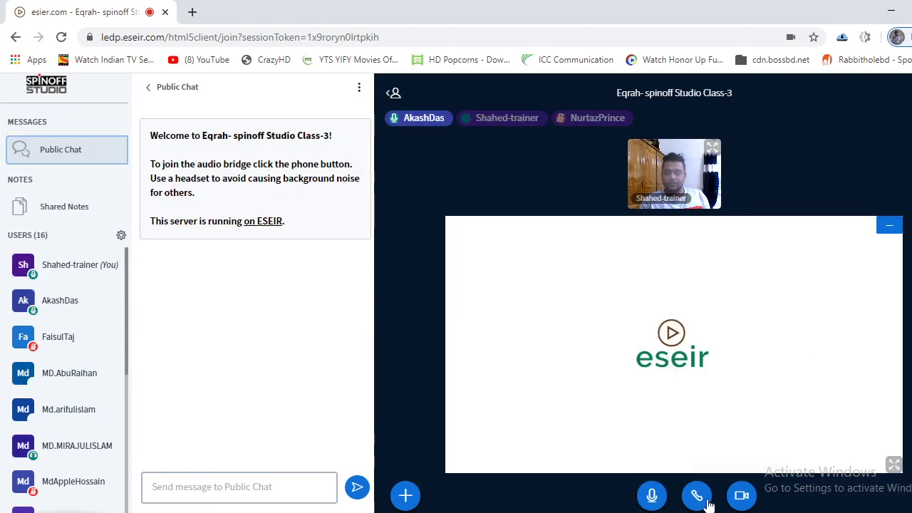
click(405, 494)
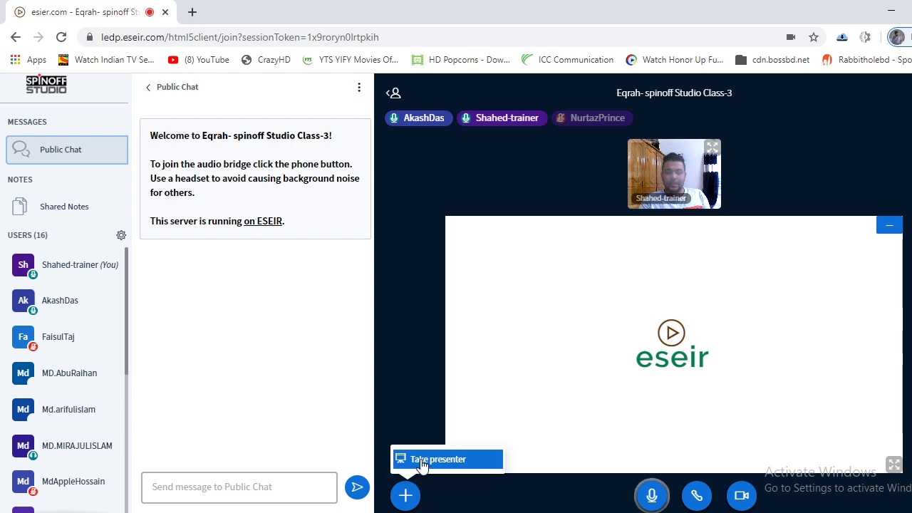
click(421, 462)
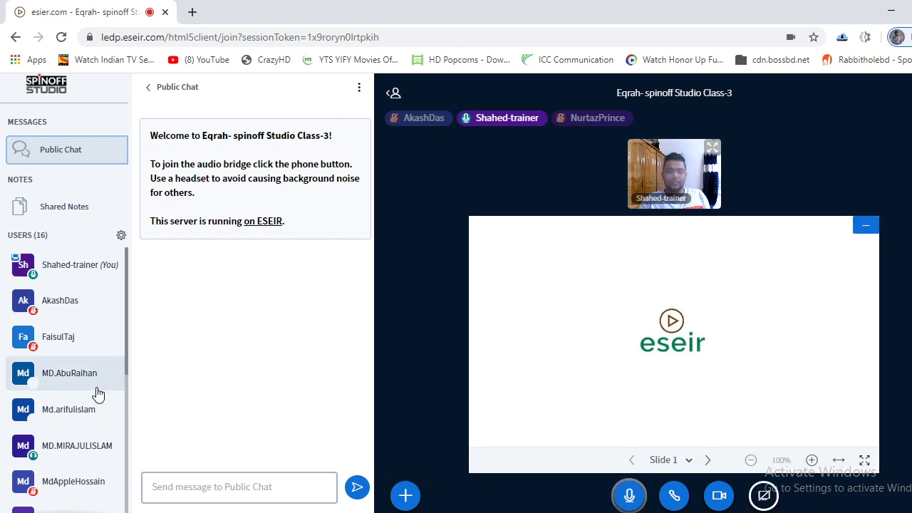
Share the entire screen with the class.
scroll(29, 407, down, 4)
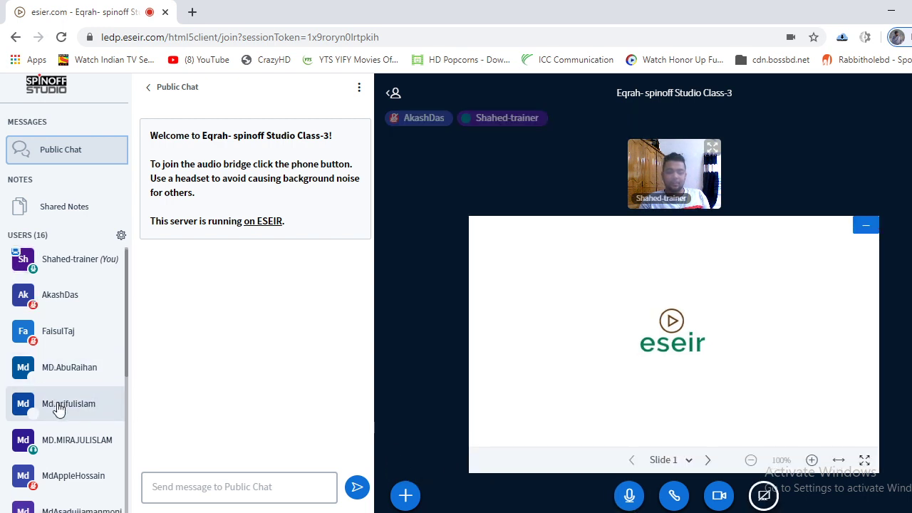
scroll(69, 456, down, 1)
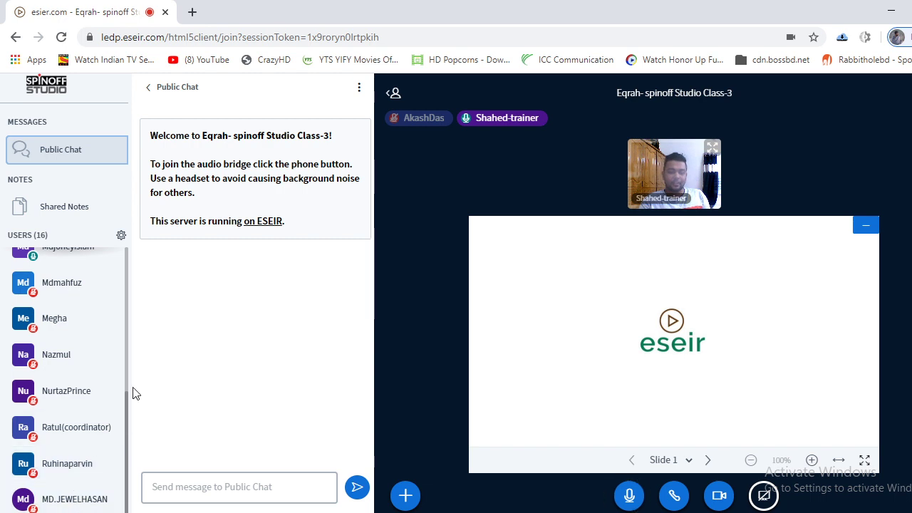
scroll(124, 407, up, 5)
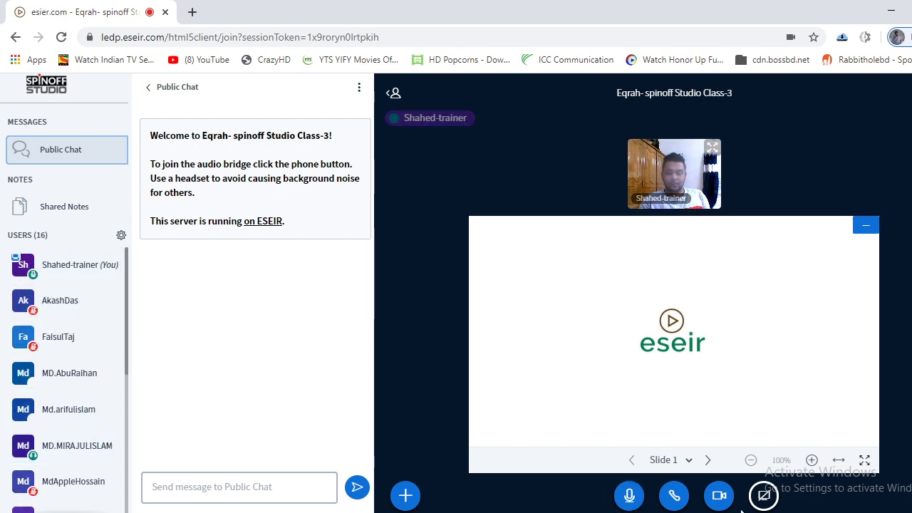
click(763, 495)
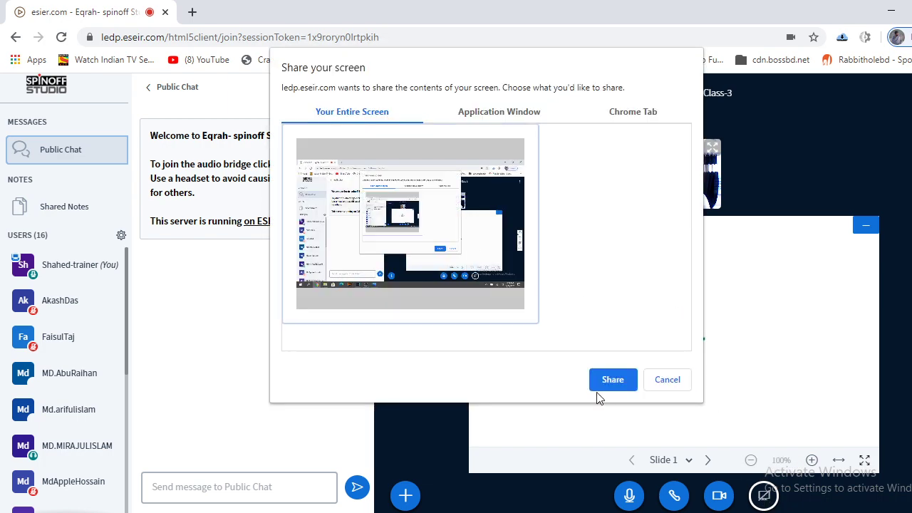
click(608, 381)
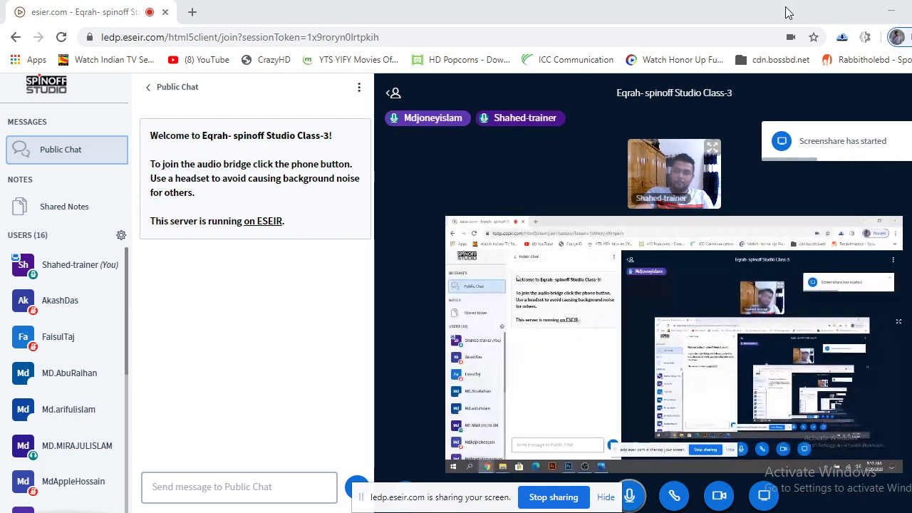
Minimize the class session to bring the Dream Studio card back into view.
click(891, 13)
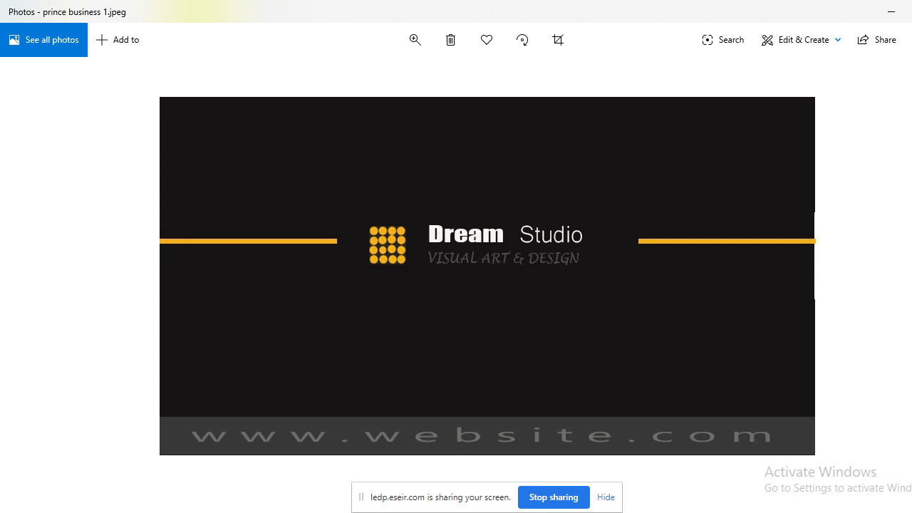
Close 'prince business 1' and open 'prince business 2', the grey-and-charcoal Dream Studio card.
key(alt+F4)
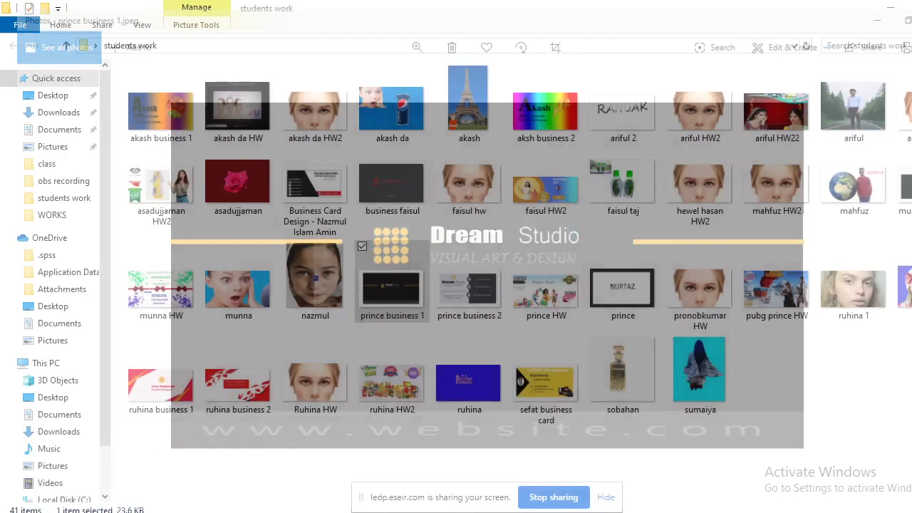
double_click(472, 294)
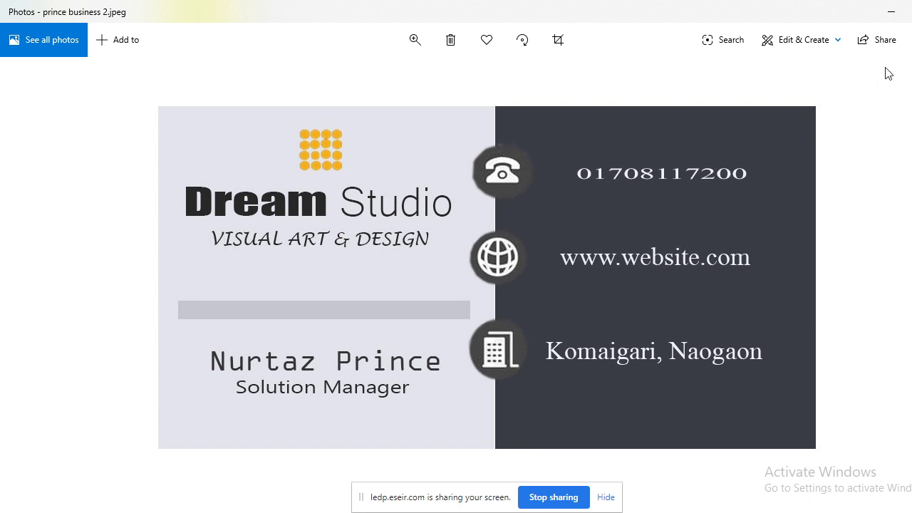
Close the 'prince business 2' image to return to the students work folder.
key(alt+F4)
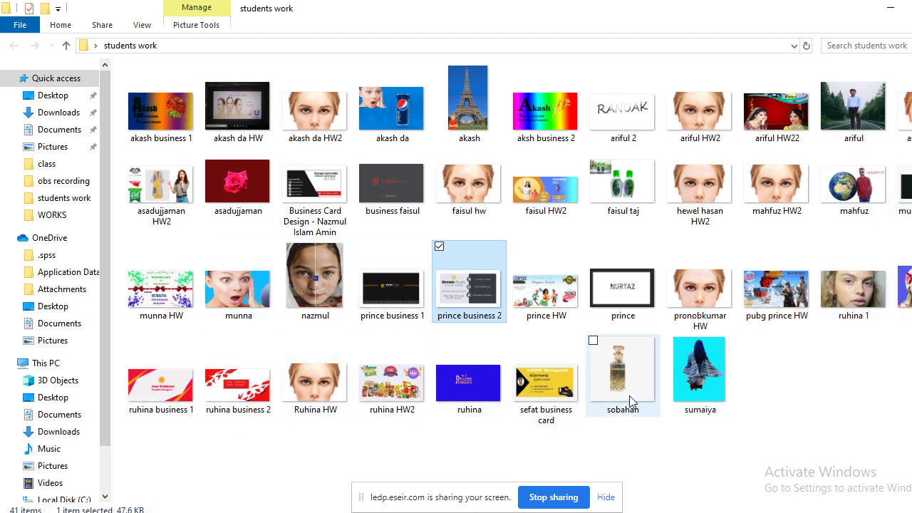
double_click(579, 389)
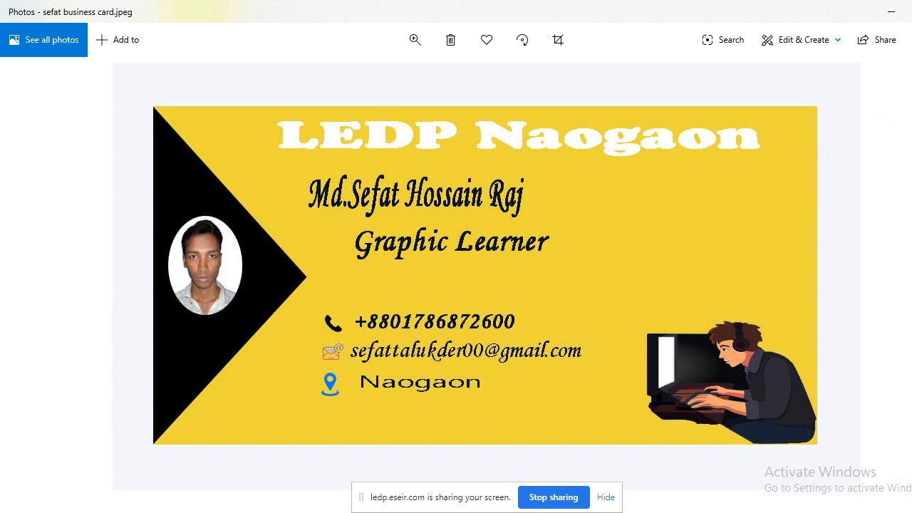
key(alt+F4)
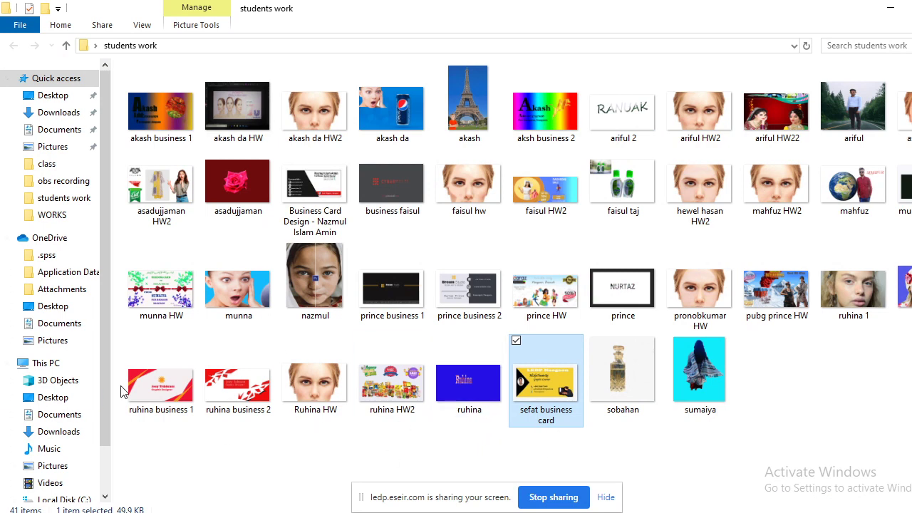
Open 'ruhina business 1', then advance to 'ruhina business 2'.
double_click(162, 386)
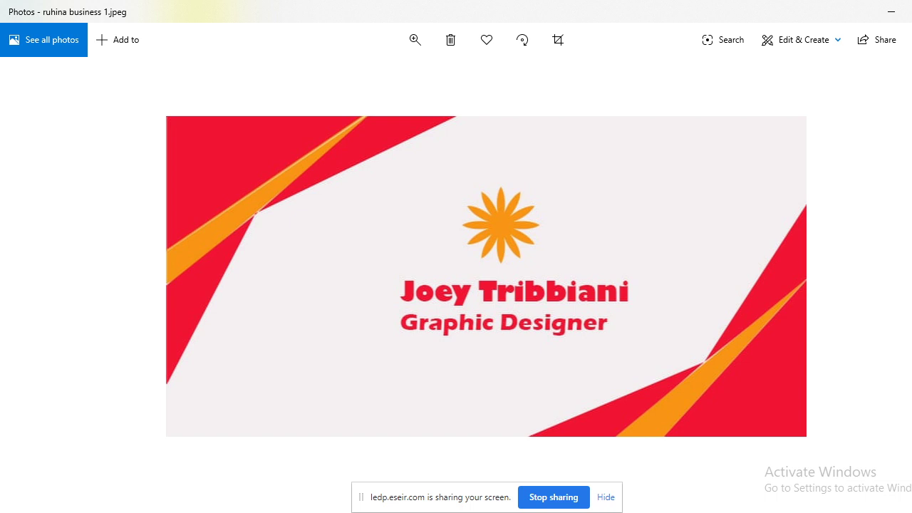
key(Right)
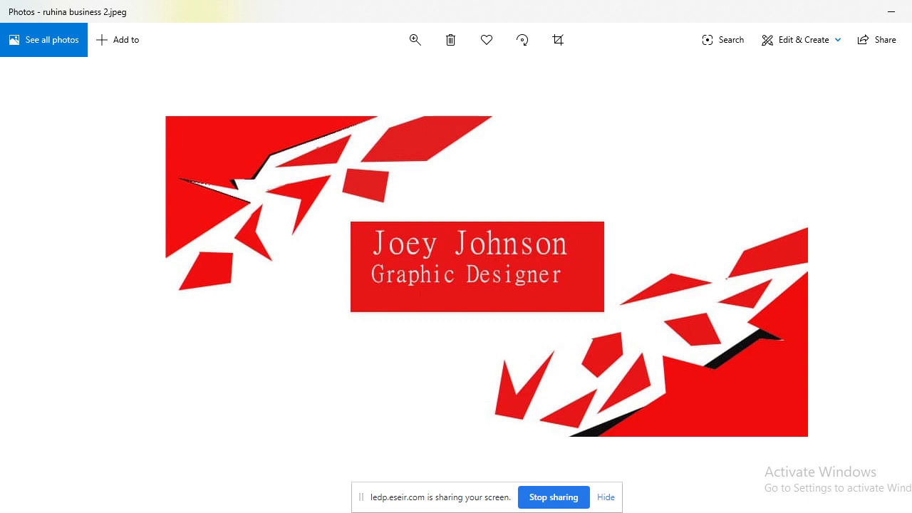
Peek at the next image, return to 'ruhina business 2', then close the viewer.
key(Right)
key(Left)
key(alt+F4)
Bring up the ESEIR conference and stop sharing the entire screen.
key(super+d)
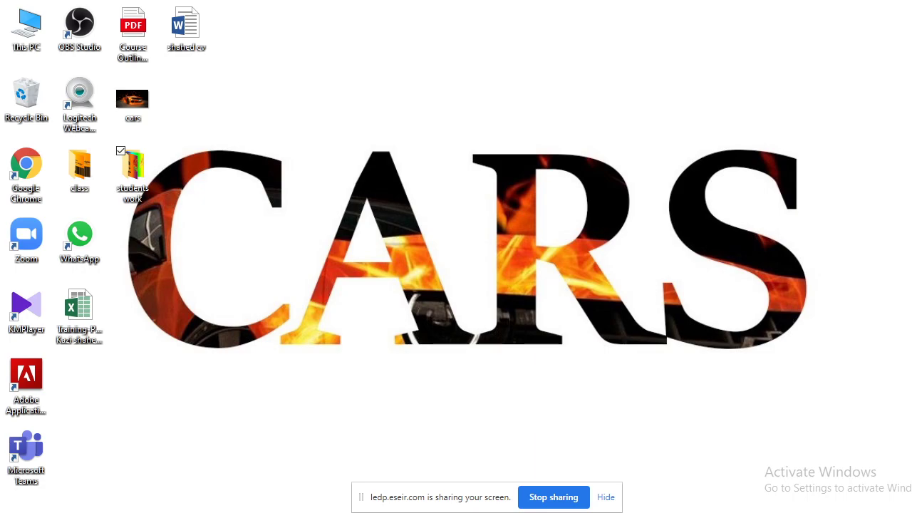
key(alt+Tab)
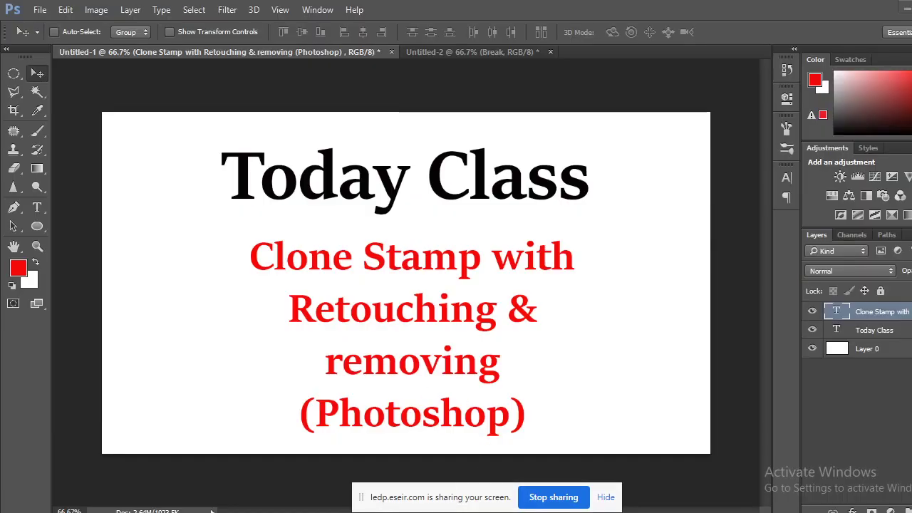
click(105, 486)
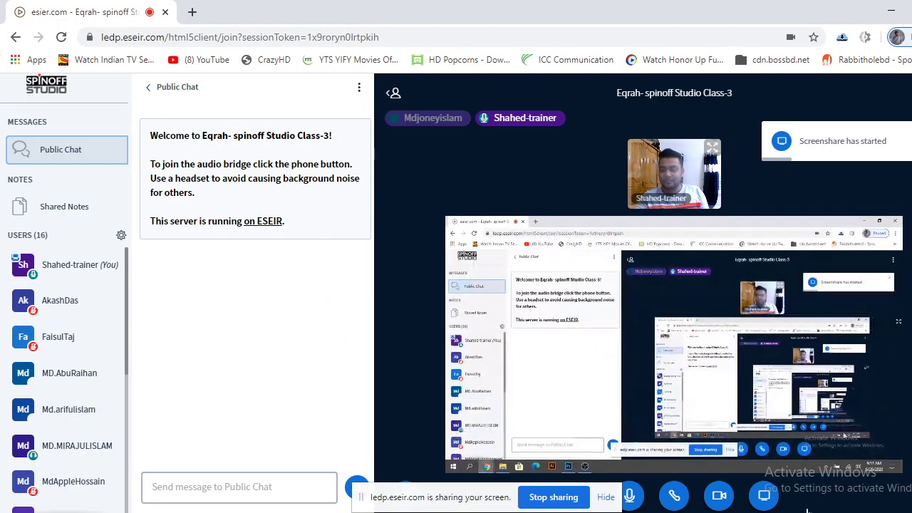
click(764, 502)
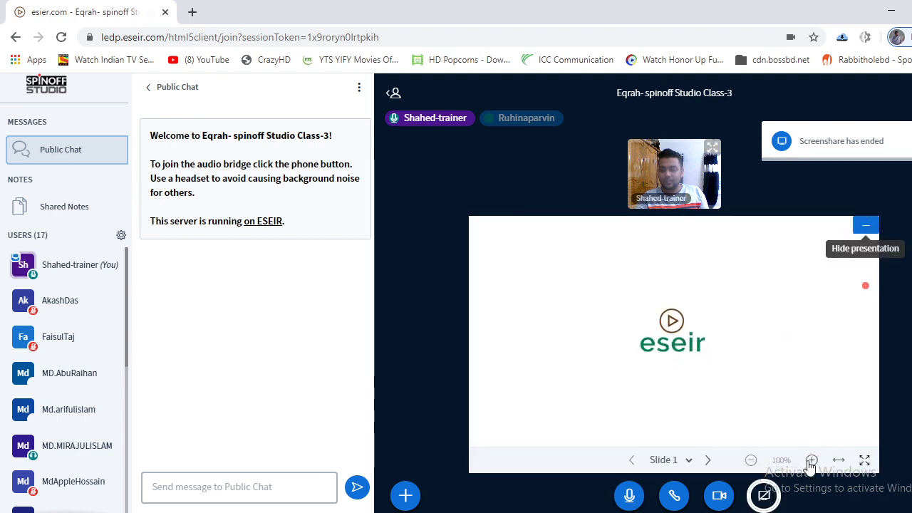
Select the Photoshop Untitled-1 application window for a new screen share.
click(765, 494)
click(527, 111)
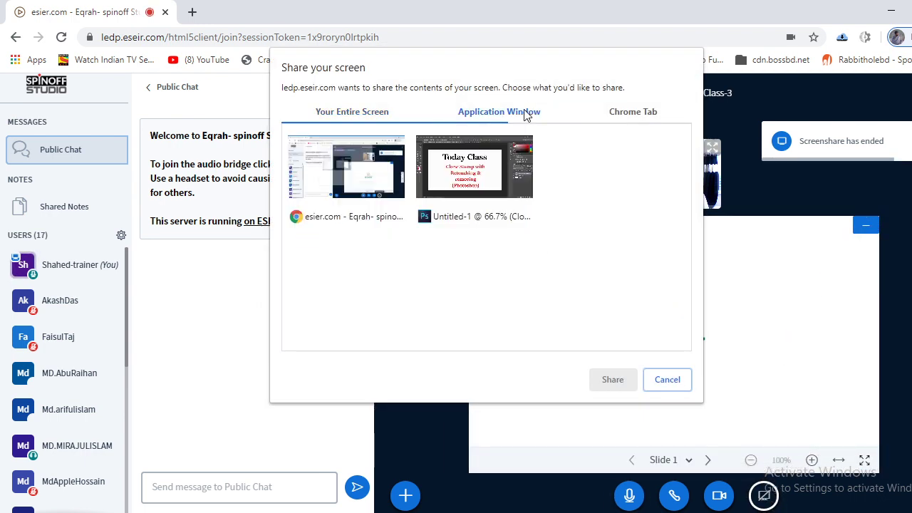
click(490, 183)
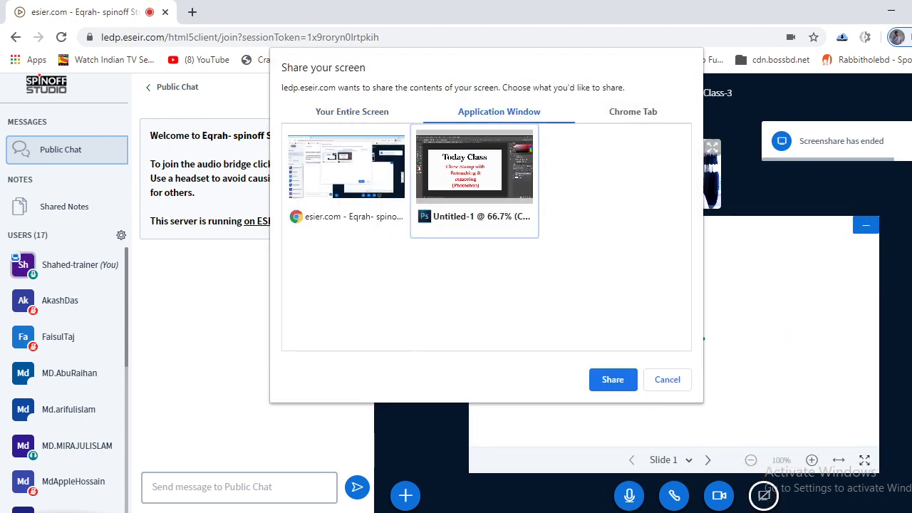
click(612, 379)
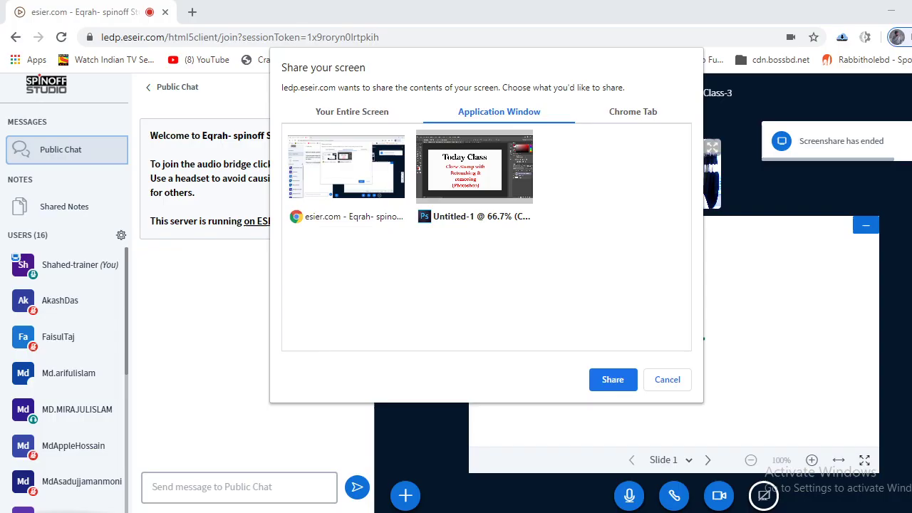
Start sharing the Photoshop window and return to the ESEIR meeting.
click(613, 379)
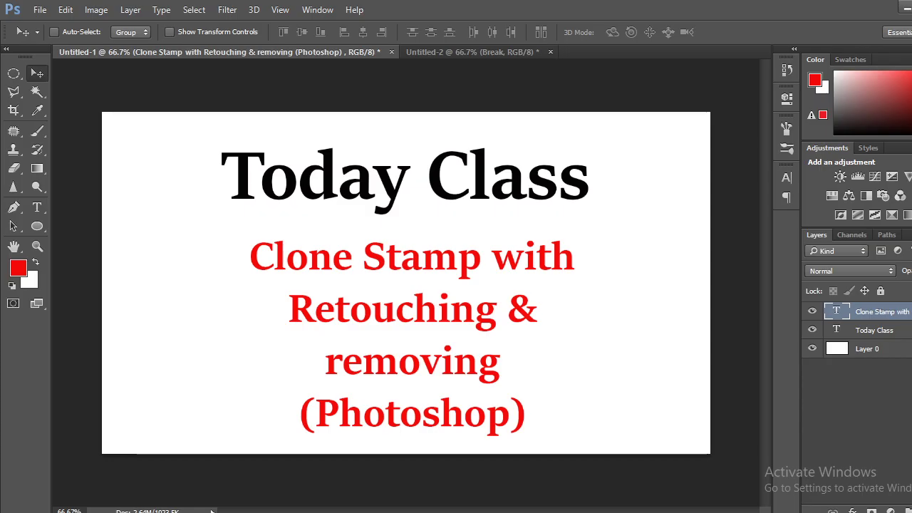
click(89, 476)
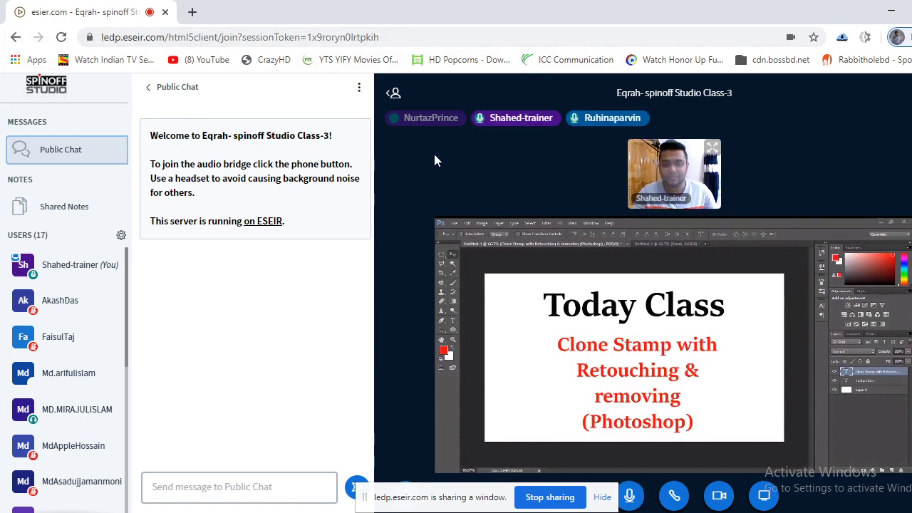
scroll(82, 313, down, 1)
scroll(84, 324, down, 5)
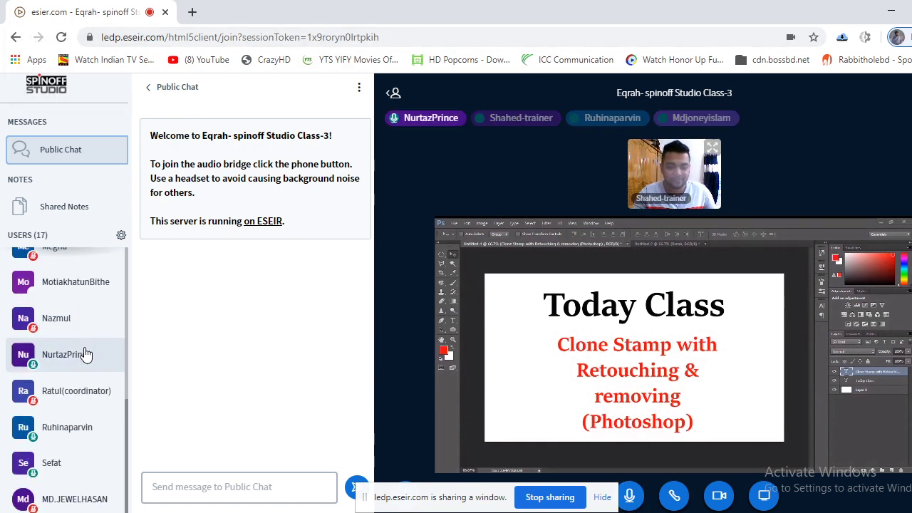
scroll(91, 471, up, 4)
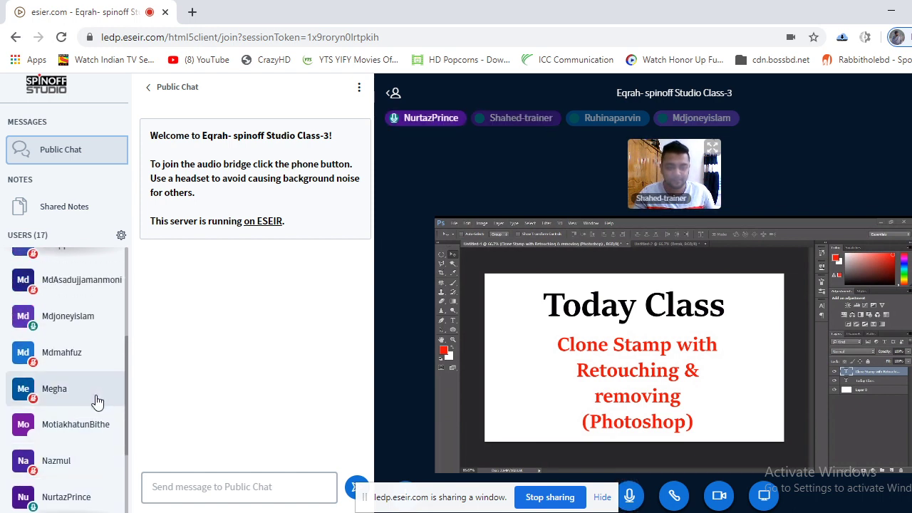
scroll(93, 403, up, 3)
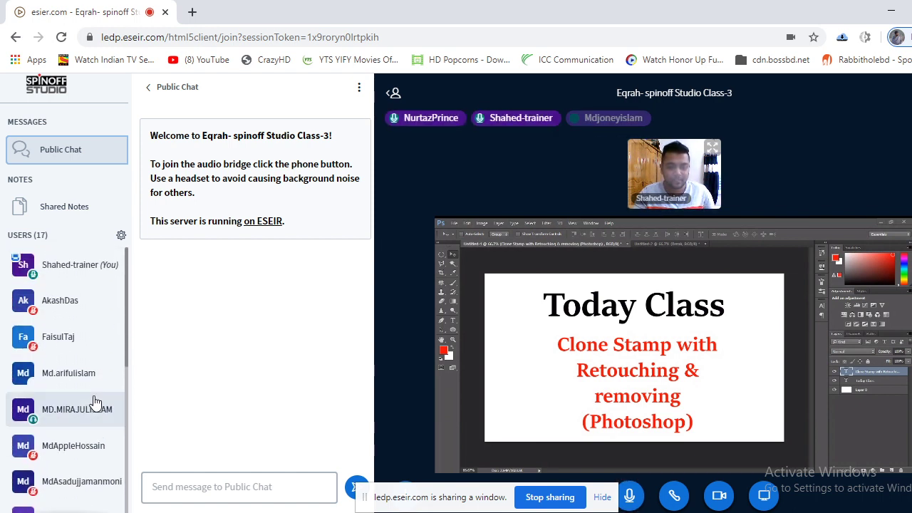
scroll(93, 402, down, 4)
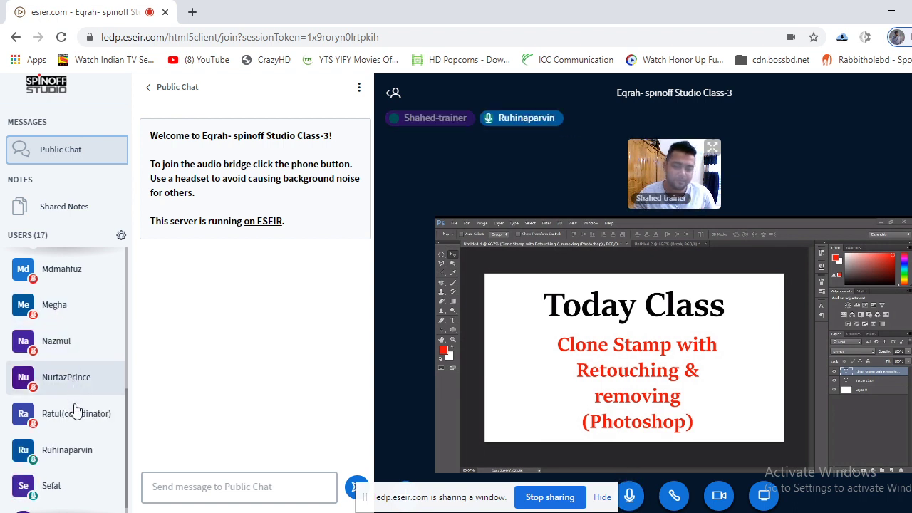
scroll(81, 427, down, 1)
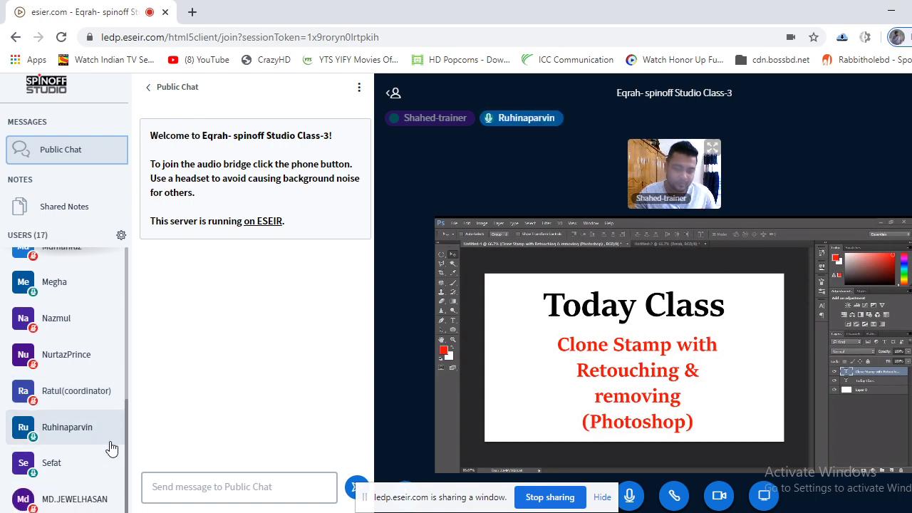
scroll(102, 451, up, 5)
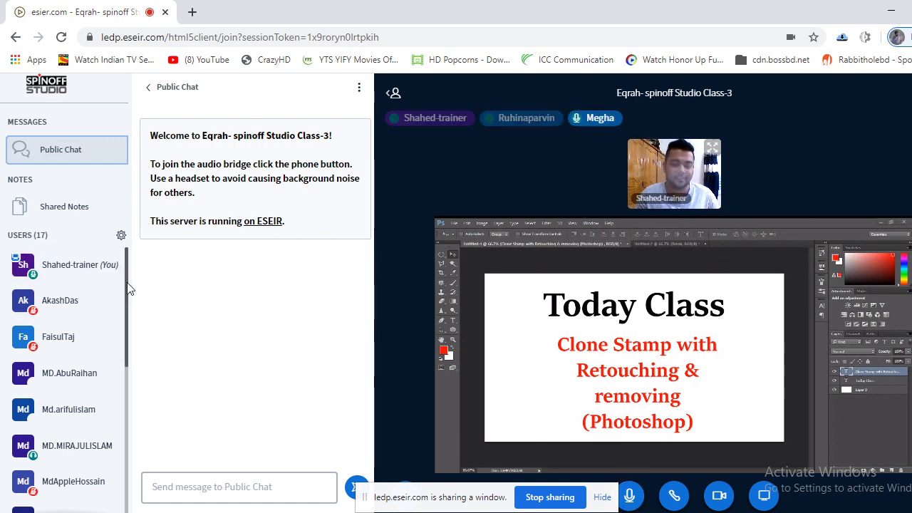
drag(118, 320, 123, 235)
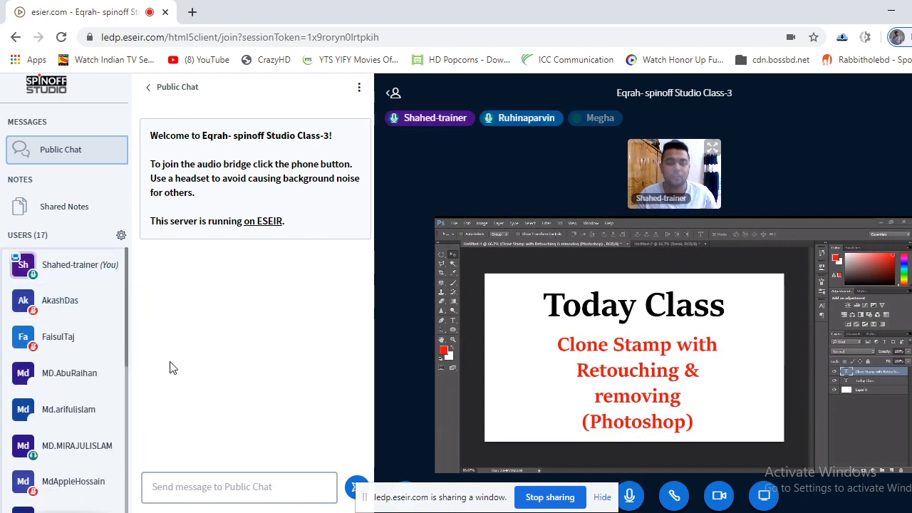
drag(125, 308, 197, 278)
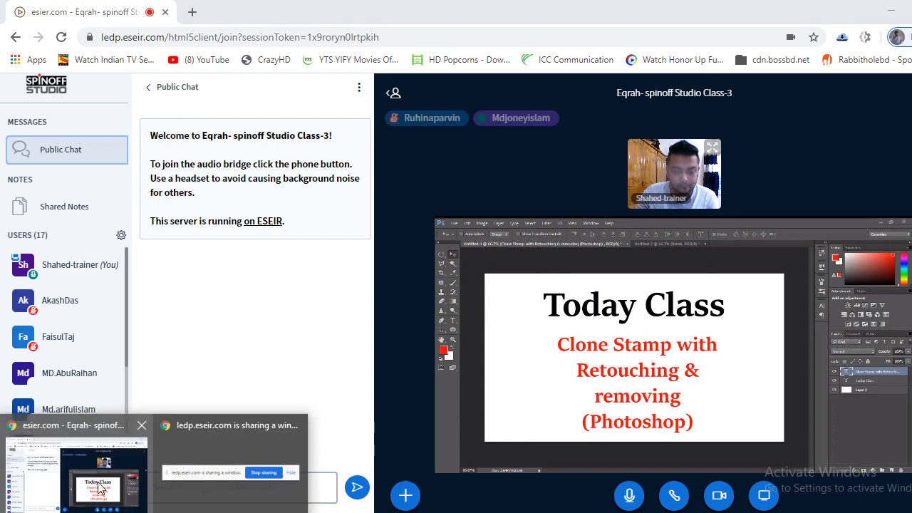
click(100, 486)
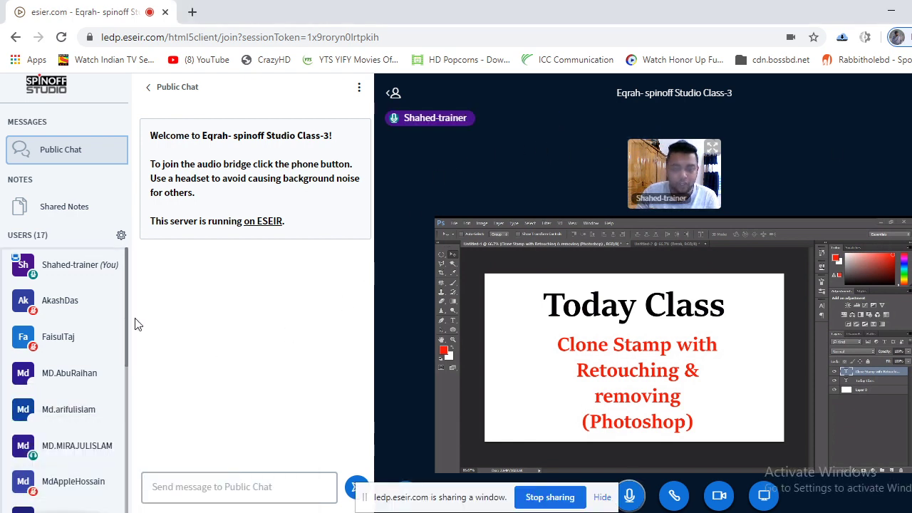
scroll(43, 375, down, 1)
scroll(43, 375, down, 3)
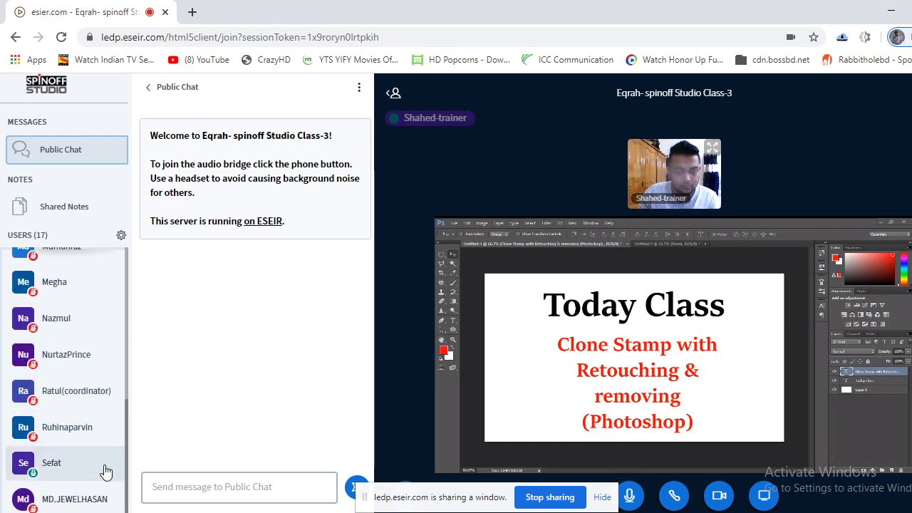
scroll(103, 471, up, 2)
scroll(105, 472, up, 1)
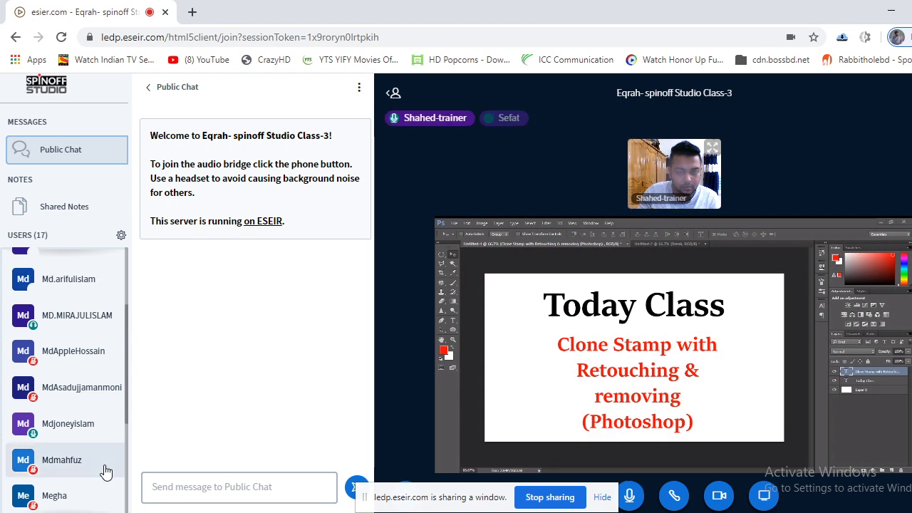
scroll(105, 472, up, 1)
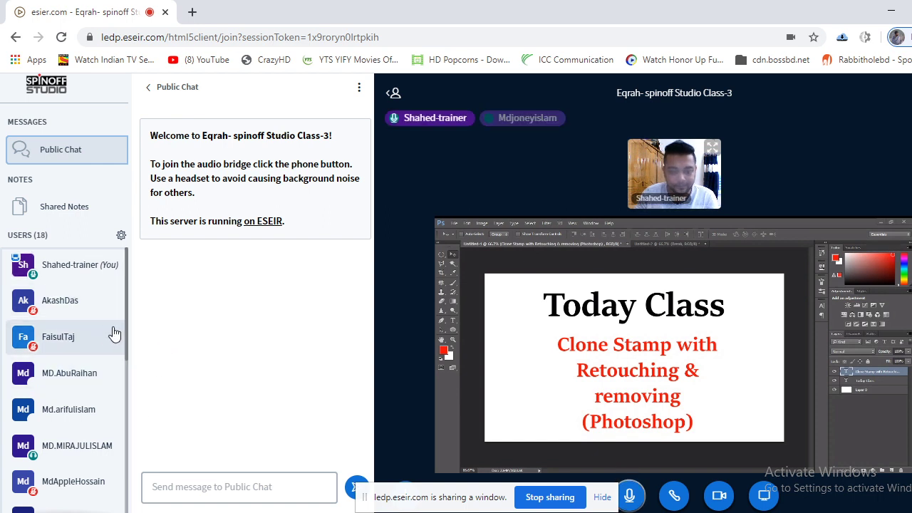
scroll(102, 415, down, 5)
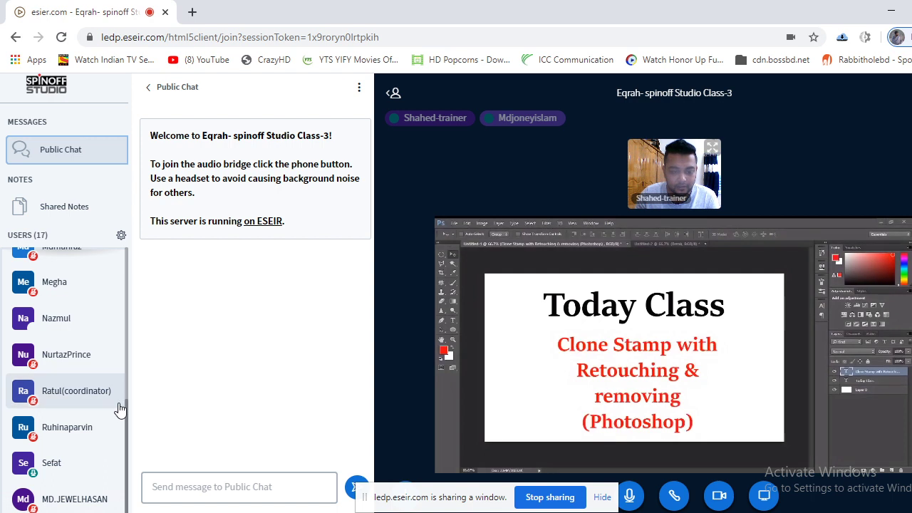
scroll(104, 417, up, 5)
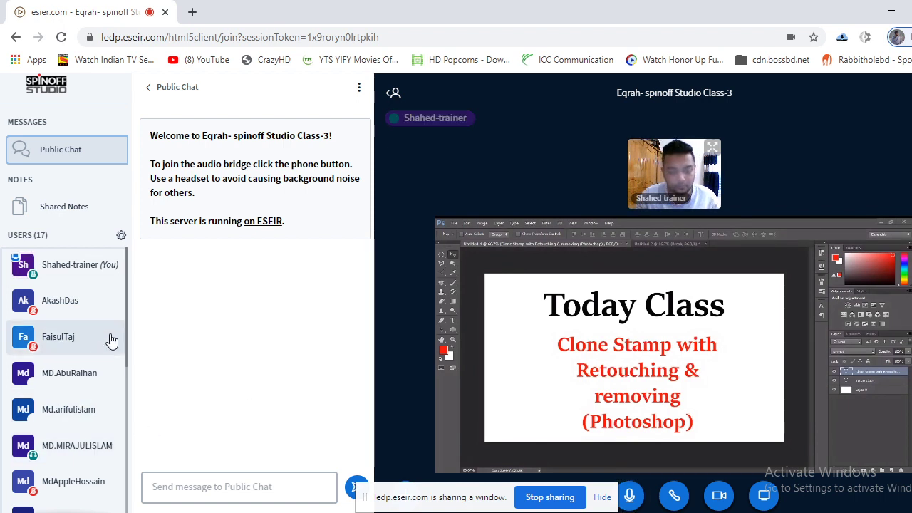
drag(125, 338, 125, 509)
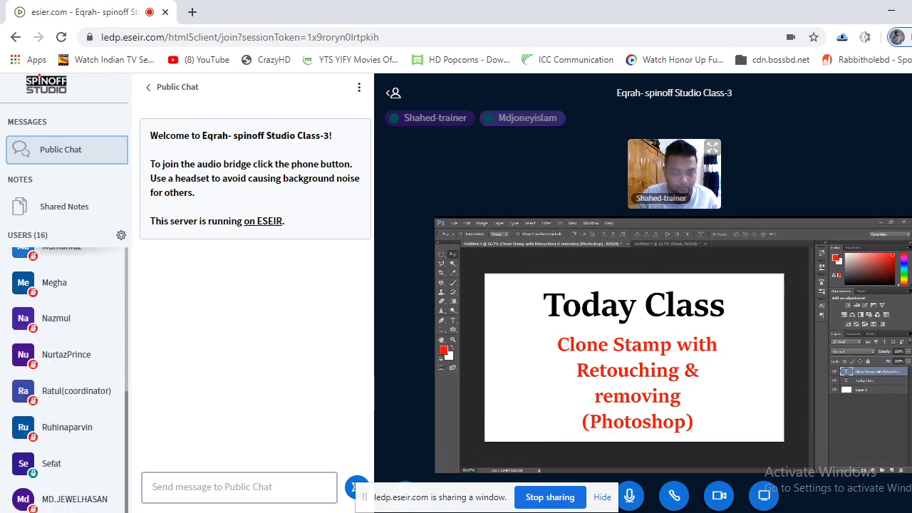
scroll(105, 386, up, 5)
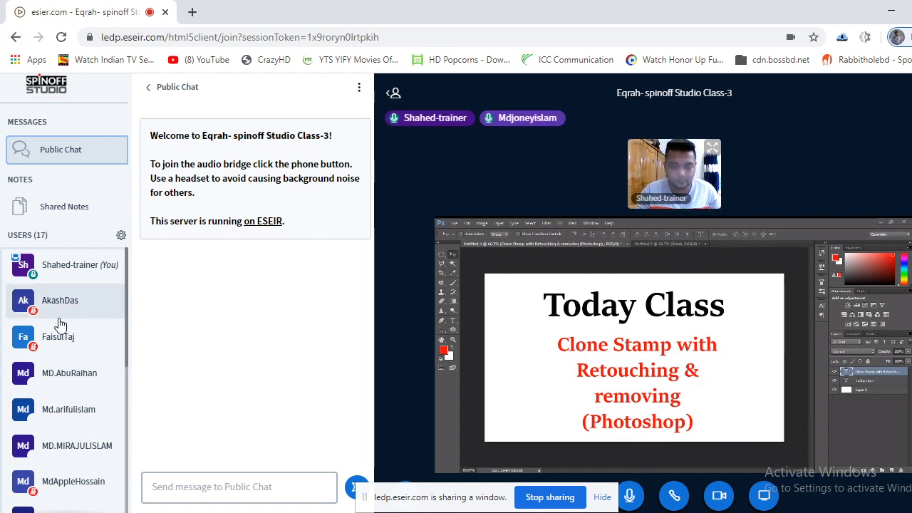
scroll(64, 328, down, 3)
scroll(100, 391, down, 2)
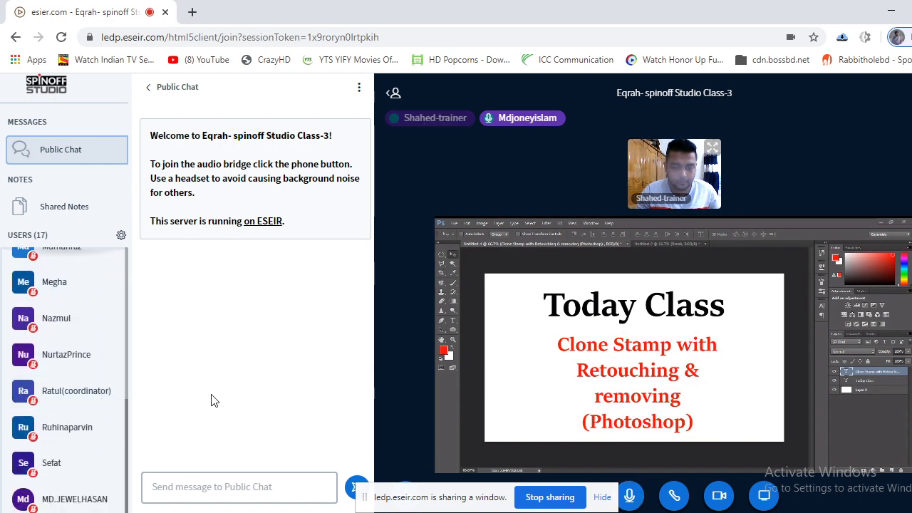
scroll(91, 413, up, 5)
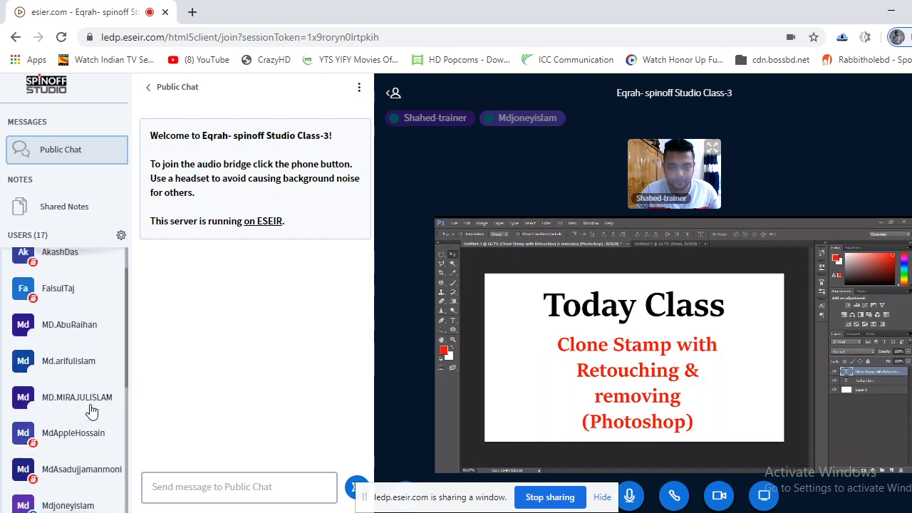
scroll(93, 411, down, 5)
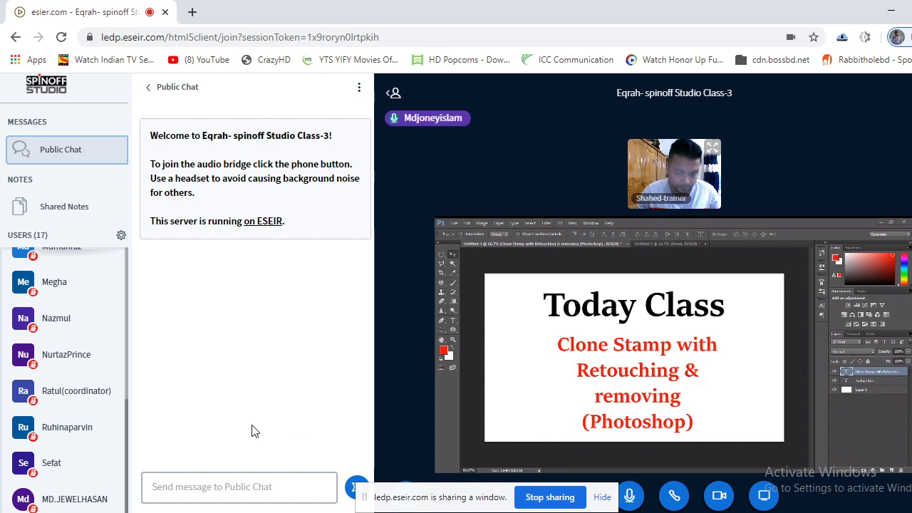
scroll(125, 415, up, 5)
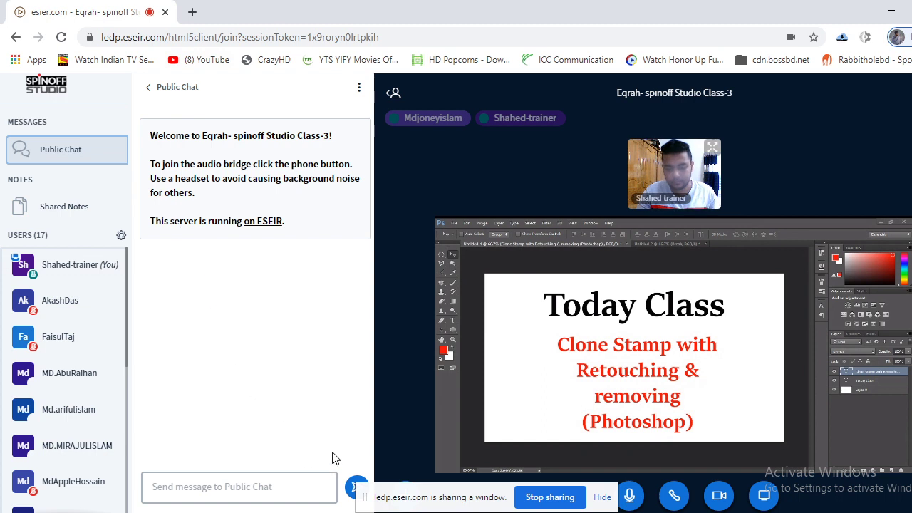
Search Google for 'business card design' from a new Chrome tab.
click(192, 11)
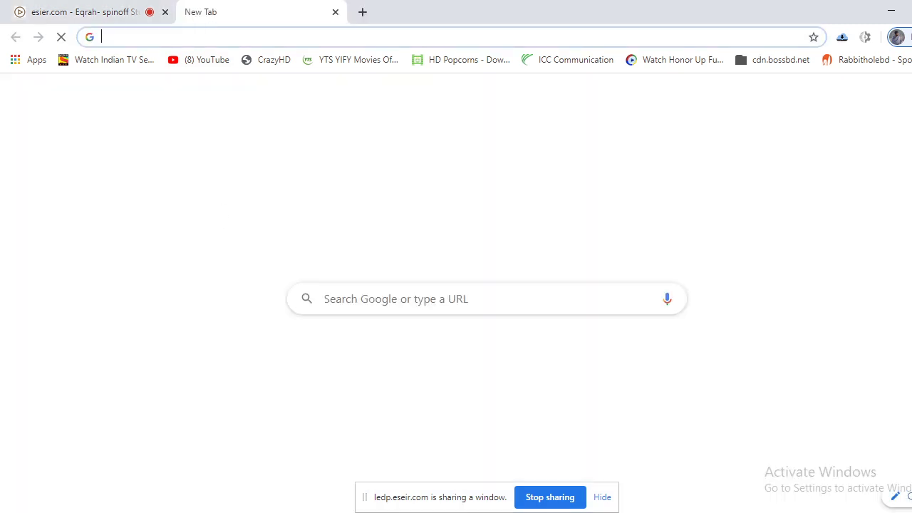
mouse_move(154, 512)
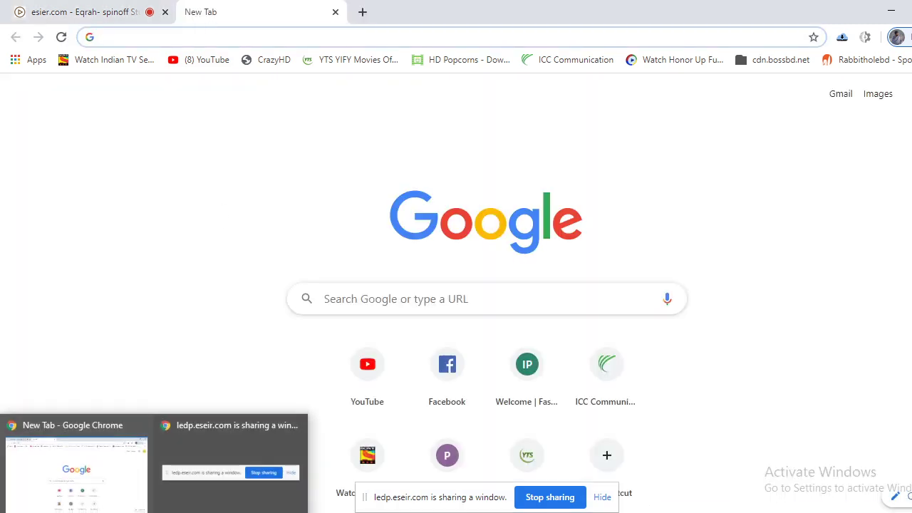
click(61, 8)
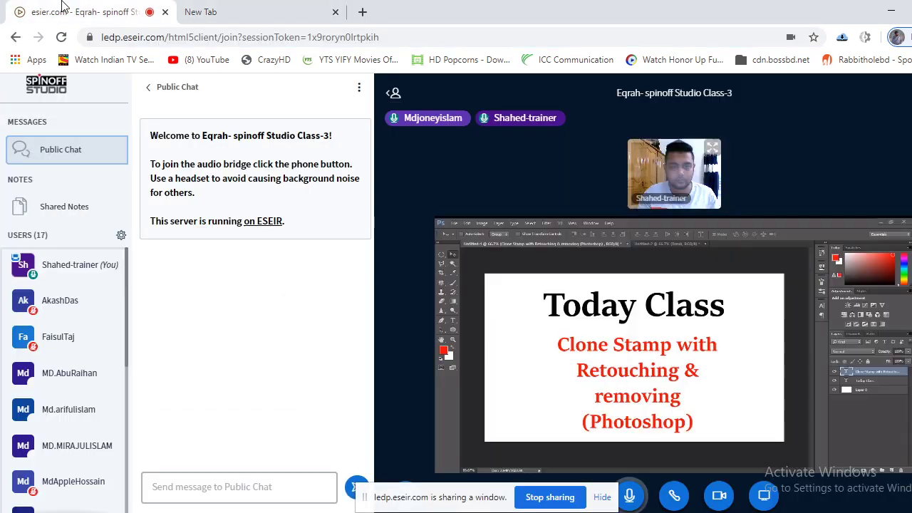
click(240, 11)
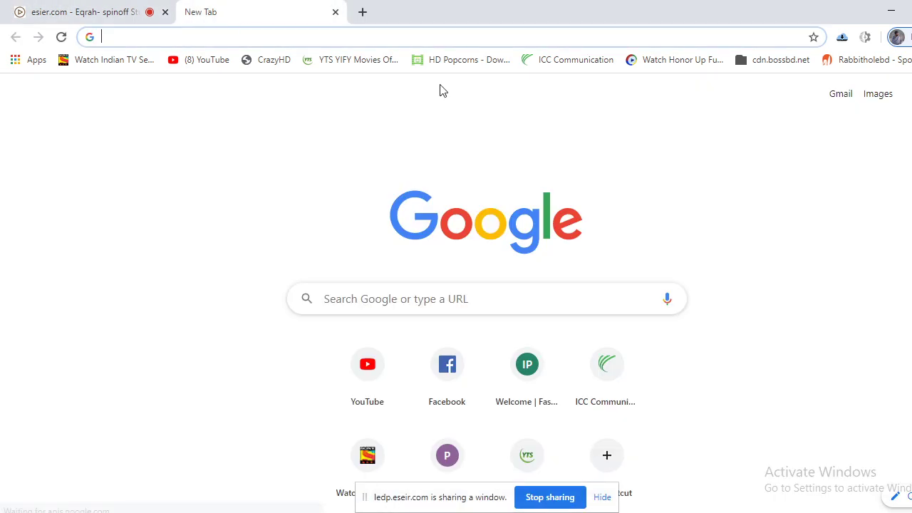
text(busine)
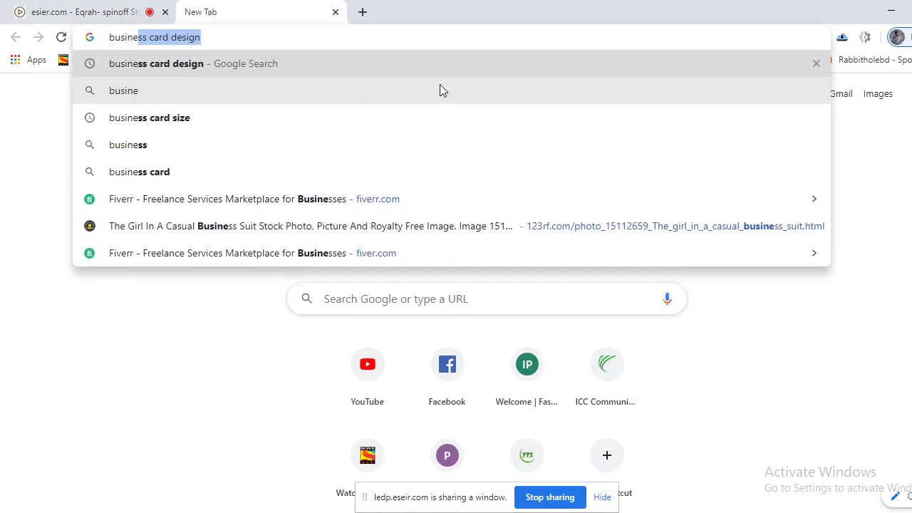
text(ss card design)
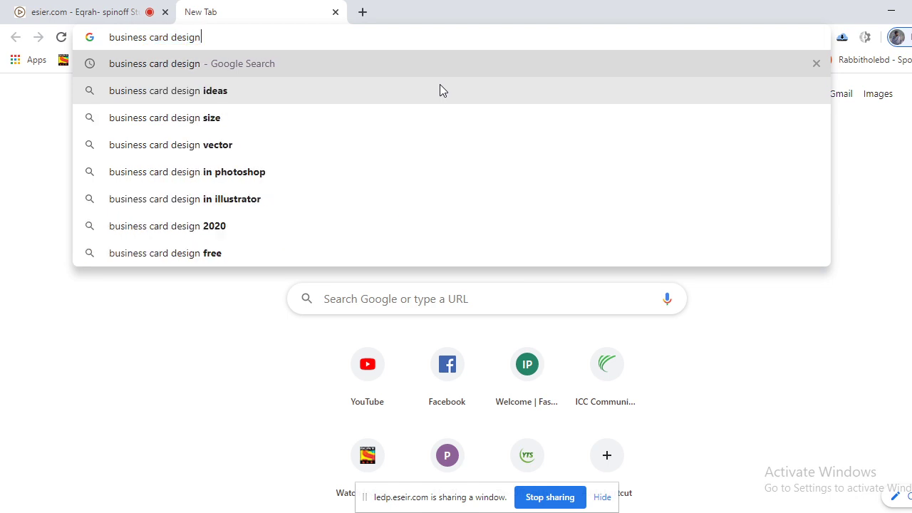
key(Return)
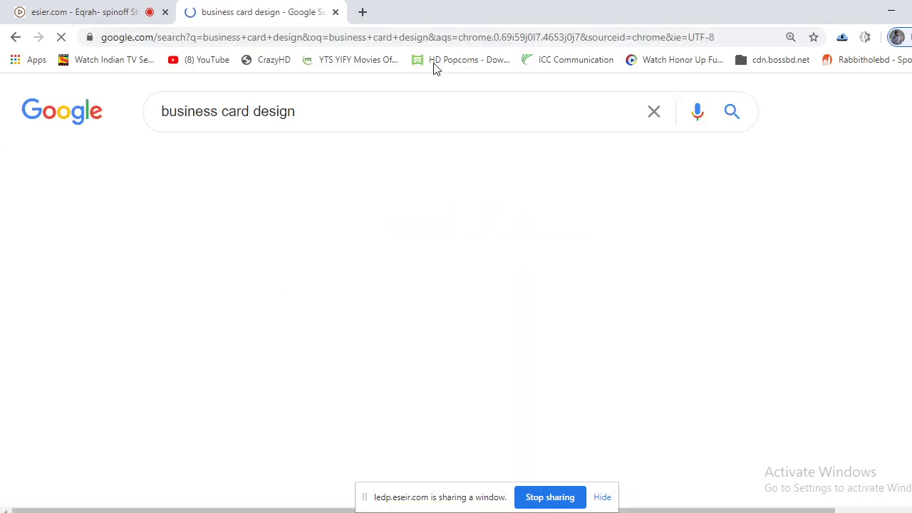
Browse the business card image results and preview the dark card with a blue stripe.
scroll(596, 443, down, 3)
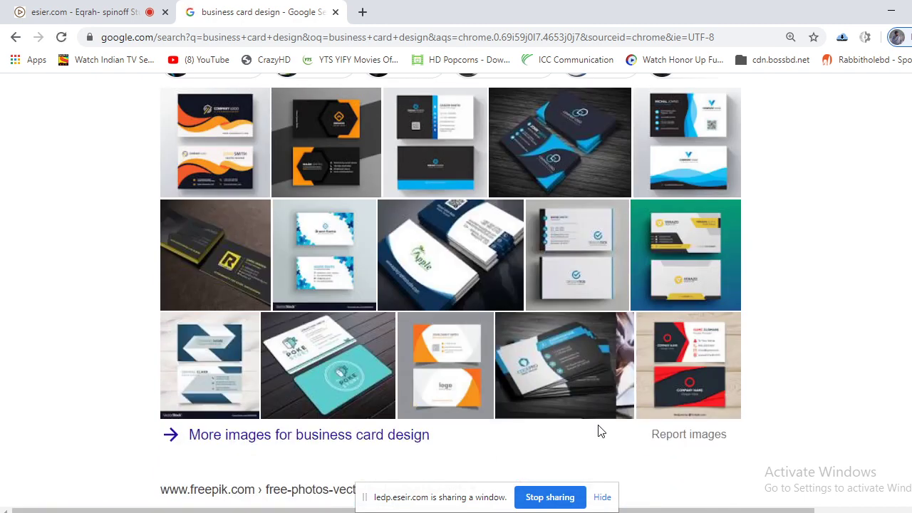
scroll(601, 433, up, 3)
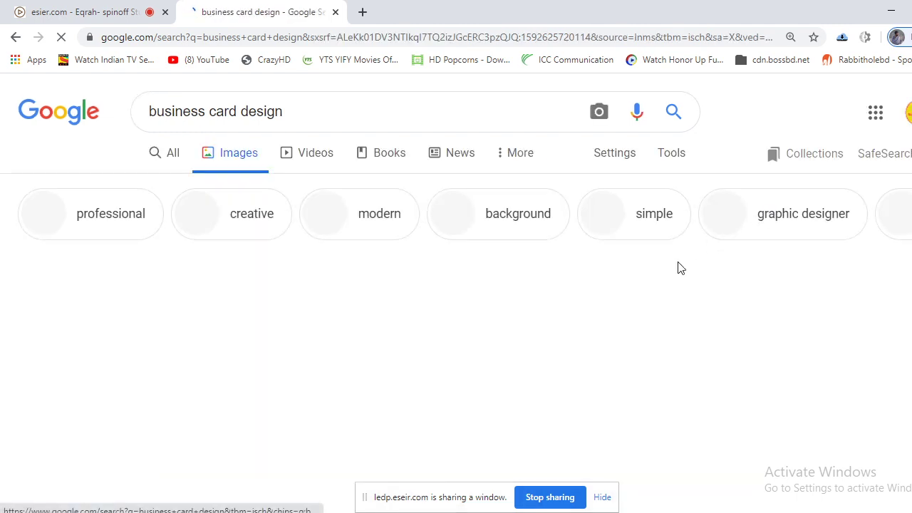
scroll(680, 275, down, 2)
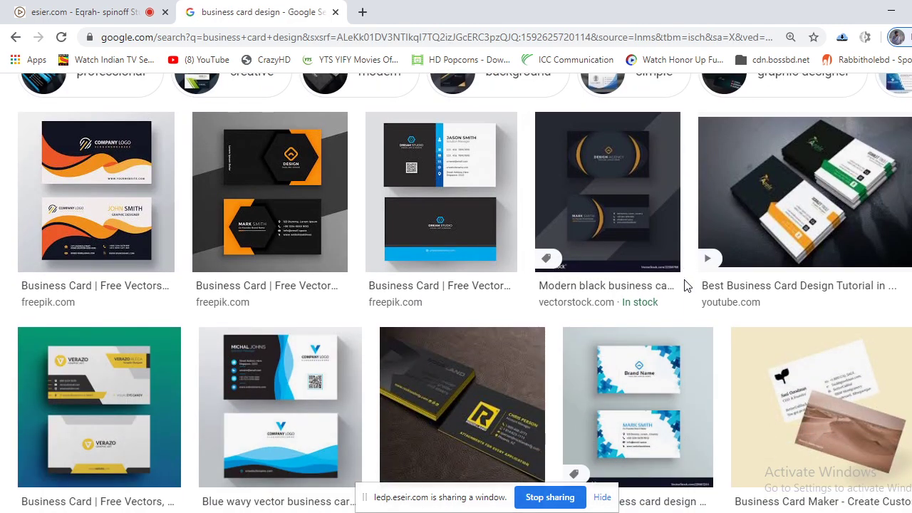
click(462, 178)
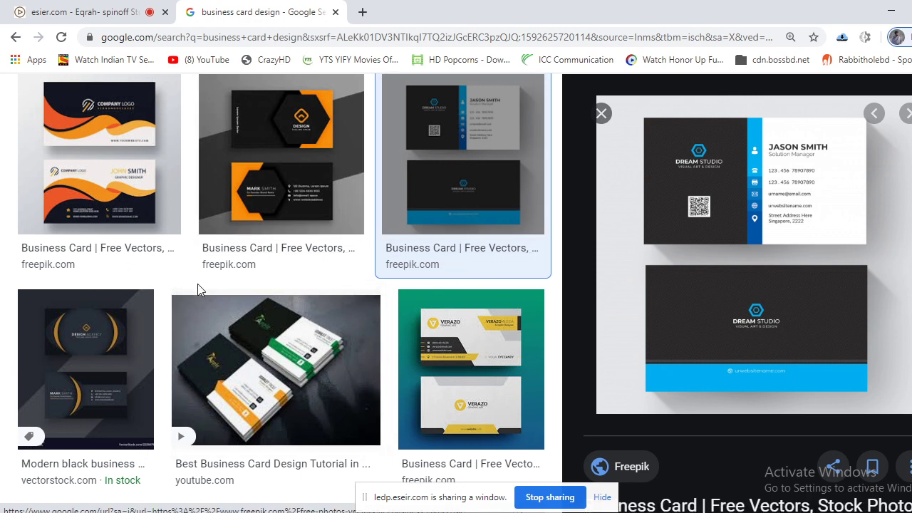
scroll(373, 315, down, 4)
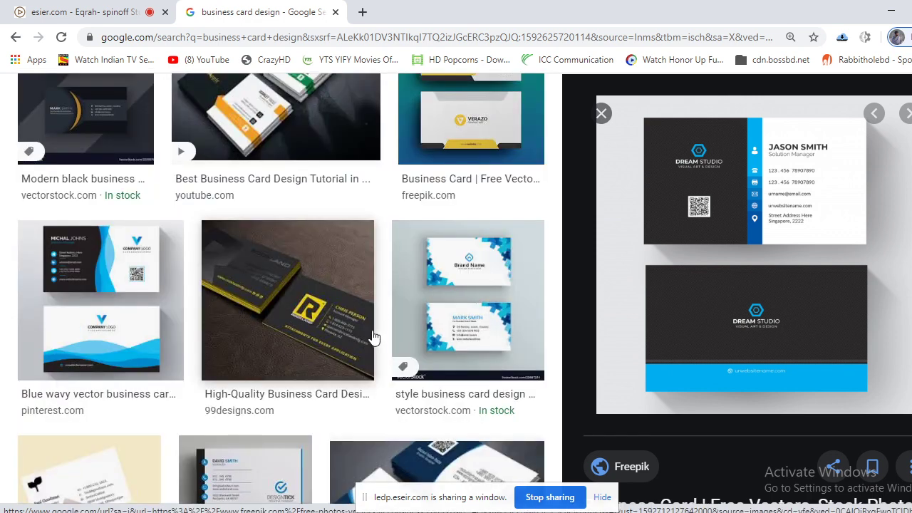
scroll(347, 366, down, 4)
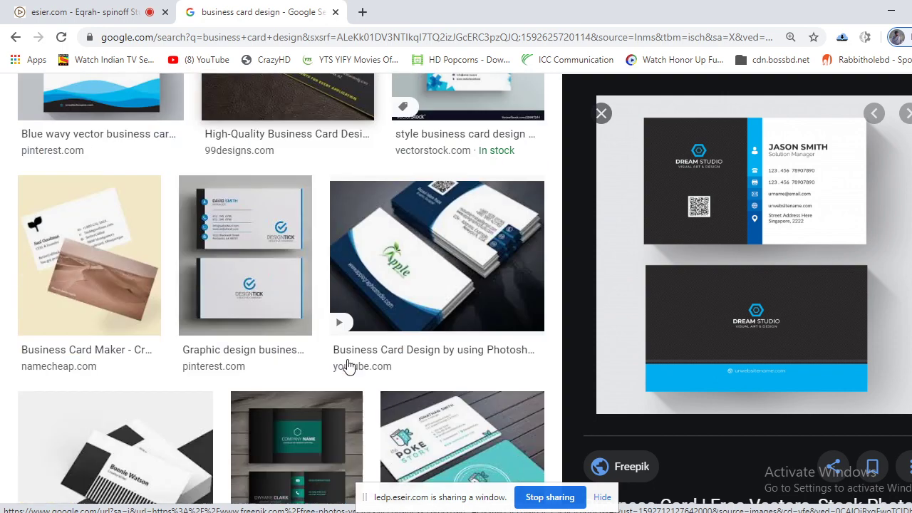
scroll(347, 366, down, 4)
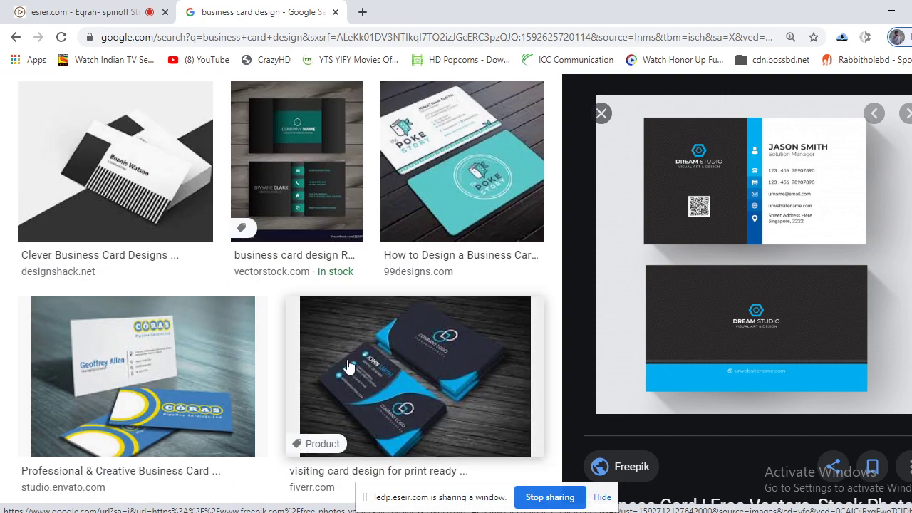
In the ESEIR class session, mute a participant from the Users list.
scroll(349, 365, down, 4)
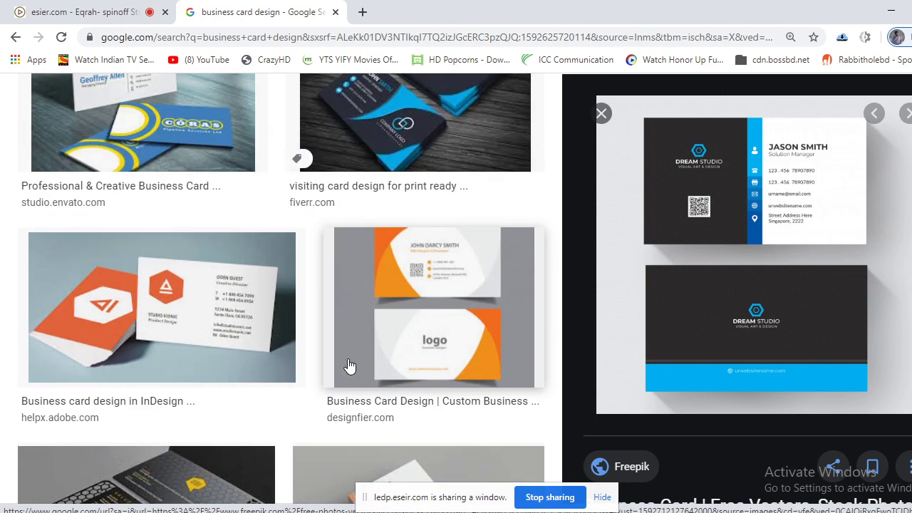
key(ctrl+shift+Tab)
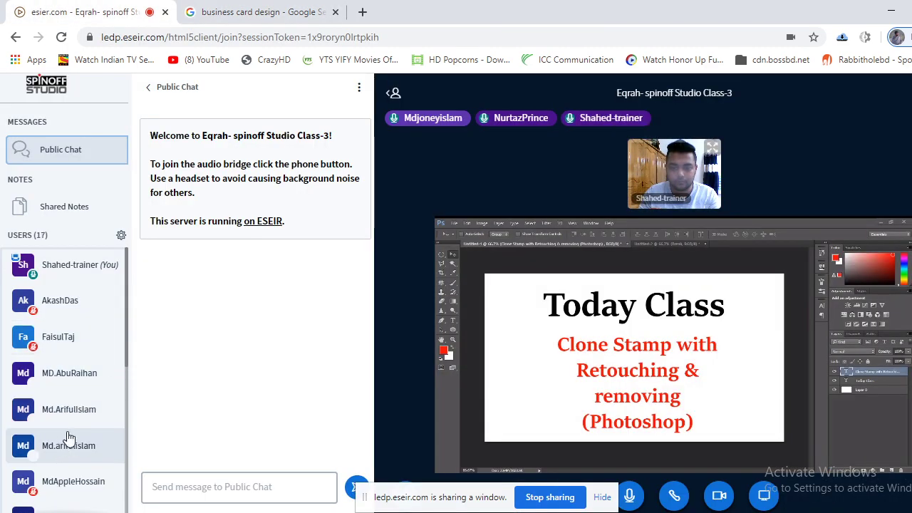
scroll(67, 437, down, 5)
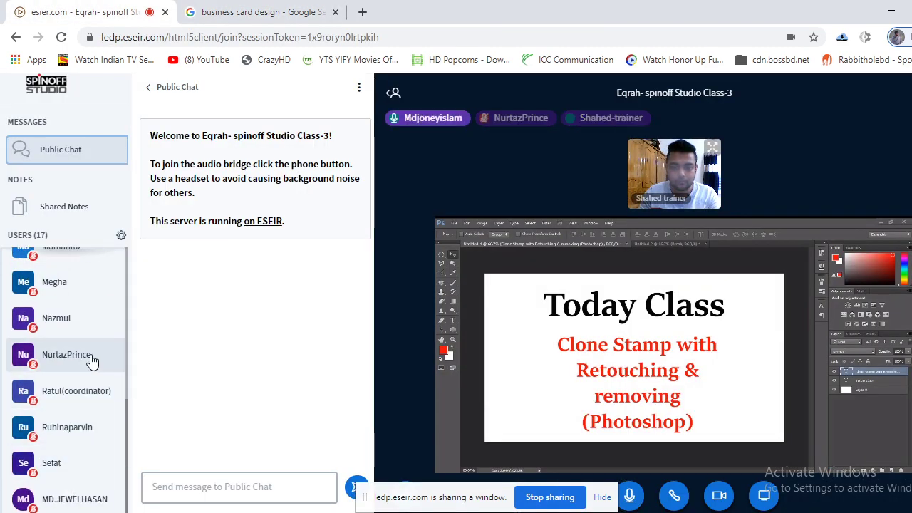
scroll(63, 427, up, 3)
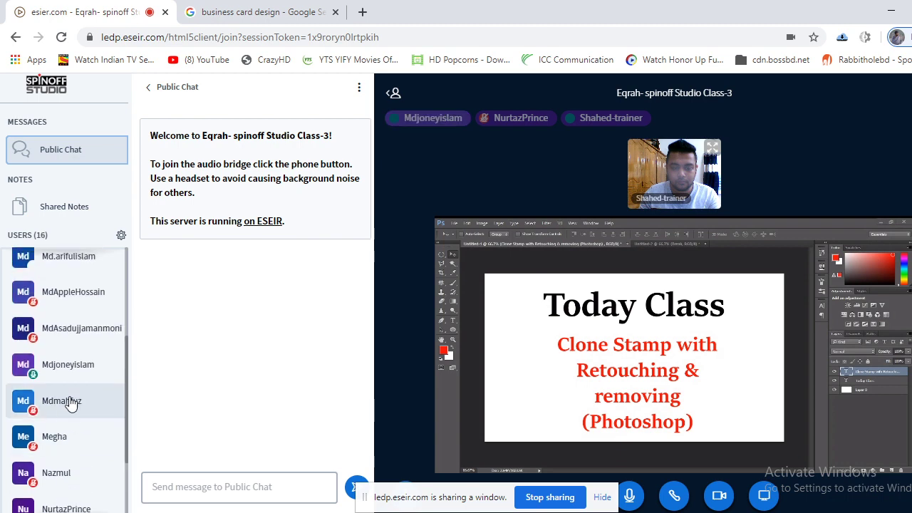
click(79, 327)
click(84, 368)
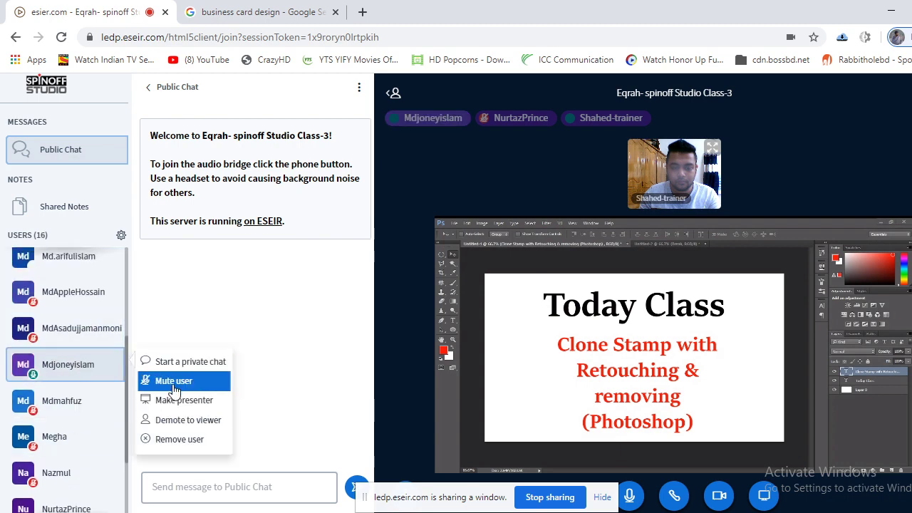
click(172, 379)
Glance back at the class session, then settle on the business card image results.
click(264, 12)
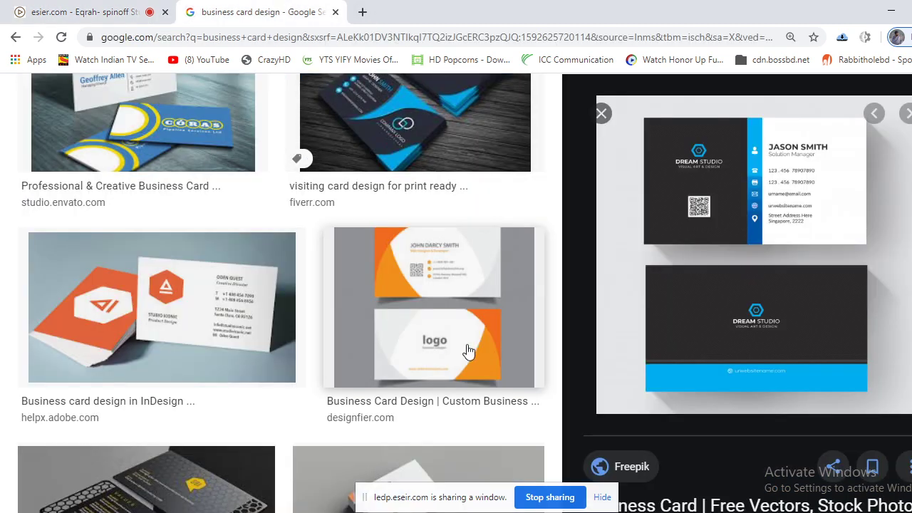
scroll(295, 305, up, 4)
scroll(296, 305, up, 12)
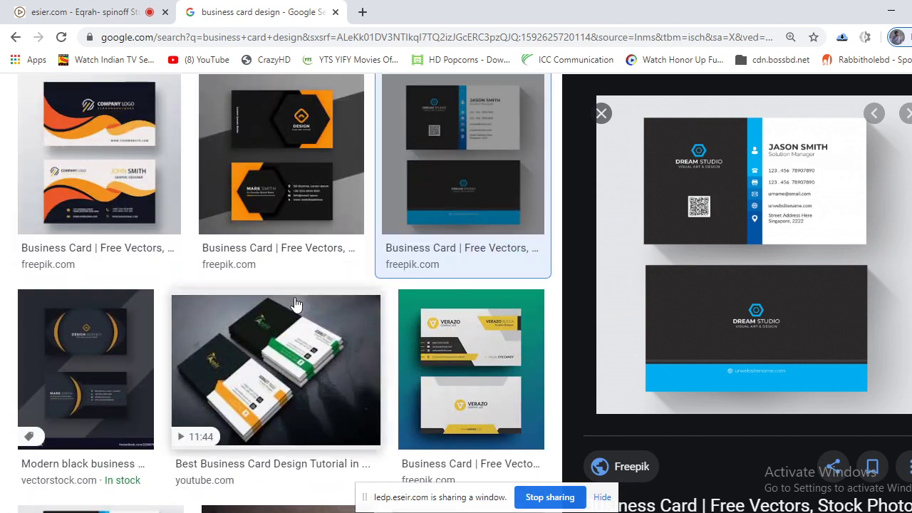
click(100, 12)
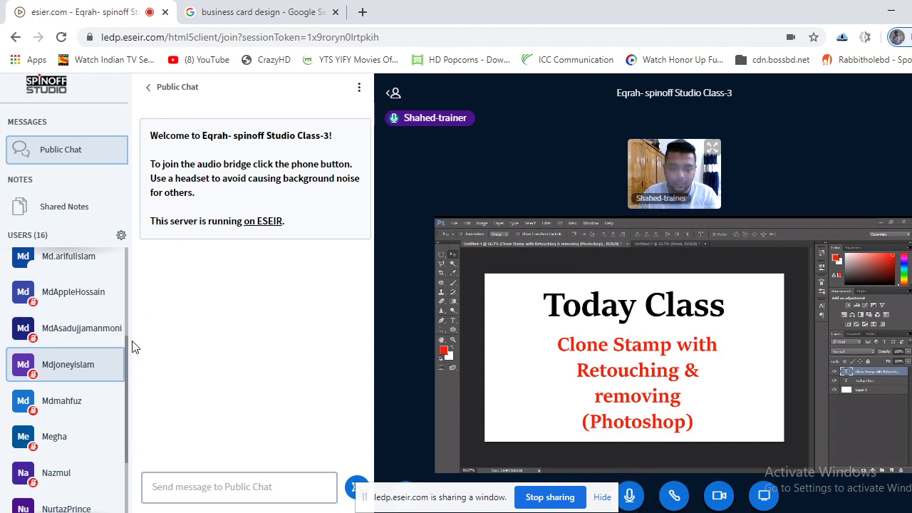
drag(125, 350, 129, 258)
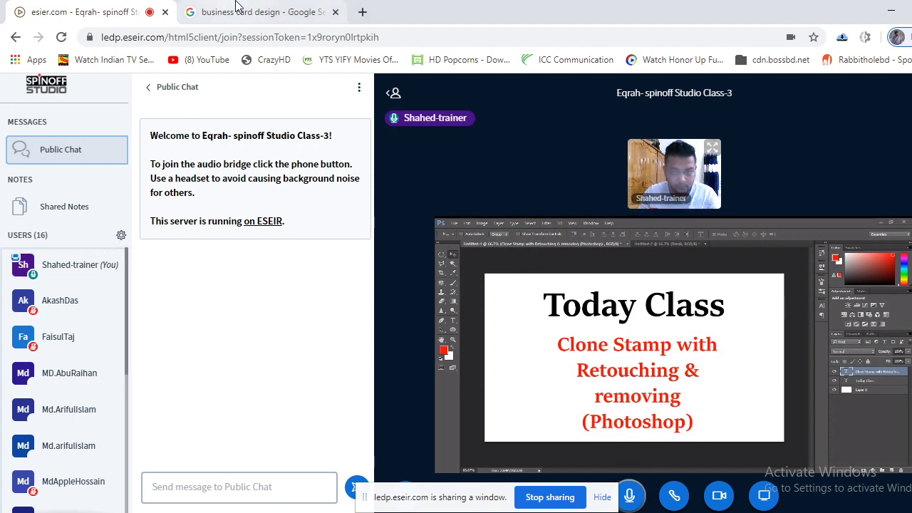
click(257, 12)
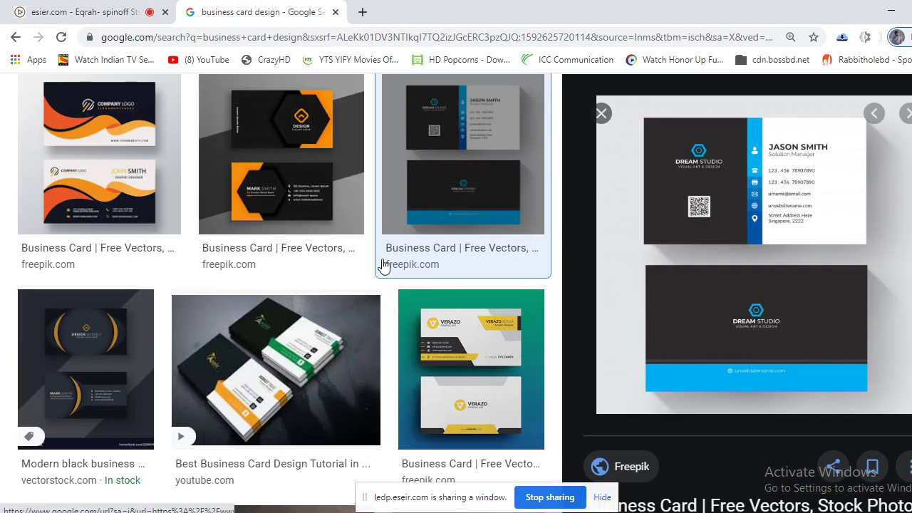
Preview the DesignTick card and save the image to Desktop > class as card.jpg.
scroll(394, 294, down, 3)
scroll(394, 294, down, 5)
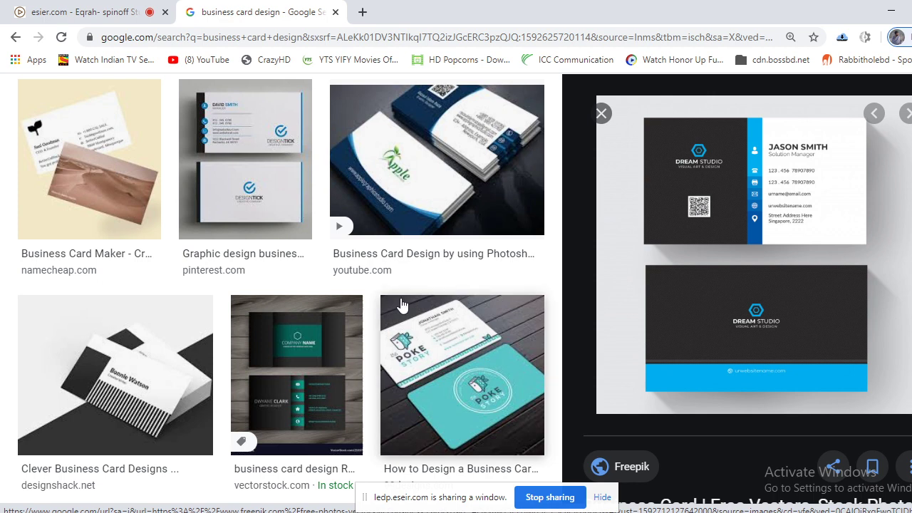
click(264, 147)
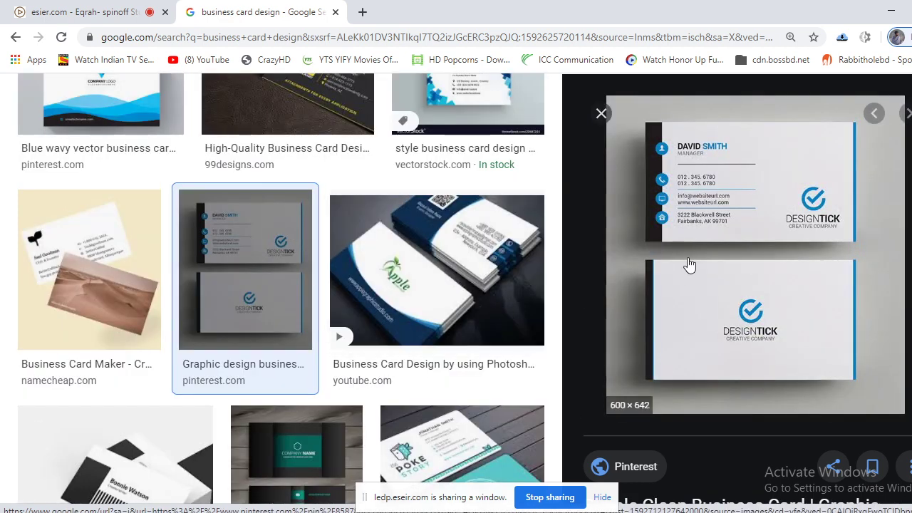
right_click(740, 187)
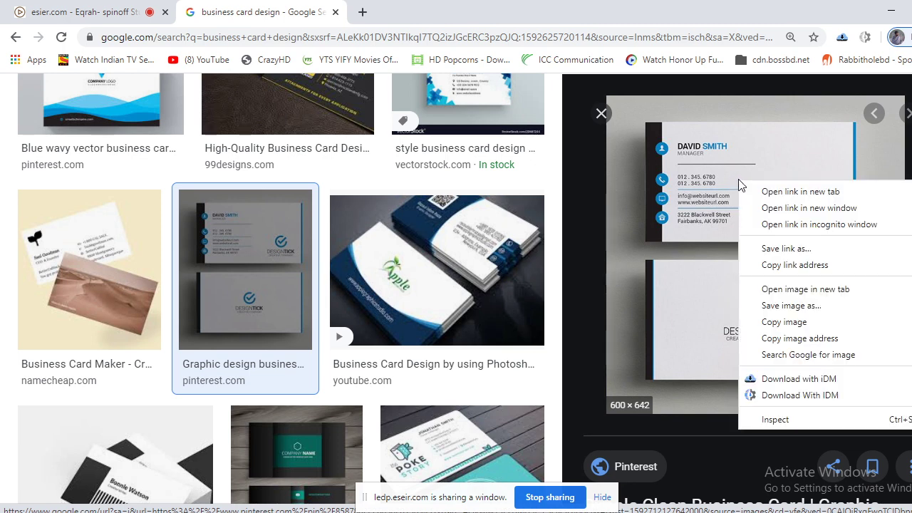
click(796, 305)
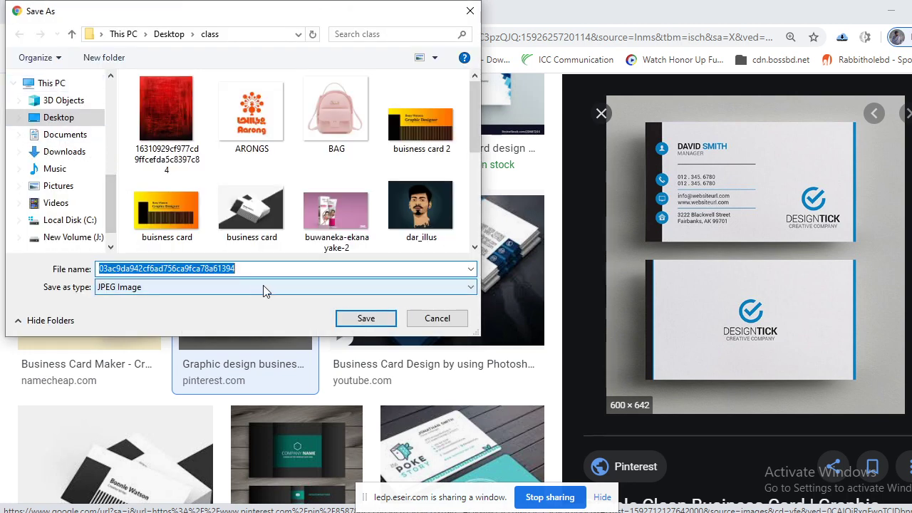
scroll(111, 191, down, 1)
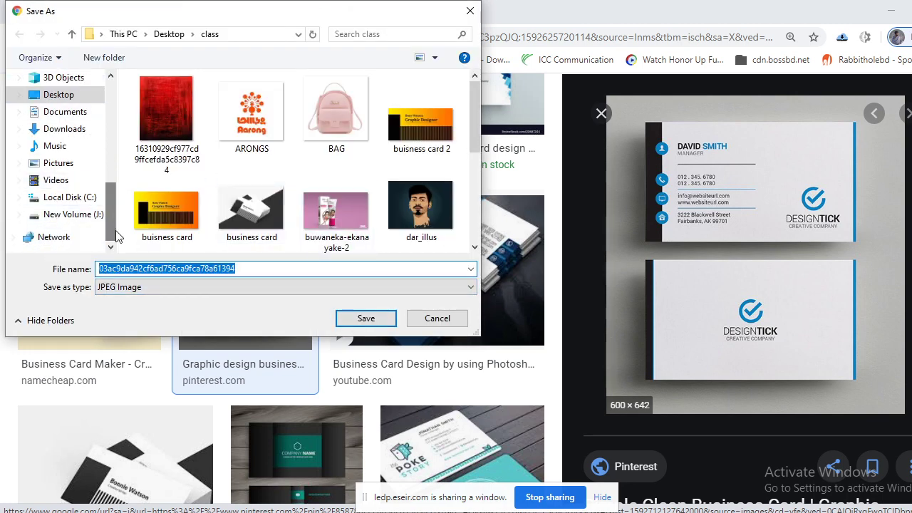
click(84, 97)
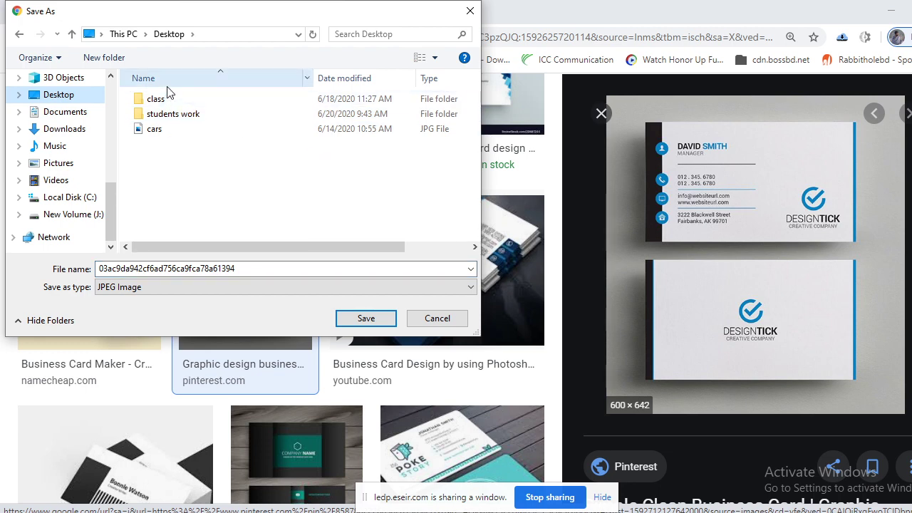
double_click(184, 103)
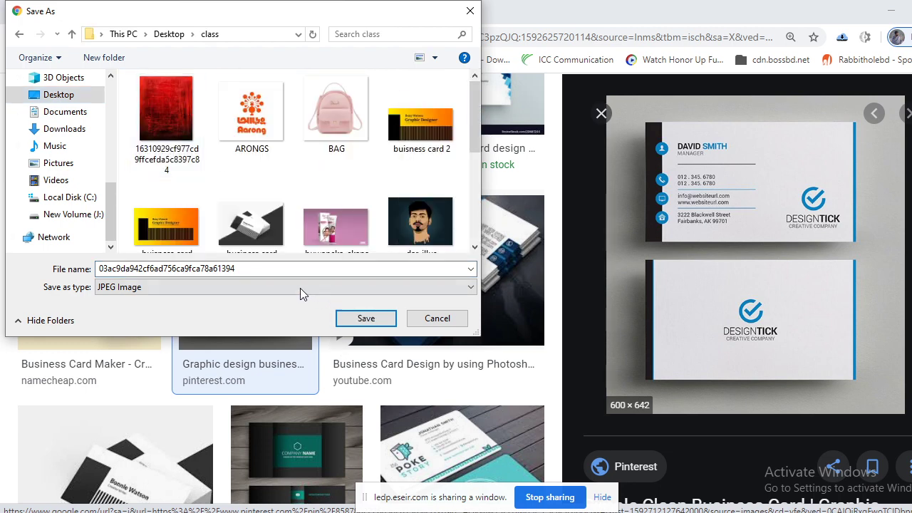
double_click(284, 267)
text(card)
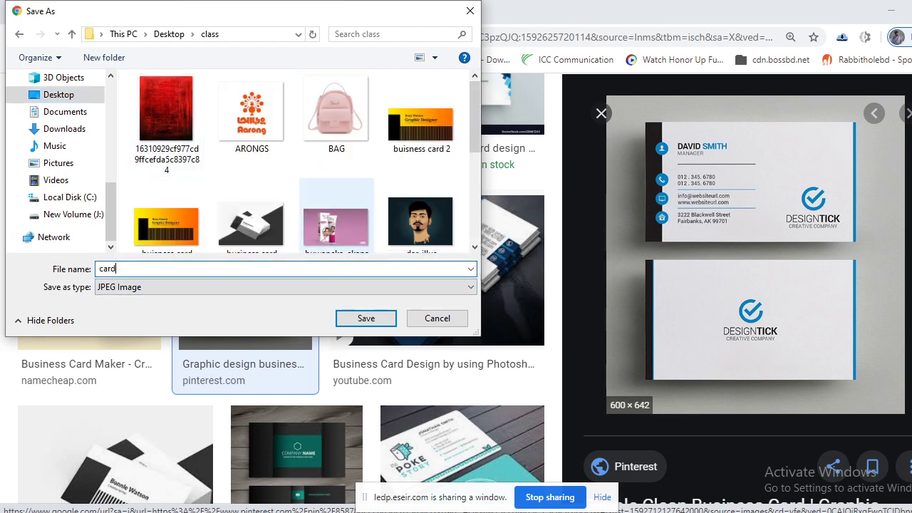
key(Return)
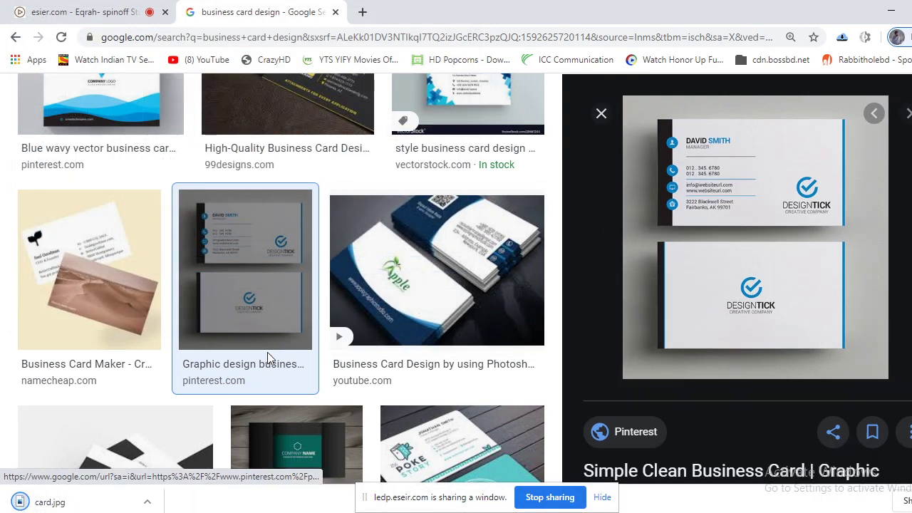
Cancel Photoshop's Open dialog, then minimize Photoshop and Chrome to reveal the desktop.
key(alt+Tab)
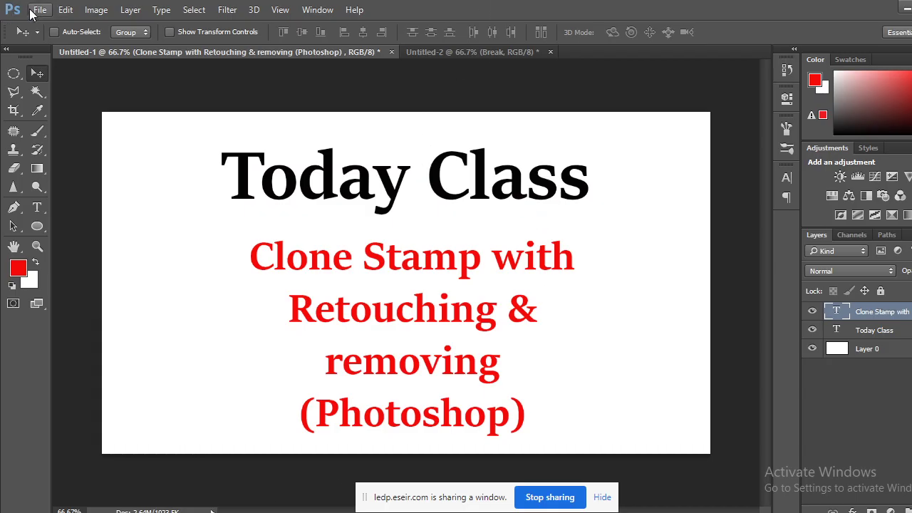
click(37, 9)
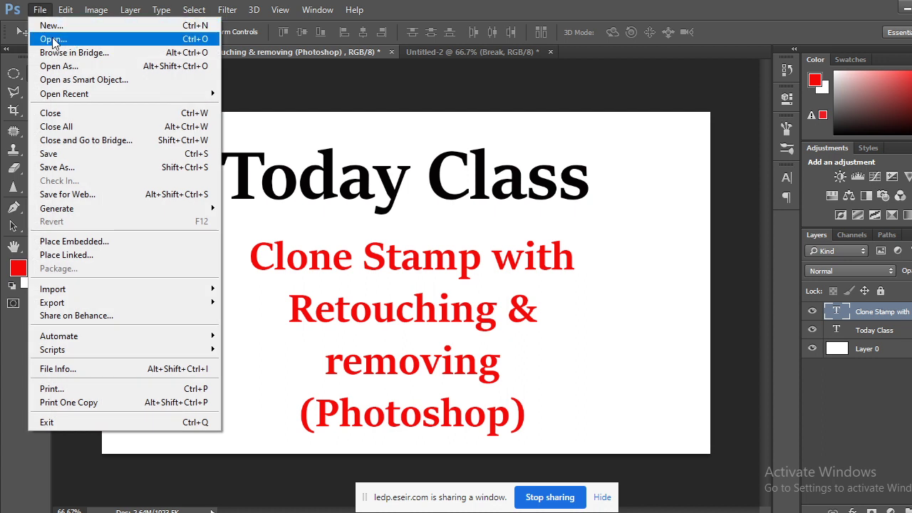
click(51, 39)
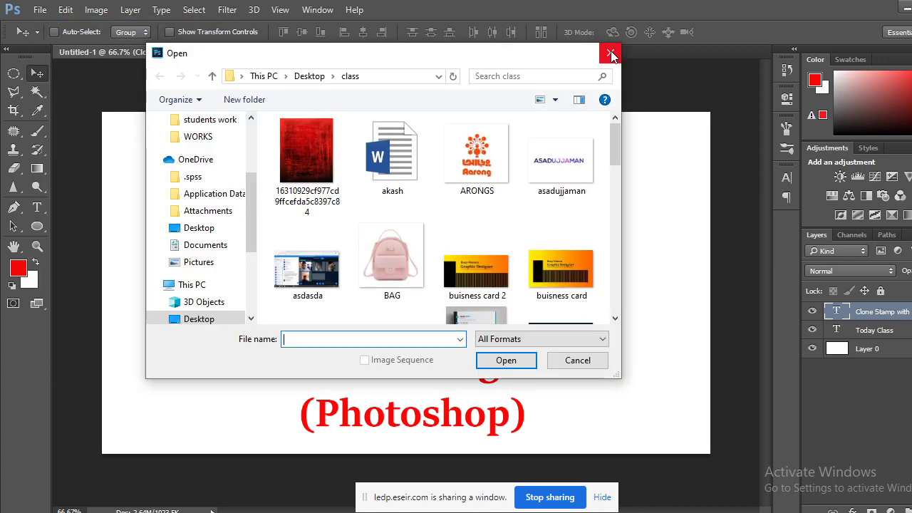
click(607, 52)
click(903, 8)
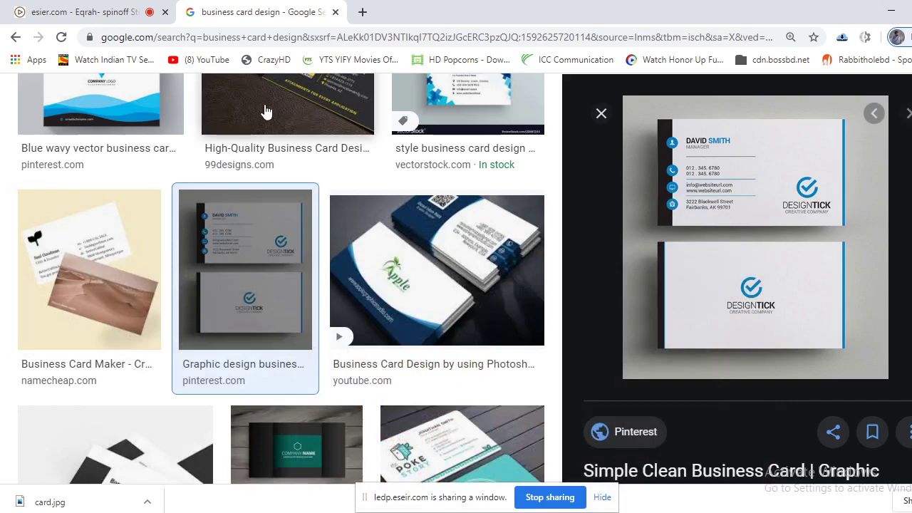
click(891, 11)
Open the class folder and drag card.jpg into Photoshop as a new document.
double_click(81, 170)
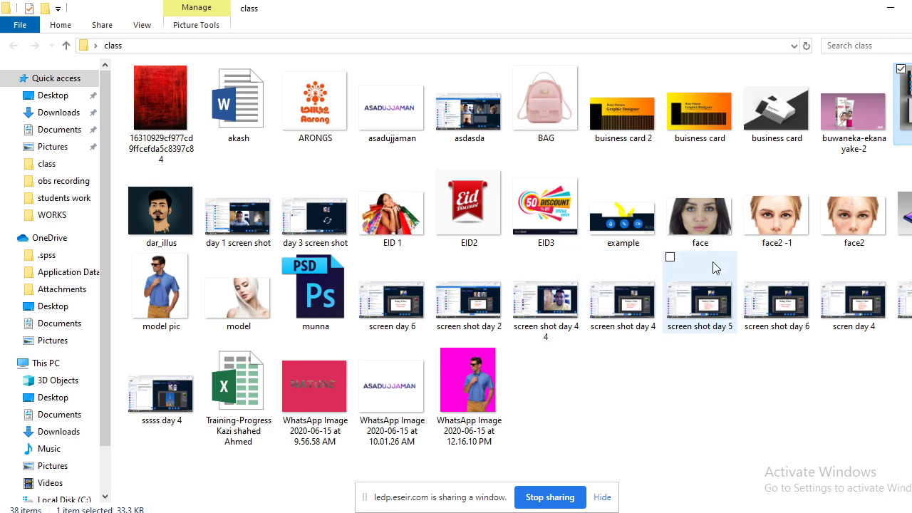
drag(700, 303, 349, 356)
drag(489, 61, 605, 55)
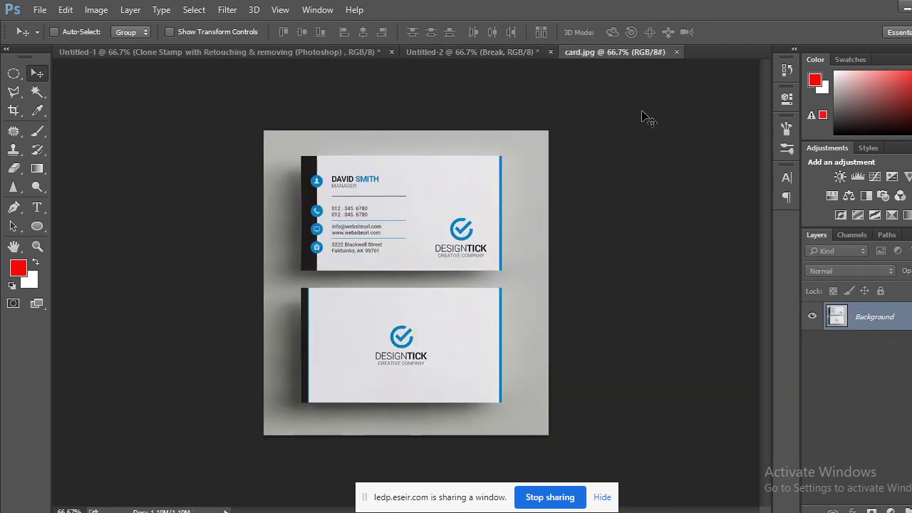
Convert the card's Background into Layer 0, zoom to 100%, then return to the class meeting tab.
double_click(893, 324)
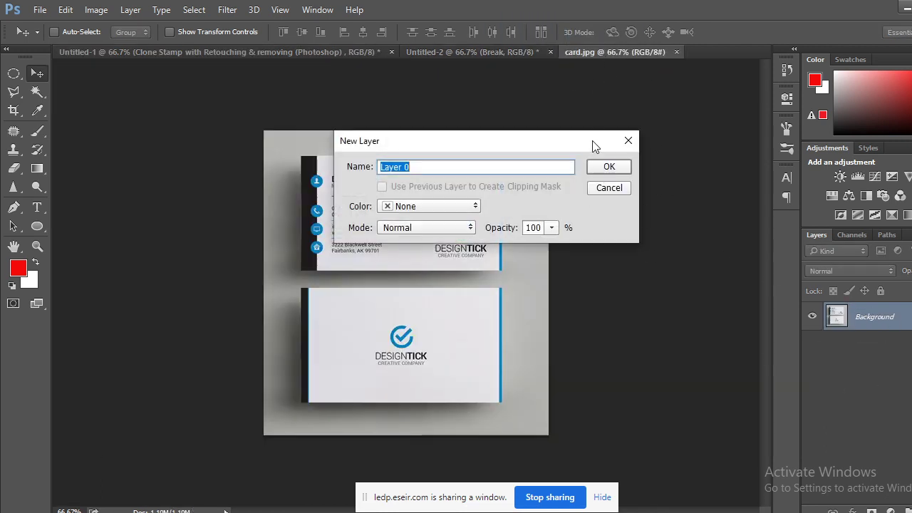
click(616, 170)
key(ctrl+plus)
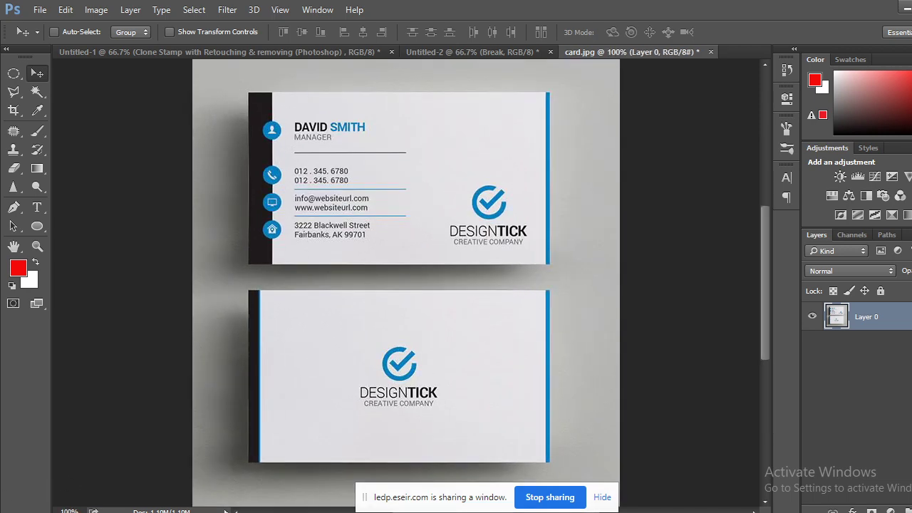
click(71, 463)
click(78, 12)
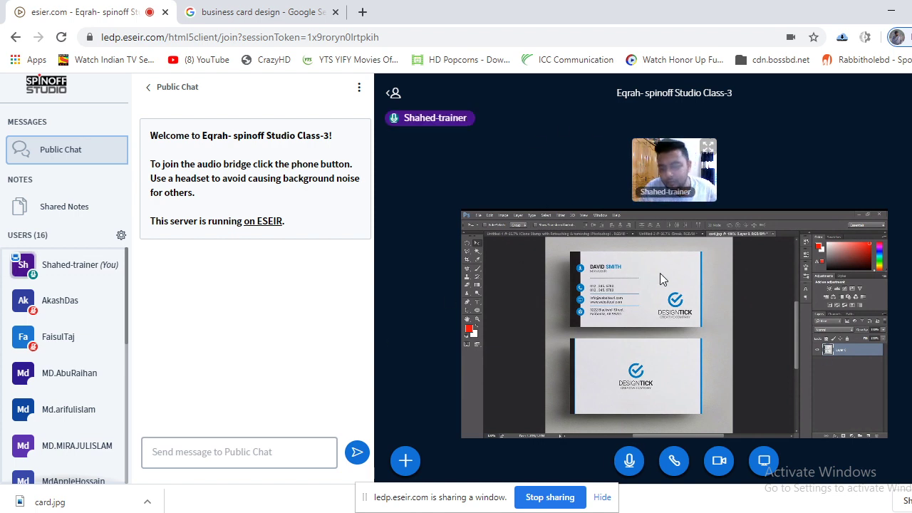
Create a new 1280 × 720 px, 72 ppi Photoshop document with a white background.
scroll(77, 376, down, 5)
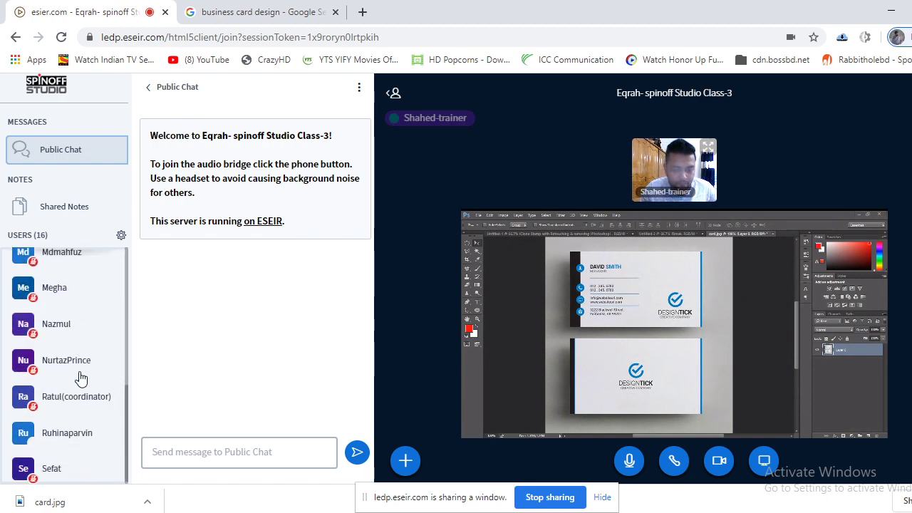
scroll(77, 376, up, 4)
scroll(80, 381, down, 5)
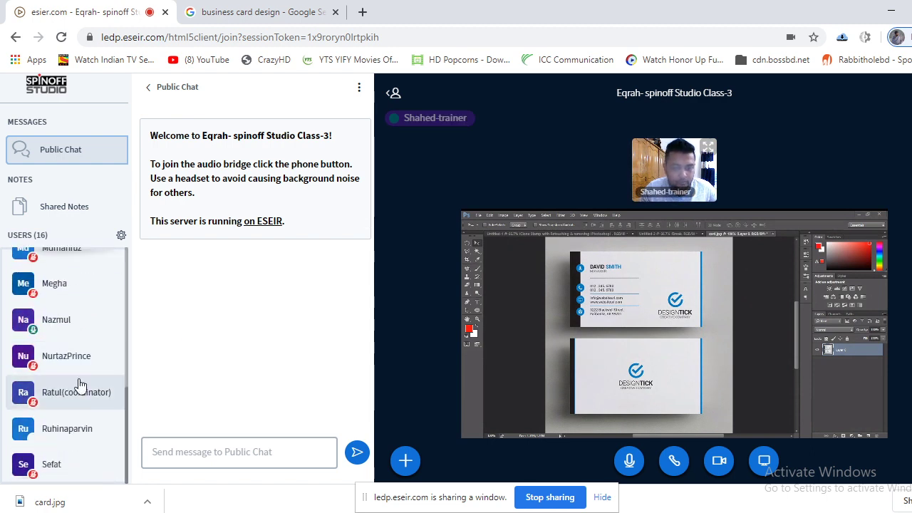
scroll(80, 382, up, 5)
scroll(80, 384, down, 5)
scroll(80, 385, up, 5)
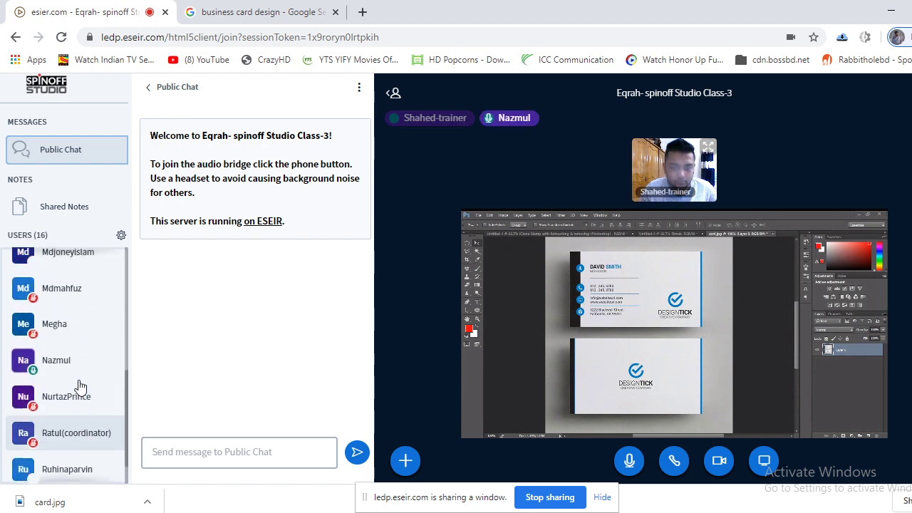
scroll(80, 386, down, 4)
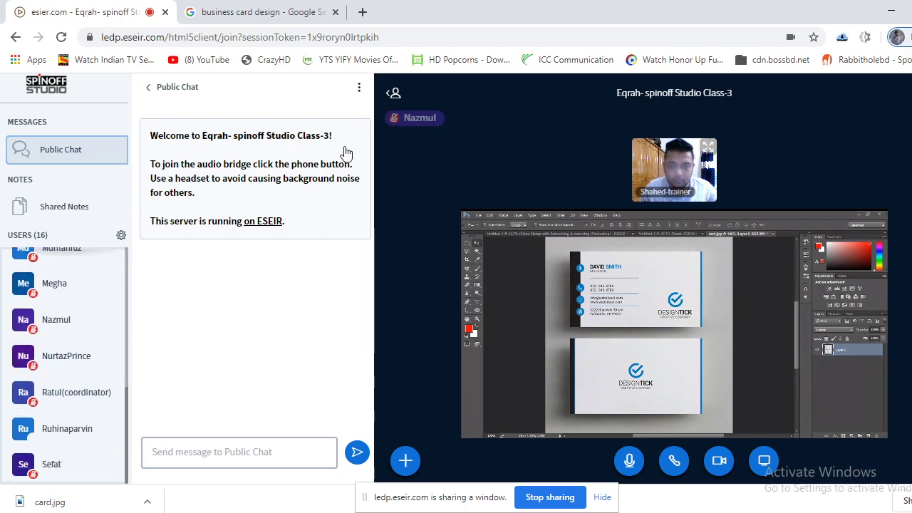
key(alt+Tab)
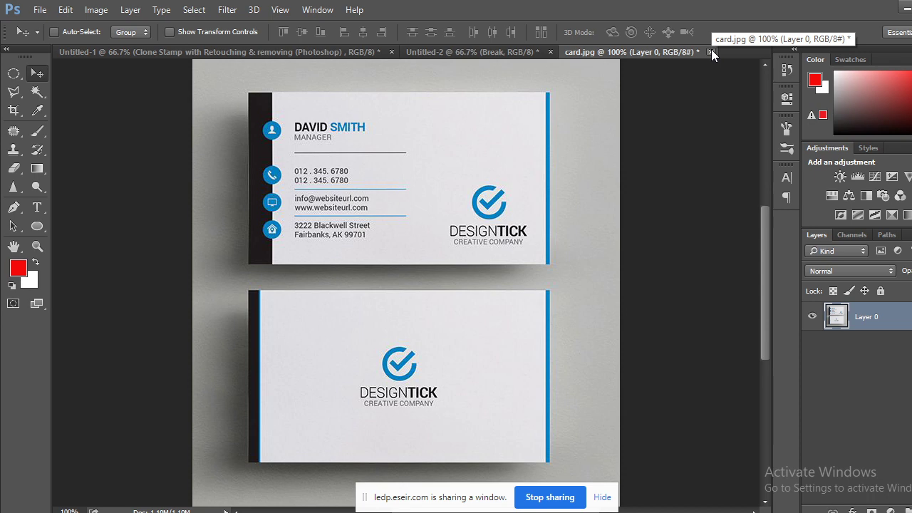
click(39, 9)
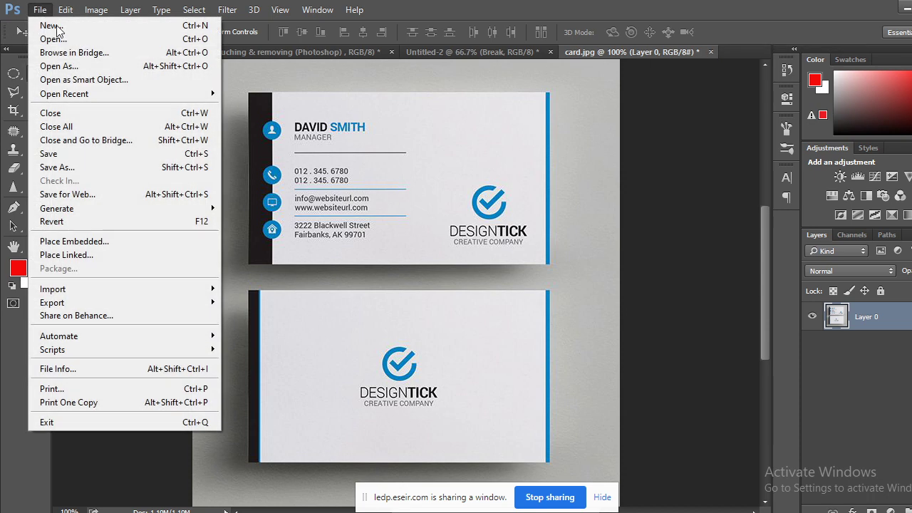
click(70, 29)
click(643, 109)
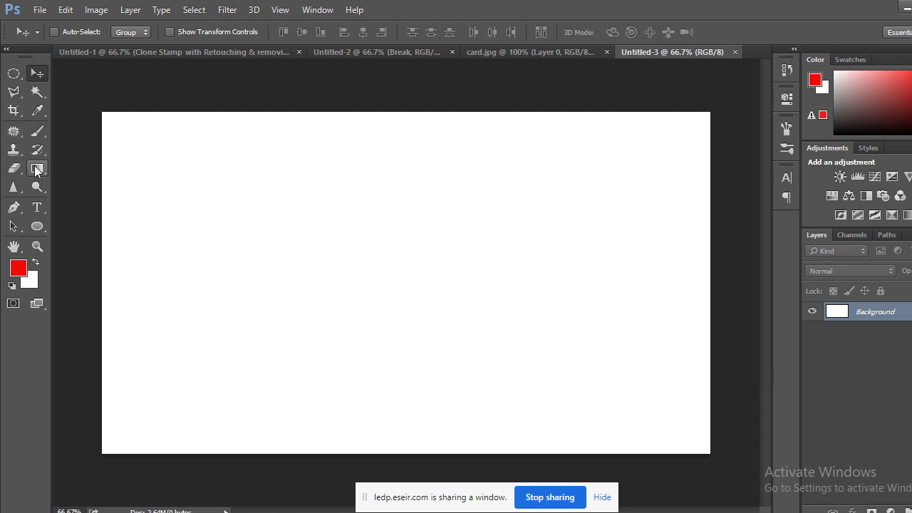
Draw a red 703 × 295 px rectangle shape across the canvas middle.
drag(37, 231, 80, 226)
drag(237, 213, 570, 352)
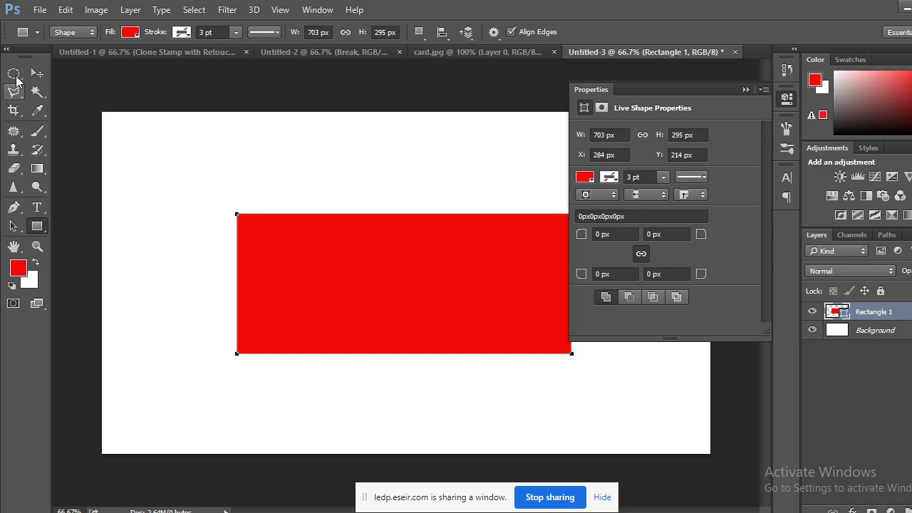
click(33, 70)
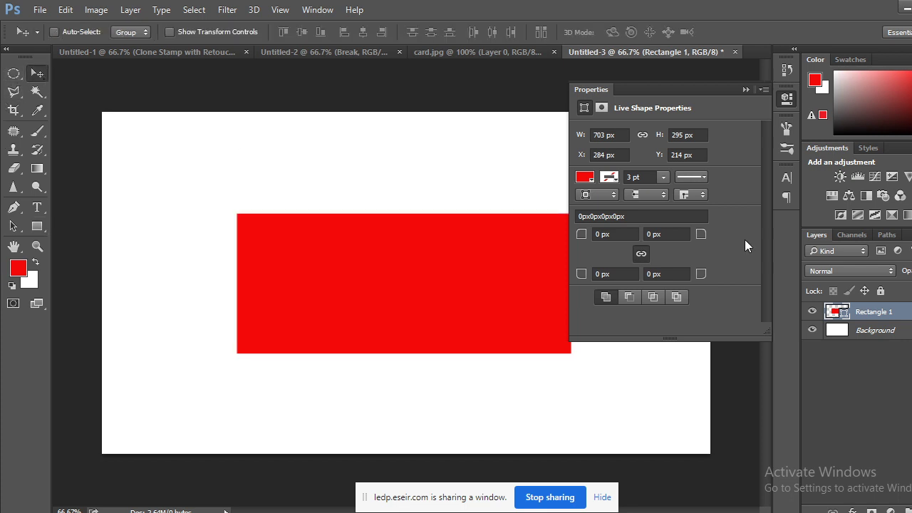
Check the rectangle's fill in the Color Picker, keeping it red.
click(747, 90)
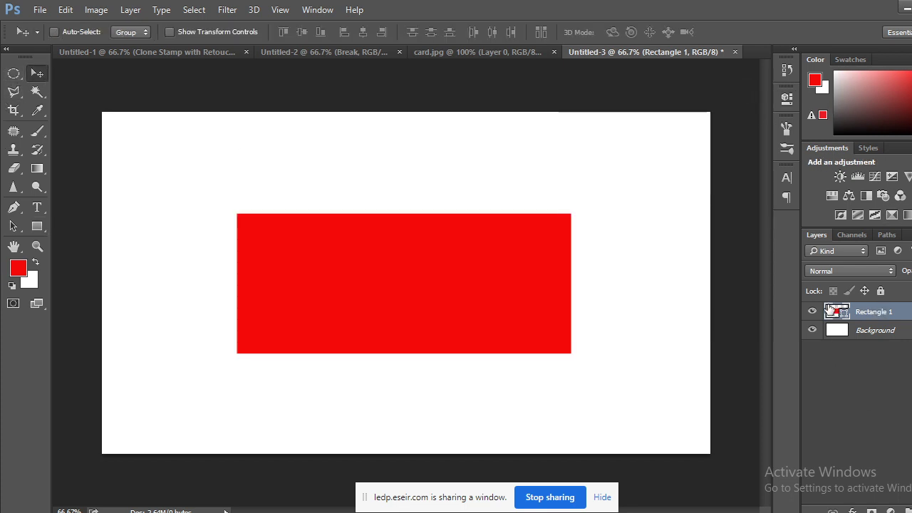
double_click(831, 311)
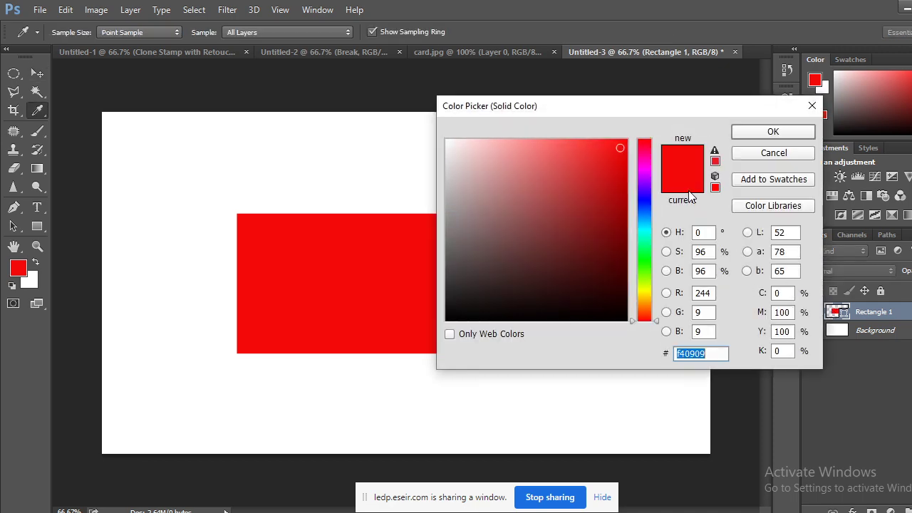
click(797, 131)
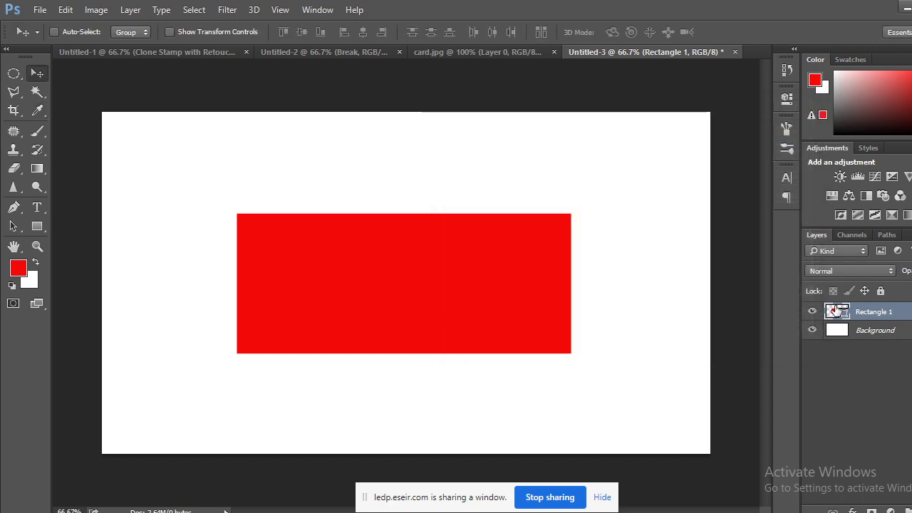
double_click(835, 311)
click(776, 129)
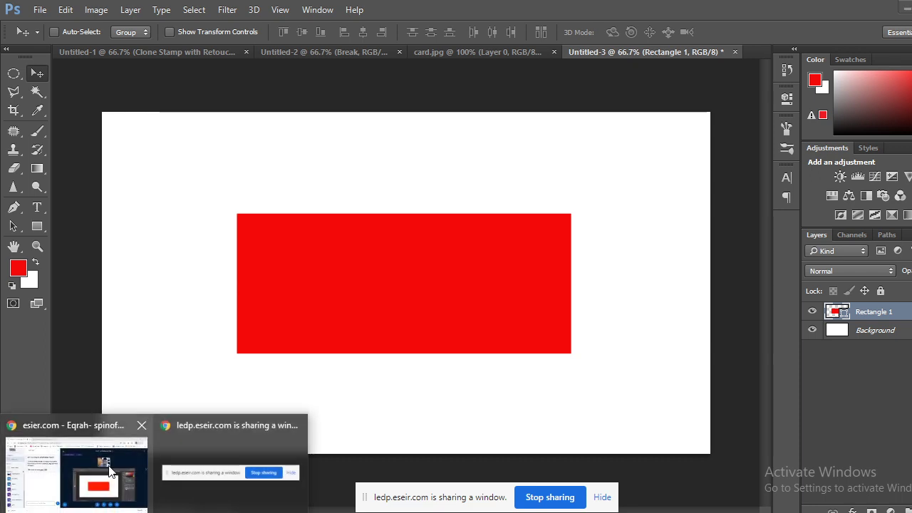
click(68, 459)
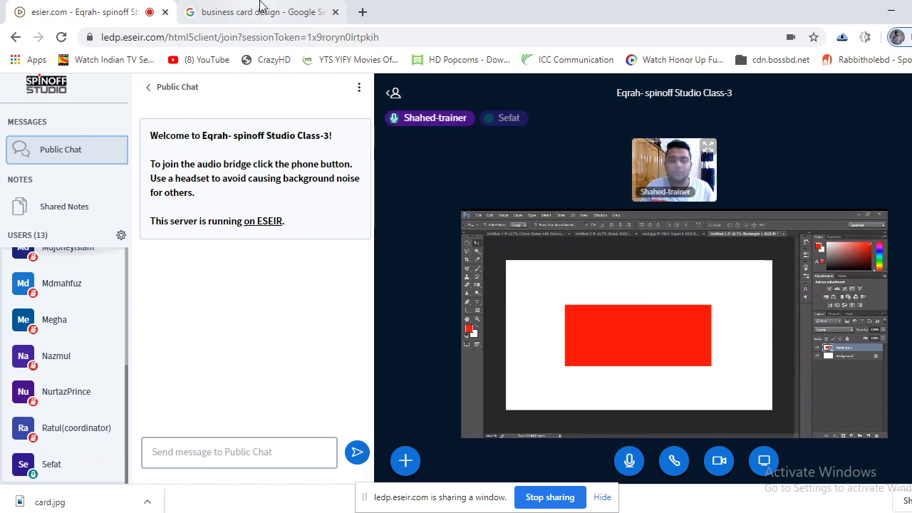
key(alt+Tab)
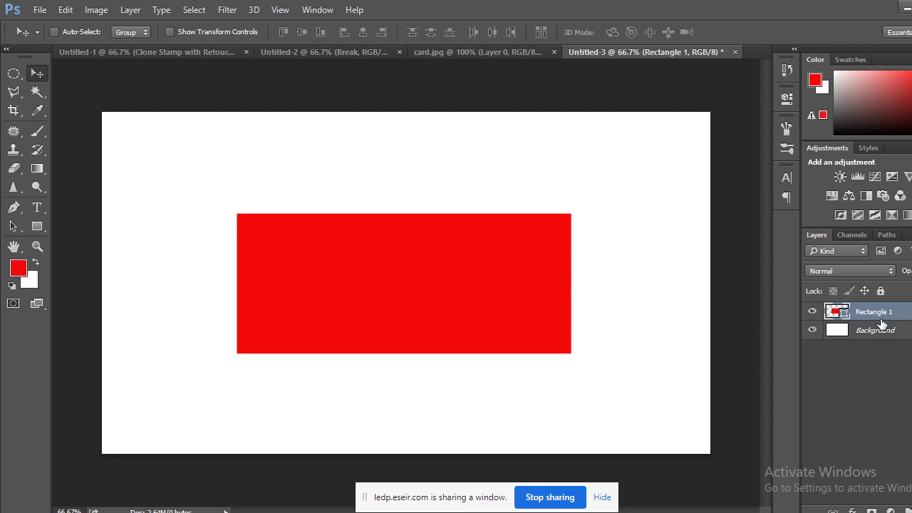
Open the Layer Style dialog for Rectangle 1 and move it aside, applying no effects.
double_click(882, 324)
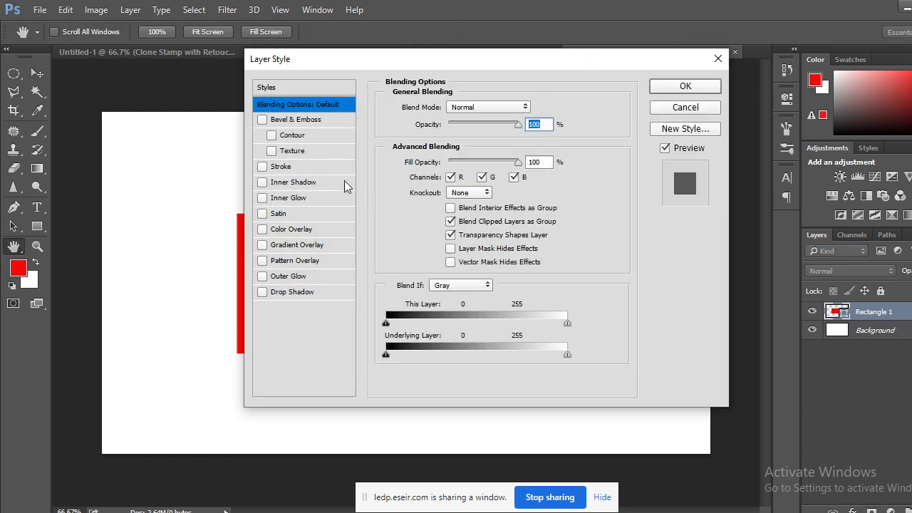
drag(432, 63, 503, 69)
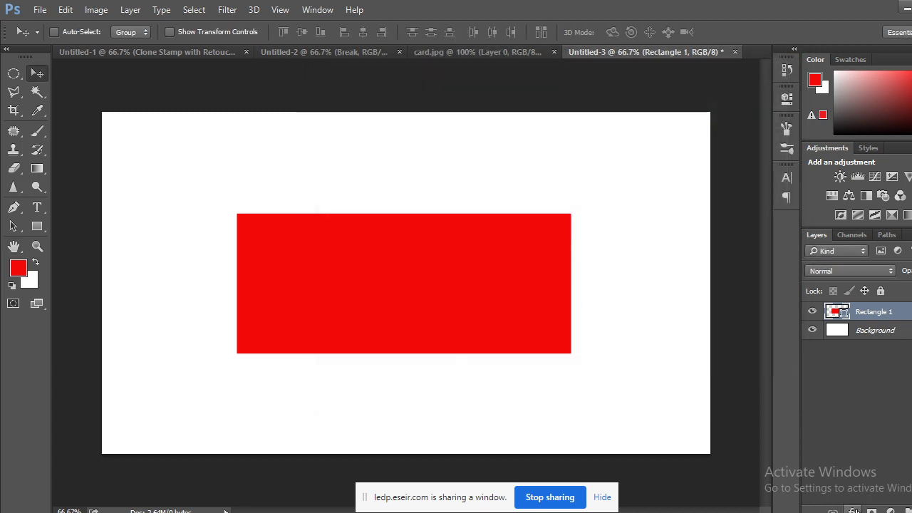
click(853, 510)
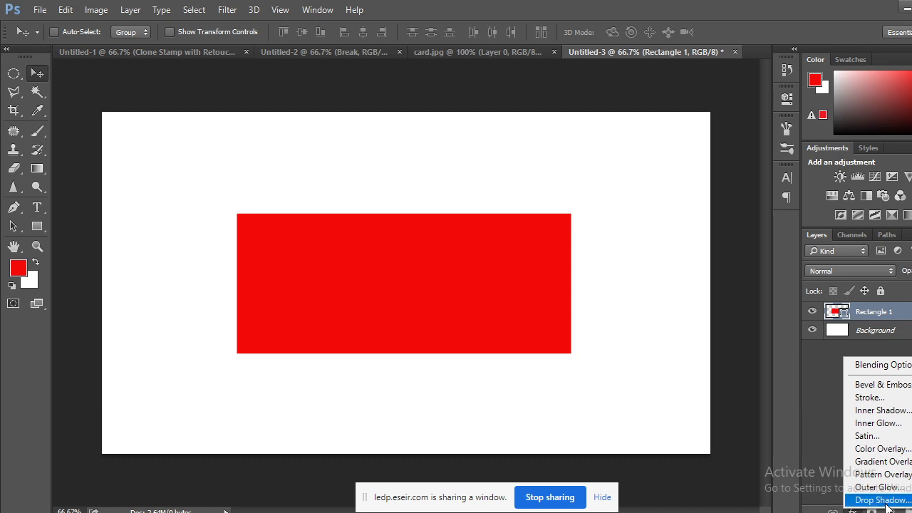
click(806, 397)
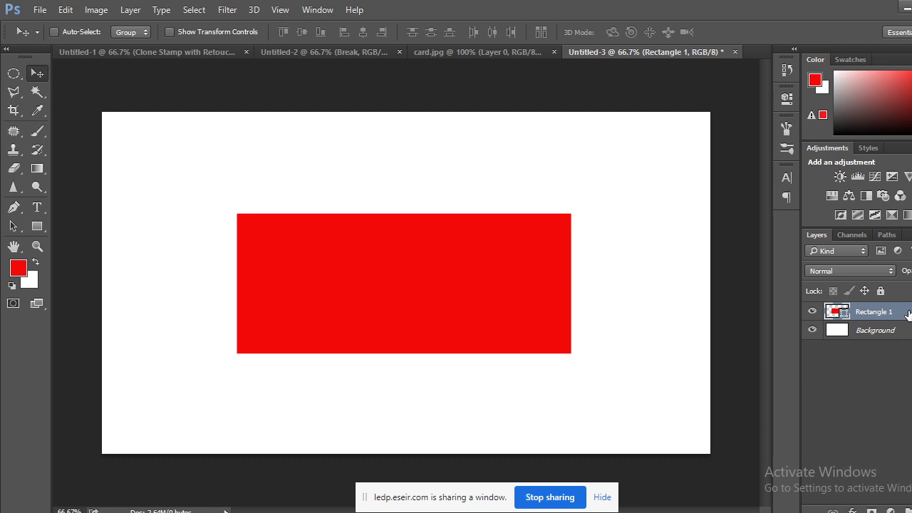
double_click(908, 311)
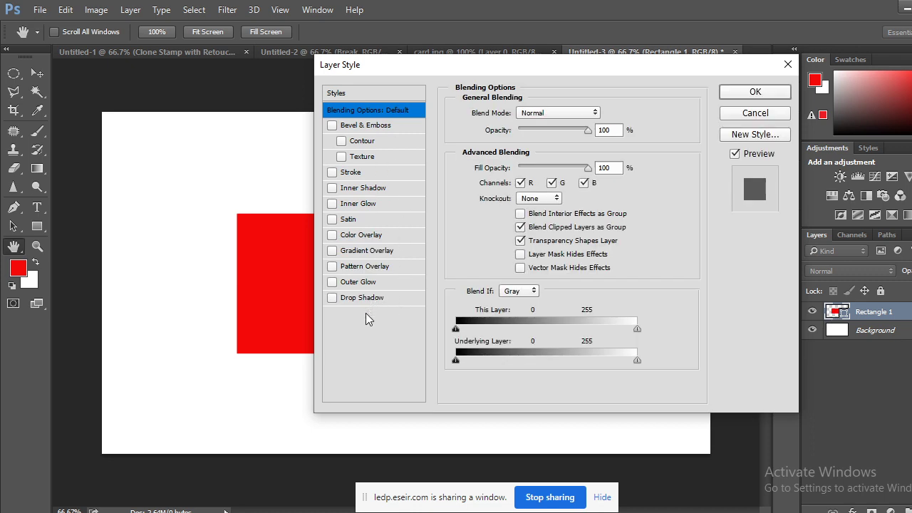
drag(423, 68, 576, 65)
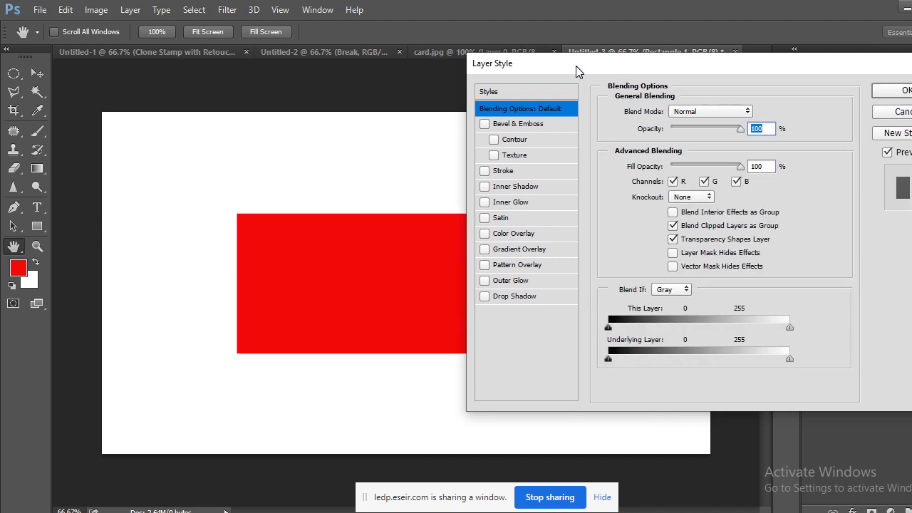
Give the red rectangle a large, far-reaching drop shadow, apply it, then delete that layer.
click(490, 298)
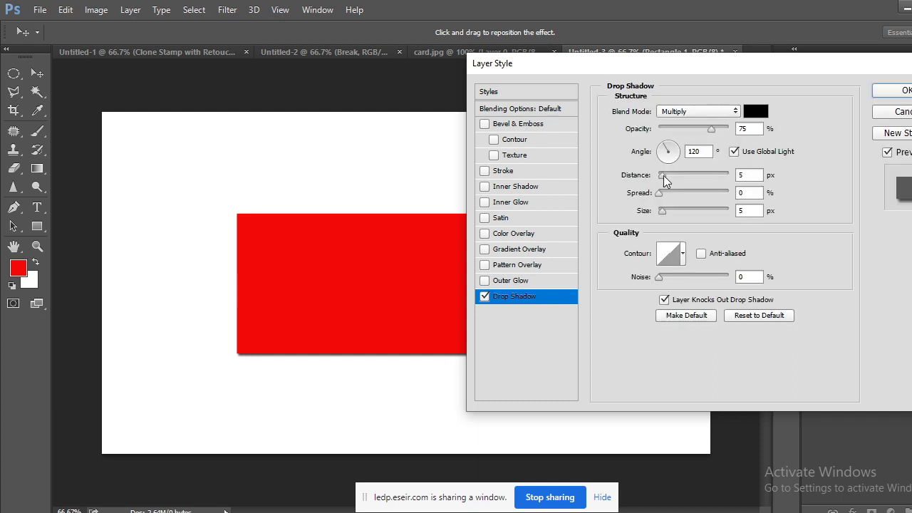
drag(663, 175, 683, 210)
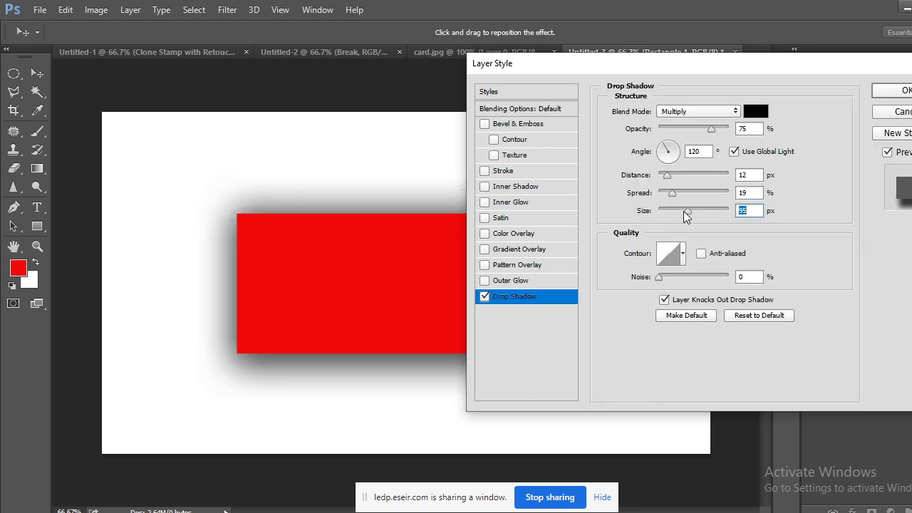
click(903, 91)
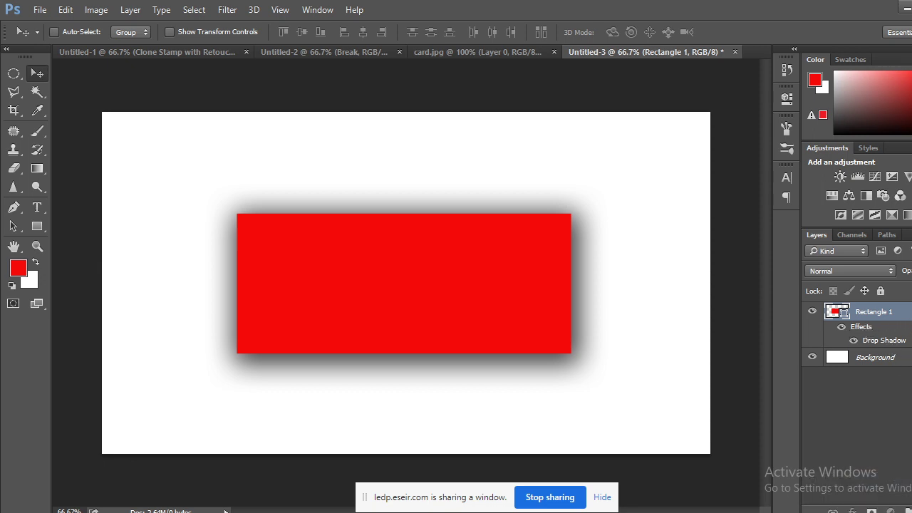
key(Delete)
On a new layer, draw a 743 × 417 px red rectangle and move it mid-canvas.
key(ctrl+shift+alt+n)
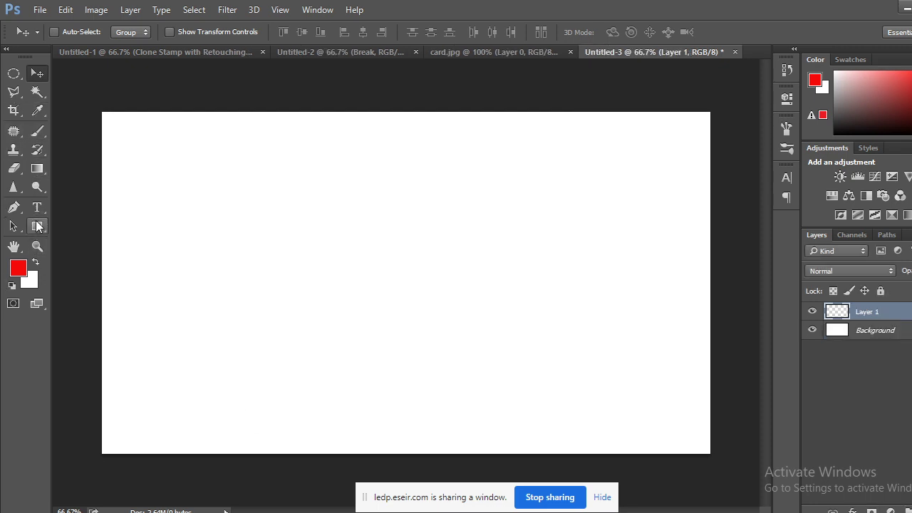
click(37, 226)
drag(148, 210, 501, 408)
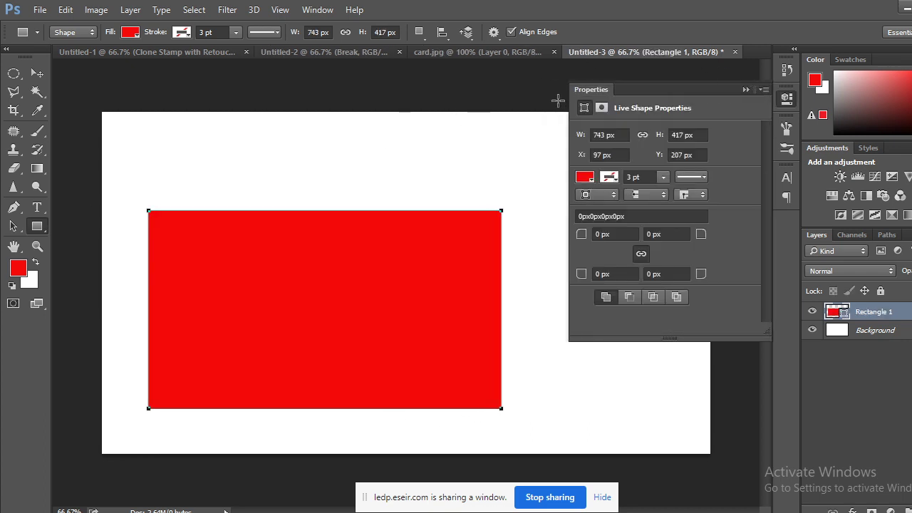
click(39, 73)
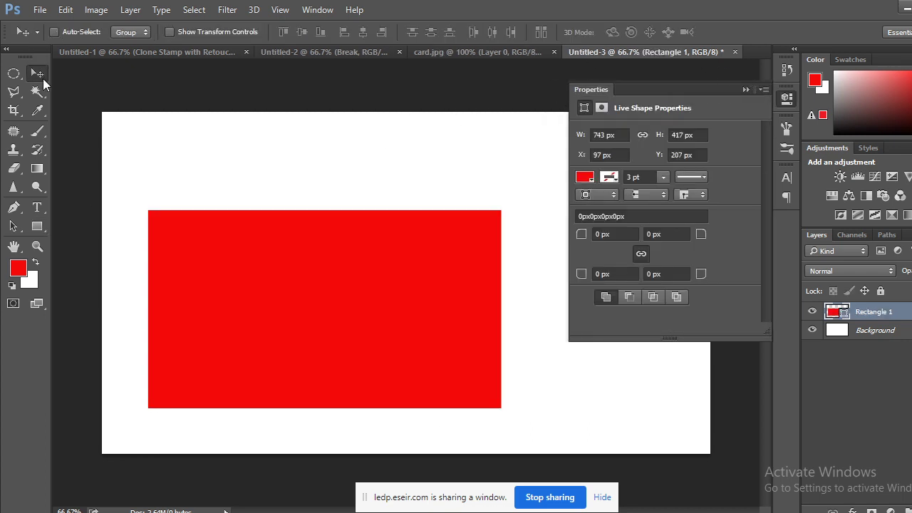
click(745, 89)
drag(281, 319, 357, 288)
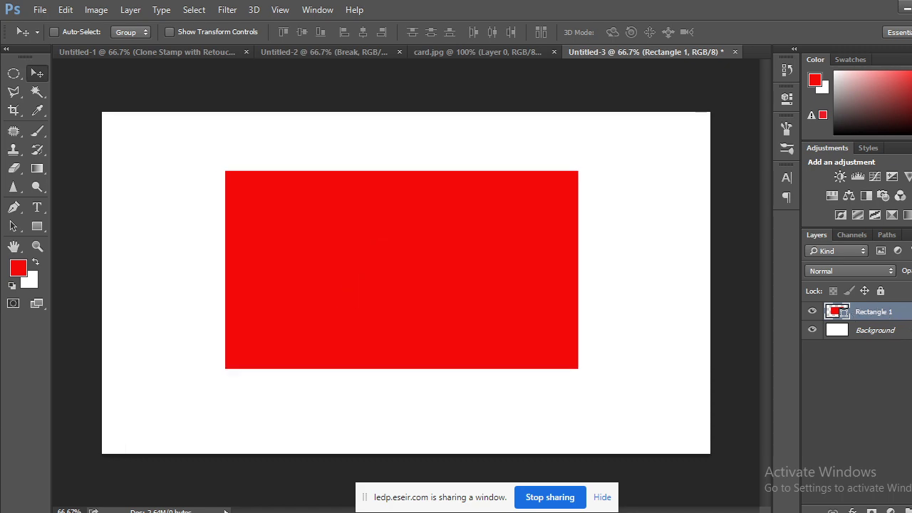
Open Rectangle 1's Layer Style, enable Drop Shadow, and shift the dialog aside.
double_click(883, 311)
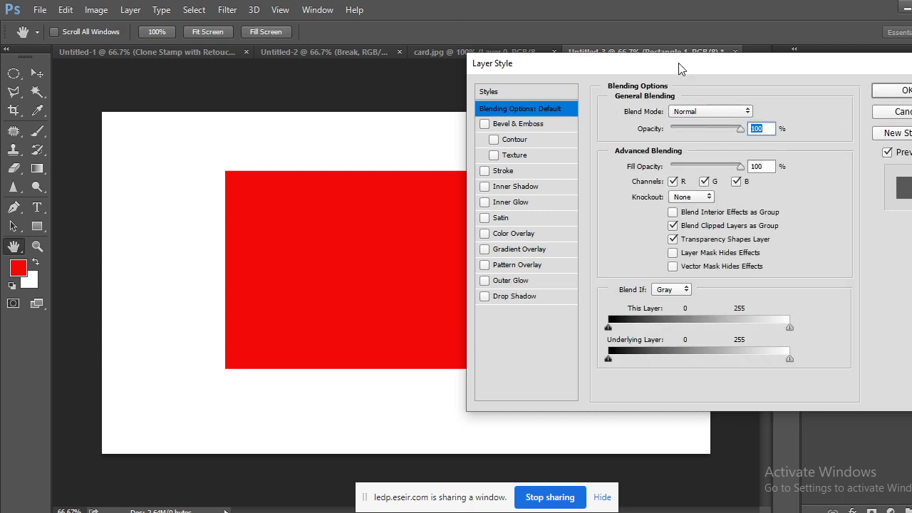
drag(680, 70, 696, 81)
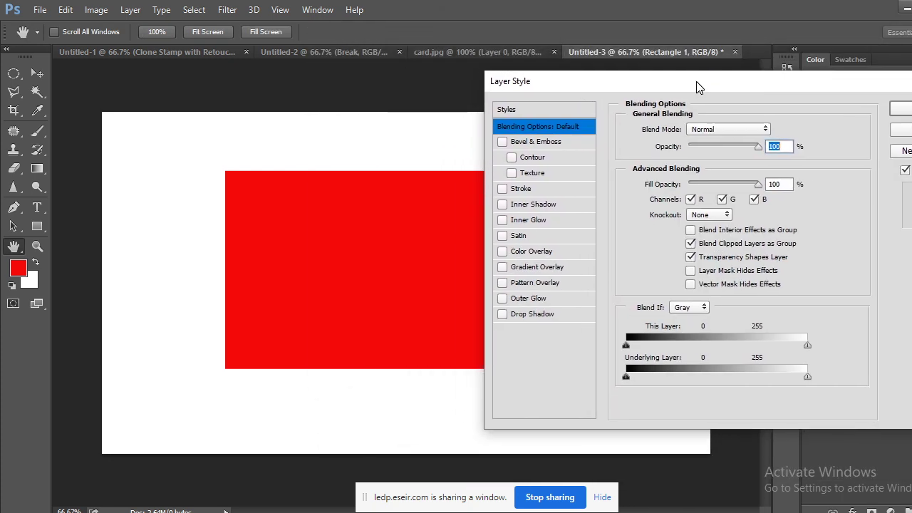
click(503, 314)
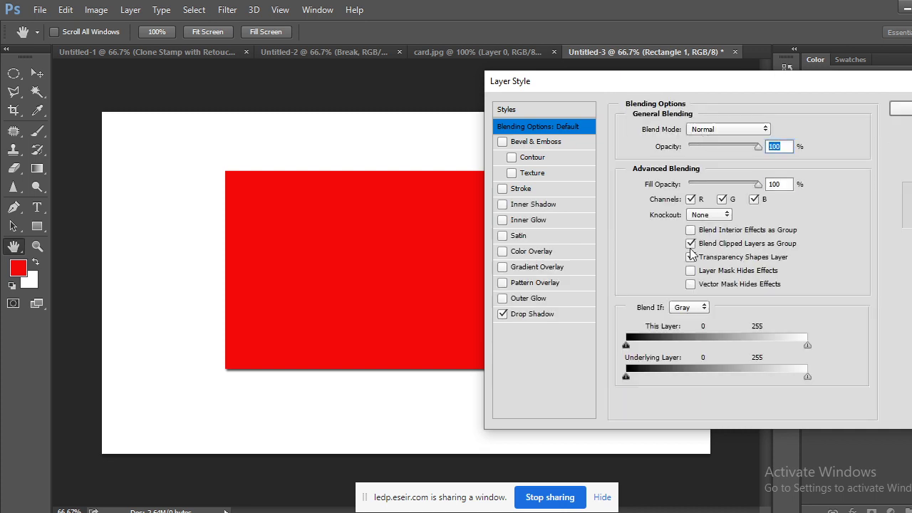
drag(692, 88, 700, 86)
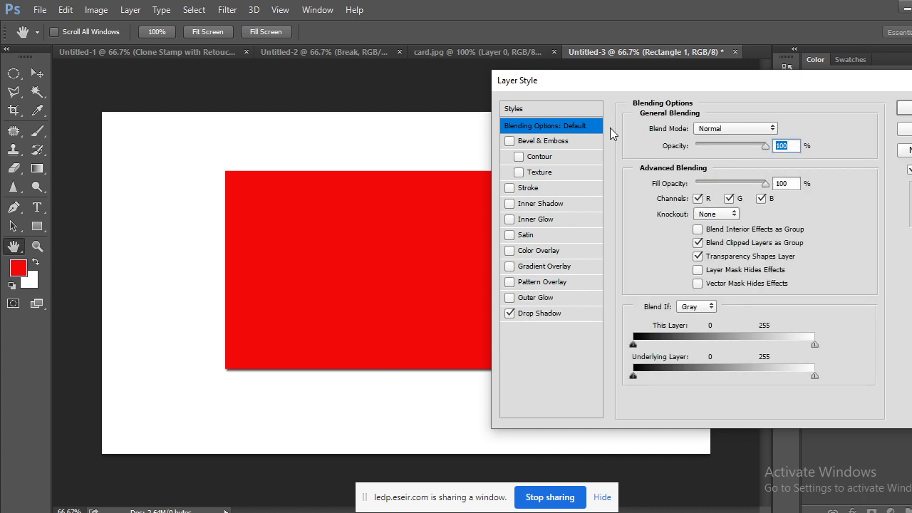
drag(638, 88, 495, 82)
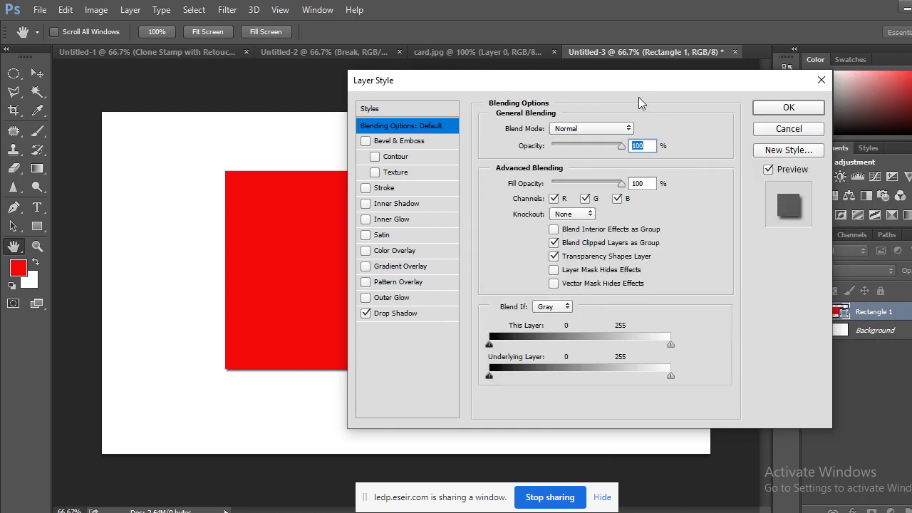
drag(633, 79, 698, 77)
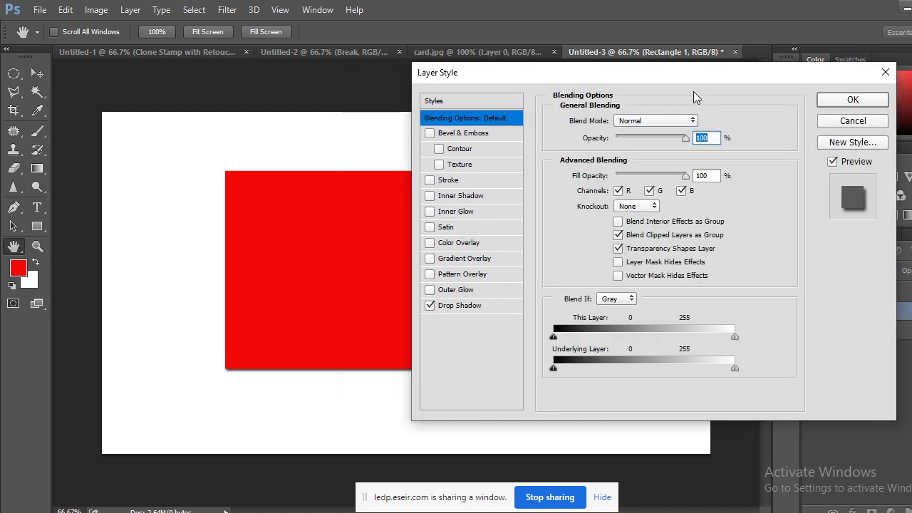
Re-enable Drop Shadow, try and remove Outer Glow, and set the shadow blend mode to Normal.
click(430, 306)
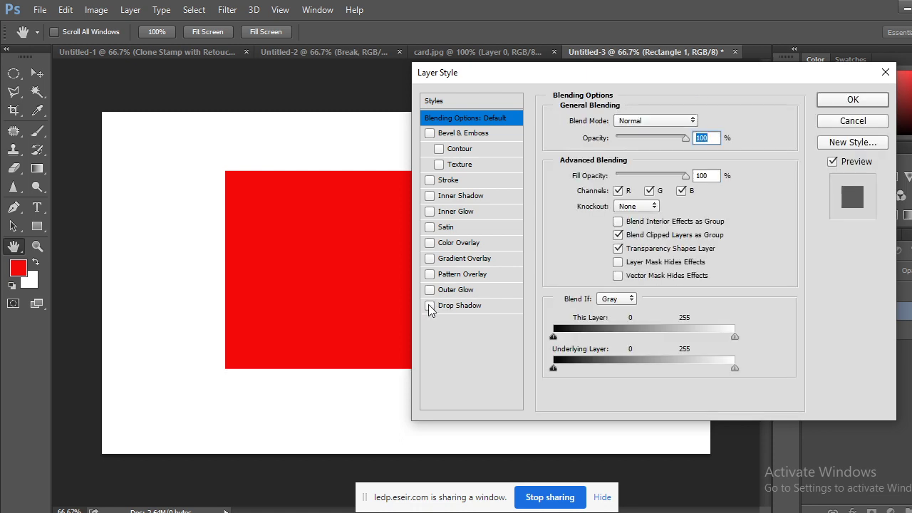
click(430, 306)
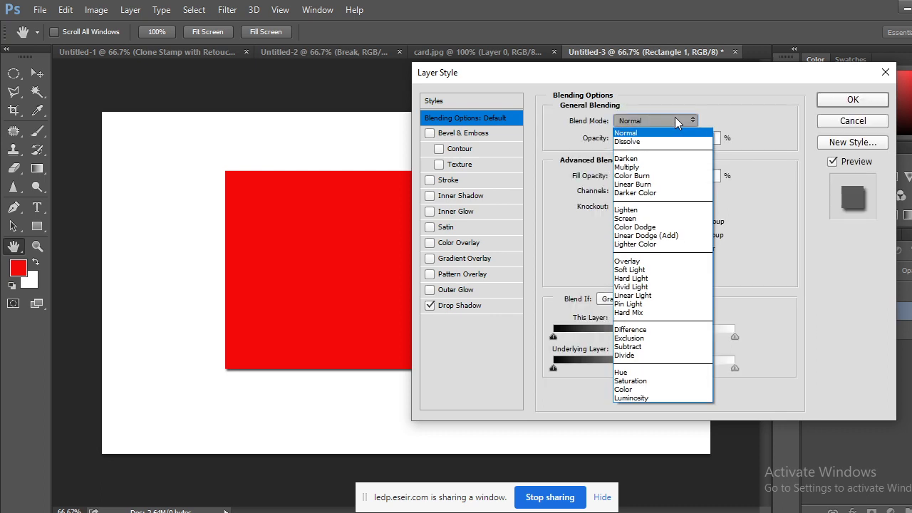
click(675, 121)
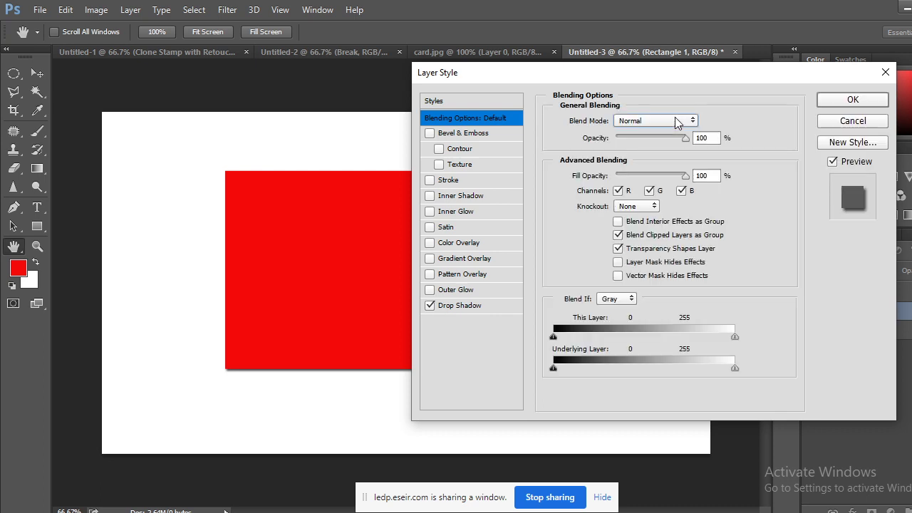
click(468, 290)
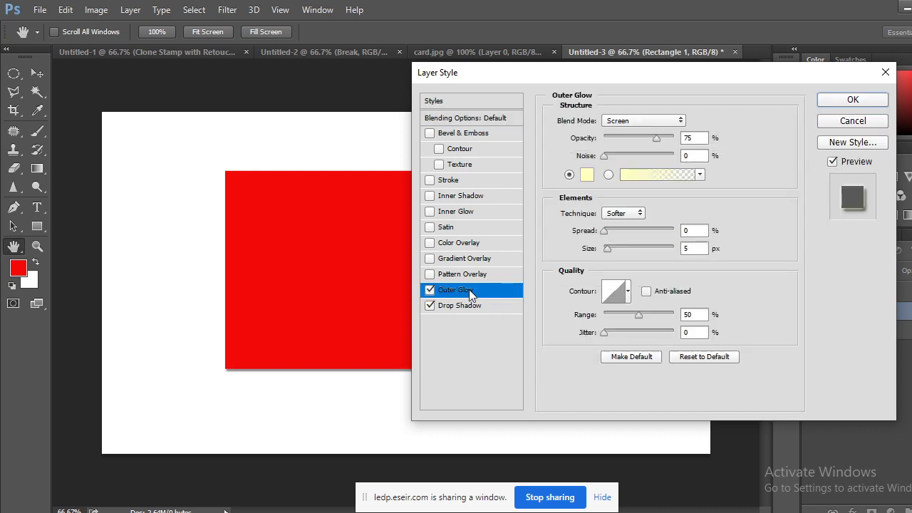
click(429, 290)
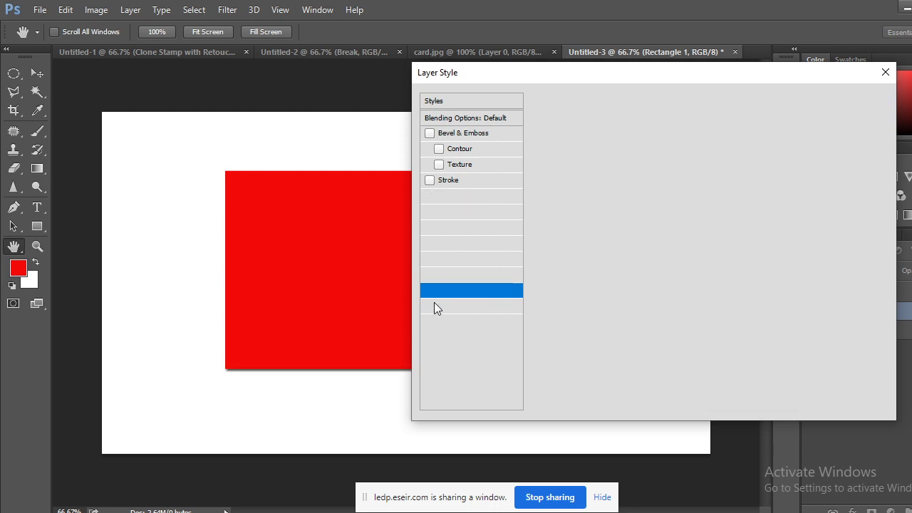
click(454, 306)
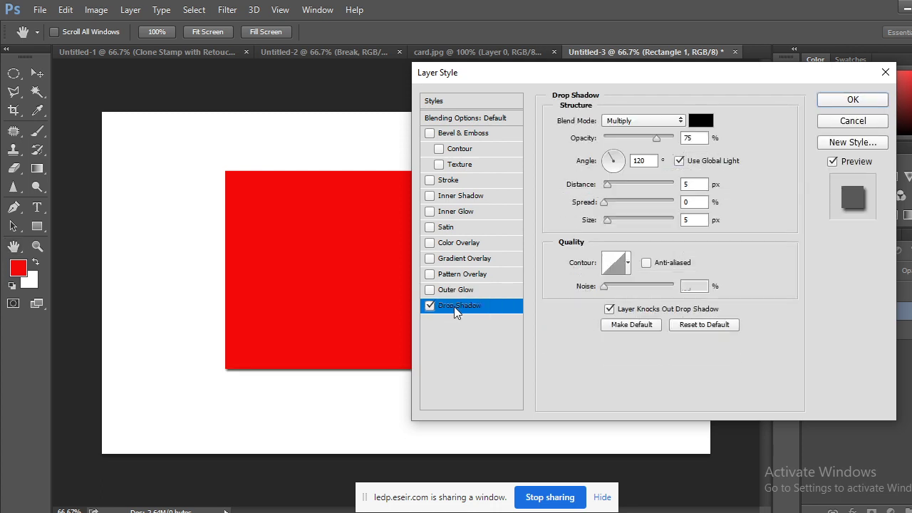
click(650, 120)
click(643, 133)
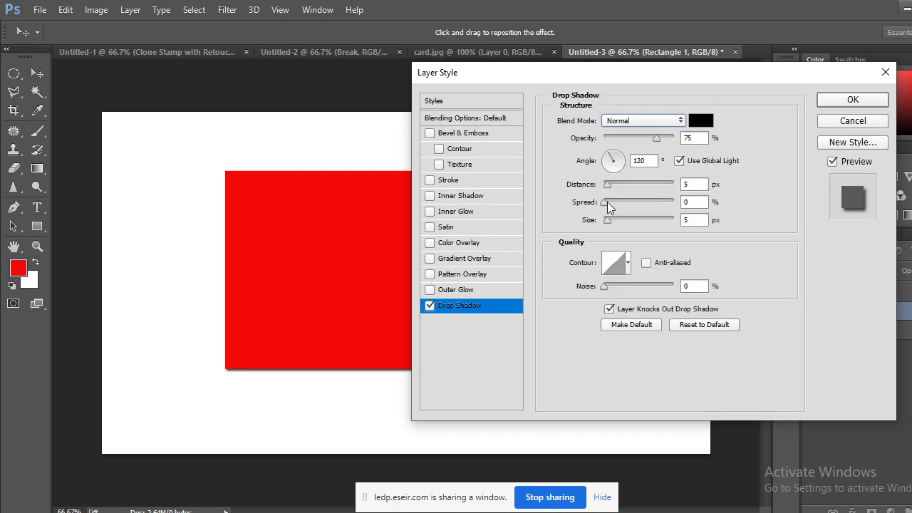
Set the shadow to 4 px distance, 20% spread and 62 px size, and apply it.
drag(641, 82, 681, 24)
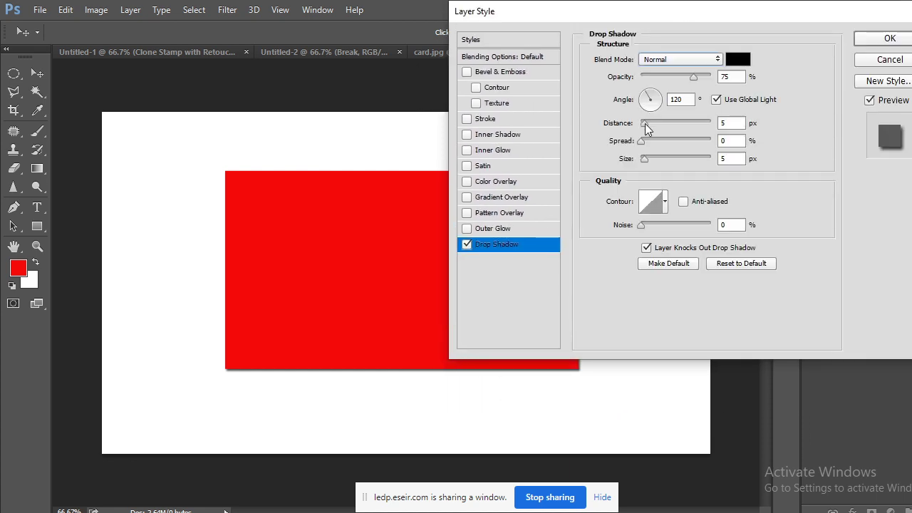
drag(644, 123, 661, 160)
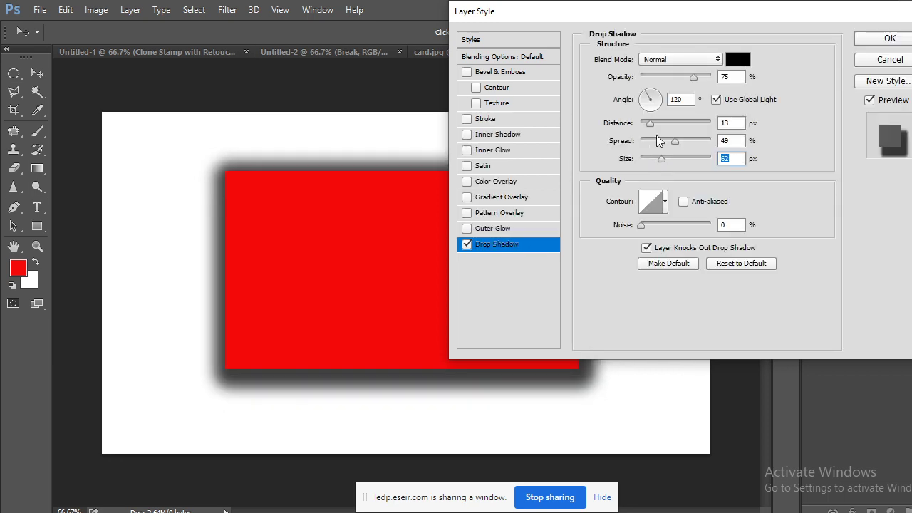
drag(651, 126, 654, 141)
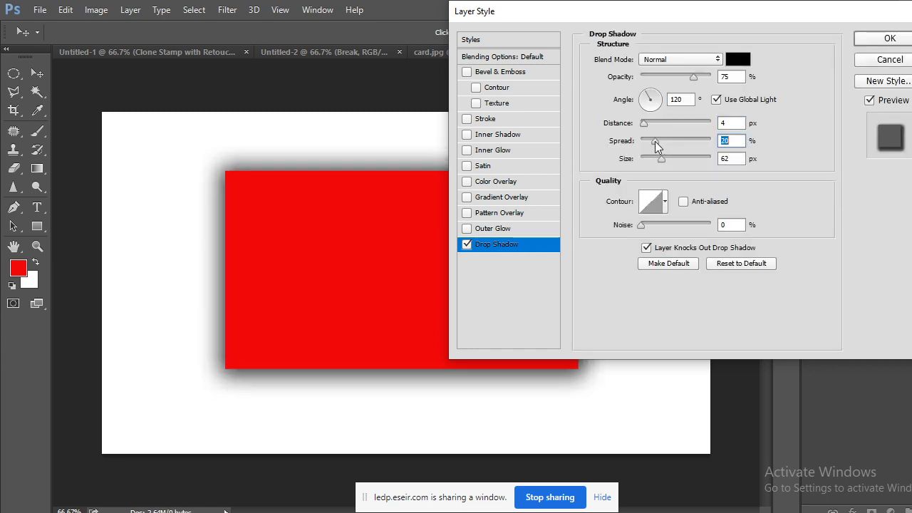
click(890, 38)
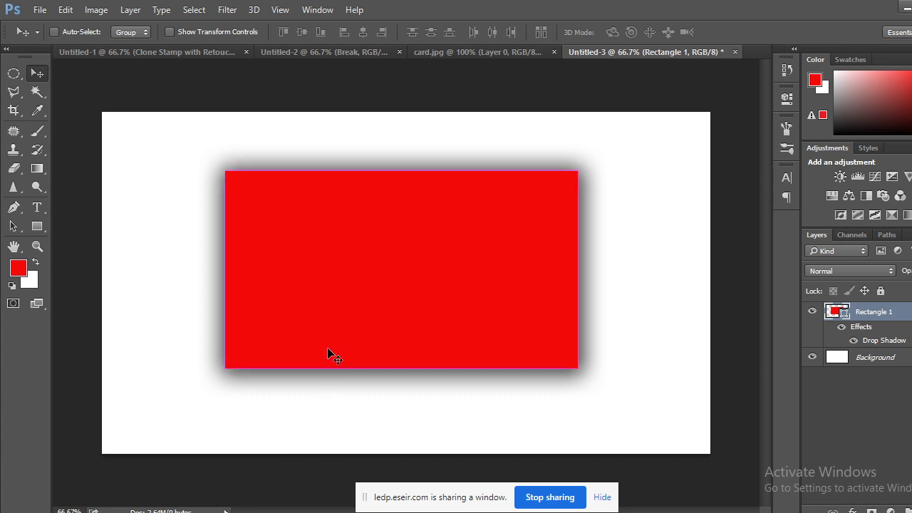
Undo the drop shadow, nudge the red rectangle toward centre, and briefly view card.jpg.
key(ctrl+z)
key(ctrl+alt+z)
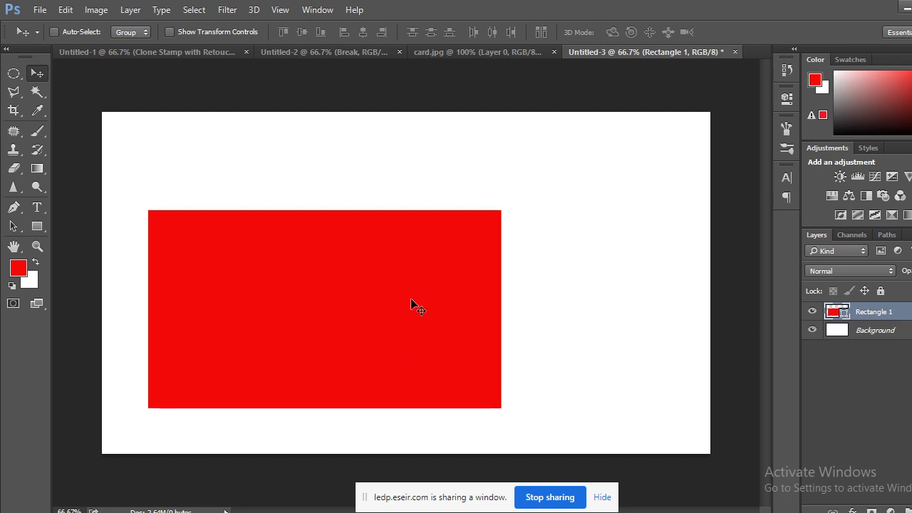
drag(291, 270, 354, 225)
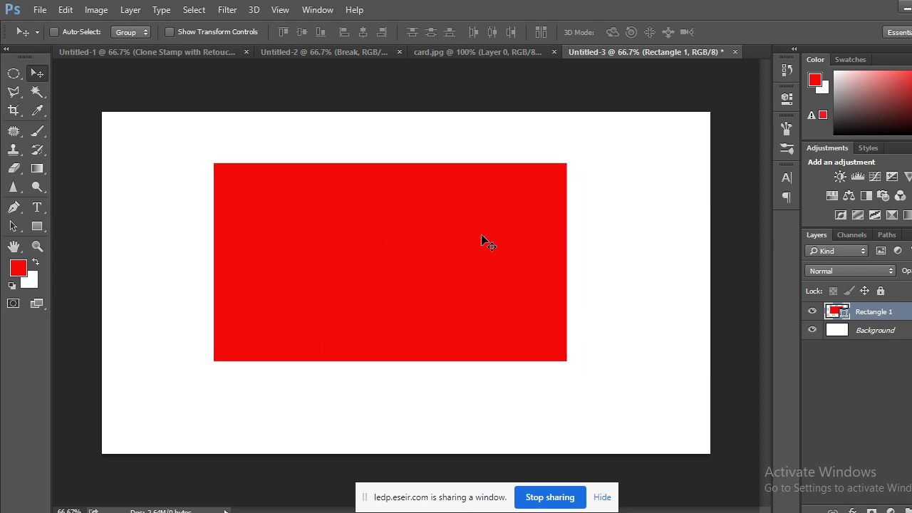
click(533, 53)
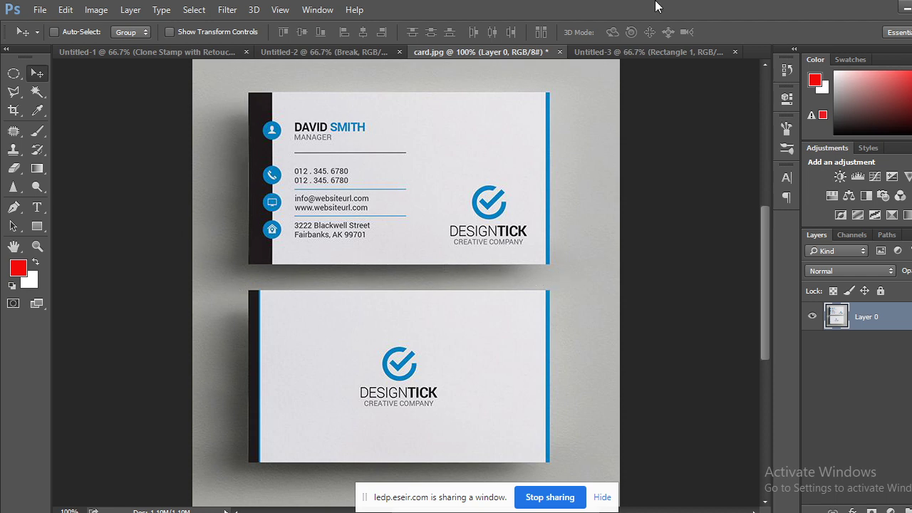
click(686, 51)
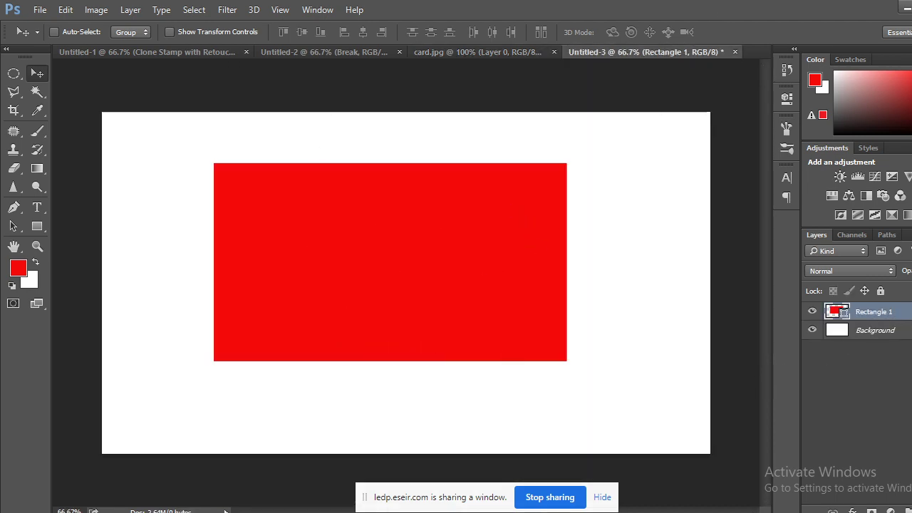
Reopen Rectangle 1's Layer Style, enable Drop Shadow, and keep the layer blend mode Normal.
key(ctrl+a)
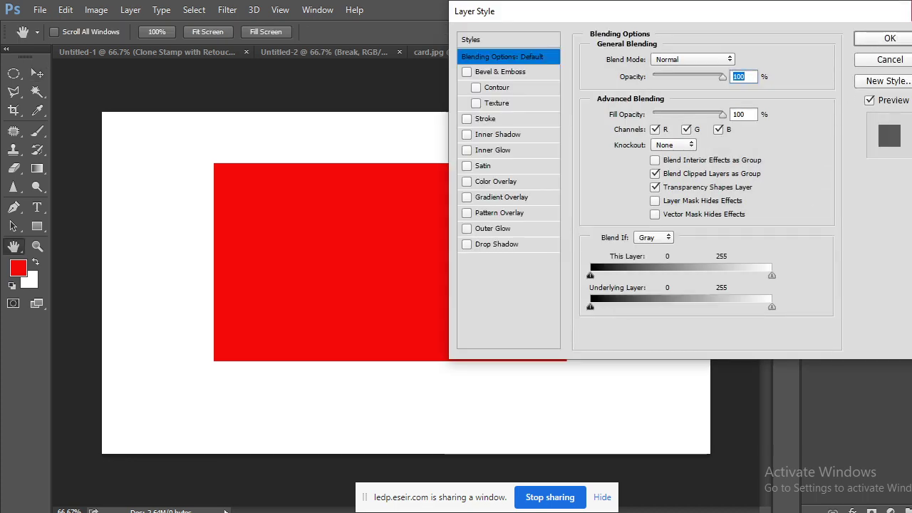
key(Escape)
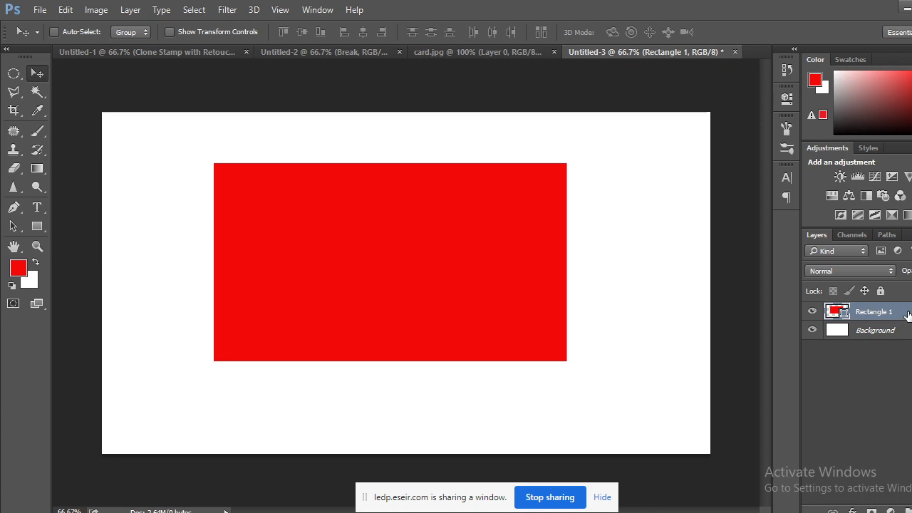
double_click(899, 311)
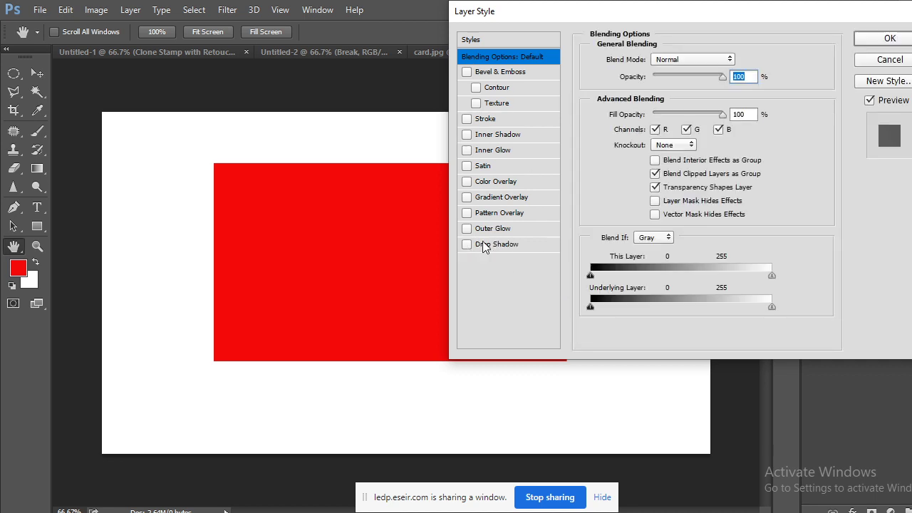
click(476, 245)
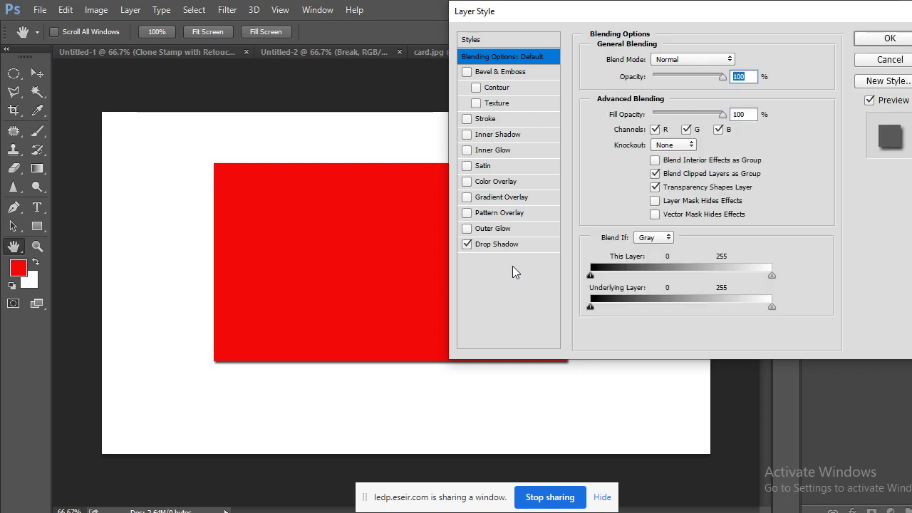
click(711, 59)
click(711, 59)
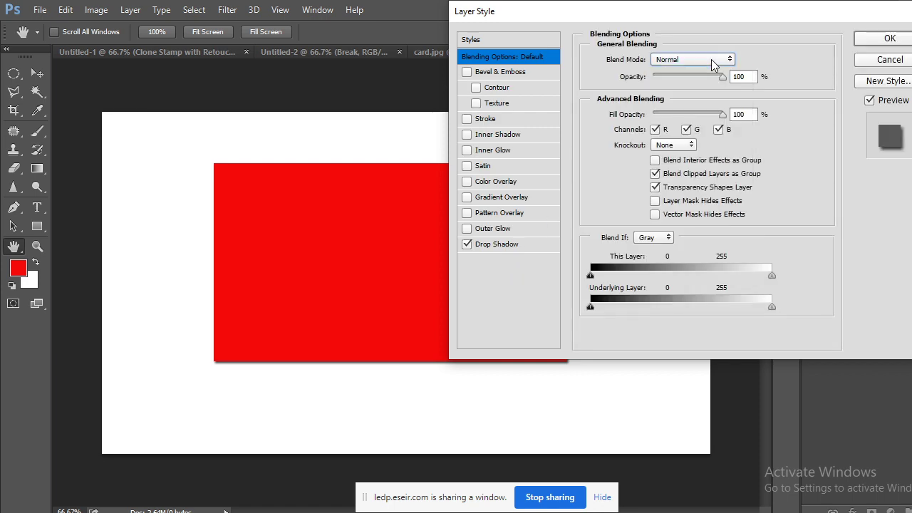
drag(731, 15, 759, 88)
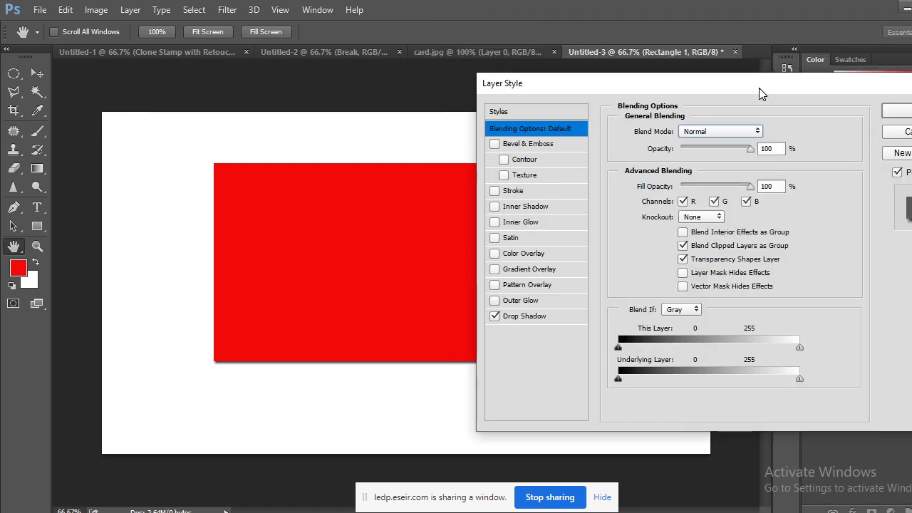
click(729, 131)
click(703, 147)
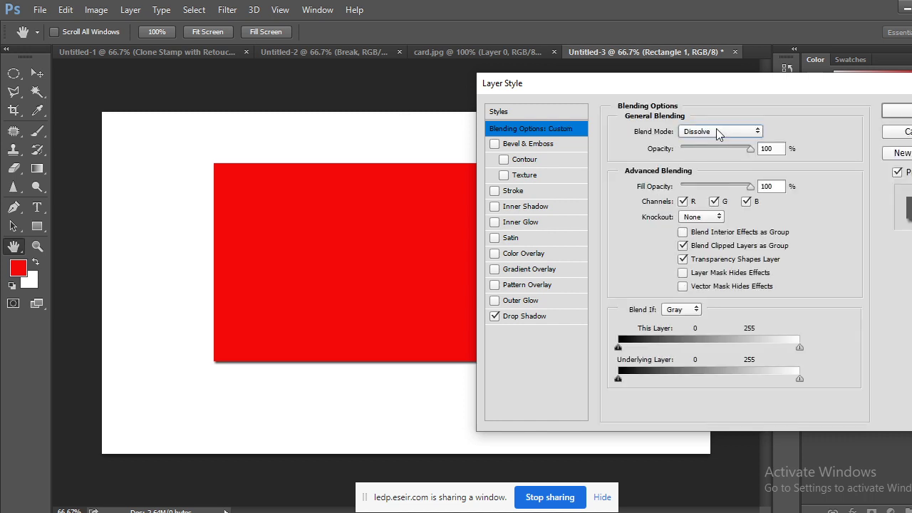
click(718, 131)
click(705, 146)
Set the shadow to Normal blend, 75% opacity, 20 px distance and 59 px size.
click(538, 317)
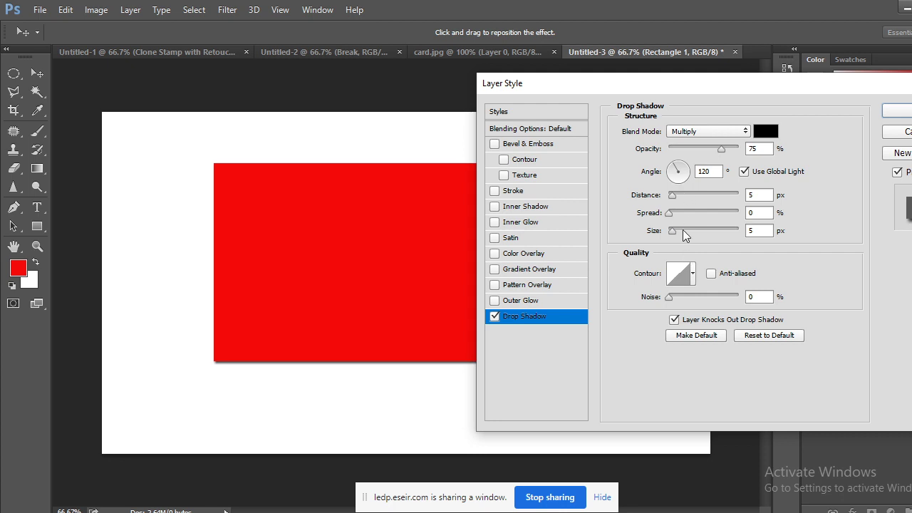
click(705, 131)
click(703, 145)
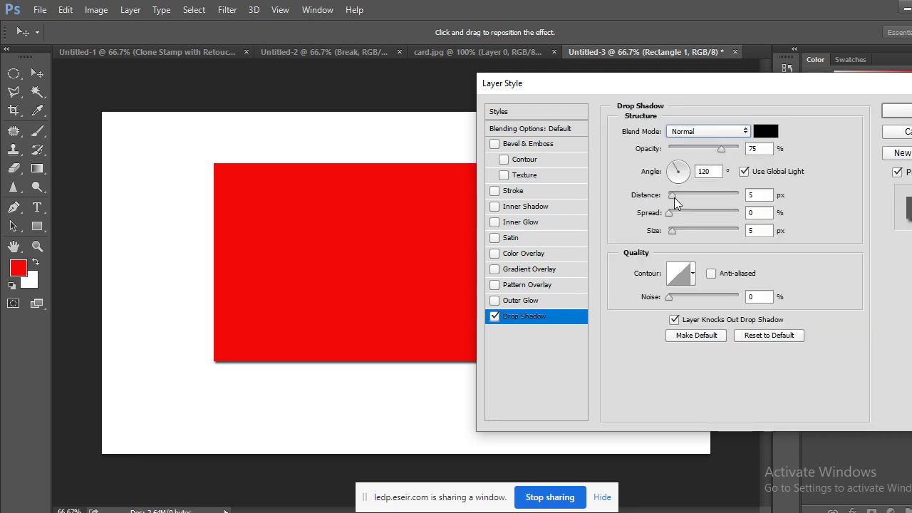
drag(674, 197, 688, 233)
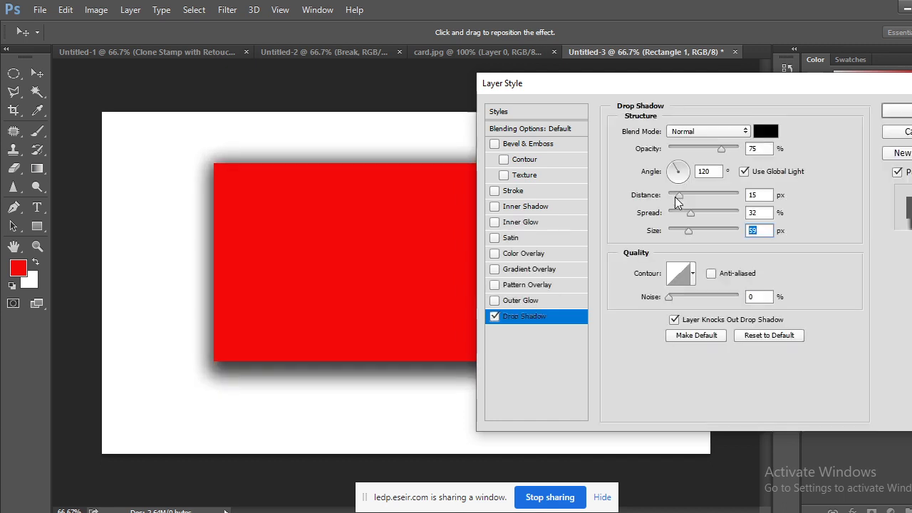
drag(675, 194, 691, 212)
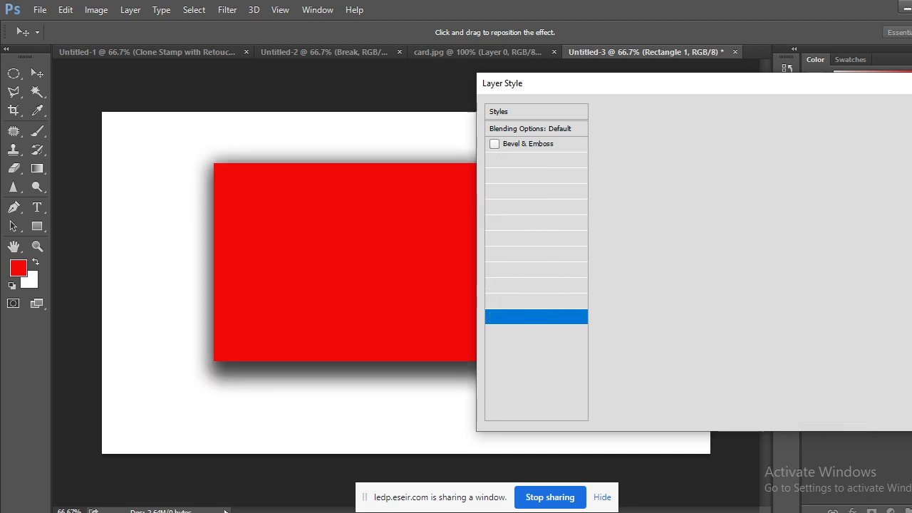
Apply the drop shadow and toggle its visibility repeatedly to compare, leaving it visible.
click(906, 112)
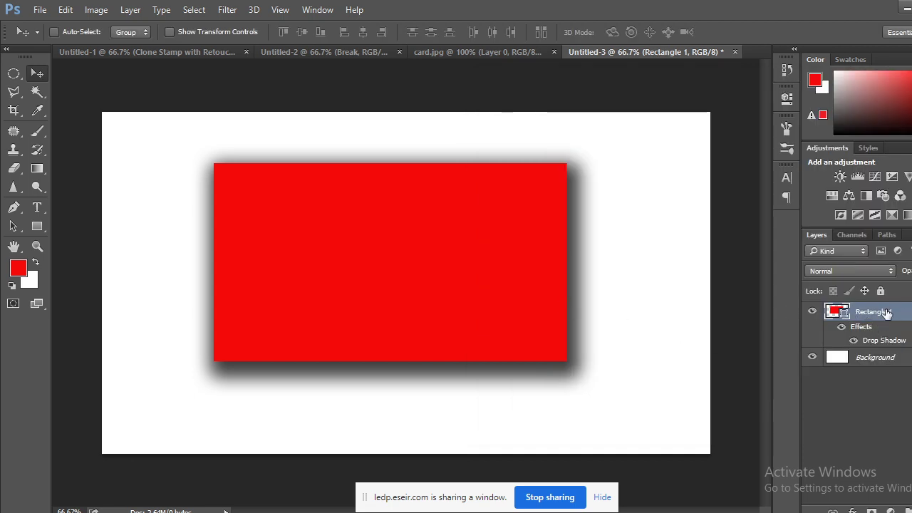
click(853, 345)
click(853, 346)
click(854, 346)
click(853, 344)
click(853, 345)
click(853, 344)
click(853, 344)
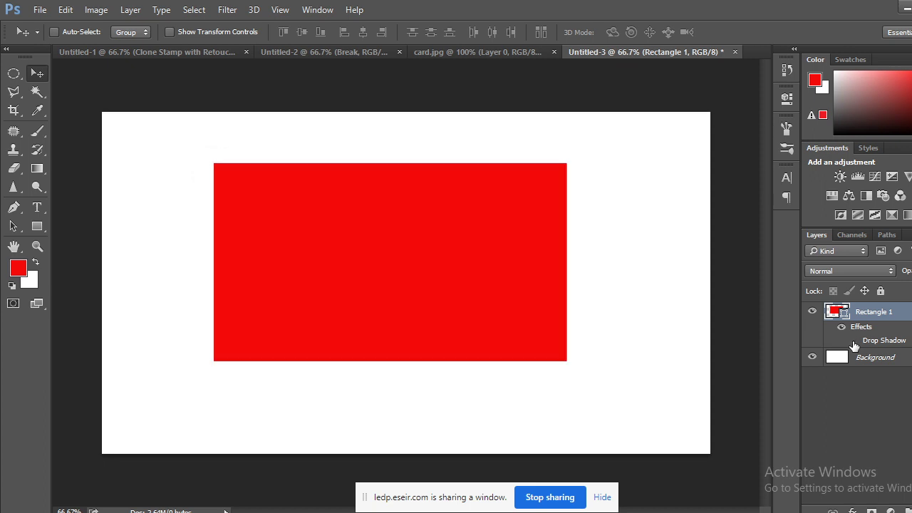
click(853, 344)
click(854, 344)
click(853, 344)
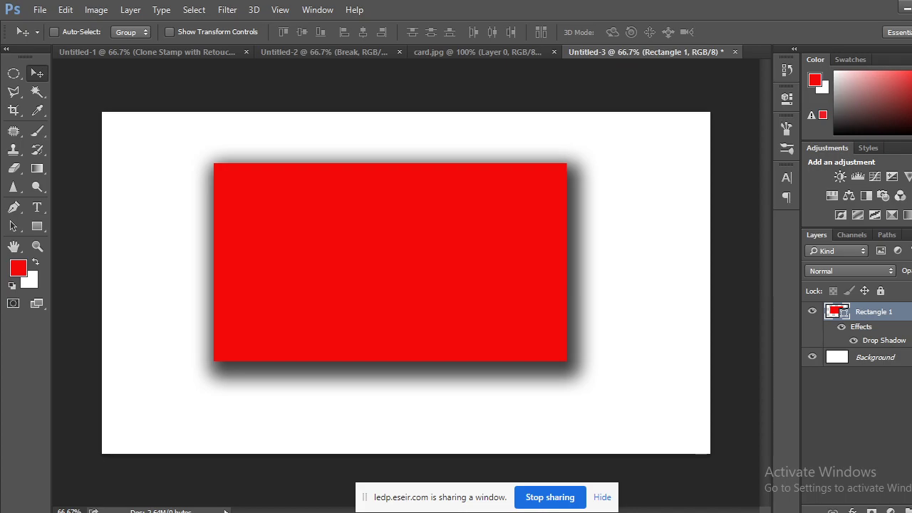
key(alt+Tab)
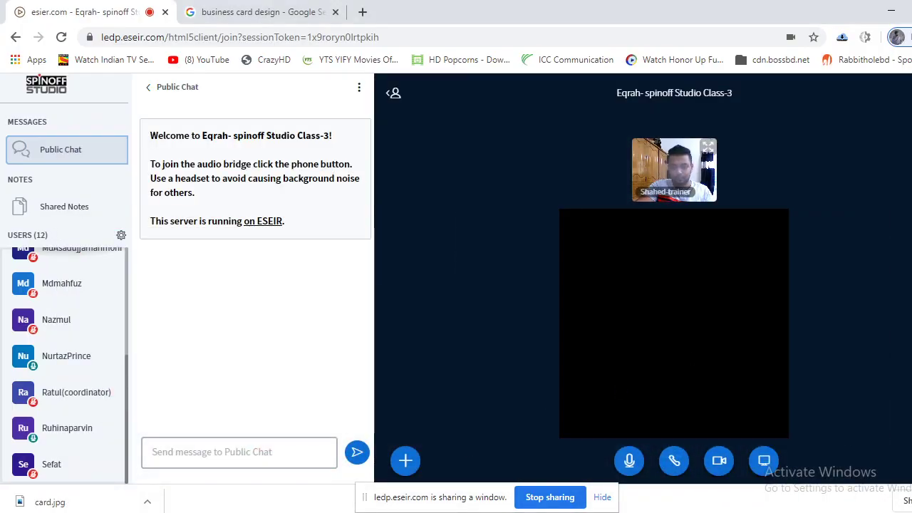
key(alt+Tab)
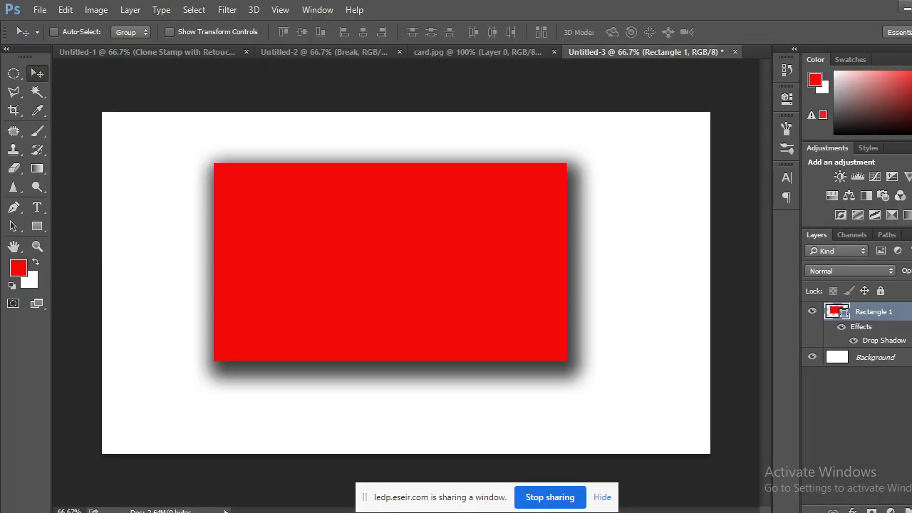
click(71, 476)
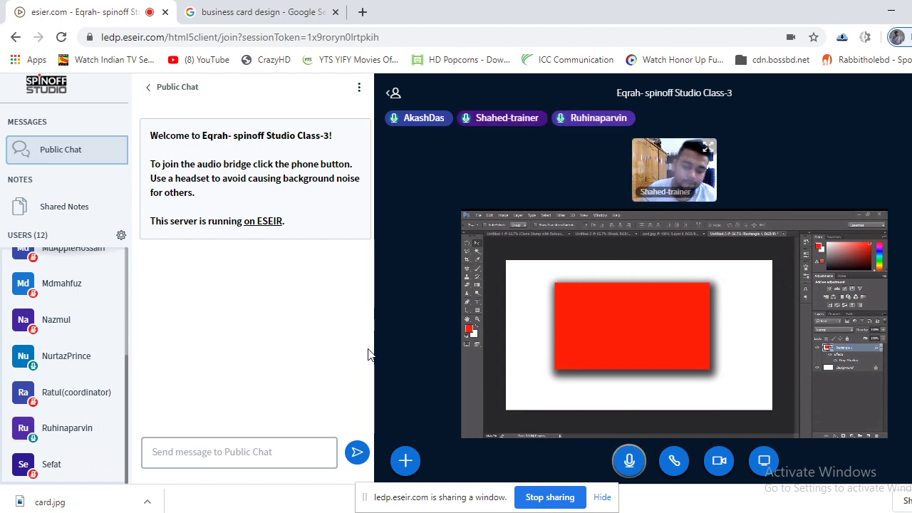
mouse_move(263, 507)
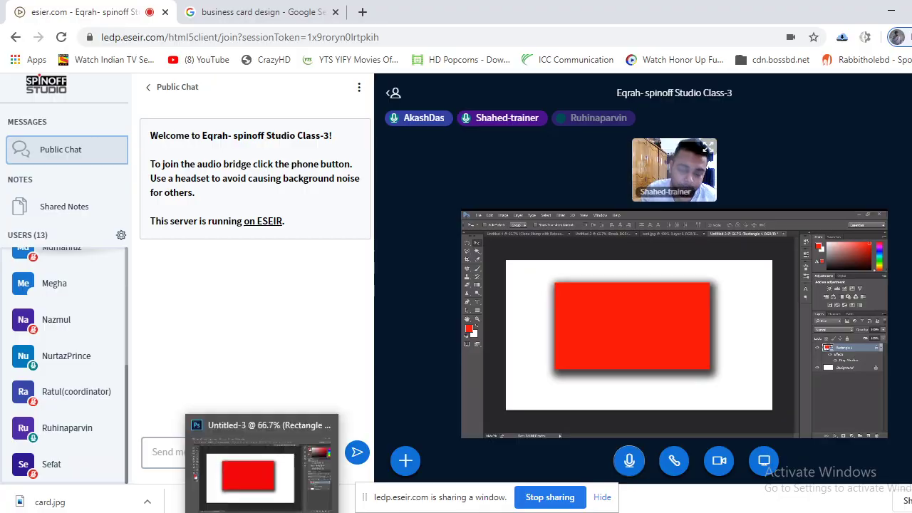
click(263, 466)
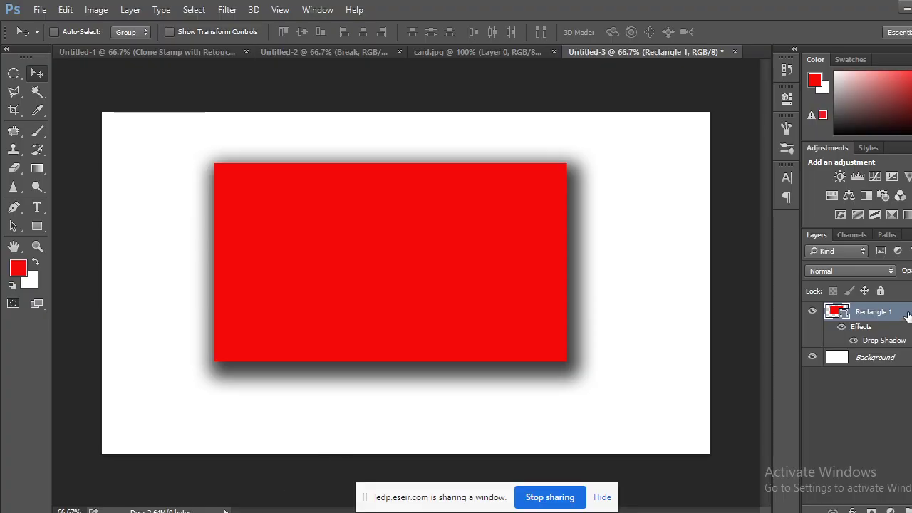
Clear the old rectangle, draw a tall thin red bar, and duplicate it just right.
drag(907, 316, 909, 510)
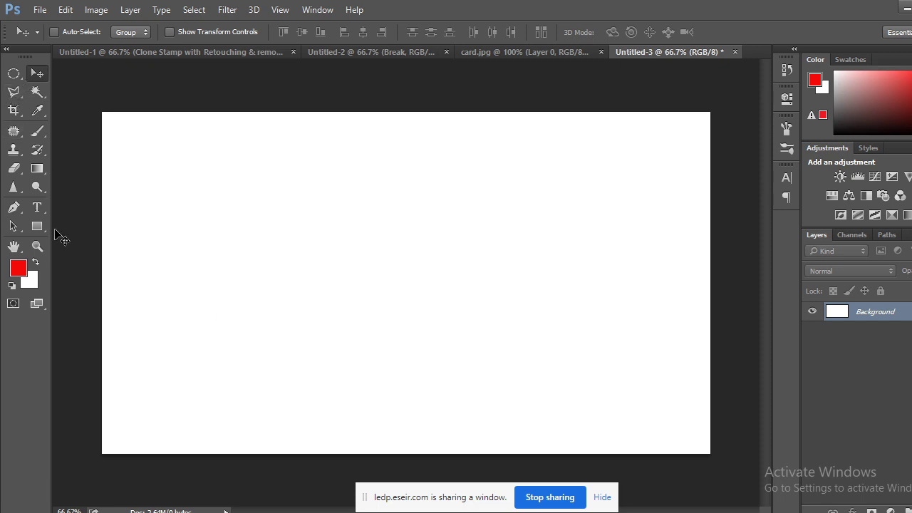
click(38, 228)
drag(182, 238, 187, 332)
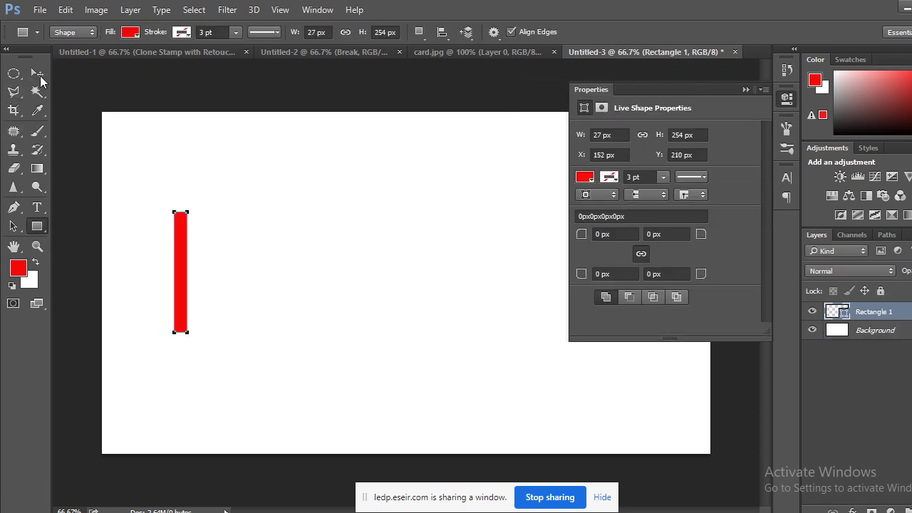
click(37, 73)
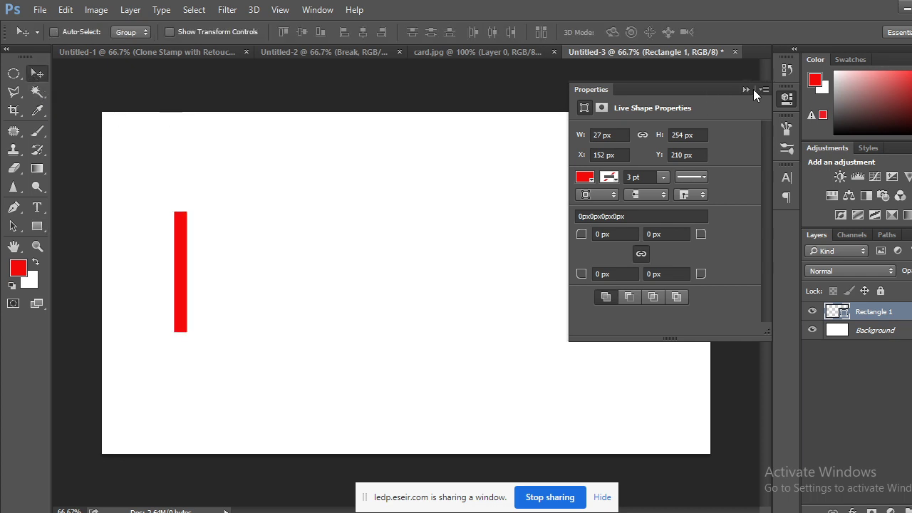
click(745, 90)
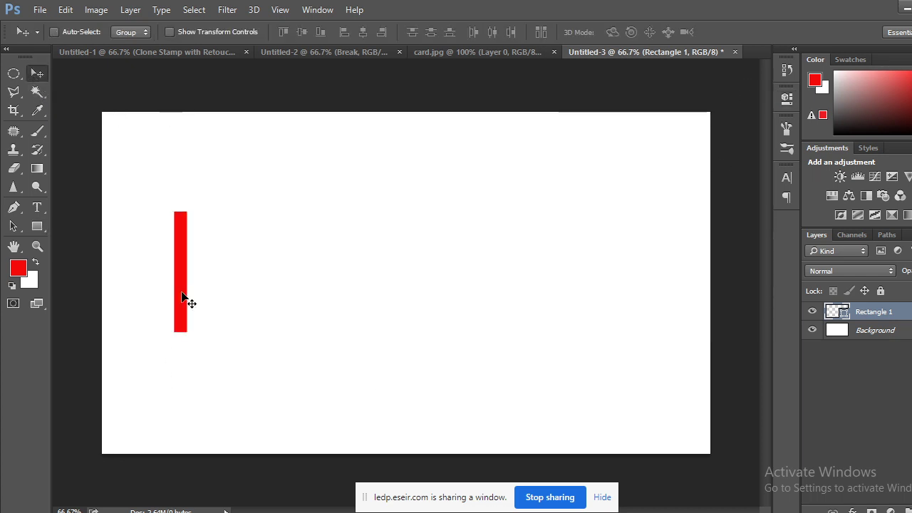
drag(178, 294, 200, 295)
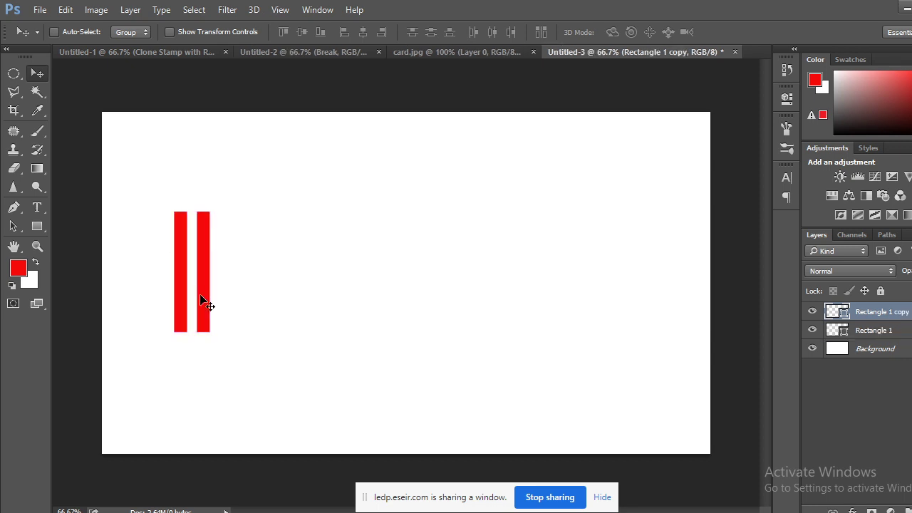
Duplicate the bars rightward twice, growing the row from two to eight bars.
shift+click(890, 332)
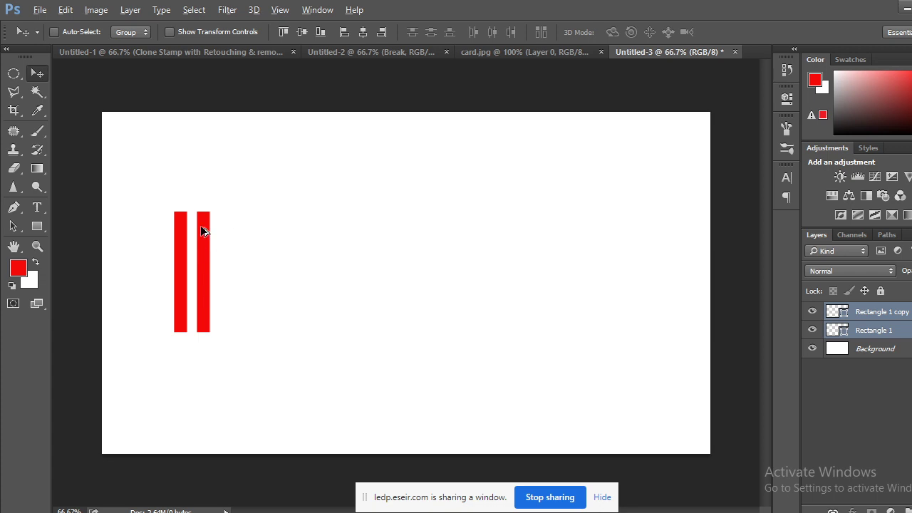
drag(201, 226, 246, 230)
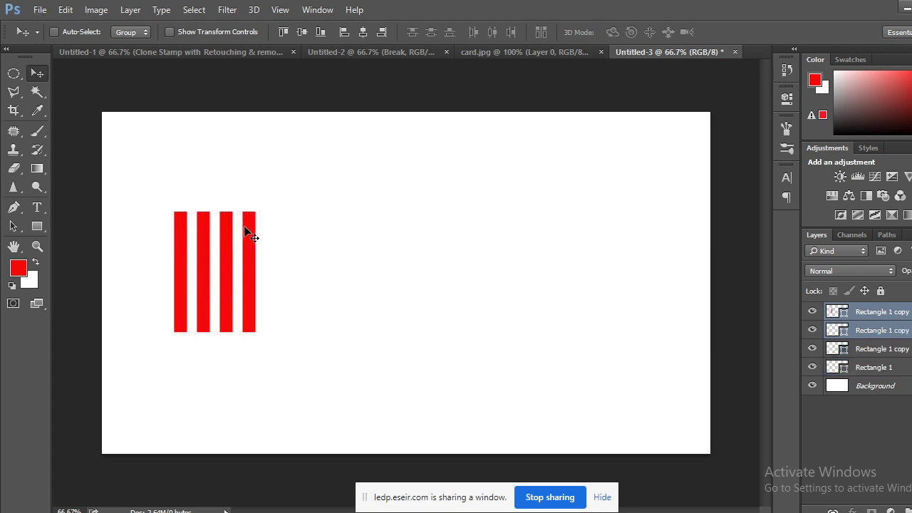
click(881, 350)
click(883, 369)
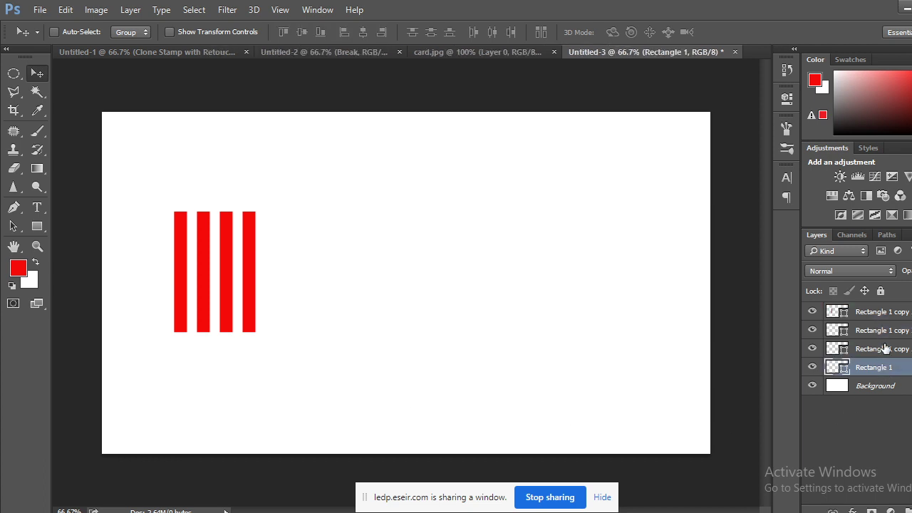
shift+click(884, 313)
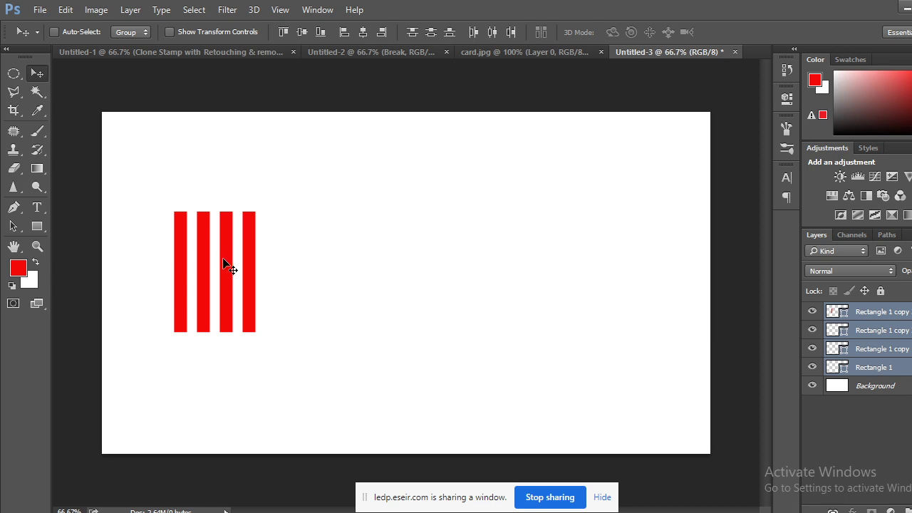
drag(257, 242, 350, 243)
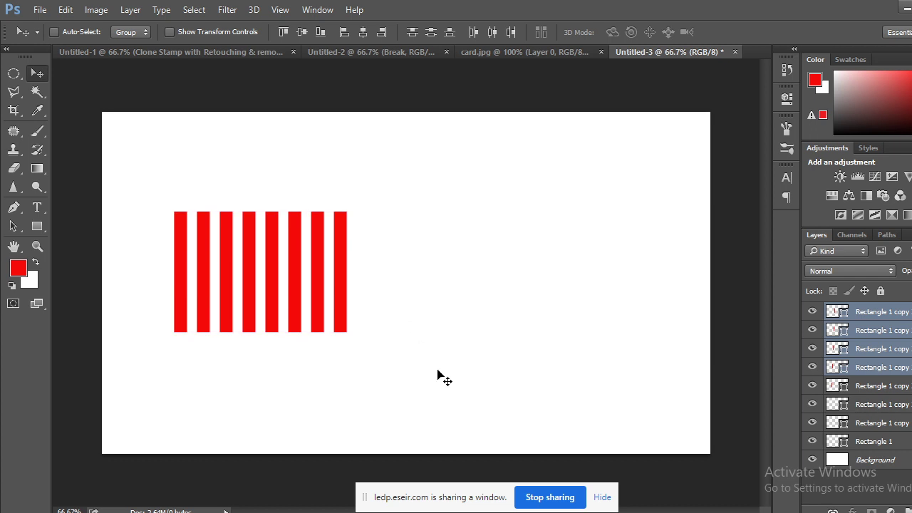
Select all eight bar layers and copy them right, making sixteen bars.
shift+click(896, 446)
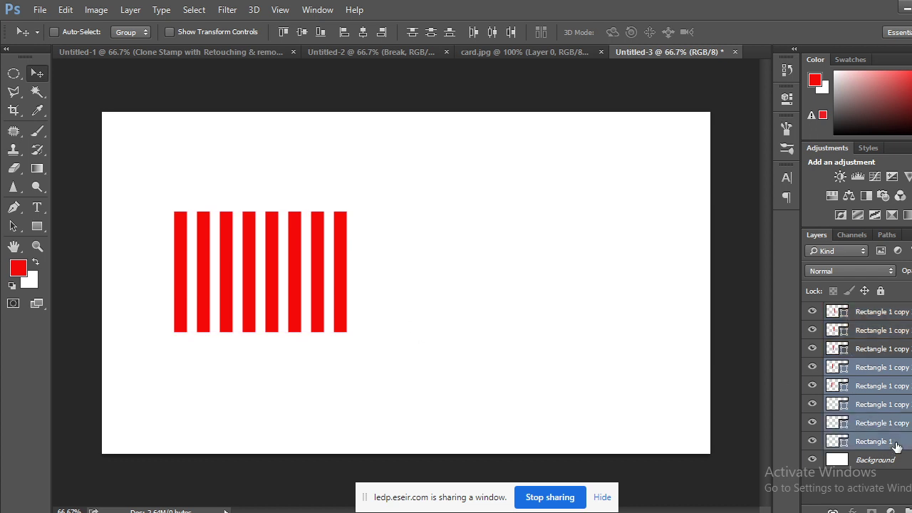
shift+click(906, 314)
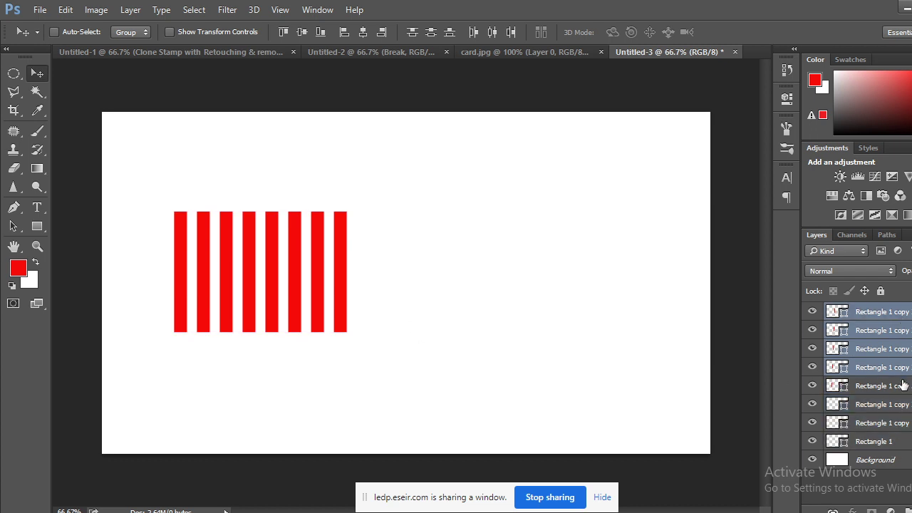
ctrl+click(907, 443)
ctrl+click(905, 423)
ctrl+click(902, 404)
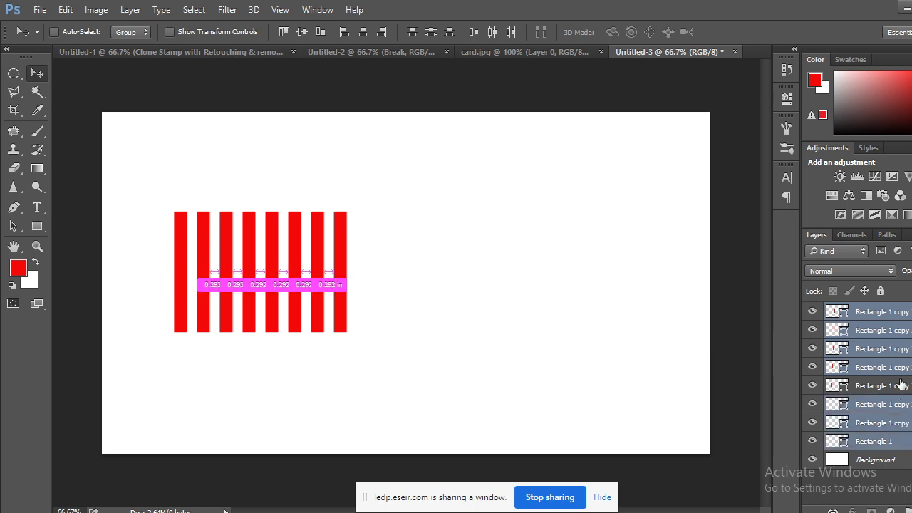
ctrl+click(900, 384)
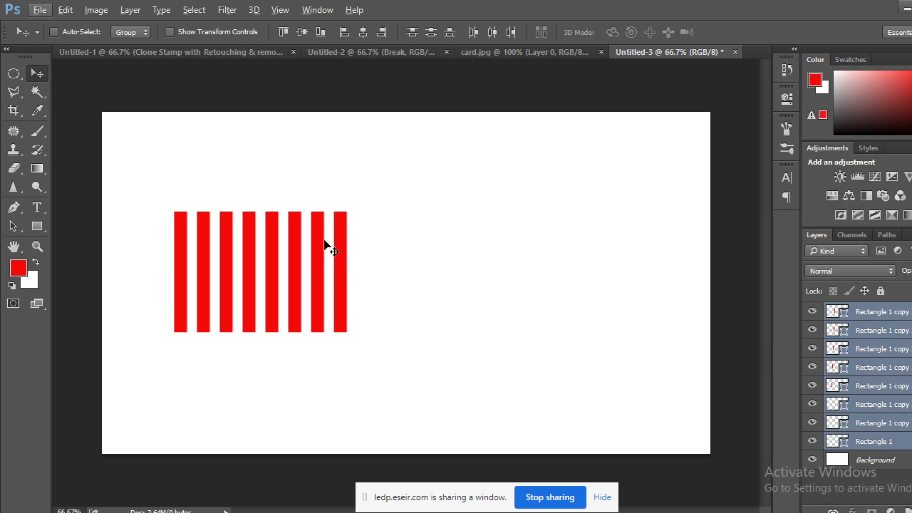
key(ctrl)
drag(364, 248, 529, 247)
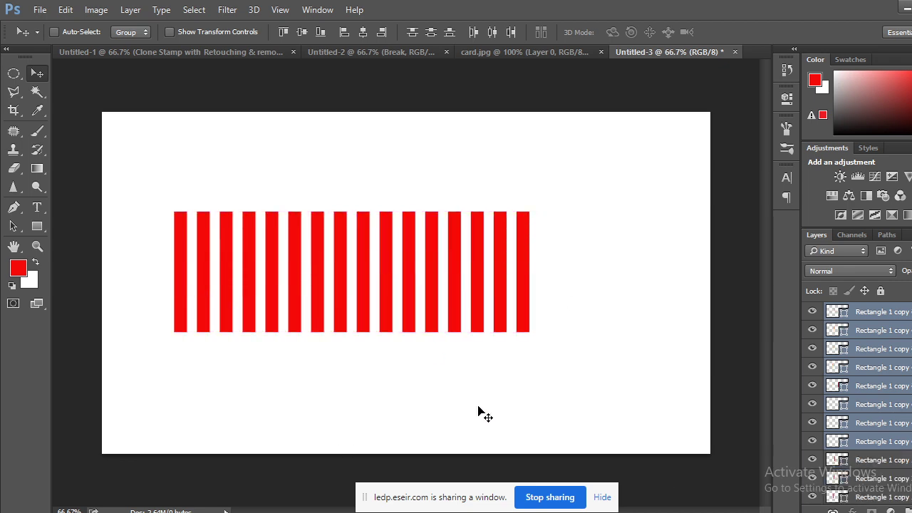
Select all sixteen rectangle bar layers in the Layers panel.
scroll(855, 402, down, 3)
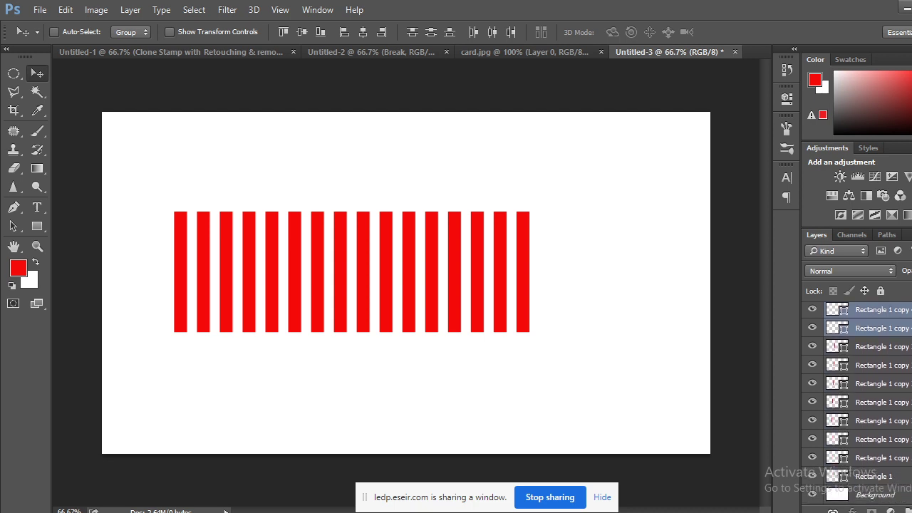
shift+click(896, 478)
scroll(855, 402, up, 3)
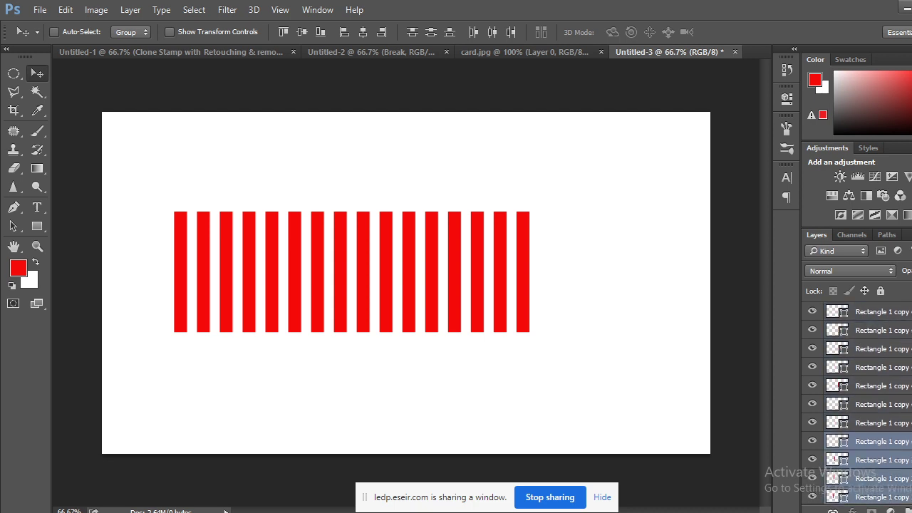
ctrl+click(904, 423)
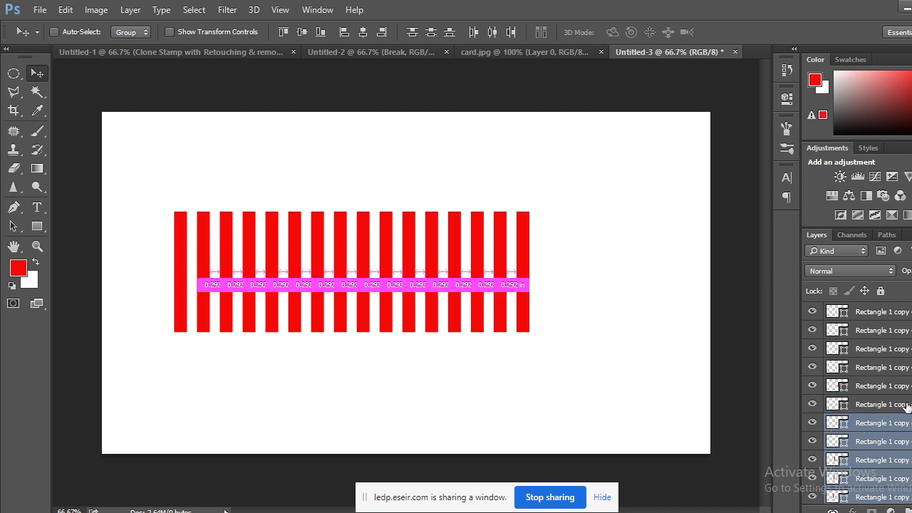
ctrl+click(903, 404)
ctrl+click(903, 385)
shift+click(902, 351)
shift+click(899, 332)
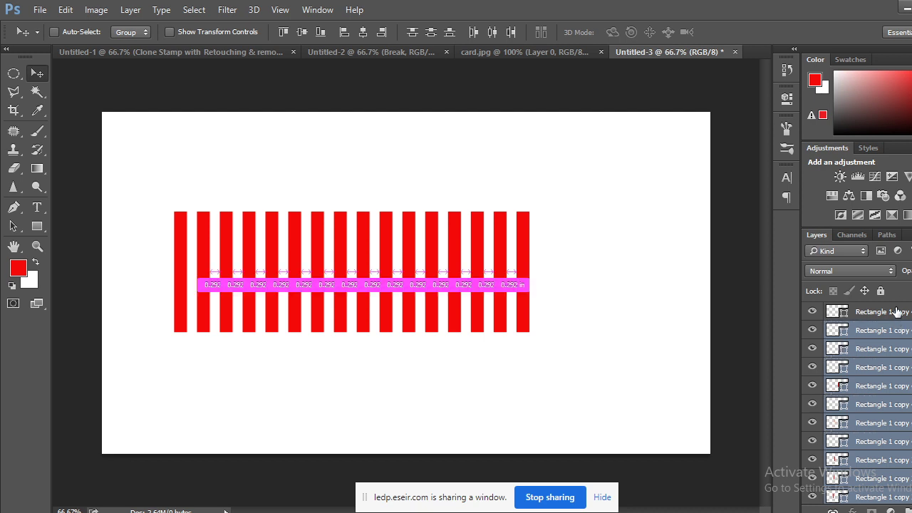
shift+click(899, 314)
Merge the bars into one shape, copy the row upward as a second row, then delete both rows.
right_click(898, 316)
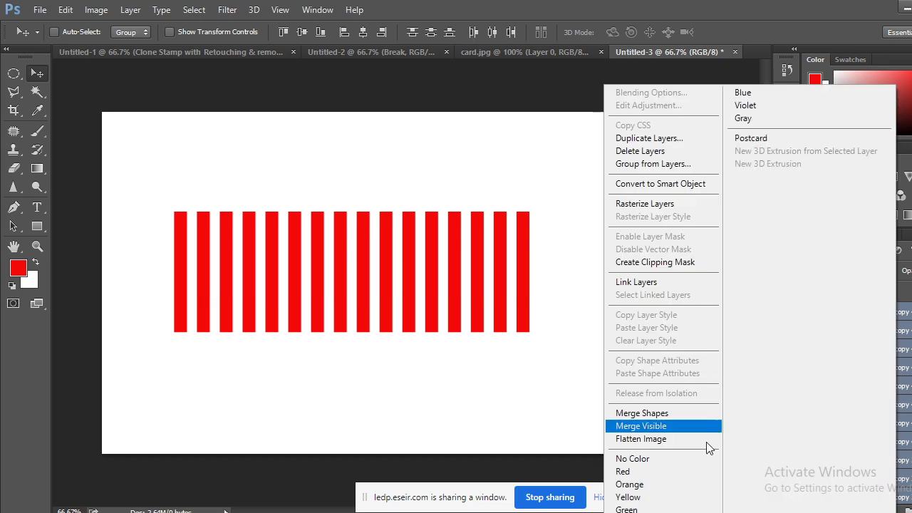
click(660, 415)
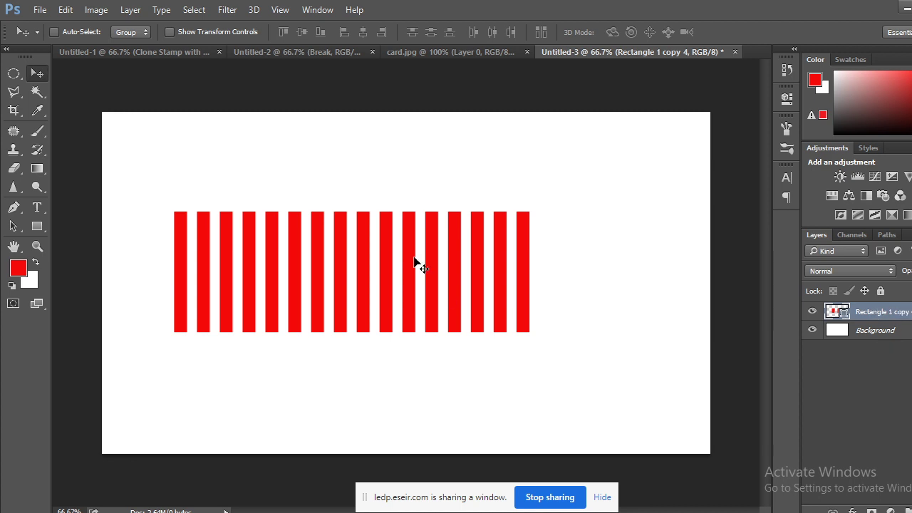
drag(352, 246, 406, 359)
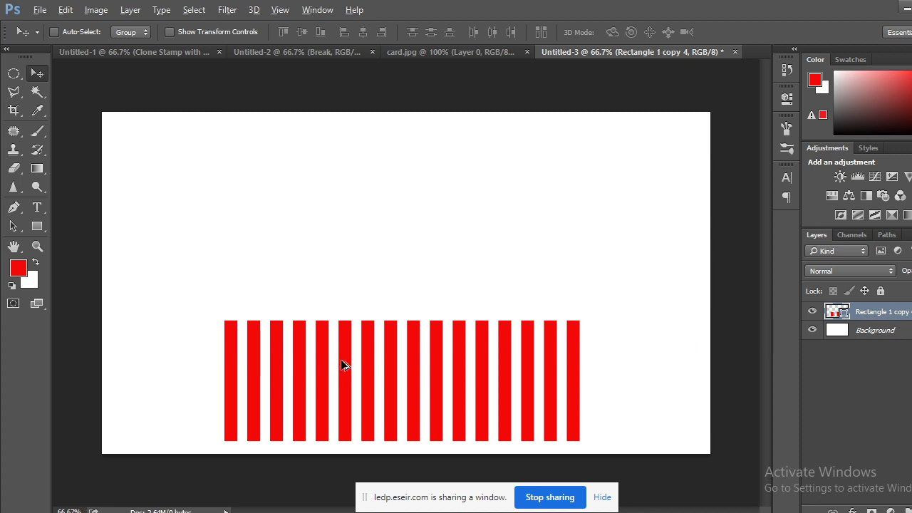
drag(340, 359, 338, 236)
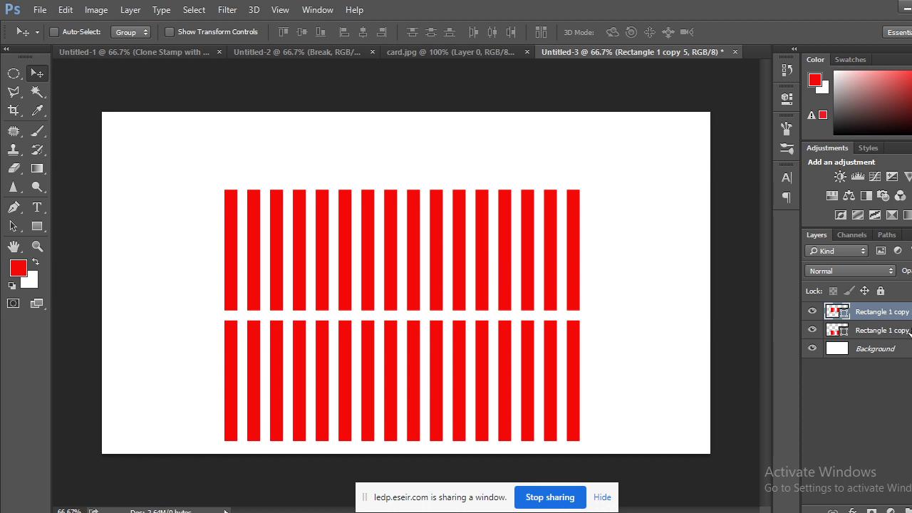
drag(873, 312, 907, 510)
drag(892, 319, 908, 510)
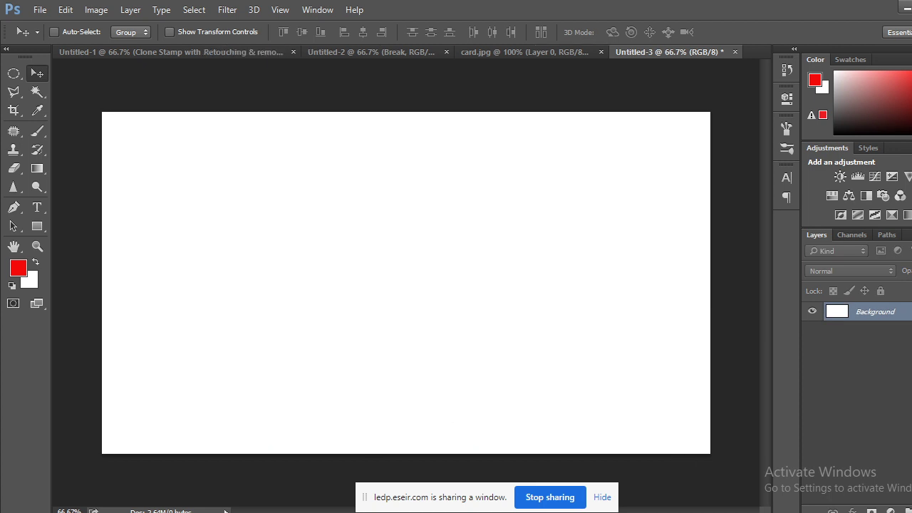
click(92, 463)
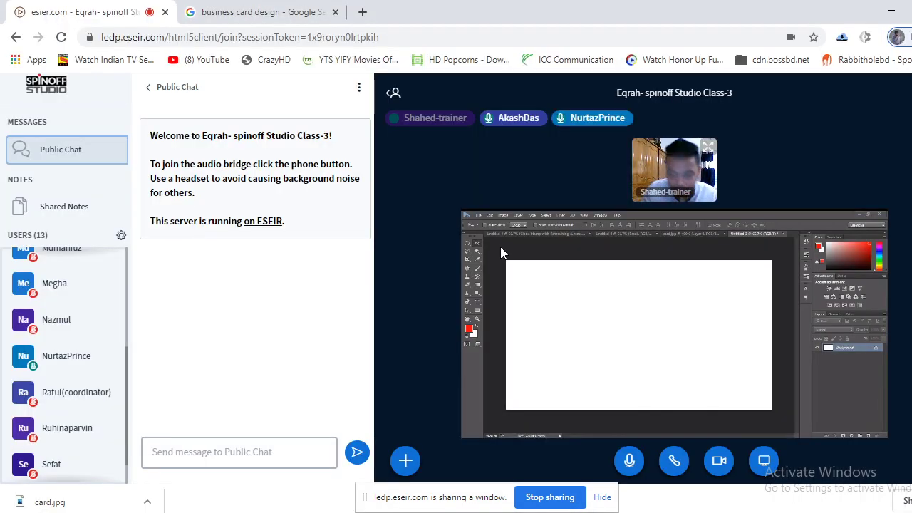
scroll(84, 391, up, 1)
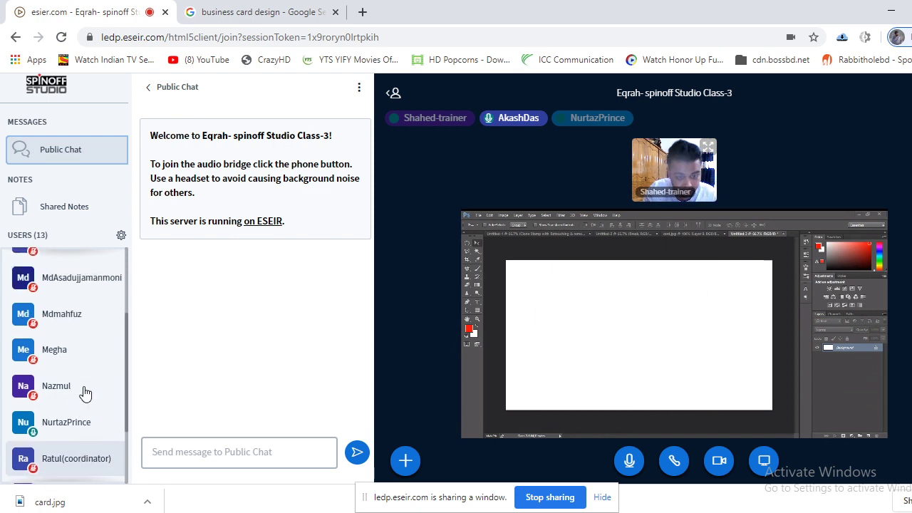
scroll(84, 392, up, 3)
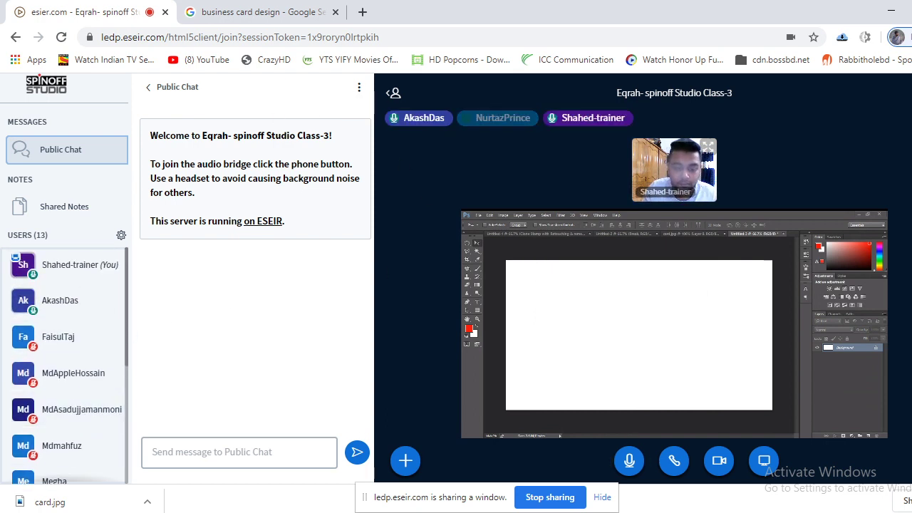
key(alt+Tab)
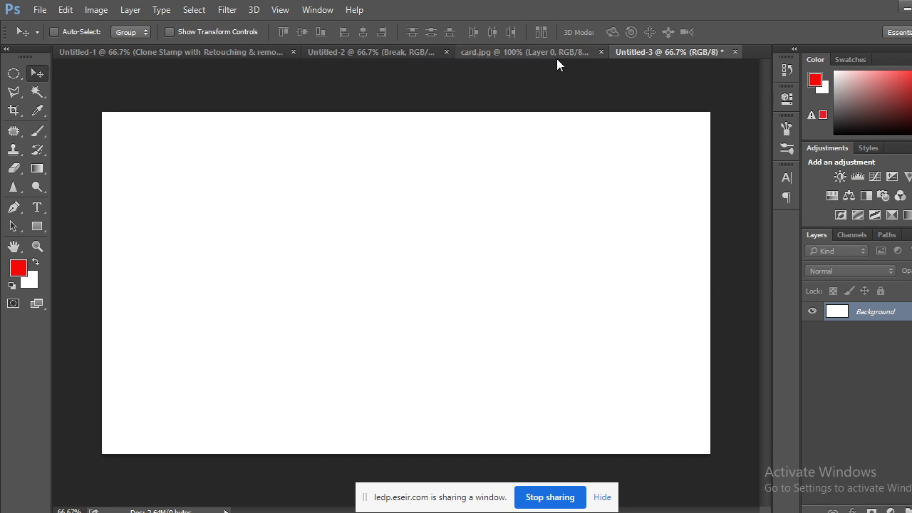
Flip through card.jpg, Untitled-1 and the red Break document, then return to the class meeting.
click(552, 52)
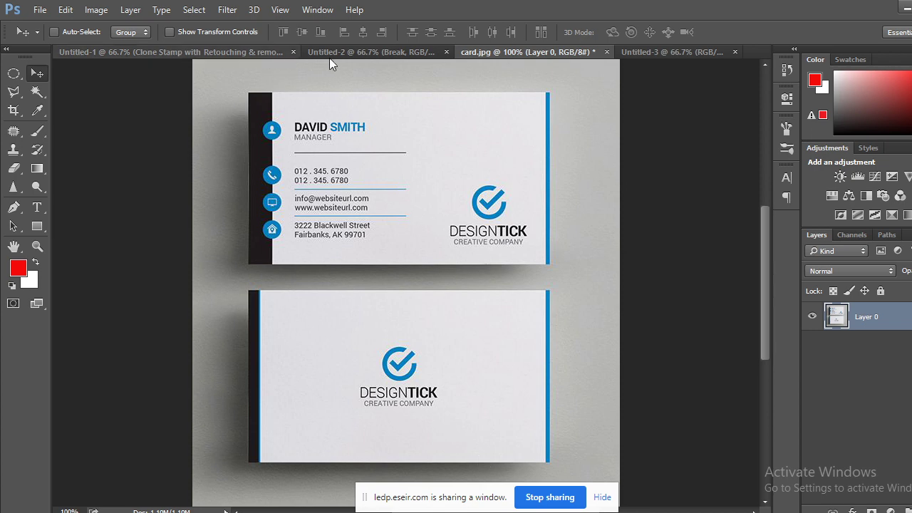
click(231, 51)
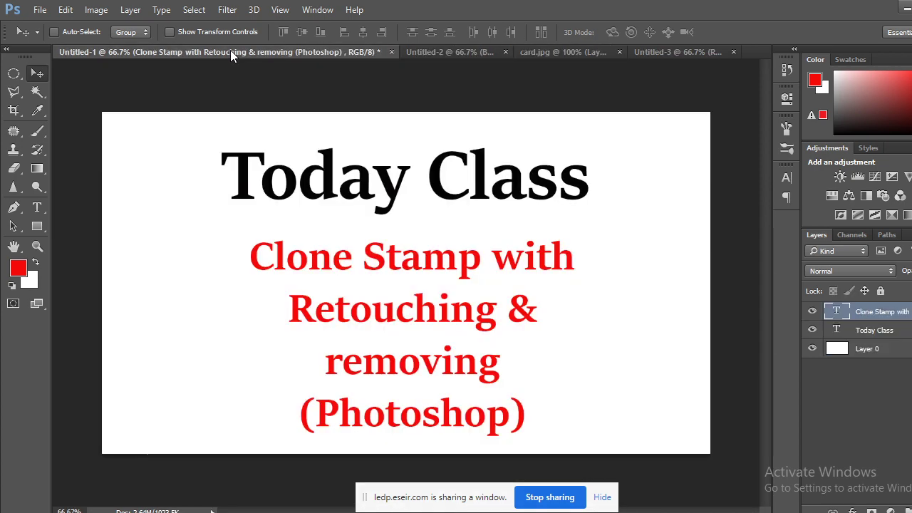
click(436, 52)
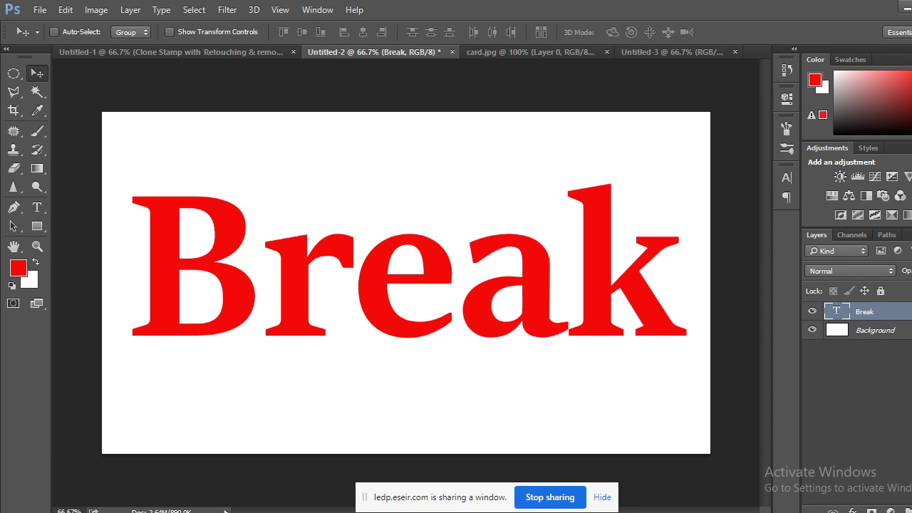
mouse_move(175, 506)
click(102, 470)
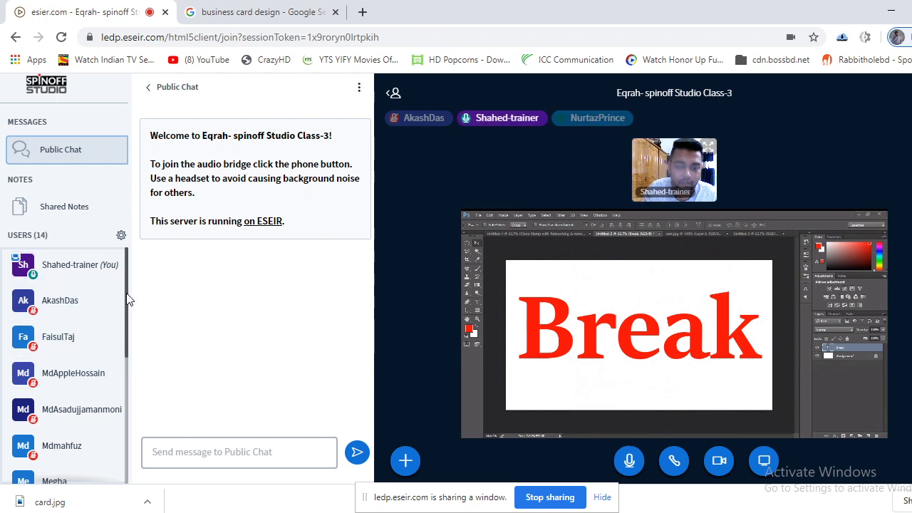
Turn off your webcam and mute your own microphone in the ESEIR class.
drag(127, 299, 153, 458)
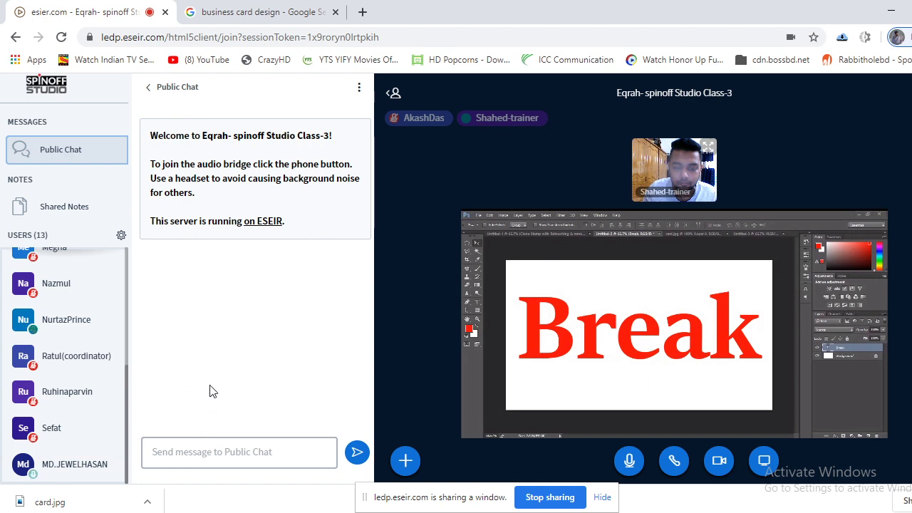
click(711, 471)
click(629, 460)
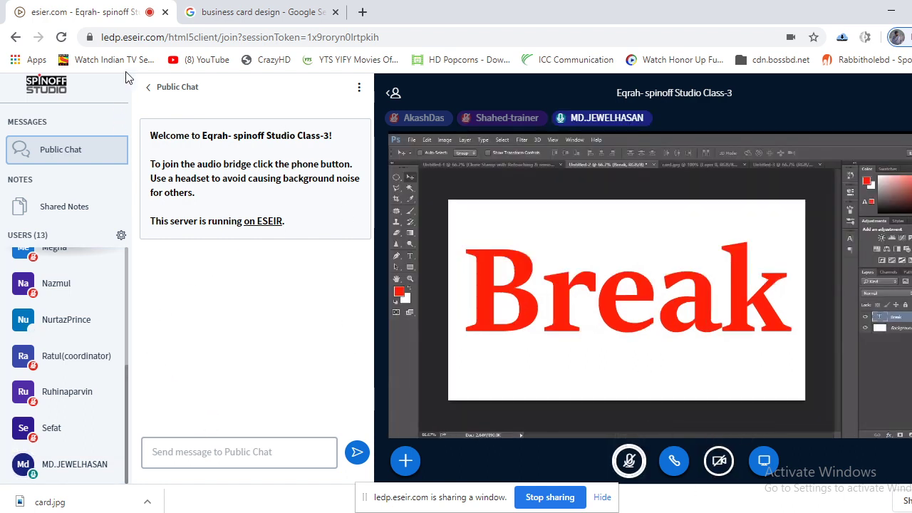
Mute all participants from the Users options menu.
scroll(63, 427, up, 5)
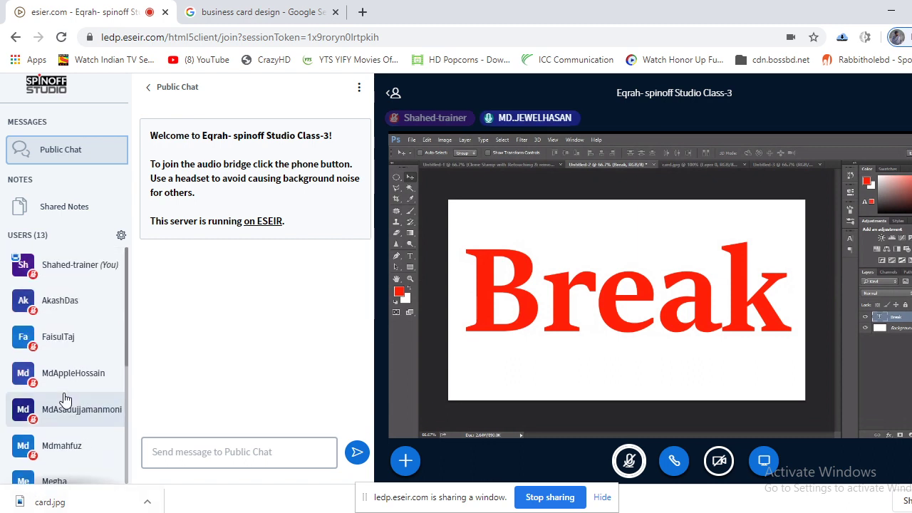
scroll(64, 399, down, 5)
scroll(78, 392, up, 5)
click(121, 235)
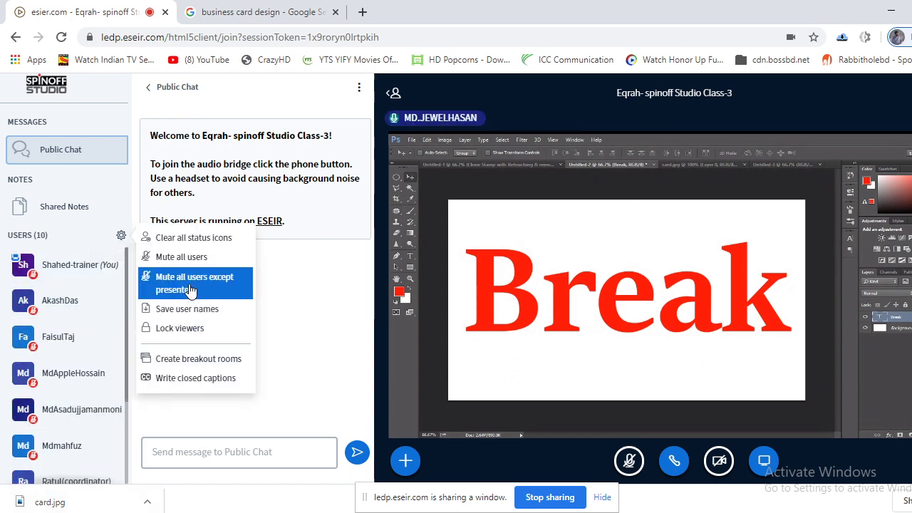
click(187, 258)
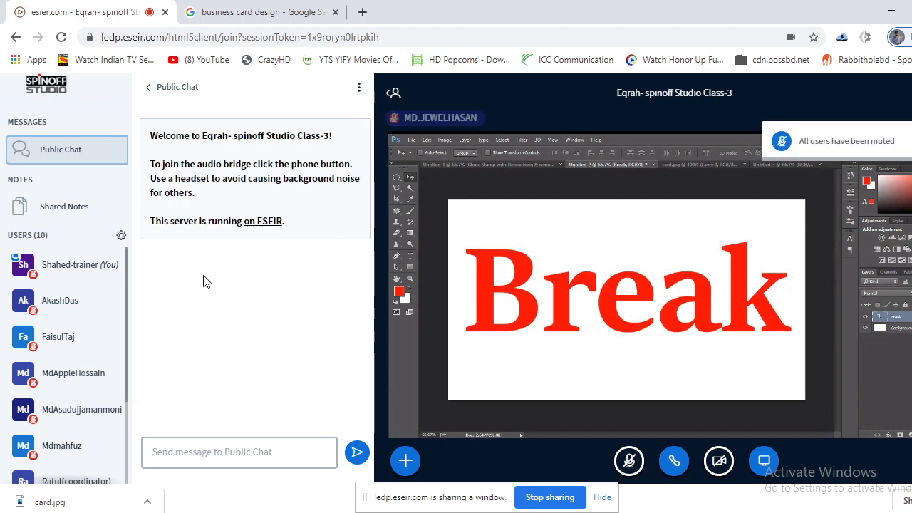
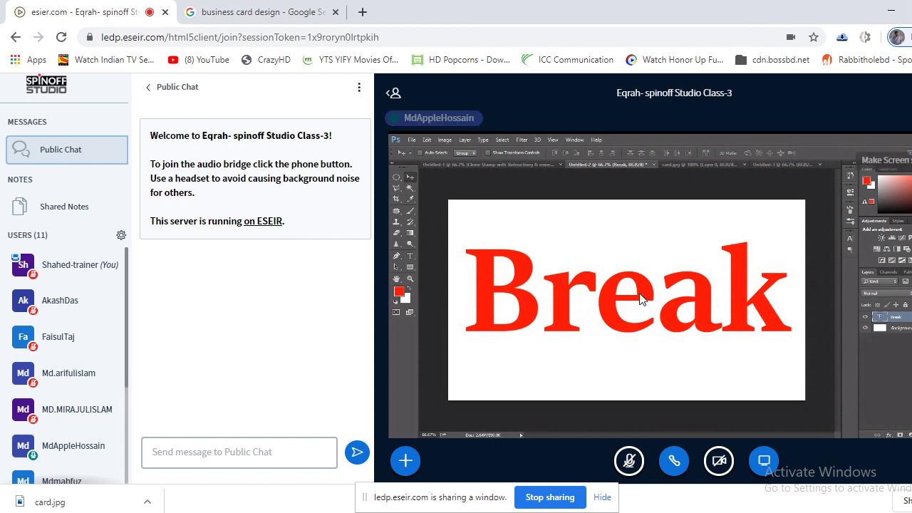
Share the trainer's webcam feed with the ESEIR class from the Webcam settings.
click(722, 466)
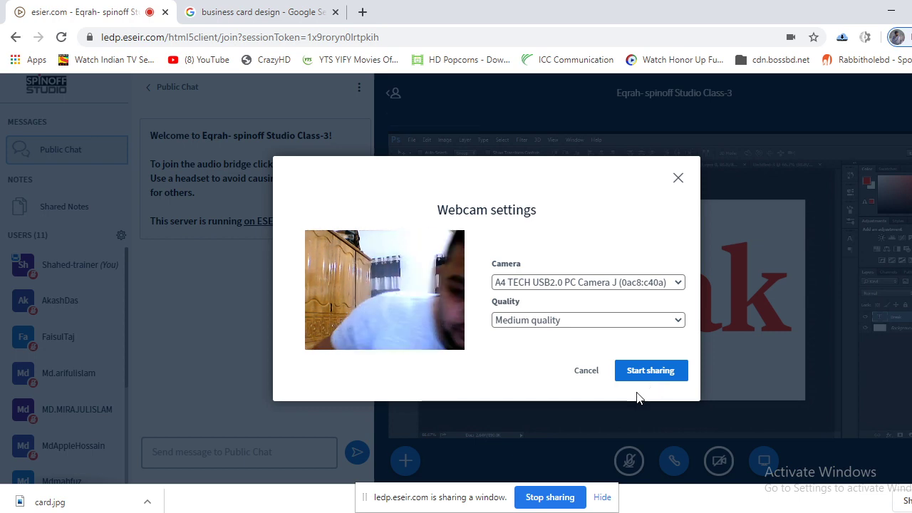
click(652, 375)
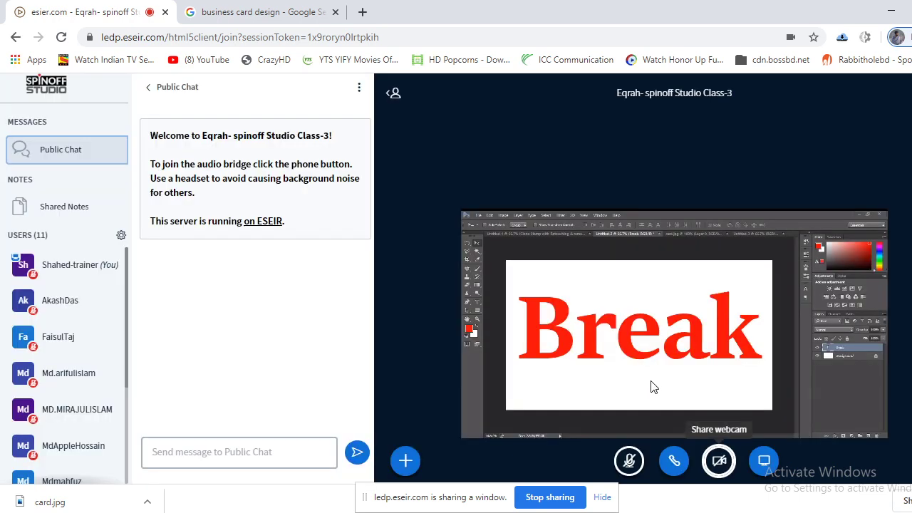
Unmute the microphone in the ESEIR class.
click(629, 460)
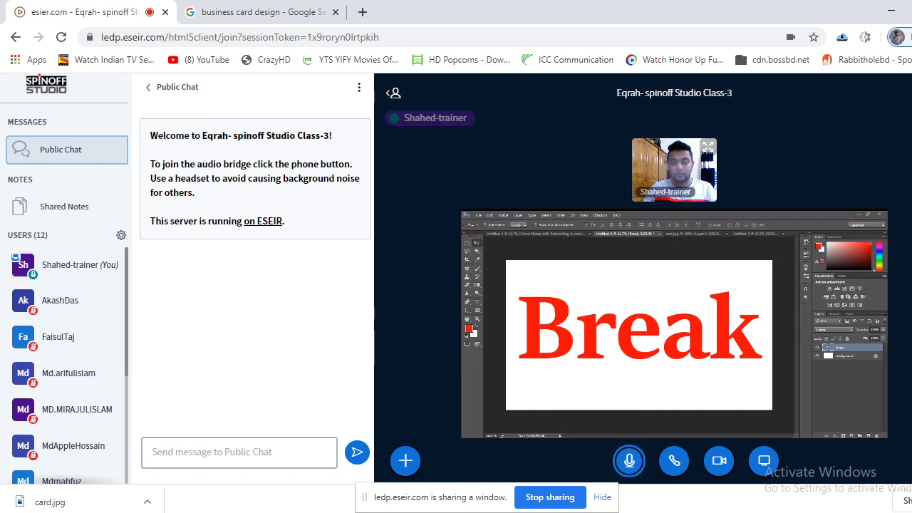
Show the card.jpg DesignTick reference in Photoshop, then go back to the class browser.
key(alt+Tab)
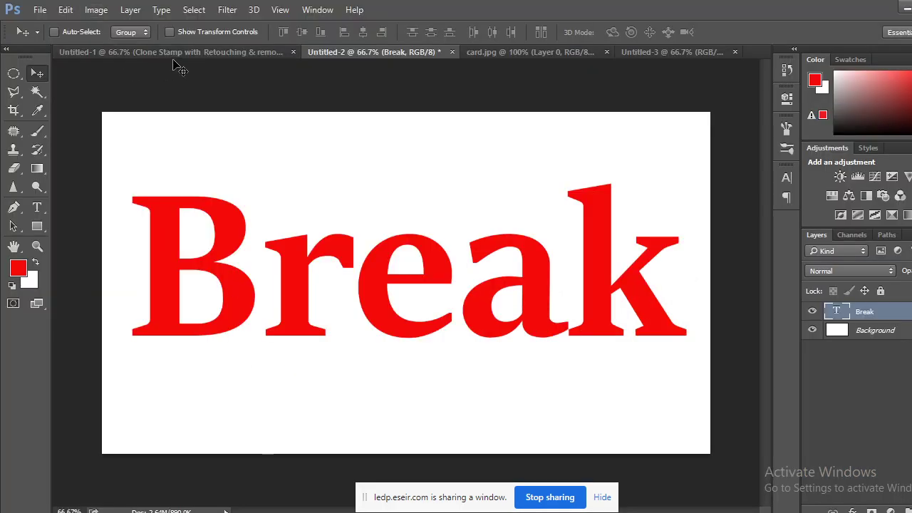
click(565, 52)
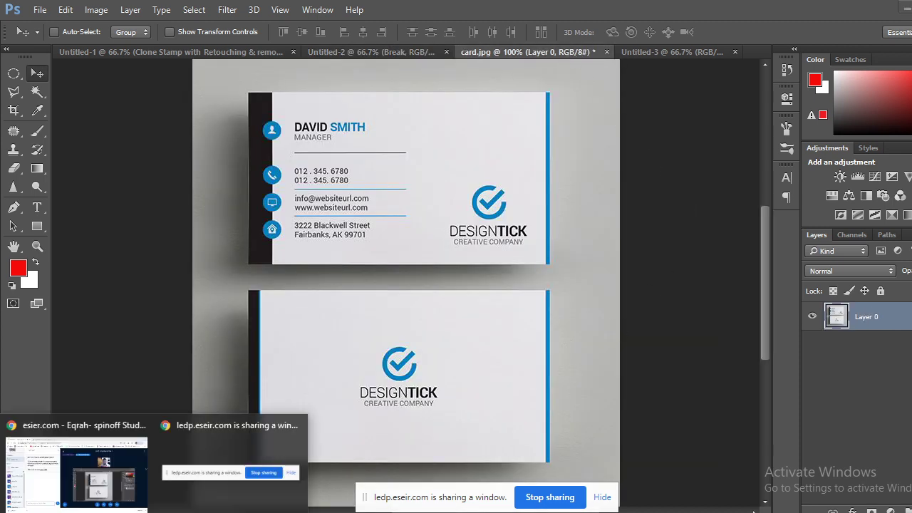
click(96, 493)
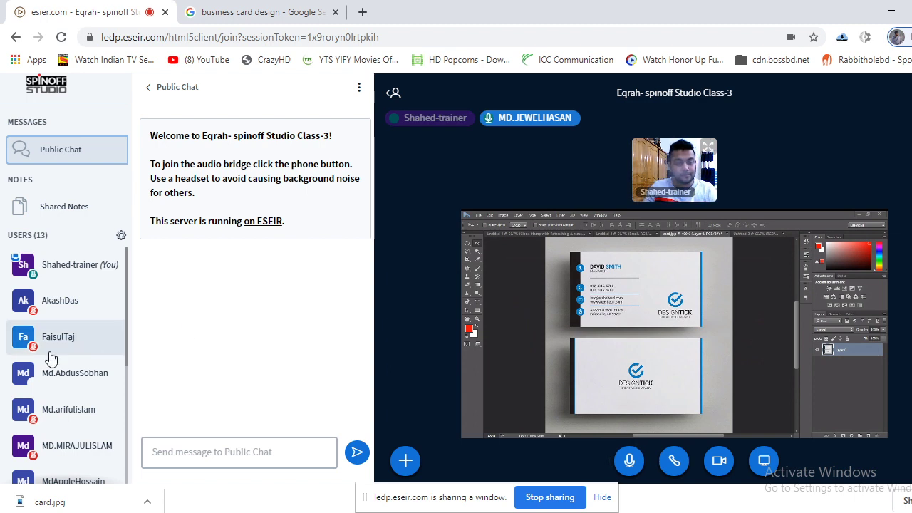
scroll(84, 385, down, 5)
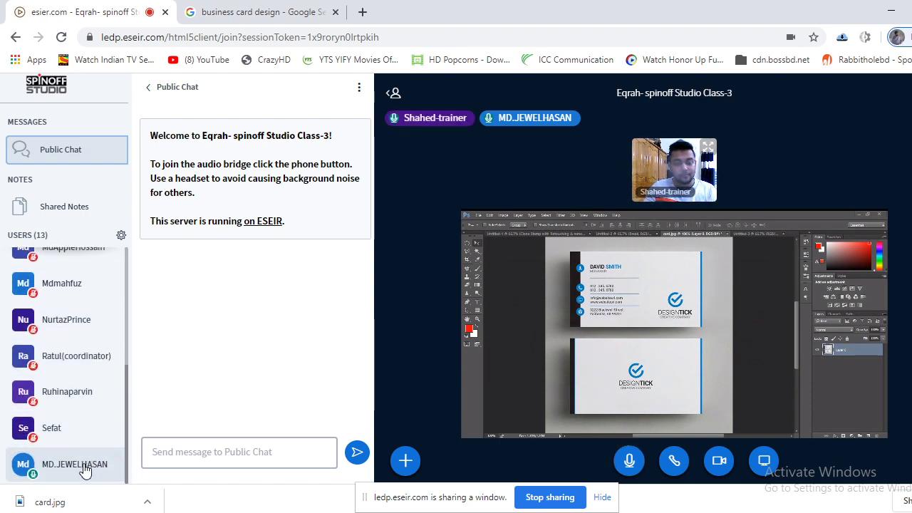
scroll(82, 460, up, 5)
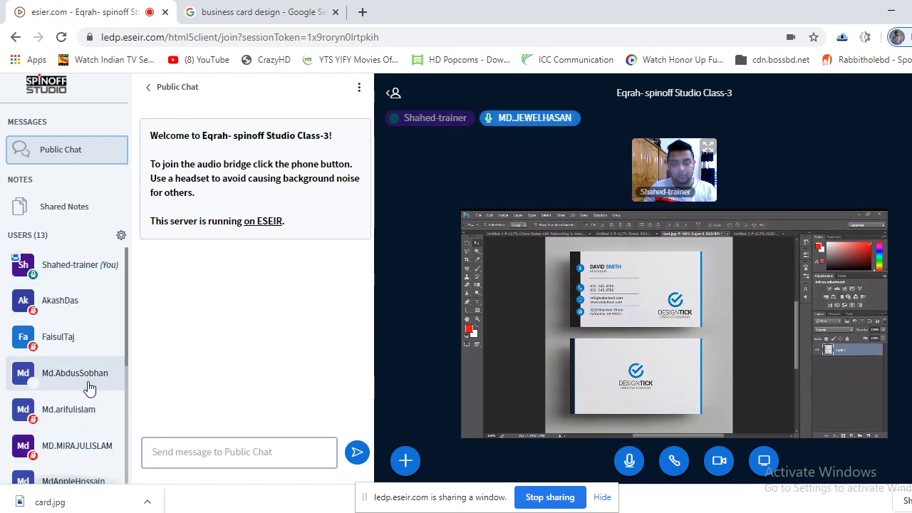
scroll(89, 388, down, 1)
scroll(88, 389, down, 3)
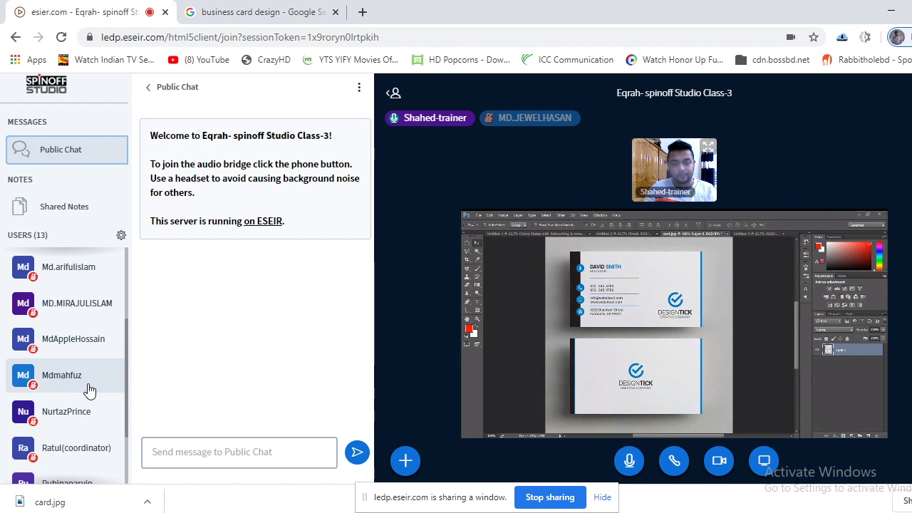
scroll(77, 374, up, 5)
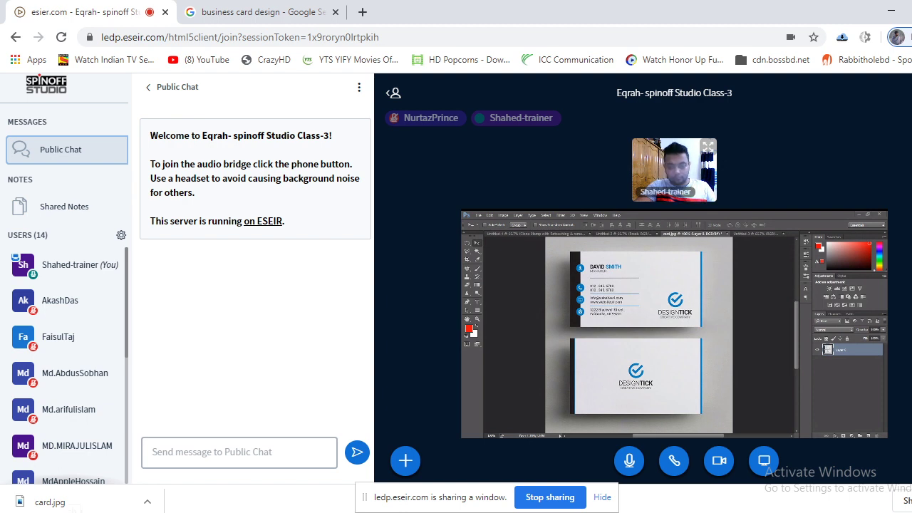
Launch Snipping Tool through Windows search 'sn' and minimise it.
key(super)
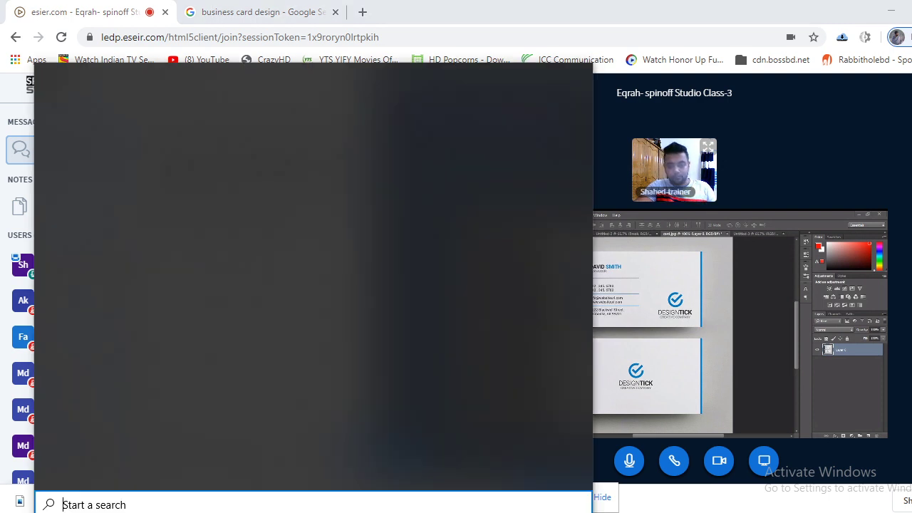
text(sn)
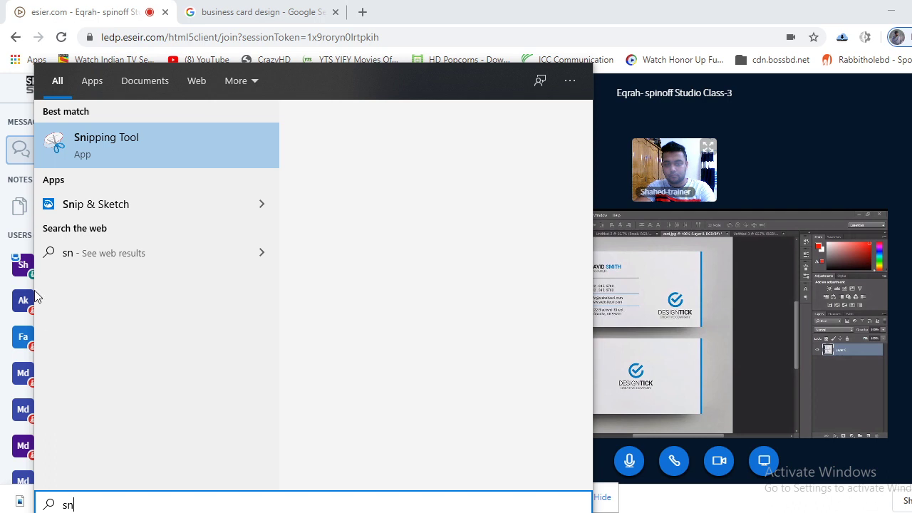
key(Return)
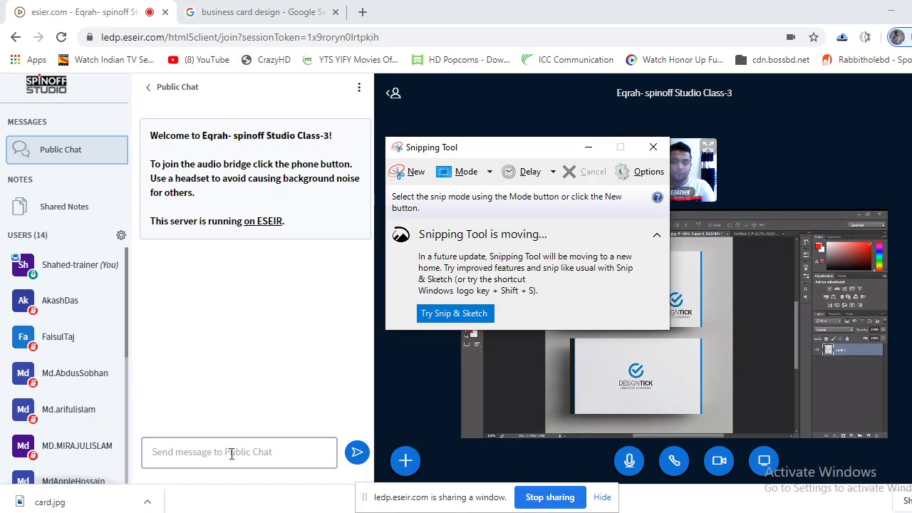
click(587, 147)
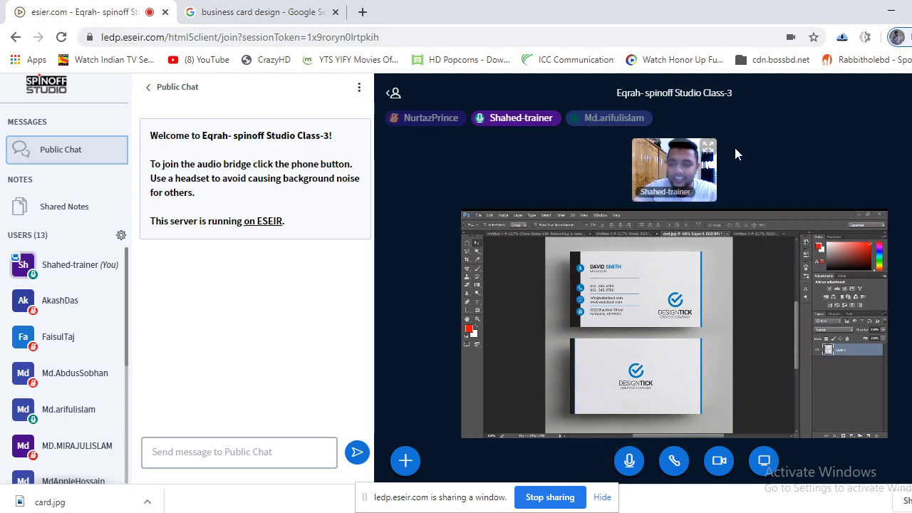
click(258, 12)
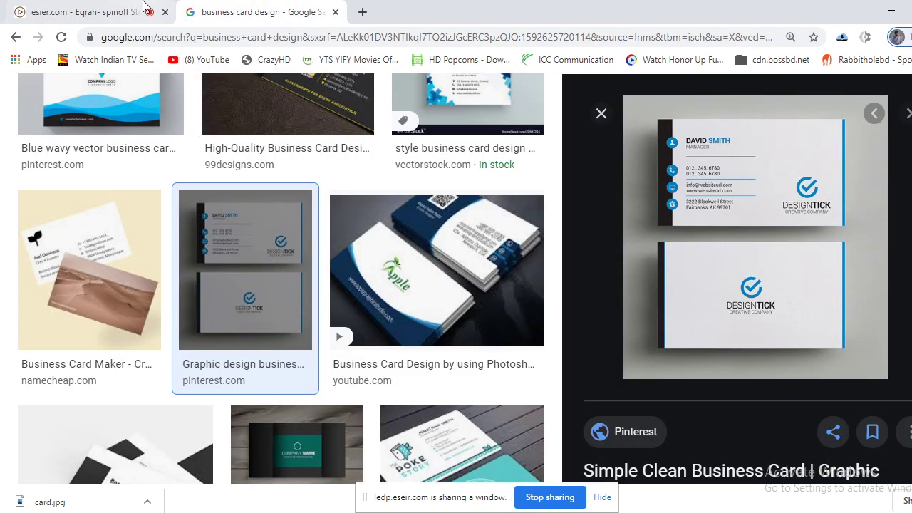
click(121, 11)
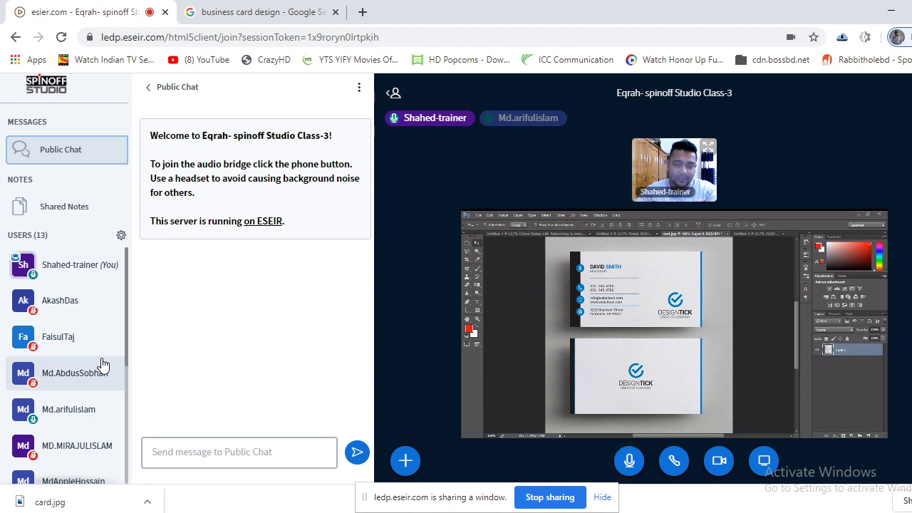
scroll(112, 397, down, 3)
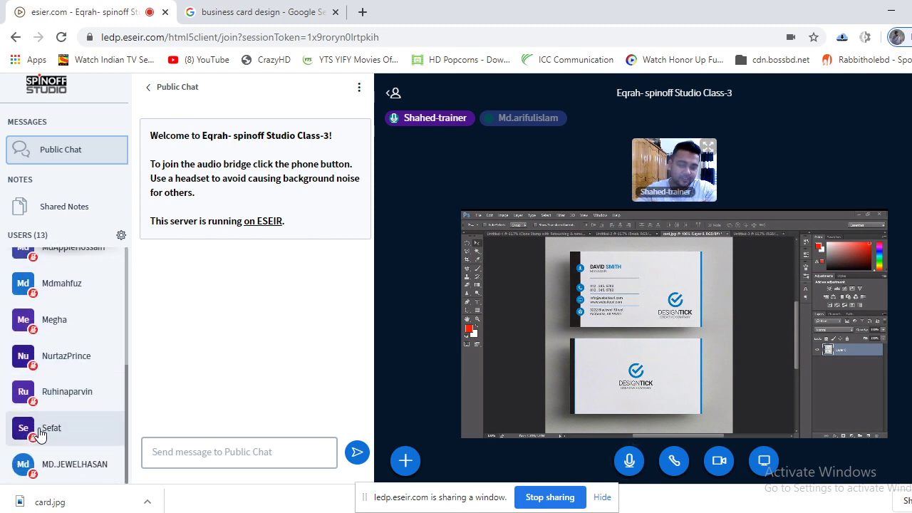
scroll(82, 402, up, 3)
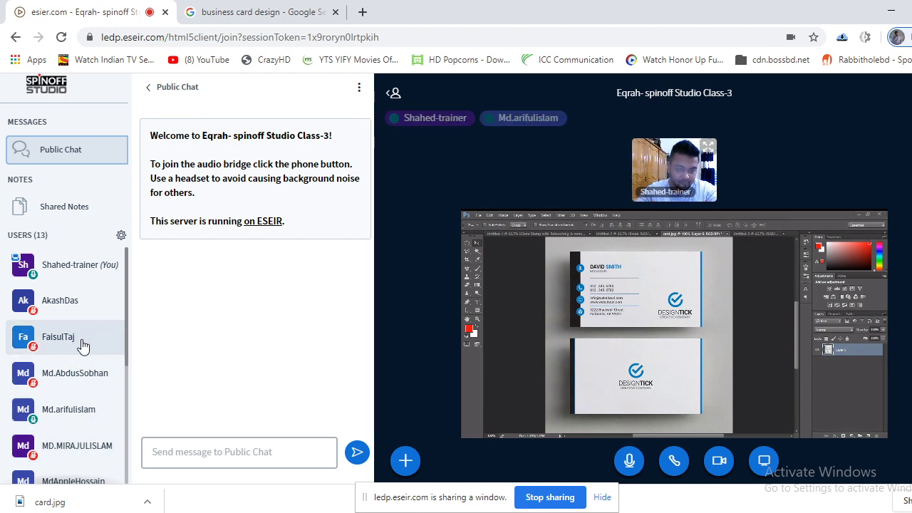
scroll(84, 341, down, 5)
scroll(71, 415, up, 5)
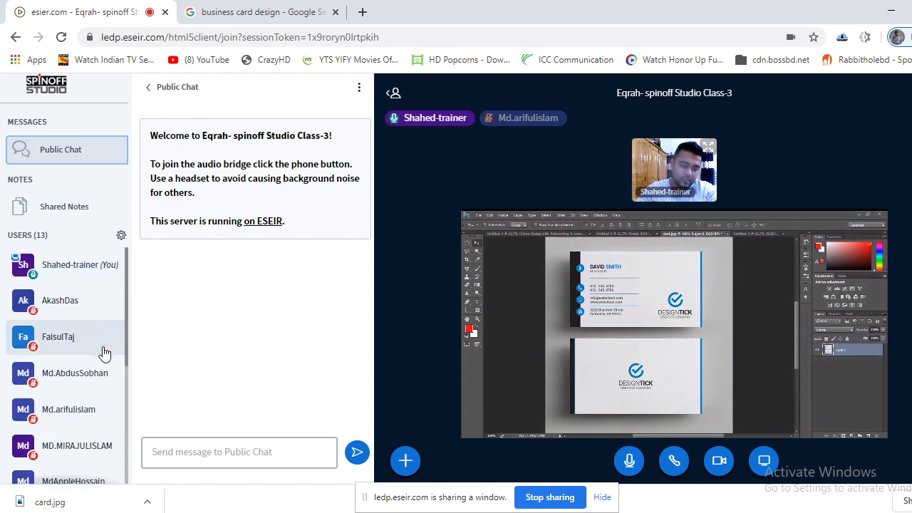
scroll(106, 355, down, 1)
scroll(102, 356, down, 4)
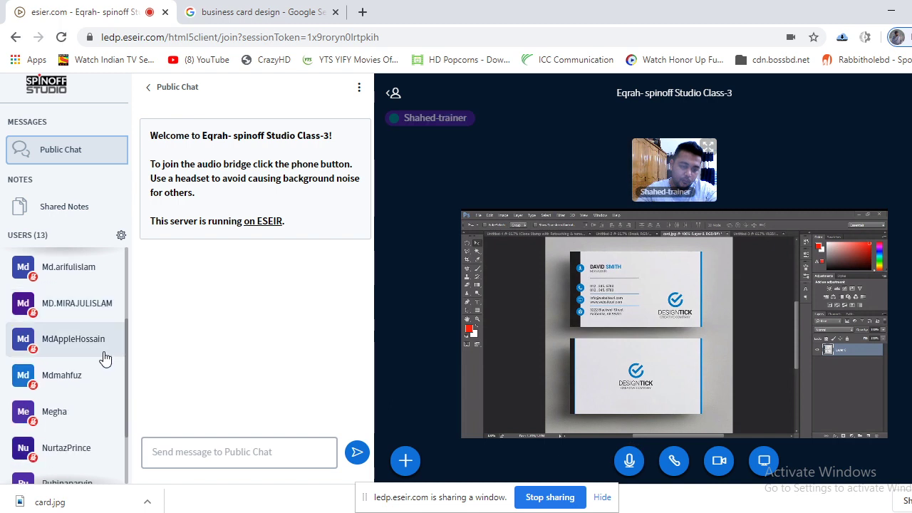
scroll(92, 363, down, 1)
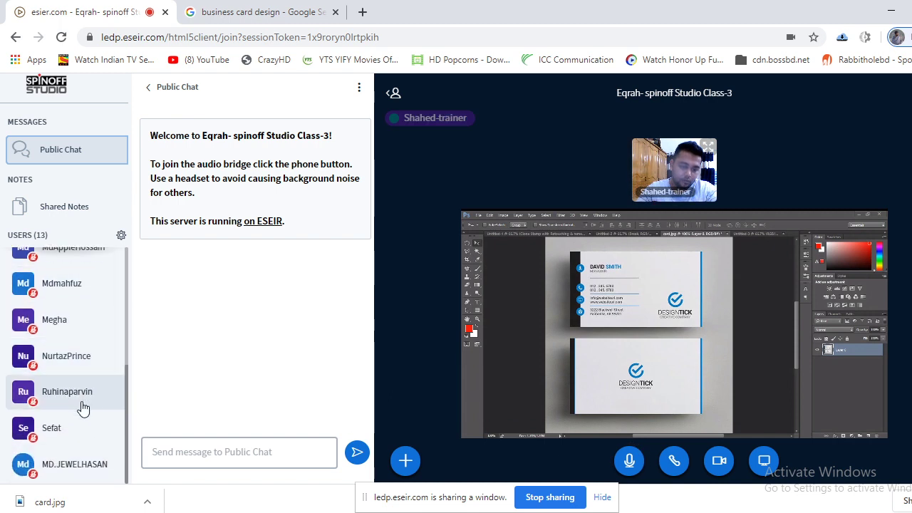
scroll(82, 406, up, 5)
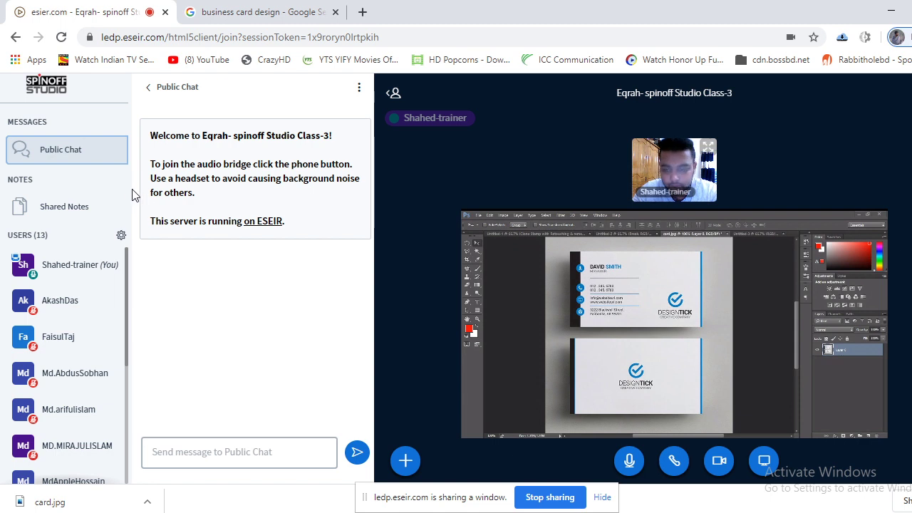
scroll(90, 355, down, 3)
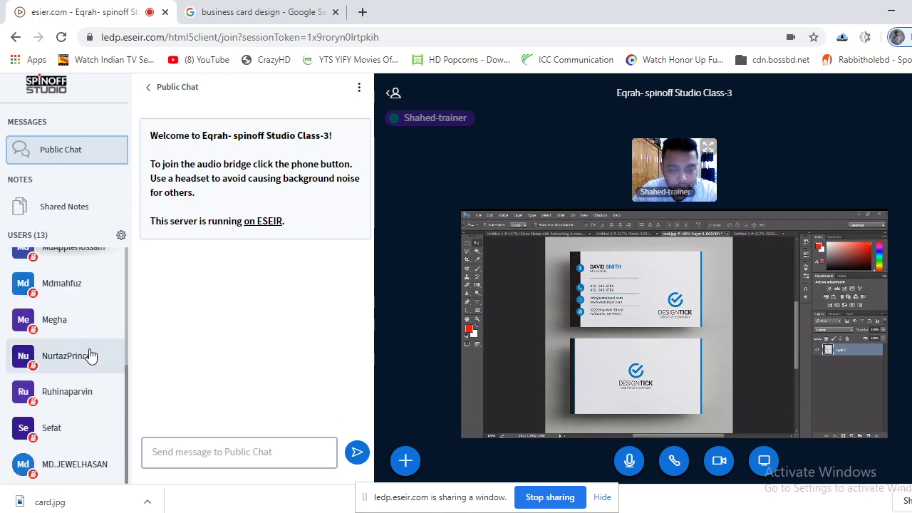
scroll(89, 357, up, 3)
scroll(88, 356, down, 3)
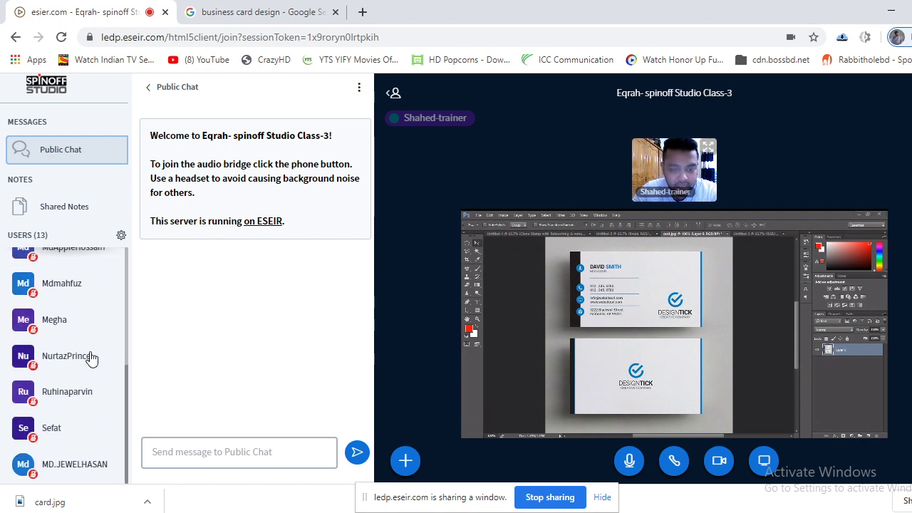
scroll(90, 356, up, 3)
scroll(88, 356, down, 4)
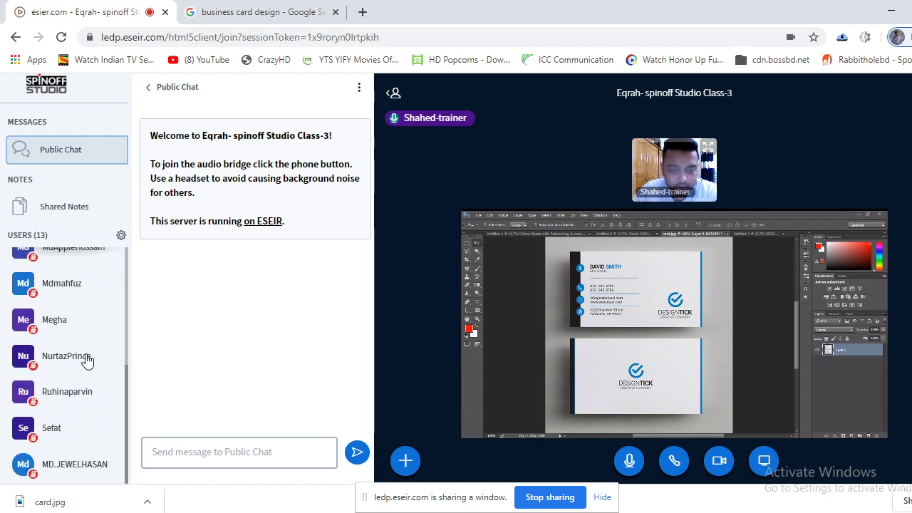
scroll(82, 354, up, 2)
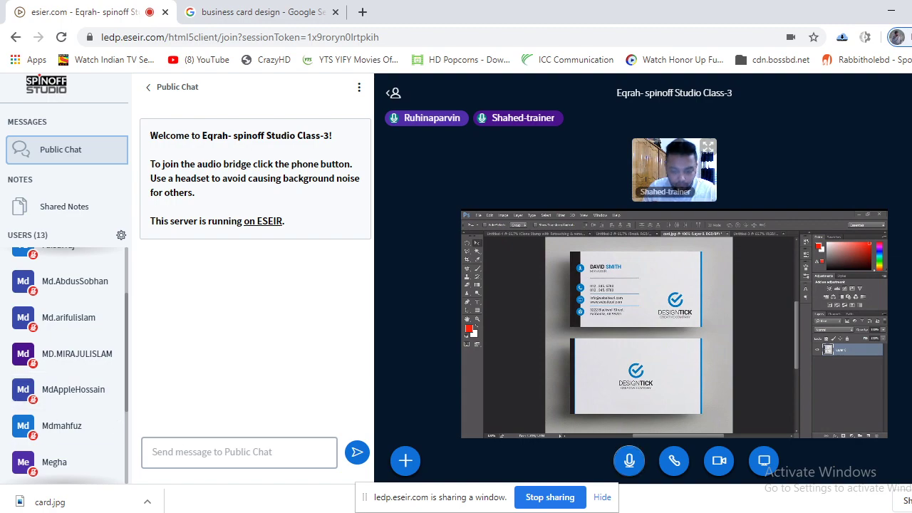
Start a new document sized 3.5 × 2 inches.
click(264, 456)
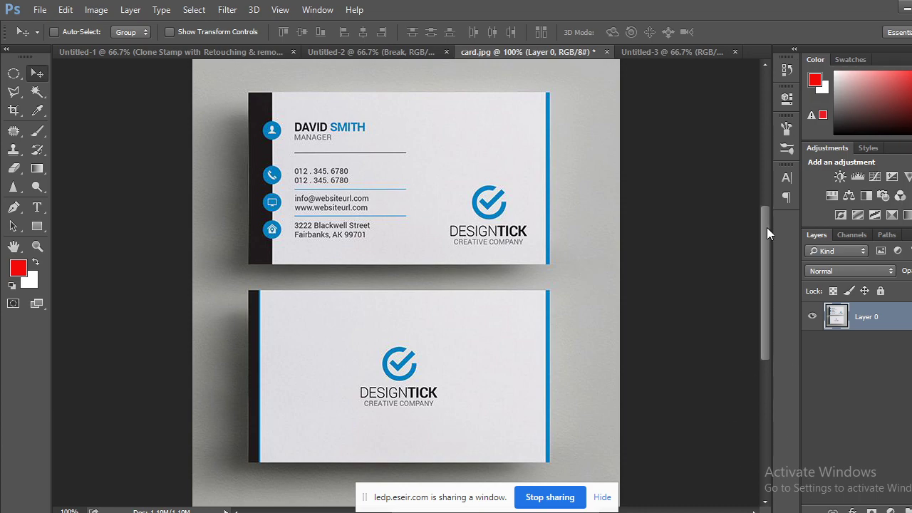
click(41, 10)
click(63, 25)
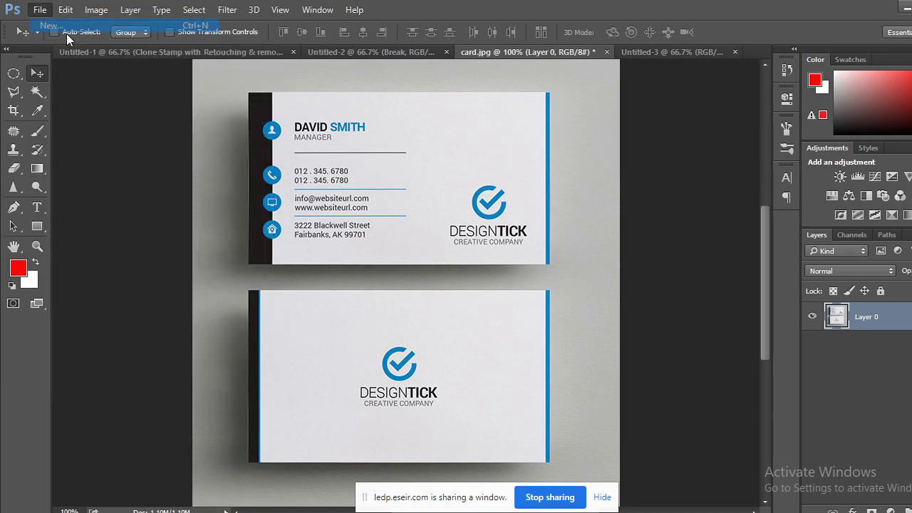
click(524, 172)
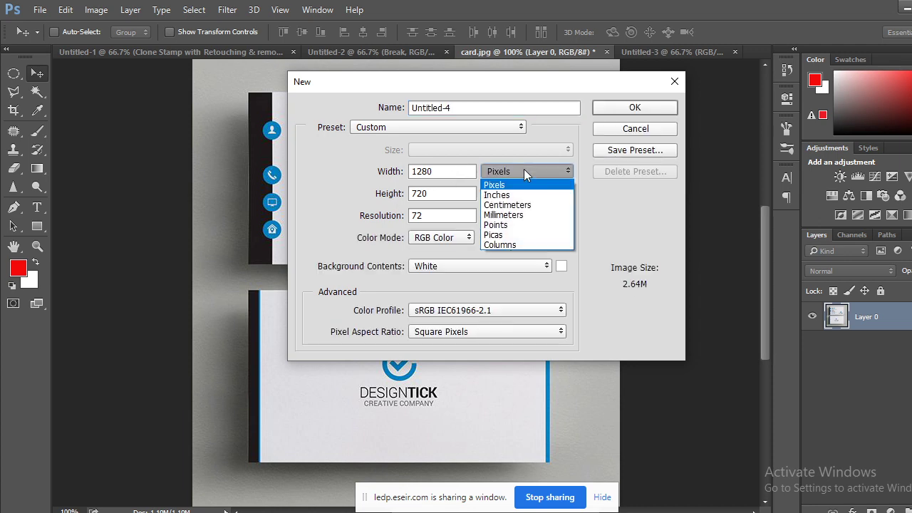
click(520, 195)
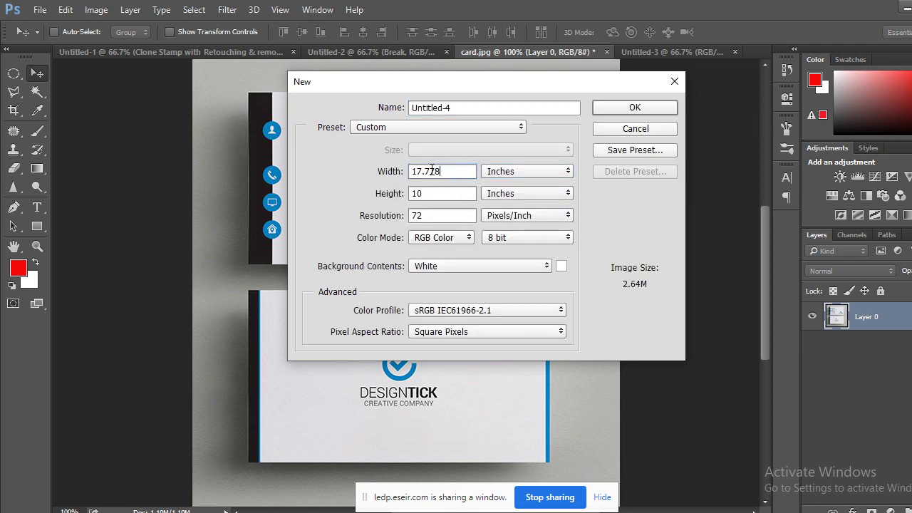
click(373, 170)
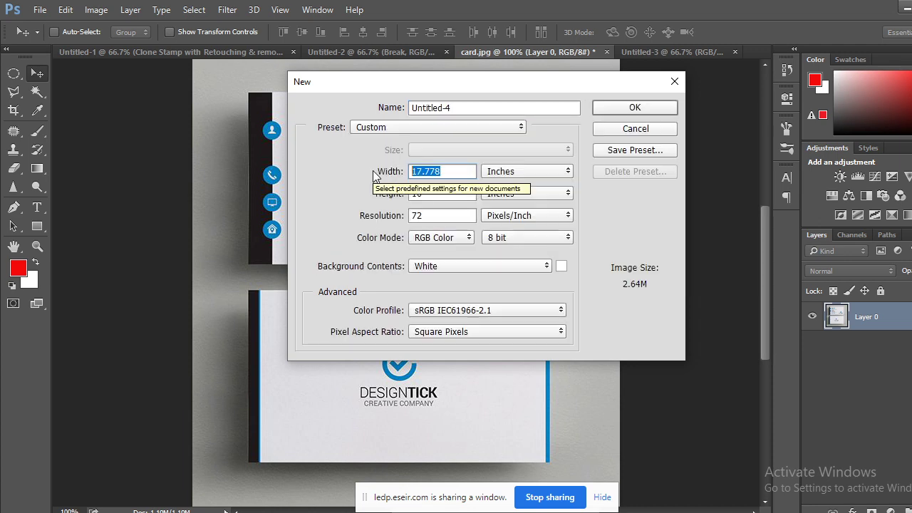
text(3.5)
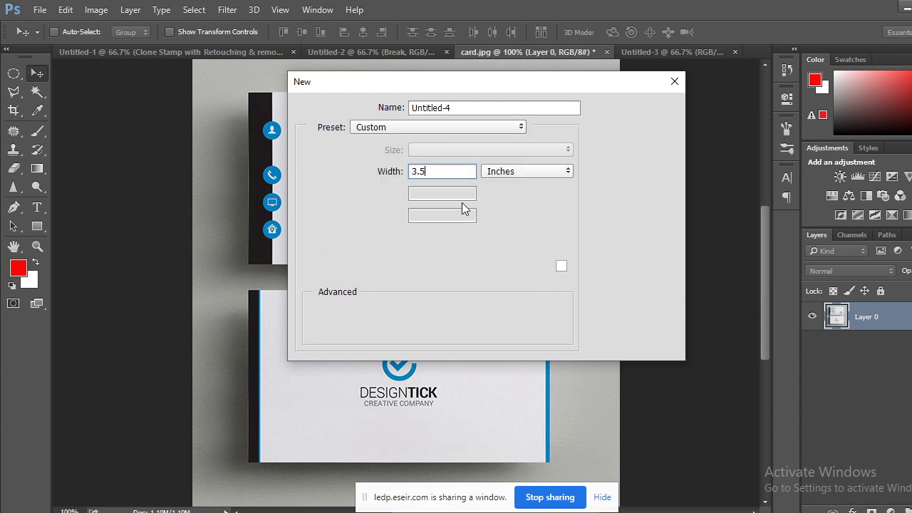
click(372, 193)
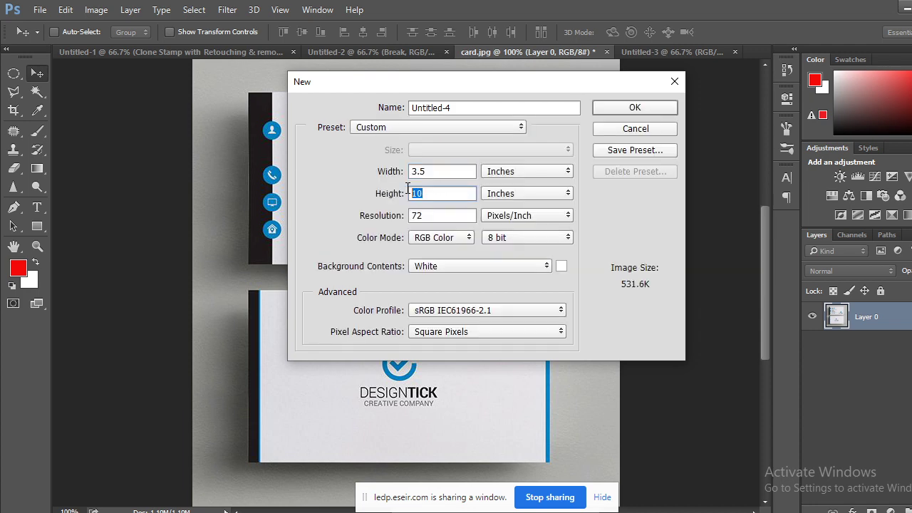
text(2)
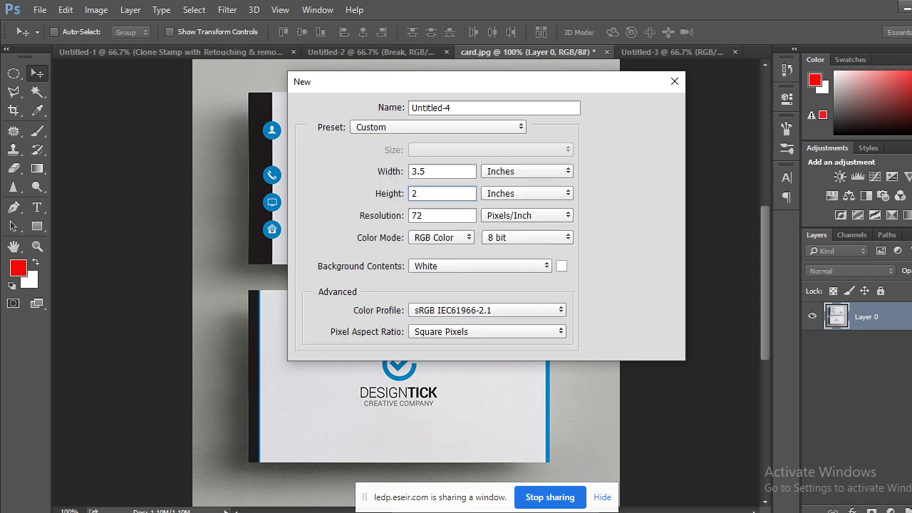
Set the new document's resolution to 300 pixels/inch and background to Transparent.
click(452, 216)
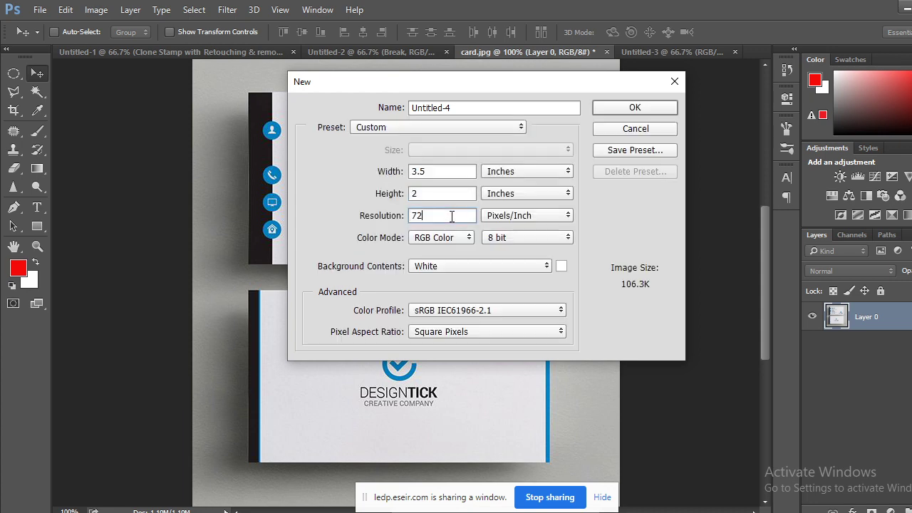
key(BackSpace)
key(BackSpace)
text(300)
click(516, 268)
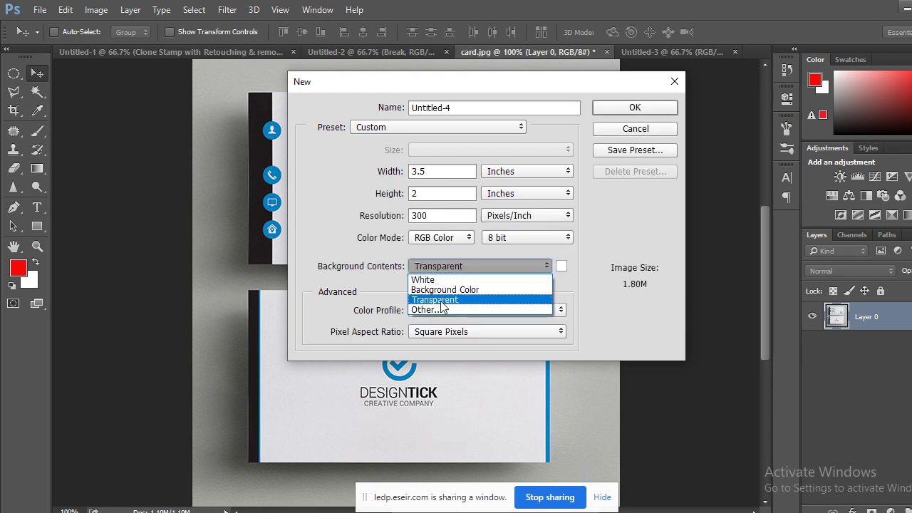
click(440, 300)
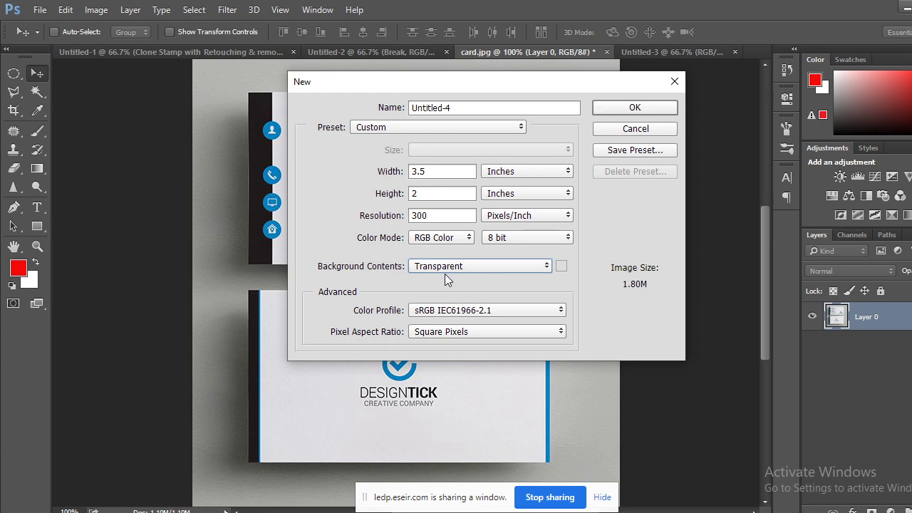
Create the Untitled-4 document, glance at Untitled-3, and return to Untitled-4.
click(628, 108)
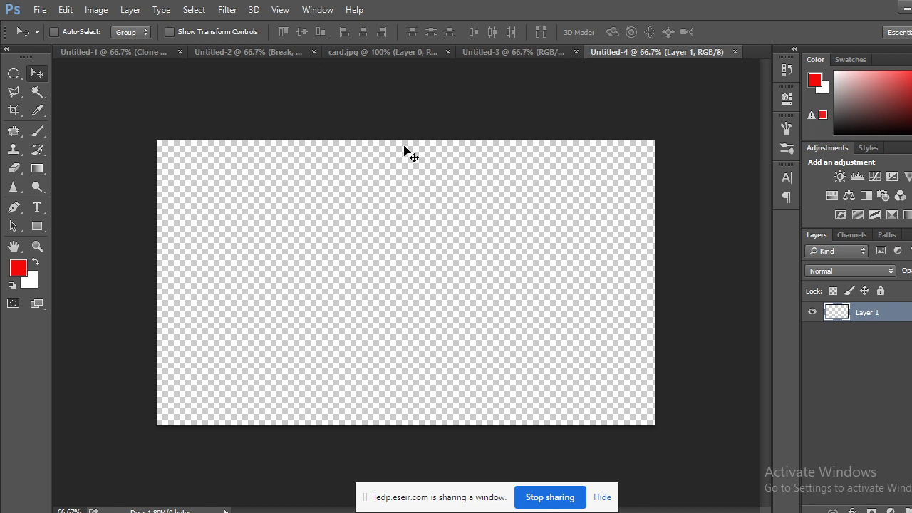
click(527, 55)
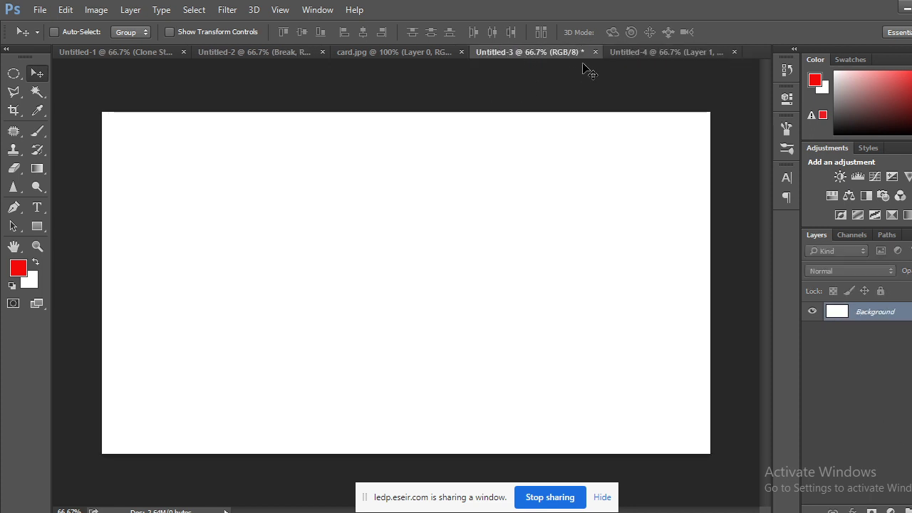
click(646, 52)
Close Untitled-3 without saving, glance at card.jpg, and go back to Untitled-4.
click(556, 54)
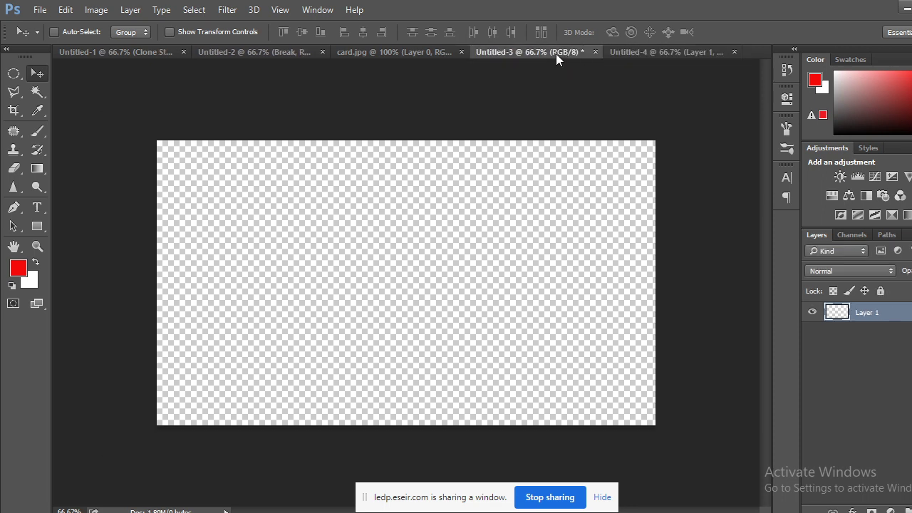
click(595, 52)
click(470, 211)
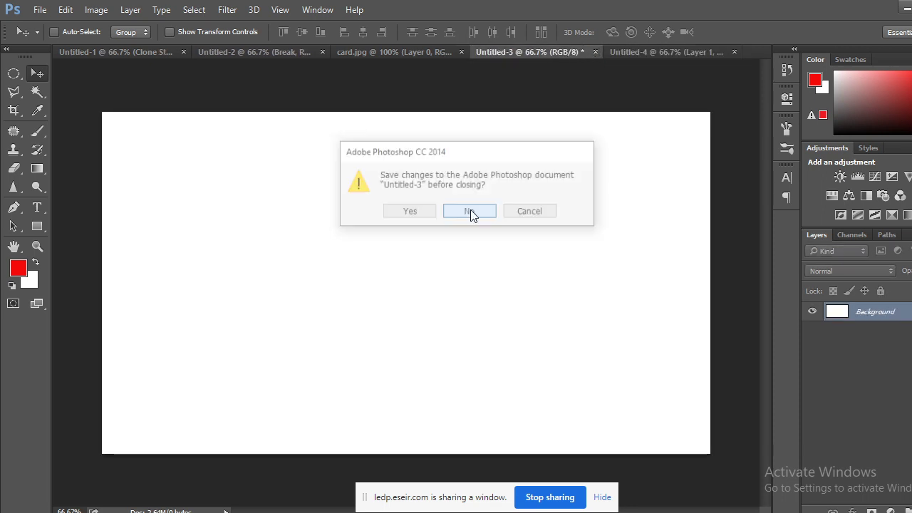
click(493, 54)
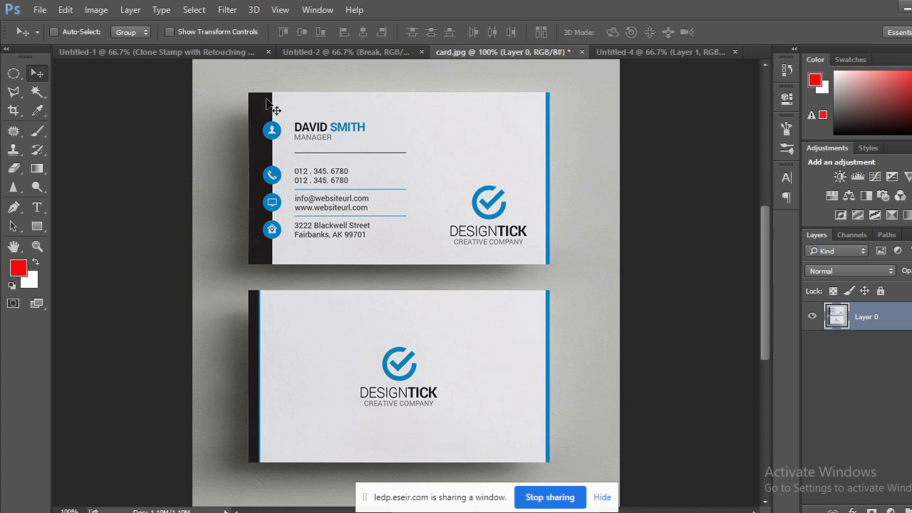
click(643, 51)
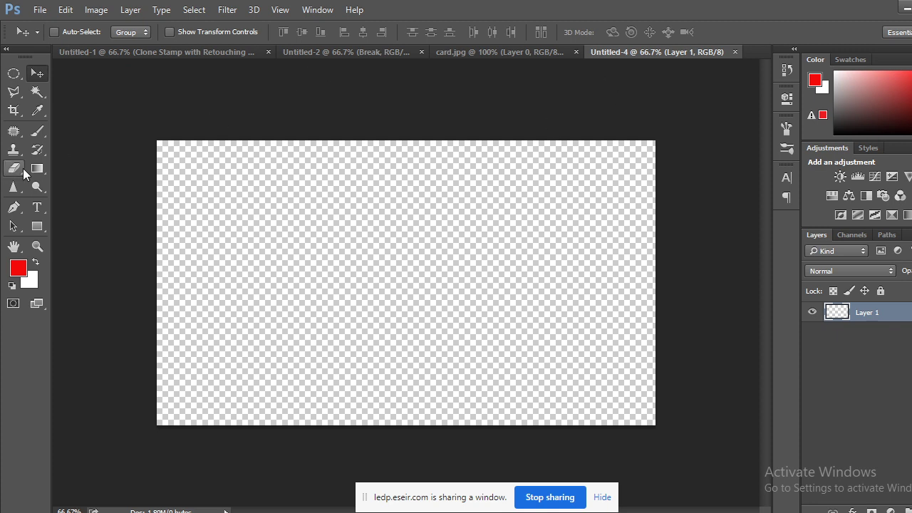
Show rulers and place horizontal guides at 0.16 in from the top and near the bottom.
key(ctrl+r)
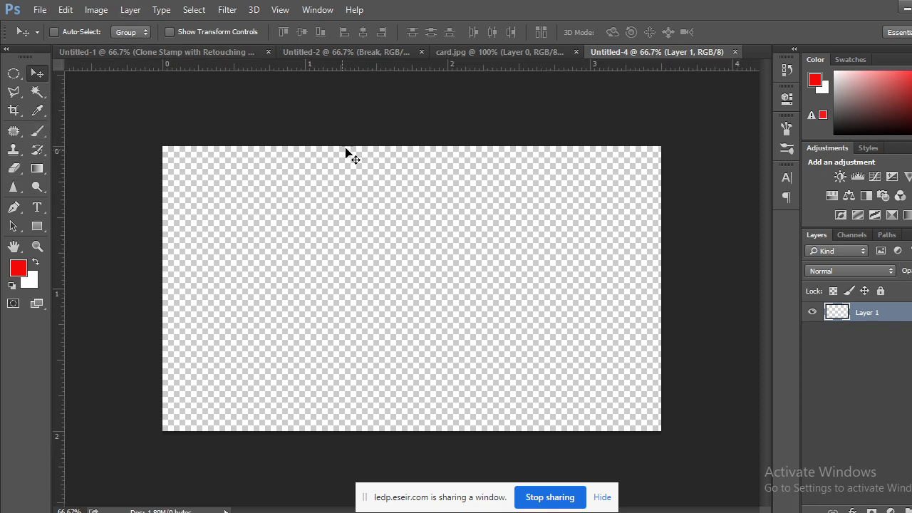
drag(383, 66, 381, 170)
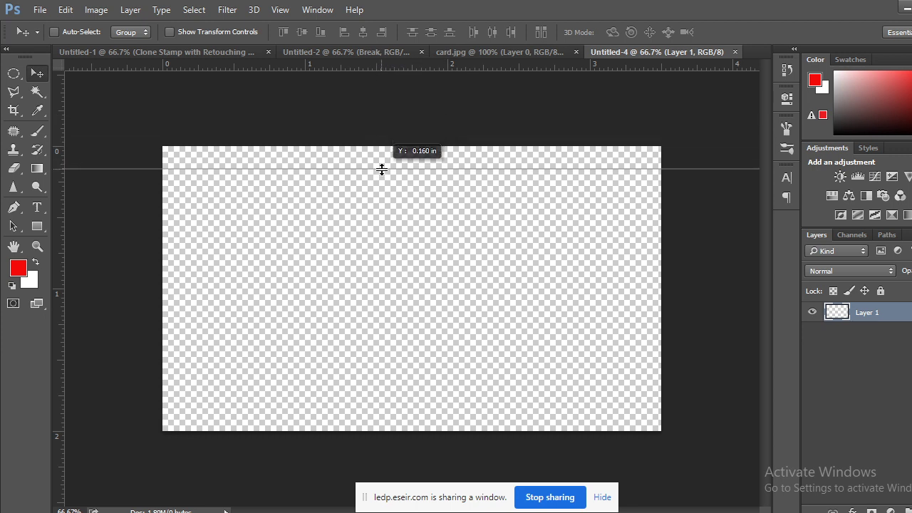
drag(381, 170, 381, 169)
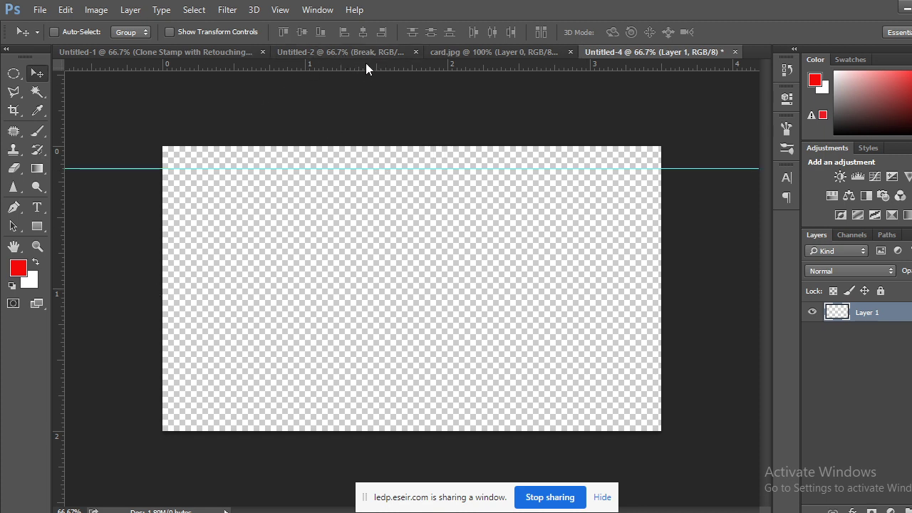
drag(367, 65, 342, 415)
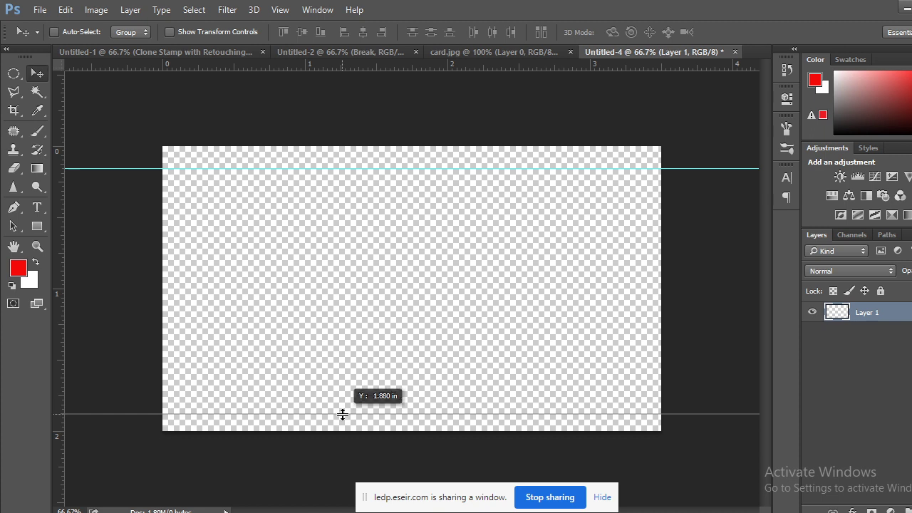
drag(343, 414, 342, 409)
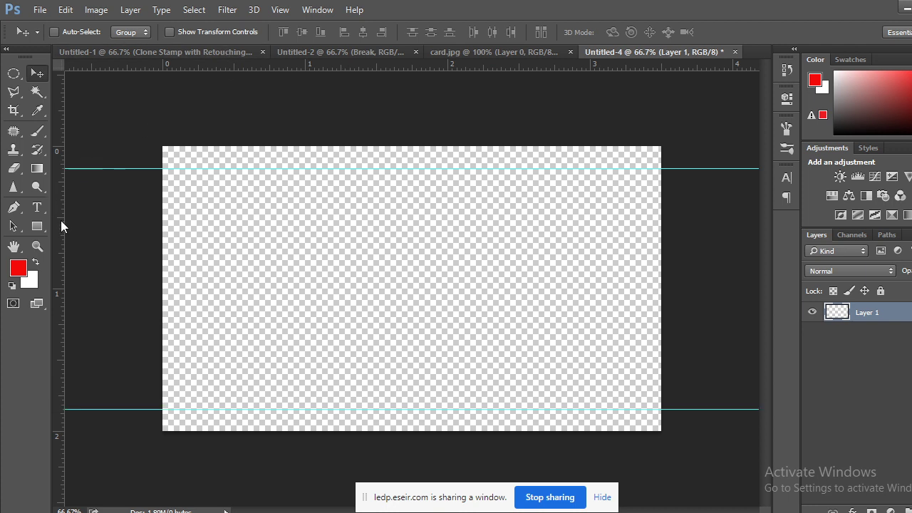
Add vertical guides near the left edge and at 3.335 in, then view card.jpg.
drag(62, 221, 185, 210)
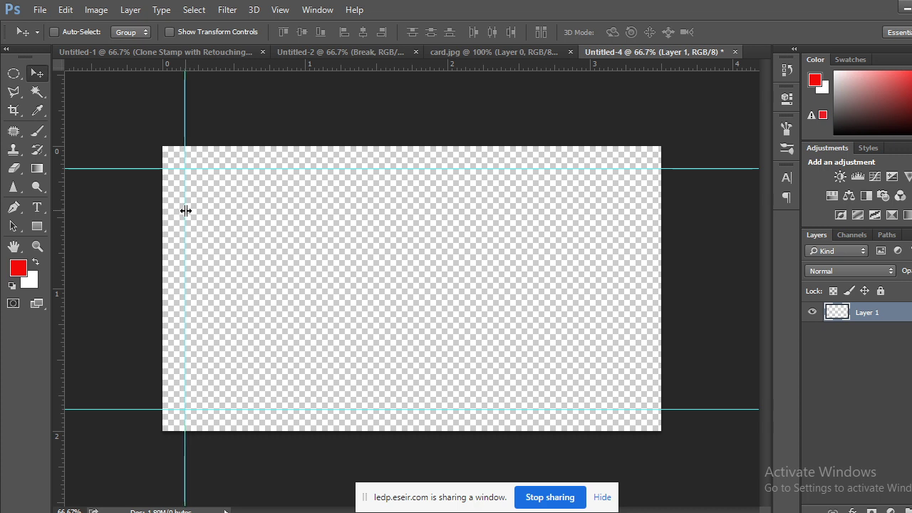
drag(57, 270, 638, 272)
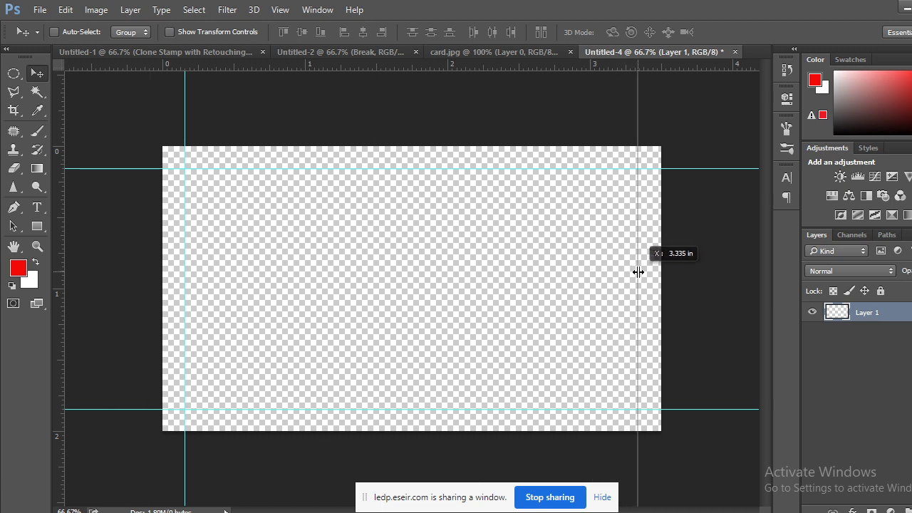
drag(638, 272, 639, 271)
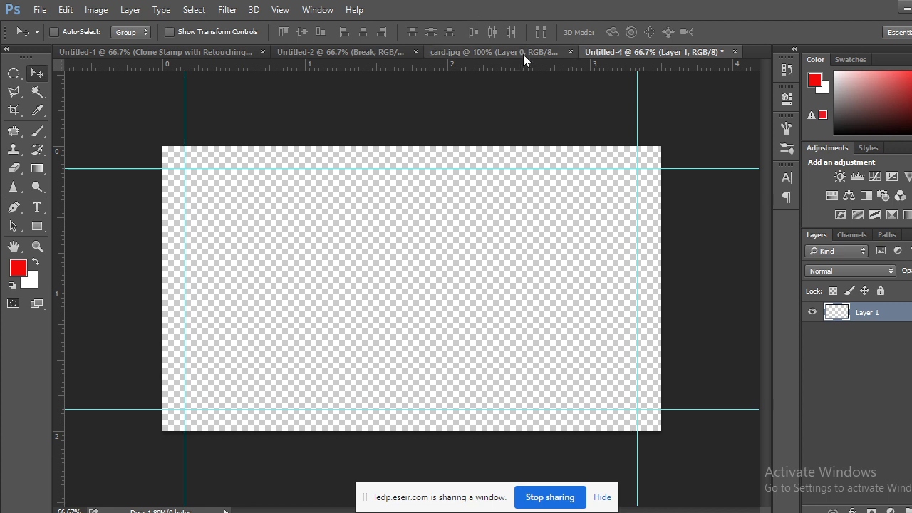
click(488, 50)
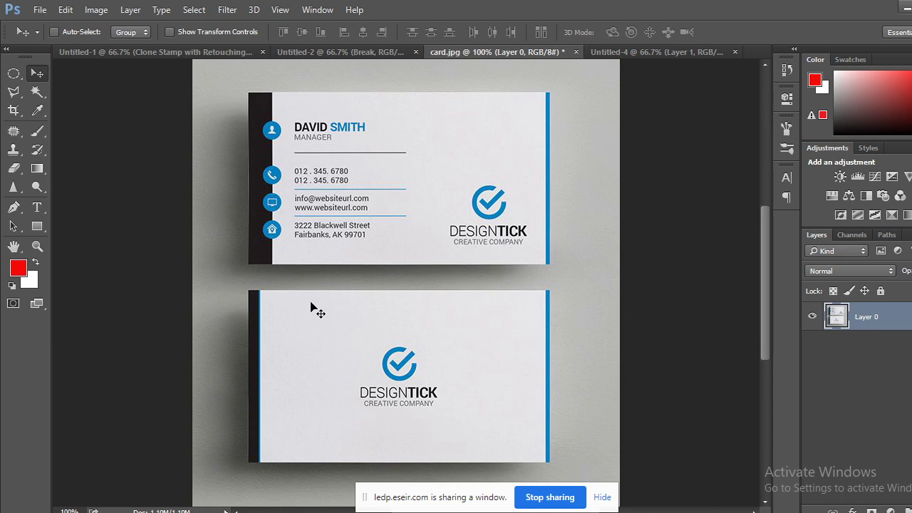
In Untitled-4, choose the Rectangular Marquee tool and add a new empty layer.
click(680, 52)
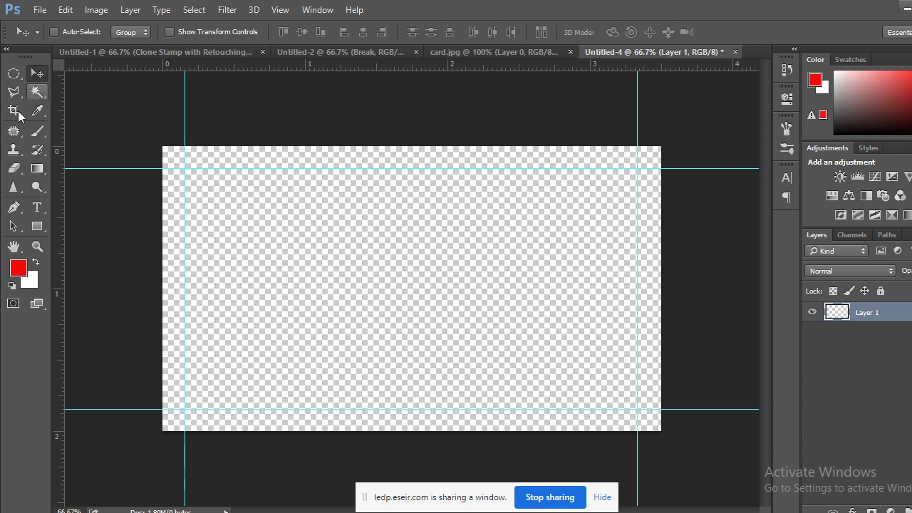
click(14, 130)
click(13, 73)
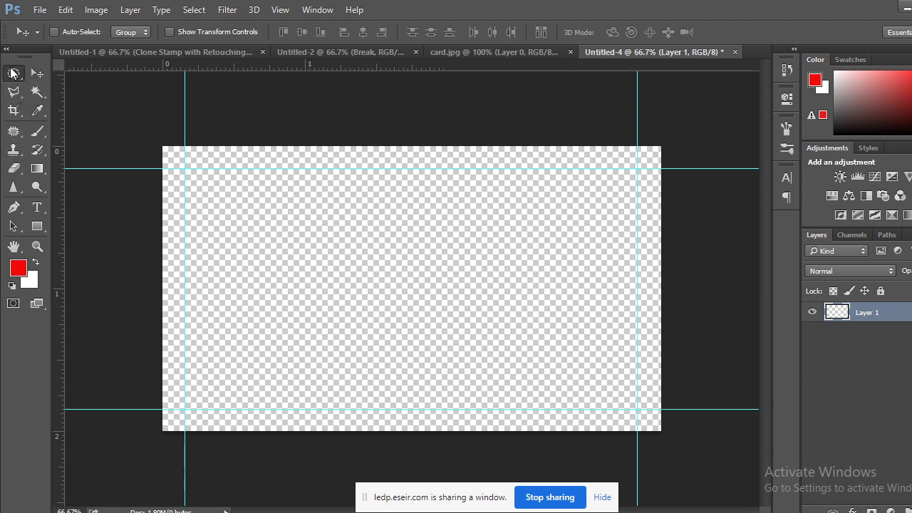
click(63, 71)
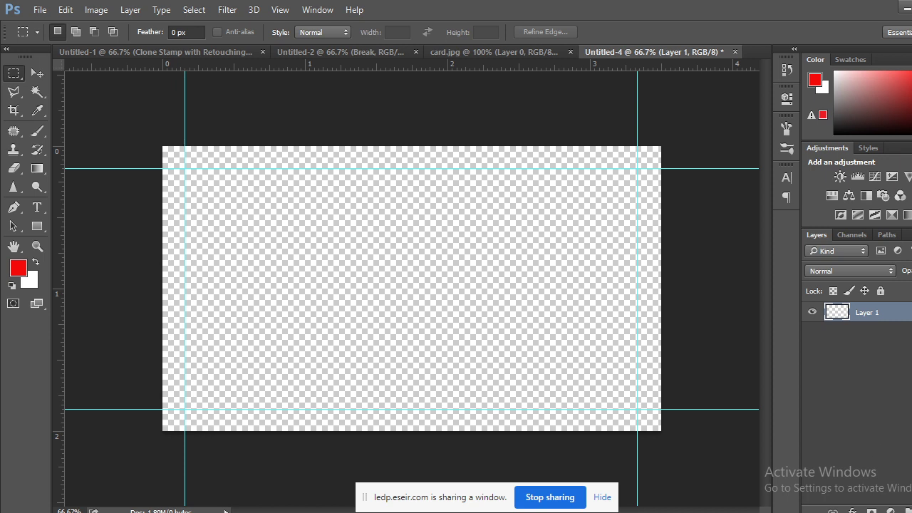
key(ctrl+shift+alt+n)
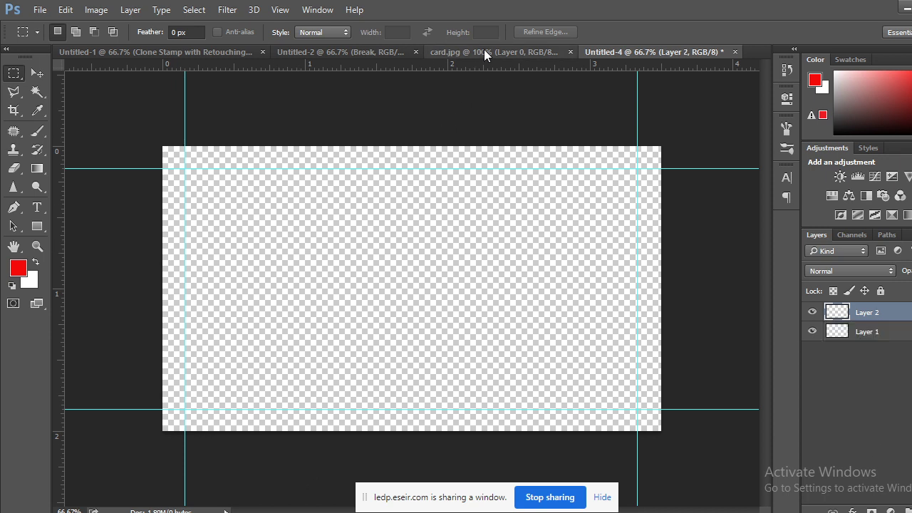
Select a strip along the card's left edge and fill it with black.
click(483, 49)
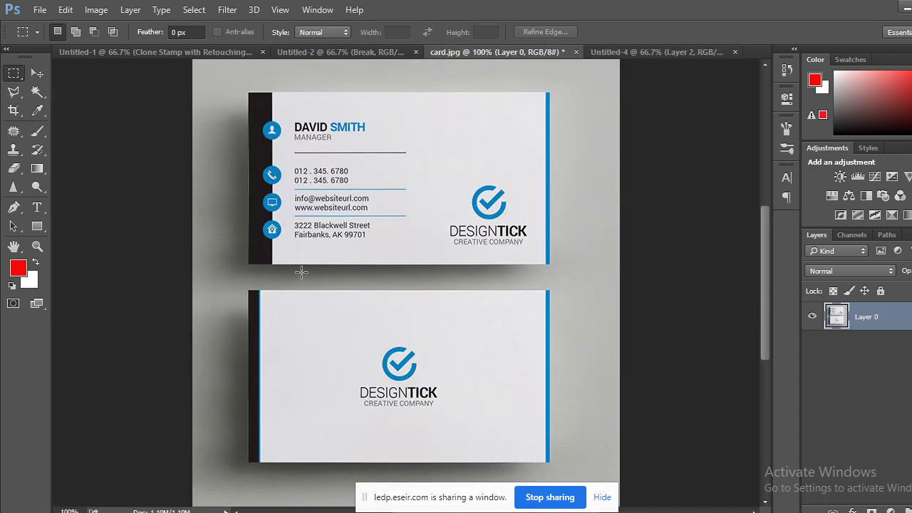
click(670, 52)
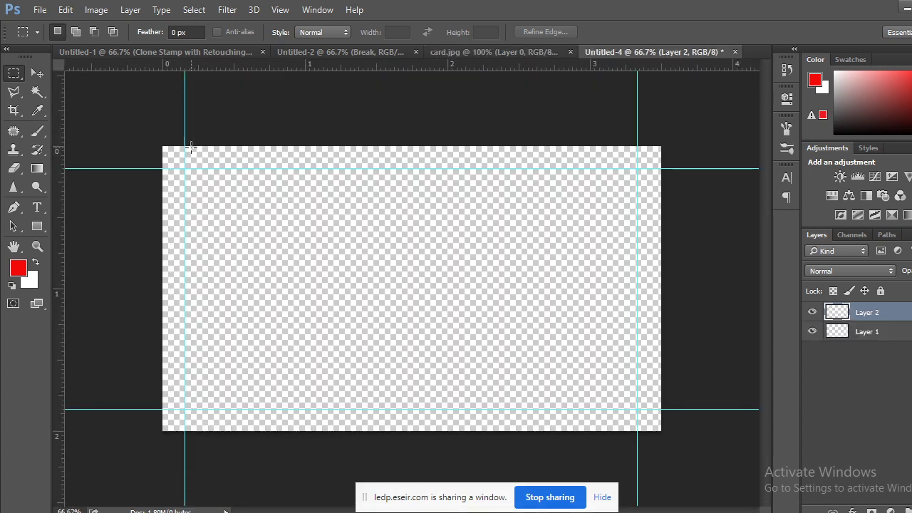
drag(162, 145, 236, 439)
click(21, 272)
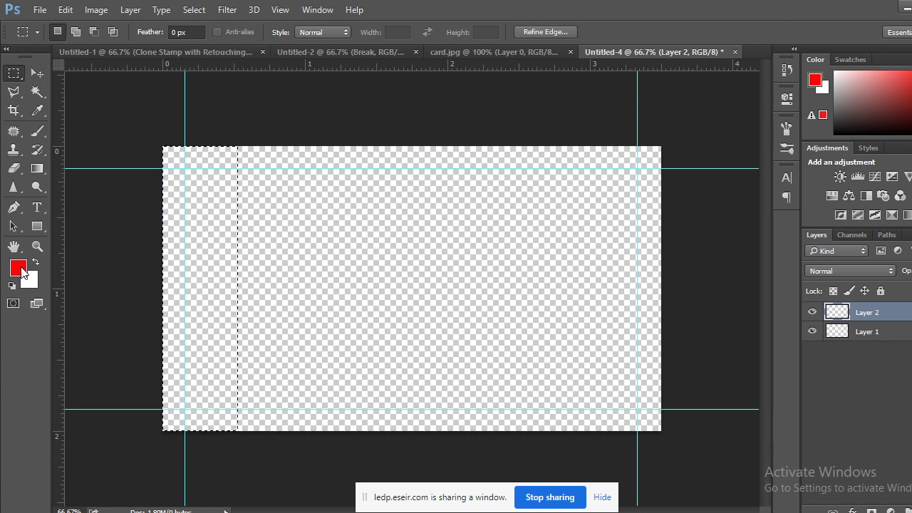
click(474, 320)
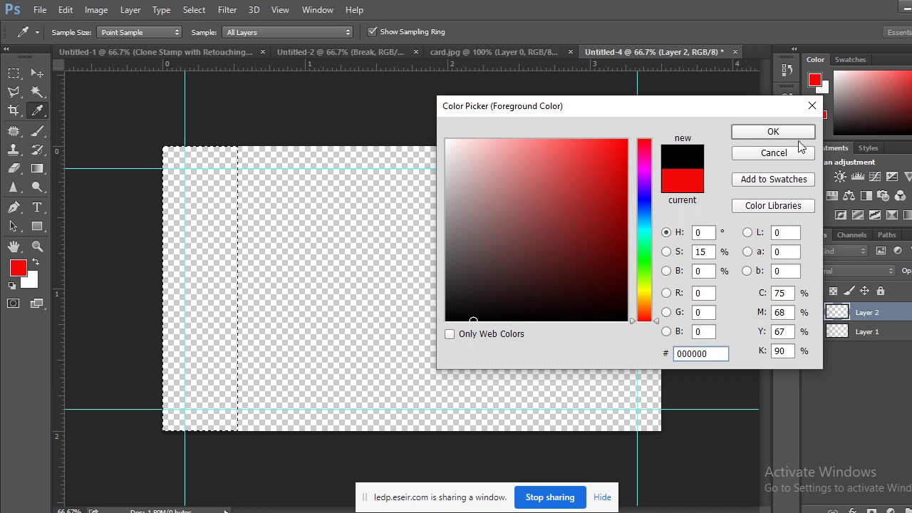
click(786, 132)
key(ctrl+BackSpace)
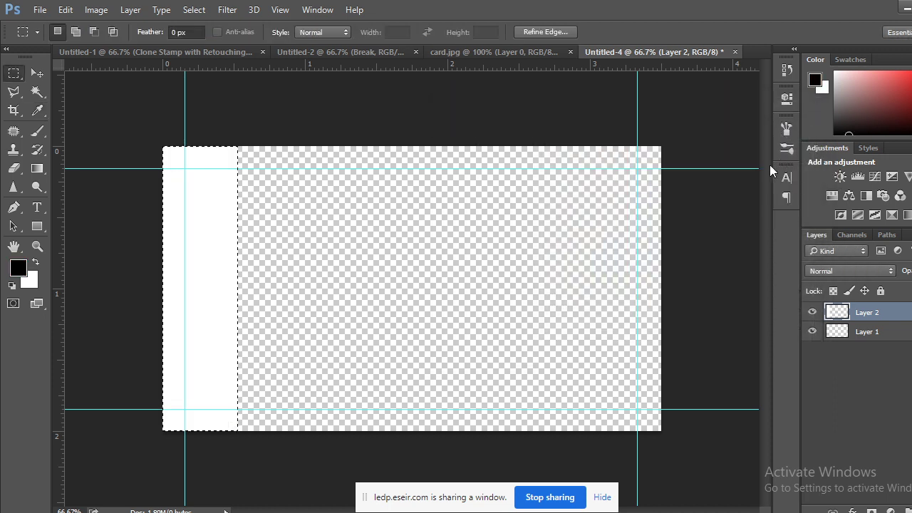
click(37, 263)
key(ctrl+BackSpace)
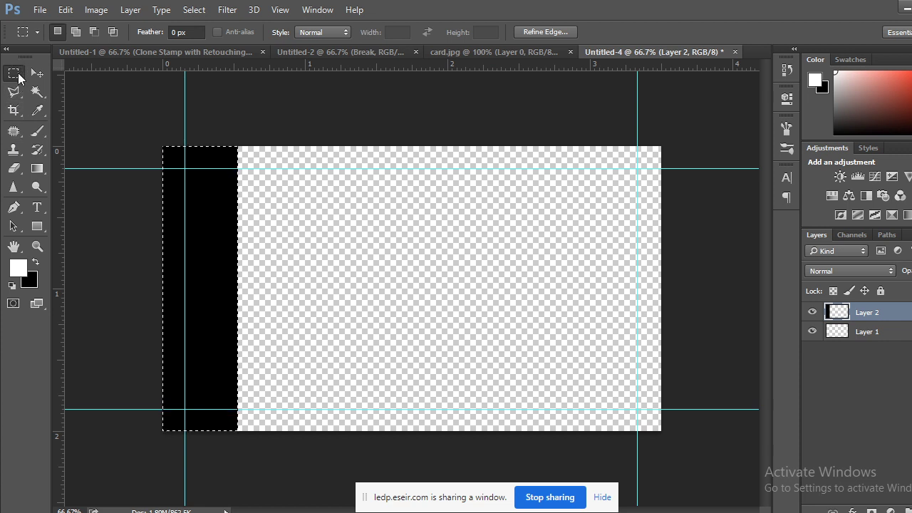
click(334, 119)
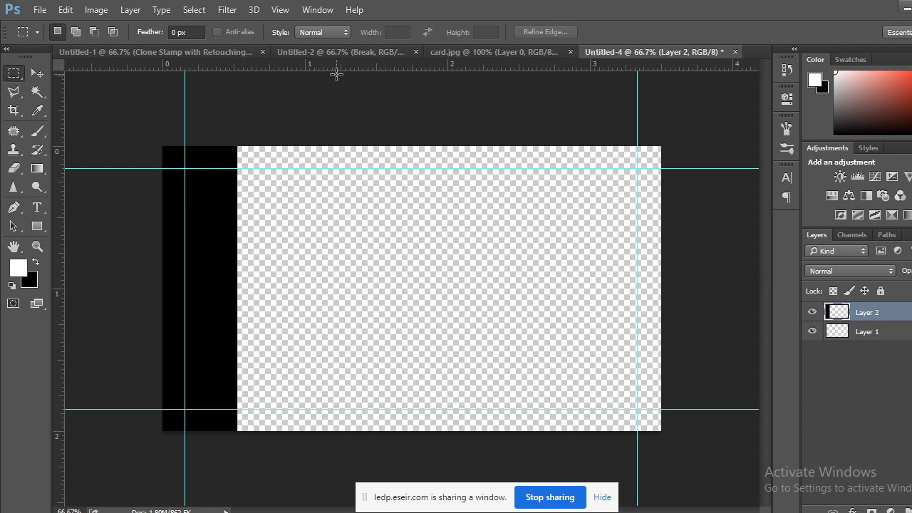
After checking card.jpg, apply an unchanged transform and reselect the black strip's pixels.
click(515, 54)
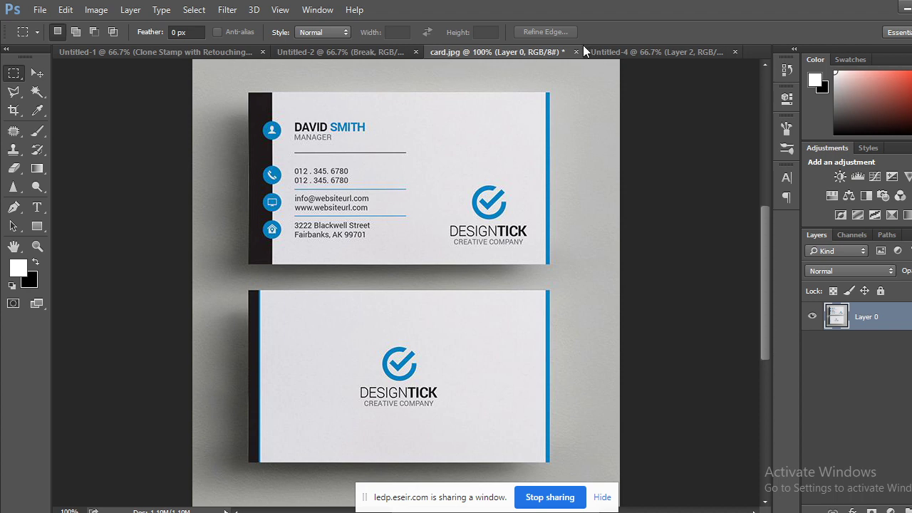
click(626, 52)
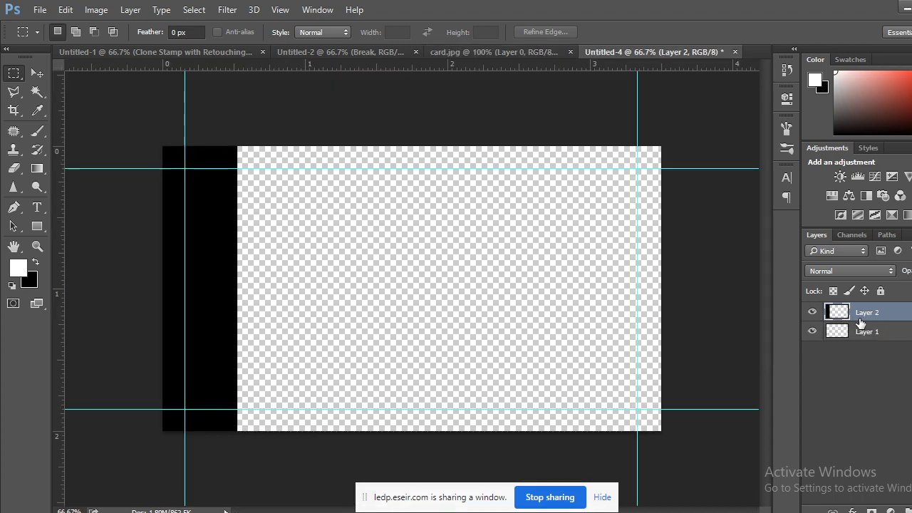
key(ctrl+t)
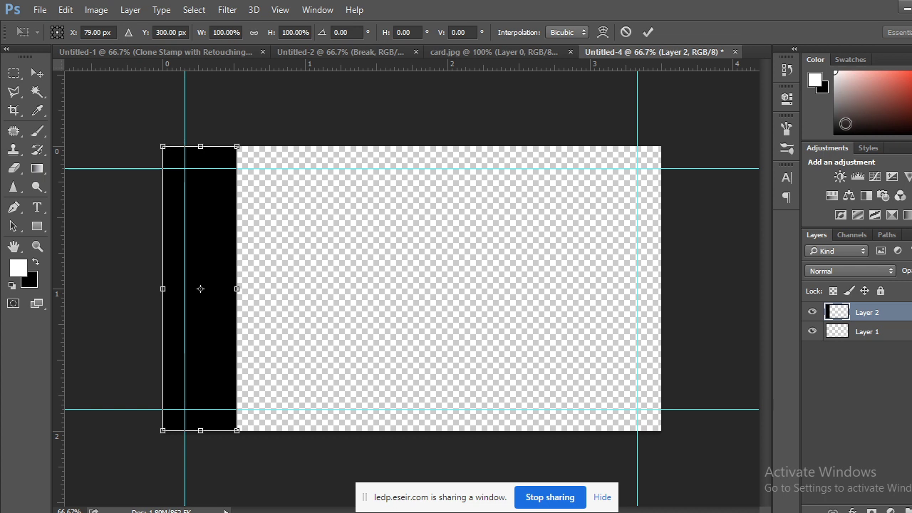
key(Return)
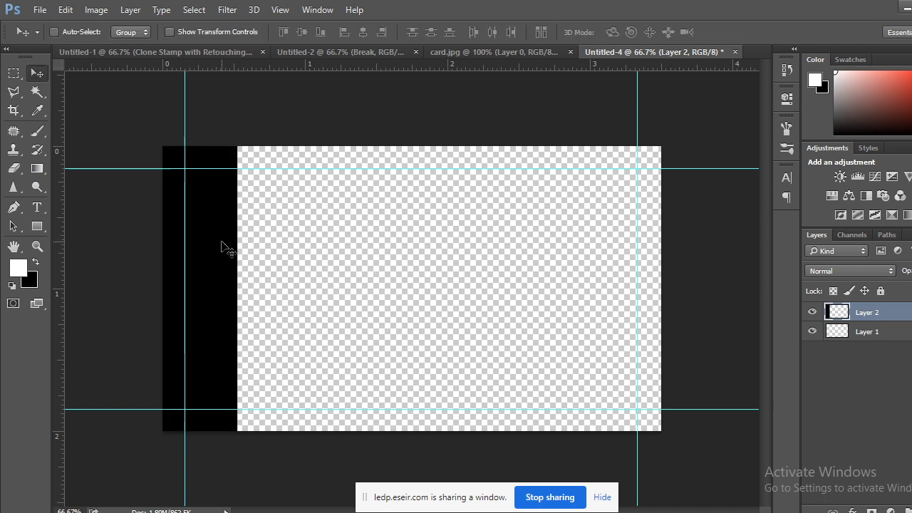
key(ctrl+shift+d)
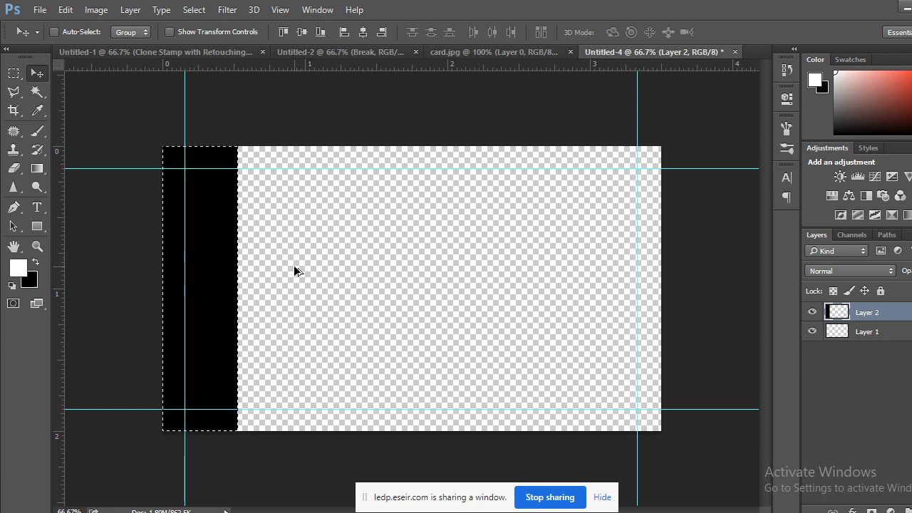
Fill the selected strip with background colour #151313, deselect, and view card.jpg.
key(alt+BackSpace)
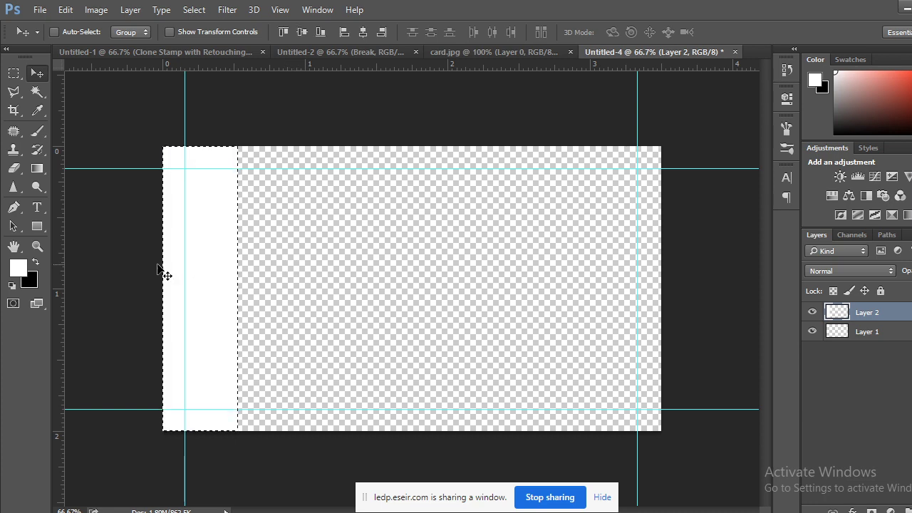
click(34, 283)
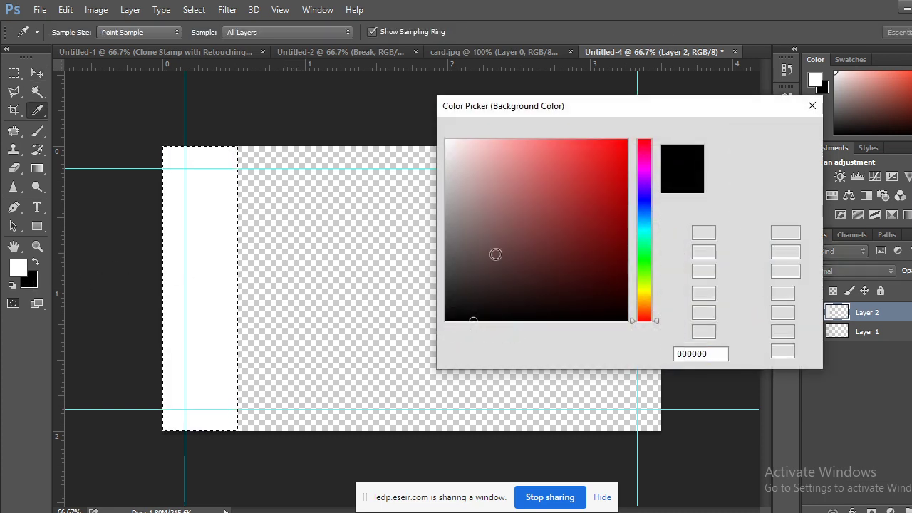
click(464, 306)
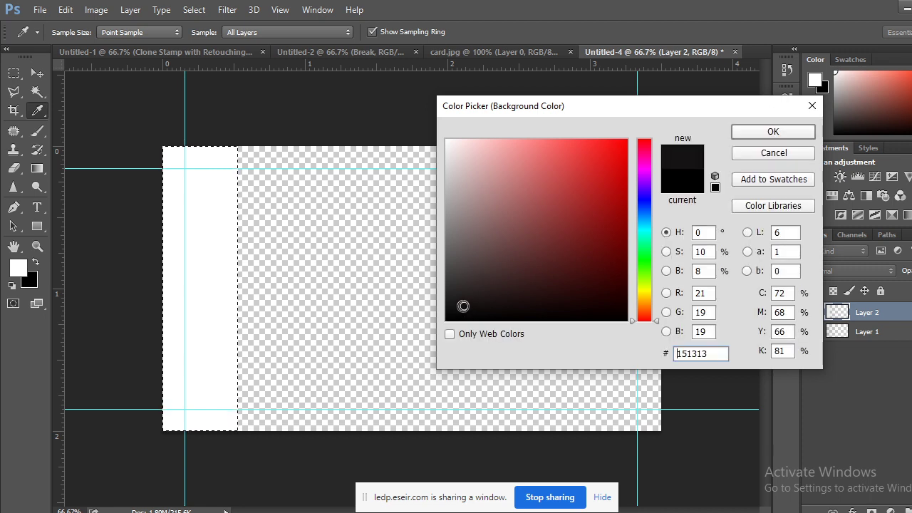
click(750, 135)
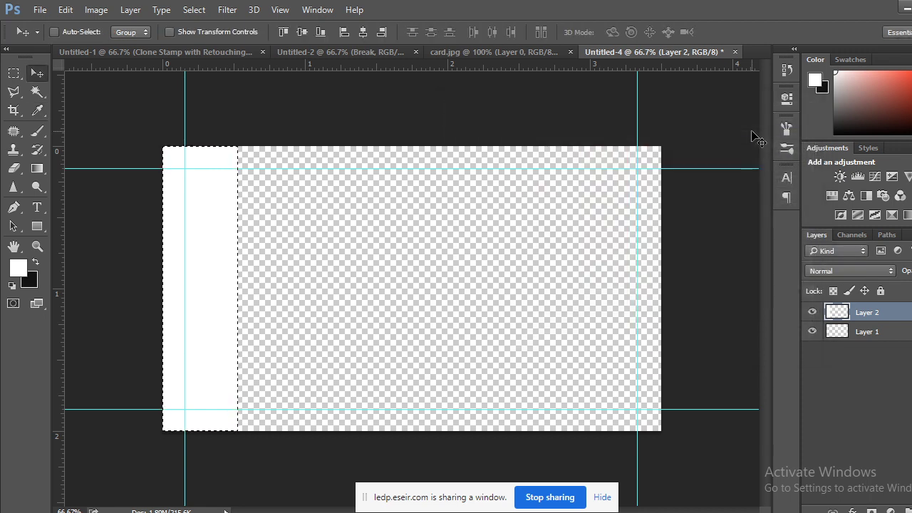
key(ctrl+BackSpace)
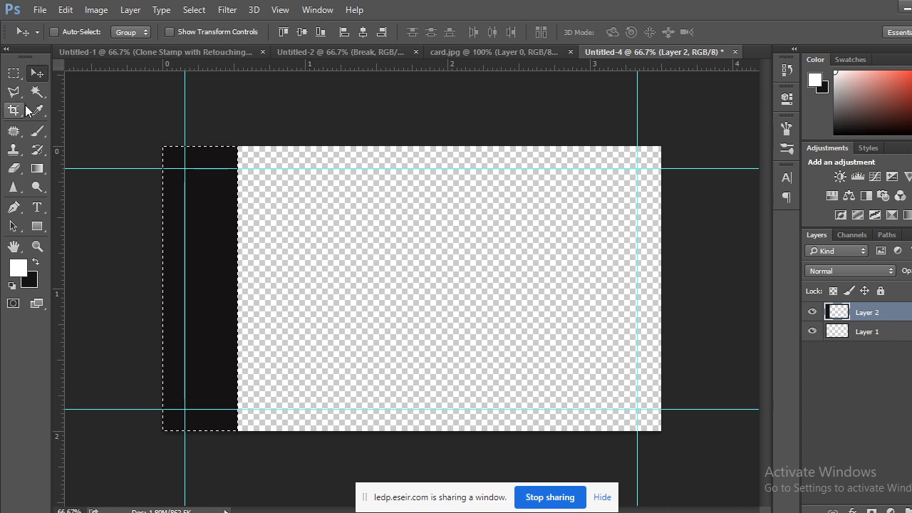
click(13, 73)
click(435, 261)
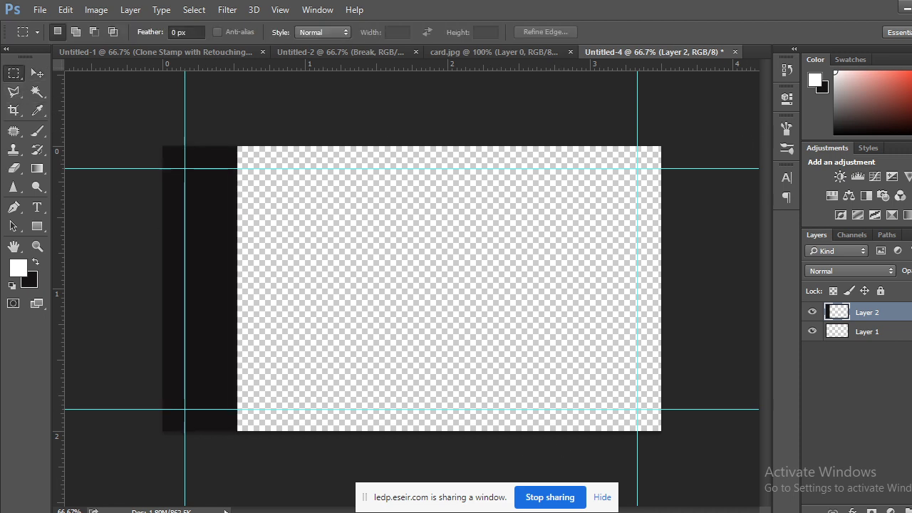
click(451, 54)
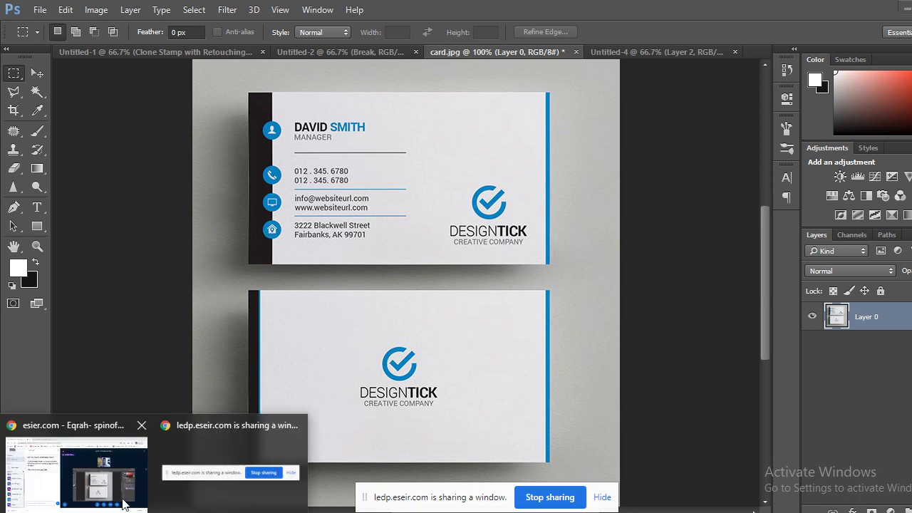
Switch the ESEIR screen share from the Photoshop window to the entire screen.
click(135, 454)
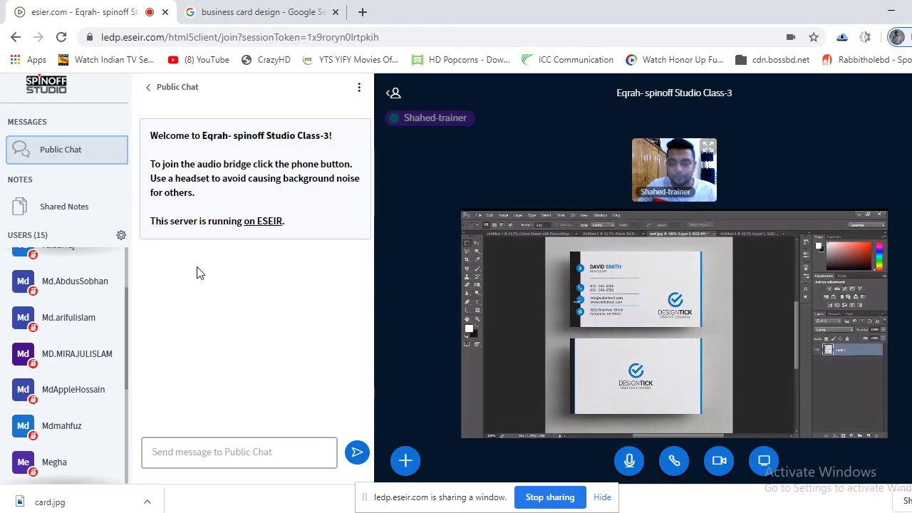
click(764, 460)
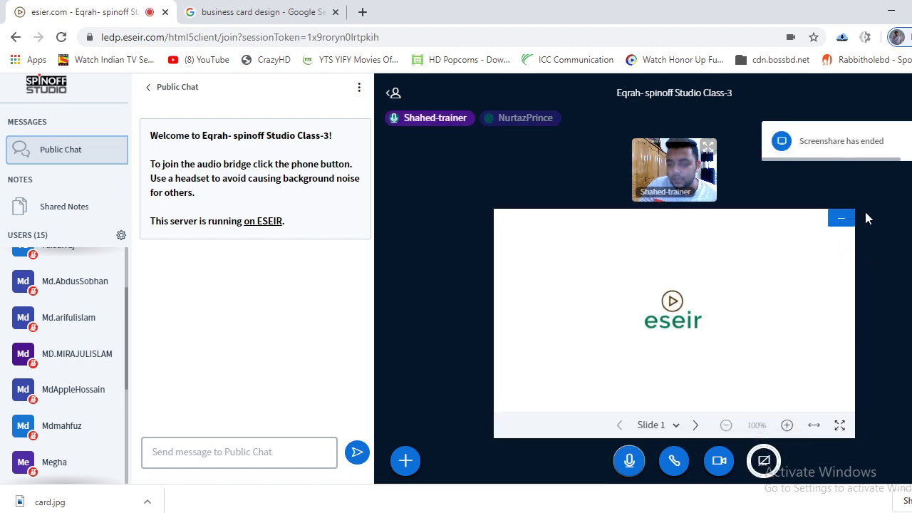
click(763, 461)
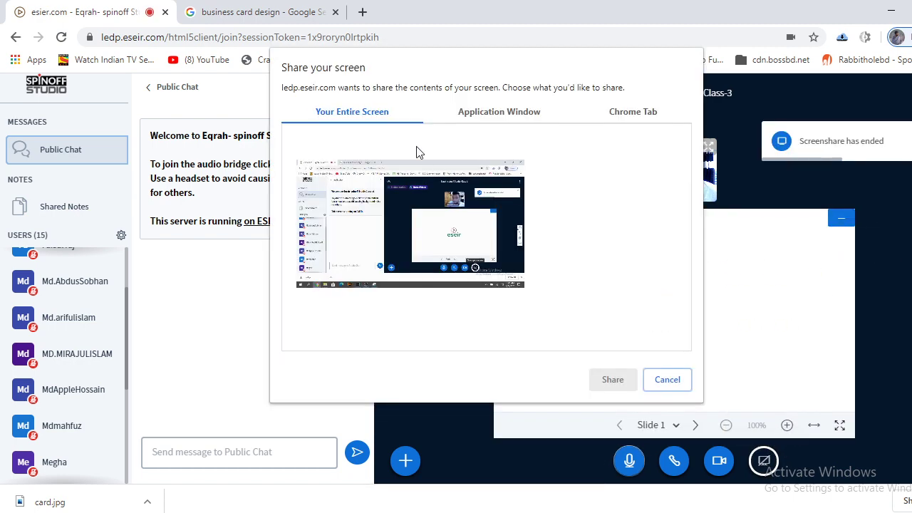
click(417, 152)
click(621, 385)
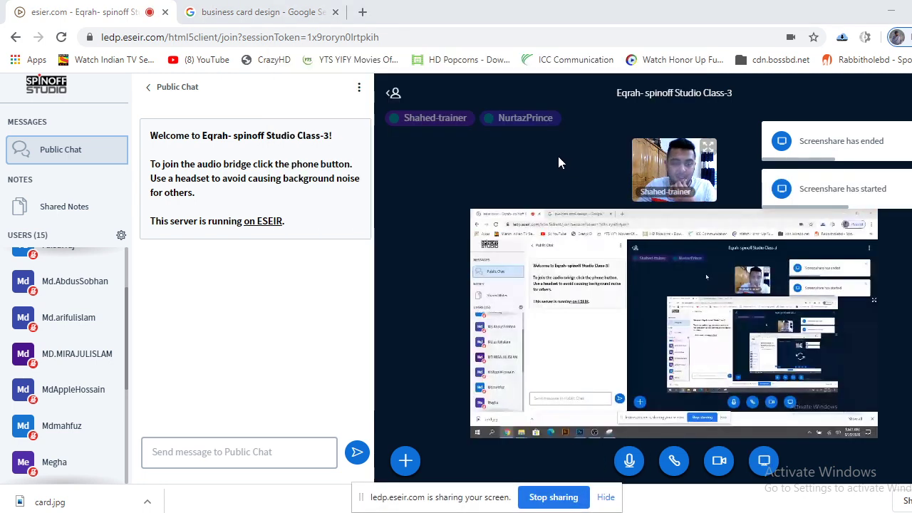
Bring up the Google Images results for 'business card design' with the DesignTick card.
click(260, 12)
scroll(288, 209, up, 10)
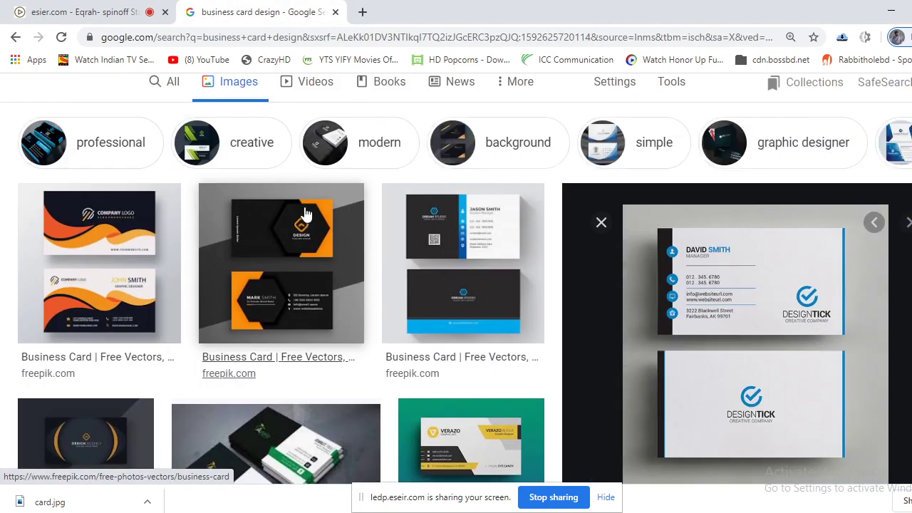
drag(288, 112, 113, 110)
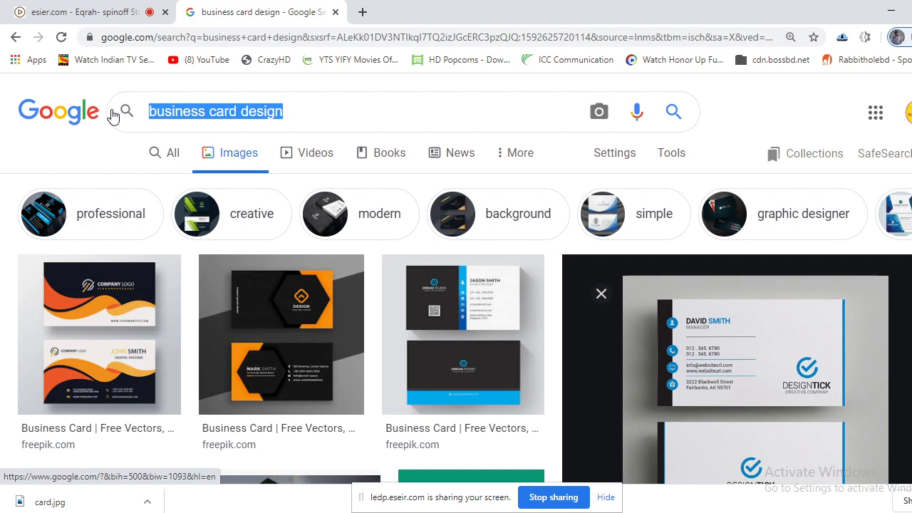
Search Google Images for 'name icon' and scroll through the results.
text(name i)
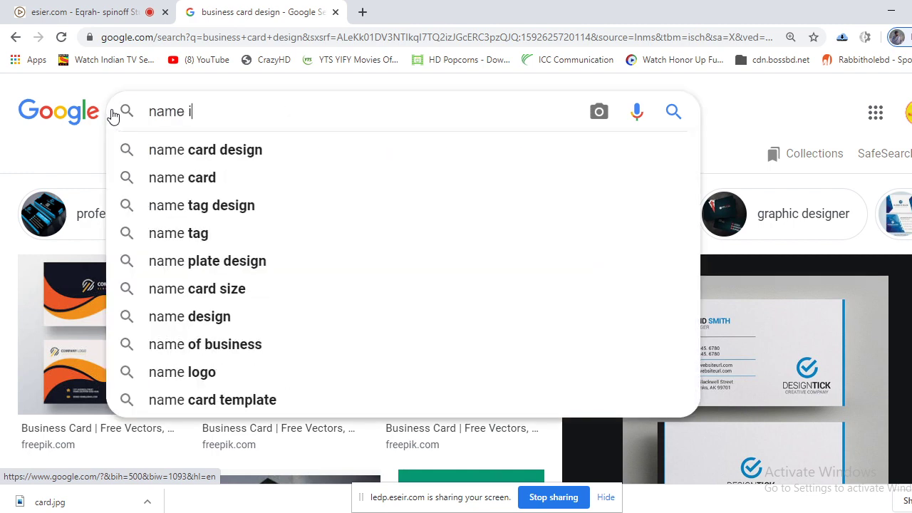
text(con)
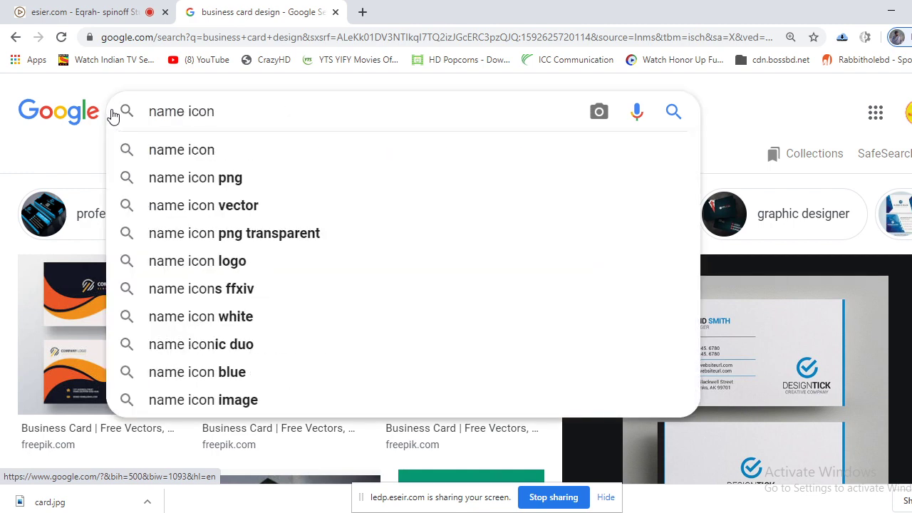
key(Return)
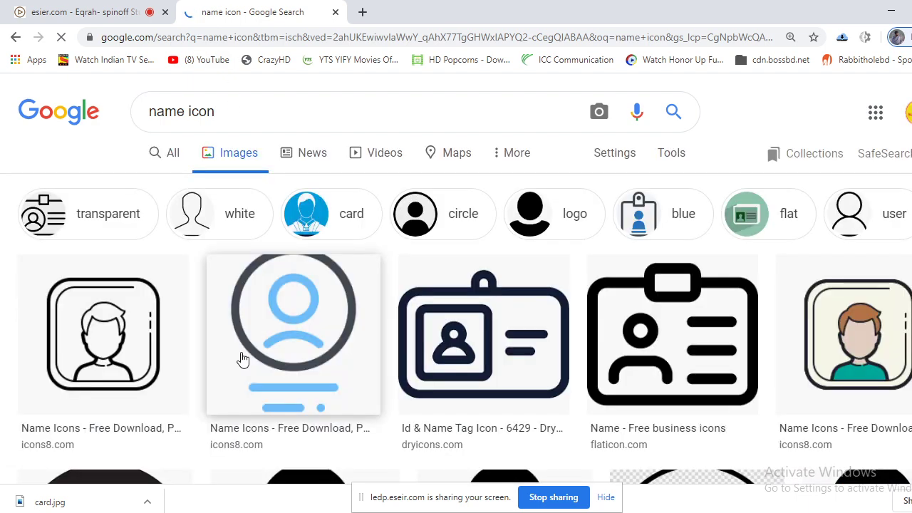
scroll(255, 335, down, 2)
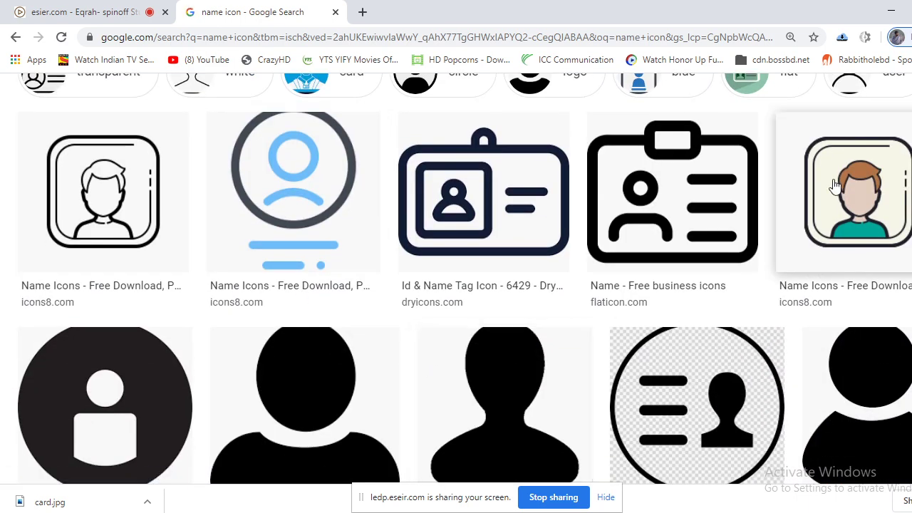
scroll(780, 222, down, 6)
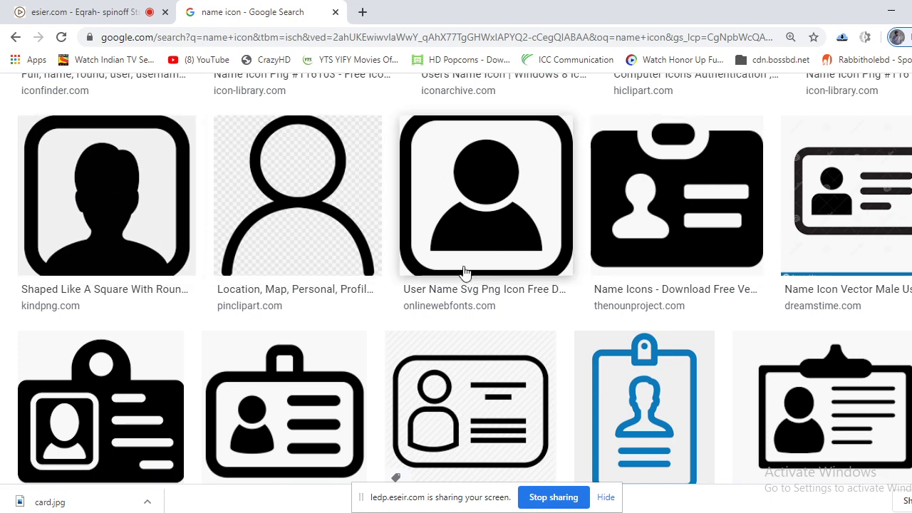
scroll(463, 271, down, 4)
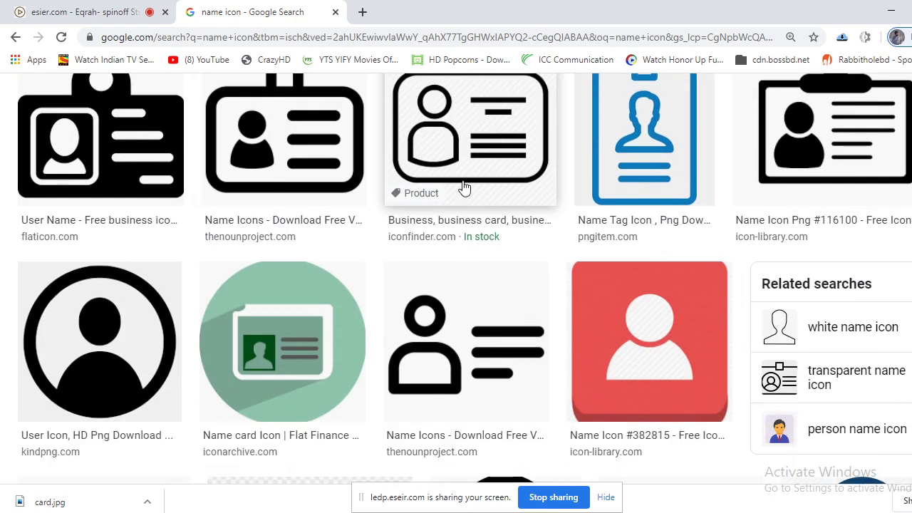
scroll(459, 235, down, 2)
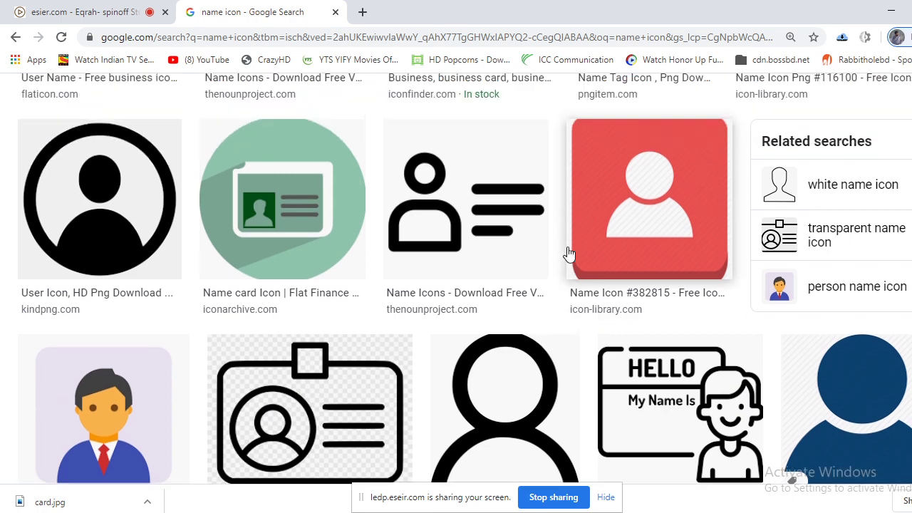
scroll(577, 255, down, 8)
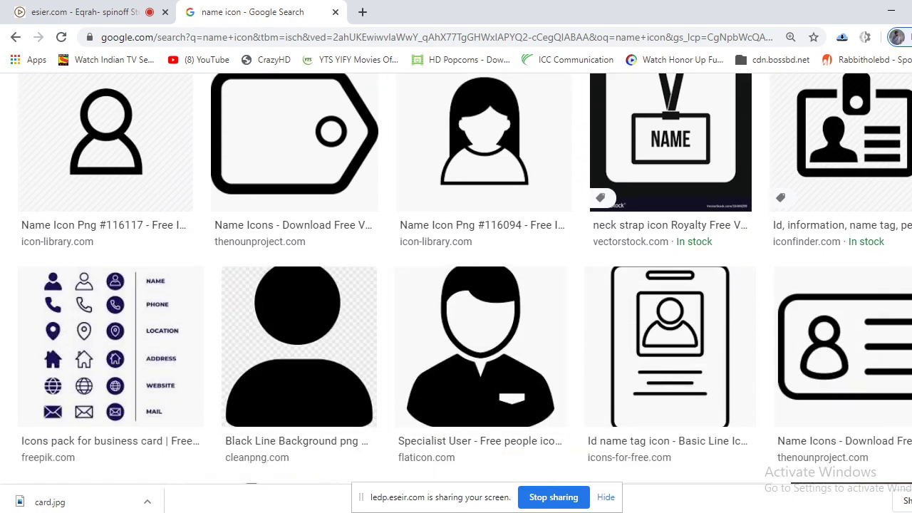
Compare against the Photoshop reference card and preview the outlined person icon.
key(alt+Tab)
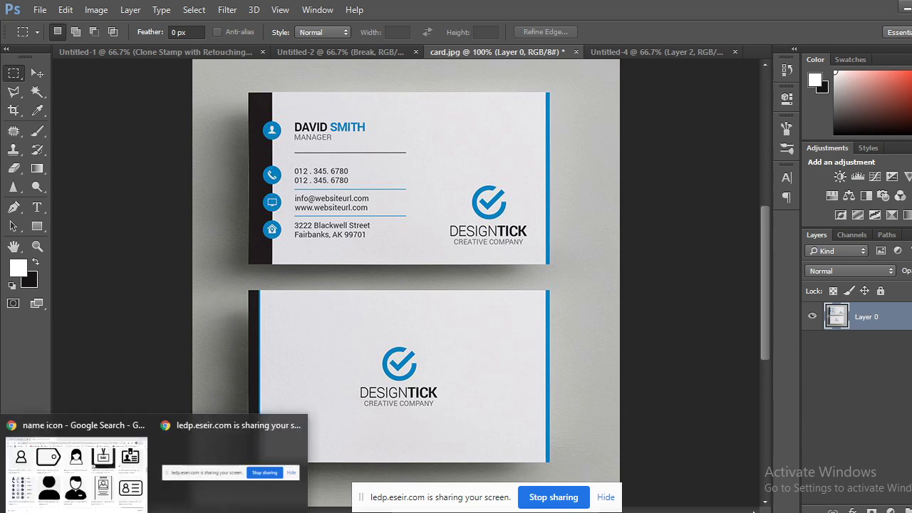
click(105, 486)
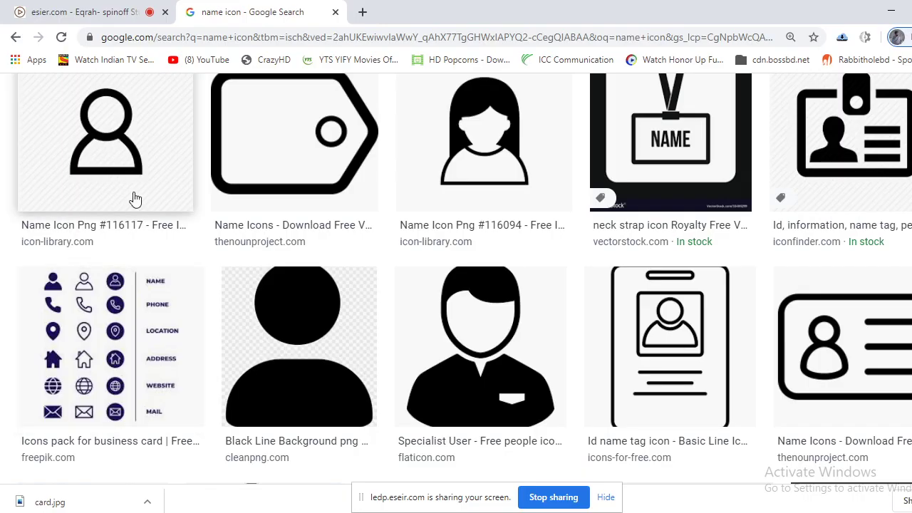
scroll(132, 198, up, 1)
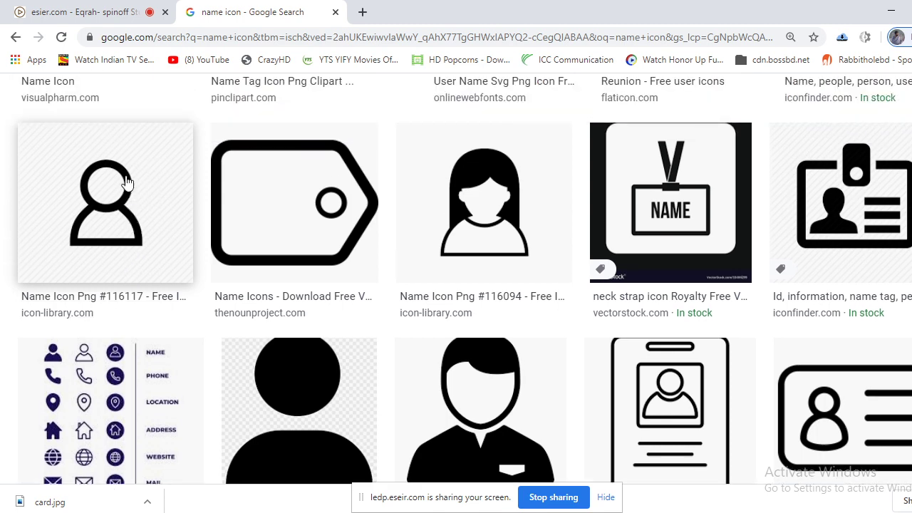
click(130, 204)
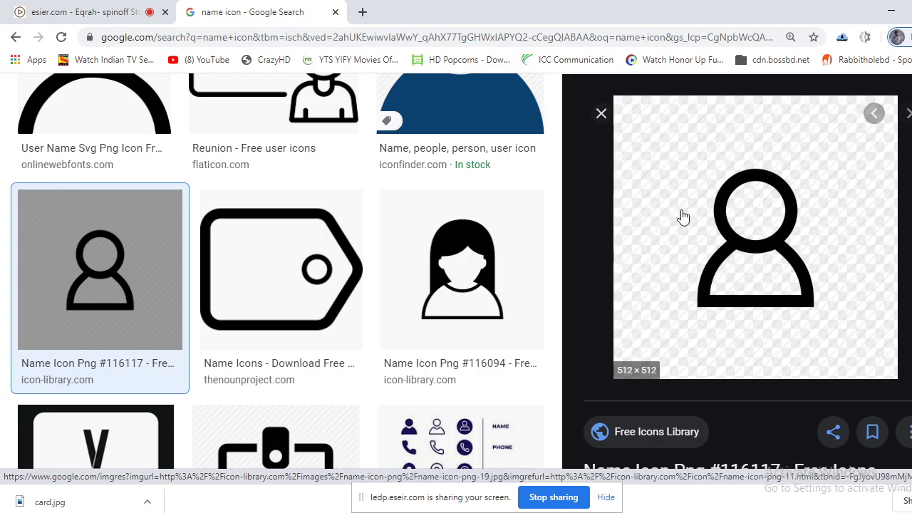
key(alt+Tab)
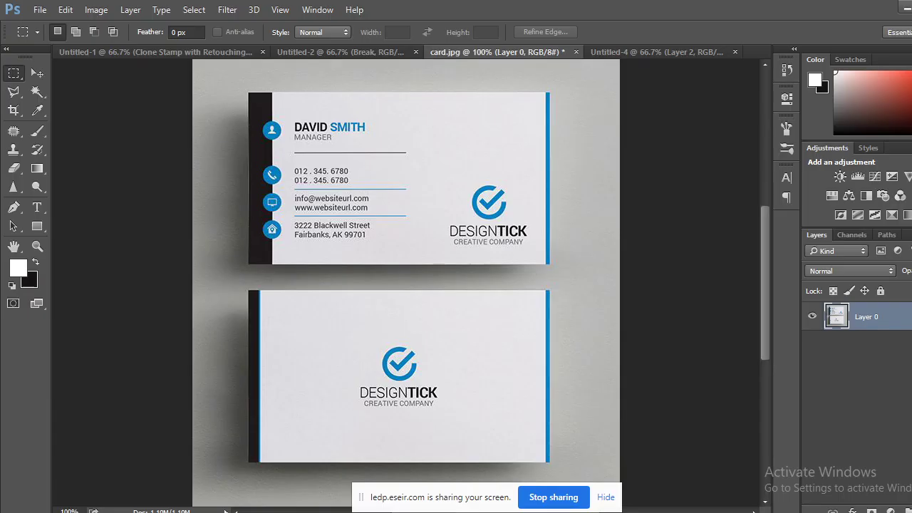
click(90, 491)
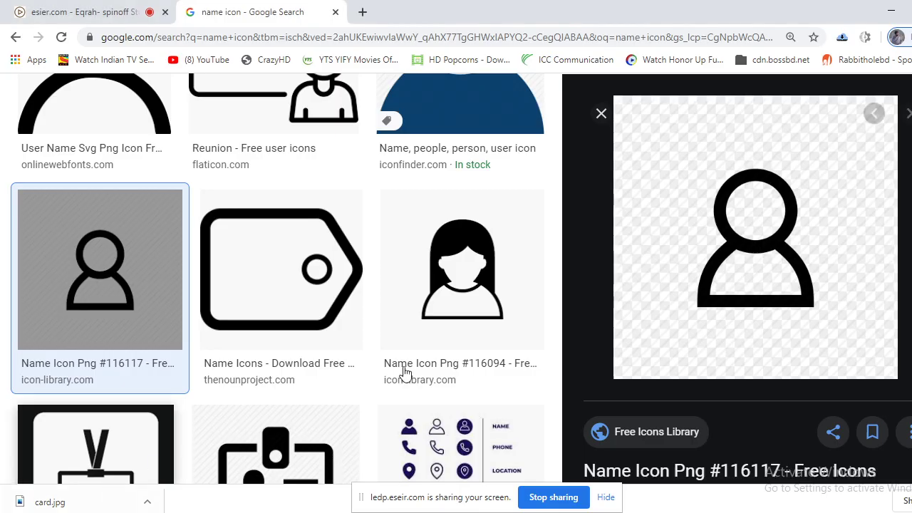
Save the person icon as 'name icon.png' and return to the results.
right_click(742, 171)
click(789, 292)
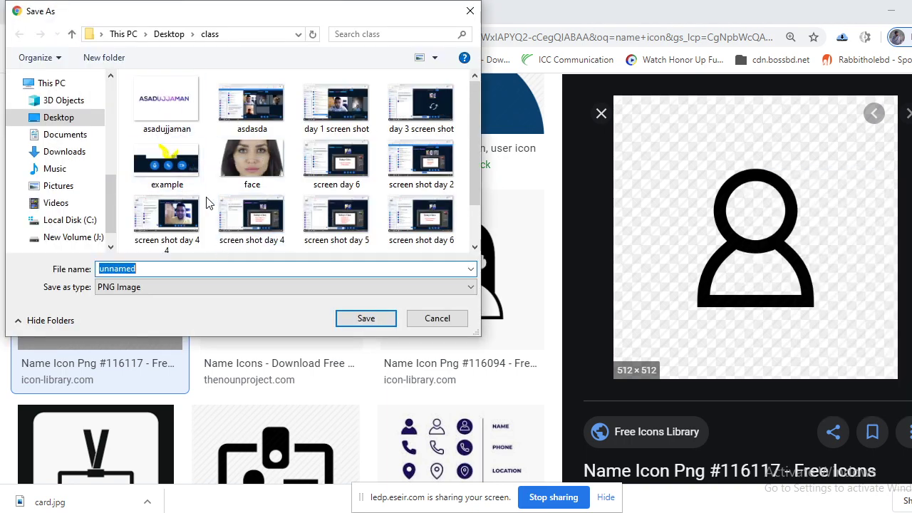
text(name)
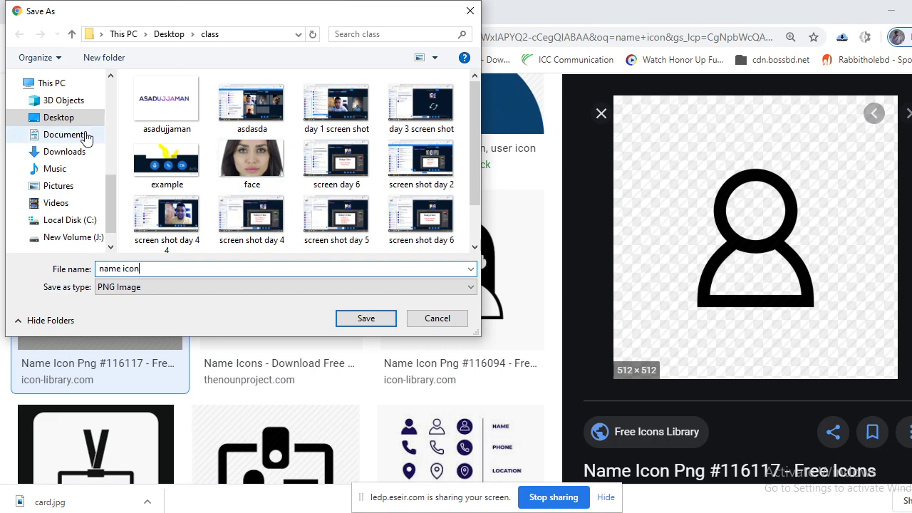
click(362, 319)
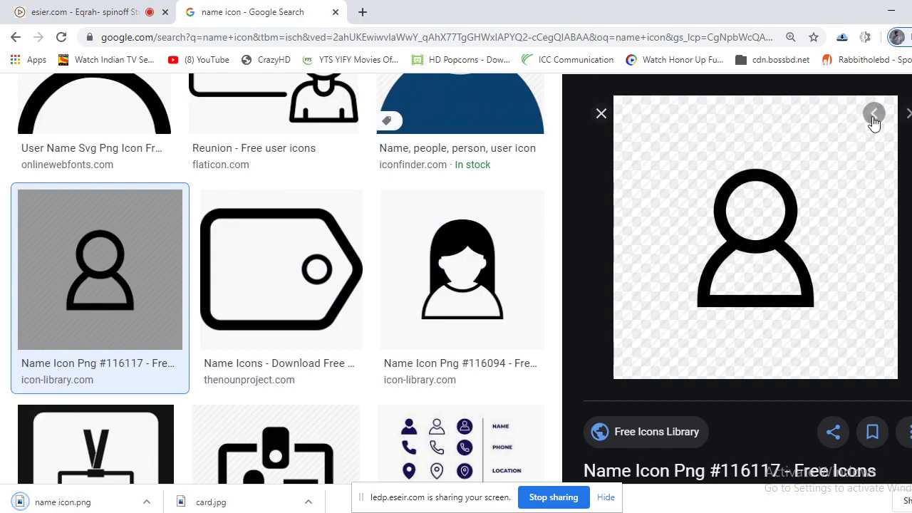
key(alt+Tab)
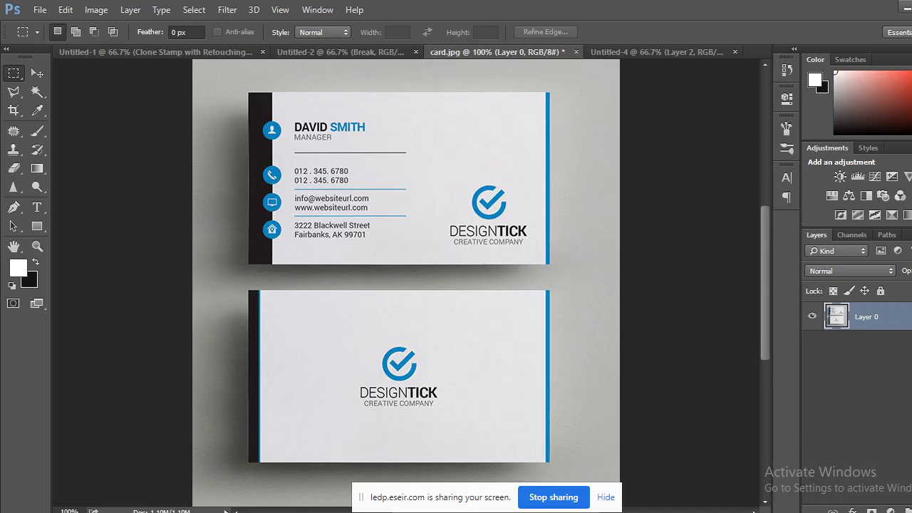
key(alt+Tab)
scroll(399, 313, up, 3)
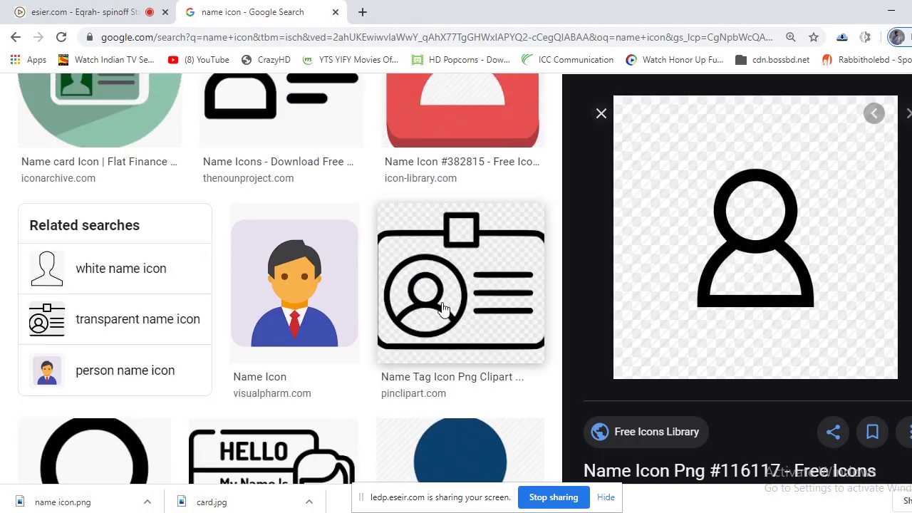
scroll(439, 345, up, 5)
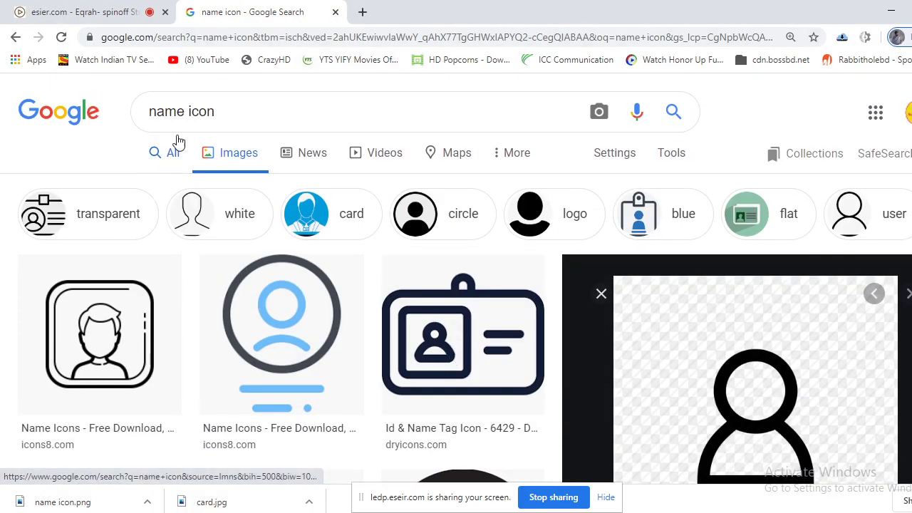
Change the image search to 'contact icon' and browse the results.
double_click(184, 113)
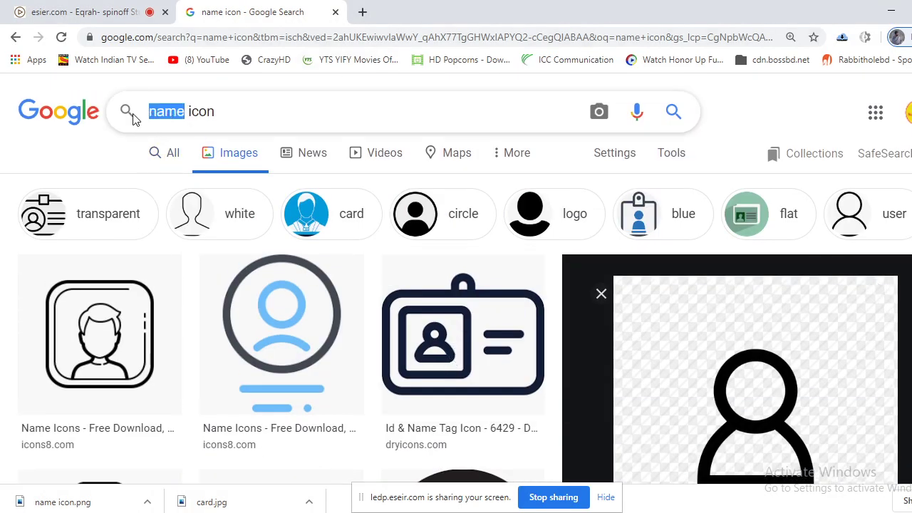
text(contact)
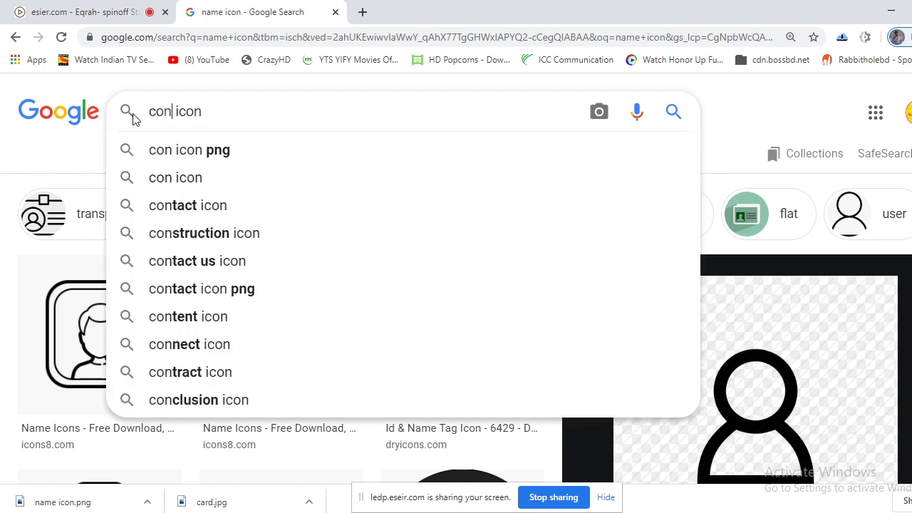
key(Return)
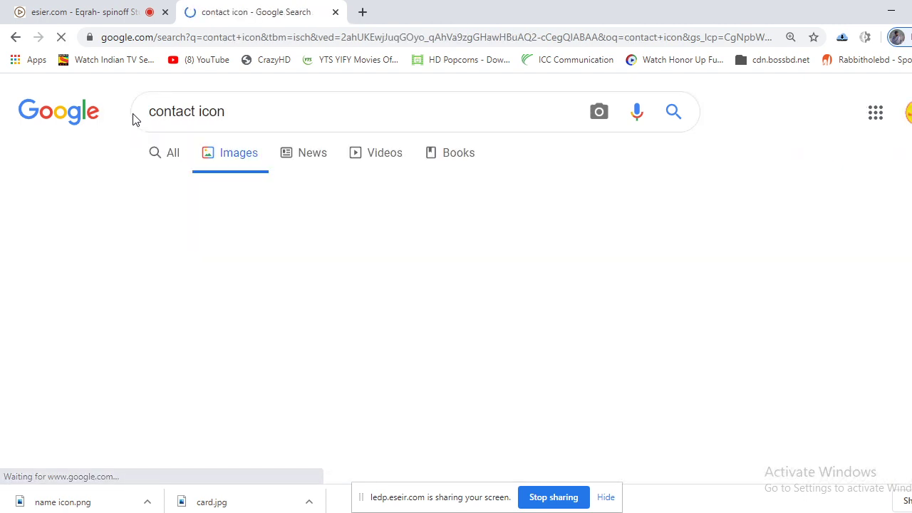
scroll(819, 320, down, 2)
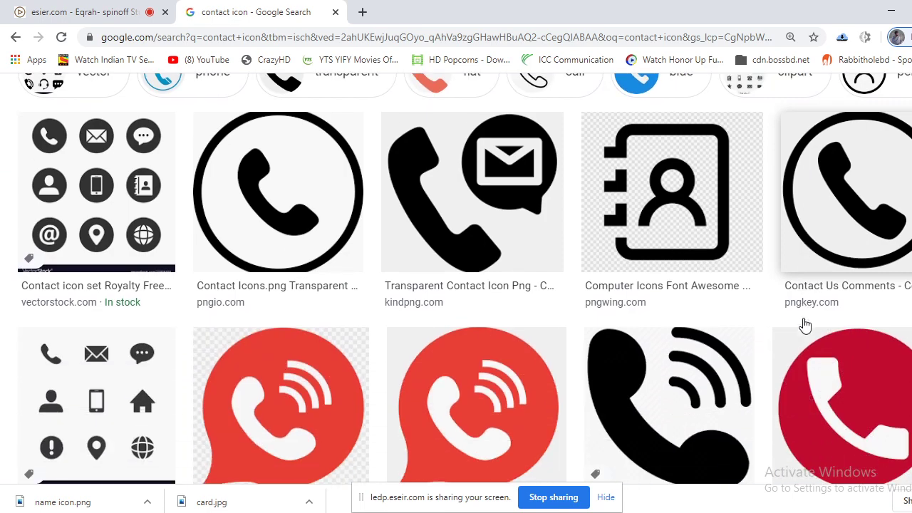
scroll(620, 261, down, 3)
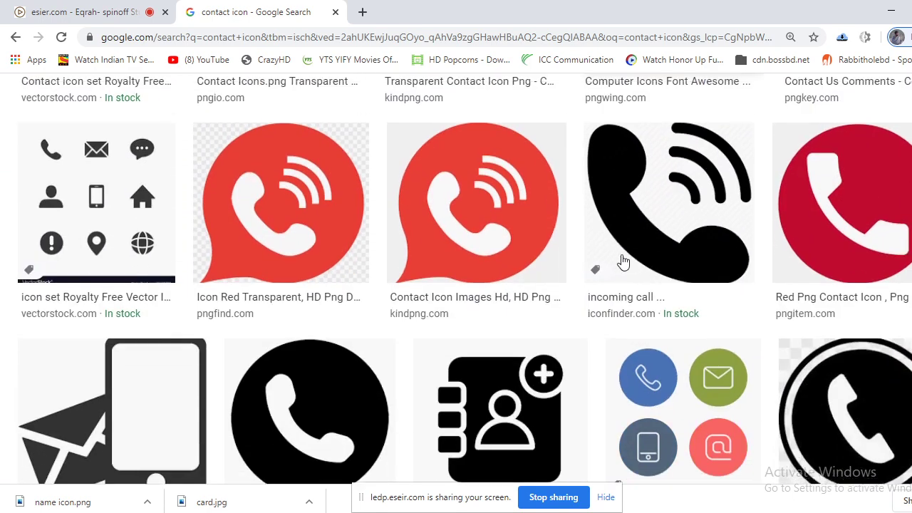
scroll(620, 260, up, 3)
key(alt+Tab)
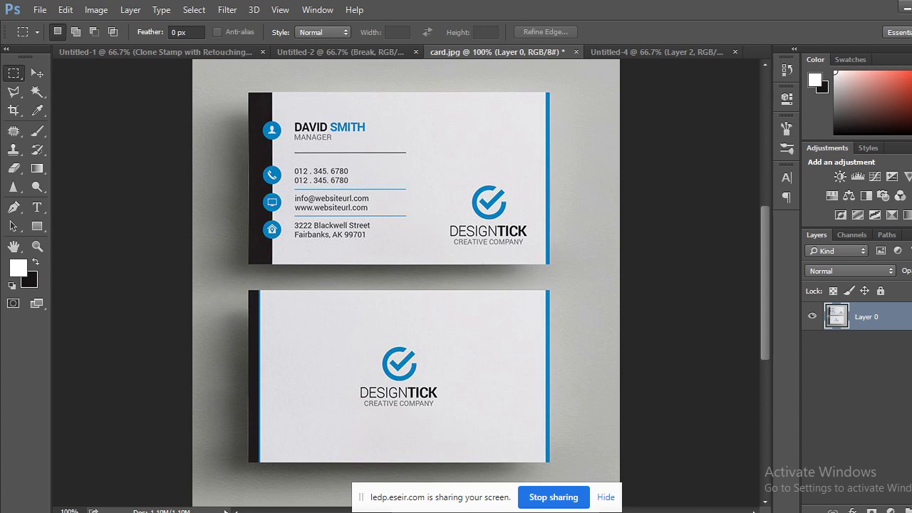
click(79, 456)
scroll(641, 285, up, 1)
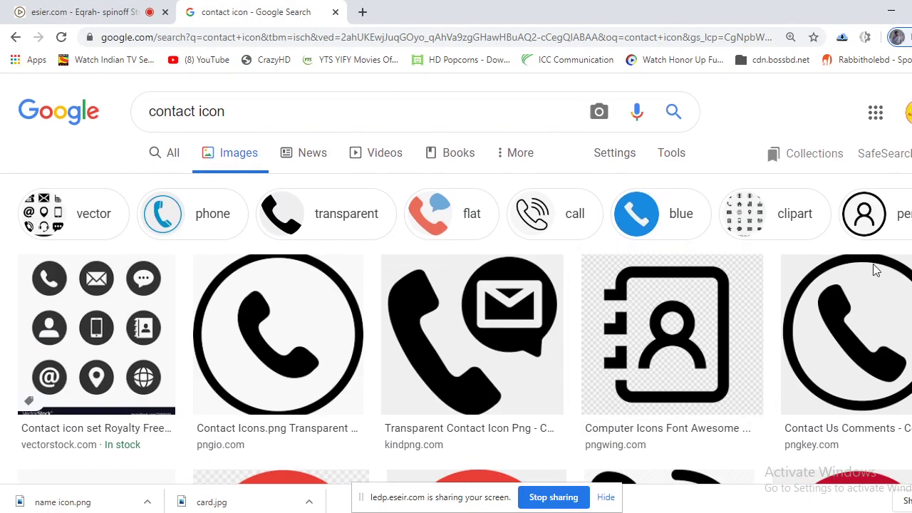
scroll(620, 309, down, 6)
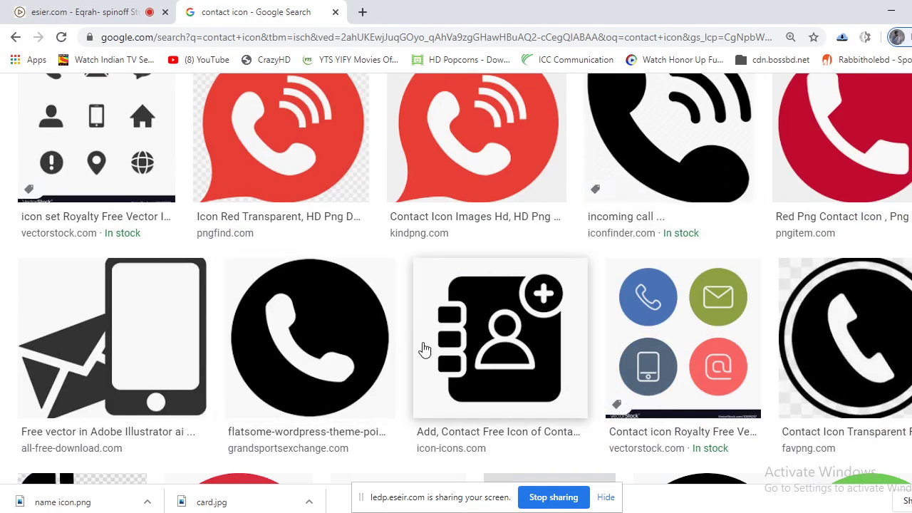
Save the black circular phone icon as 'contact icon.jpg'.
click(827, 333)
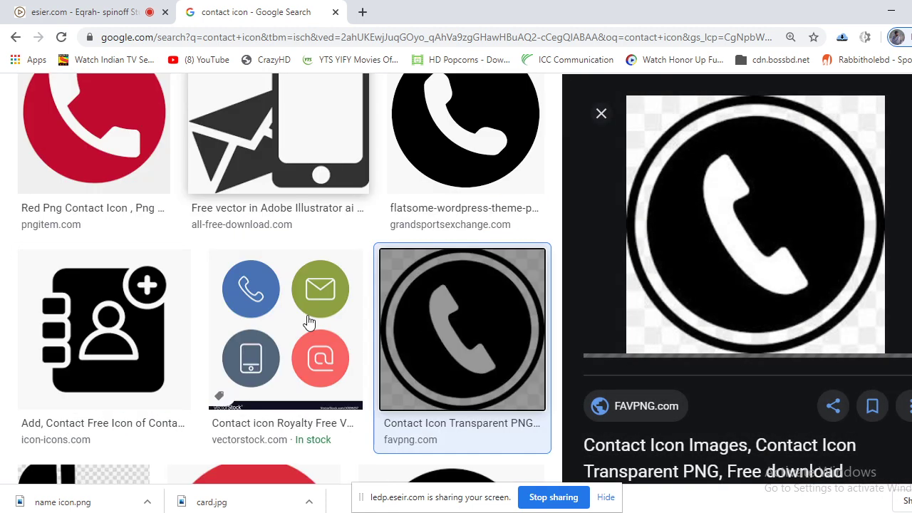
right_click(748, 166)
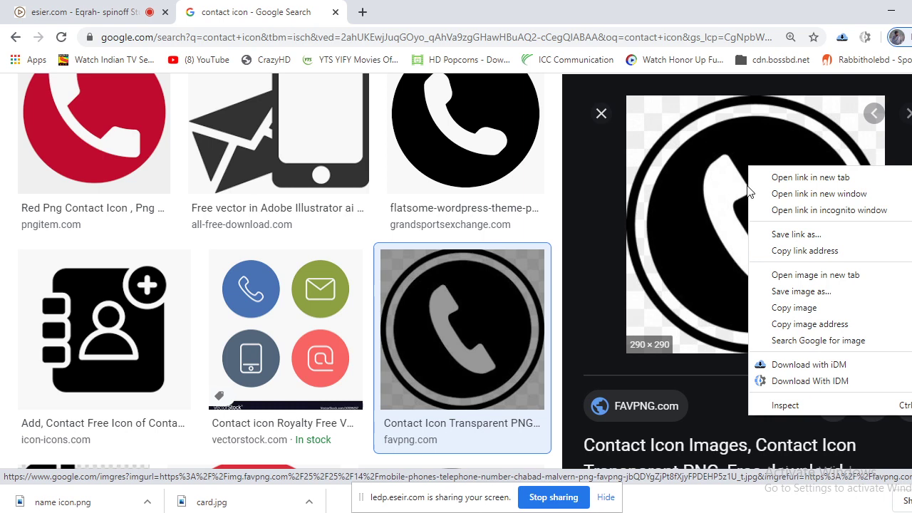
click(791, 291)
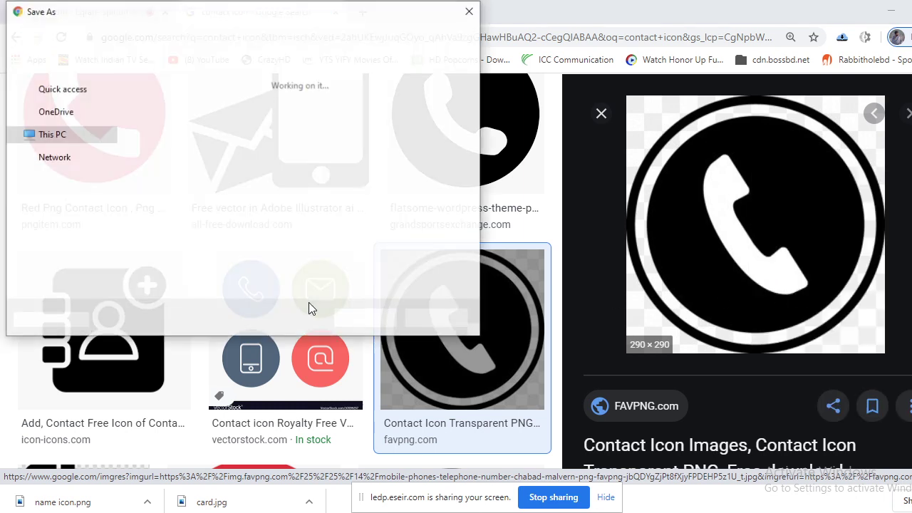
text(contact icon)
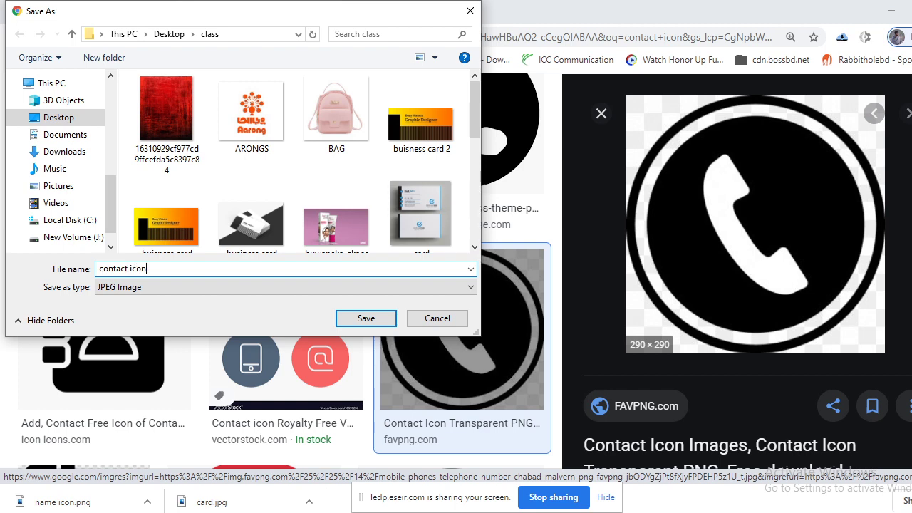
click(371, 324)
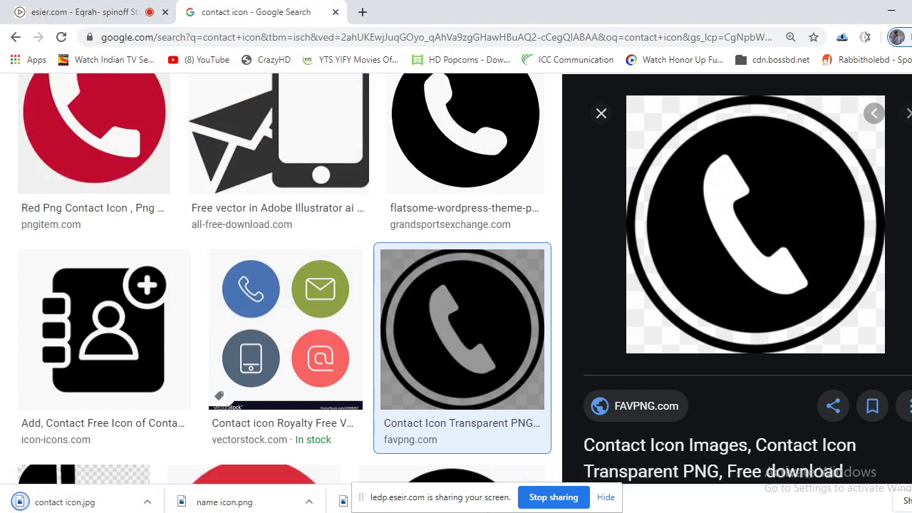
mouse_move(111, 512)
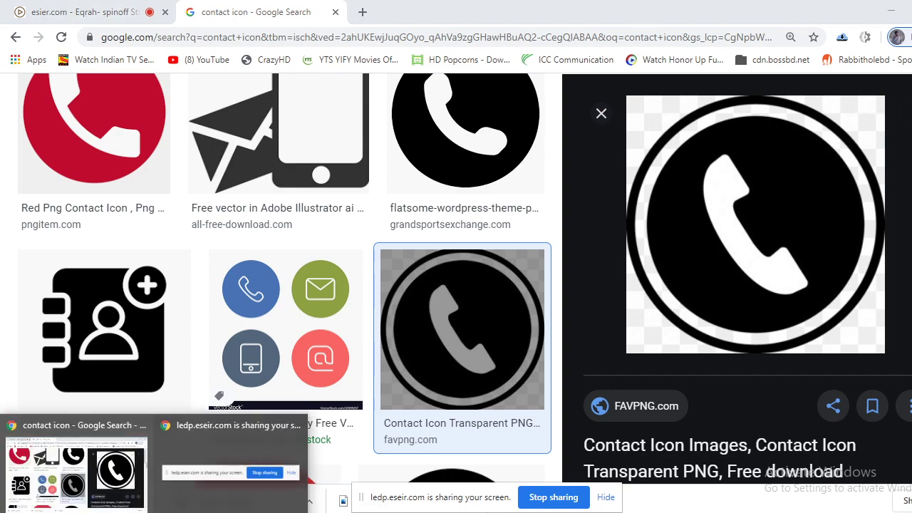
click(166, 510)
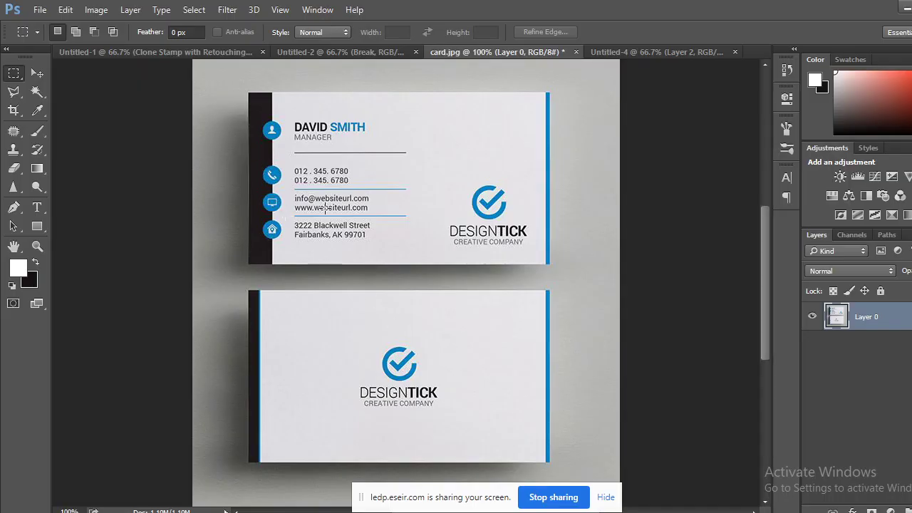
mouse_move(112, 510)
click(96, 465)
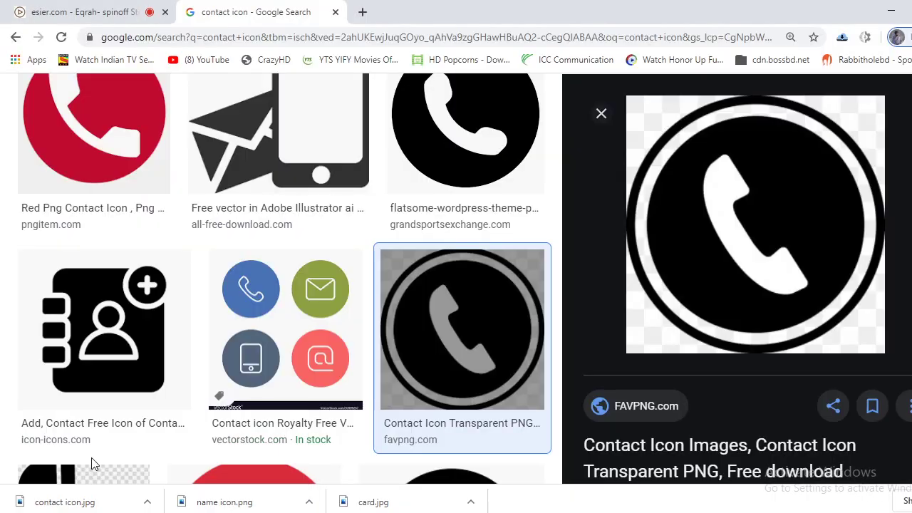
scroll(284, 384, up, 10)
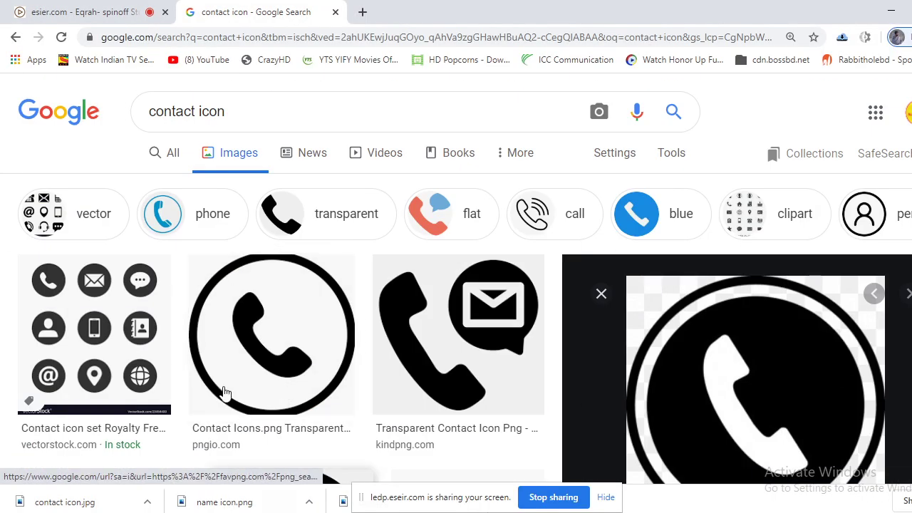
Replace the search with 'adress icon' and view the results.
triple_click(139, 118)
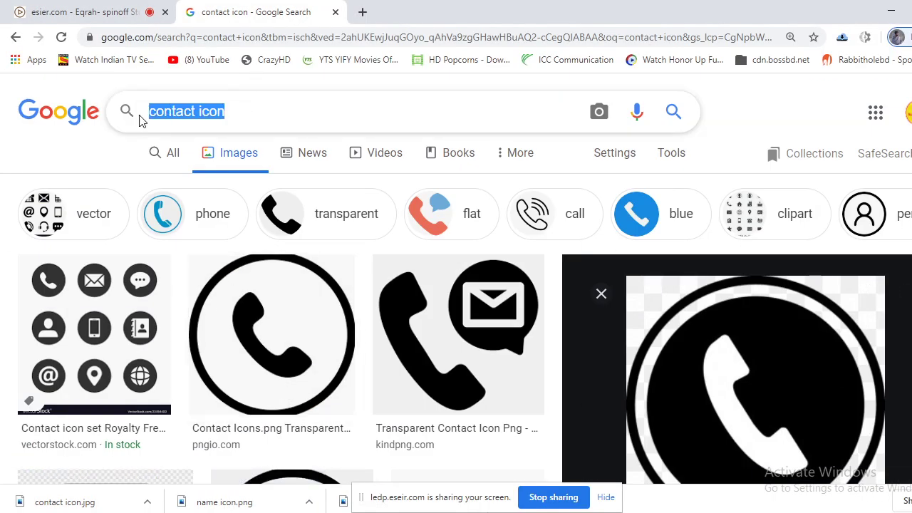
text(adress icon)
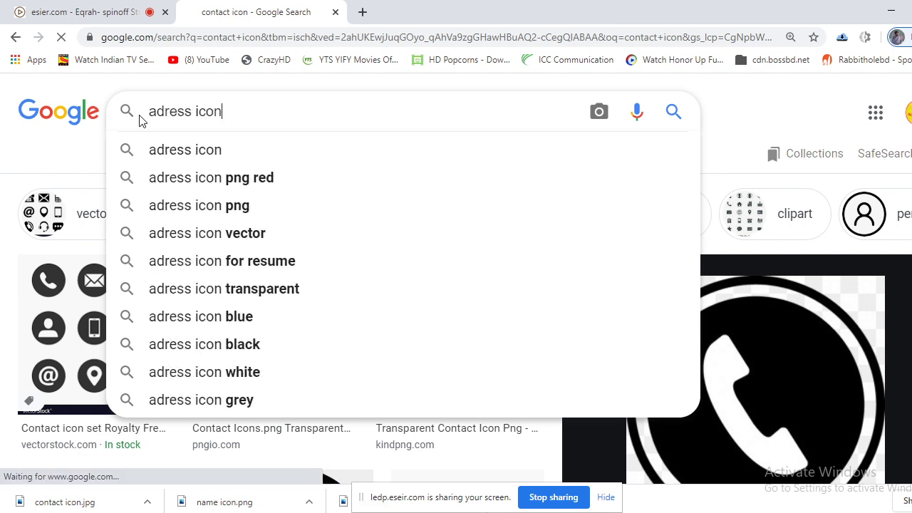
key(Return)
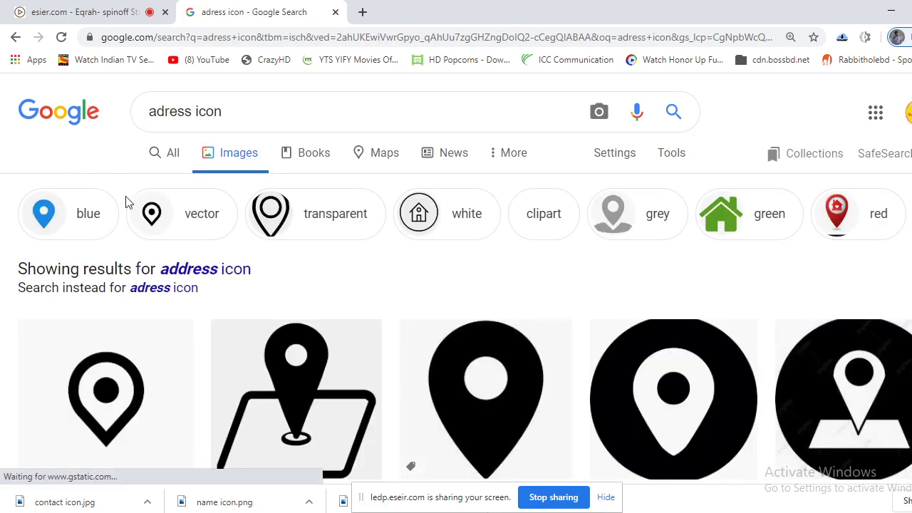
scroll(127, 214, down, 3)
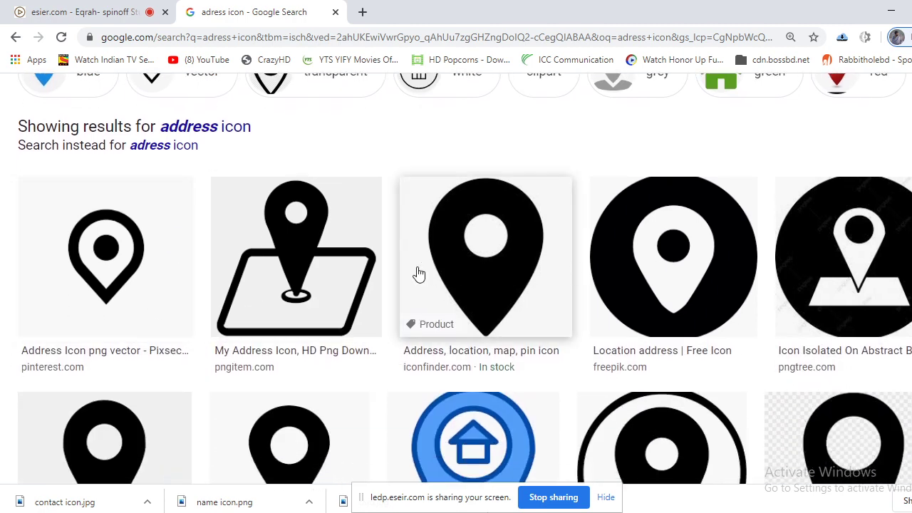
Save the outlined location pin as 'location icon.png'.
click(118, 274)
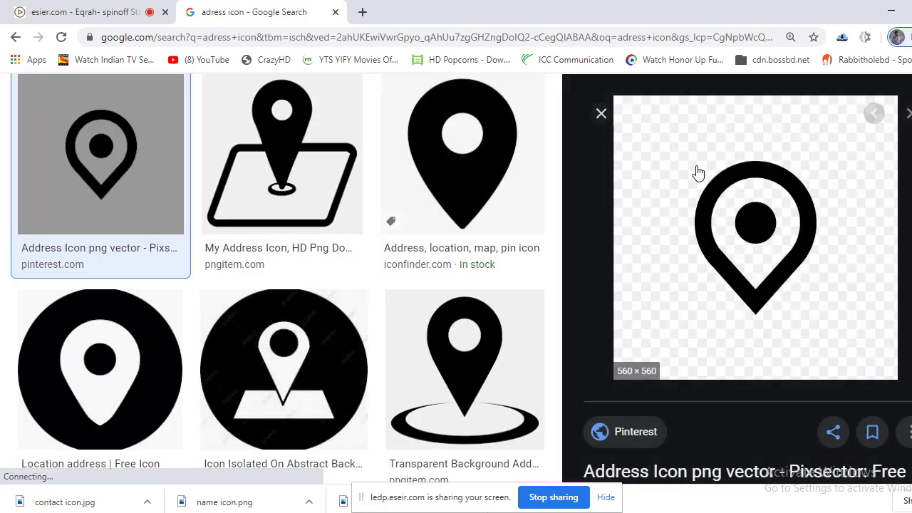
right_click(727, 206)
click(776, 329)
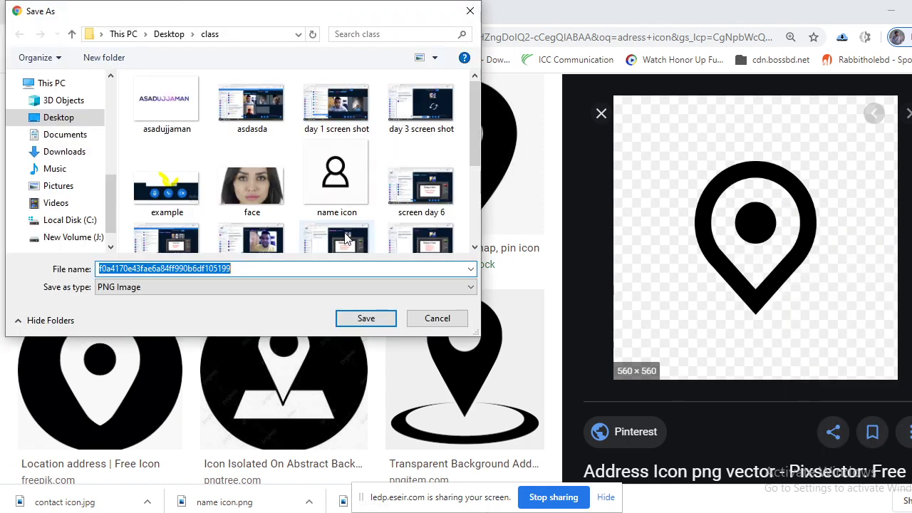
key(BackSpace)
text(location icon)
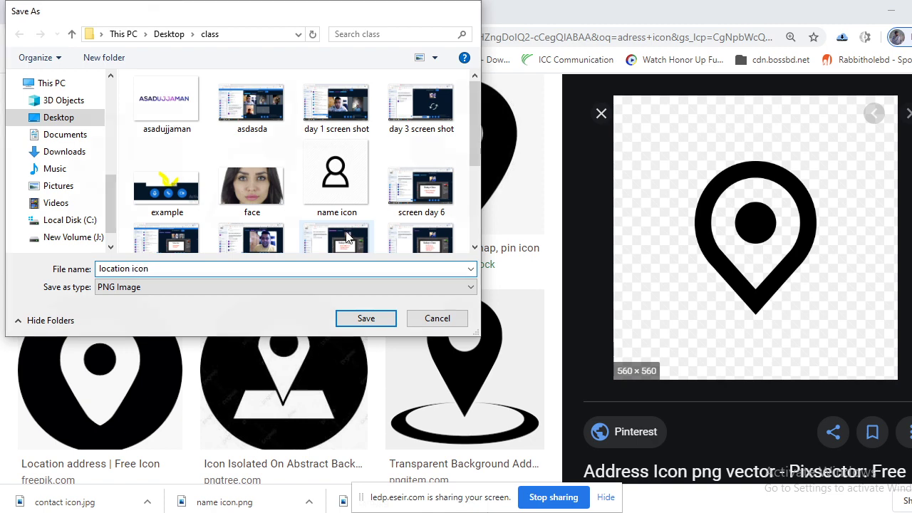
key(Return)
scroll(203, 164, up, 3)
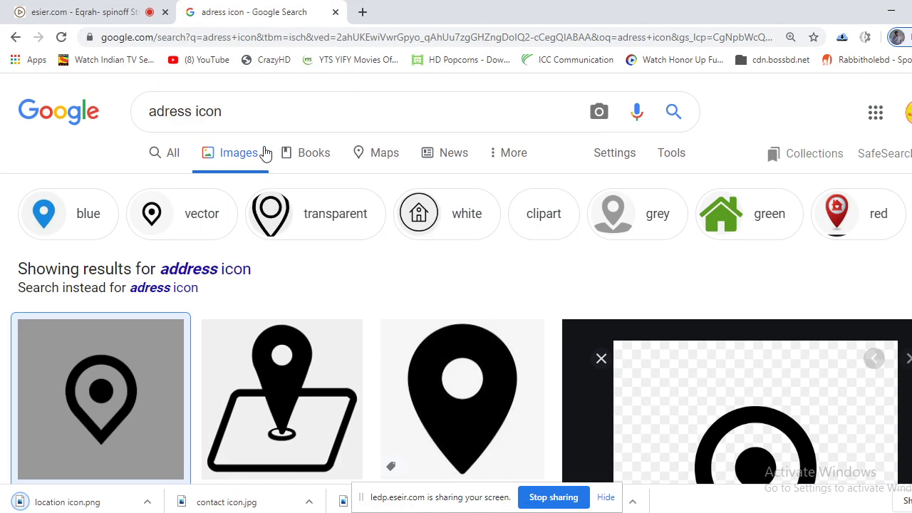
double_click(189, 109)
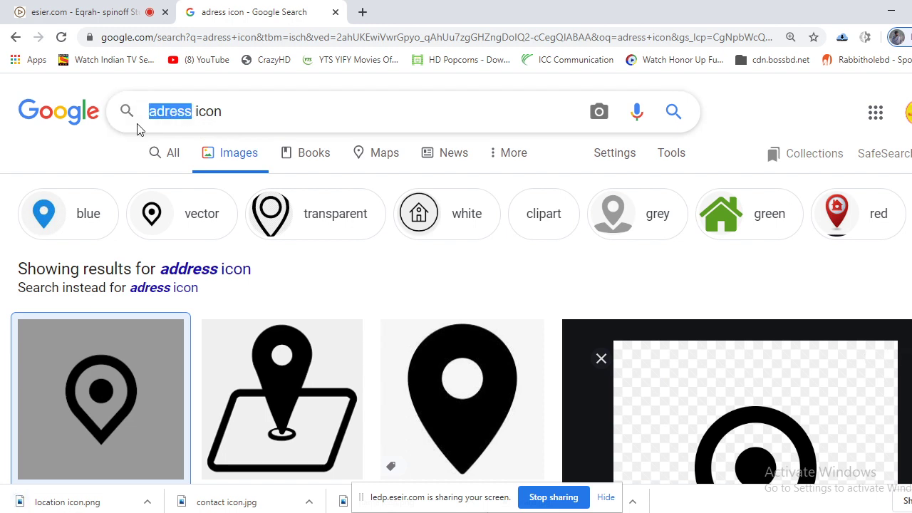
text(we)
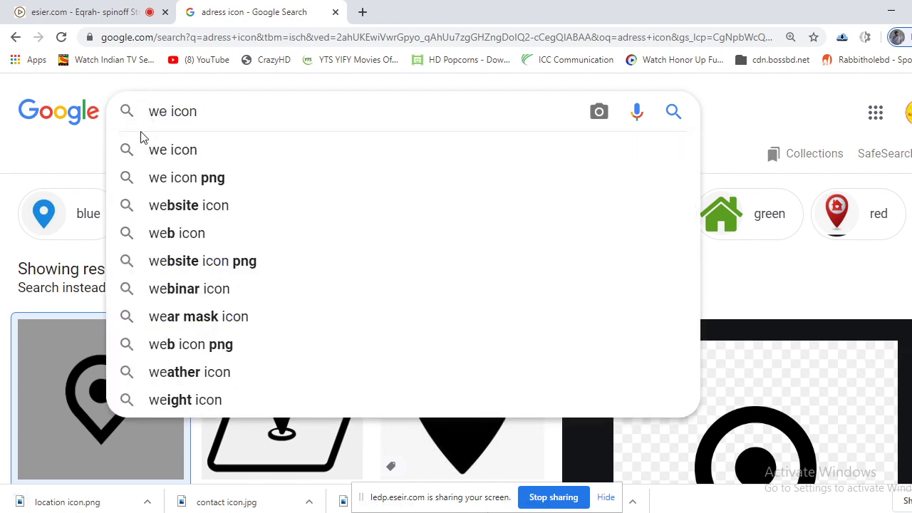
text(b)
key(Return)
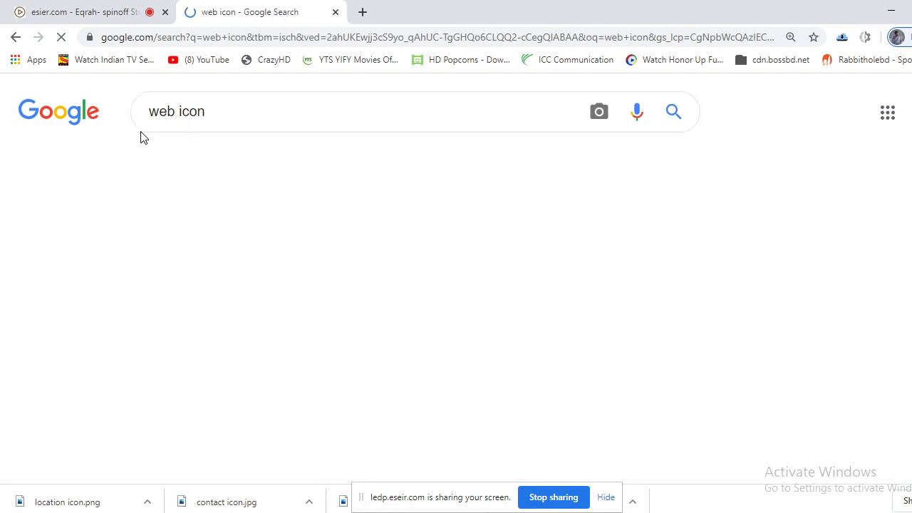
click(175, 111)
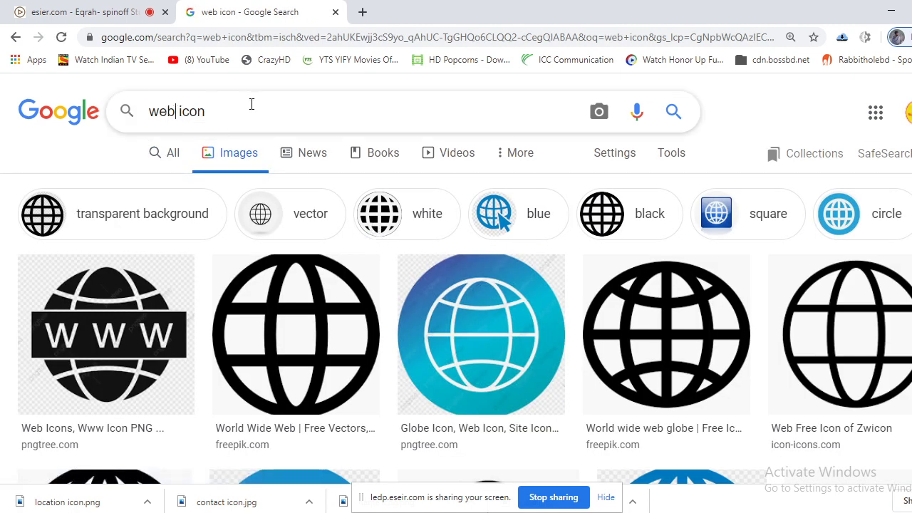
text(adress)
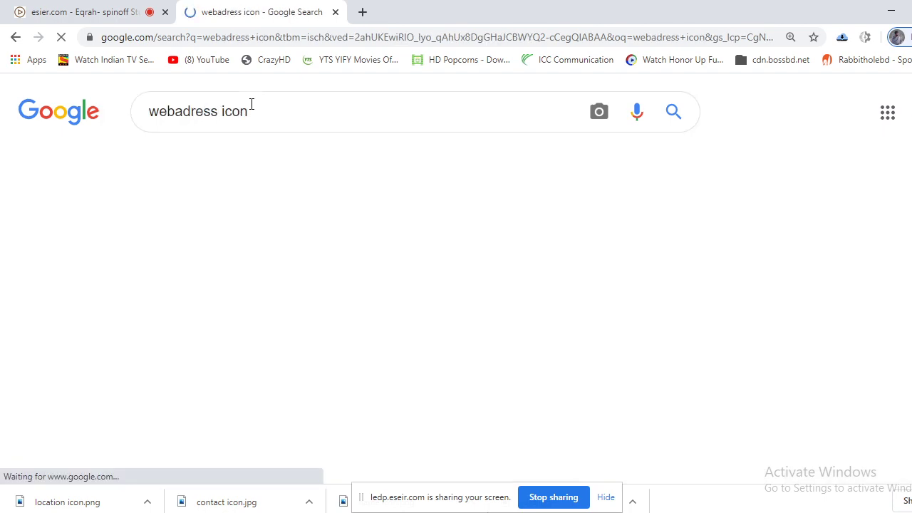
scroll(318, 270, down, 3)
scroll(318, 270, down, 15)
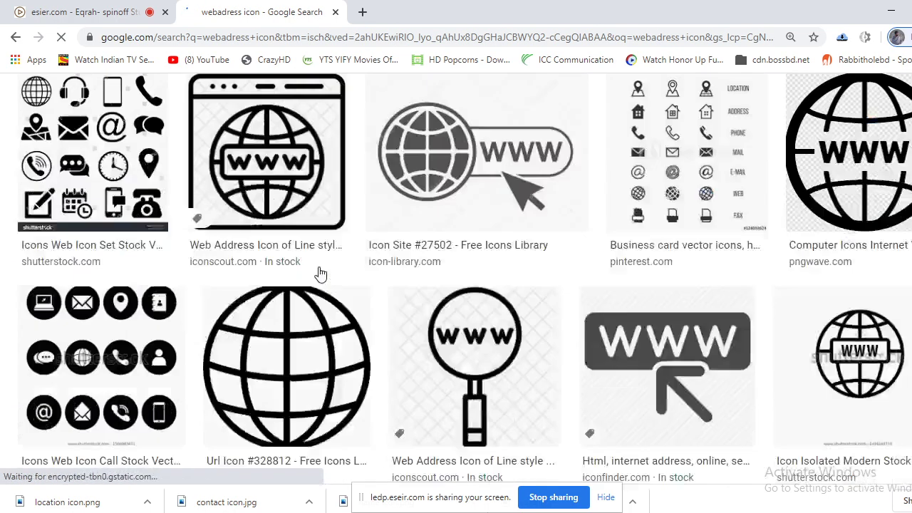
scroll(319, 277, up, 15)
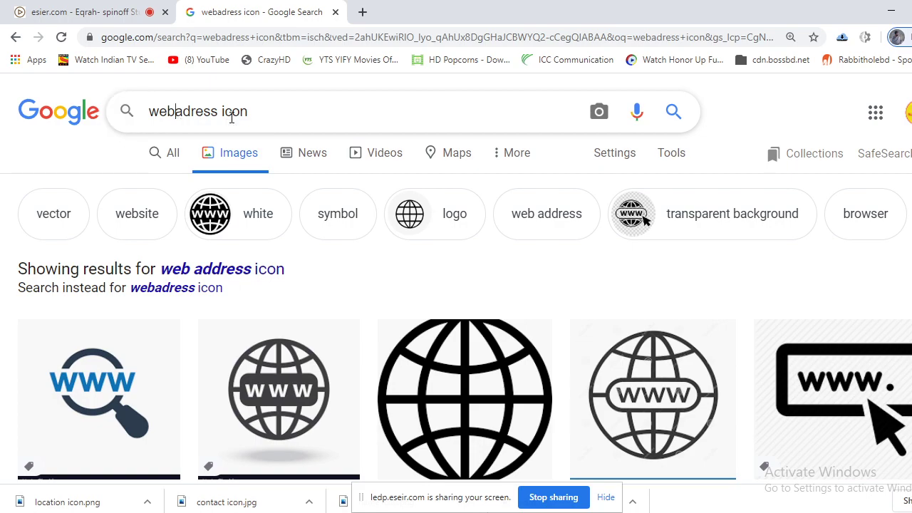
key(Return)
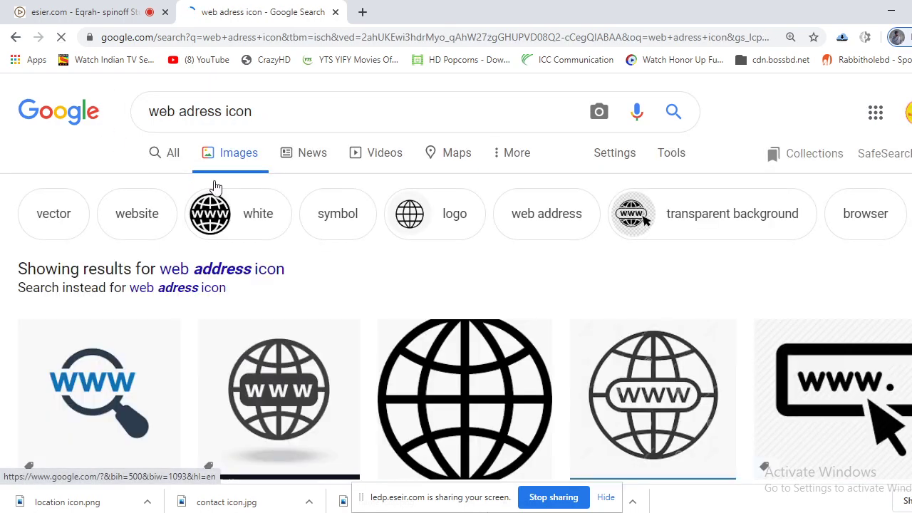
scroll(216, 187, down, 6)
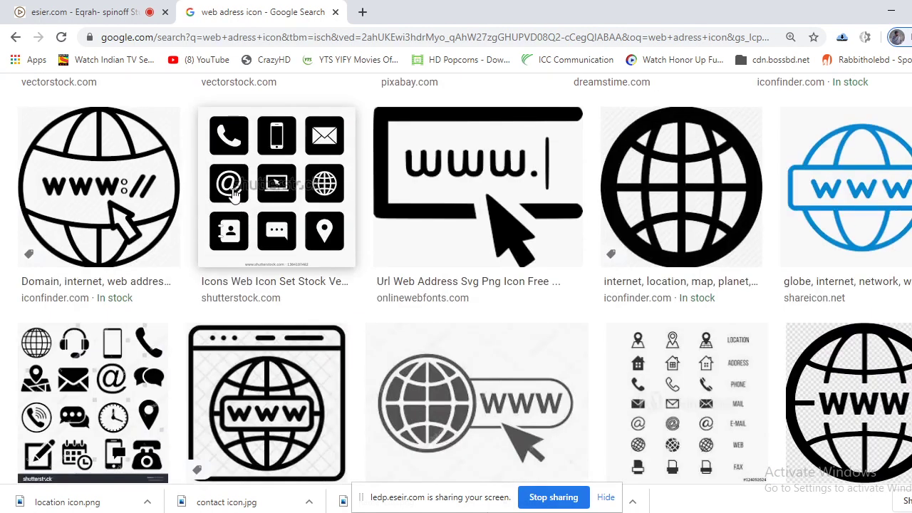
scroll(335, 298, down, 4)
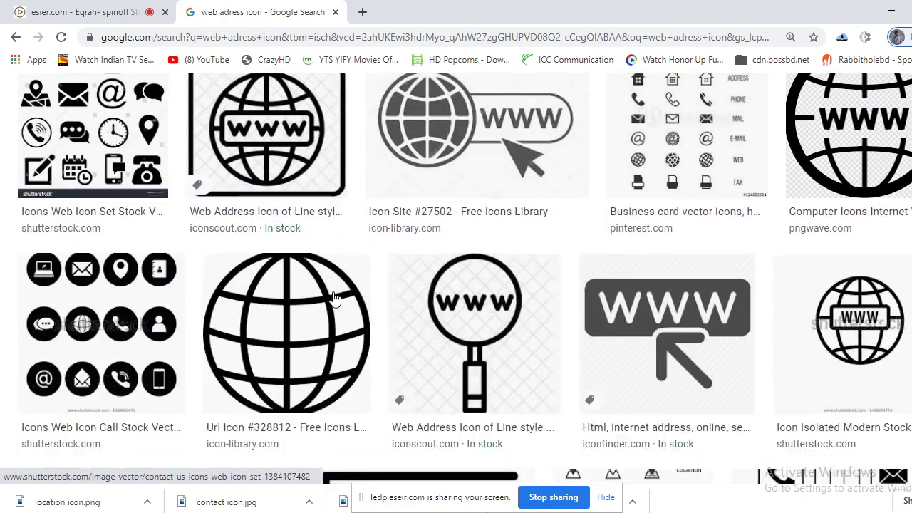
scroll(334, 295, down, 10)
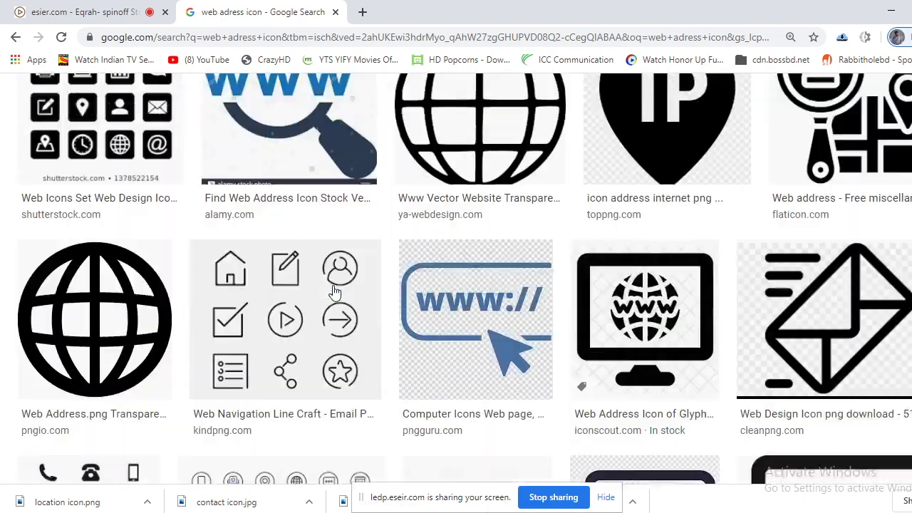
scroll(334, 292, up, 20)
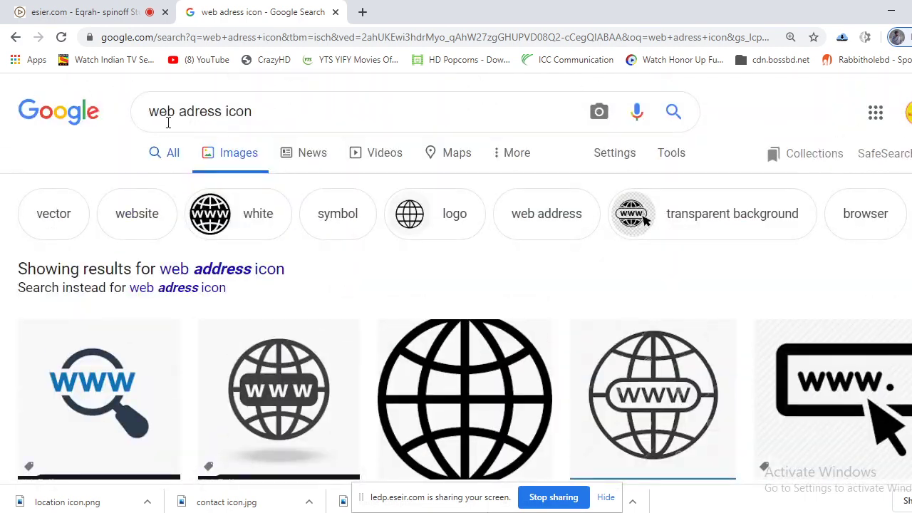
drag(168, 122, 121, 119)
key(BackSpace)
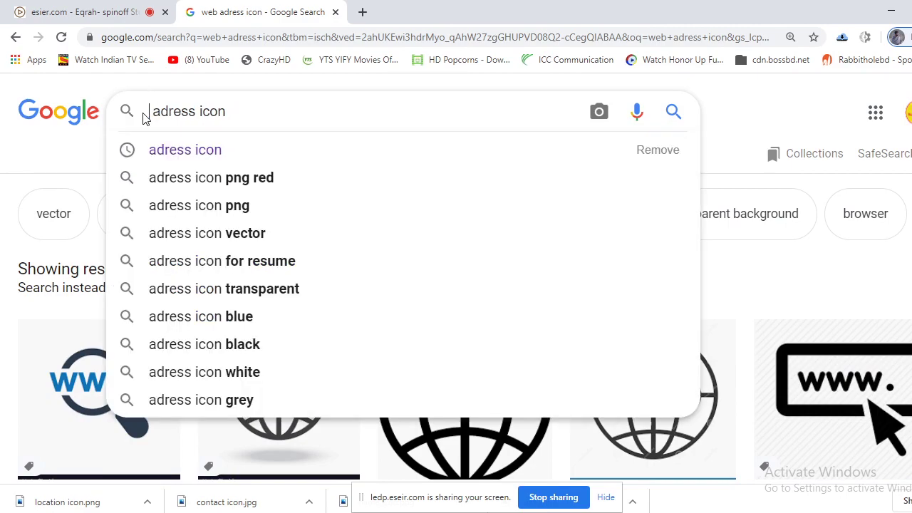
key(Return)
scroll(427, 292, down, 10)
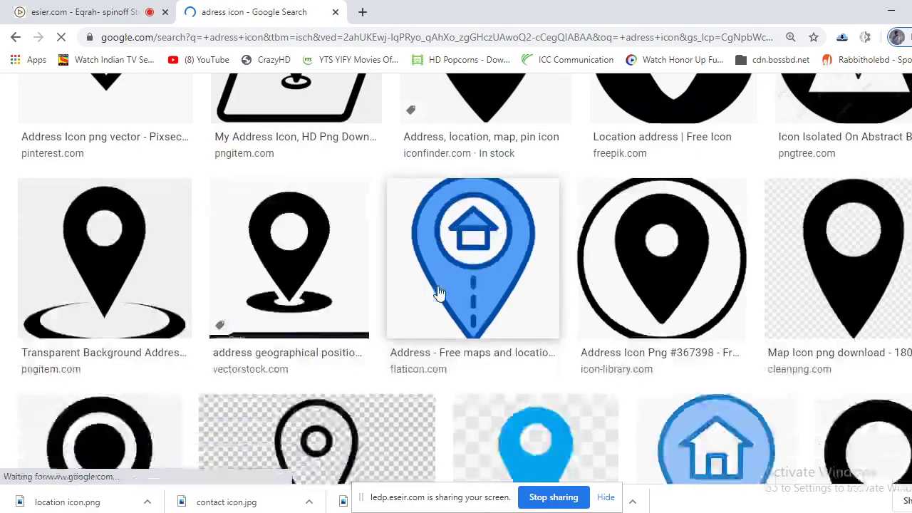
scroll(438, 295, up, 6)
scroll(445, 298, up, 5)
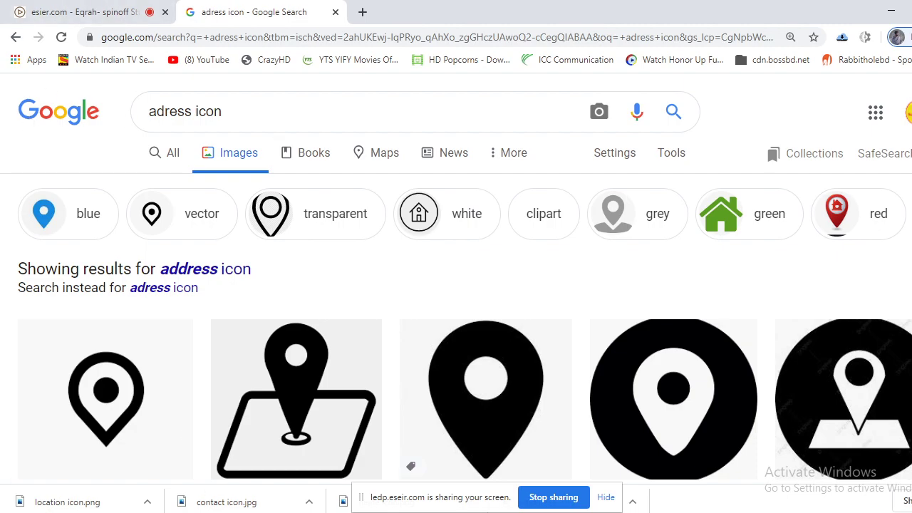
key(alt+Tab)
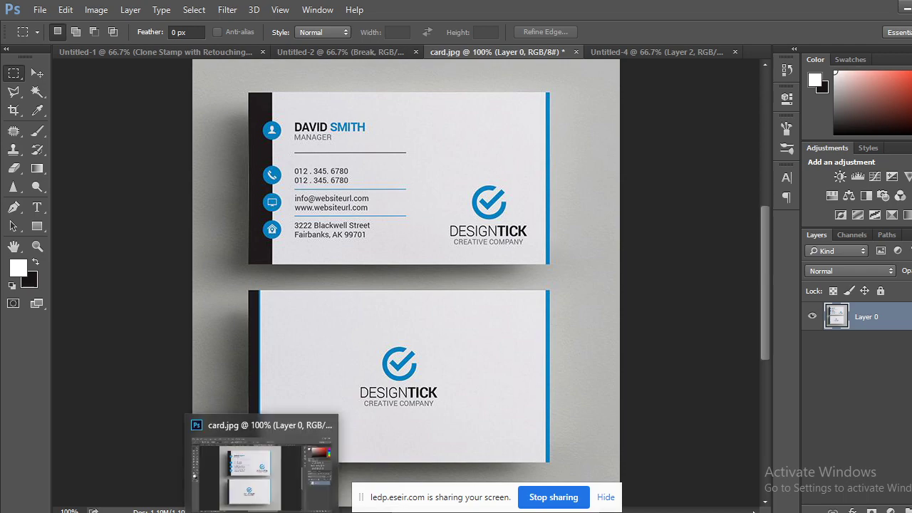
key(alt+Tab)
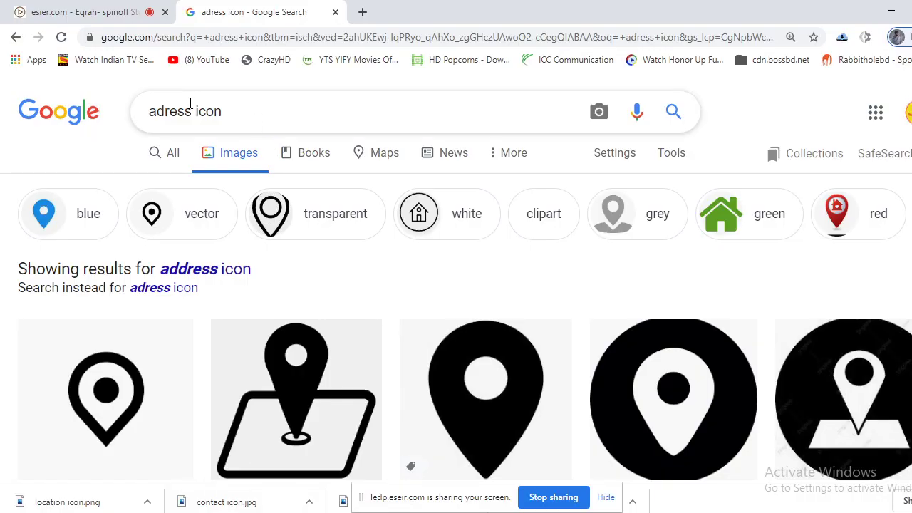
Change the image search to 'mail icon' and browse the results.
double_click(189, 111)
text(mail)
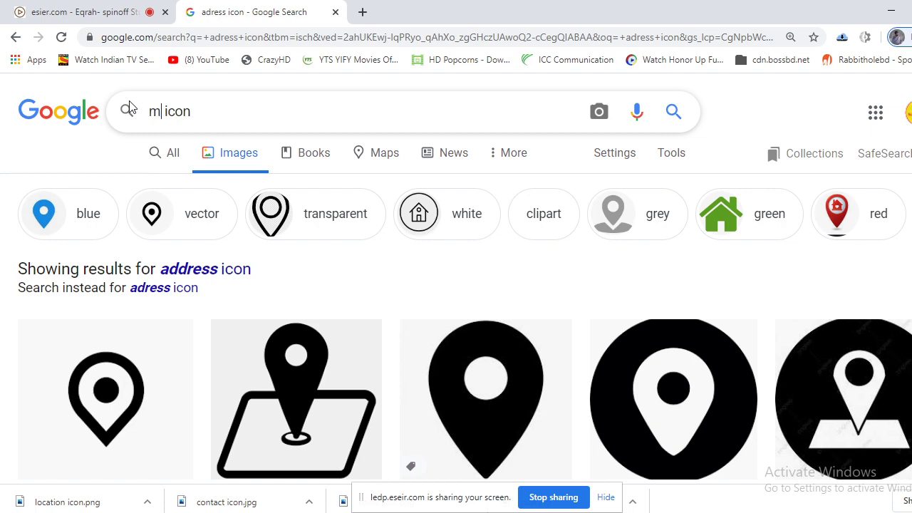
key(Return)
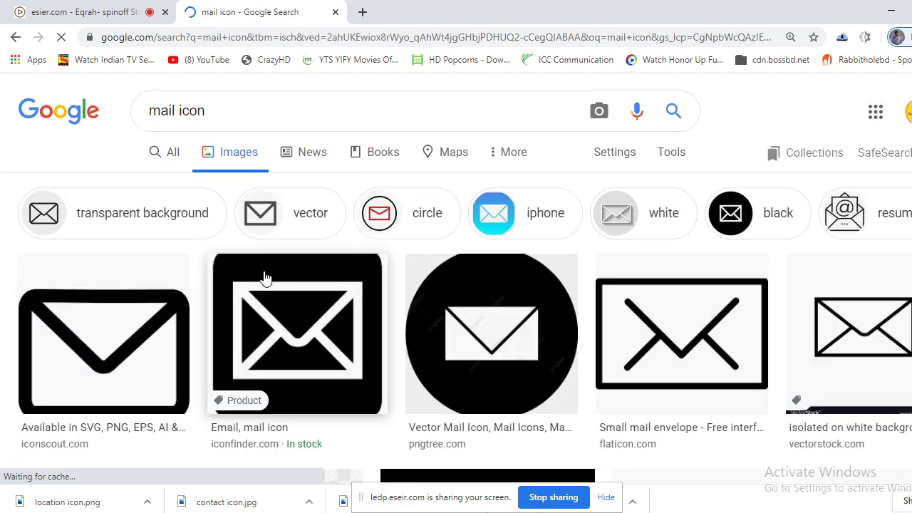
scroll(264, 276, down, 4)
scroll(265, 277, up, 4)
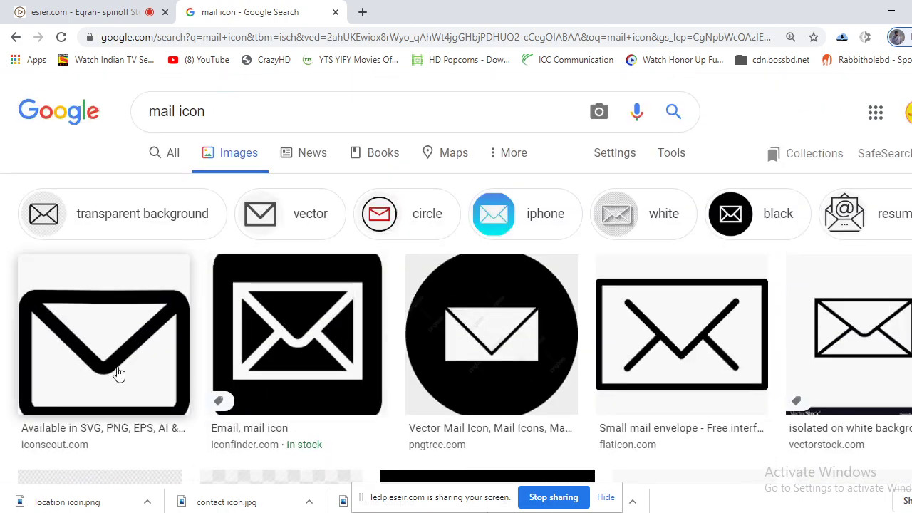
scroll(332, 348, down, 7)
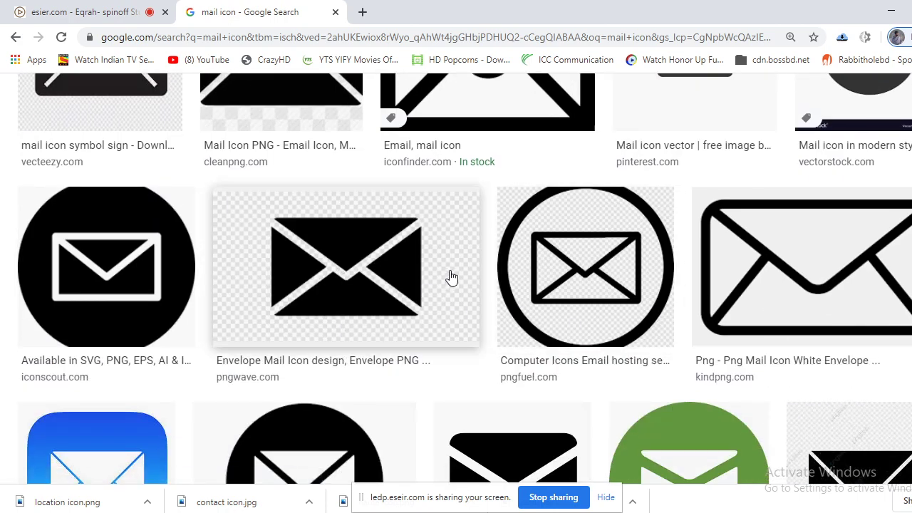
scroll(464, 285, up, 1)
scroll(469, 284, up, 7)
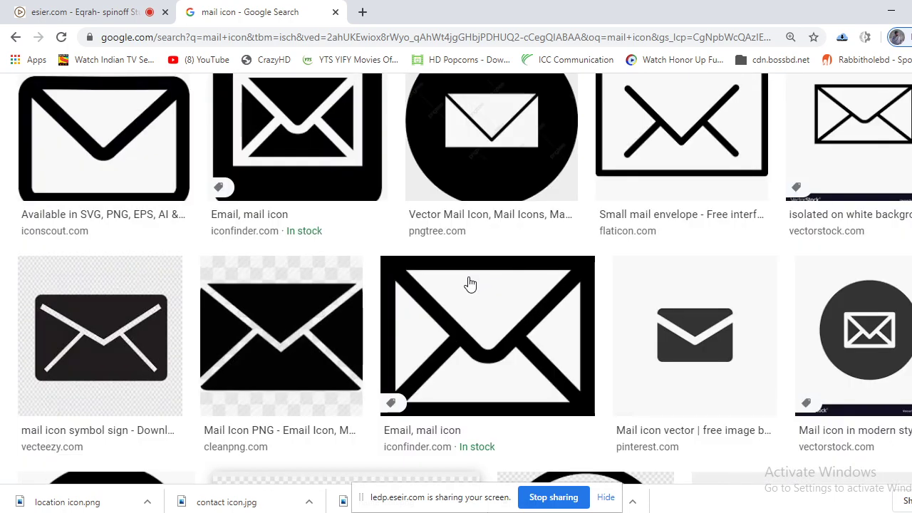
scroll(469, 285, down, 7)
scroll(470, 292, down, 4)
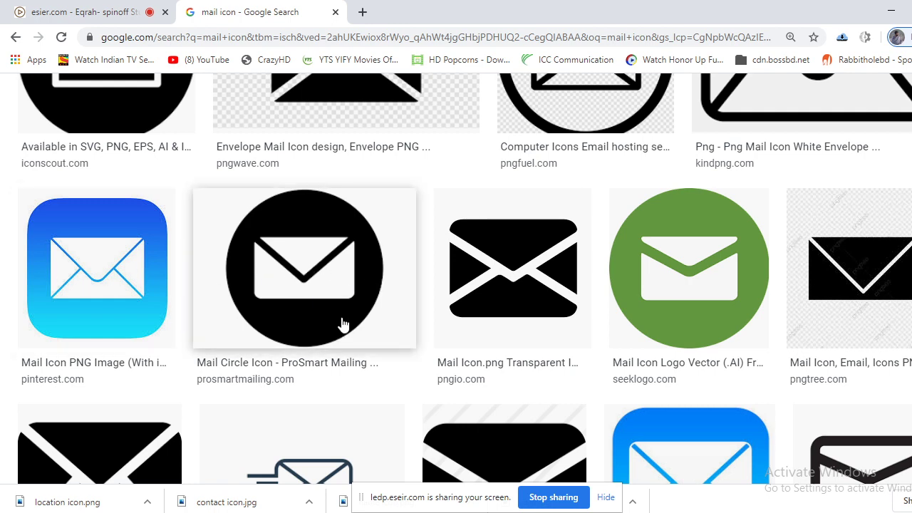
scroll(342, 324, up, 5)
scroll(342, 326, down, 4)
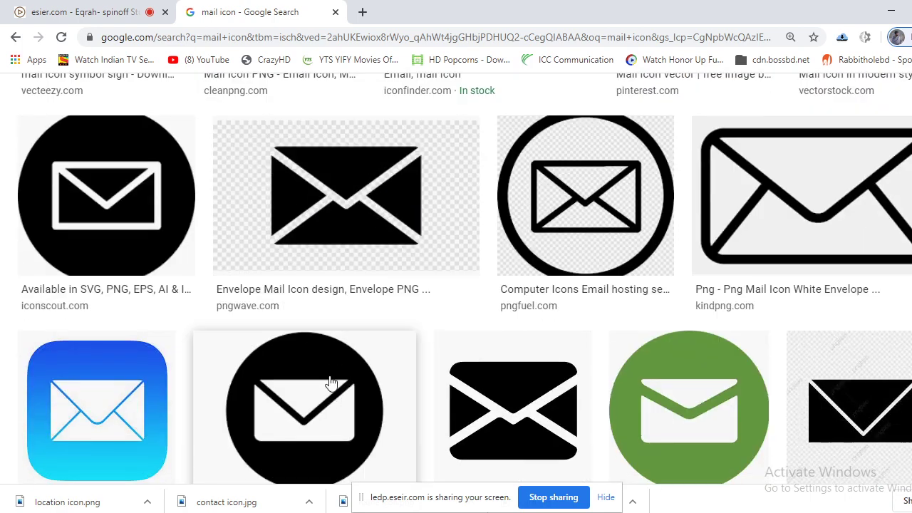
Save the Mail Circle Icon envelope image as 'mail icon.png'.
click(331, 382)
right_click(735, 177)
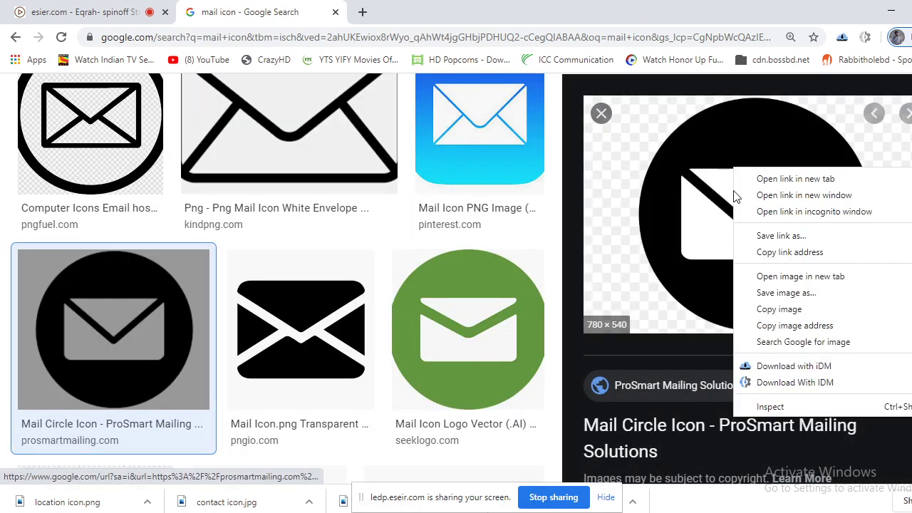
click(785, 293)
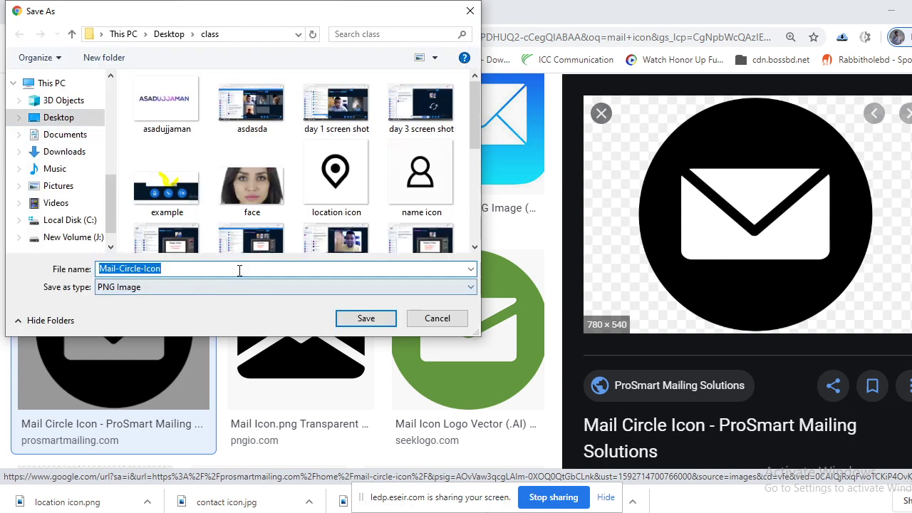
text(mail icon)
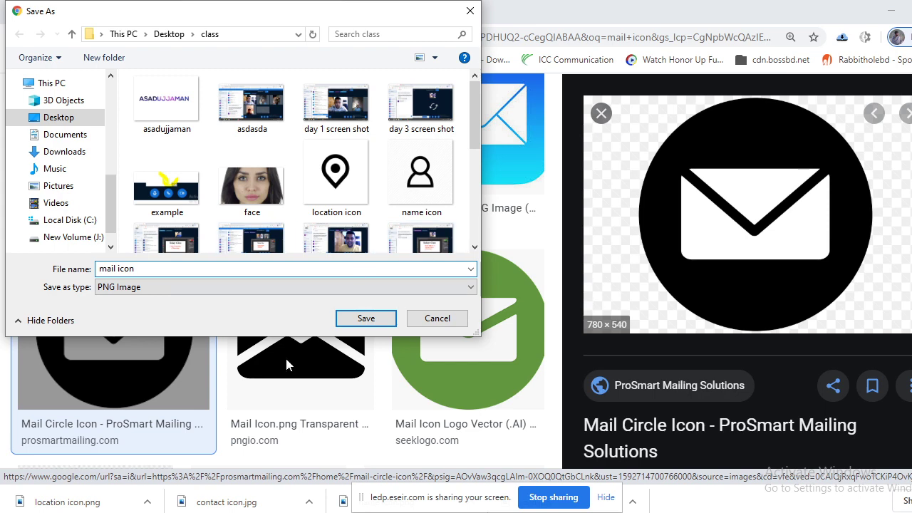
click(363, 319)
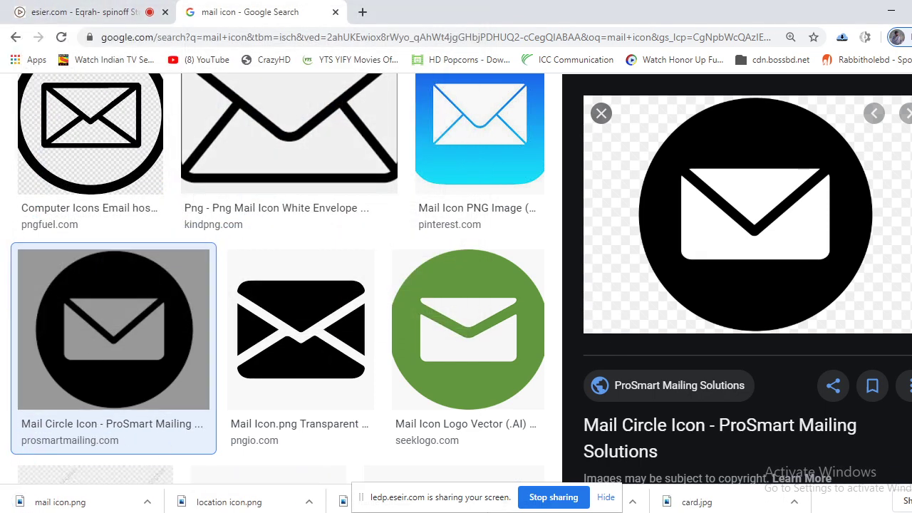
key(alt+Tab)
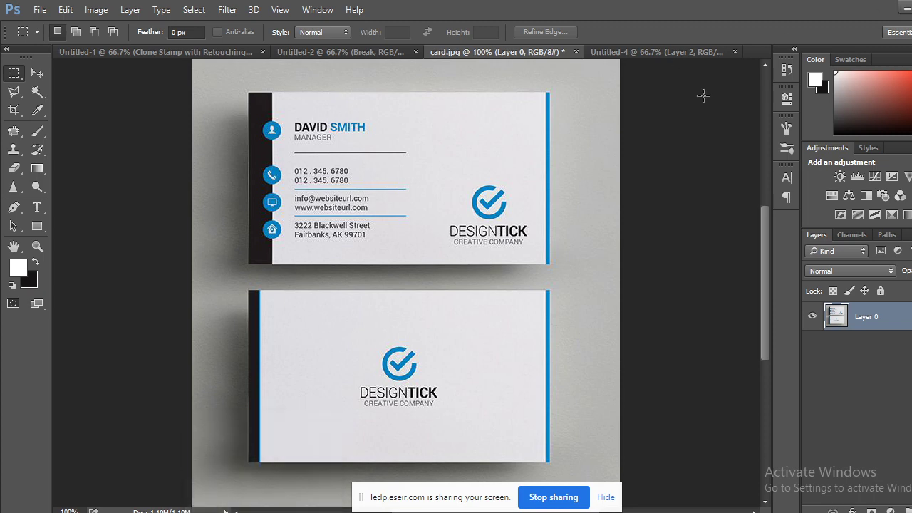
click(686, 55)
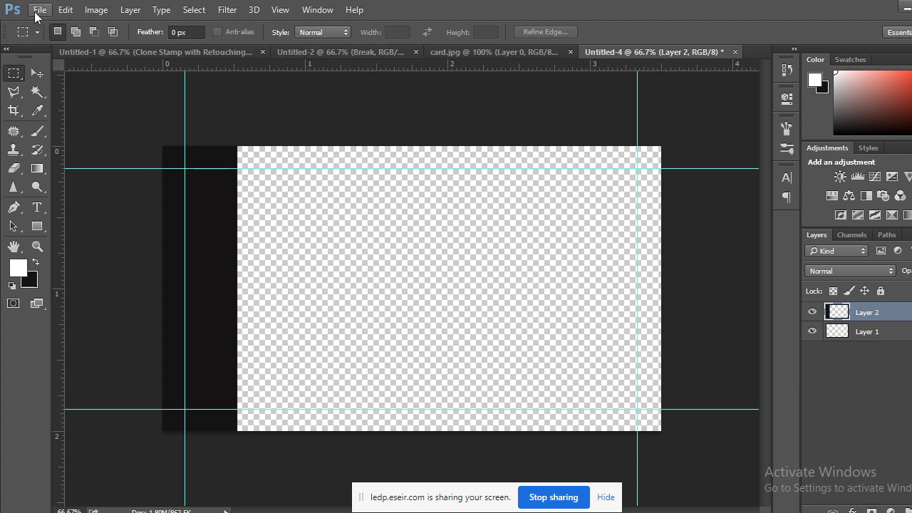
click(514, 51)
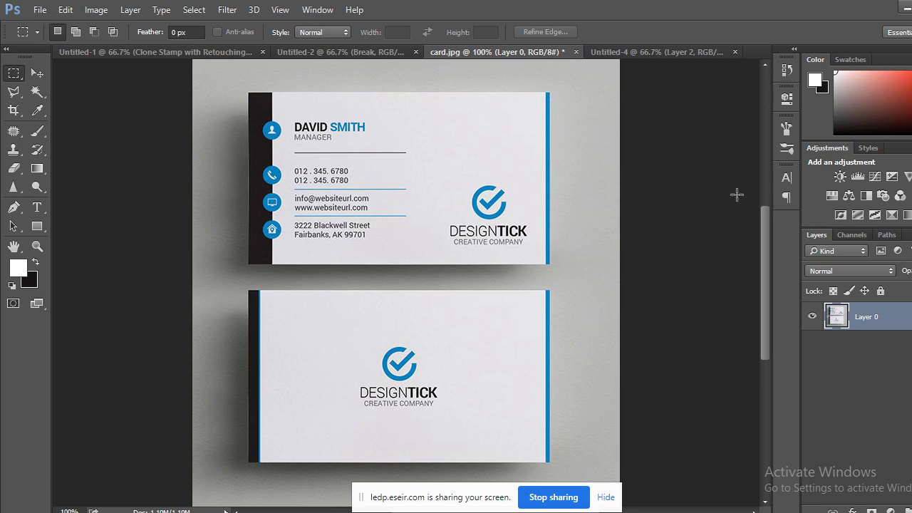
click(40, 10)
click(39, 10)
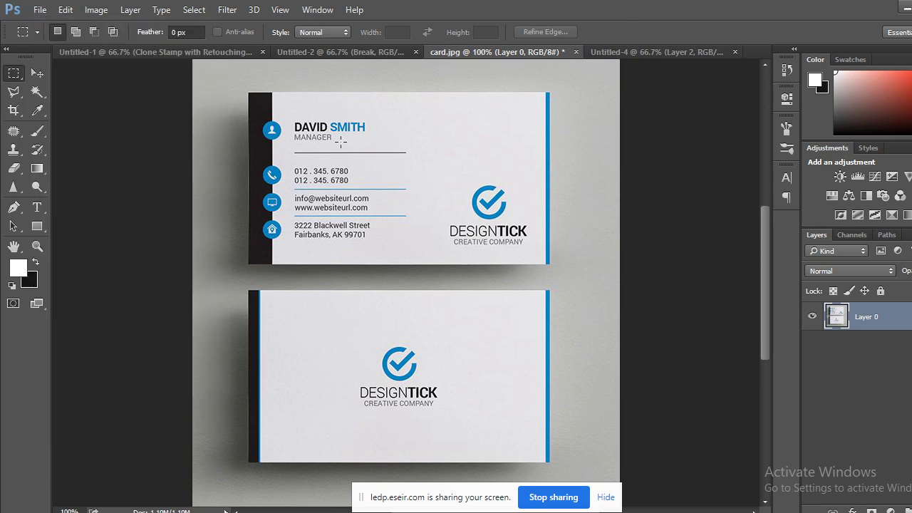
click(902, 7)
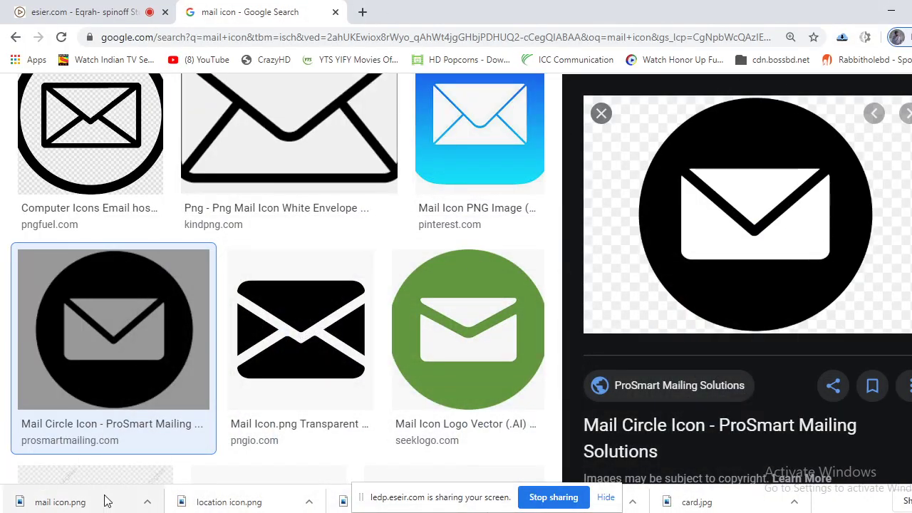
Drag contact icon.jpg from the class folder into Photoshop and unlock its Background as Layer 0.
click(239, 455)
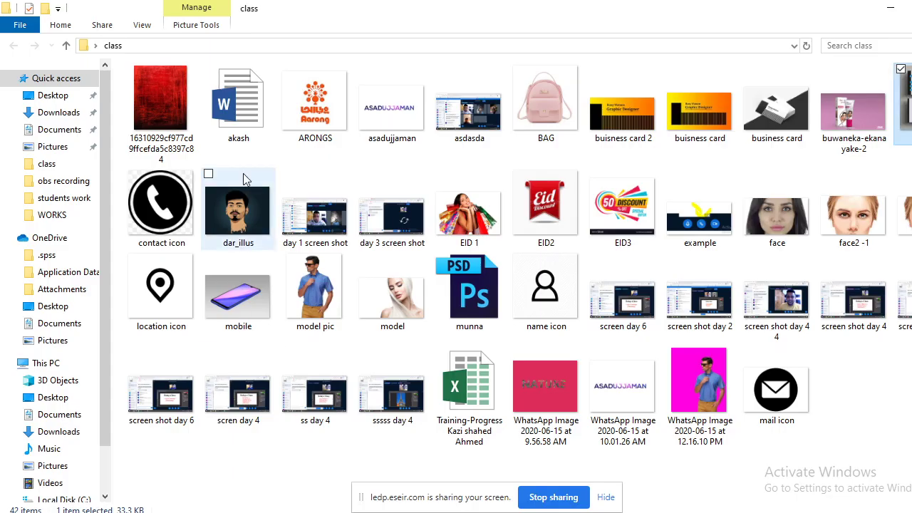
drag(164, 218, 750, 56)
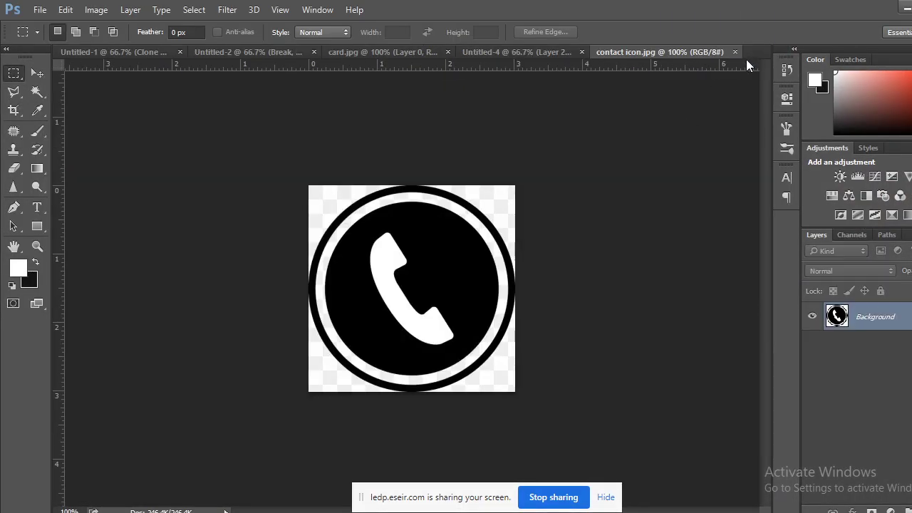
double_click(821, 313)
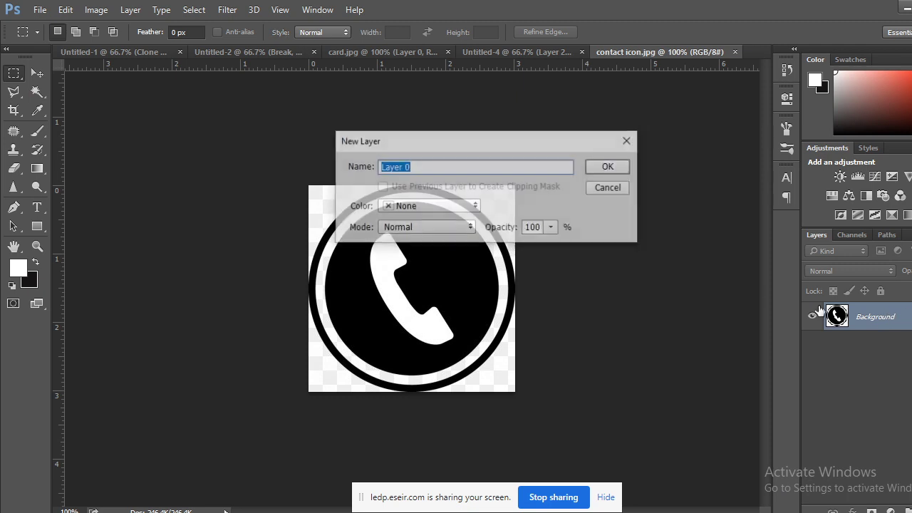
click(615, 172)
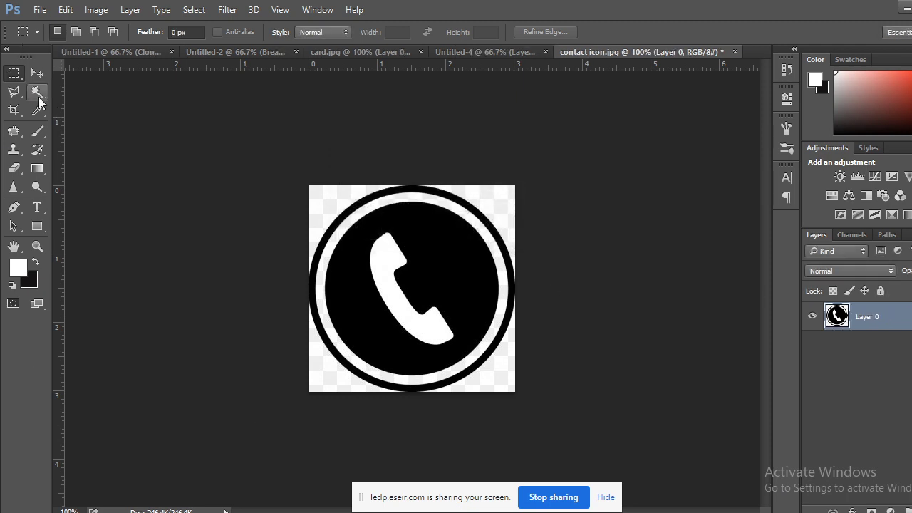
click(37, 92)
click(329, 200)
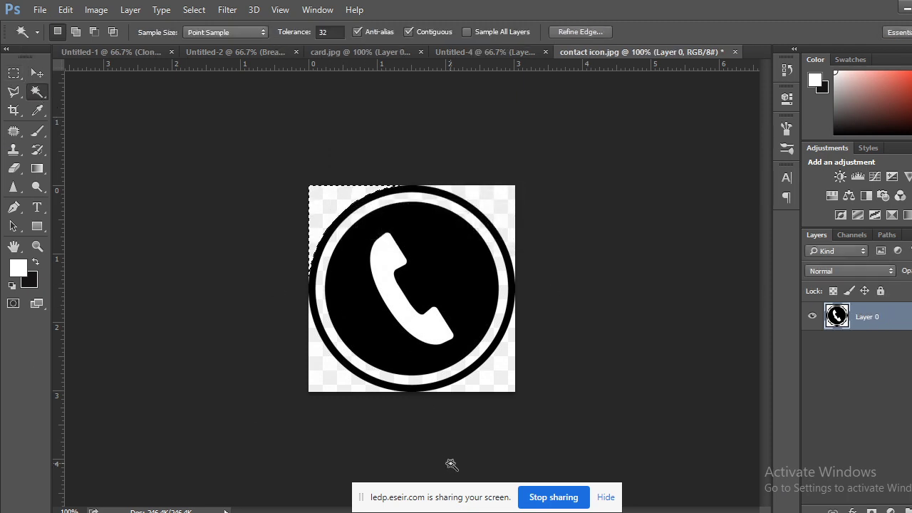
Delete the four white corner areas around the phone icon's circle.
key(Delete)
click(509, 208)
key(Delete)
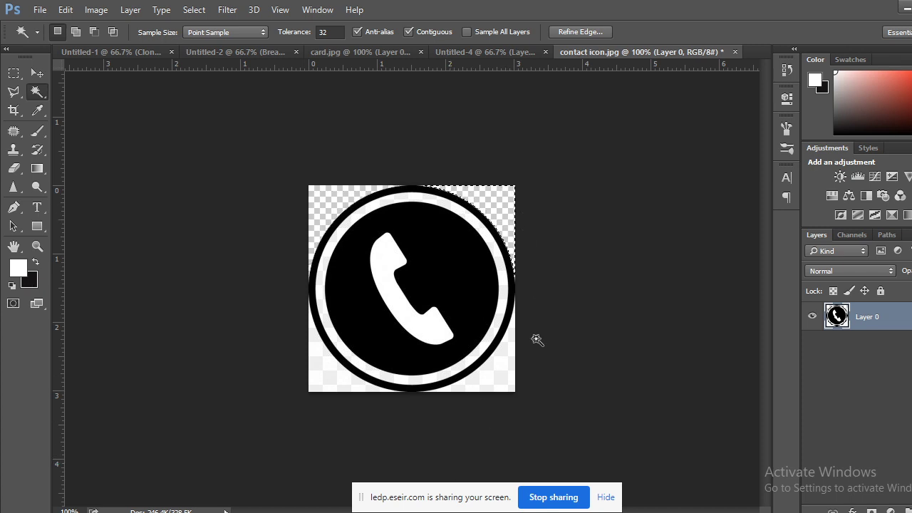
click(497, 379)
key(Delete)
click(342, 381)
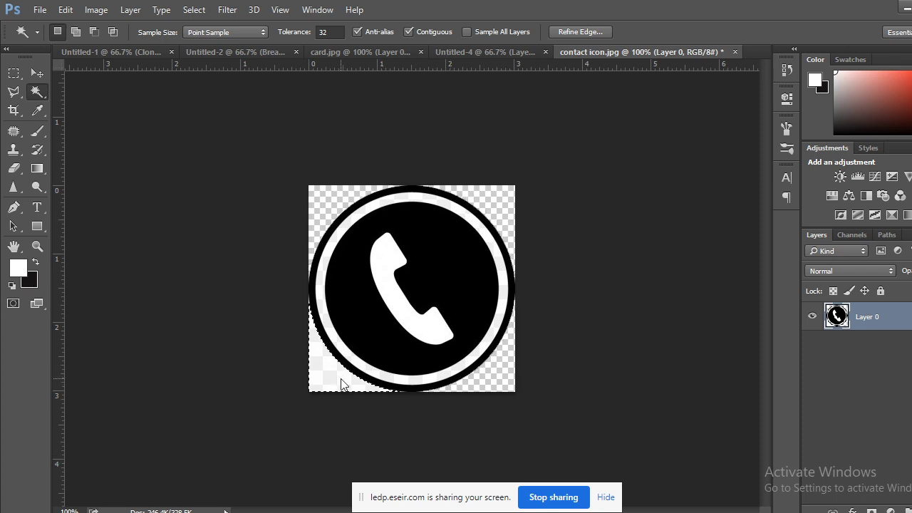
key(Delete)
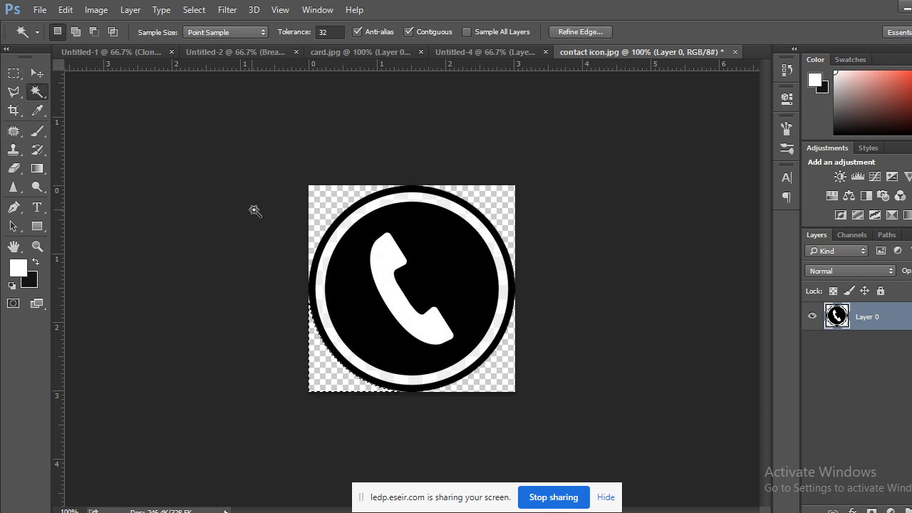
Erase the white inner ring and phone handset to transparency.
click(331, 245)
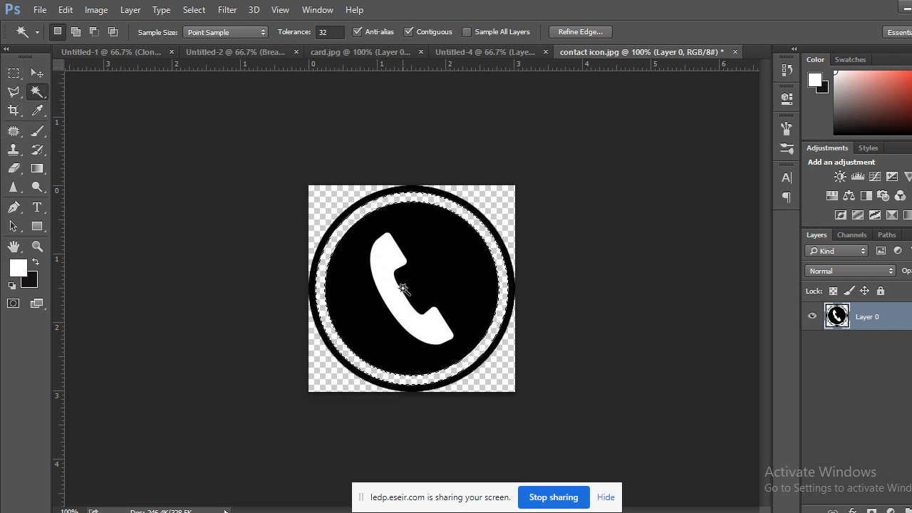
click(388, 282)
key(Delete)
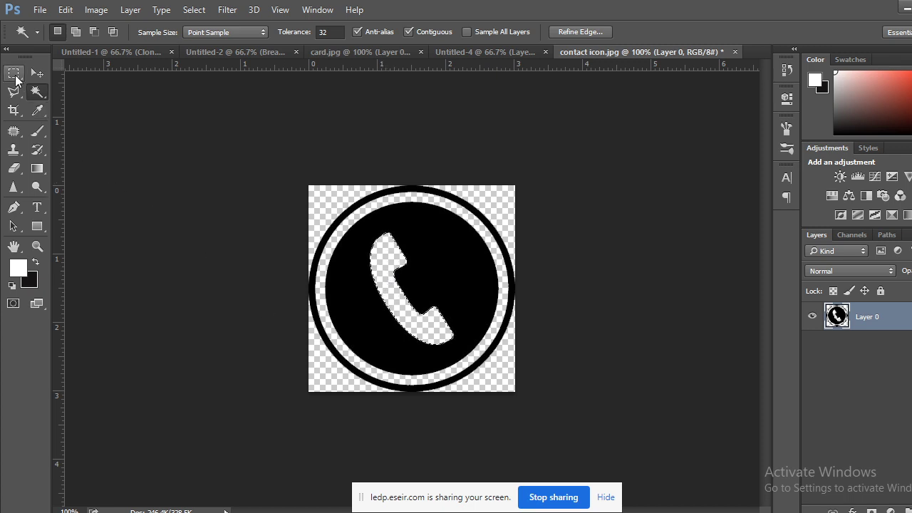
click(344, 212)
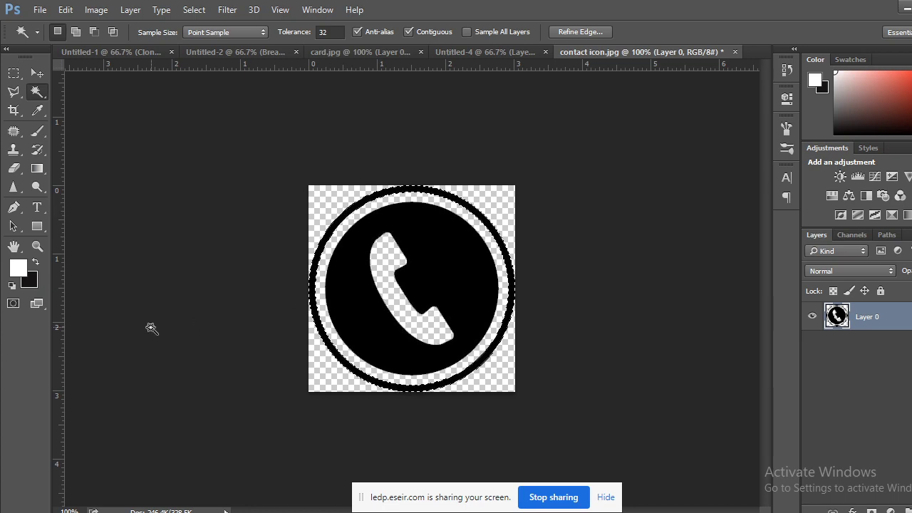
click(33, 282)
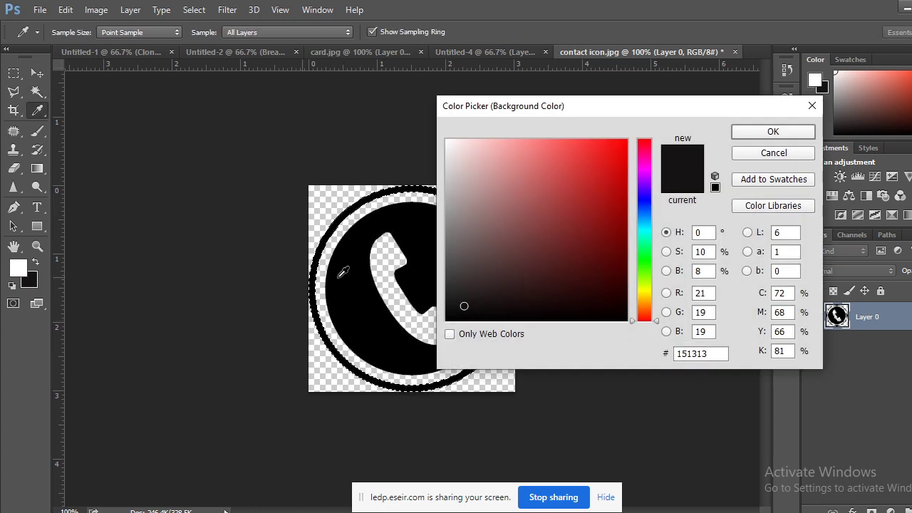
Set the background colour to bright blue #005efa.
click(646, 228)
drag(649, 215, 647, 211)
drag(617, 163, 625, 142)
click(750, 131)
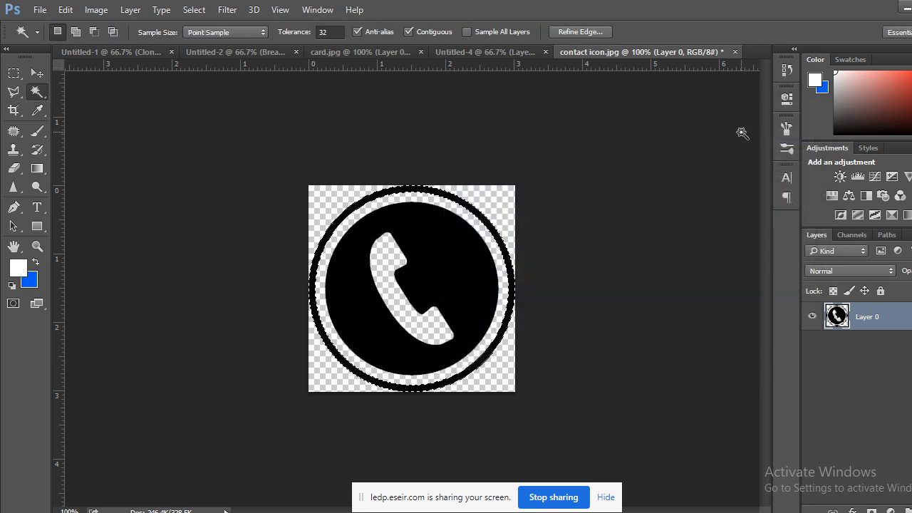
Fill the outer ring and inner circle with the blue, then deselect.
key(ctrl+BackSpace)
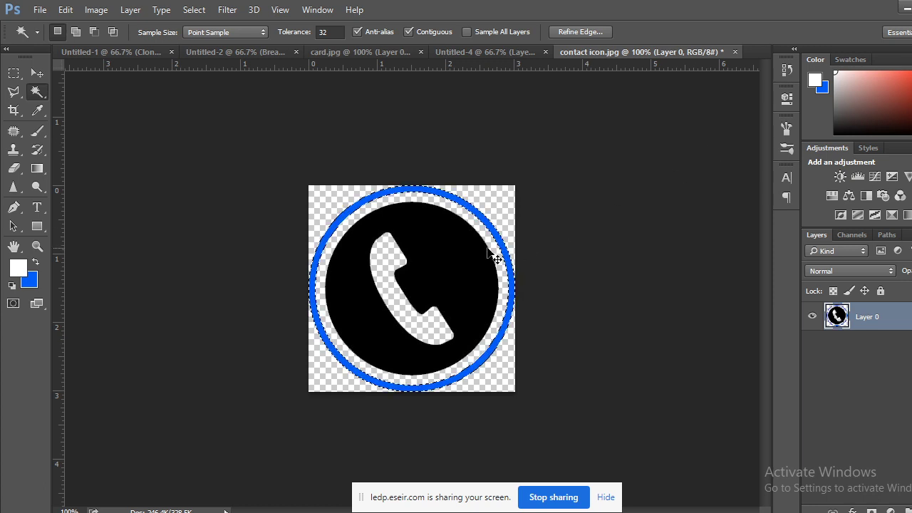
click(465, 269)
key(ctrl+BackSpace)
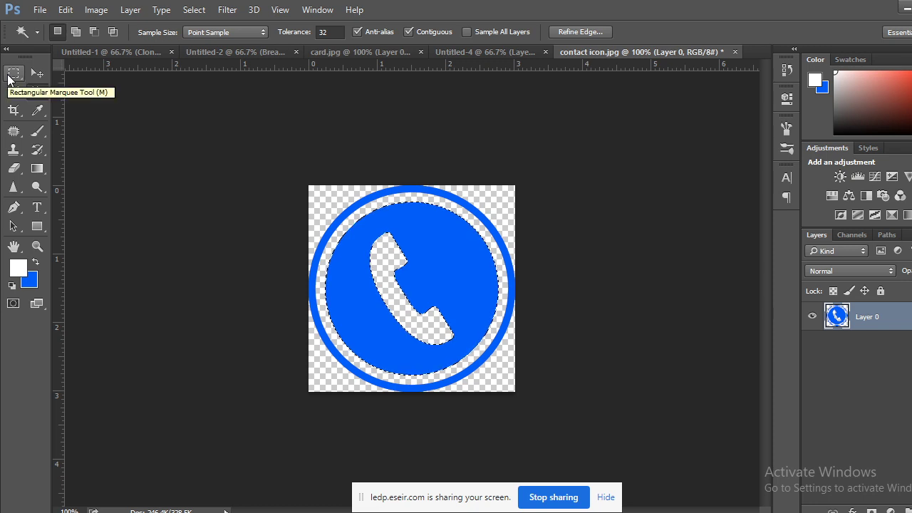
click(8, 78)
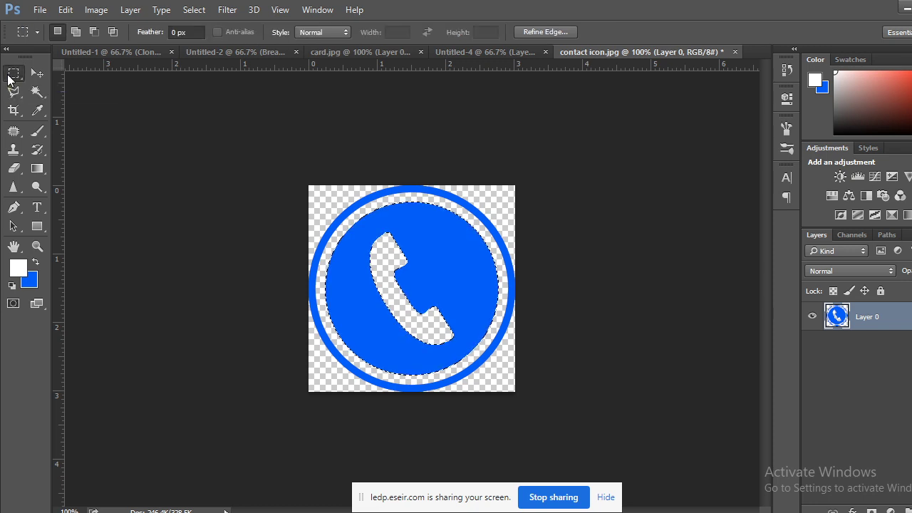
click(189, 283)
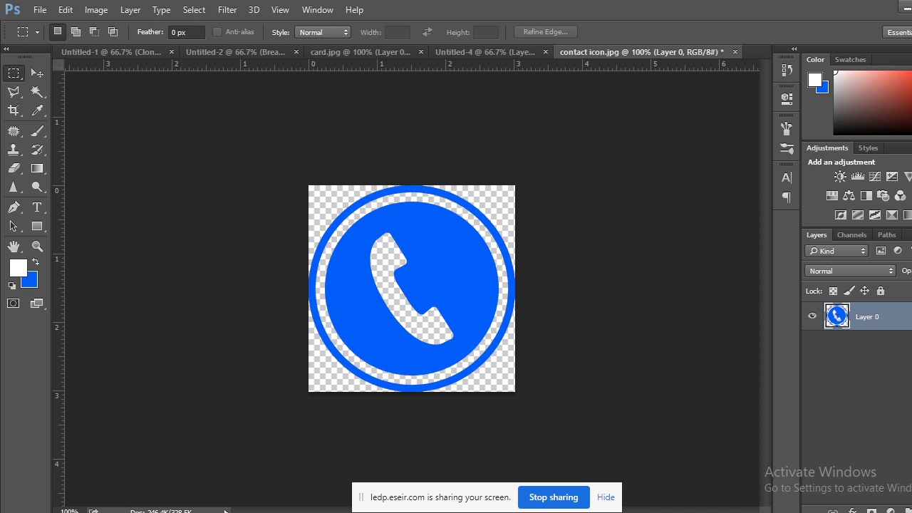
Compare with the Untitled-4 card and card.jpg reference, then return to the contact icon.
click(491, 57)
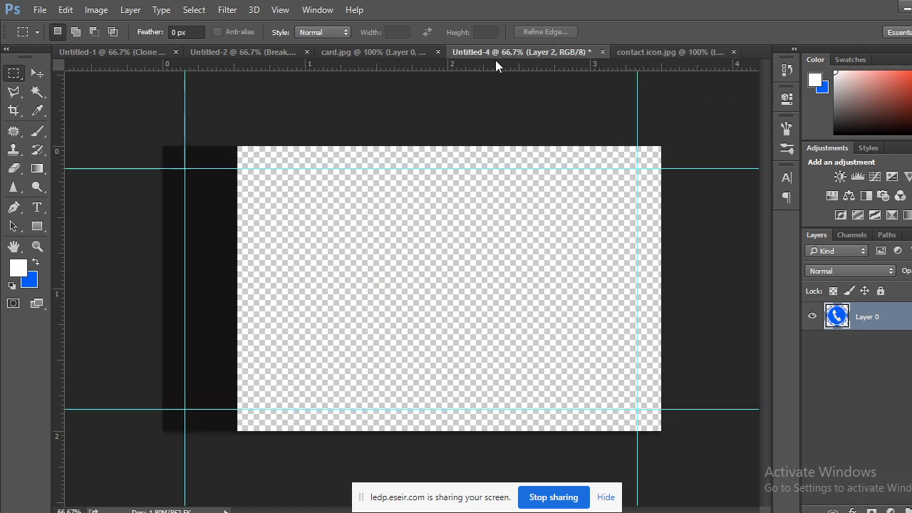
click(378, 52)
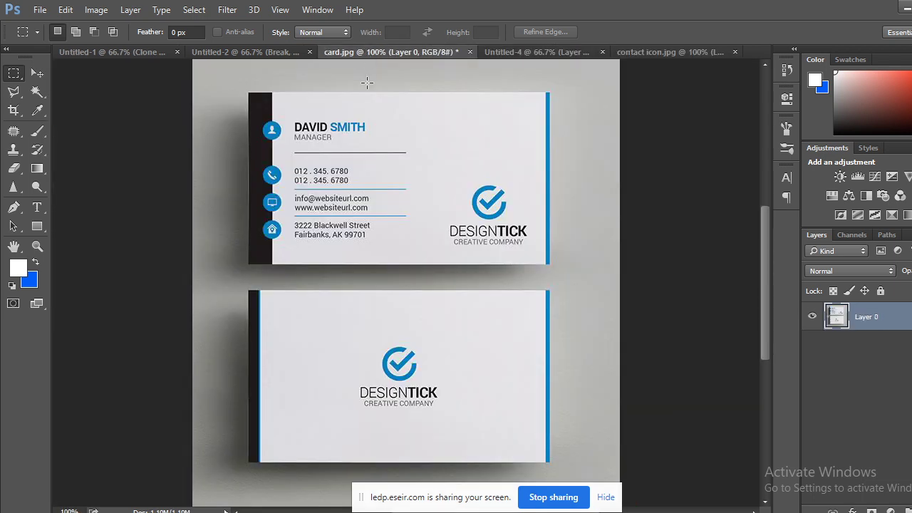
click(666, 52)
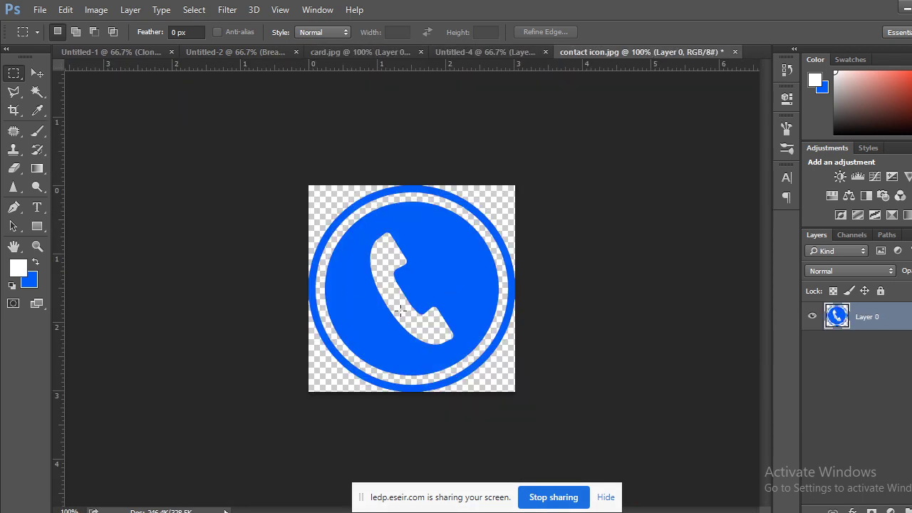
right_click(20, 76)
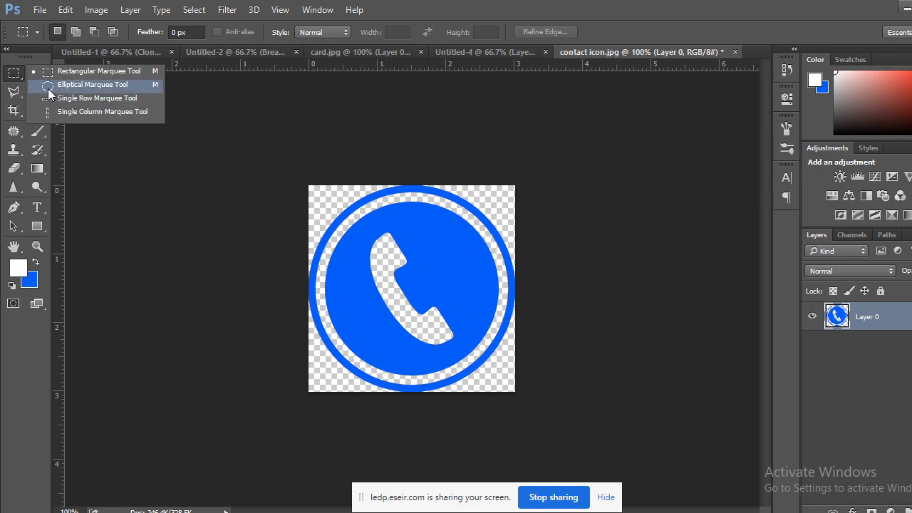
Fill a white circle around the handset on new Layer 1, placed beneath Layer 0.
click(85, 85)
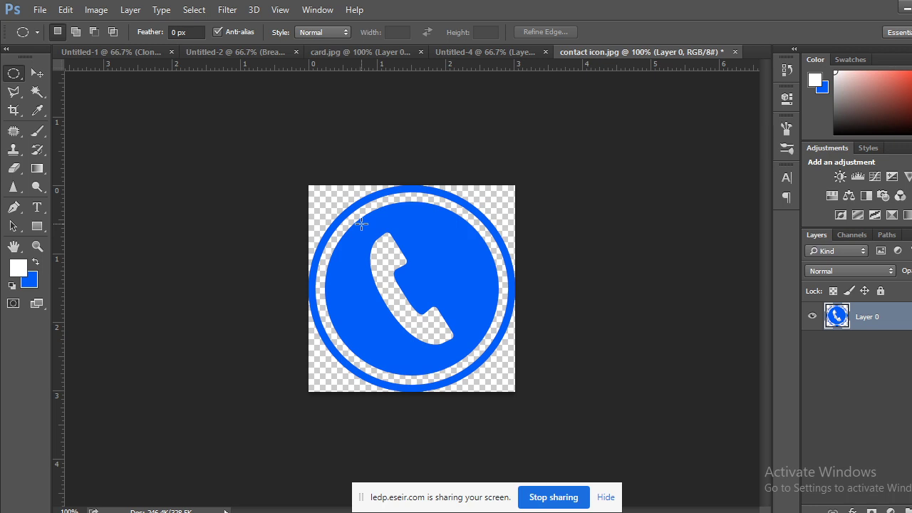
drag(365, 225, 489, 356)
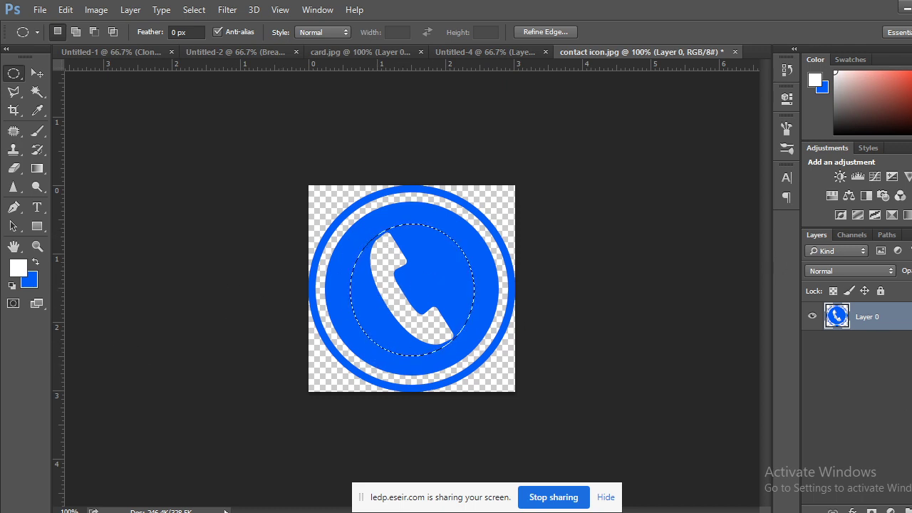
key(ctrl+shift+alt+n)
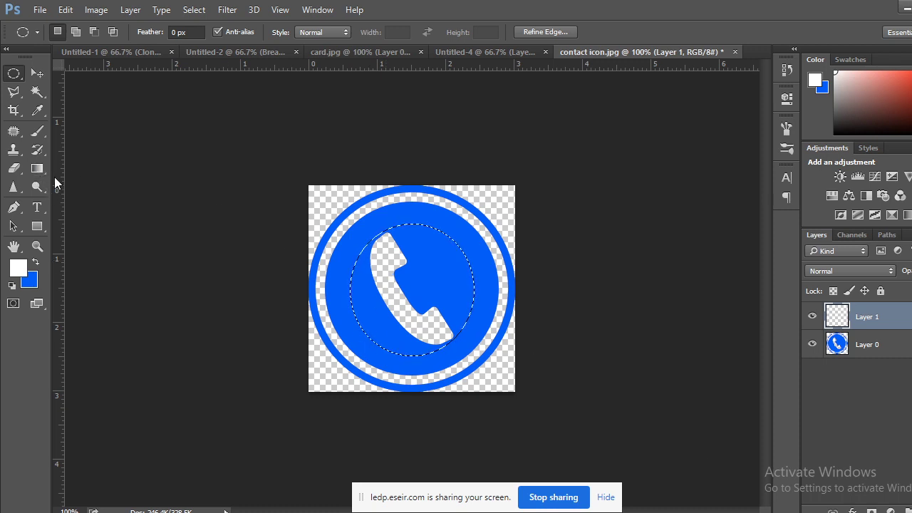
click(37, 262)
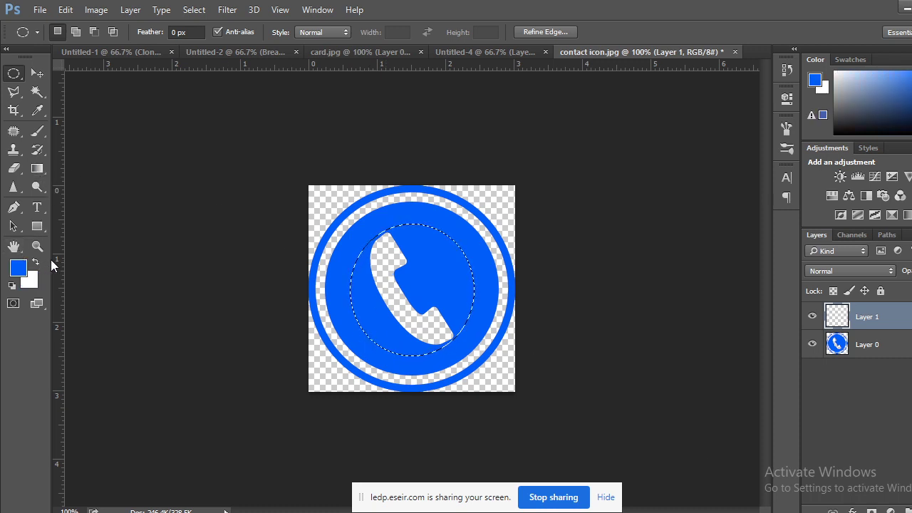
key(ctrl+BackSpace)
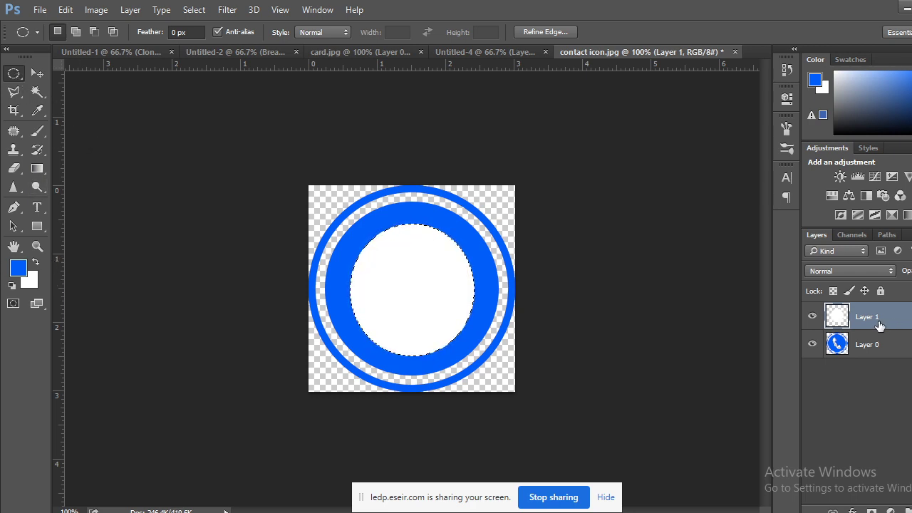
drag(878, 326, 874, 364)
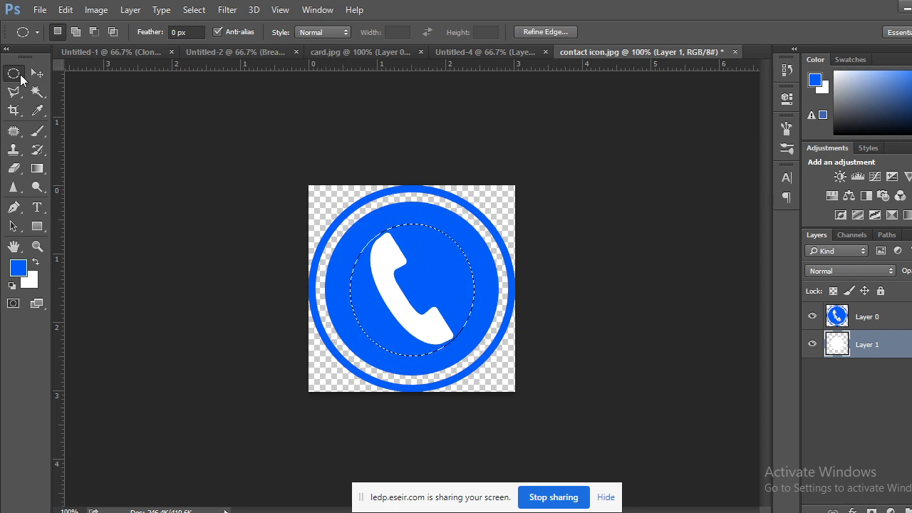
drag(274, 224, 276, 226)
click(404, 213)
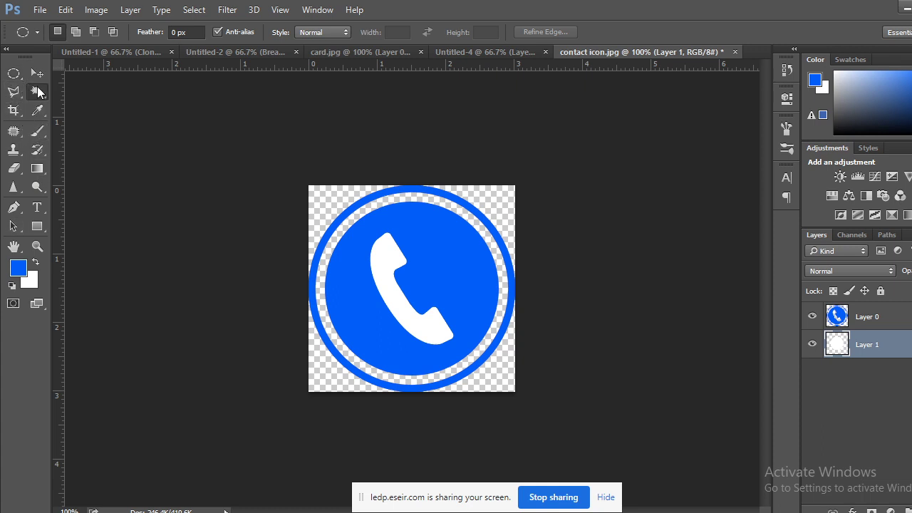
Zoom the icon to 300% and test Magic Wand selections around the circle.
click(38, 91)
click(347, 225)
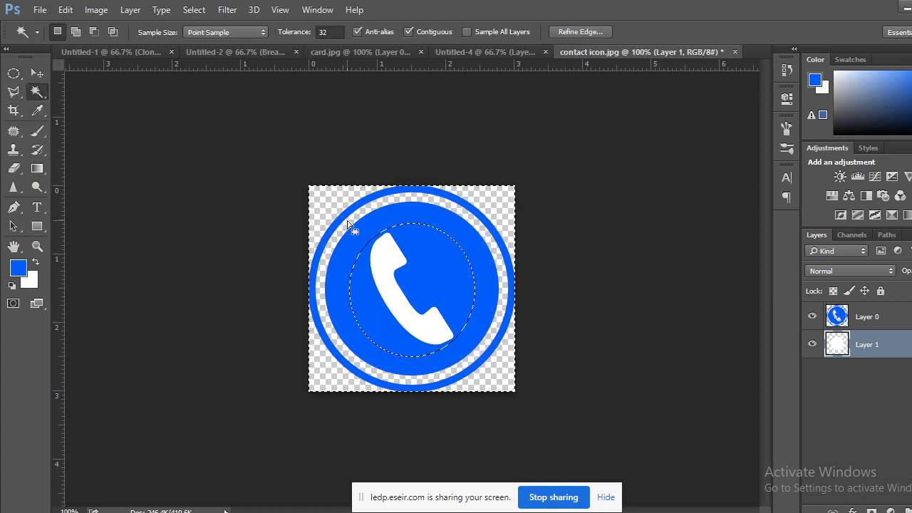
click(13, 73)
key(ctrl+d)
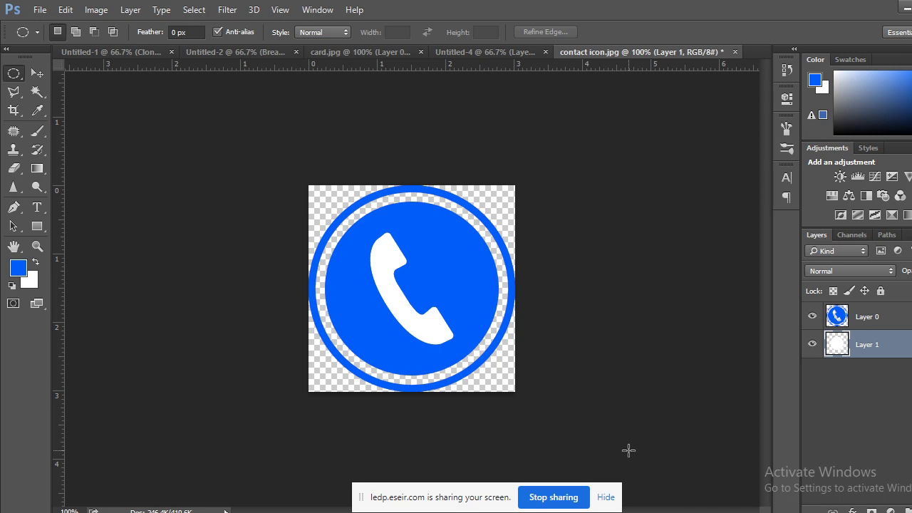
key(ctrl+plus)
key(ctrl+plus)
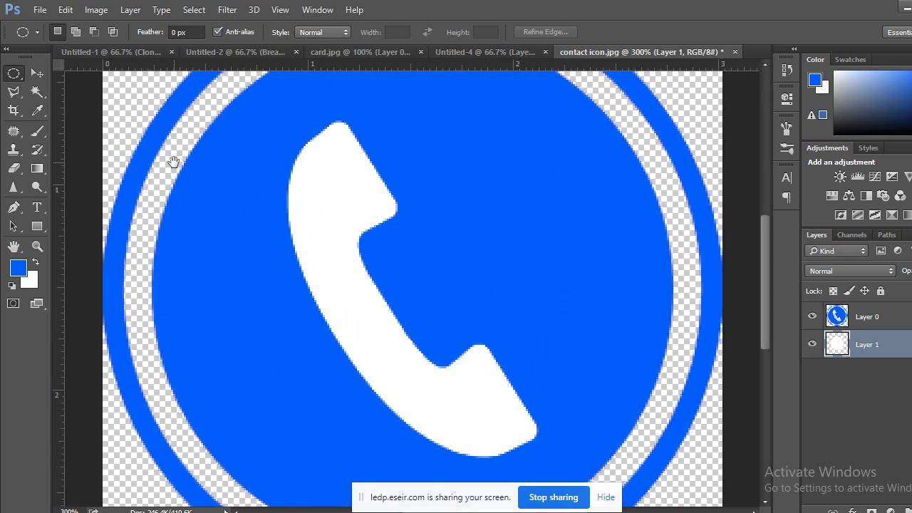
drag(173, 163, 216, 262)
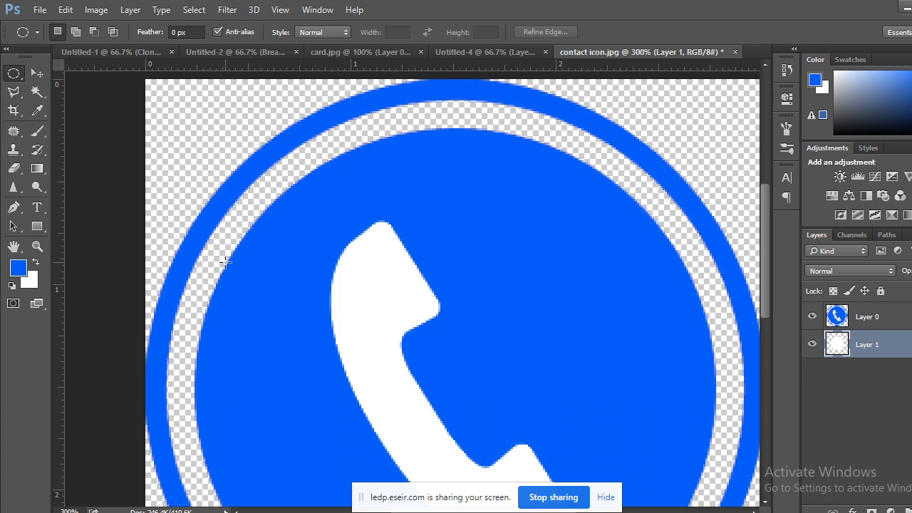
click(37, 91)
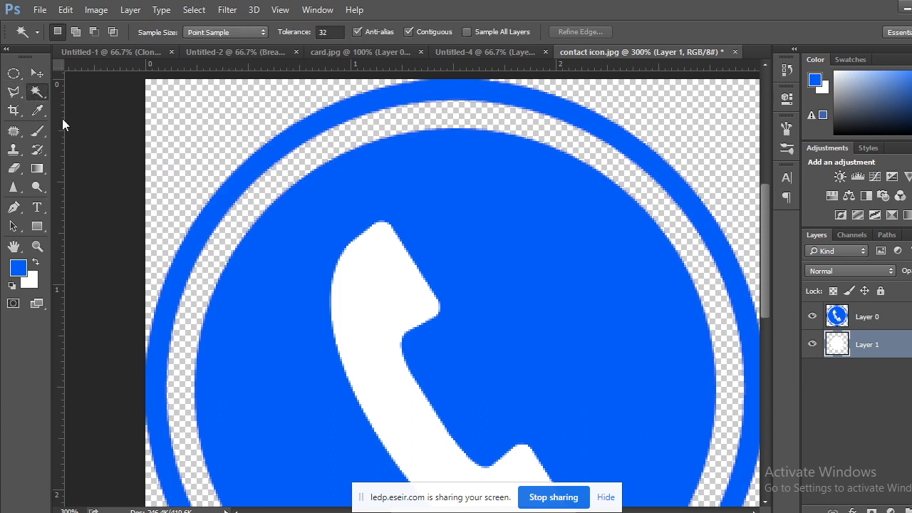
click(213, 222)
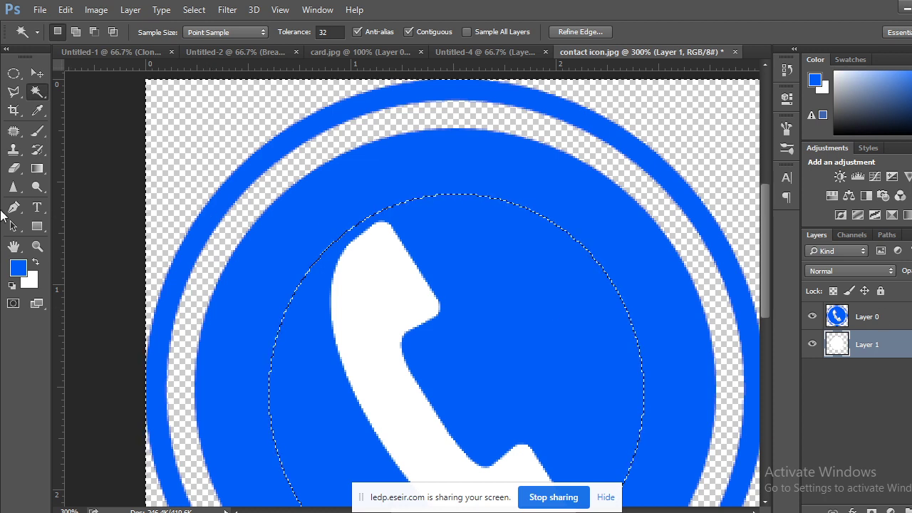
key(ctrl+d)
Select the outer blue ring on Layer 0 and copy it onto new Layer 2.
click(896, 320)
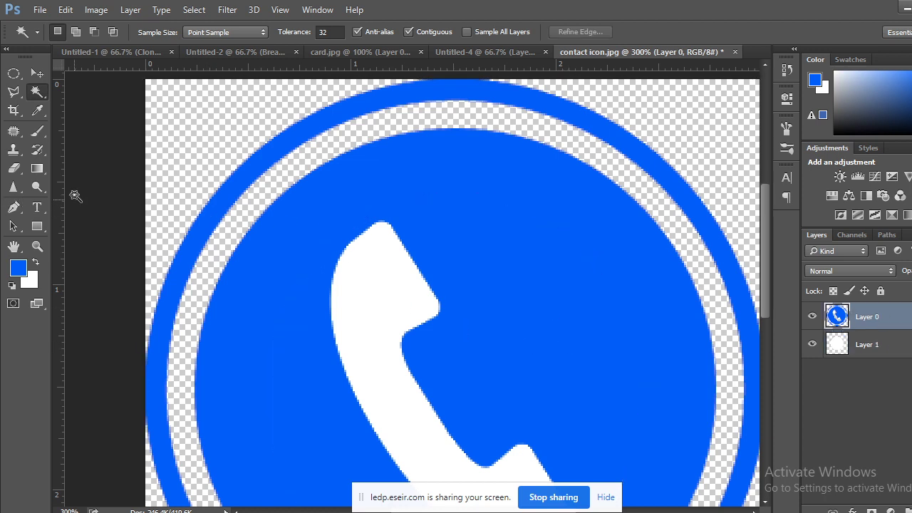
click(249, 174)
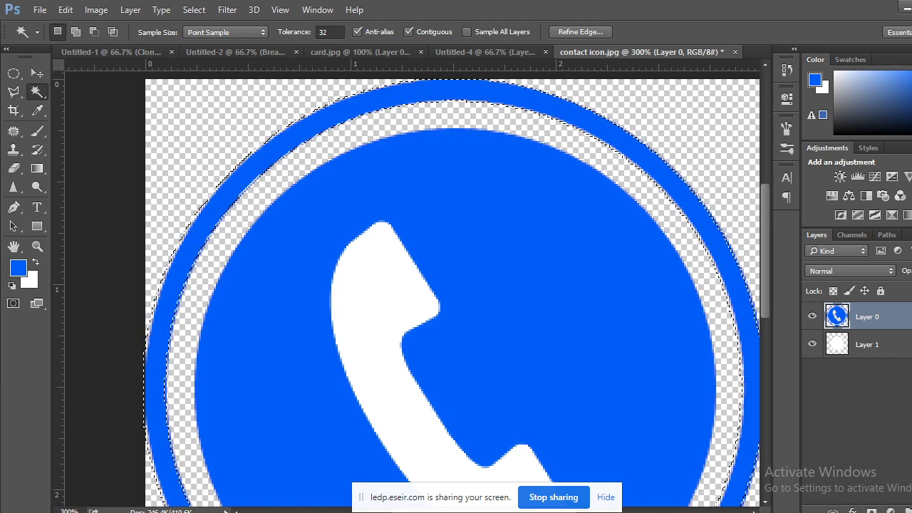
drag(570, 285, 424, 285)
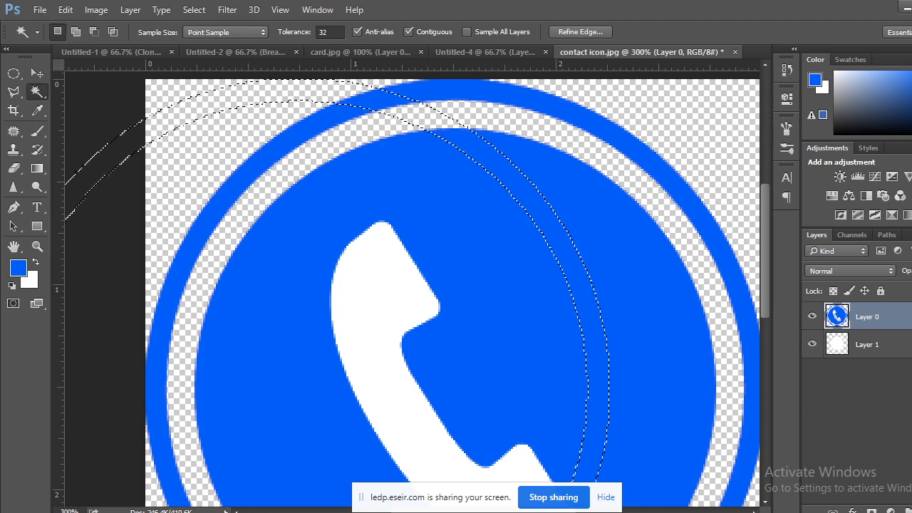
key(ctrl+z)
key(ctrl+minus)
key(ctrl+minus)
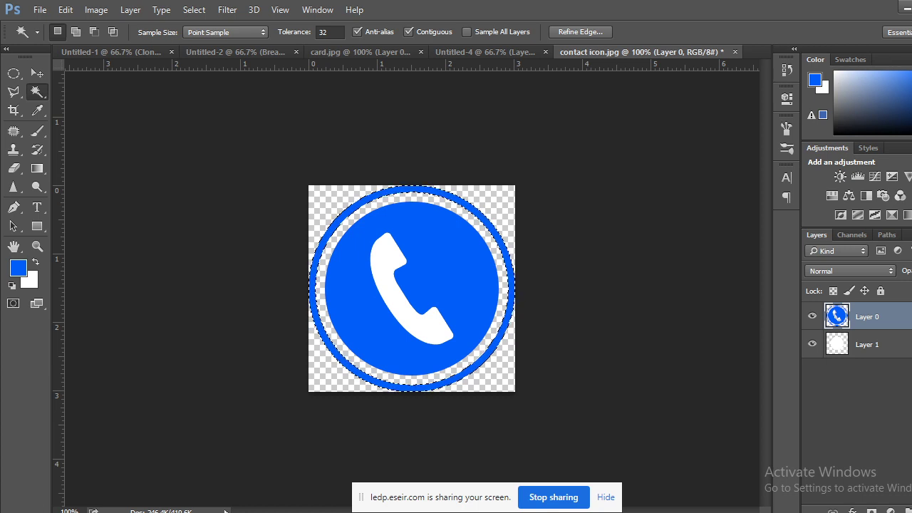
key(ctrl+shift+alt+n)
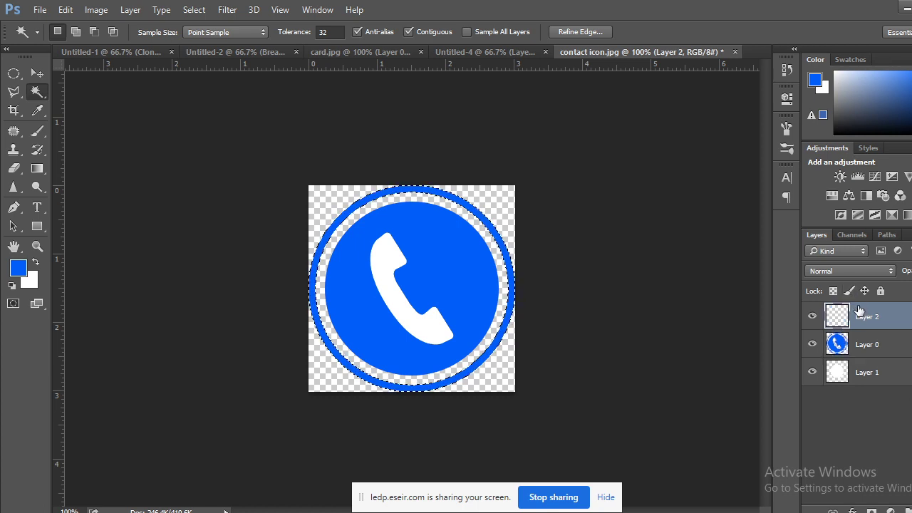
key(ctrl+d)
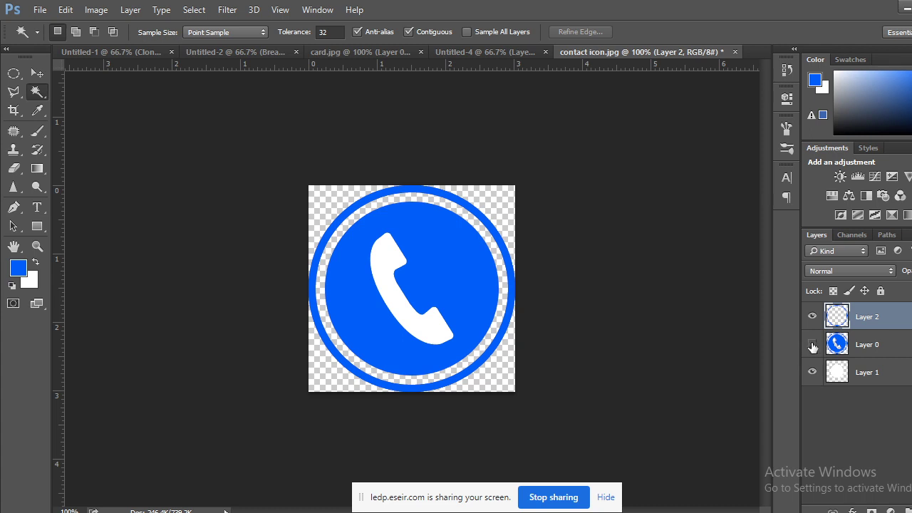
click(812, 346)
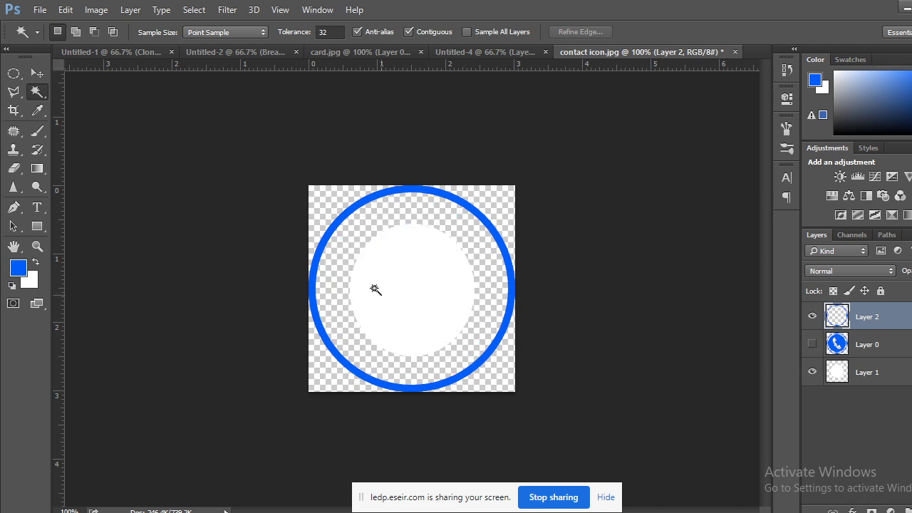
click(812, 345)
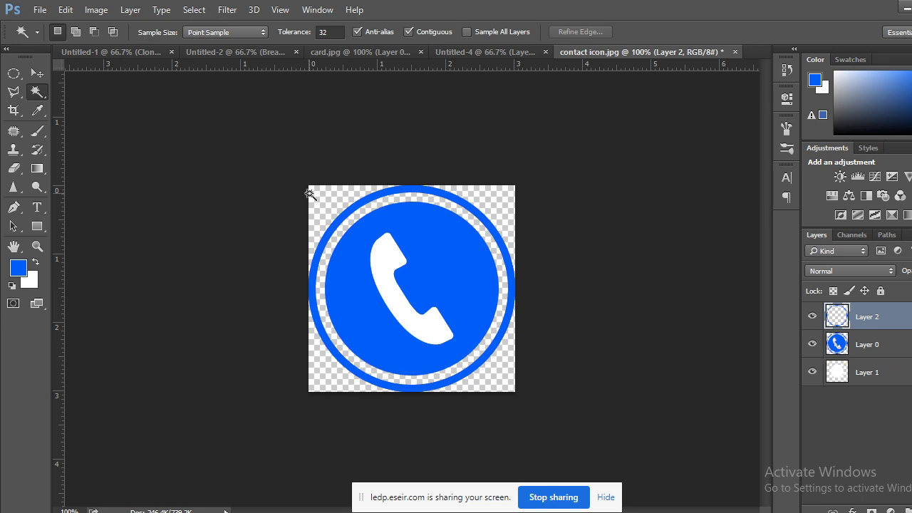
Hide Layer 0, then scale the blue ring copy on Layer 2 to 92.41% and apply it.
key(ctrl+t)
key(ctrl+plus)
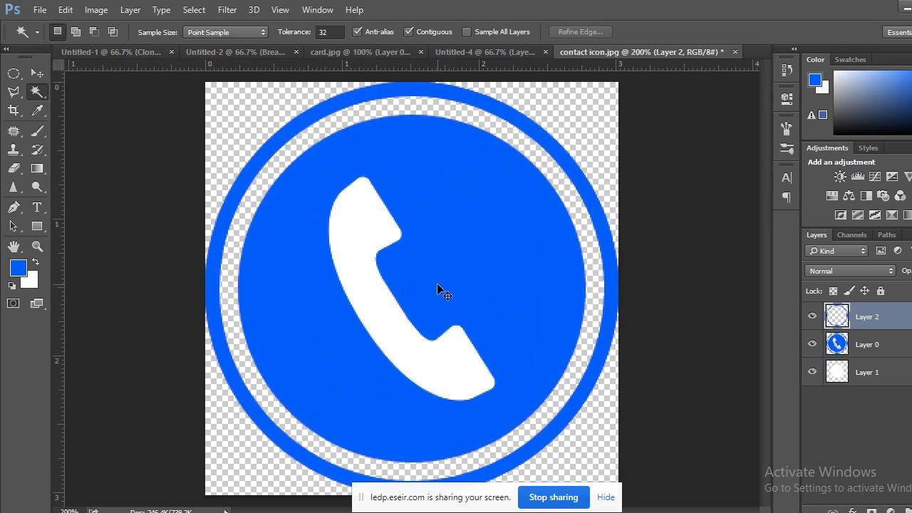
key(ctrl+plus)
key(ctrl+minus)
key(ctrl+minus)
key(ctrl+plus)
click(812, 344)
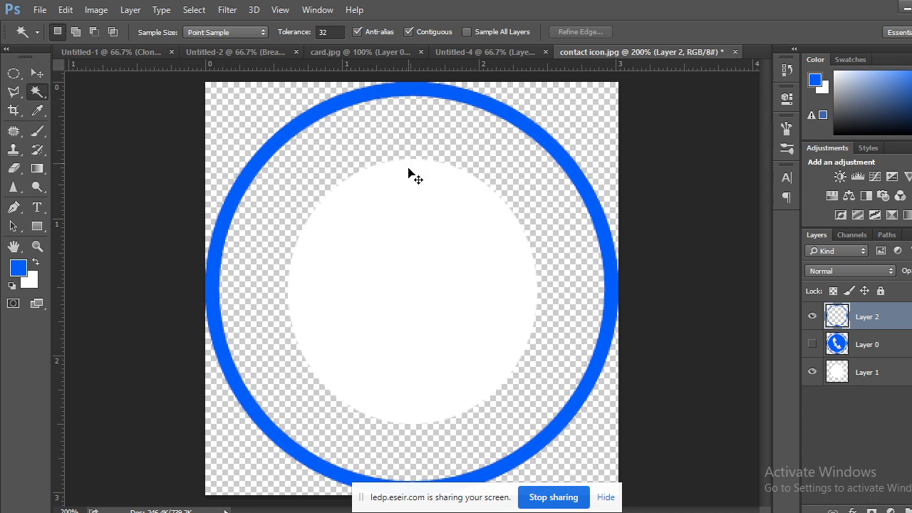
key(ctrl+t)
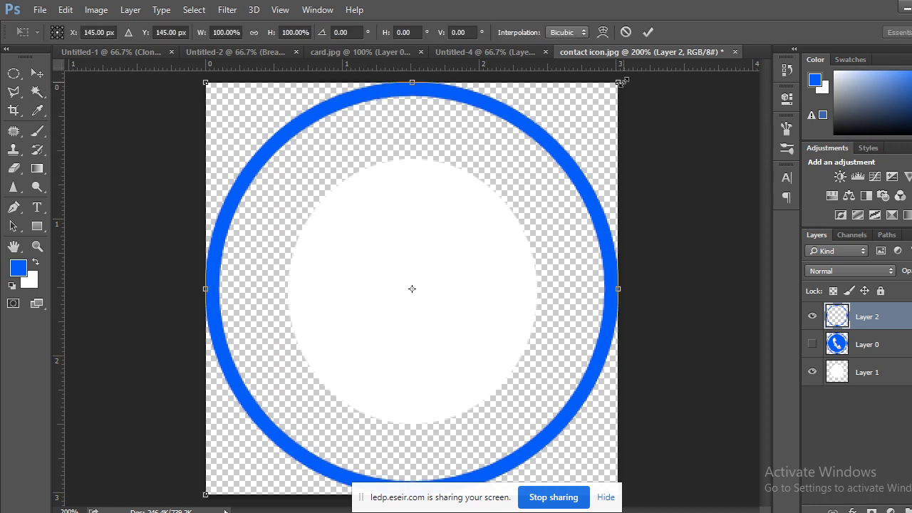
drag(619, 82, 603, 98)
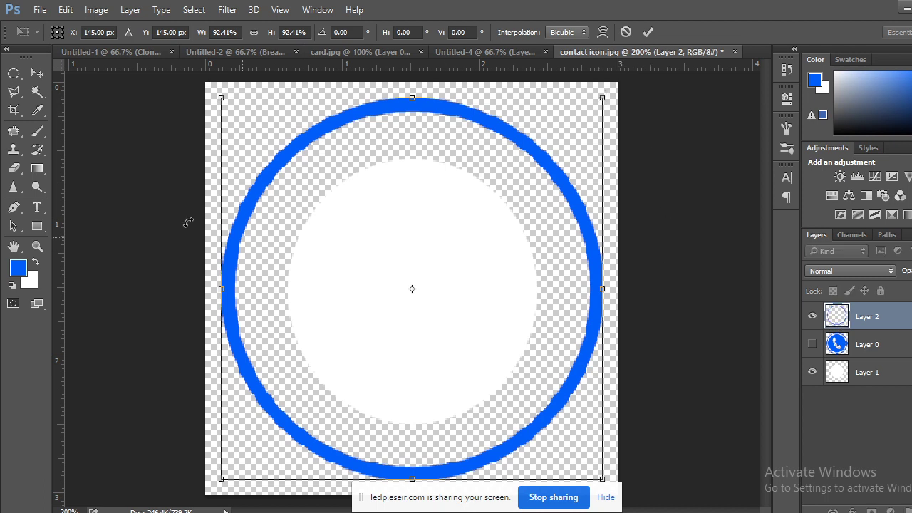
click(37, 73)
click(385, 214)
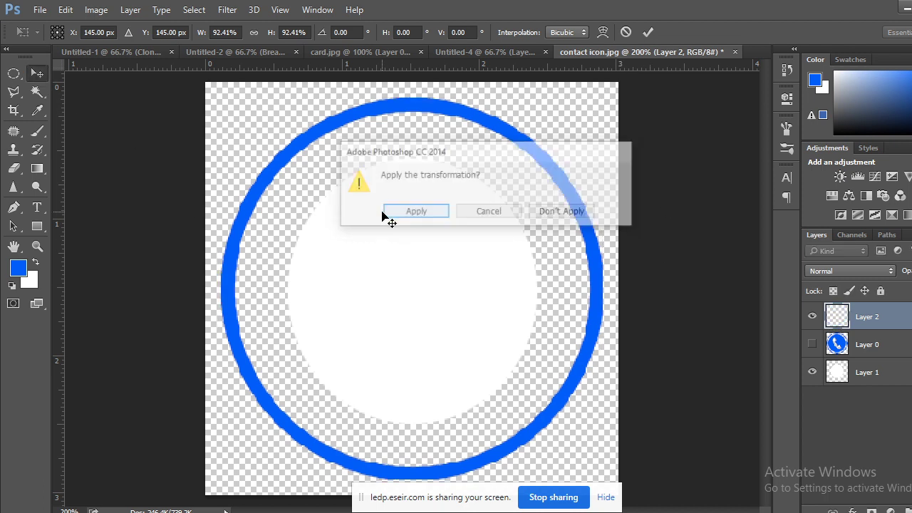
Show Layer 0 again and scale the ring copy further to 99.25%.
click(811, 344)
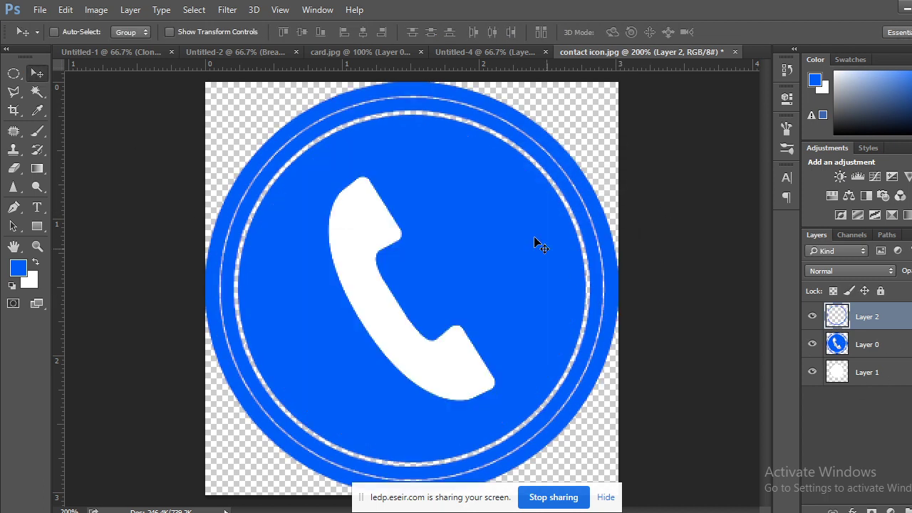
click(474, 200)
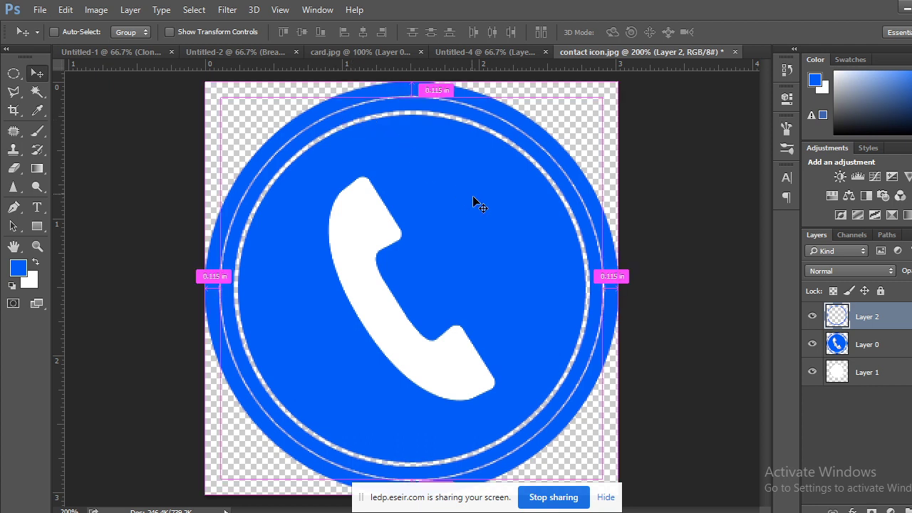
key(ctrl+t)
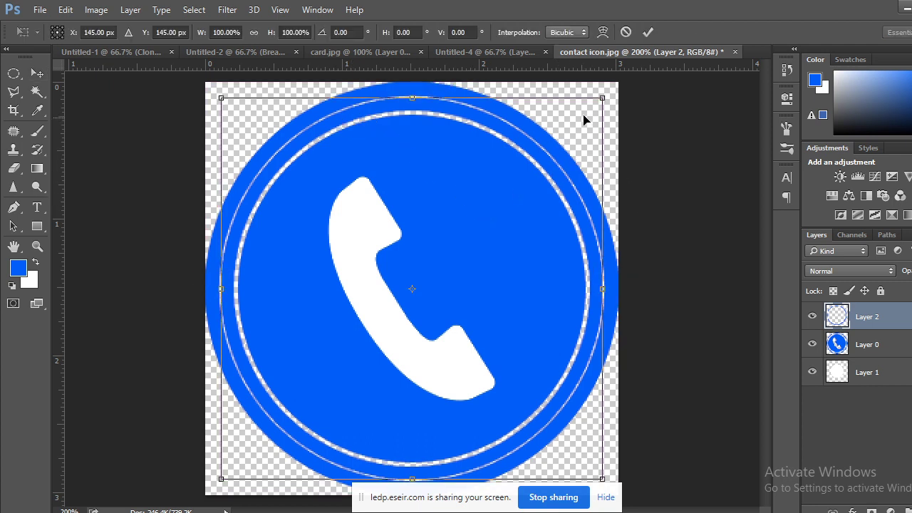
drag(602, 98, 602, 101)
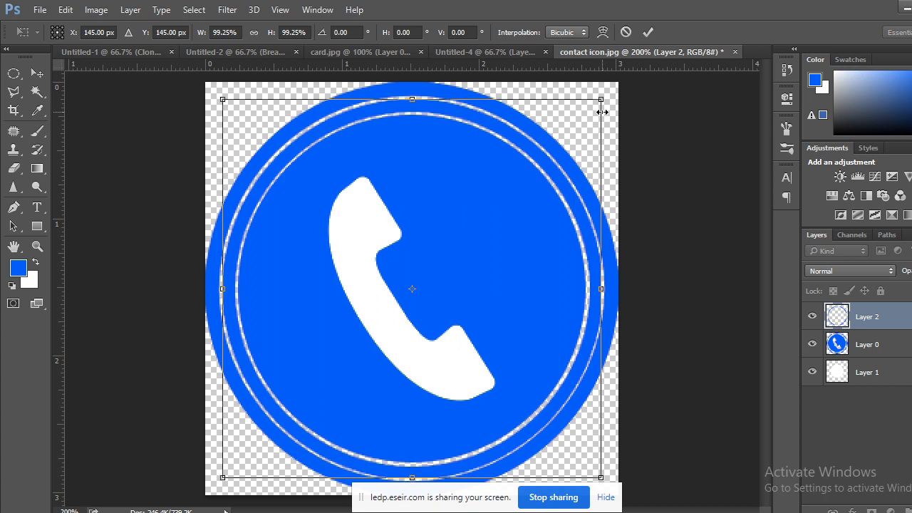
Apply the pending ring resize and delete the Layer 2 ring copy.
click(13, 72)
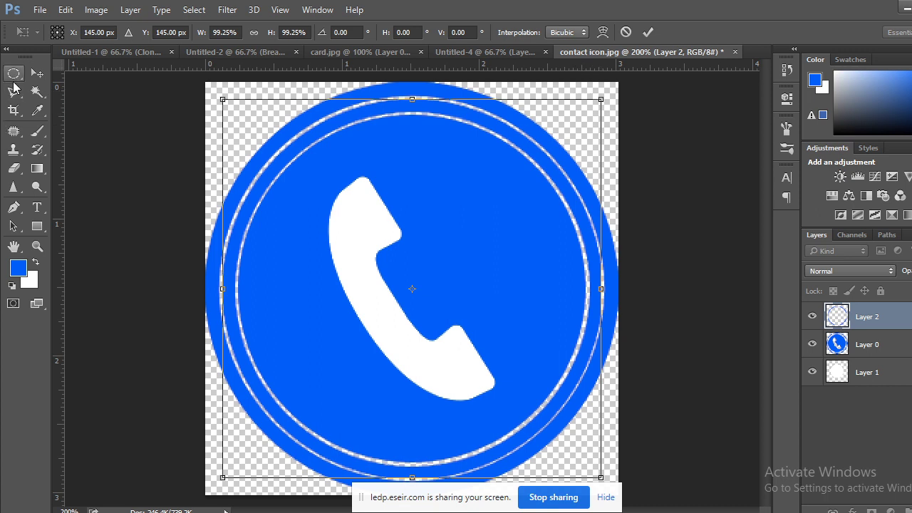
click(414, 212)
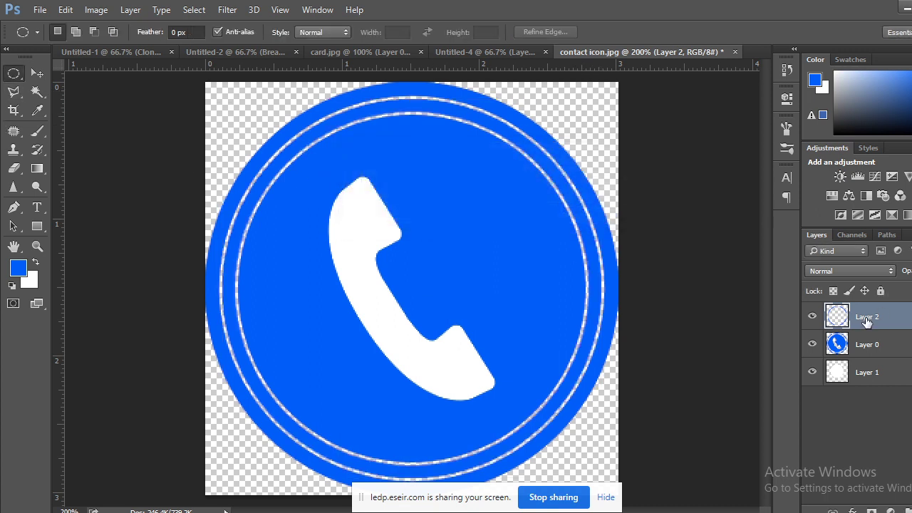
drag(865, 320, 905, 507)
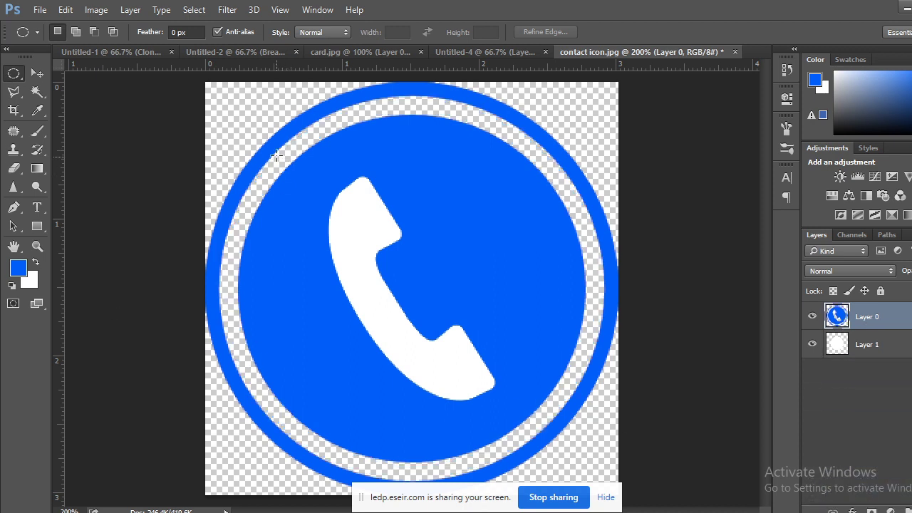
Draw an elliptical selection around the icon, nudging it onto the outer blue ring.
key(ctrl+minus)
key(ctrl+minus)
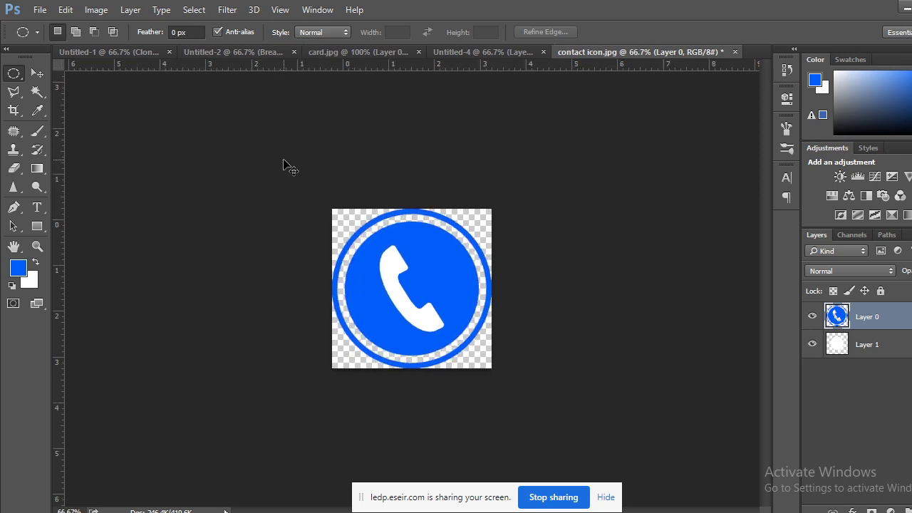
key(ctrl+plus)
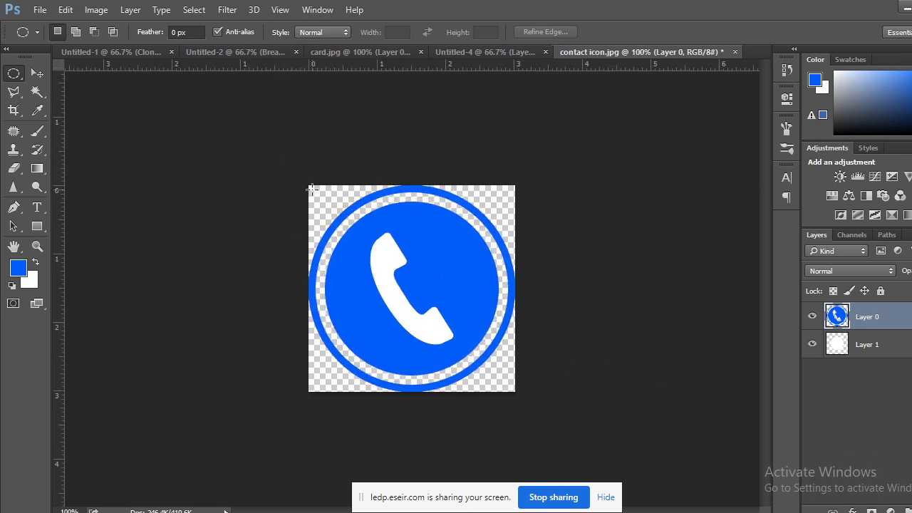
key(alt)
drag(402, 285, 521, 383)
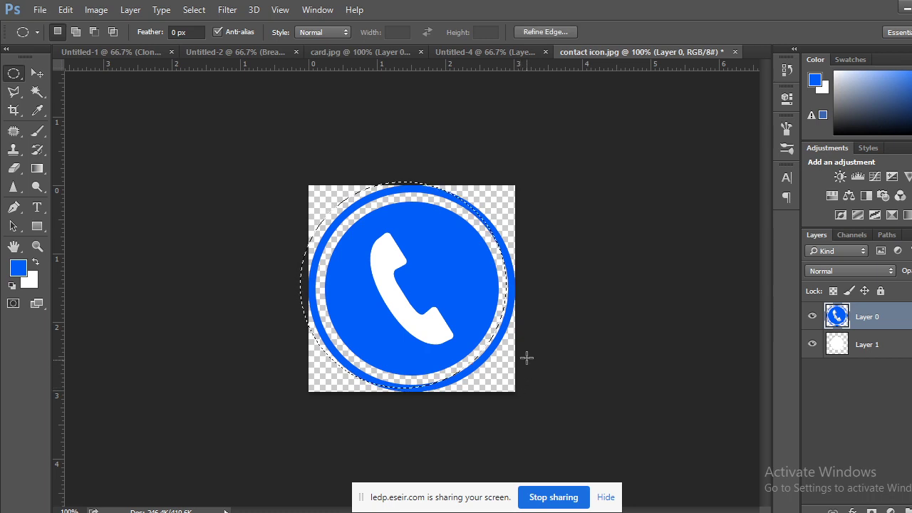
key(Right)
key(Right)
key(Right)
key(Right)
key(Right)
key(Right)
key(Right)
key(Right)
key(Down)
key(Down)
key(Right)
key(Right)
key(Right)
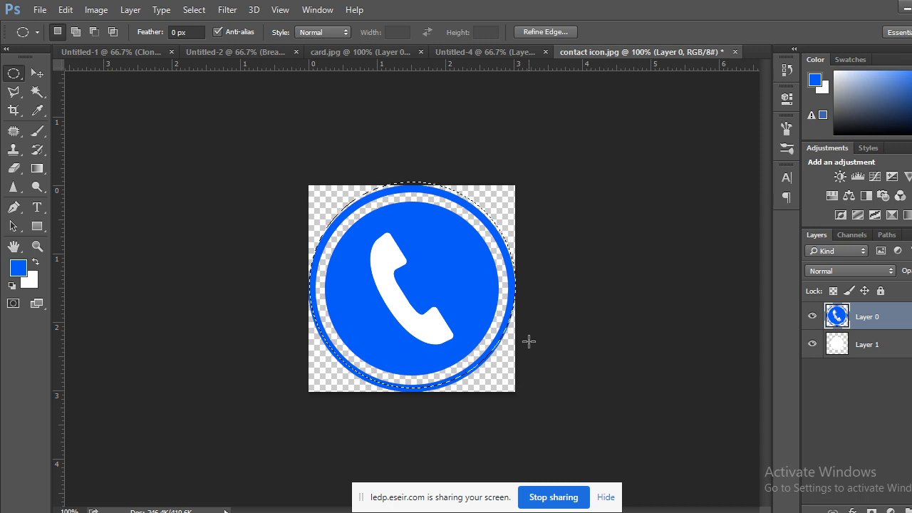
key(Down)
key(Down)
key(Down)
key(Down)
key(Down)
key(Down)
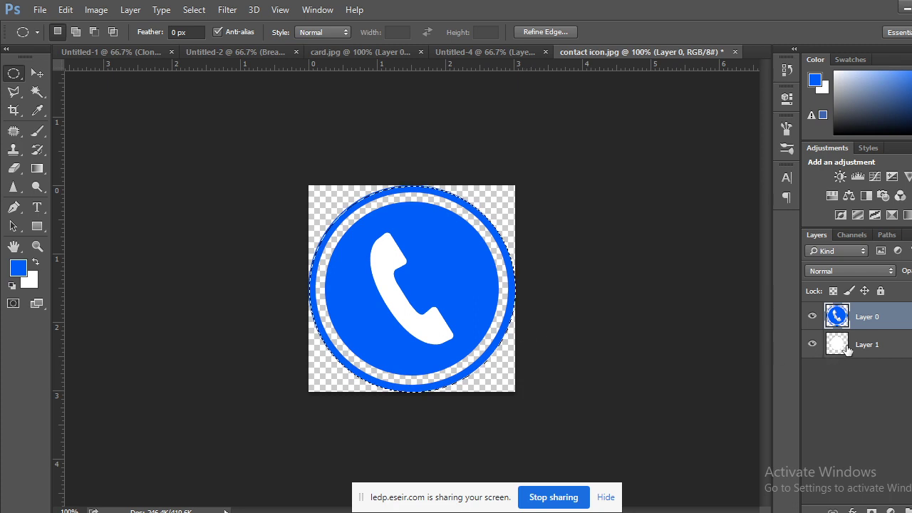
Fill the circular selection with white on a new Layer 2 below Layers 0 and 1, then deselect.
key(ctrl+shift+alt+n)
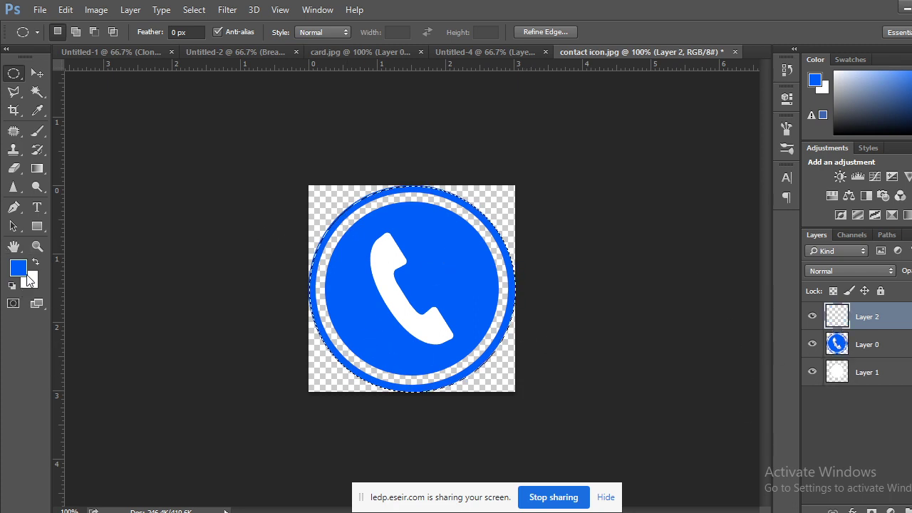
key(ctrl+BackSpace)
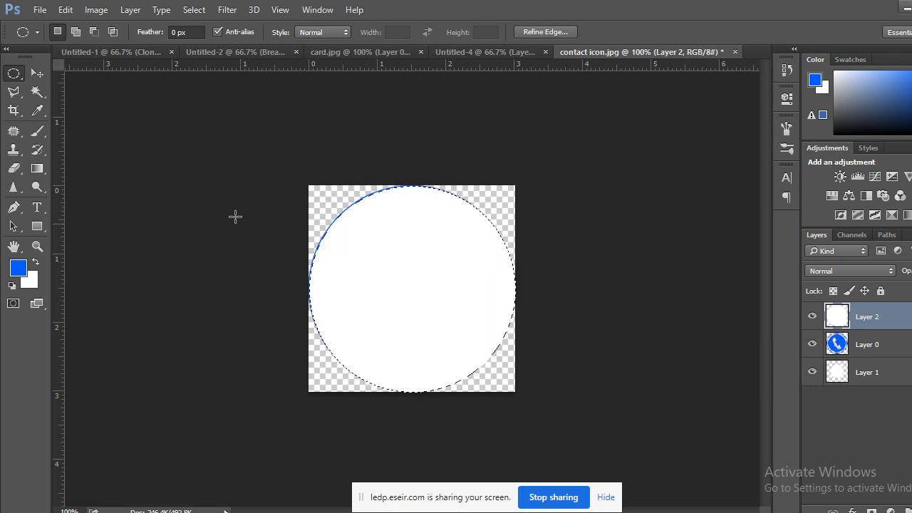
drag(870, 320, 869, 386)
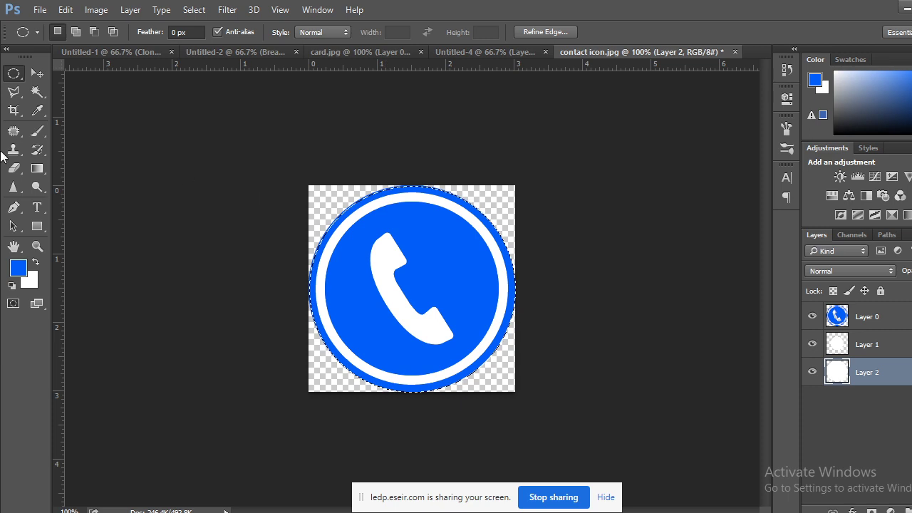
click(170, 214)
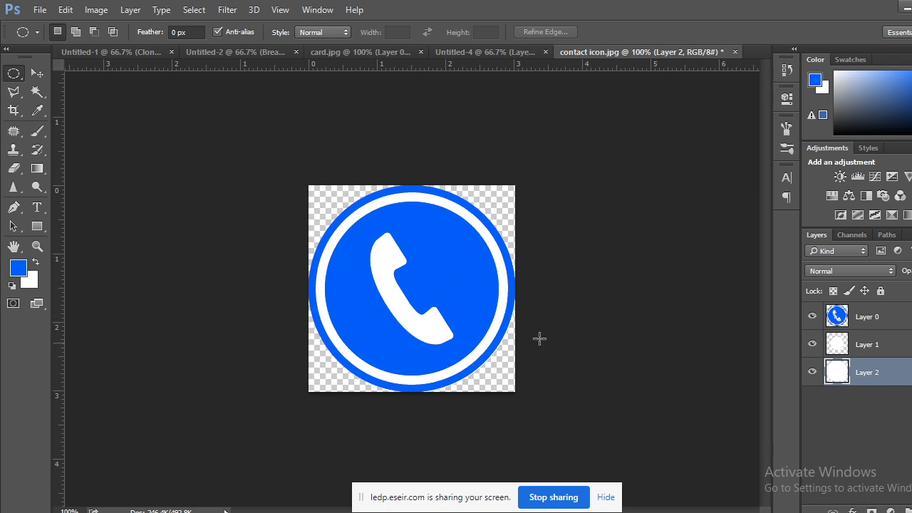
Scale the white disc on Layer 2 to 98.27%, move it up 2 pixels, and apply.
key(ctrl+plus)
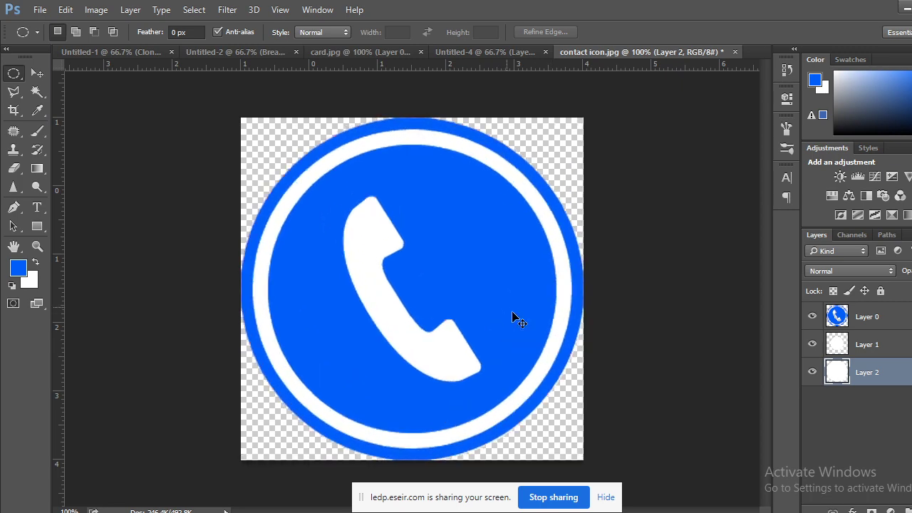
key(ctrl+plus)
drag(551, 332, 488, 23)
key(ctrl+plus)
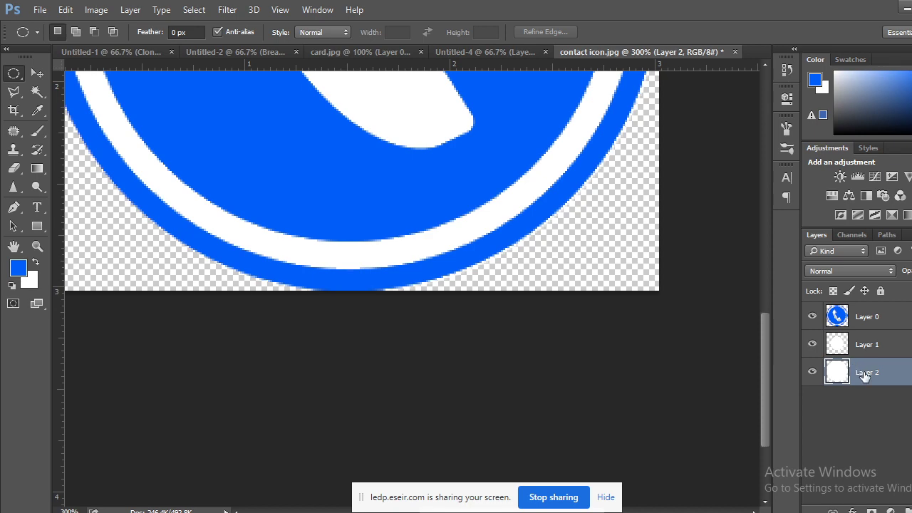
key(ctrl+minus)
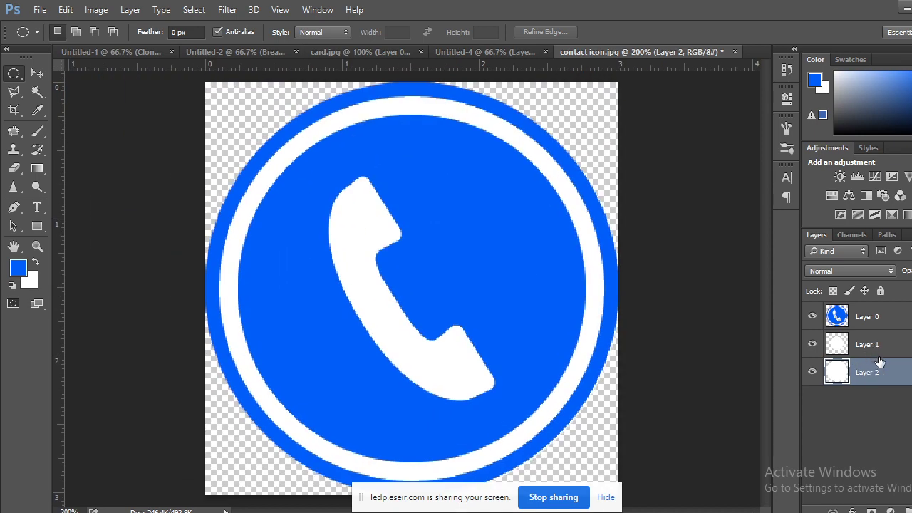
key(ctrl+t)
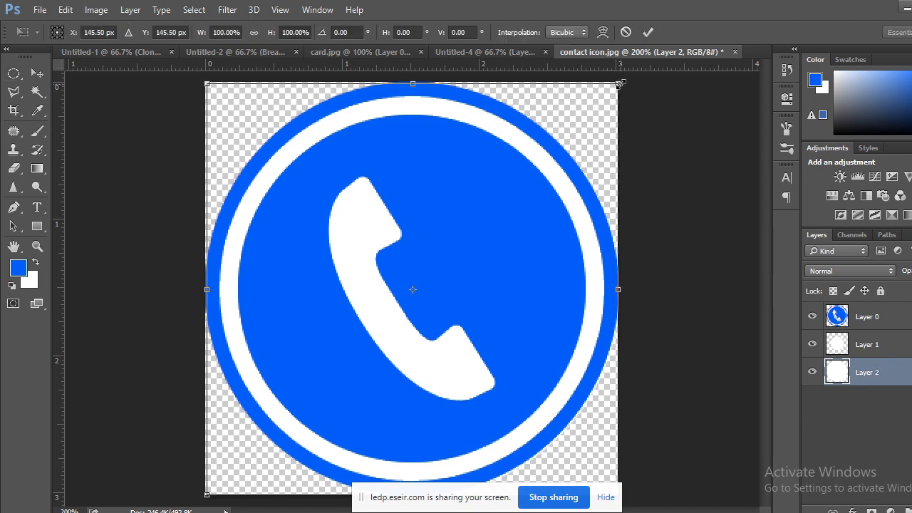
drag(618, 84, 614, 85)
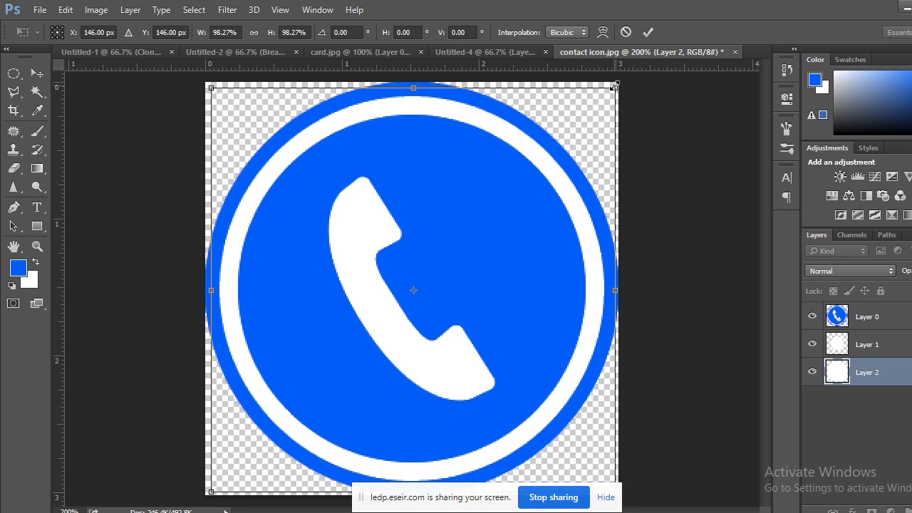
key(Up)
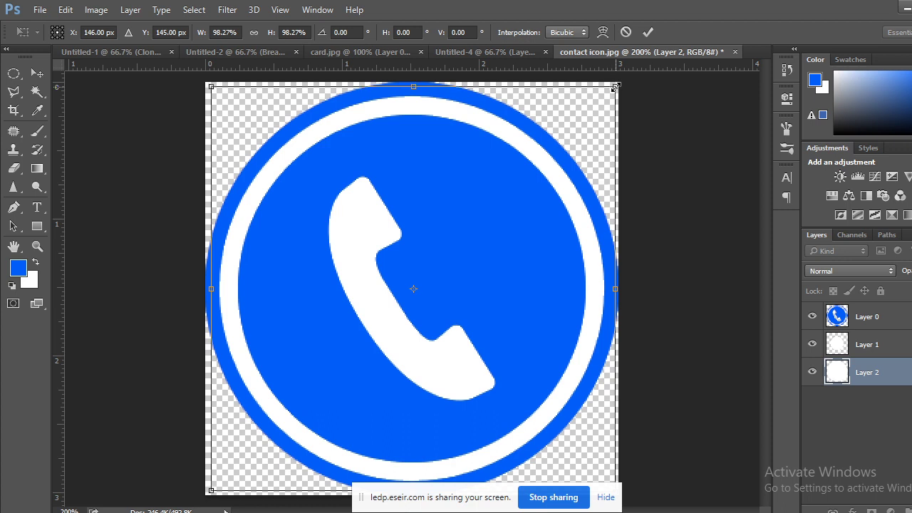
key(Up)
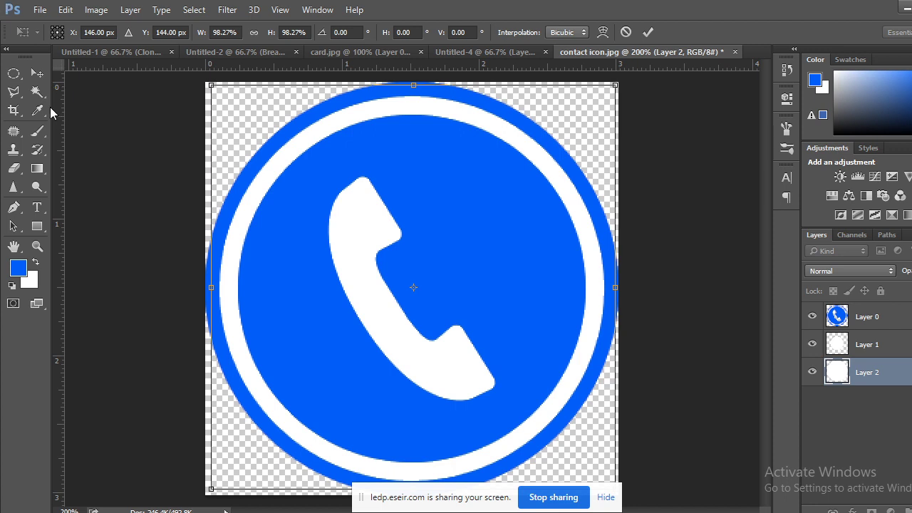
click(37, 73)
click(415, 211)
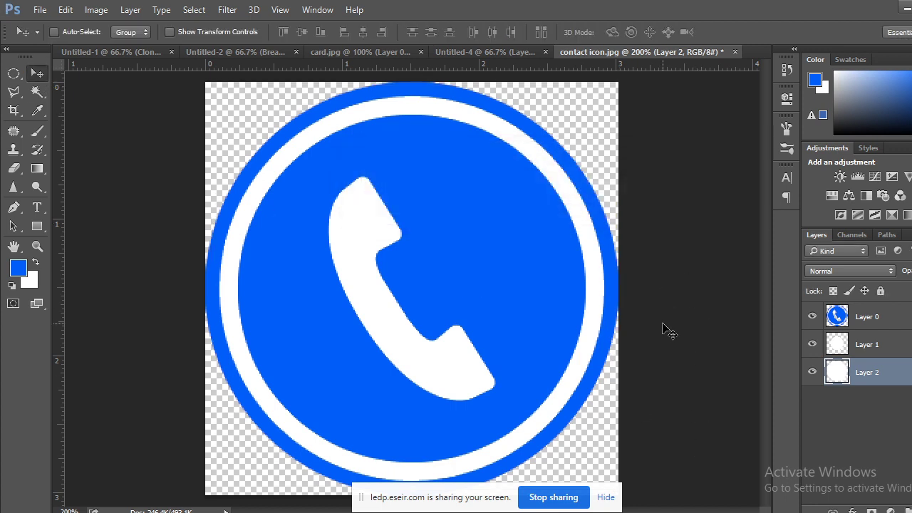
Merge Layers 0, 1 and 2 of the phone icon into Layer 0 and convert it to a smart object.
key(ctrl+minus)
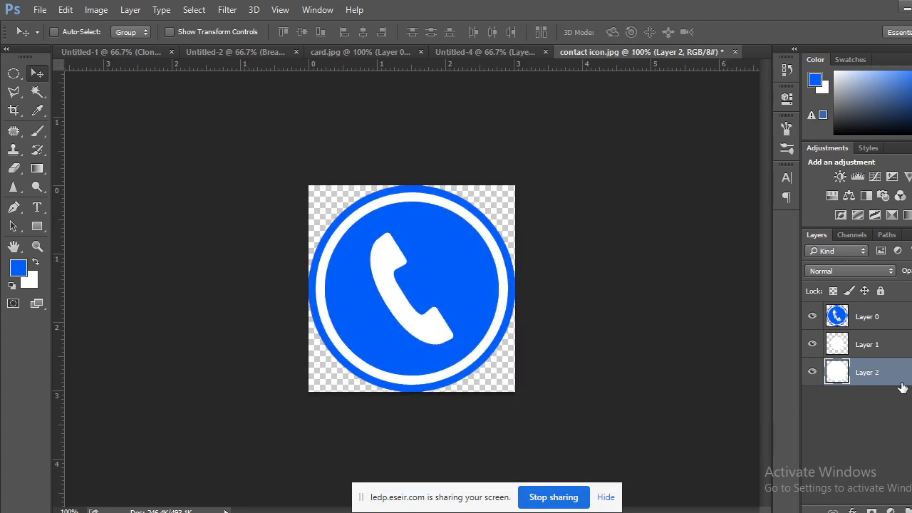
shift+click(886, 320)
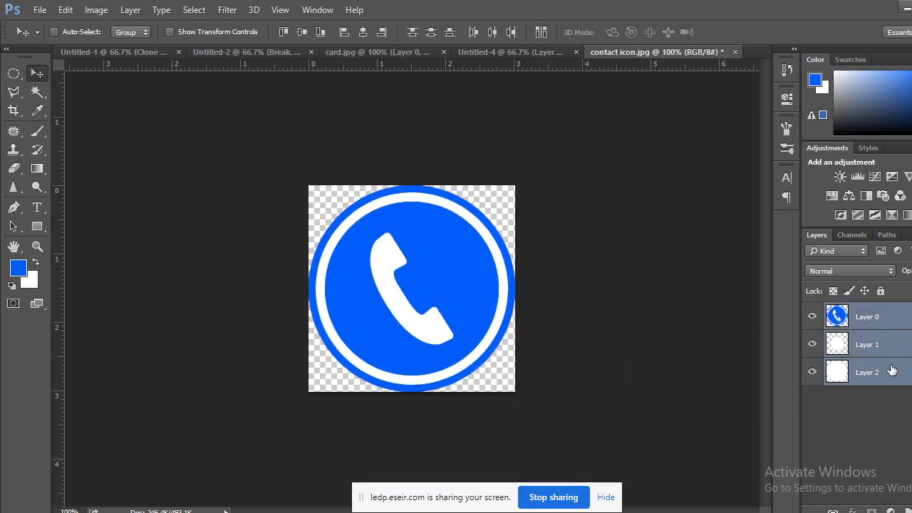
right_click(892, 370)
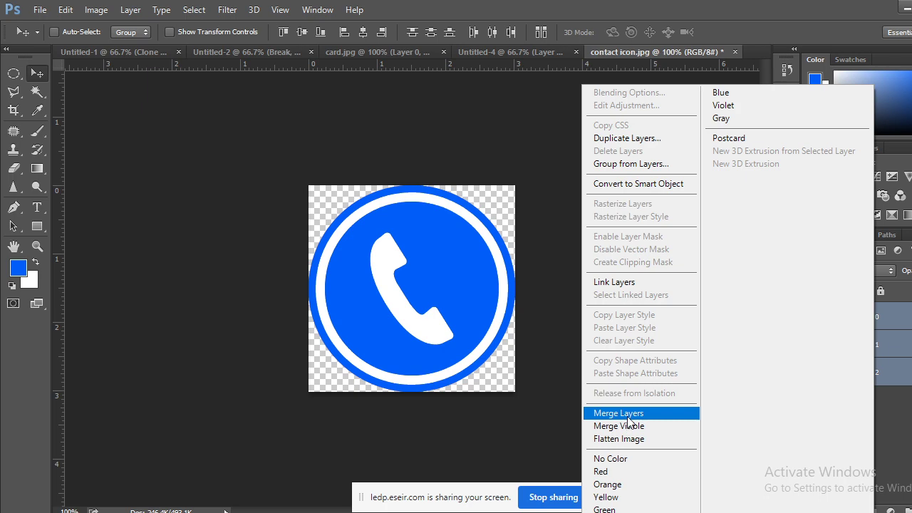
click(618, 413)
right_click(870, 321)
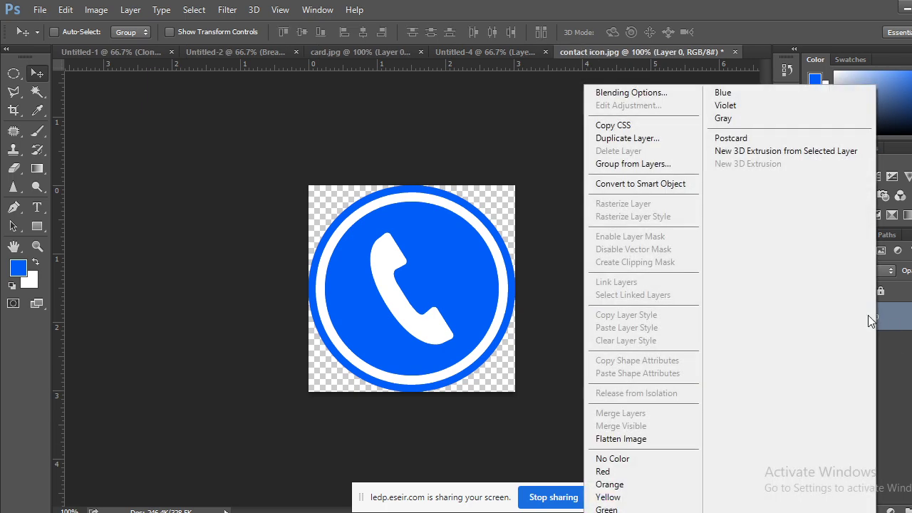
click(640, 184)
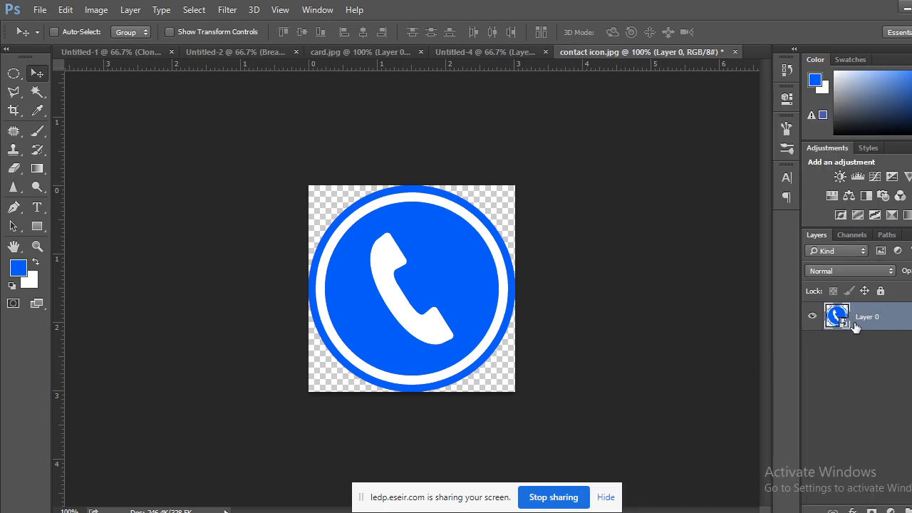
Drop the phone icon into Untitled-4, shrink it to about 13%, raise it onto the black strip, then view card.jpg.
drag(467, 297, 479, 53)
drag(479, 54, 289, 252)
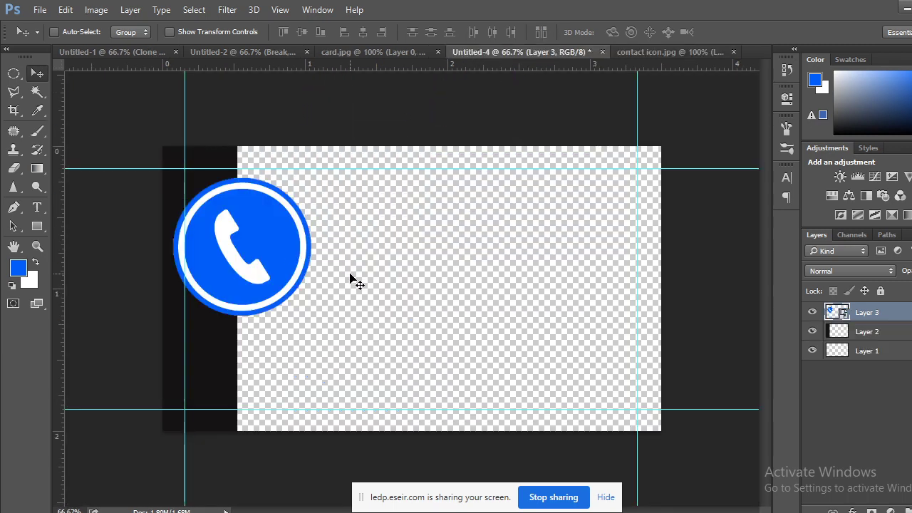
key(ctrl+t)
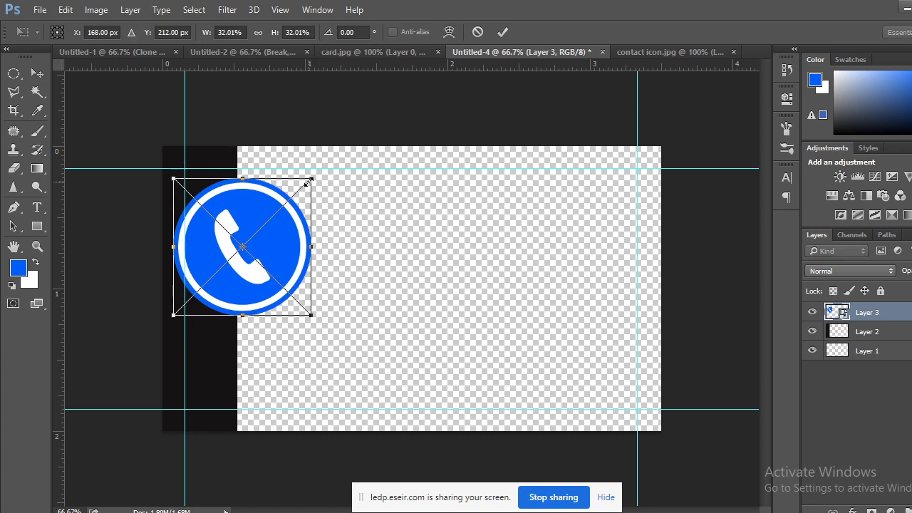
drag(307, 183, 262, 232)
key(Return)
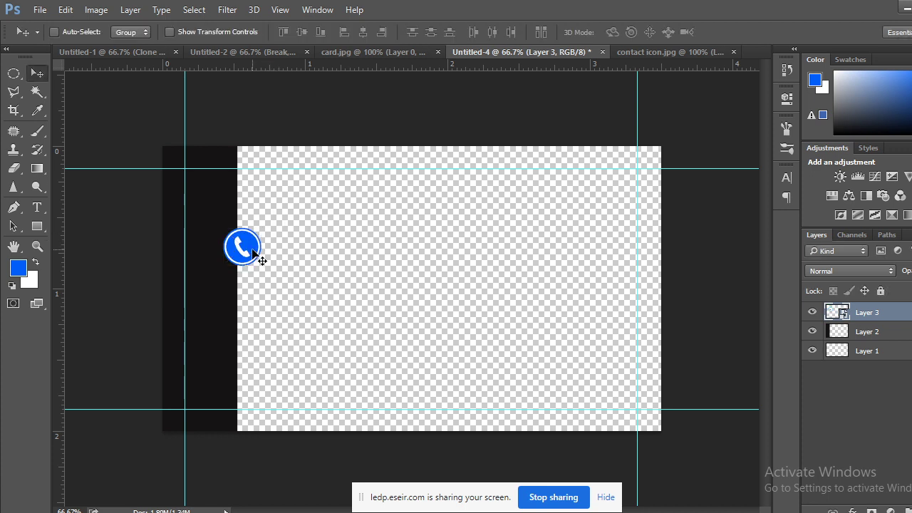
drag(241, 251, 240, 215)
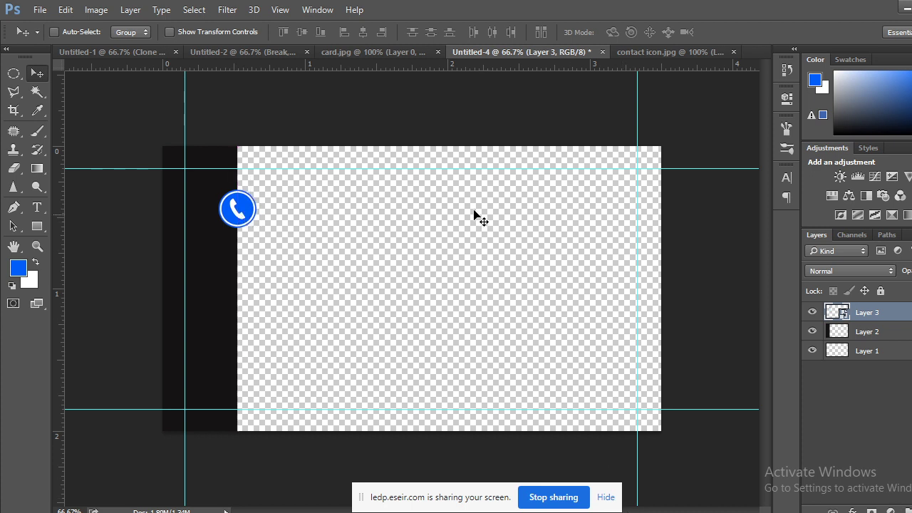
click(366, 52)
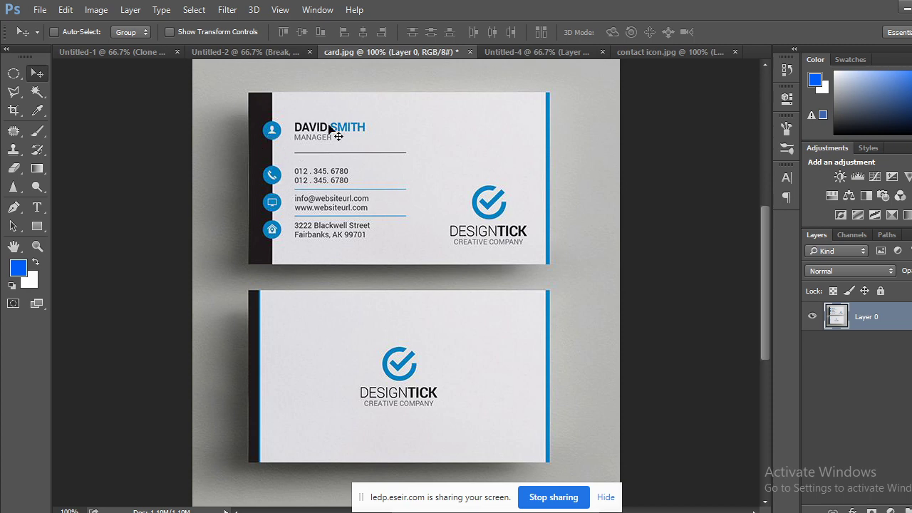
Bring the phone icon from contact icon.jpg into Untitled-4 again and scale it to 6.07%.
click(653, 51)
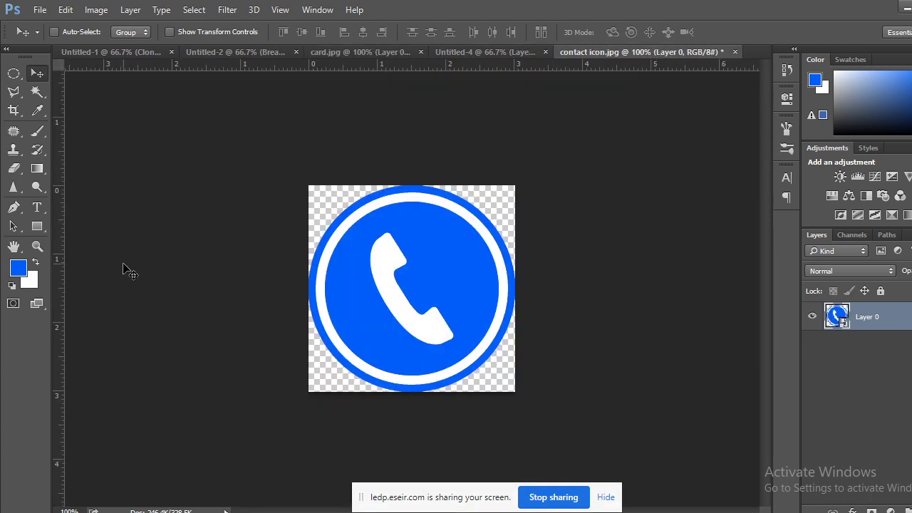
drag(466, 146, 236, 260)
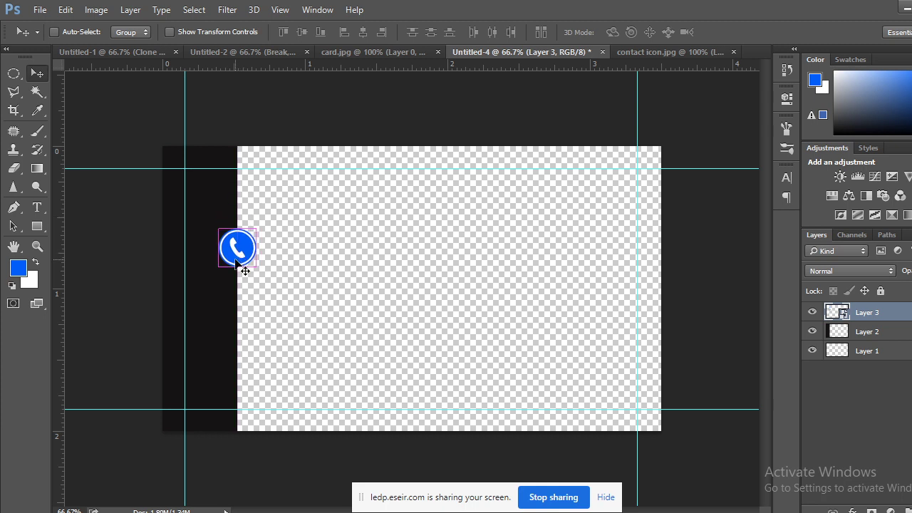
key(ctrl+t)
key(ctrl+plus)
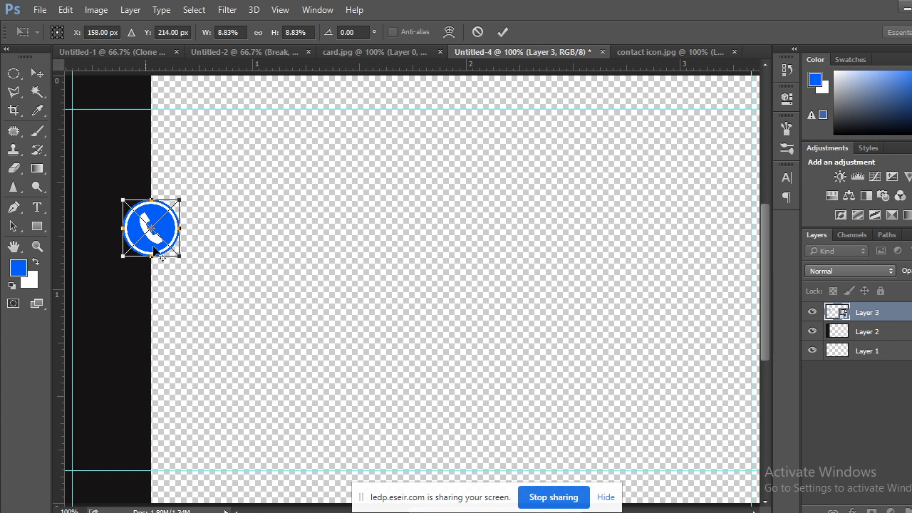
drag(179, 200, 170, 207)
click(37, 72)
click(401, 213)
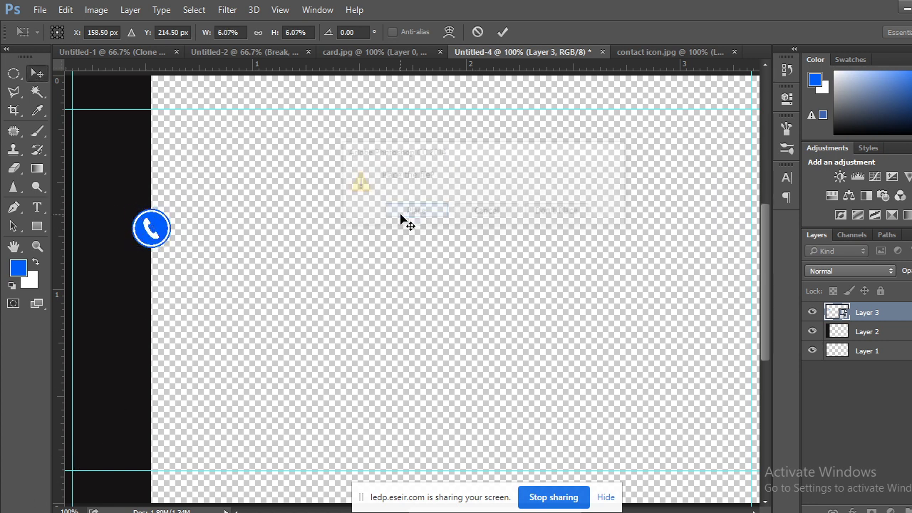
key(ctrl+minus)
key(ctrl+minus)
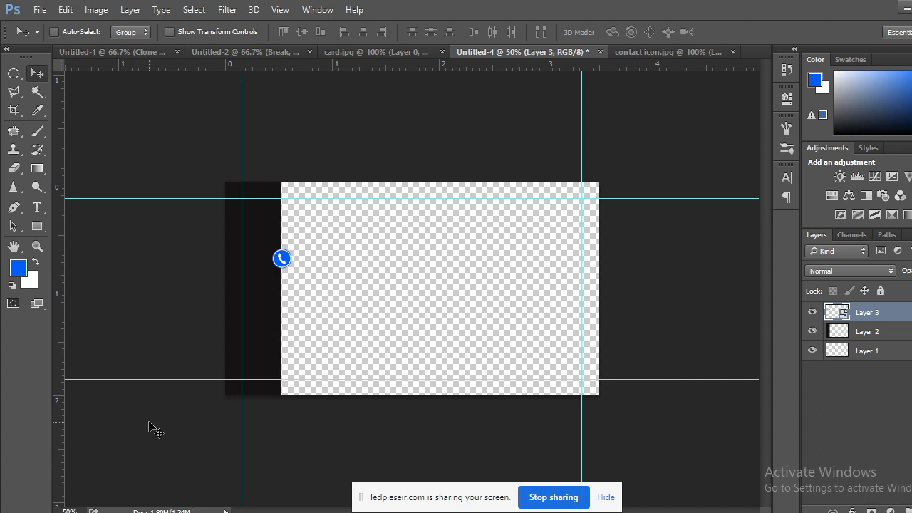
Bring the ESEIR class meeting tab in Chrome forward, check the user list, and launch Snipping Tool.
mouse_move(78, 507)
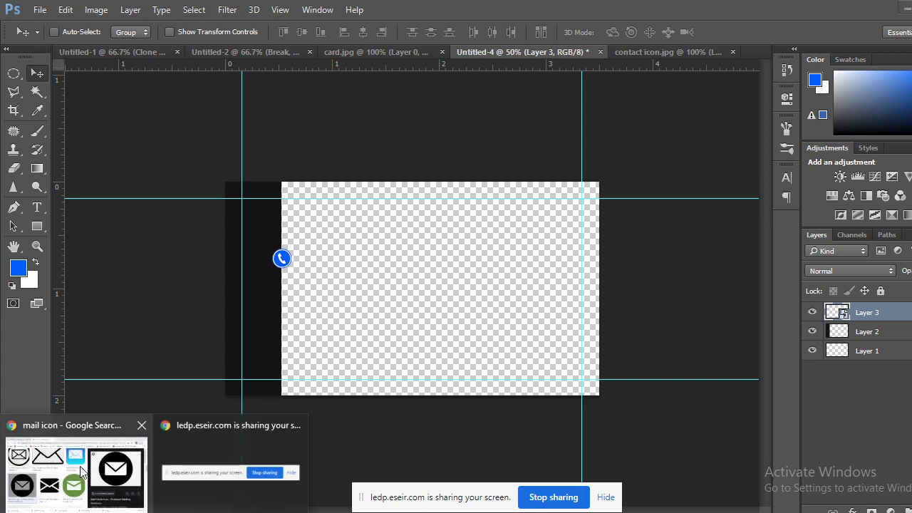
click(84, 471)
click(71, 12)
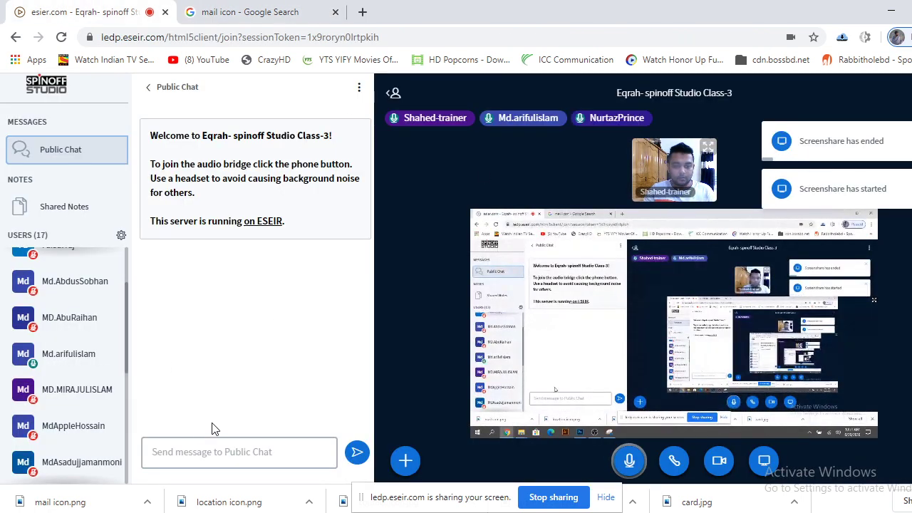
scroll(79, 370, up, 3)
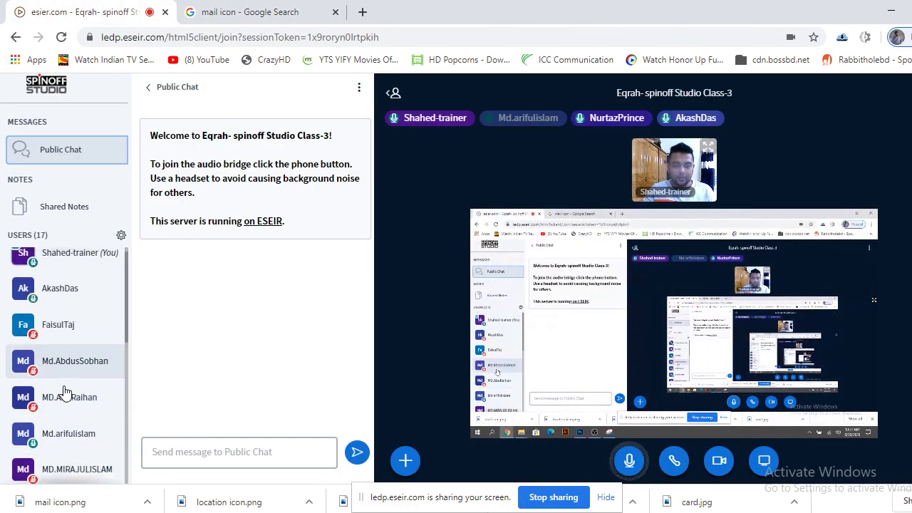
scroll(64, 388, down, 5)
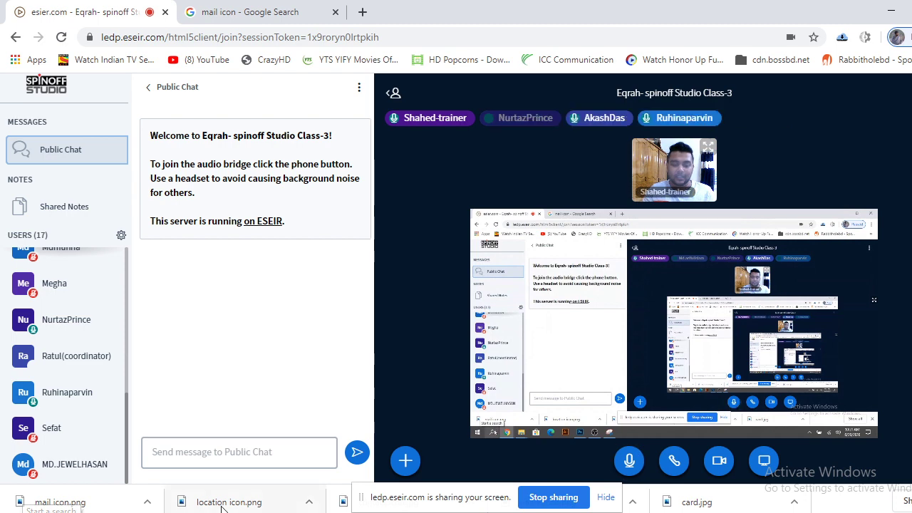
click(80, 512)
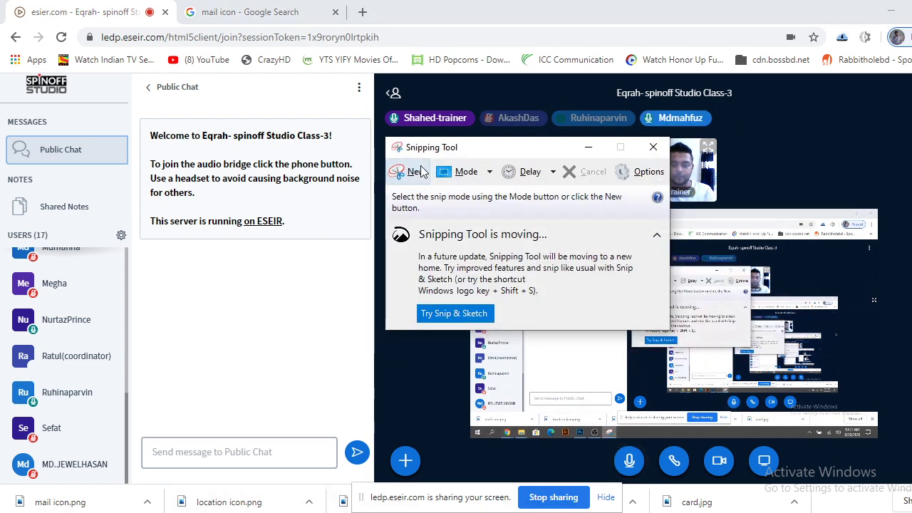
Capture the full screen, save it as 'screen day 5', and close the Snipping Tool window.
click(415, 172)
drag(2, 3, 909, 510)
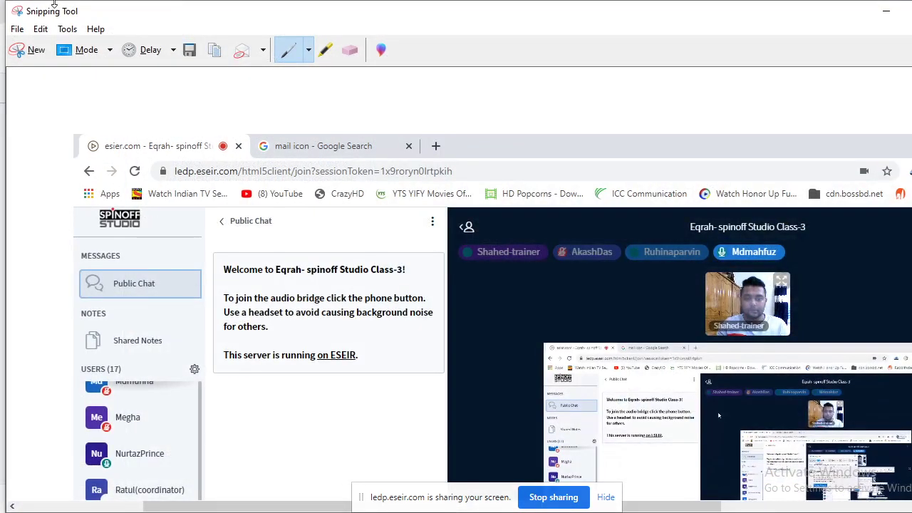
click(19, 31)
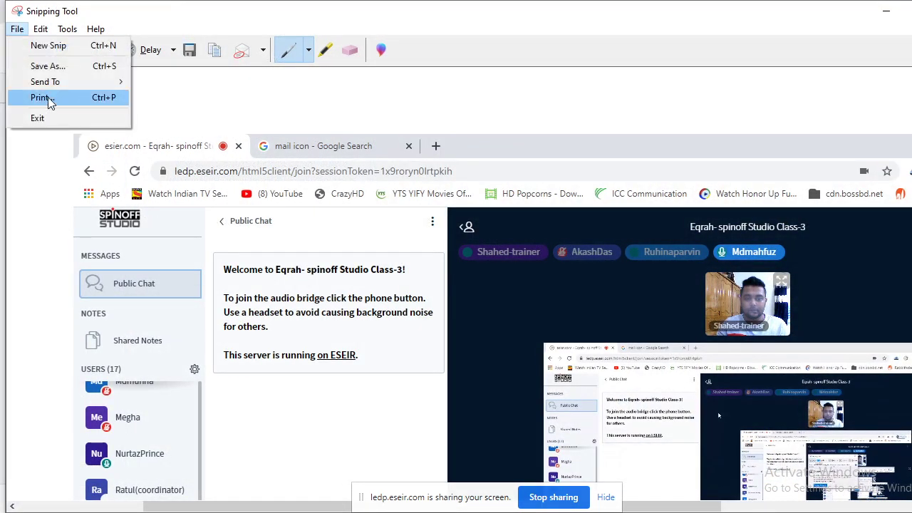
click(28, 65)
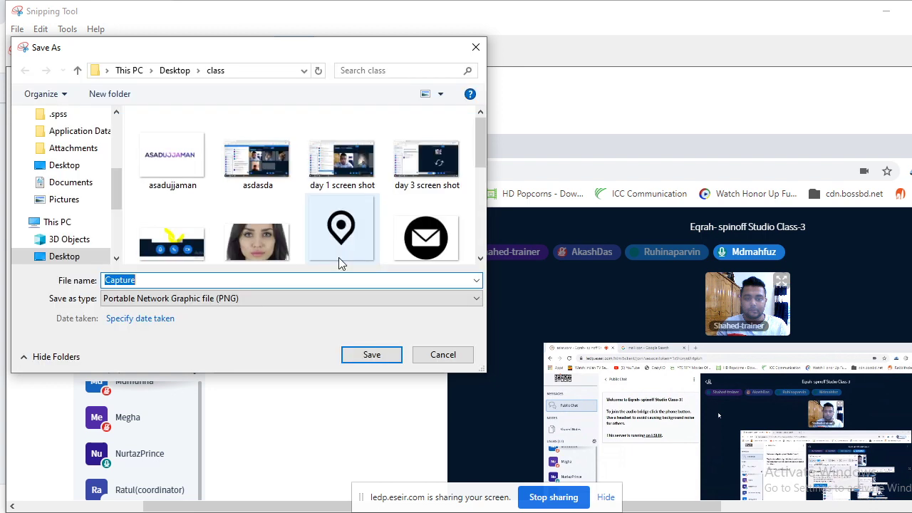
text(scre)
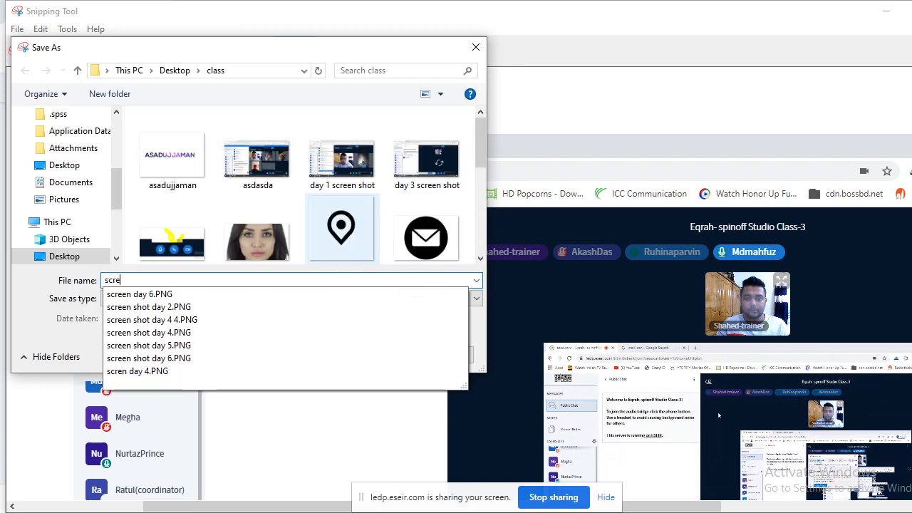
text(en day)
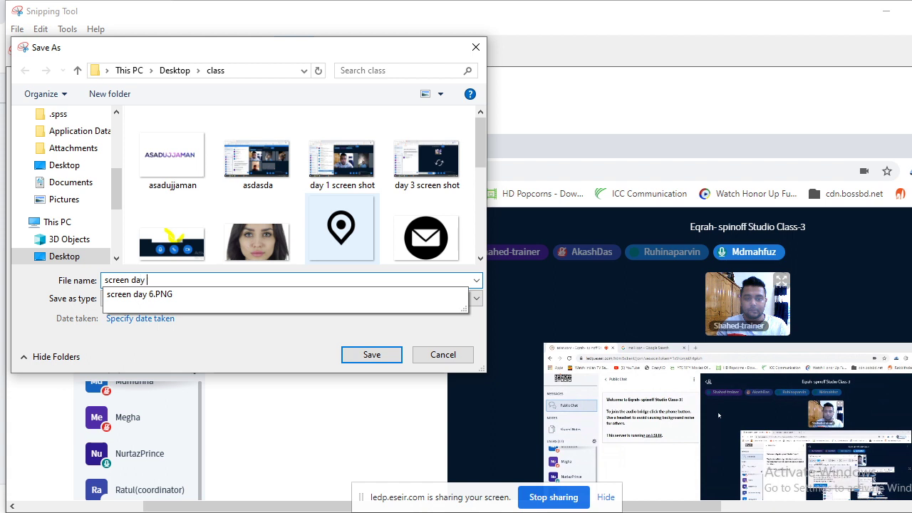
text( 5)
key(Return)
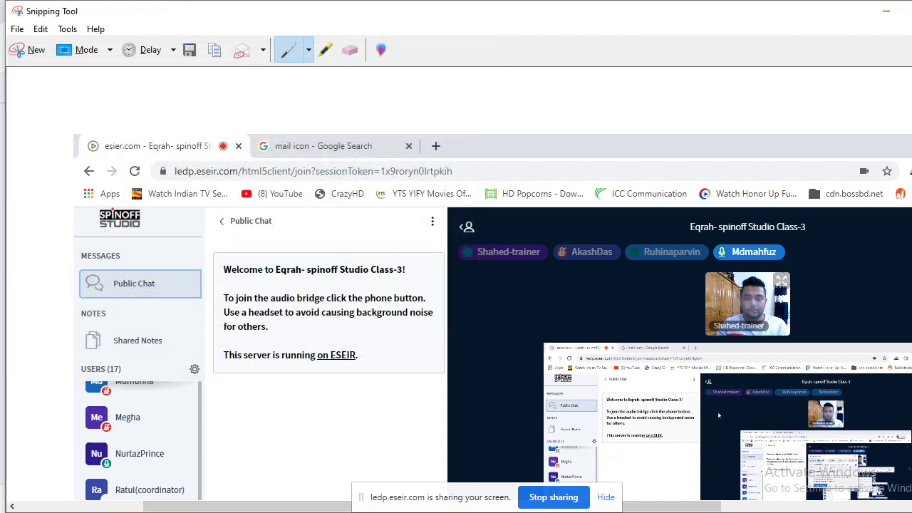
click(885, 11)
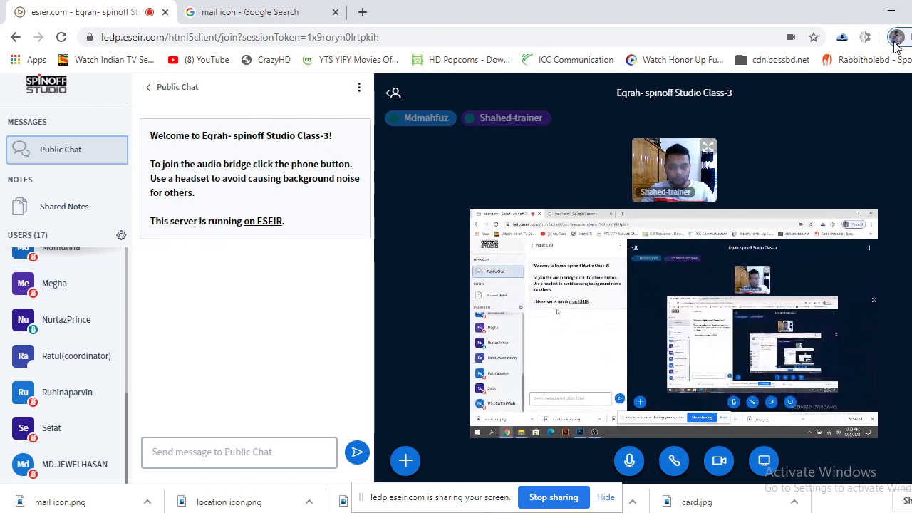
Select the name icon image in the class folder and carry it back to Photoshop.
click(290, 512)
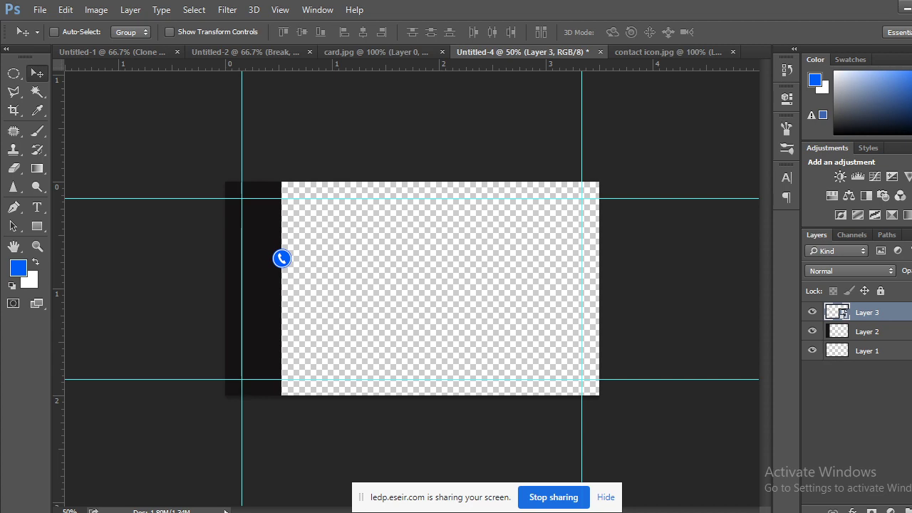
mouse_move(95, 485)
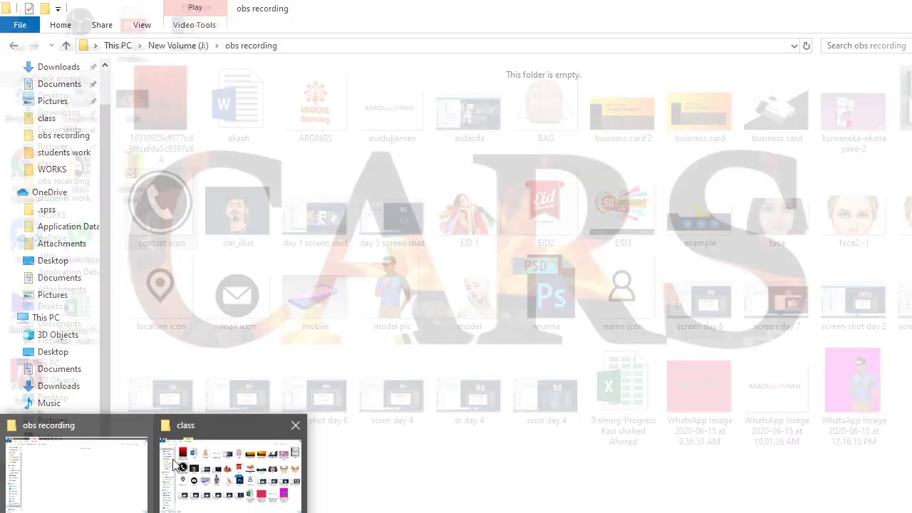
click(230, 473)
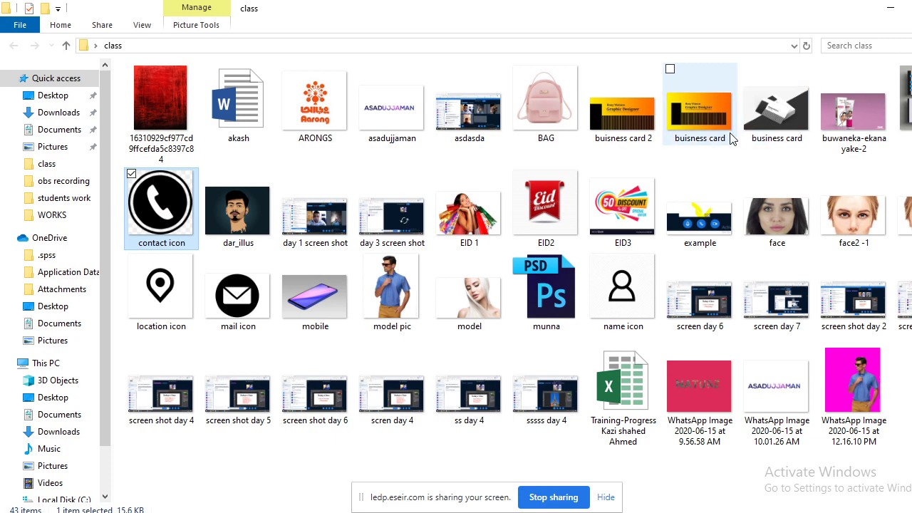
click(628, 293)
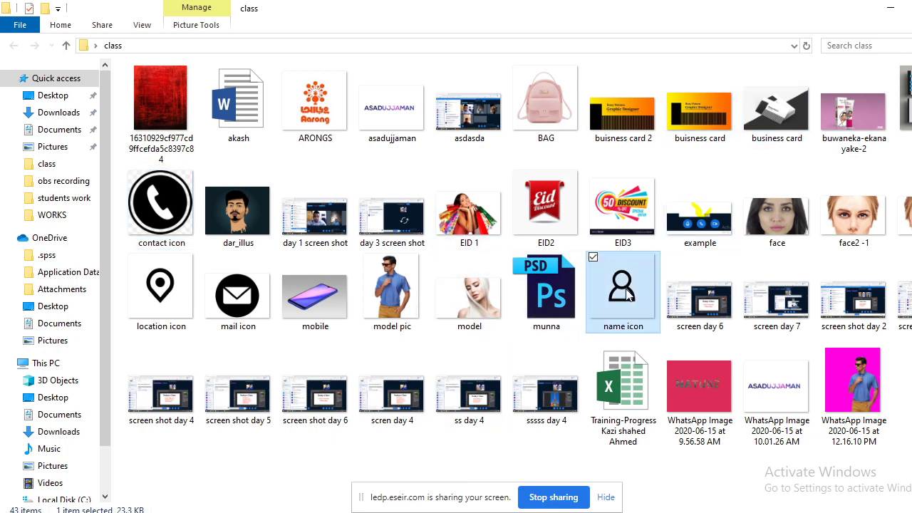
click(288, 479)
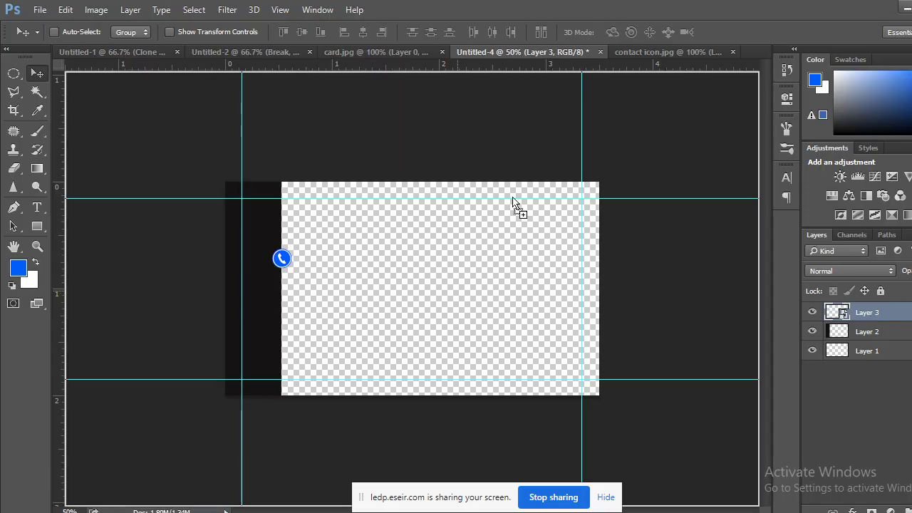
Place the name icon image into the contact icon.jpg document.
drag(721, 44, 539, 48)
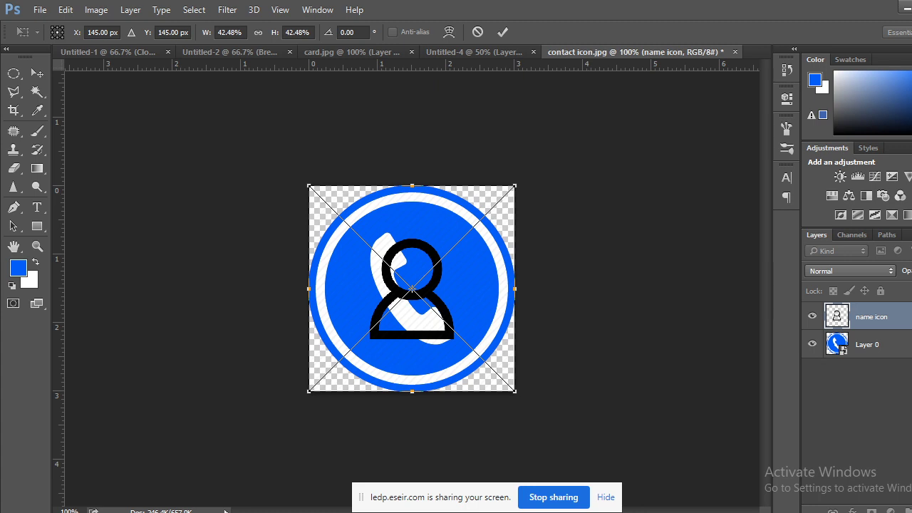
click(37, 73)
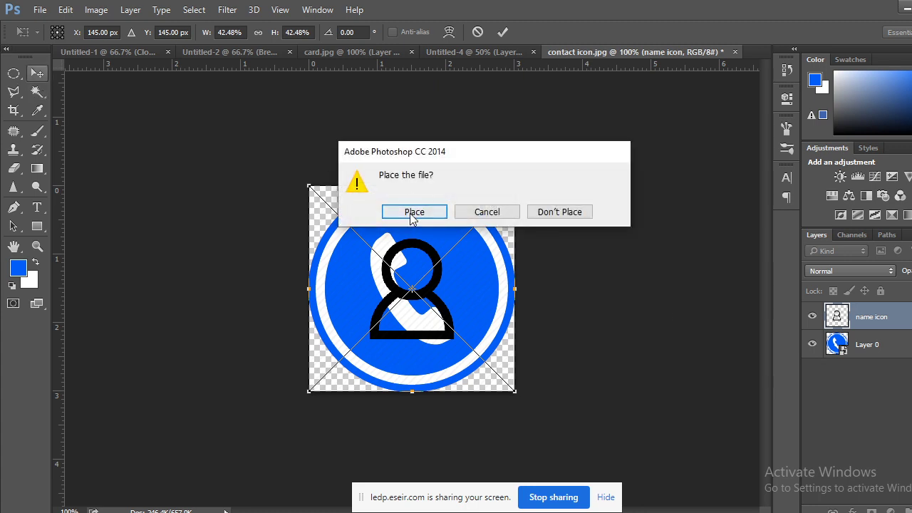
click(414, 212)
Delete the old blue phone circle layer, Layer 0, and check the person icon at different zooms.
drag(881, 346, 904, 510)
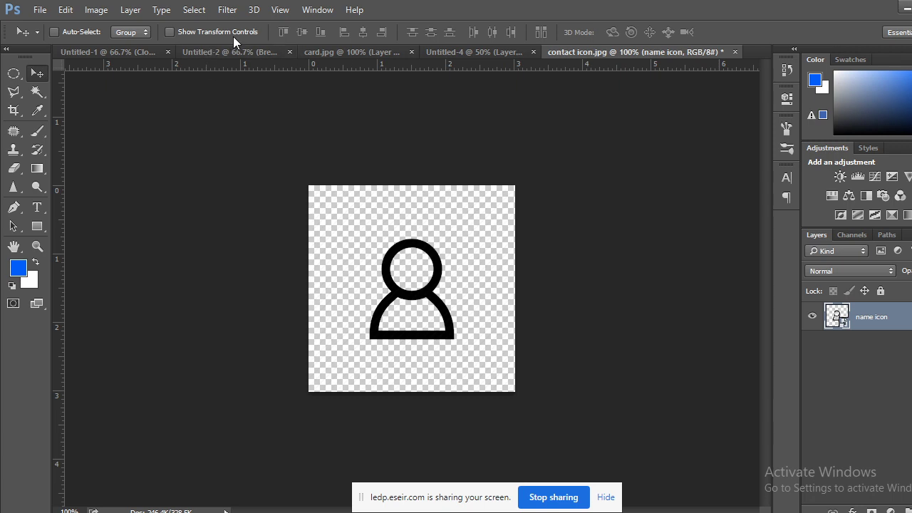
key(ctrl+minus)
key(ctrl+plus)
key(ctrl+plus)
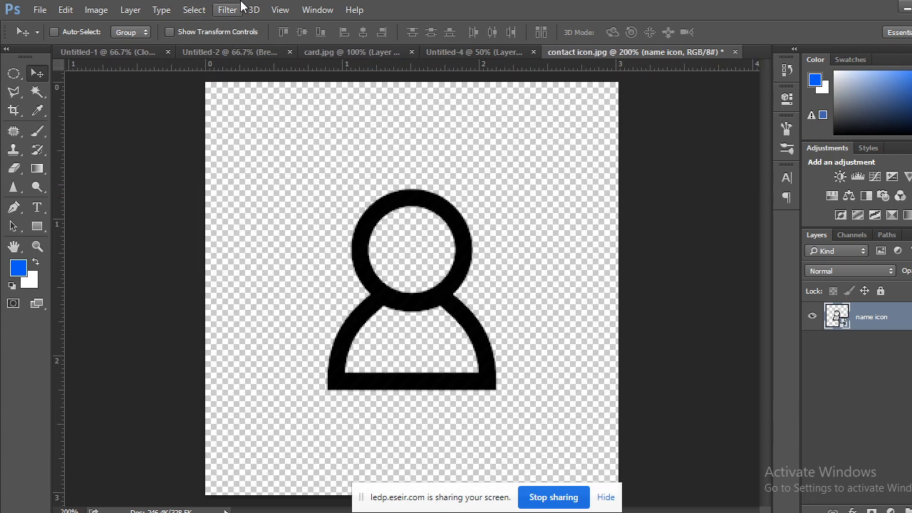
key(ctrl+minus)
key(ctrl+plus)
key(ctrl+minus)
key(ctrl+plus)
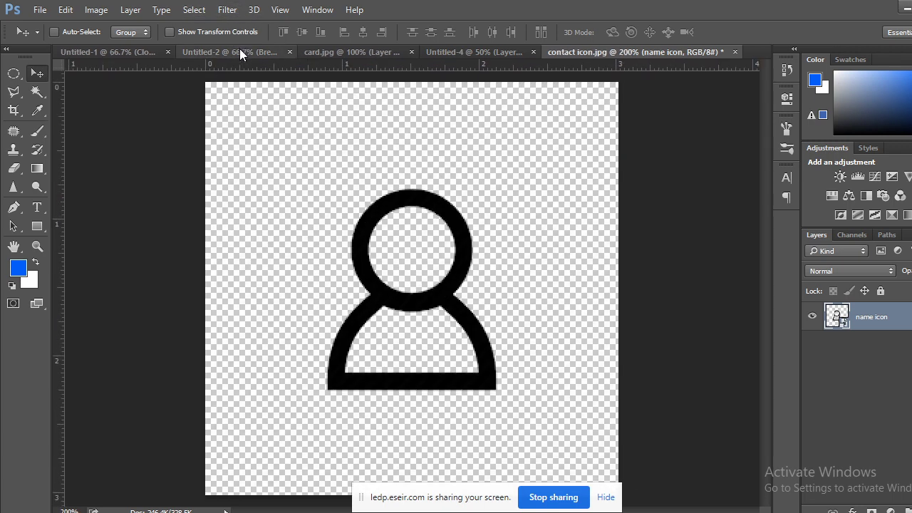
key(ctrl+minus)
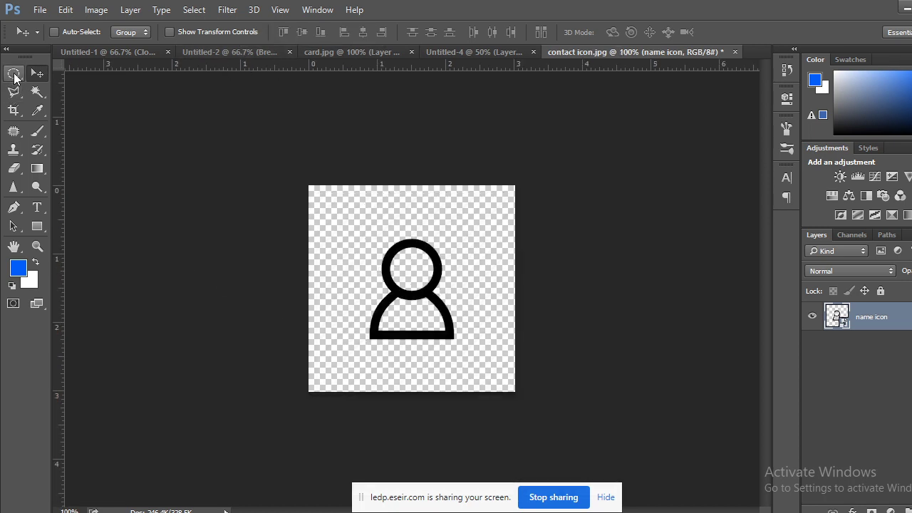
Draw a circular elliptical selection around the person icon and nudge it into position.
click(14, 74)
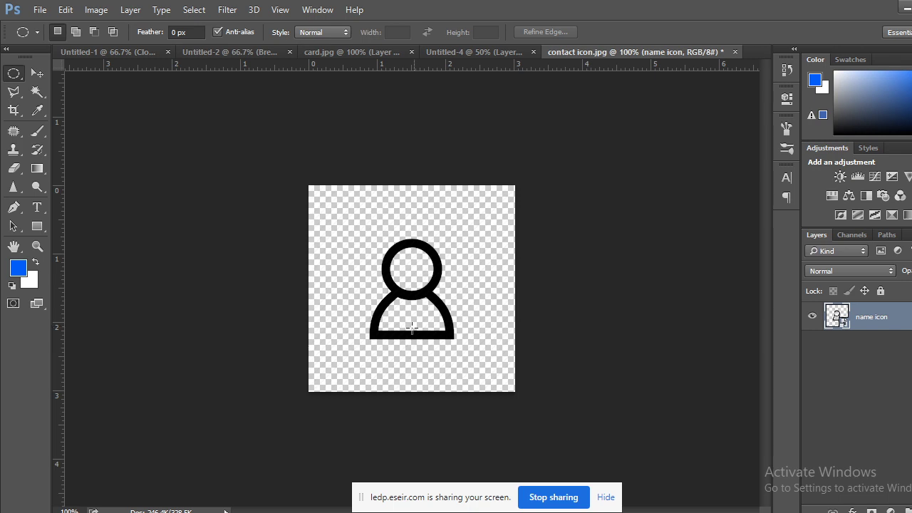
drag(408, 284, 500, 385)
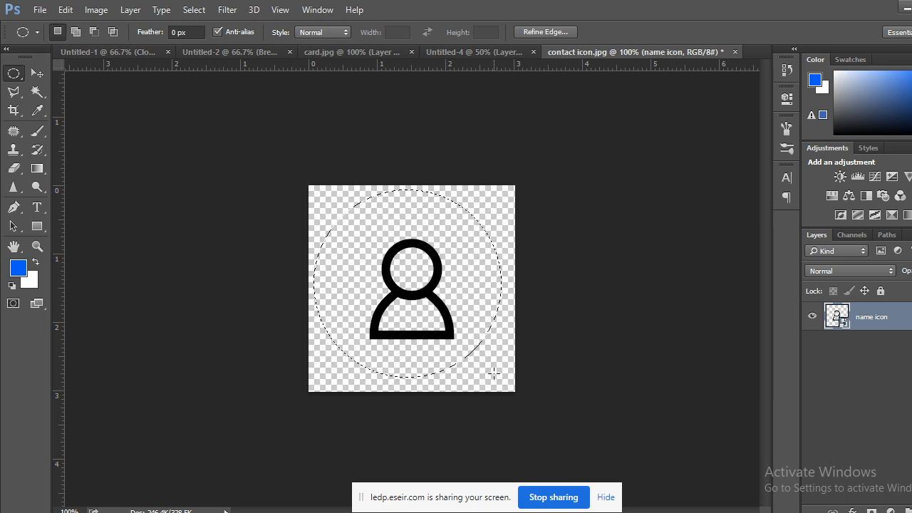
key(shift+Down)
key(shift+Right)
key(shift+Right)
key(shift+Left)
key(Left)
key(Left)
key(Left)
key(Left)
Fill the circle white on a new Layer 1 beneath the name icon layer.
key(ctrl+shift+alt+n)
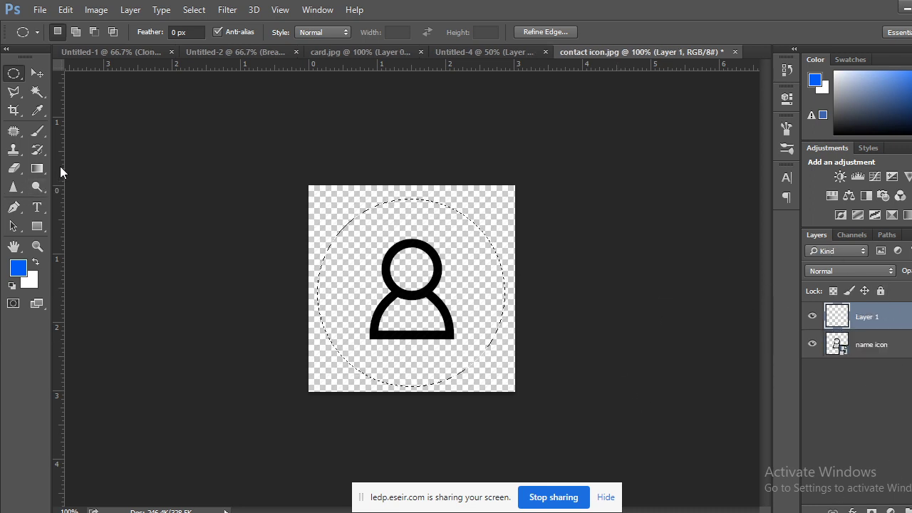
key(ctrl+BackSpace)
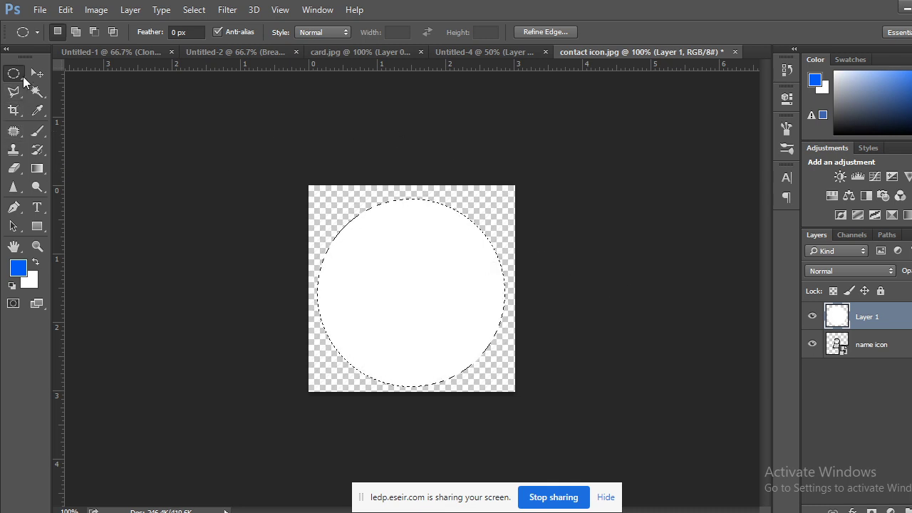
key(ctrl+d)
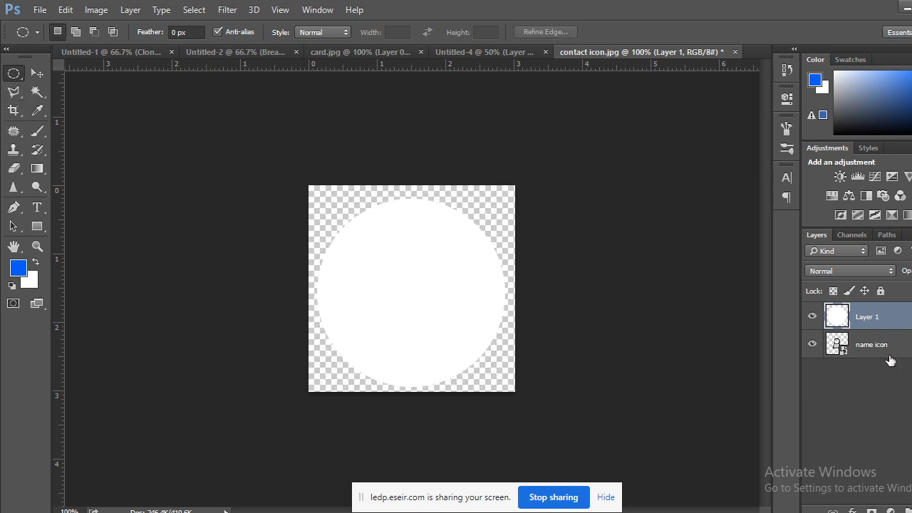
drag(890, 354, 848, 308)
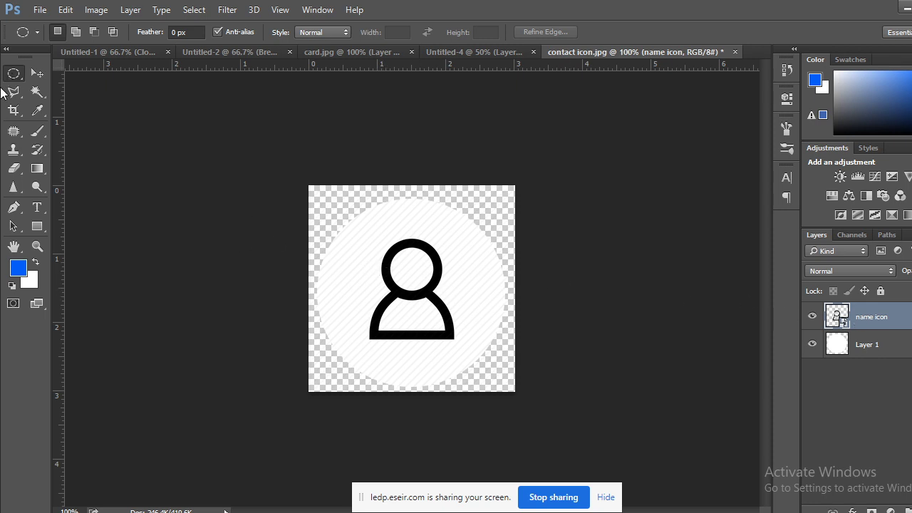
Nudge the person outline to the circle's centre, then open name icon.png as its own document.
click(36, 74)
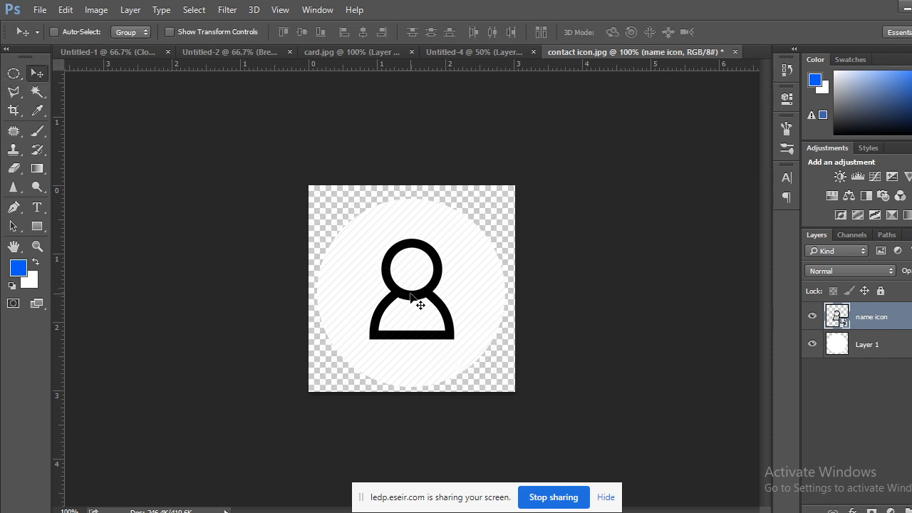
drag(410, 293, 413, 297)
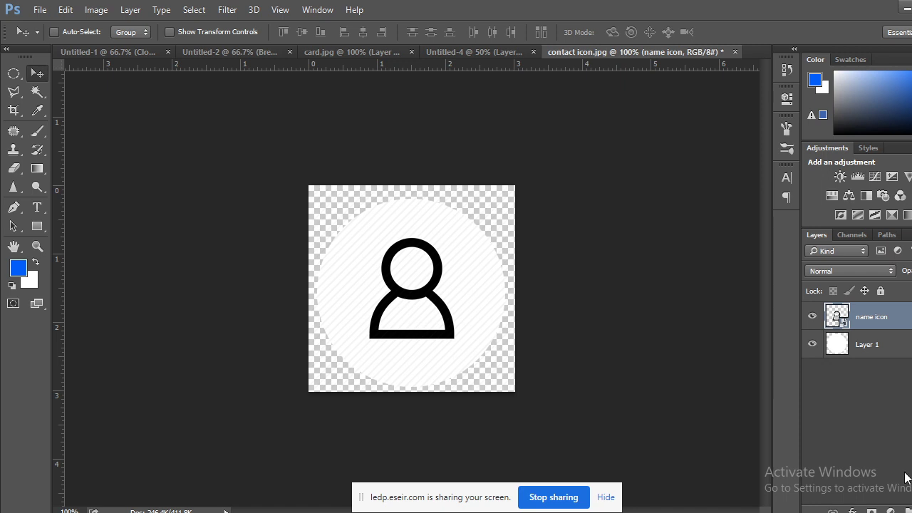
key(Up)
key(Up)
key(Up)
key(Up)
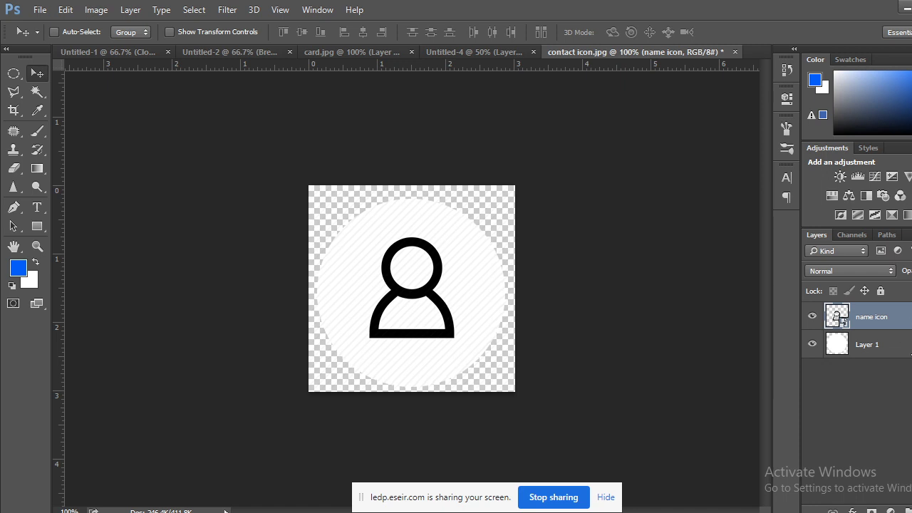
key(Left)
key(Left)
key(Left)
key(Left)
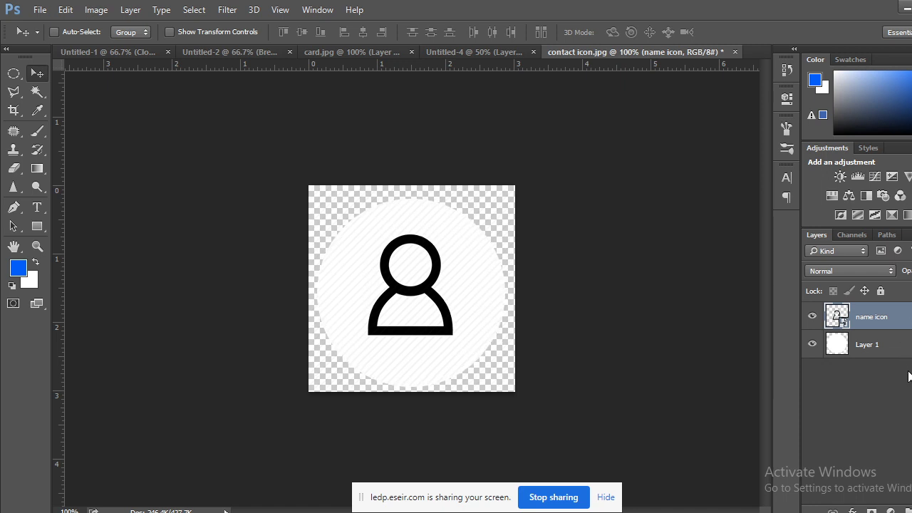
key(Right)
key(Right)
key(Right)
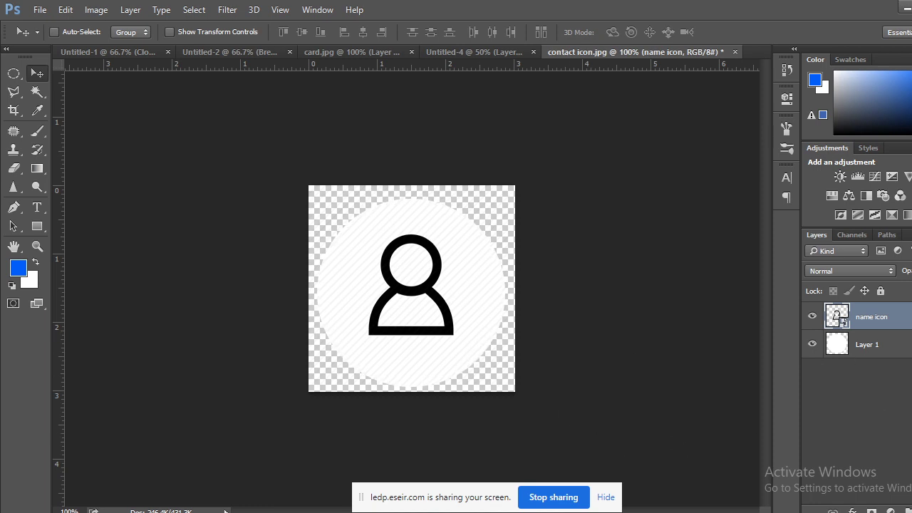
double_click(835, 313)
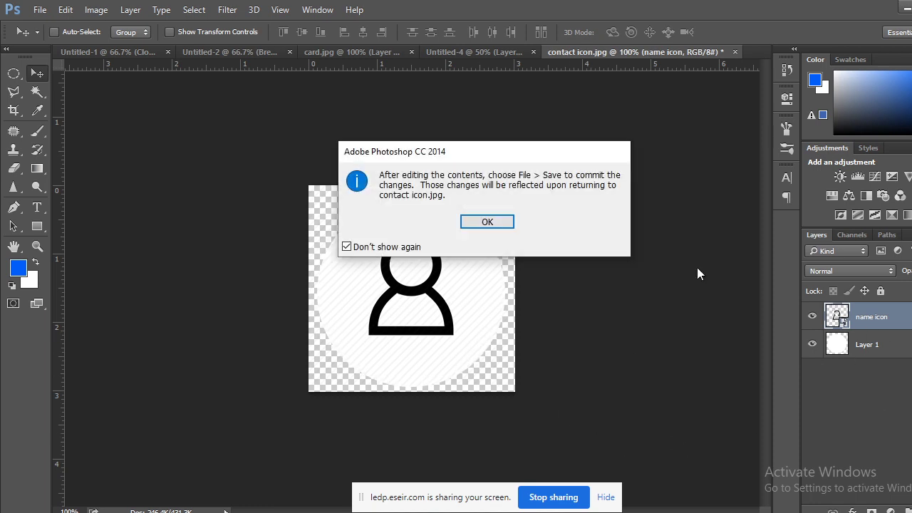
click(487, 222)
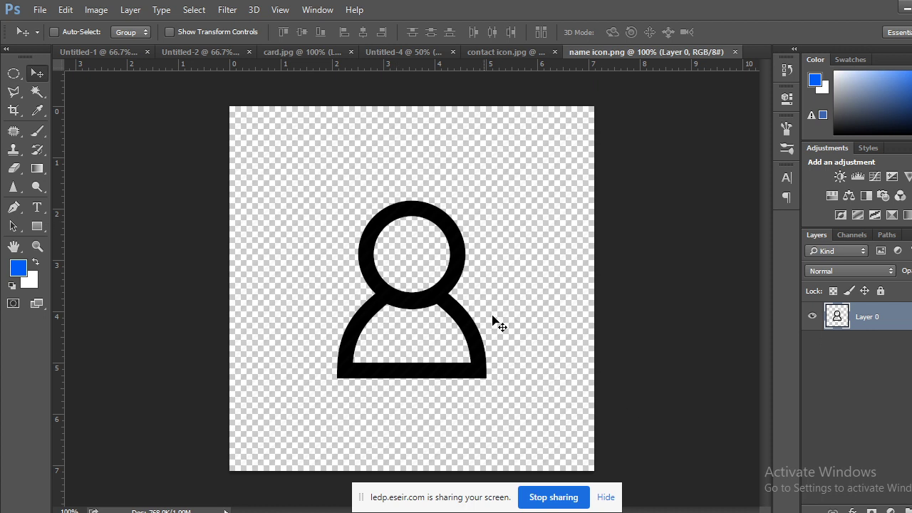
Select the black person icon with the Magic Wand and fill it blue as a test.
click(37, 92)
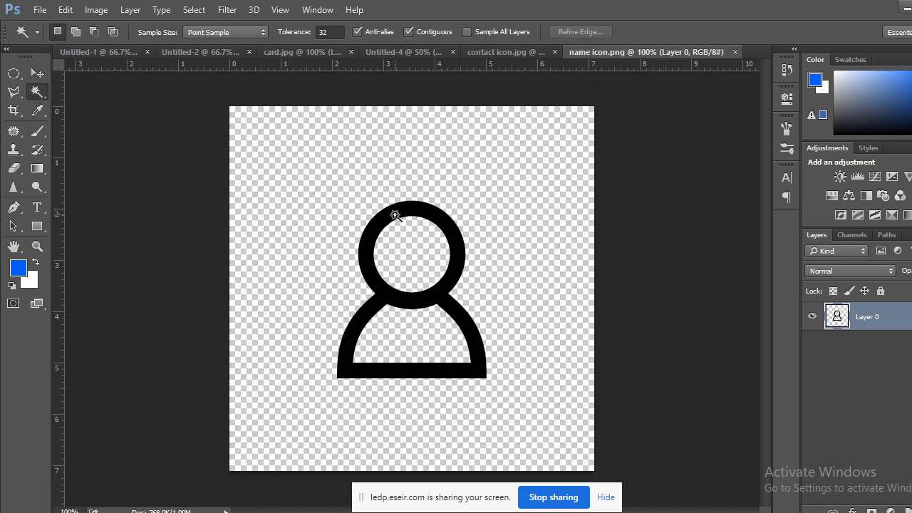
click(395, 215)
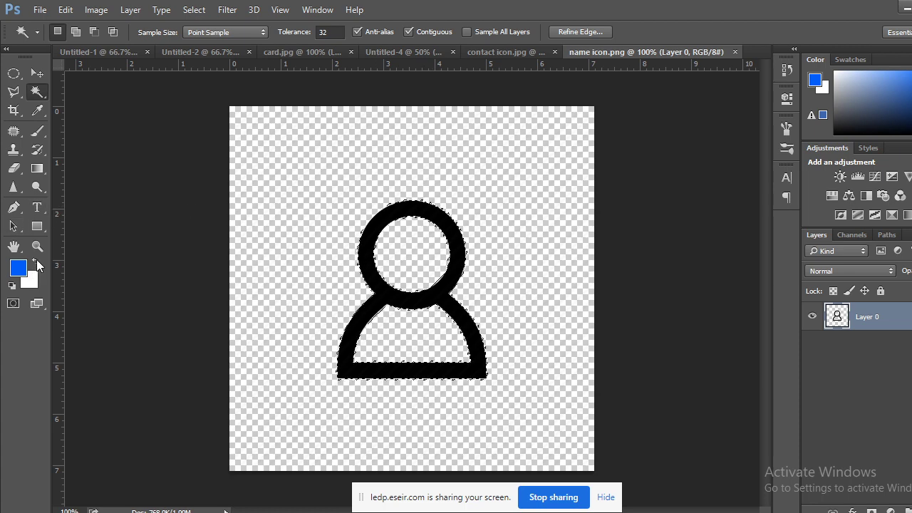
click(35, 262)
key(ctrl+plus)
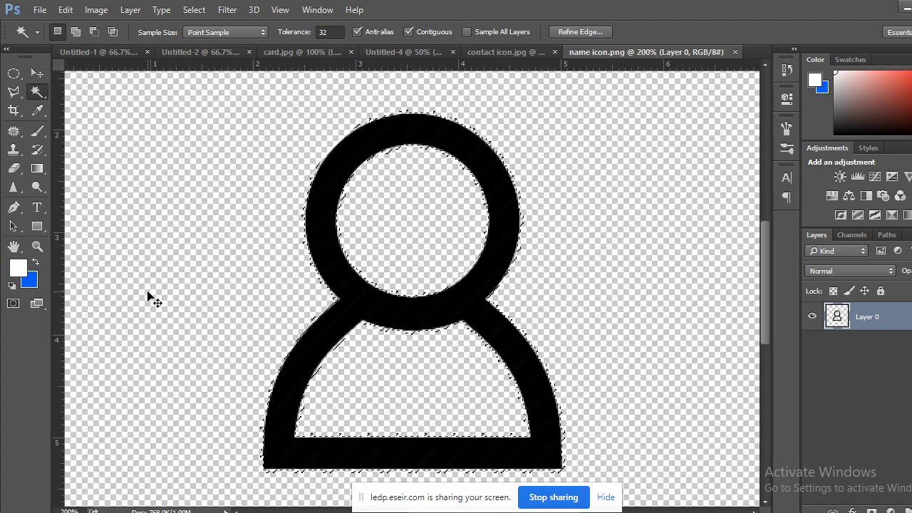
key(ctrl+minus)
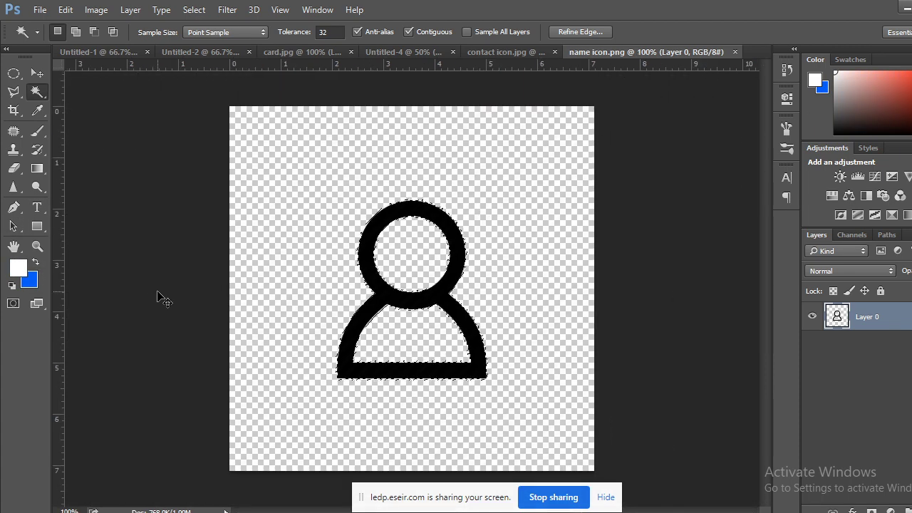
key(ctrl+BackSpace)
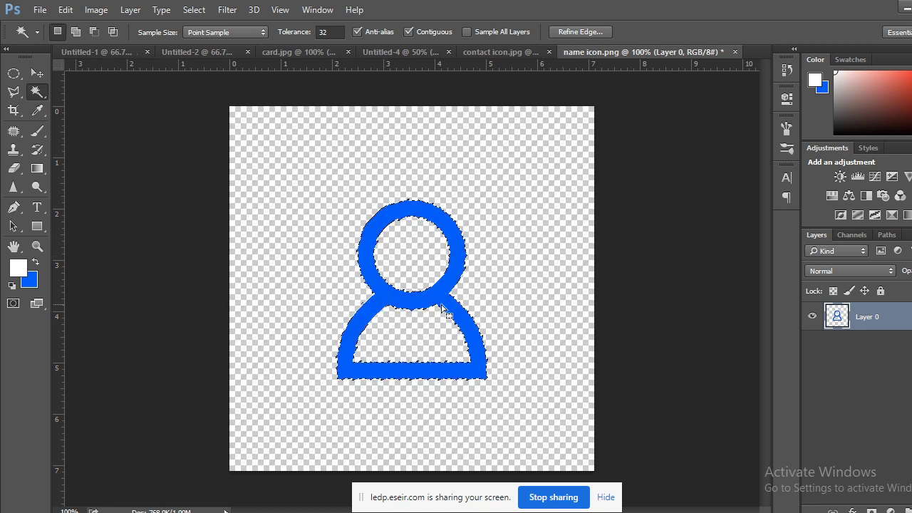
click(14, 73)
click(144, 231)
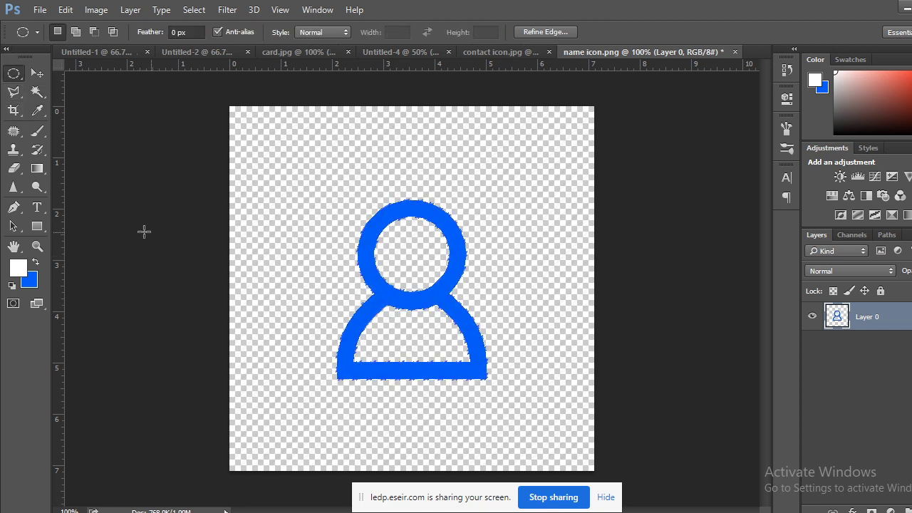
click(372, 167)
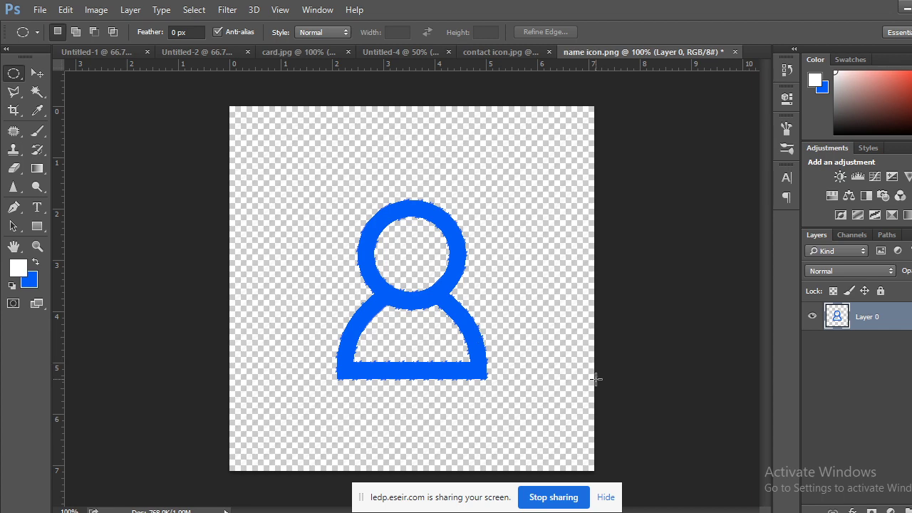
key(ctrl+z)
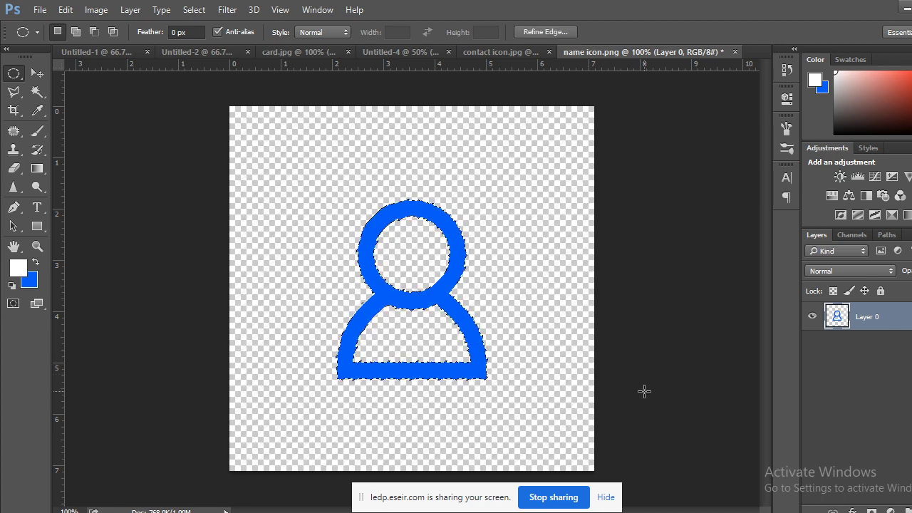
Restore the icon to black, convert Layer 0 to a smart object, and open its Layer Style.
right_click(907, 319)
click(703, 186)
key(ctrl+d)
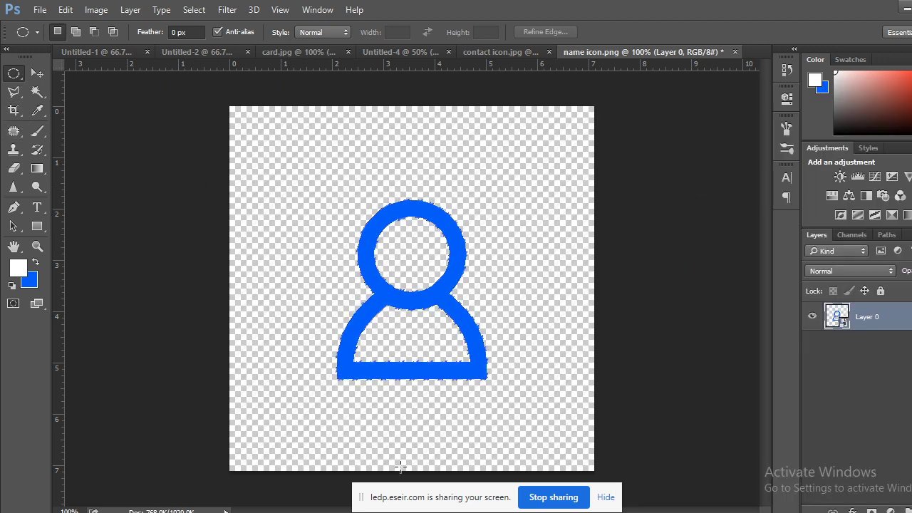
key(ctrl+alt+z)
key(ctrl+alt+z)
key(ctrl+alt+z)
key(ctrl+alt+z)
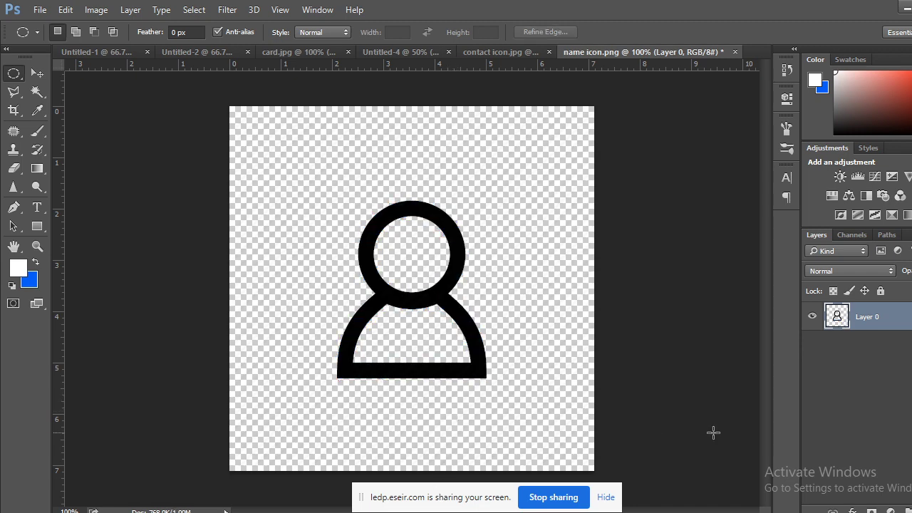
right_click(887, 324)
click(641, 184)
double_click(901, 320)
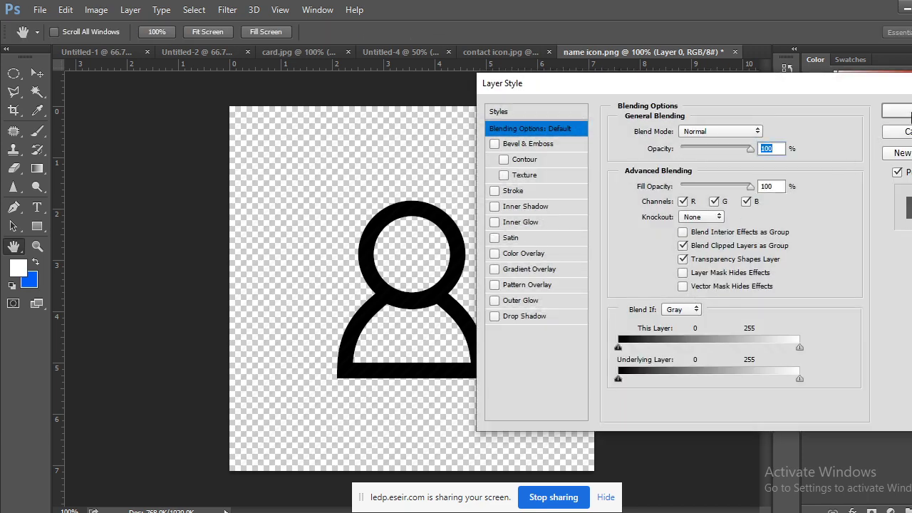
Cancel Layer Style, select the person icon, and pick a light cyan-blue foreground colour.
click(897, 132)
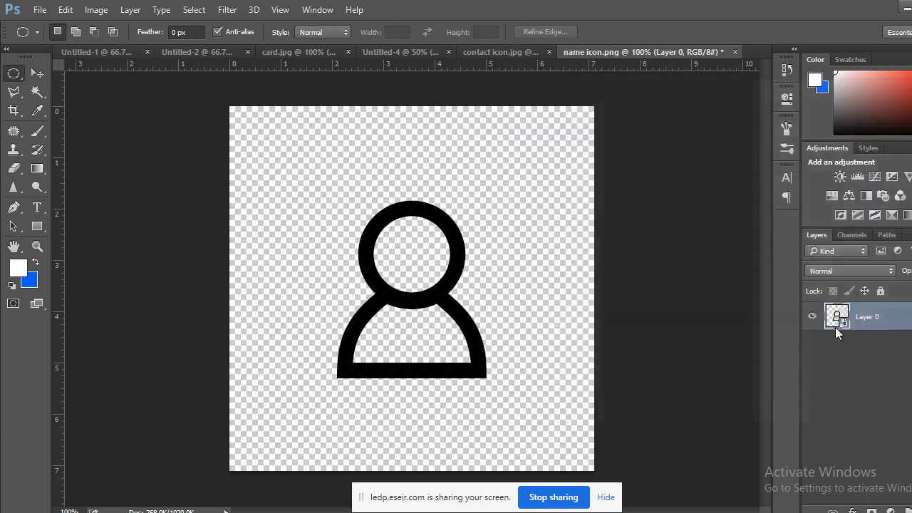
click(37, 92)
click(403, 210)
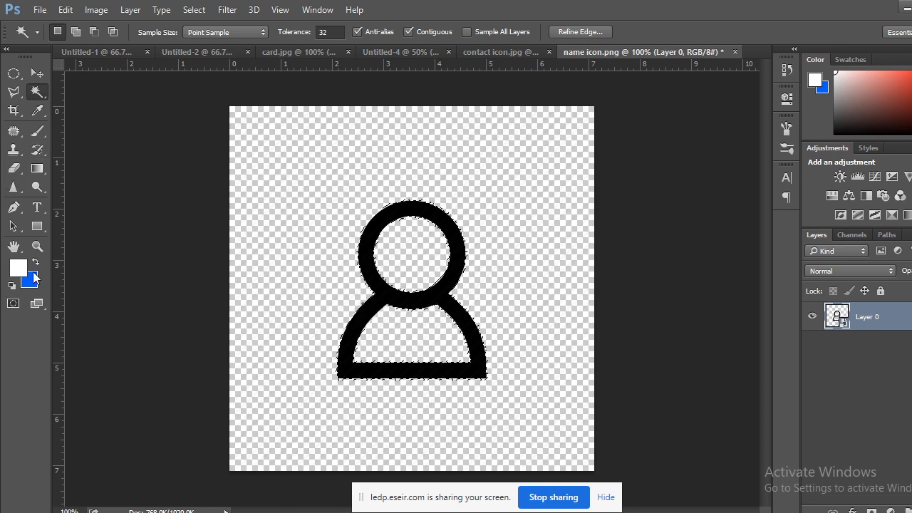
click(37, 262)
click(36, 265)
click(908, 102)
click(911, 102)
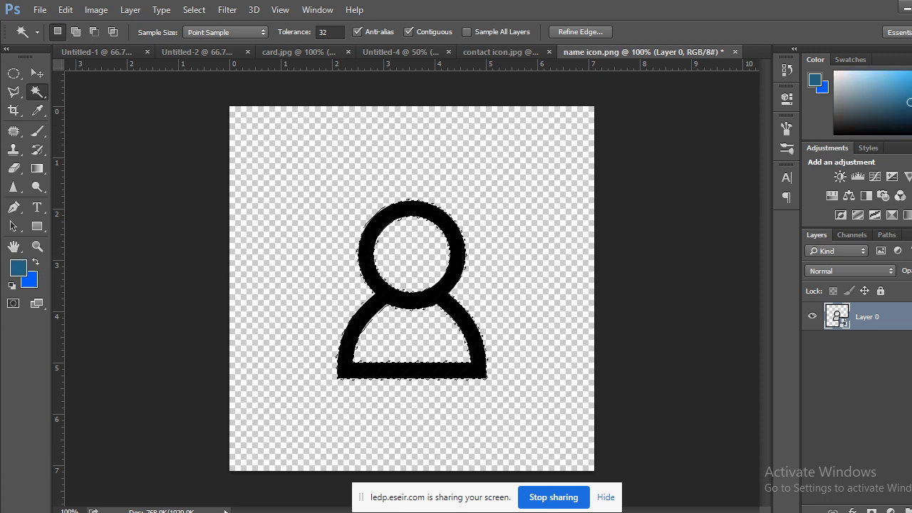
click(910, 89)
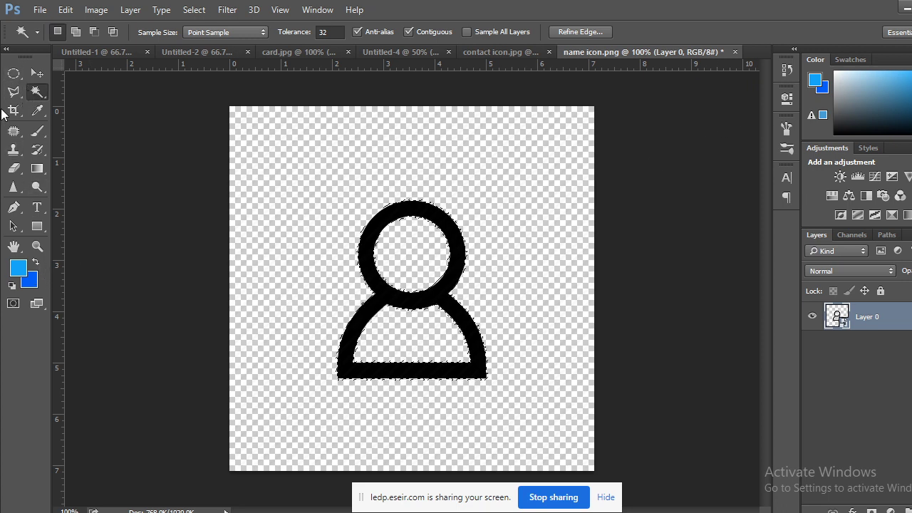
Deselect the icon and close the name icon.png document.
click(13, 72)
click(261, 290)
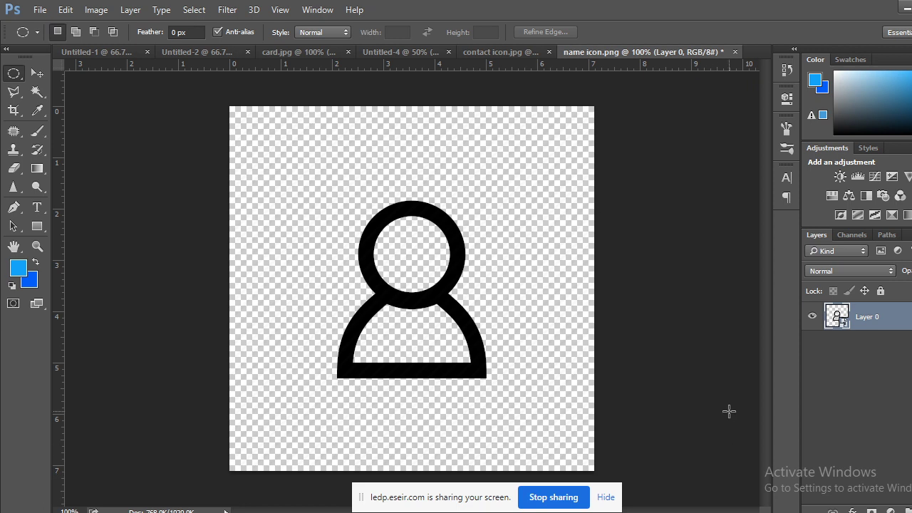
drag(903, 315, 903, 503)
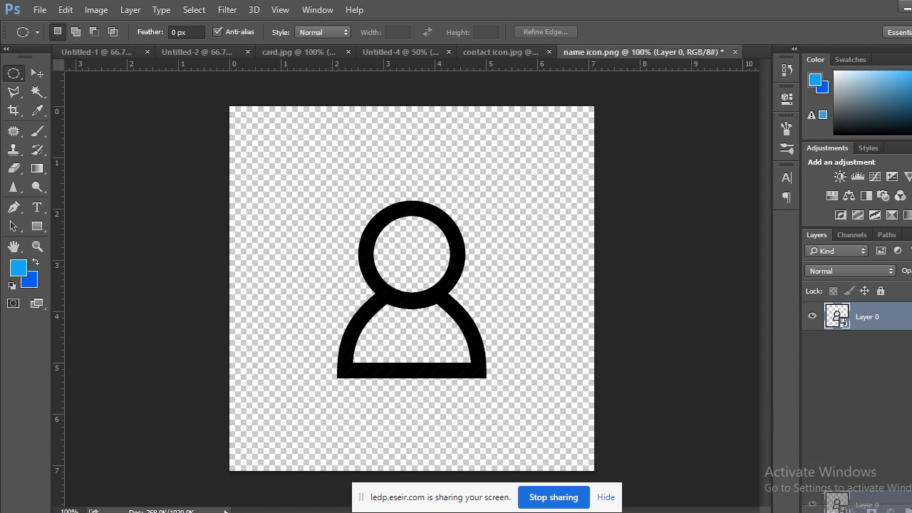
drag(844, 505, 848, 331)
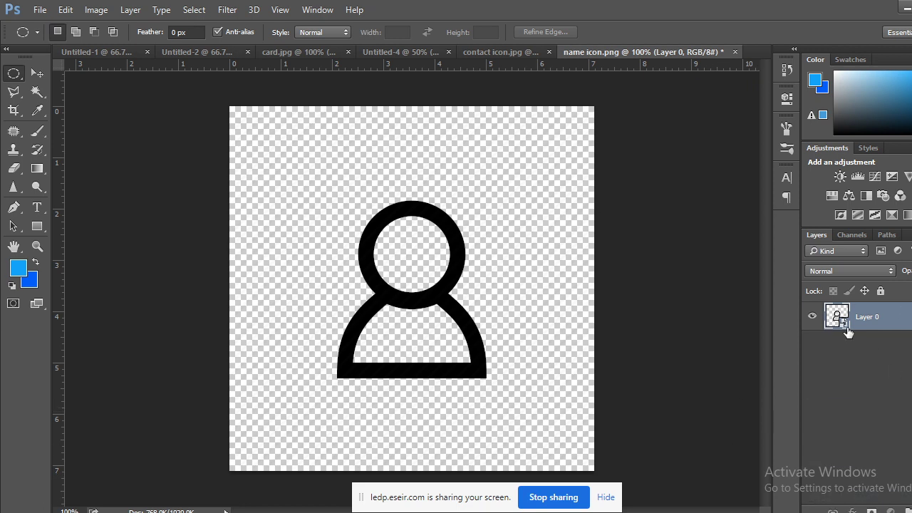
click(735, 52)
Discard name icon.png's changes, then rasterize and Paint Bucket the contact icon's person outline blue.
click(469, 211)
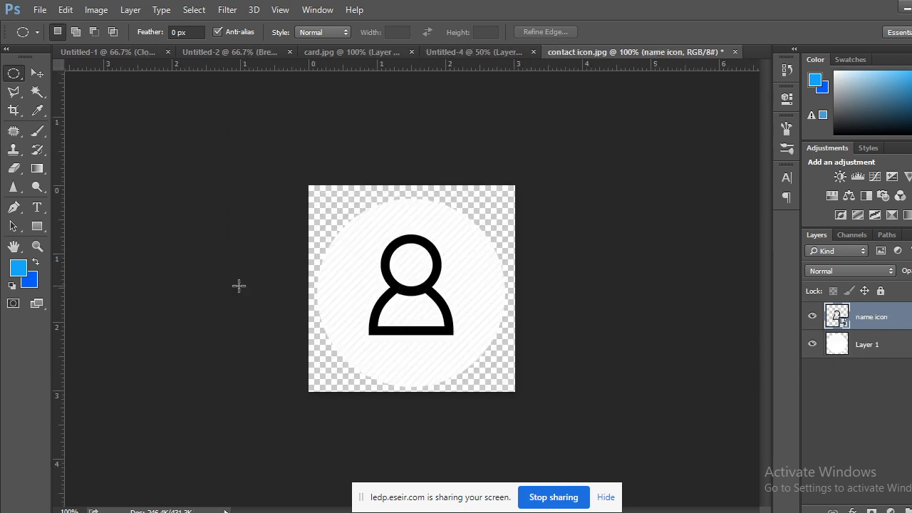
click(37, 91)
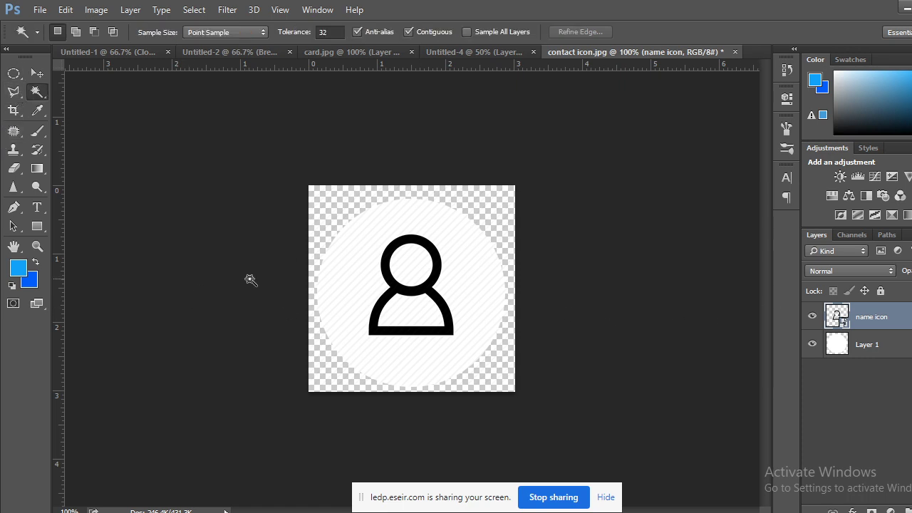
click(403, 241)
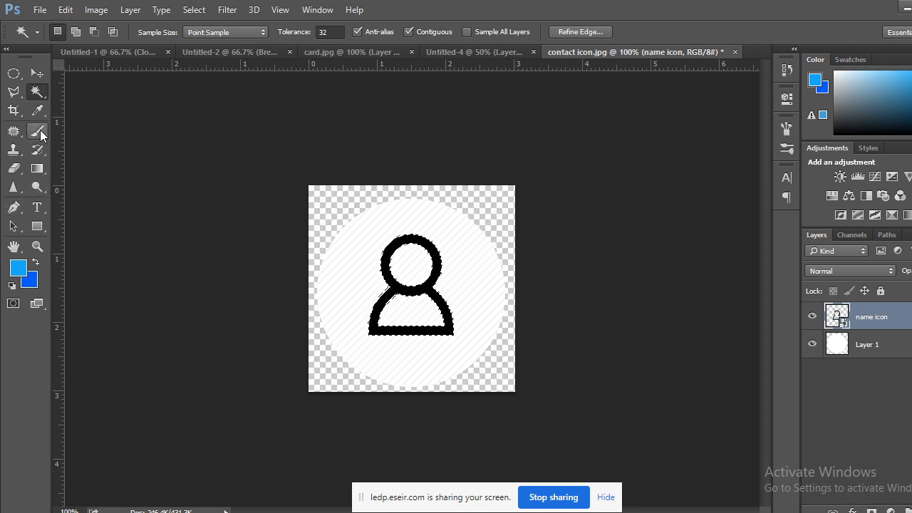
drag(43, 146, 106, 146)
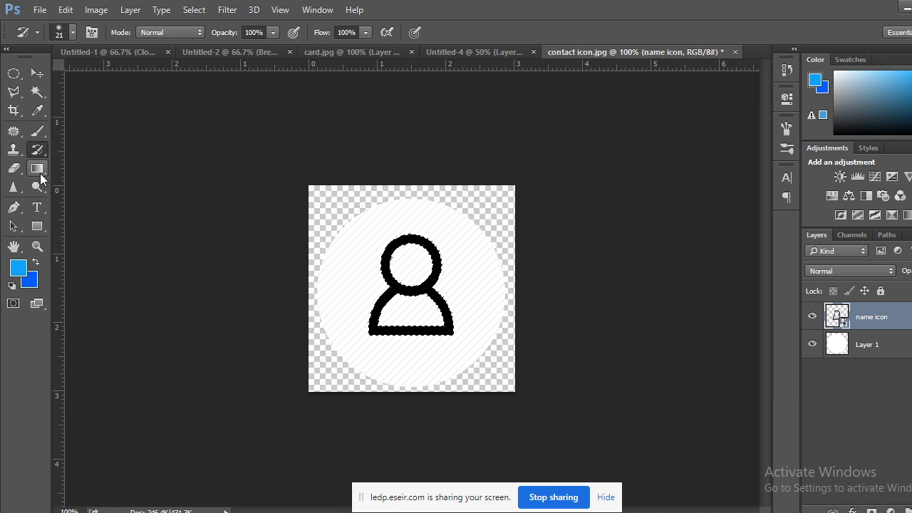
mouse_move(36, 177)
mouse_down()
mouse_move(84, 171)
mouse_move(98, 188)
mouse_move(98, 181)
mouse_up()
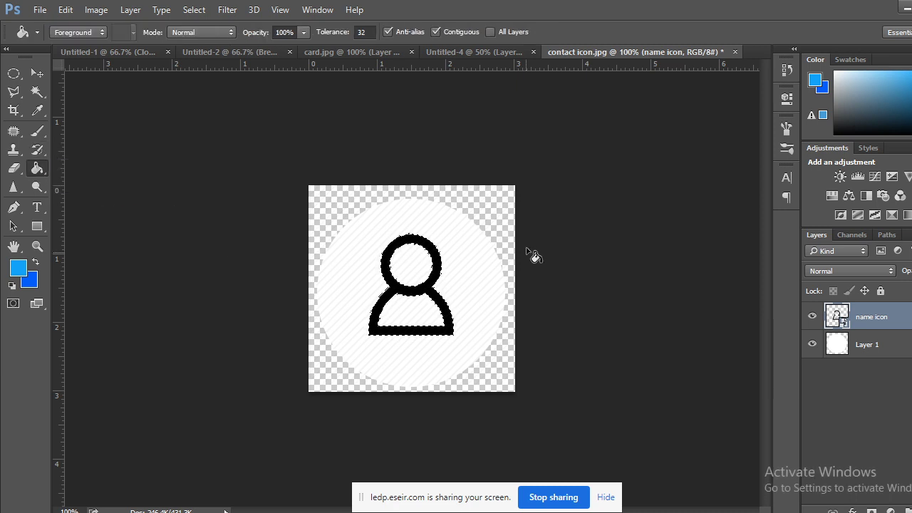
click(393, 243)
click(458, 220)
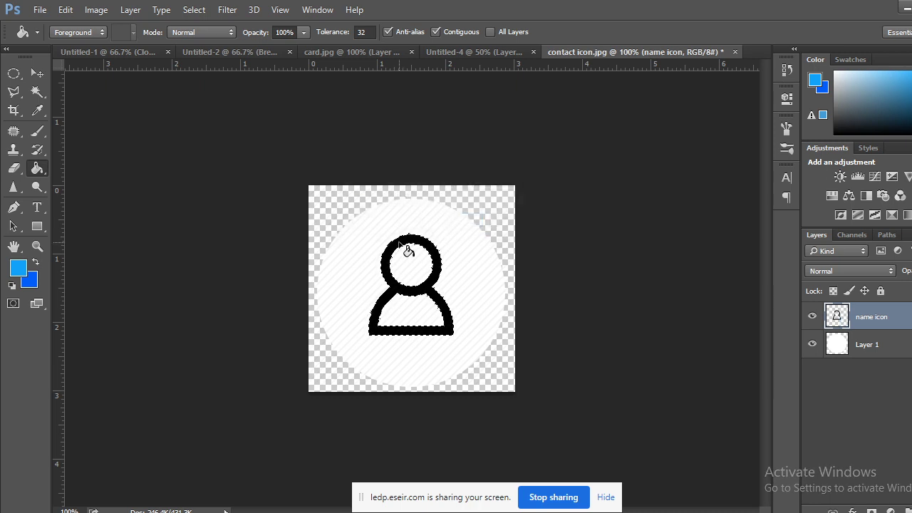
click(405, 249)
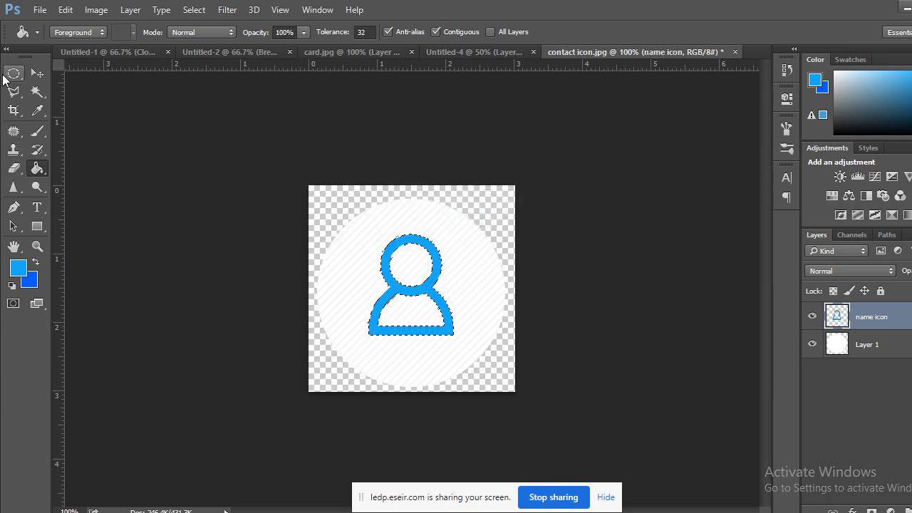
Deselect, inspect the blue icon's edges, and close contact icon.jpg without saving.
click(15, 77)
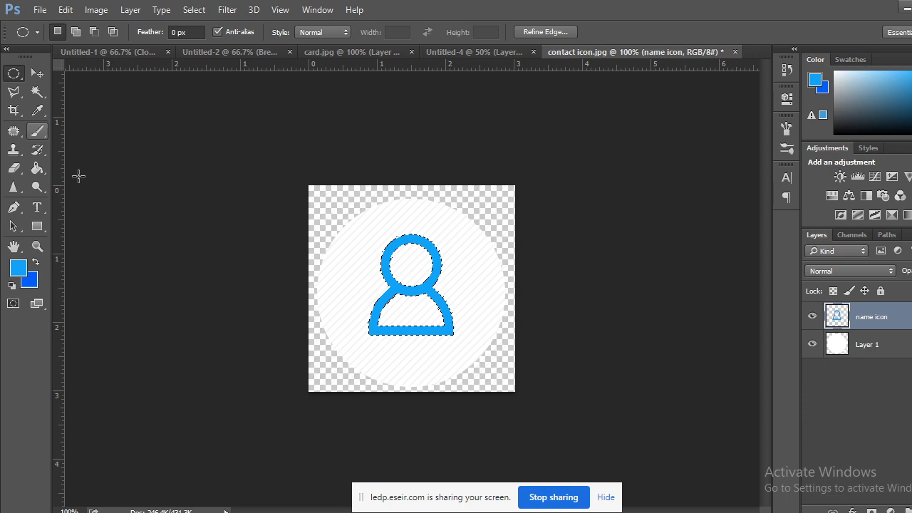
click(149, 290)
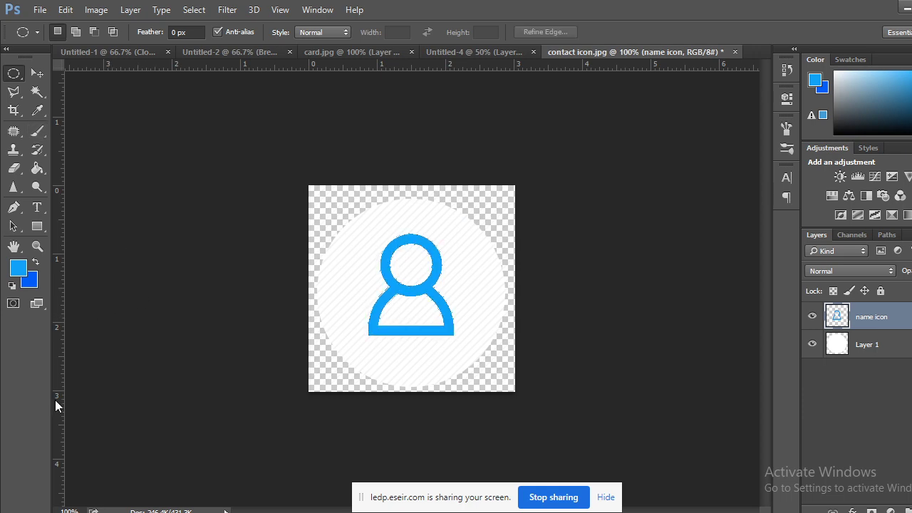
key(ctrl+plus)
key(ctrl+plus)
key(ctrl+plus)
key(ctrl+plus)
key(ctrl+plus)
key(ctrl+plus)
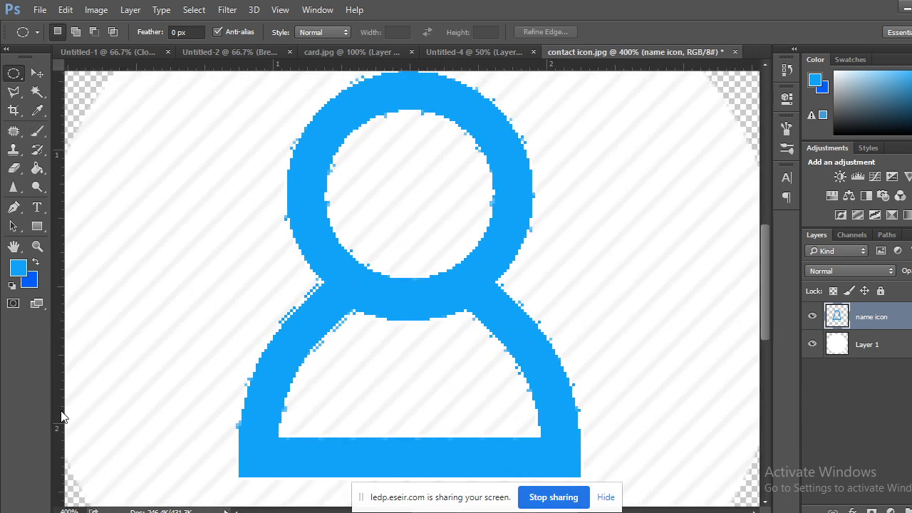
key(ctrl+minus)
key(ctrl+minus)
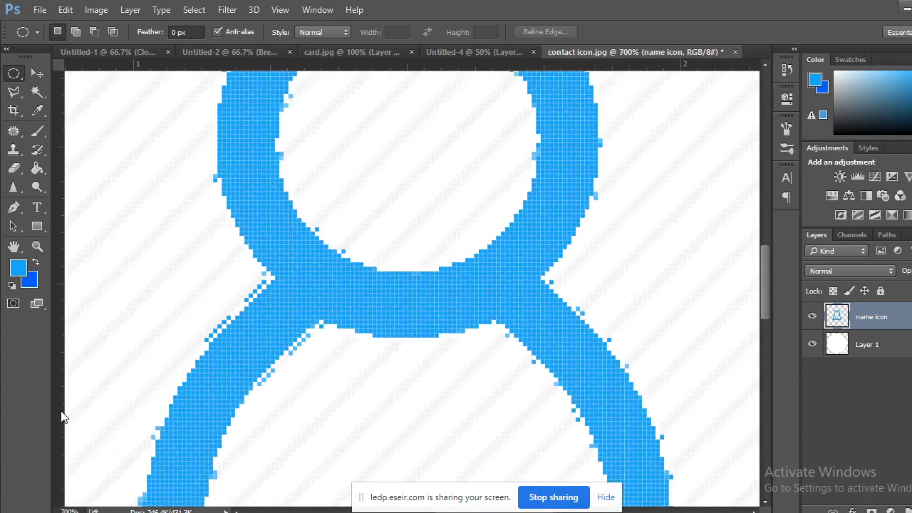
key(ctrl+minus)
key(ctrl+minus)
key(ctrl+minus)
key(ctrl+plus)
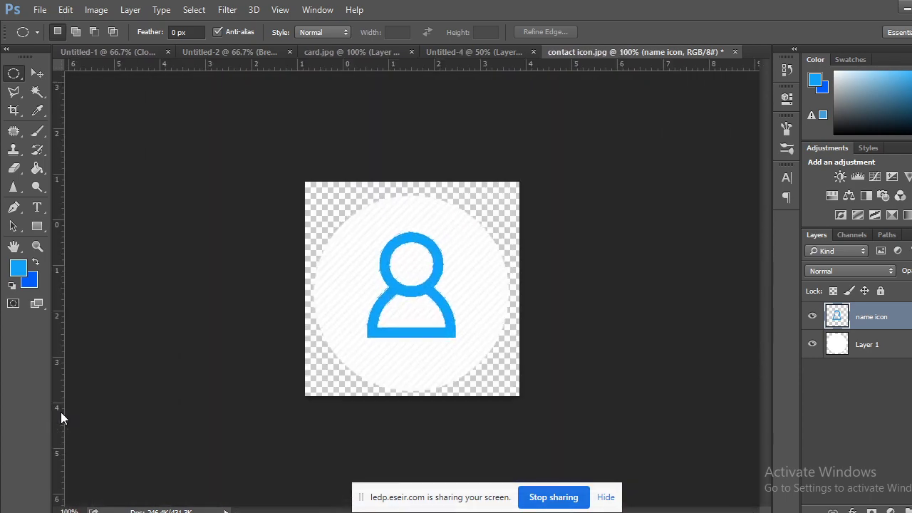
key(ctrl+plus)
key(ctrl+plus)
key(ctrl+minus)
key(ctrl+minus)
key(ctrl+minus)
key(ctrl+plus)
key(ctrl+plus)
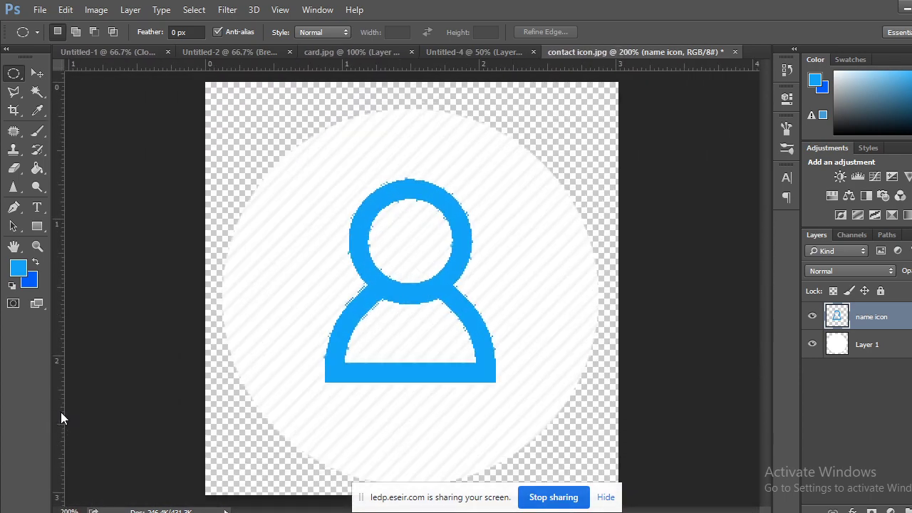
click(734, 52)
click(485, 212)
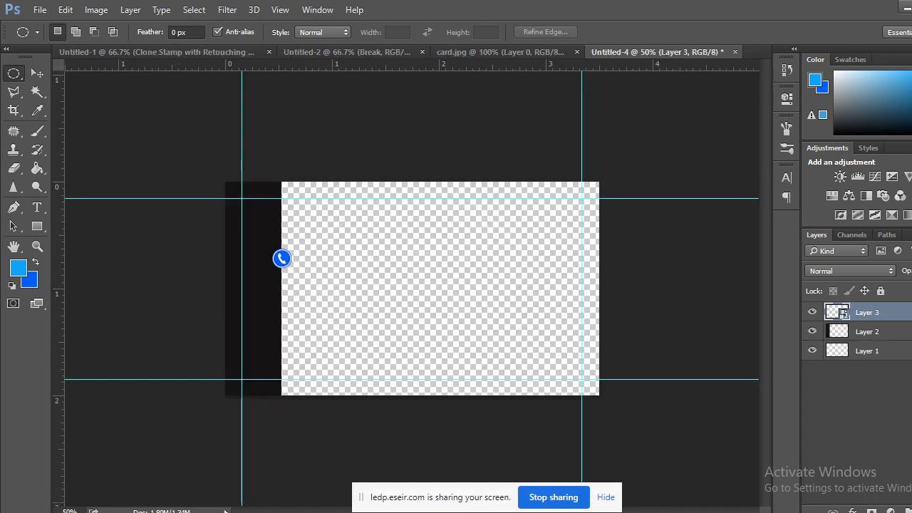
Drag name icon.png from File Explorer's class folder into Photoshop's tab bar.
key(alt+Tab)
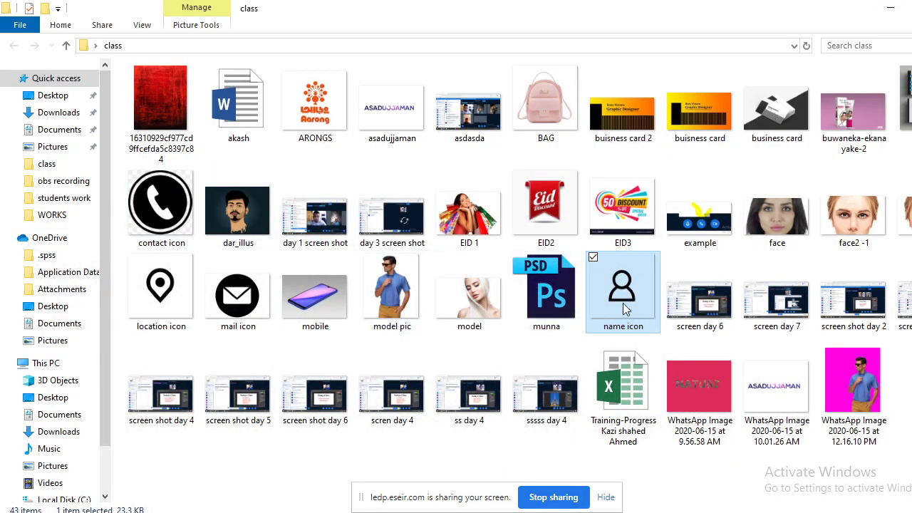
drag(626, 306, 754, 50)
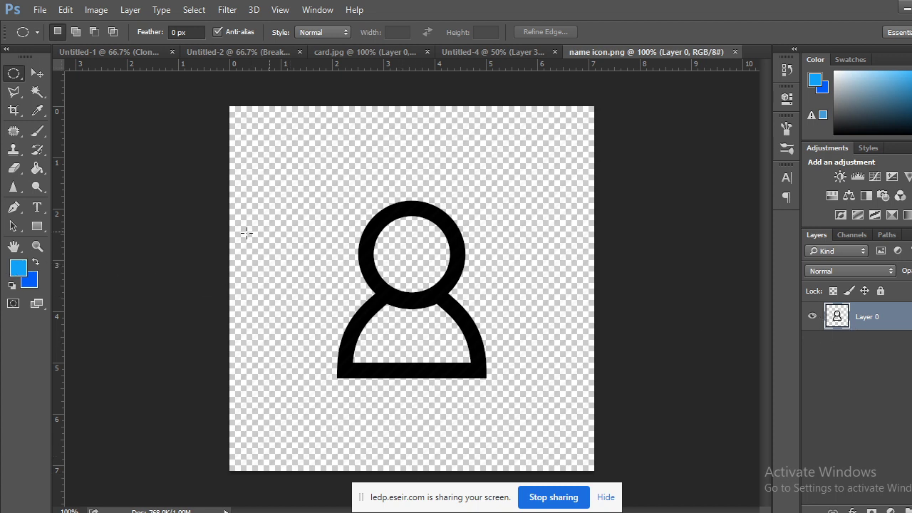
Paint Bucket the black person icon light blue and check the fill edges.
click(36, 170)
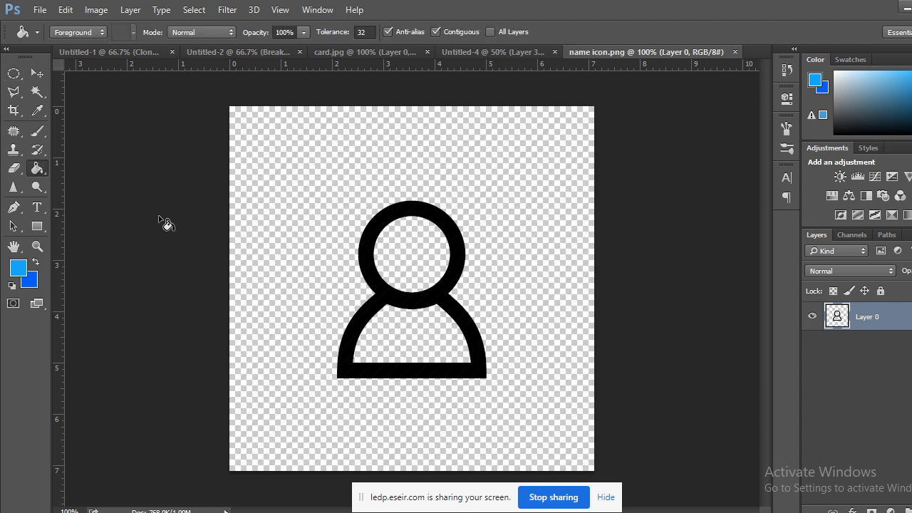
click(374, 238)
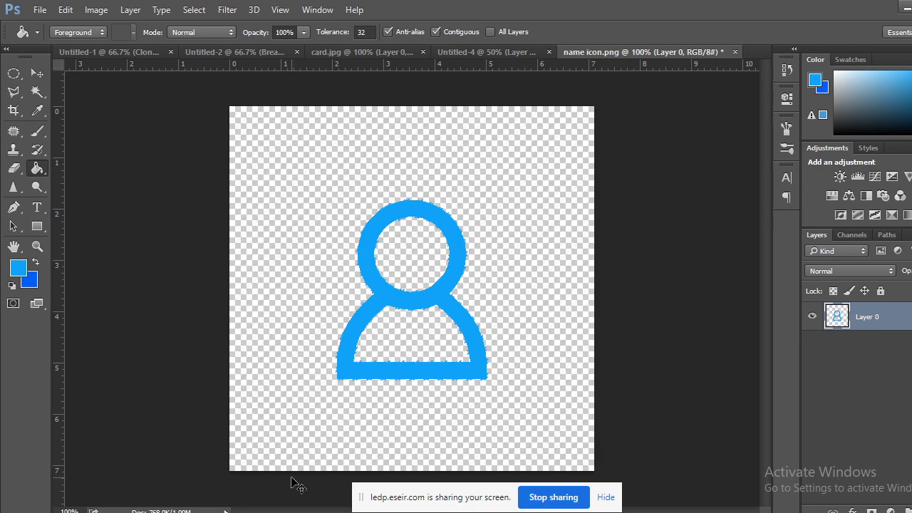
key(ctrl+plus)
key(ctrl+plus)
key(ctrl+plus)
key(ctrl+plus)
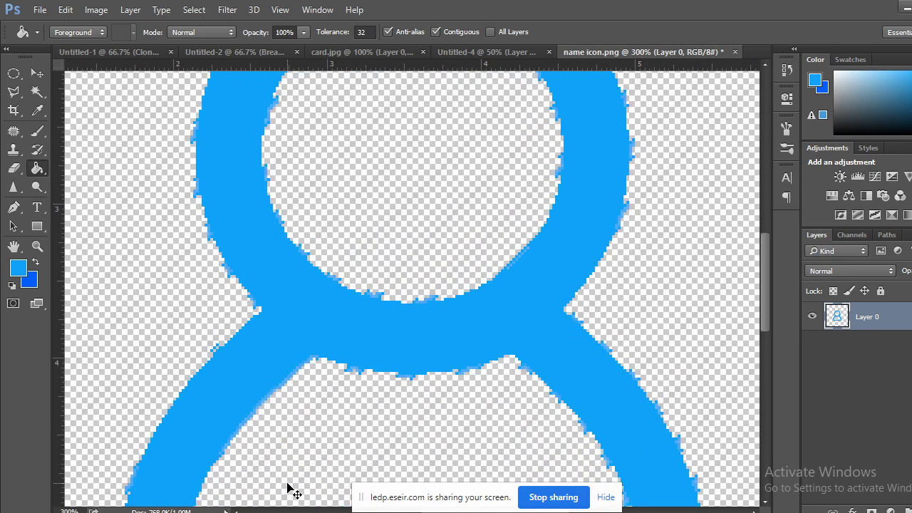
key(ctrl+minus)
key(ctrl+minus)
key(ctrl+minus)
key(ctrl+minus)
key(ctrl+minus)
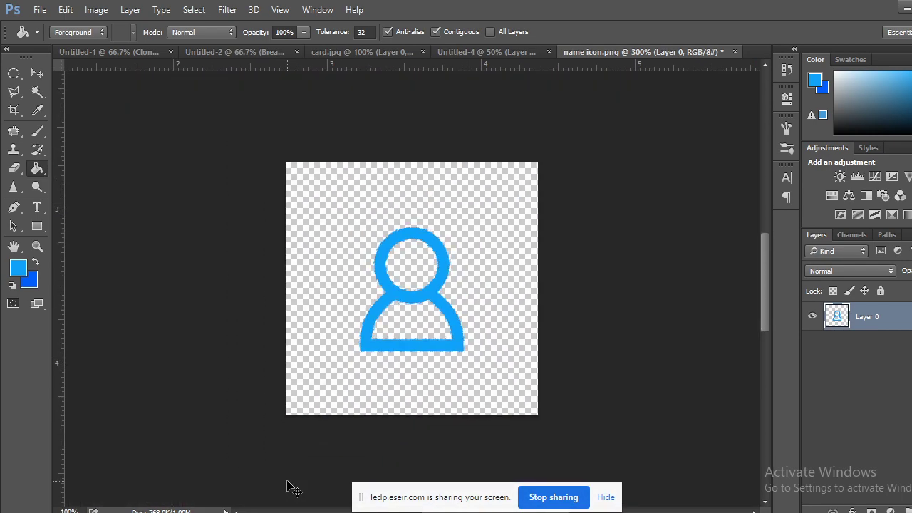
key(ctrl+plus)
key(ctrl+minus)
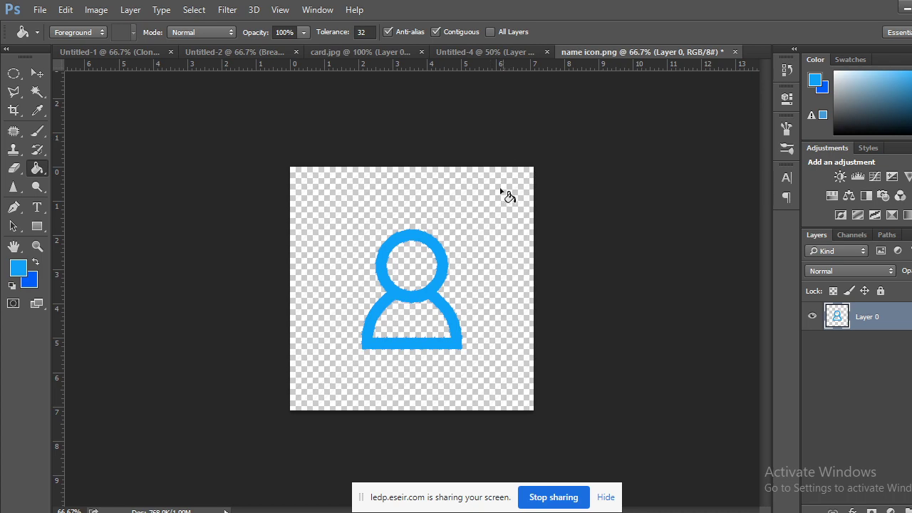
Convert the icon's Layer 0 to a smart object.
right_click(835, 322)
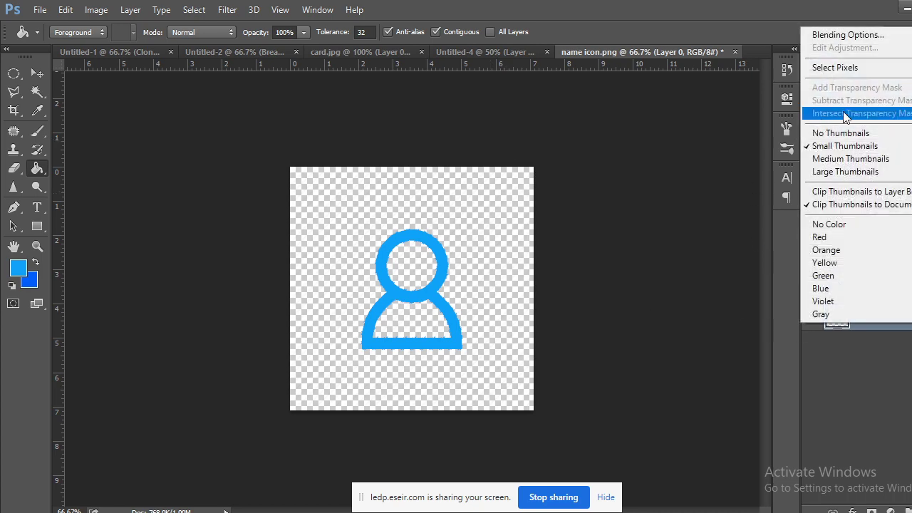
click(895, 413)
right_click(872, 310)
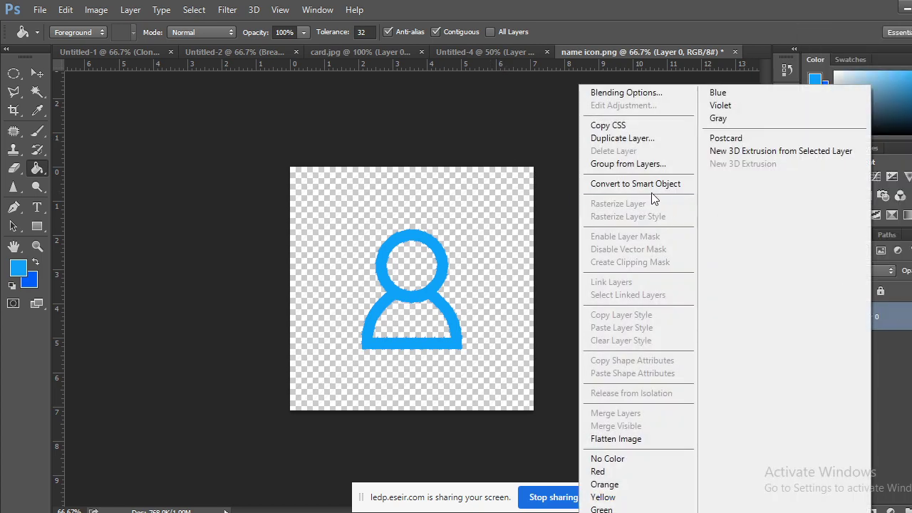
click(624, 184)
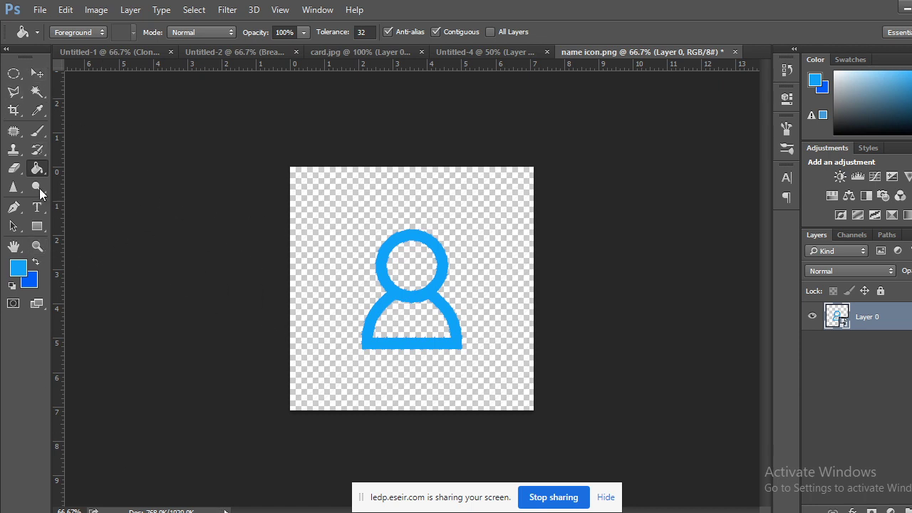
drag(13, 72, 32, 83)
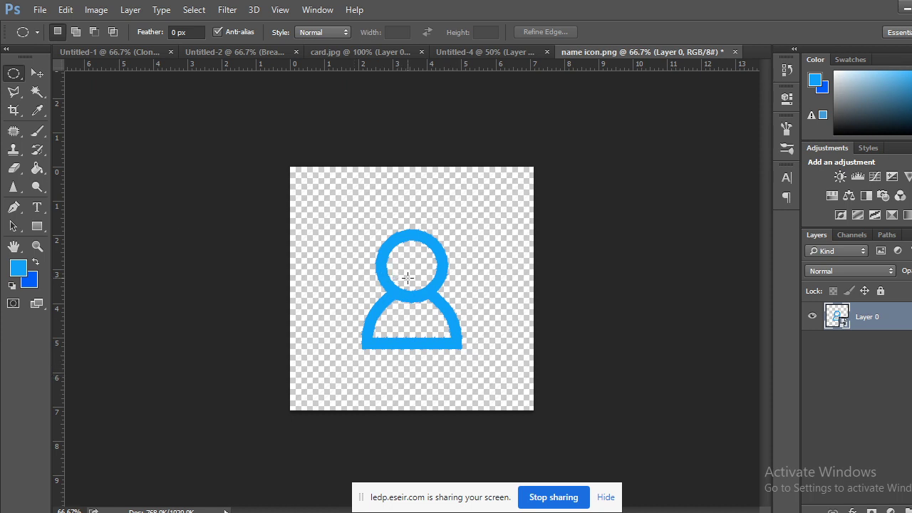
On a new layer, fill a circular selection around the icon with near-white #fafbfc.
drag(407, 278, 518, 392)
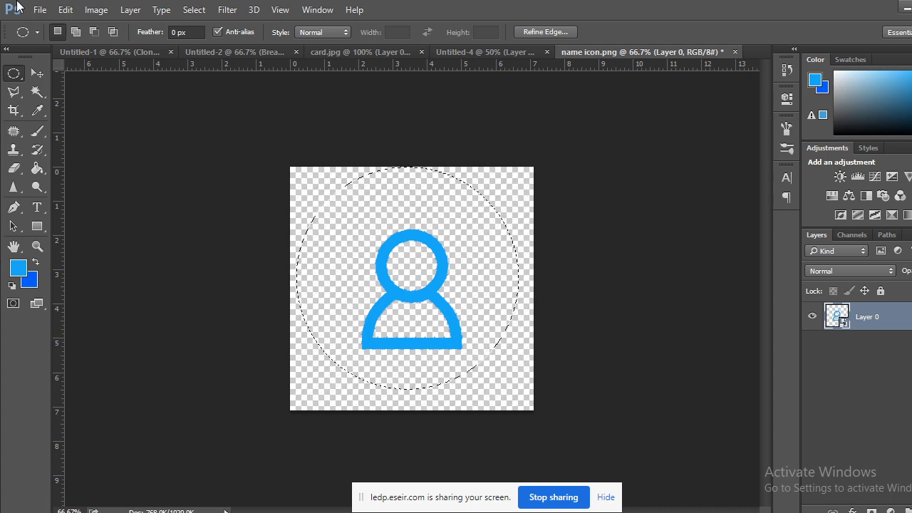
click(873, 509)
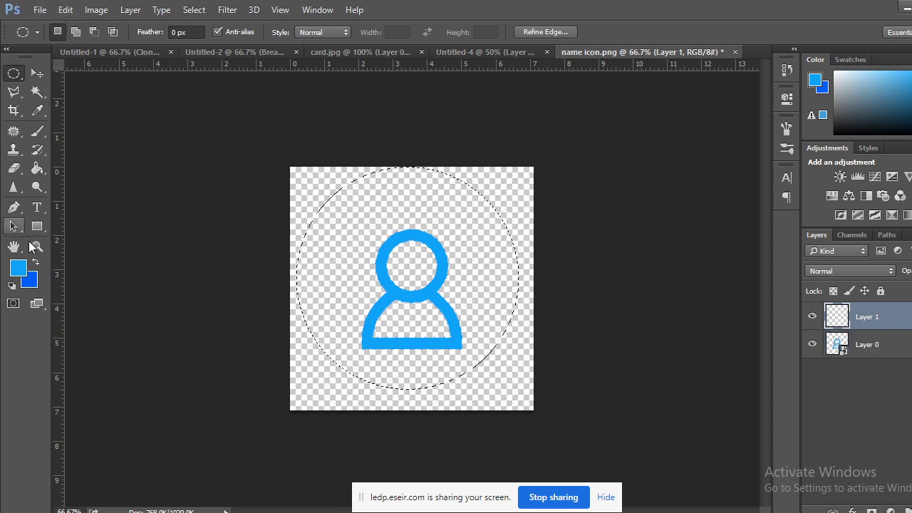
click(29, 279)
click(446, 141)
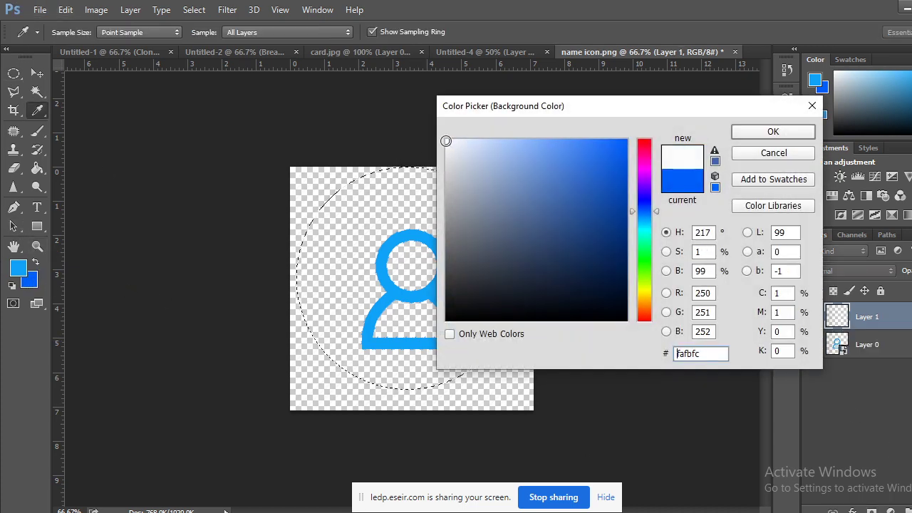
click(801, 136)
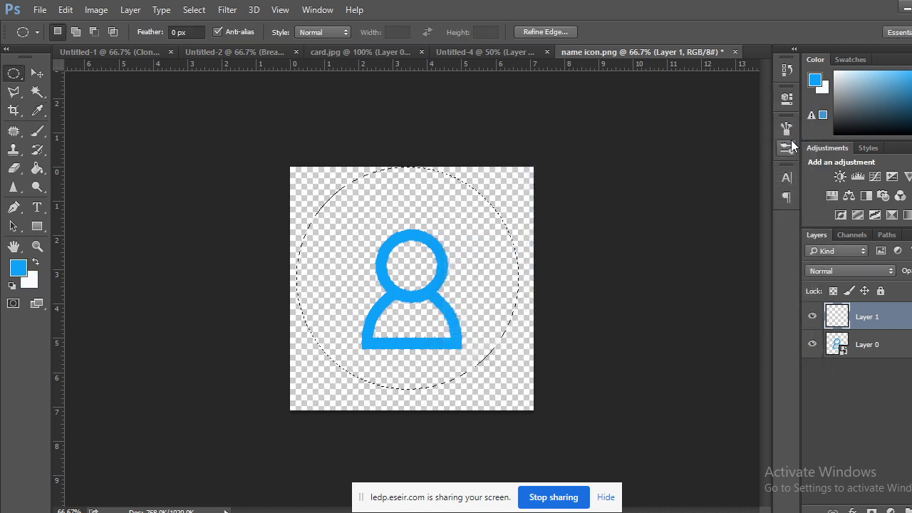
key(shift+Left)
key(ctrl+BackSpace)
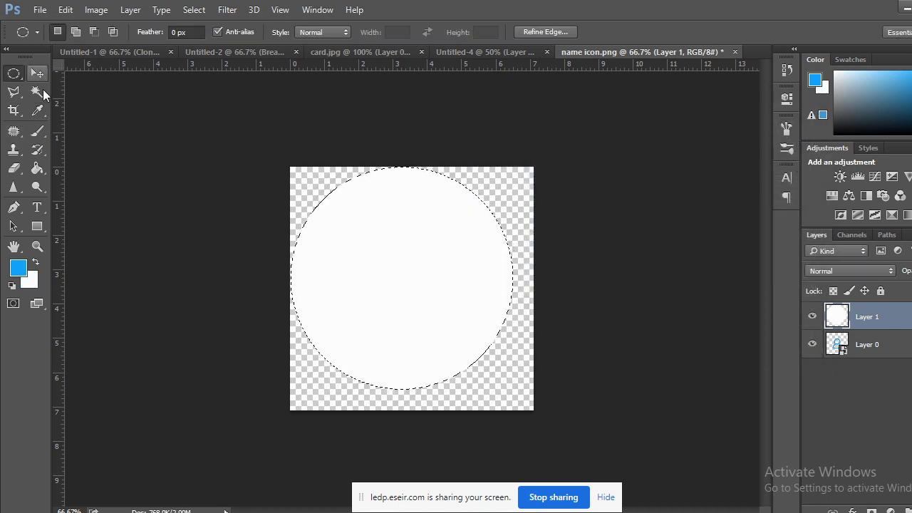
drag(384, 266, 397, 278)
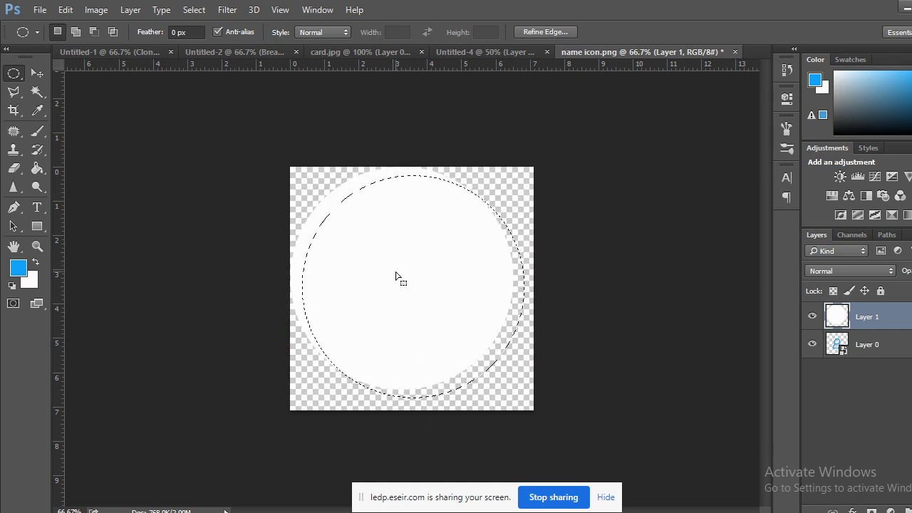
key(ctrl+z)
Deselect, shift the white circle down-right, and put Layer 0 above Layer 1.
click(354, 282)
click(37, 74)
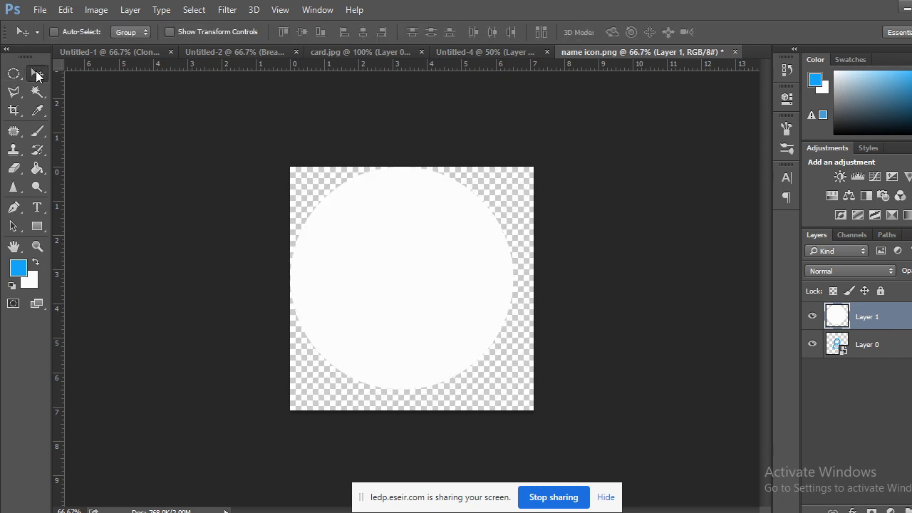
drag(372, 268, 382, 279)
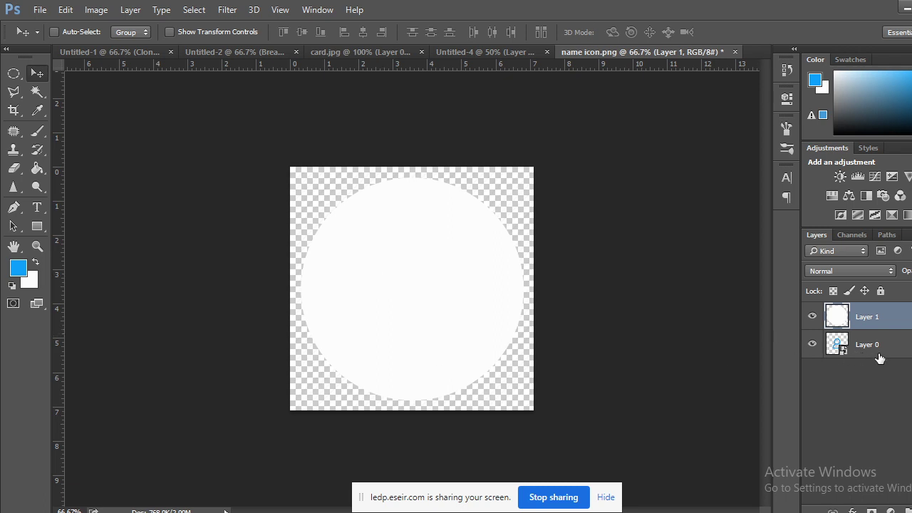
drag(880, 353, 883, 326)
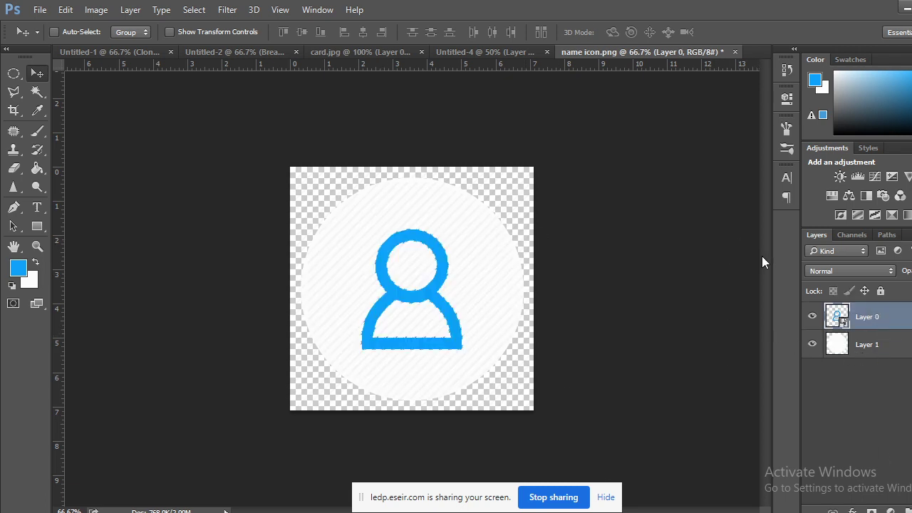
Compare against the Untitled-4 card, then undo the layer reorder in name icon.png.
click(451, 51)
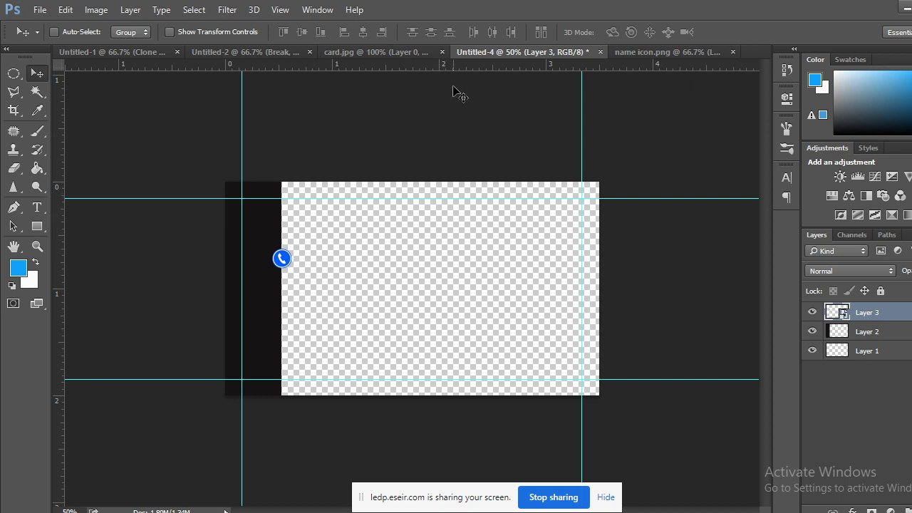
key(ctrl+plus)
key(ctrl+plus)
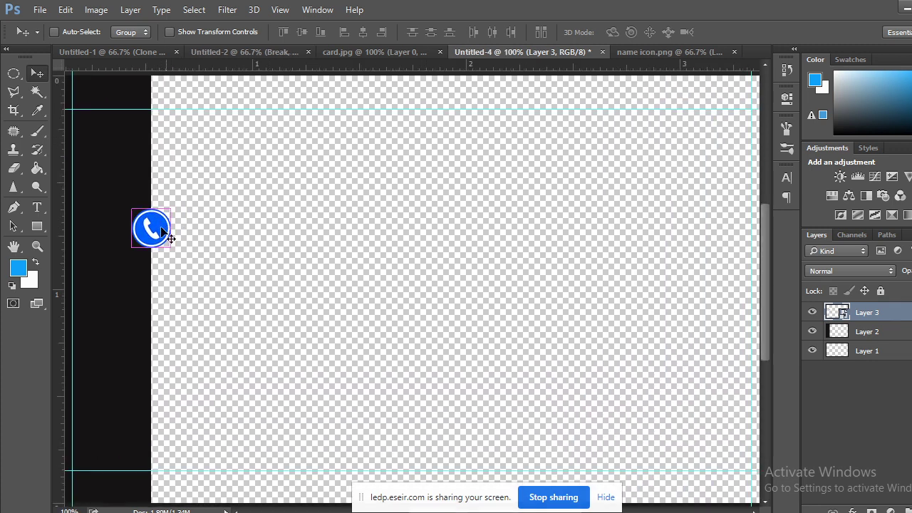
key(ctrl+minus)
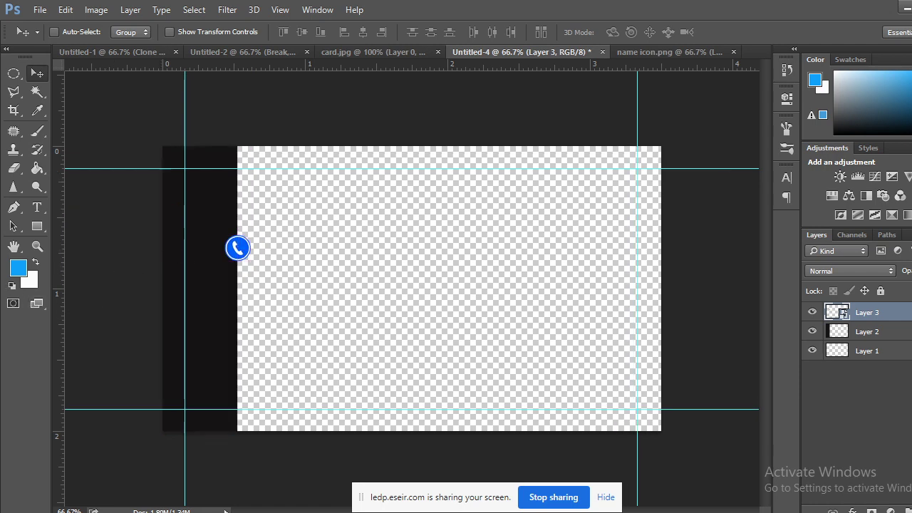
key(alt+Tab)
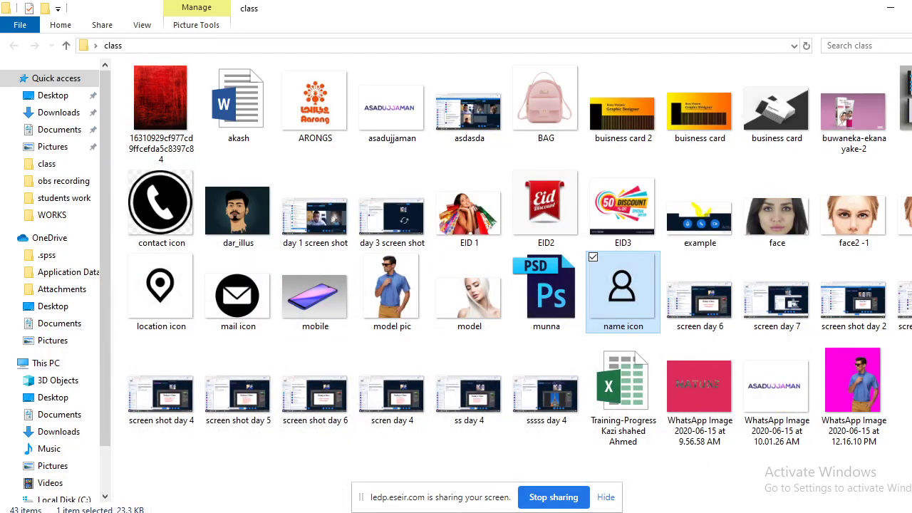
key(Return)
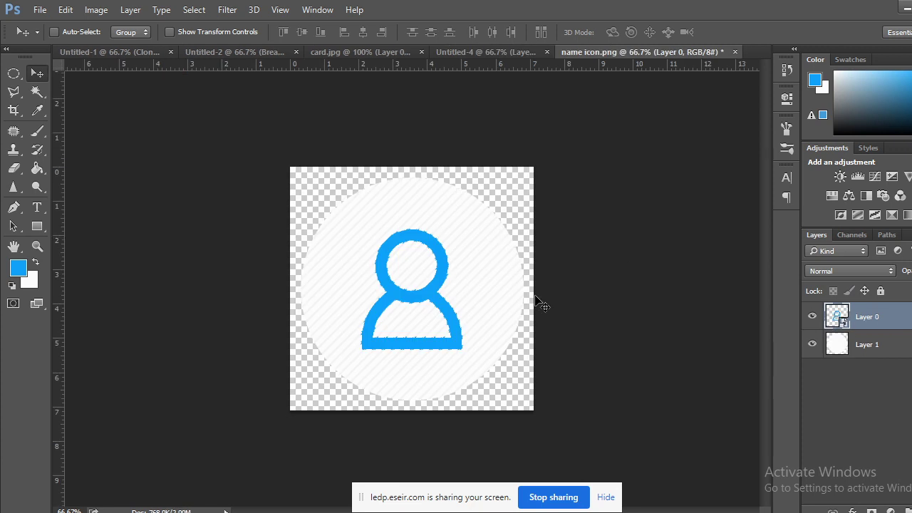
key(ctrl+z)
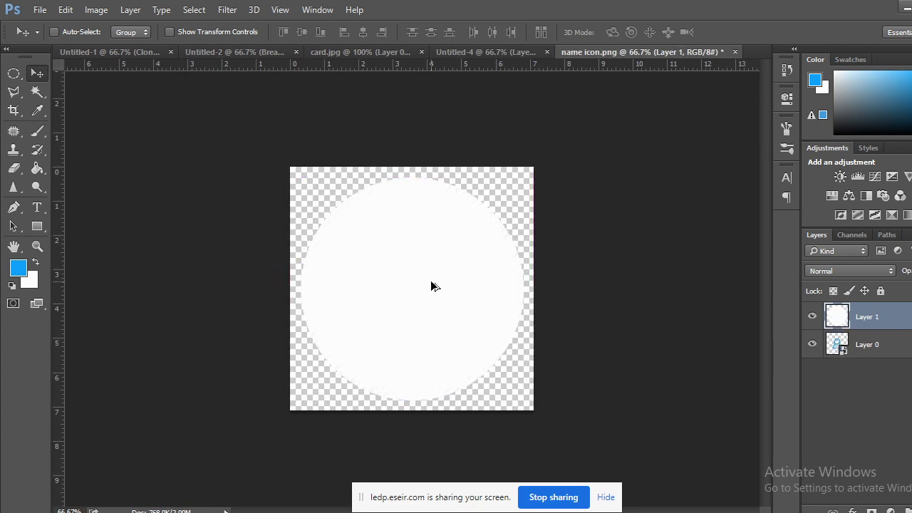
Undo the white circle, revert the person icon to black, and copy it rightward.
key(ctrl+alt+z)
key(ctrl+alt+z)
key(ctrl+alt+z)
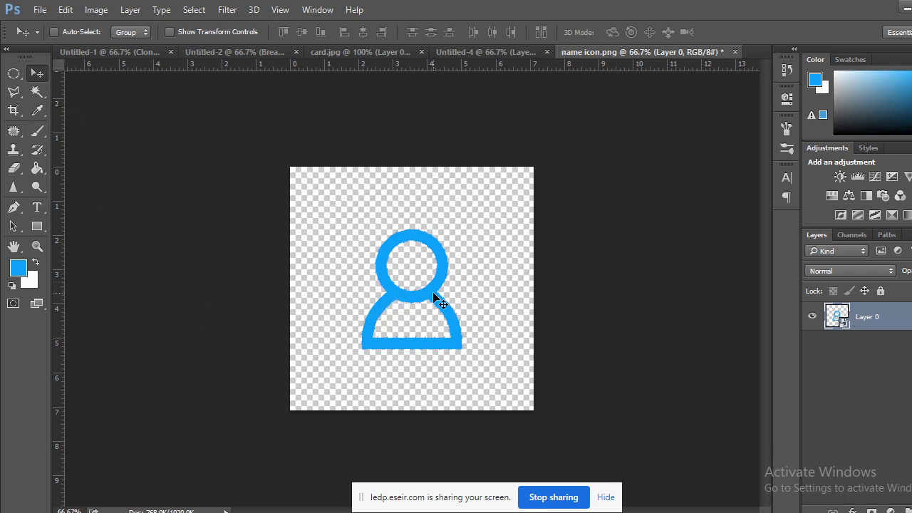
key(ctrl+z)
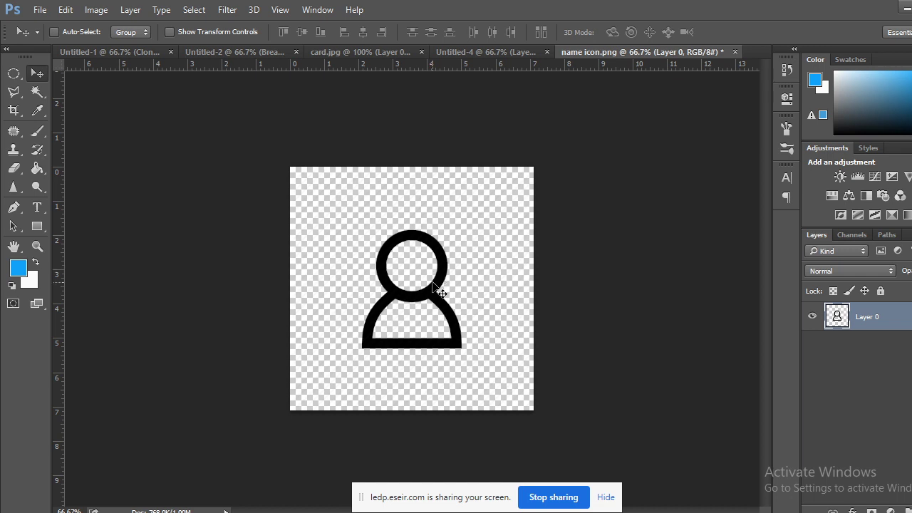
drag(434, 279, 544, 295)
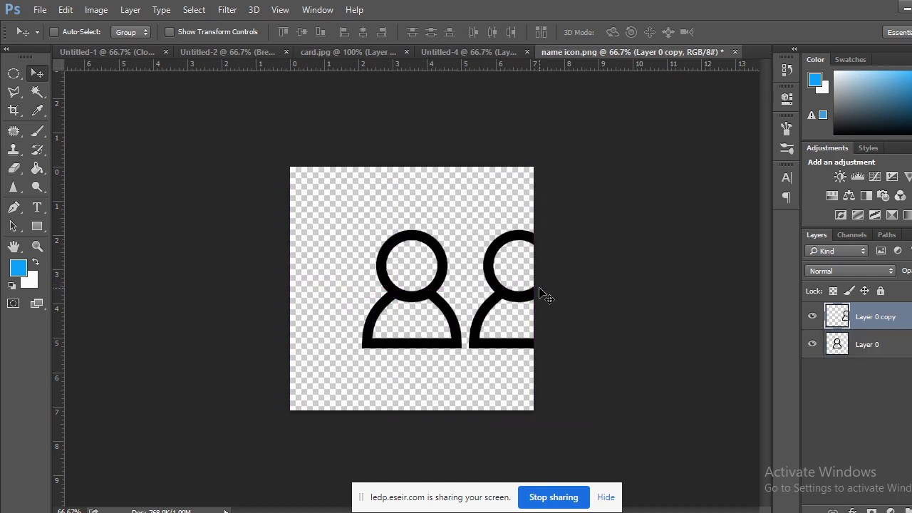
Close the copy's Layer Style and delete the duplicate 'Layer 0 copy' layer.
double_click(840, 321)
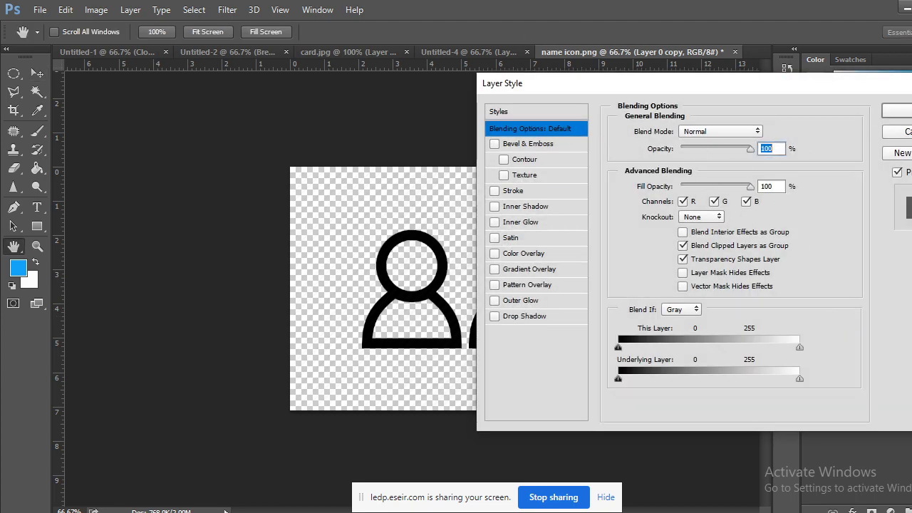
key(Return)
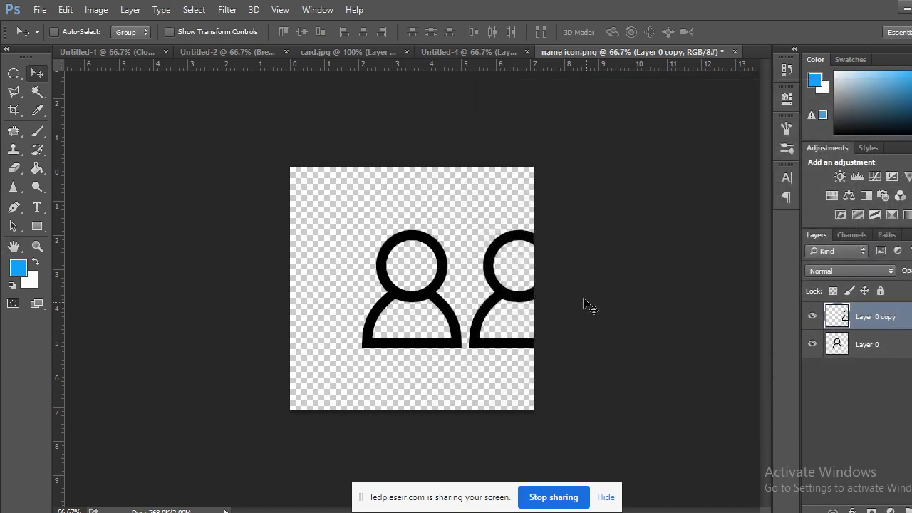
key(Delete)
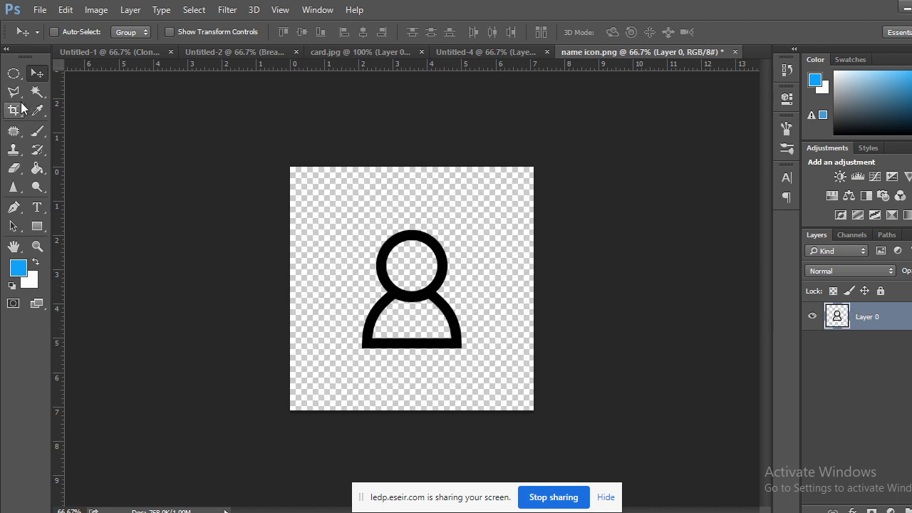
Draw a circular selection around the whole person figure, nudging it down and right.
click(14, 73)
drag(402, 272, 509, 412)
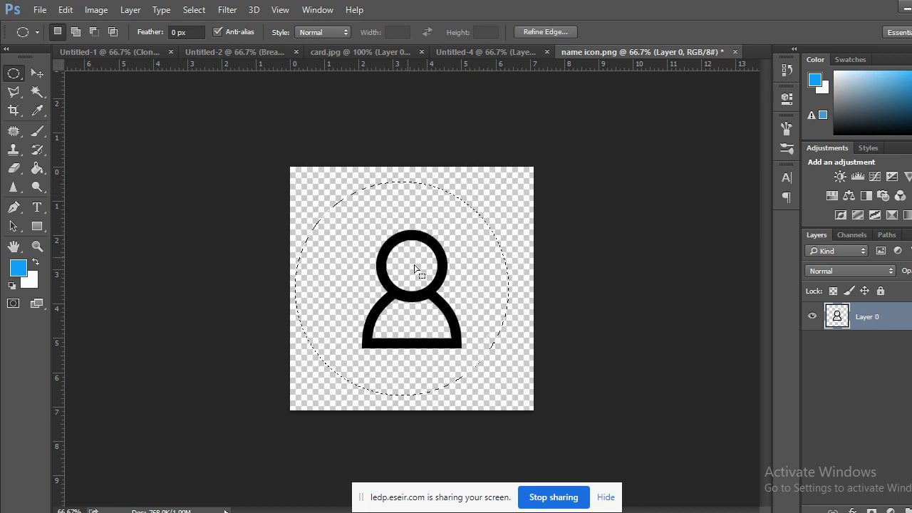
key(shift+Down)
key(shift+Down)
key(shift+Right)
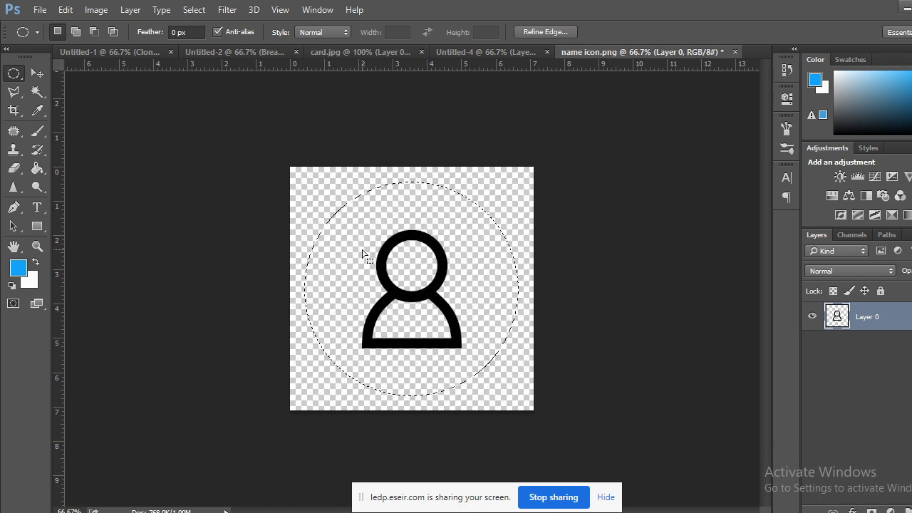
key(Down)
key(Down)
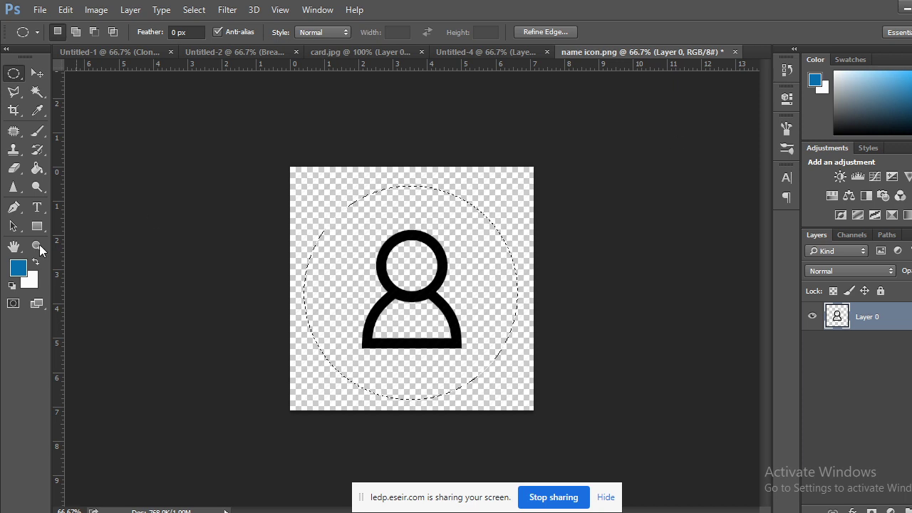
Fill the circle blue on a new Layer 1 and move Layer 0 above it.
click(35, 262)
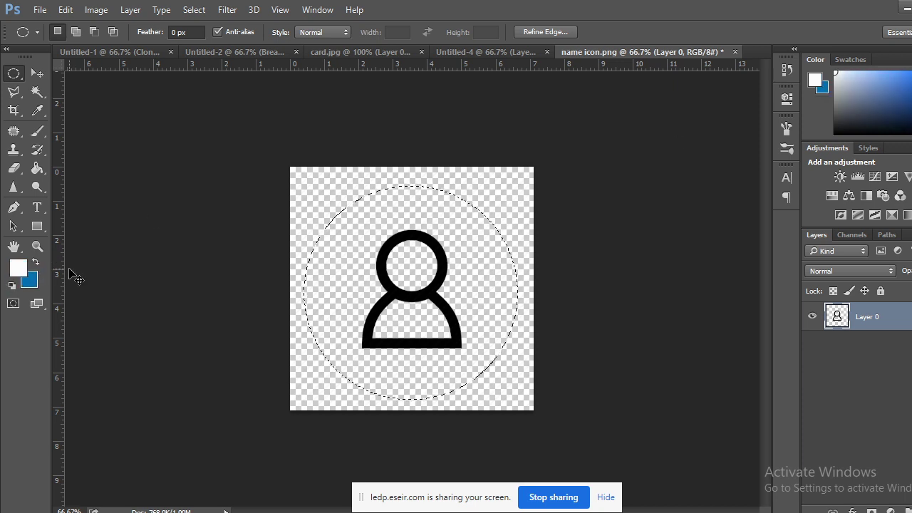
key(ctrl+shift+alt+n)
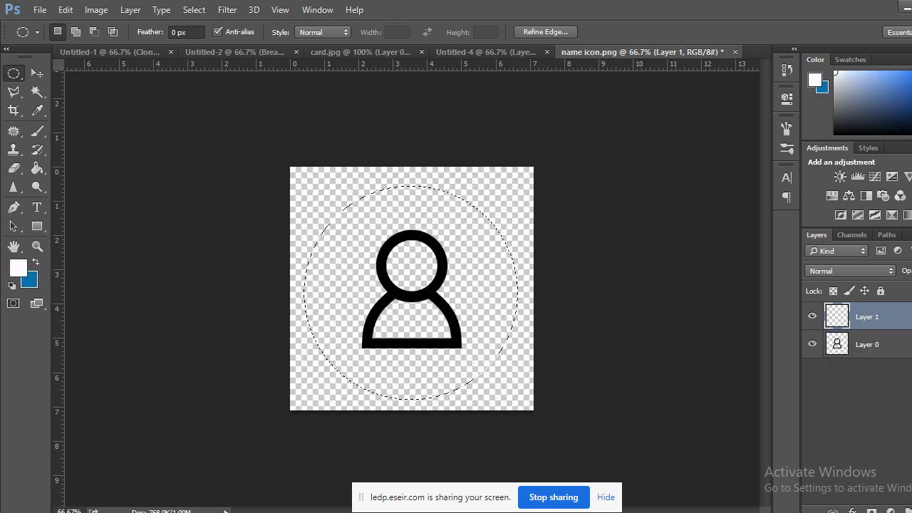
key(ctrl+BackSpace)
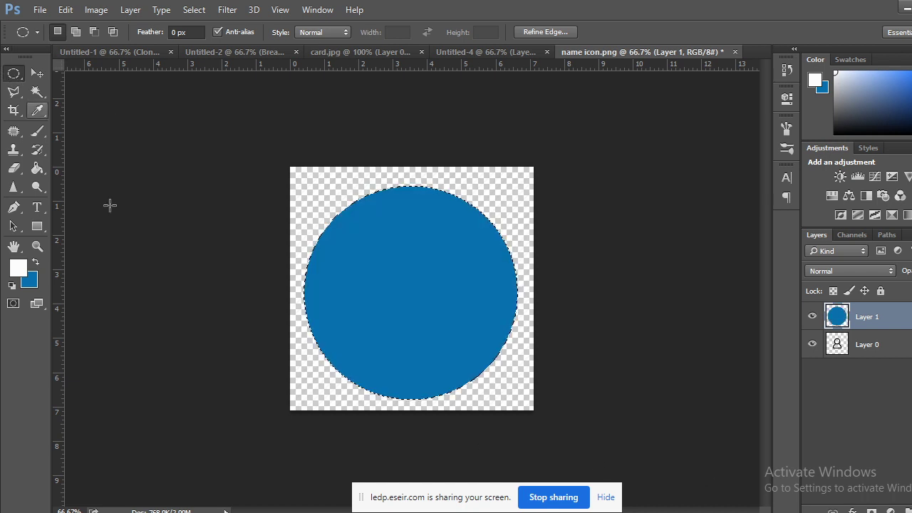
key(ctrl+d)
drag(884, 351, 877, 311)
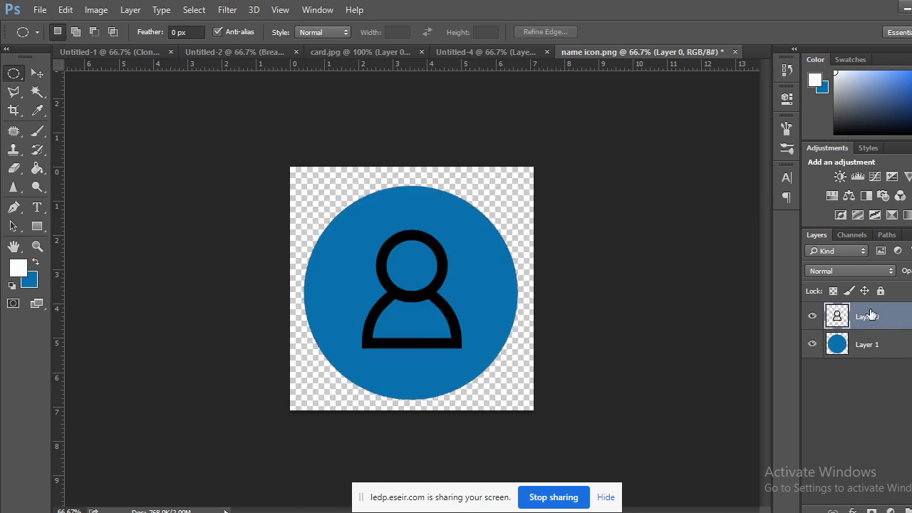
click(37, 92)
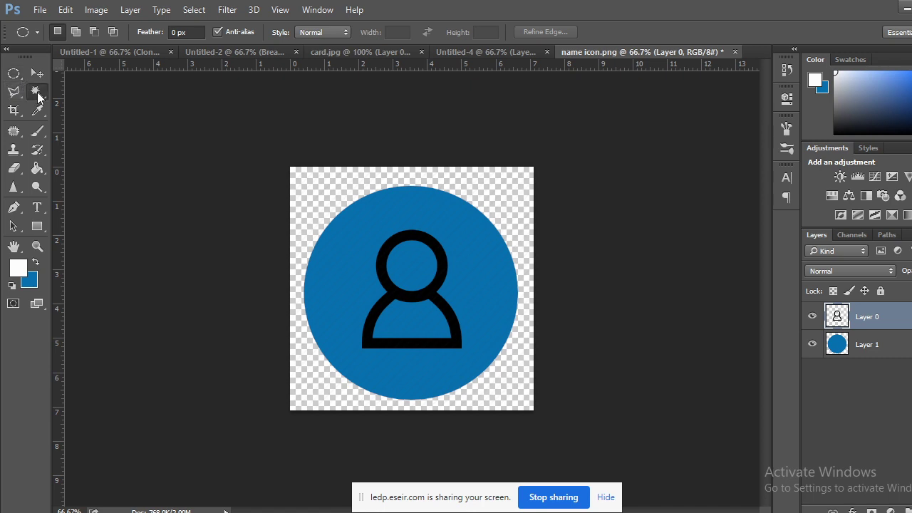
click(386, 260)
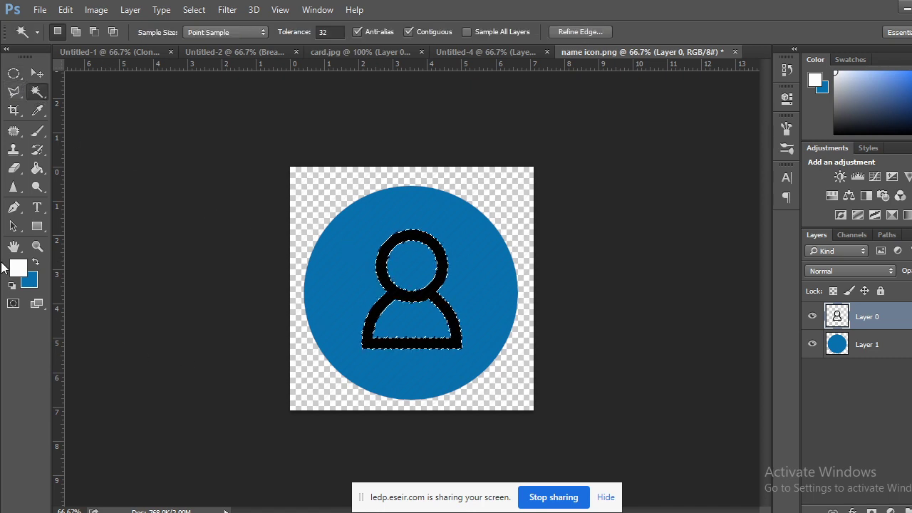
click(36, 263)
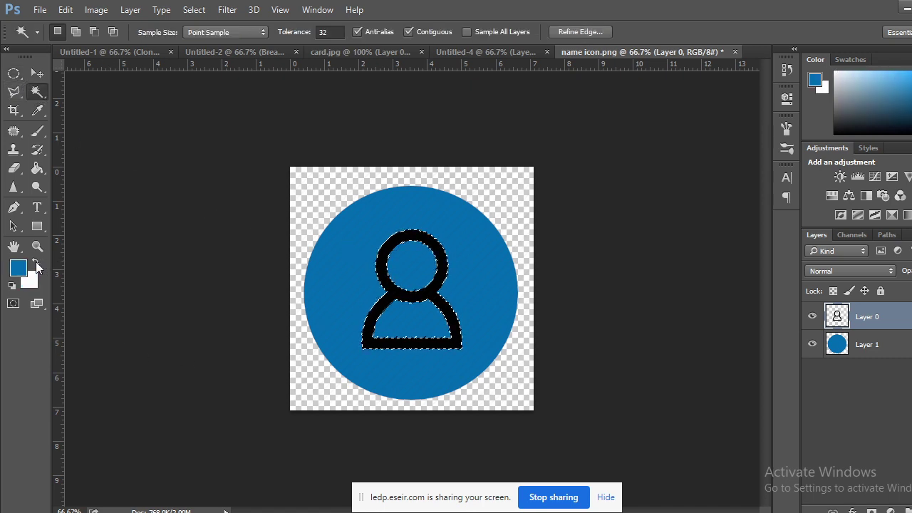
key(ctrl+BackSpace)
click(13, 73)
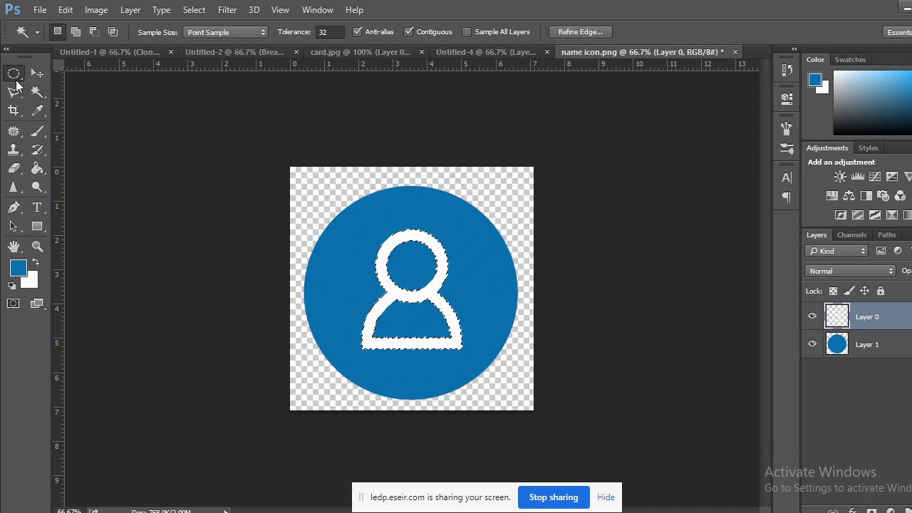
key(ctrl+d)
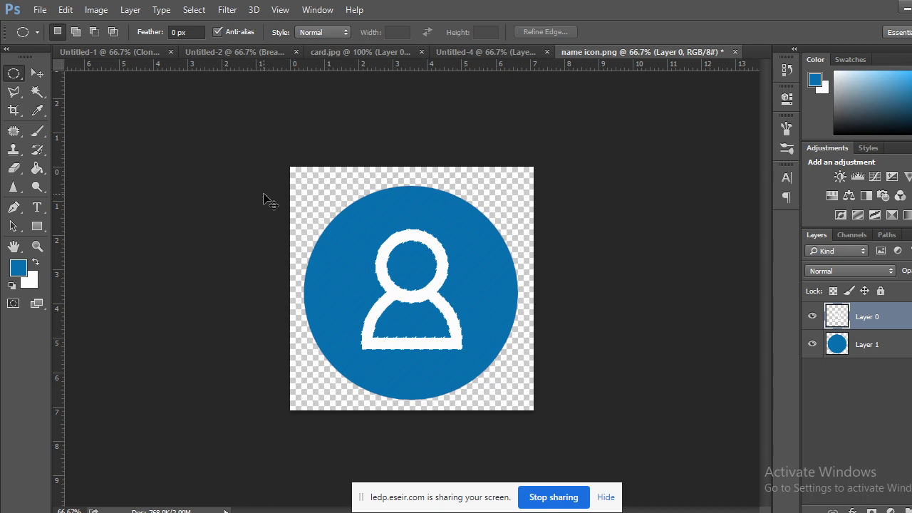
key(ctrl+shift+d)
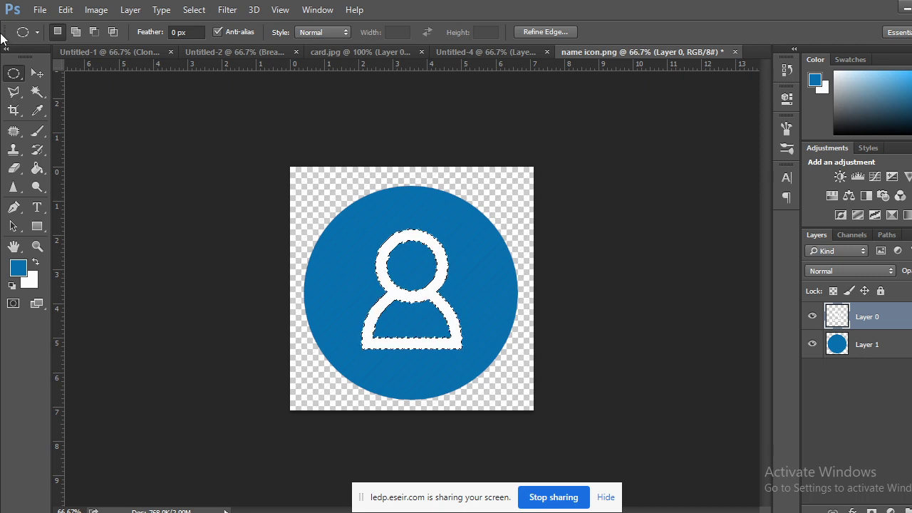
click(225, 207)
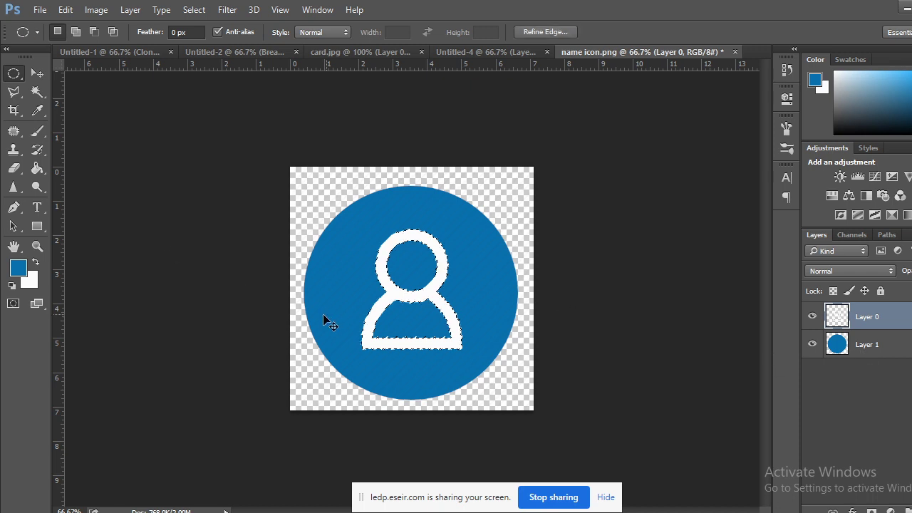
key(ctrl+i)
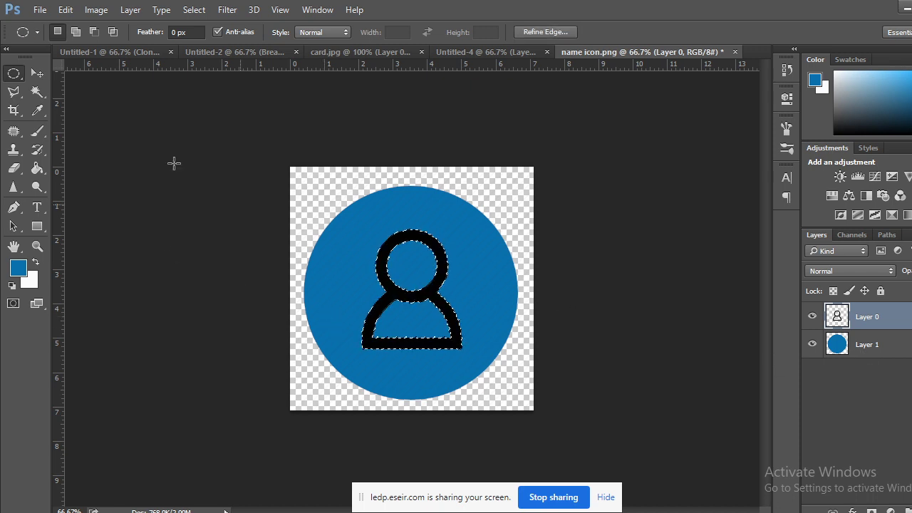
Select the black person outline and fill it with near-white #fdfdfd.
click(180, 226)
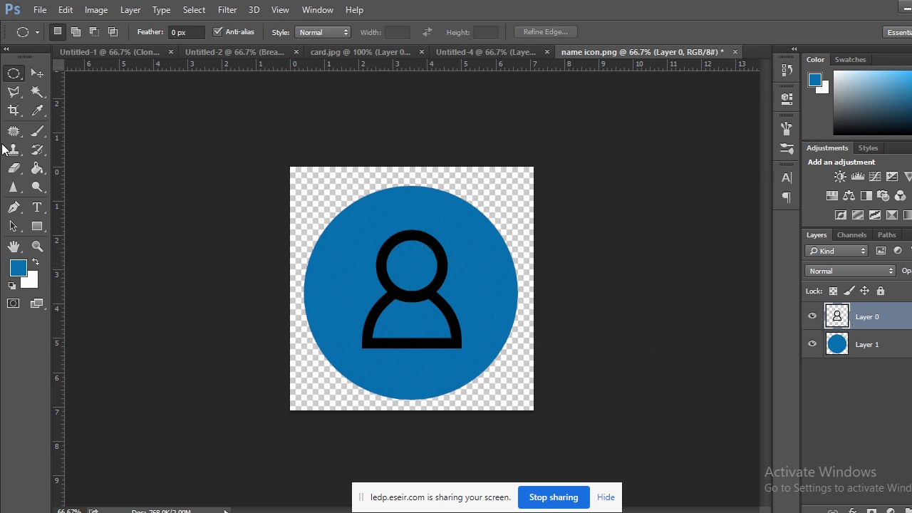
click(38, 98)
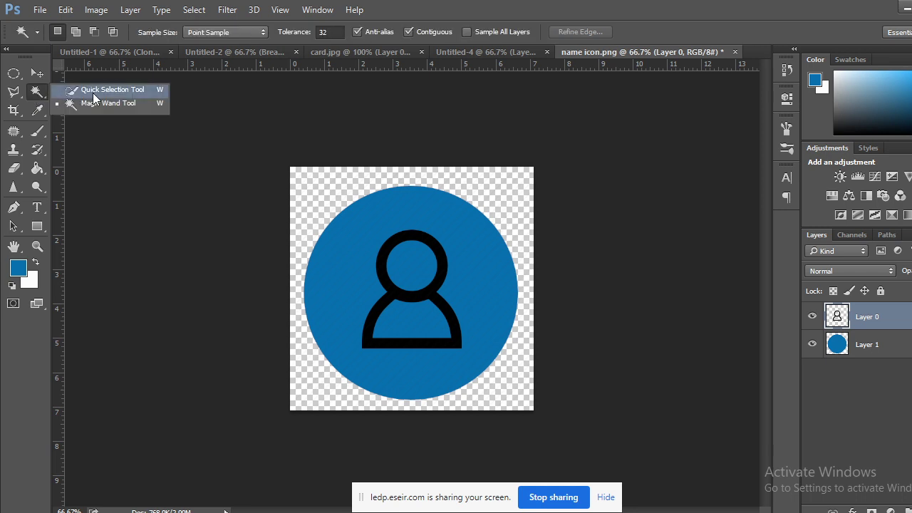
click(85, 105)
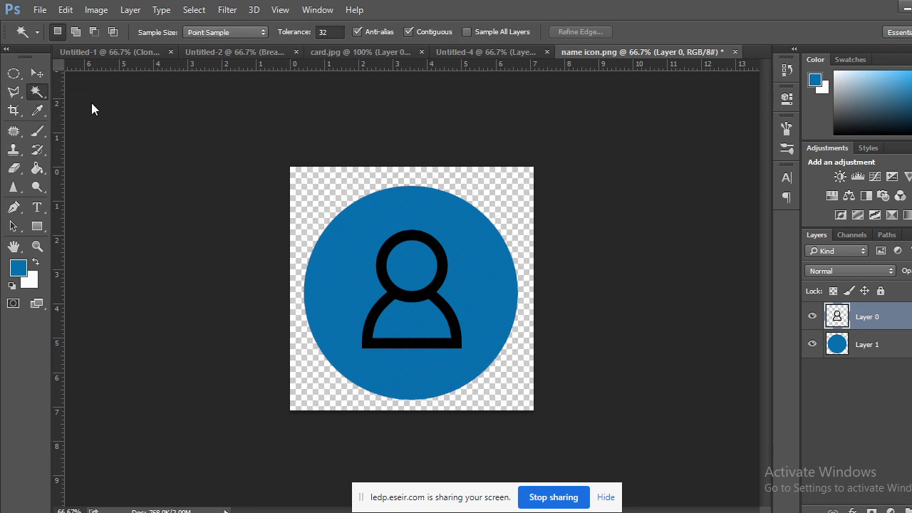
click(384, 257)
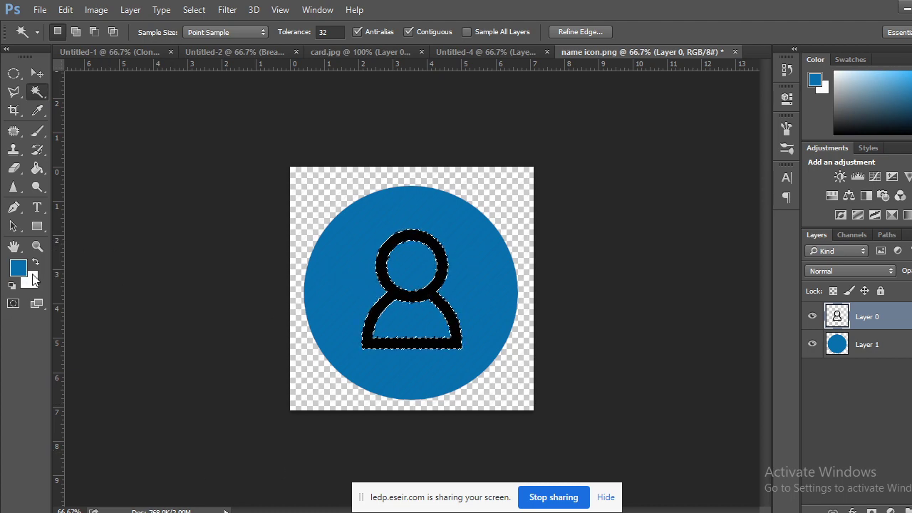
click(32, 282)
click(794, 134)
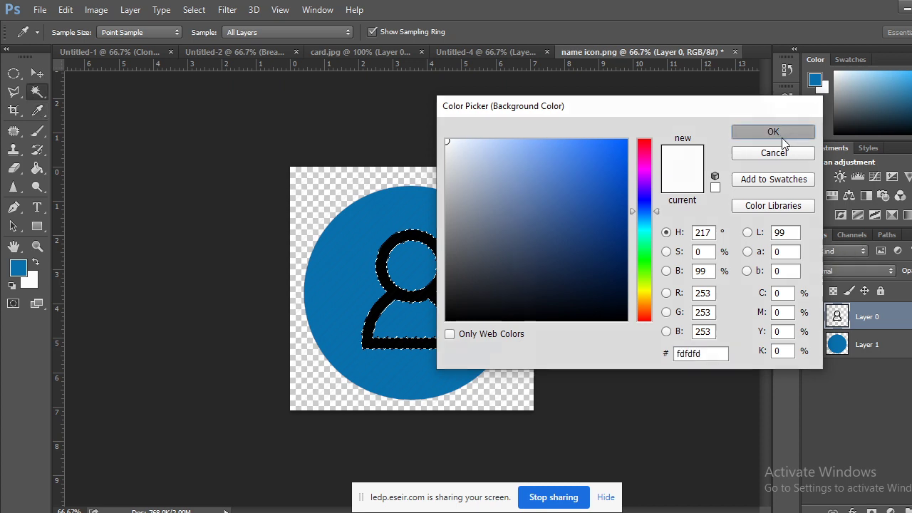
key(ctrl+BackSpace)
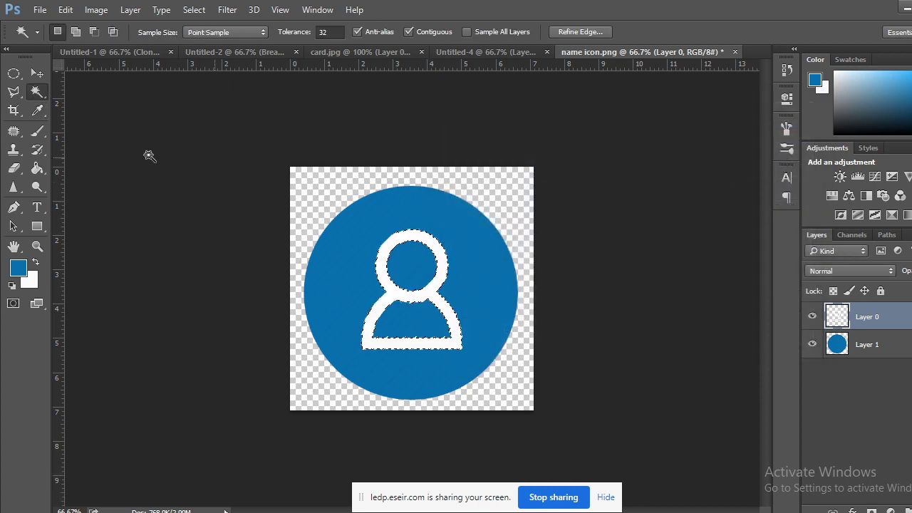
Dismiss the no-pixels-selected warning and select both Layer 0 and Layer 1.
click(14, 73)
drag(137, 254, 143, 255)
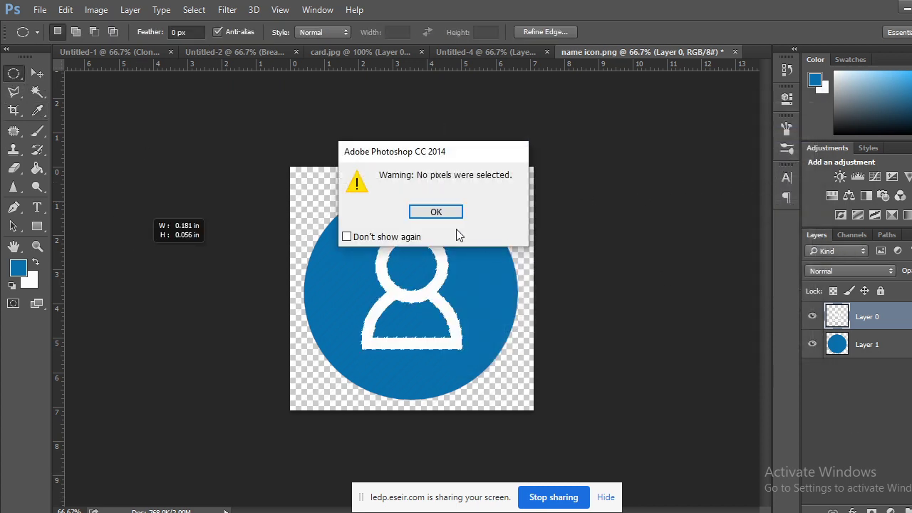
click(434, 212)
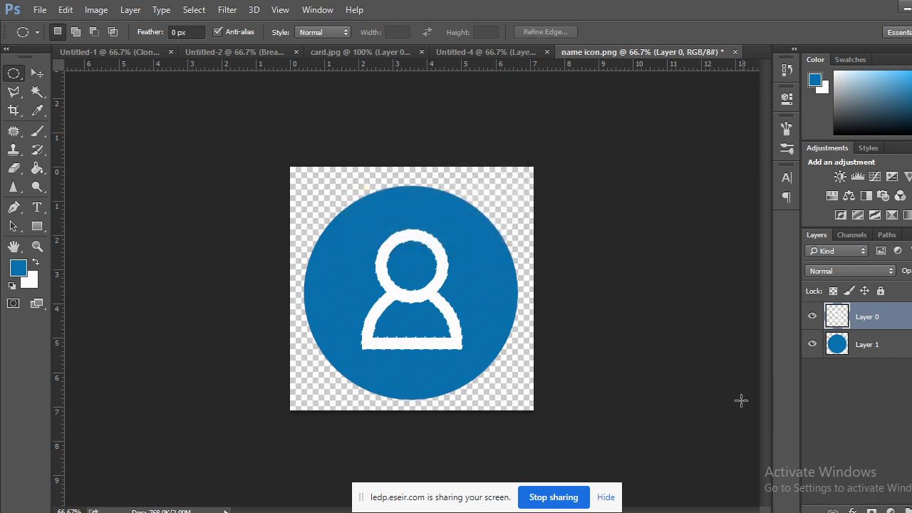
shift+click(887, 349)
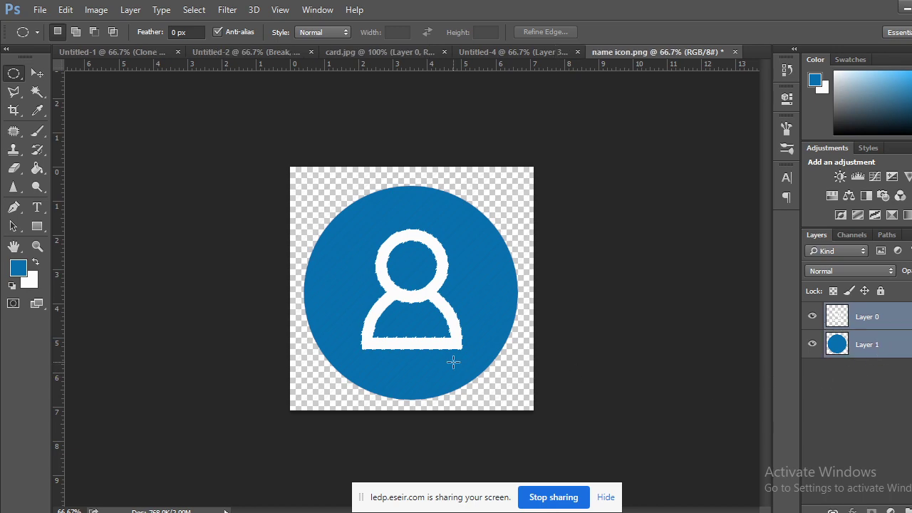
Merge the person icon layers, scale them to about 16%, and drag the icon into Untitled-4.
right_click(875, 349)
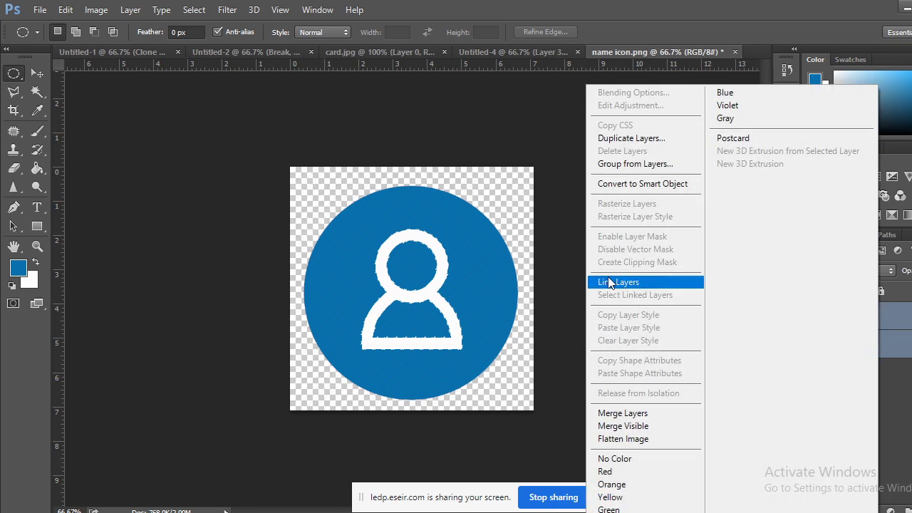
click(622, 414)
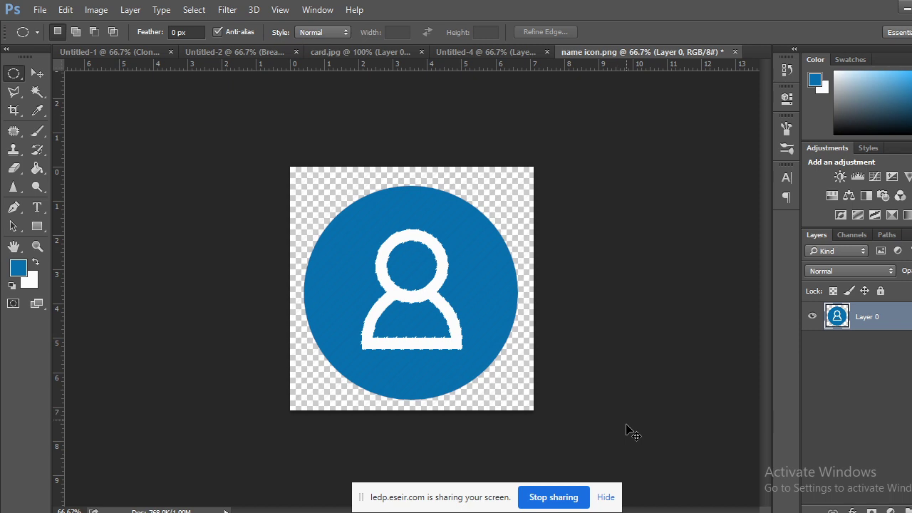
key(ctrl+t)
drag(533, 168, 455, 290)
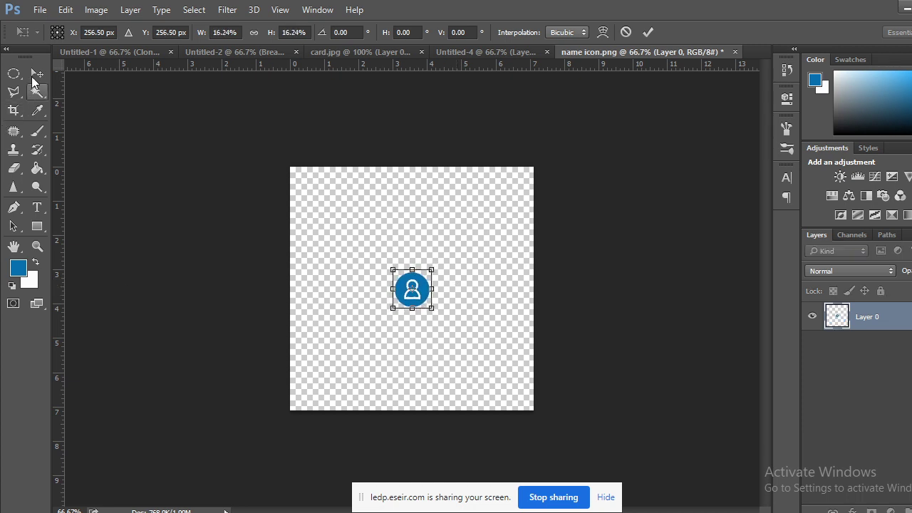
click(37, 73)
click(416, 210)
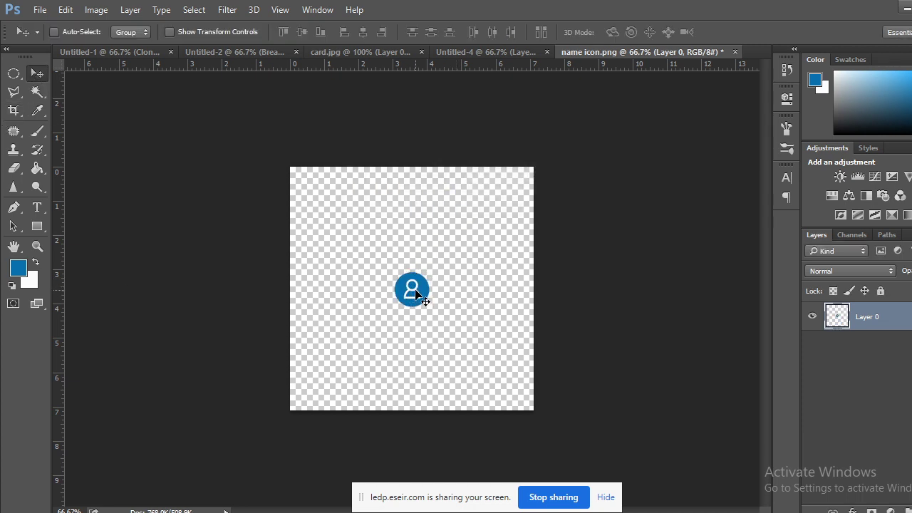
drag(415, 292, 240, 207)
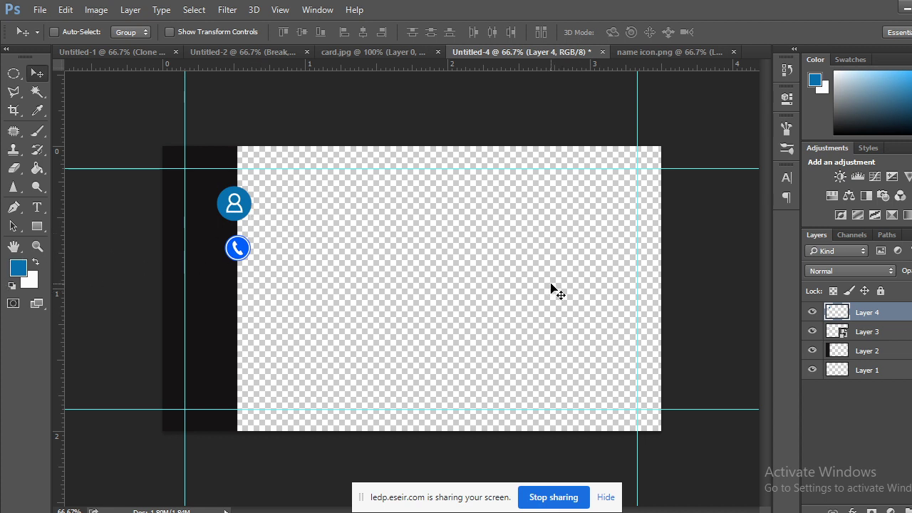
Zoom the card to 200% and nudge the phone icon on Layer 3 slightly down.
key(ctrl+plus)
key(ctrl+plus)
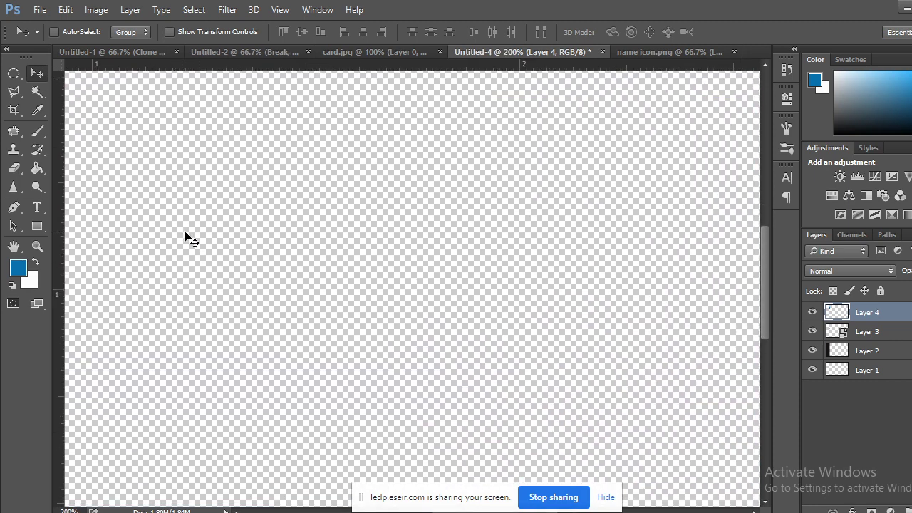
drag(184, 217, 586, 417)
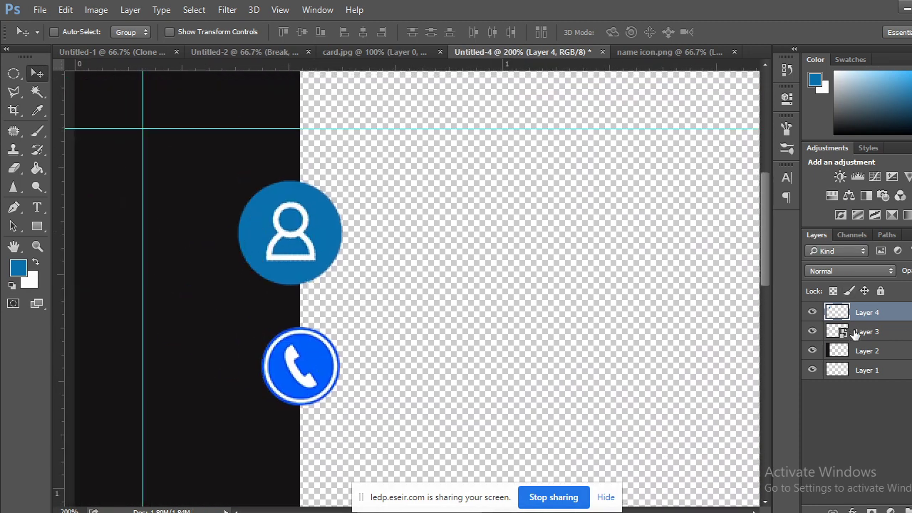
click(812, 331)
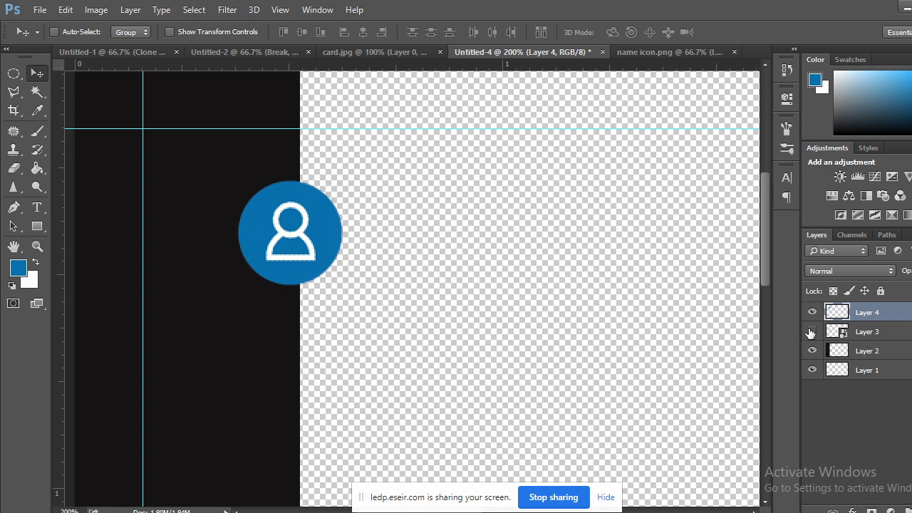
click(812, 330)
click(881, 338)
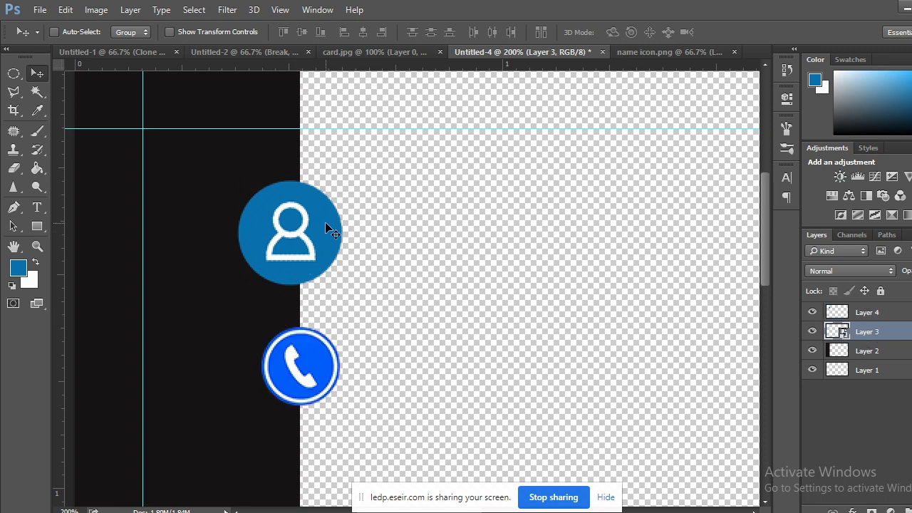
drag(325, 223, 333, 220)
Scale the person icon on Layer 4 down to about 76%.
click(864, 313)
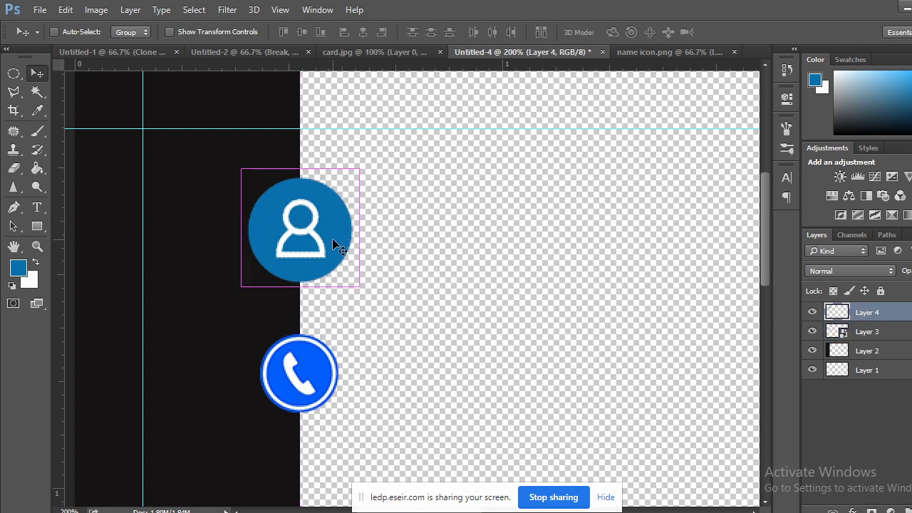
key(ctrl+t)
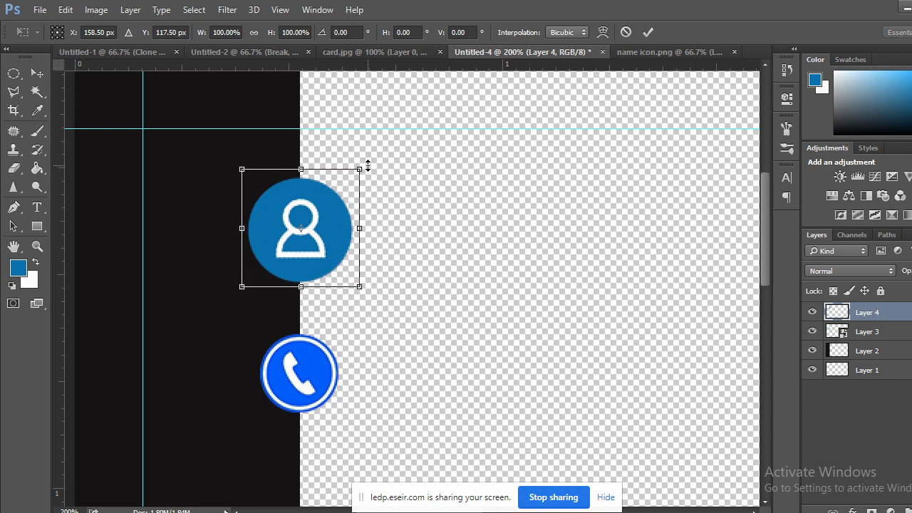
drag(361, 167, 349, 186)
click(37, 74)
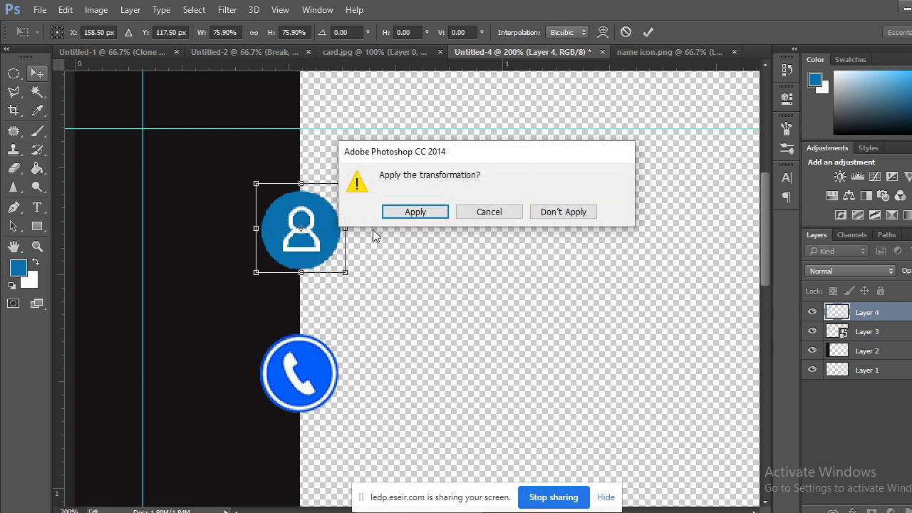
click(391, 213)
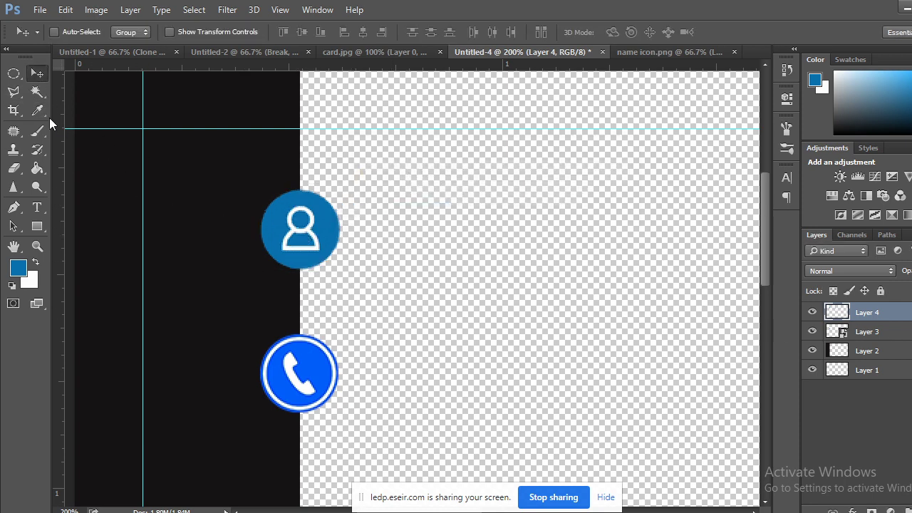
Fill the person icon's circle with the phone icon's blue using Magic Wand and eyedropper.
click(38, 92)
click(332, 226)
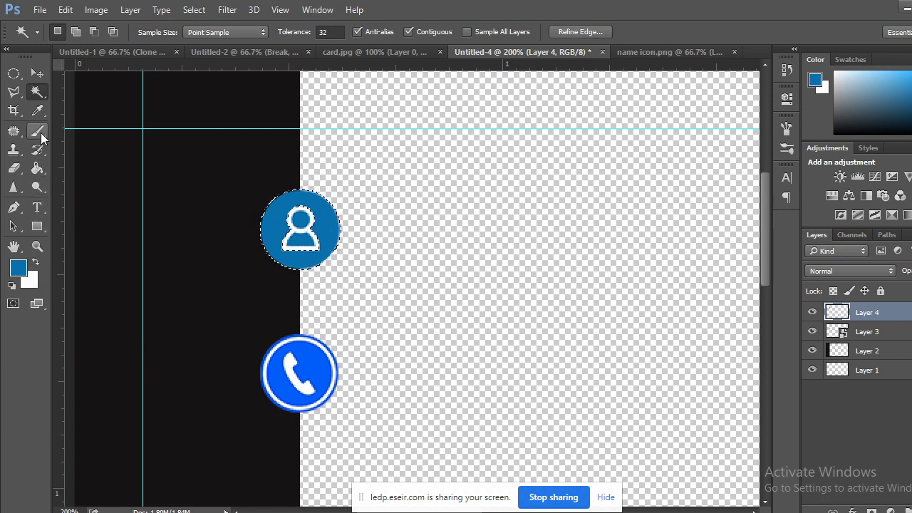
click(37, 111)
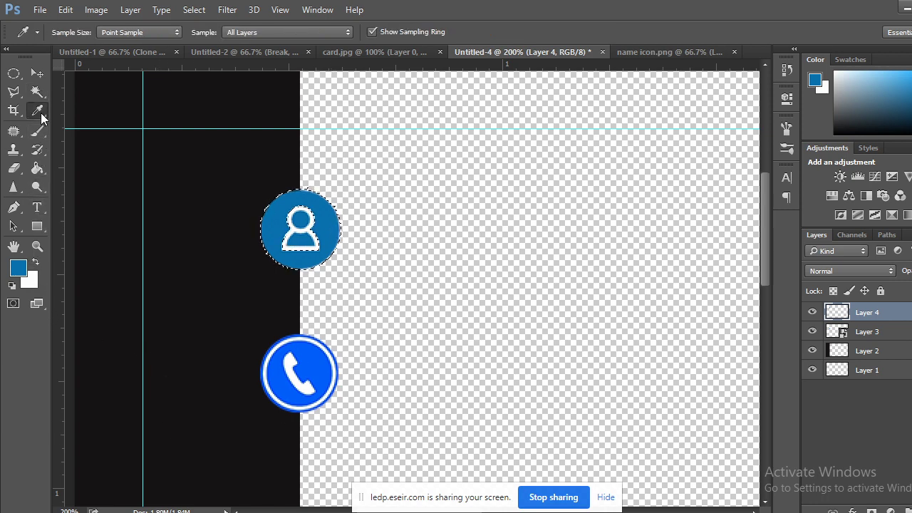
click(320, 365)
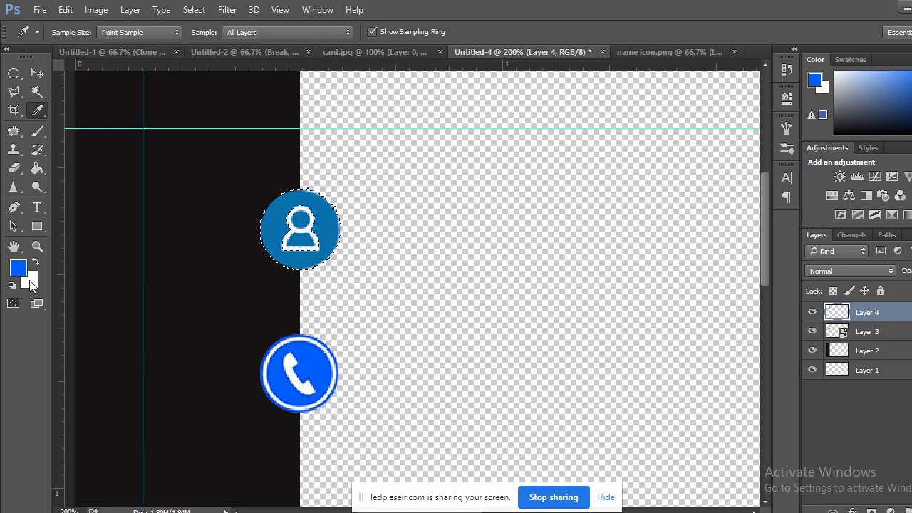
click(30, 282)
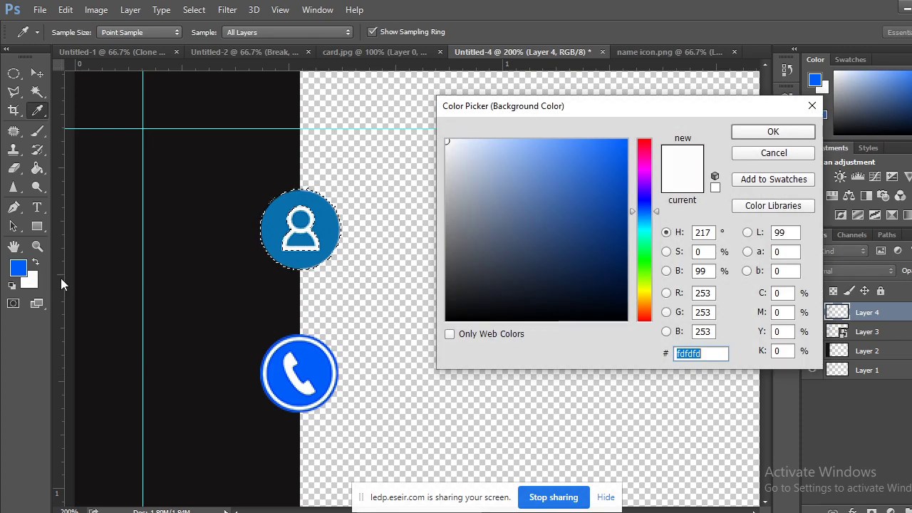
click(311, 366)
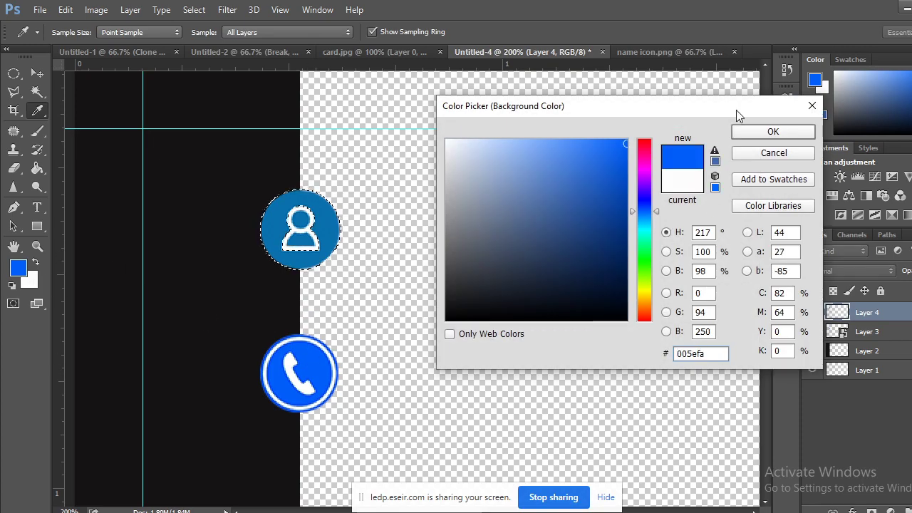
click(754, 133)
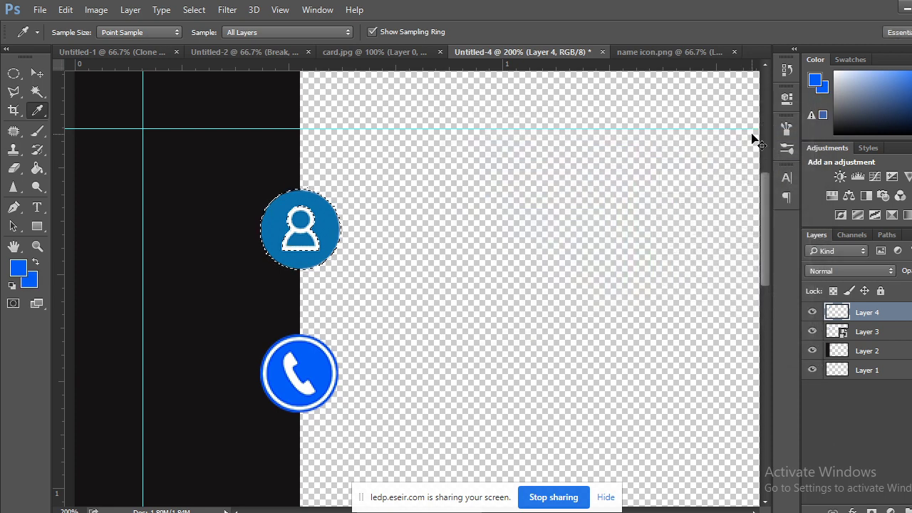
key(ctrl+BackSpace)
click(14, 74)
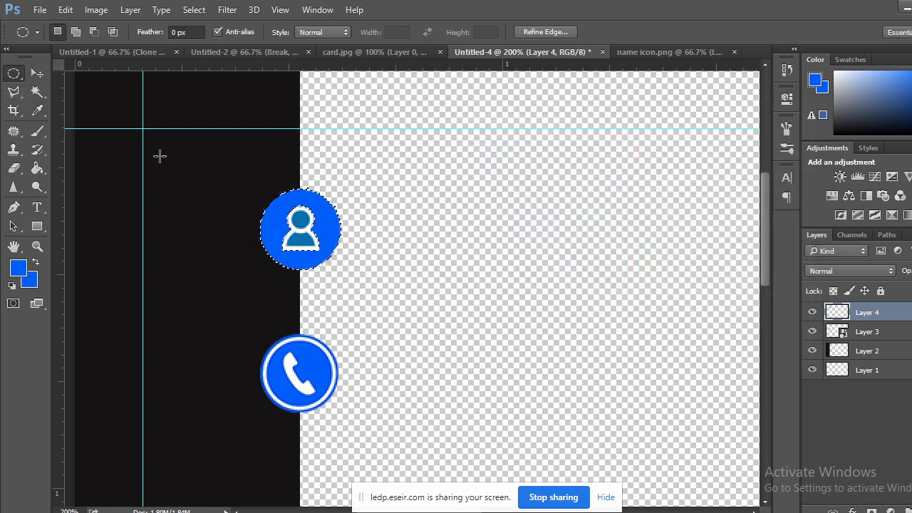
key(ctrl+d)
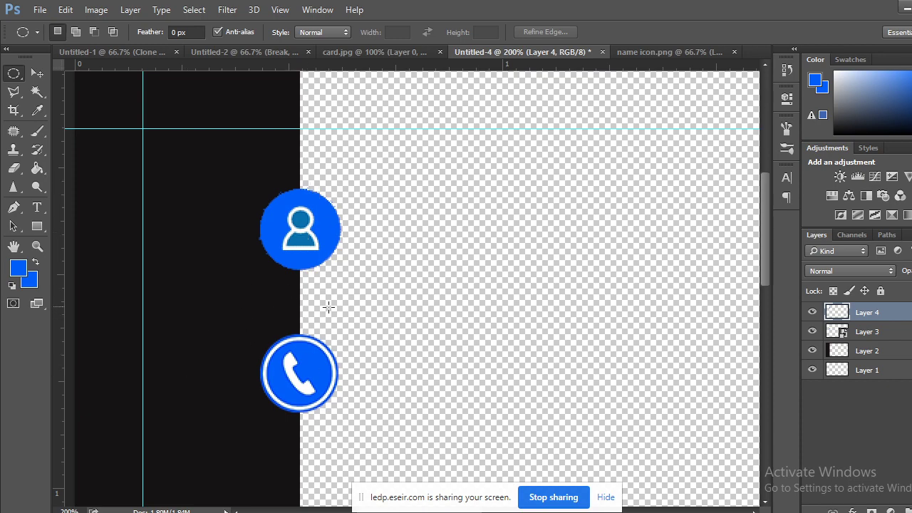
Check that the background colour's hex value is 005efa, closing the picker unchanged.
key(i)
click(28, 285)
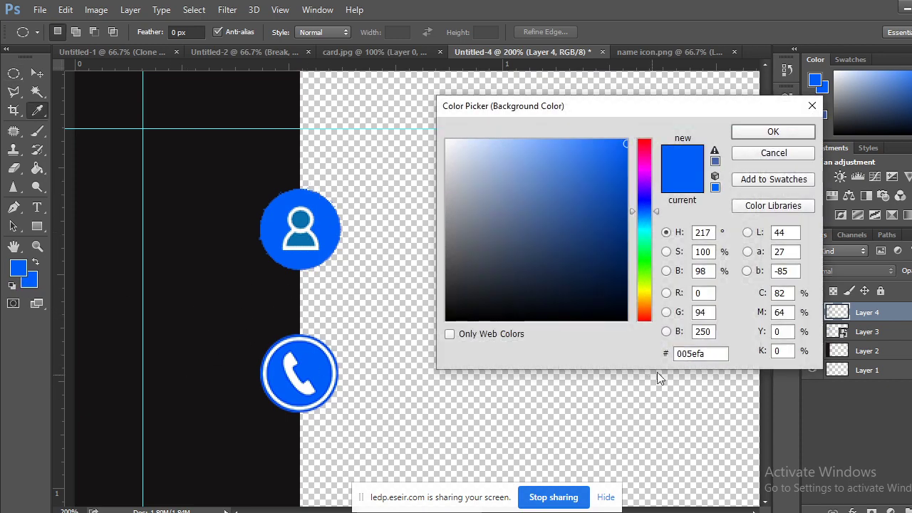
drag(712, 354, 658, 354)
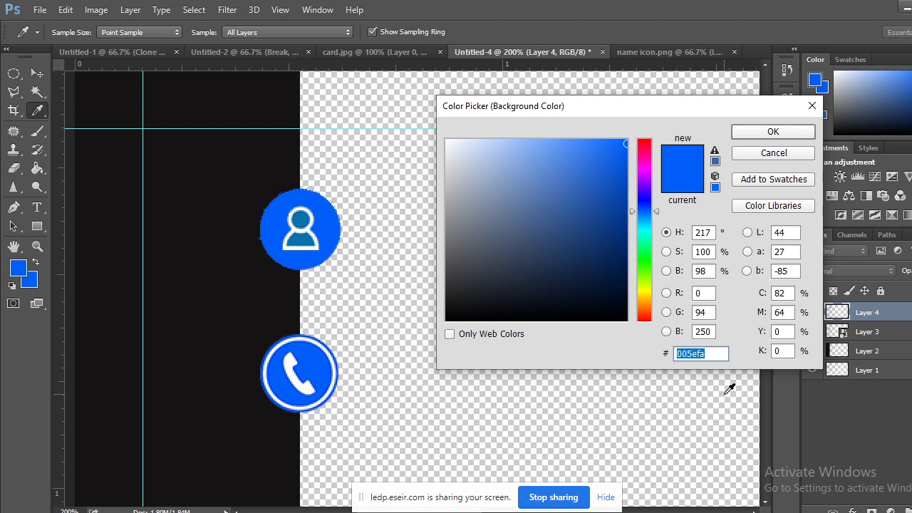
click(705, 353)
double_click(705, 354)
drag(710, 354, 670, 355)
double_click(701, 354)
click(713, 353)
click(812, 105)
Delete Layer 4 from the card and switch to the name icon.png document.
key(m)
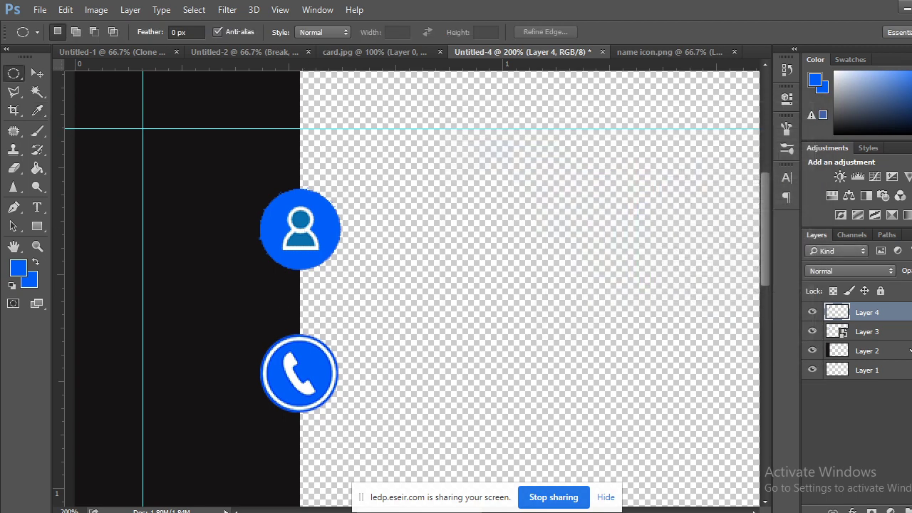
drag(885, 316, 899, 507)
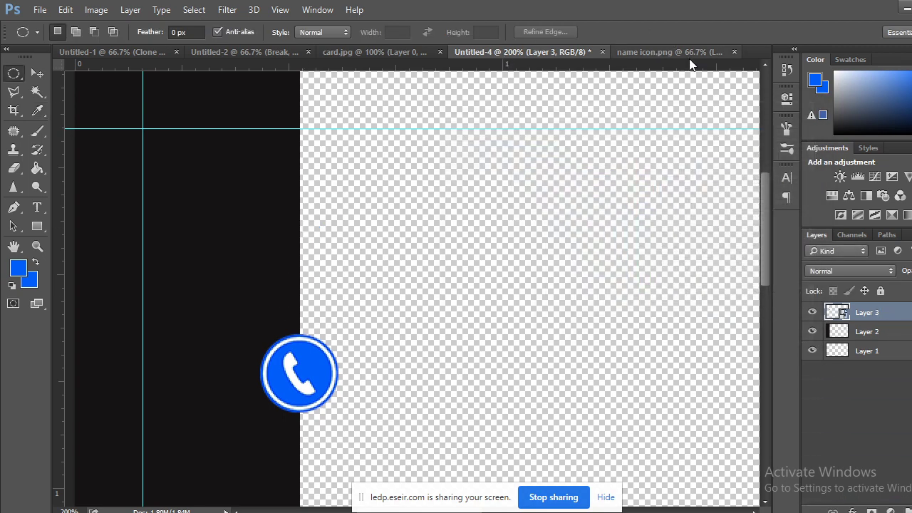
click(670, 52)
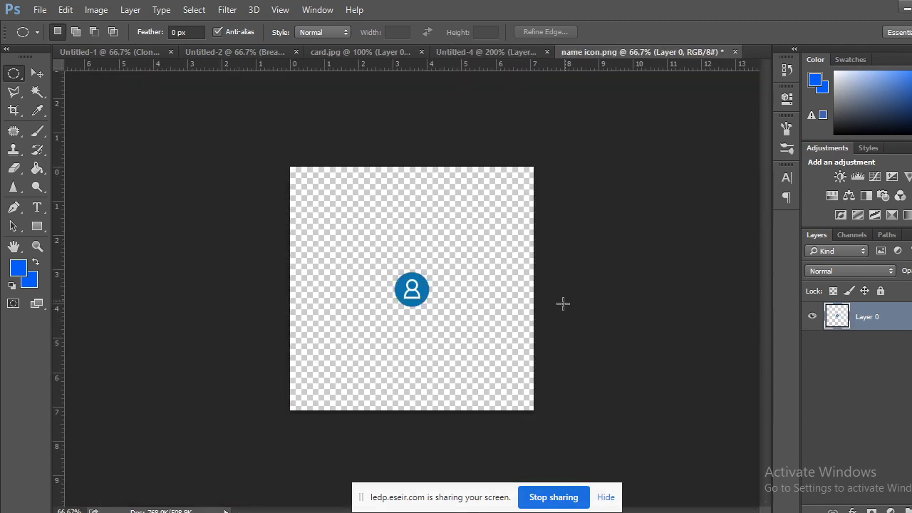
Enlarge the person icon to fill the canvas and split its blue circle onto Layer 1.
key(ctrl+plus)
key(ctrl+plus)
key(ctrl+plus)
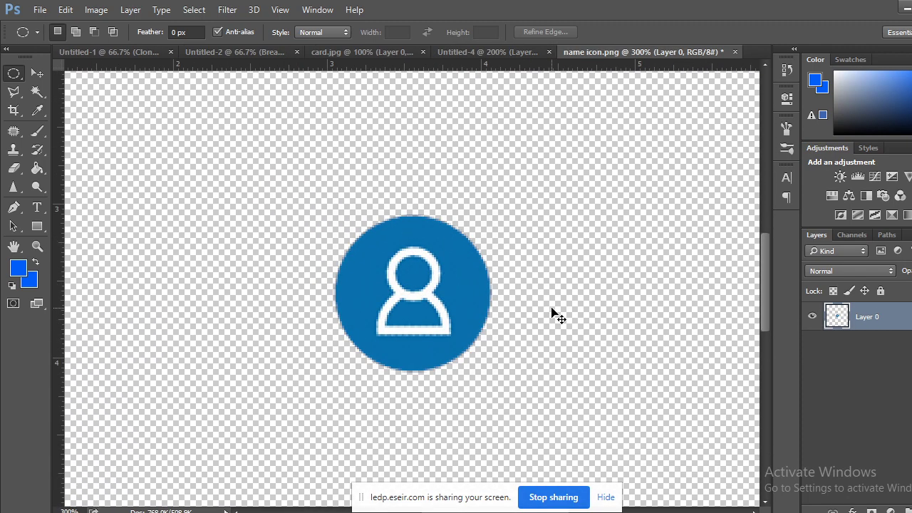
key(ctrl+minus)
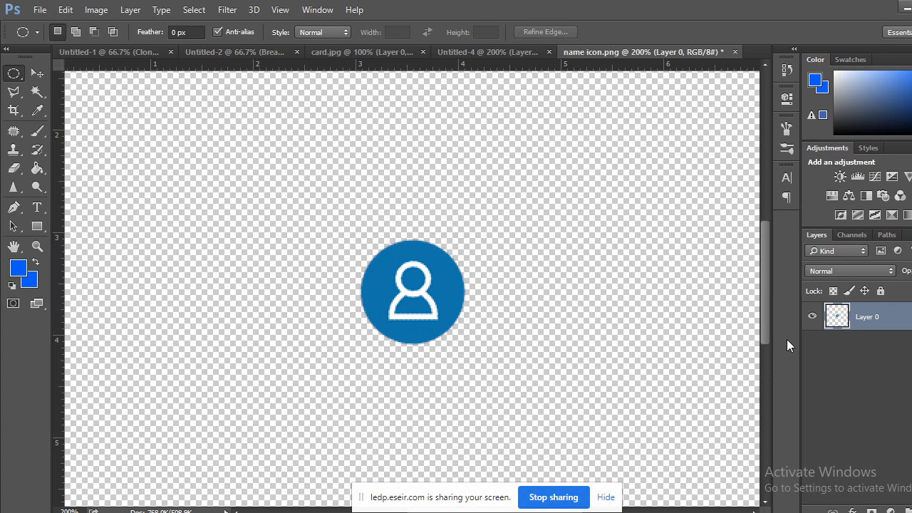
key(ctrl+z)
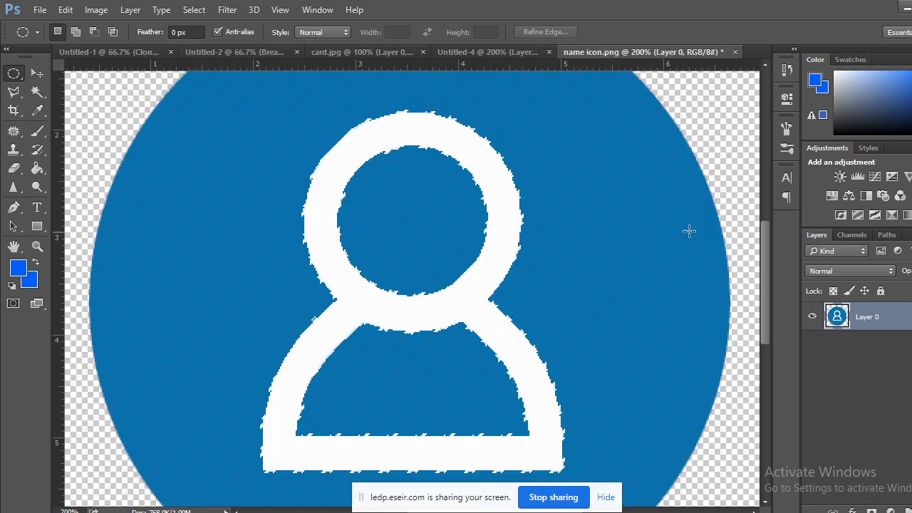
key(ctrl+minus)
key(ctrl+alt+z)
key(ctrl+alt+z)
key(ctrl+alt+z)
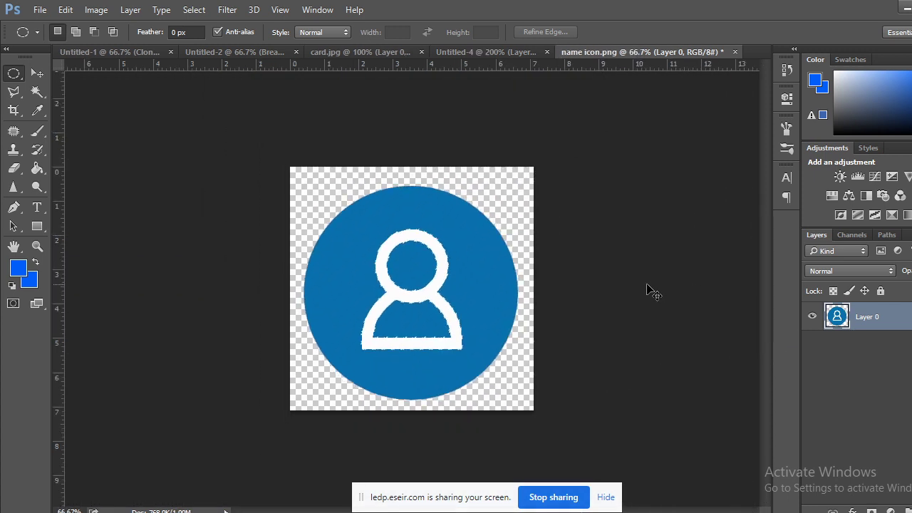
key(ctrl+alt+z)
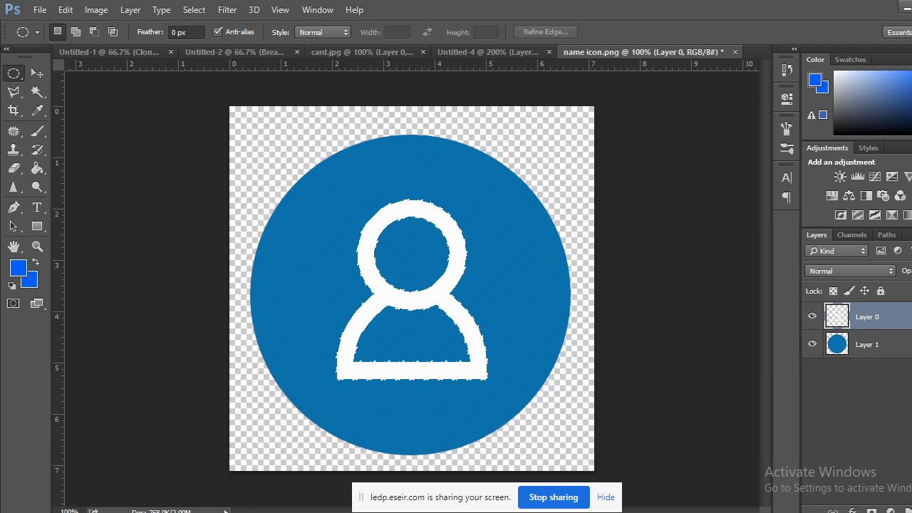
click(812, 317)
click(812, 317)
click(848, 348)
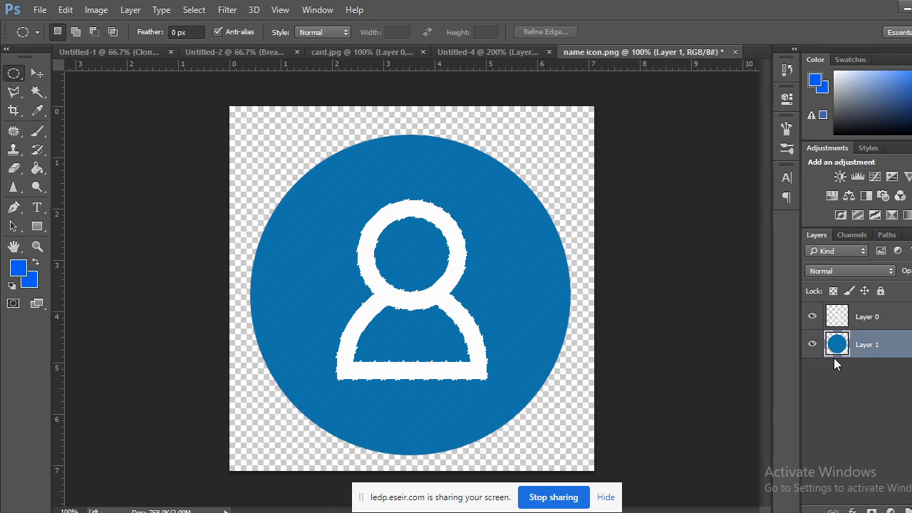
Fill the person figure black and move the blue circle's layer above it.
key(alt+bracketright)
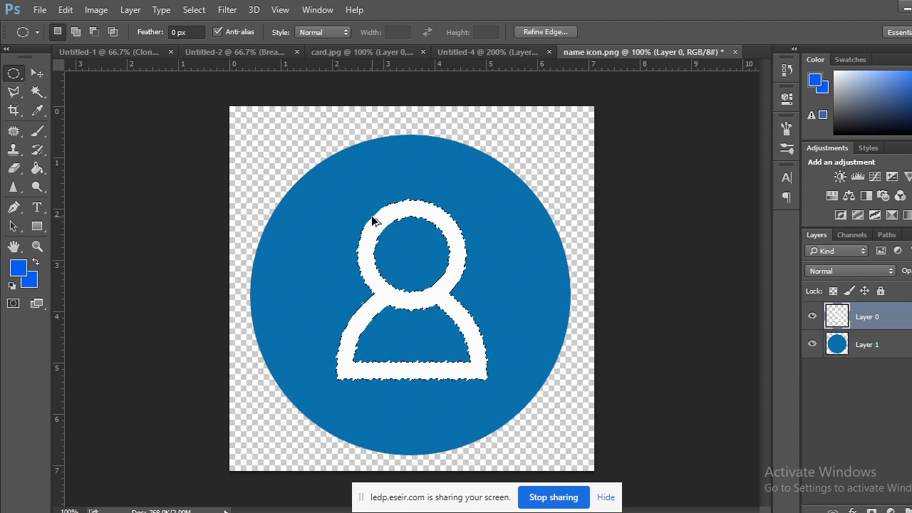
key(ctrl+i)
key(ctrl+d)
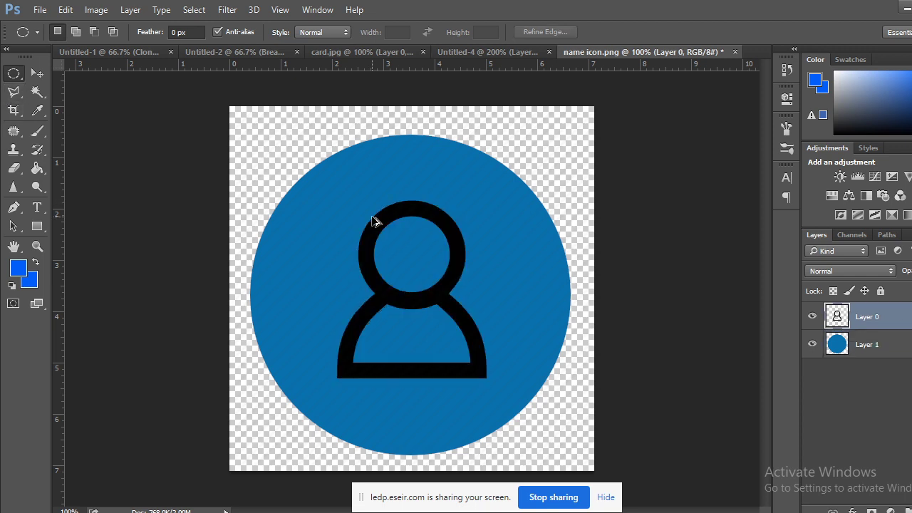
key(ctrl+z)
key(ctrl+d)
key(alt+bracketleft)
key(ctrl+bracketright)
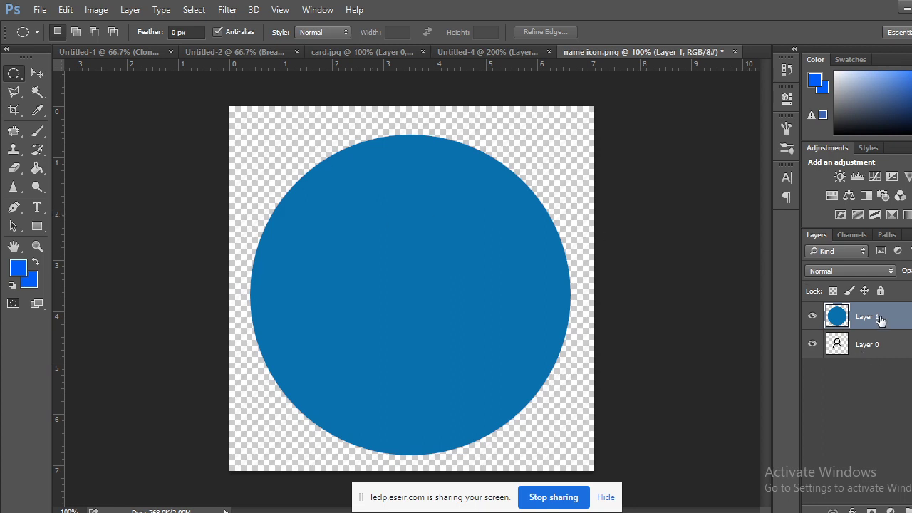
Delete the blue circle layer, keeping the background colour at 005efa.
drag(882, 324, 901, 510)
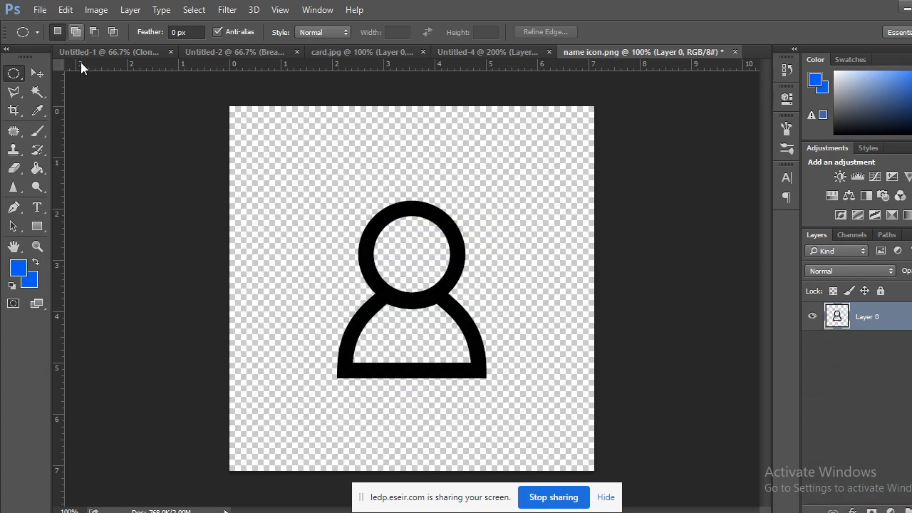
click(30, 282)
double_click(690, 353)
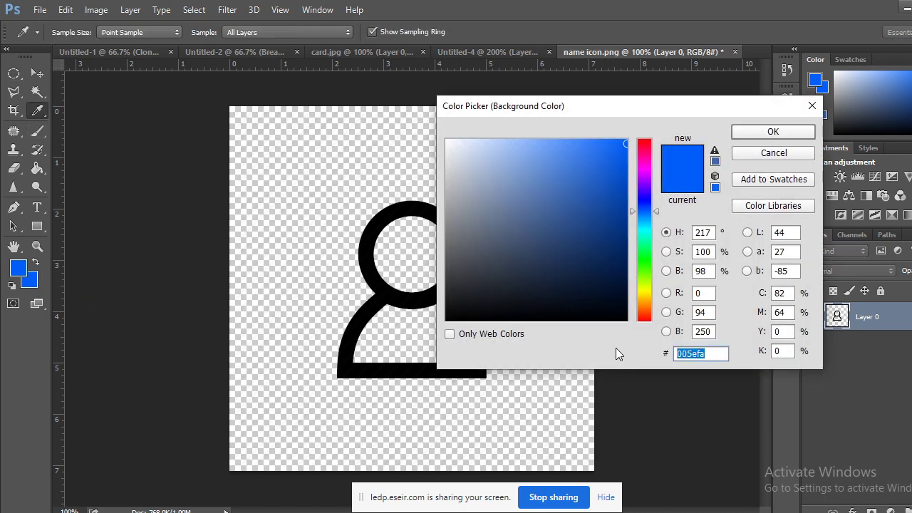
key(End)
key(Return)
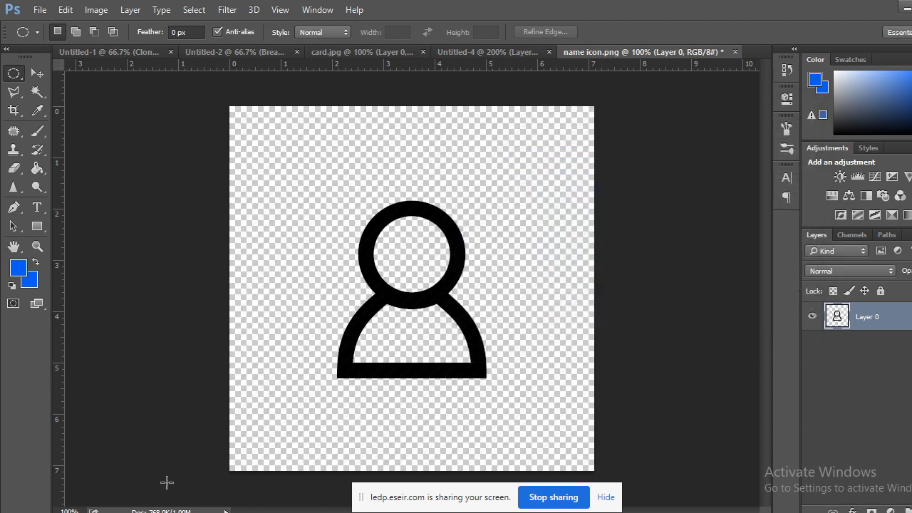
Copy the blue hex value 005efa from the Untitled-4 card's colour picker.
click(506, 55)
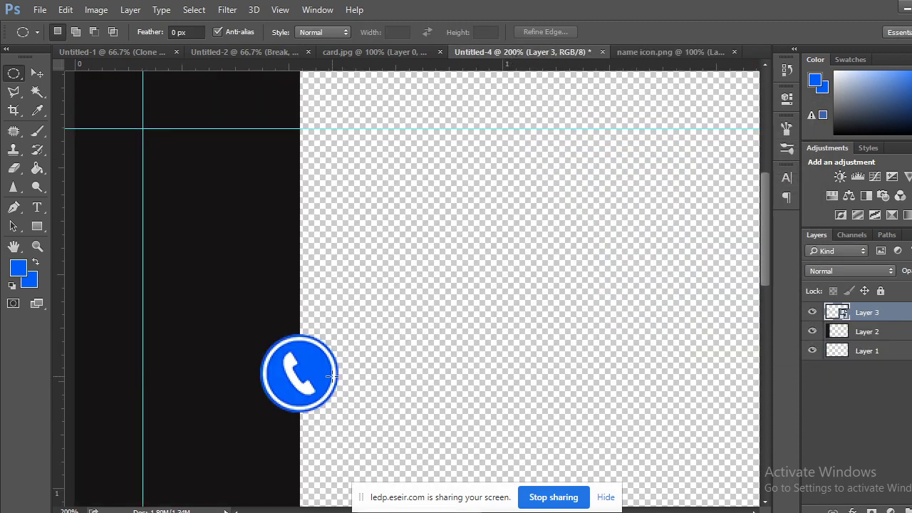
click(30, 282)
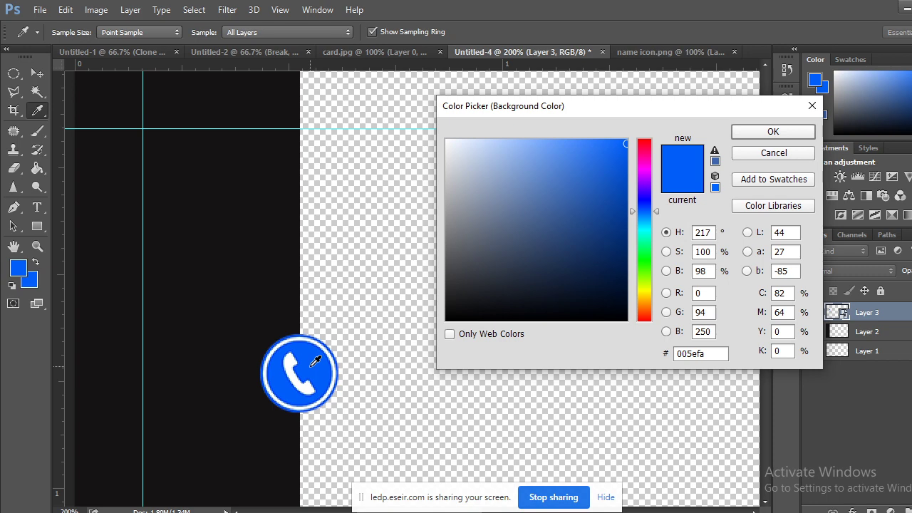
double_click(711, 355)
right_click(692, 356)
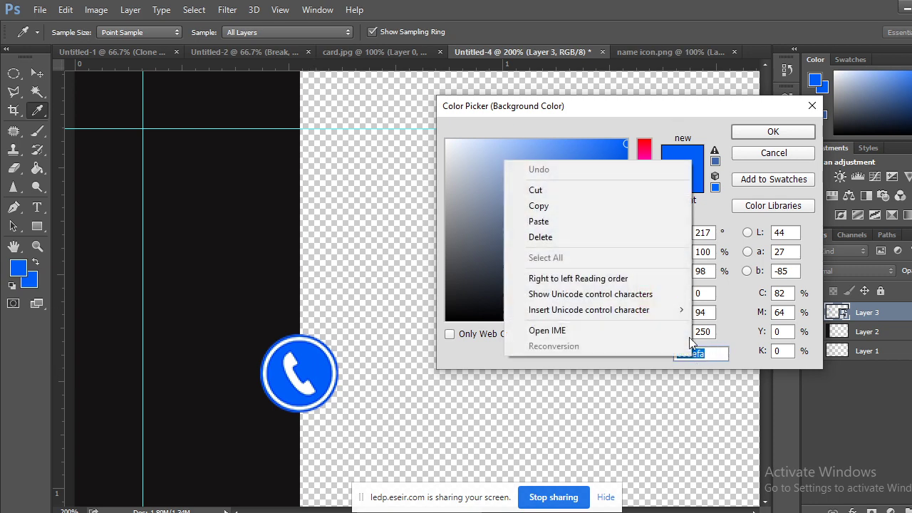
click(534, 206)
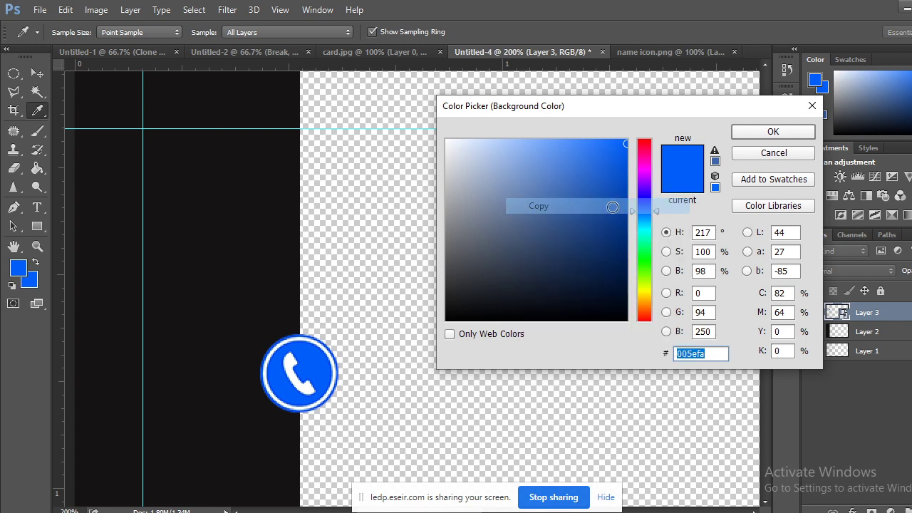
click(760, 131)
click(662, 52)
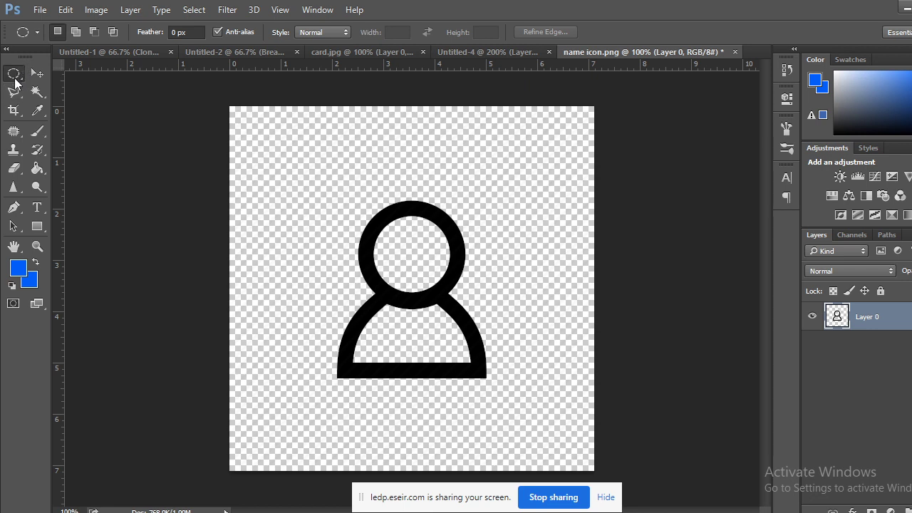
Draw a circular selection on a new layer and fill it with blue 005efa.
drag(396, 279, 568, 450)
key(Escape)
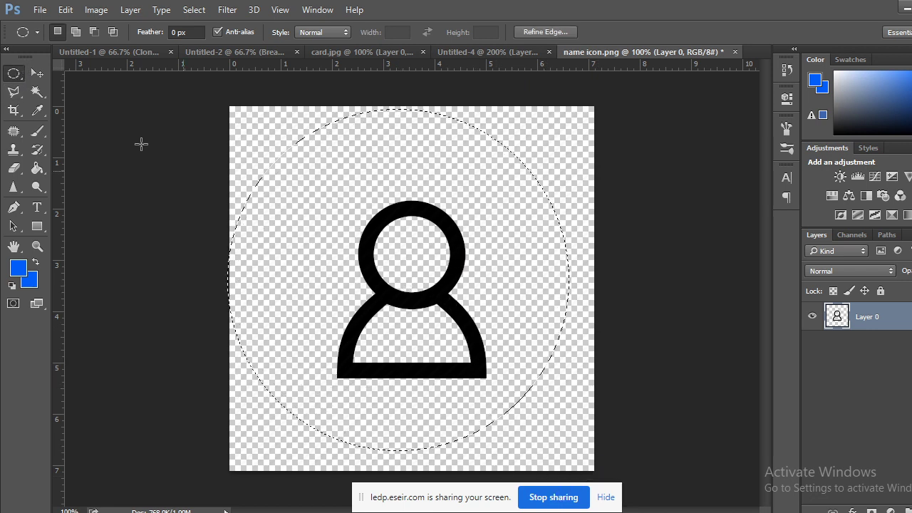
click(13, 73)
key(ctrl+shift+alt+n)
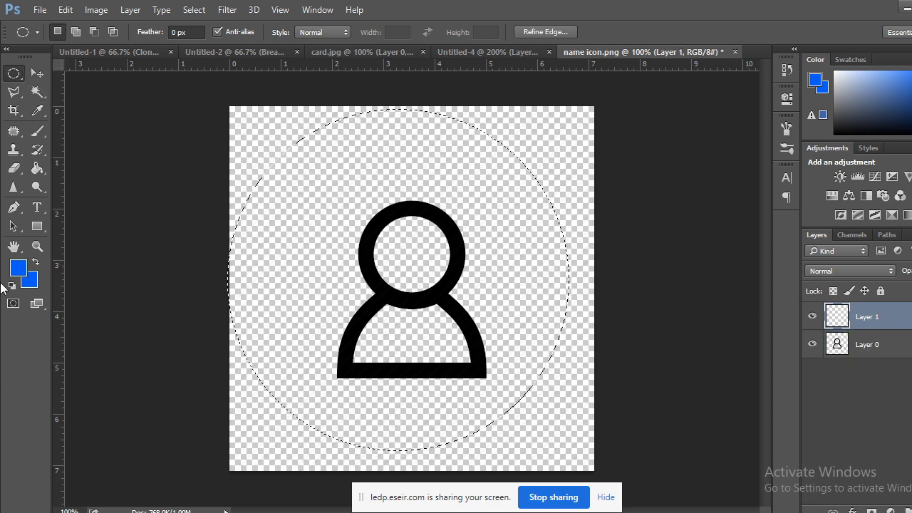
key(i)
click(32, 282)
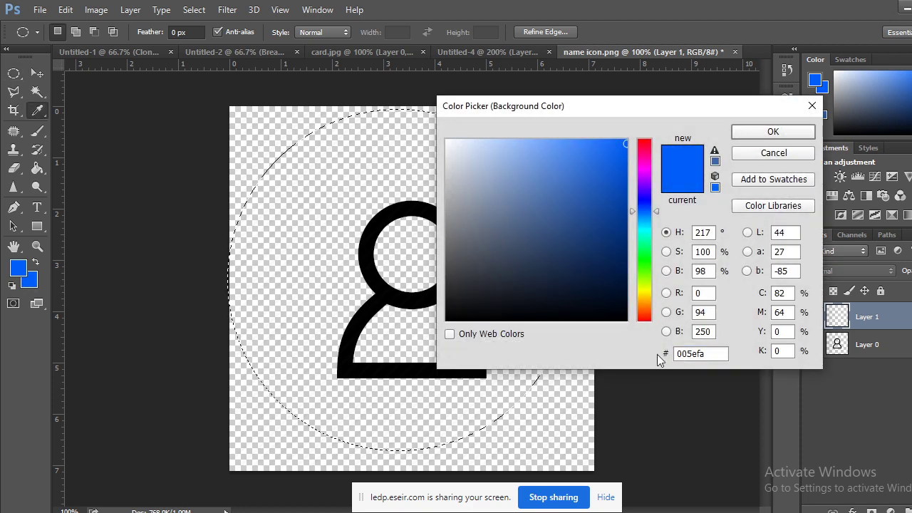
double_click(700, 353)
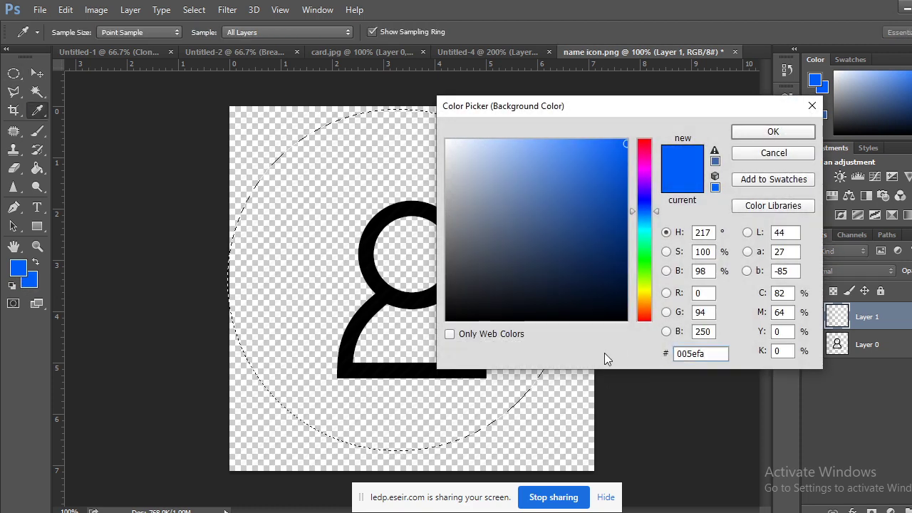
key(Return)
key(m)
key(ctrl+BackSpace)
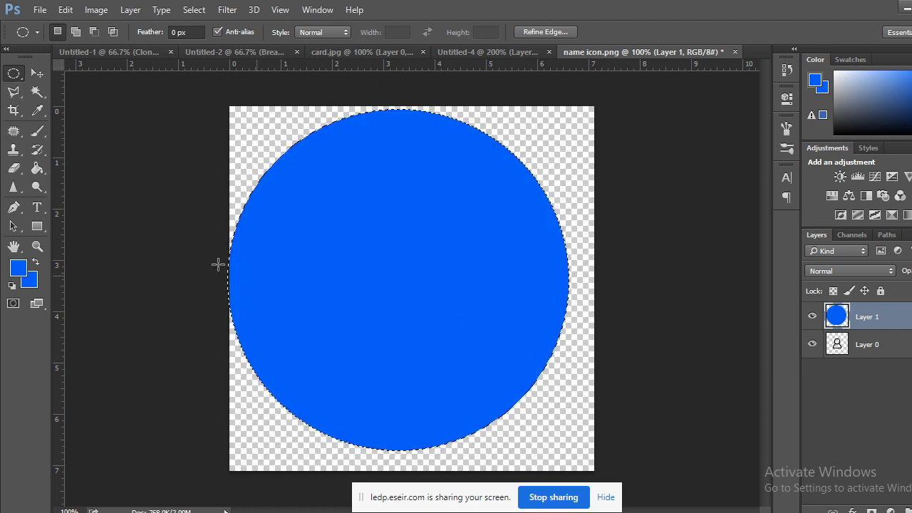
key(ctrl+d)
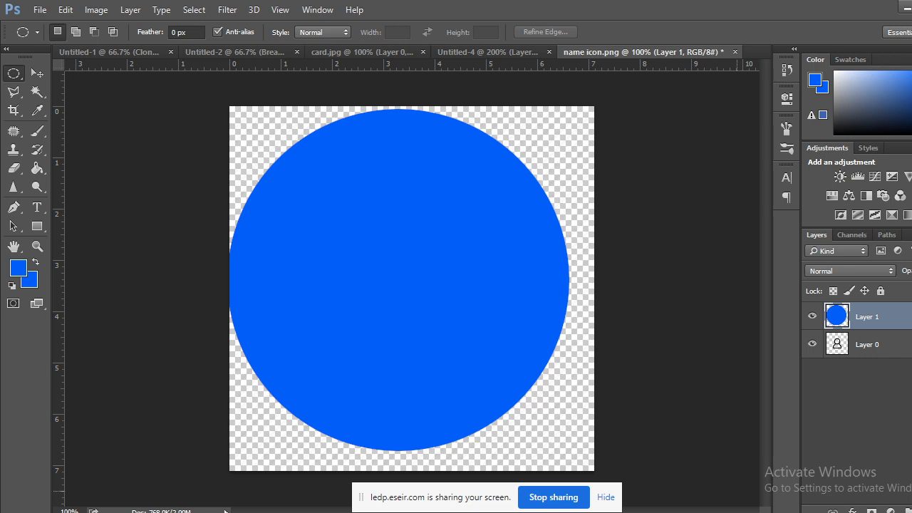
Position the blue circle under the figure and put Layer 0's person icon above it.
click(41, 74)
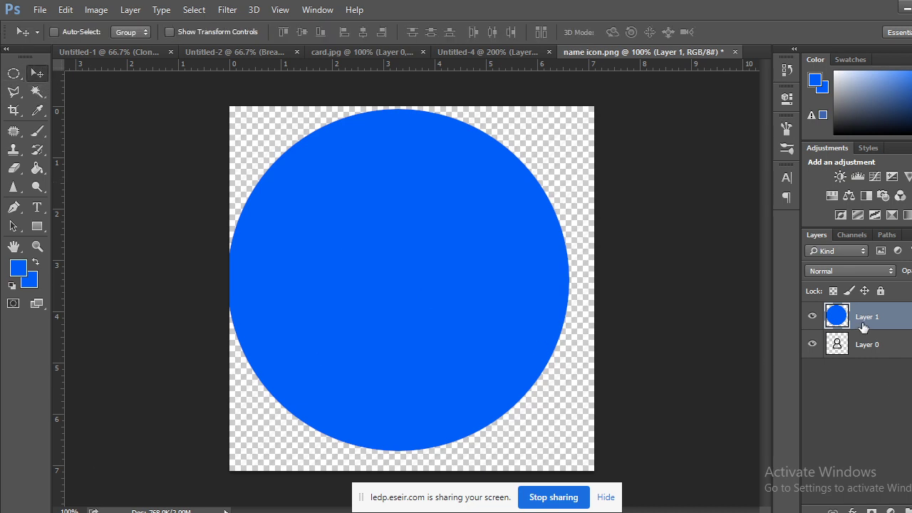
drag(440, 245, 451, 262)
key(Up)
key(Up)
key(Up)
key(Up)
key(Up)
key(Up)
key(Up)
key(Up)
key(Up)
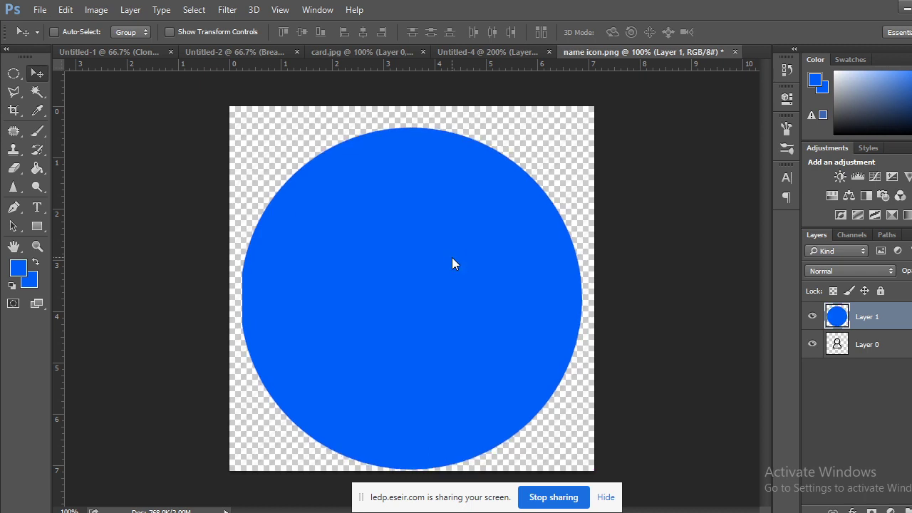
key(Up)
key(Up)
key(Up)
key(Up)
key(Up)
key(Up)
key(Up)
key(Up)
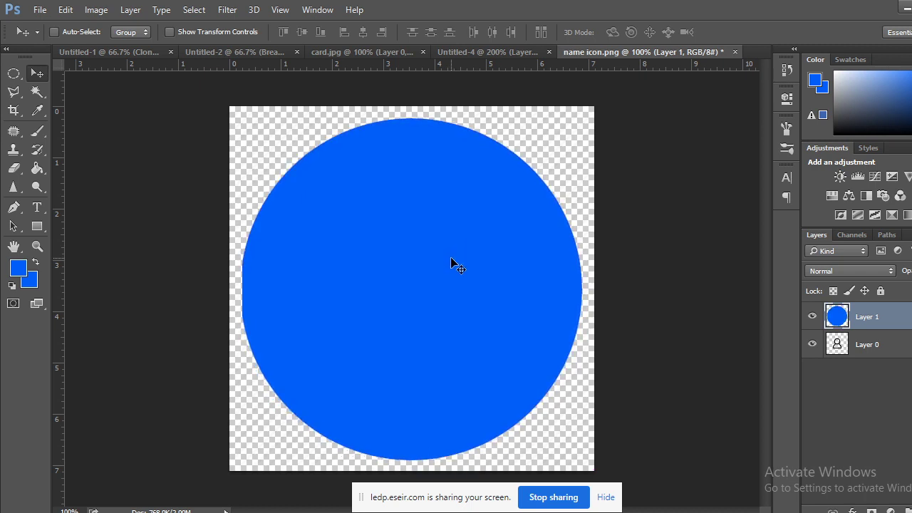
key(Down)
key(Down)
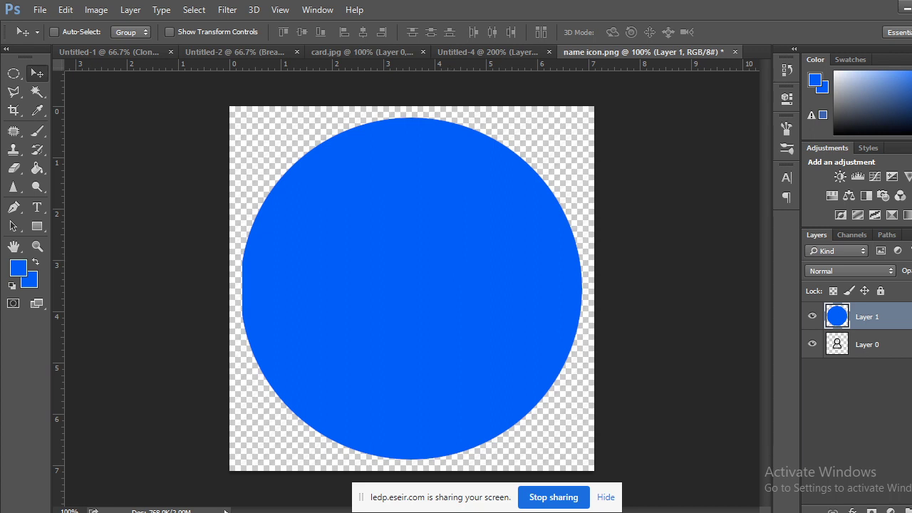
drag(869, 349, 864, 315)
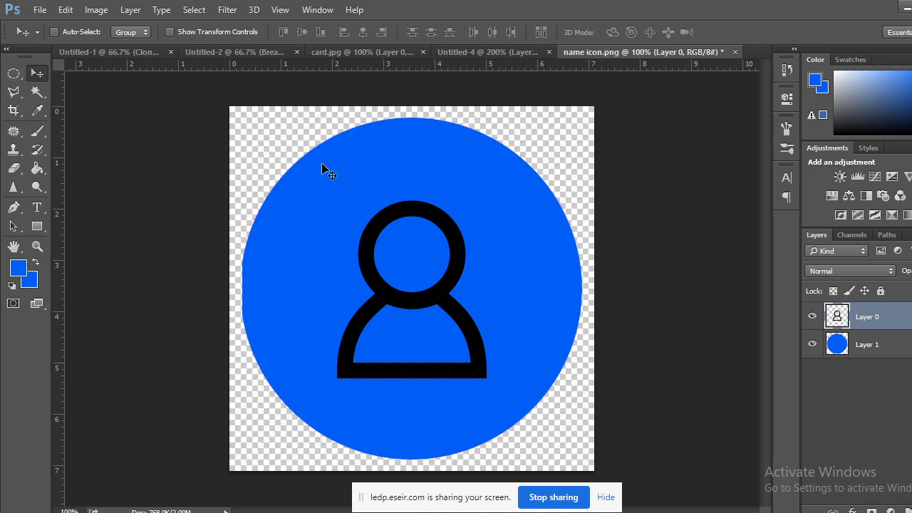
Try moving the blue circle's transform reference point, then apply the unchanged transform.
click(892, 359)
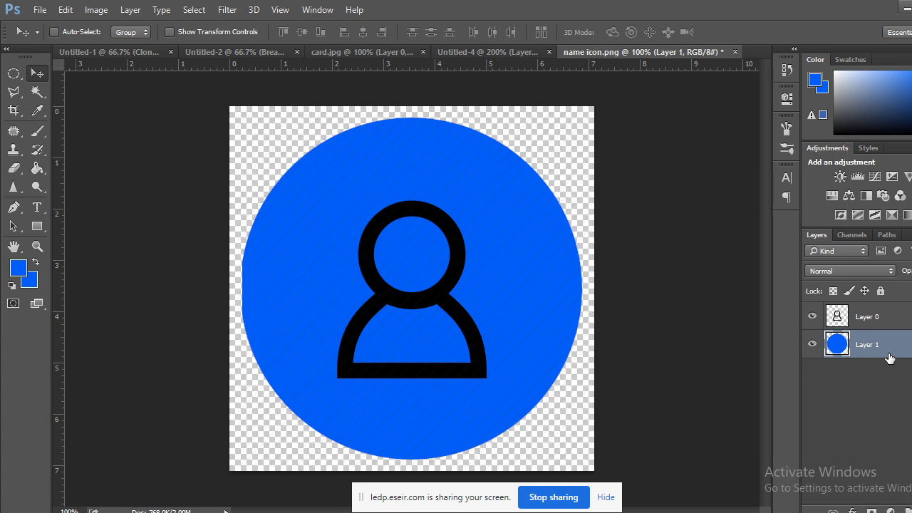
key(ctrl+t)
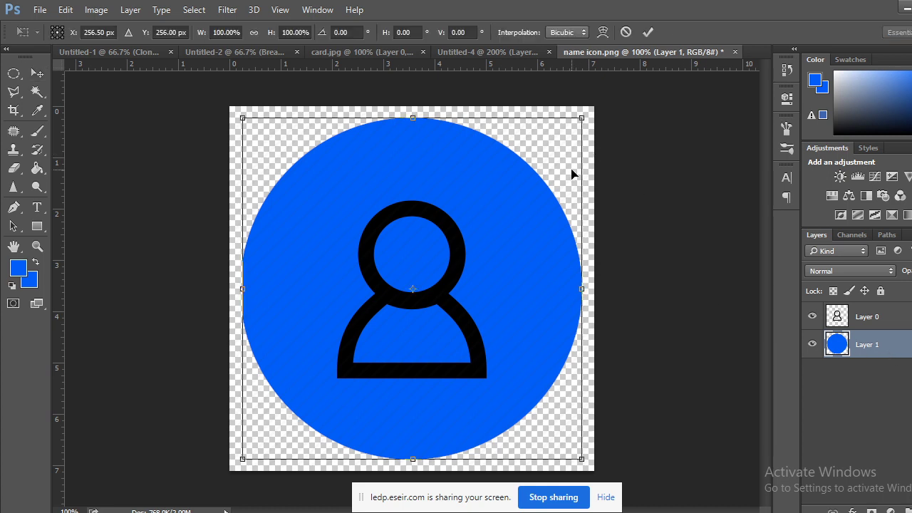
alt+click(573, 183)
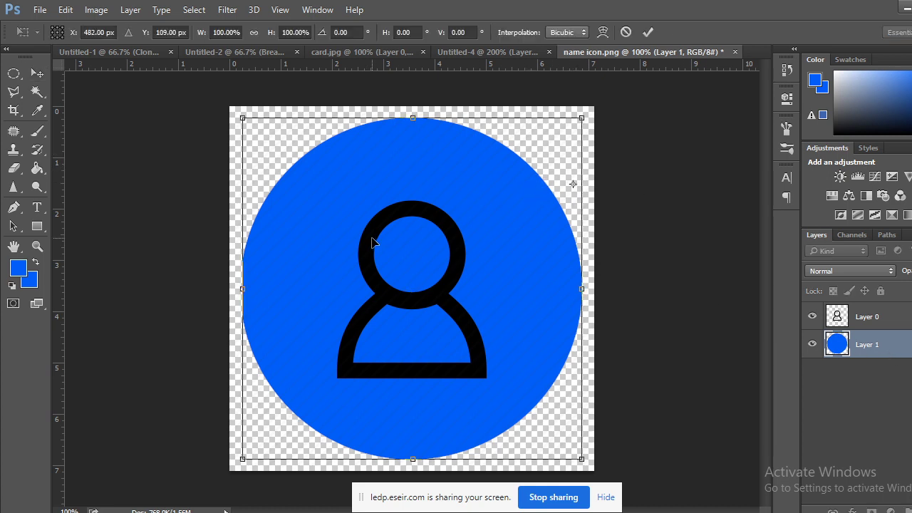
key(ctrl+z)
drag(448, 165, 478, 188)
key(ctrl+z)
click(37, 74)
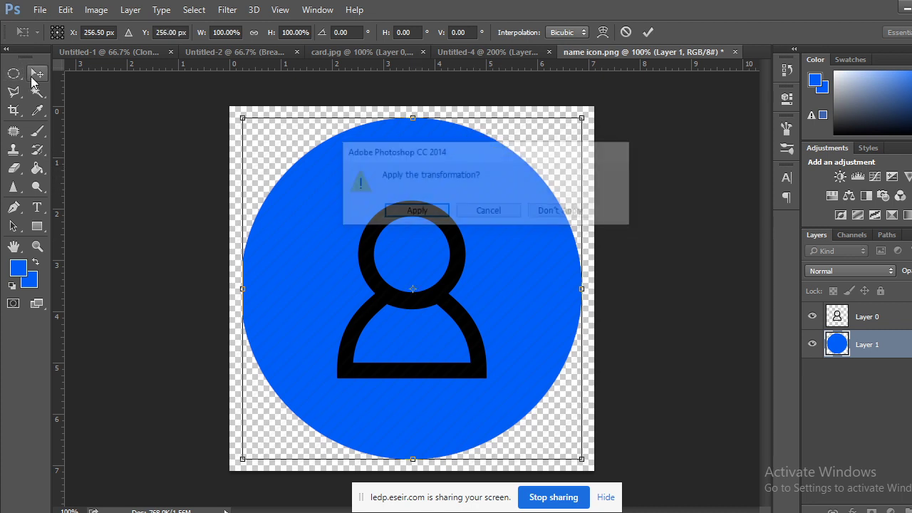
click(501, 213)
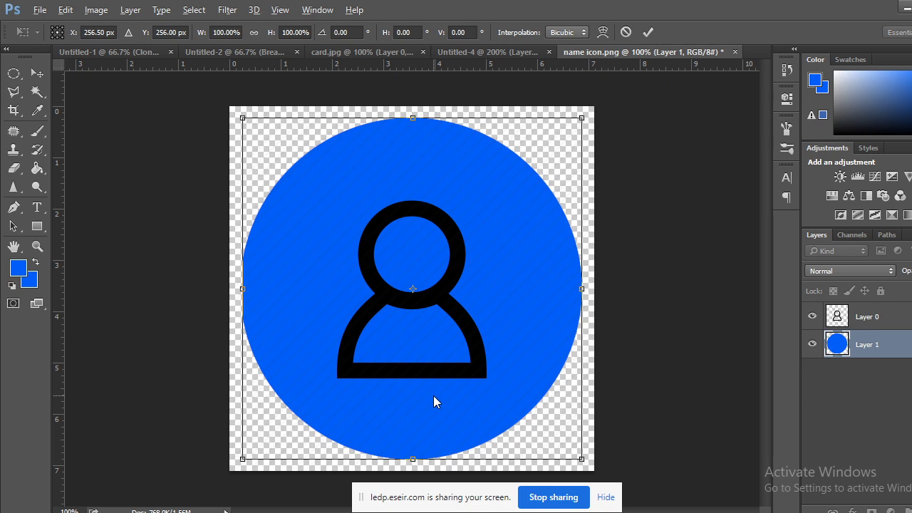
drag(432, 394, 584, 392)
key(ctrl+z)
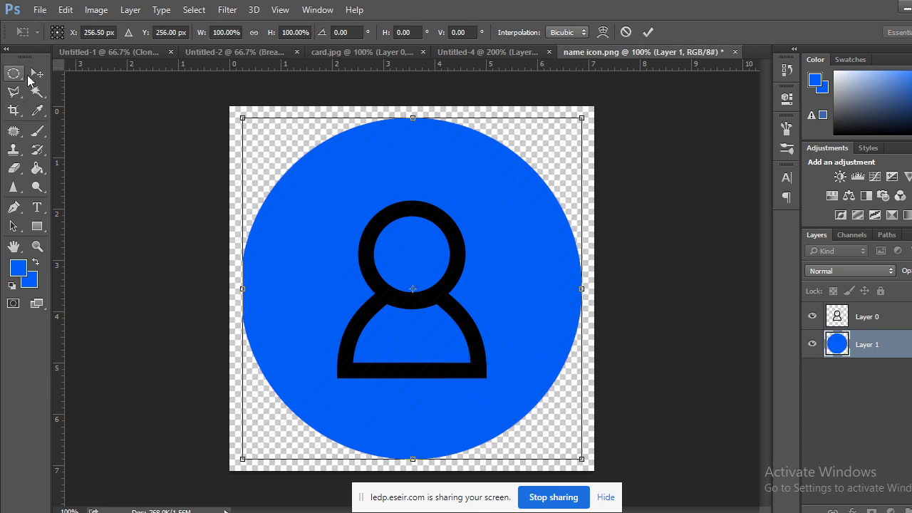
click(37, 73)
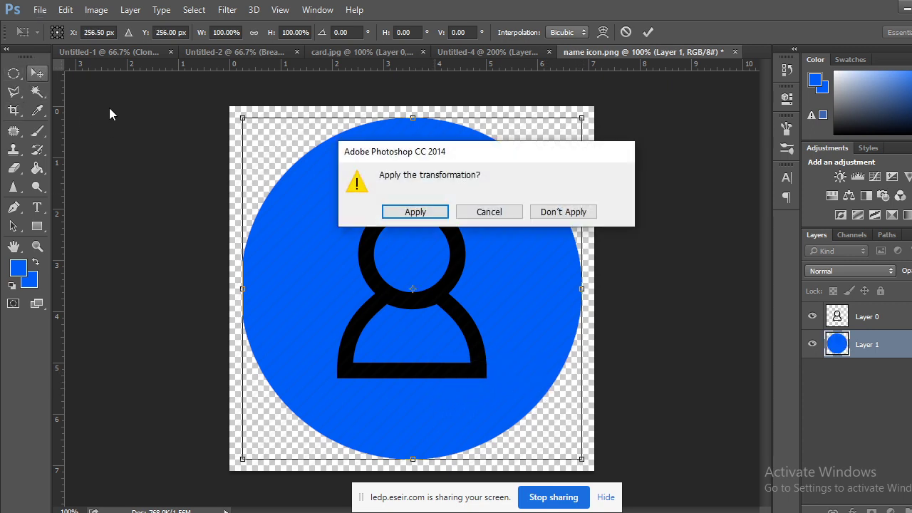
click(420, 212)
Alt-drag a copy of the blue circle slightly to the right as Layer 1 copy.
key(ctrl+t)
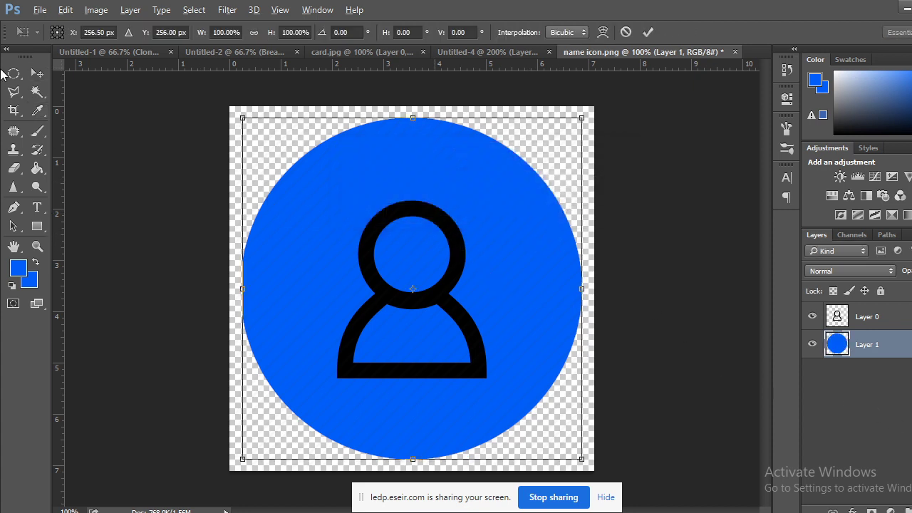
key(Return)
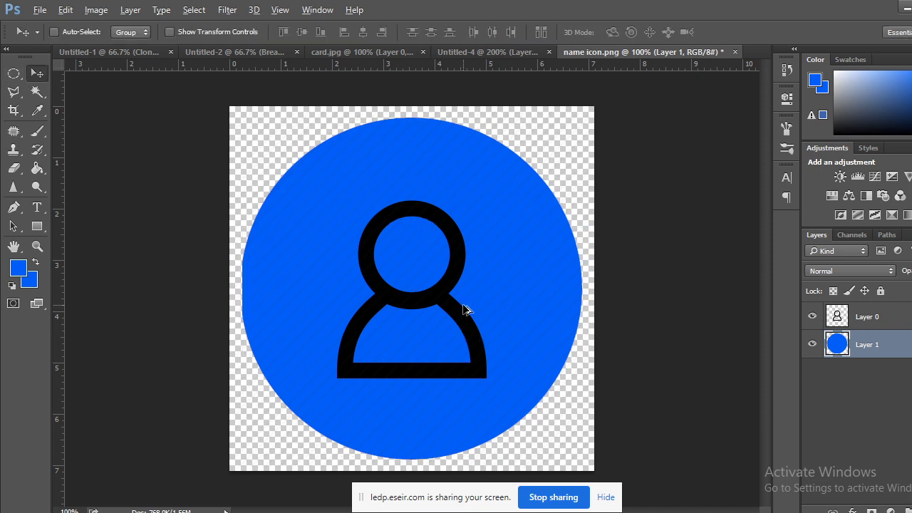
drag(465, 308, 486, 311)
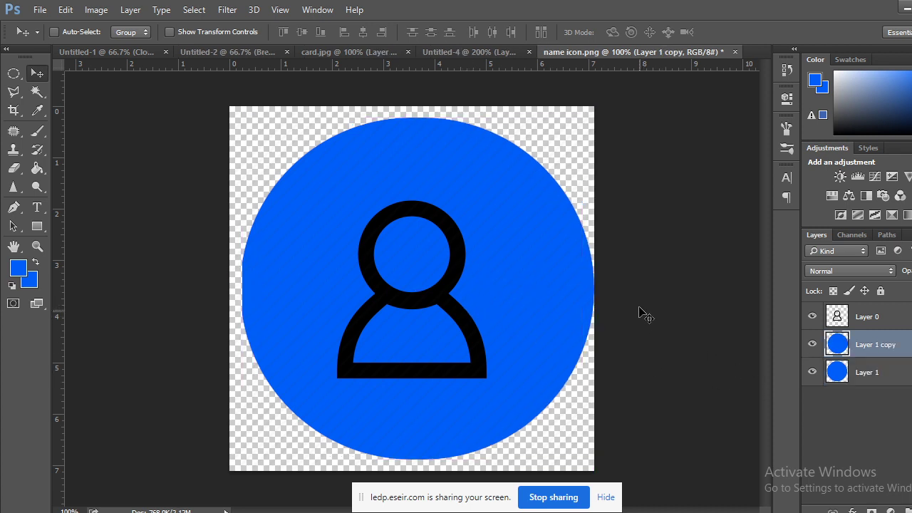
Scale Layer 1 copy to about 94% and merge it down into Layer 1.
key(ctrl+t)
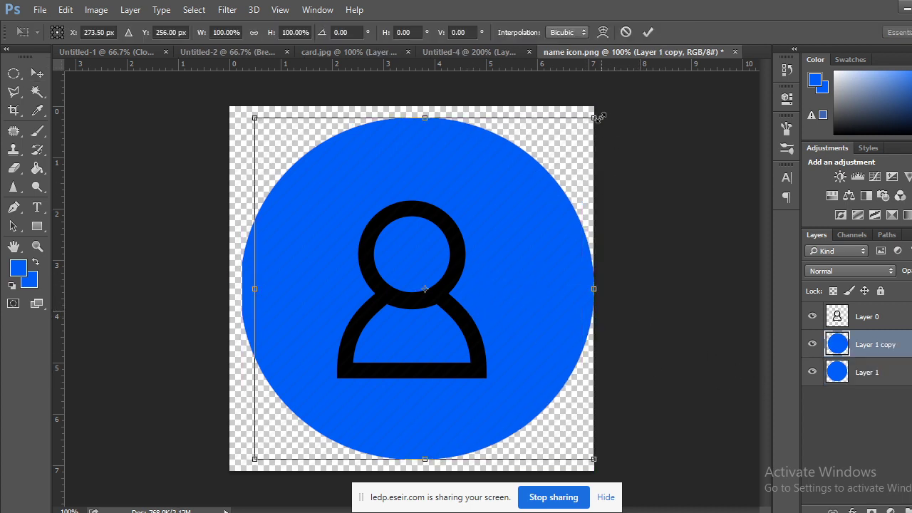
alt+drag(597, 114, 582, 119)
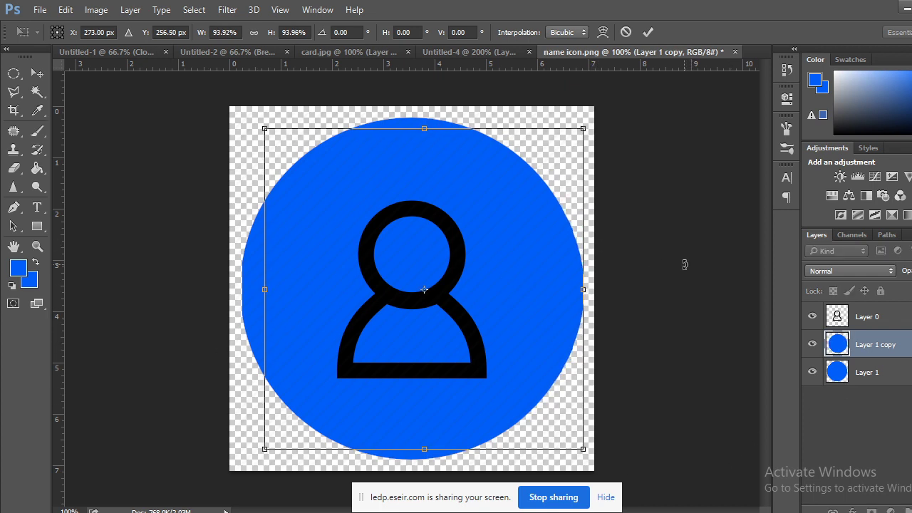
key(Return)
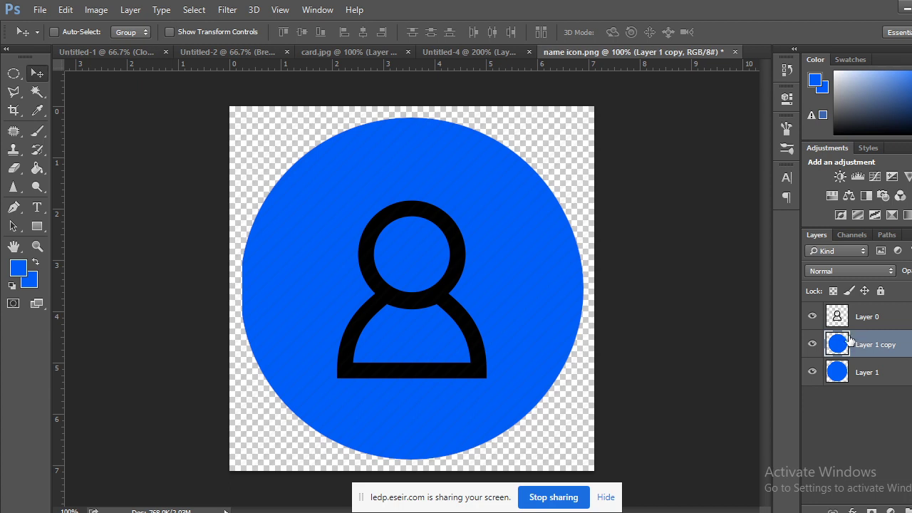
key(ctrl+e)
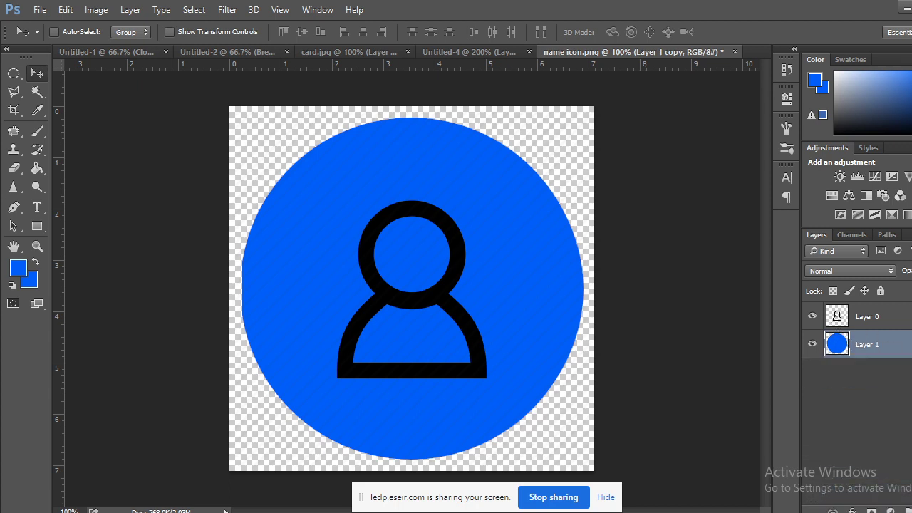
click(870, 319)
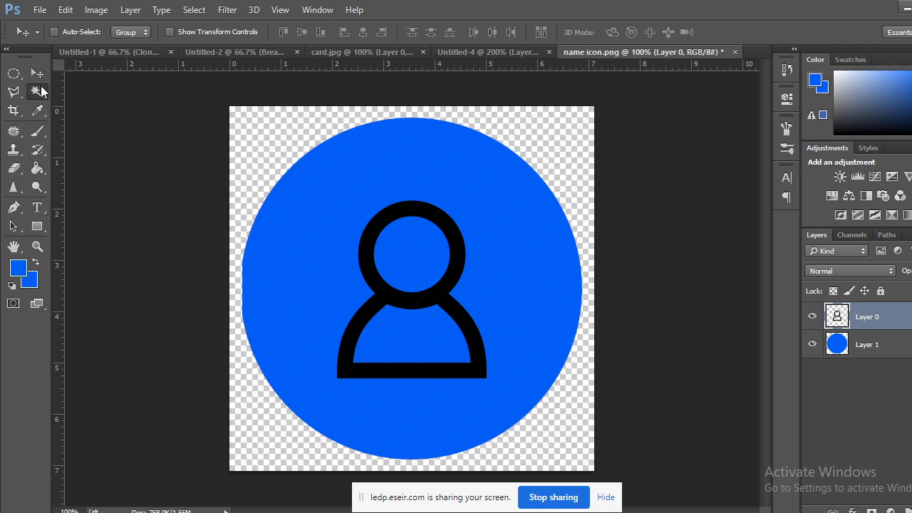
Select the black person outline with Magic Wand and fill it with white.
click(37, 91)
click(375, 229)
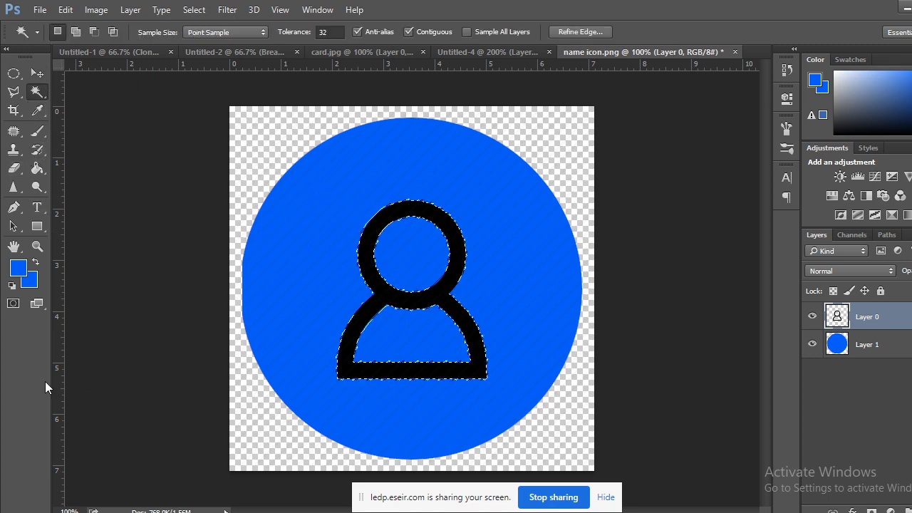
click(29, 280)
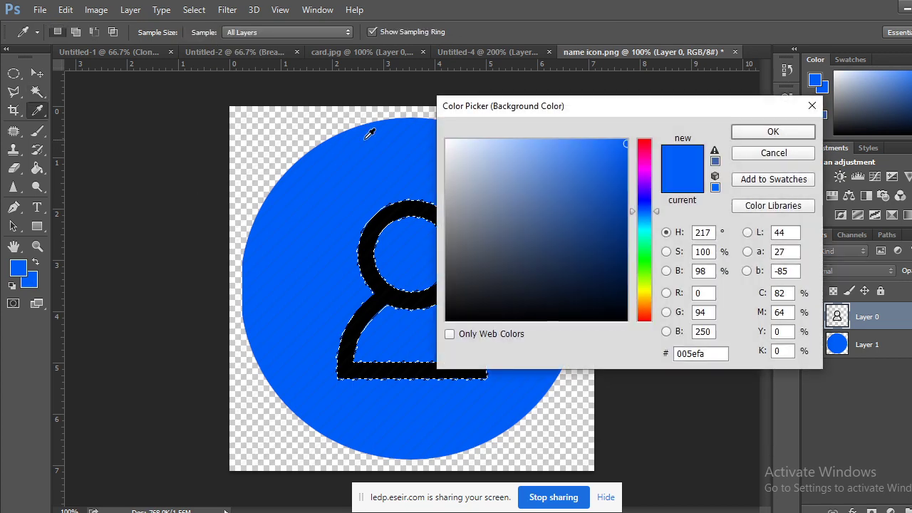
click(448, 141)
click(758, 135)
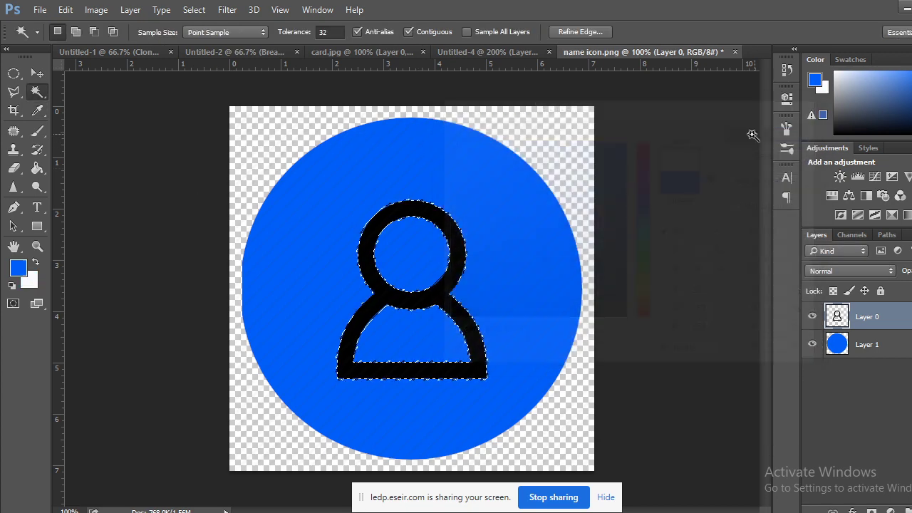
key(ctrl+BackSpace)
click(12, 73)
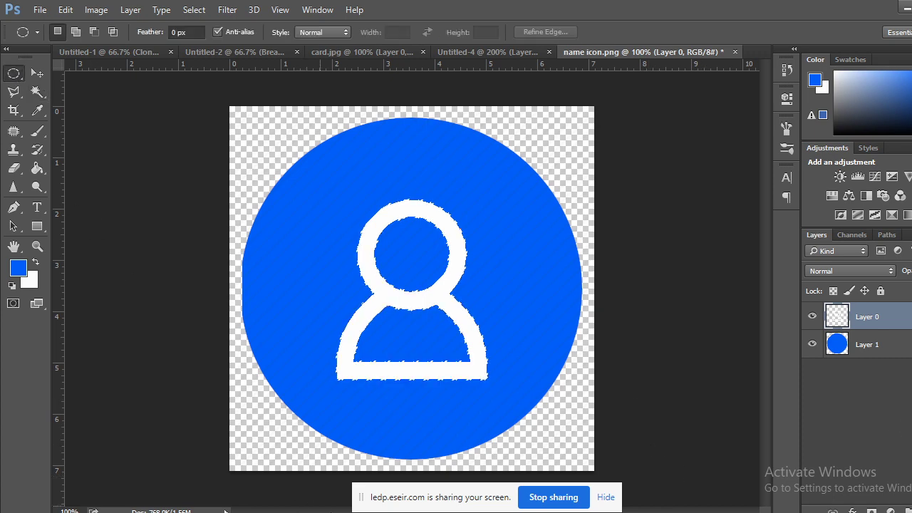
key(alt+Tab)
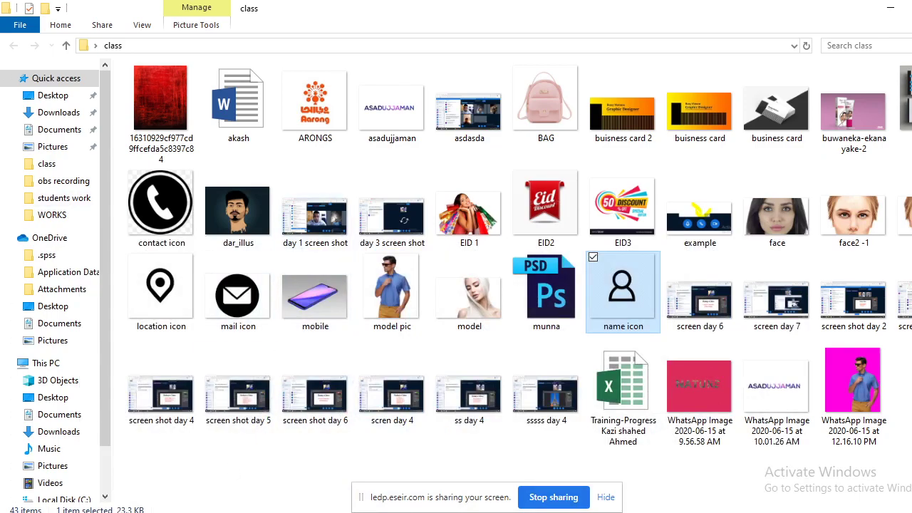
Check the Untitled-4 card between window switches, ending on the name icon.png tab.
key(alt+Tab)
click(438, 57)
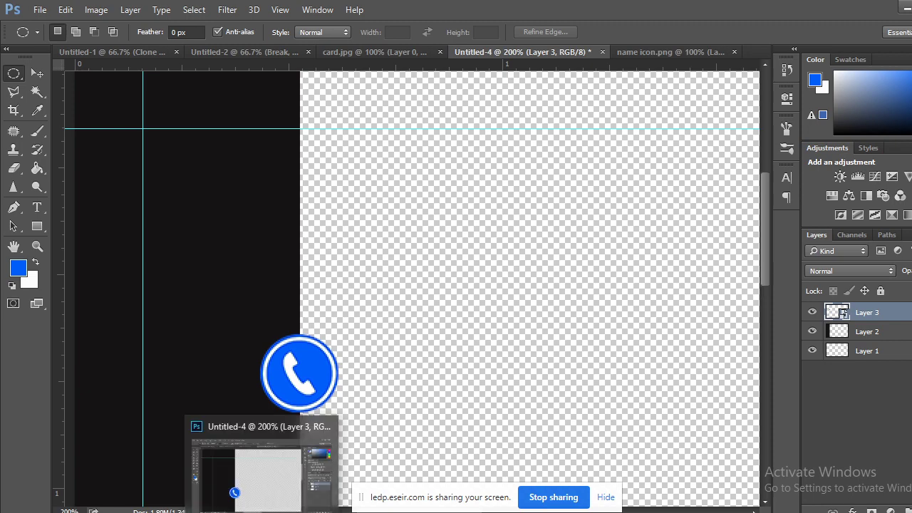
key(alt+Tab)
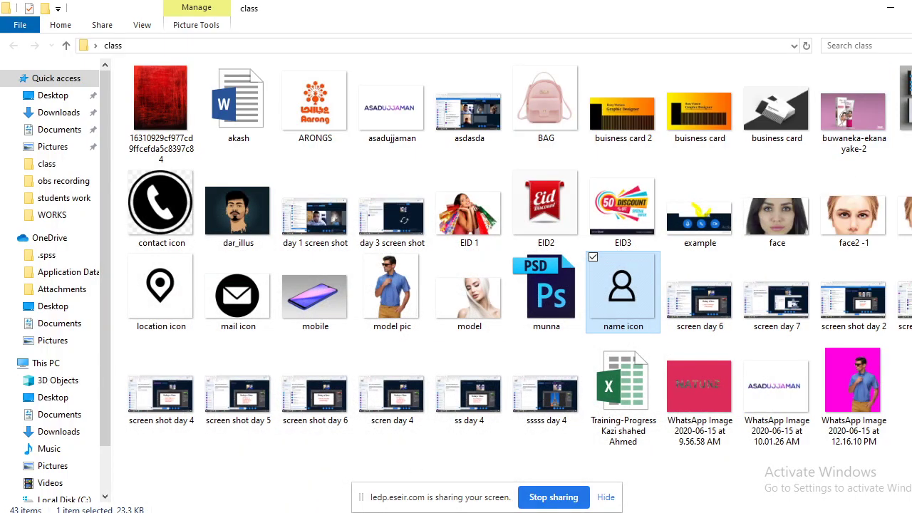
key(alt+Tab)
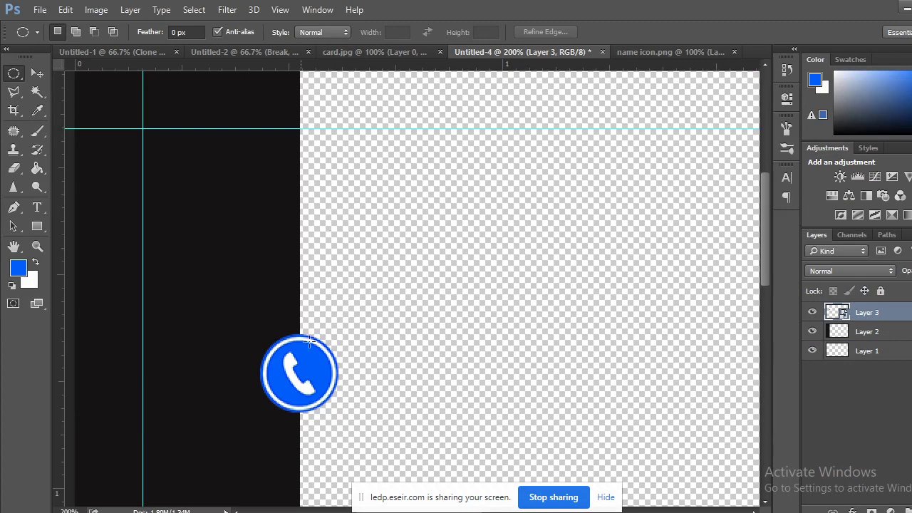
click(640, 54)
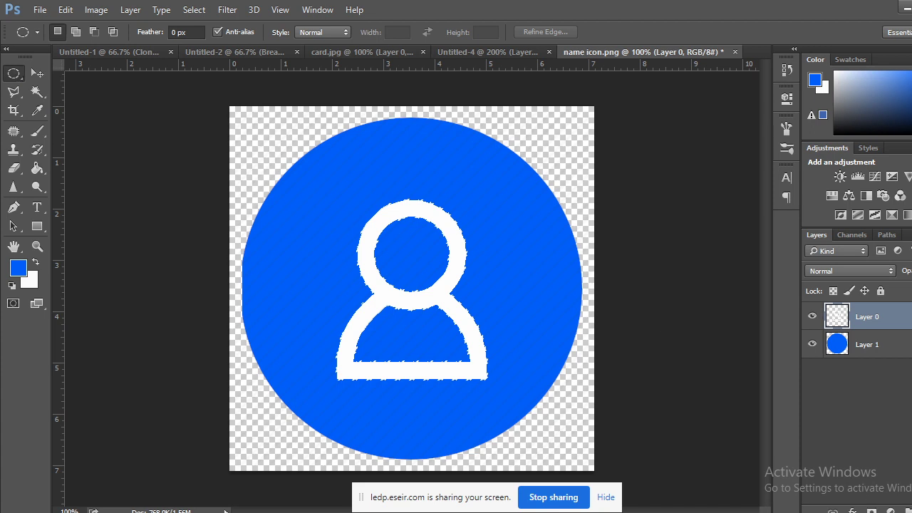
On a new layer, fill a large circular selection over the icon with white.
key(ctrl+shift+alt+n)
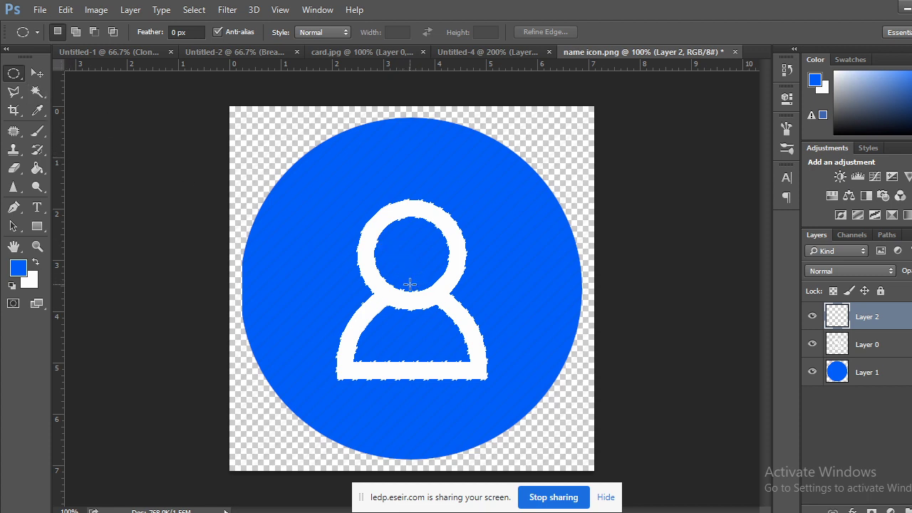
drag(409, 285, 552, 487)
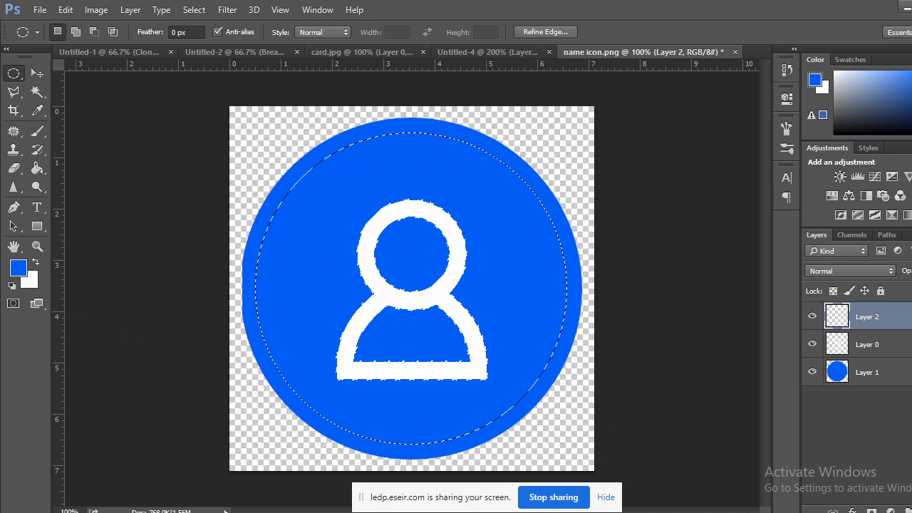
key(ctrl+BackSpace)
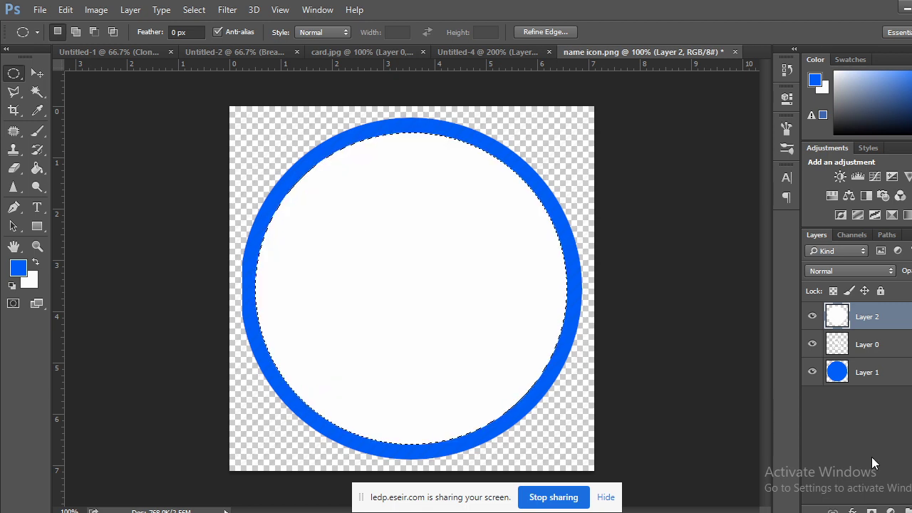
click(37, 74)
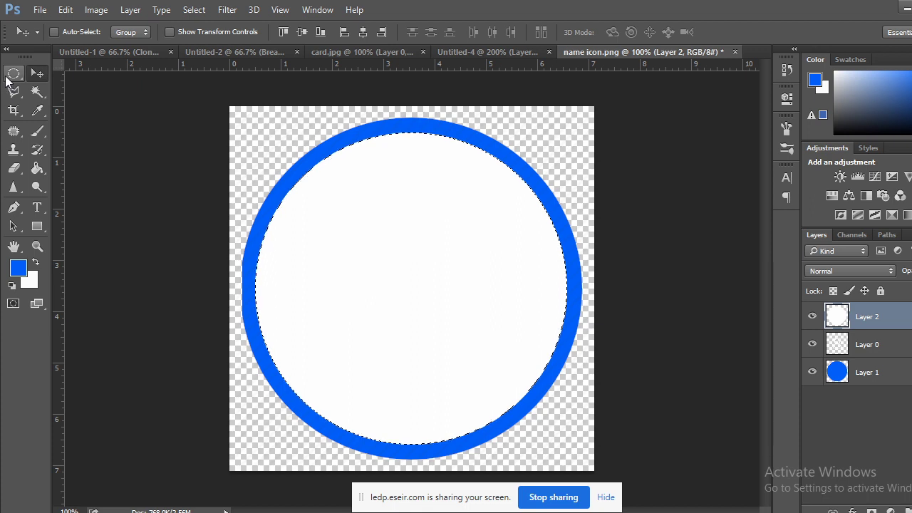
click(13, 74)
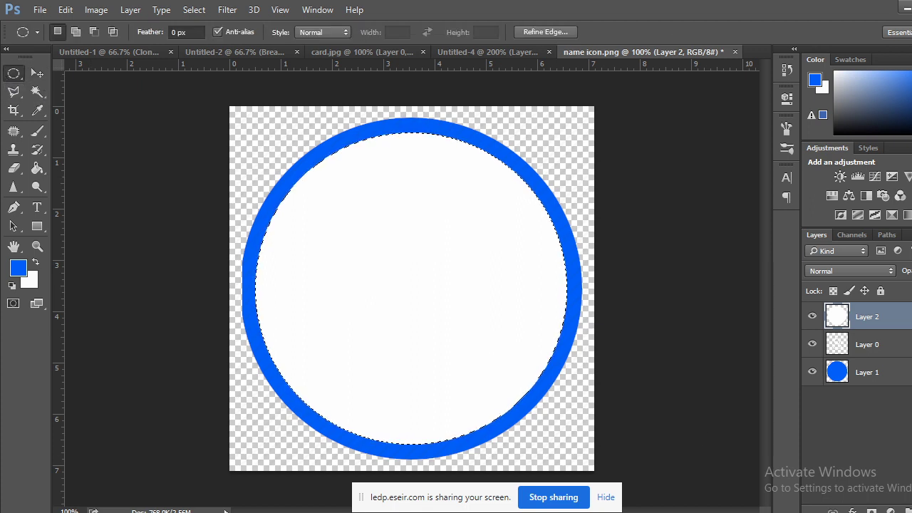
Fill the same circle with white on another new layer, then deselect.
key(ctrl+shift+alt+n)
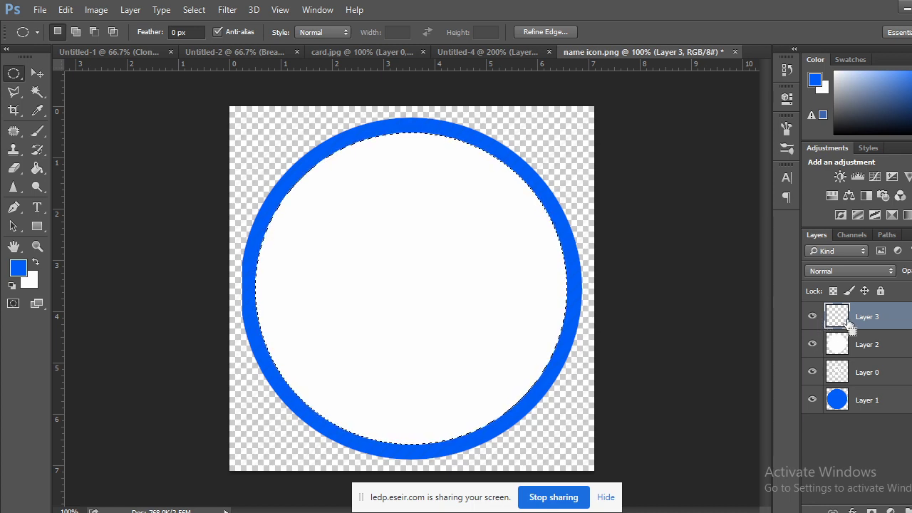
key(ctrl+BackSpace)
click(147, 230)
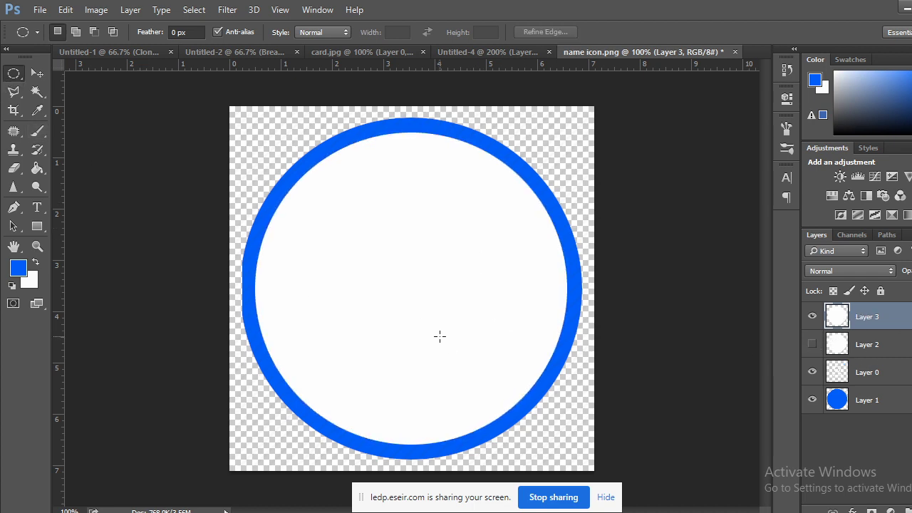
Shrink the white circle to about 93% and apply the transform.
key(ctrl+t)
drag(566, 133, 554, 144)
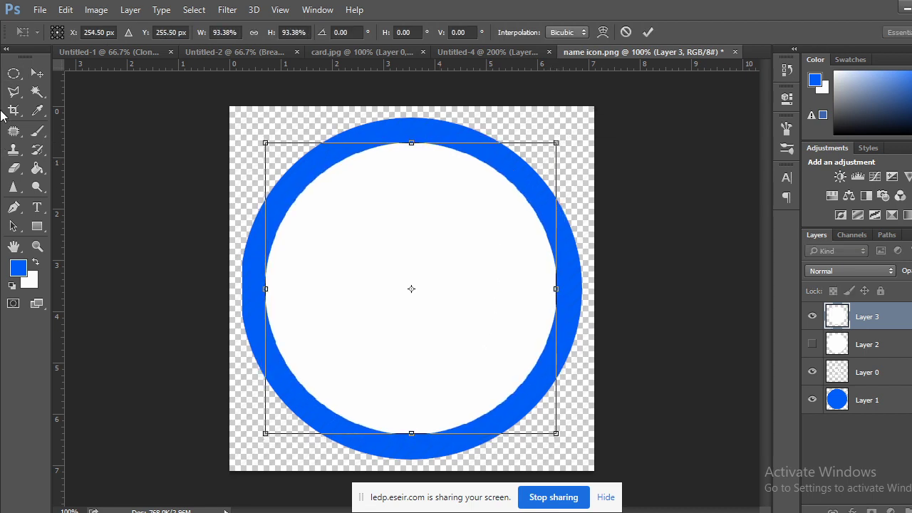
click(37, 74)
click(413, 212)
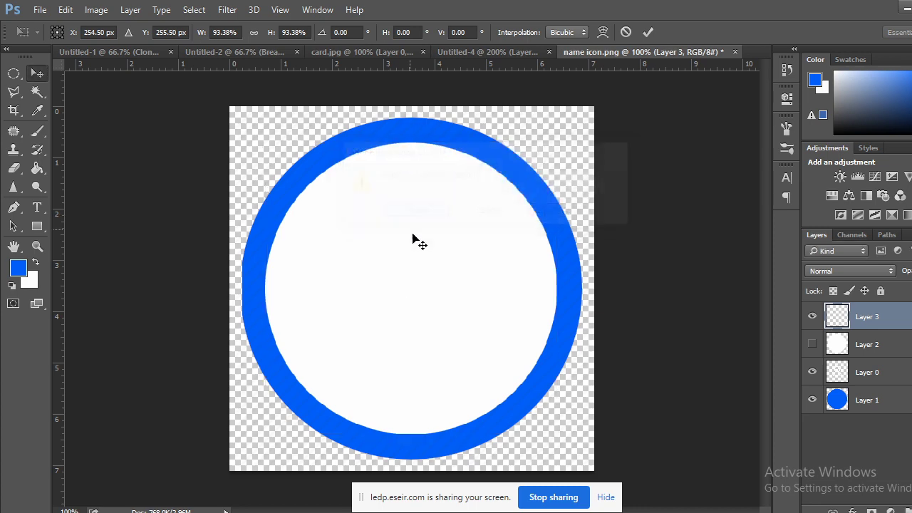
Try clipping masks on Layers 3 and 2, reordering layers and toggling their visibility.
right_click(866, 324)
click(652, 263)
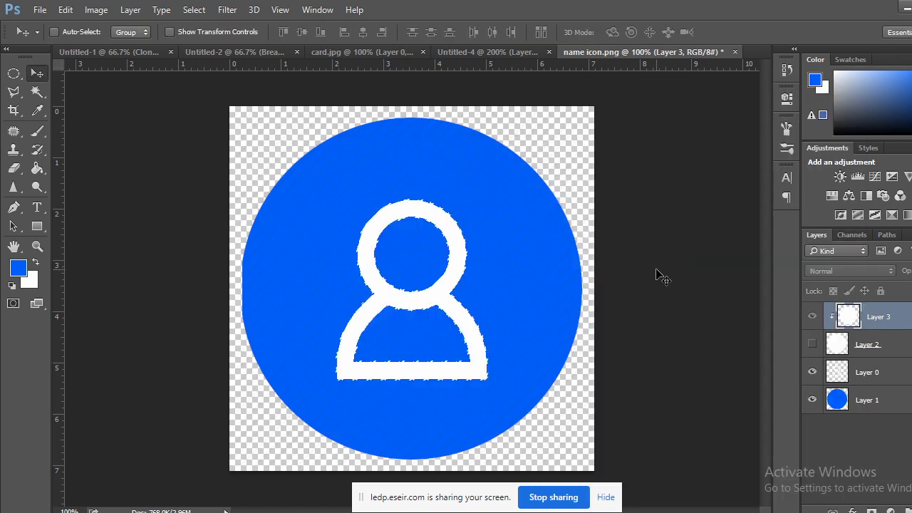
right_click(889, 346)
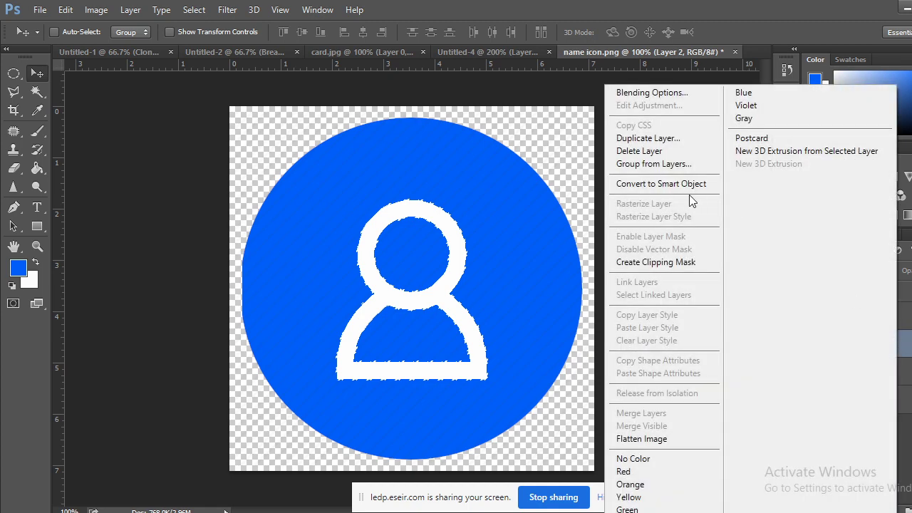
click(690, 265)
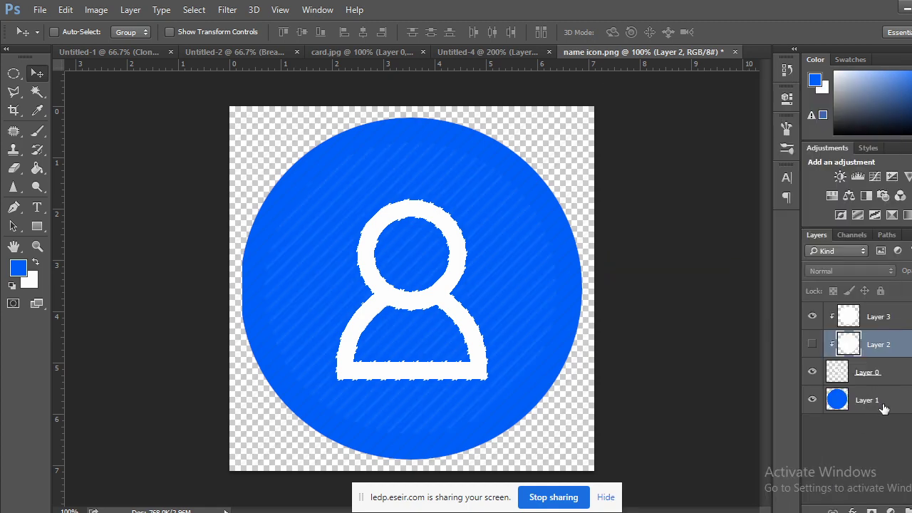
drag(880, 409, 877, 315)
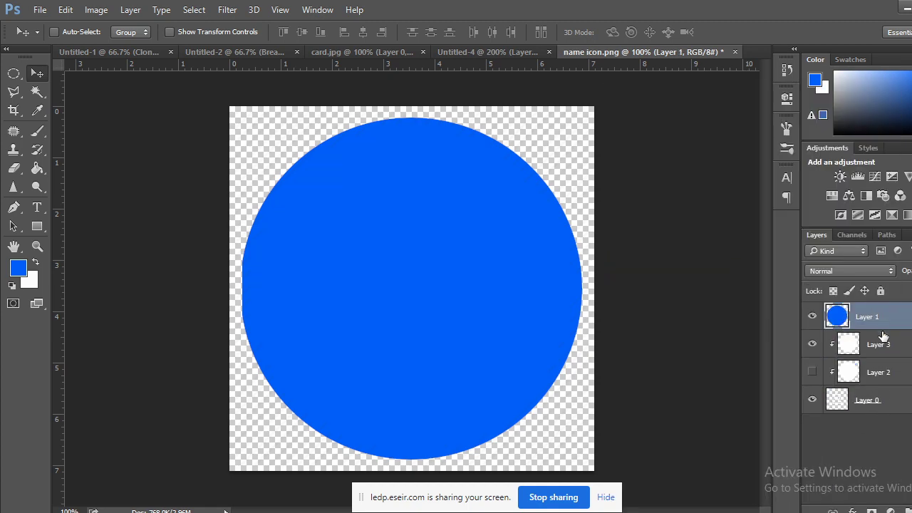
key(ctrl+alt+z)
key(ctrl+alt+z)
key(ctrl+alt+z)
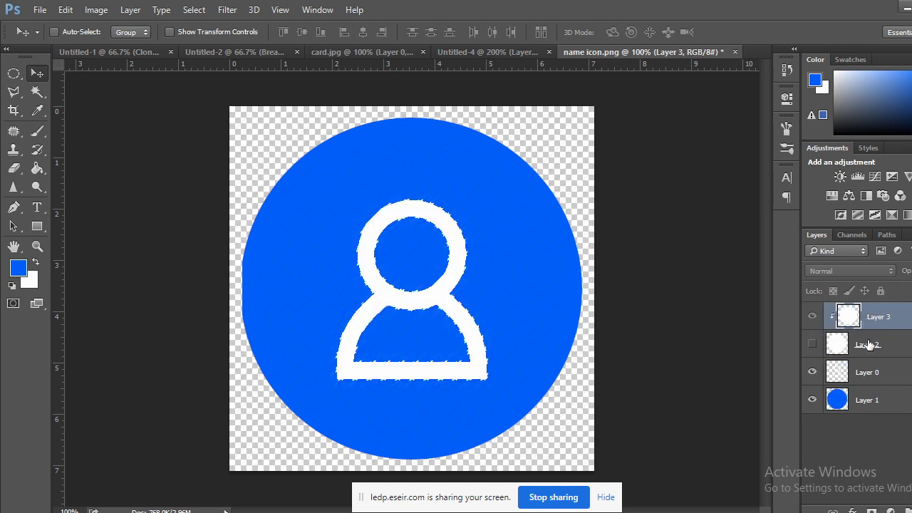
drag(877, 403, 876, 363)
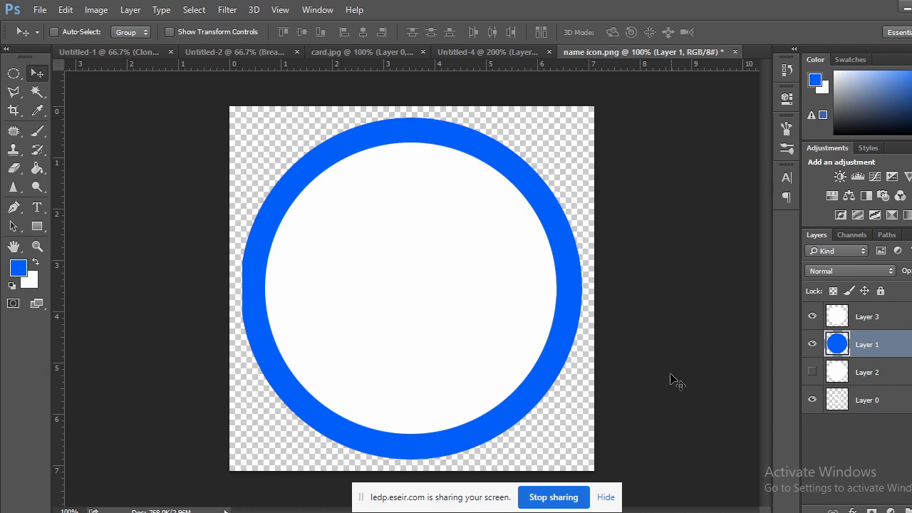
click(812, 371)
drag(871, 347, 869, 314)
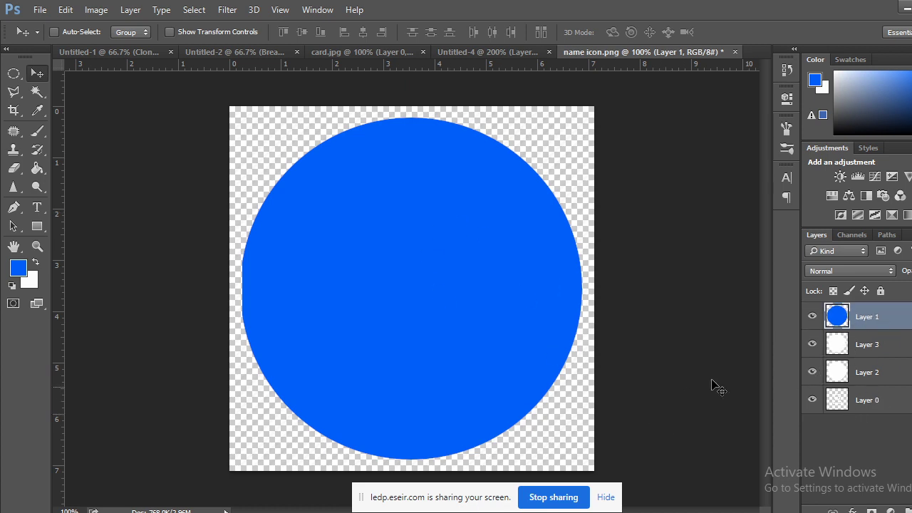
click(812, 371)
click(812, 400)
drag(870, 348, 875, 413)
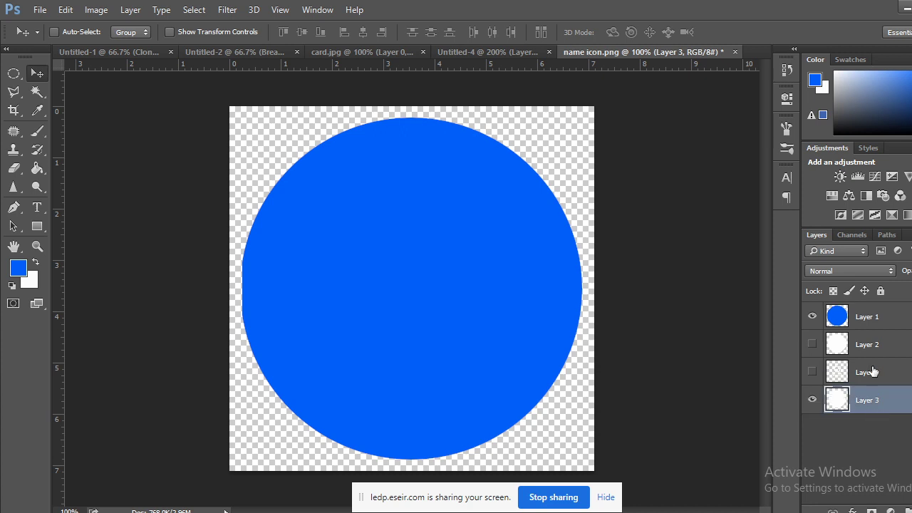
Delete Layer 3 and Layer 2, show Layer 0 and place it above Layer 1.
key(Delete)
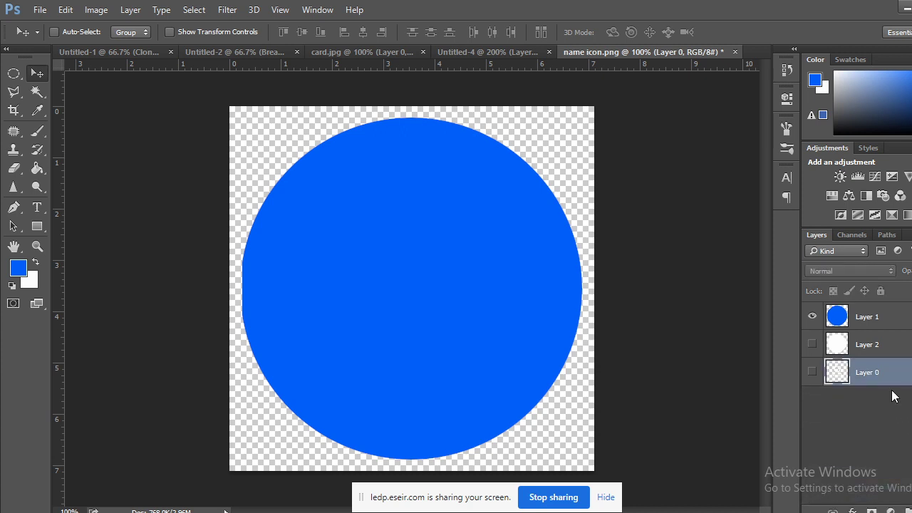
drag(865, 347, 903, 507)
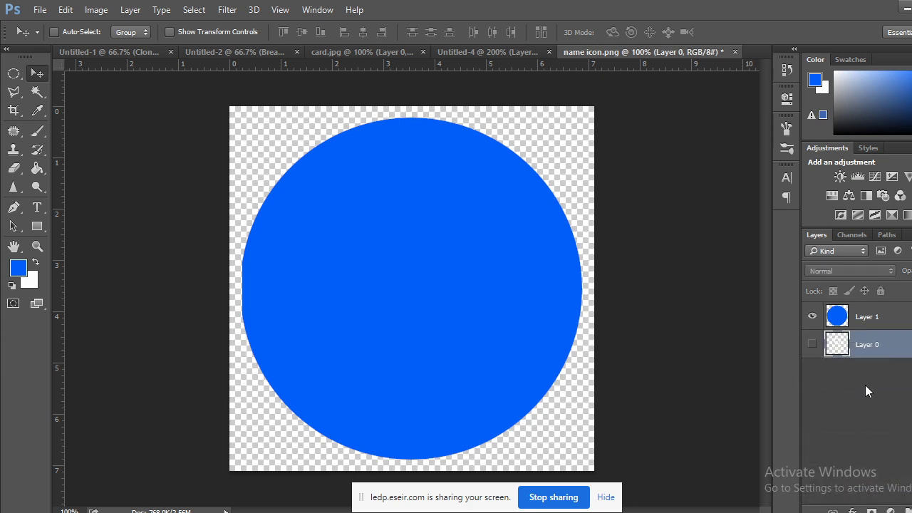
click(812, 344)
drag(878, 317, 879, 307)
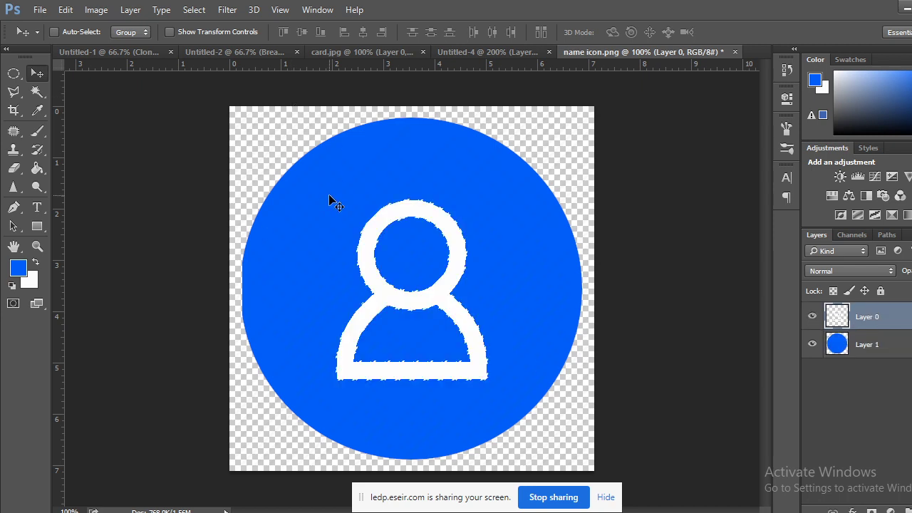
Drag the person icon into the card document, then undo the oversized copy.
key(ctrl+minus)
key(ctrl+minus)
key(ctrl+minus)
key(ctrl+minus)
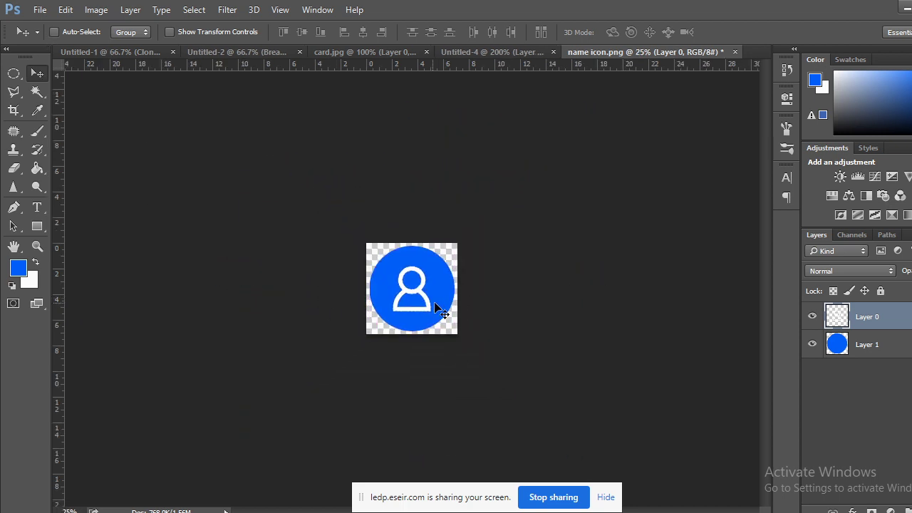
drag(436, 309, 306, 291)
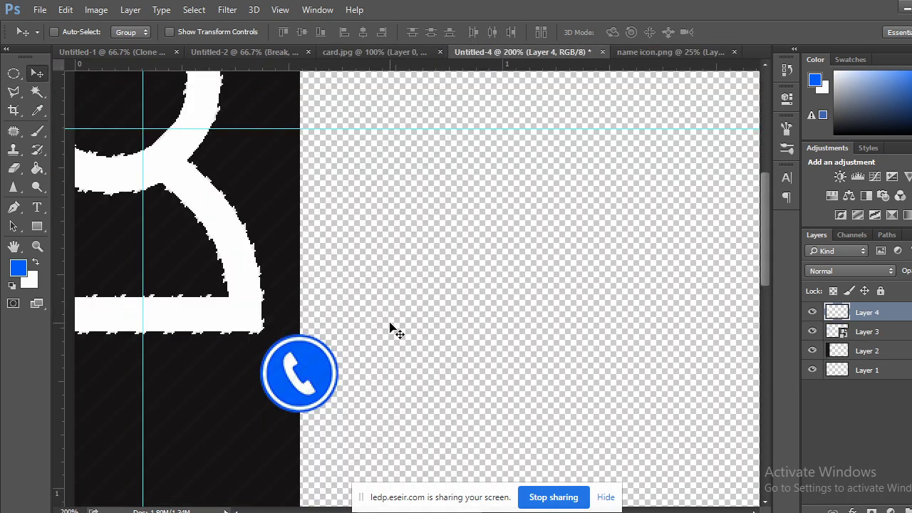
key(ctrl+z)
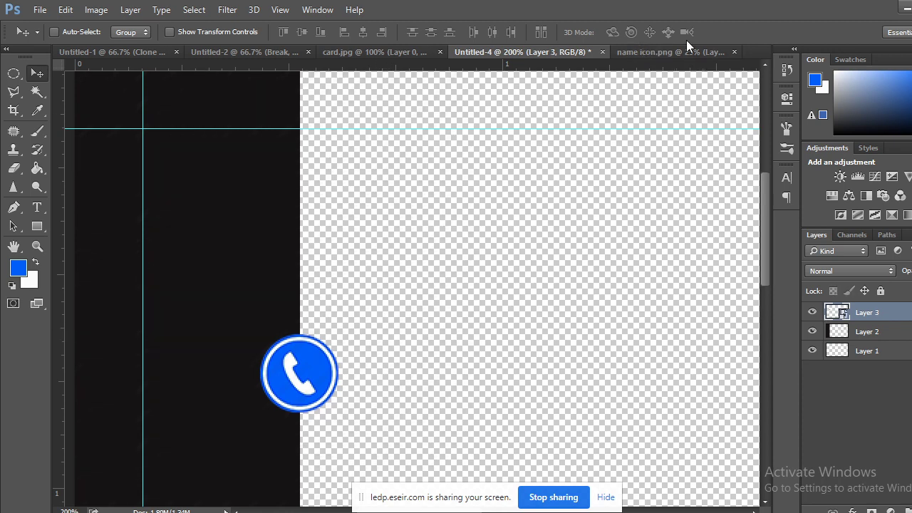
Merge Layer 0 and Layer 1 in name icon.png and drag the merged icon into Untitled-4.
click(686, 52)
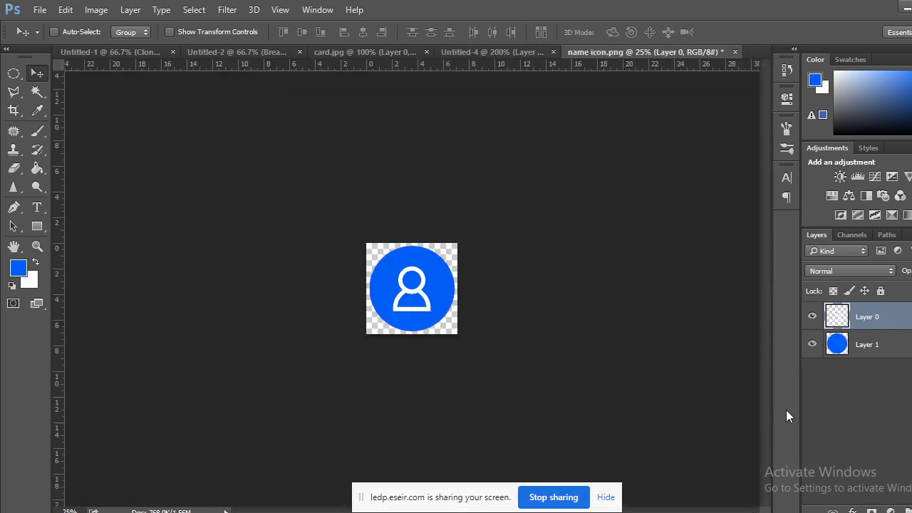
shift+click(881, 346)
right_click(853, 361)
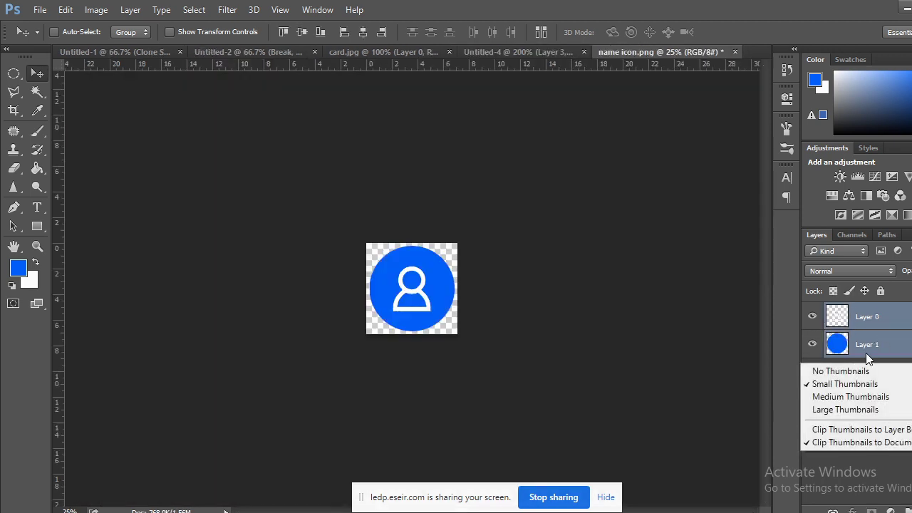
right_click(868, 349)
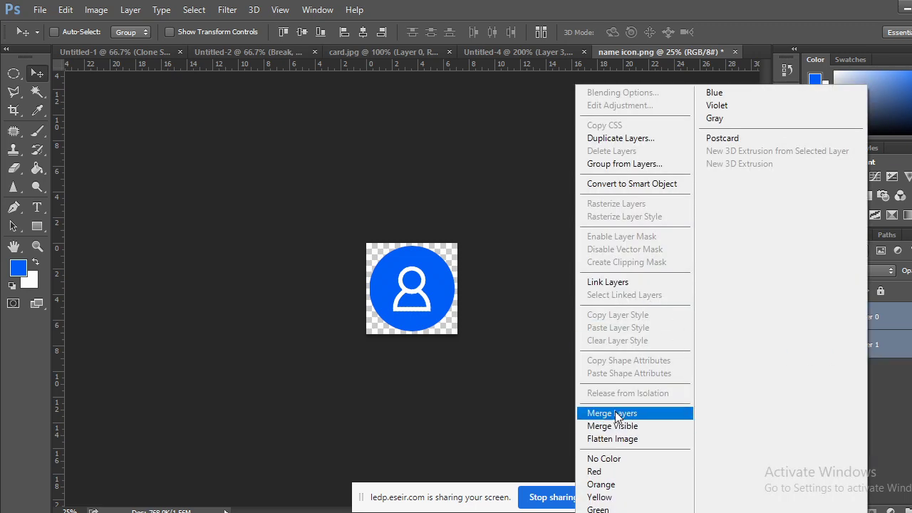
click(606, 413)
drag(408, 292, 346, 289)
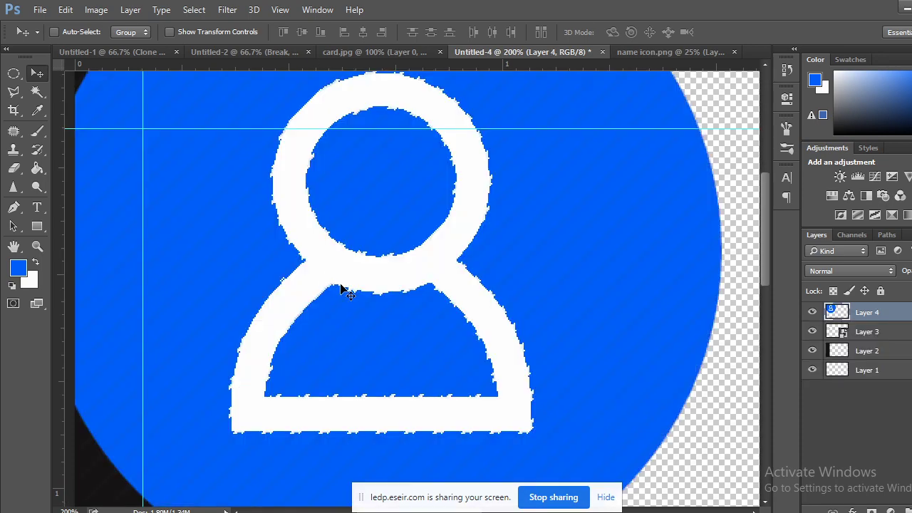
Scale the person icon down and move it left onto the dark strip.
key(ctrl+minus)
key(ctrl+minus)
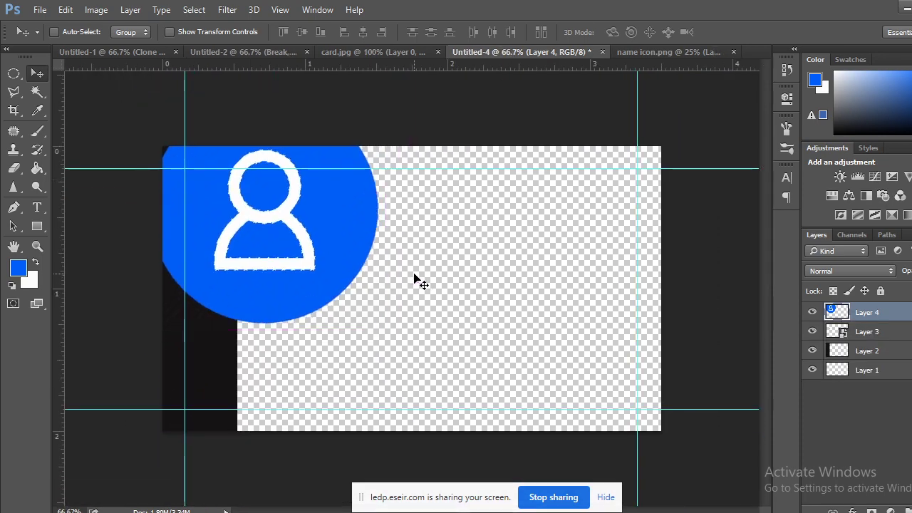
key(ctrl+t)
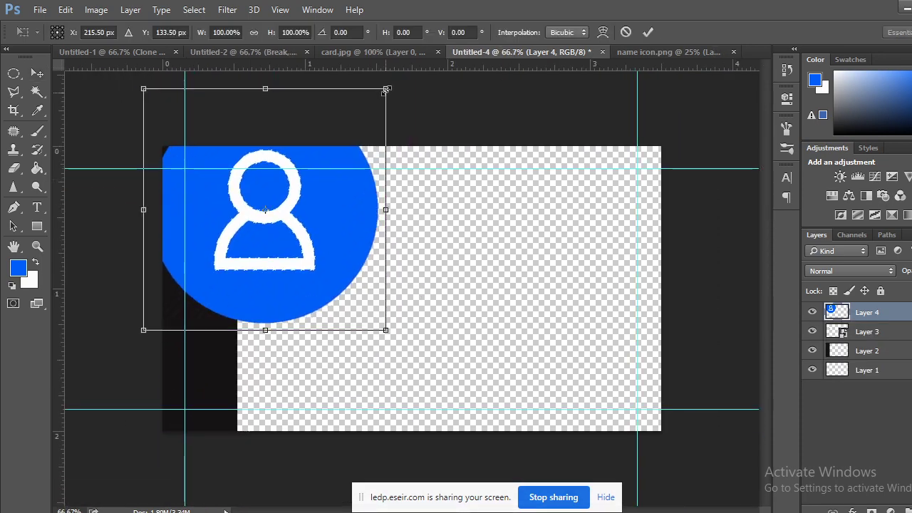
drag(386, 89, 309, 224)
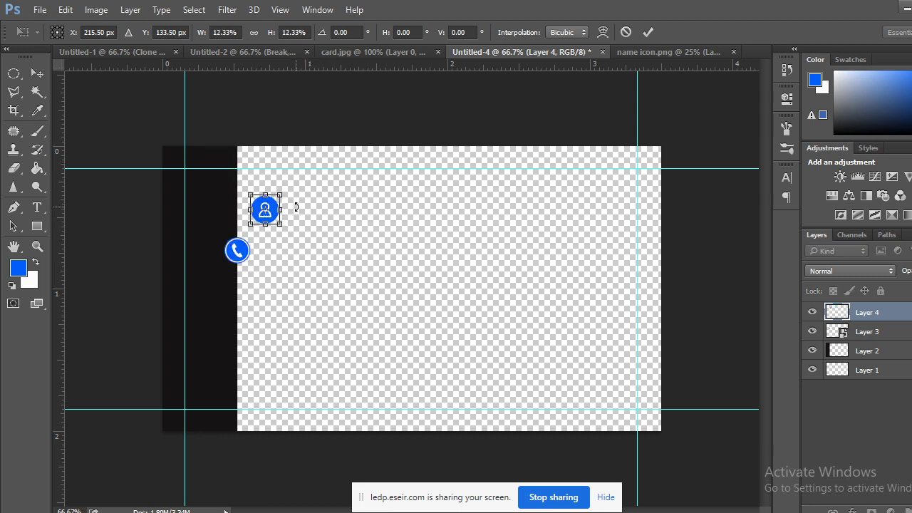
click(37, 74)
click(428, 217)
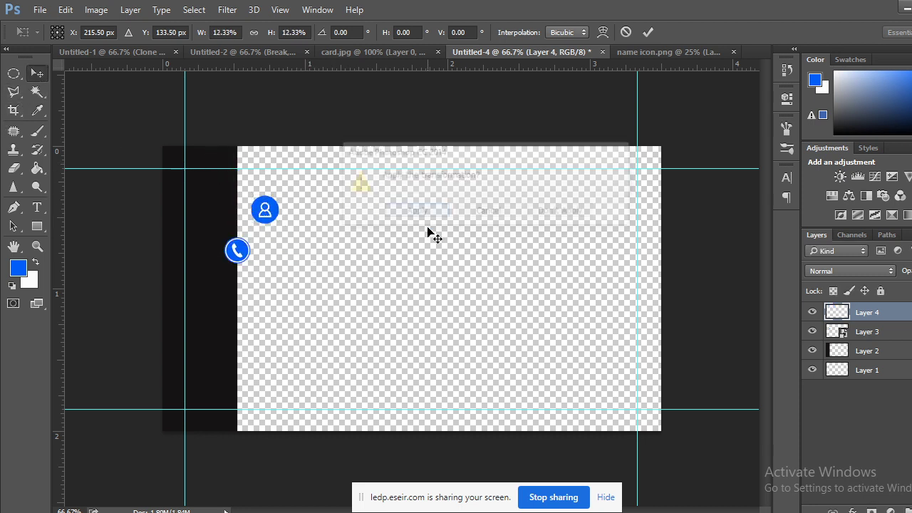
drag(274, 216, 243, 255)
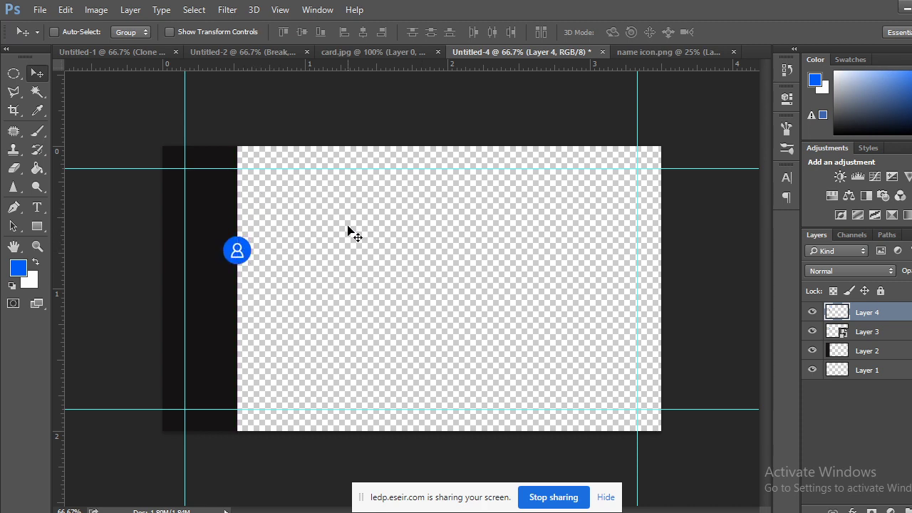
Zoom in on the icon, then undo its nudges and resize back to full size.
key(ctrl+plus)
drag(301, 239, 551, 354)
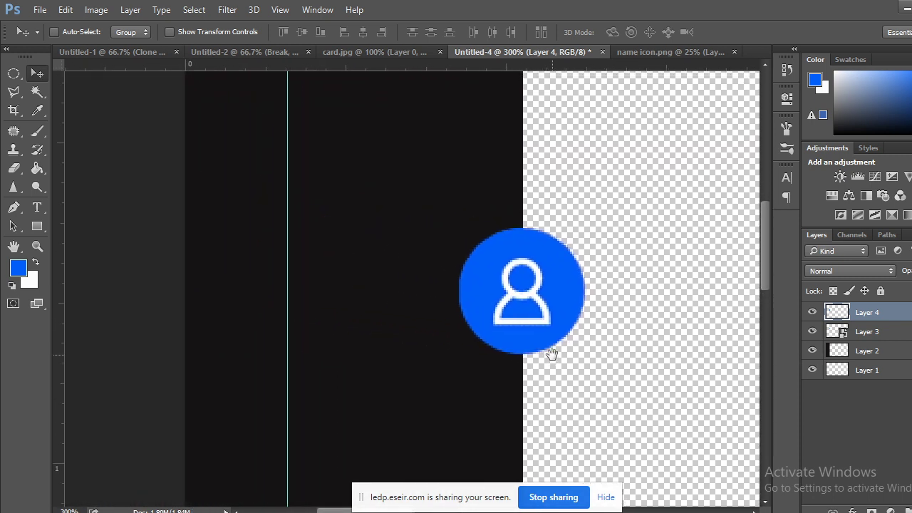
key(ctrl+plus)
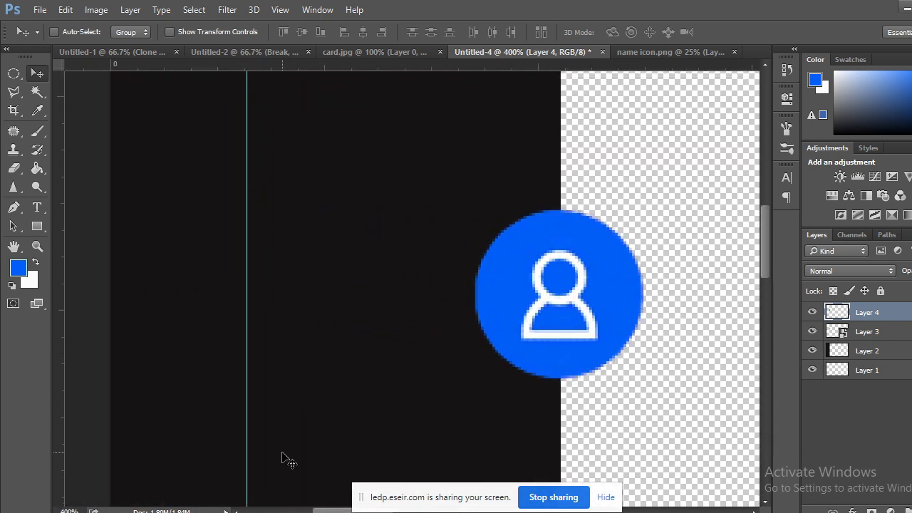
key(shift+Up)
key(shift+Up)
key(shift+Up)
key(shift+Up)
key(shift+Up)
key(shift+Up)
key(shift+Up)
key(shift+Up)
key(shift+Up)
key(shift+Right)
key(shift+Right)
key(shift+Right)
key(shift+Right)
key(shift+Right)
key(shift+Right)
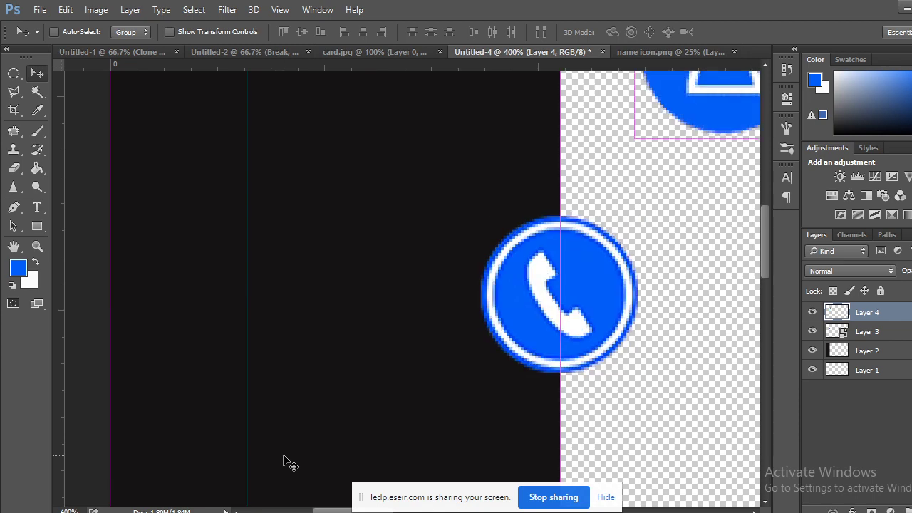
key(ctrl+z)
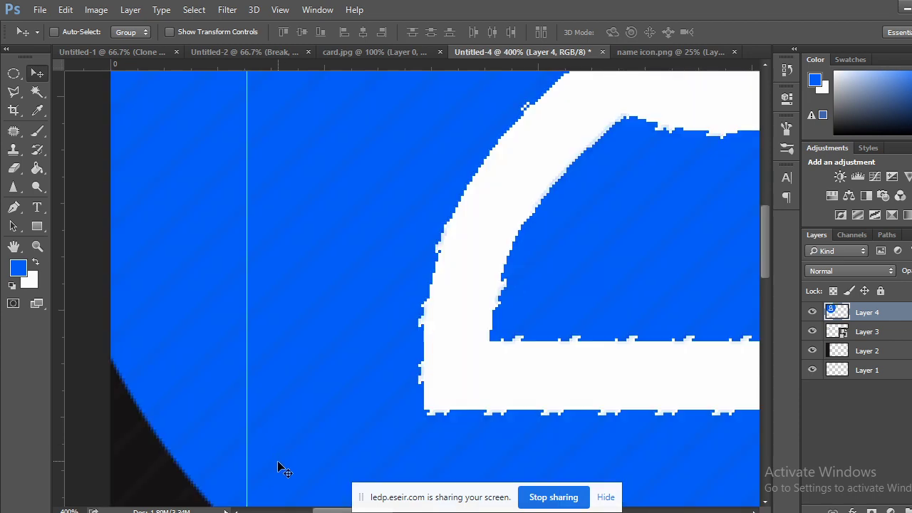
key(ctrl+minus)
key(ctrl+minus)
key(ctrl+minus)
key(ctrl+minus)
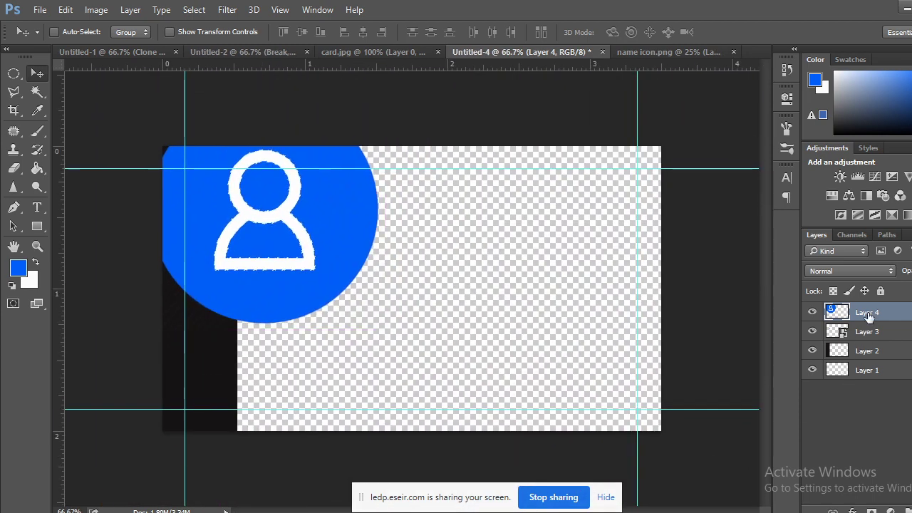
Convert Layer 4 to a smart object, shrink it to about 18%, and centre it on the strip's edge.
right_click(868, 317)
click(634, 184)
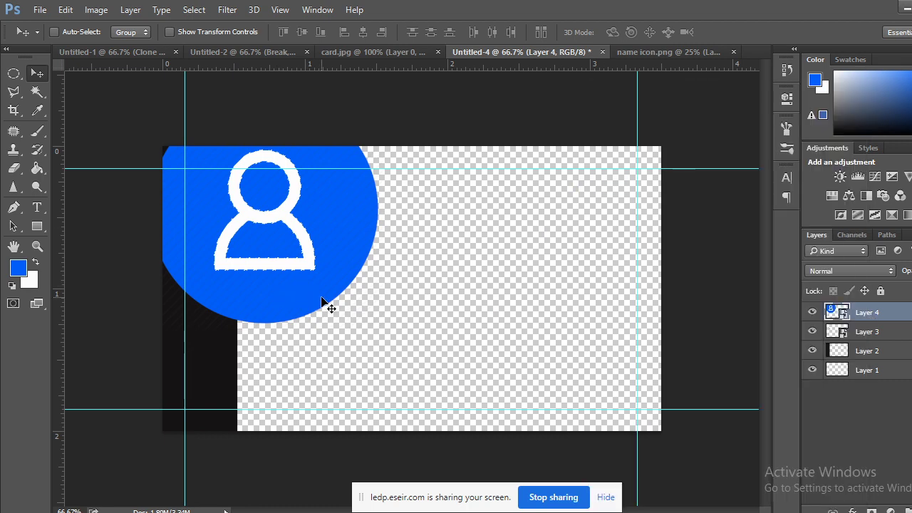
key(ctrl+t)
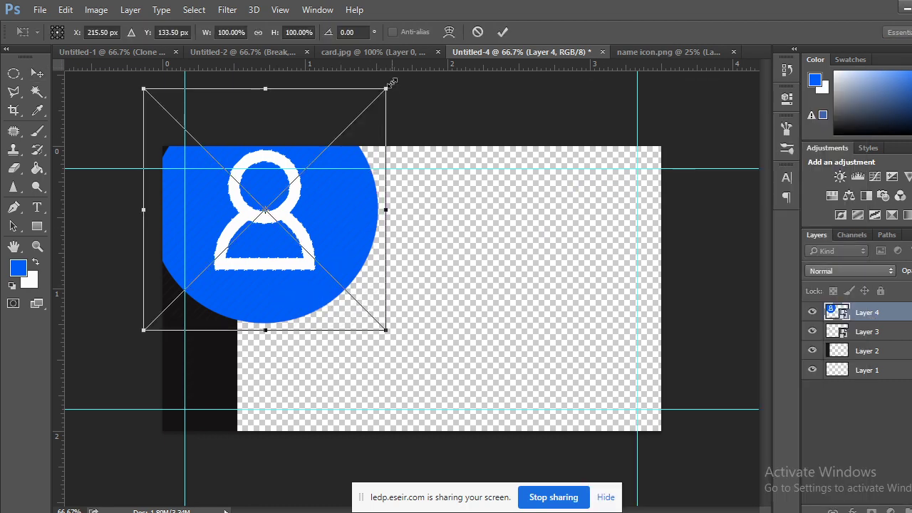
drag(386, 92, 302, 216)
key(Return)
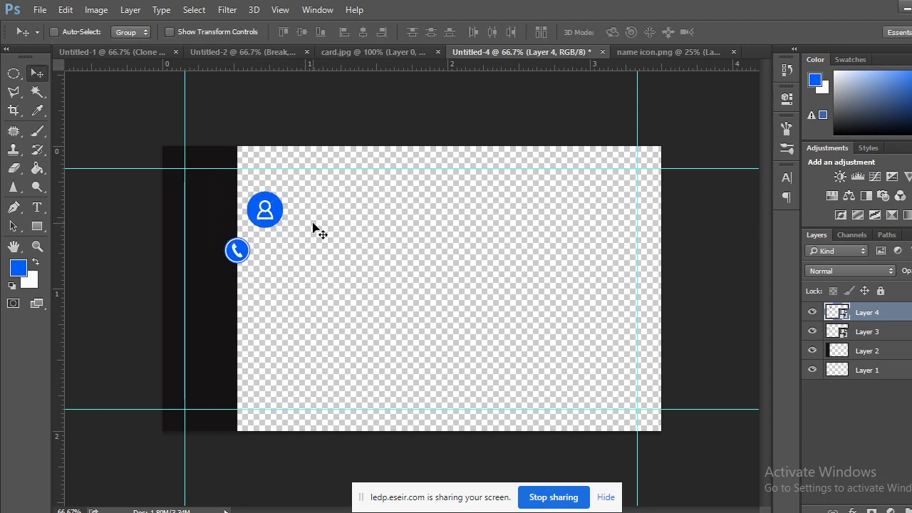
key(ctrl+plus)
key(ctrl+plus)
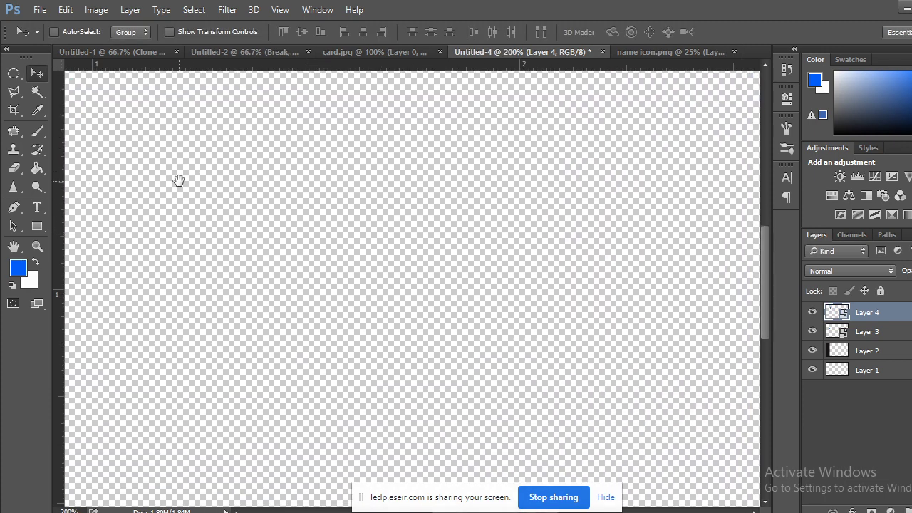
drag(178, 178, 596, 316)
drag(404, 168, 317, 286)
Shrink the person icon to match the phone icon and move it above the phone icon.
key(ctrl+t)
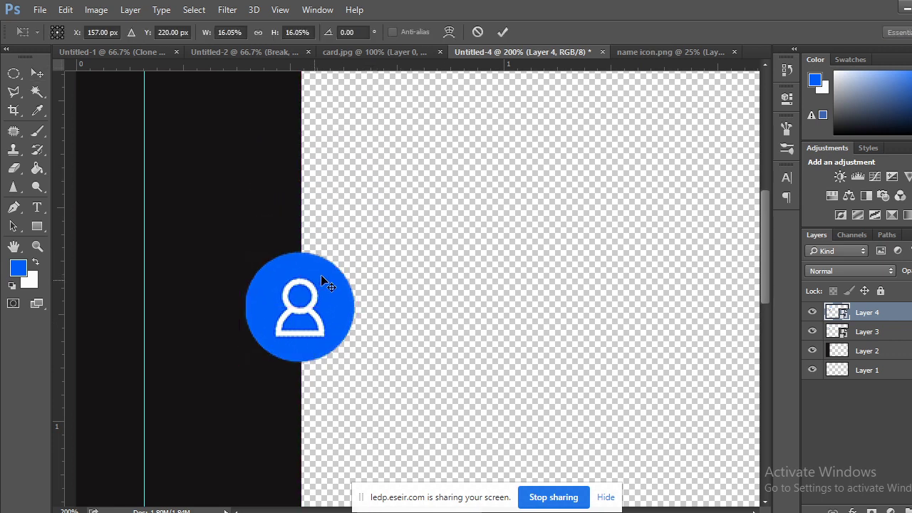
drag(356, 250, 347, 273)
click(37, 73)
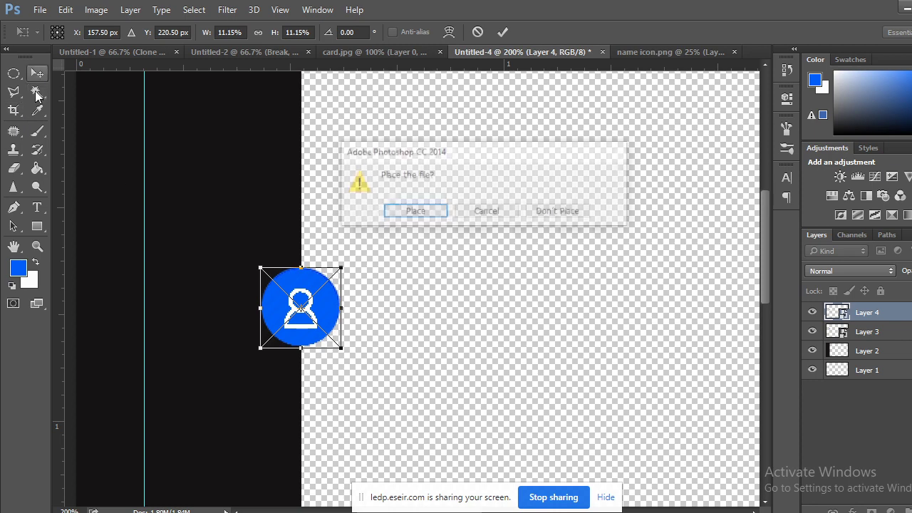
click(427, 217)
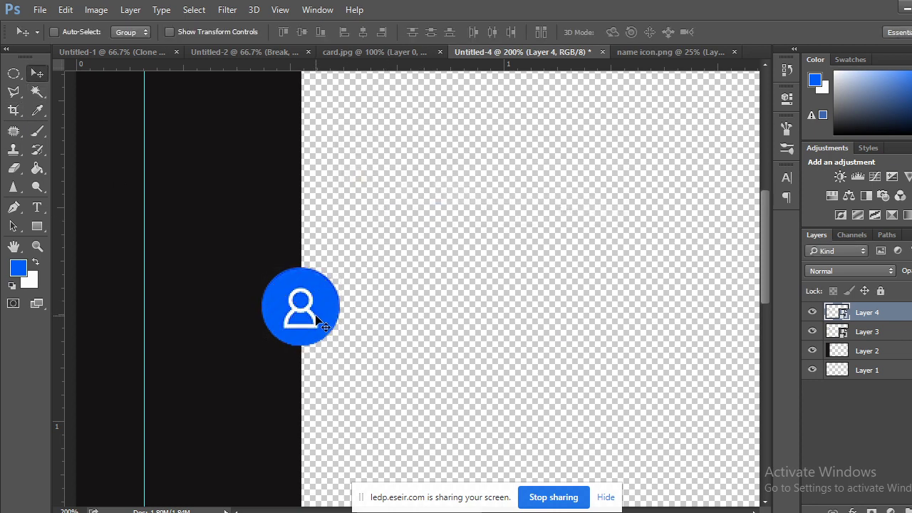
drag(316, 318, 324, 143)
key(ctrl+minus)
key(ctrl+minus)
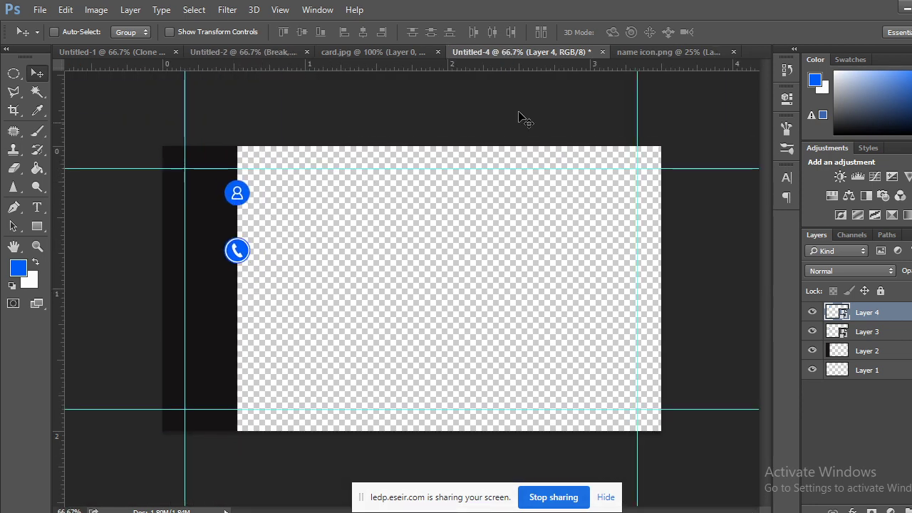
Compare name icon.png with Untitled-4, drag a layer in name icon.png, then go to Chrome.
click(659, 57)
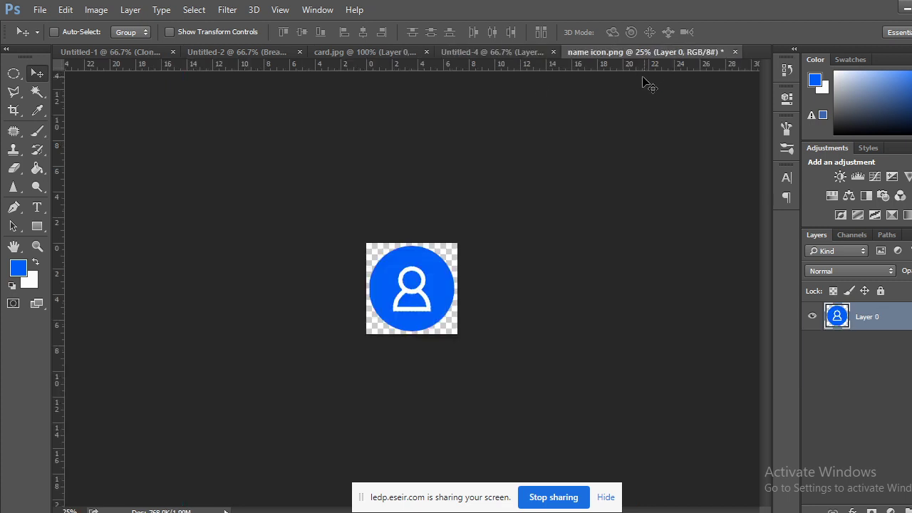
click(536, 54)
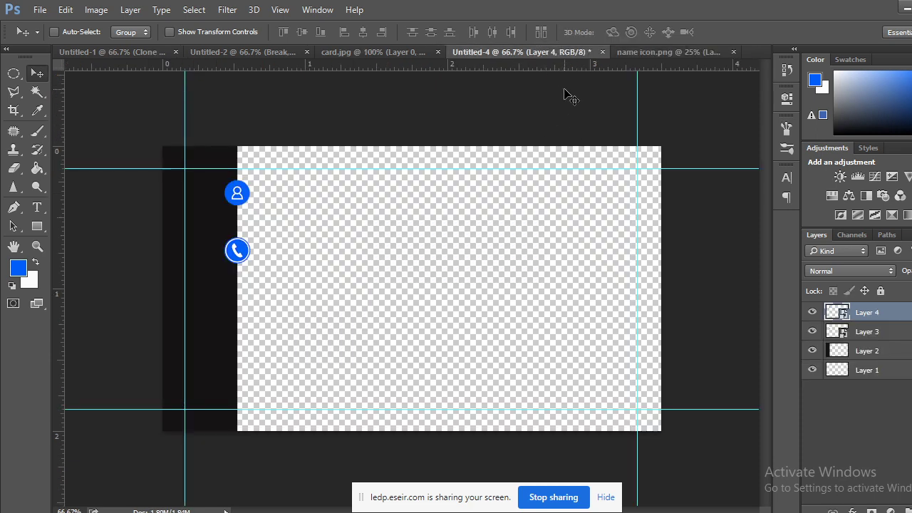
click(665, 54)
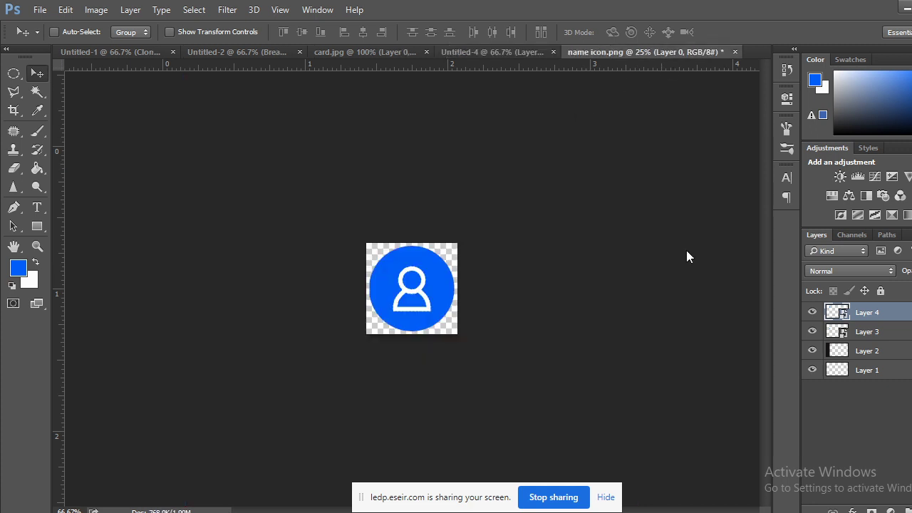
drag(891, 324, 890, 510)
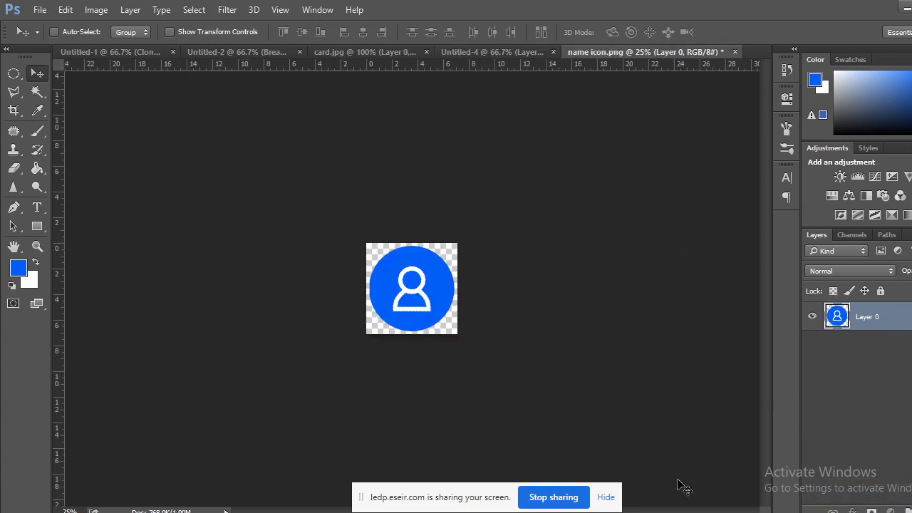
click(114, 479)
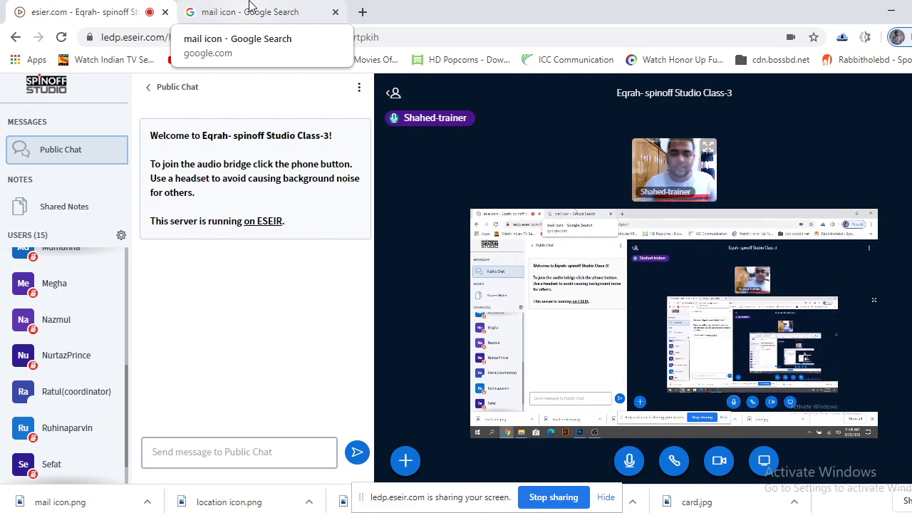
Browse the 'mail icon' Google Images results, then return to Photoshop.
click(255, 6)
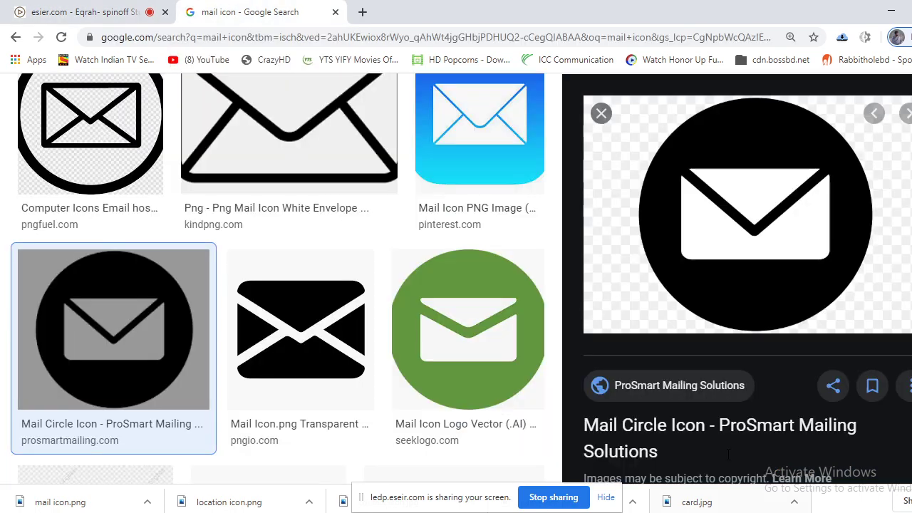
scroll(462, 284, down, 3)
scroll(461, 283, up, 5)
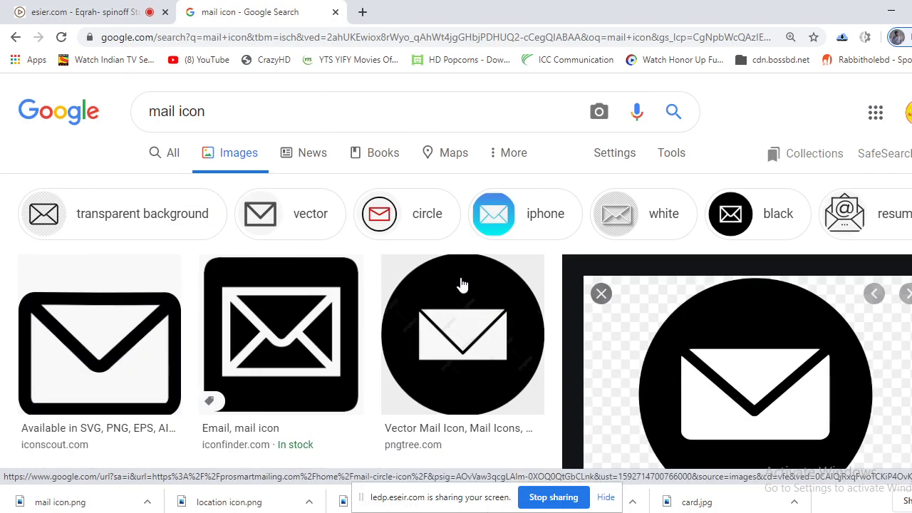
scroll(460, 285, down, 5)
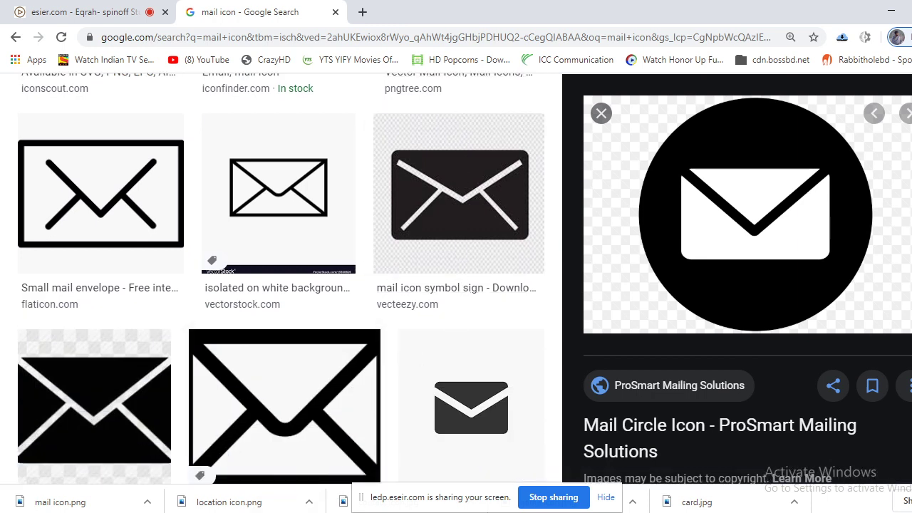
key(alt+Tab)
Go from the Untitled-4 card to the card.jpg reference document.
click(476, 54)
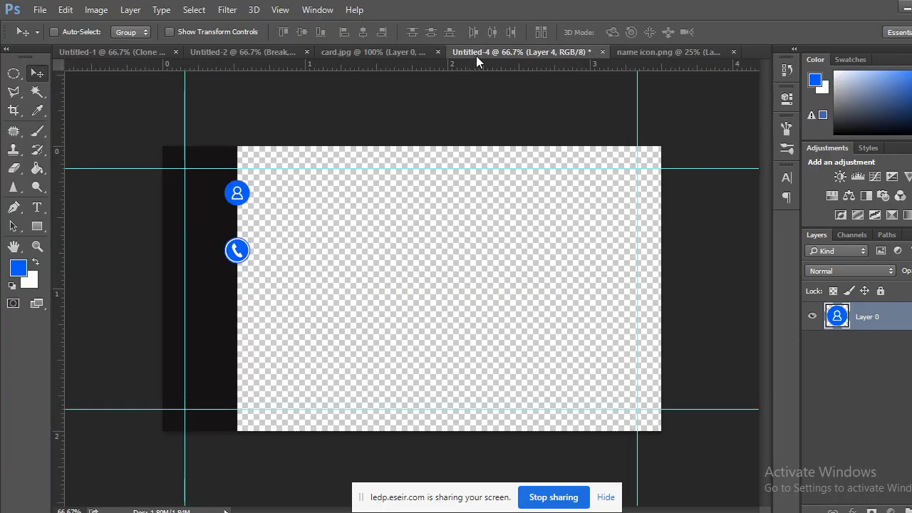
click(400, 54)
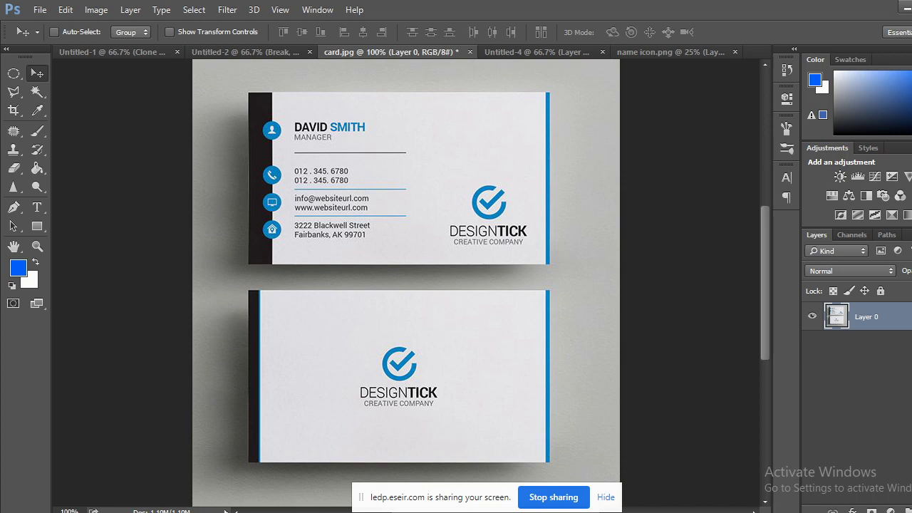
Place the mail icon from the class folder into name icon.png as a new layer, scaled to 65.6%.
click(232, 474)
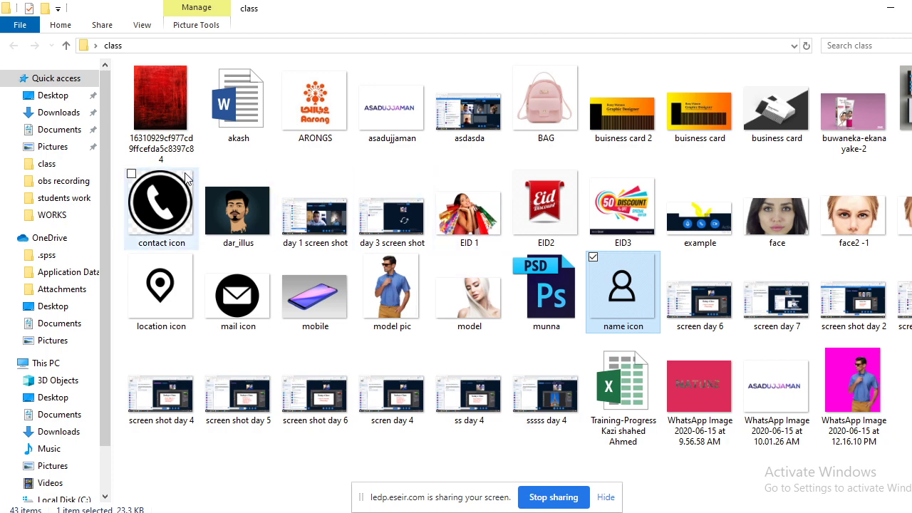
key(m)
key(m)
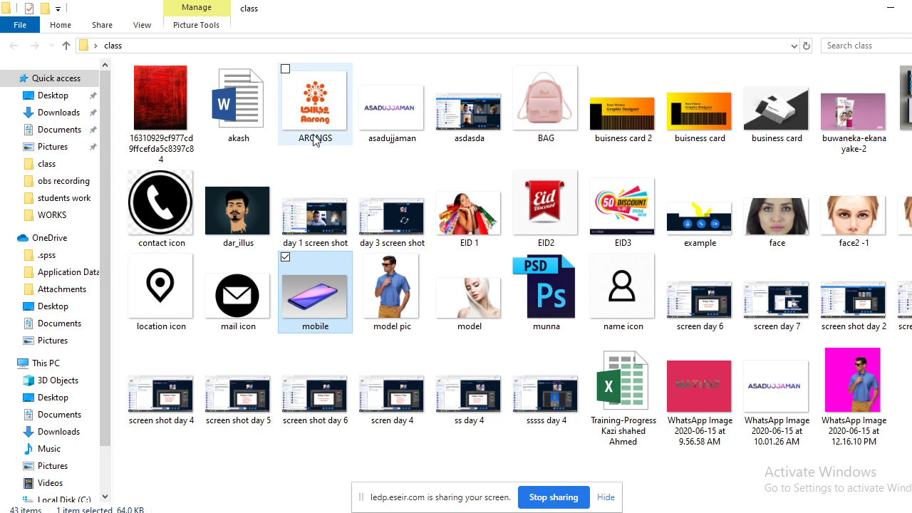
key(m)
drag(257, 312, 662, 53)
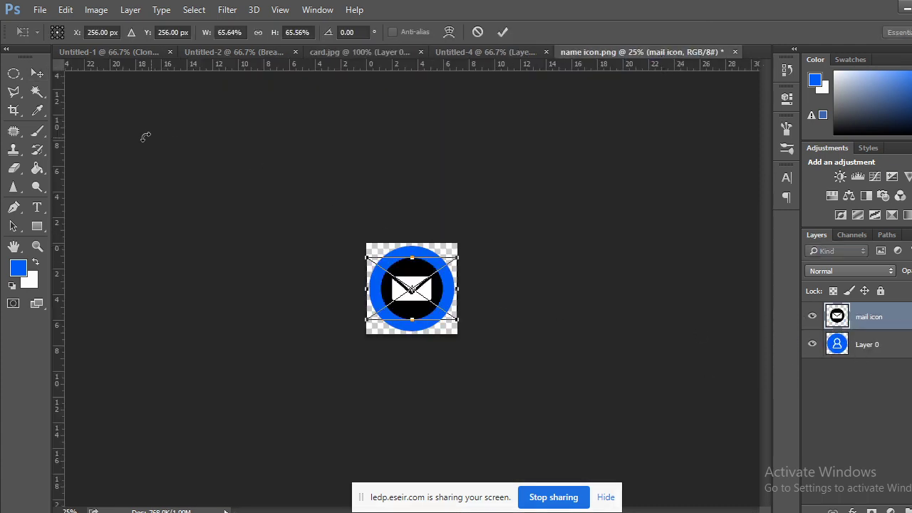
Commit the mail icon placement and delete Layer 0, keeping only the placed icon.
click(37, 73)
click(414, 212)
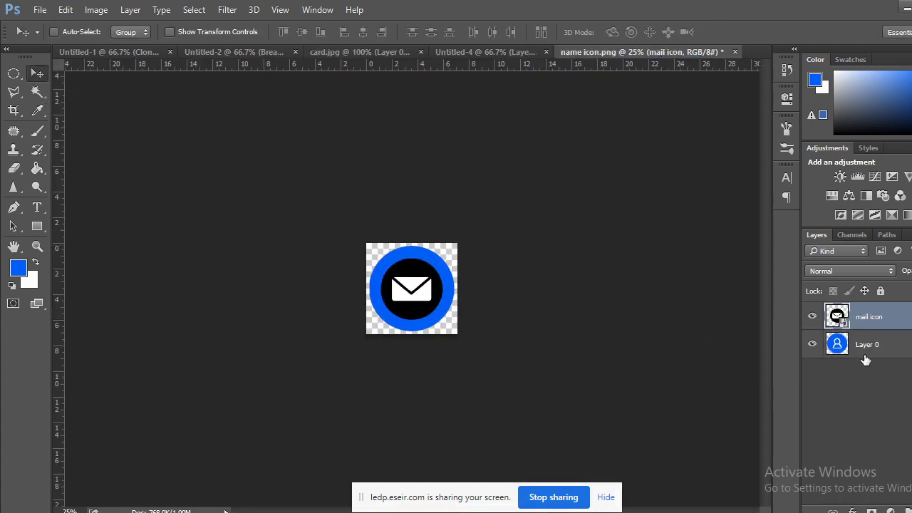
drag(866, 359, 904, 510)
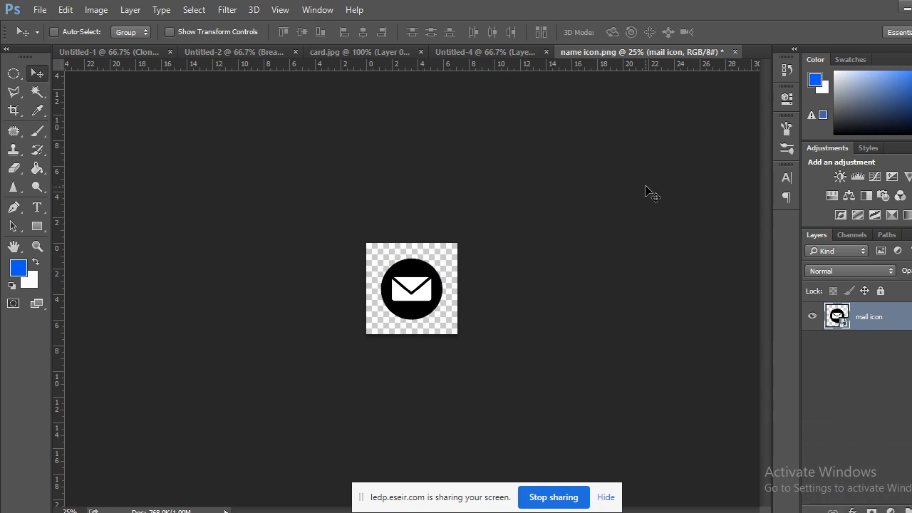
key(ctrl+plus)
key(ctrl+plus)
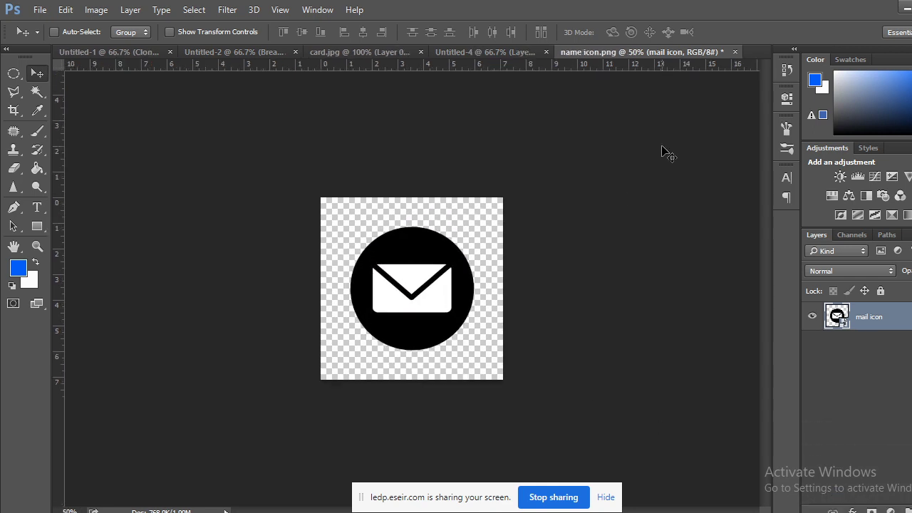
key(ctrl+plus)
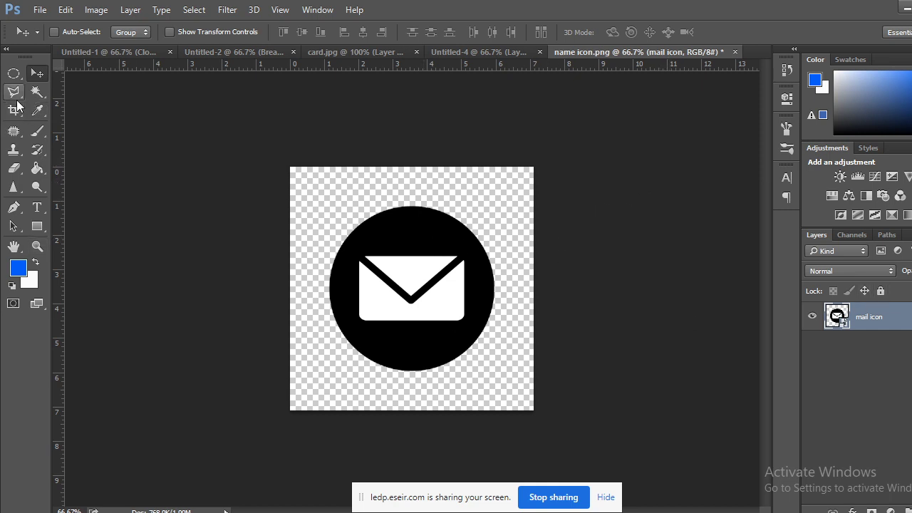
Try deleting the black circle with the Magic Wand, dismiss the smart object error, and deselect.
click(37, 92)
click(391, 241)
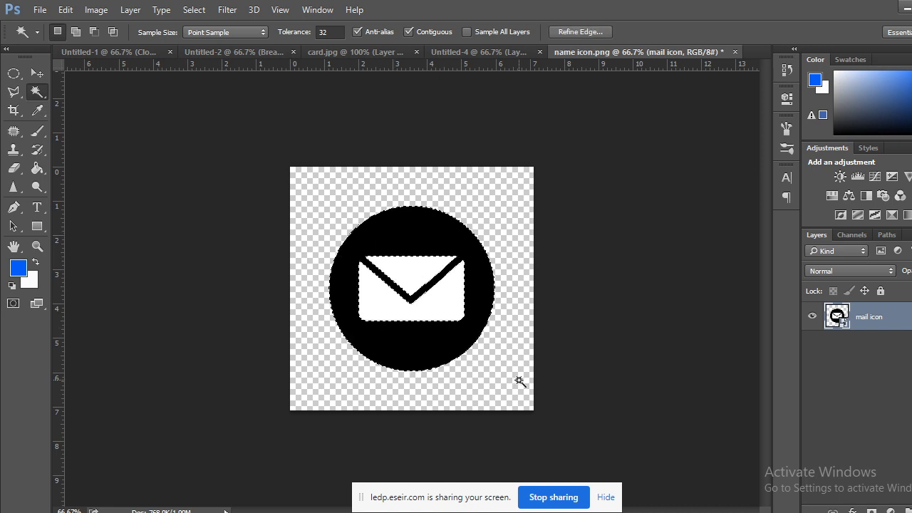
key(Delete)
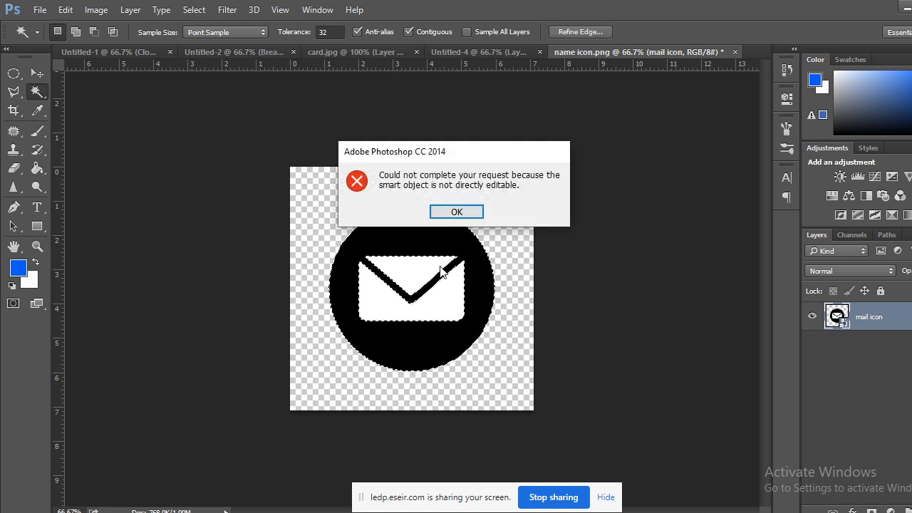
click(471, 208)
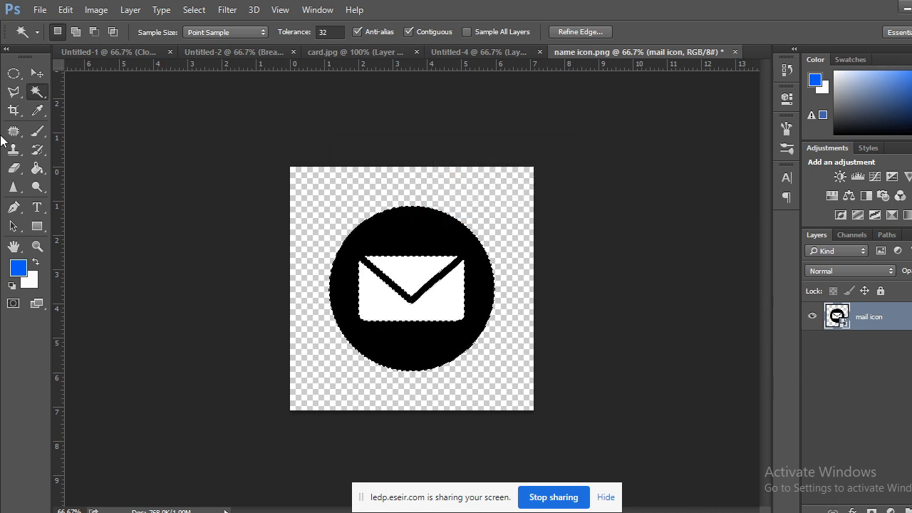
click(14, 74)
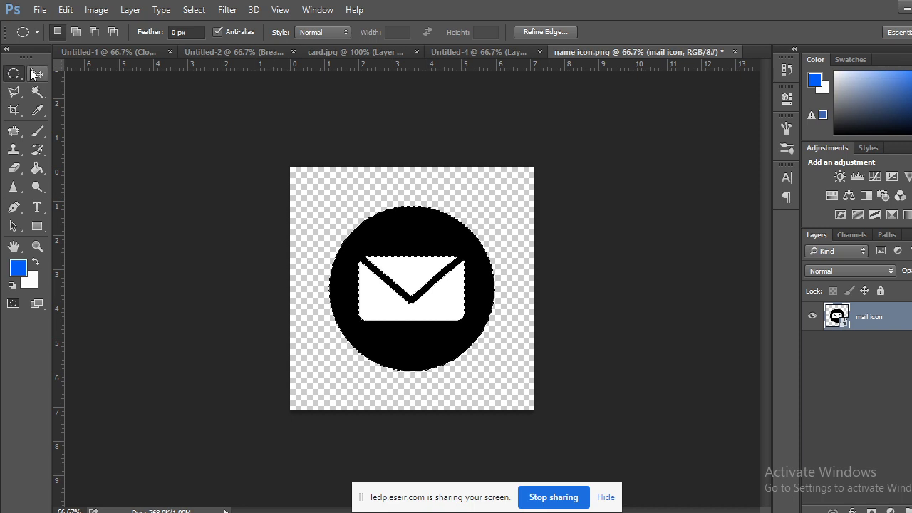
click(97, 171)
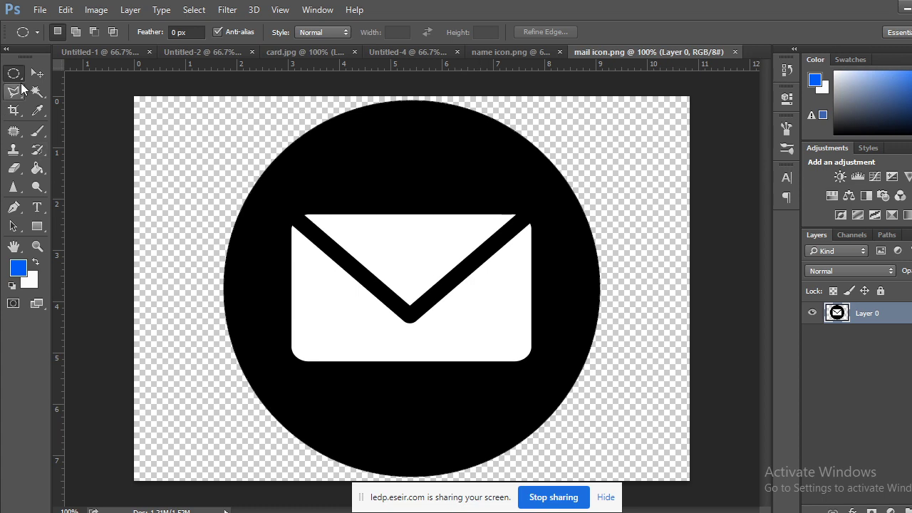
Select the black circle with the Magic Wand, delete it, and fill the area with blue.
click(37, 91)
click(385, 169)
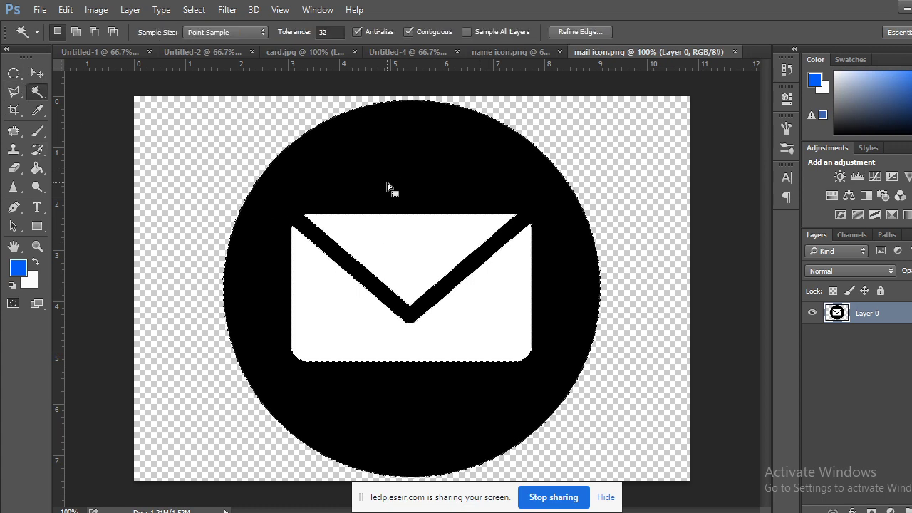
key(Delete)
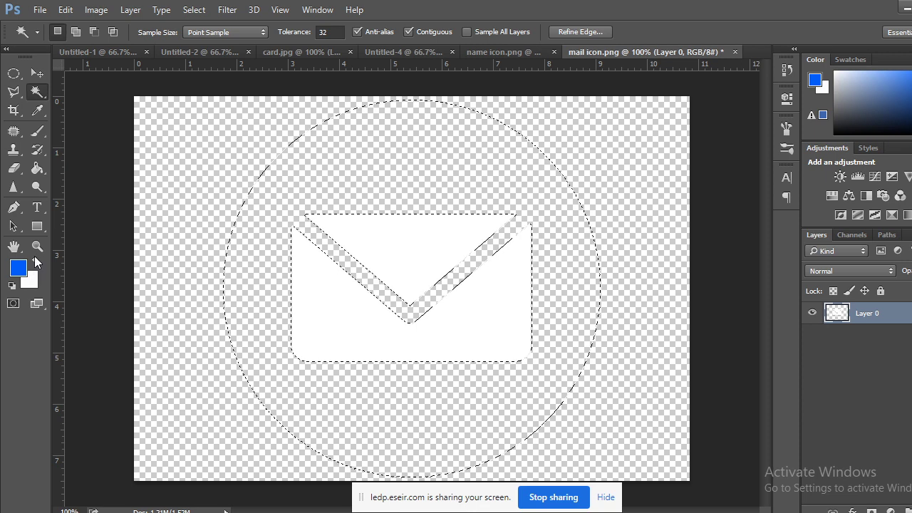
click(36, 262)
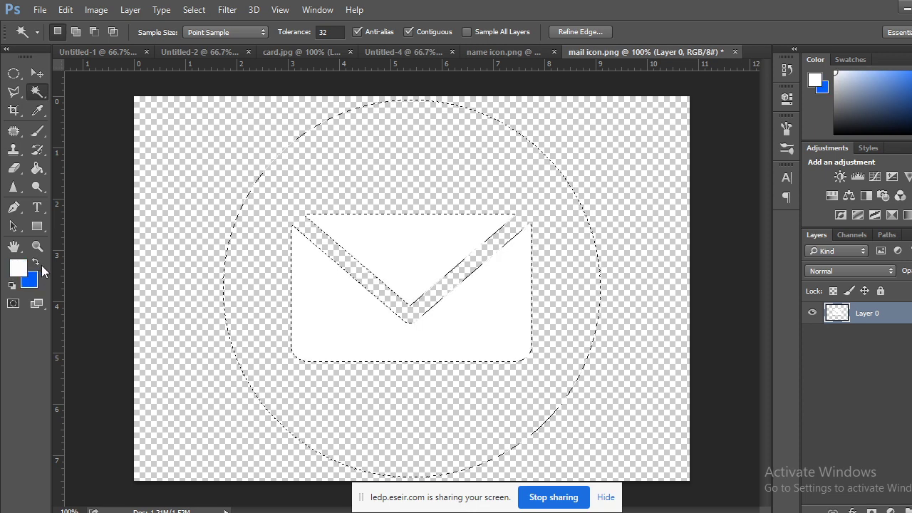
key(ctrl+BackSpace)
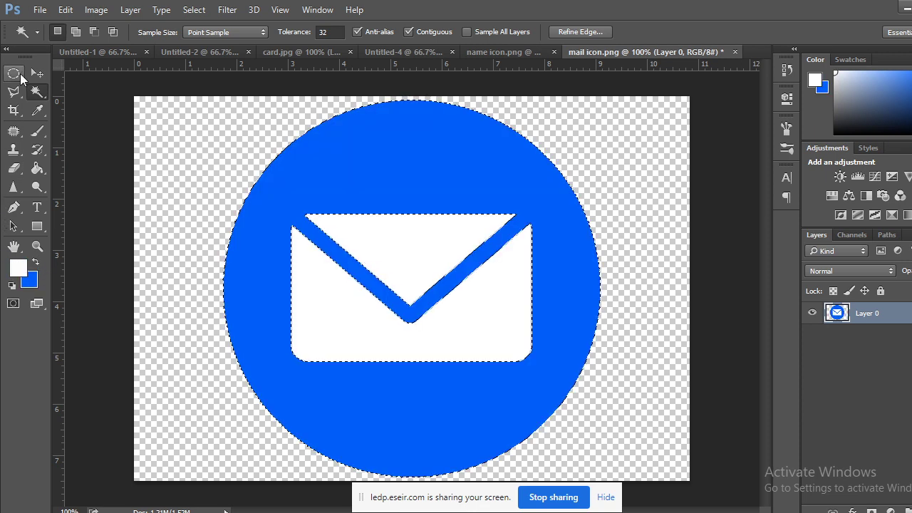
click(13, 73)
click(143, 219)
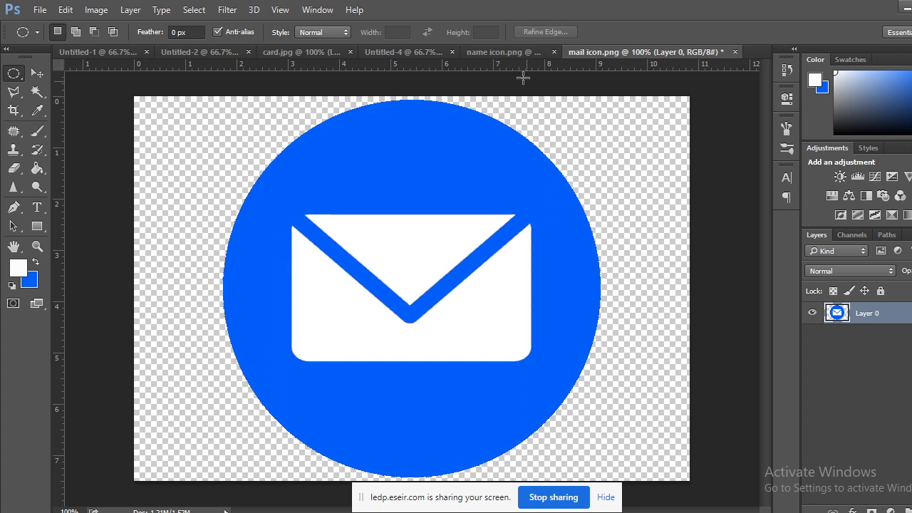
Close name icon.png without saving its changes.
click(524, 53)
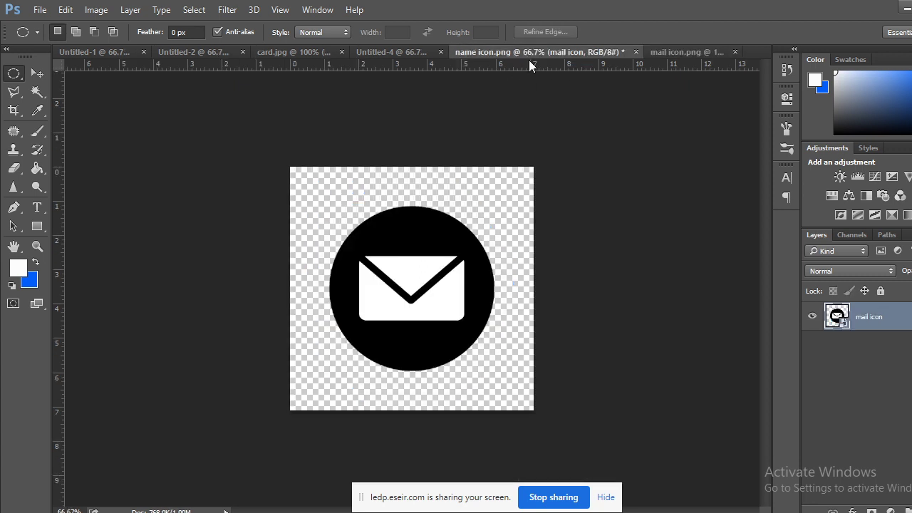
click(637, 52)
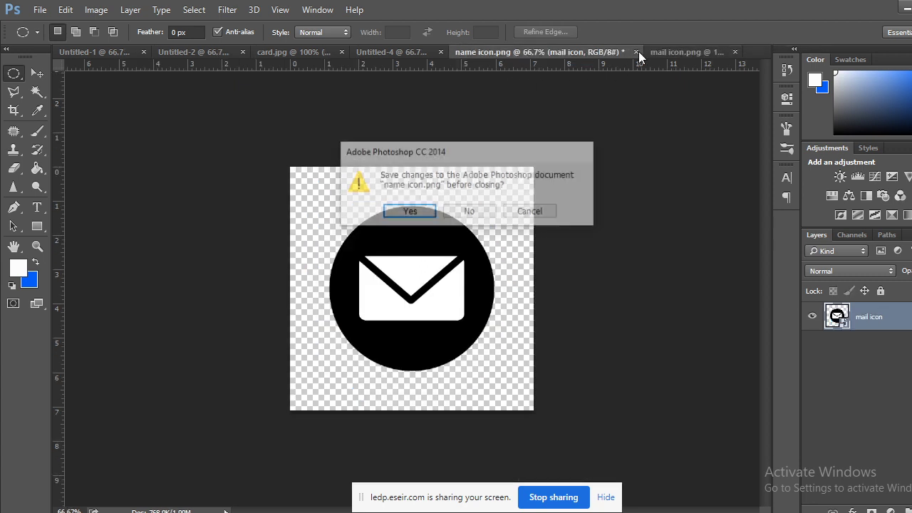
click(470, 213)
key(ctrl+minus)
key(ctrl+minus)
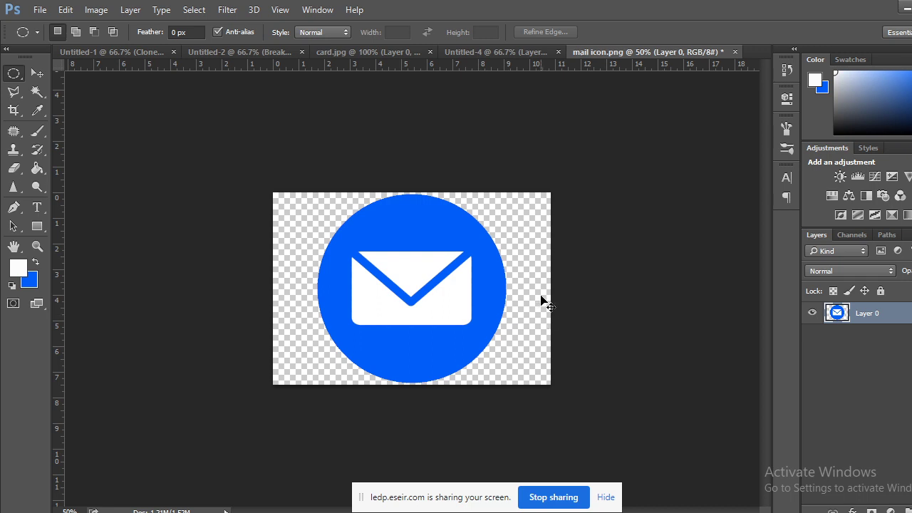
Select the white envelope with the Magic Wand in add mode and create a new Layer 1.
key(ctrl+t)
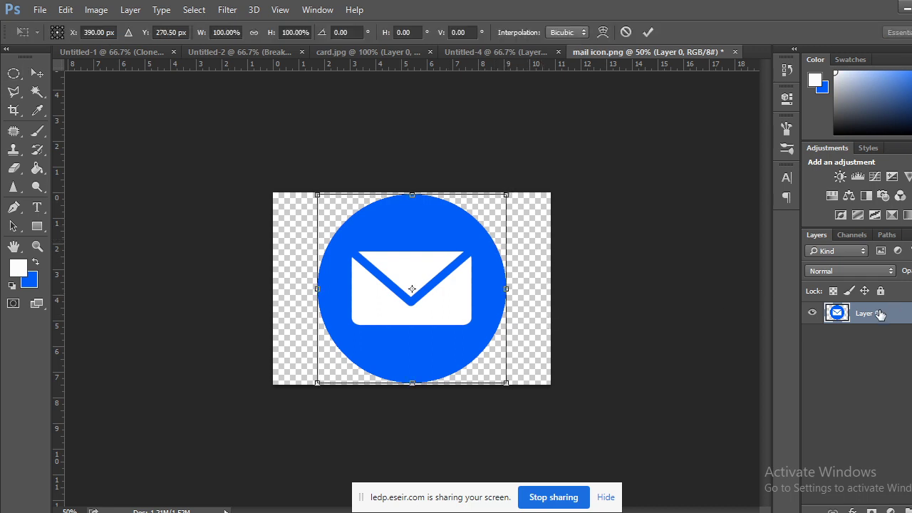
key(Return)
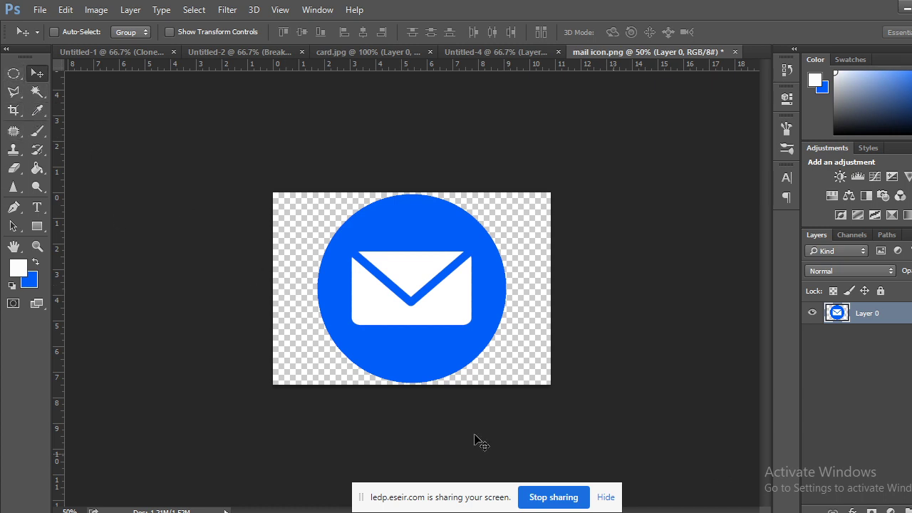
click(37, 108)
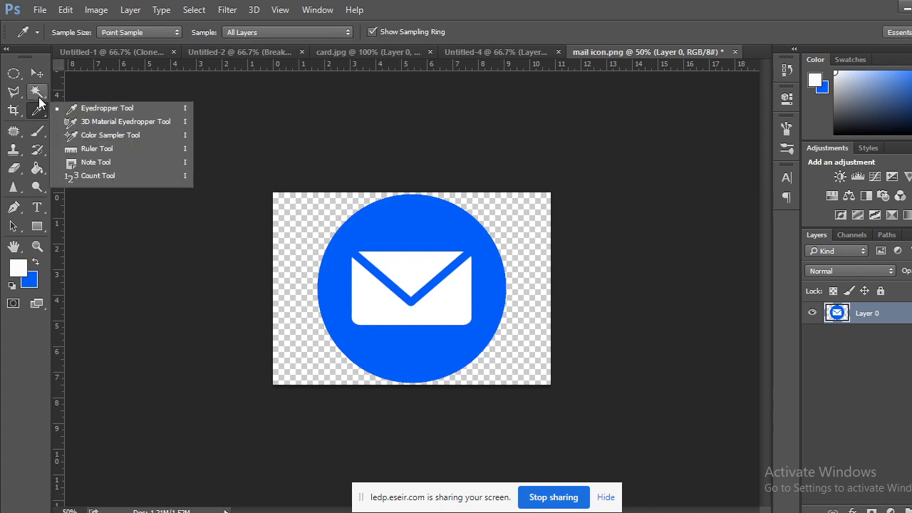
click(37, 92)
click(77, 104)
click(411, 266)
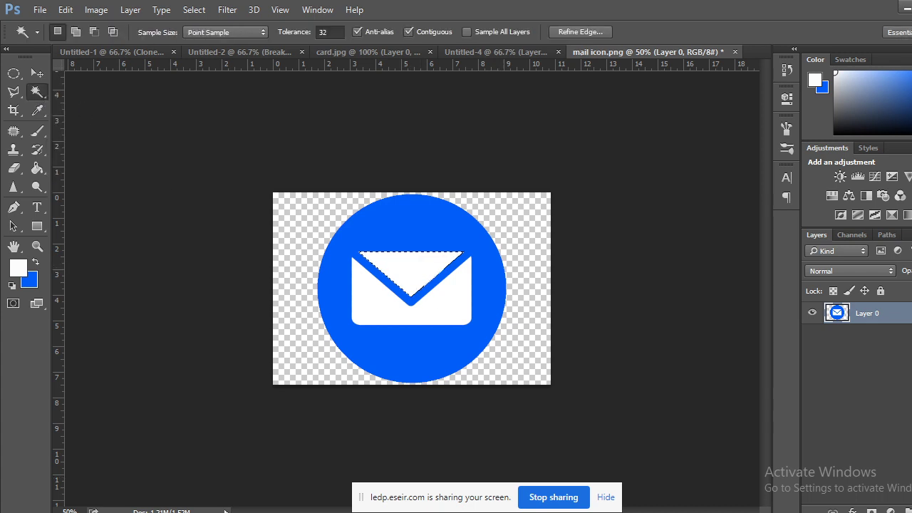
key(shift)
key(ctrl+shift+alt+n)
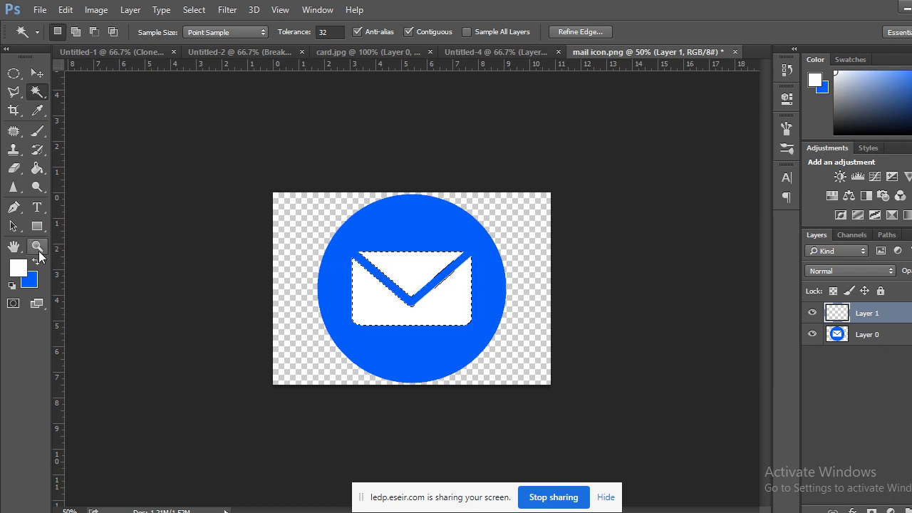
On Layer 0, sample the circle's blue with the Eyedropper, fill the envelope area, and deselect.
click(35, 259)
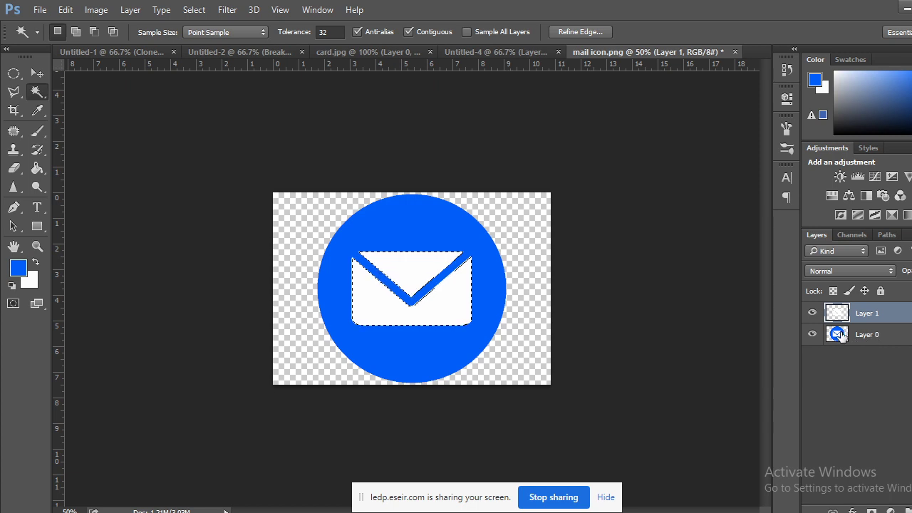
click(881, 334)
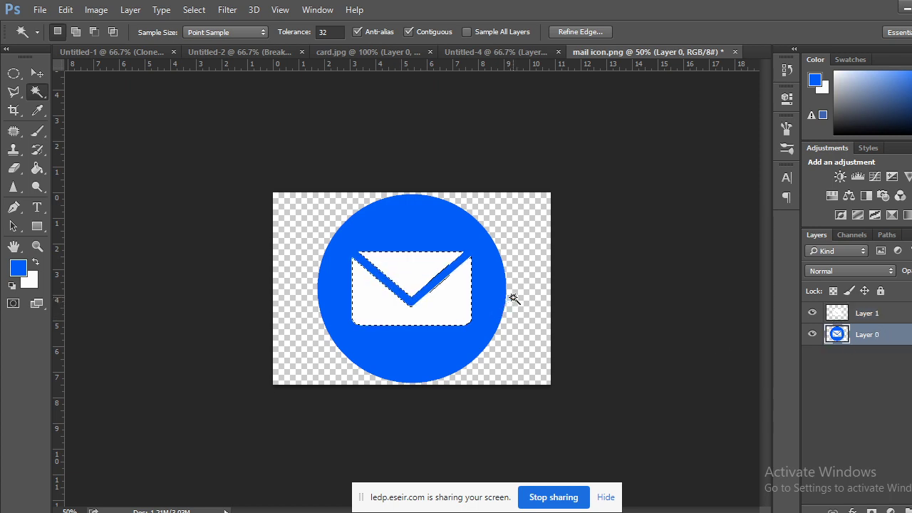
click(37, 112)
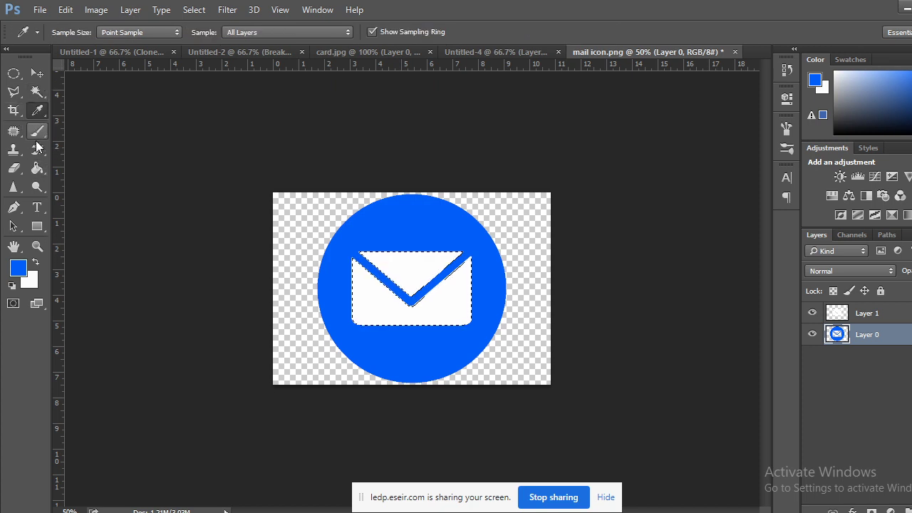
click(409, 219)
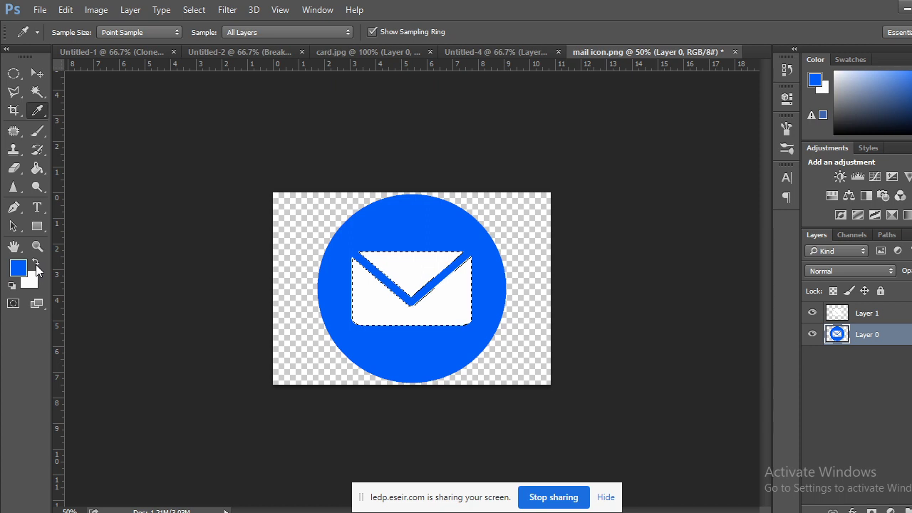
click(36, 264)
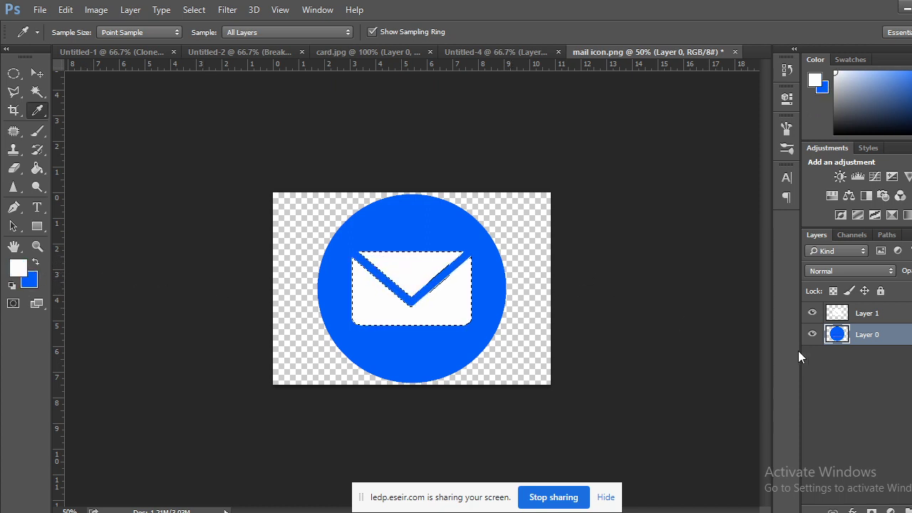
click(16, 86)
click(13, 73)
click(643, 335)
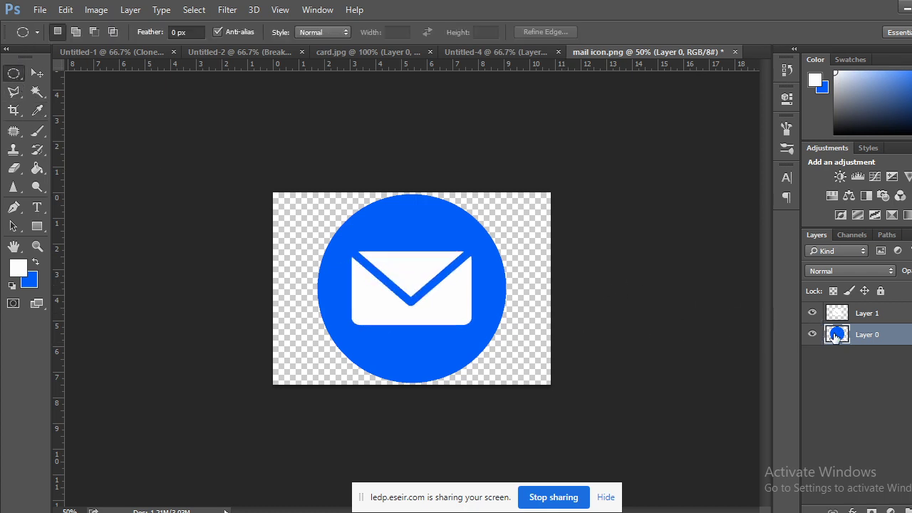
Hide the envelope layer, marquee an ellipse over the envelope, nudge its pixels, and deselect.
click(813, 313)
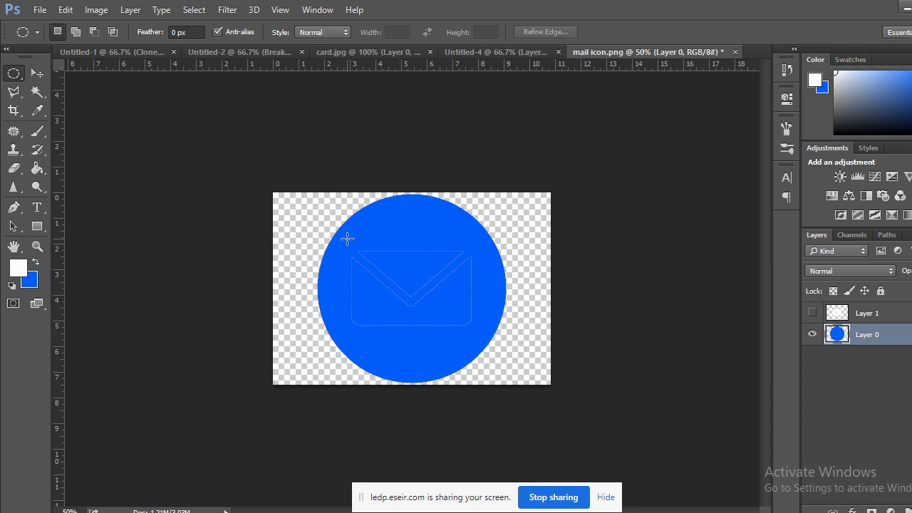
drag(343, 235, 497, 374)
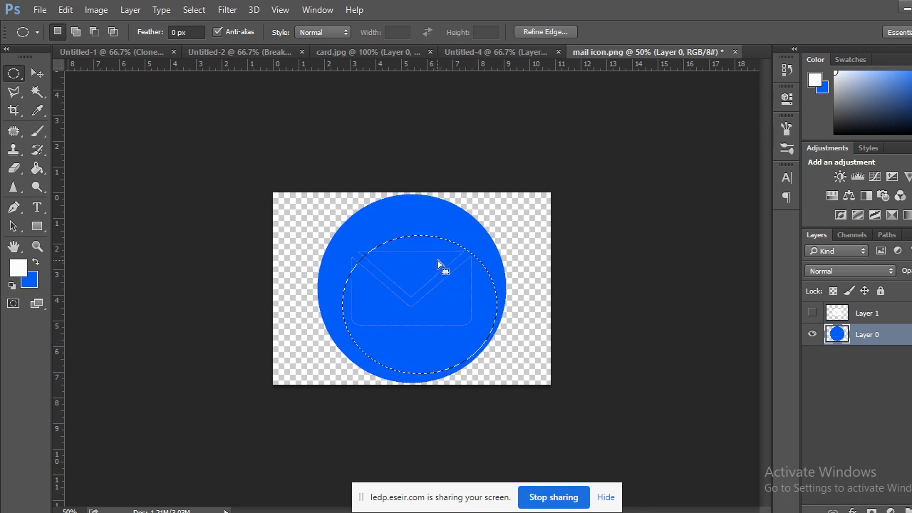
drag(418, 256, 418, 232)
click(37, 76)
key(Left)
key(Left)
key(Left)
key(Left)
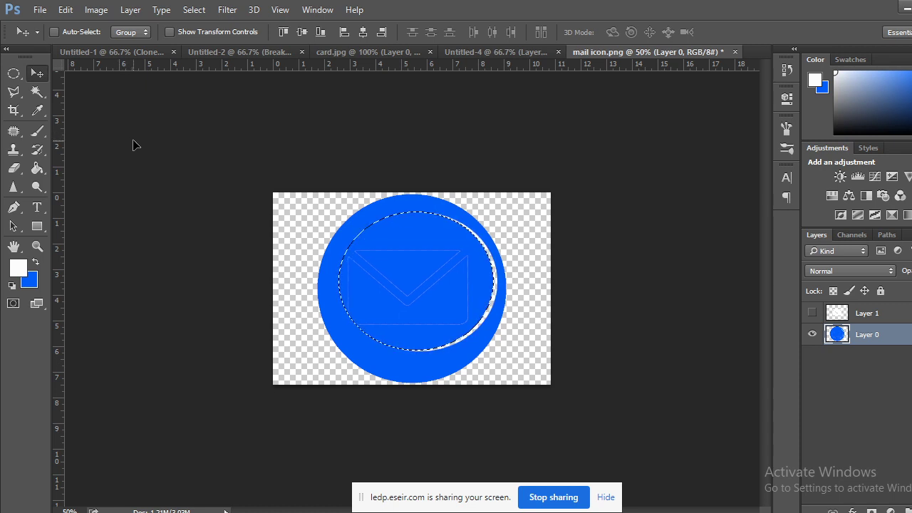
key(Right)
key(Right)
key(Right)
key(Right)
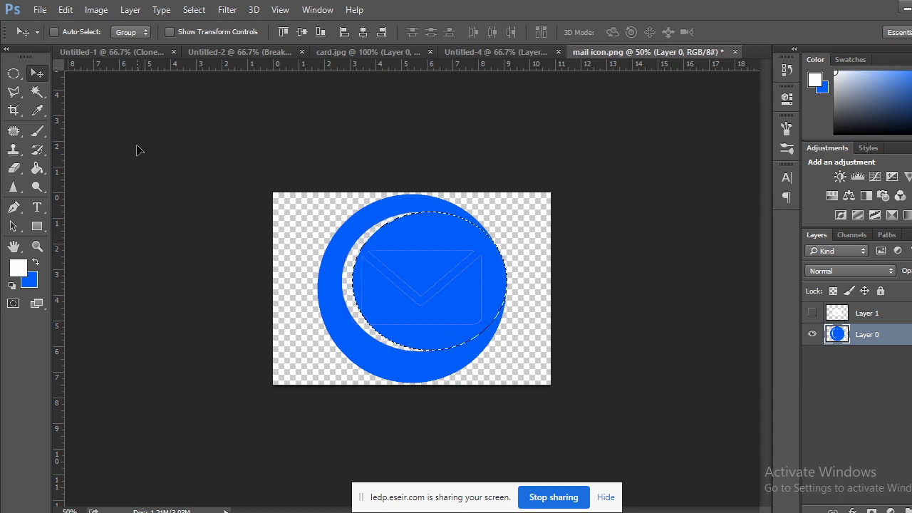
key(Left)
key(Left)
key(Left)
click(13, 74)
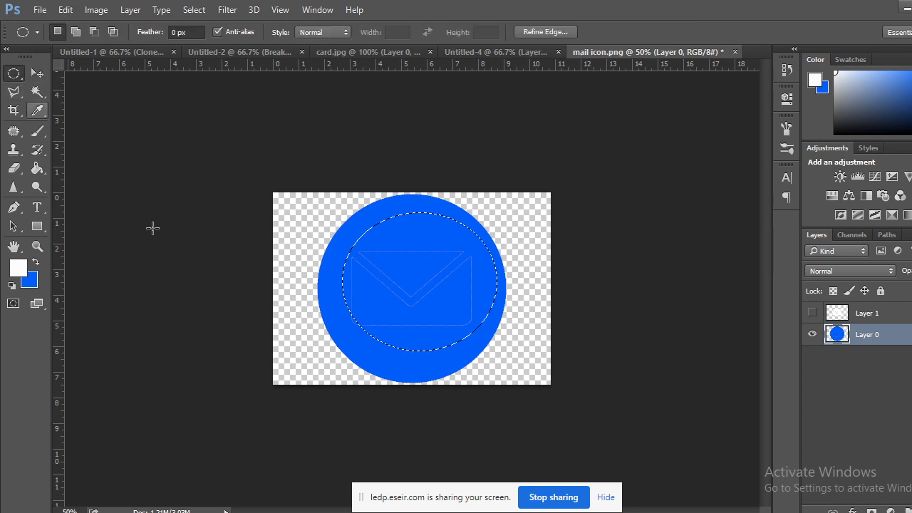
key(ctrl+d)
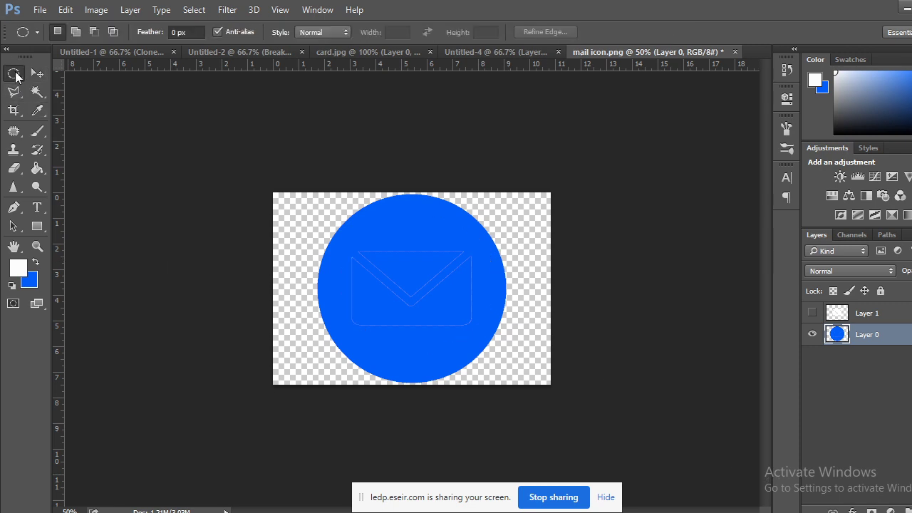
Undo the extra new layer back to the selection, then redo the white envelope fill.
key(ctrl+shift+alt+n)
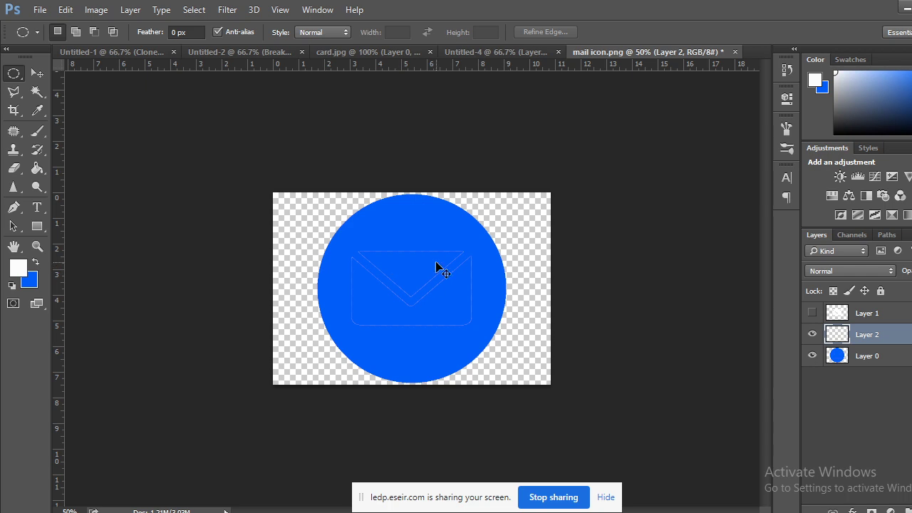
key(ctrl+plus)
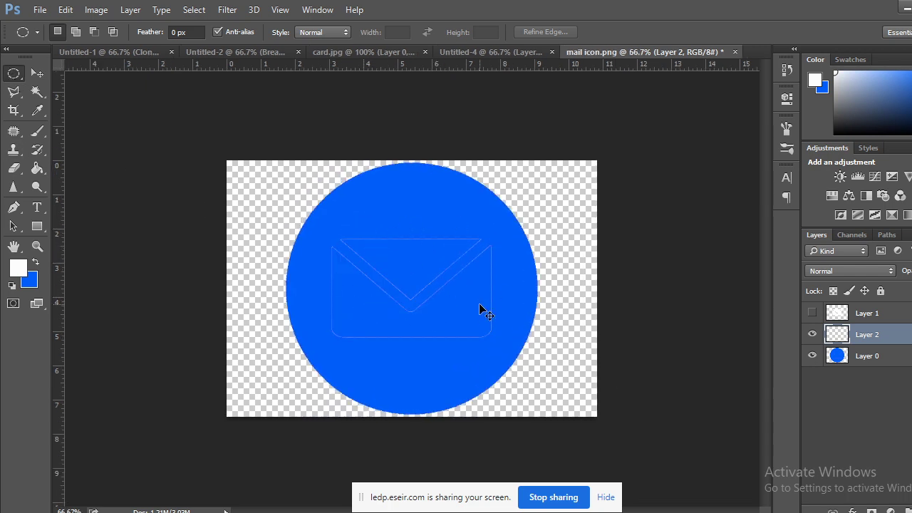
key(ctrl+alt+z)
key(ctrl+alt+z)
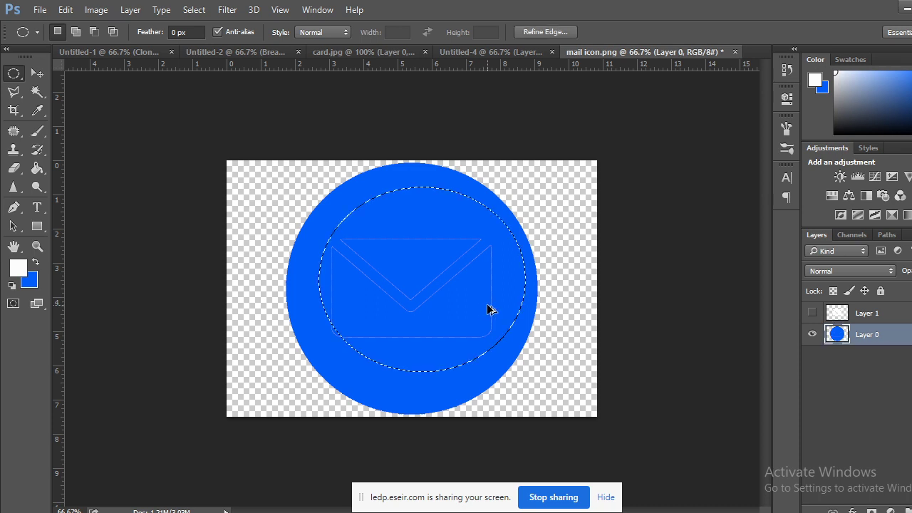
key(ctrl+alt+z)
key(ctrl+alt+z)
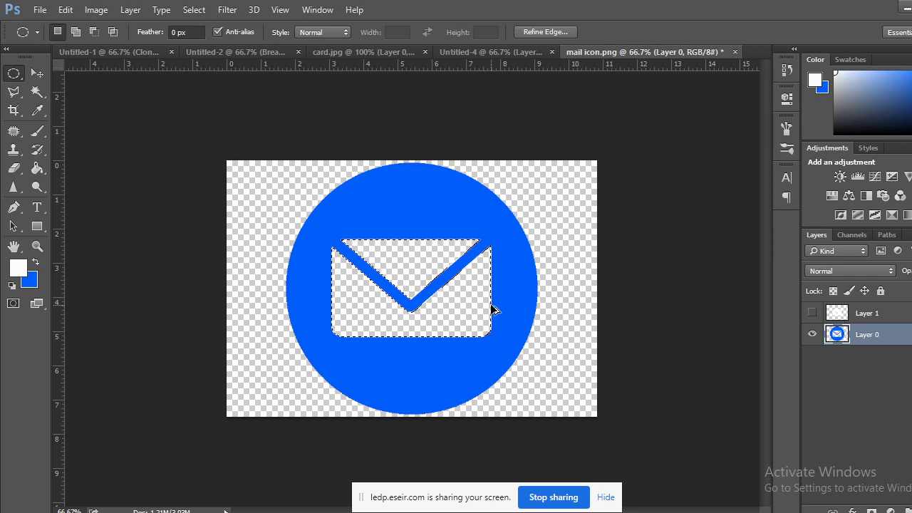
key(ctrl+shift+z)
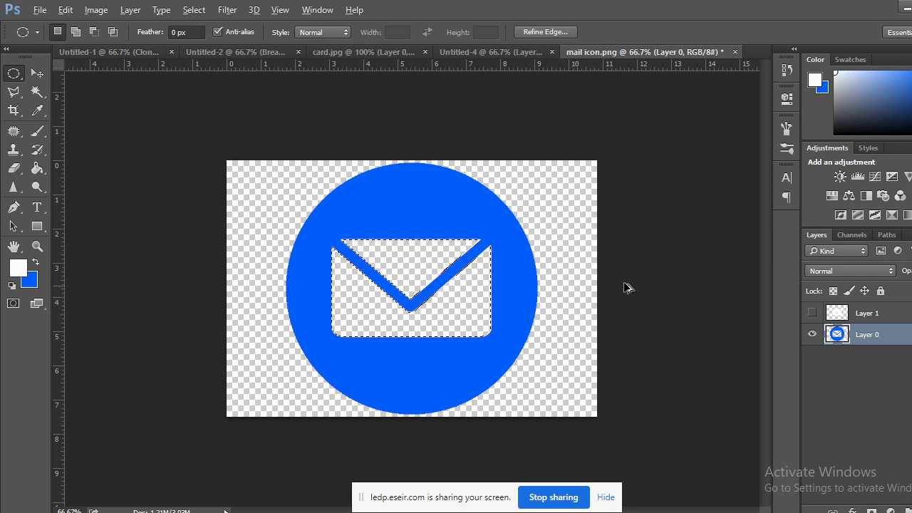
key(ctrl+shift+z)
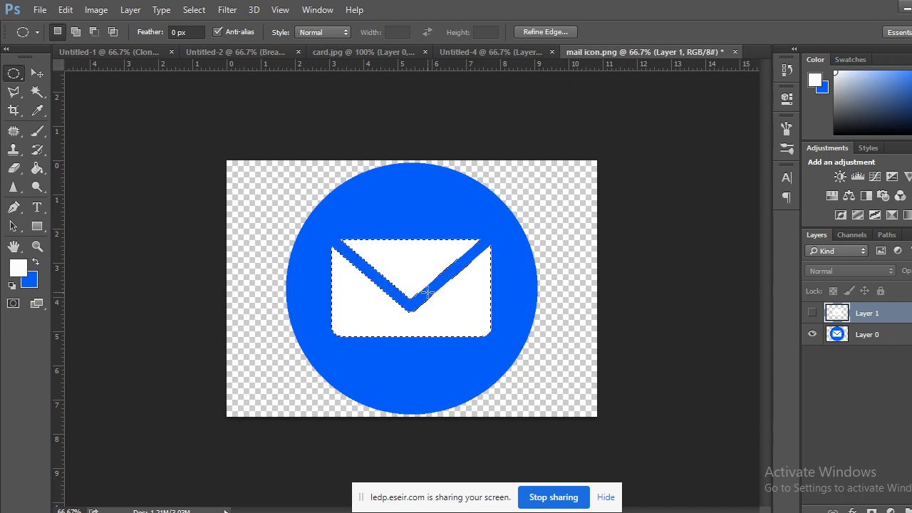
Delete the old Layer 1, copy the white envelope onto a new Layer 1, and deselect.
click(812, 313)
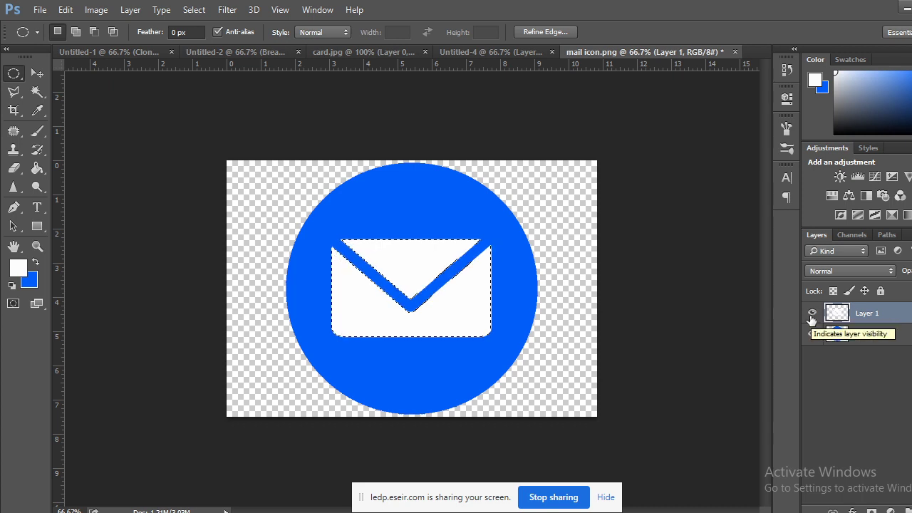
click(812, 312)
drag(872, 314, 904, 510)
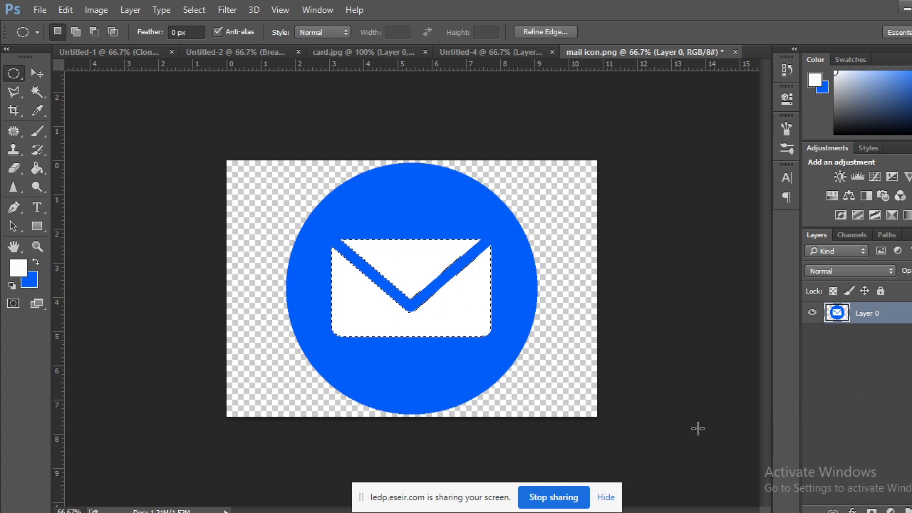
key(ctrl+shift+alt+n)
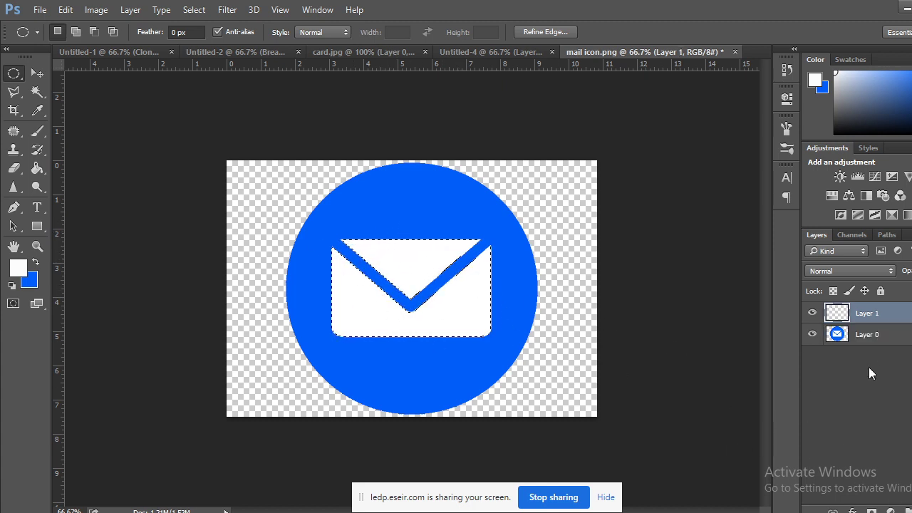
click(835, 343)
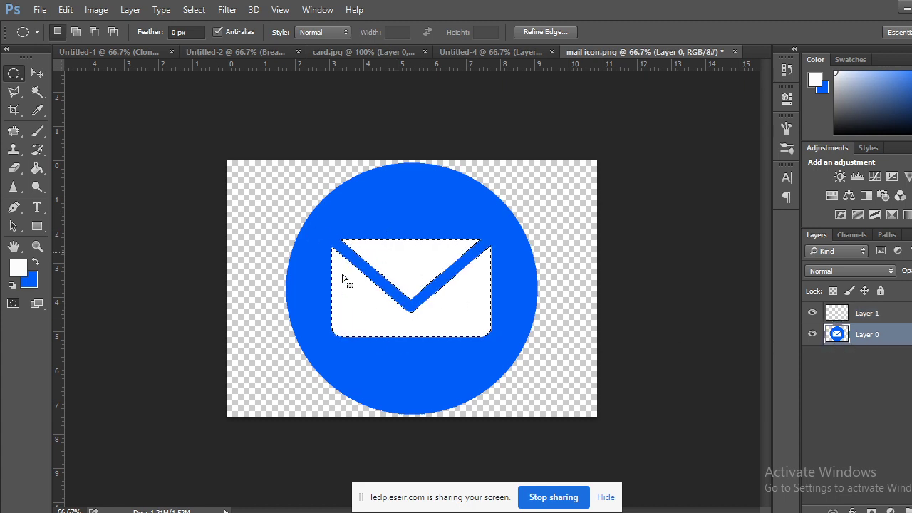
click(865, 313)
key(ctrl+d)
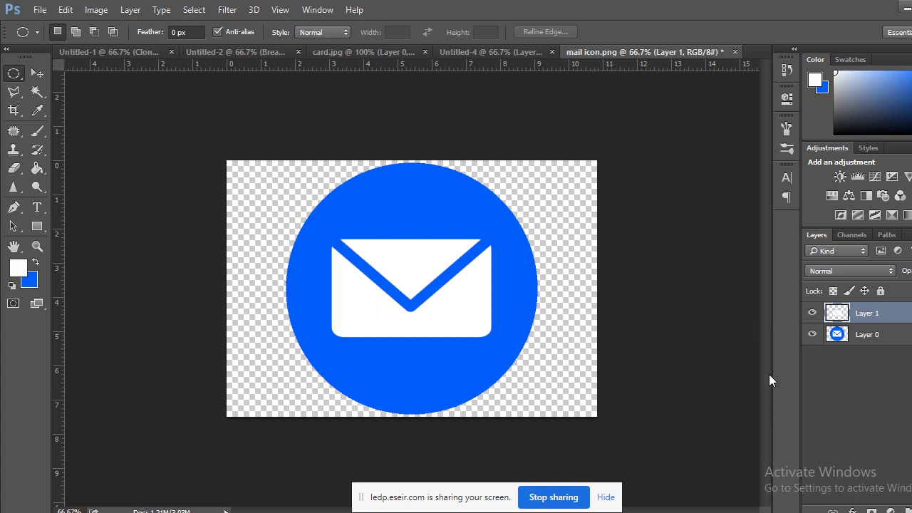
click(867, 334)
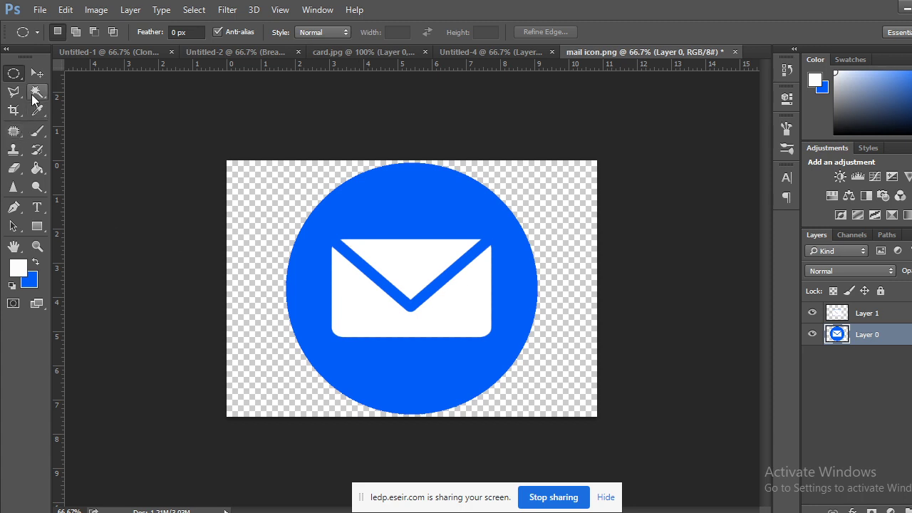
With Layer 1 hidden, Magic Wand the envelope body on Layer 0 and fill it blue.
click(34, 98)
click(404, 262)
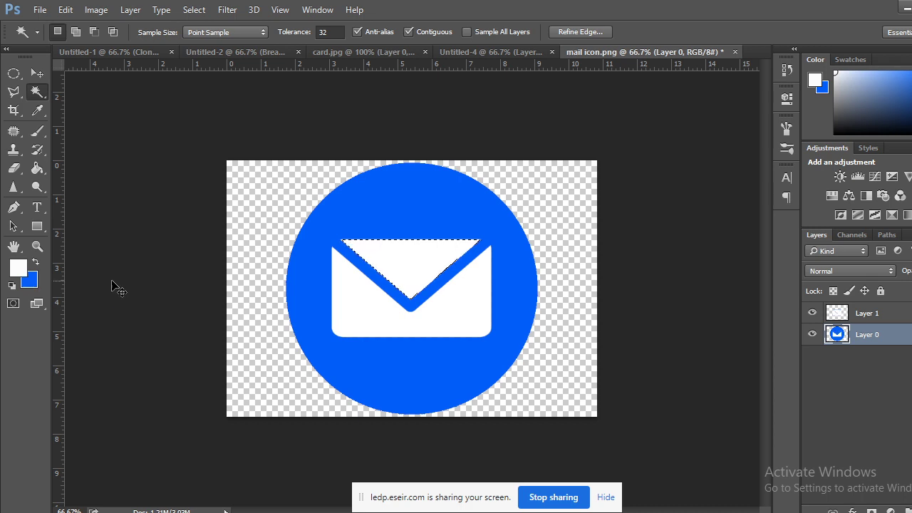
click(812, 313)
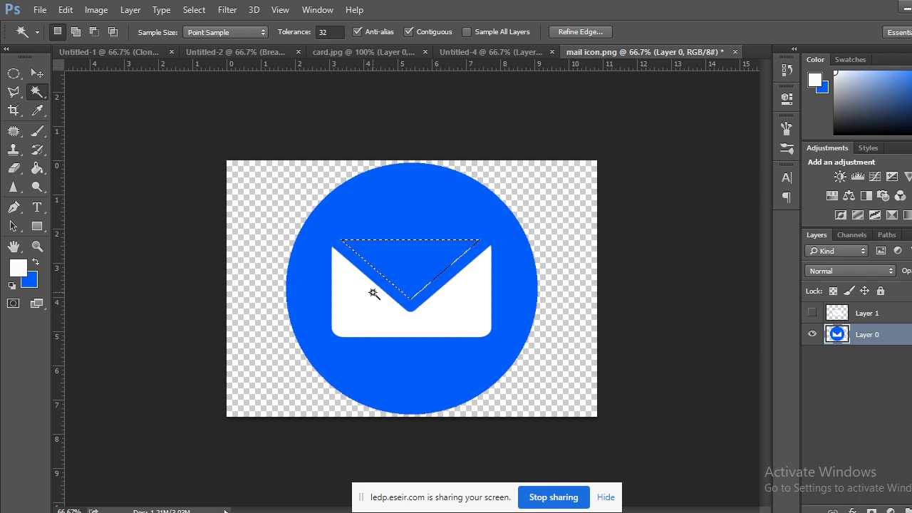
click(451, 320)
key(ctrl+BackSpace)
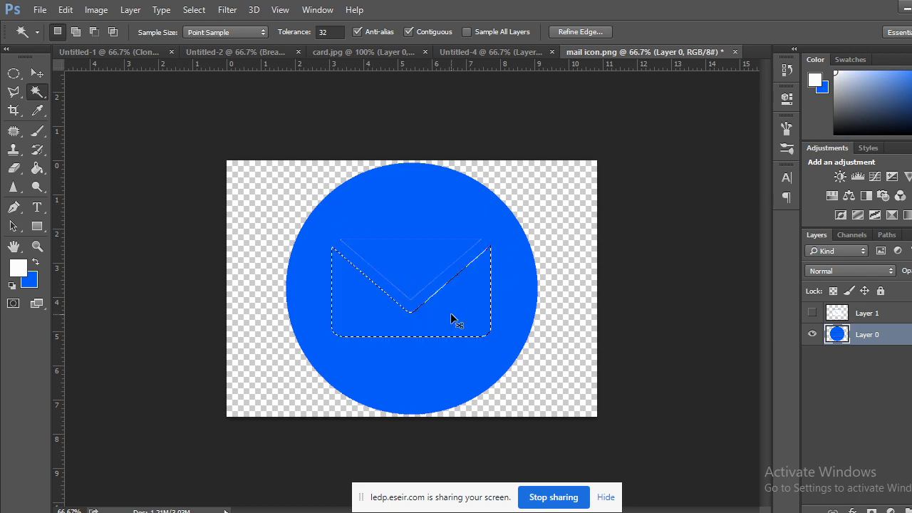
click(14, 74)
key(ctrl+d)
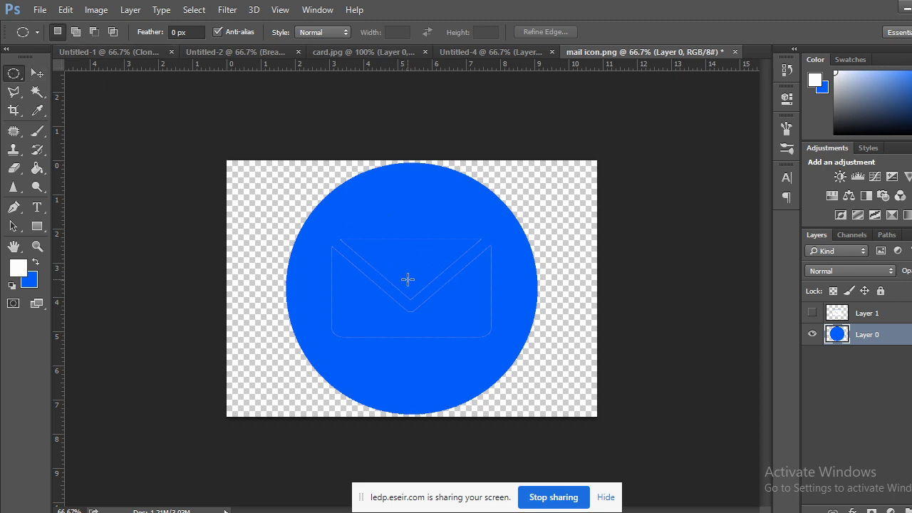
Marquee an ellipse inside the circle, fill it solid blue, and deselect.
drag(407, 279, 514, 389)
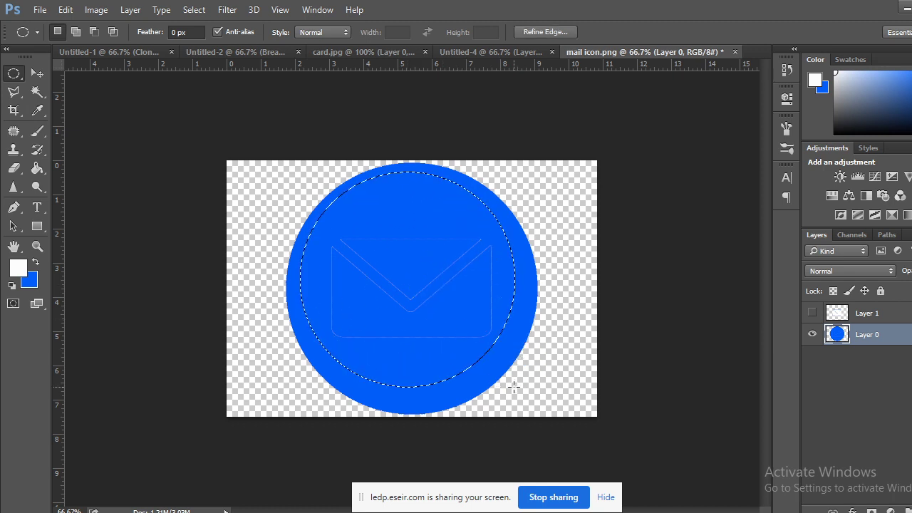
key(shift+Down)
key(shift+Down)
key(shift+Down)
key(shift+Down)
key(Right)
key(Right)
key(Right)
key(Right)
key(Right)
key(Right)
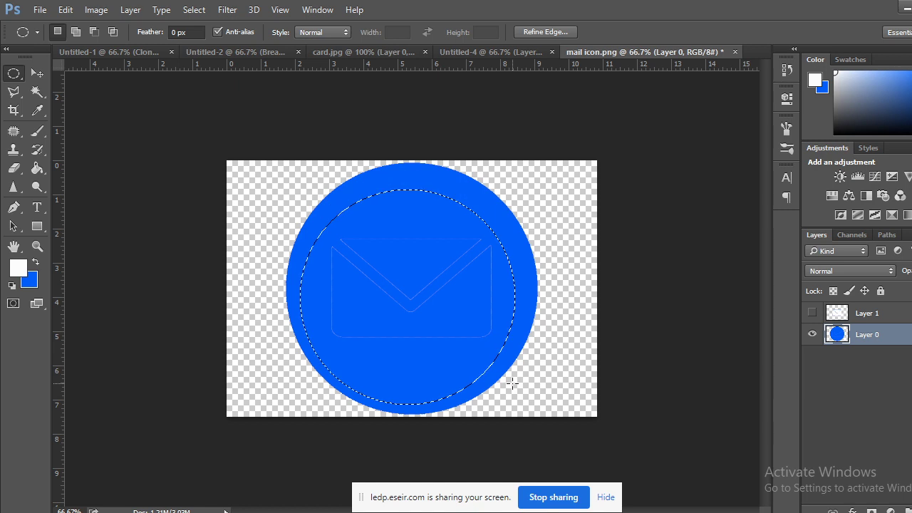
key(shift+Up)
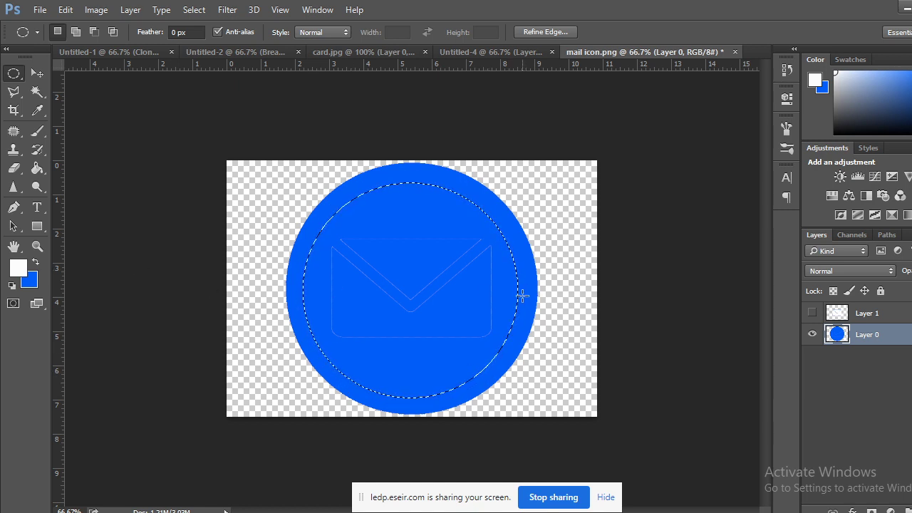
key(ctrl+BackSpace)
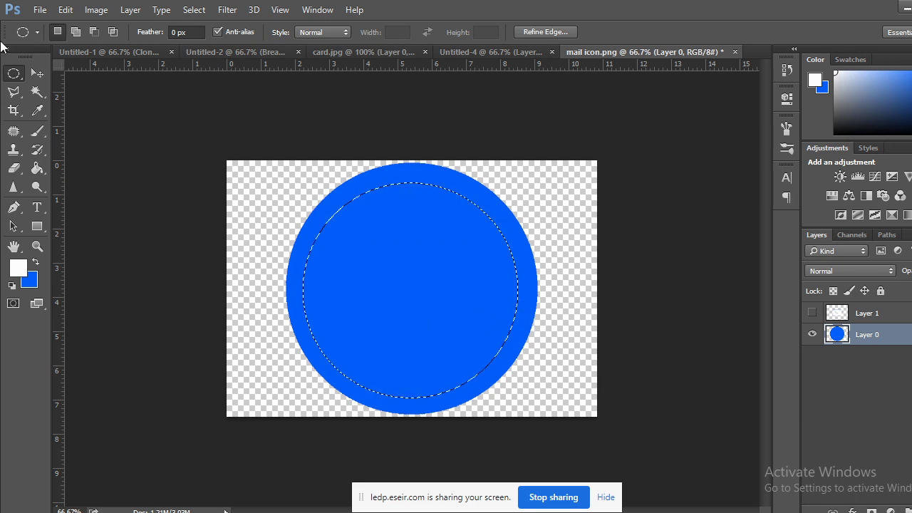
key(ctrl+d)
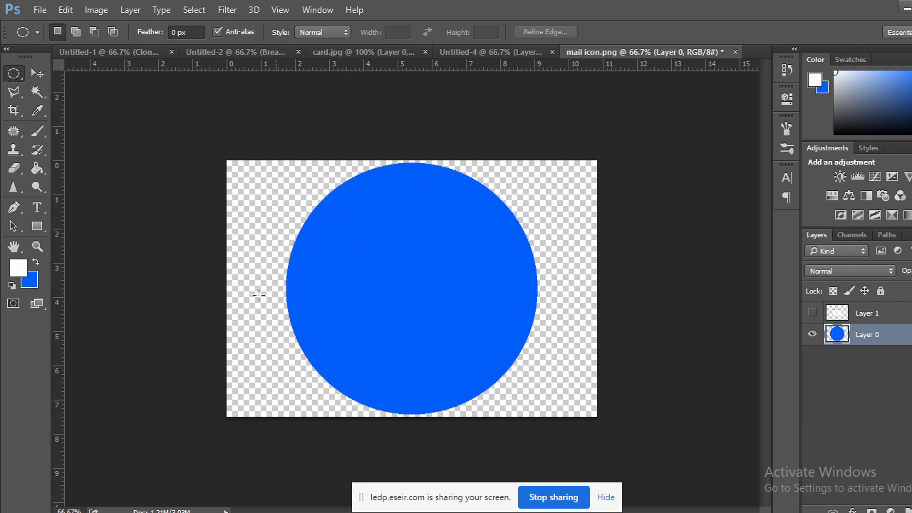
Show Layer 1 again and convert it to a Smart Object.
click(812, 313)
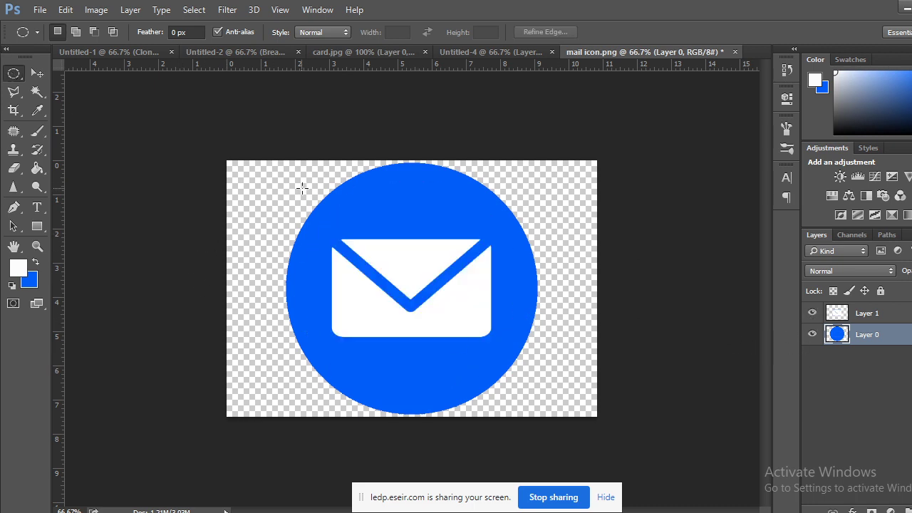
key(ctrl+t)
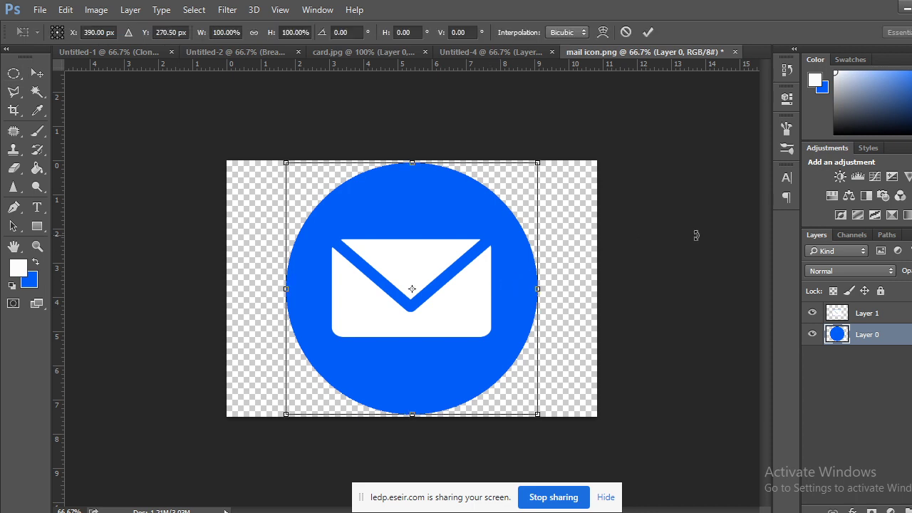
click(37, 74)
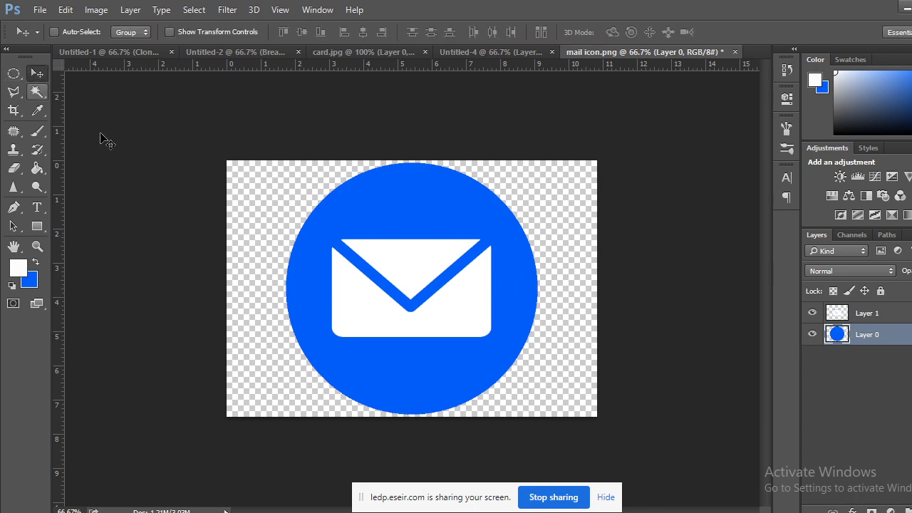
click(863, 314)
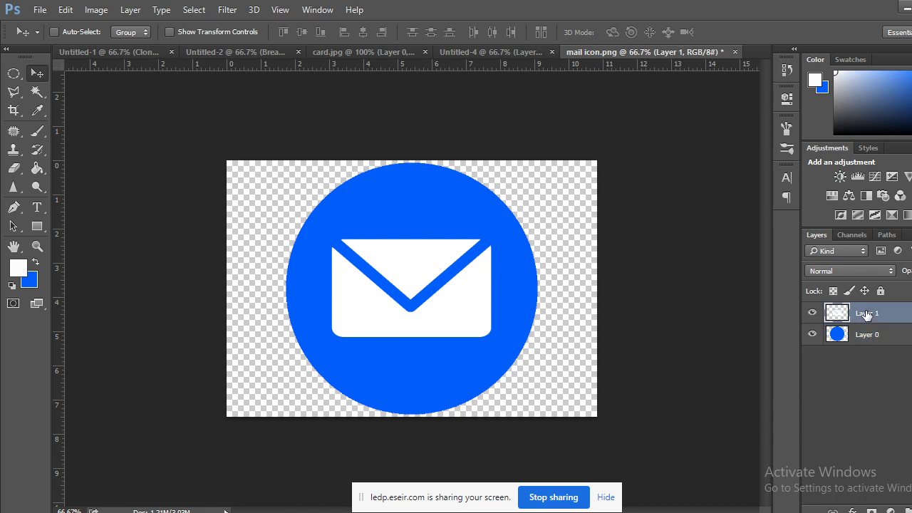
right_click(864, 315)
click(605, 185)
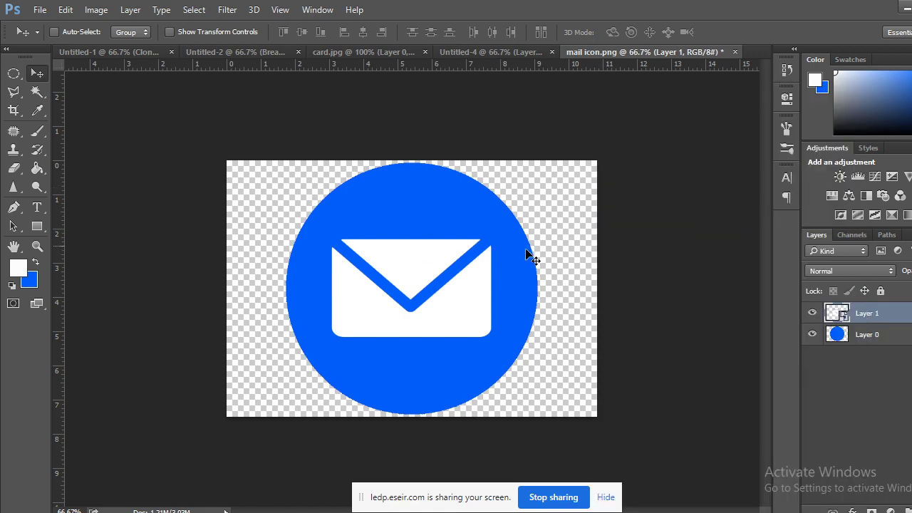
Scale the white envelope down to about 85%, commit it, and select both layers.
key(ctrl+t)
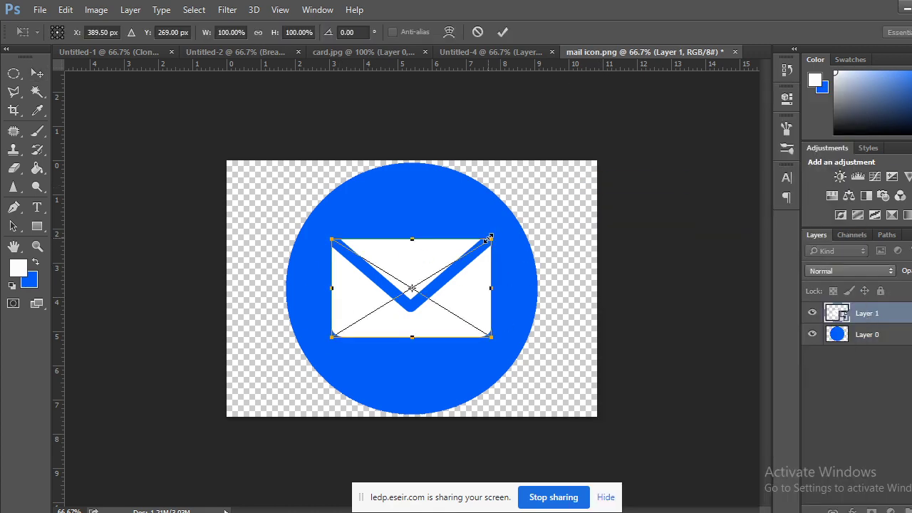
drag(491, 240, 479, 247)
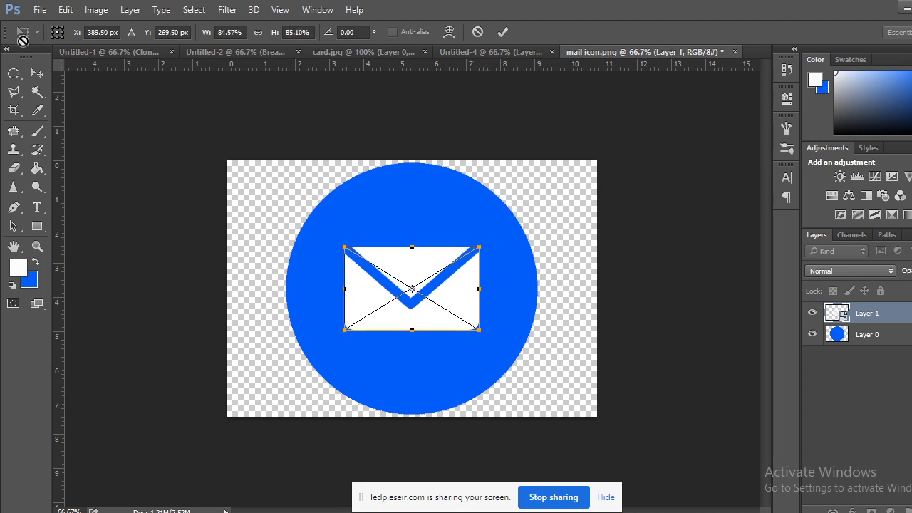
click(36, 72)
click(426, 210)
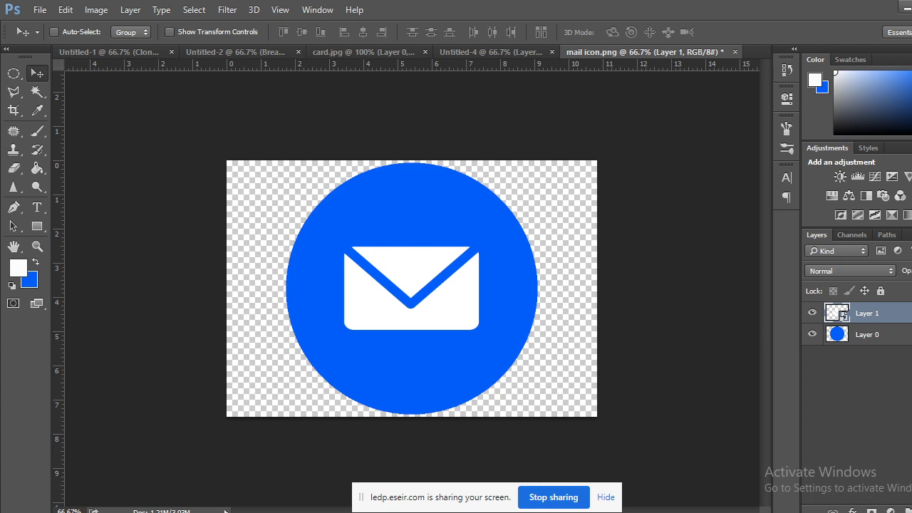
shift+click(889, 336)
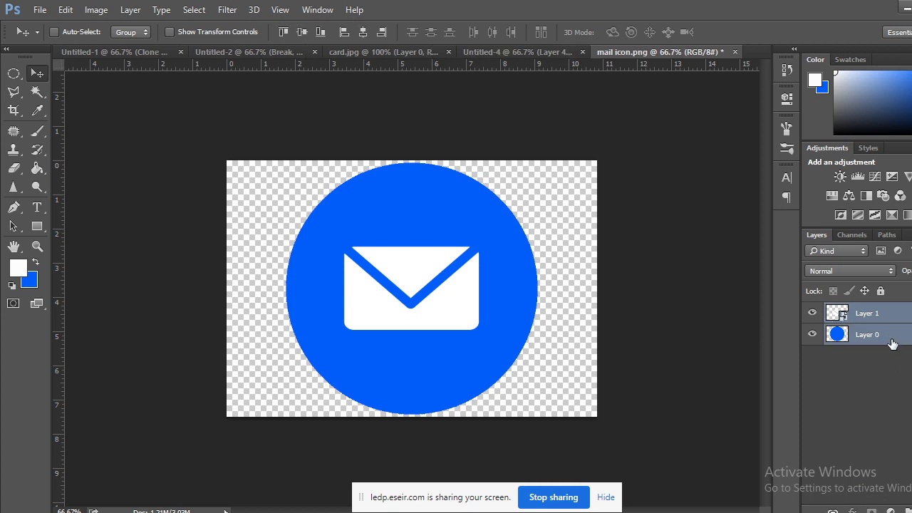
Merge the blue circle and white envelope layers of mail icon.png into Layer 1.
click(398, 50)
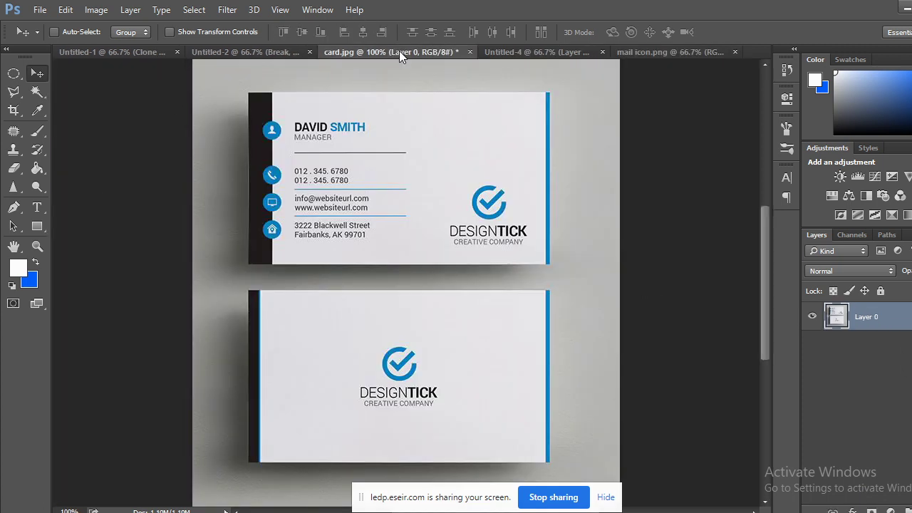
click(633, 51)
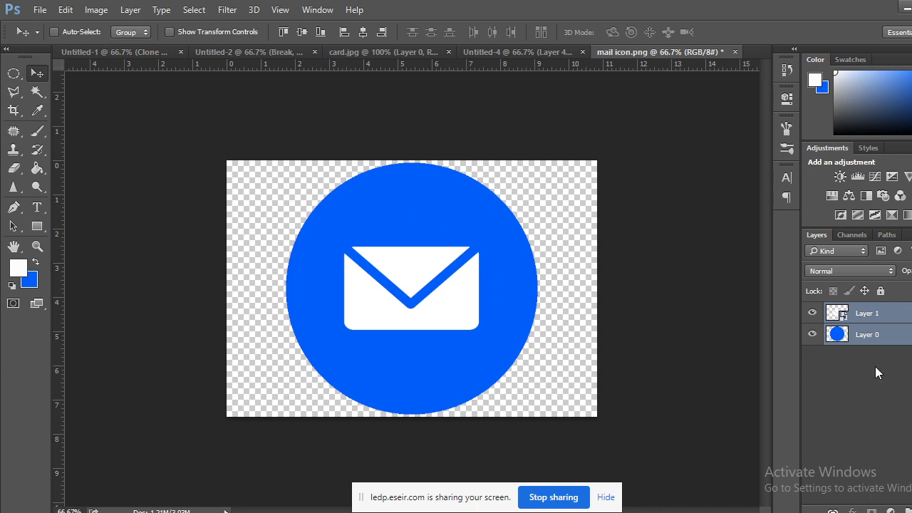
right_click(886, 335)
click(644, 414)
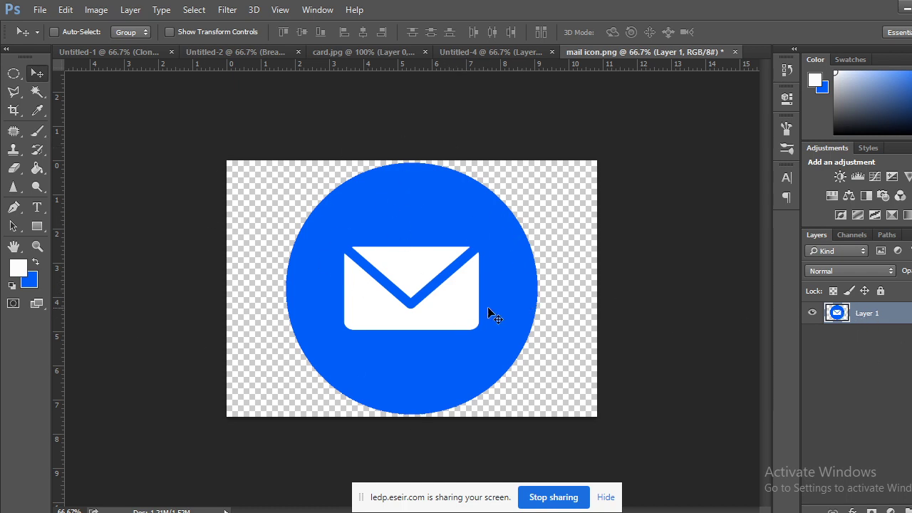
Convert the merged mail icon to a Smart Object, copy it into Untitled-4, and shrink it.
right_click(866, 319)
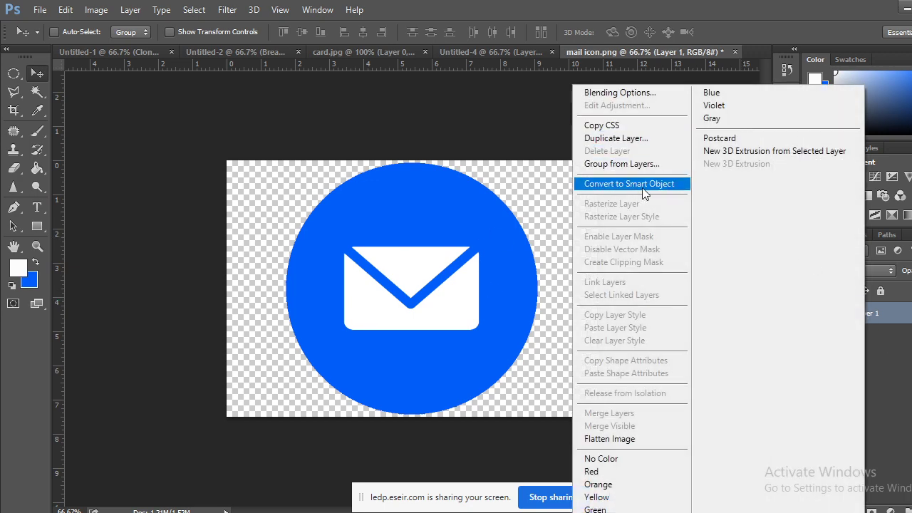
click(640, 187)
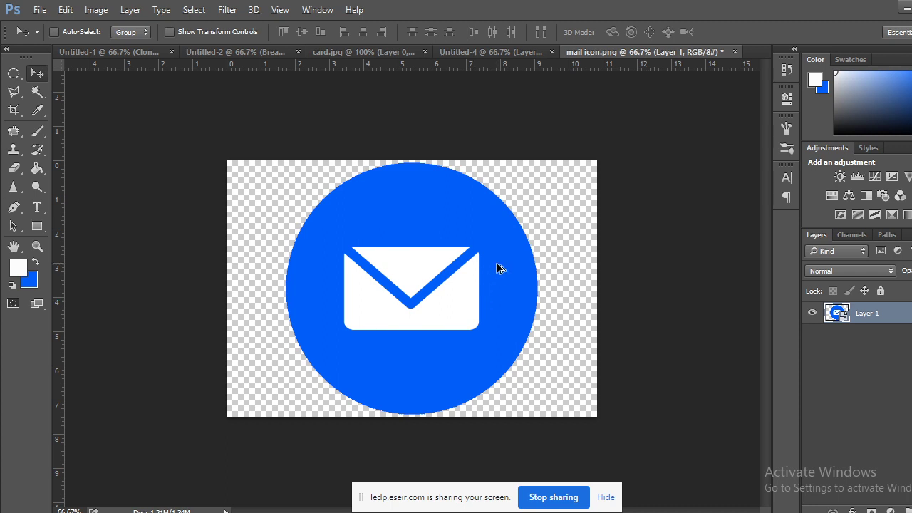
drag(498, 268, 348, 320)
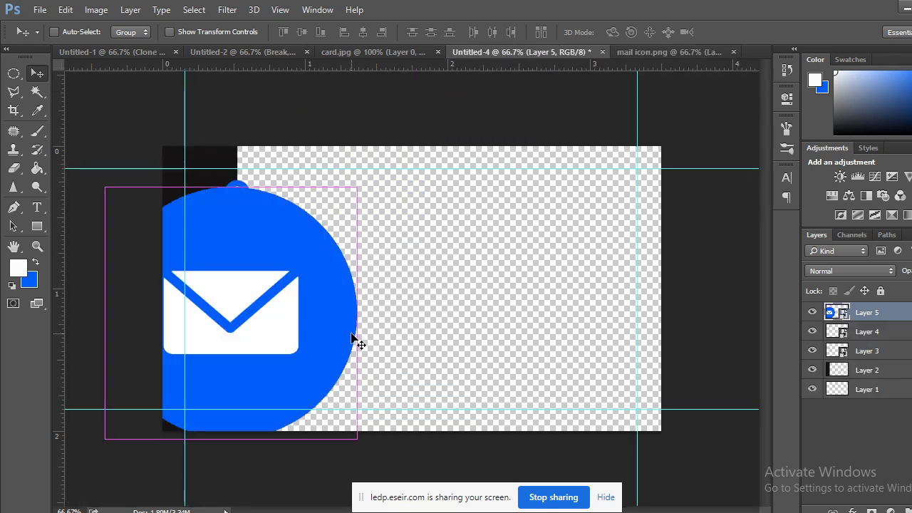
key(ctrl+t)
drag(358, 186, 292, 325)
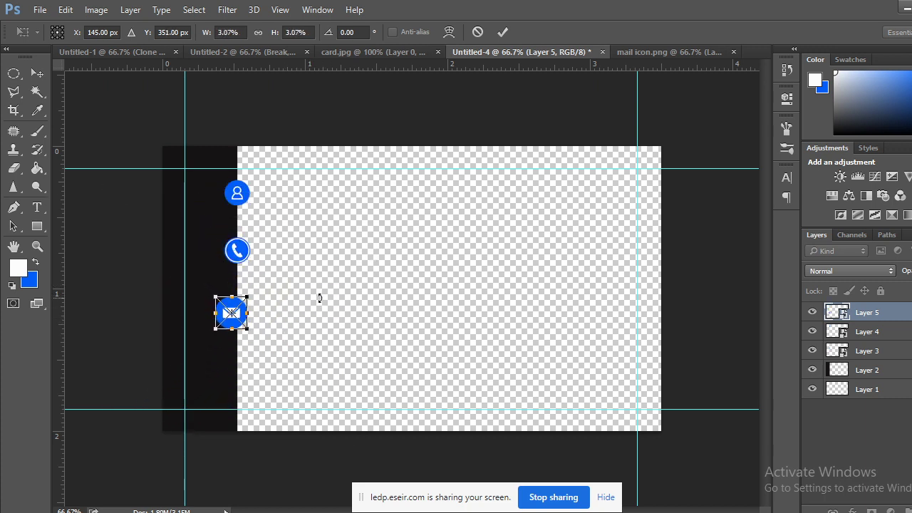
Fit the mail icon to about 2.5% on the dark strip's edge below the person icon.
key(ctrl+plus)
key(ctrl+plus)
key(ctrl+plus)
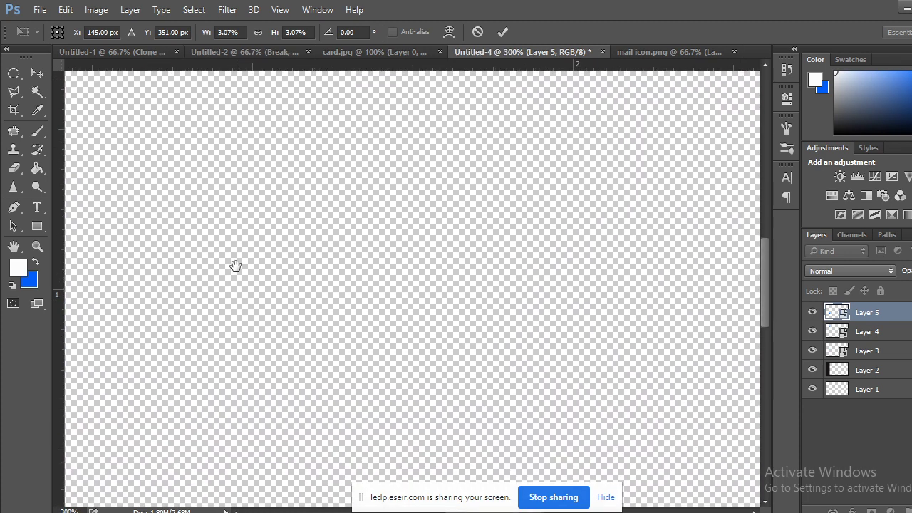
drag(235, 265, 793, 380)
drag(277, 423, 314, 116)
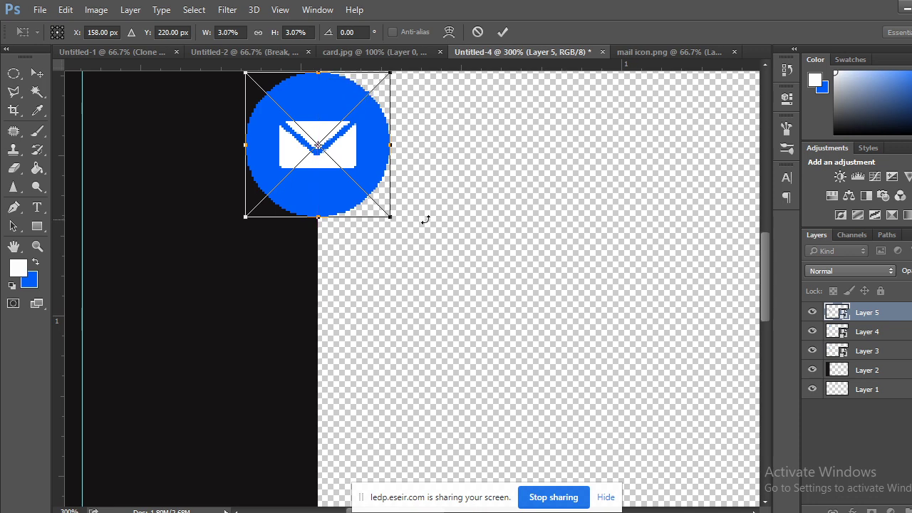
scroll(456, 218, up, 3)
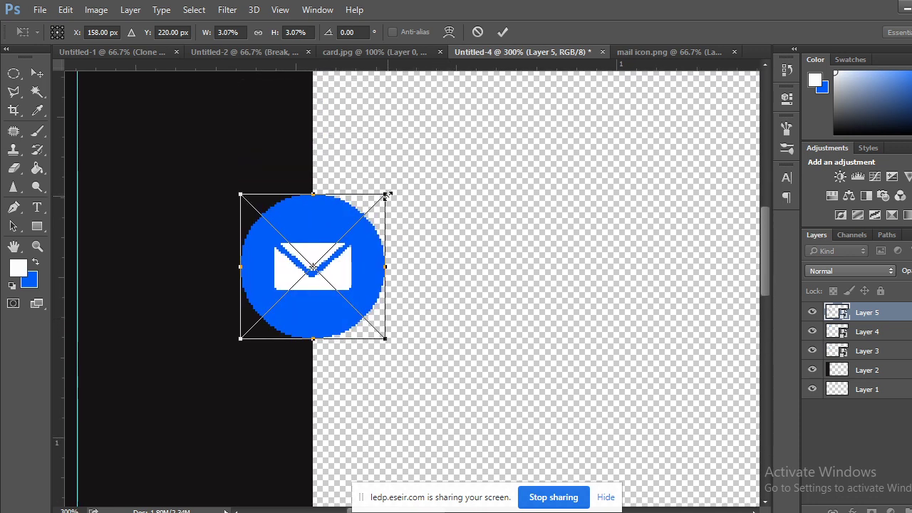
drag(387, 193, 379, 221)
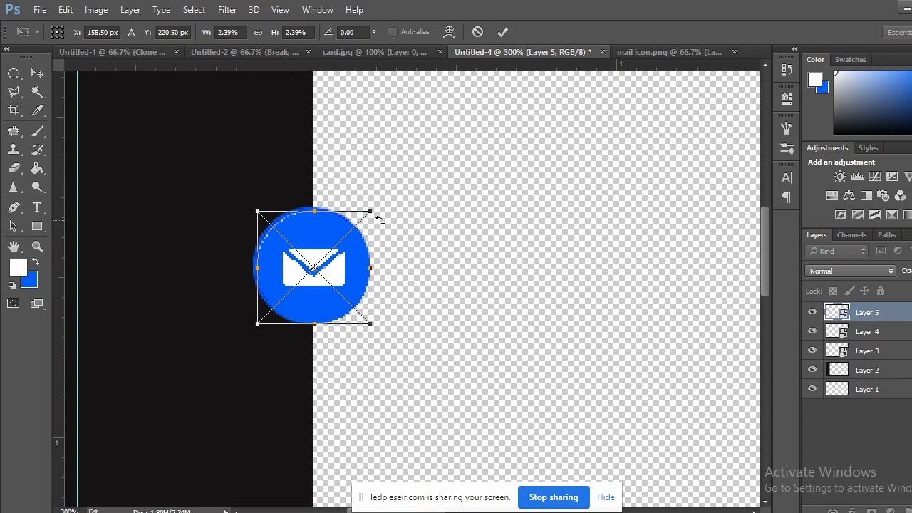
key(Left)
key(Left)
key(Up)
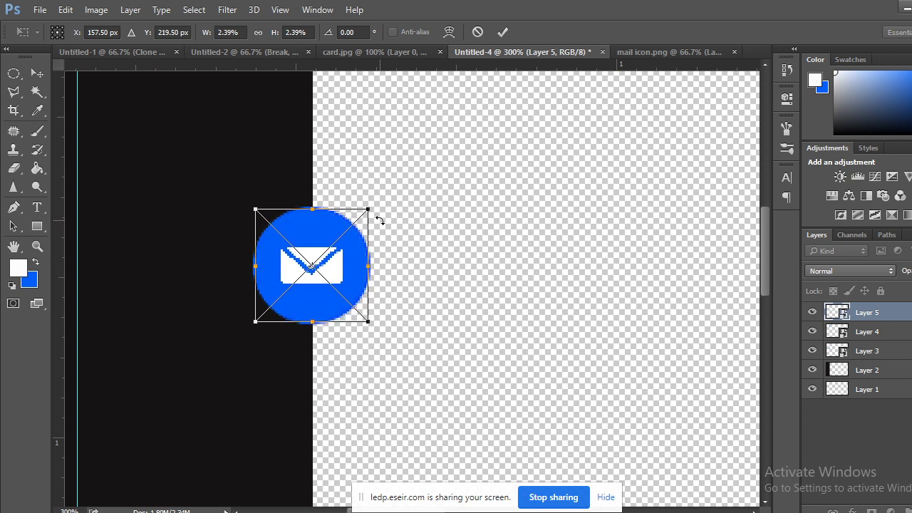
key(Right)
drag(371, 208, 373, 205)
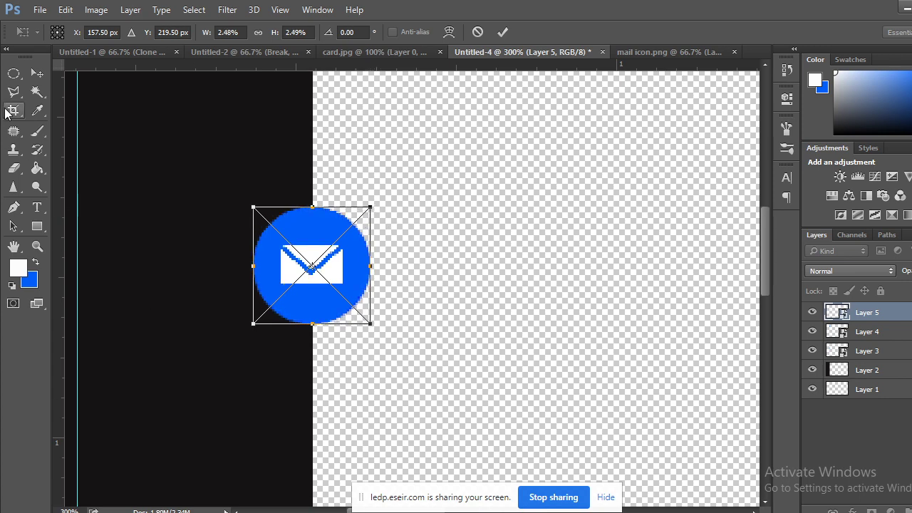
click(37, 73)
click(416, 212)
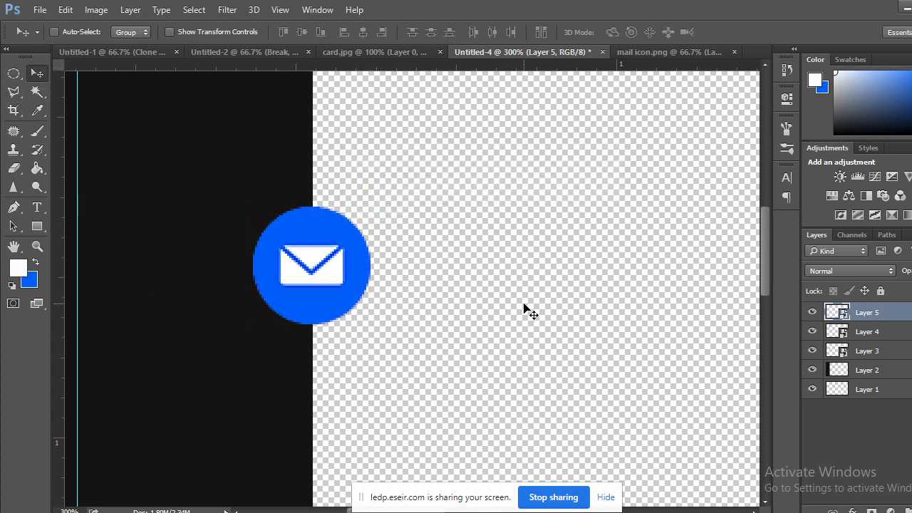
key(ctrl+minus)
key(ctrl+minus)
key(ctrl+minus)
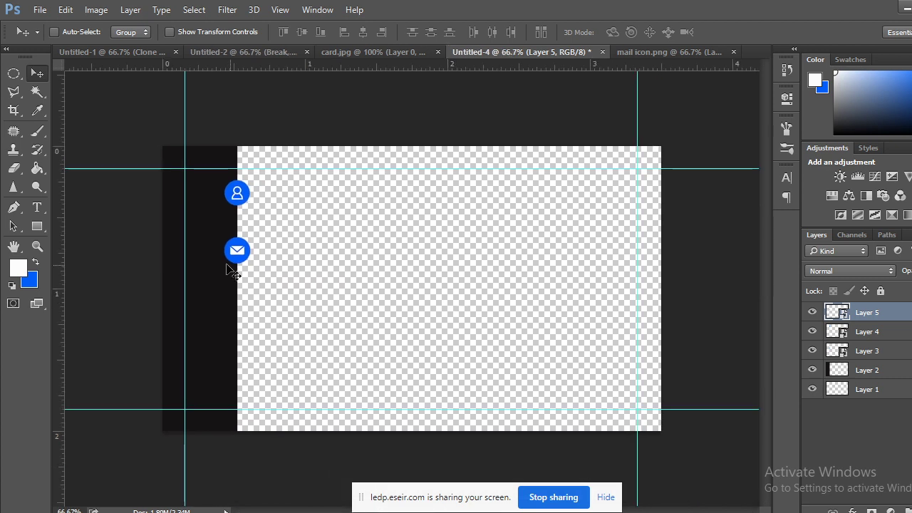
Move the mail icon just below the phone icon, then return to Chrome's 'mail icon' image results.
drag(233, 270, 238, 312)
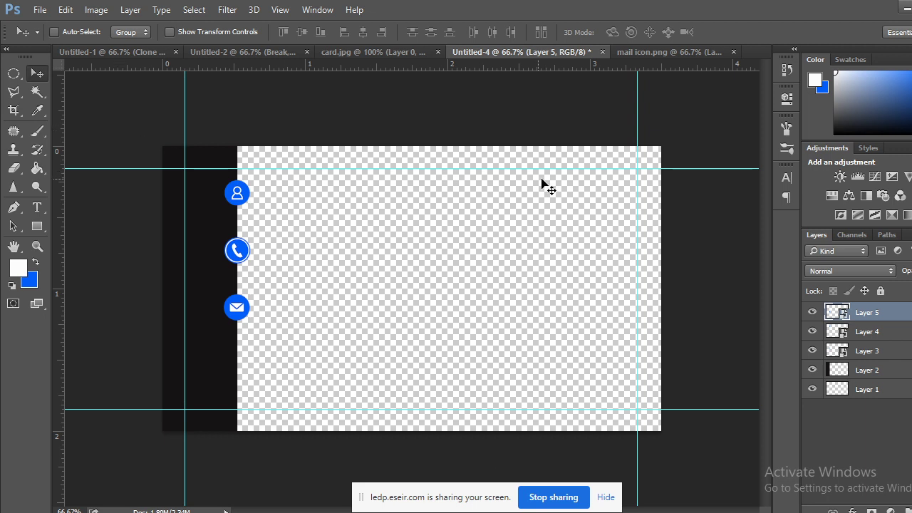
click(668, 51)
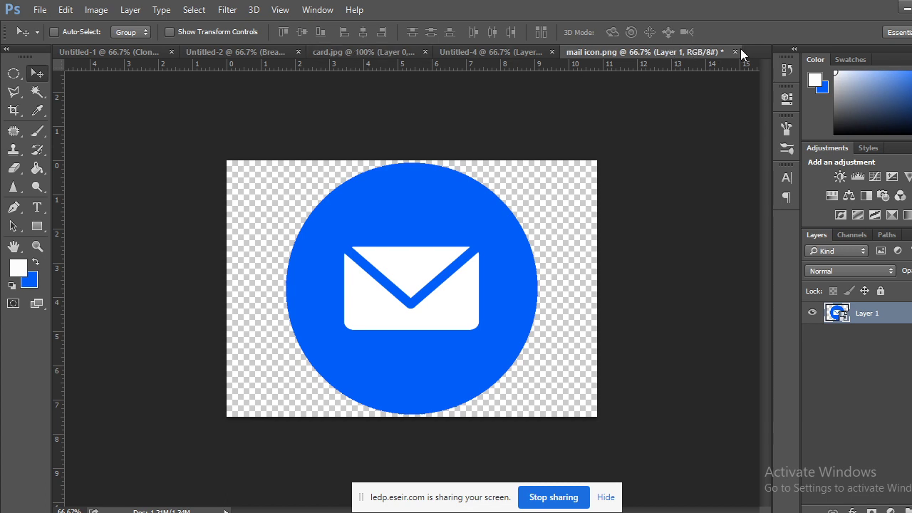
mouse_move(153, 507)
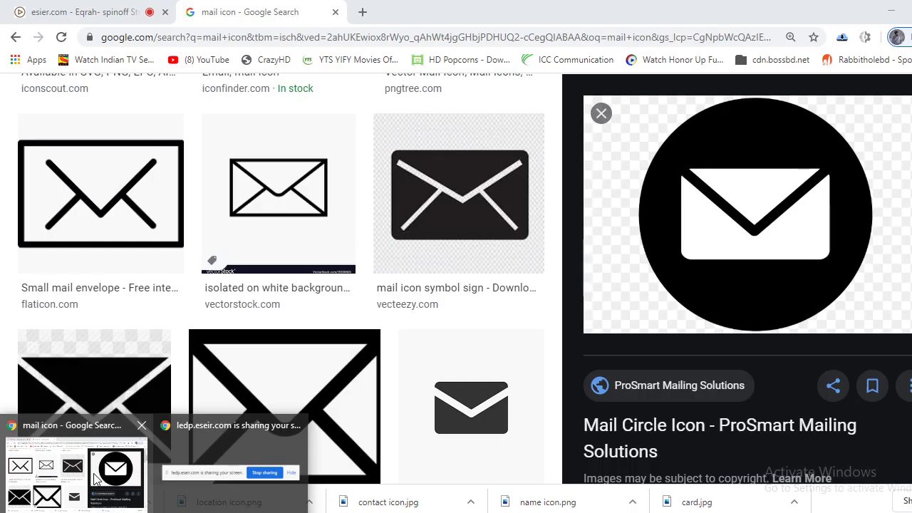
click(71, 477)
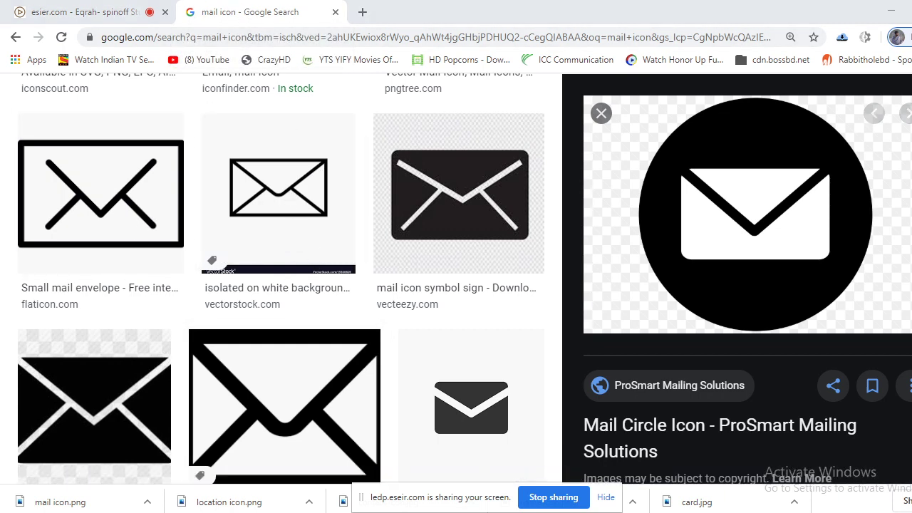
Place location icon.png from the class folder into the mail icon document.
click(221, 508)
mouse_move(154, 510)
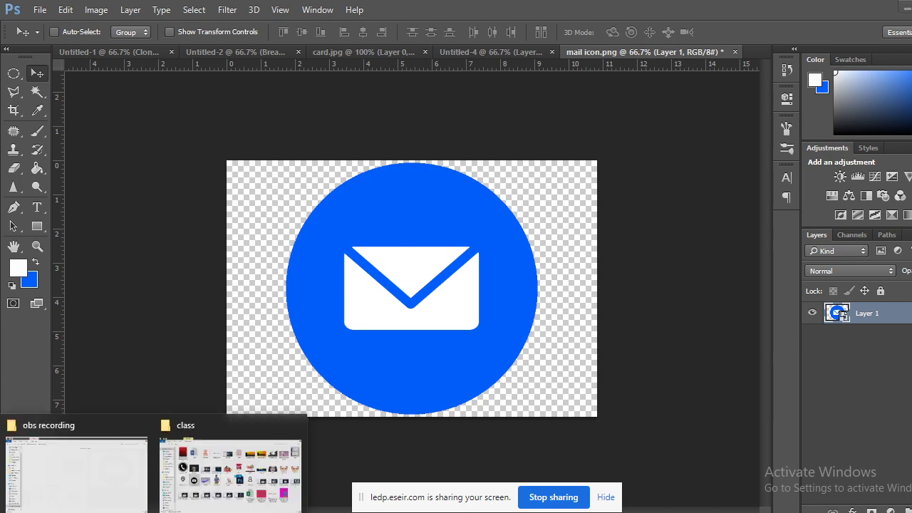
click(229, 466)
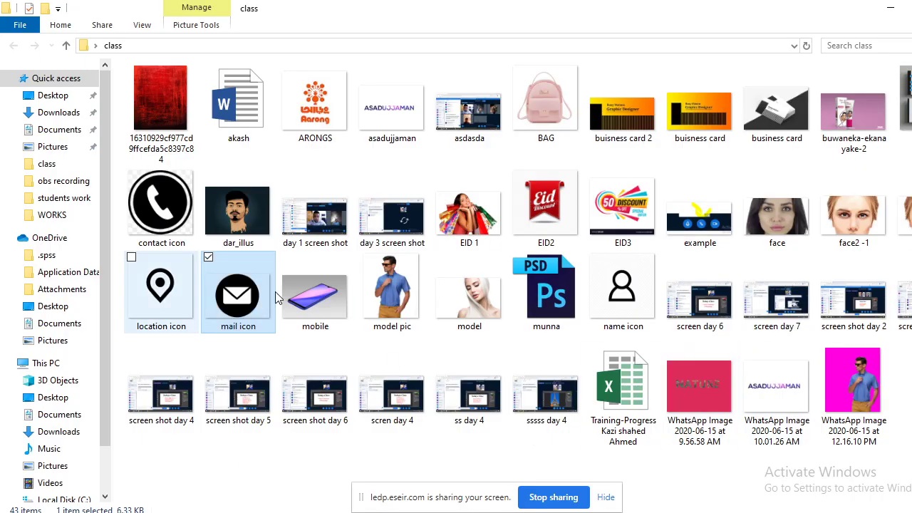
click(162, 293)
drag(162, 293, 531, 262)
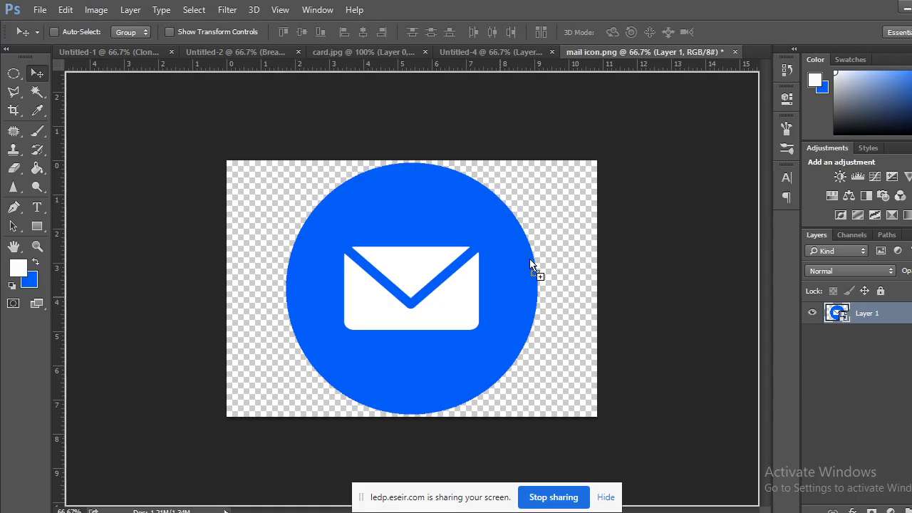
drag(769, 57, 545, 232)
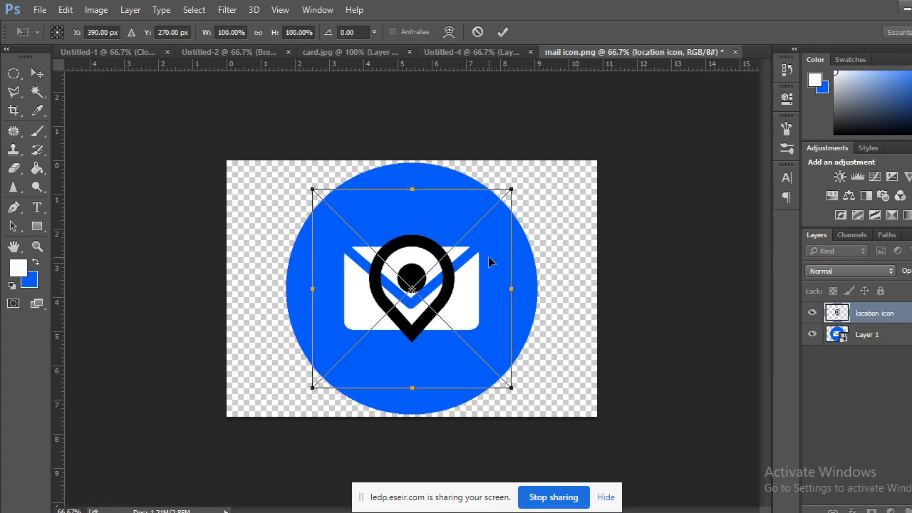
click(50, 75)
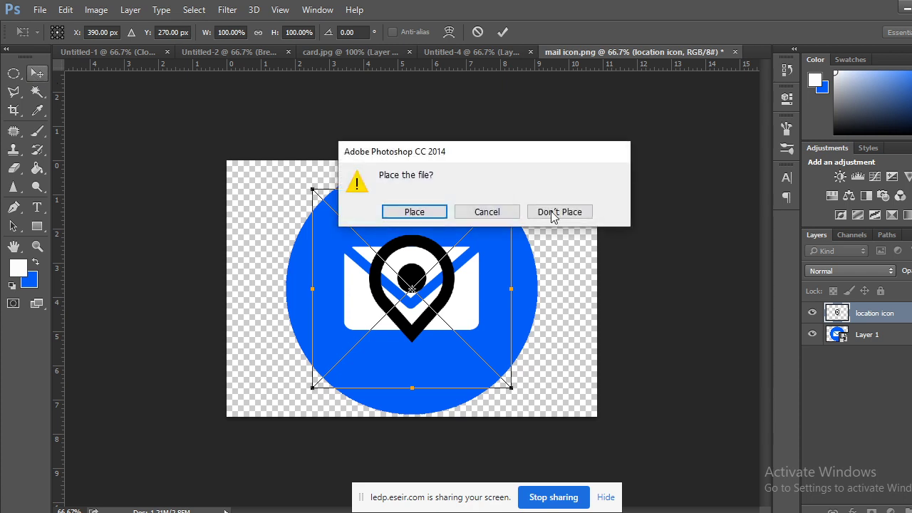
click(434, 211)
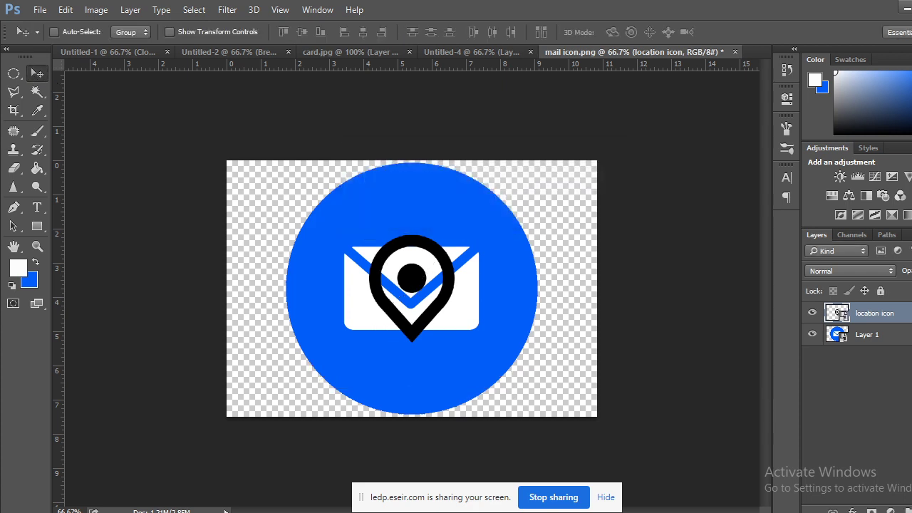
Delete the old blue mail icon layer, leaving only the location icon.
click(861, 336)
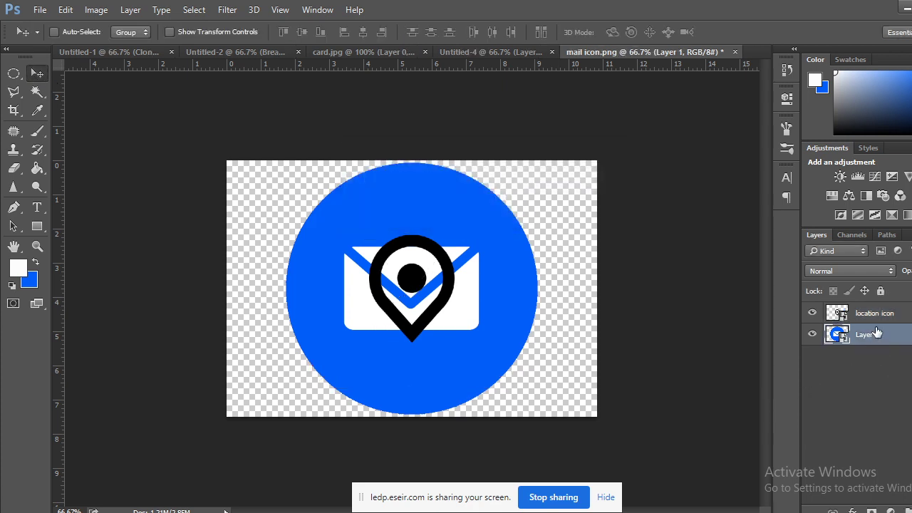
drag(880, 332, 905, 510)
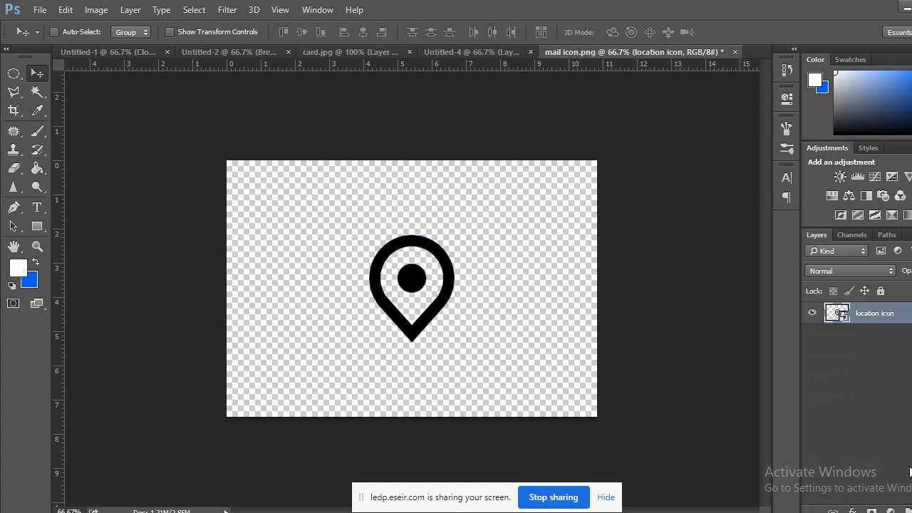
double_click(834, 313)
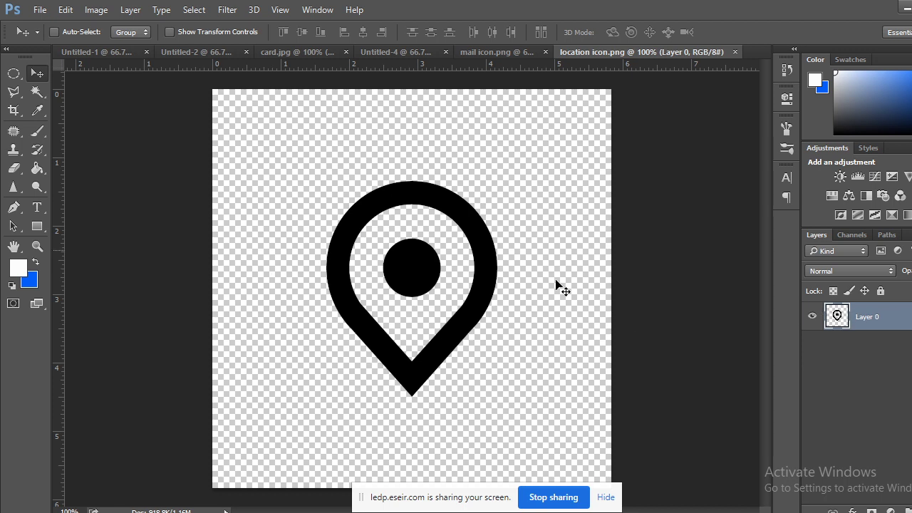
Select the pin's ring and dot with the Magic Wand and fill them white.
click(37, 91)
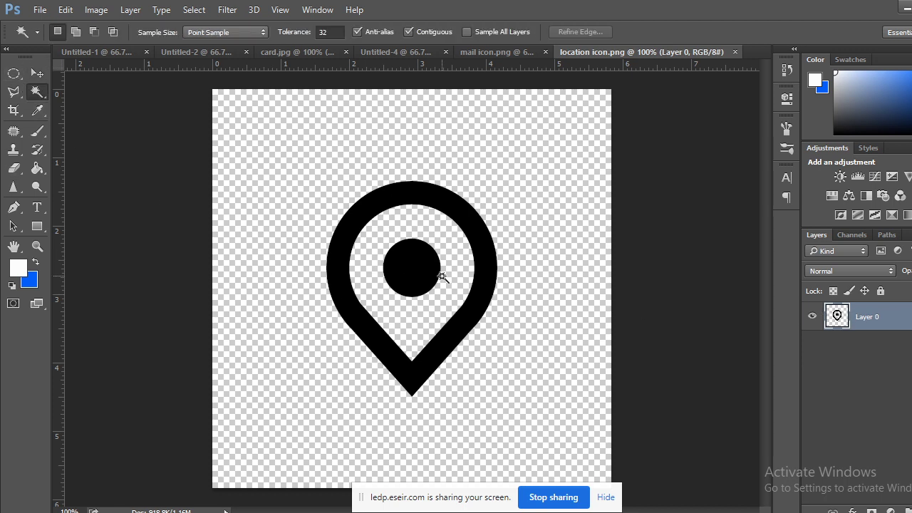
click(427, 262)
shift+click(460, 208)
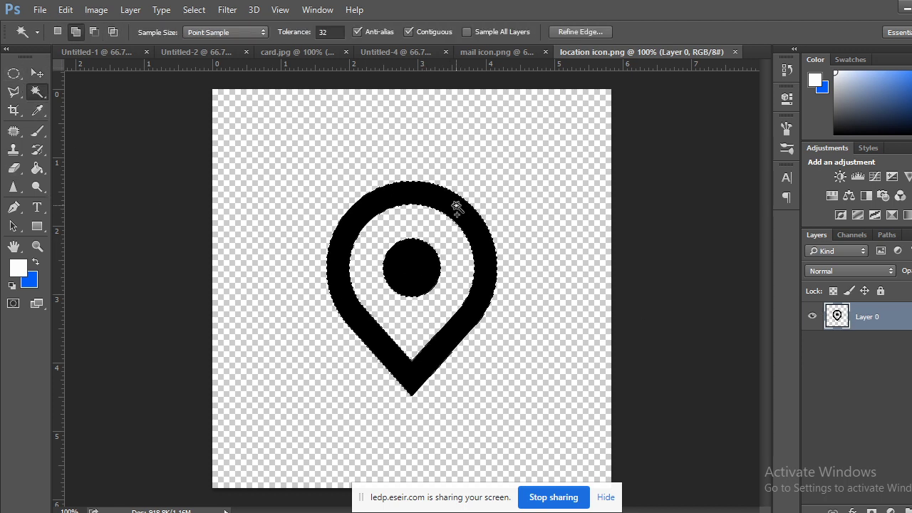
click(36, 262)
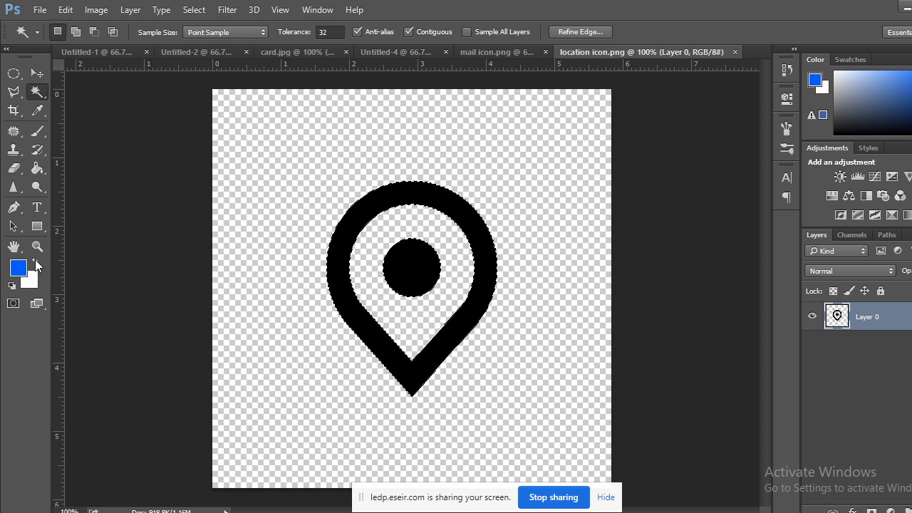
key(ctrl+BackSpace)
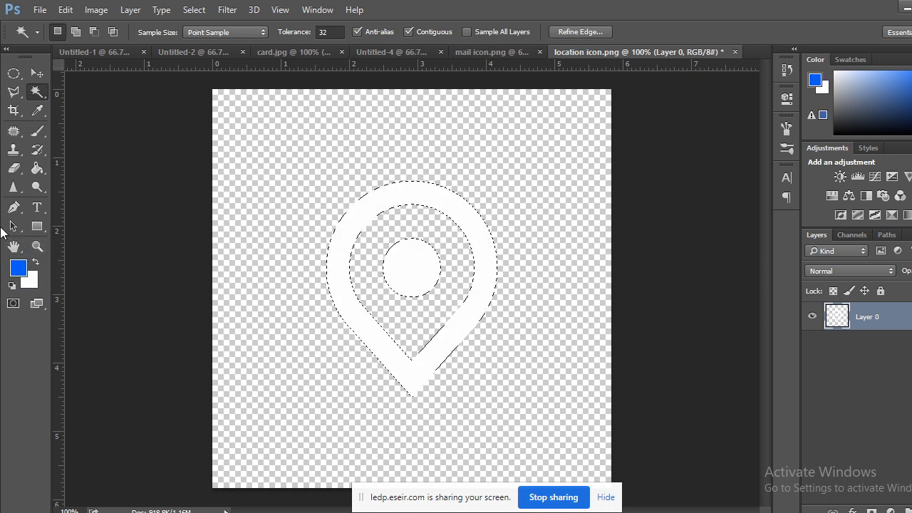
click(22, 74)
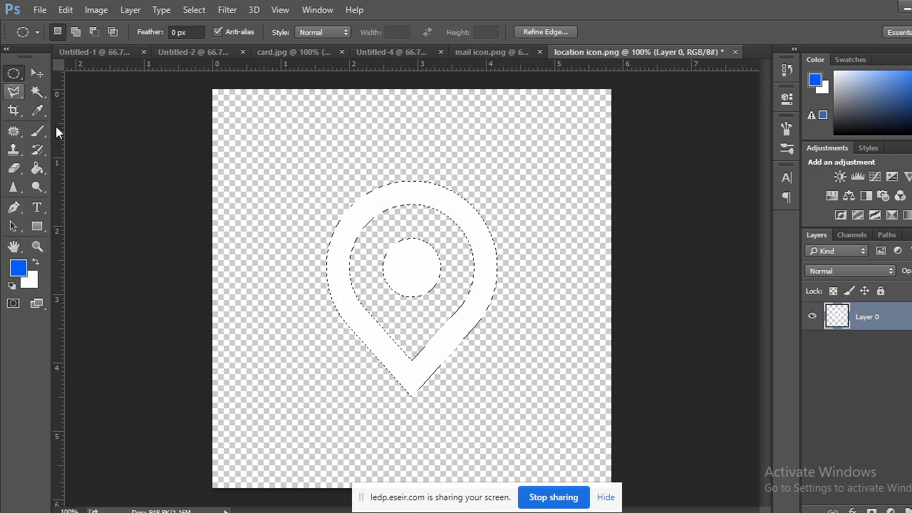
click(176, 209)
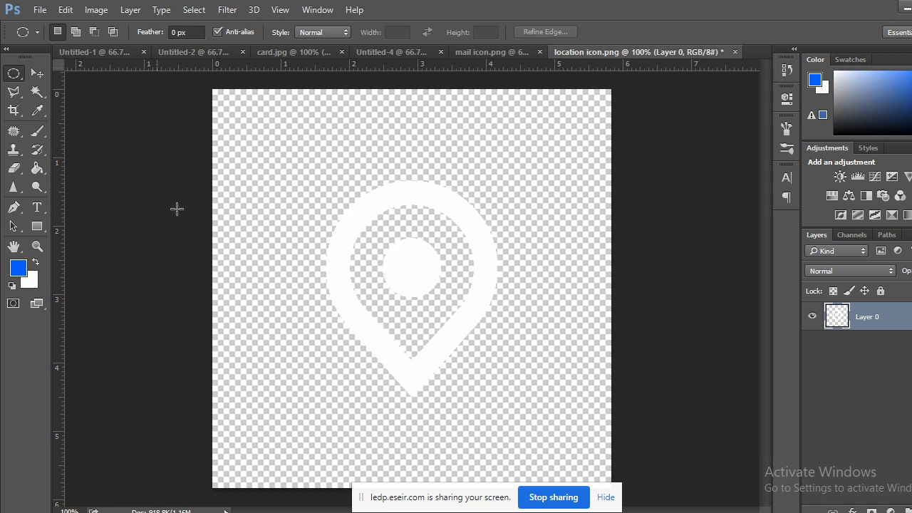
Convert the pin layer to a Smart Object and scale it down to about 76%.
right_click(876, 316)
click(644, 185)
key(ctrl+minus)
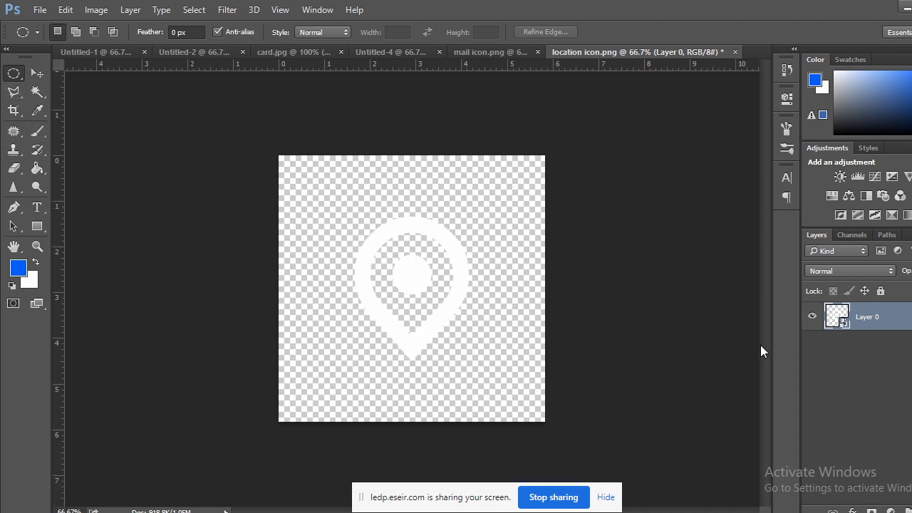
key(ctrl+t)
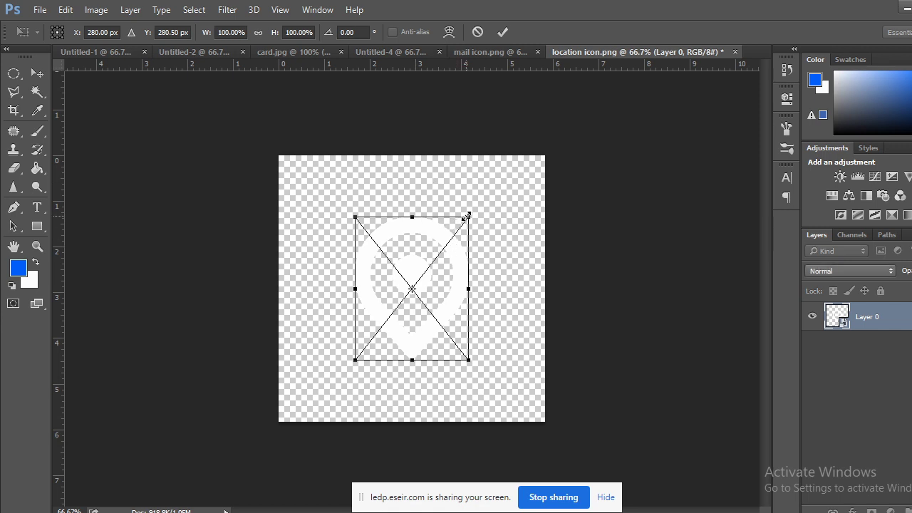
drag(466, 216, 454, 235)
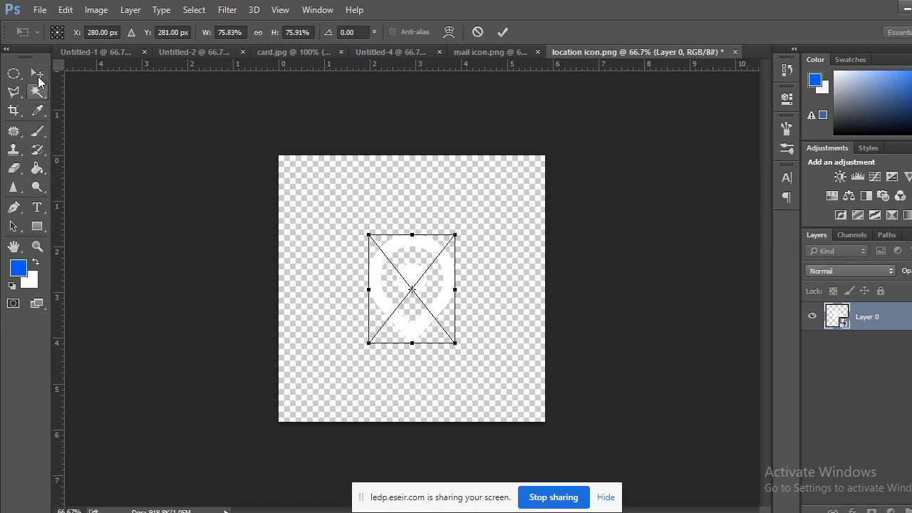
click(37, 73)
click(420, 212)
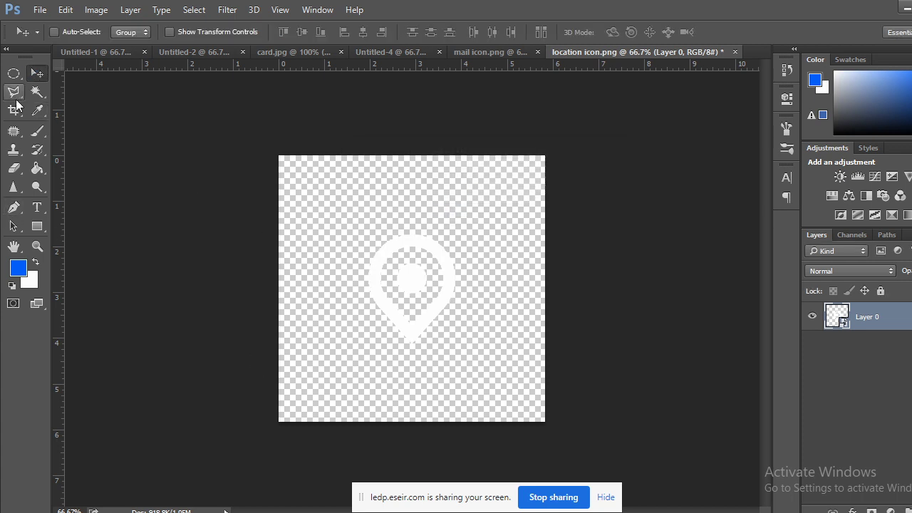
Draw a large blue-filled circle around the pin on a new layer.
click(889, 510)
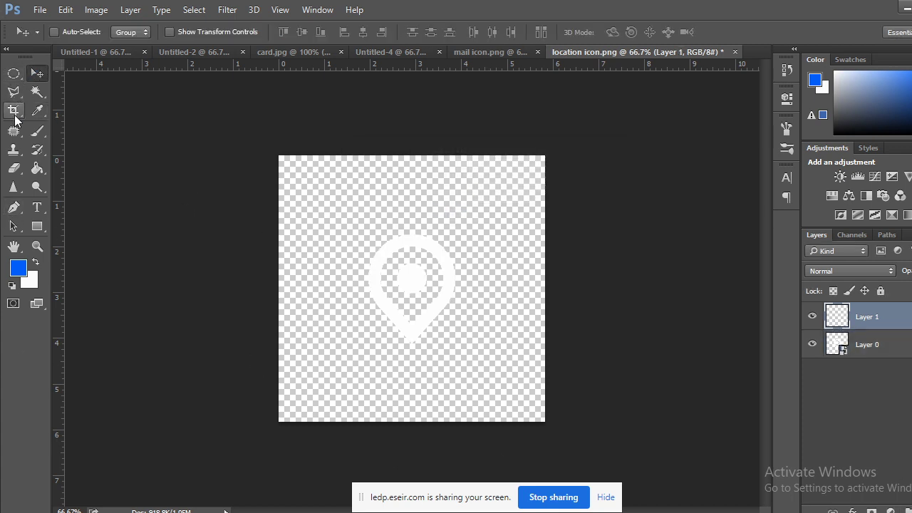
click(14, 74)
click(69, 85)
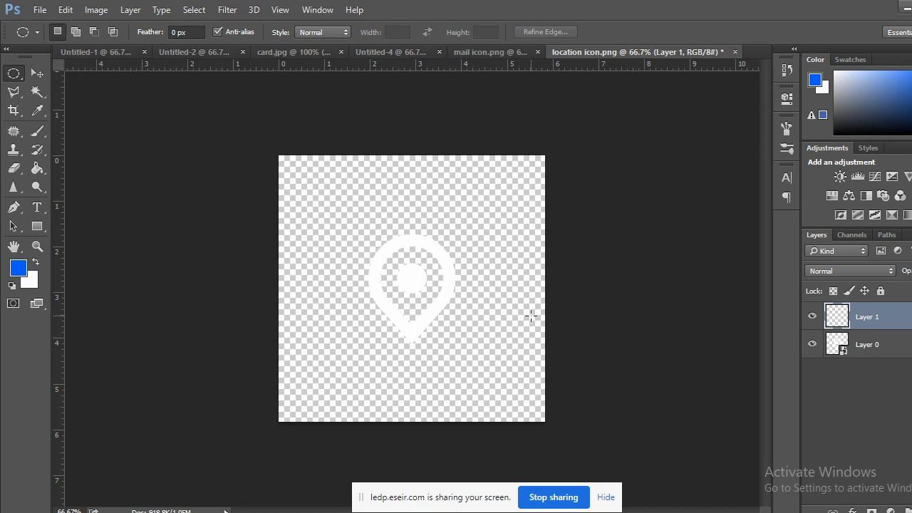
drag(410, 279, 515, 452)
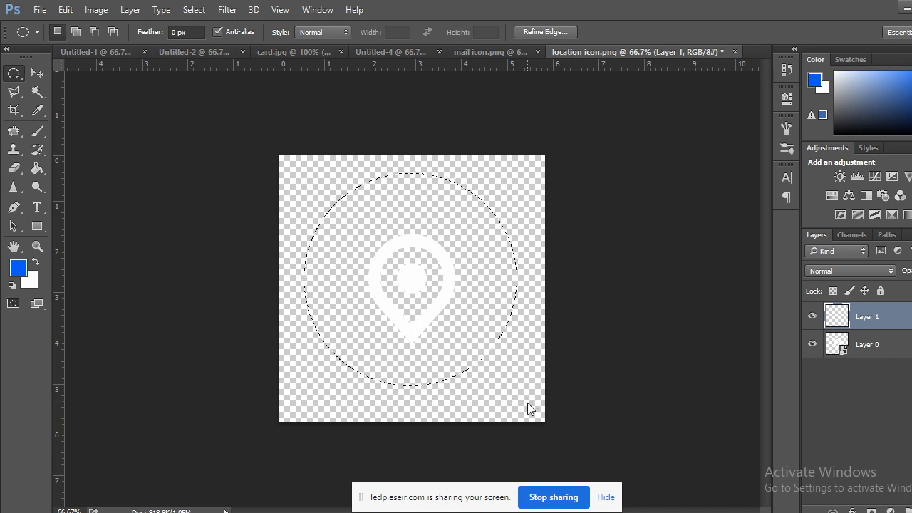
key(shift+Down)
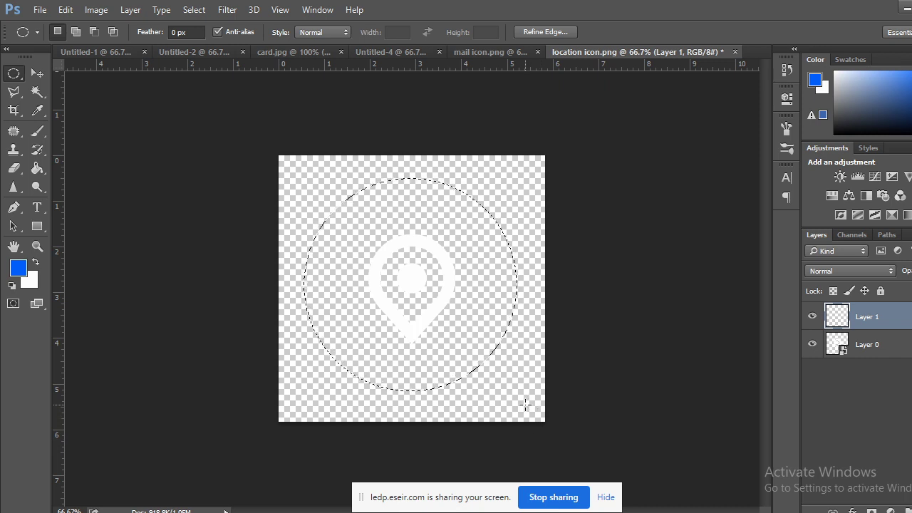
click(36, 262)
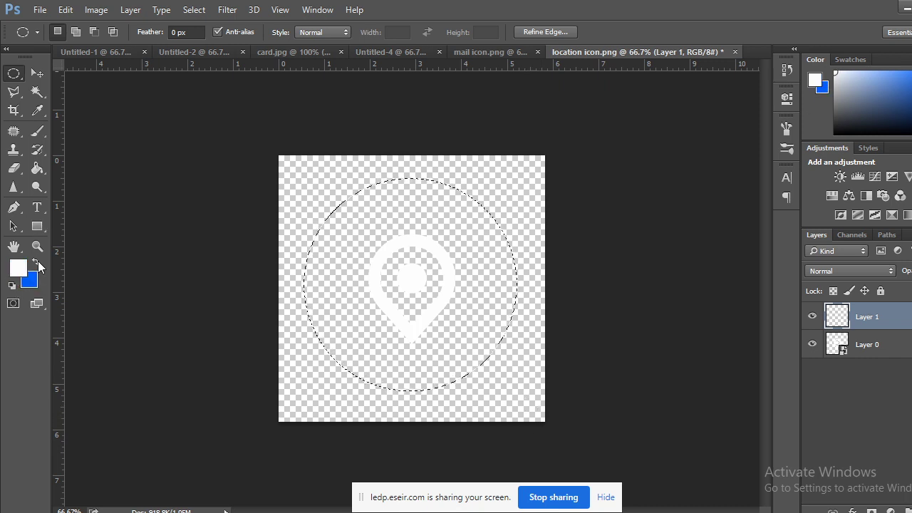
key(ctrl+BackSpace)
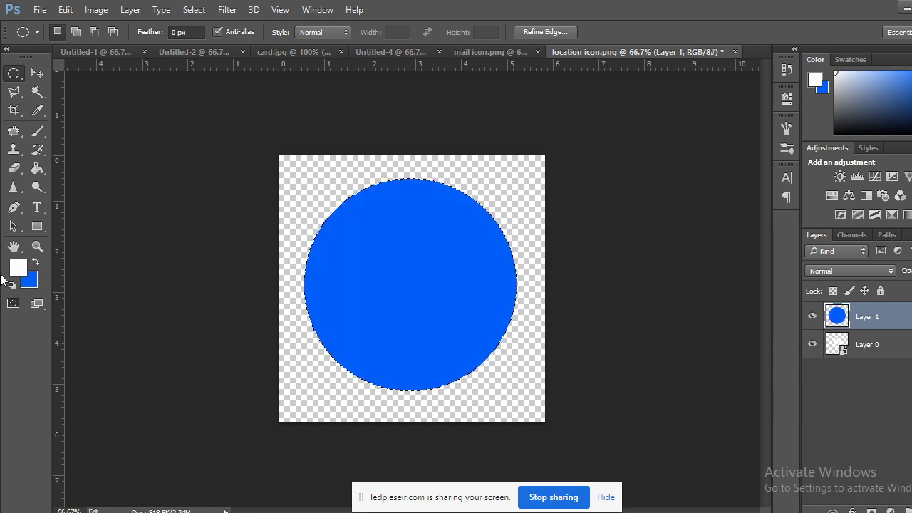
drag(114, 178, 119, 180)
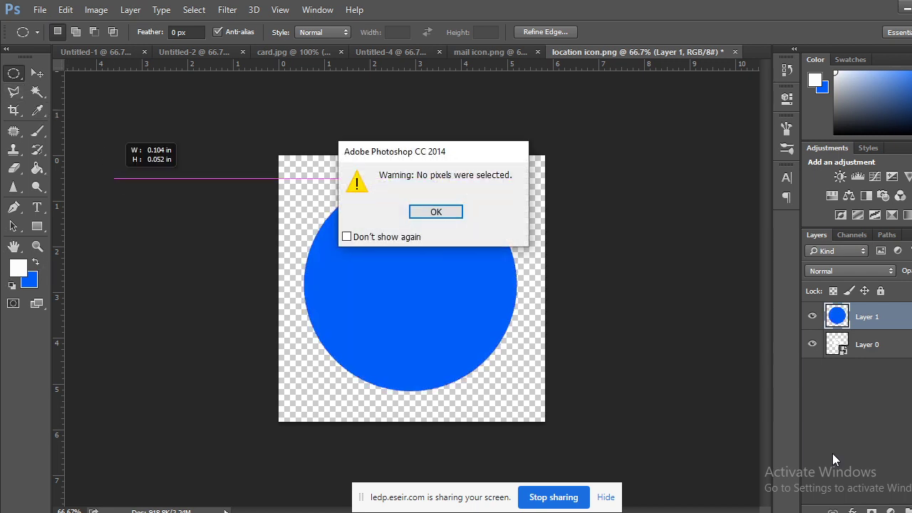
click(426, 208)
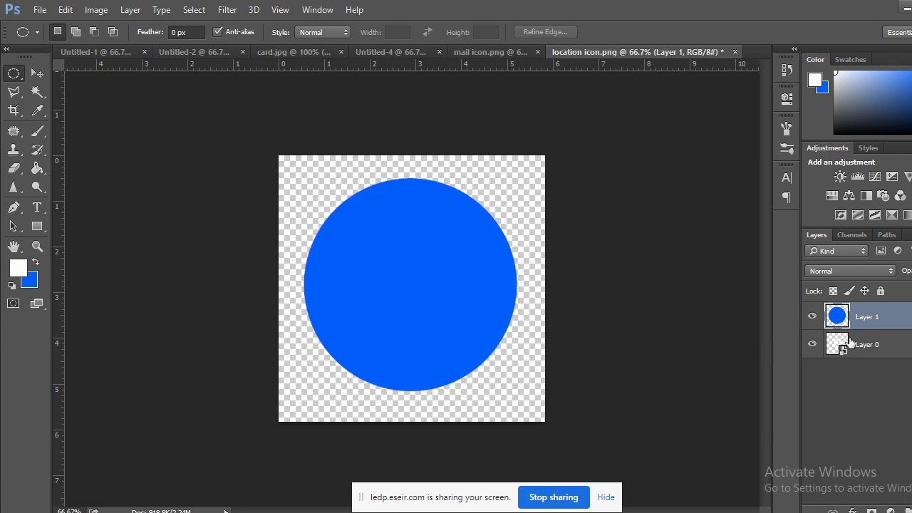
Move the pin above the circle, merge both layers, and convert the result to a Smart Object.
drag(875, 345, 863, 311)
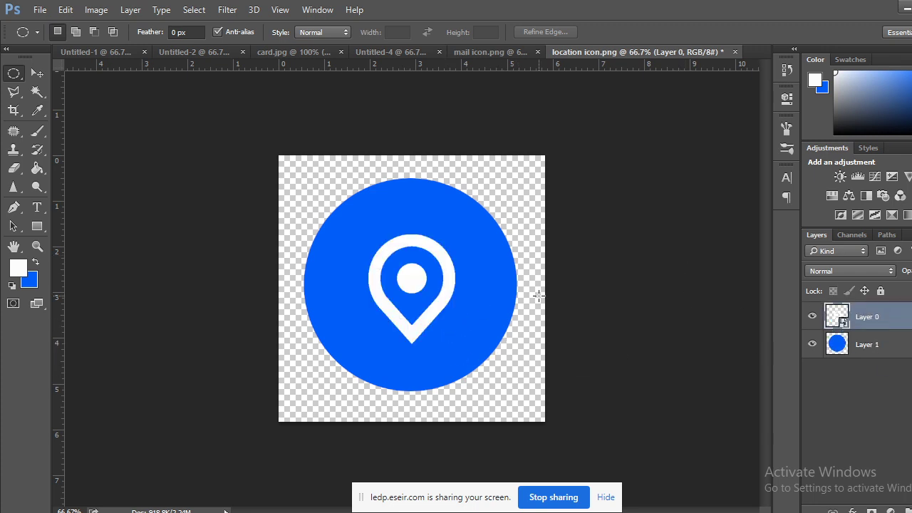
click(874, 347)
shift+click(878, 325)
right_click(877, 321)
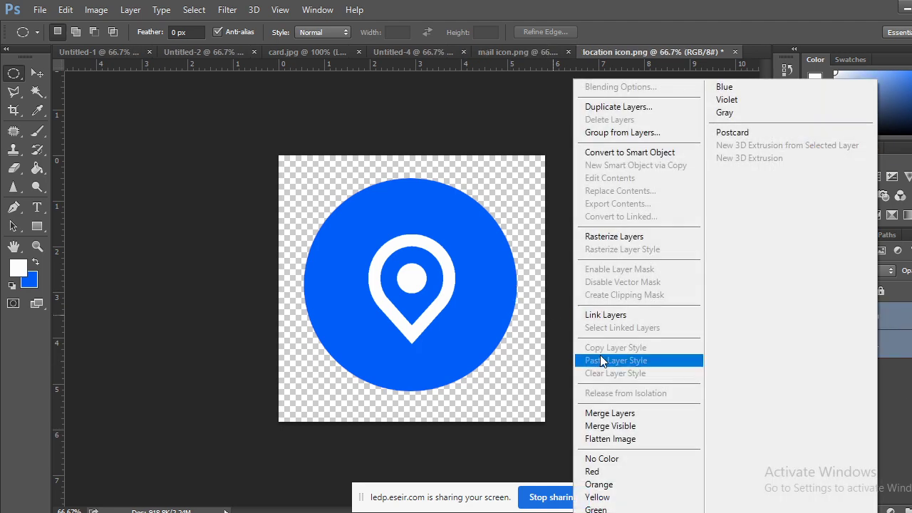
click(612, 414)
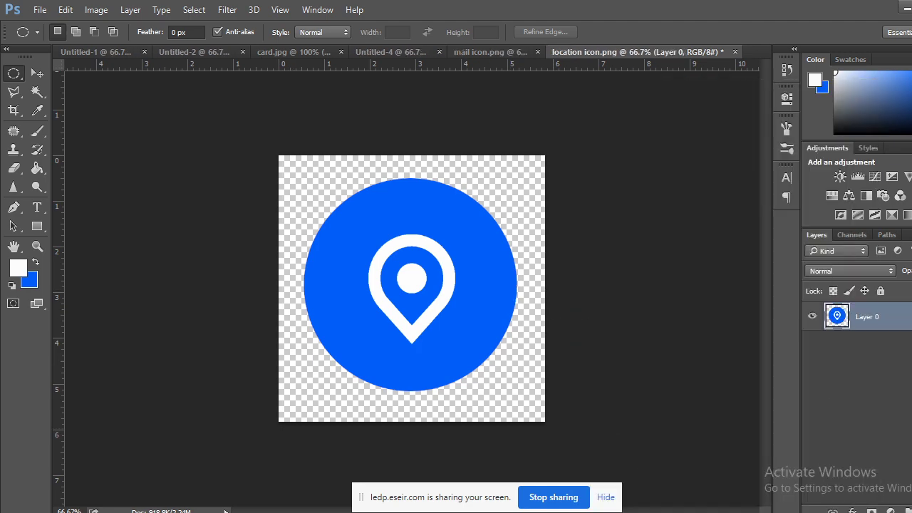
right_click(901, 322)
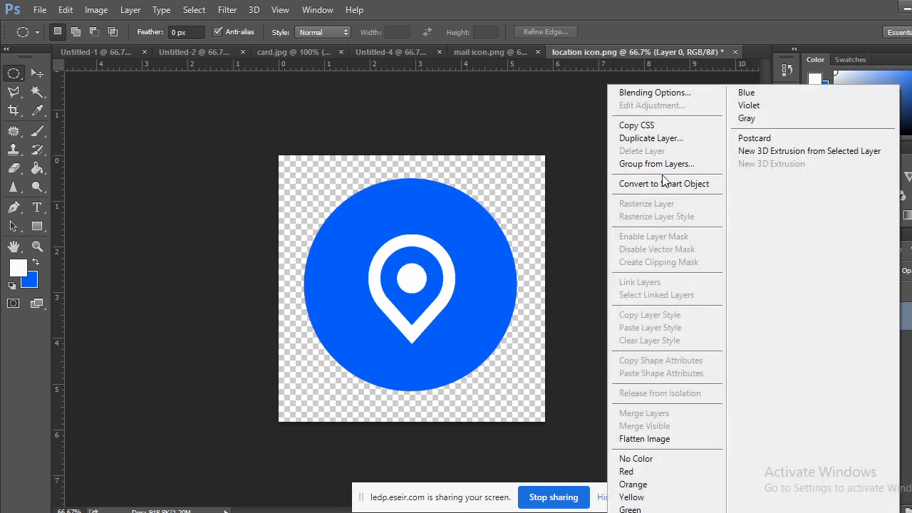
click(663, 185)
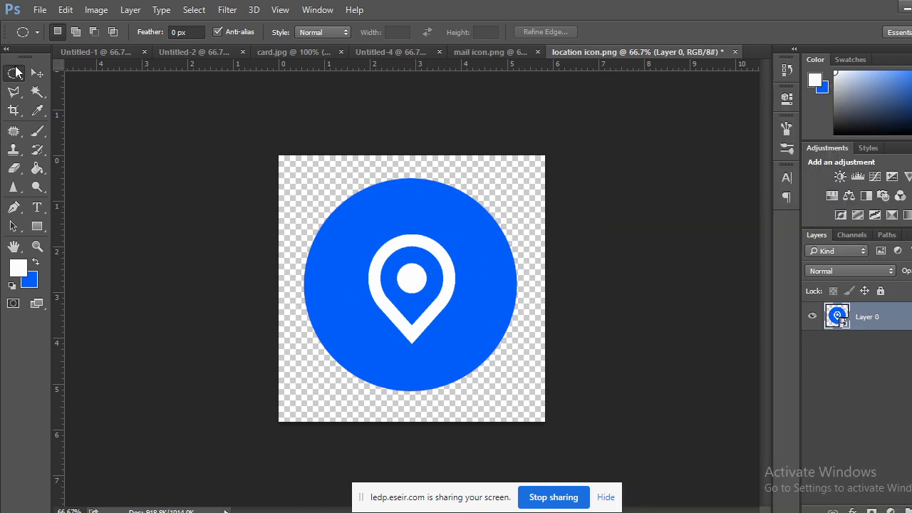
click(37, 73)
Bring the location icon onto the card and shrink it to about 7% over the dark strip.
drag(393, 226, 380, 320)
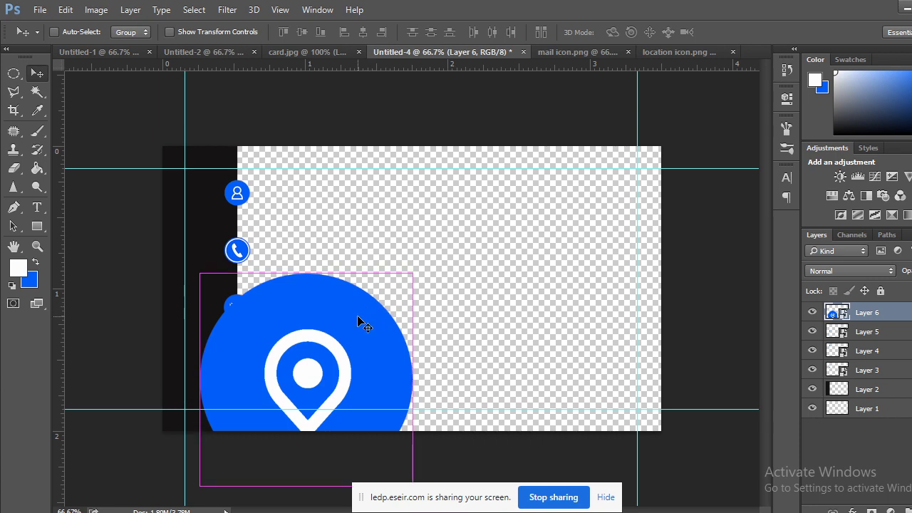
scroll(356, 322, up, 2)
drag(249, 325, 661, 115)
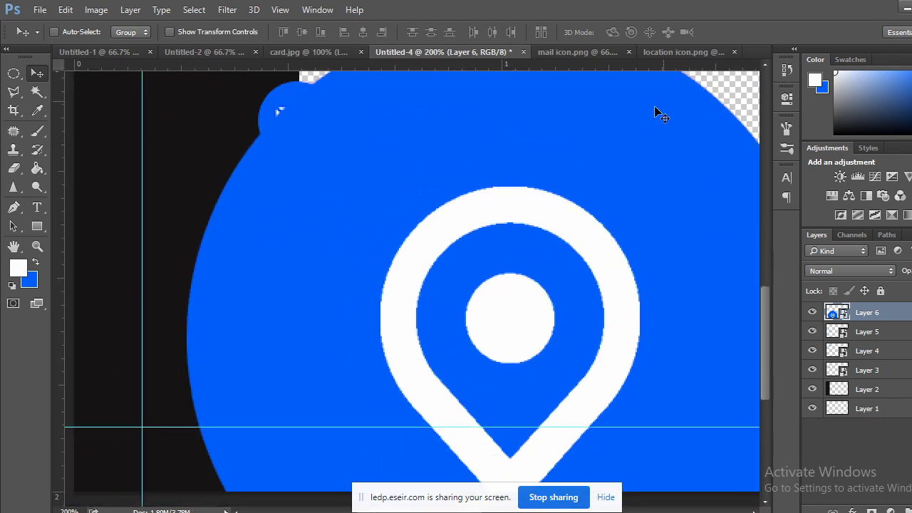
key(ctrl+t)
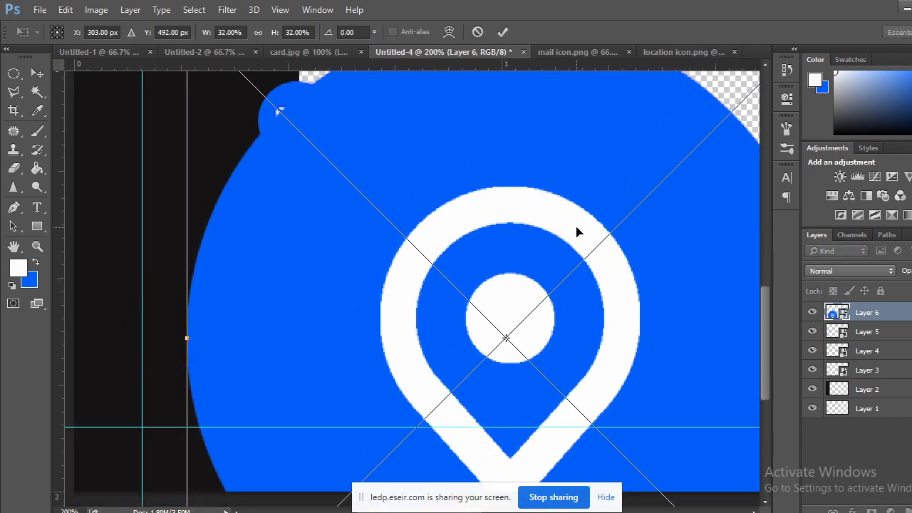
key(ctrl+minus)
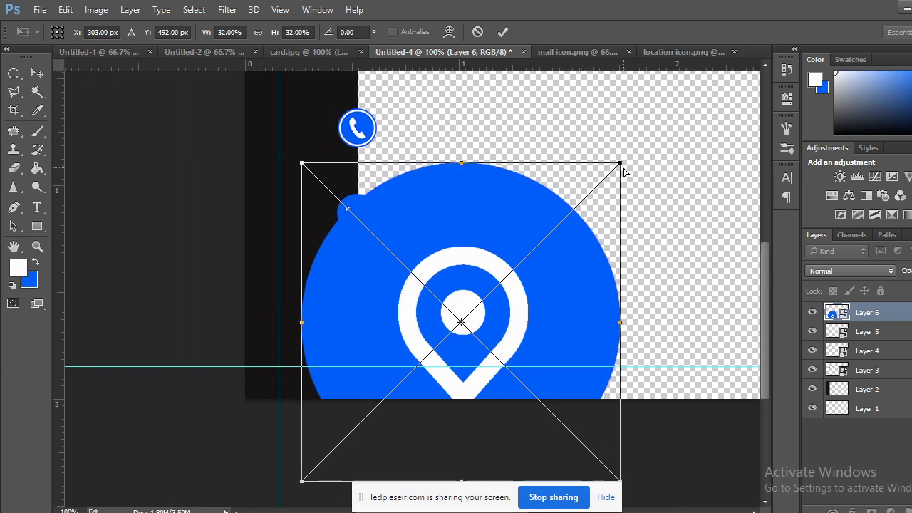
drag(621, 165, 531, 291)
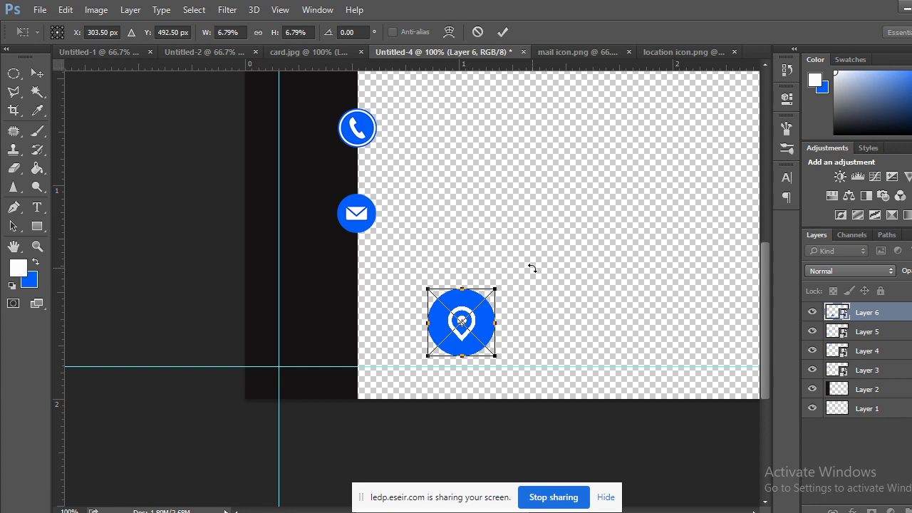
key(ctrl+plus)
drag(513, 329, 302, 116)
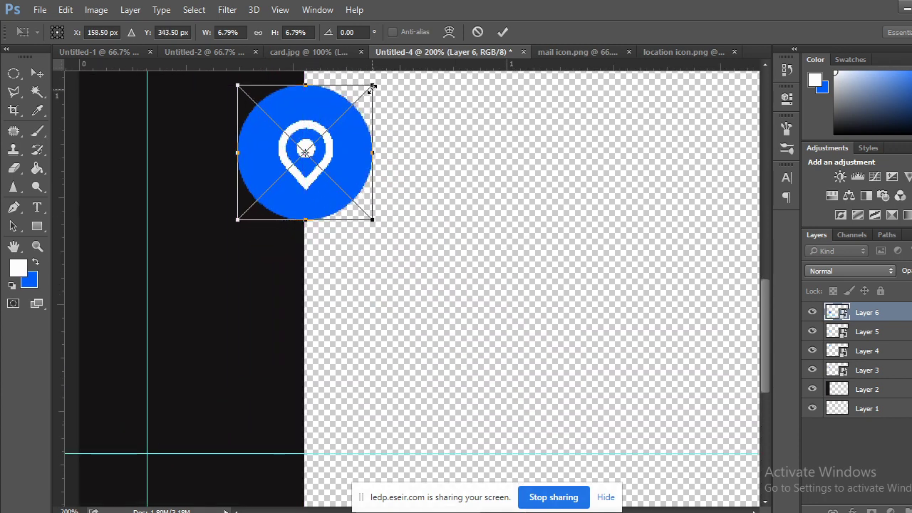
Fine-tune the location icon to about 4% size and commit the placement.
drag(371, 88, 344, 120)
key(ctrl+plus)
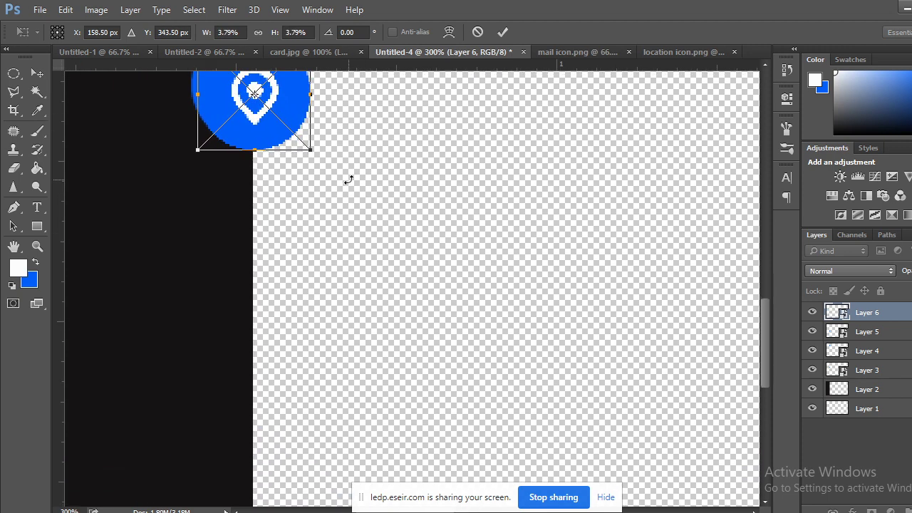
drag(346, 179, 413, 321)
drag(336, 221, 332, 210)
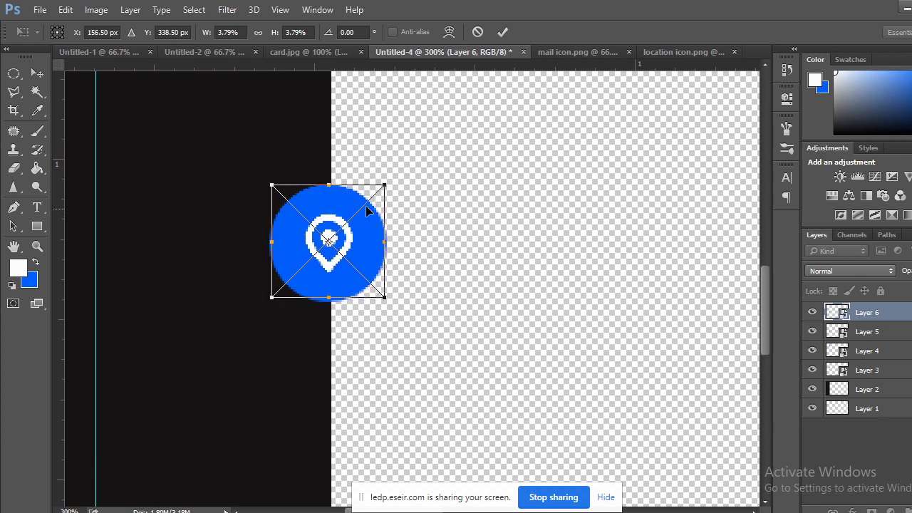
drag(393, 185, 411, 203)
drag(417, 200, 411, 199)
click(36, 72)
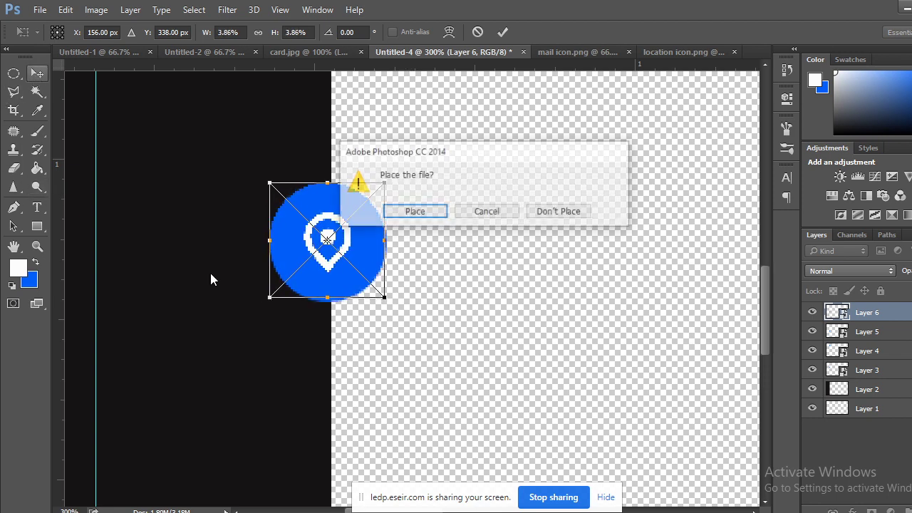
click(424, 214)
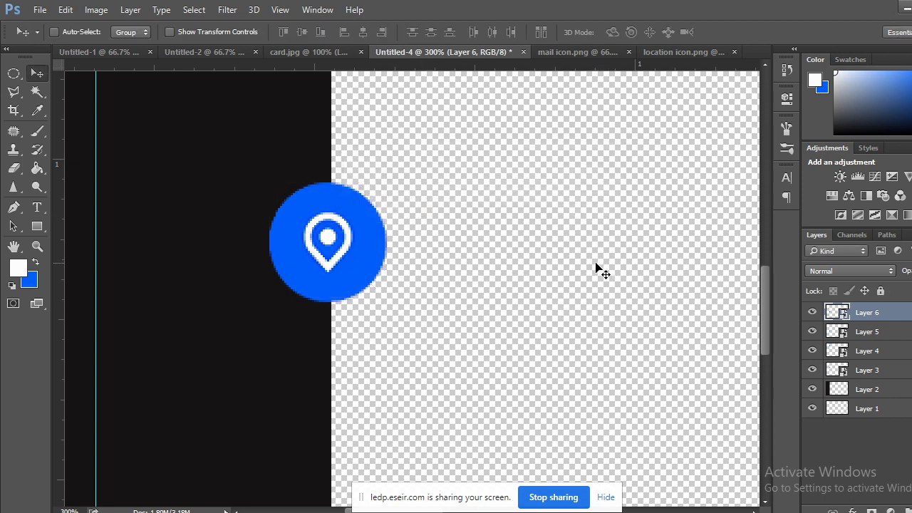
Move the location icon below the mail icon, completing the four-icon column.
key(ctrl+minus)
key(ctrl+minus)
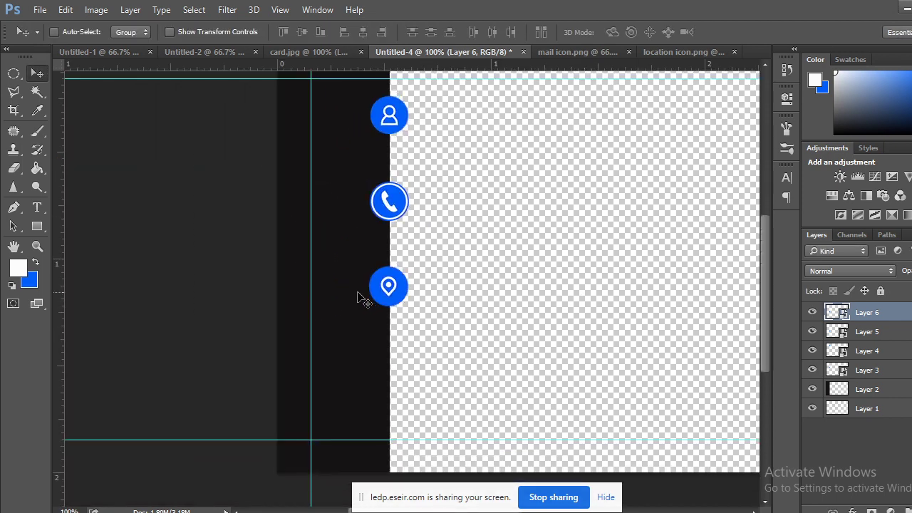
drag(388, 295, 387, 379)
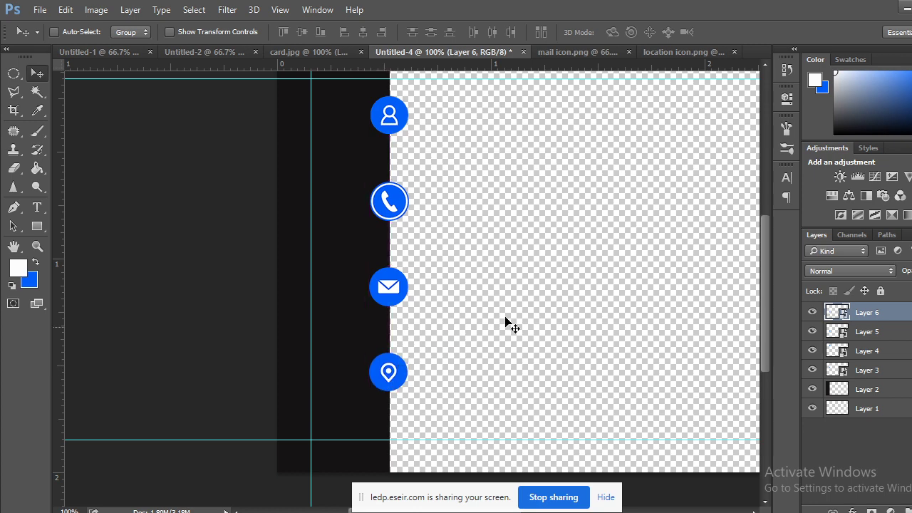
click(13, 74)
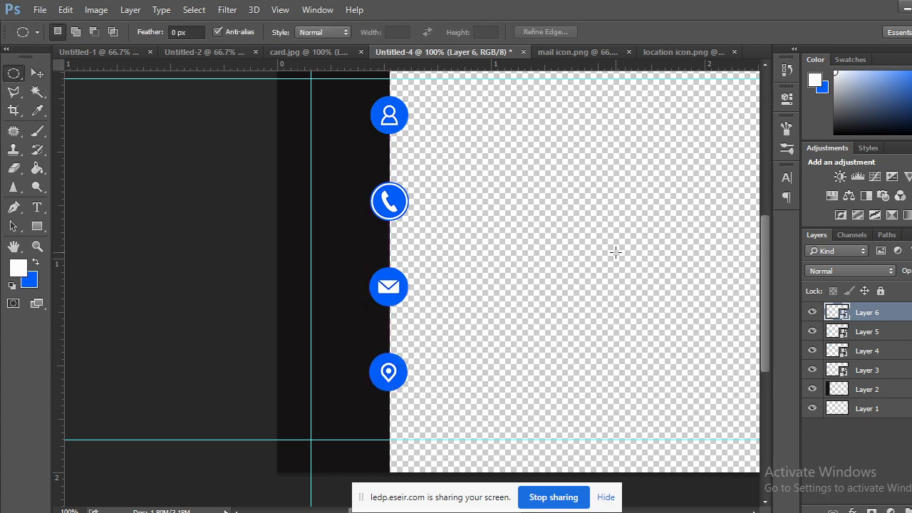
key(ctrl+minus)
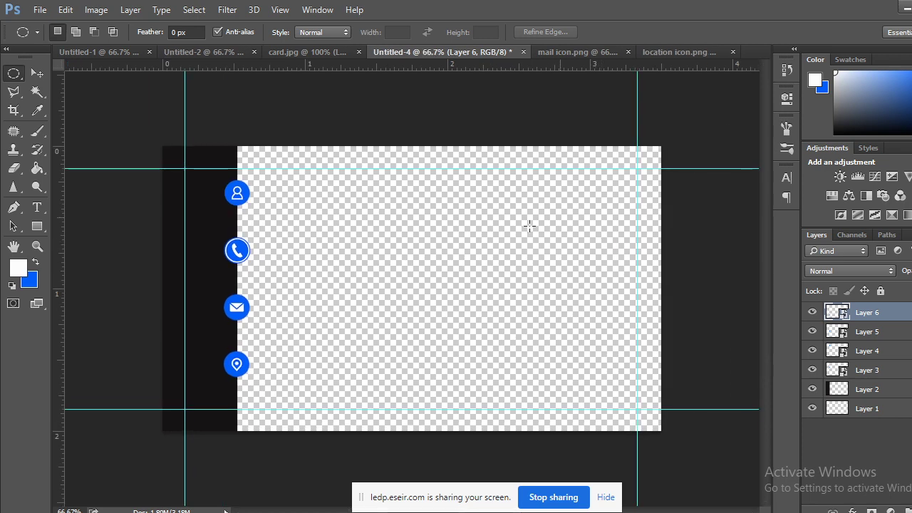
mouse_move(106, 476)
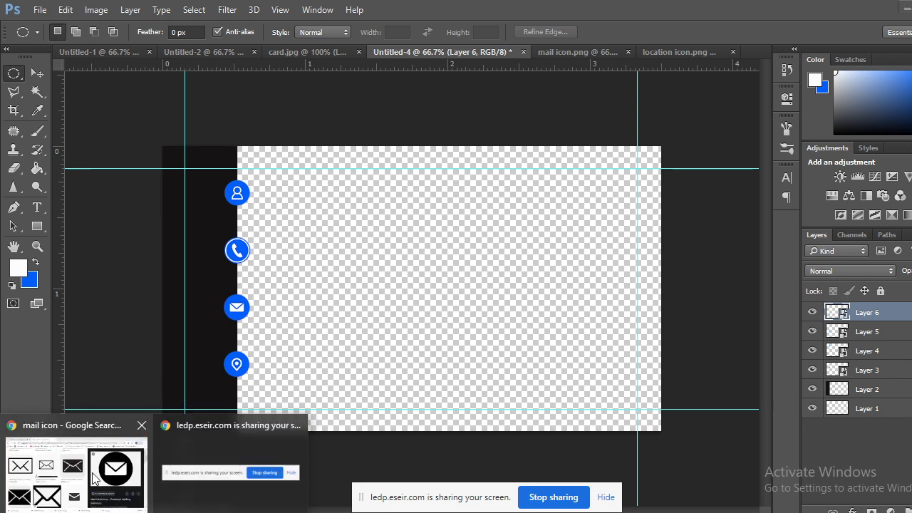
Stop and restart the webcam share in BigBlueButton, muting the microphone, then return to Photoshop.
click(100, 470)
click(41, 7)
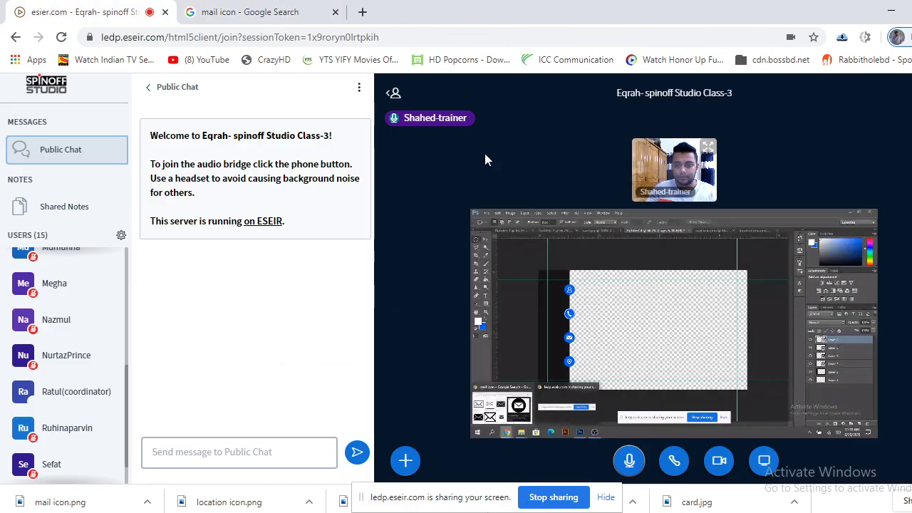
click(717, 463)
click(629, 460)
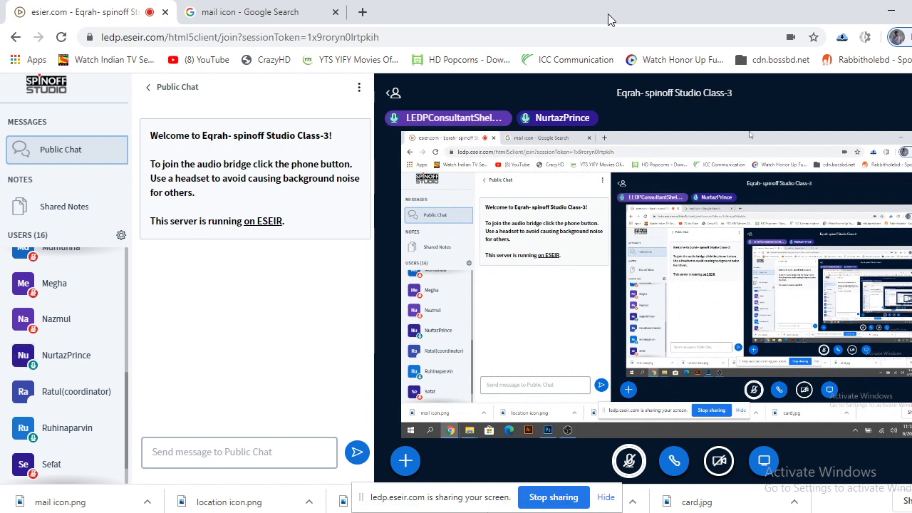
click(718, 461)
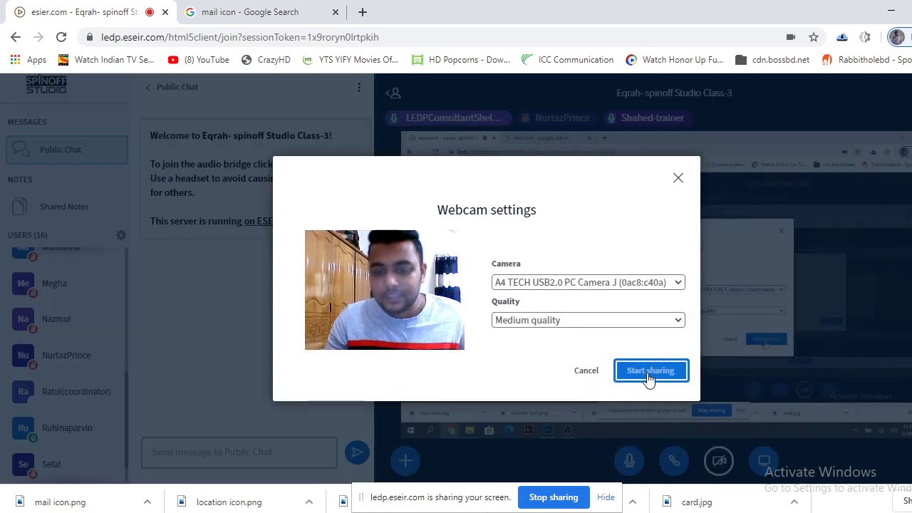
click(649, 378)
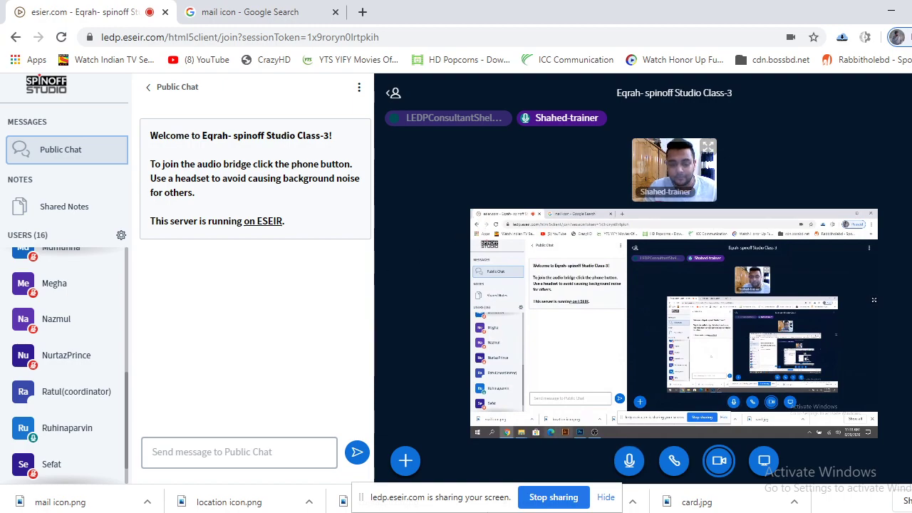
key(alt+Tab)
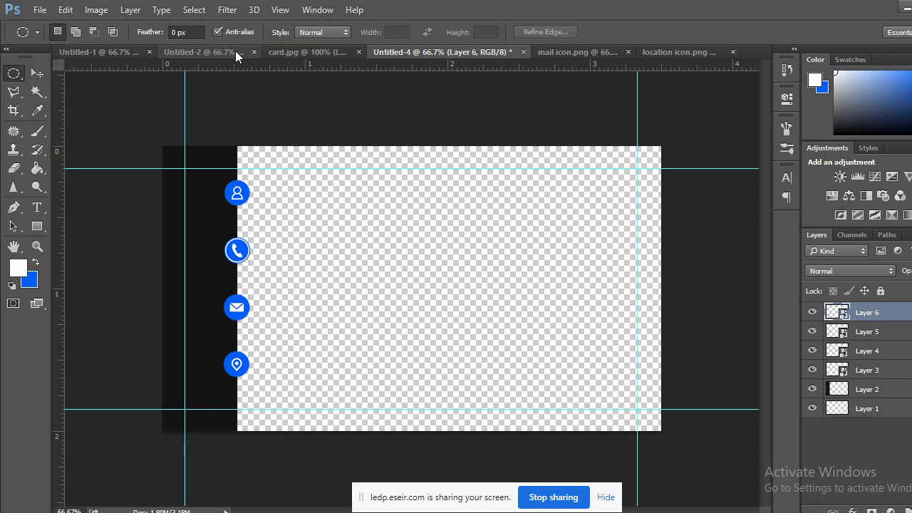
Check the Untitled-2 and Untitled-1 documents, then return to the Untitled-4 card and the meeting page.
click(236, 51)
click(100, 51)
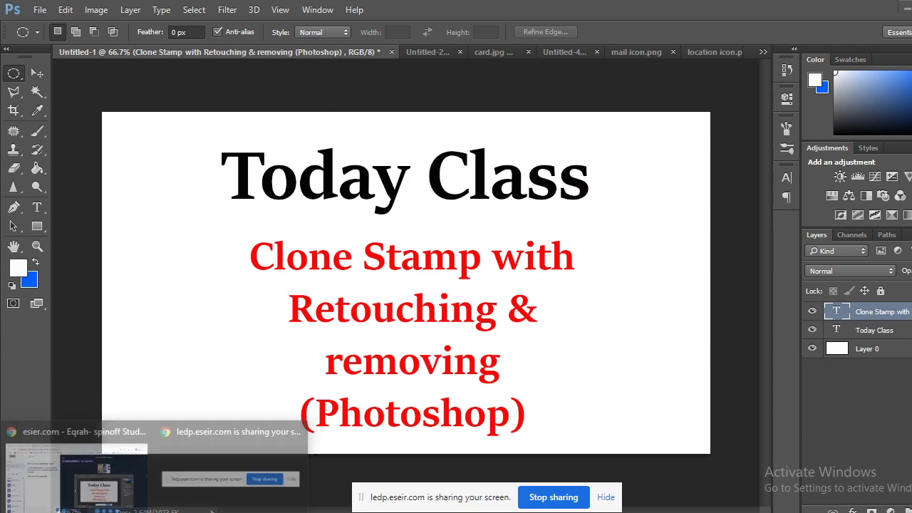
click(107, 463)
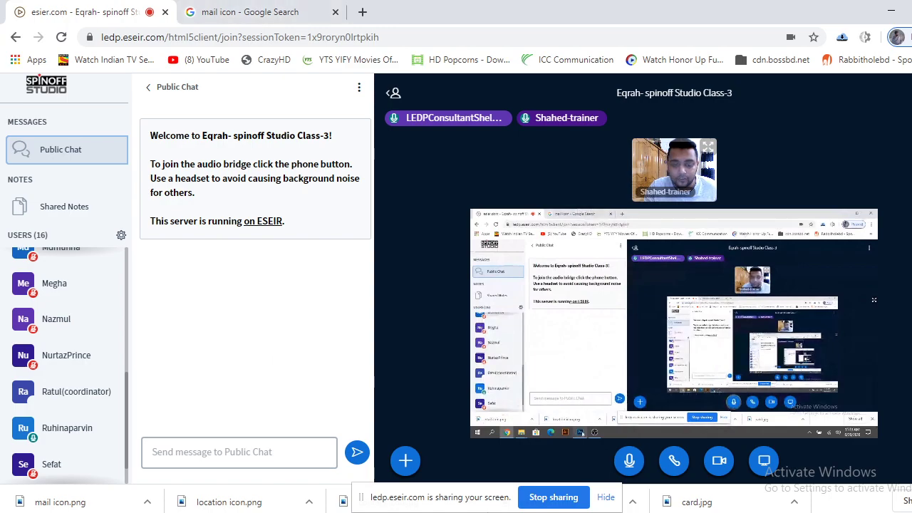
key(alt+Tab)
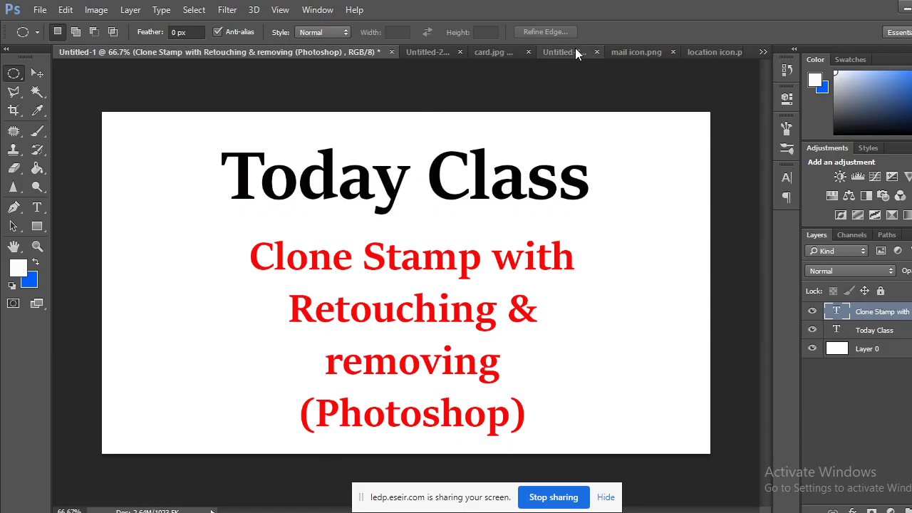
click(575, 52)
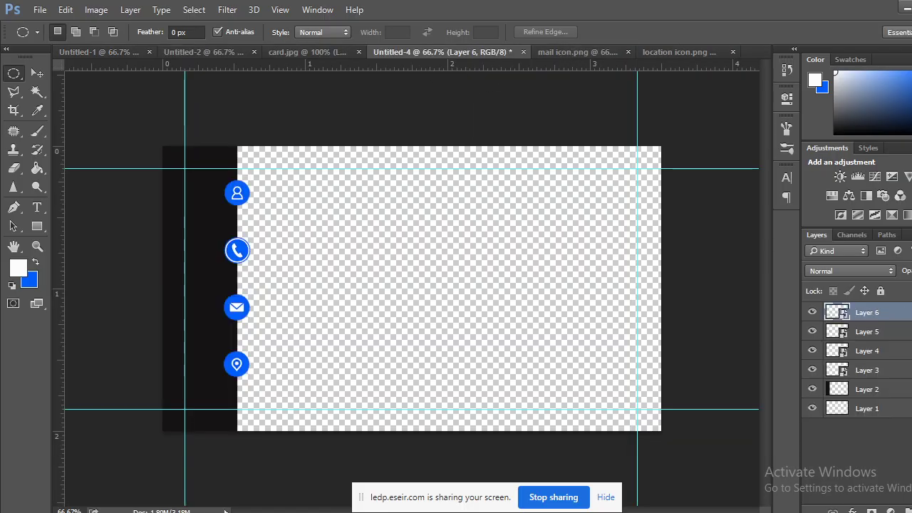
mouse_move(159, 504)
click(112, 482)
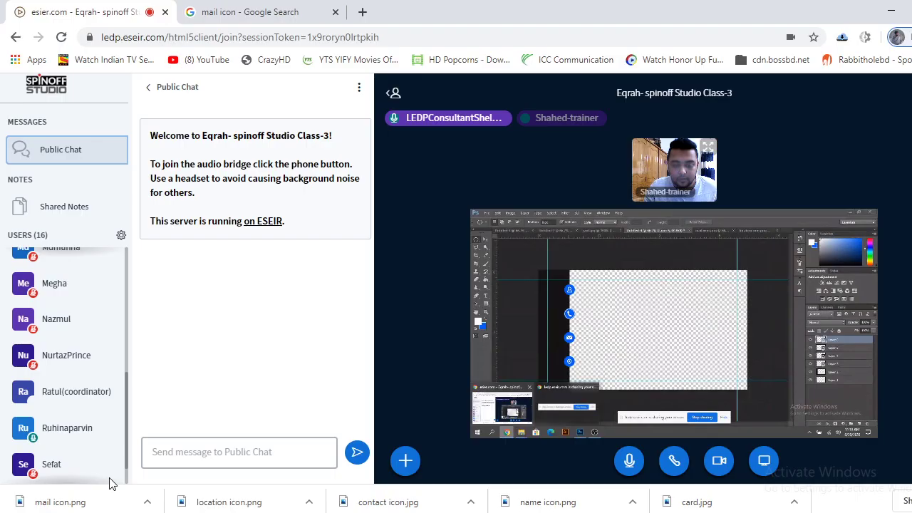
Stop the full-screen share and restart it sharing only the Photoshop Untitled-4 window.
click(763, 460)
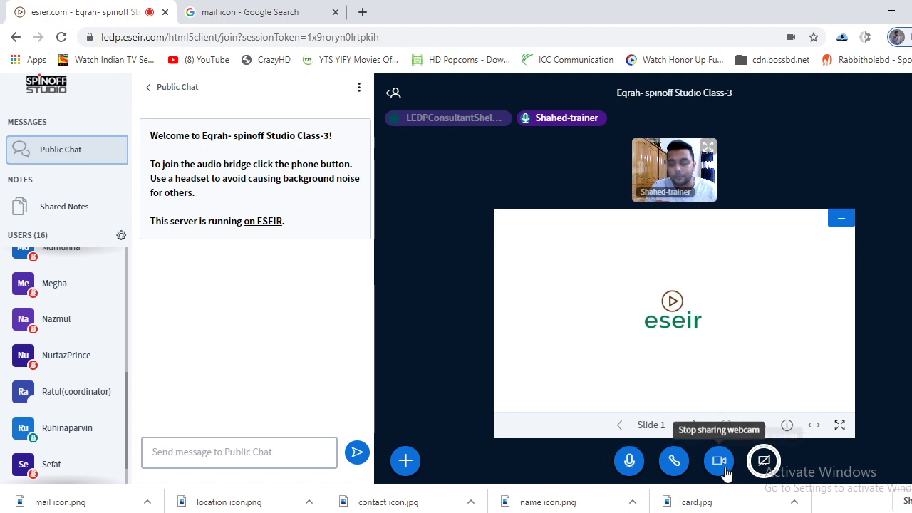
click(763, 460)
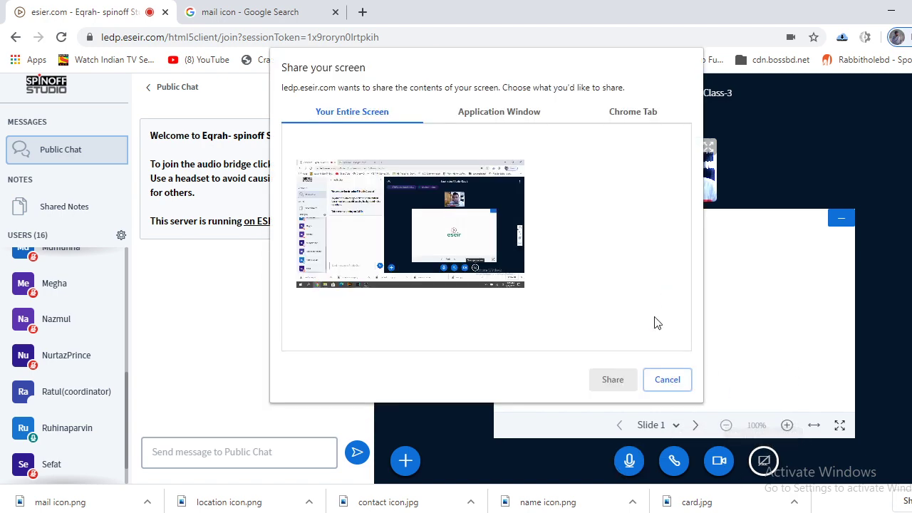
click(499, 112)
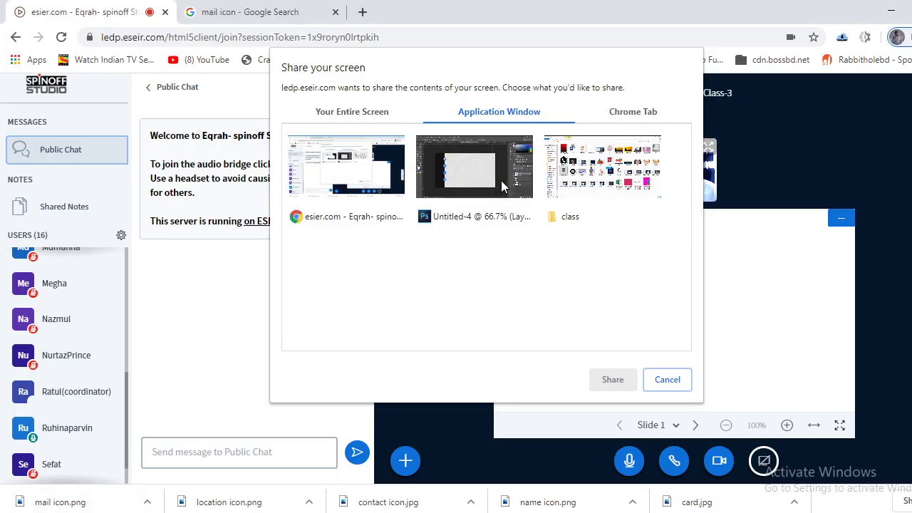
click(436, 227)
click(607, 380)
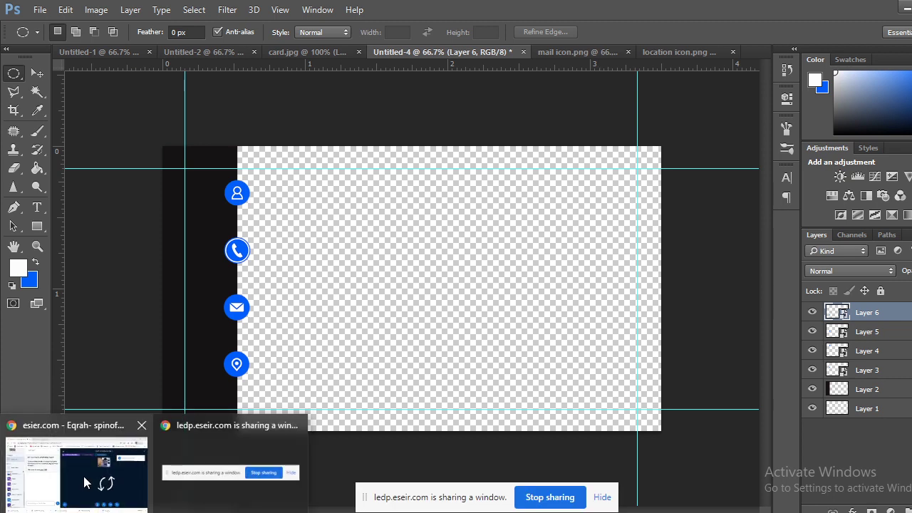
click(83, 476)
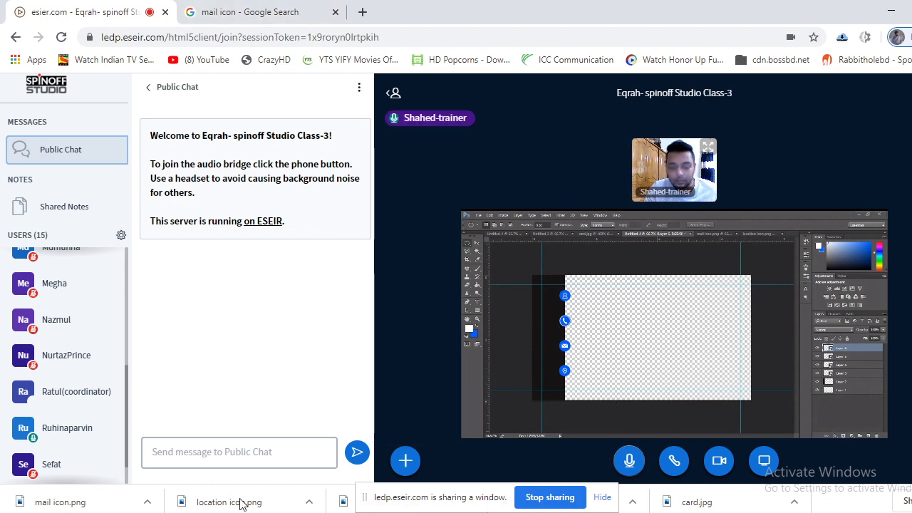
key(alt+Tab)
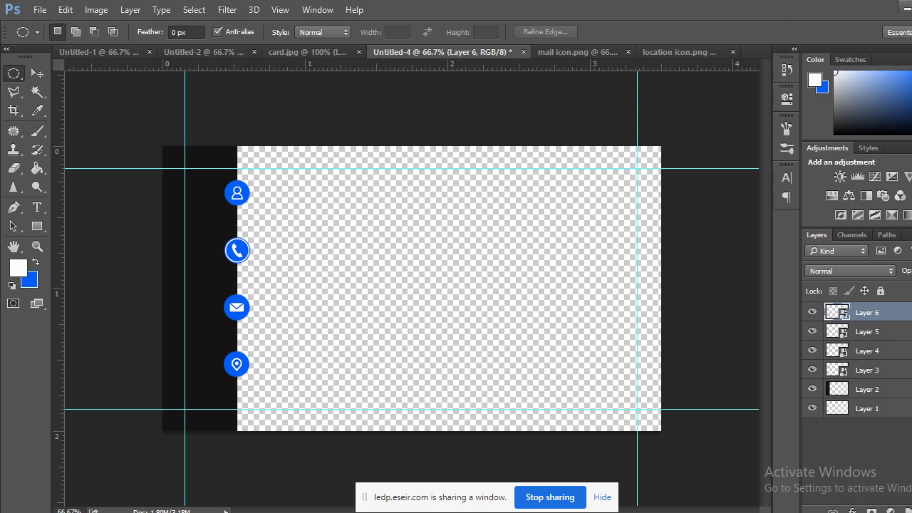
click(78, 462)
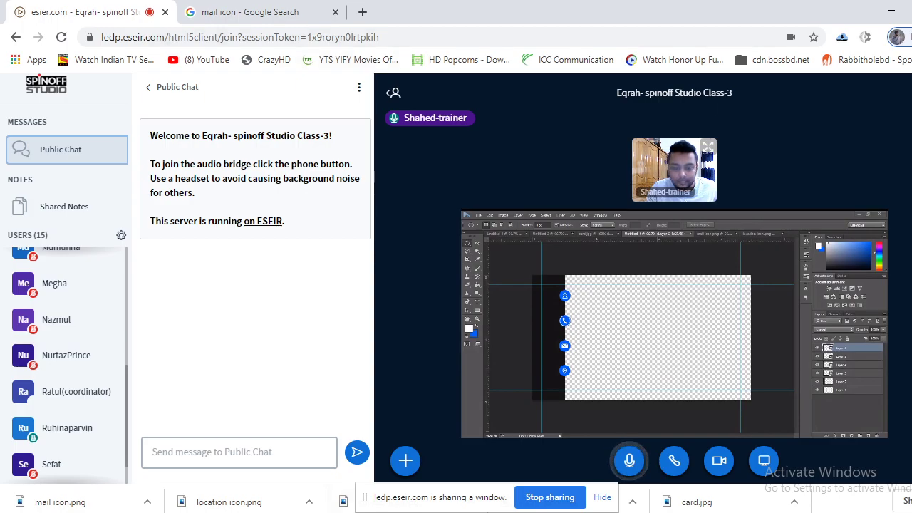
key(alt+Tab)
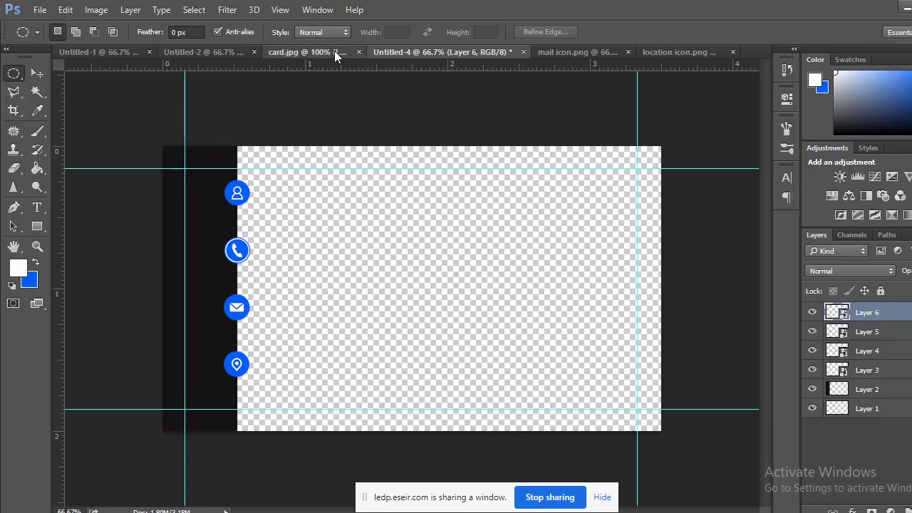
click(335, 51)
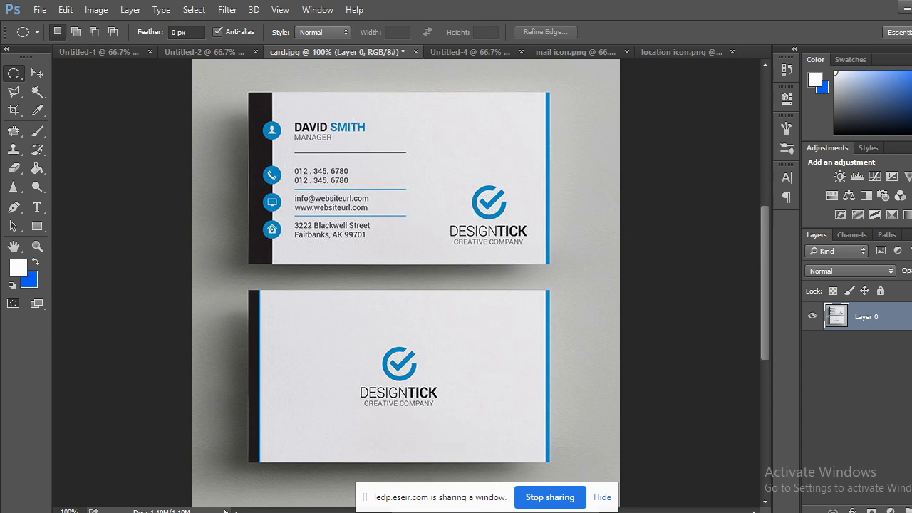
mouse_move(263, 511)
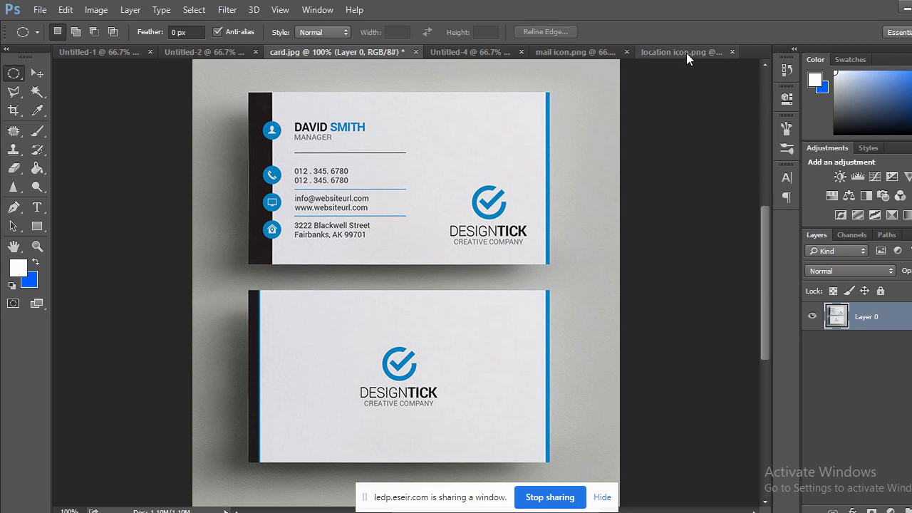
click(686, 52)
click(407, 54)
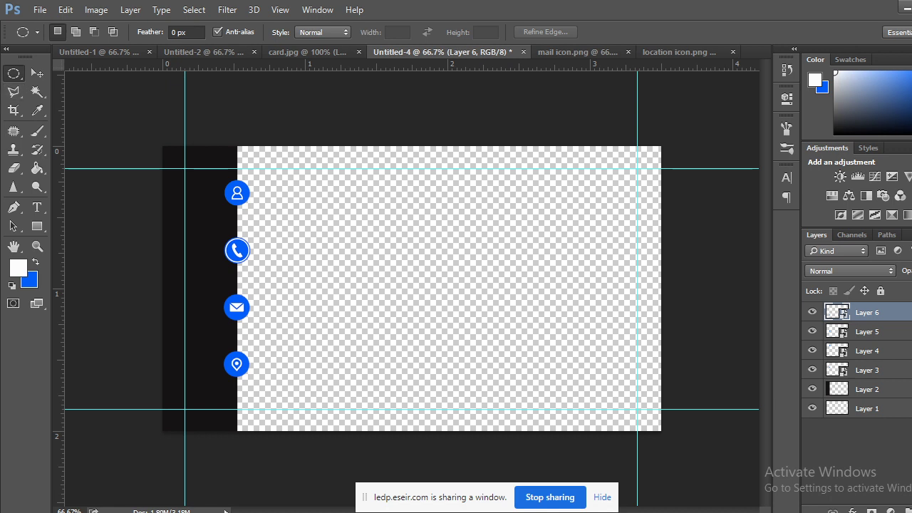
Fill a narrow rectangular strip down the card's right edge with blue, then add empty Layer 8.
key(ctrl+shift+alt+n)
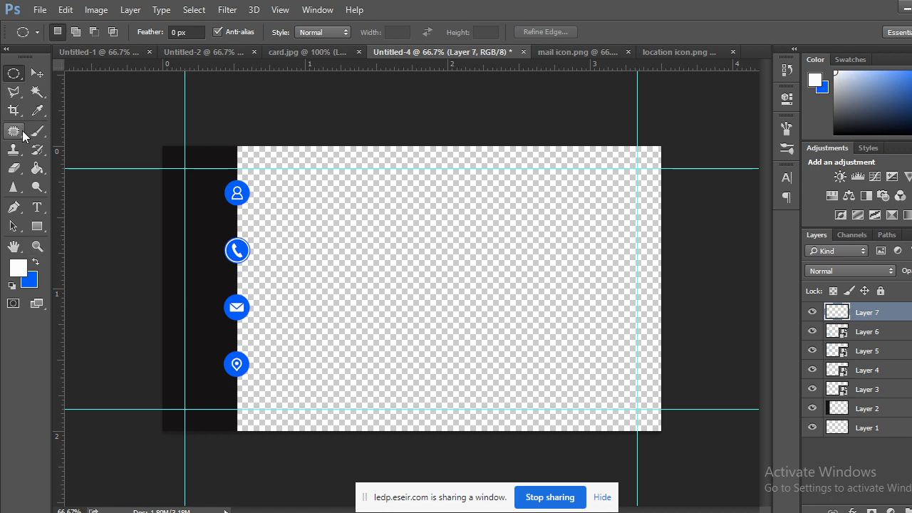
right_click(13, 72)
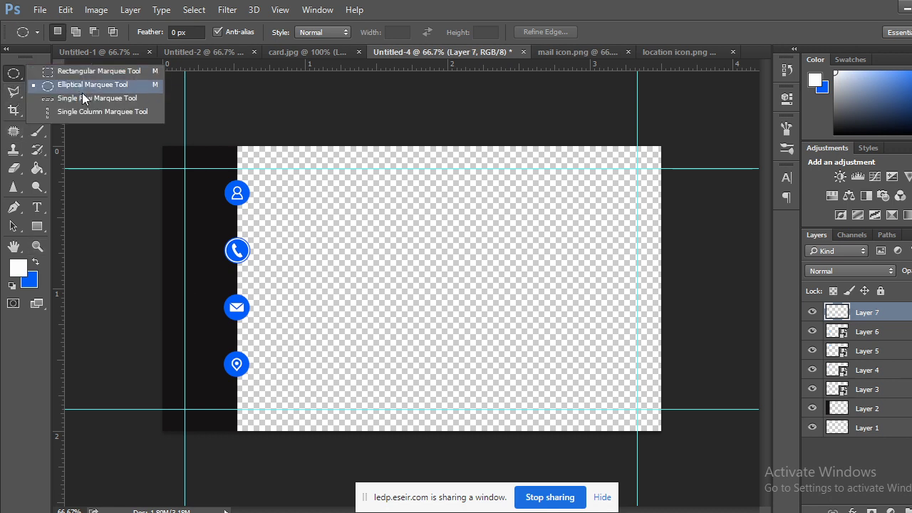
click(75, 75)
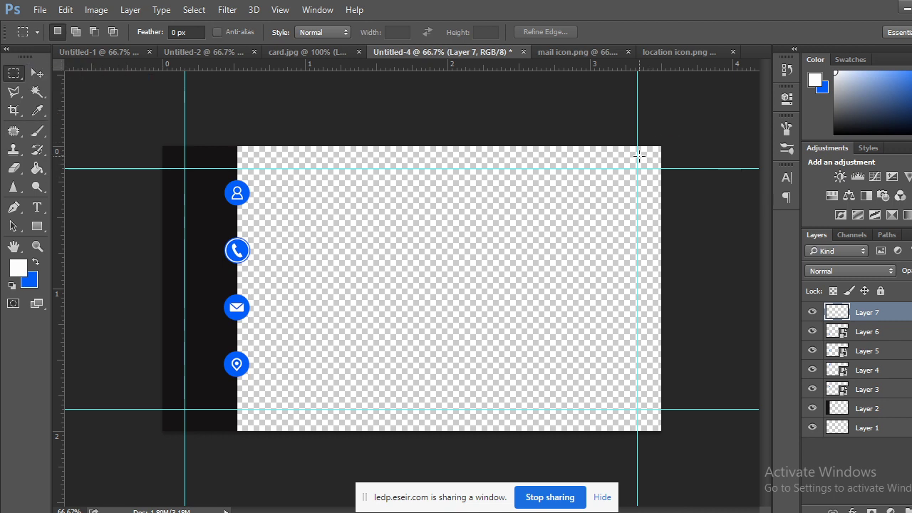
drag(628, 145, 704, 503)
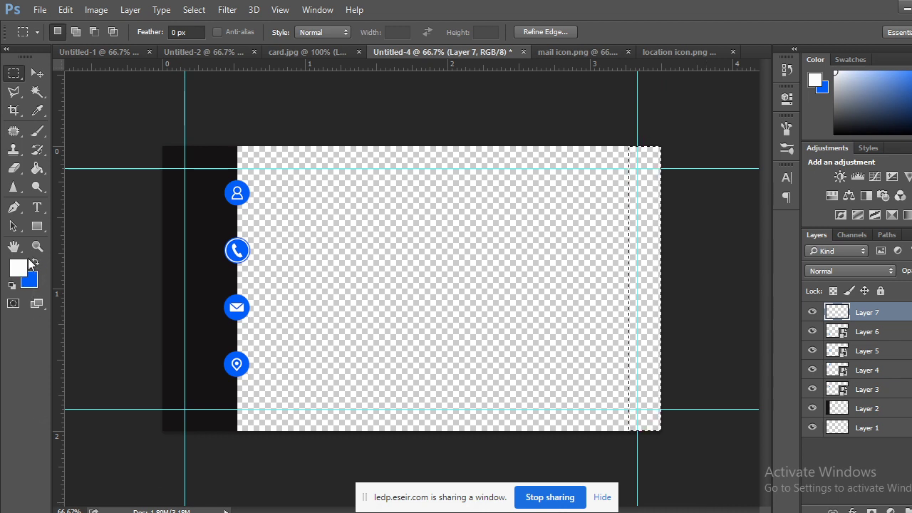
key(ctrl+BackSpace)
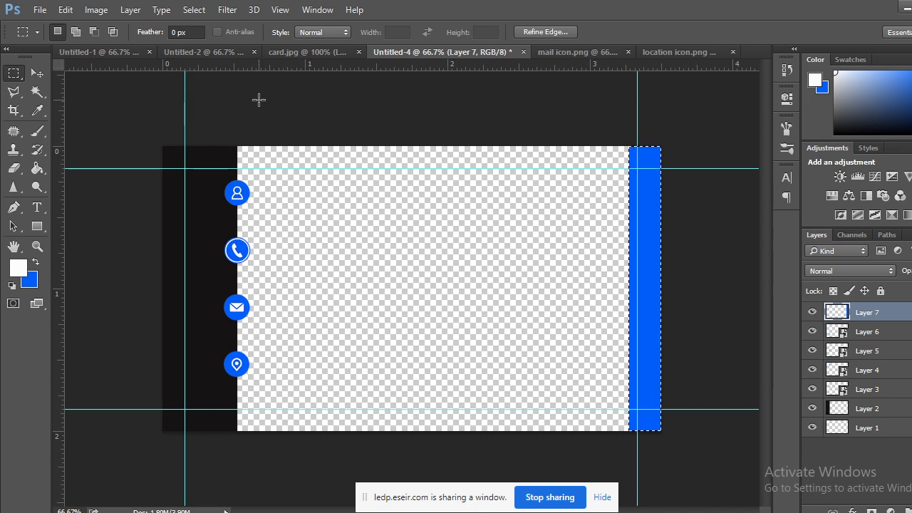
key(ctrl+d)
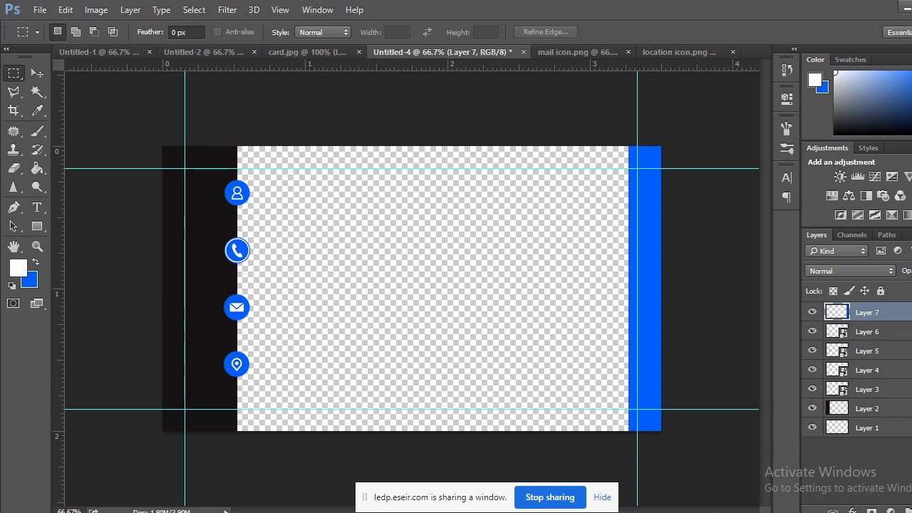
key(ctrl+shift+alt+n)
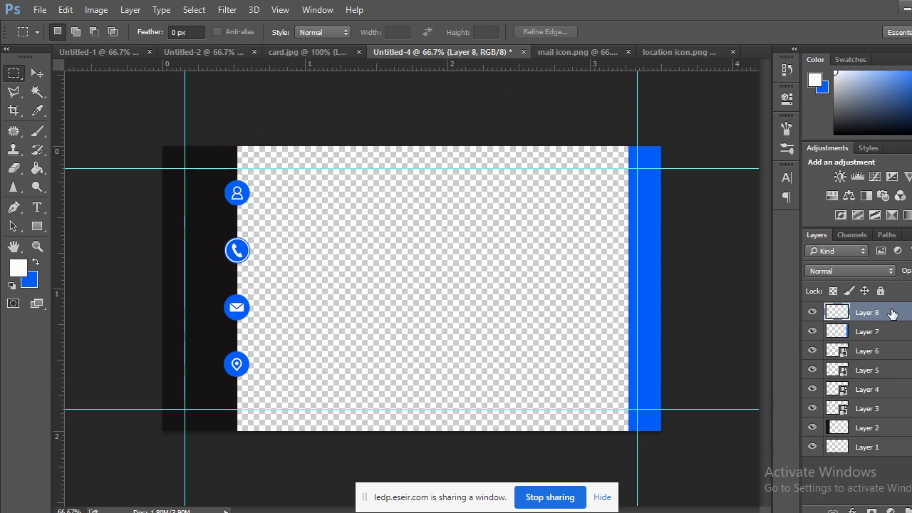
Try moving the new layer to the bottom with a white fill and grey colour, then undo it.
drag(895, 314, 906, 461)
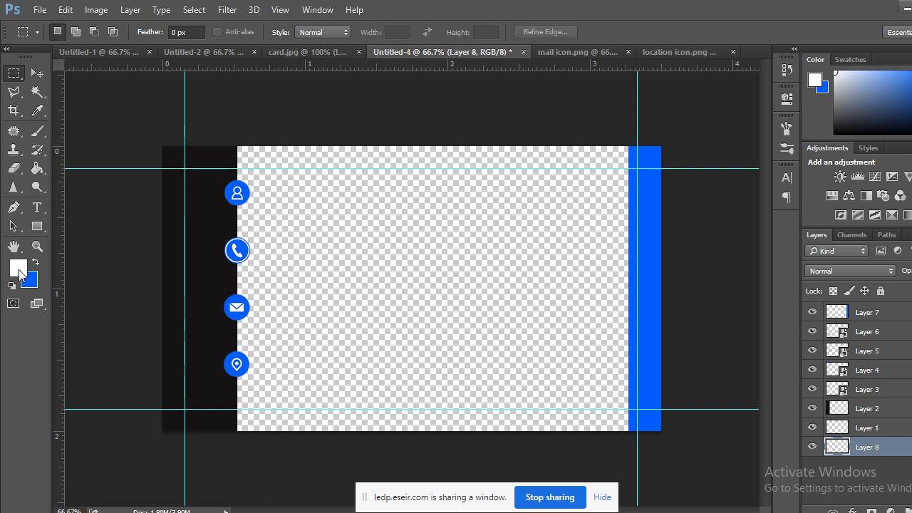
click(35, 263)
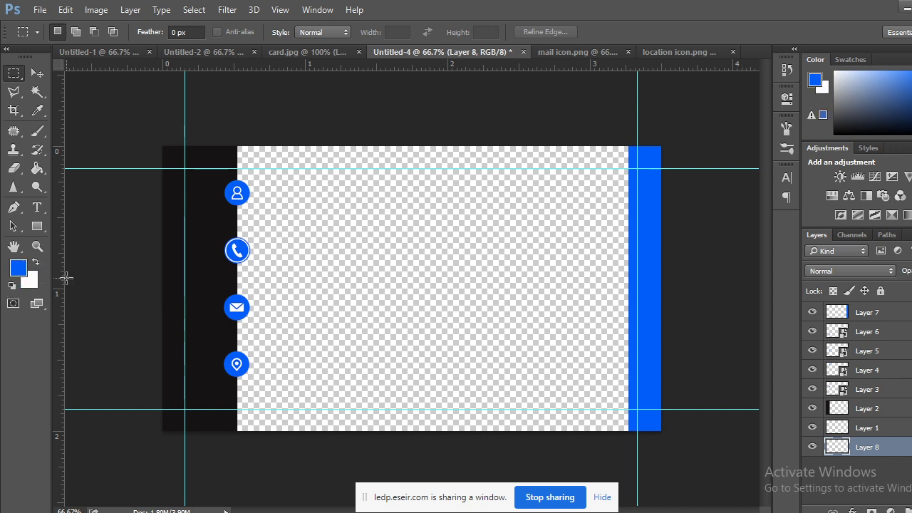
key(ctrl+BackSpace)
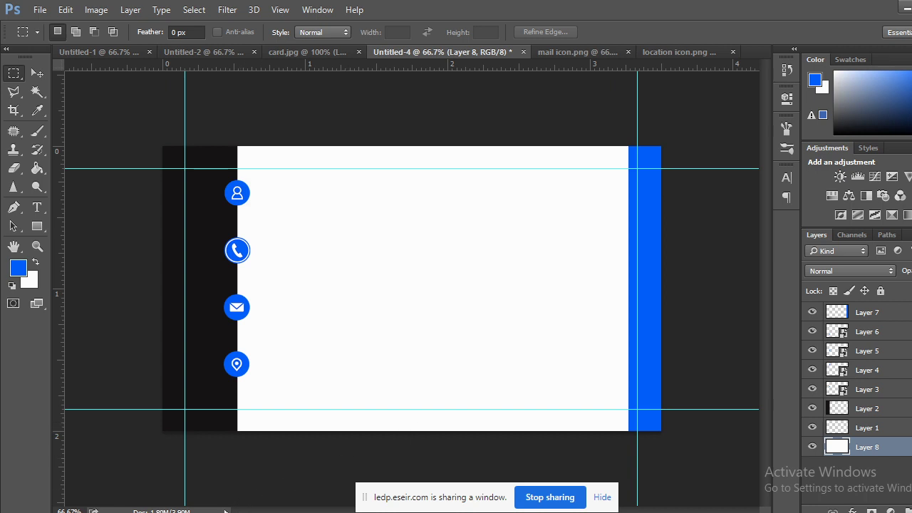
mouse_move(261, 512)
click(29, 280)
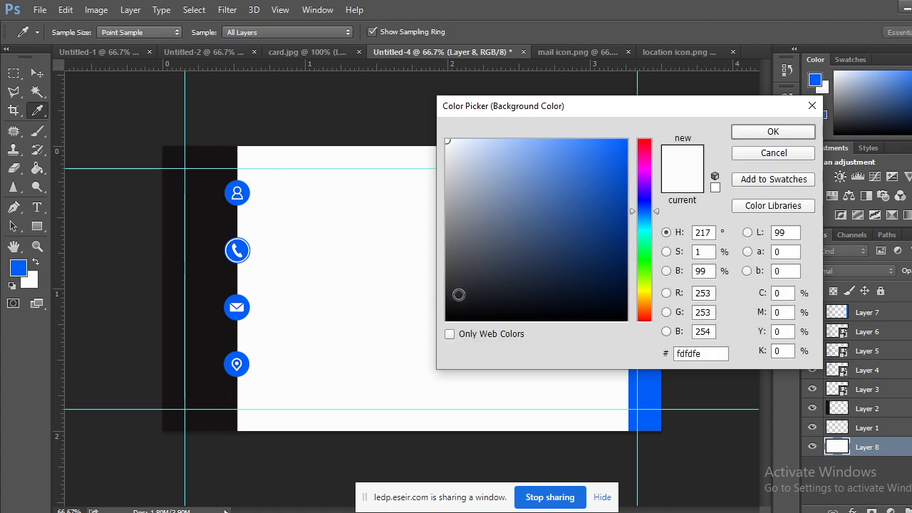
click(447, 154)
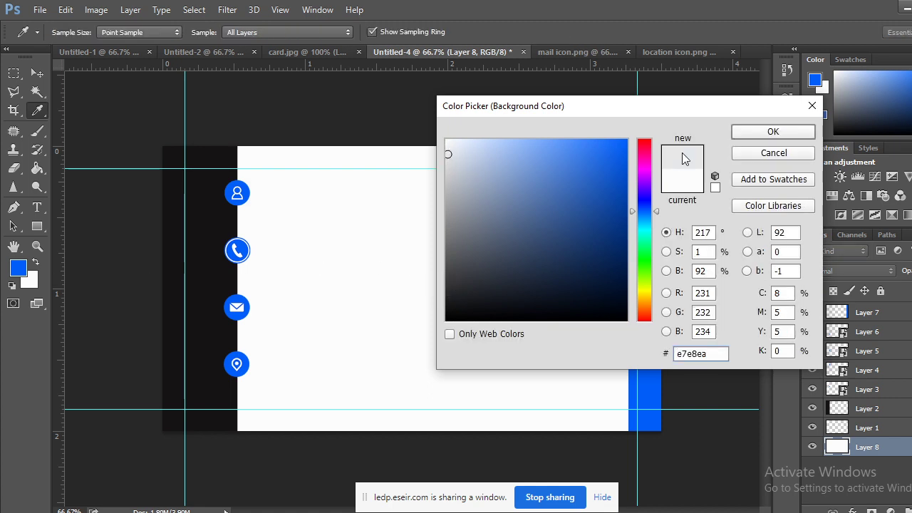
click(774, 152)
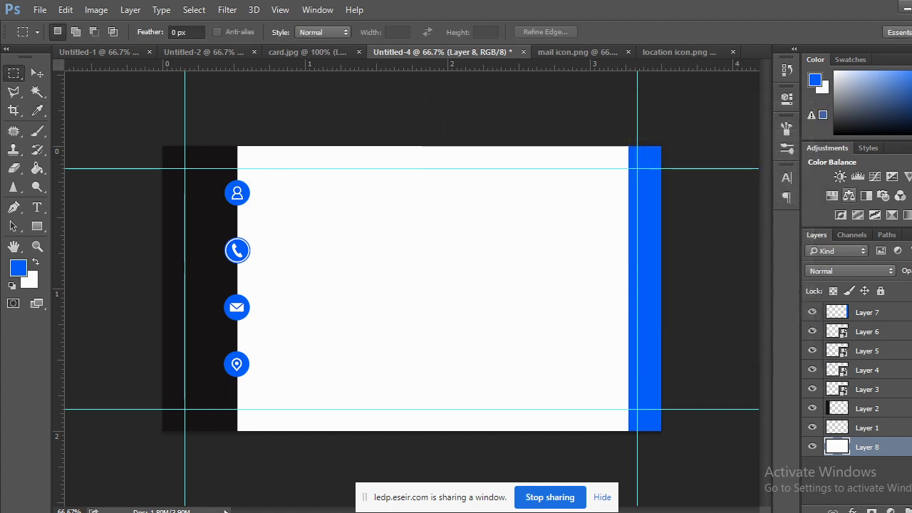
key(ctrl+alt+z)
key(ctrl+alt+z)
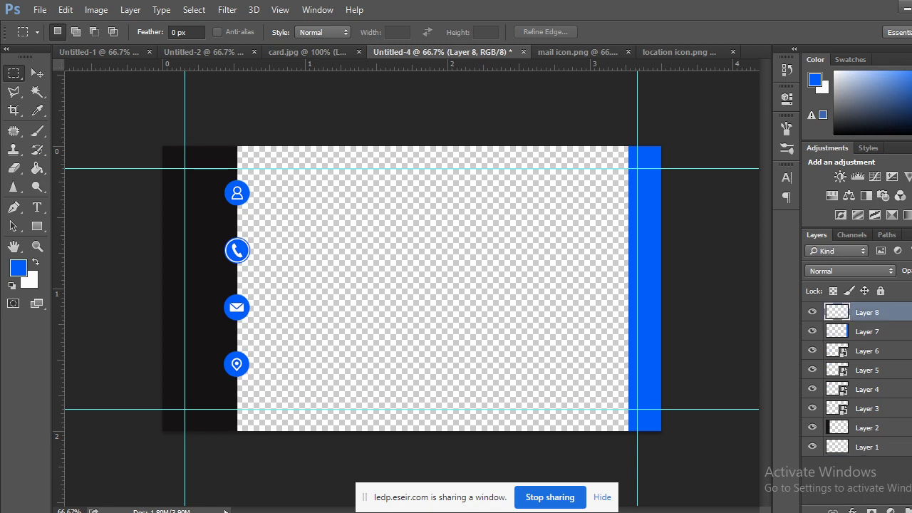
Move Layer 8 below Layer 1 and set the background colour to pale cream, undoing the test fill.
drag(887, 319, 888, 464)
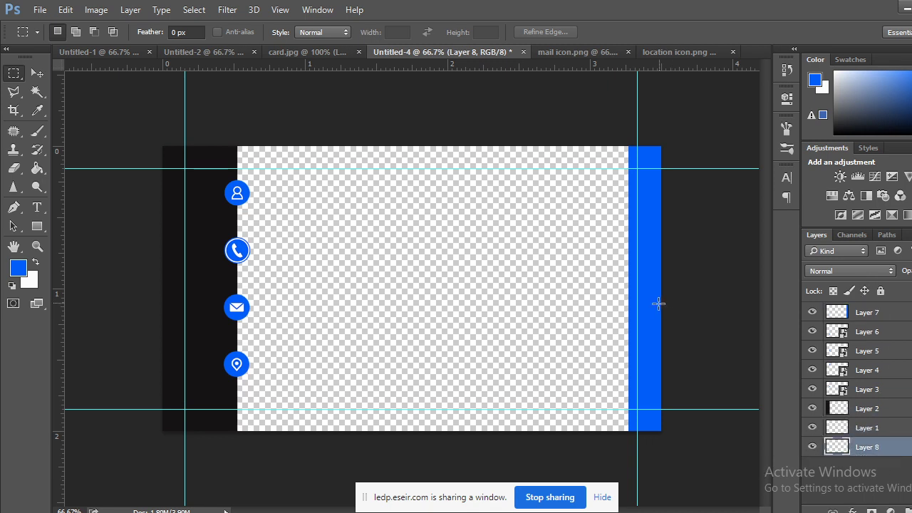
click(30, 281)
click(448, 155)
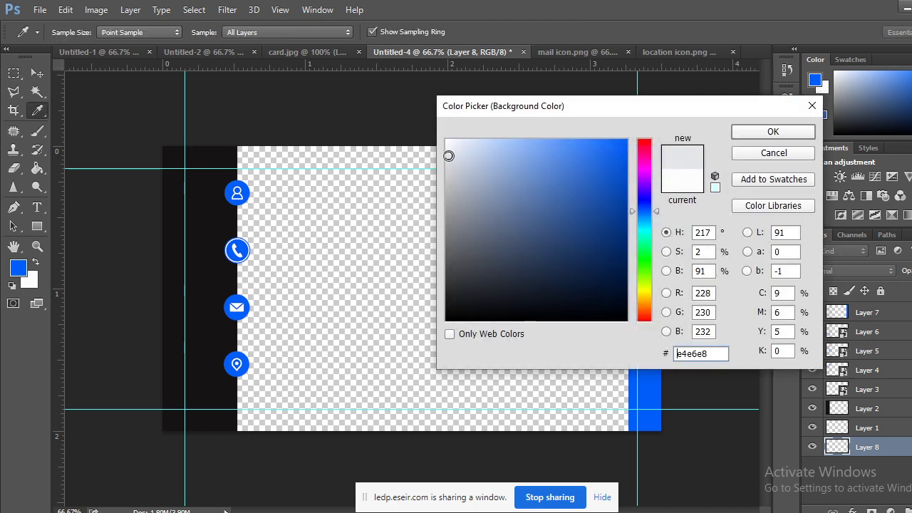
drag(448, 149, 448, 164)
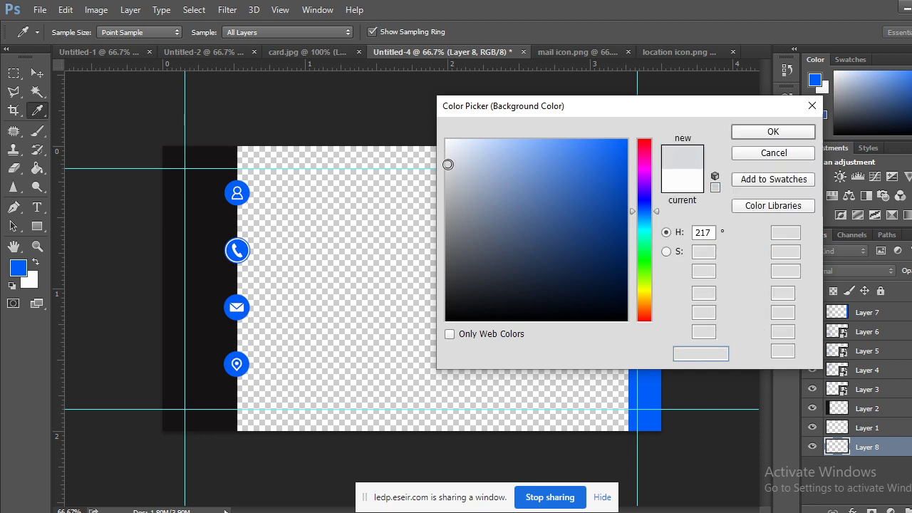
click(637, 292)
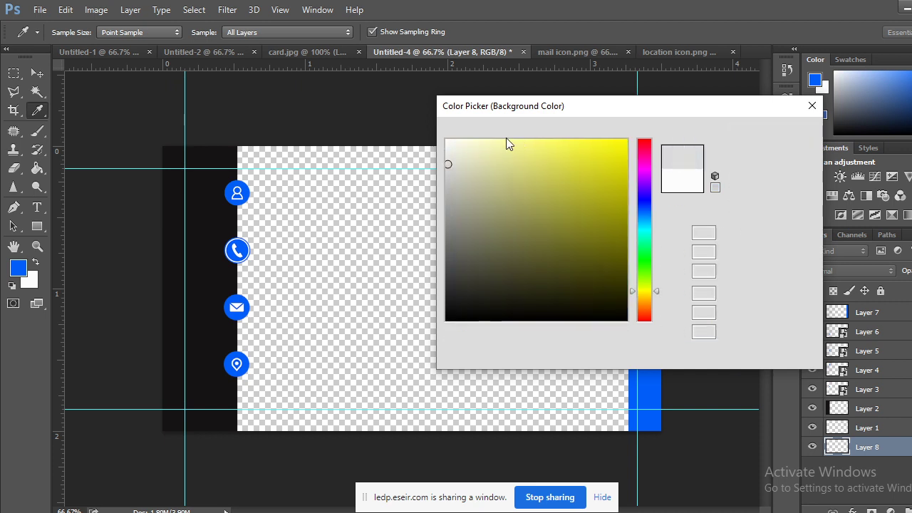
click(461, 150)
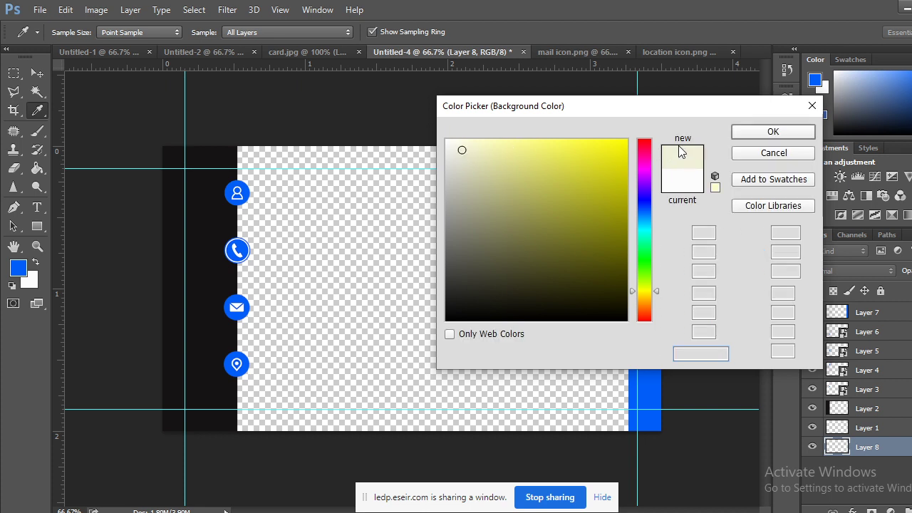
click(773, 132)
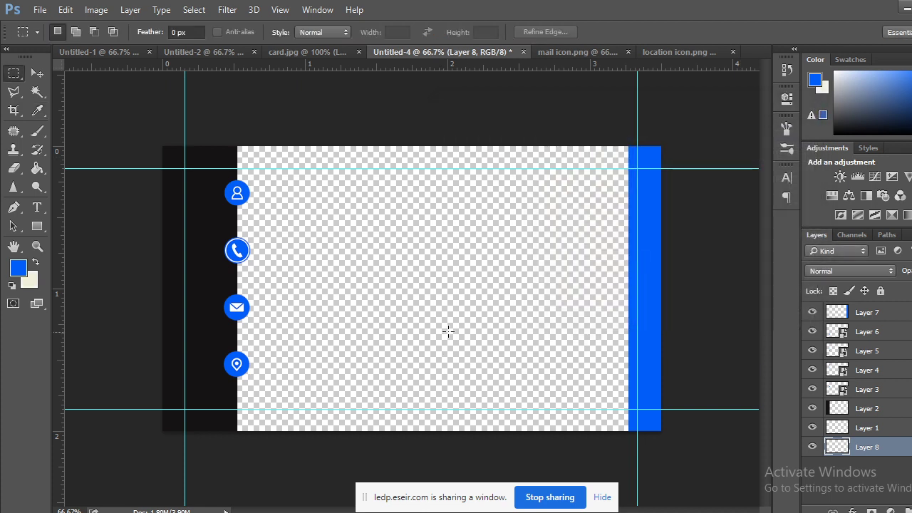
key(ctrl+BackSpace)
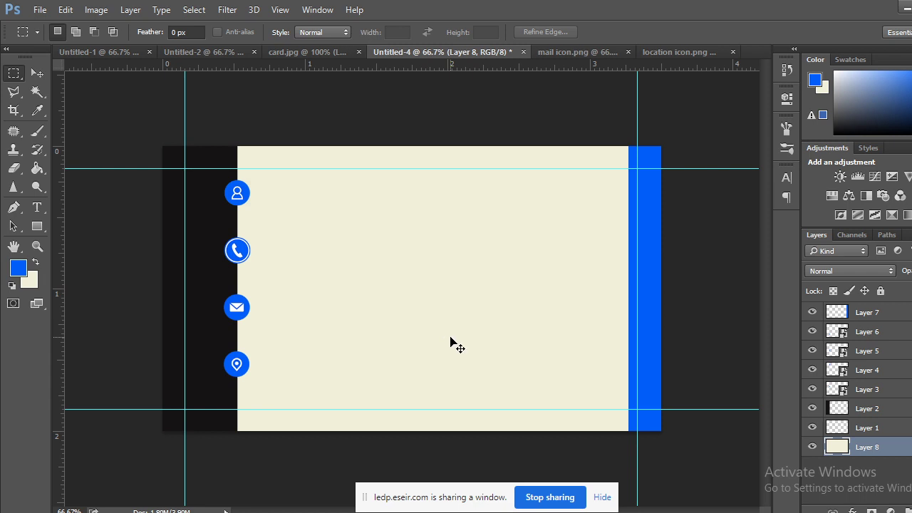
key(ctrl+z)
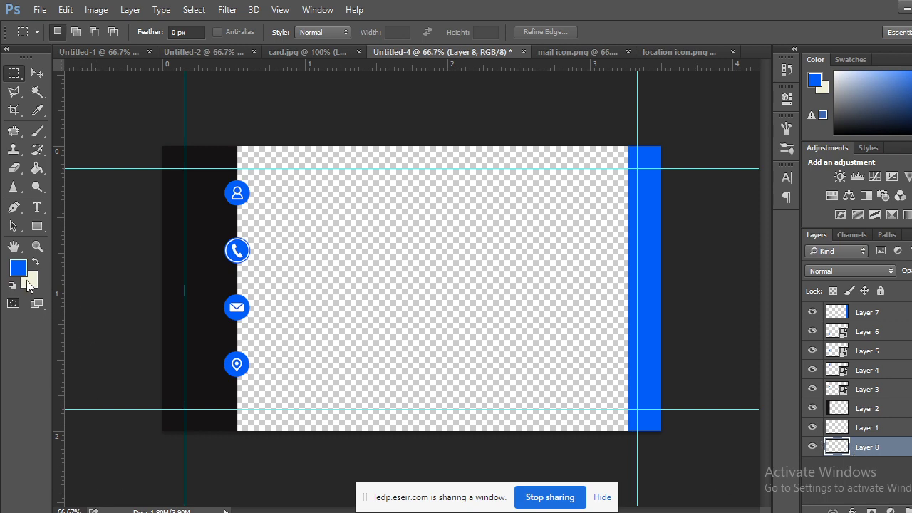
Fill bottom Layer 8 with a deeper cream colour and switch to the card.jpg reference.
click(29, 281)
drag(475, 170, 492, 157)
click(756, 136)
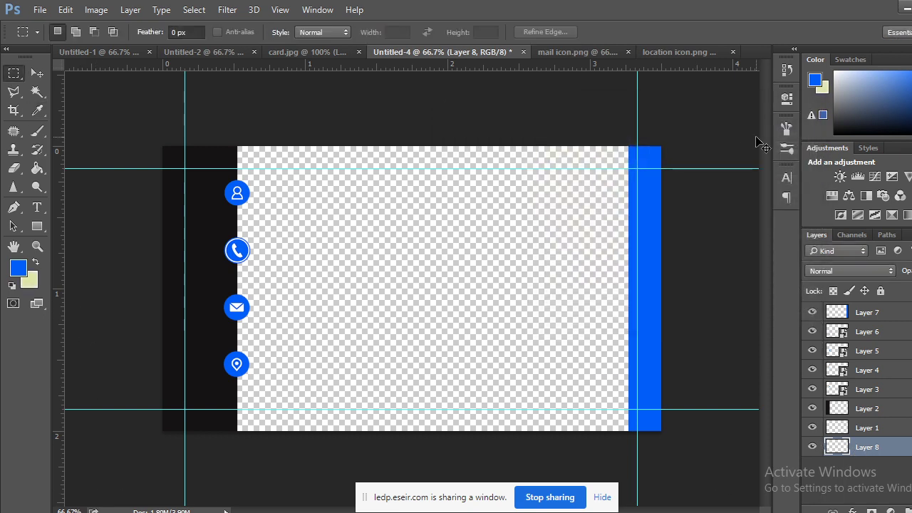
key(ctrl+BackSpace)
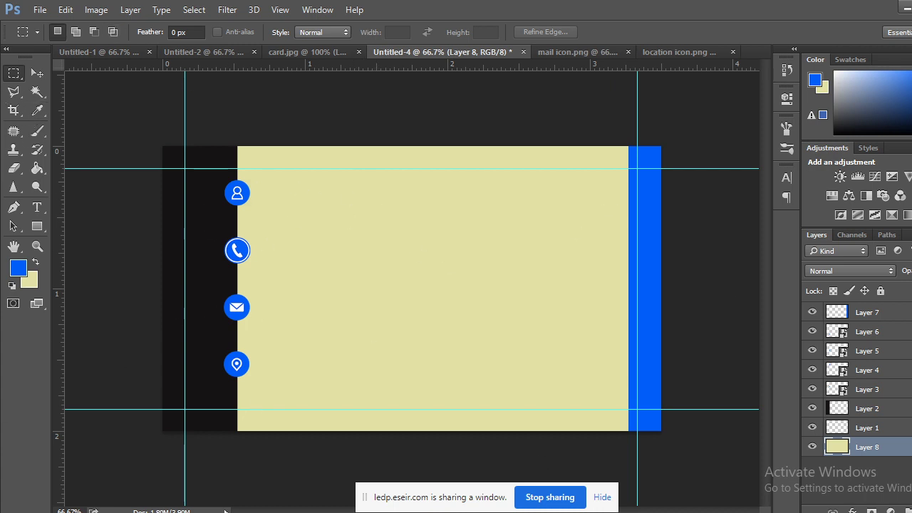
mouse_move(261, 512)
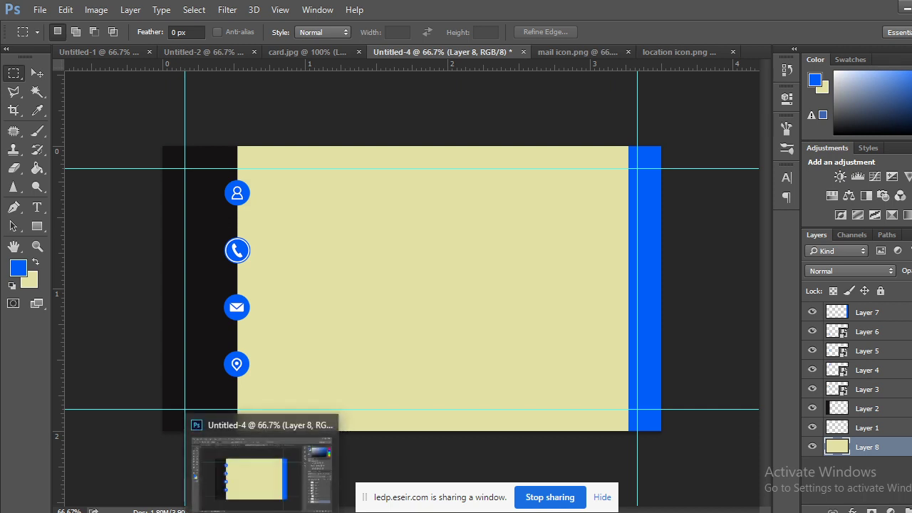
click(326, 56)
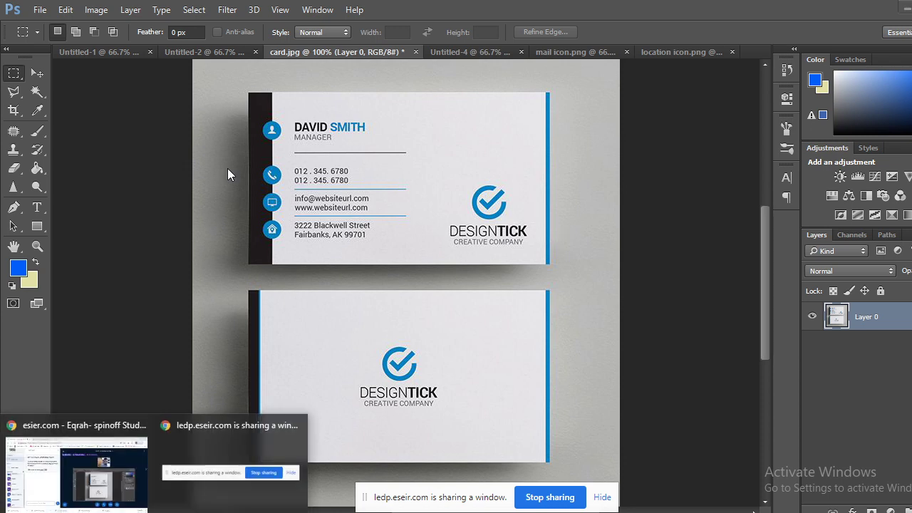
Replace the Google Images search with 'company logo' and run it.
click(106, 462)
click(278, 6)
scroll(248, 159, up, 5)
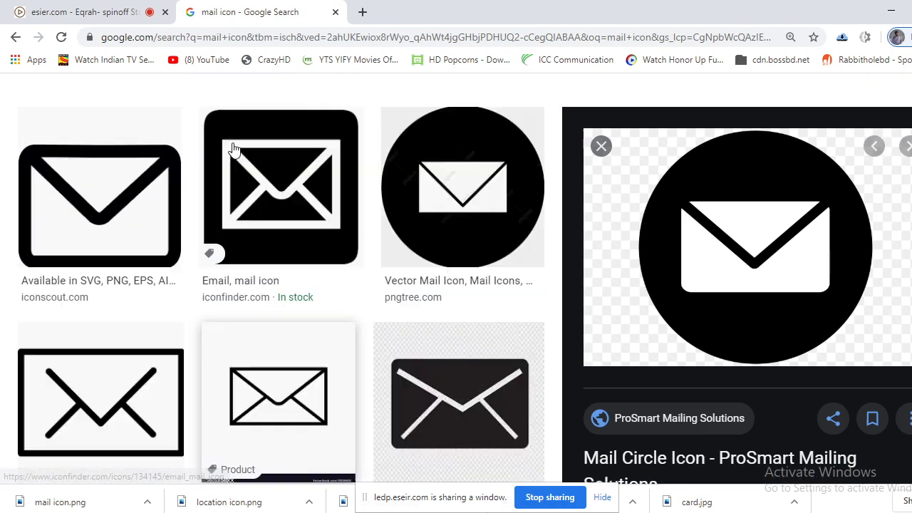
drag(234, 112, 103, 121)
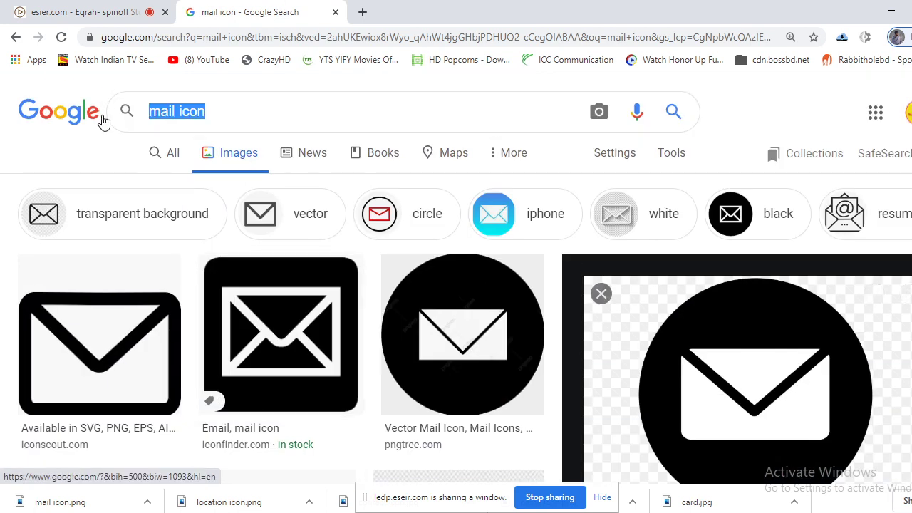
text(company)
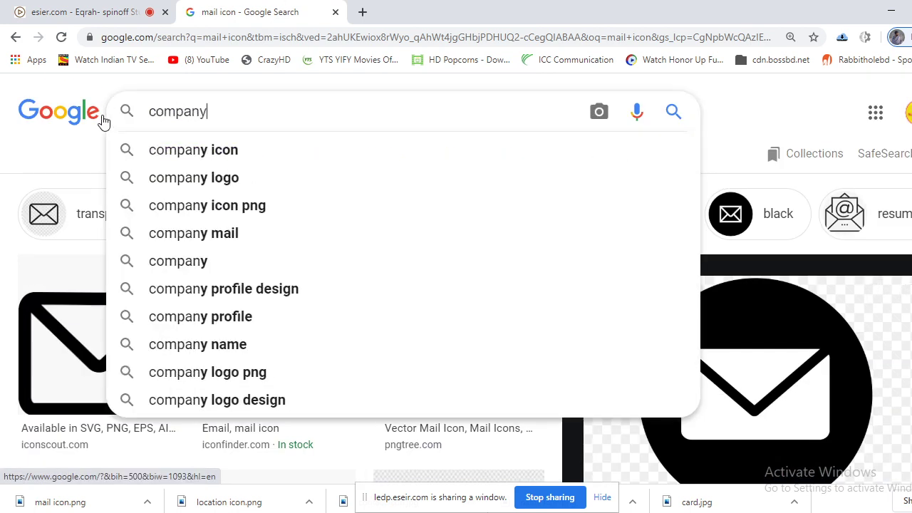
text( lofo)
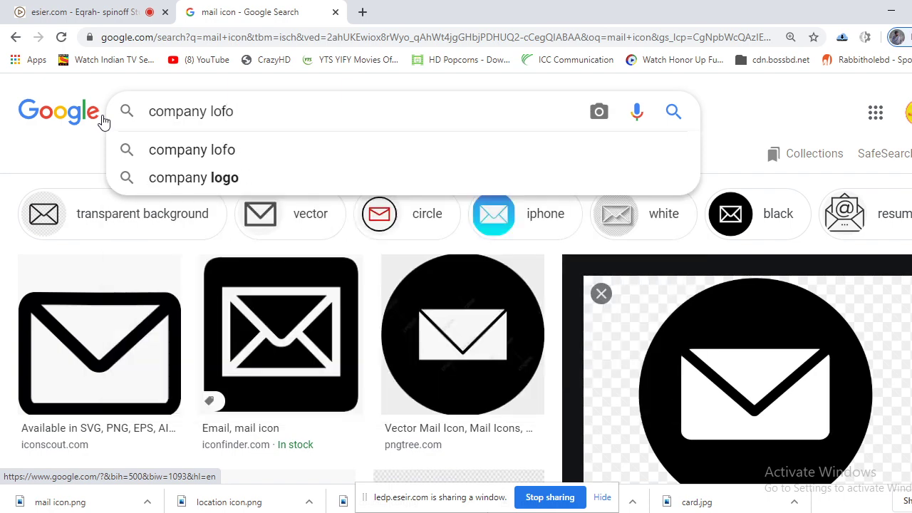
key(BackSpace)
key(BackSpace)
text(go)
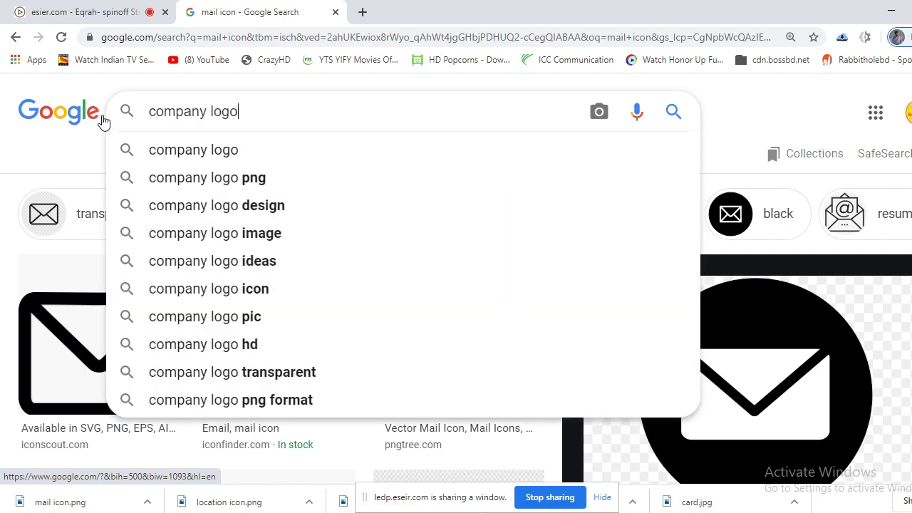
key(Return)
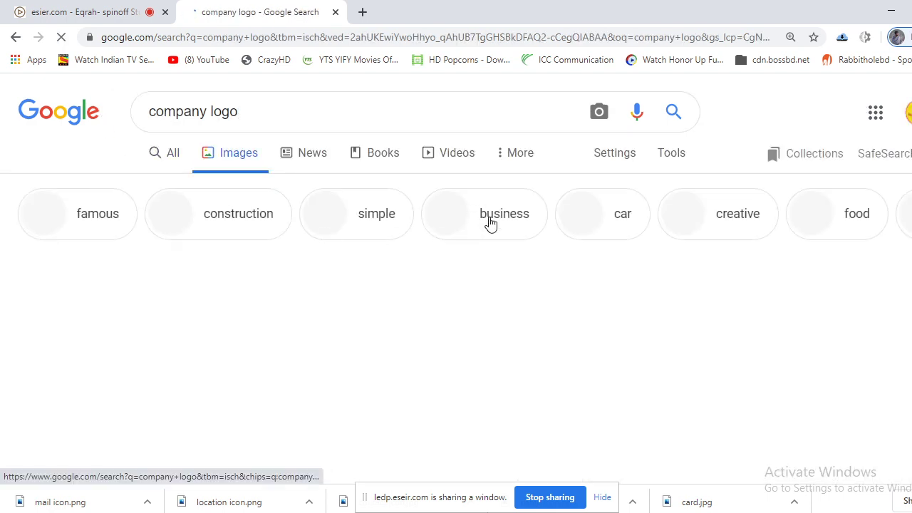
Save the blue-ring COMPANY logo image into the class folder as logo.png.
scroll(477, 297, down, 10)
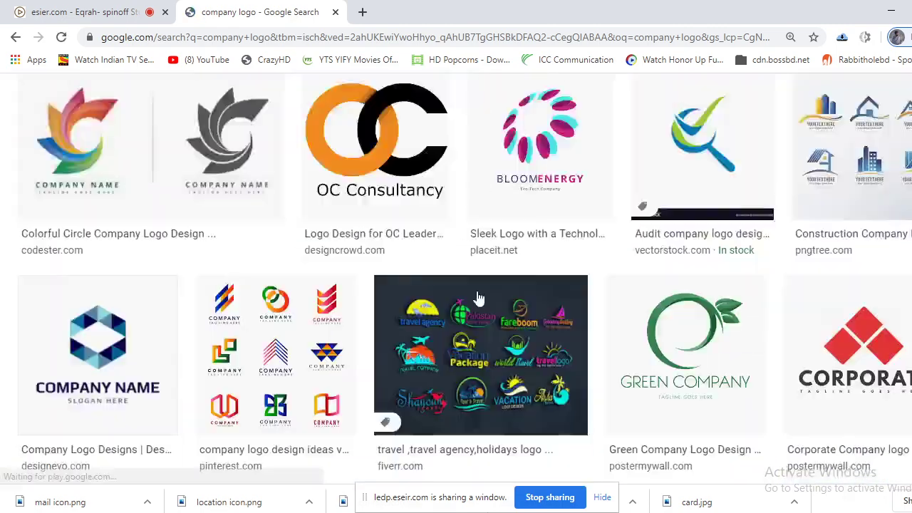
scroll(478, 297, down, 12)
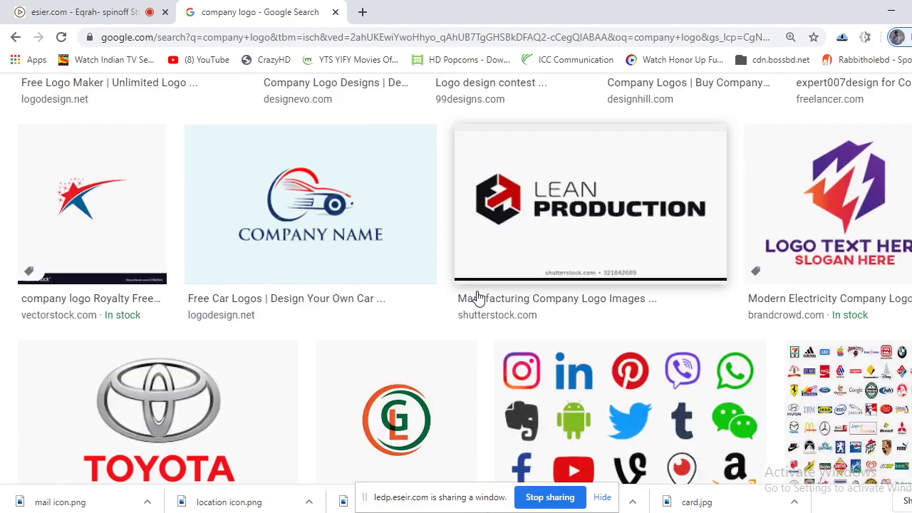
scroll(477, 297, up, 4)
scroll(477, 297, down, 10)
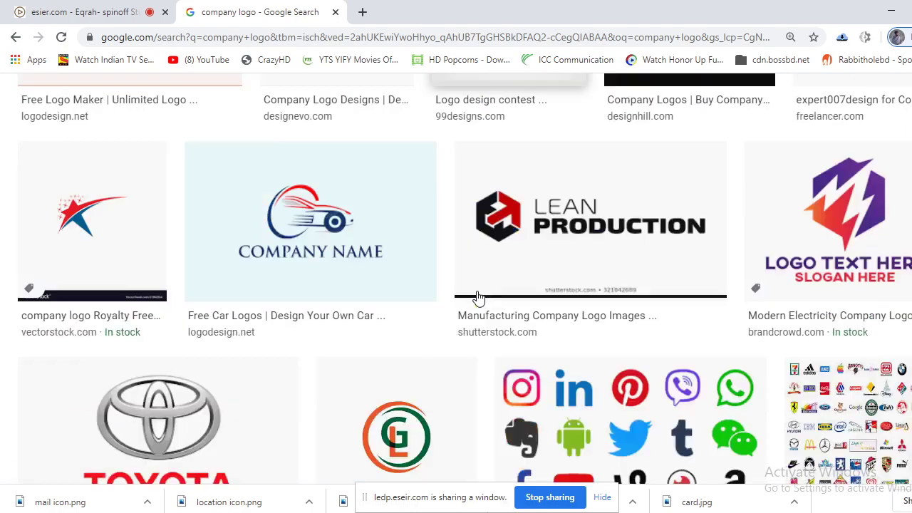
scroll(477, 297, down, 1)
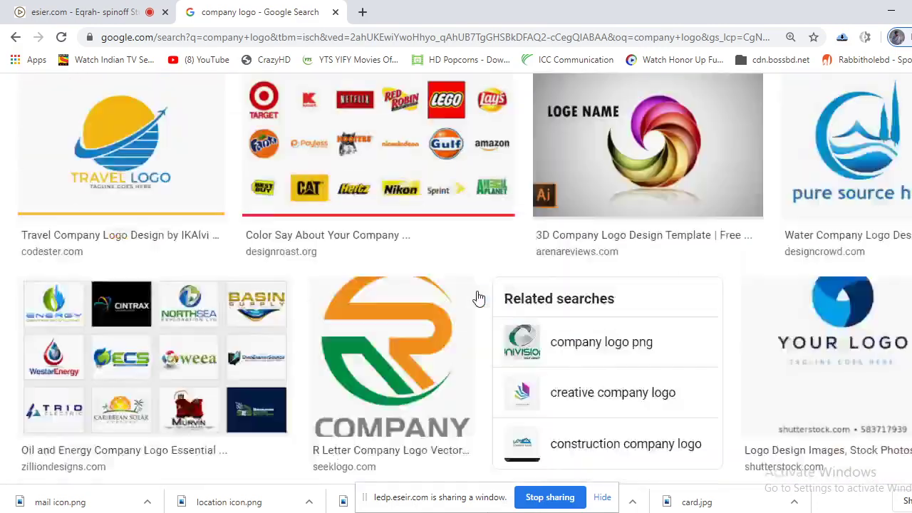
scroll(479, 297, down, 15)
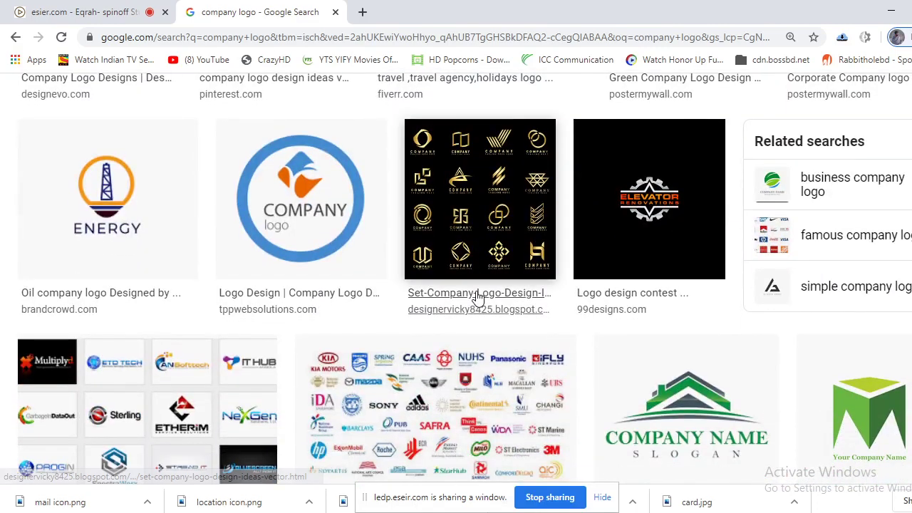
click(314, 197)
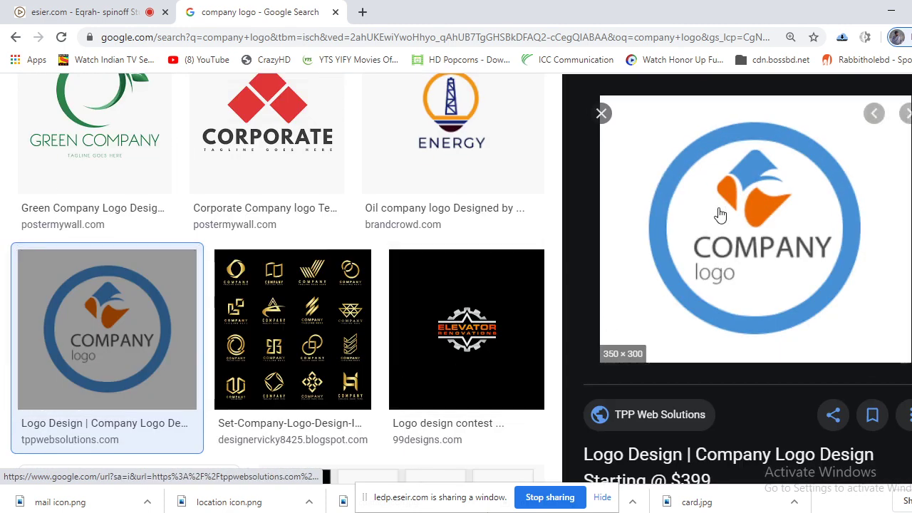
right_click(717, 185)
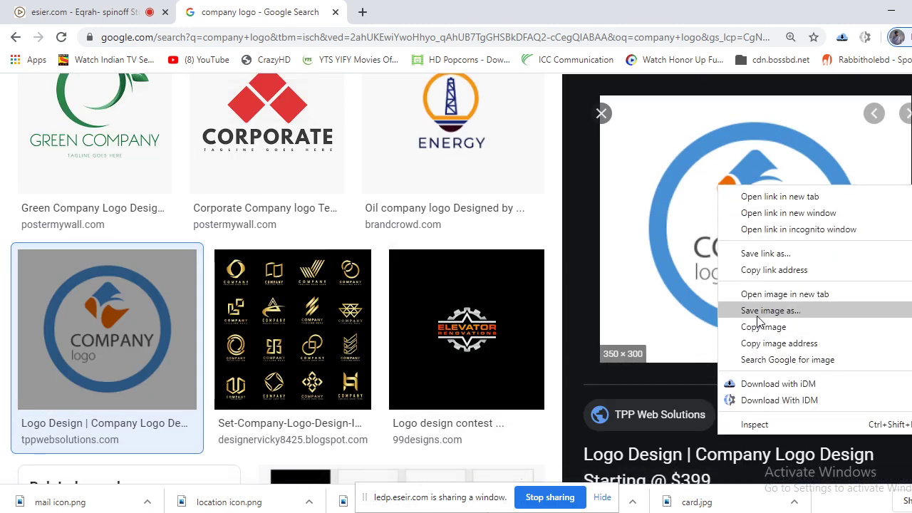
click(744, 313)
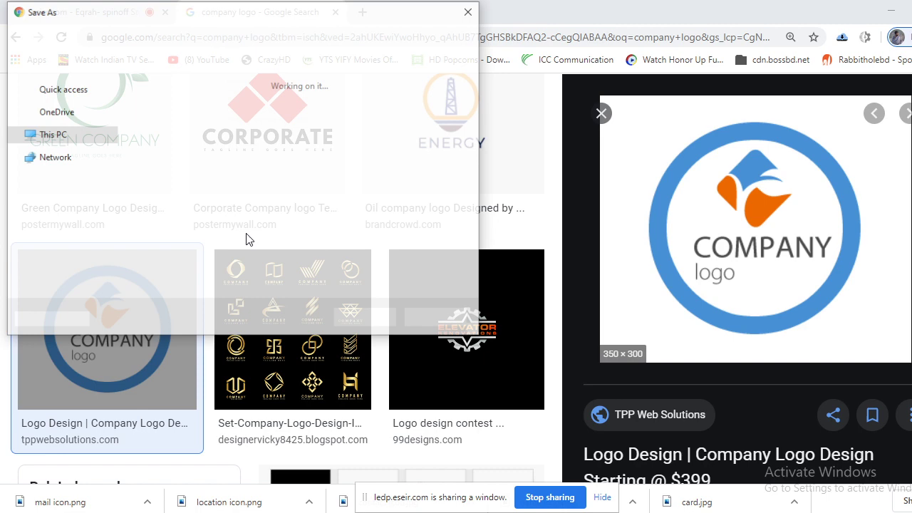
text(logo)
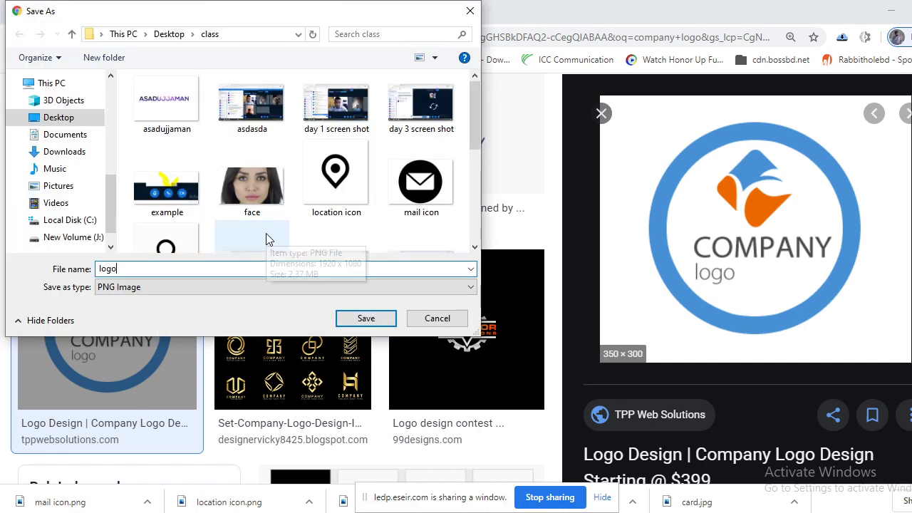
key(Return)
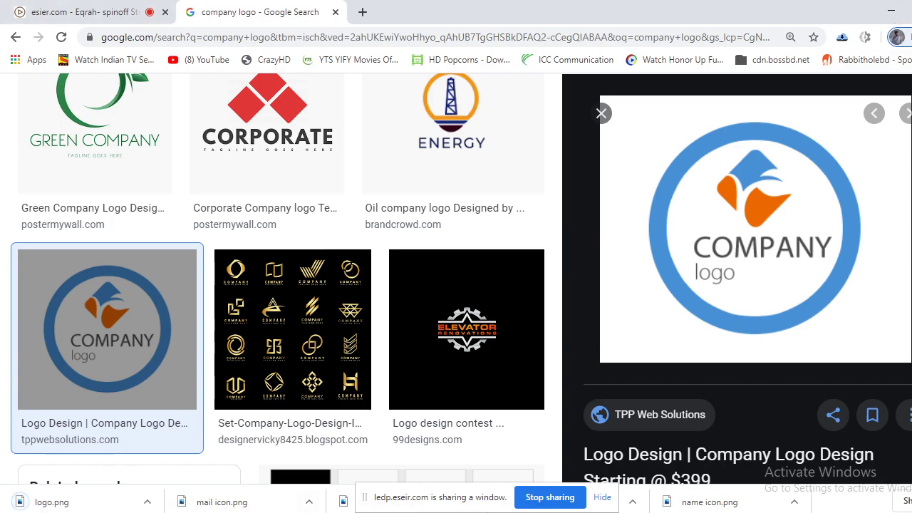
key(alt+Tab)
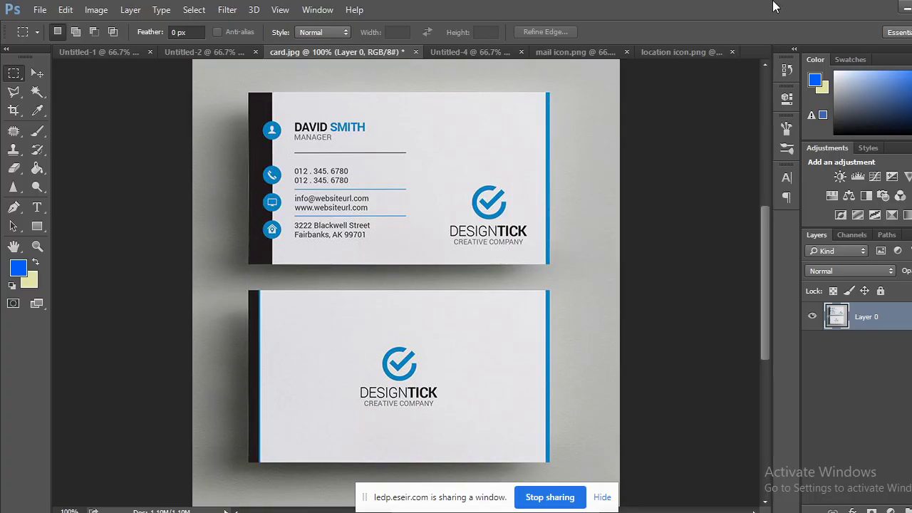
Drag the COMPANY logo file from the class folder onto the location icon.png canvas.
click(903, 6)
click(873, 7)
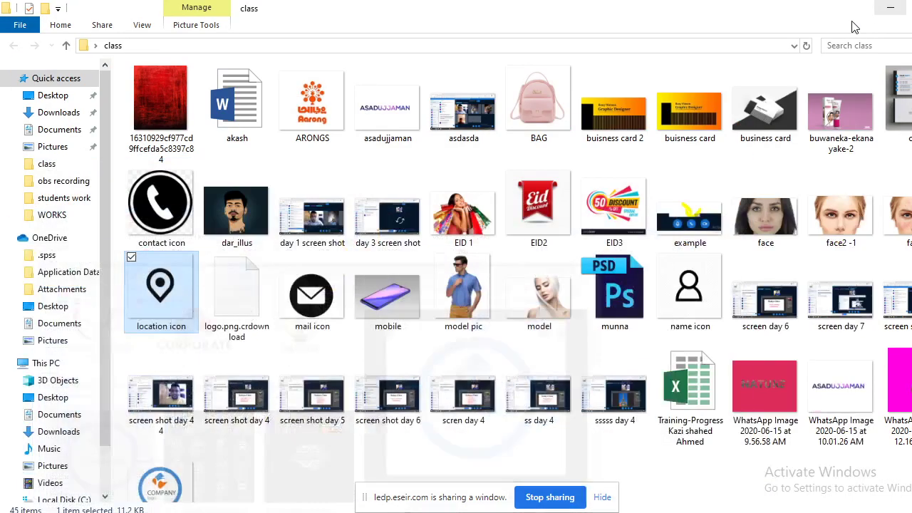
click(187, 487)
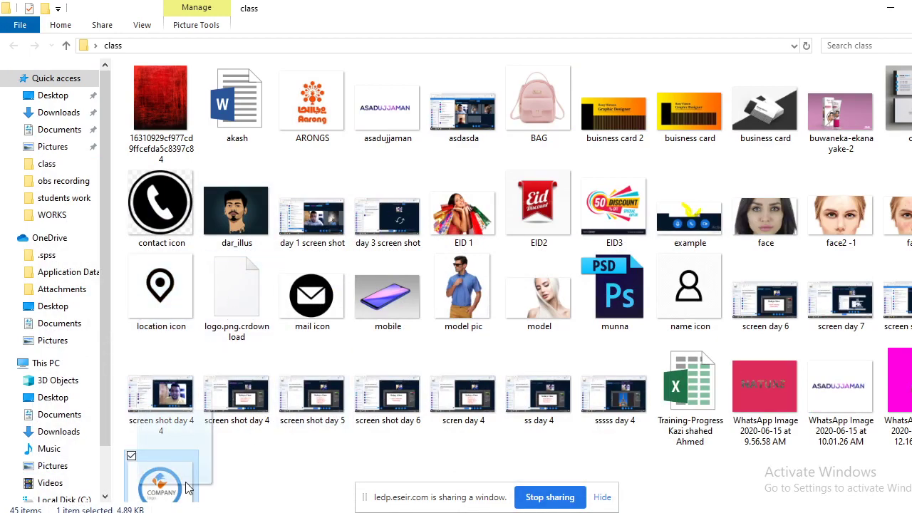
drag(187, 487, 714, 53)
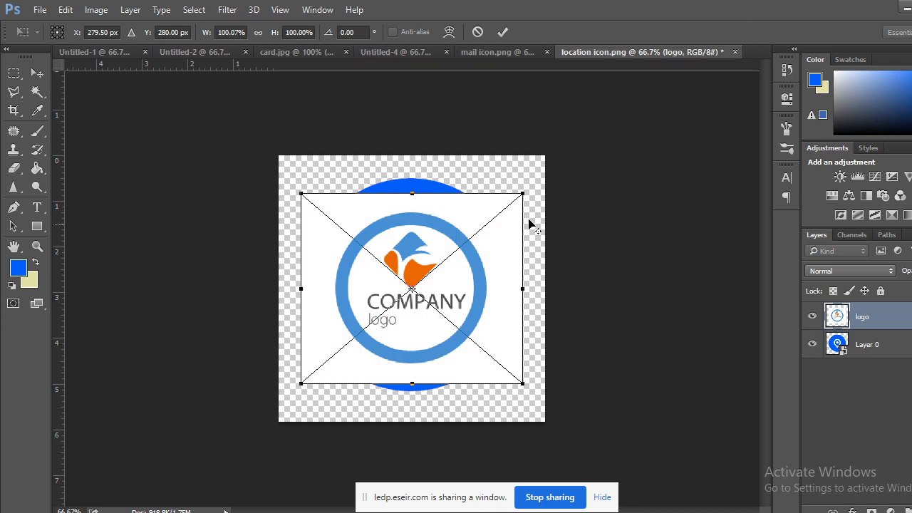
Enlarge the placed logo to about 143% and commit the placement.
drag(523, 194, 571, 152)
click(37, 73)
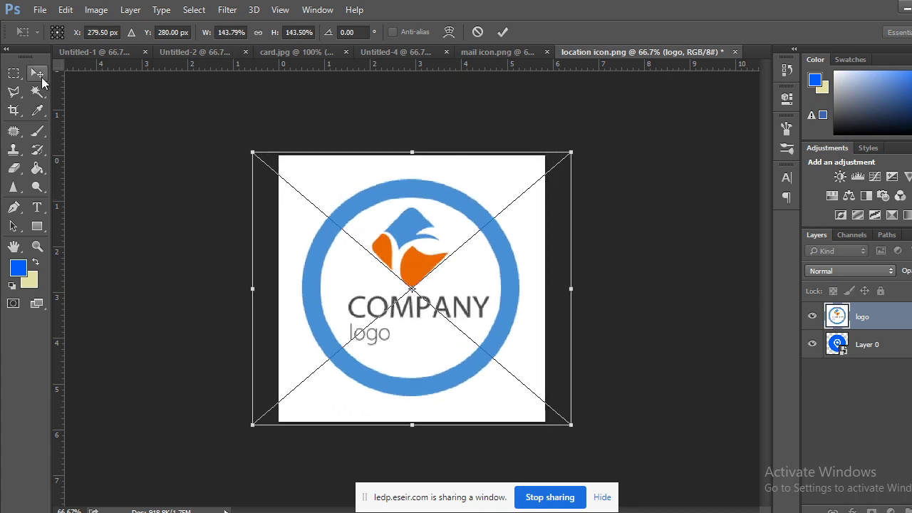
click(415, 211)
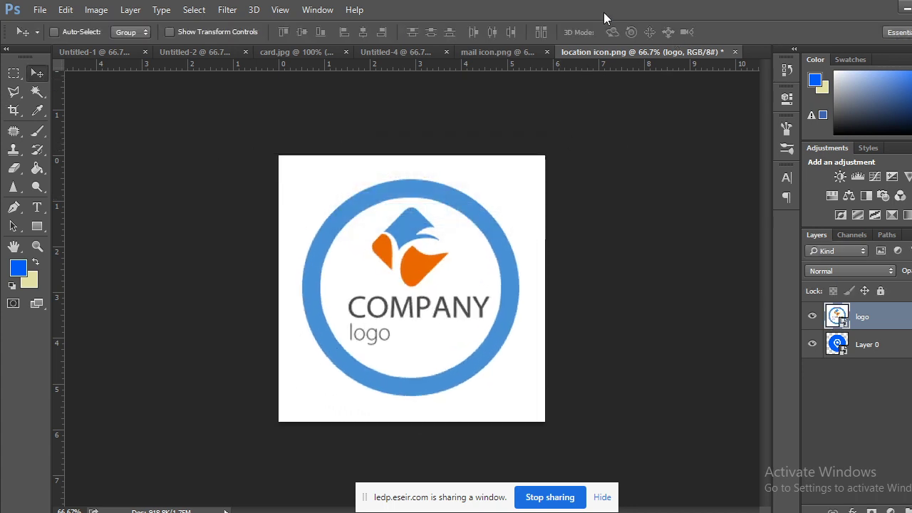
Close mail icon.png without saving changes.
click(531, 52)
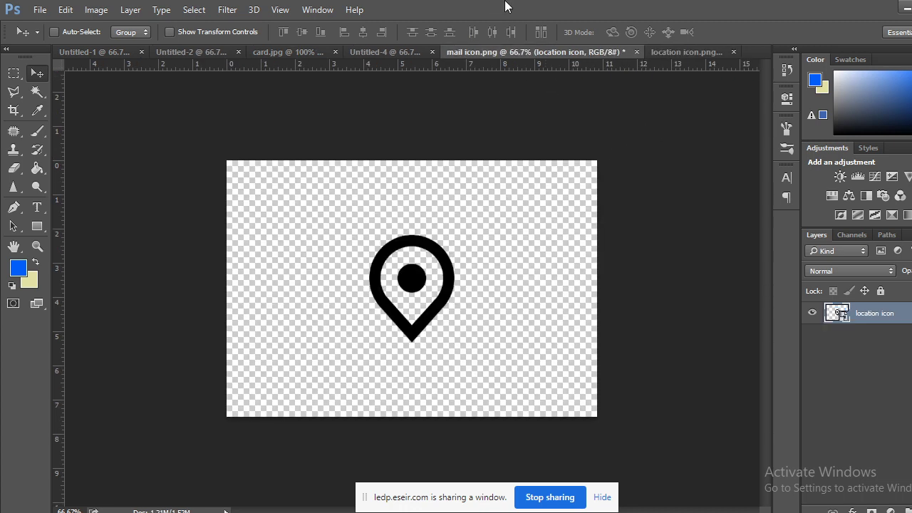
click(636, 52)
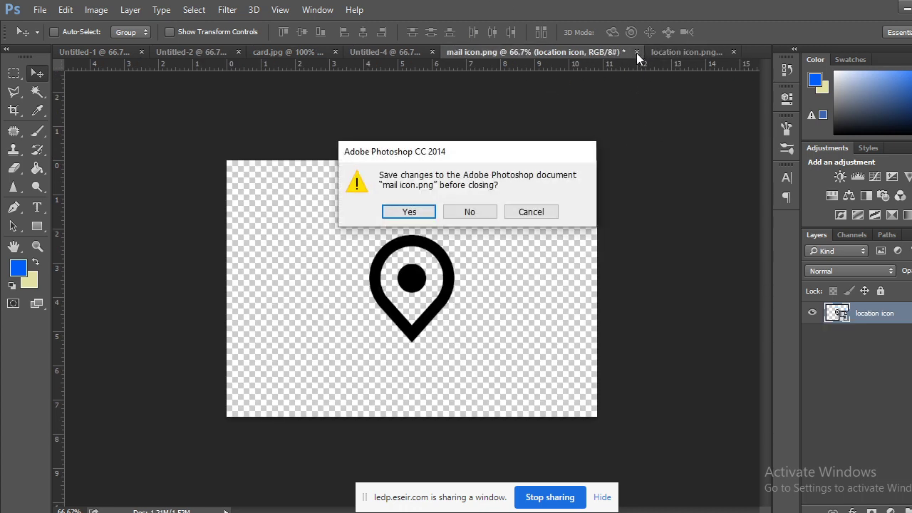
click(487, 206)
Delete Layer 0 so only the logo remains, and open logo.png as its own document.
click(531, 54)
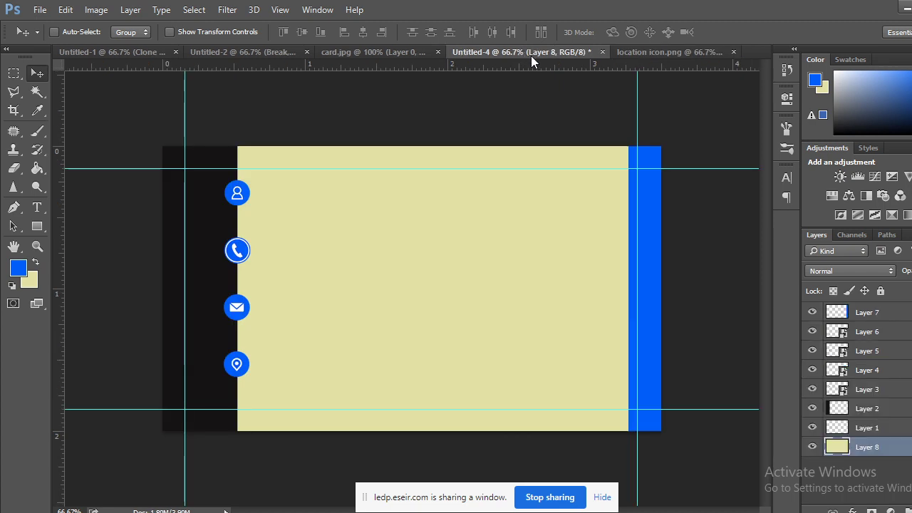
click(678, 51)
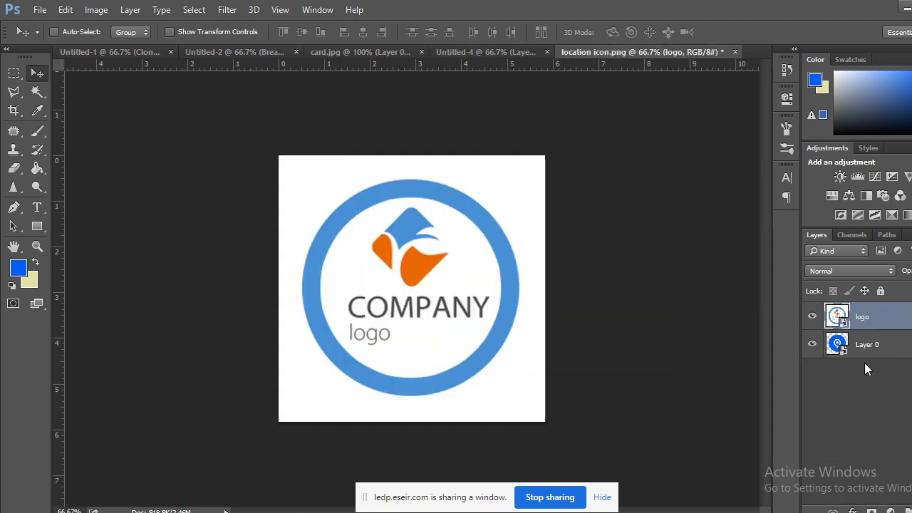
drag(866, 348, 906, 510)
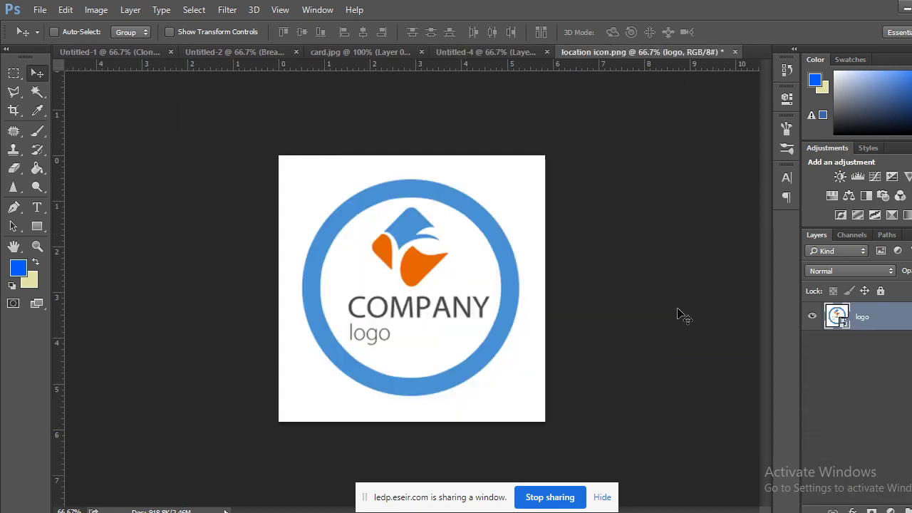
drag(837, 320, 837, 322)
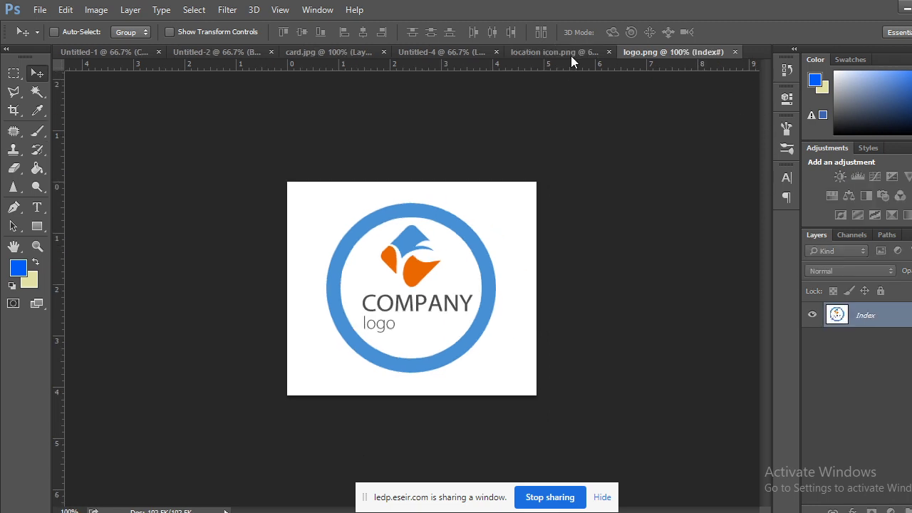
Close location icon.png without saving changes.
click(576, 52)
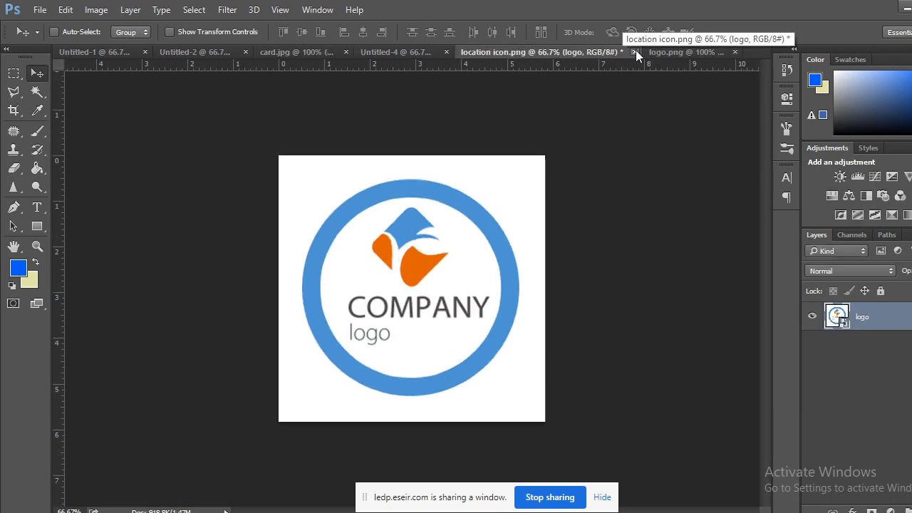
click(634, 52)
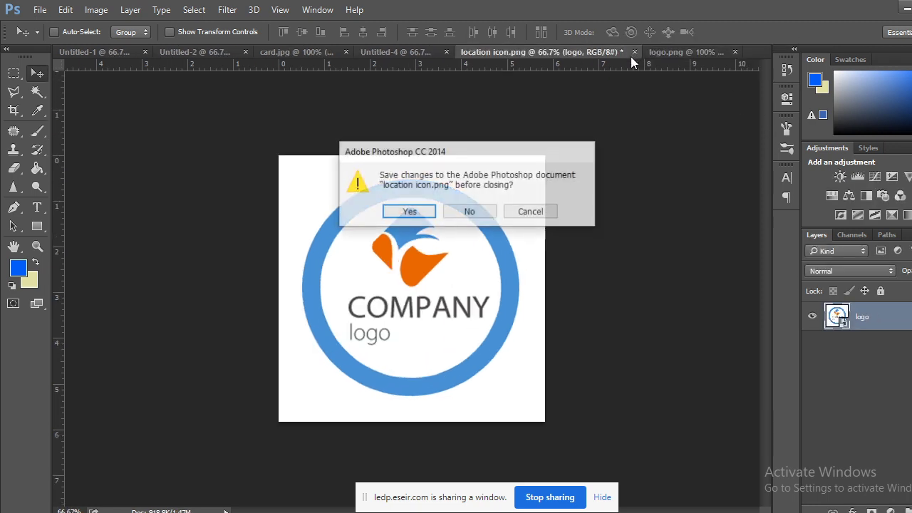
click(470, 212)
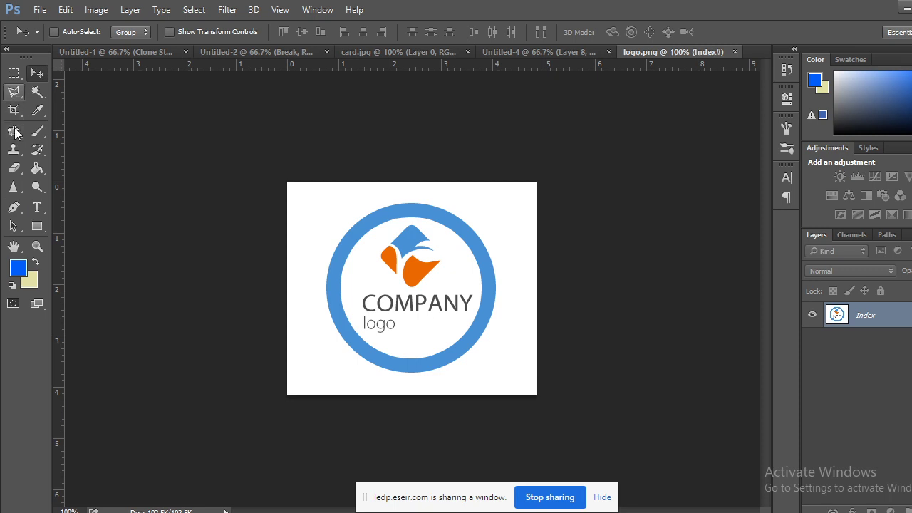
Test a peach fill on logo.png's white background, undo it, then close logo.png.
click(37, 91)
click(520, 218)
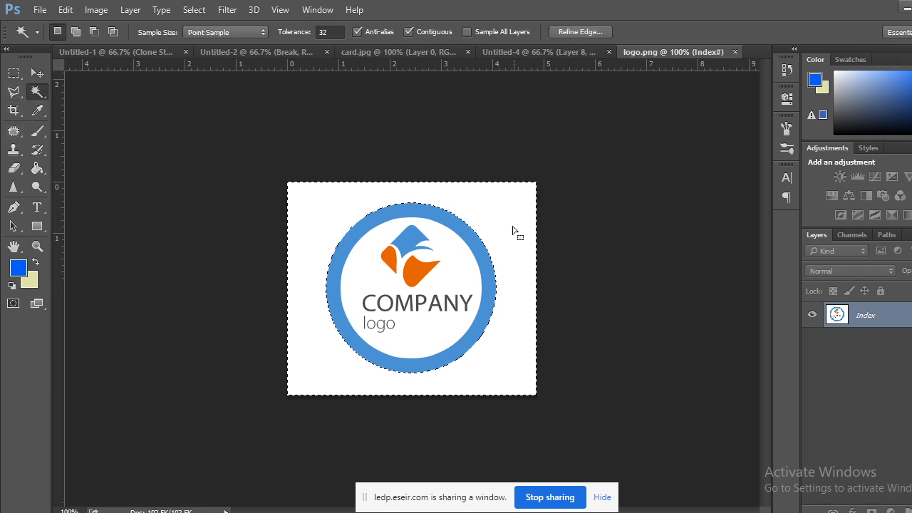
key(ctrl+BackSpace)
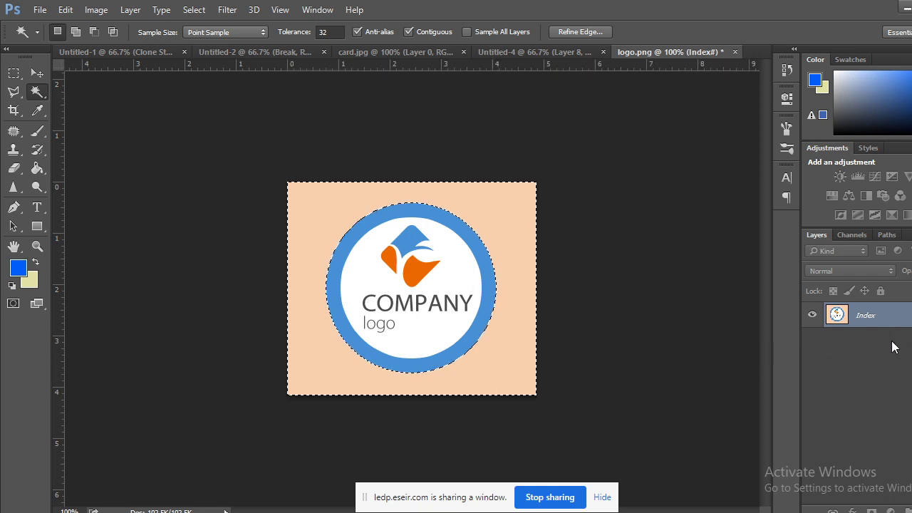
key(ctrl+z)
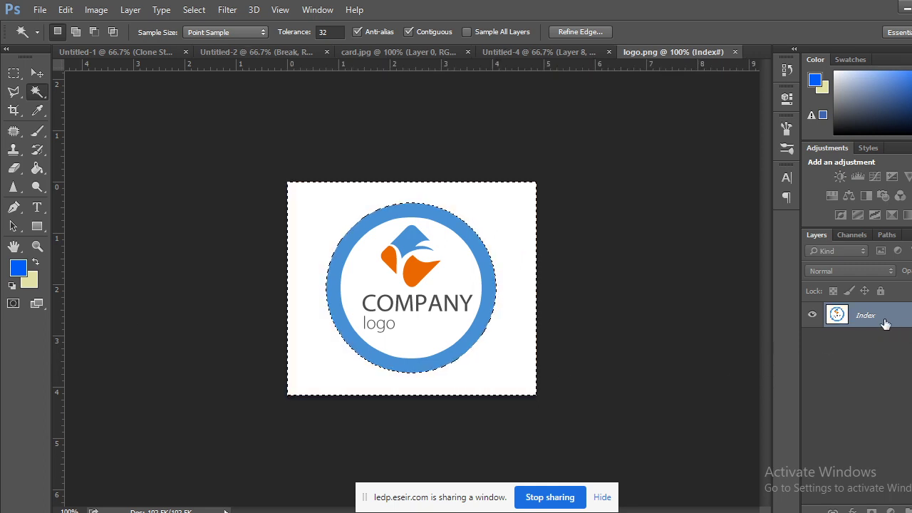
click(15, 74)
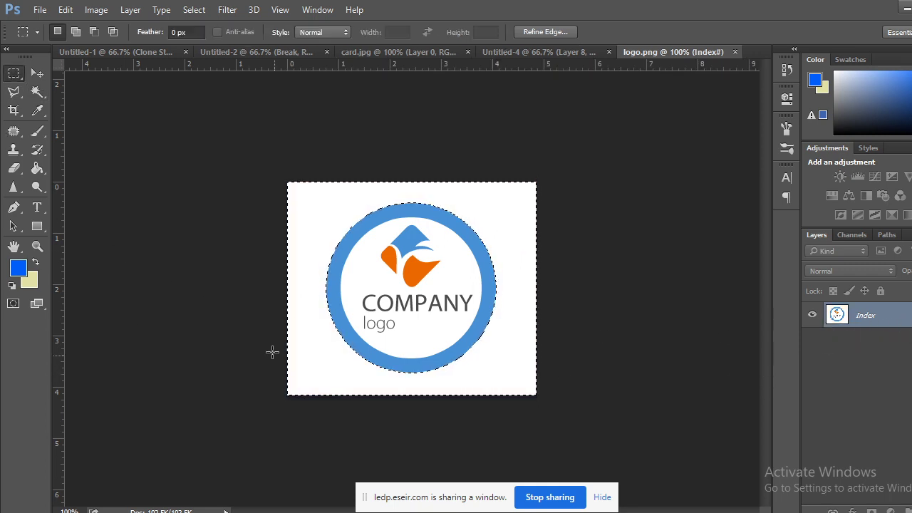
click(270, 352)
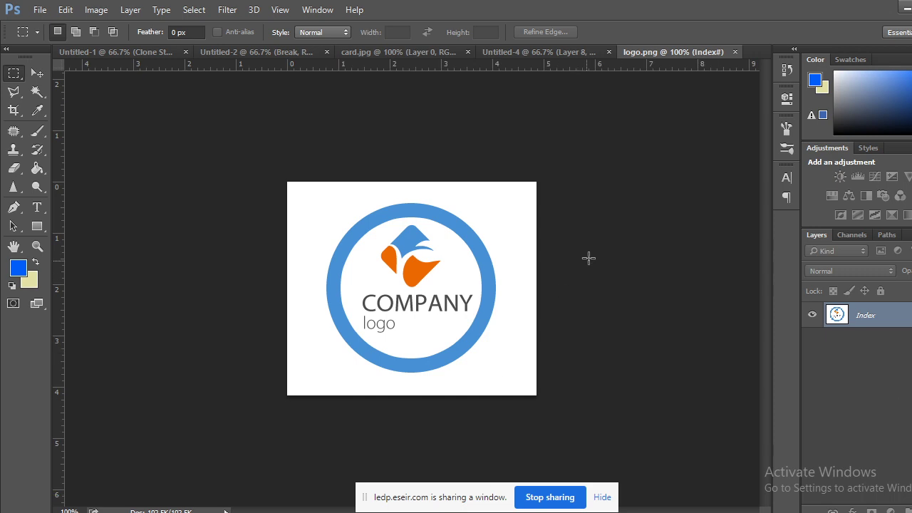
click(734, 52)
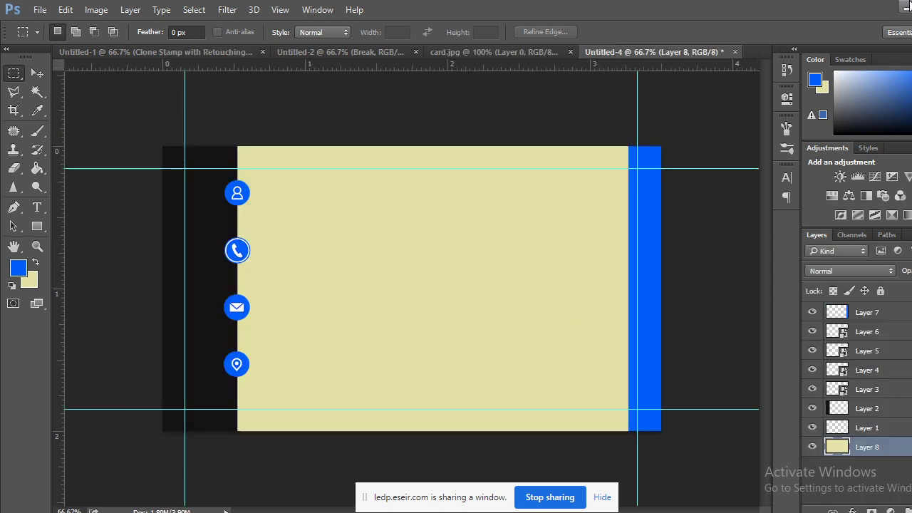
click(906, 7)
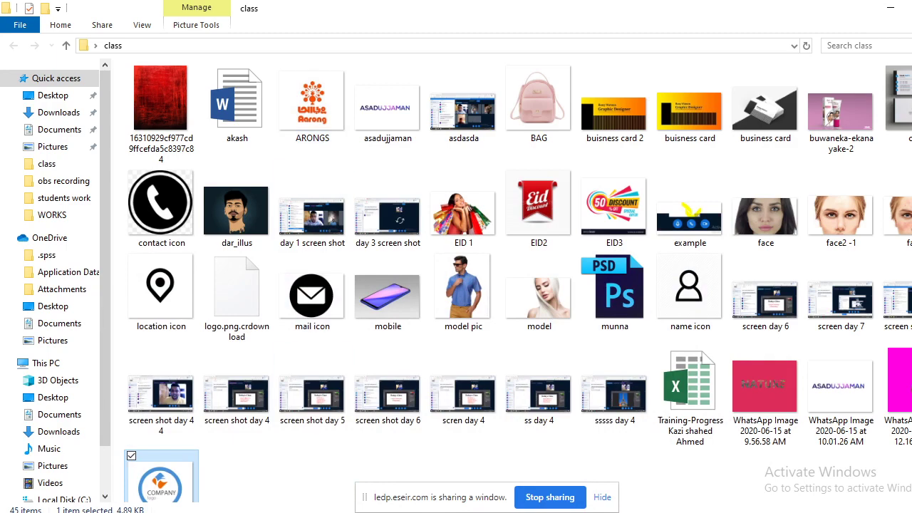
Scroll through the Google Images company logo results.
mouse_move(153, 511)
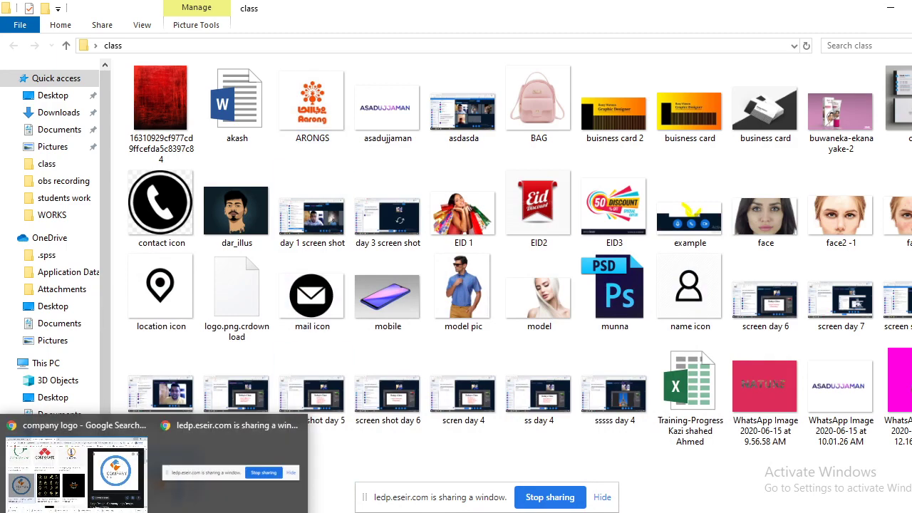
click(77, 470)
scroll(285, 313, down, 5)
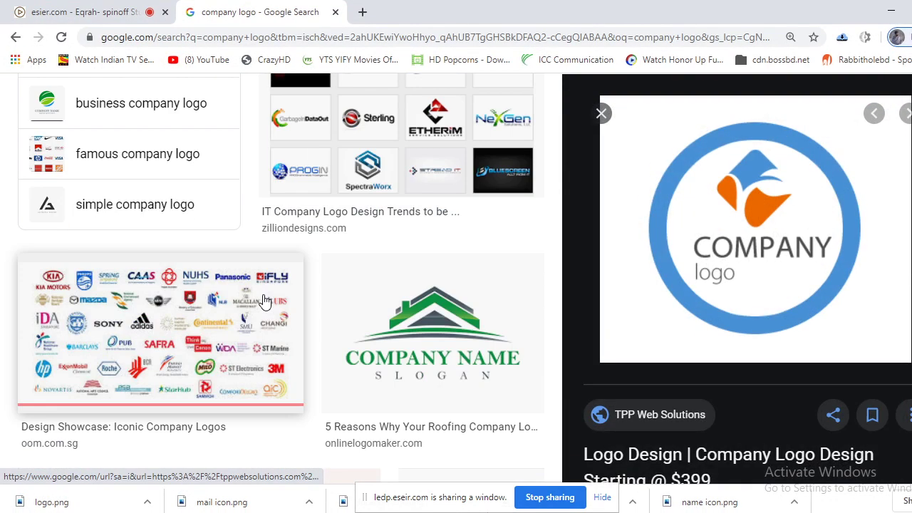
scroll(285, 314, down, 5)
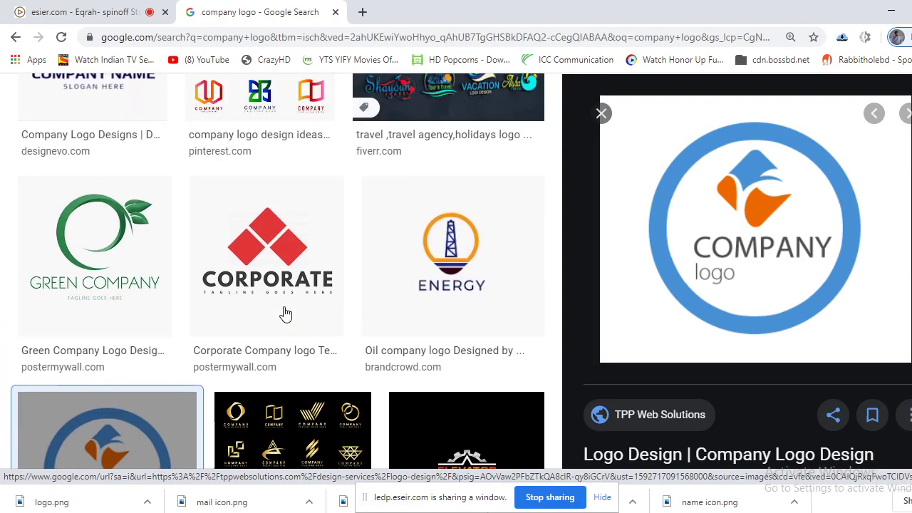
scroll(285, 313, up, 4)
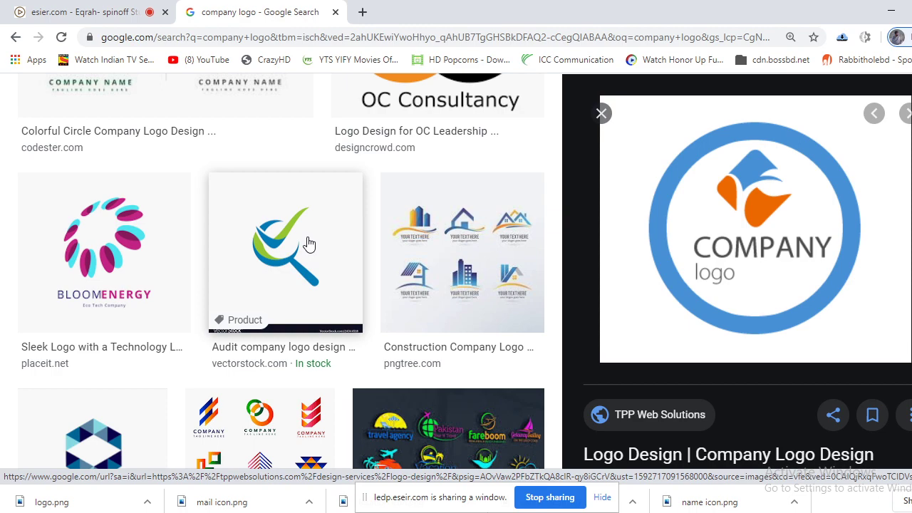
scroll(307, 244, up, 4)
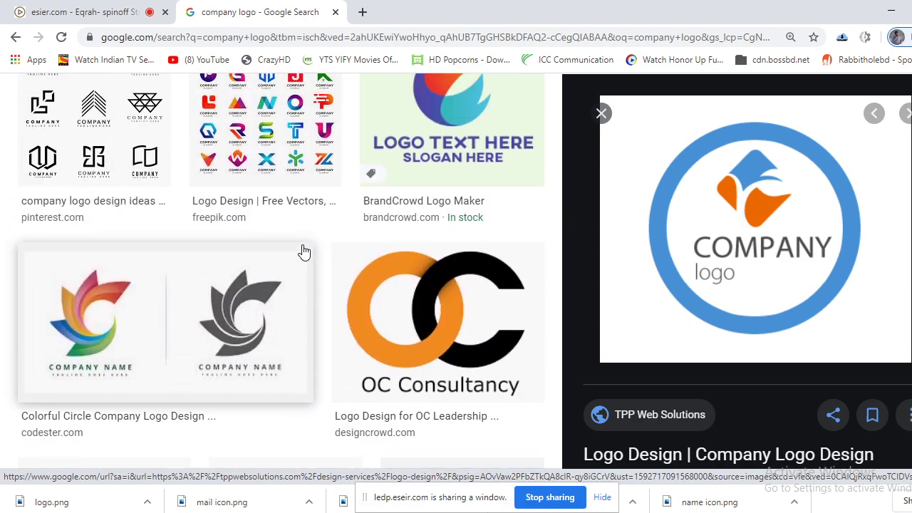
scroll(302, 251, up, 10)
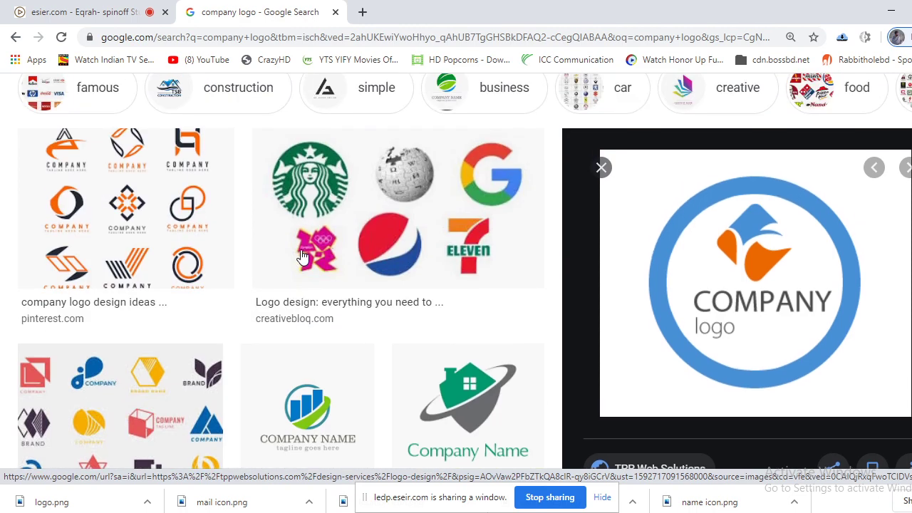
scroll(302, 257, down, 4)
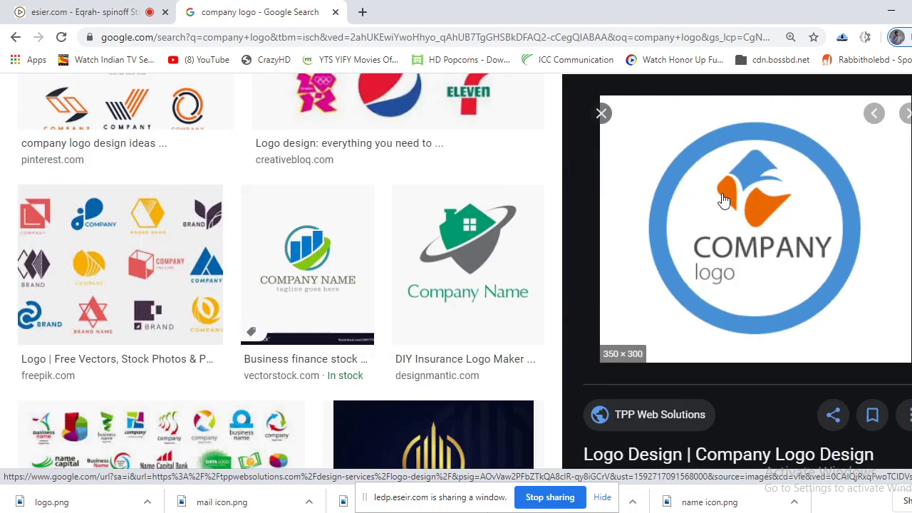
scroll(387, 297, up, 4)
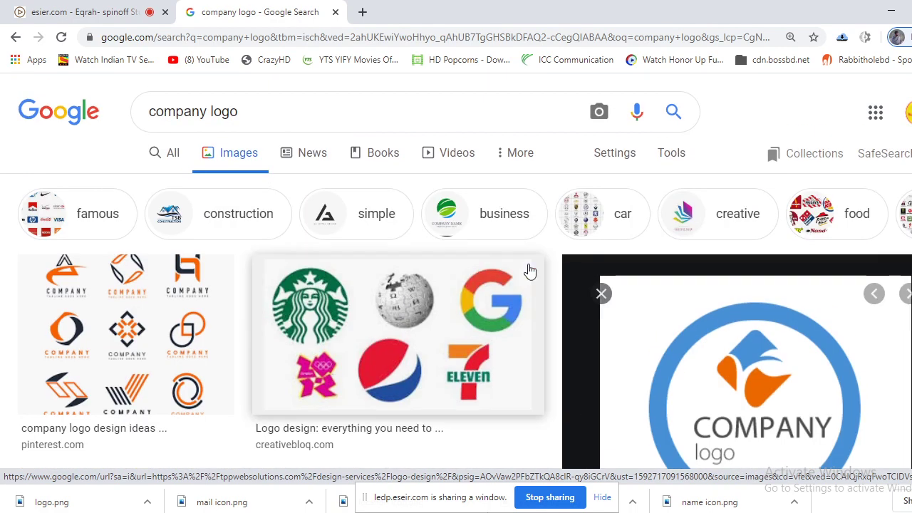
Close the preview, filter to 'simple' logos, and preview the REVITE logo.
click(601, 294)
click(325, 217)
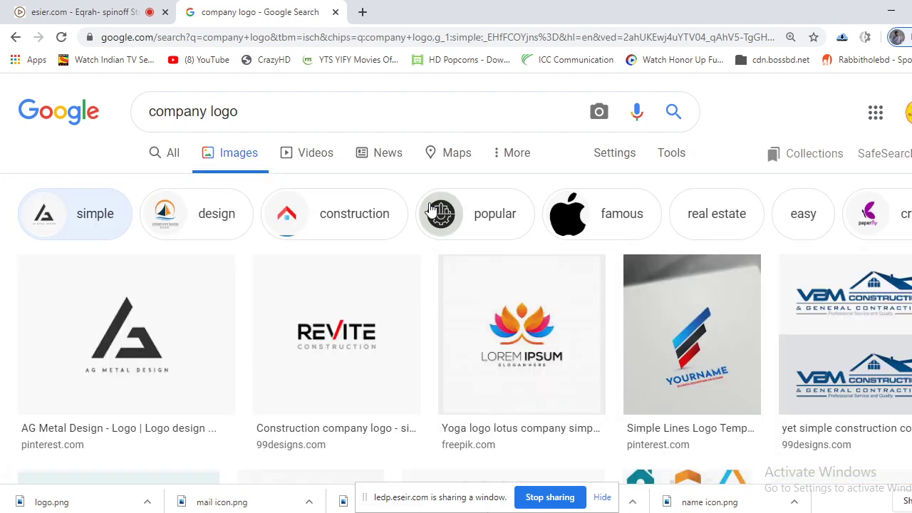
click(375, 401)
scroll(375, 401, down, 3)
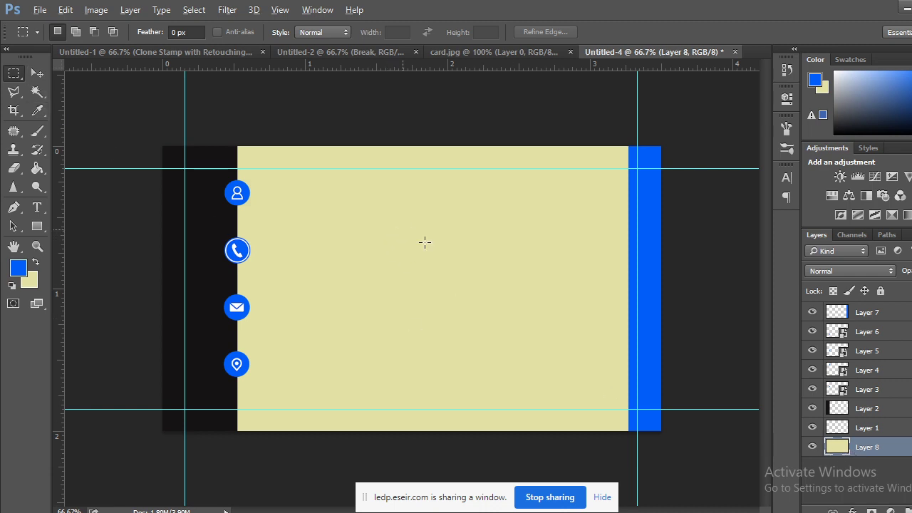
drag(319, 146, 485, 312)
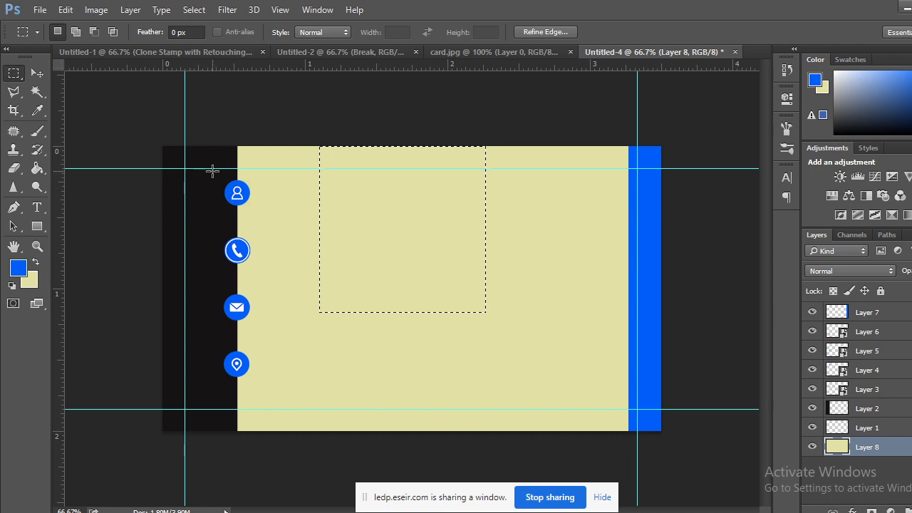
key(ctrl+plus)
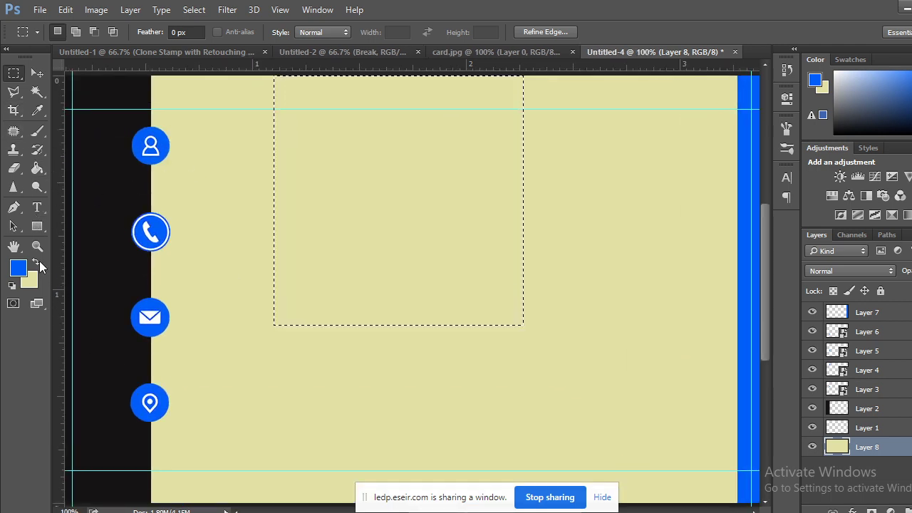
click(37, 263)
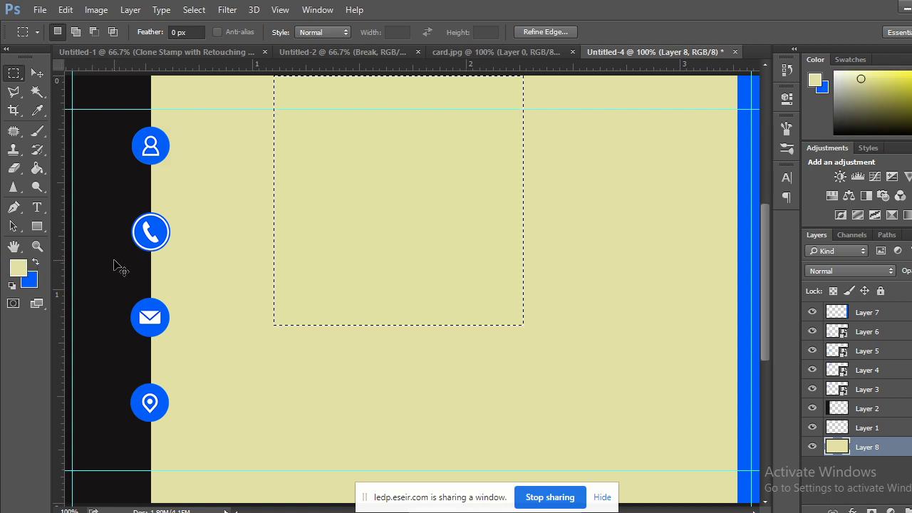
key(ctrl+BackSpace)
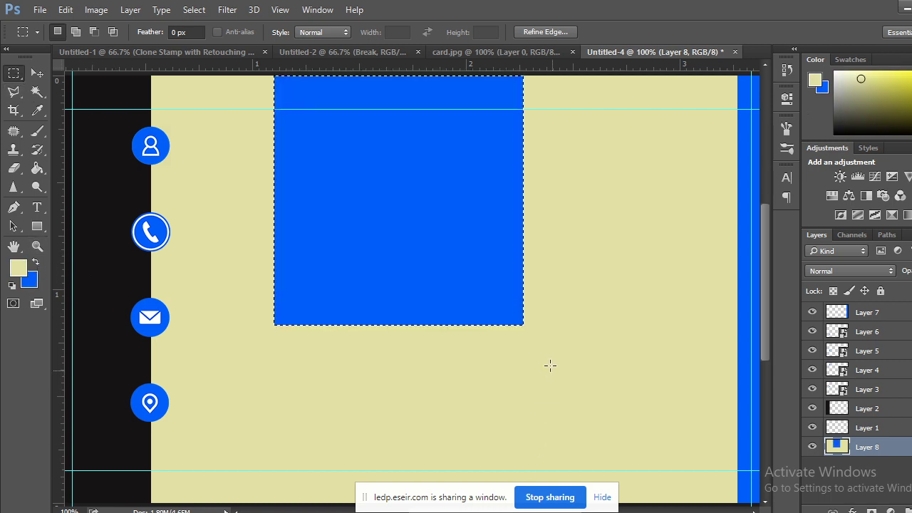
key(ctrl+d)
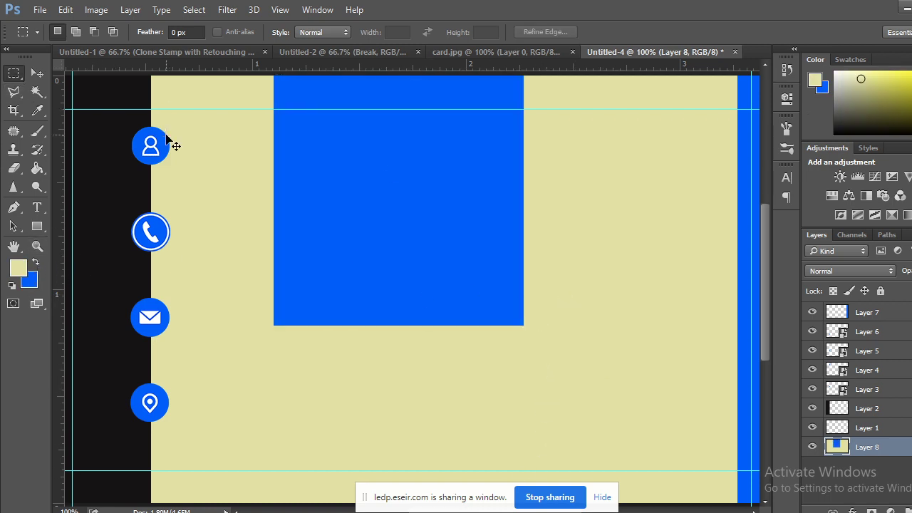
key(ctrl+minus)
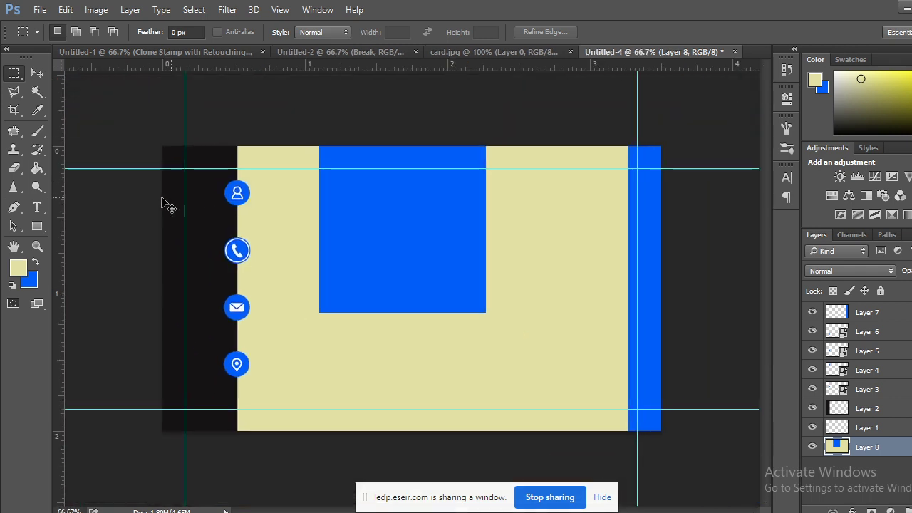
click(33, 70)
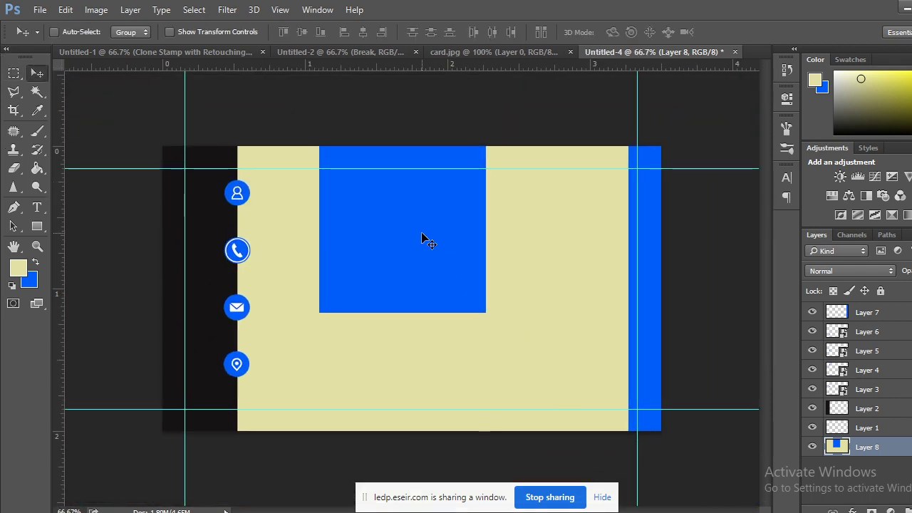
drag(422, 233, 439, 325)
drag(516, 321, 401, 277)
key(alt+BackSpace)
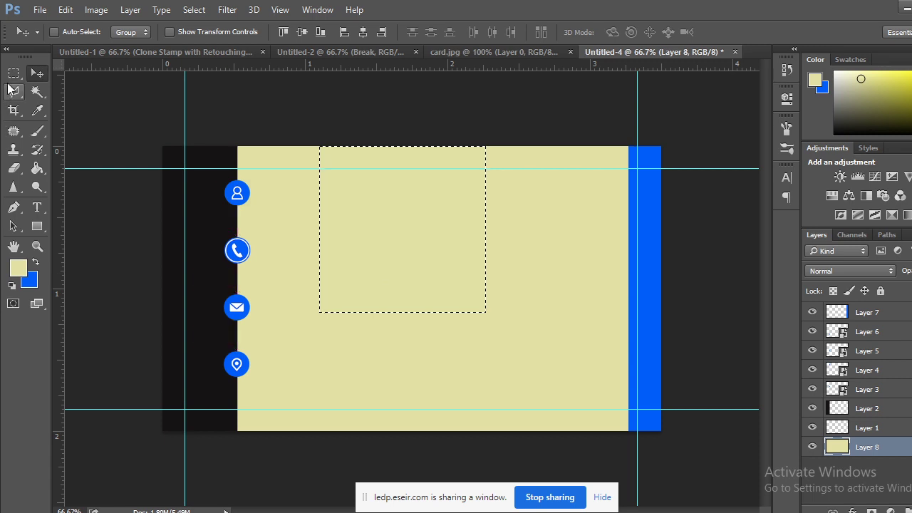
click(14, 72)
key(ctrl+d)
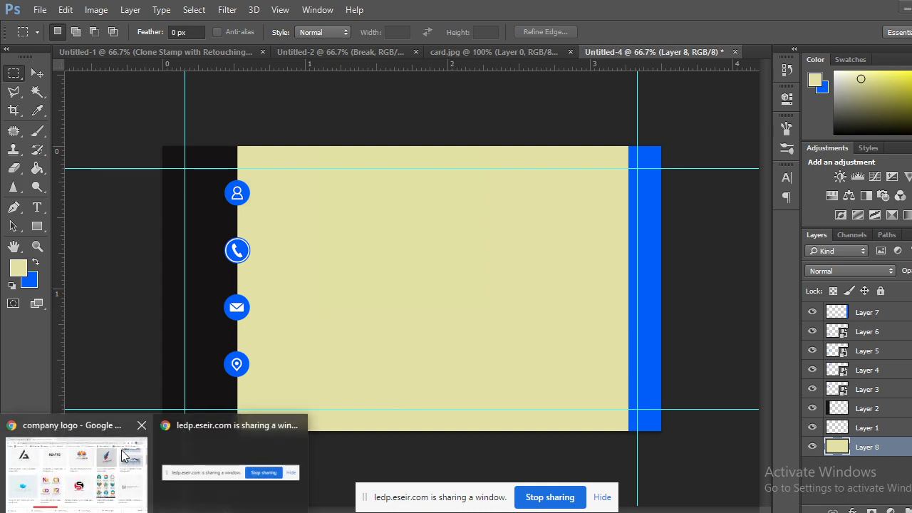
Open the AG Metal Design logo preview and choose Save image as.
click(127, 450)
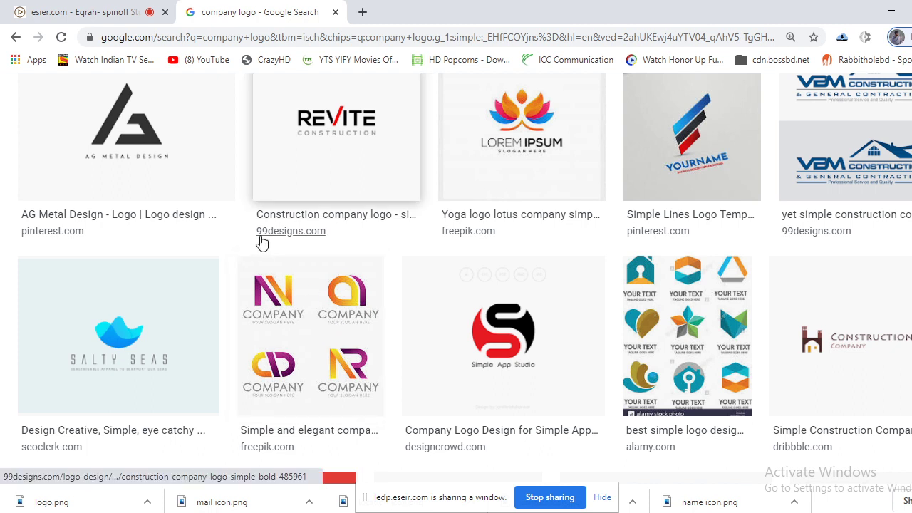
click(187, 156)
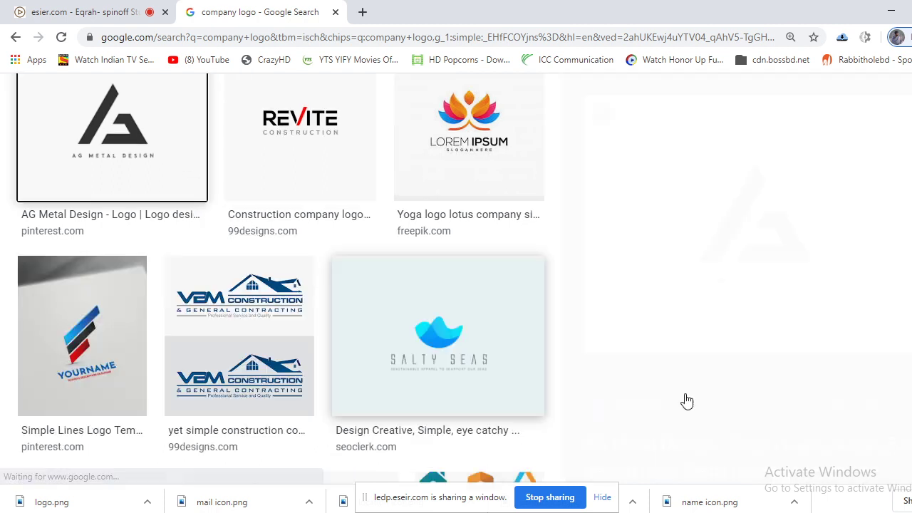
right_click(759, 203)
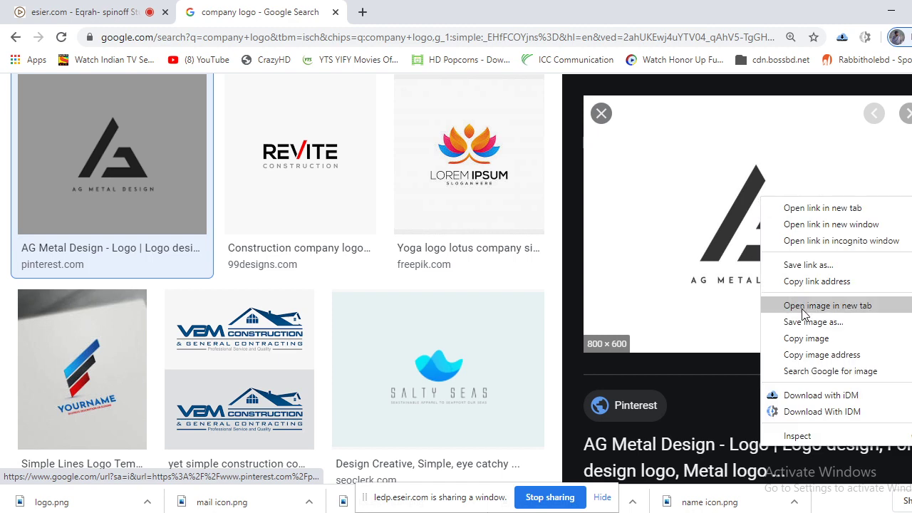
click(806, 329)
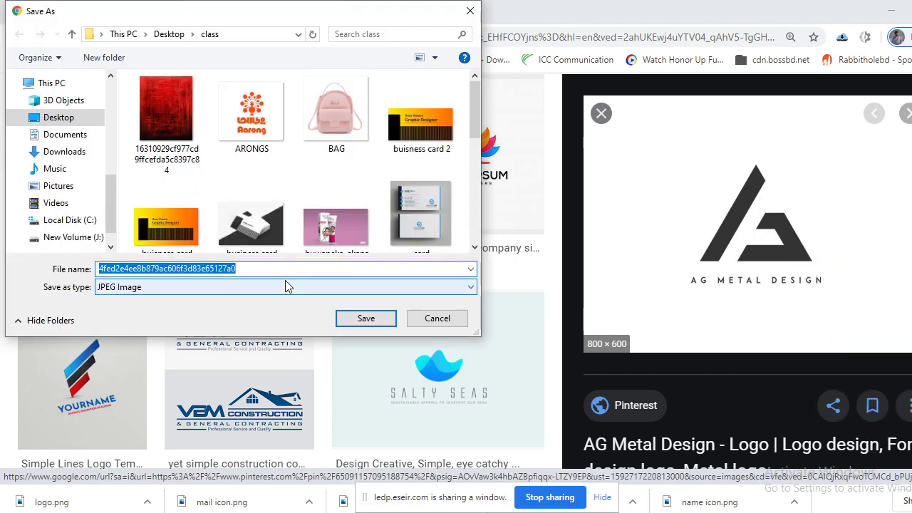
Save it as logo.png, overwriting the existing file, and return to Photoshop.
text(logo)
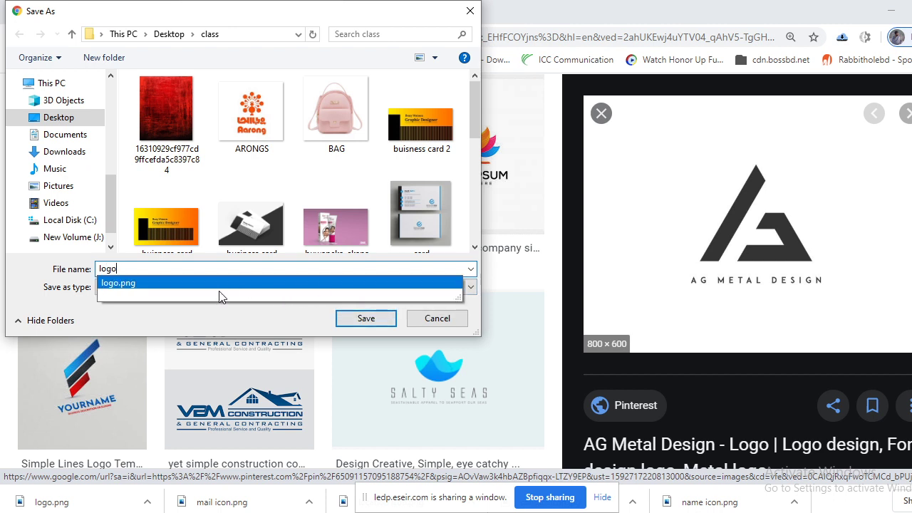
click(119, 285)
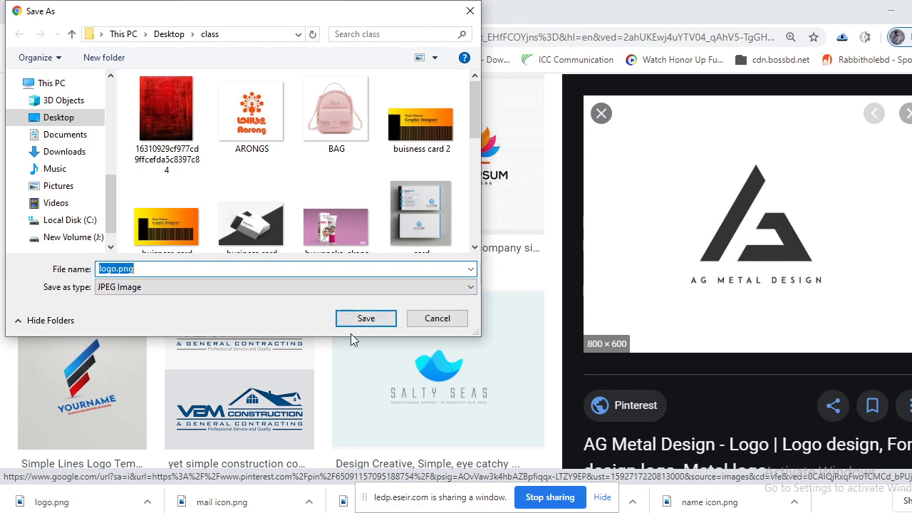
click(366, 318)
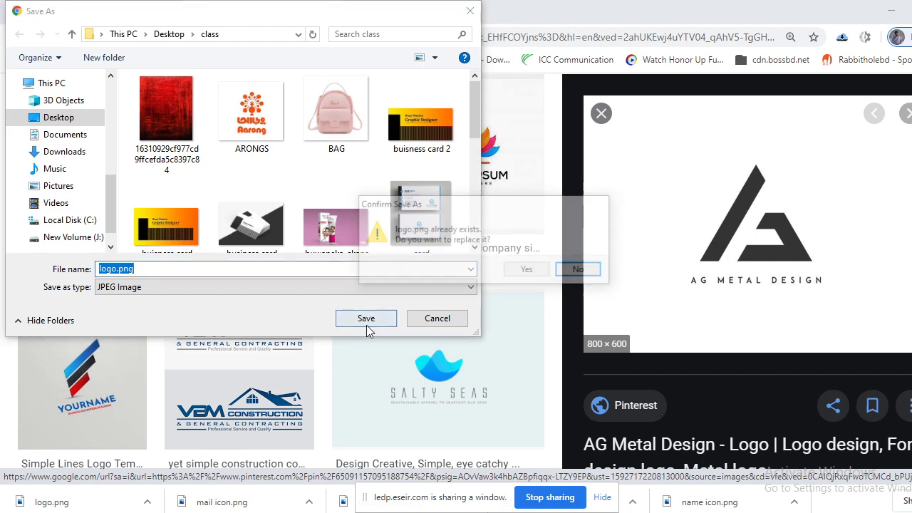
click(542, 275)
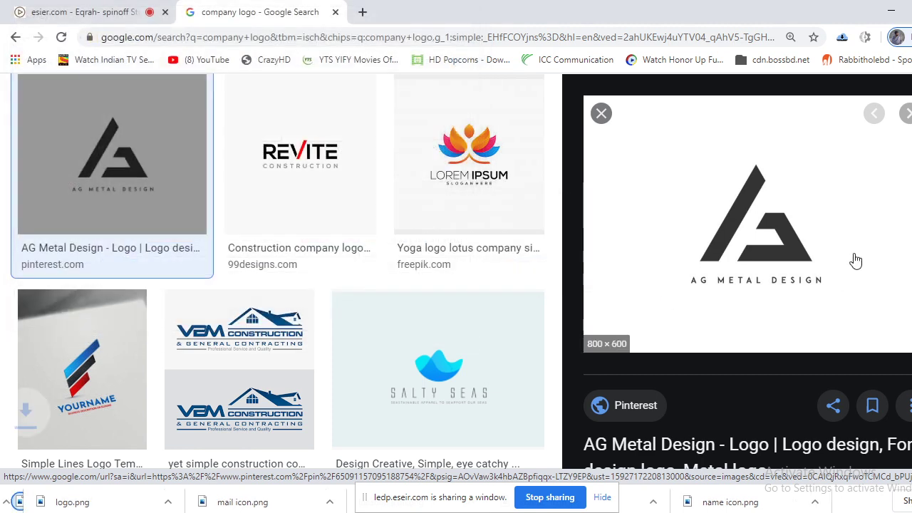
click(891, 12)
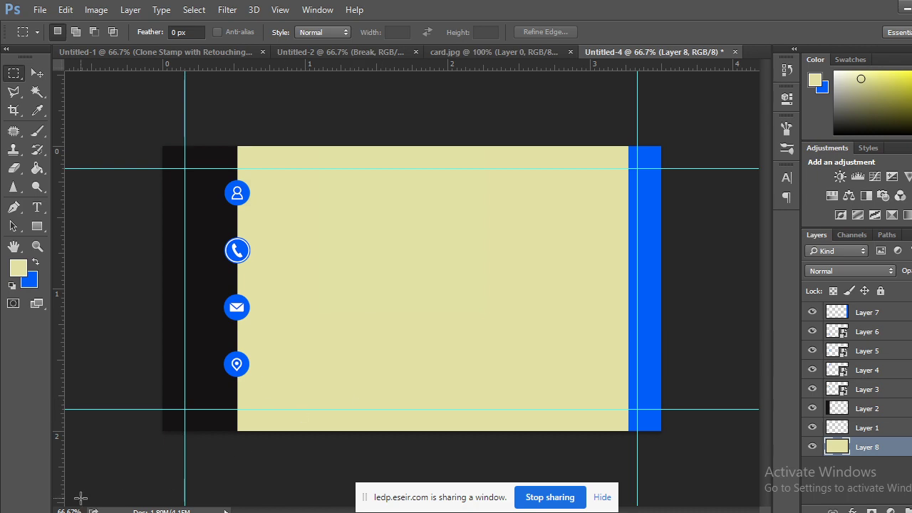
mouse_move(146, 451)
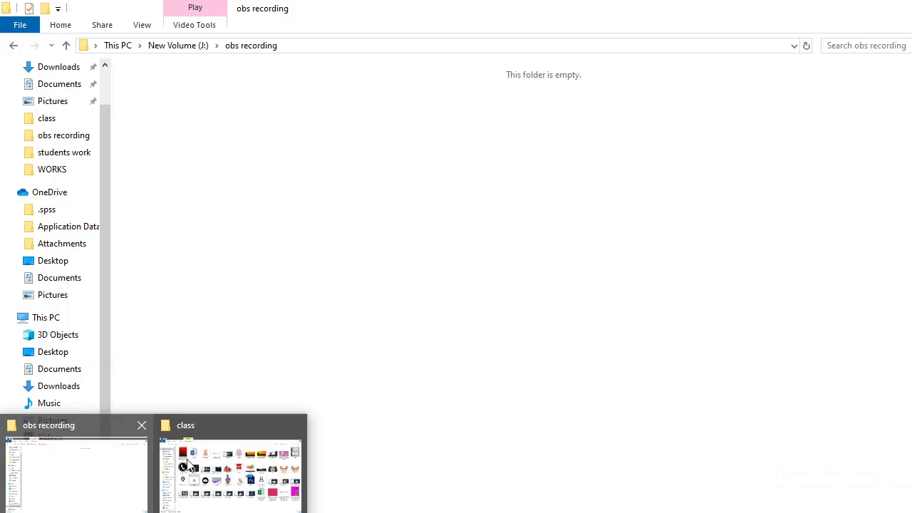
click(190, 464)
drag(244, 300, 754, 56)
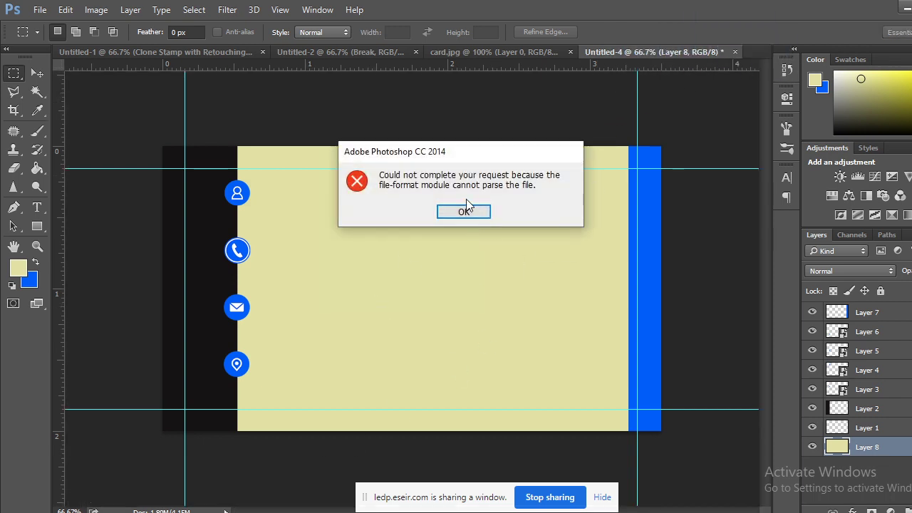
click(464, 211)
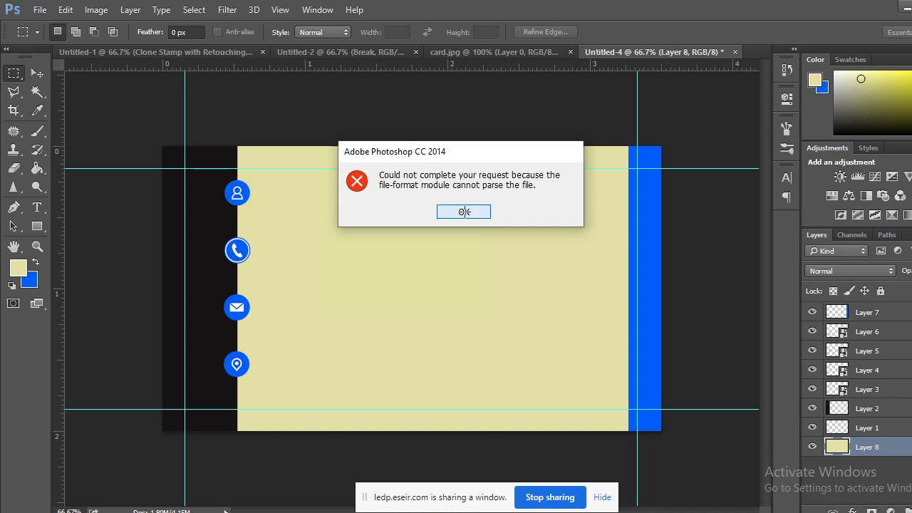
click(498, 51)
click(652, 52)
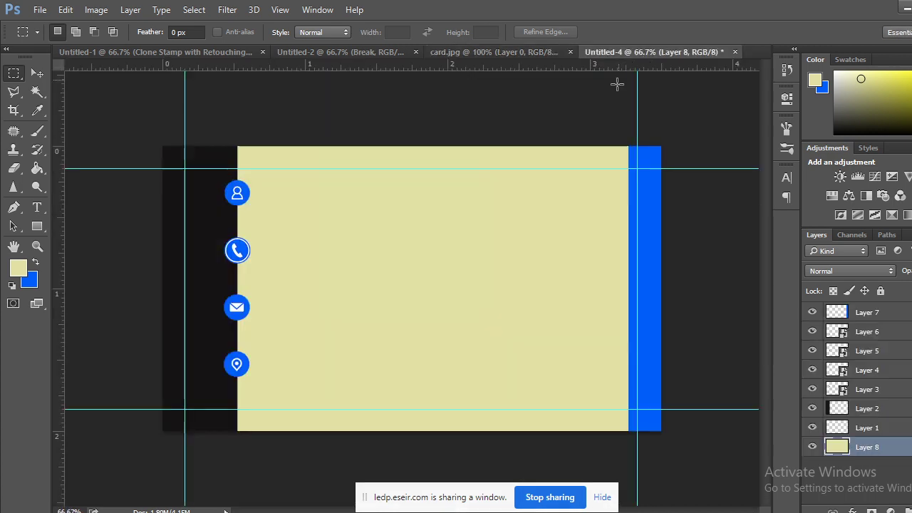
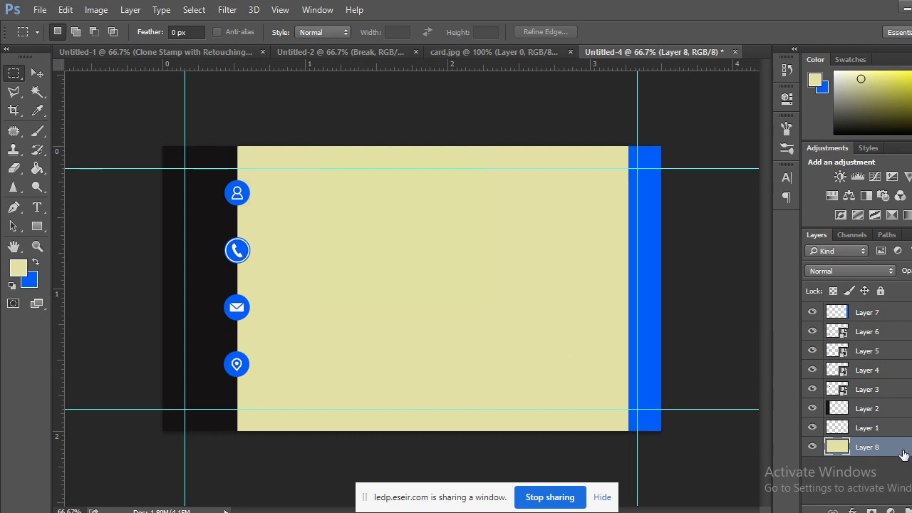
Replace the old cream layer with a new cream-filled layer at the bottom of the stack.
drag(903, 455, 890, 315)
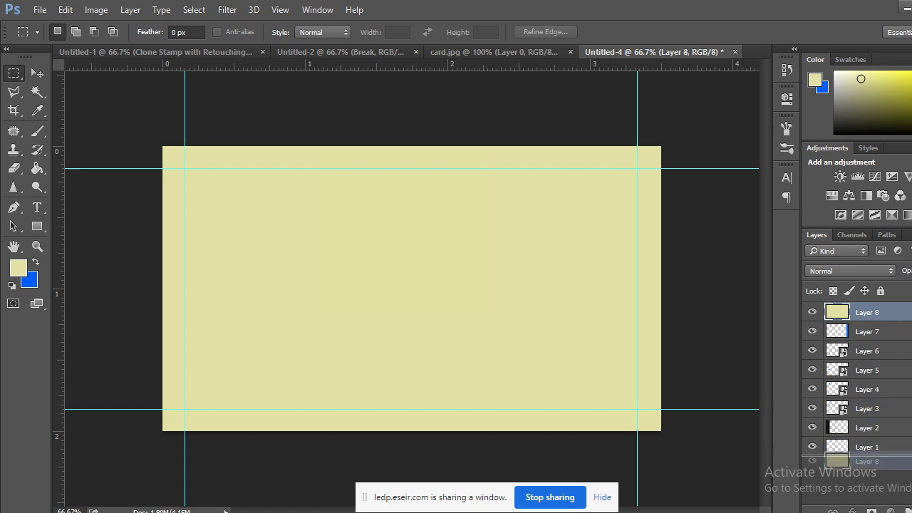
drag(890, 460, 905, 509)
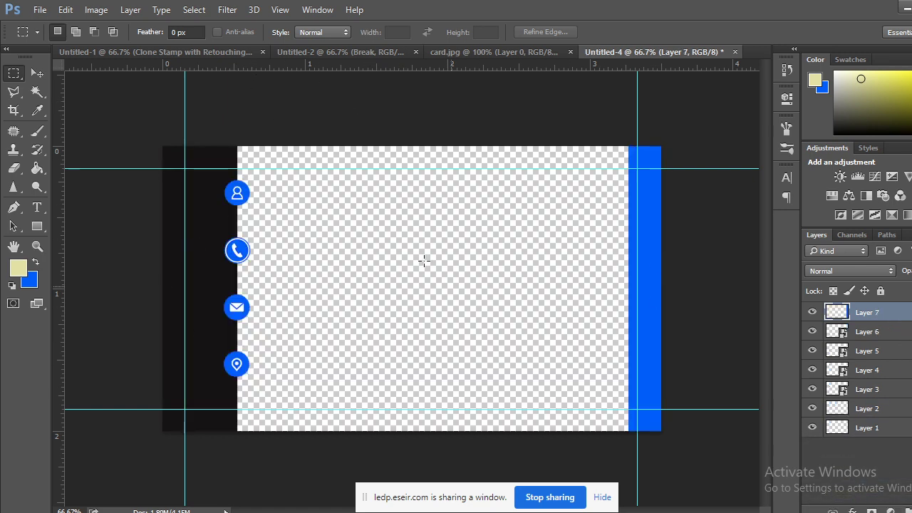
key(ctrl+shift+alt+n)
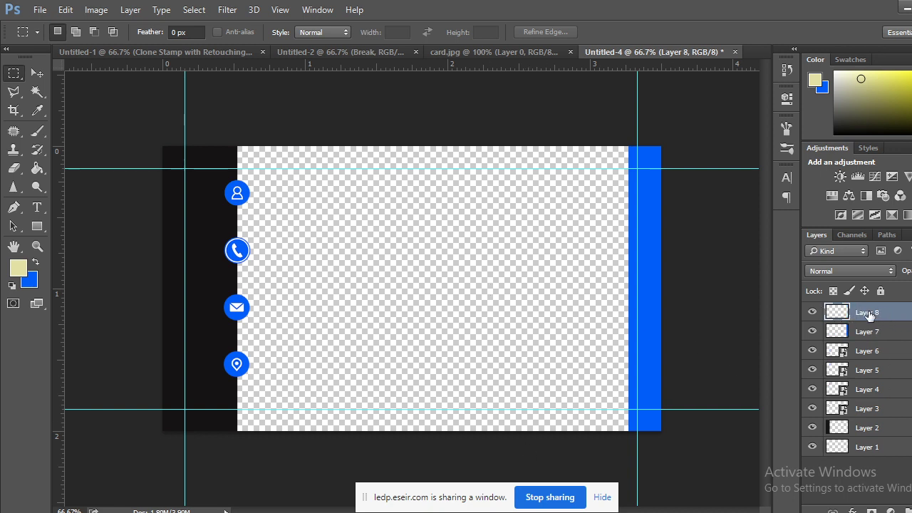
click(35, 263)
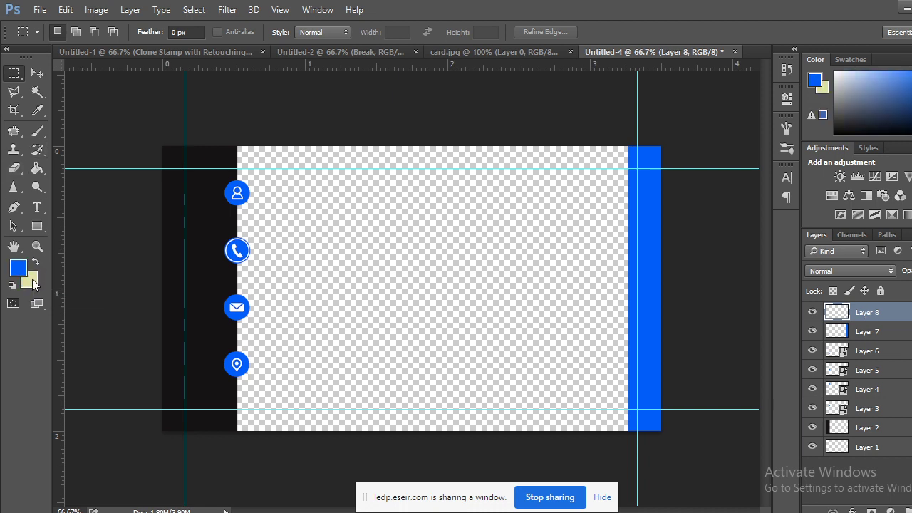
key(ctrl+BackSpace)
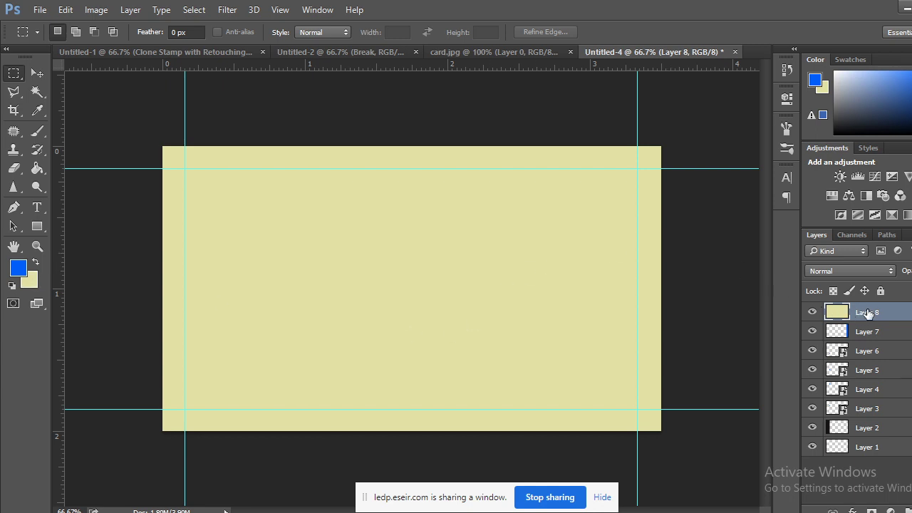
drag(866, 313, 882, 459)
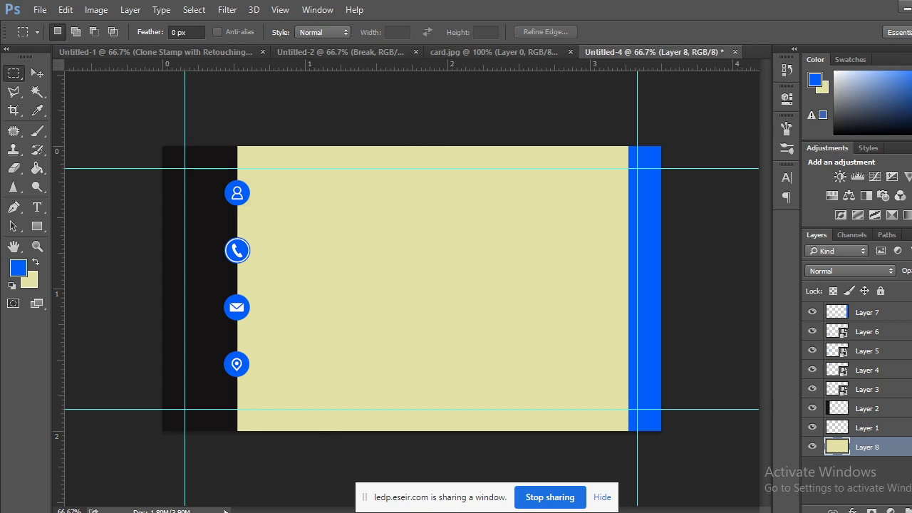
Try dragging logo.png from the class folder onto the card and dismiss the placement error.
click(224, 478)
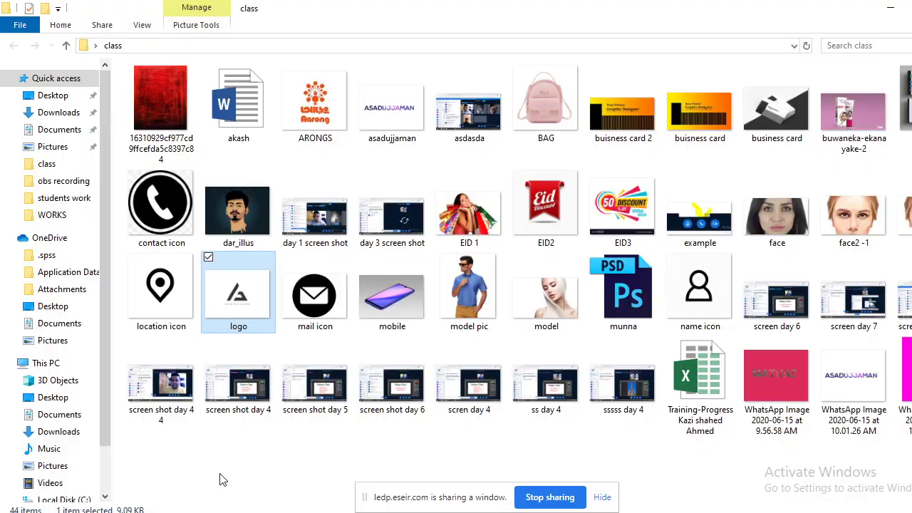
drag(237, 296, 727, 52)
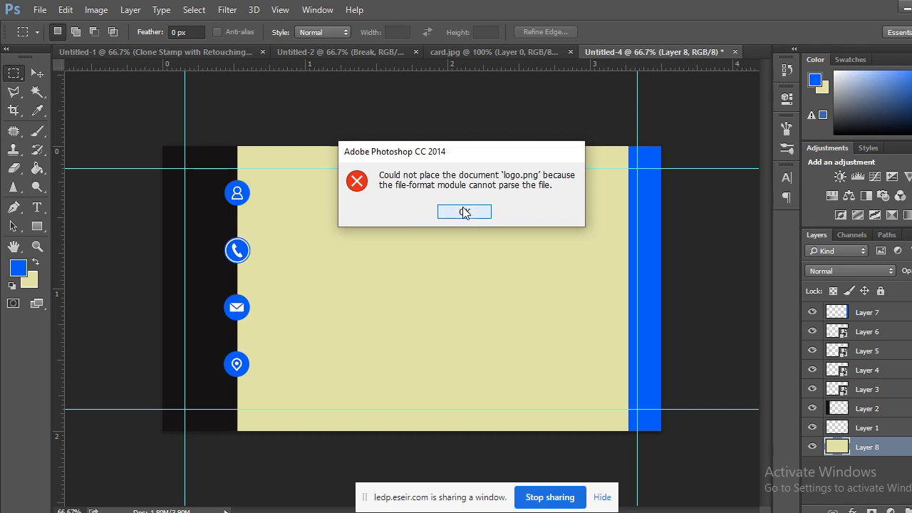
click(464, 212)
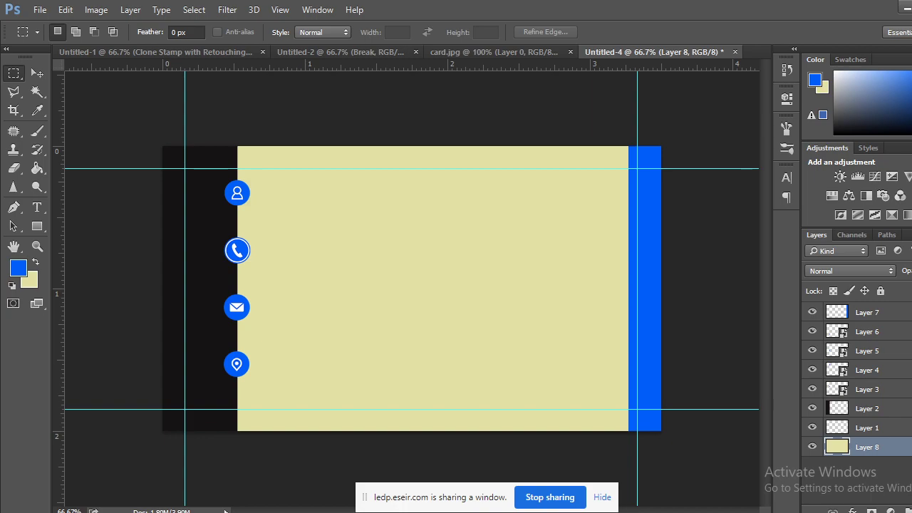
Retry placing logo.png, dismiss the error again, and open logo.png in Photos.
mouse_move(154, 510)
click(212, 476)
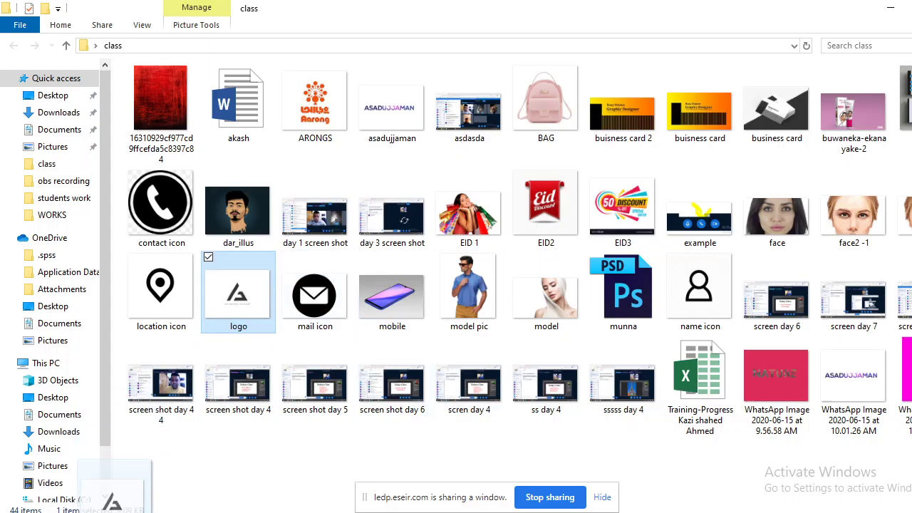
mouse_move(153, 509)
drag(228, 502, 469, 332)
click(467, 213)
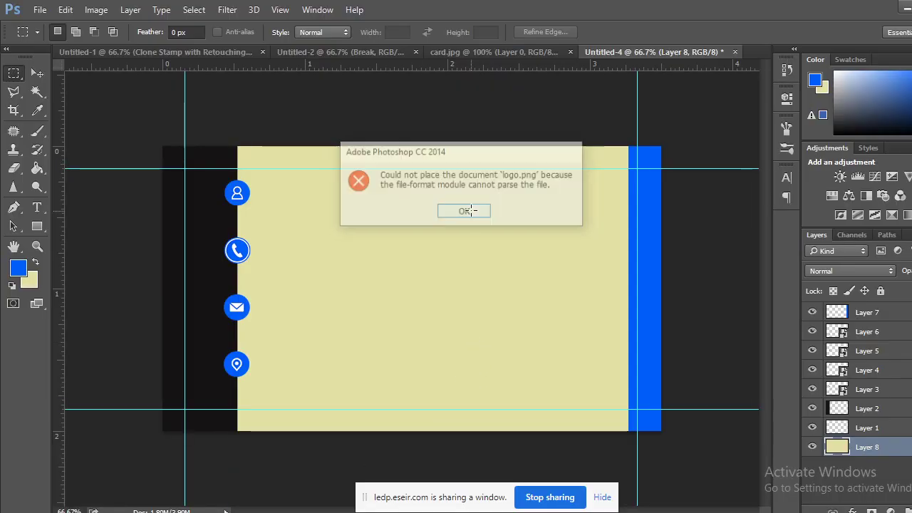
key(alt+Tab)
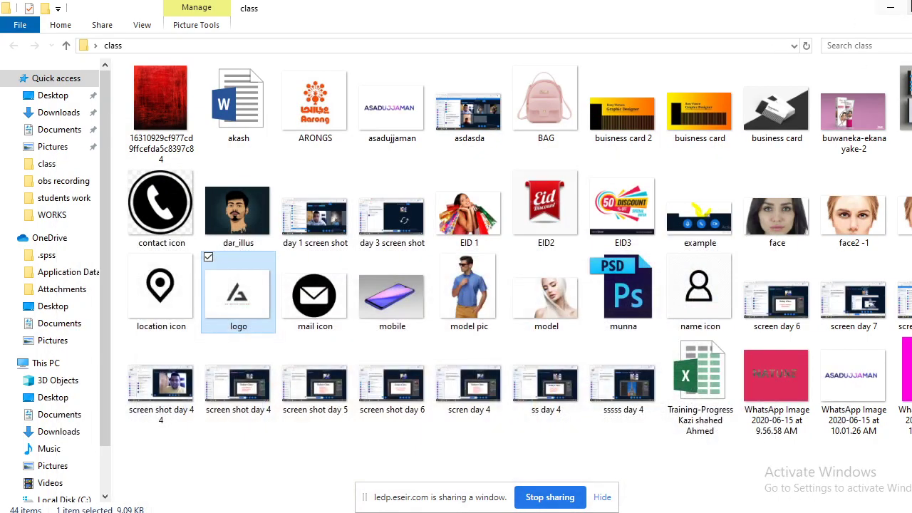
double_click(249, 299)
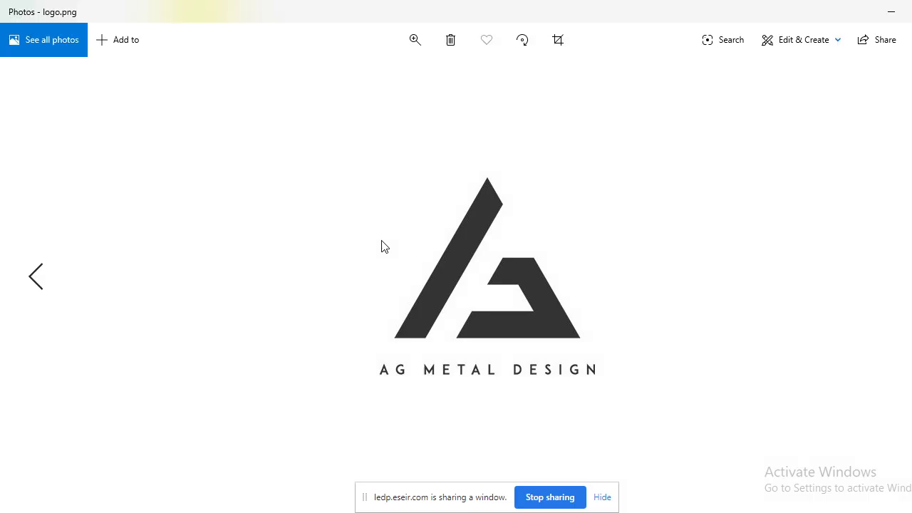
Launch Snipping Tool from search, close it, and return to the Photoshop business card.
key(super+s)
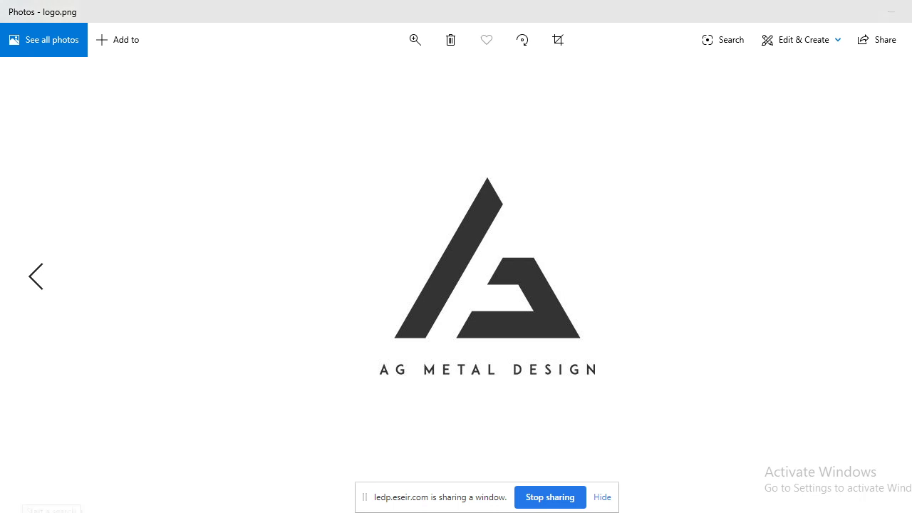
text(sn)
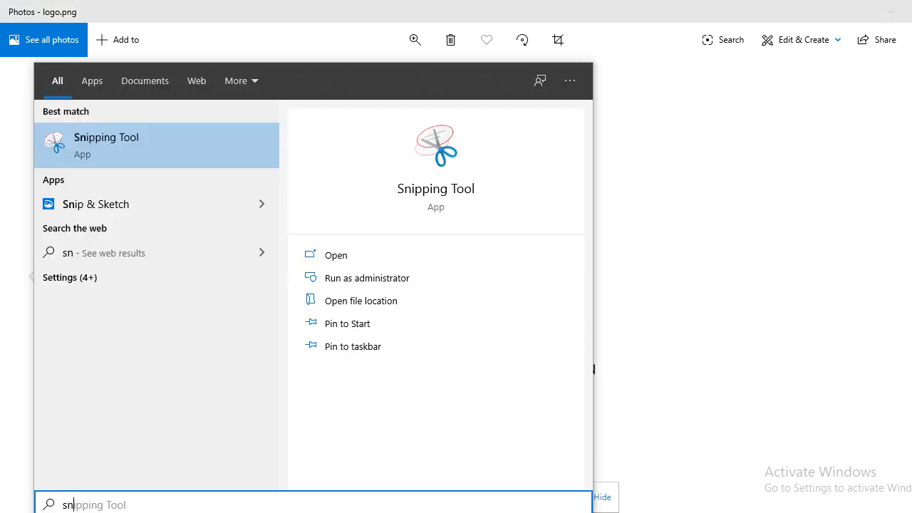
click(124, 155)
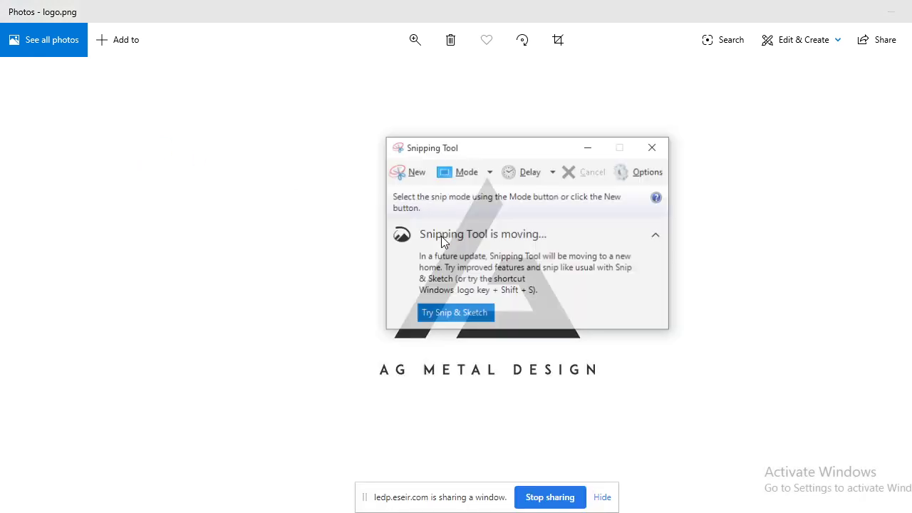
click(406, 172)
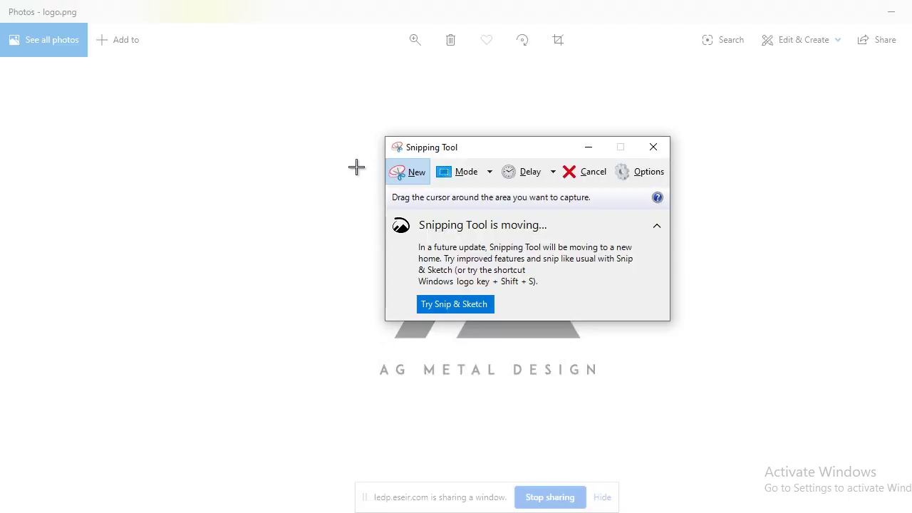
click(653, 147)
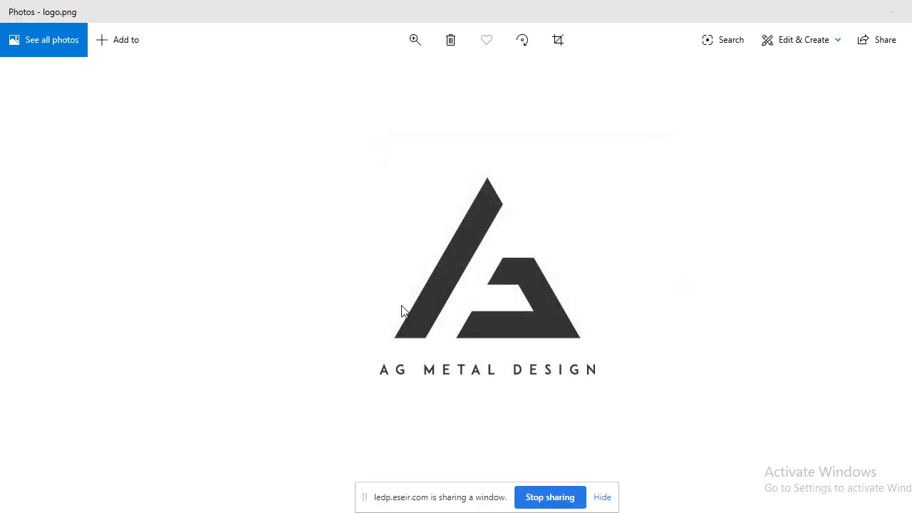
key(alt+Tab)
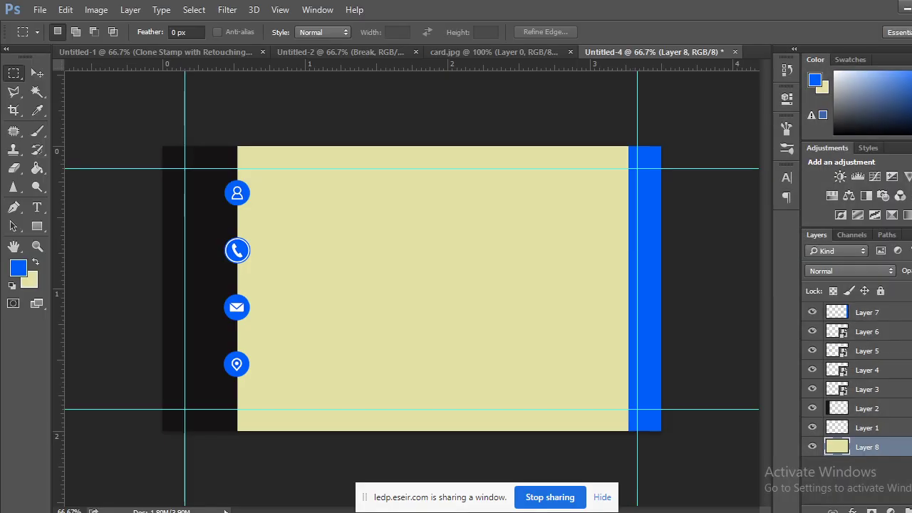
Restart the ESEIR screen share as Your Entire Screen, then return to the company logo search results.
click(77, 468)
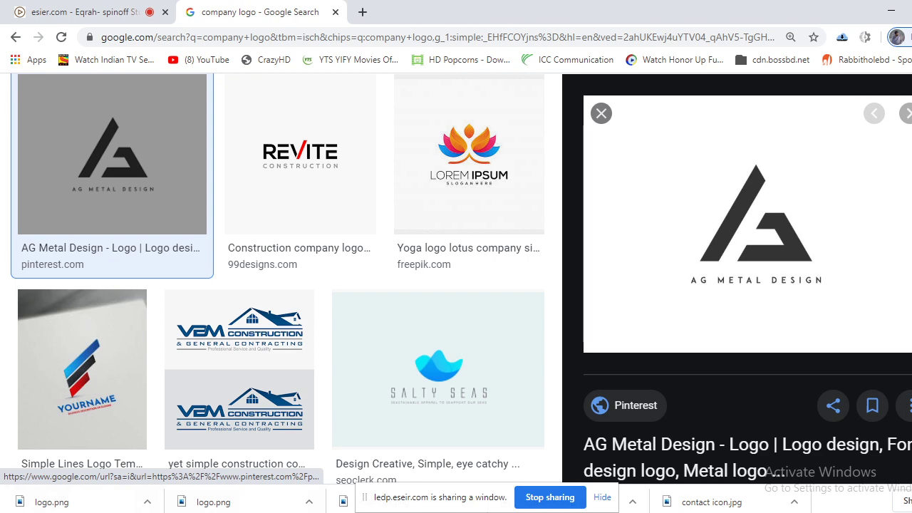
key(ctrl+Tab)
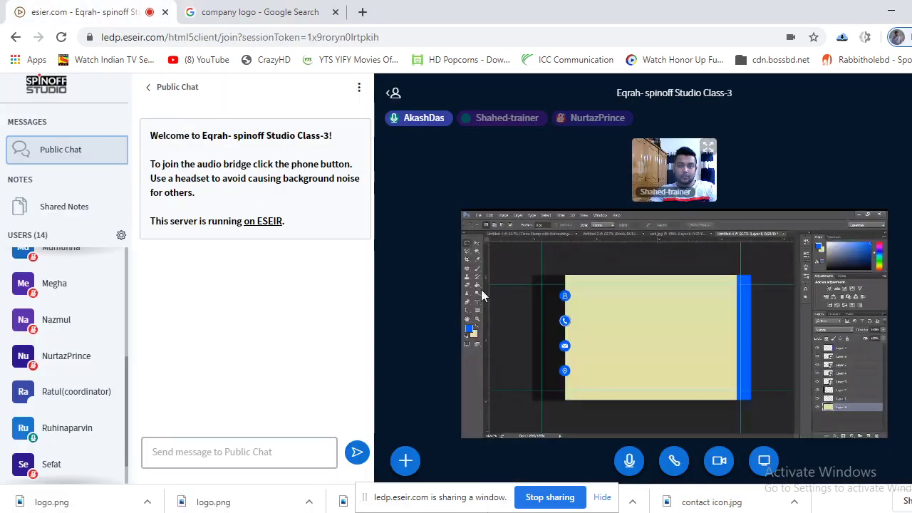
click(764, 460)
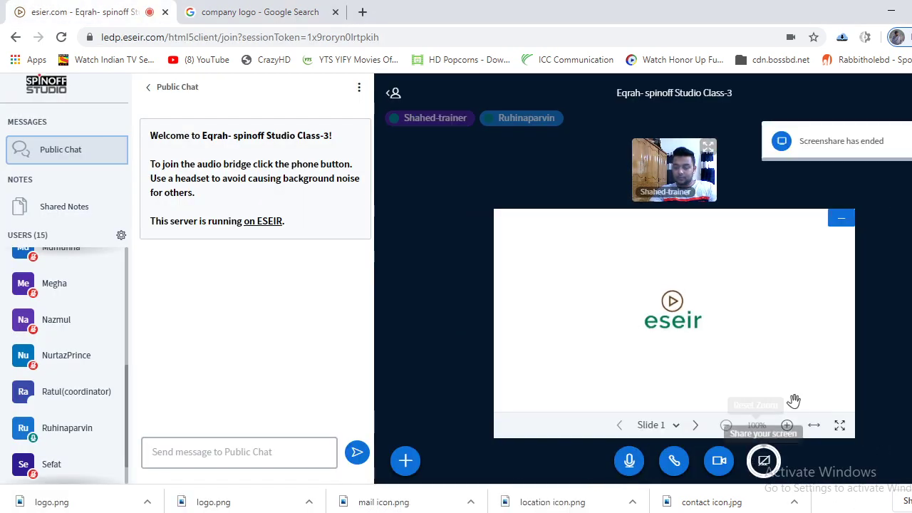
click(763, 460)
click(484, 307)
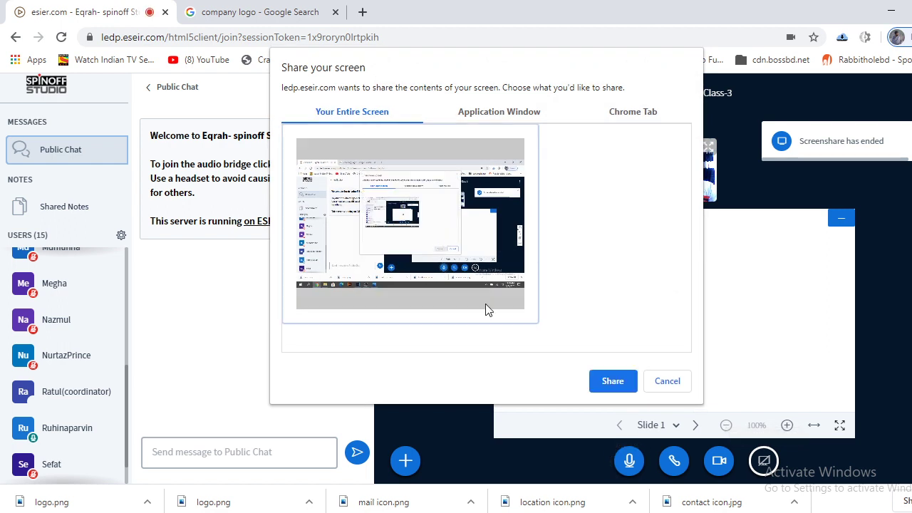
click(613, 381)
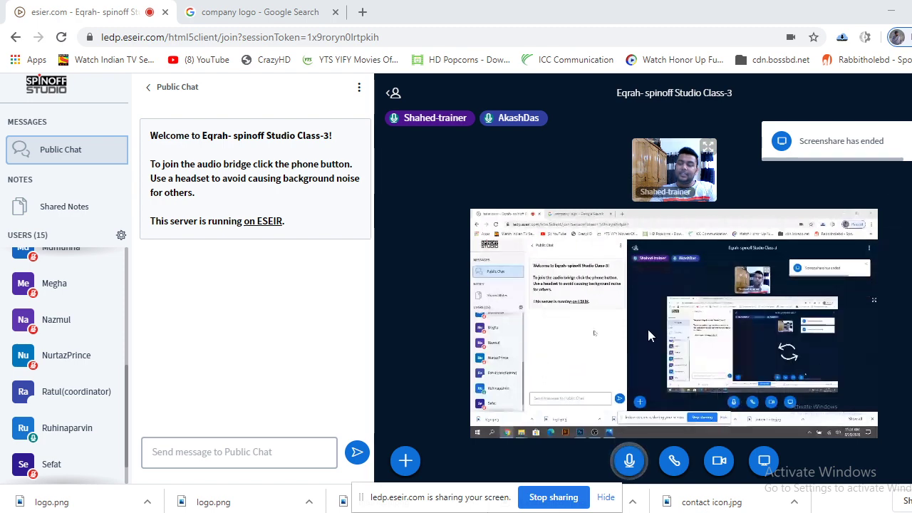
click(256, 12)
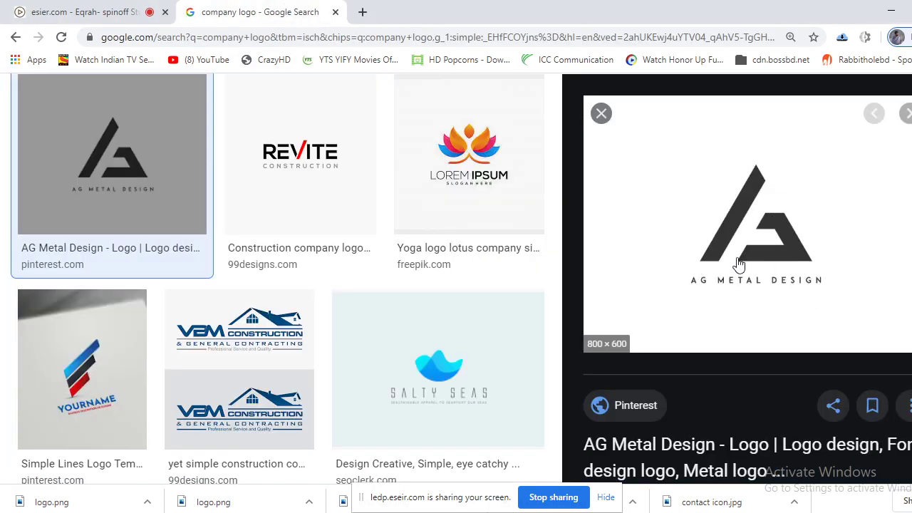
Open logo.png from the class folder in Photos, then close the viewer.
mouse_move(157, 507)
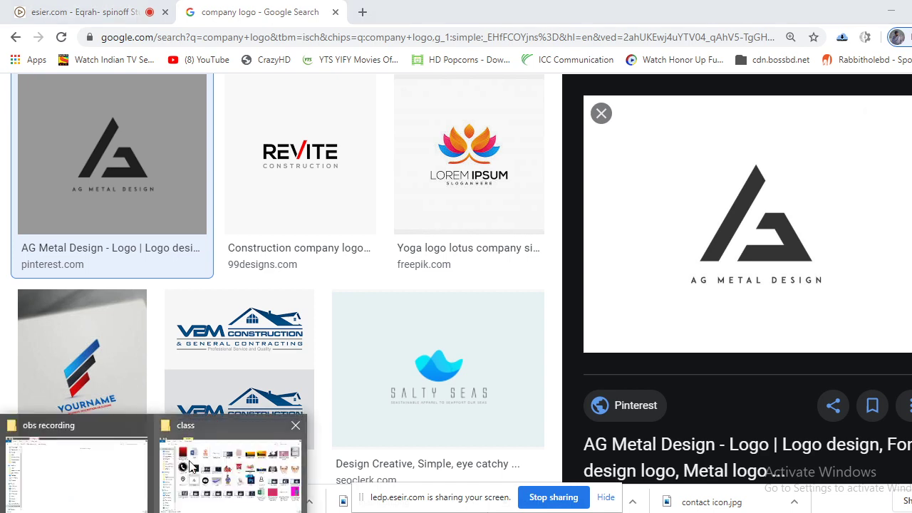
click(205, 464)
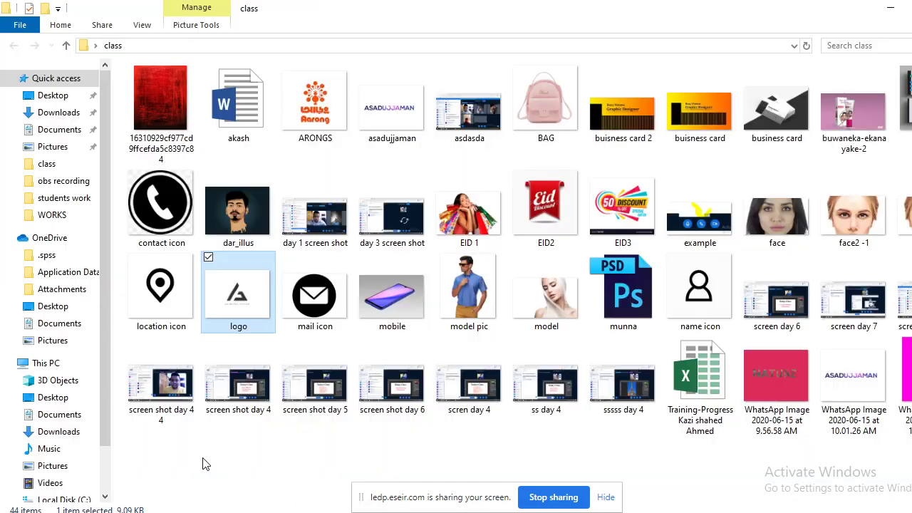
double_click(240, 297)
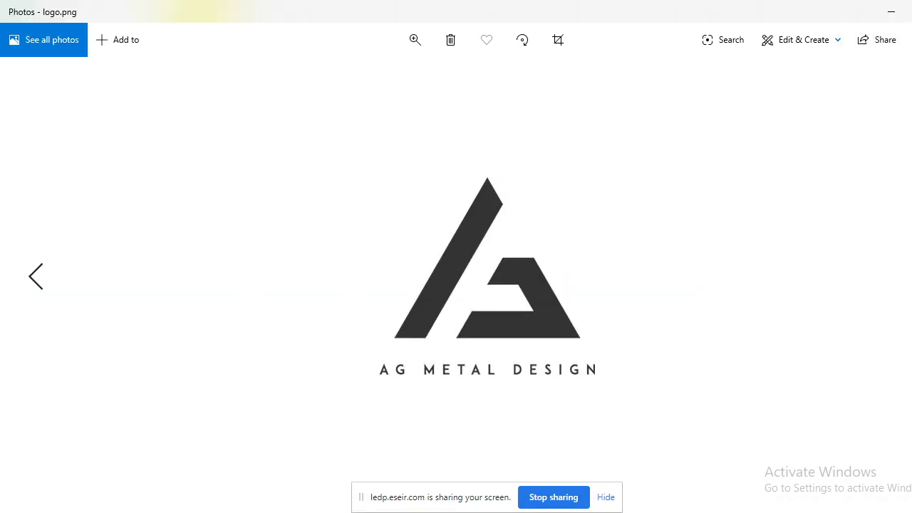
key(Escape)
Try placing logo.png on the card, dismiss the error, and reopen logo.png in Photos.
drag(228, 324, 408, 205)
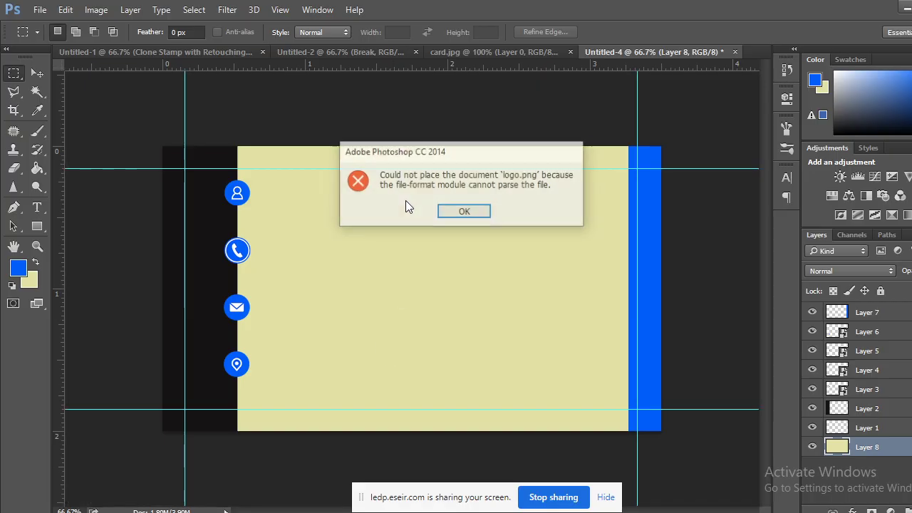
click(464, 211)
key(alt+Tab)
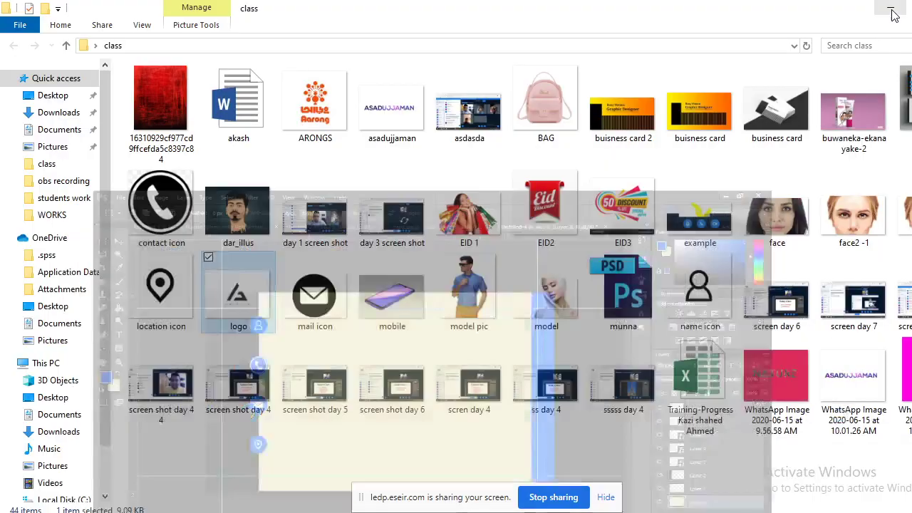
double_click(238, 294)
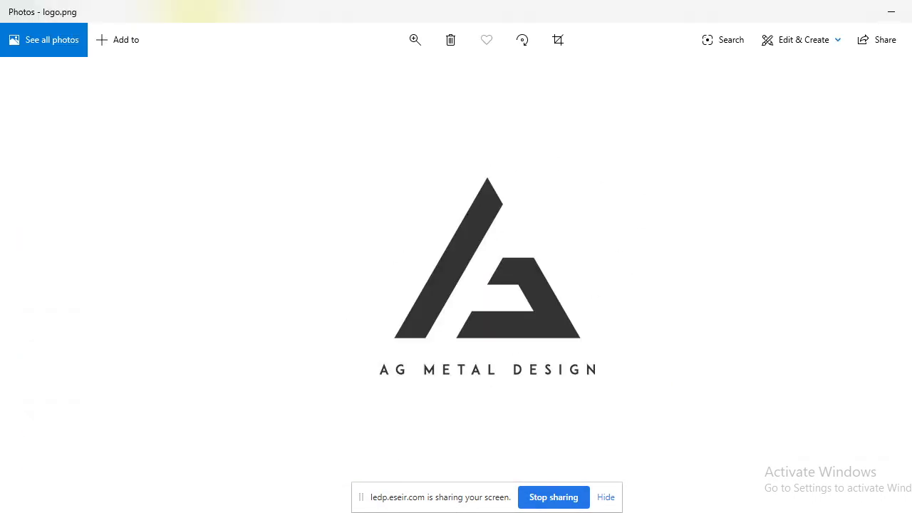
Launch Snipping Tool and capture the area around the AG METAL DESIGN logo.
key(super)
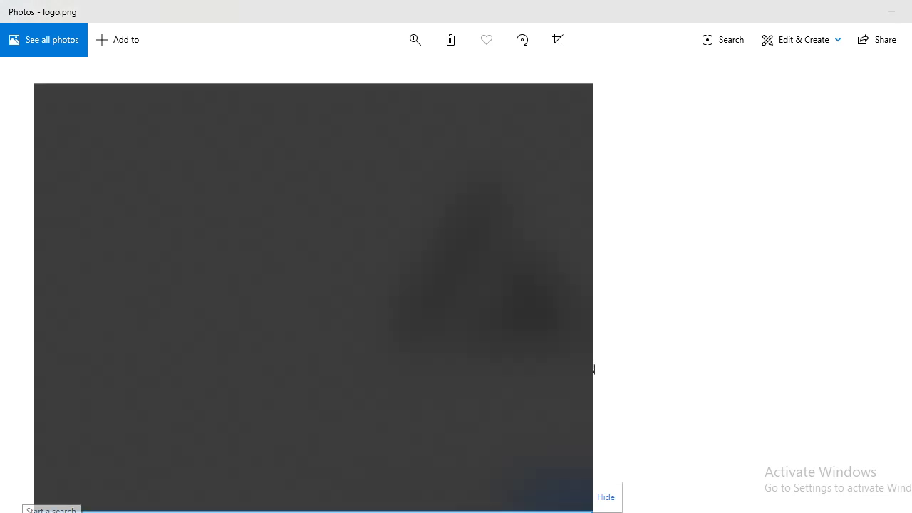
text(sni)
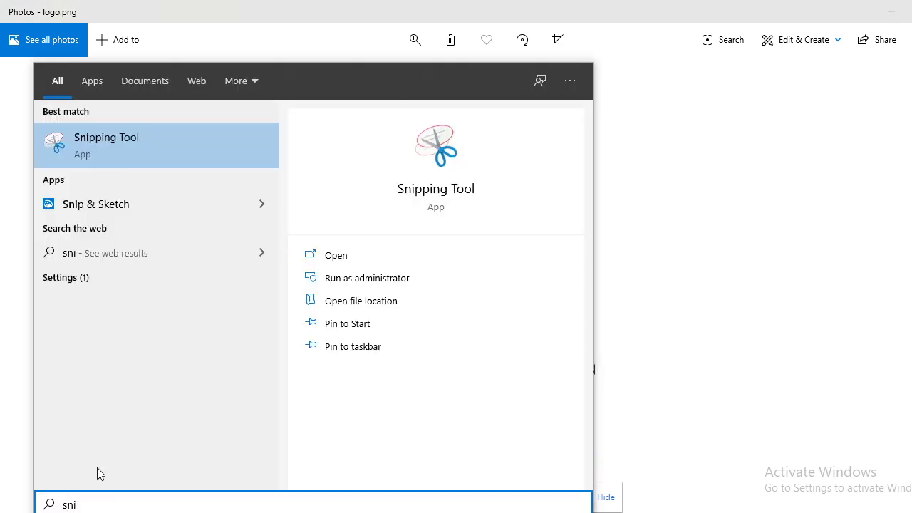
click(133, 144)
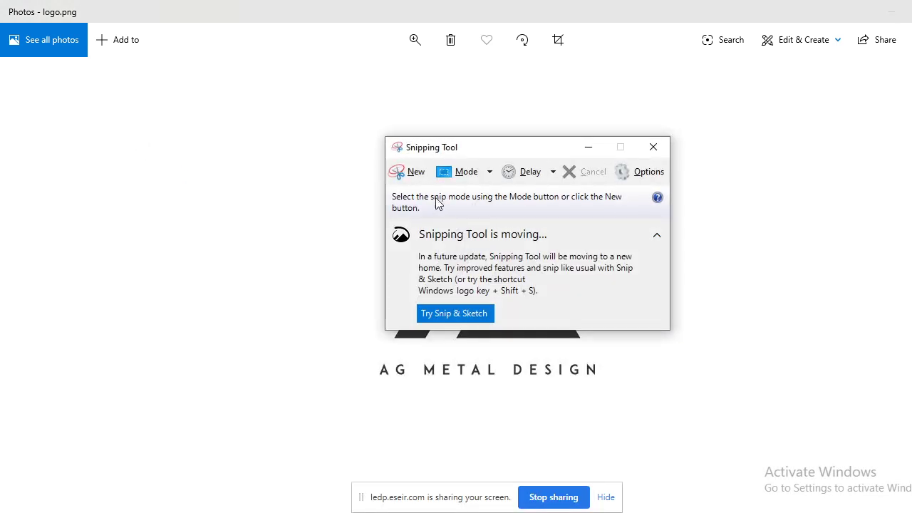
click(411, 174)
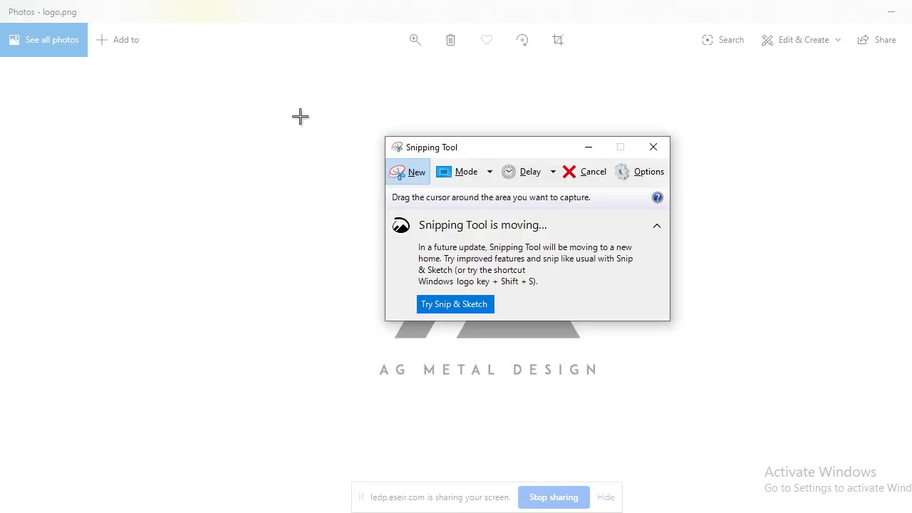
drag(290, 120, 686, 457)
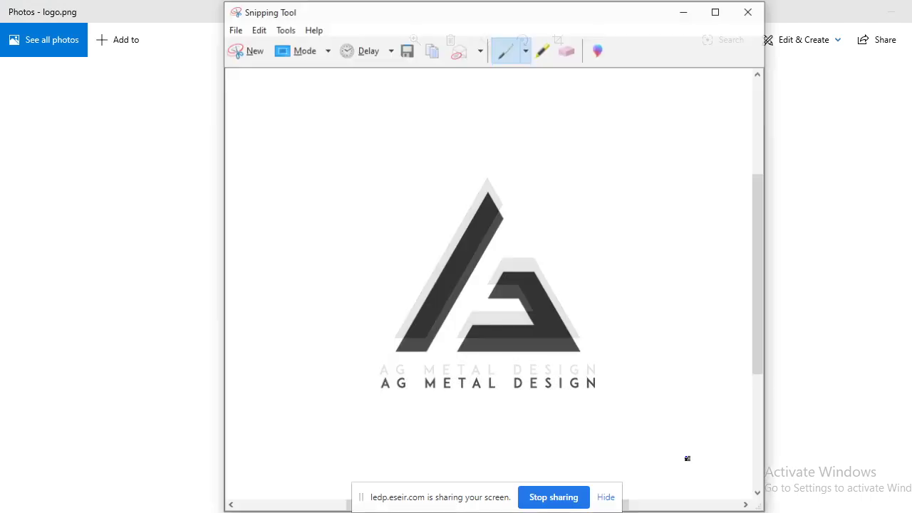
Save the capture as 'logo logo' PNG, then close Snipping Tool and Photos.
click(234, 29)
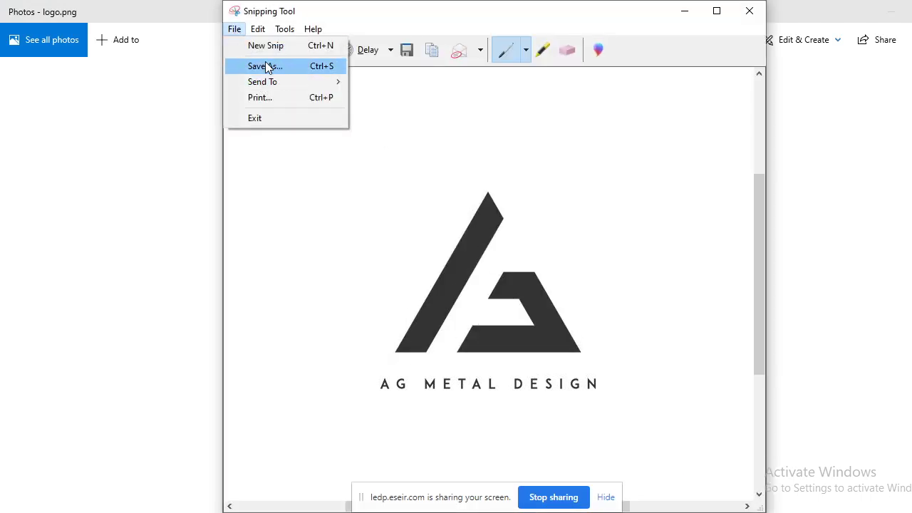
click(264, 64)
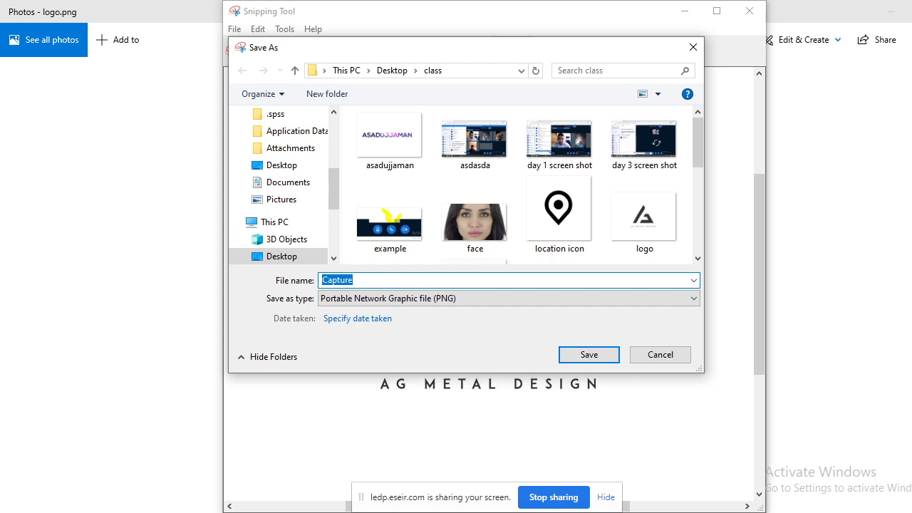
text(logo logo)
key(Return)
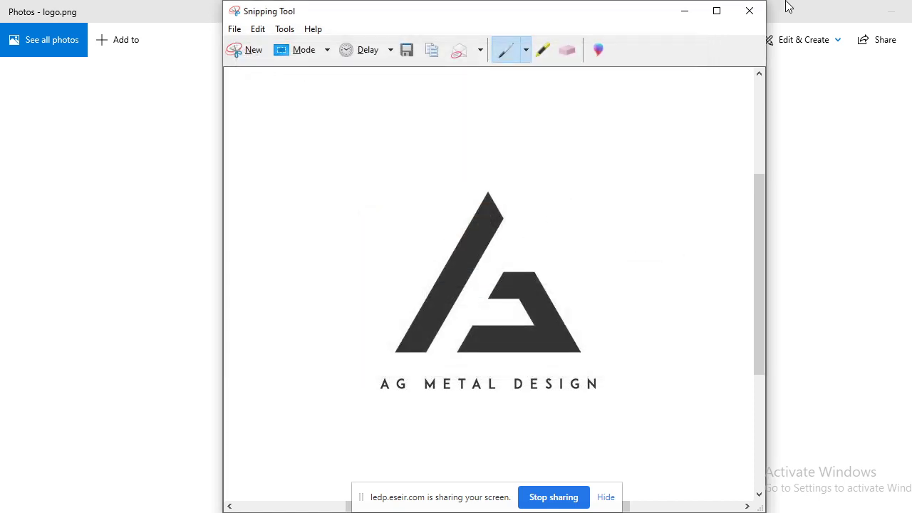
click(749, 10)
click(903, 10)
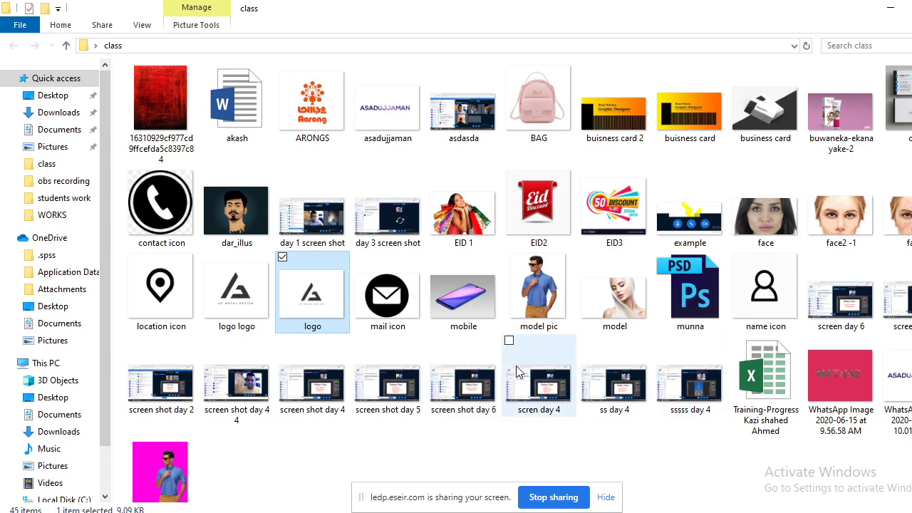
Place the 'logo logo' image on the card, commit it, then delete the layer.
drag(249, 292, 498, 283)
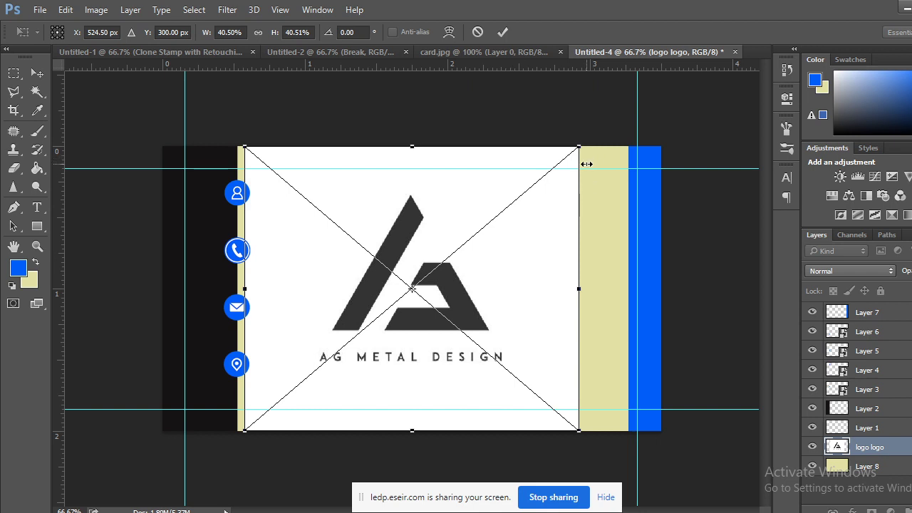
click(36, 74)
click(415, 212)
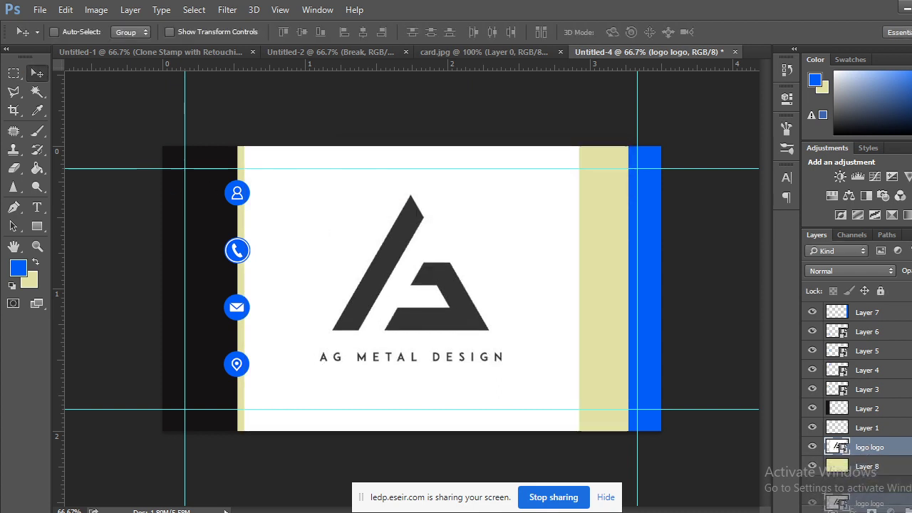
key(Delete)
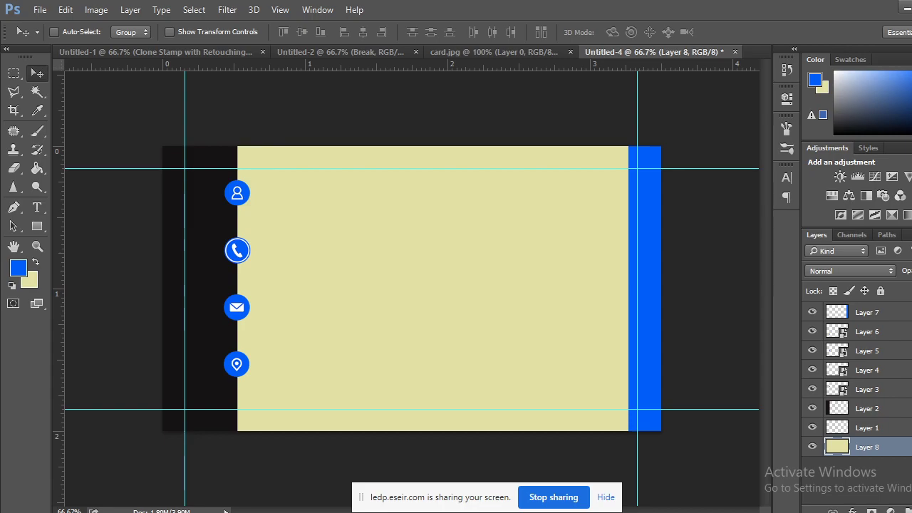
Drag 'logo logo' from the class folder into Photoshop as its own document.
click(97, 482)
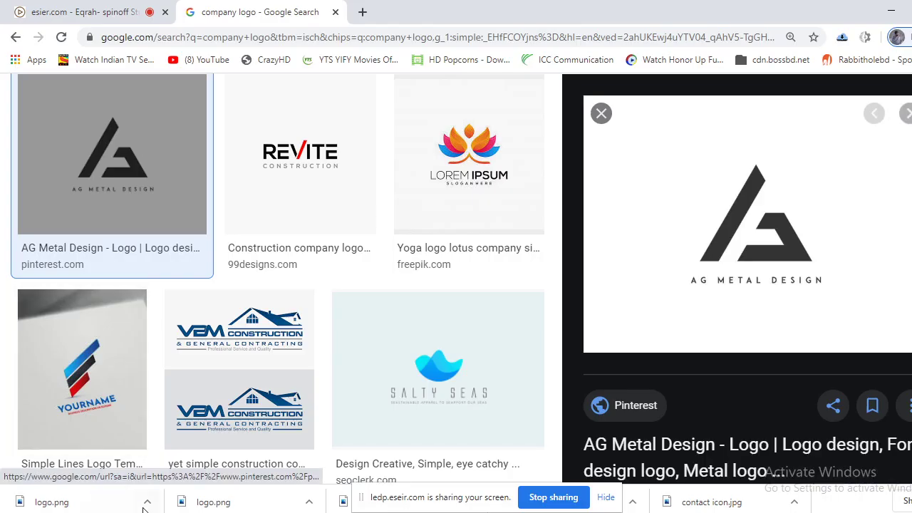
mouse_move(102, 478)
click(224, 476)
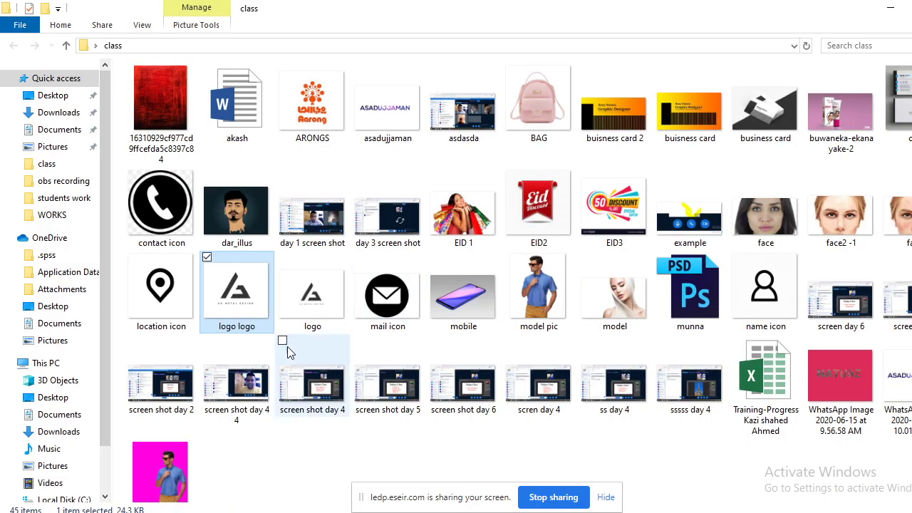
drag(235, 493, 752, 51)
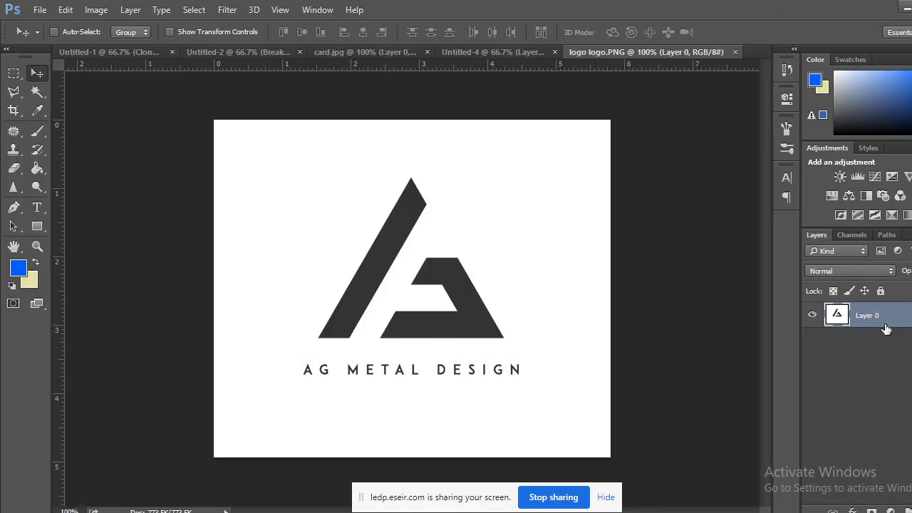
Delete the white background around the logo with the Magic Wand and deselect.
click(37, 91)
click(255, 191)
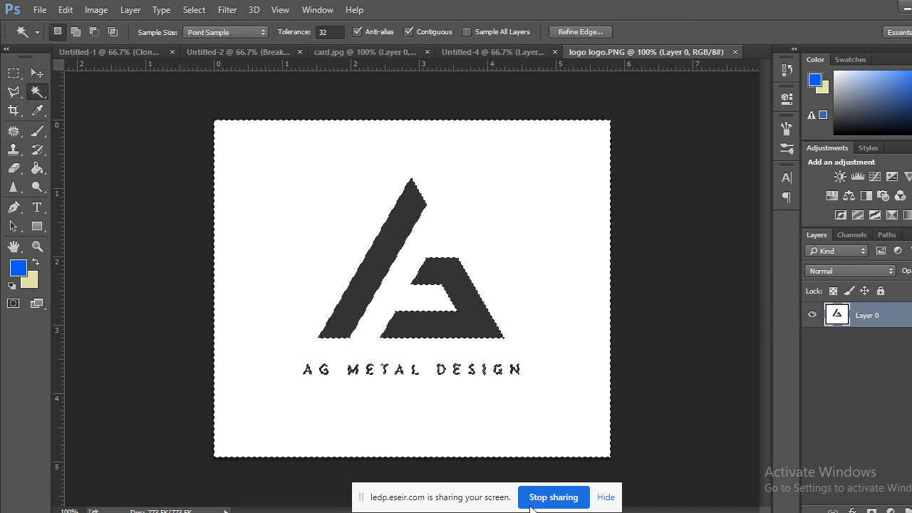
key(Delete)
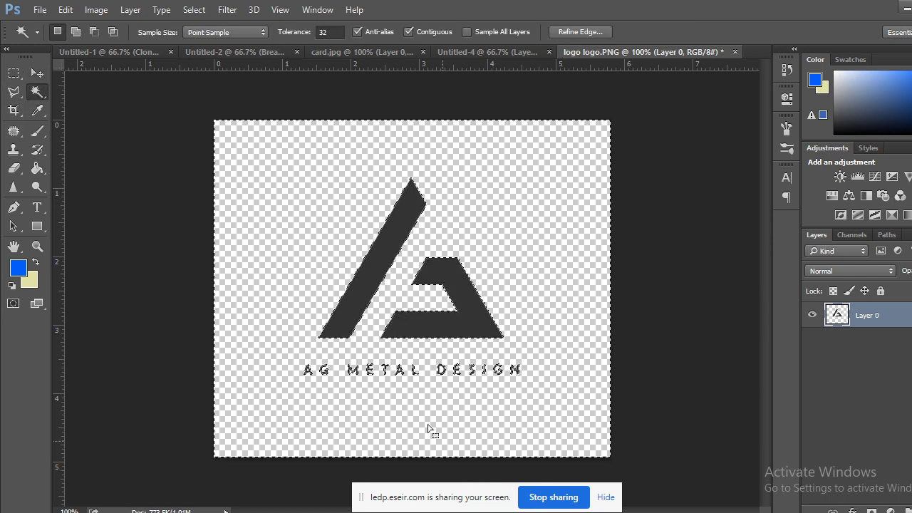
key(ctrl+d)
click(14, 72)
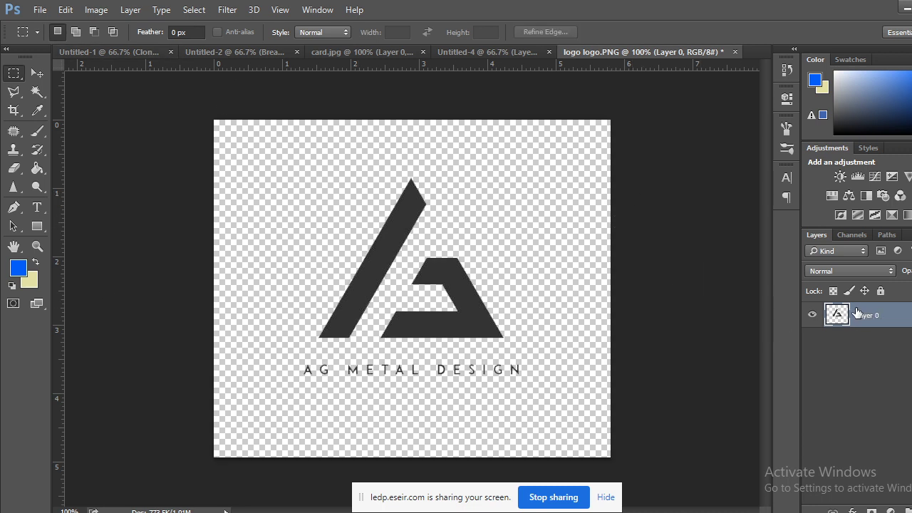
Convert Layer 0 to a smart object, copy it onto the card, then undo the drop.
right_click(877, 320)
click(633, 182)
click(37, 73)
drag(460, 280, 536, 329)
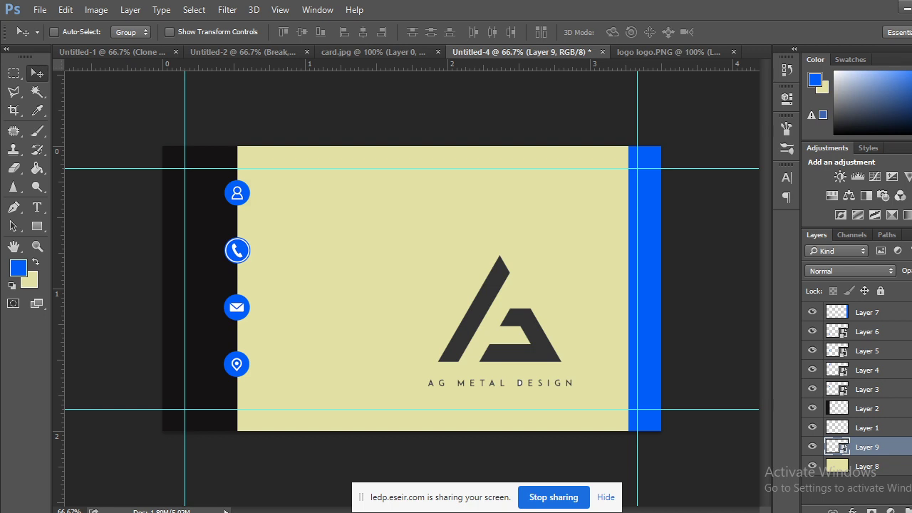
key(ctrl+z)
click(647, 52)
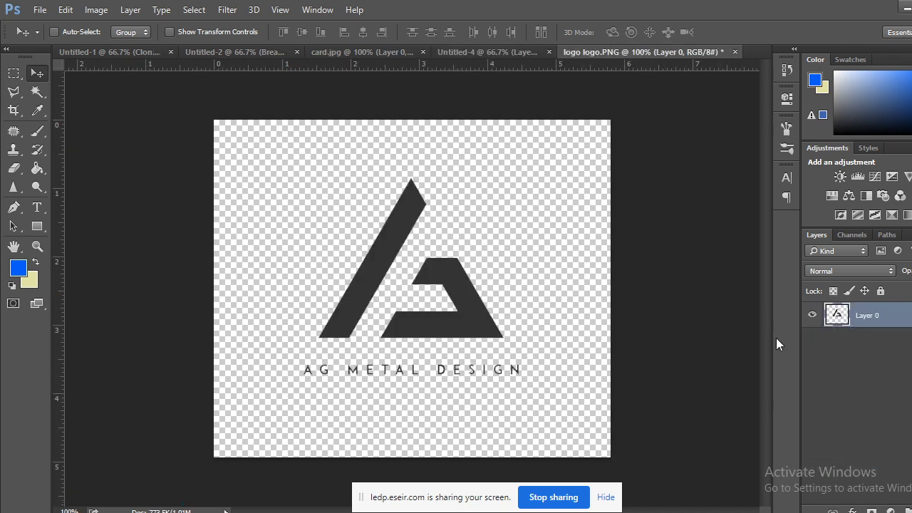
Zoom in on the lettering and Magic Wand the leftover area inside the D.
key(ctrl+plus)
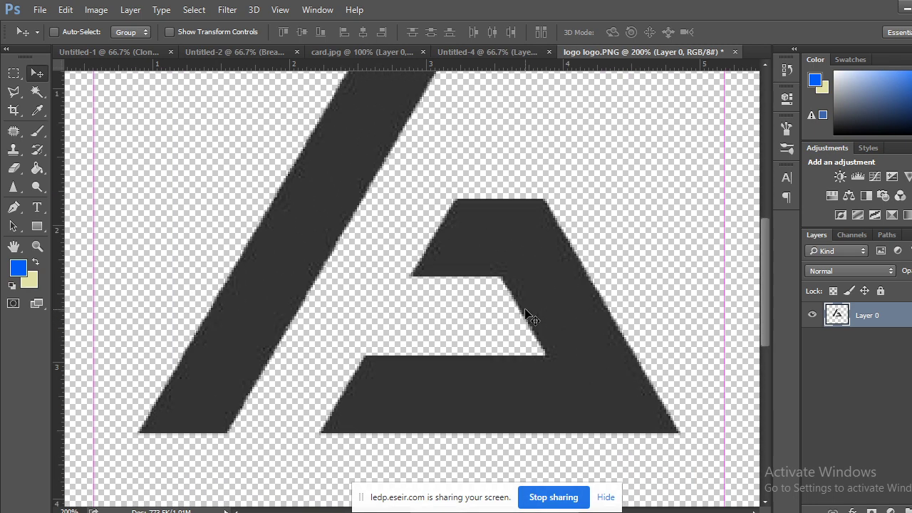
key(ctrl+plus)
scroll(544, 304, down, 3)
drag(431, 212, 403, 174)
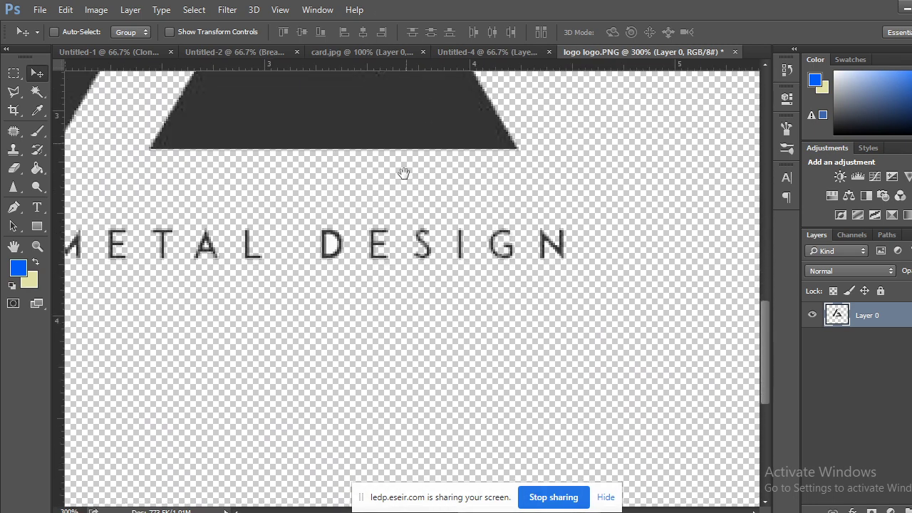
click(37, 91)
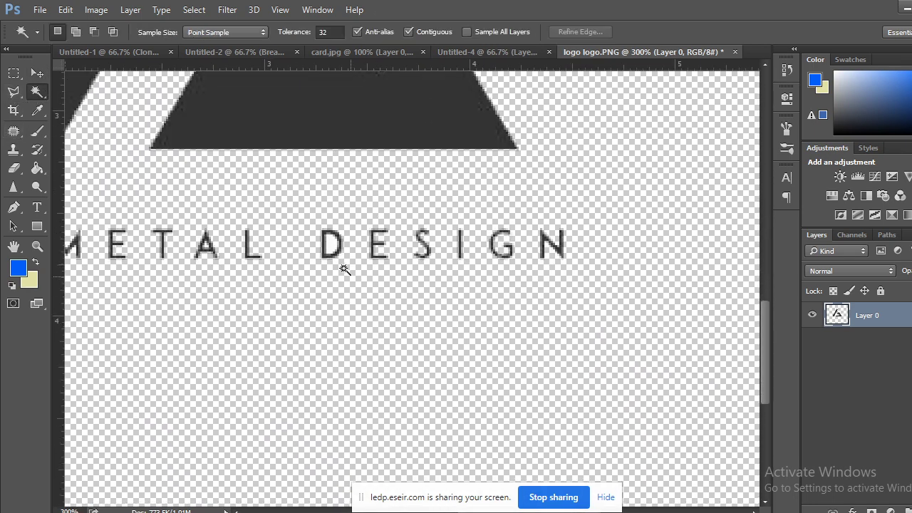
click(331, 243)
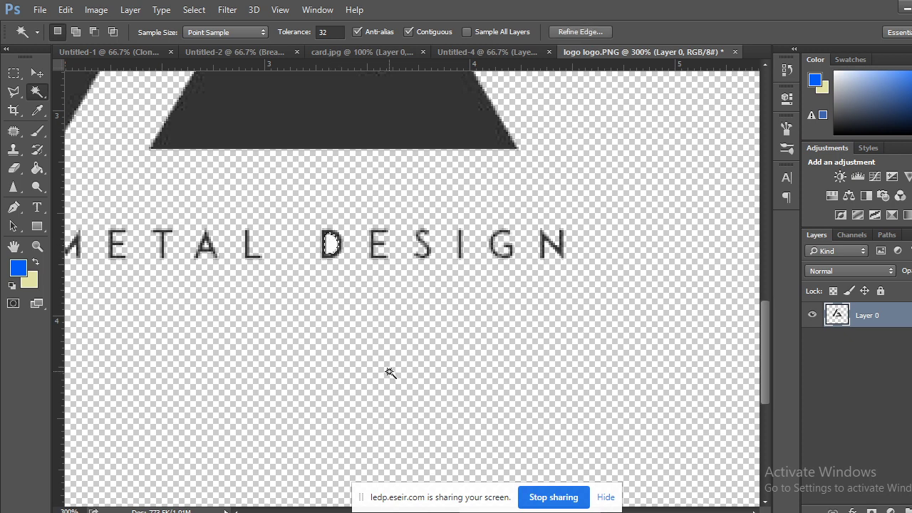
At 600%, select the leftover speck inside the A, then deselect and cancel a transform.
drag(356, 312, 591, 297)
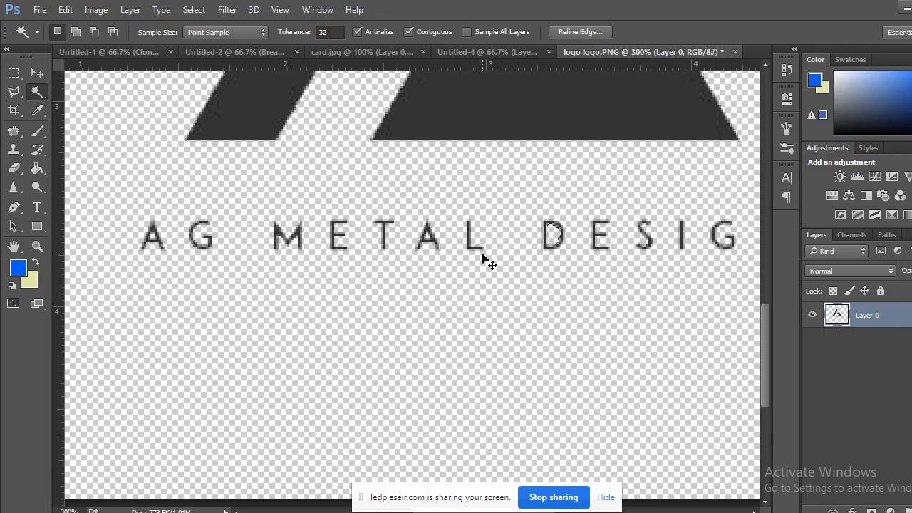
key(ctrl+plus)
key(ctrl+plus)
key(ctrl+plus)
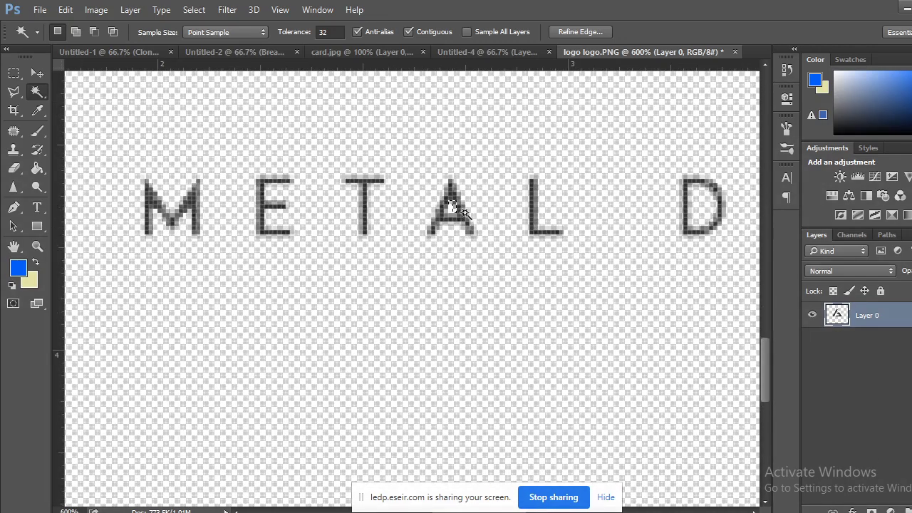
click(450, 207)
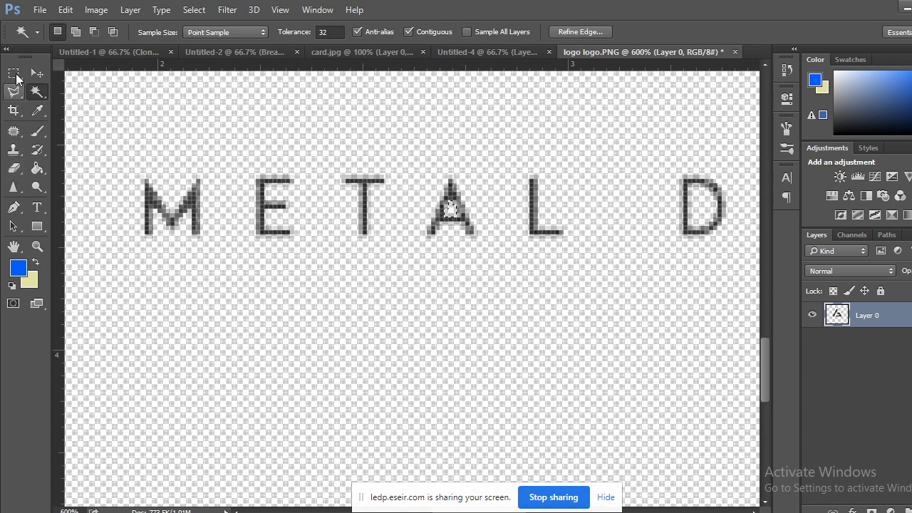
click(14, 74)
click(251, 364)
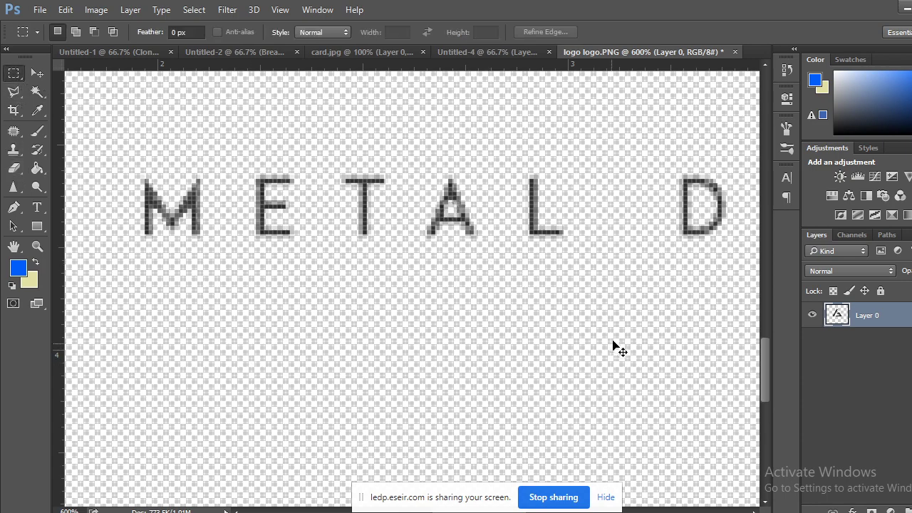
scroll(612, 346, down, 6)
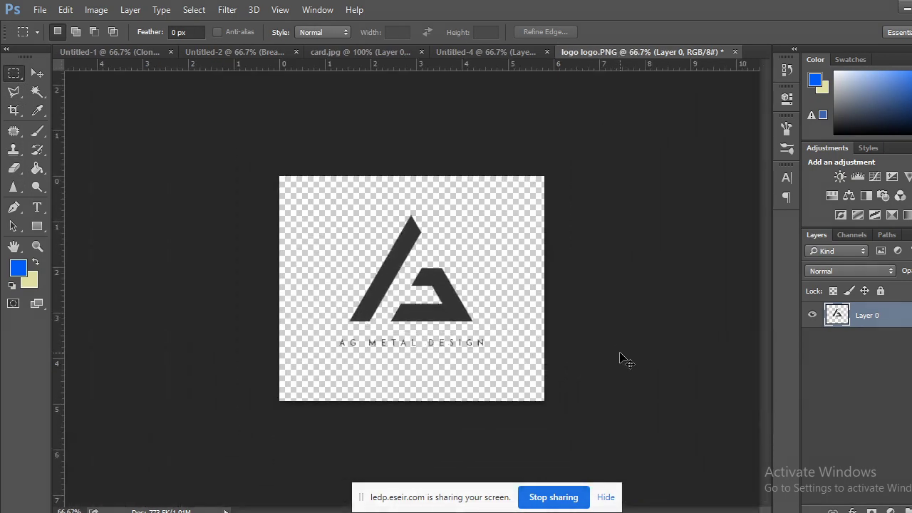
key(ctrl+t)
key(Escape)
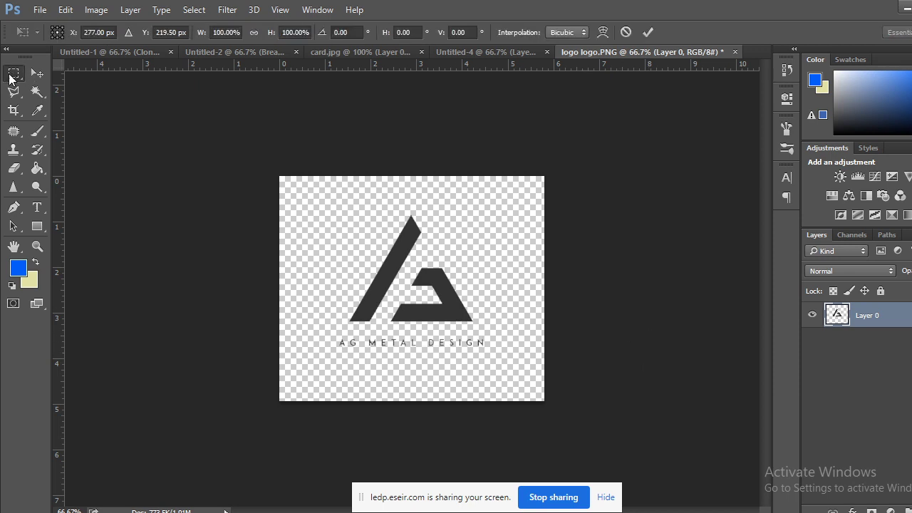
Convert the logo layer to a smart object and move it onto the Untitled-4 card.
right_click(864, 316)
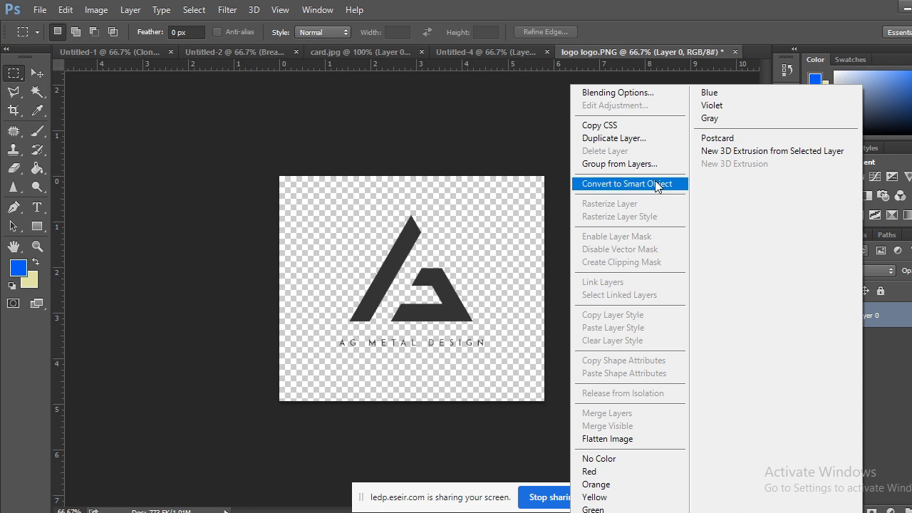
click(613, 184)
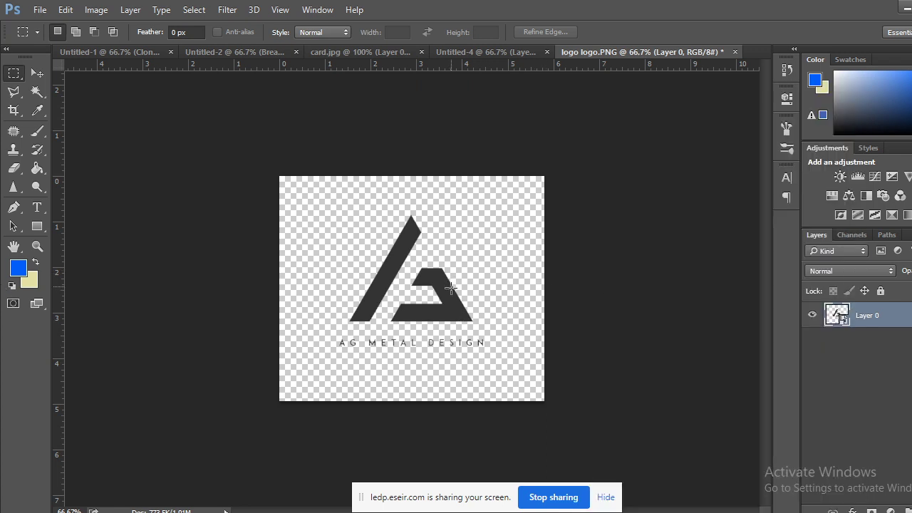
key(v)
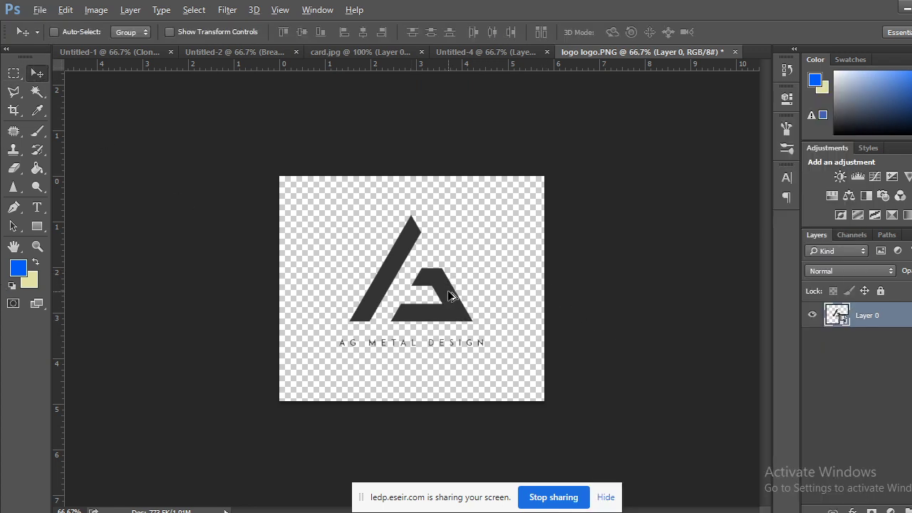
drag(448, 295, 582, 346)
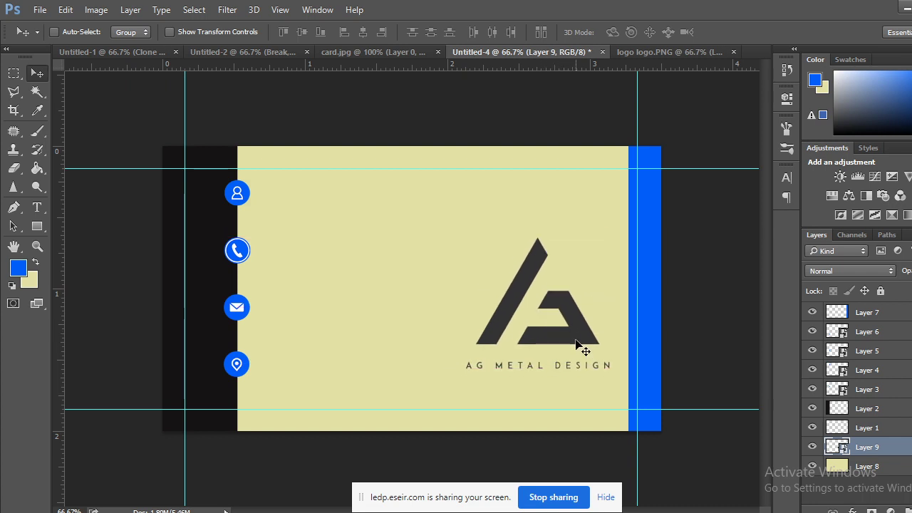
Scale the logo to about 15% at the card's lower right and confirm the placement.
key(ctrl+t)
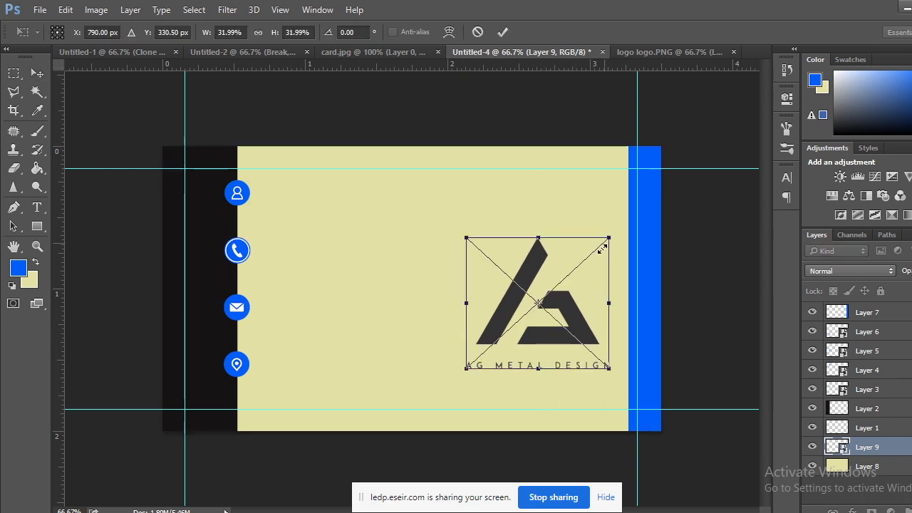
drag(602, 247, 584, 262)
drag(563, 324, 586, 351)
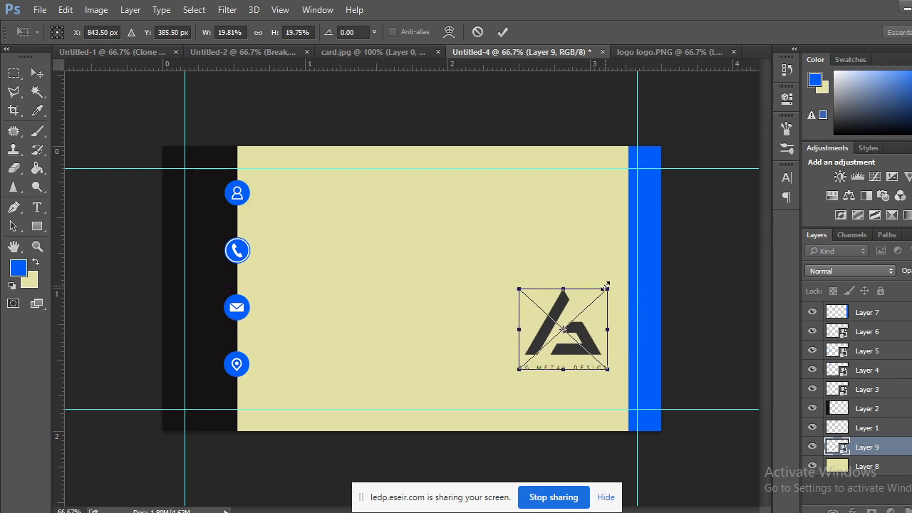
drag(606, 286, 595, 300)
click(37, 73)
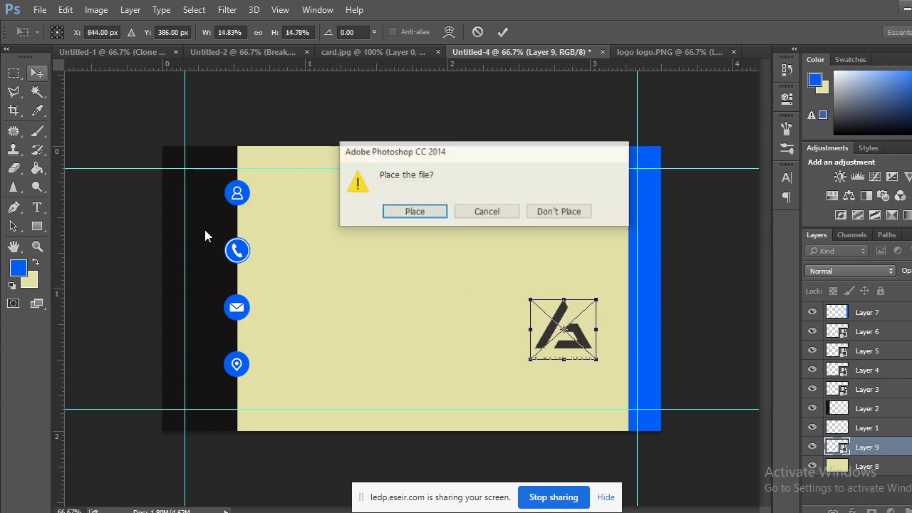
click(407, 216)
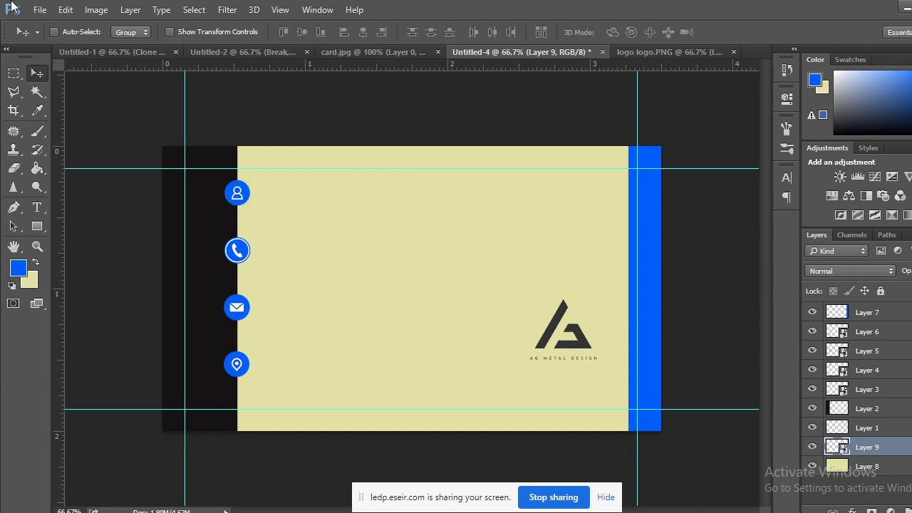
click(344, 47)
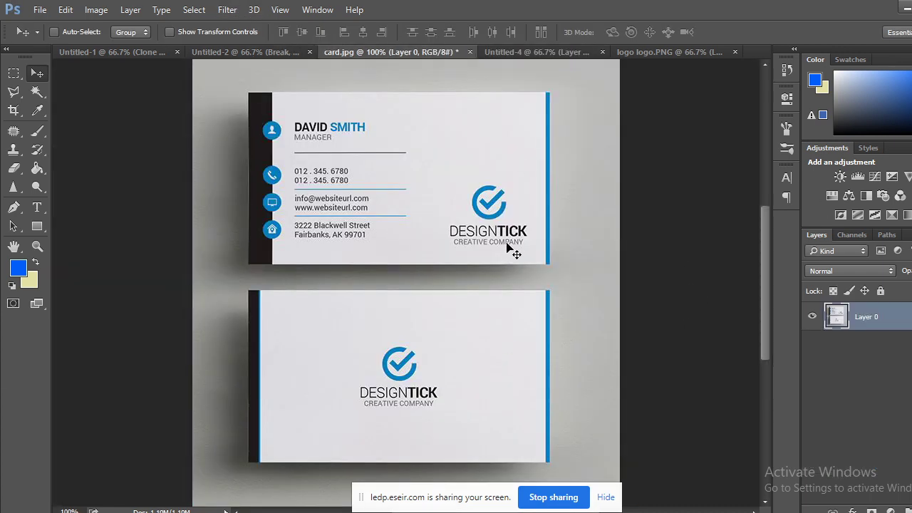
Undo the logo's nudge and its placement on the card, then return to the logo file.
click(565, 52)
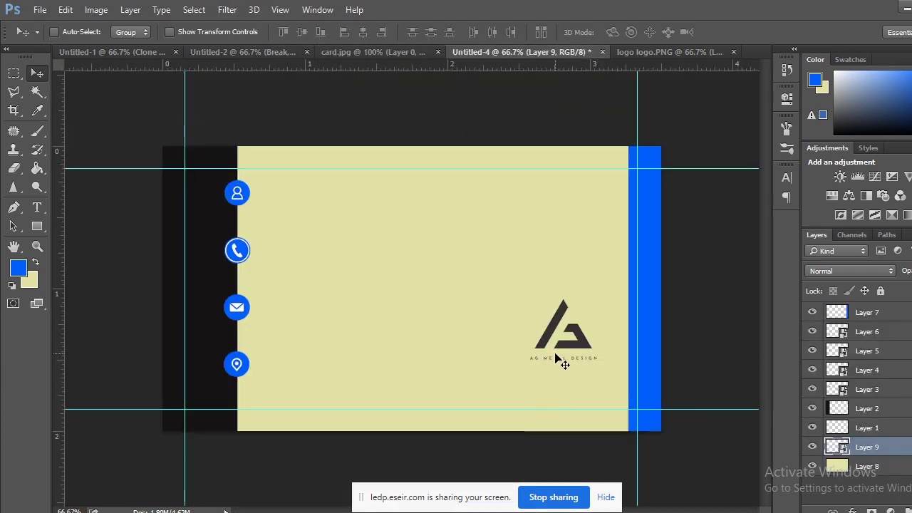
drag(577, 335, 574, 351)
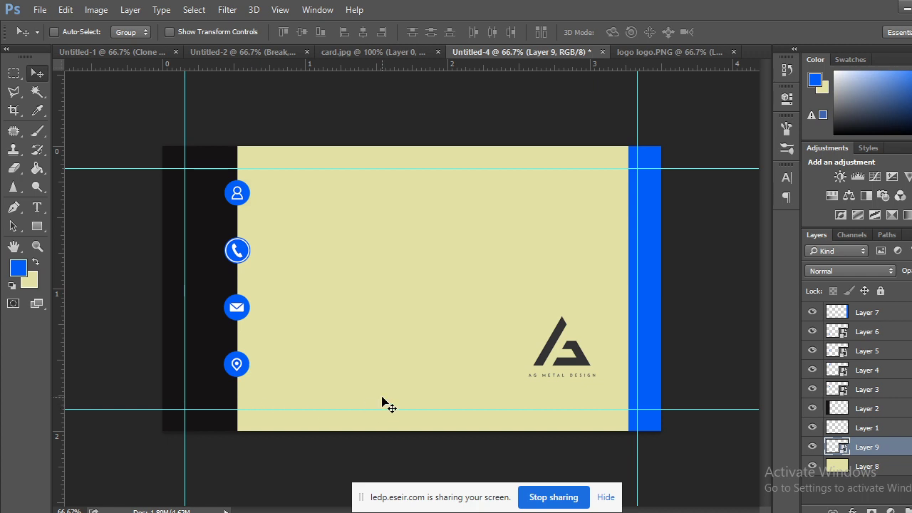
key(ctrl+z)
key(ctrl+alt+z)
key(ctrl+alt+z)
key(ctrl+alt+z)
key(ctrl+alt+z)
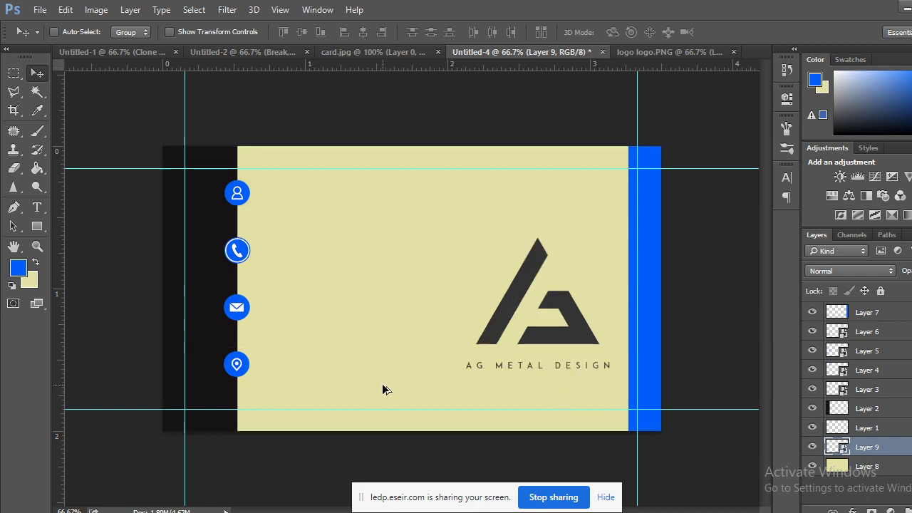
click(667, 50)
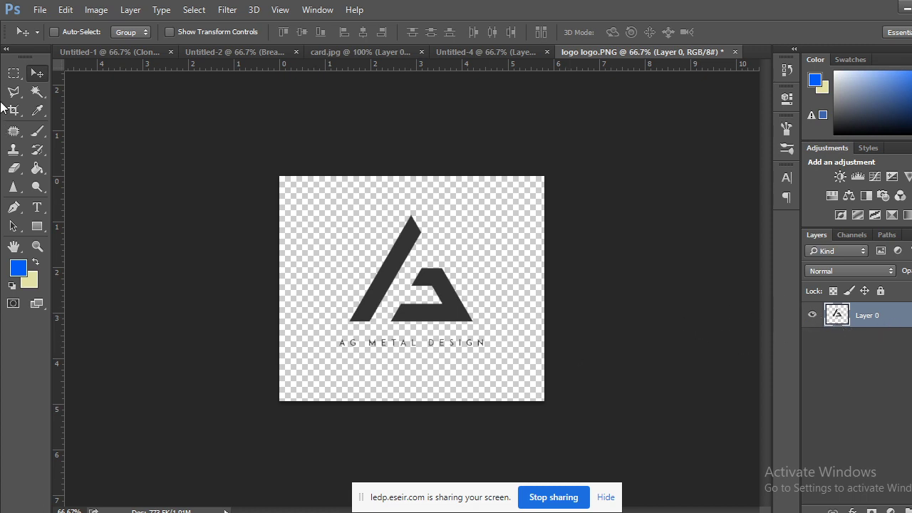
Fill the logo's lower triangle with blue using a Magic Wand selection, then deselect.
click(37, 91)
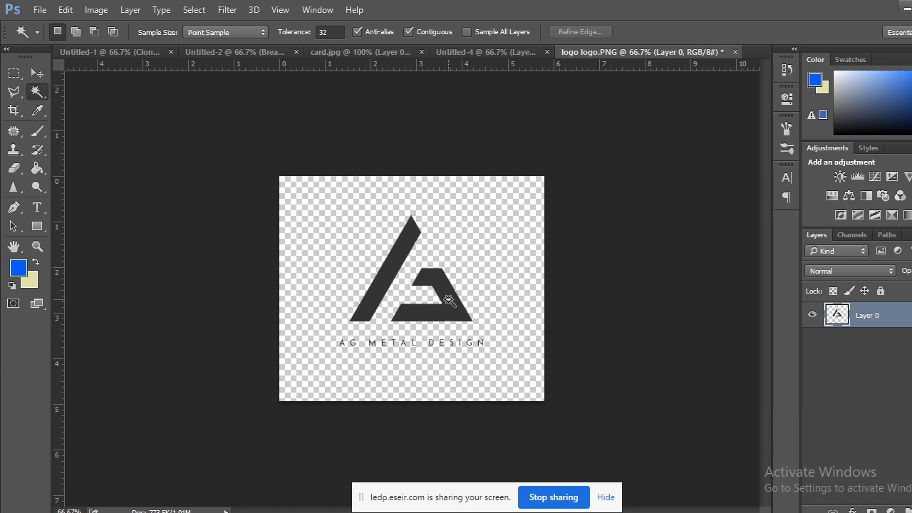
click(455, 305)
click(37, 263)
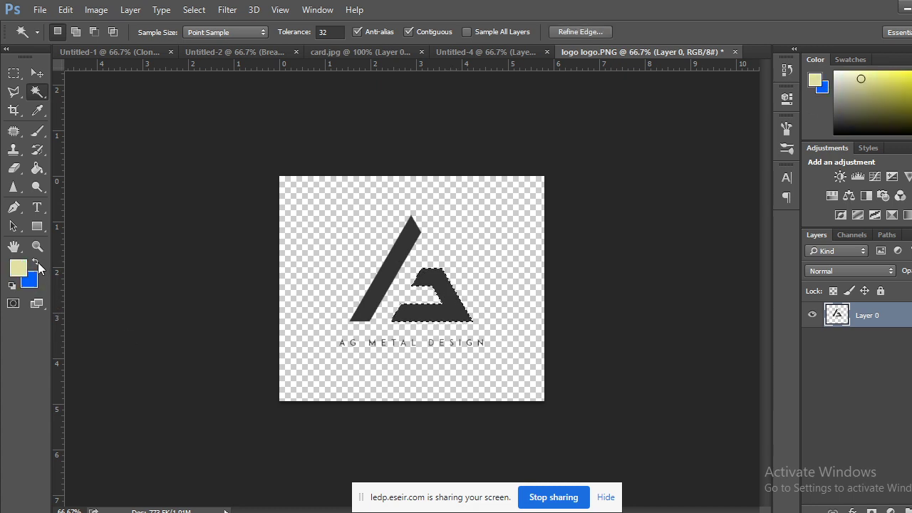
key(ctrl+BackSpace)
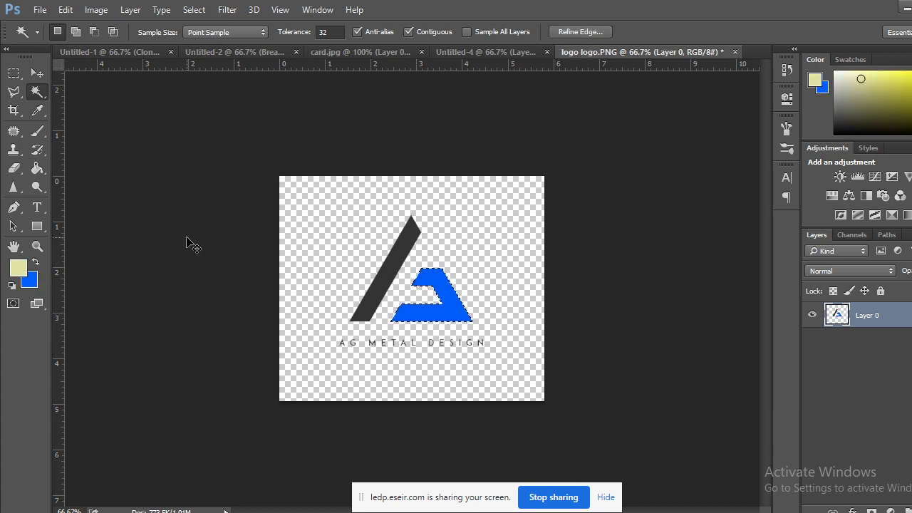
click(13, 73)
click(130, 172)
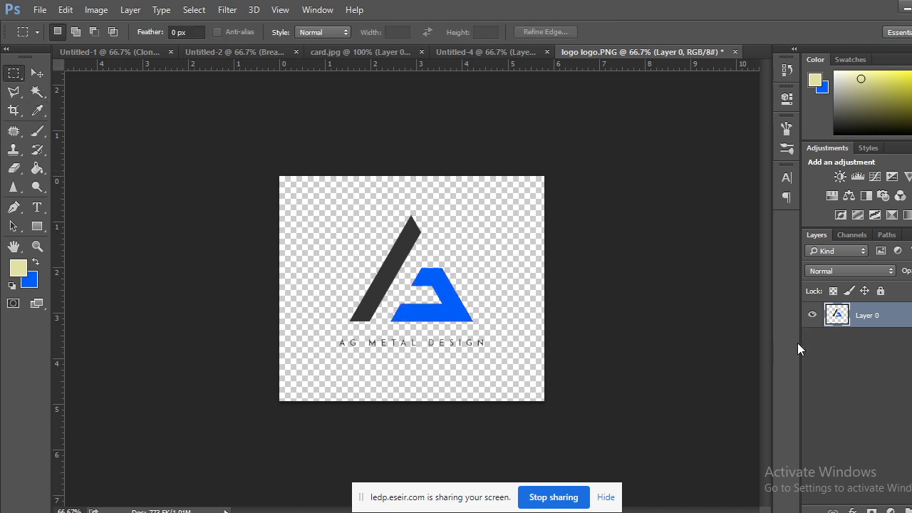
Convert the two-tone logo to a smart object and drag it into the Untitled-4 card.
right_click(890, 315)
click(609, 184)
click(36, 73)
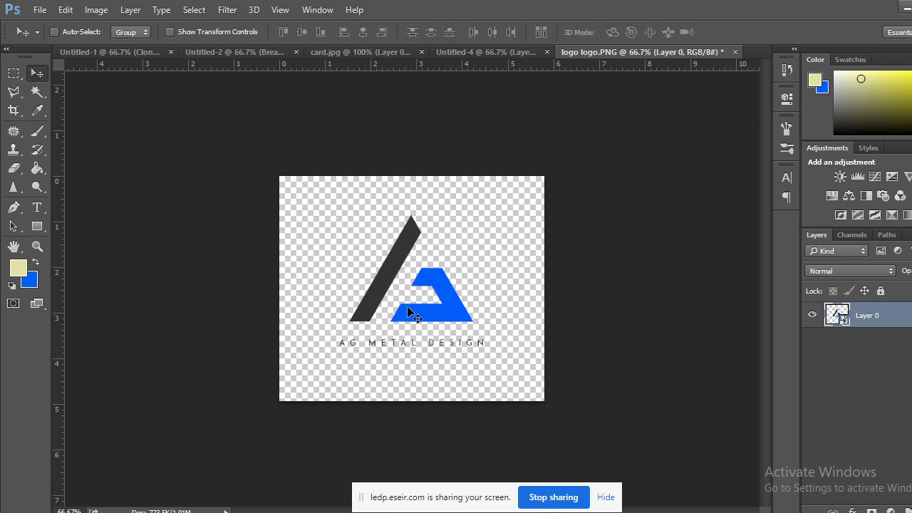
drag(447, 271, 531, 321)
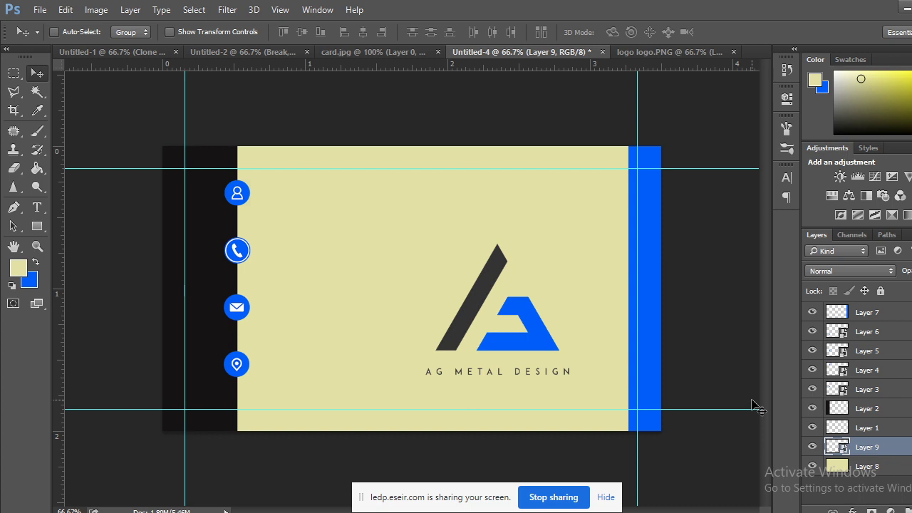
Scale the logo to about 18% and place it at the card's lower right, shifted slightly left.
key(ctrl+t)
drag(572, 246, 559, 295)
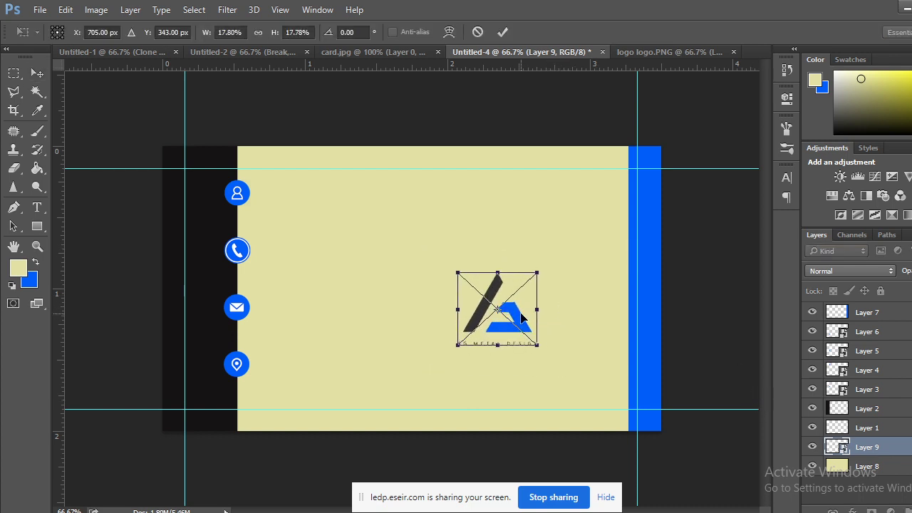
drag(521, 319, 587, 343)
click(37, 72)
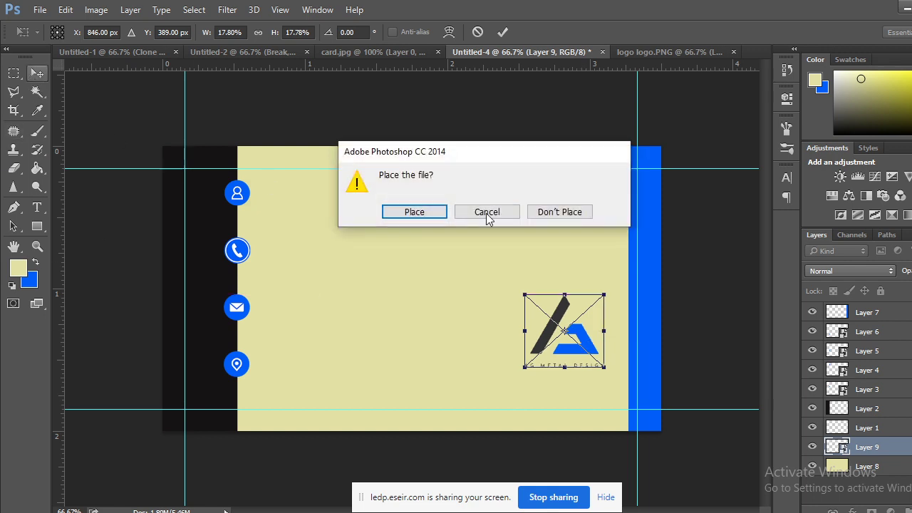
click(415, 212)
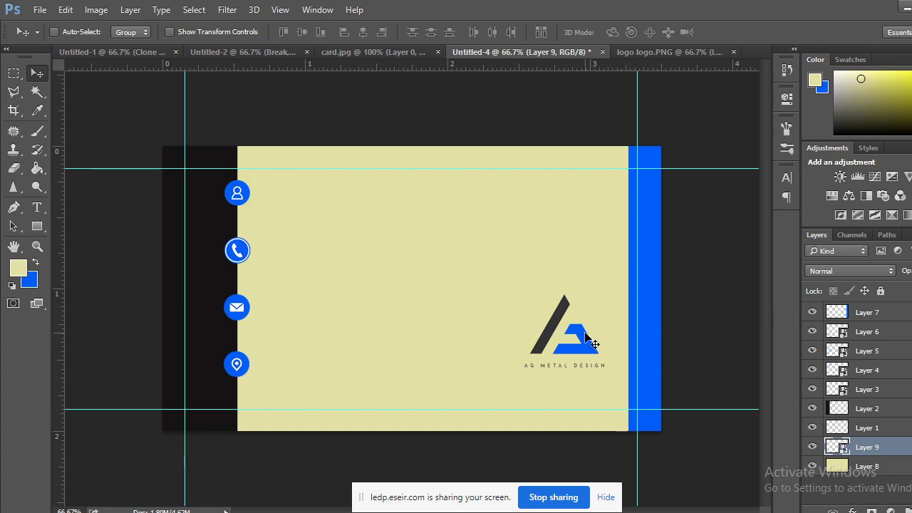
drag(576, 301, 514, 297)
click(650, 53)
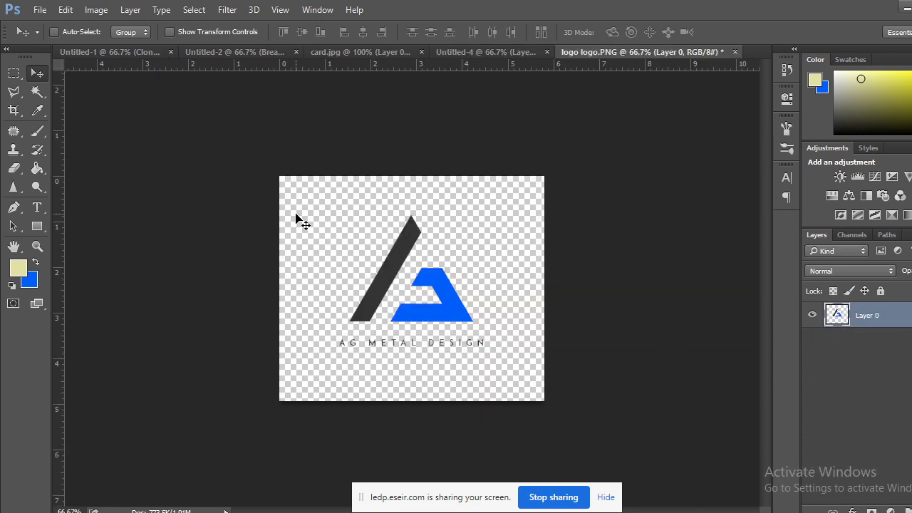
Bring another copy of the logo into the card and scale it to about 25%.
drag(408, 263, 459, 345)
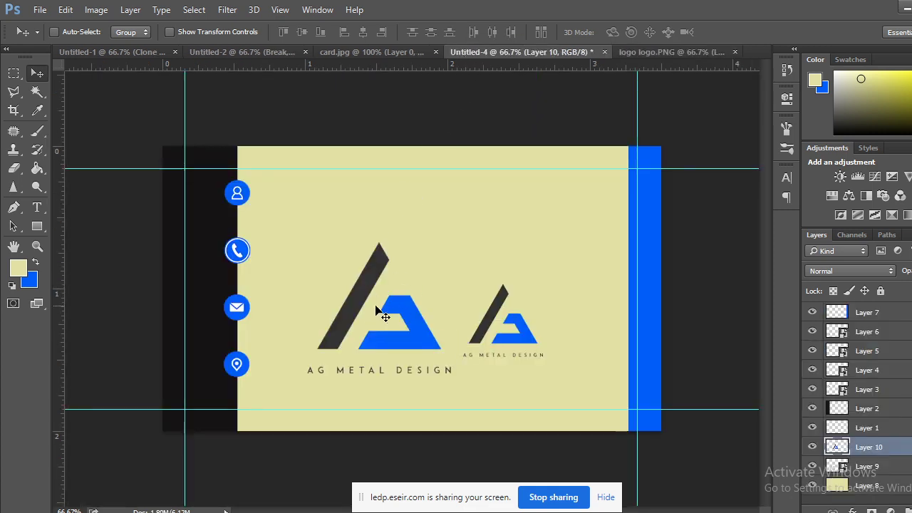
key(ctrl+t)
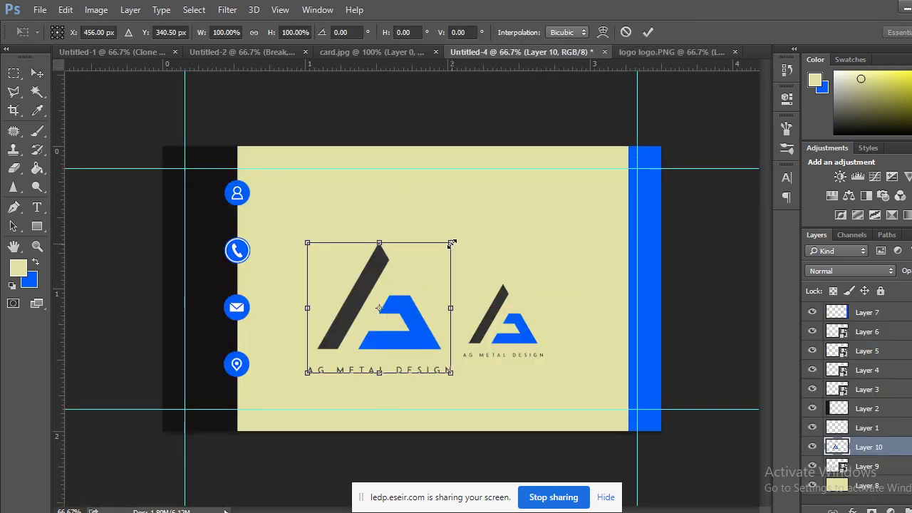
drag(450, 243, 397, 292)
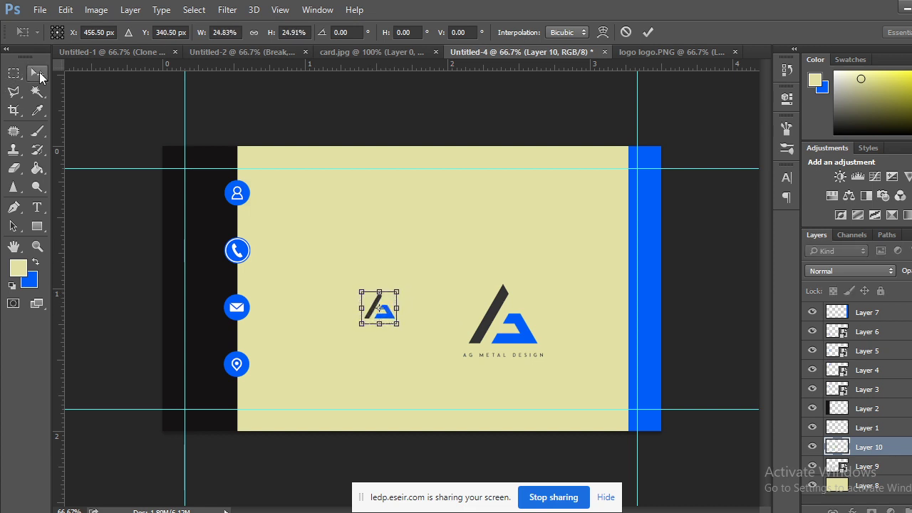
click(37, 72)
click(433, 211)
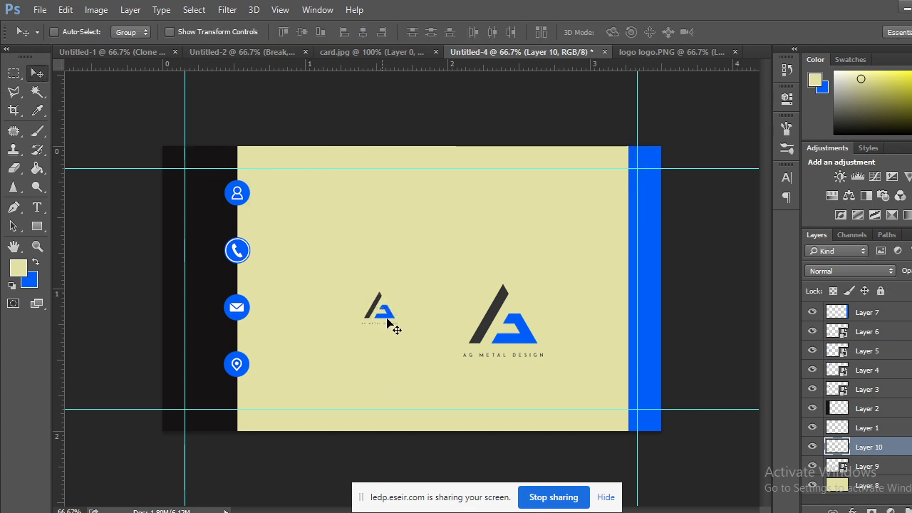
drag(367, 312, 450, 197)
Enlarge the small logo copy and move it down and left.
key(ctrl+t)
click(37, 73)
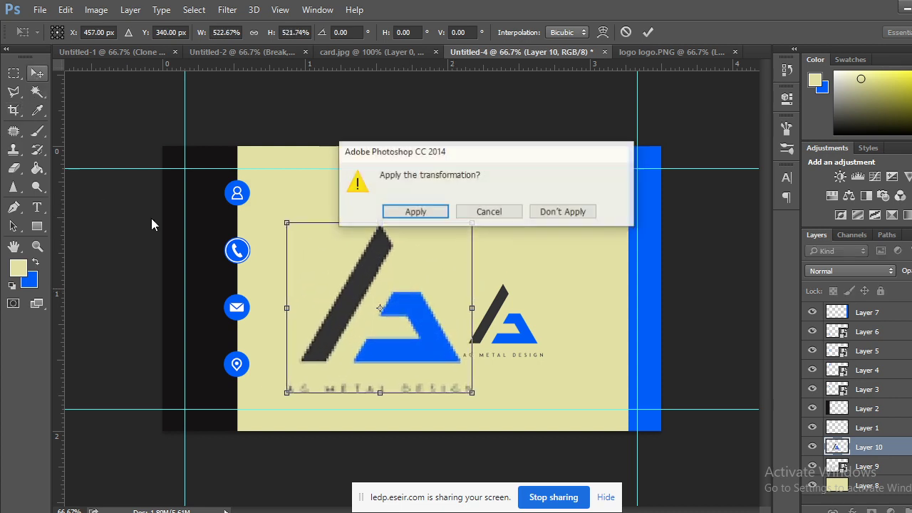
click(397, 214)
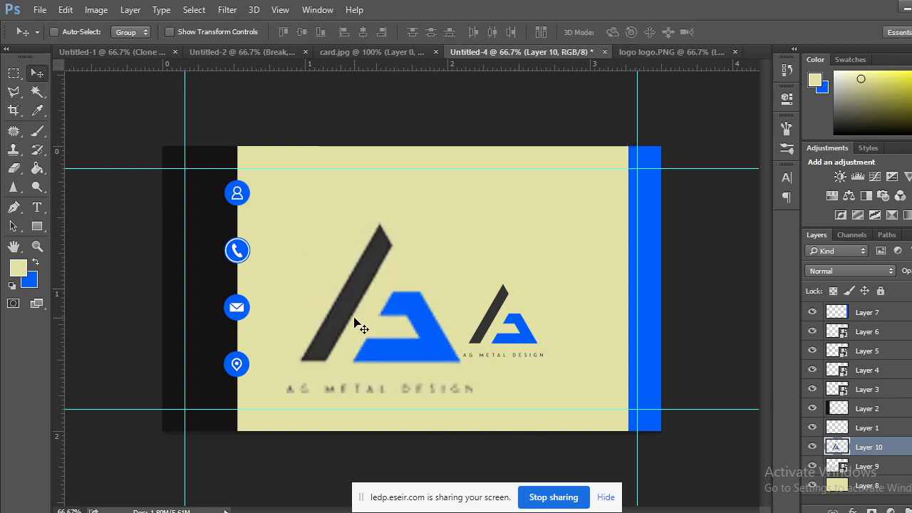
drag(494, 315, 468, 333)
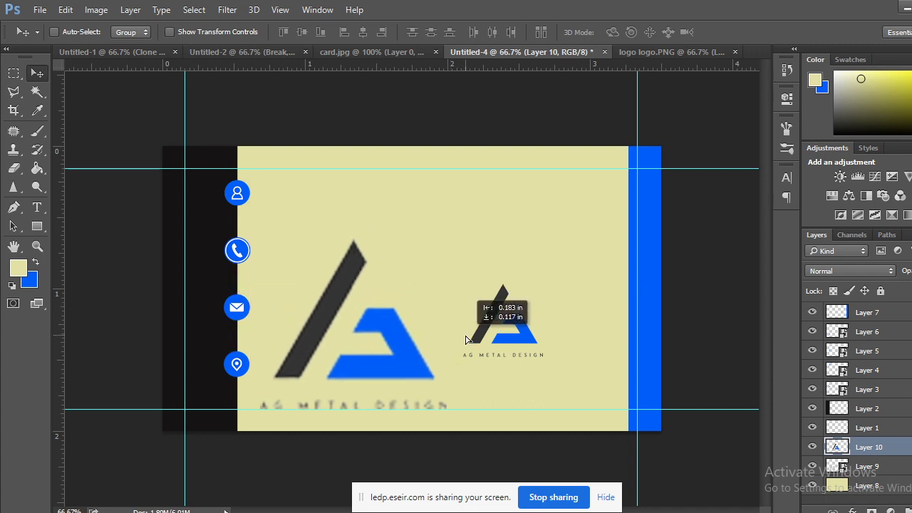
Enlarge the Layer 9 logo across most of the card.
click(872, 469)
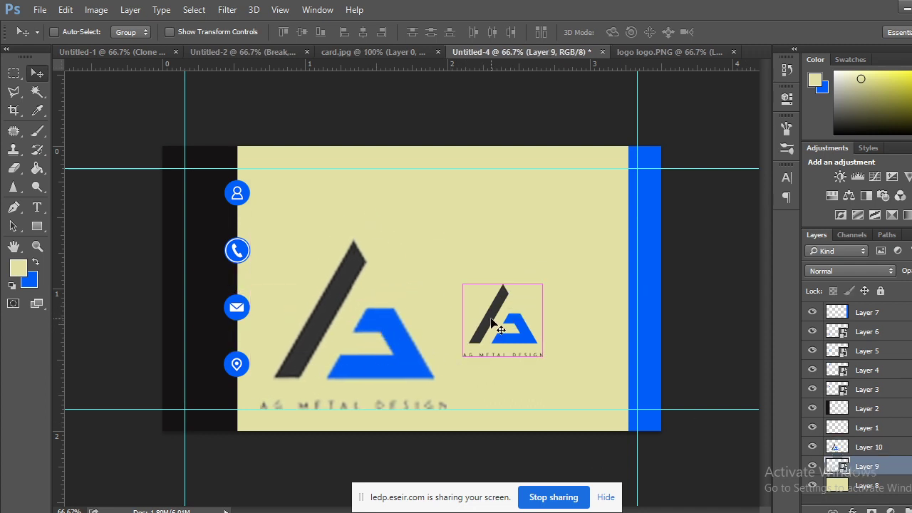
key(ctrl+t)
drag(543, 285, 631, 178)
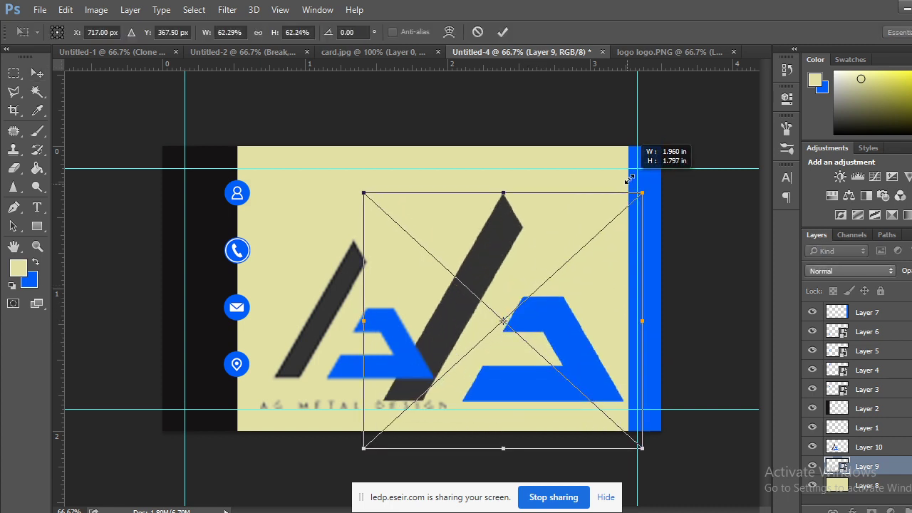
click(37, 72)
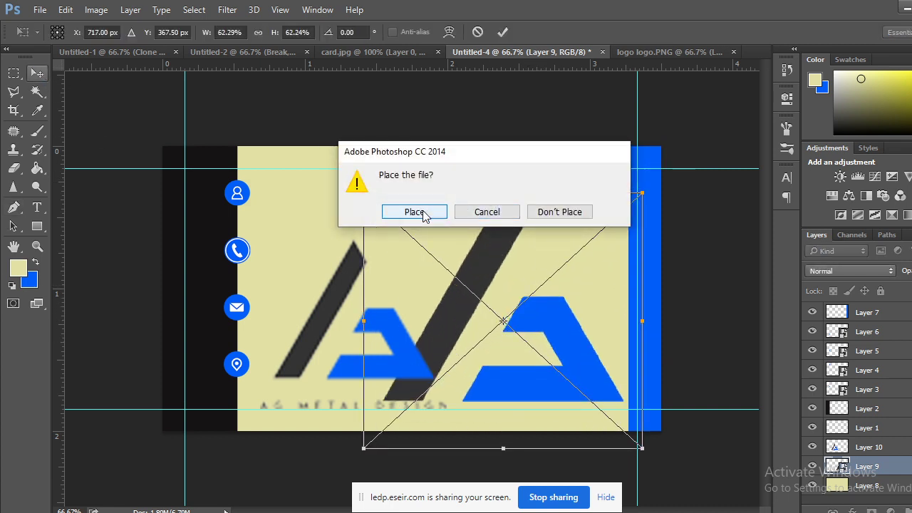
click(414, 213)
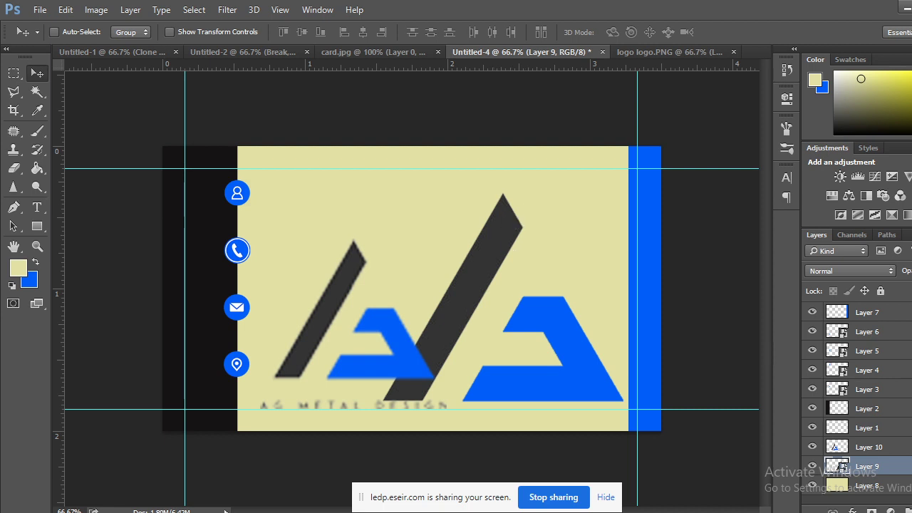
Delete the extra blurry logo layer and shrink the remaining one to about 49% at the lower right.
drag(862, 449, 903, 510)
drag(547, 308, 515, 269)
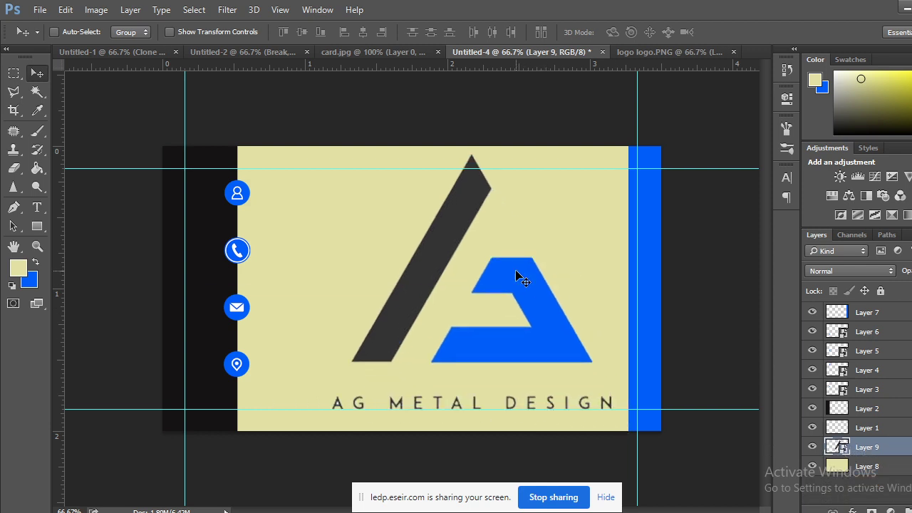
key(ctrl+t)
drag(611, 151, 549, 296)
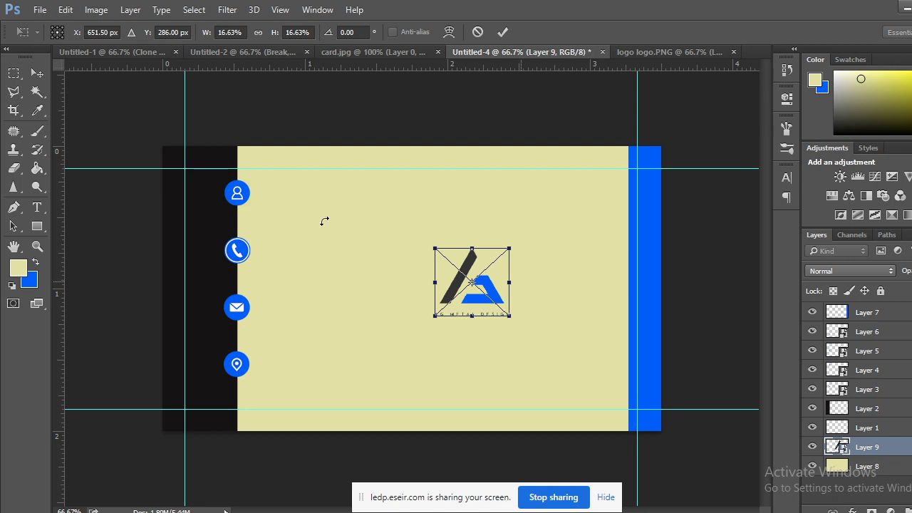
click(37, 73)
click(415, 210)
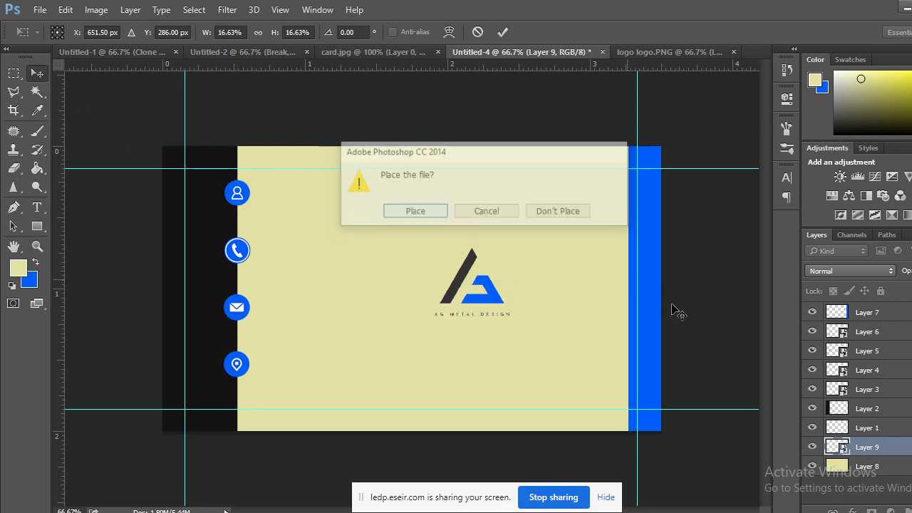
drag(493, 307, 582, 358)
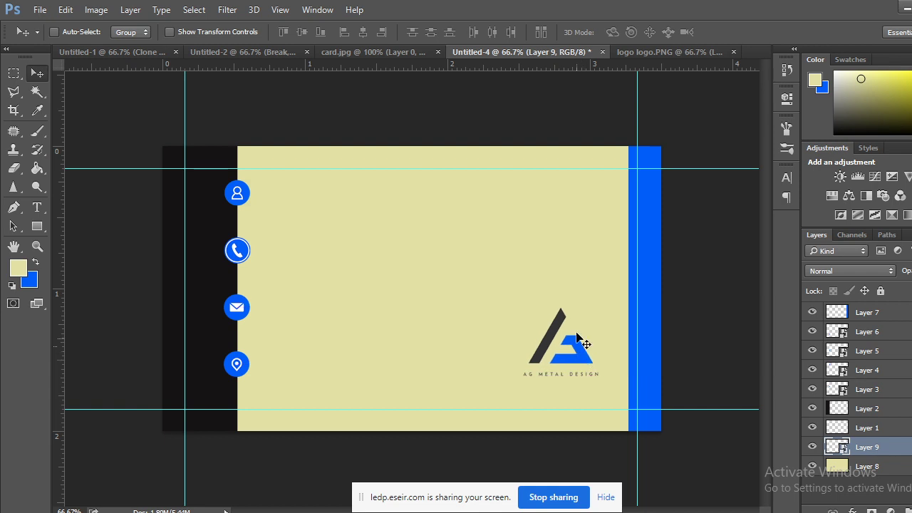
click(365, 52)
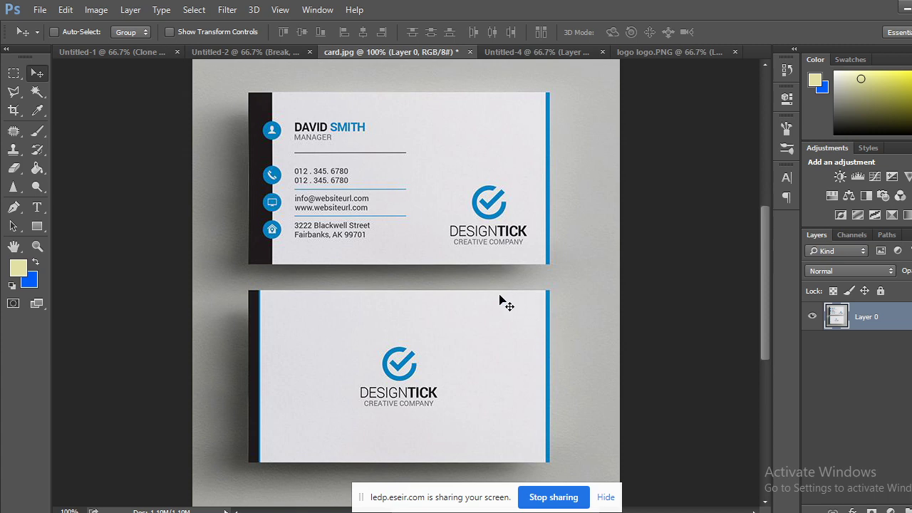
Select the Type tool on Untitled-4 after checking the card.jpg reference.
click(548, 52)
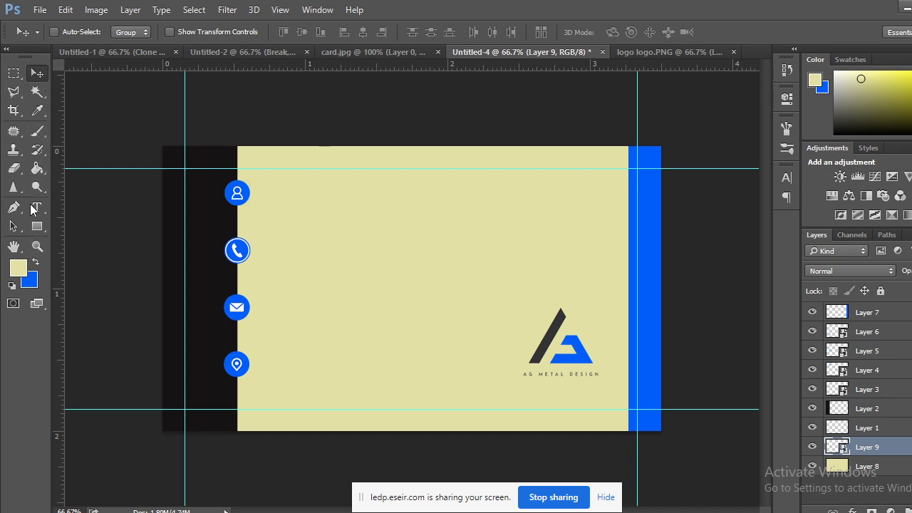
click(34, 211)
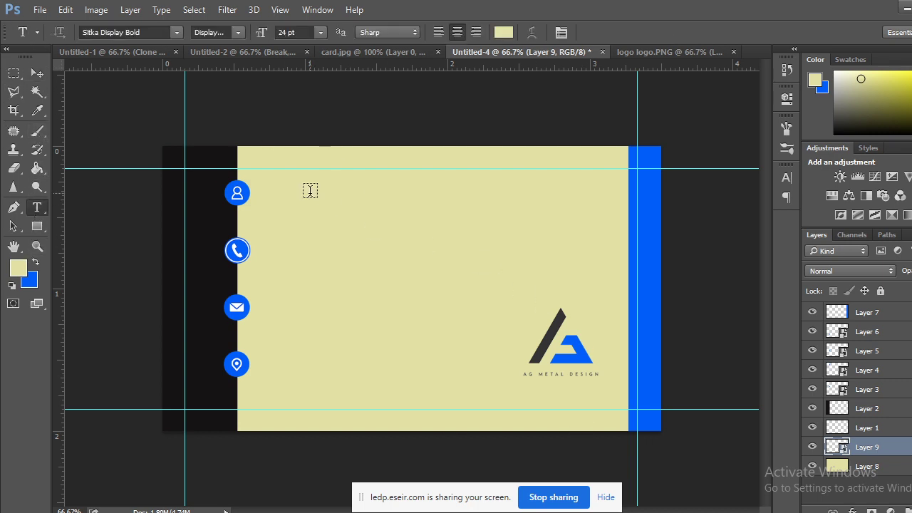
click(383, 52)
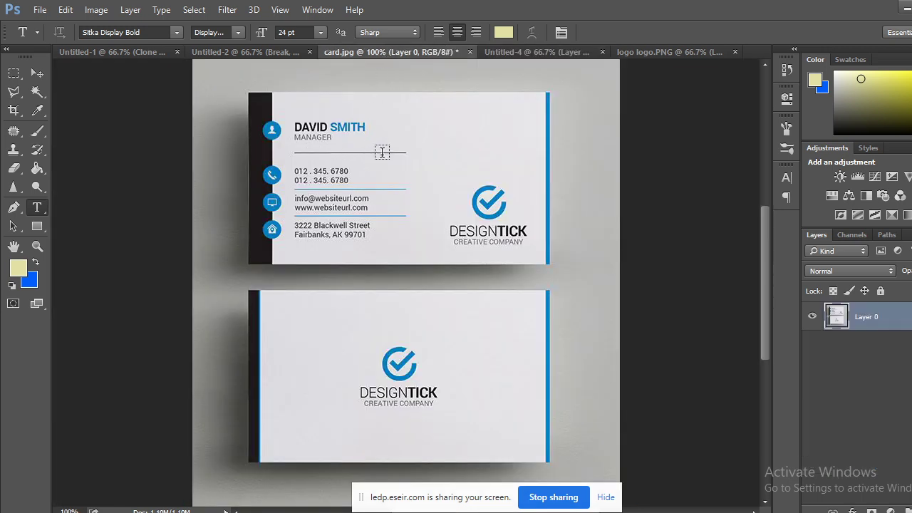
click(526, 51)
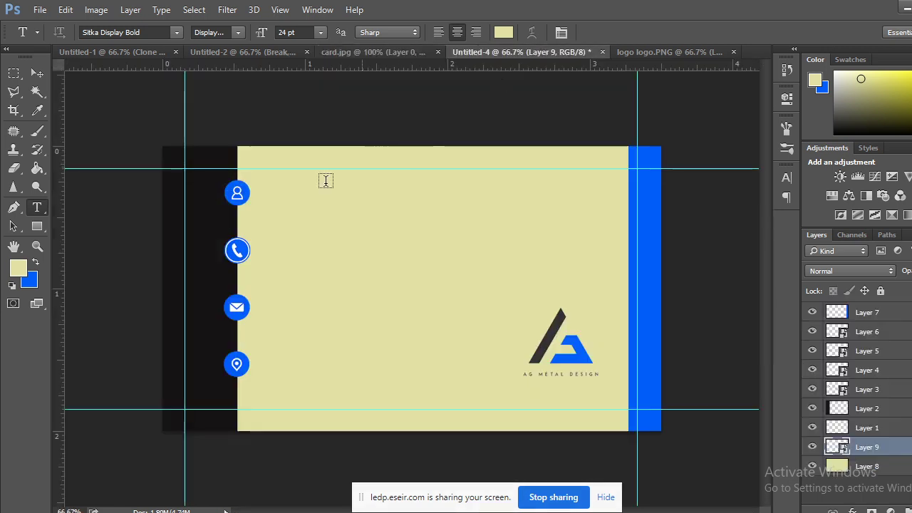
Type the cardholder's full name in black near the top of the card.
click(292, 193)
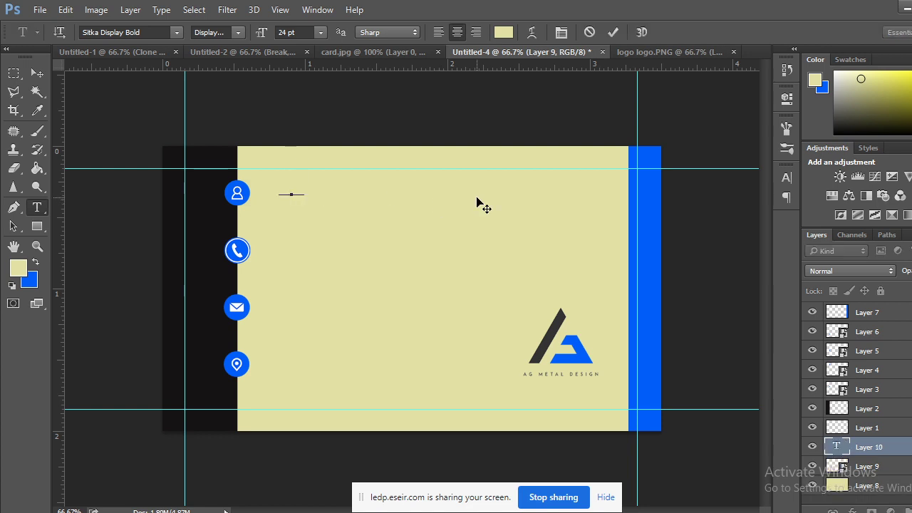
click(18, 267)
drag(515, 297, 458, 321)
click(770, 133)
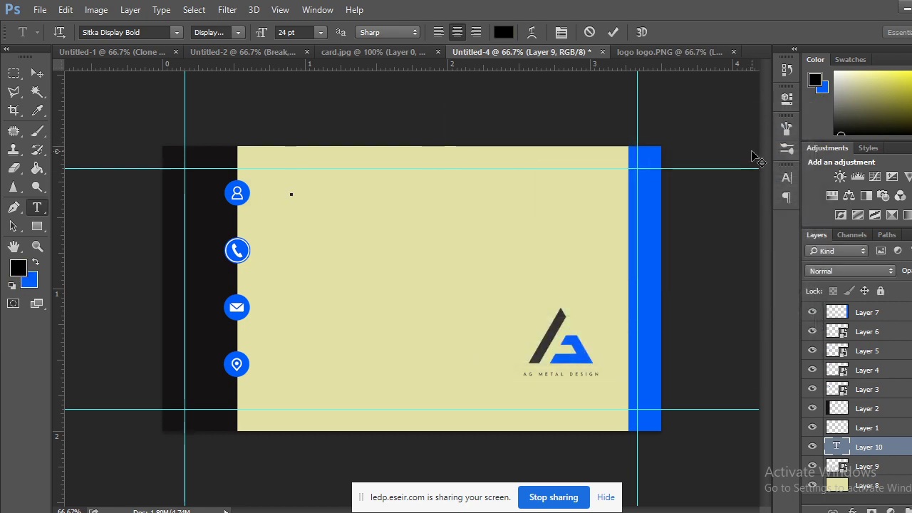
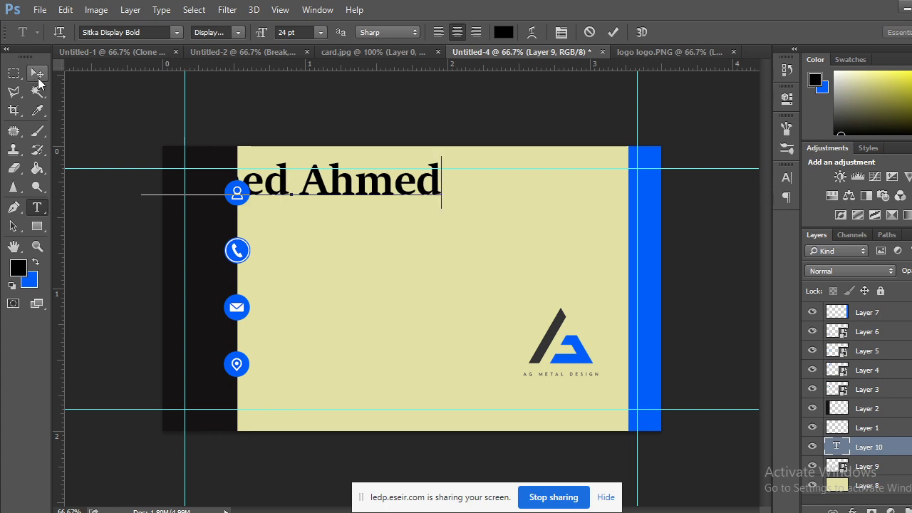
Convert the name to a smart object, halve its size and move it beside the person icon.
click(37, 72)
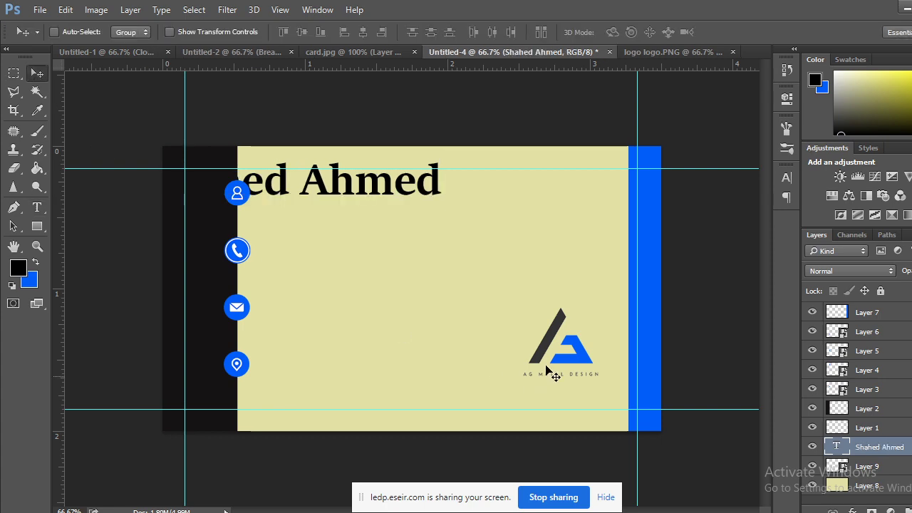
right_click(853, 446)
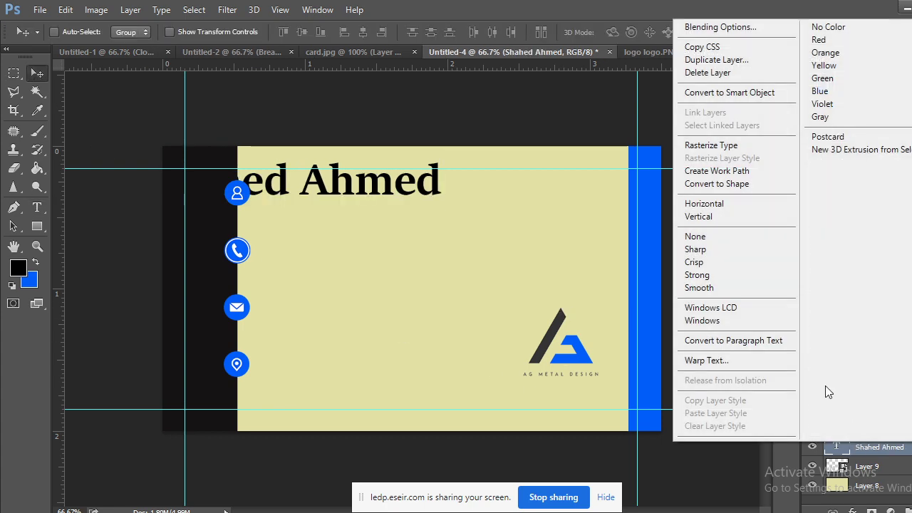
click(685, 92)
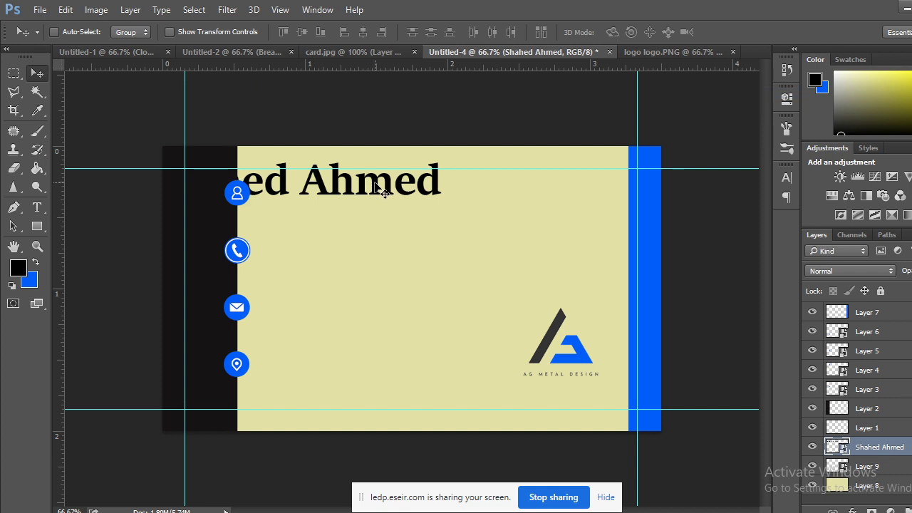
drag(383, 187, 466, 191)
key(ctrl+t)
click(37, 73)
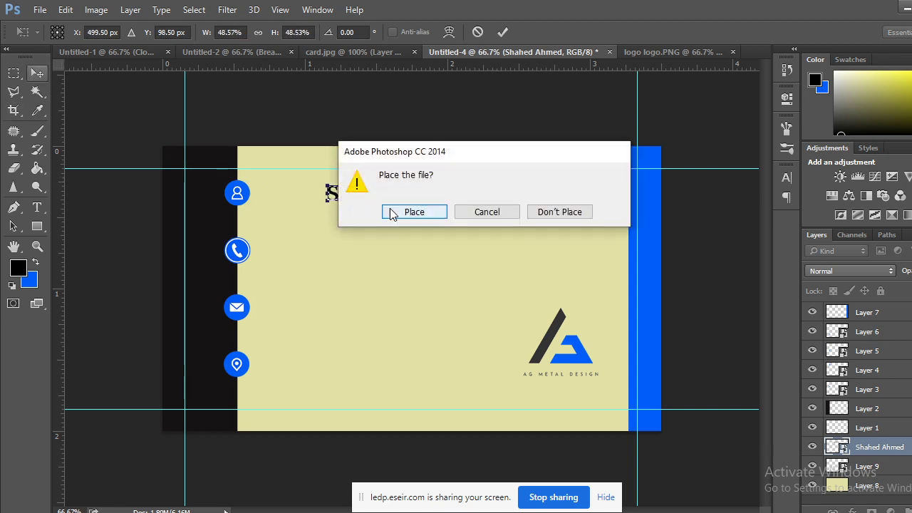
click(394, 212)
drag(423, 201, 342, 199)
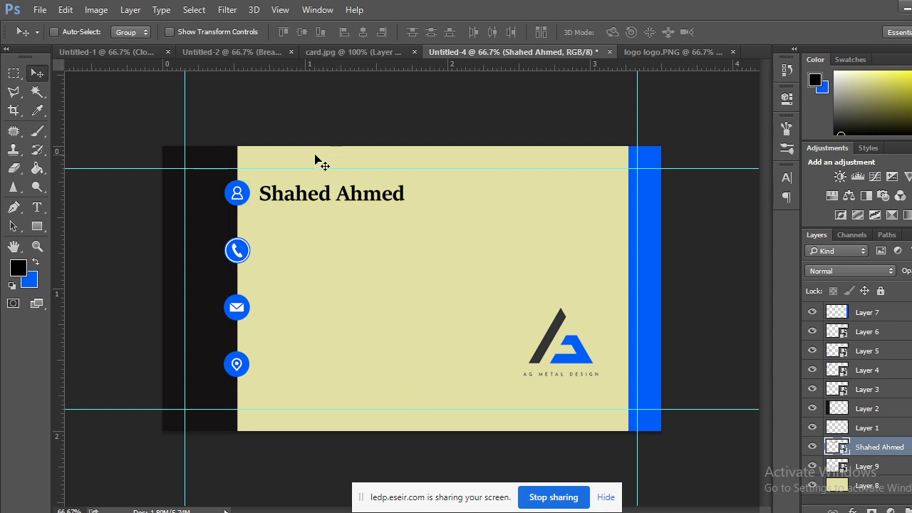
Revert the name to editable text and move it right onto the cream area.
click(387, 54)
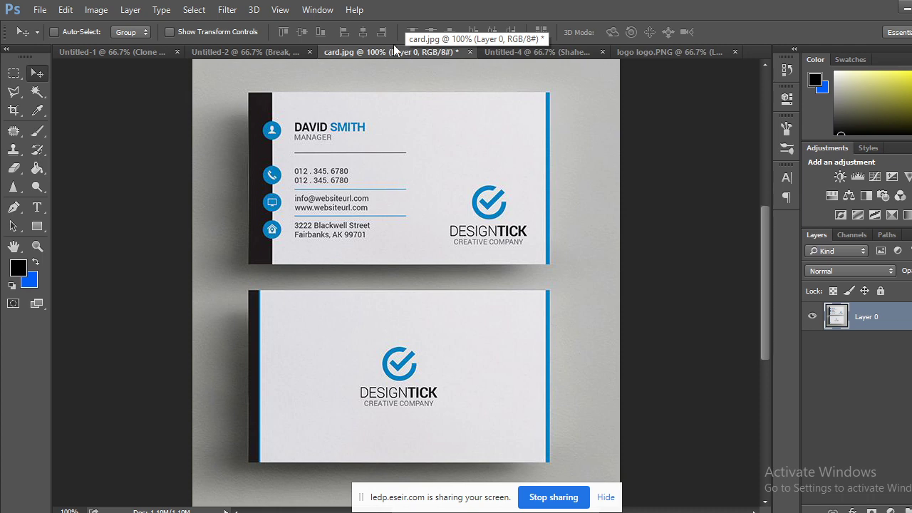
click(584, 54)
key(ctrl+alt+z)
key(ctrl+alt+z)
key(ctrl+alt+z)
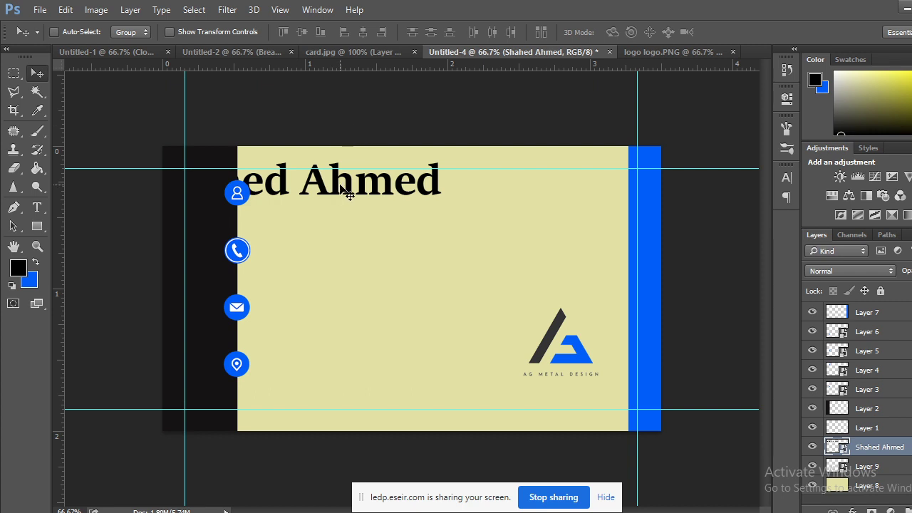
key(ctrl+alt+z)
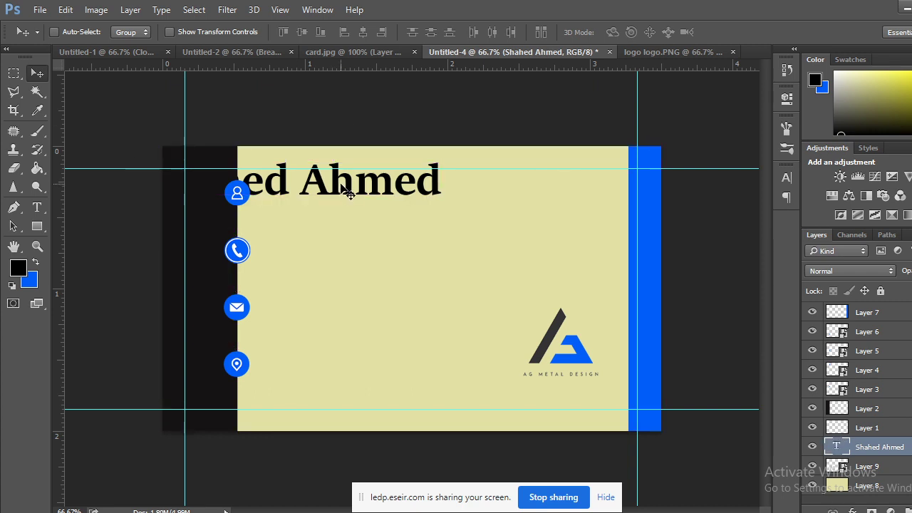
drag(335, 180, 464, 191)
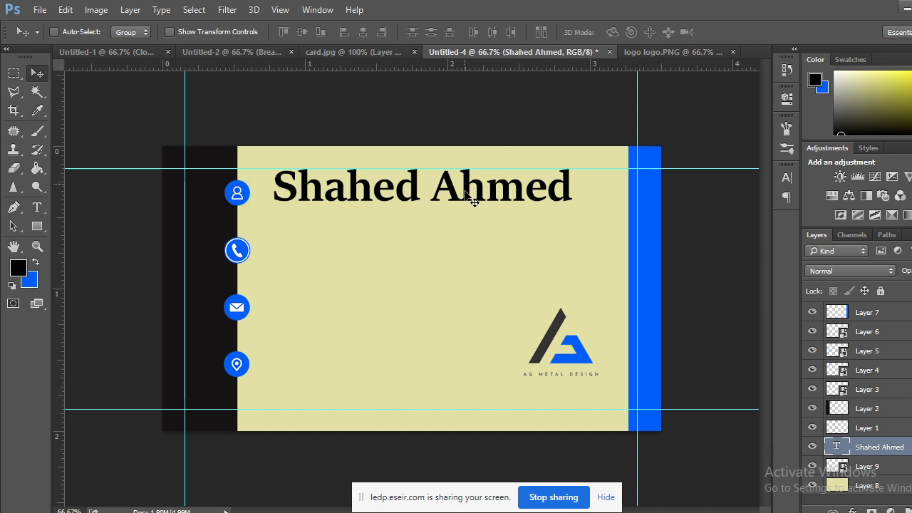
Select the surname within the name text layer.
double_click(846, 445)
click(563, 190)
double_click(499, 187)
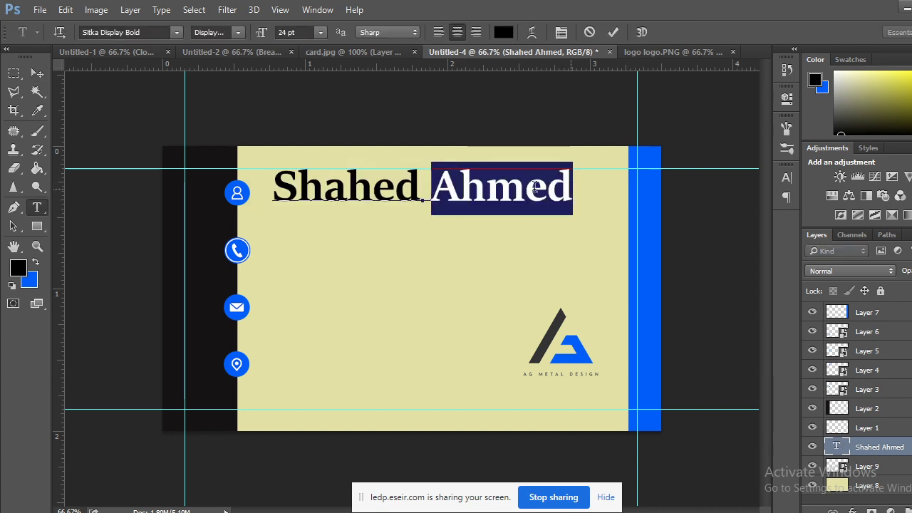
click(38, 111)
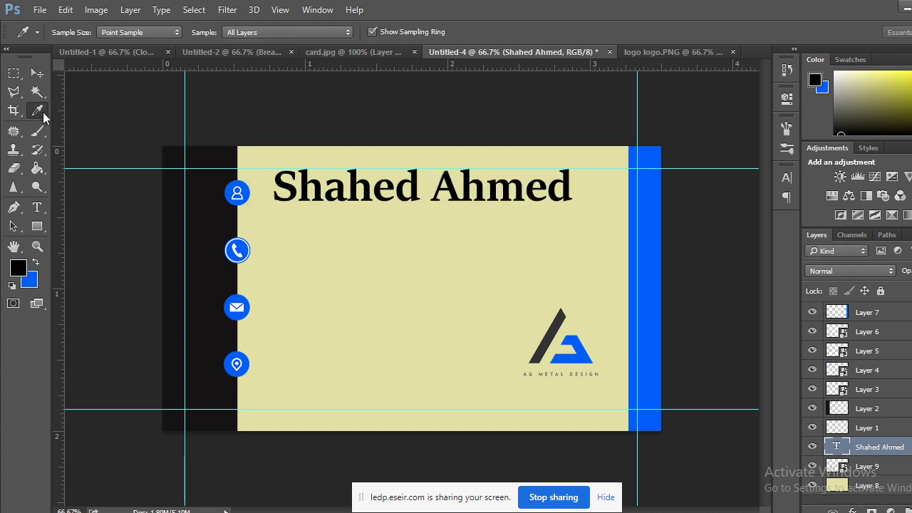
double_click(836, 446)
click(571, 189)
drag(571, 190, 430, 190)
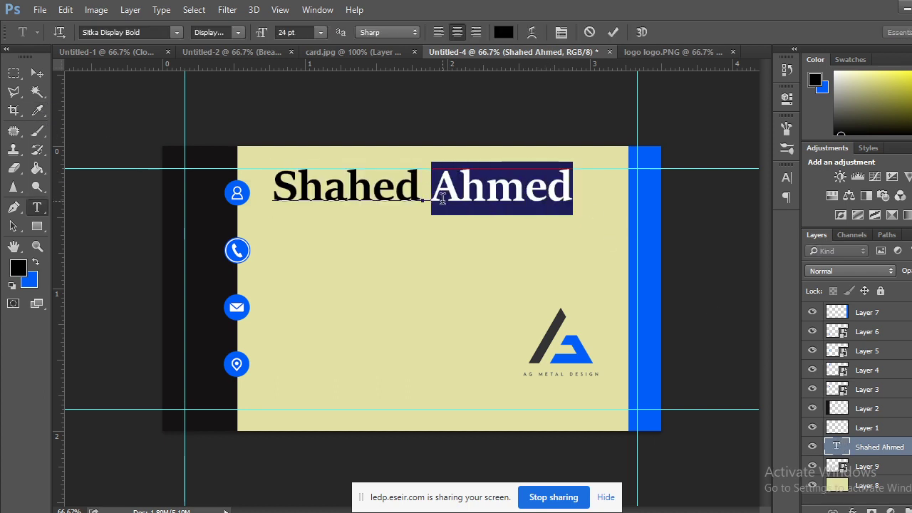
Colour the surname with the icons' blue (005efa) sampled from the phone icon.
click(18, 267)
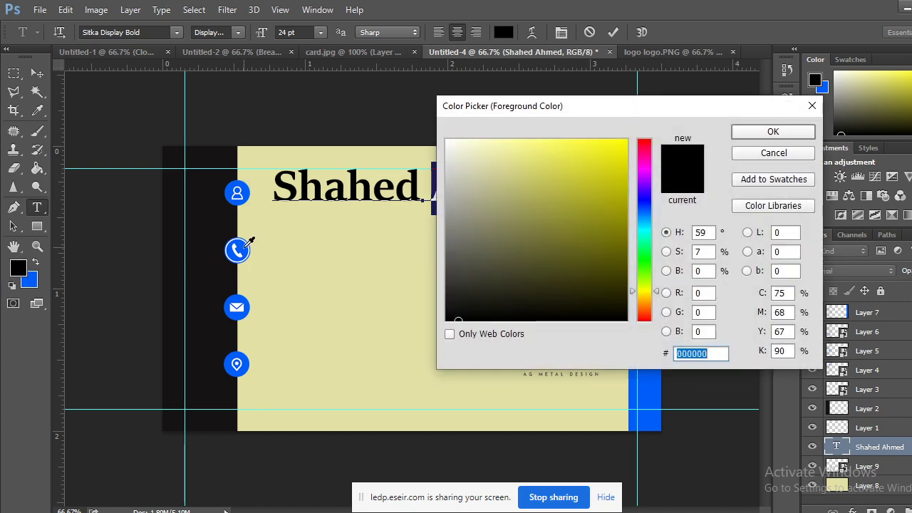
click(244, 248)
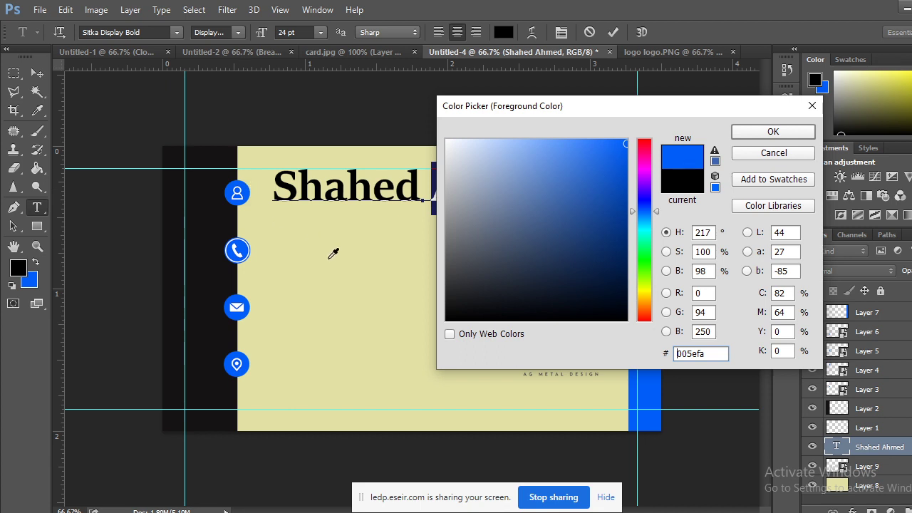
click(331, 255)
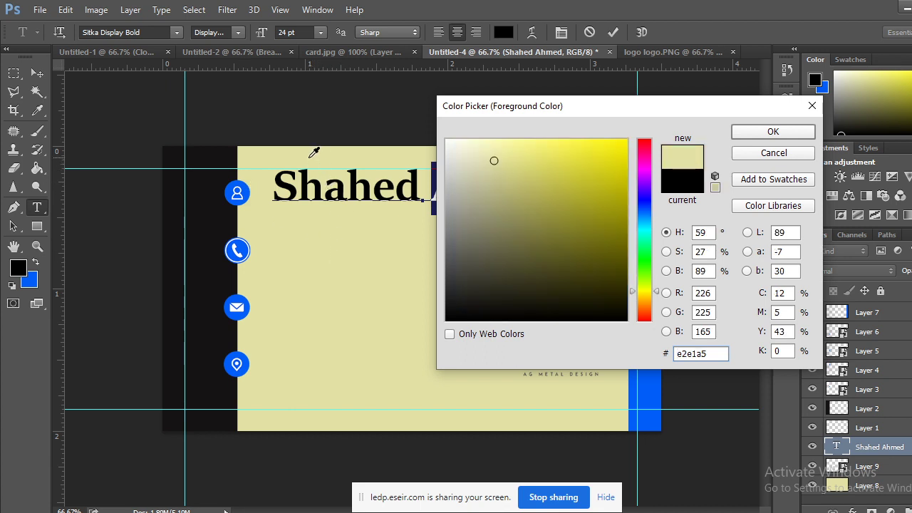
click(206, 348)
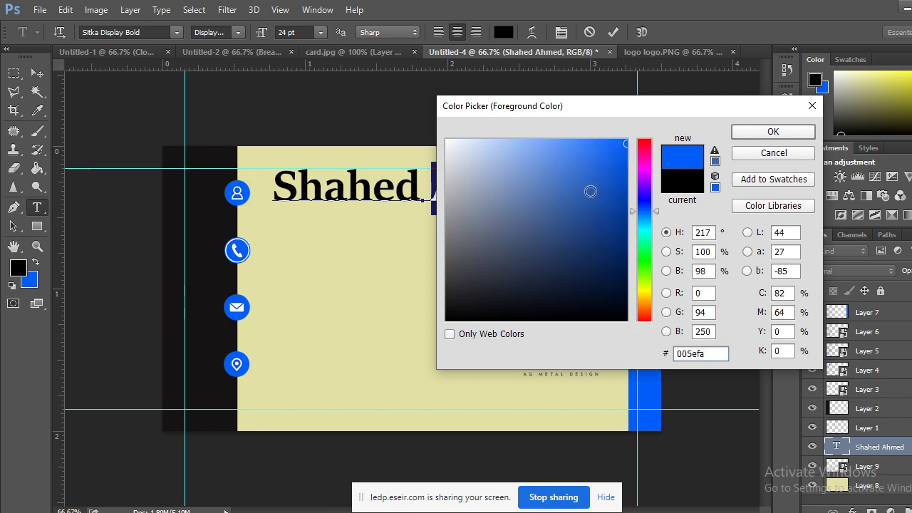
click(773, 132)
click(13, 72)
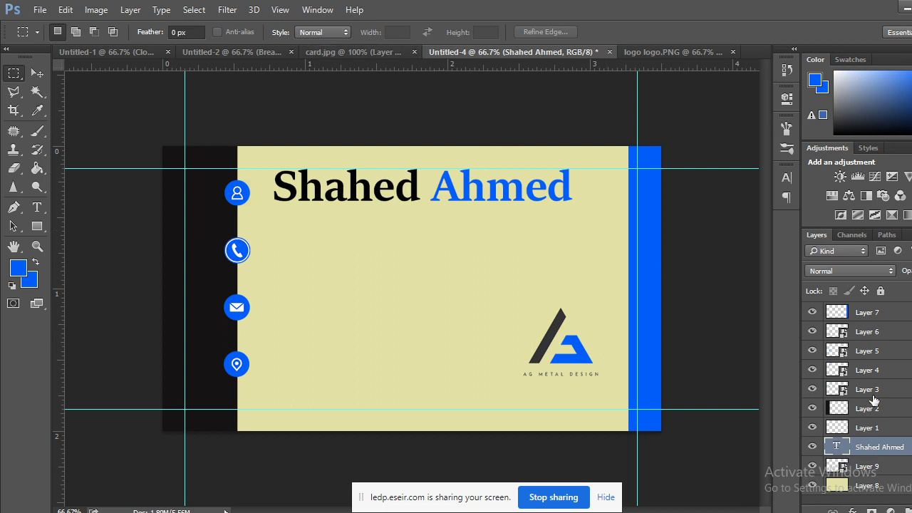
Convert the two-tone name layer to a smart object and scale it down.
right_click(848, 453)
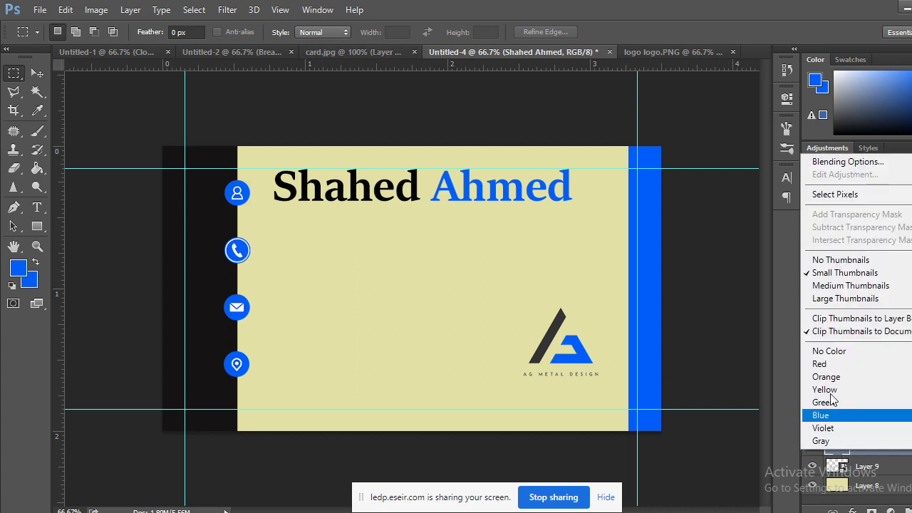
click(850, 454)
right_click(906, 447)
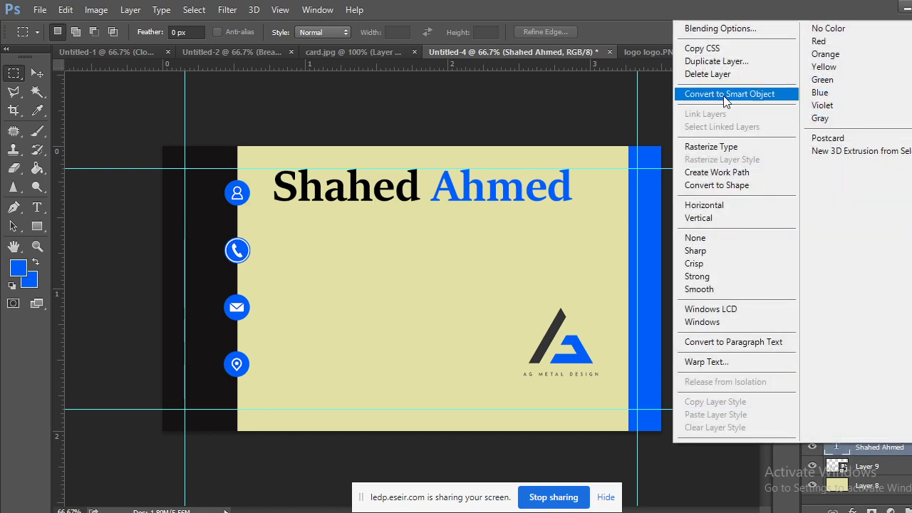
click(713, 92)
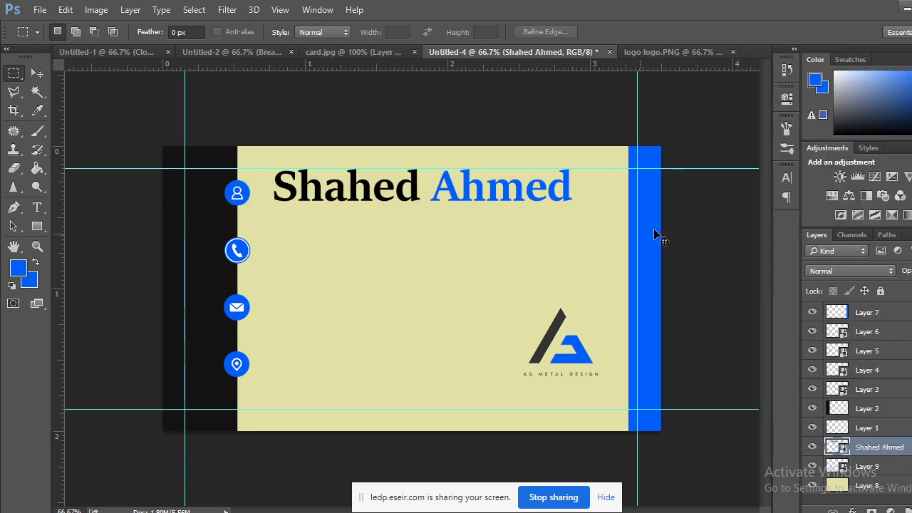
key(ctrl+t)
drag(569, 170, 492, 190)
click(37, 72)
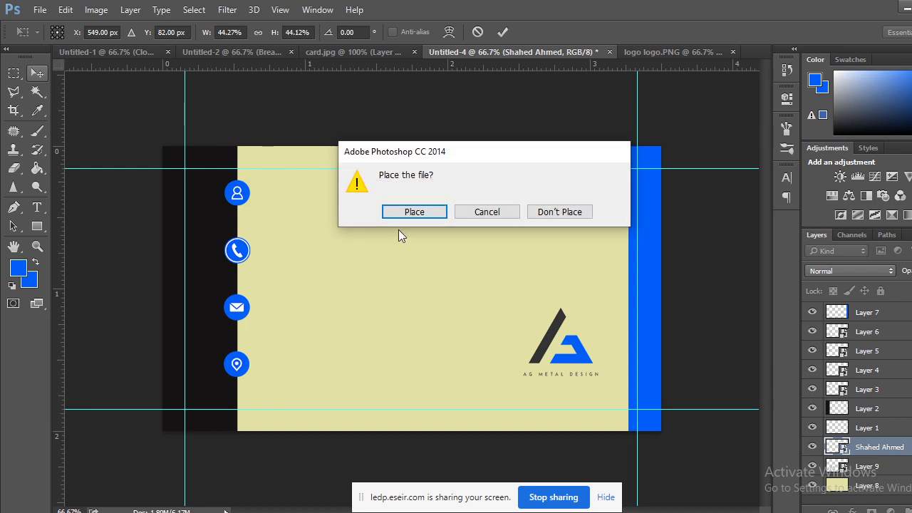
click(429, 212)
Move the name left beside the person icon, nudge it up two pixels, and compare with card.jpg.
drag(437, 198, 347, 198)
key(Up)
key(Up)
key(Up)
key(Up)
key(Up)
key(Up)
key(Up)
key(Up)
key(Up)
key(Up)
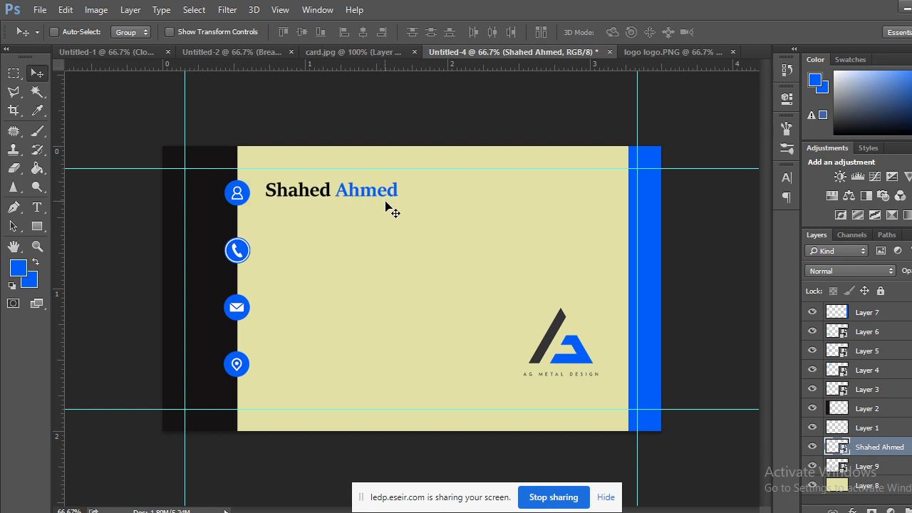
key(Up)
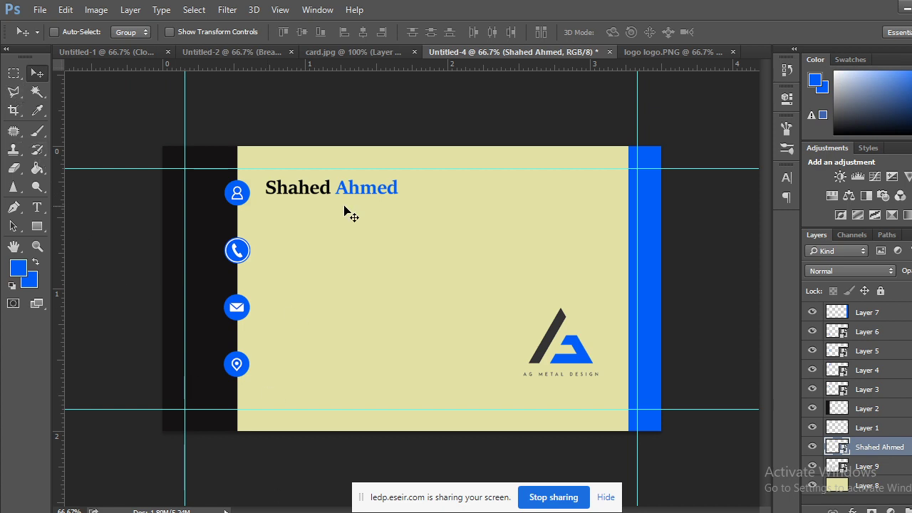
click(369, 49)
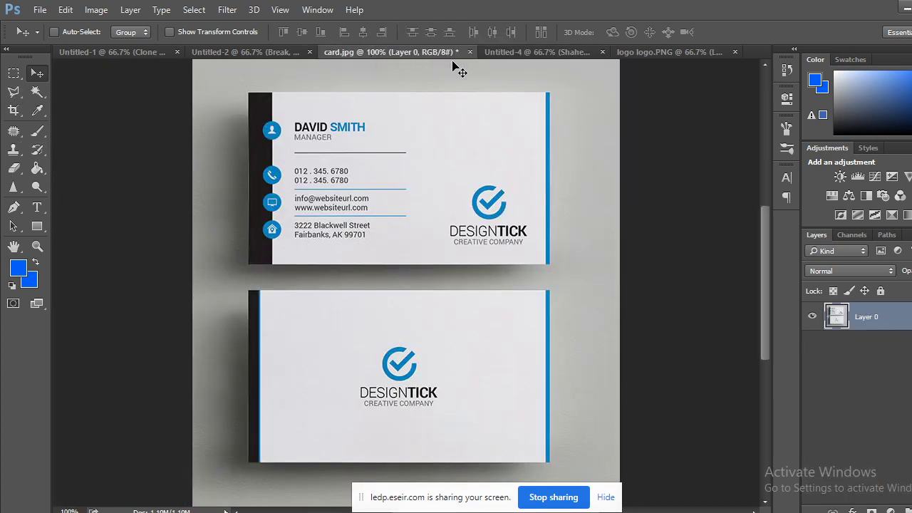
click(496, 51)
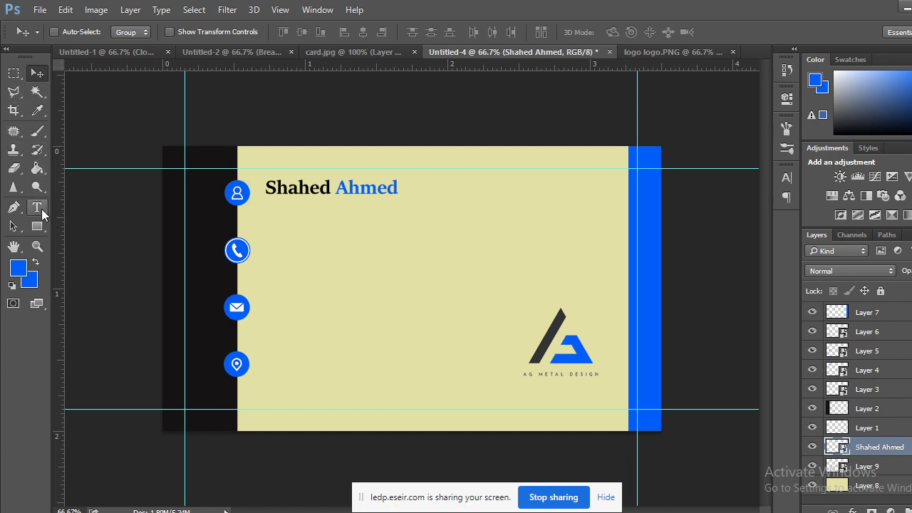
Type 'Graphic Designer' as a new text line below the name and select the whole line.
click(39, 208)
click(309, 226)
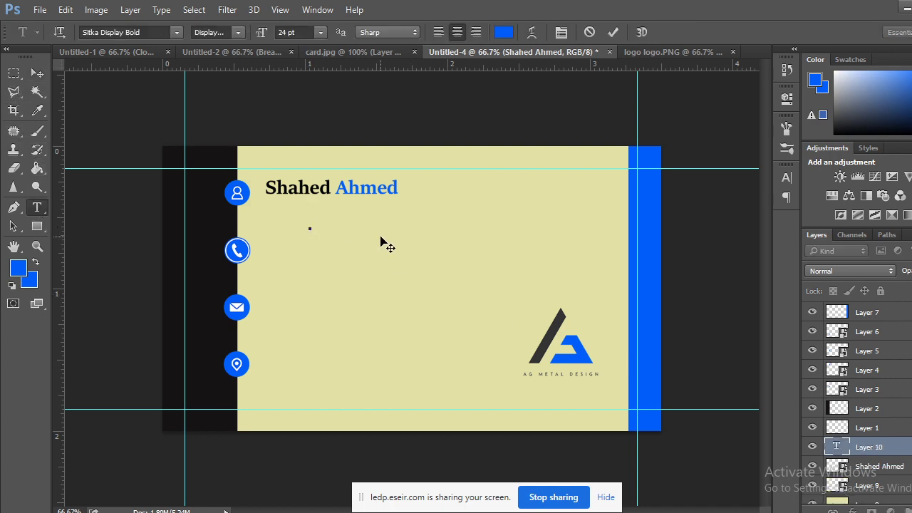
text(F)
key(BackSpace)
text(Graphi)
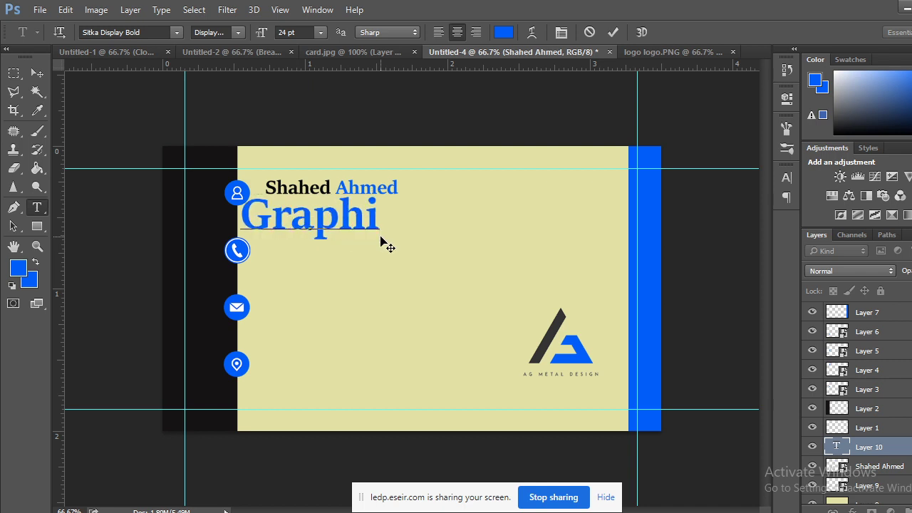
text(c De)
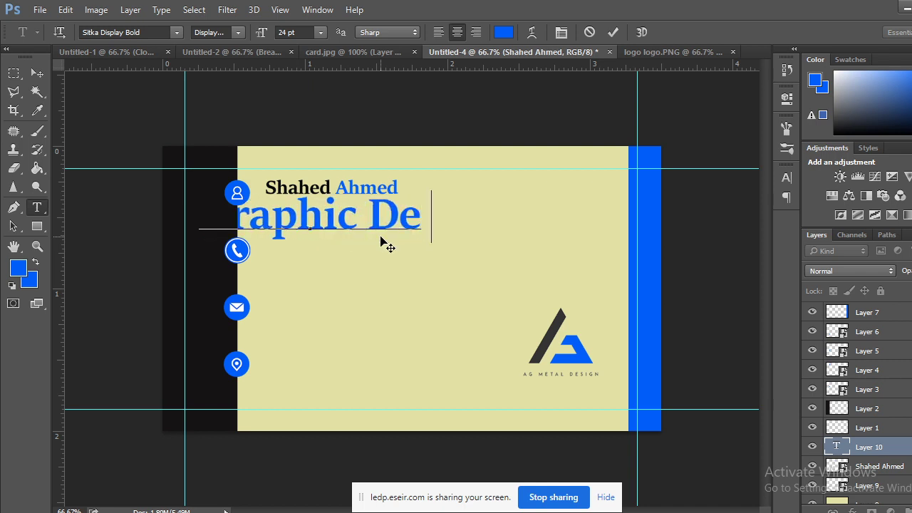
text(signer)
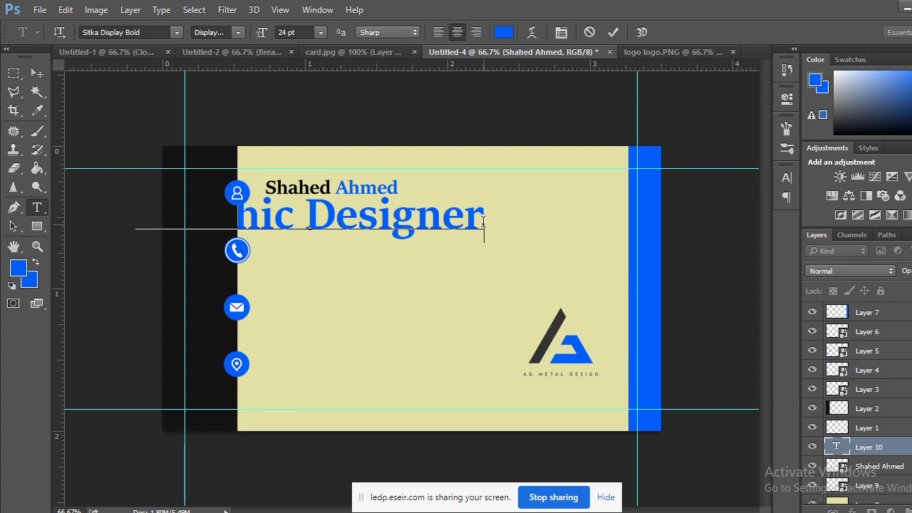
drag(482, 214, 50, 208)
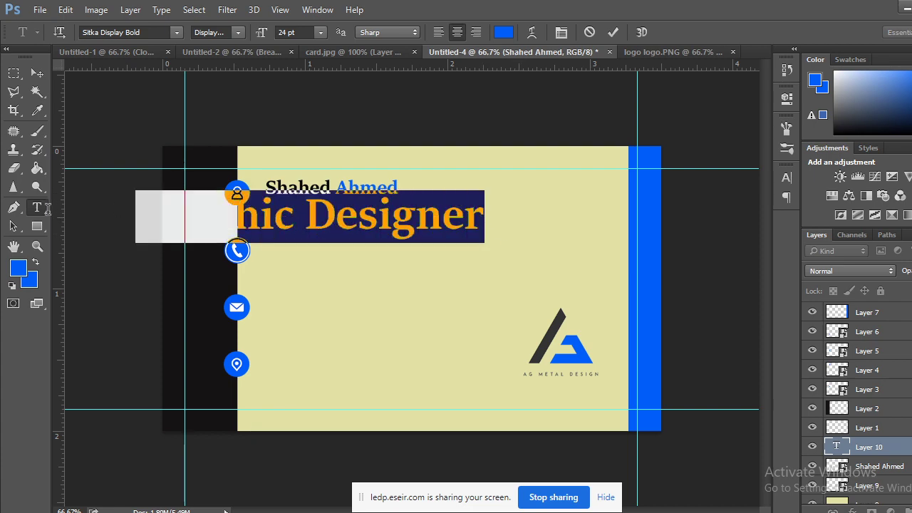
Make the title text dark gray sampled from the logo, with the Text font style.
click(23, 267)
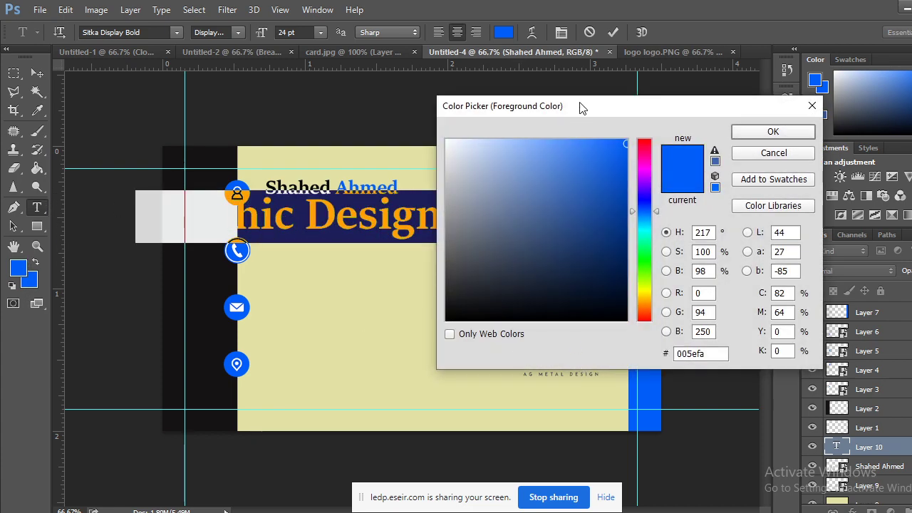
drag(581, 107, 638, 38)
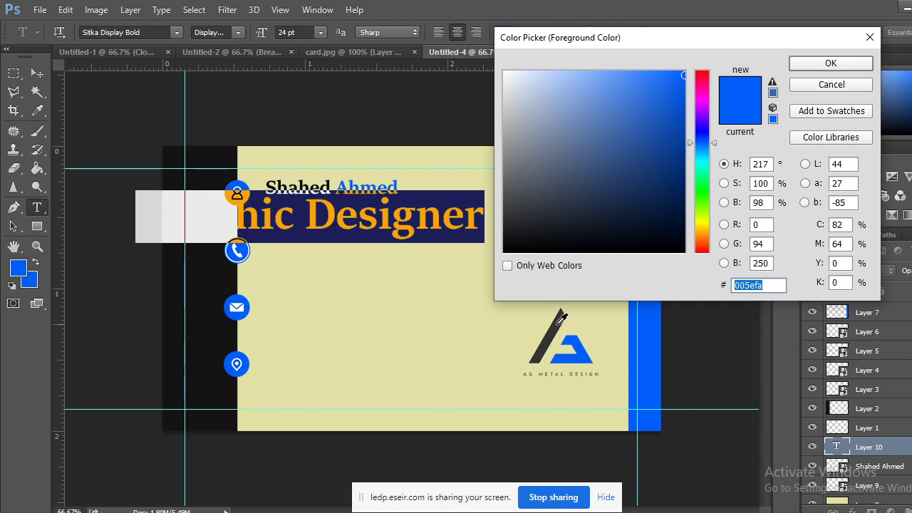
click(558, 322)
click(819, 62)
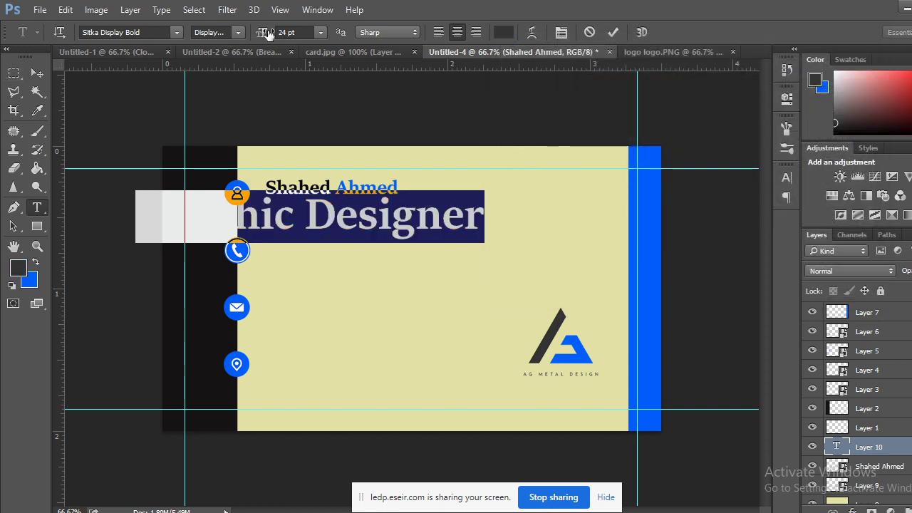
click(238, 33)
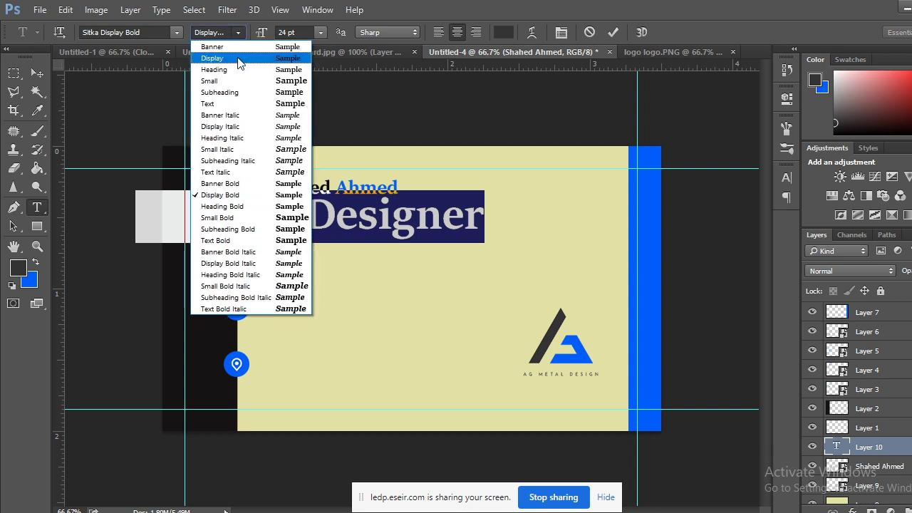
click(222, 104)
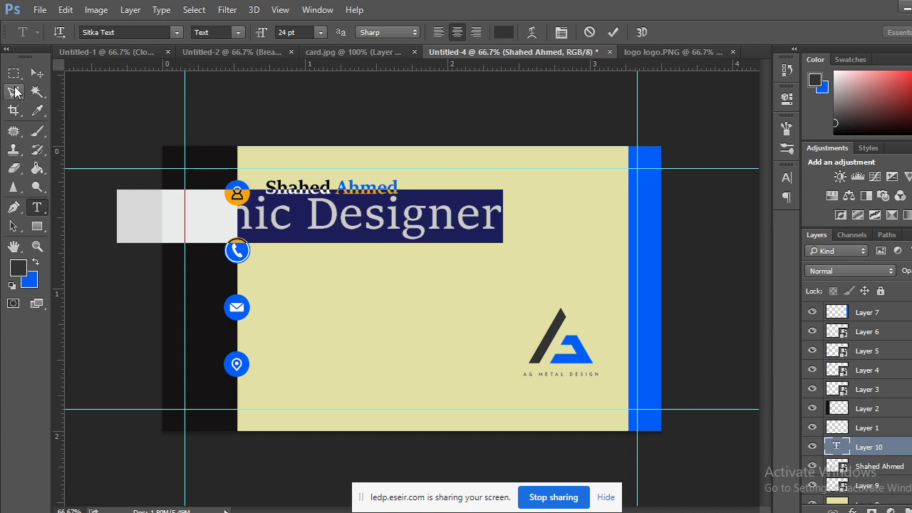
click(14, 73)
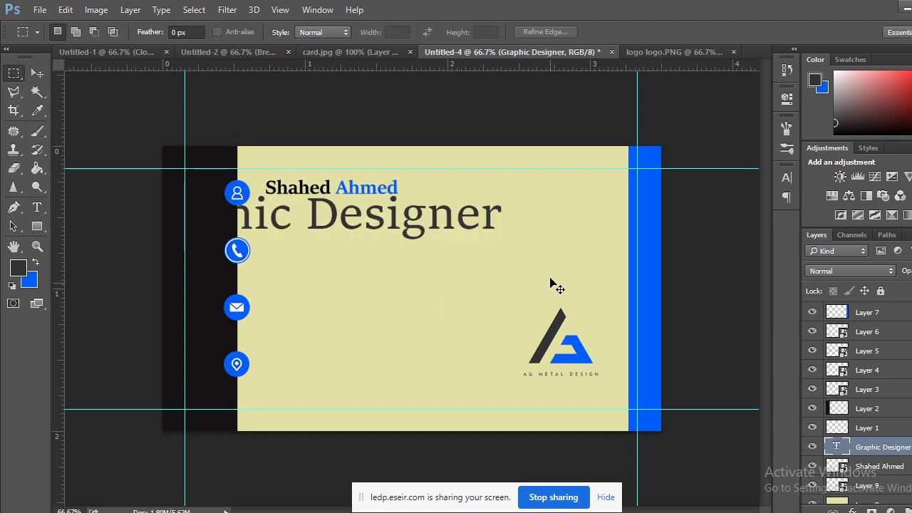
Convert the title to a smart object, scale it down and place it under the name.
key(ctrl+t)
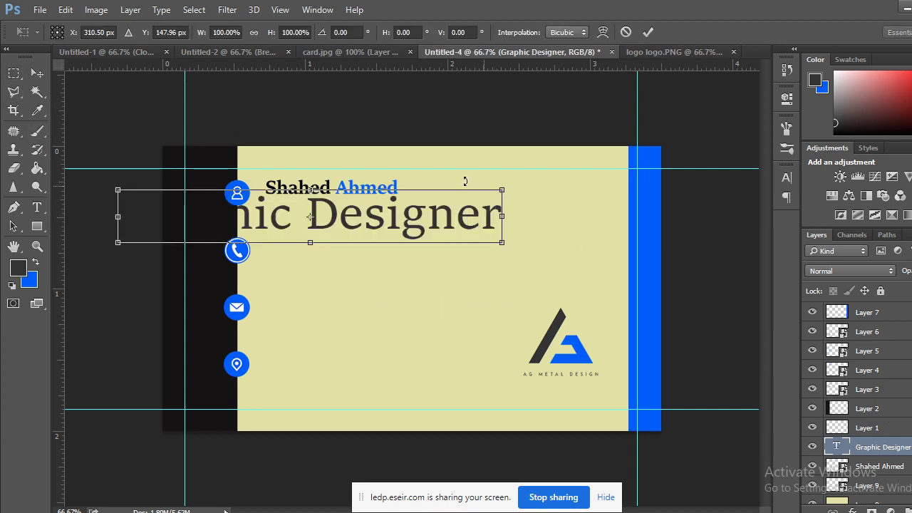
click(13, 73)
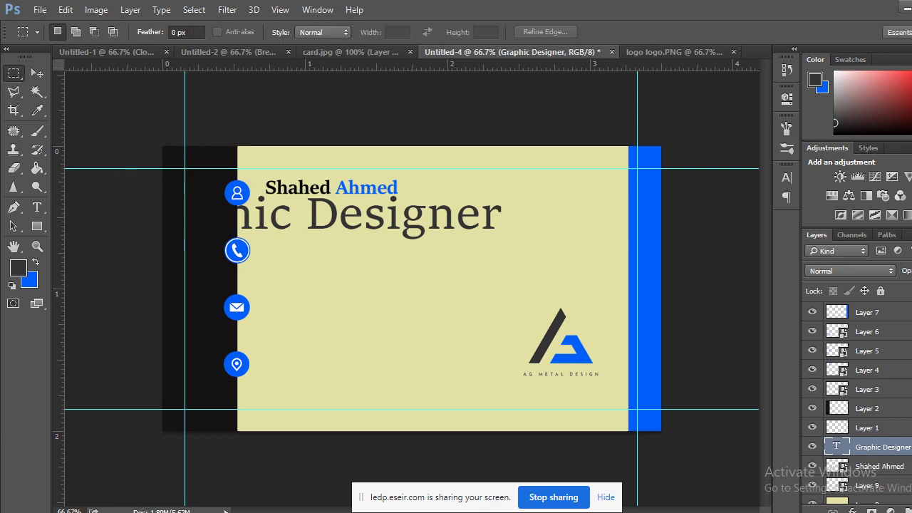
right_click(880, 447)
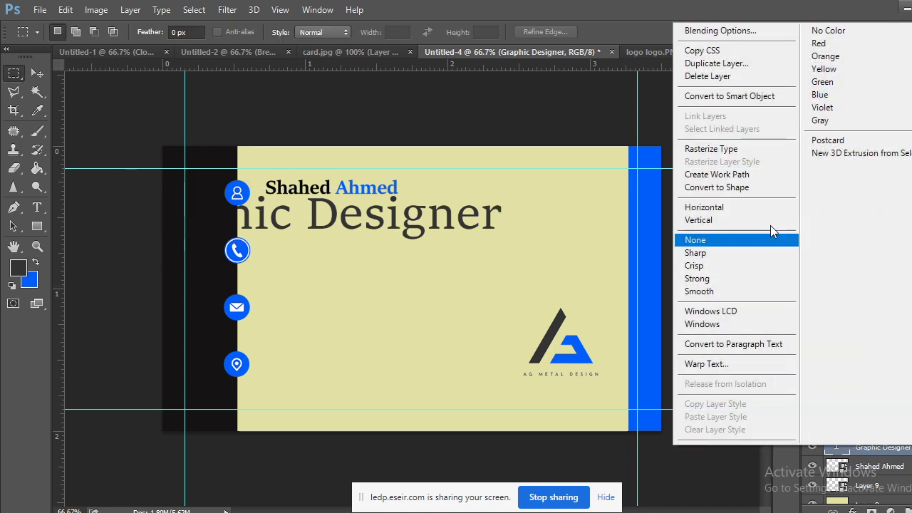
click(742, 112)
key(ctrl+t)
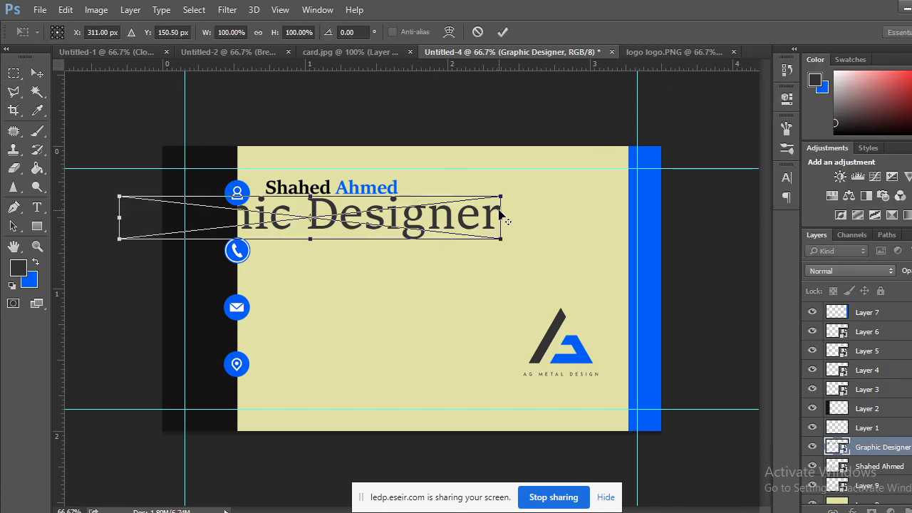
drag(496, 202, 331, 211)
click(41, 75)
click(402, 218)
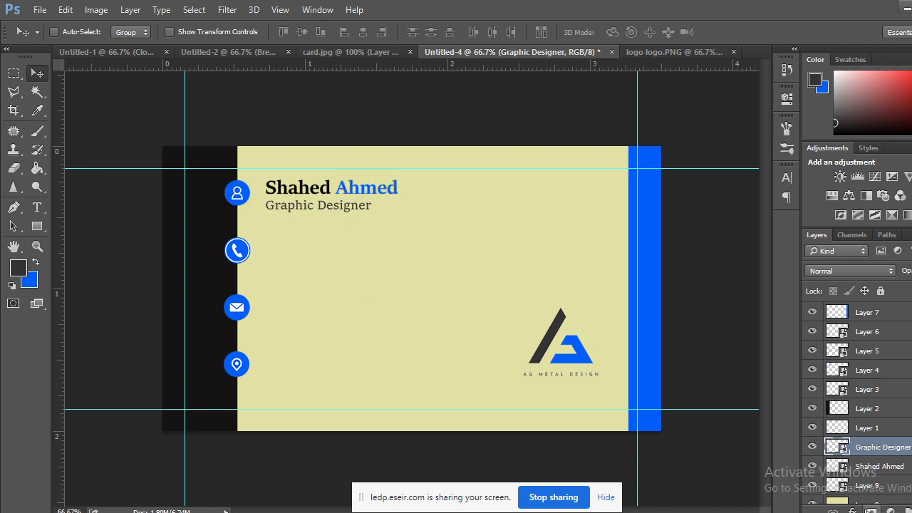
Compare the business card with the card.jpg reference design.
click(360, 54)
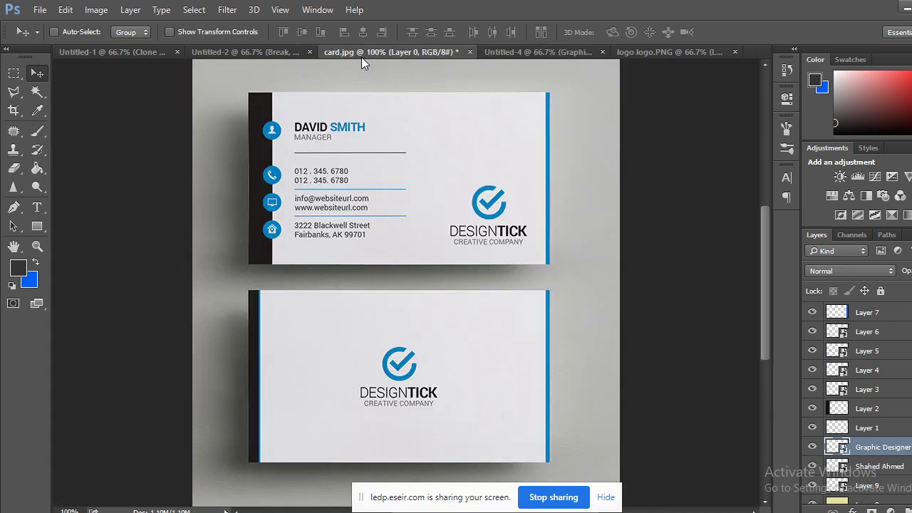
click(520, 51)
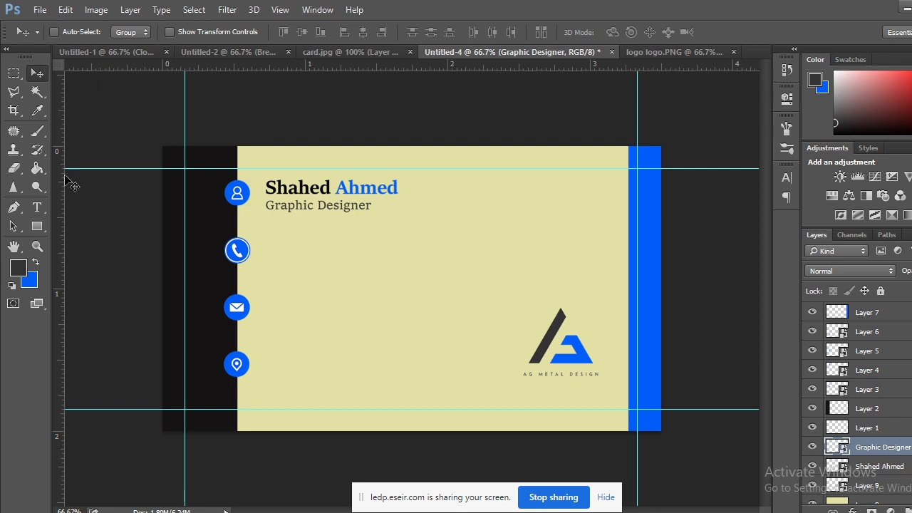
click(361, 52)
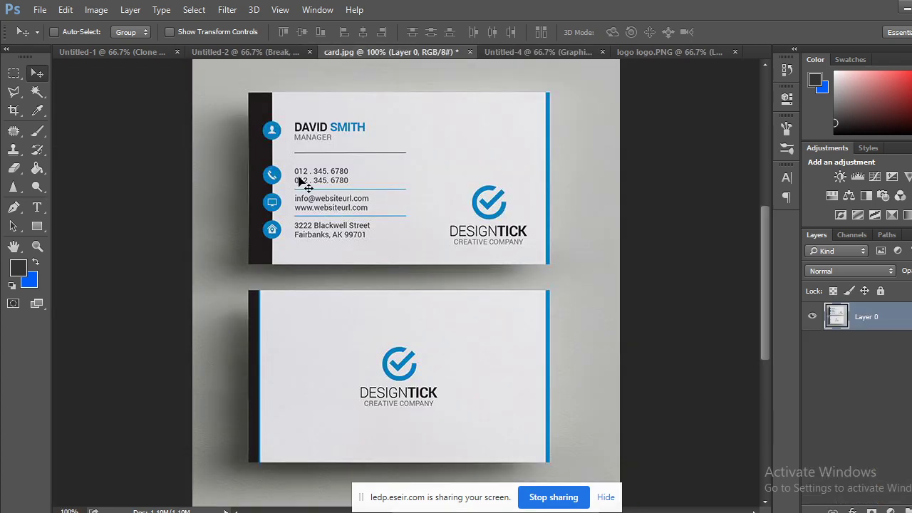
click(522, 54)
Fill a thin strip under the Graphic Designer title on a new layer, then swap colours.
key(m)
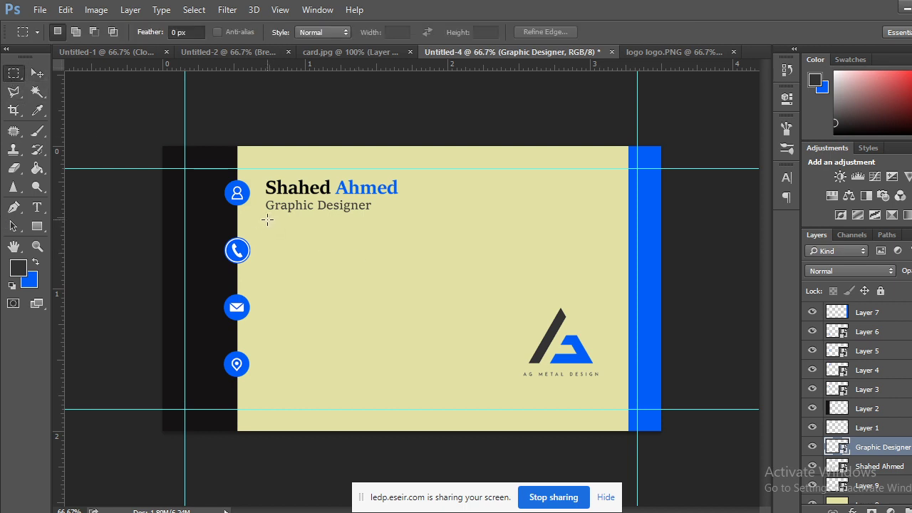
drag(268, 219, 481, 220)
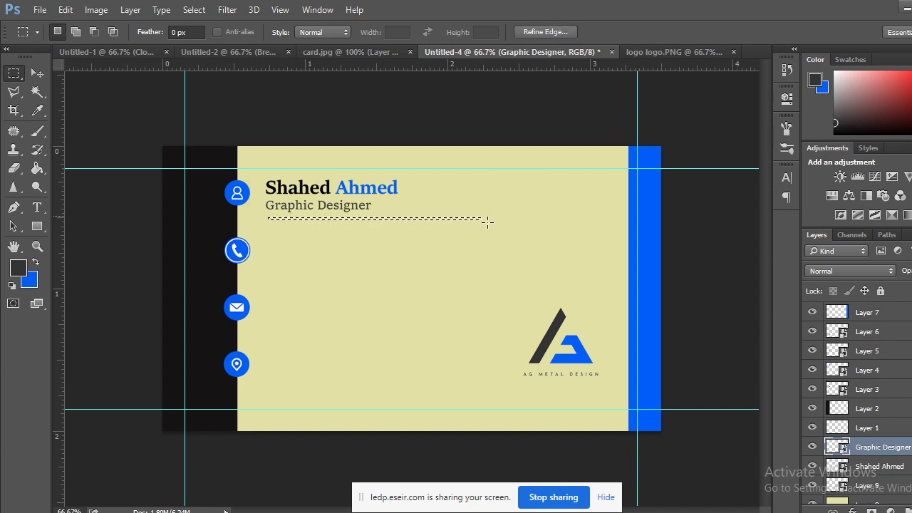
key(ctrl+shift+alt+n)
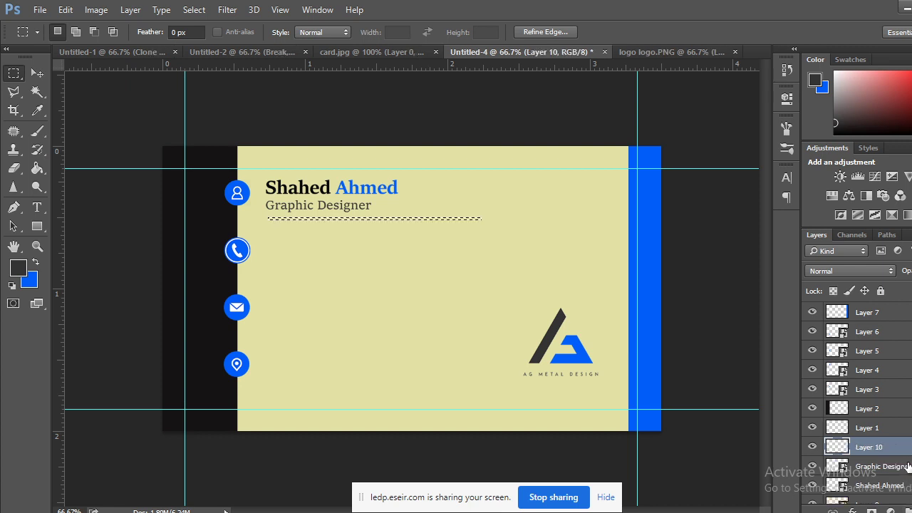
key(ctrl+BackSpace)
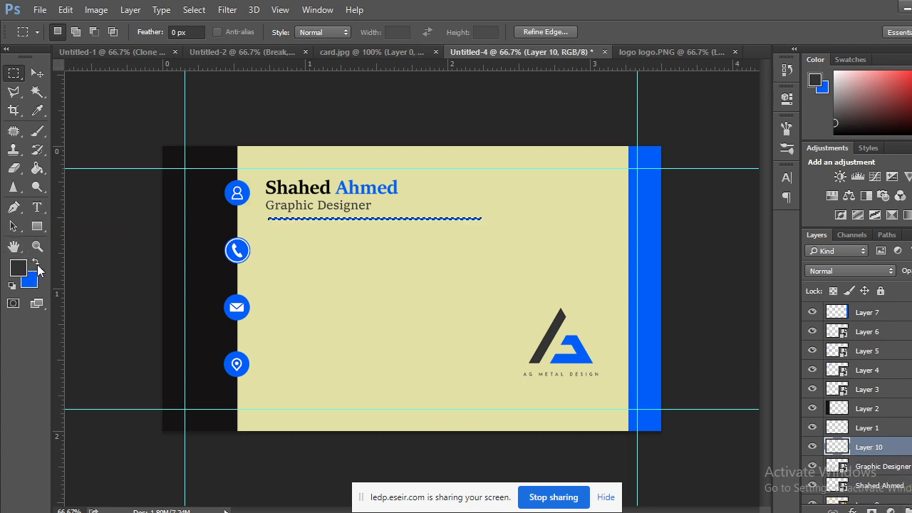
click(37, 263)
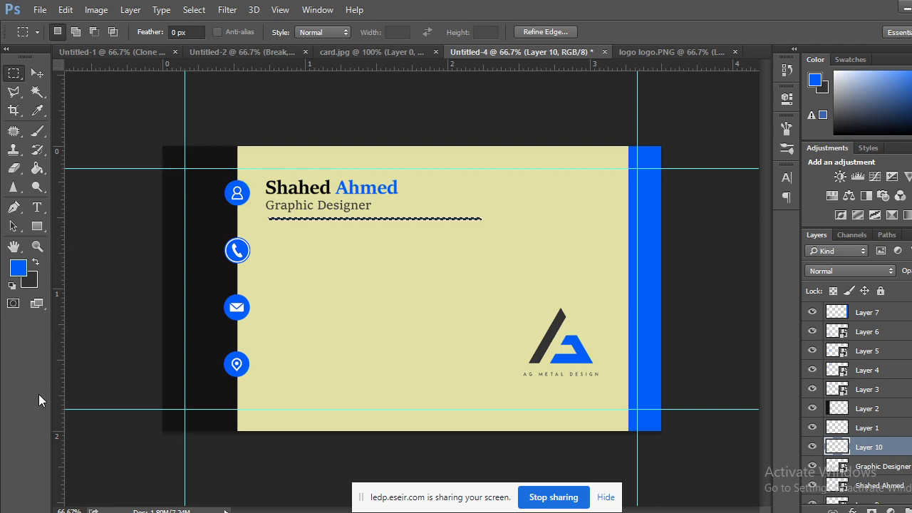
click(126, 424)
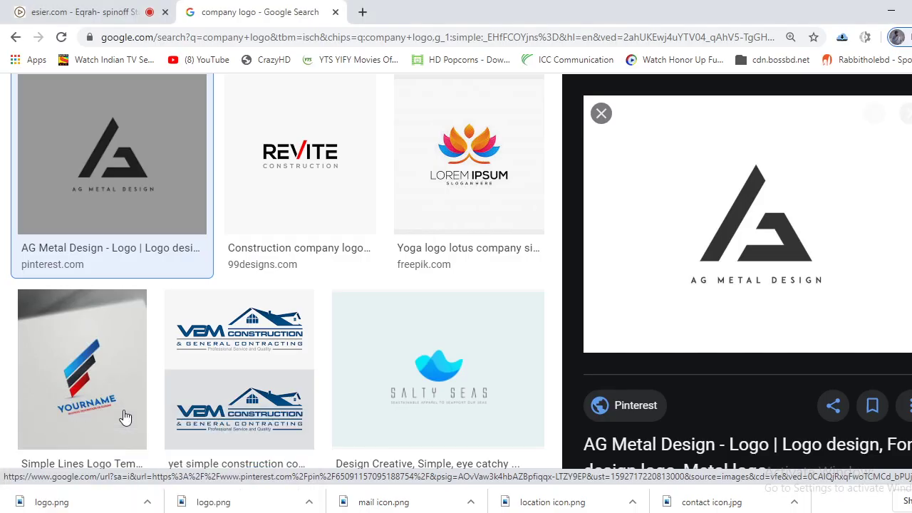
click(132, 13)
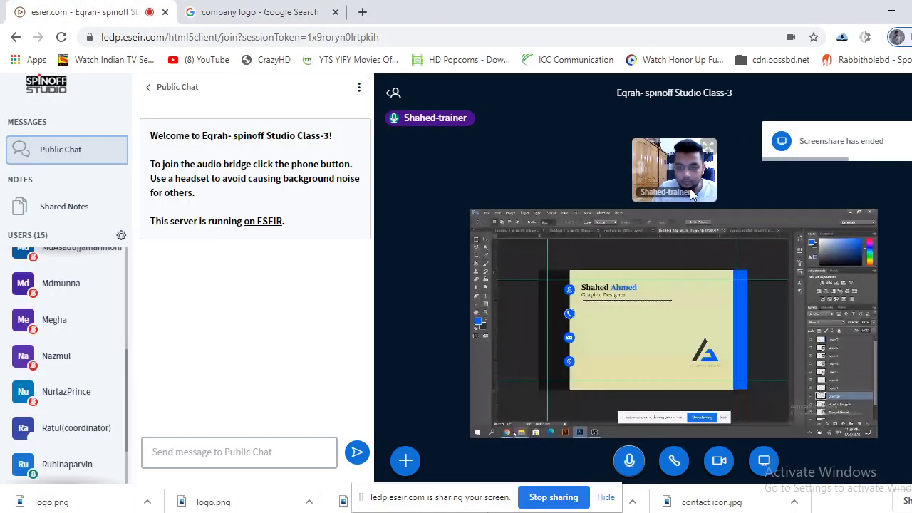
scroll(93, 383, up, 1)
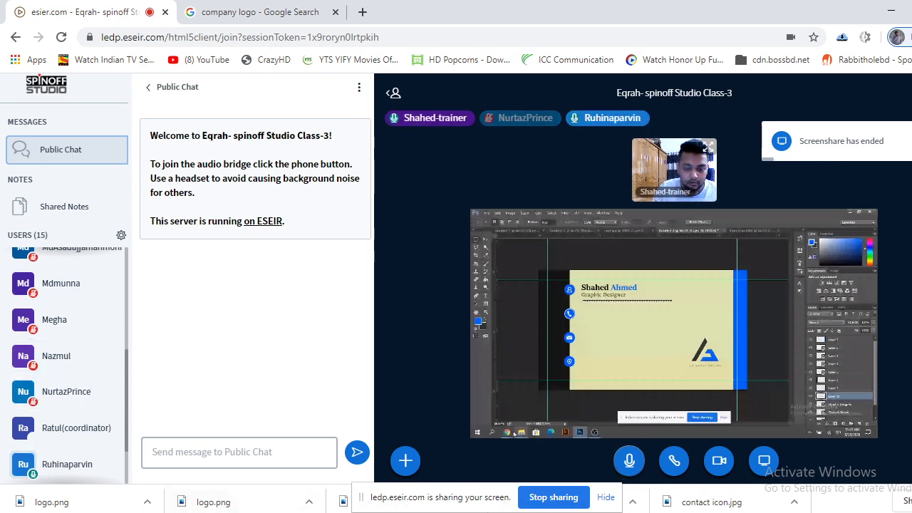
key(alt+Tab)
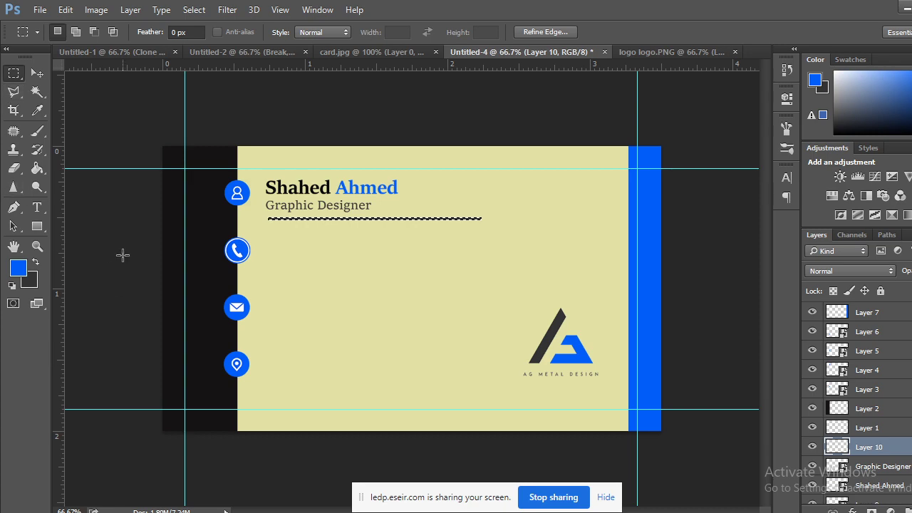
Fill the divider strip with dark grey #564f4f and deselect it.
click(32, 282)
click(518, 191)
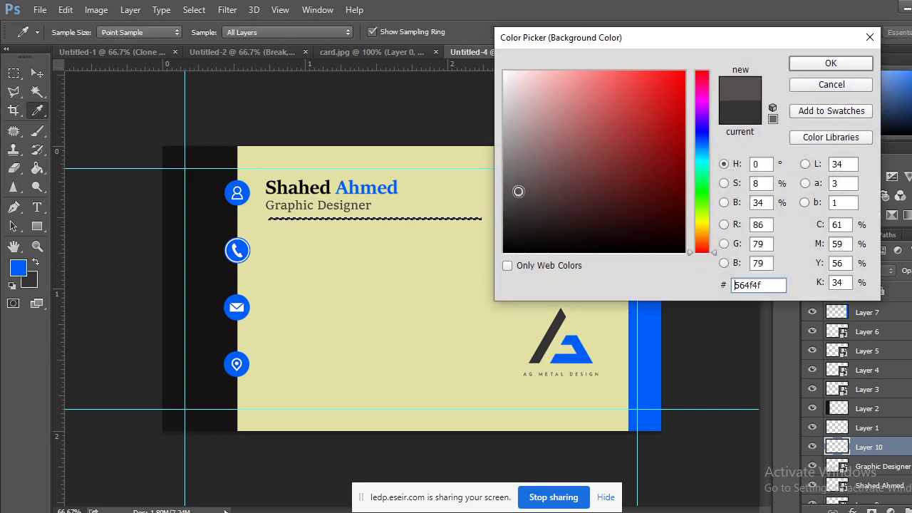
click(830, 63)
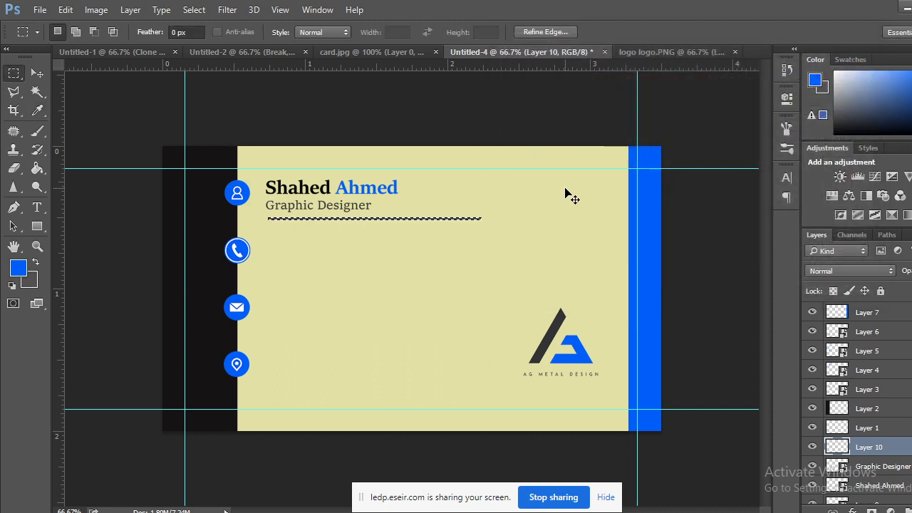
key(ctrl+BackSpace)
key(ctrl+d)
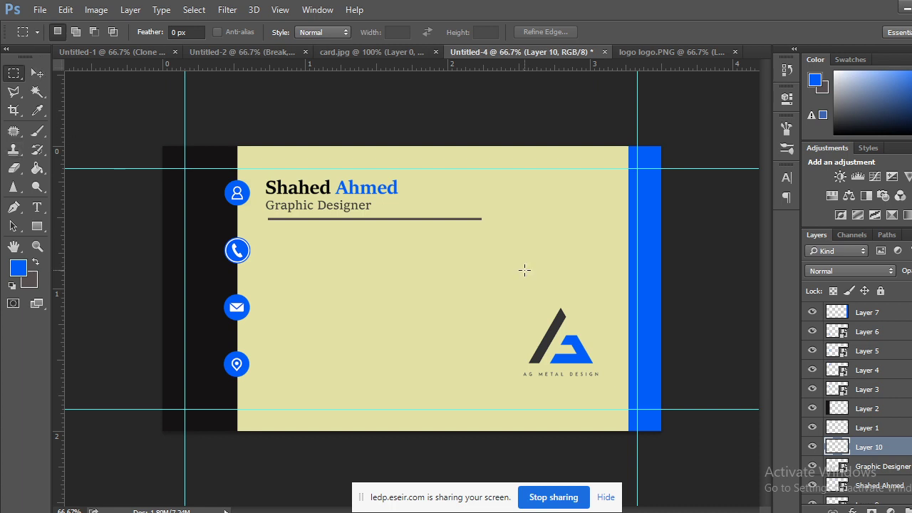
key(ctrl+BackSpace)
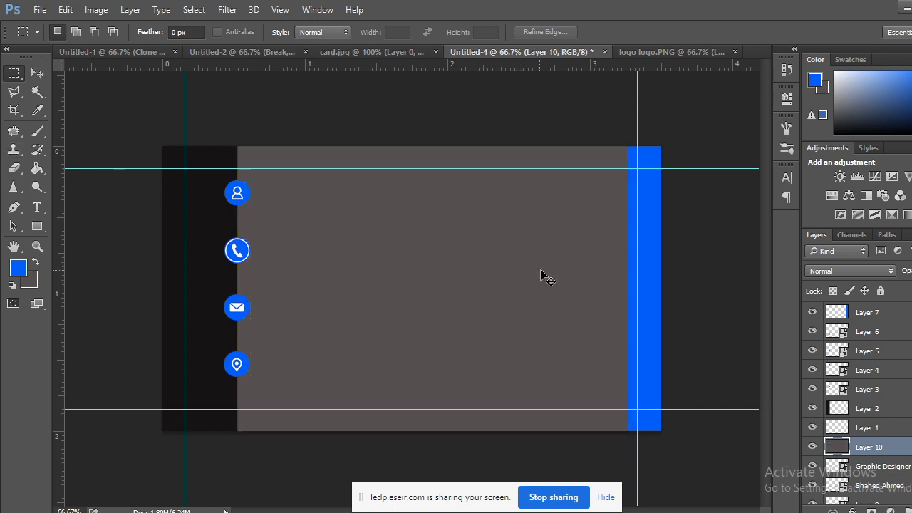
key(ctrl+z)
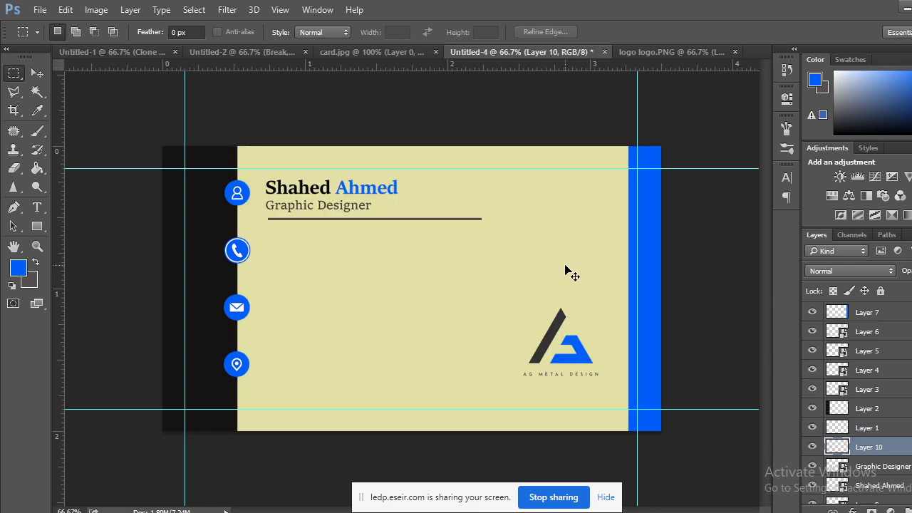
Squash the grey divider to 60% height with Free Transform and apply it.
key(ctrl+plus)
key(ctrl+plus)
scroll(393, 266, up, 5)
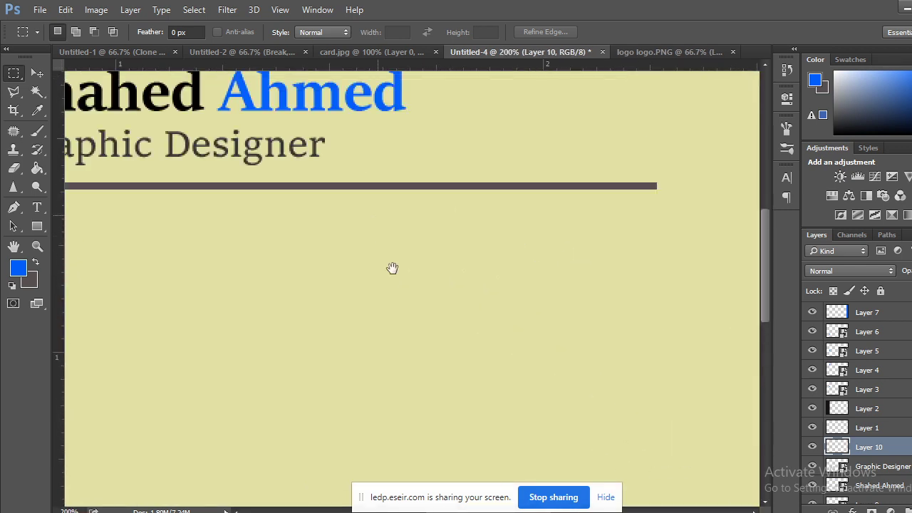
key(ctrl+t)
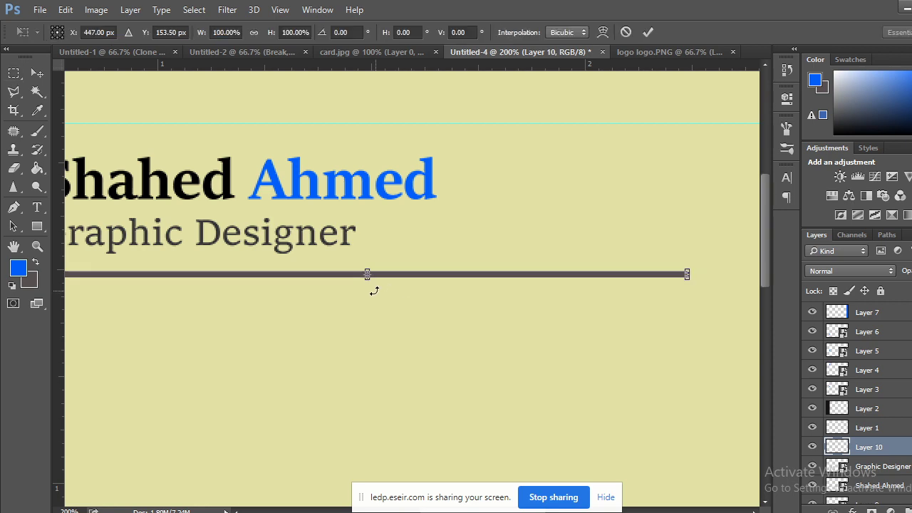
key(ctrl+plus)
key(ctrl+plus)
key(ctrl+plus)
key(ctrl+plus)
key(ctrl+plus)
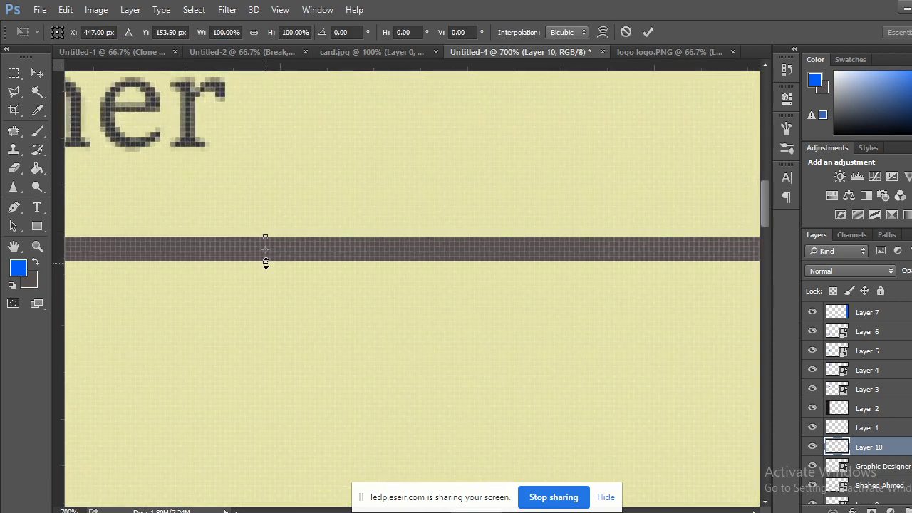
drag(266, 262, 266, 253)
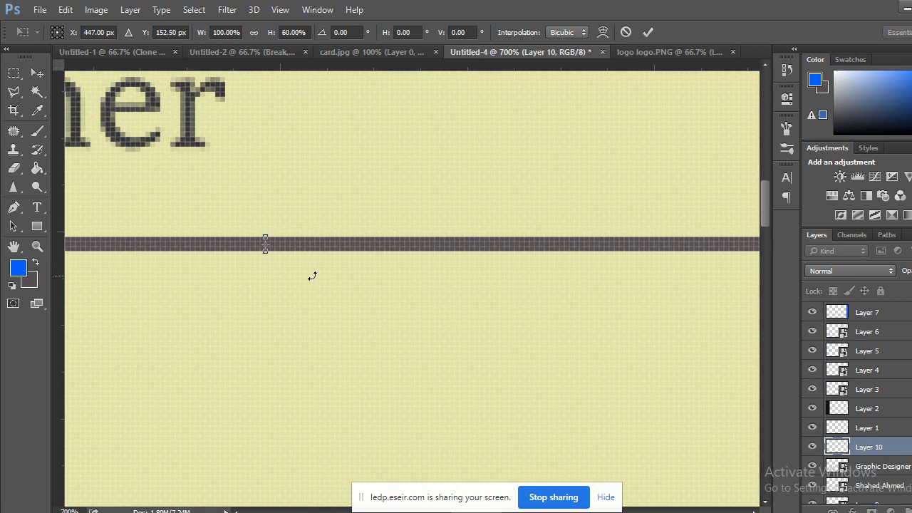
click(37, 73)
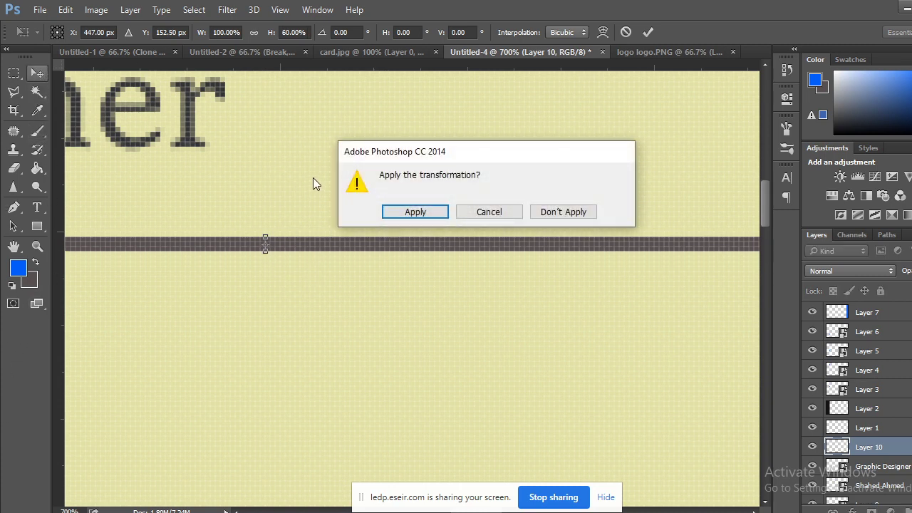
click(415, 212)
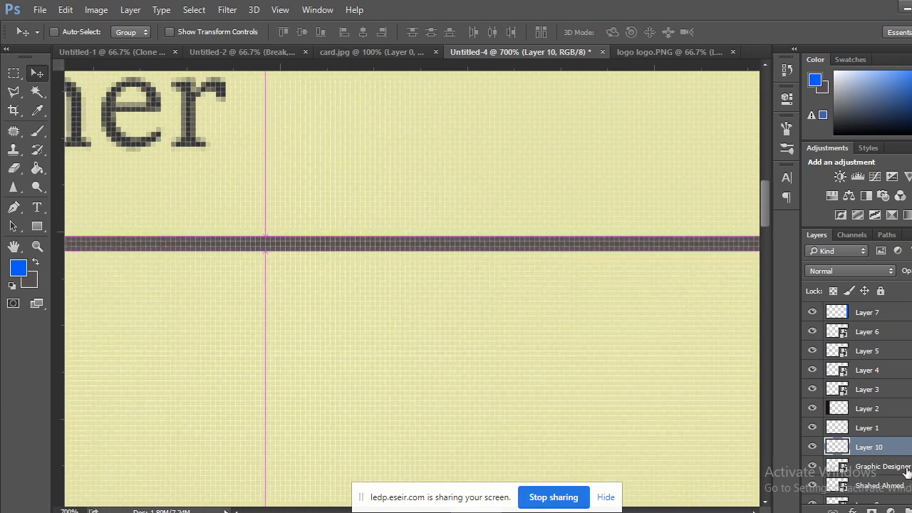
key(ctrl+minus)
key(ctrl+minus)
key(ctrl+minus)
key(ctrl+minus)
key(ctrl+minus)
key(ctrl+minus)
key(ctrl+minus)
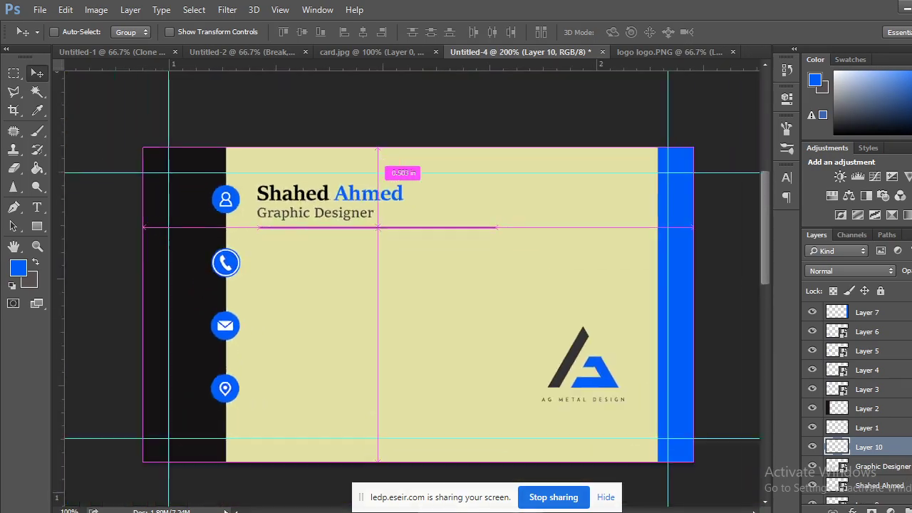
key(ctrl+plus)
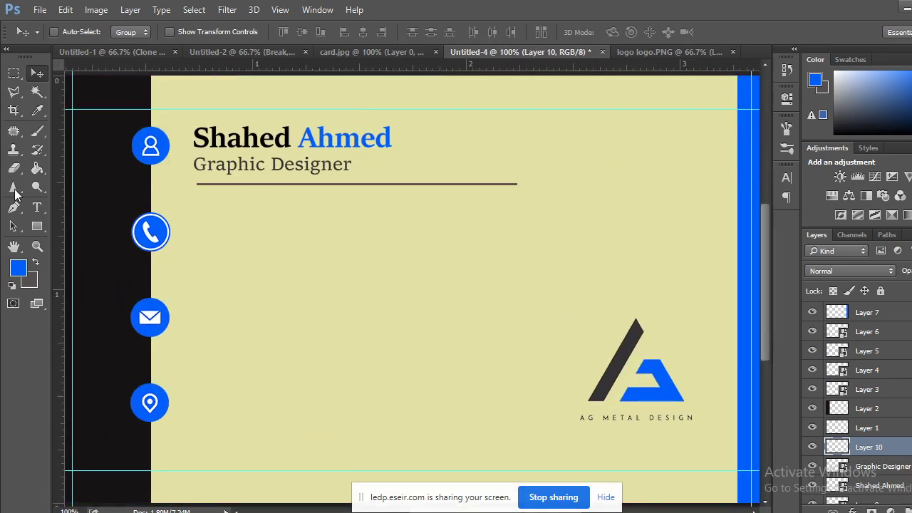
Align the divider with the title's left edge, checking card.jpg, and nudge it down.
click(387, 52)
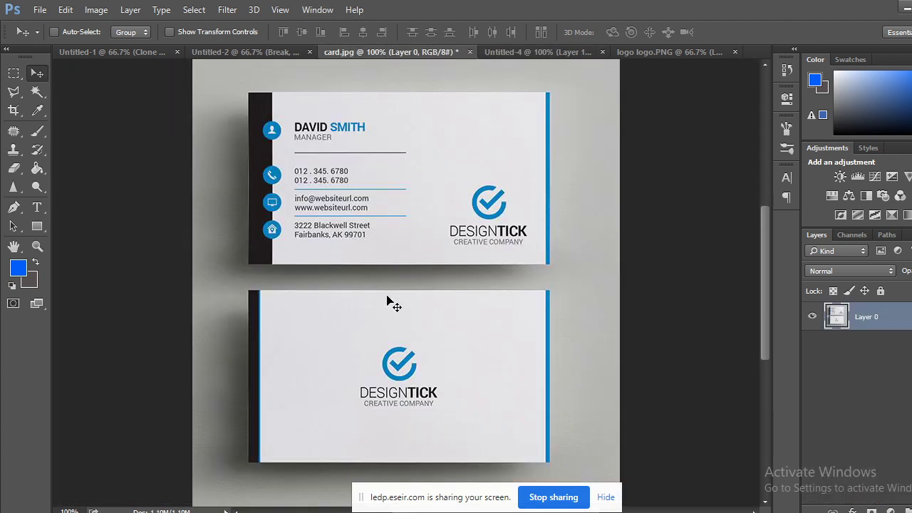
click(552, 49)
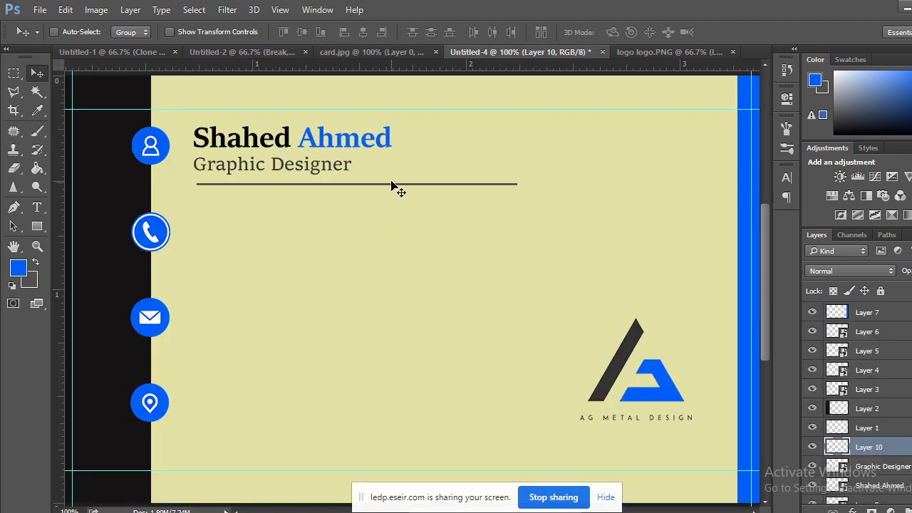
drag(389, 183, 390, 191)
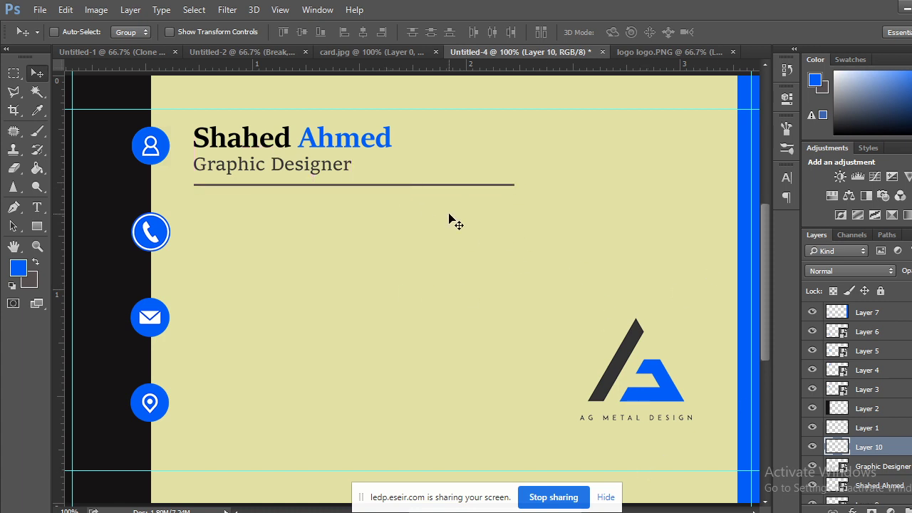
key(Down)
key(Down)
key(Down)
key(Down)
key(Down)
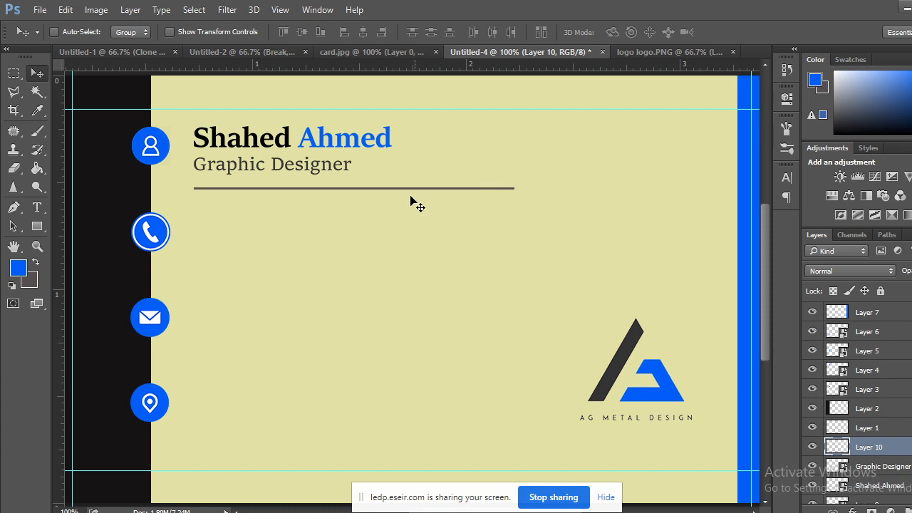
Nudge the phone, envelope and location icons (Layers 3, 5, 6) lower.
right_click(160, 232)
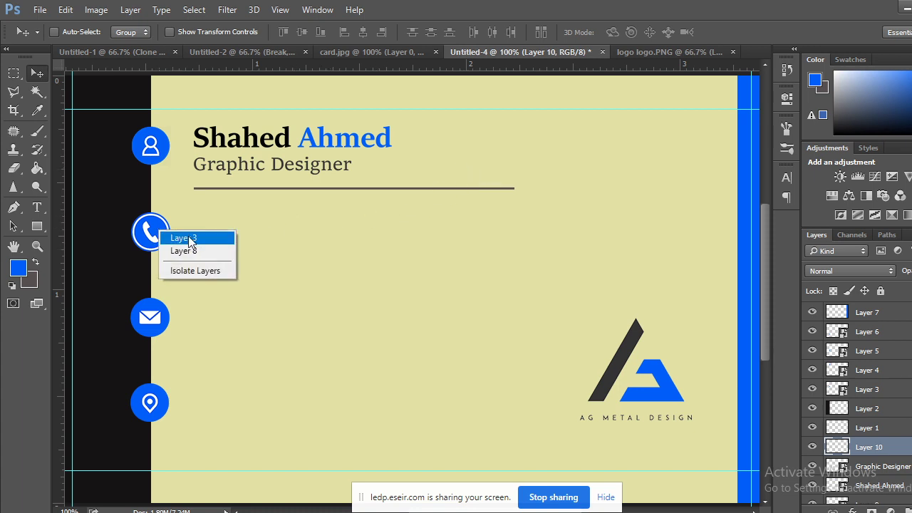
click(185, 238)
key(Down)
key(Down)
key(Down)
key(Down)
key(Down)
key(Down)
key(Down)
key(Down)
key(Down)
key(Down)
key(Down)
key(Down)
key(Down)
key(Down)
key(Down)
key(Down)
key(Down)
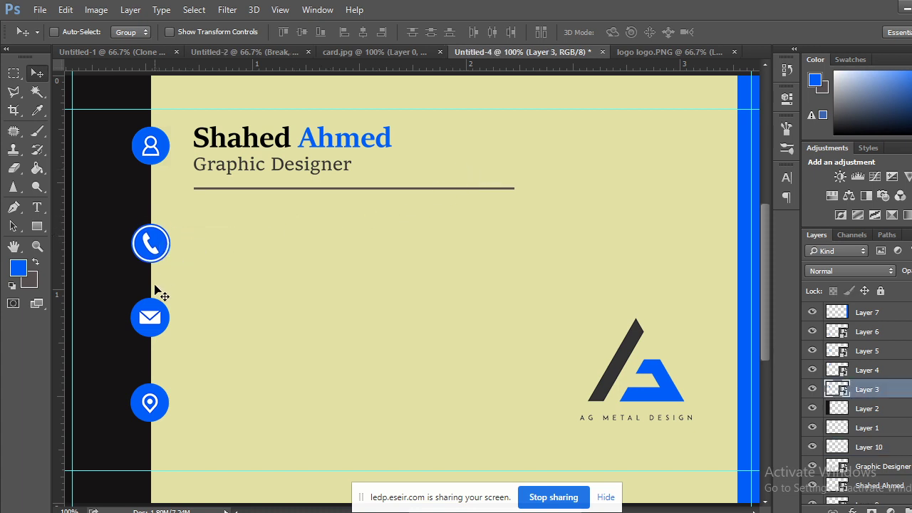
right_click(160, 322)
click(190, 332)
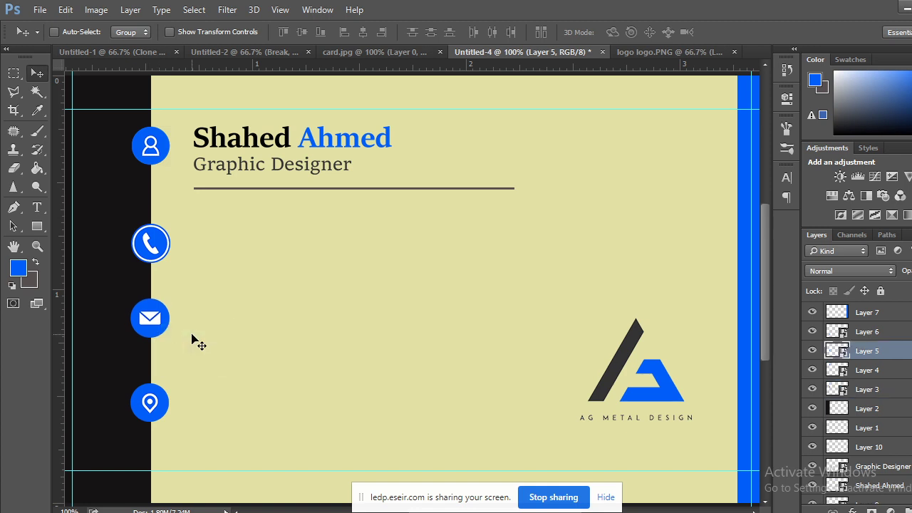
key(Down)
key(Down)
key(Down)
key(Down)
key(Down)
key(Down)
key(Down)
key(Down)
key(Down)
key(Down)
key(Down)
key(Down)
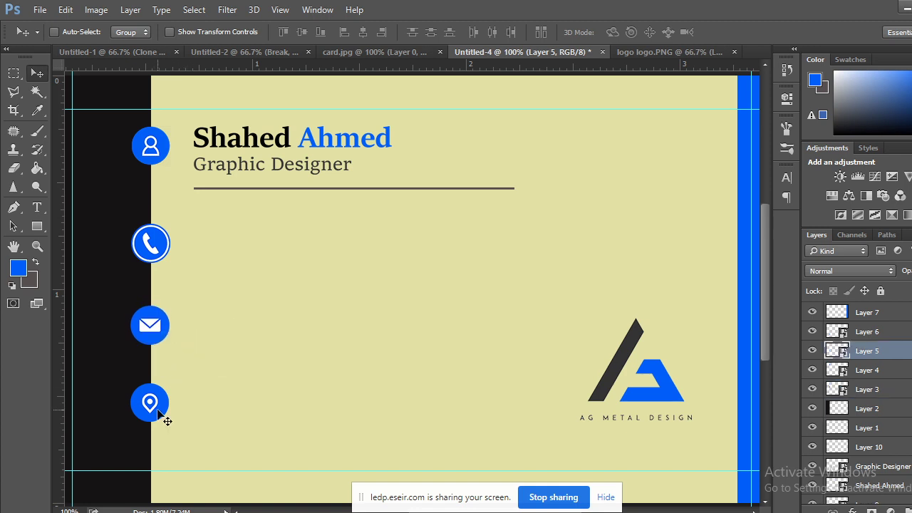
right_click(158, 411)
click(196, 421)
key(Down)
key(Down)
key(Down)
key(Down)
key(Down)
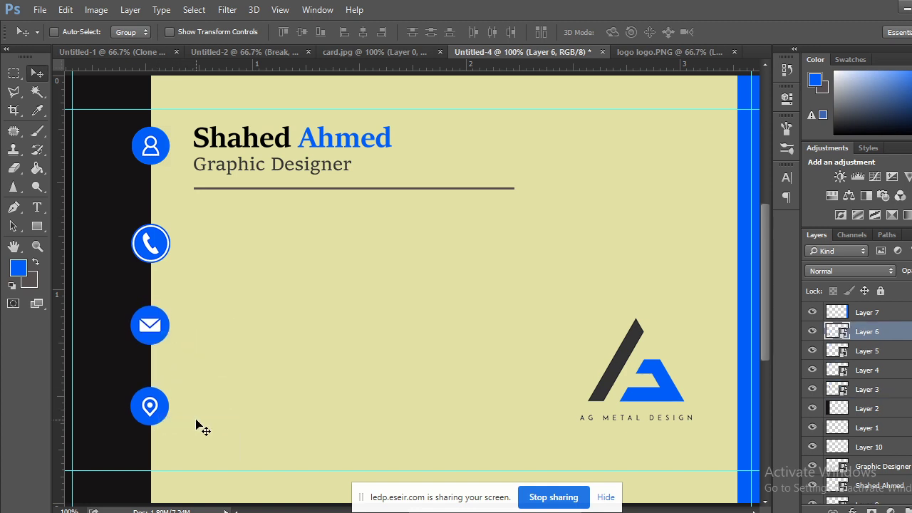
key(Down)
key(Down)
key(Down)
key(Down)
key(Down)
key(Down)
key(Down)
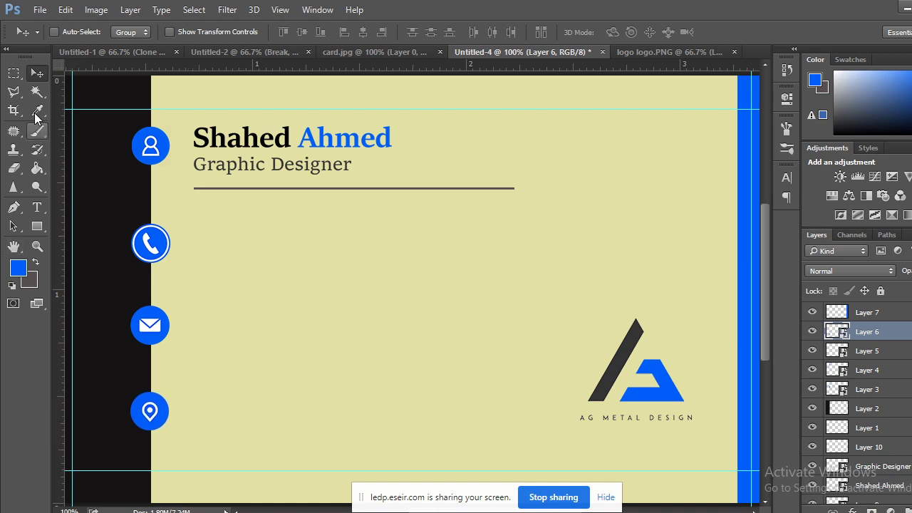
Zoom out to the whole card and check the reference card's phone lines.
click(13, 73)
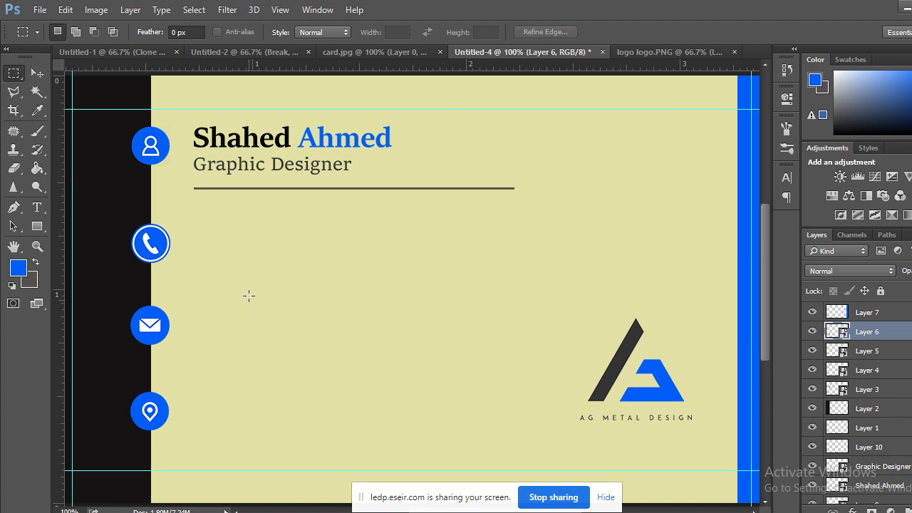
key(ctrl+minus)
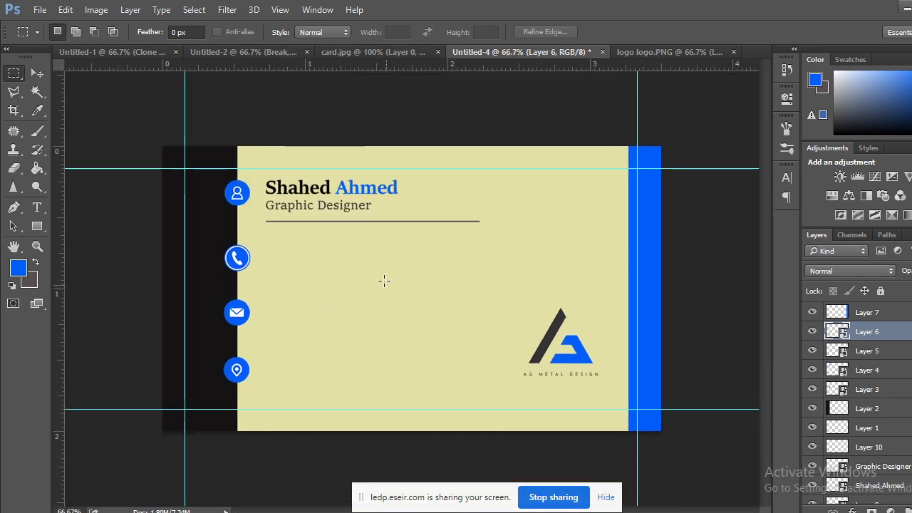
click(387, 51)
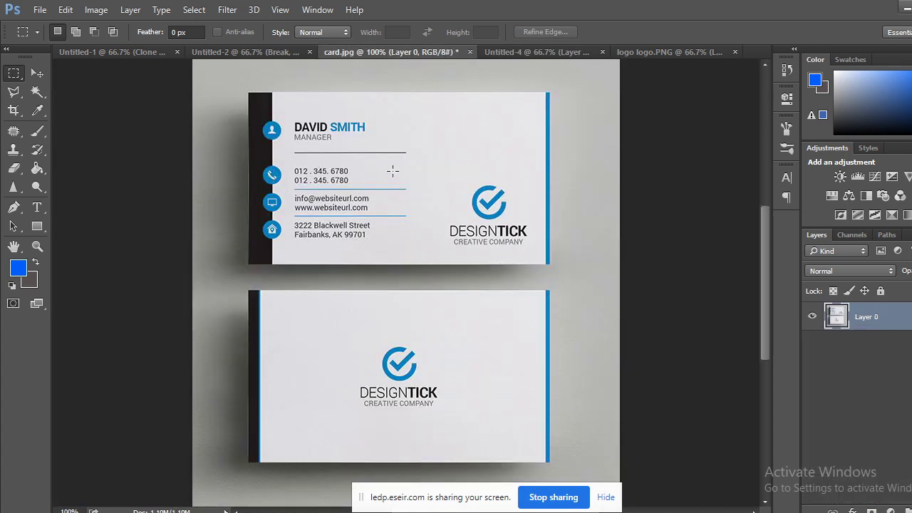
click(551, 54)
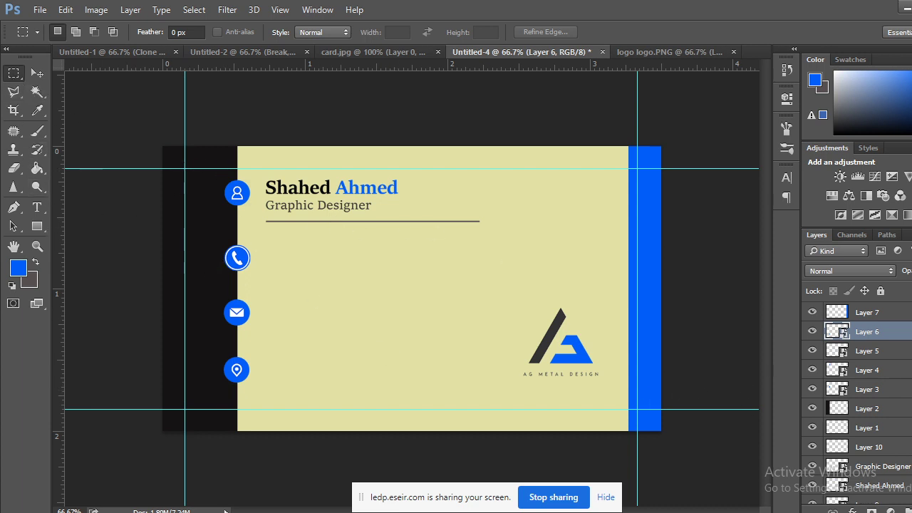
click(37, 206)
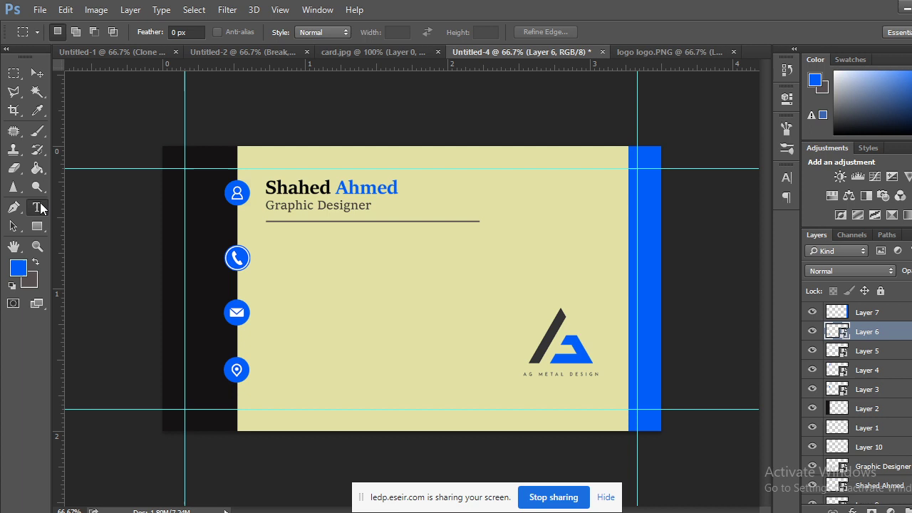
Type the phone number as a new text line beside the phone icon, fixing typos.
click(274, 252)
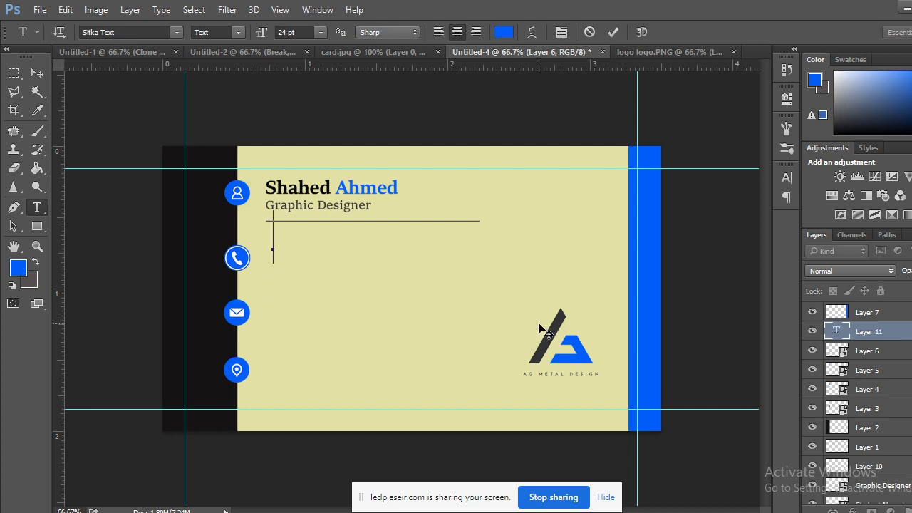
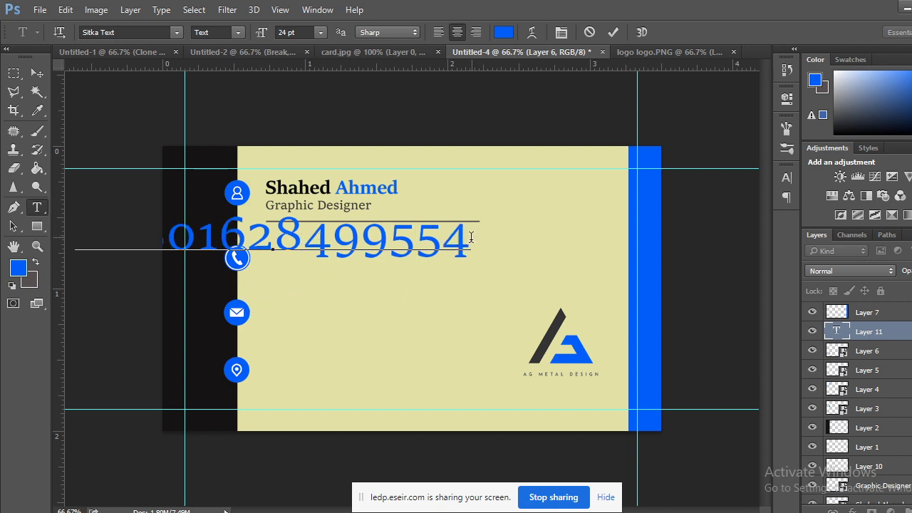
Set the phone number in Times New Roman Regular and place it beside the phone icon.
drag(471, 239, 1, 242)
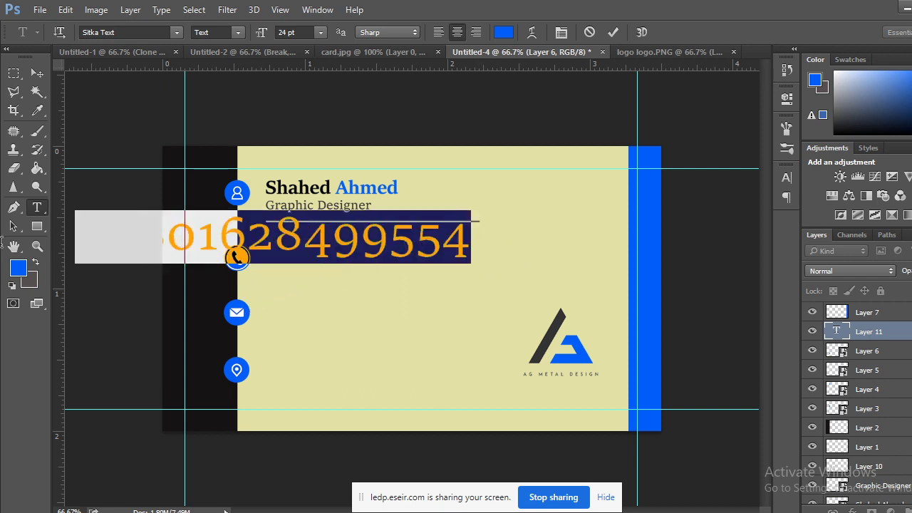
click(130, 32)
text(tim)
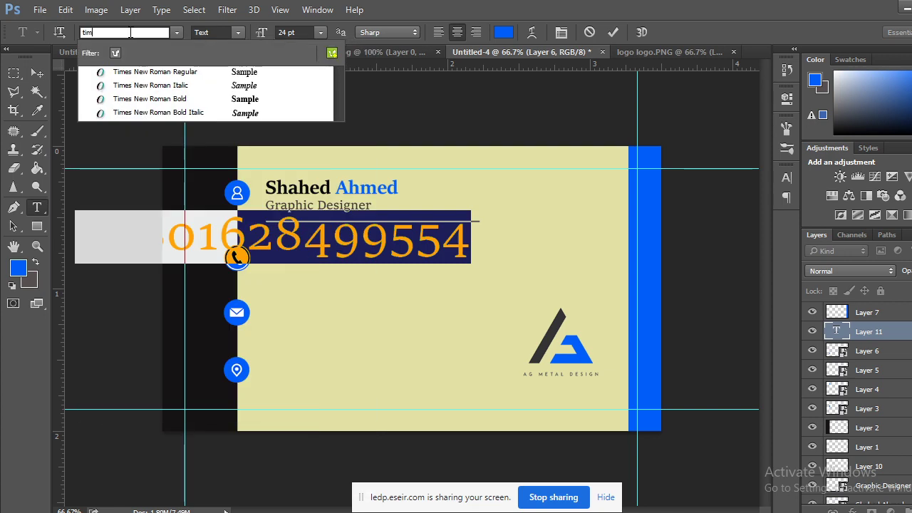
key(Return)
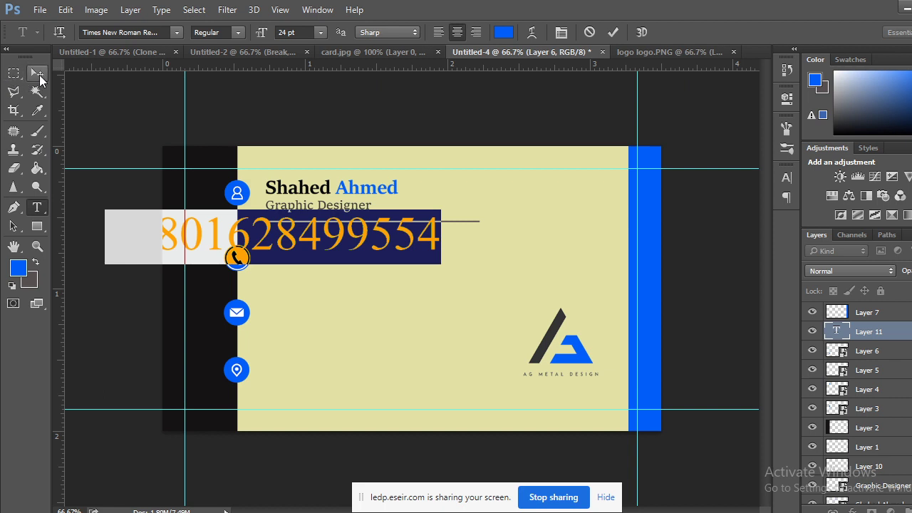
click(37, 73)
drag(364, 241, 517, 255)
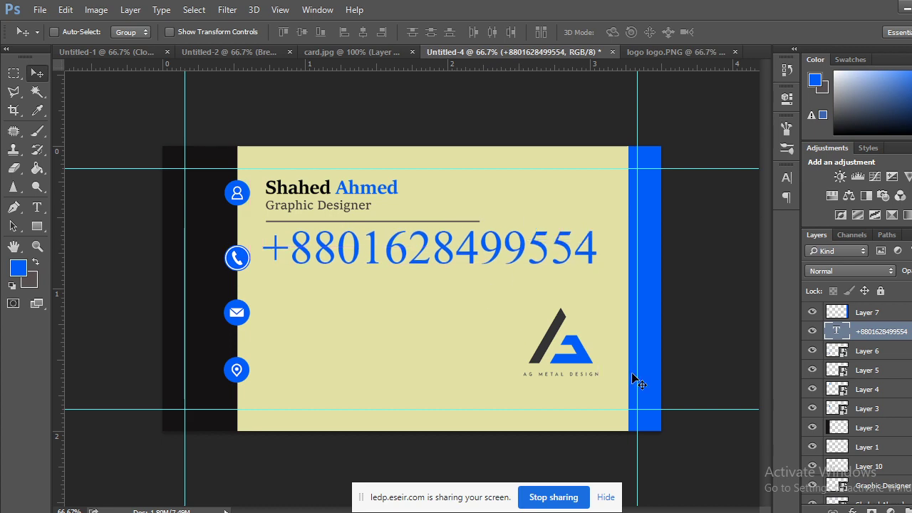
Sample the Graphic Designer title's dark grey as the text colour.
key(t)
double_click(845, 328)
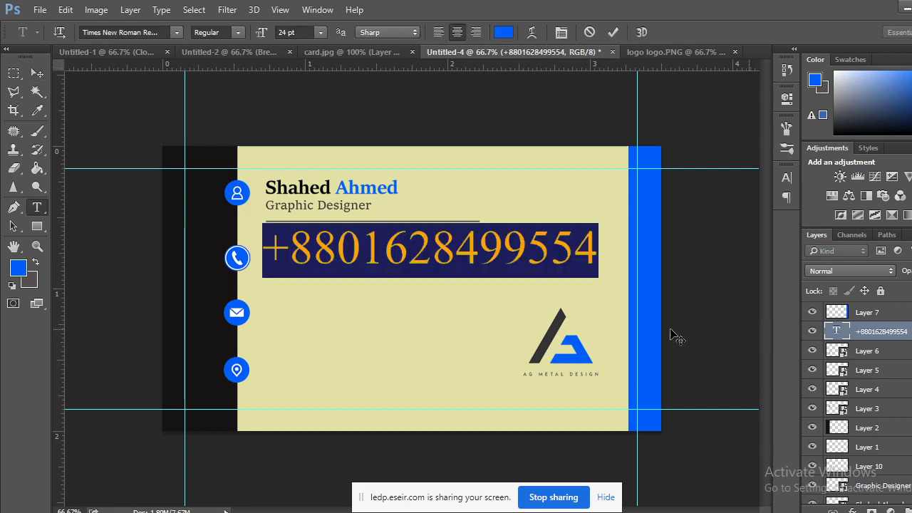
click(34, 282)
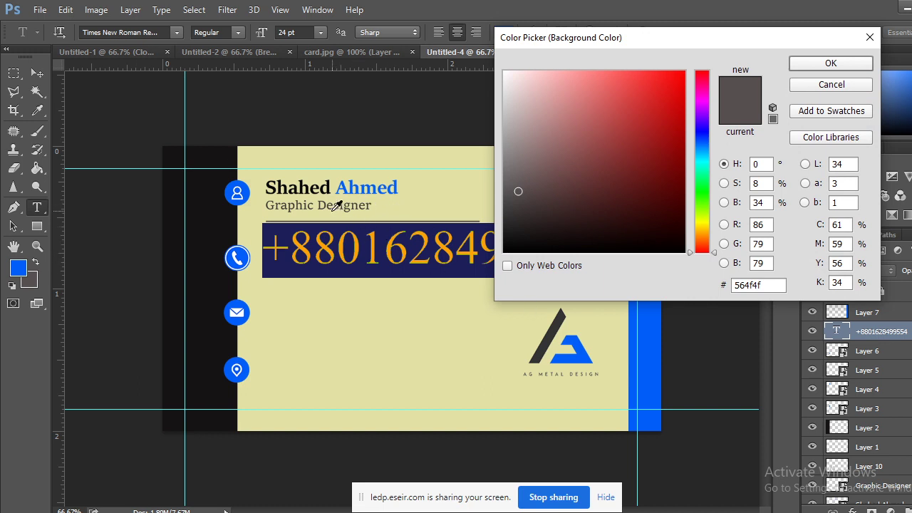
click(295, 206)
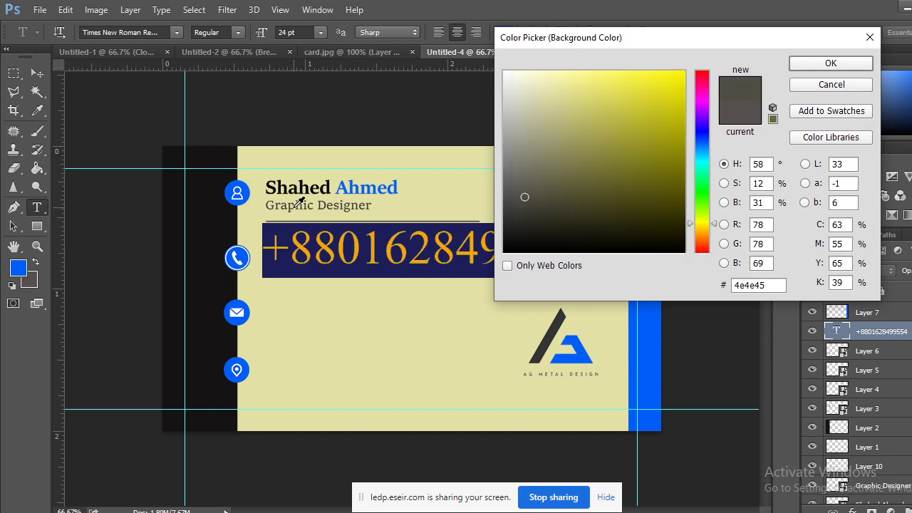
click(830, 63)
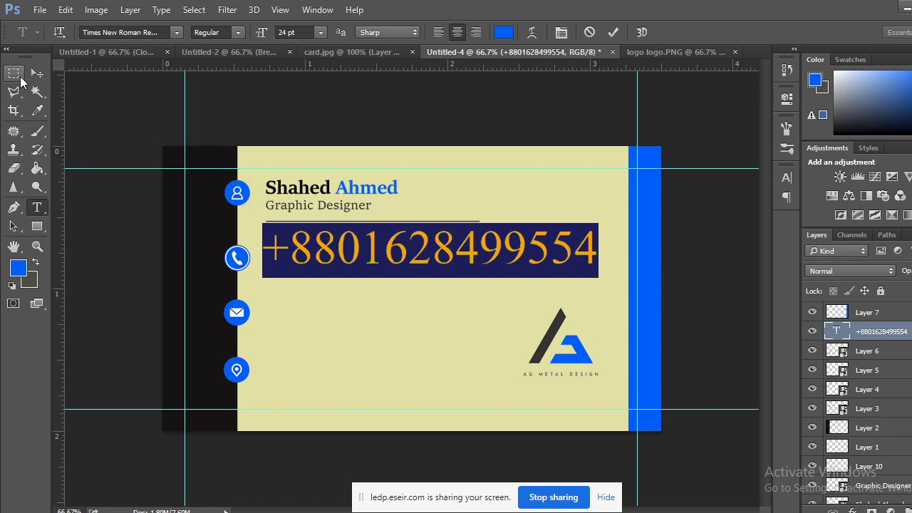
Add a space after the country code and recolour the phone number dark grey.
click(368, 249)
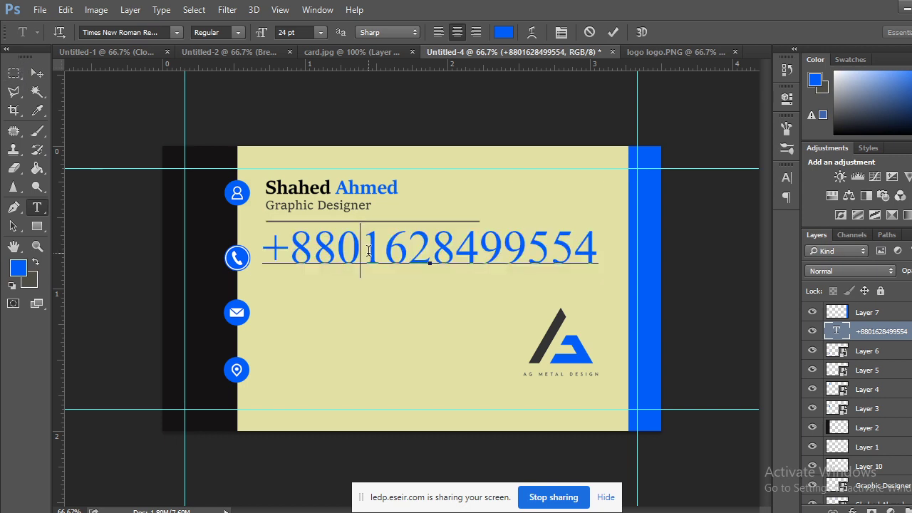
double_click(837, 331)
click(25, 263)
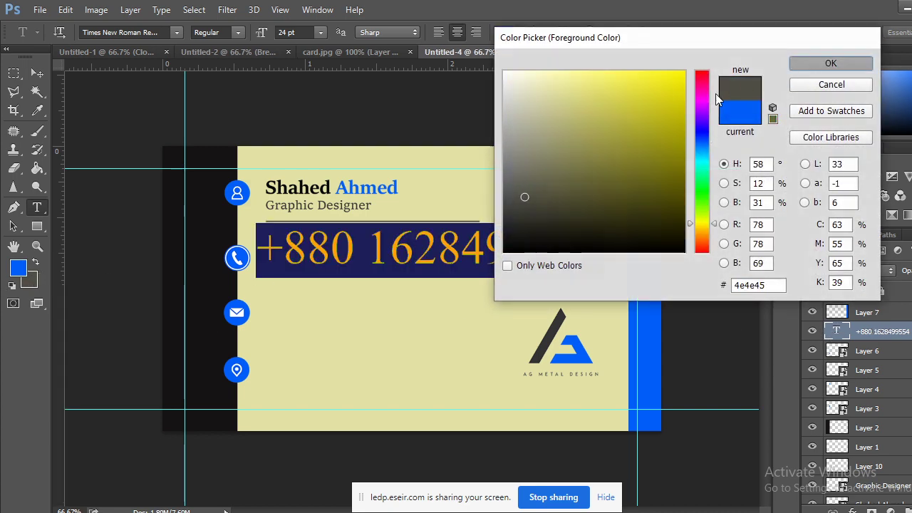
key(Return)
click(13, 73)
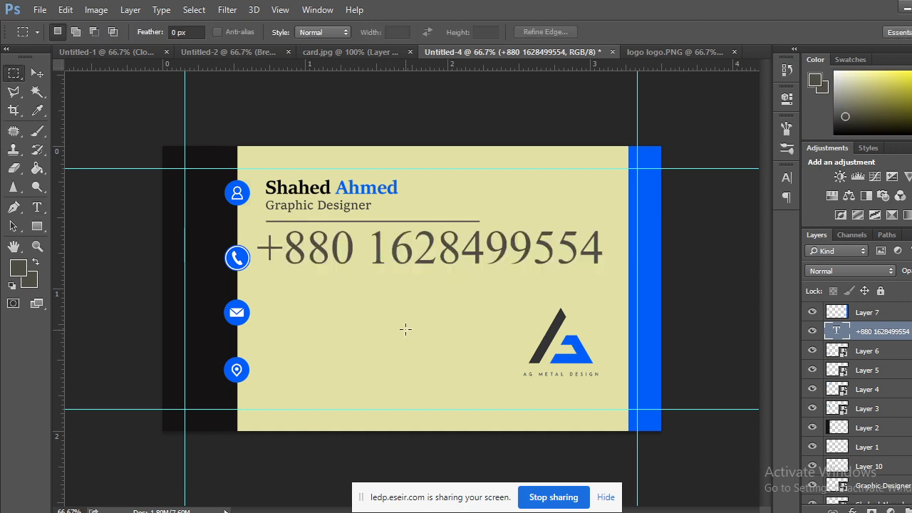
key(ctrl+t)
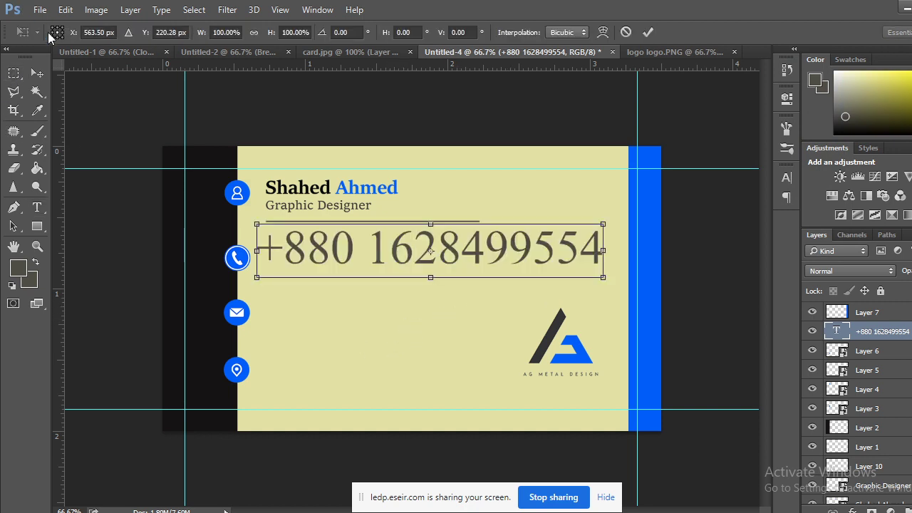
key(Return)
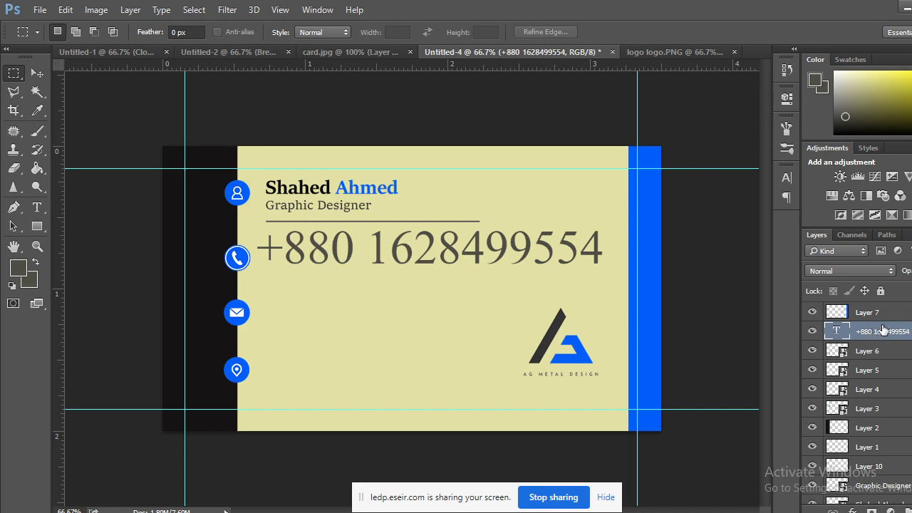
Convert the phone number layer to a Smart Object and scale it down.
right_click(884, 329)
click(648, 168)
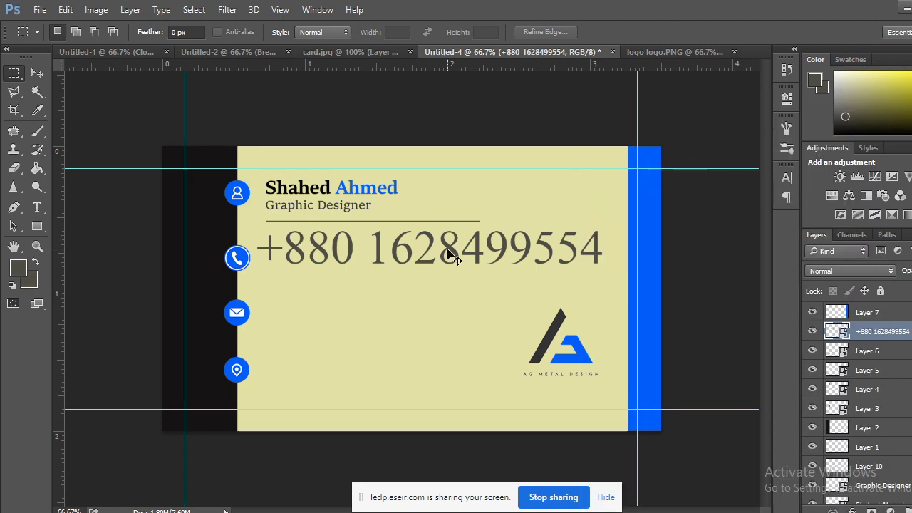
key(ctrl+t)
drag(602, 232, 371, 243)
click(38, 74)
key(Return)
Rescale the phone number to about 26% and move it left under the name.
key(ctrl+t)
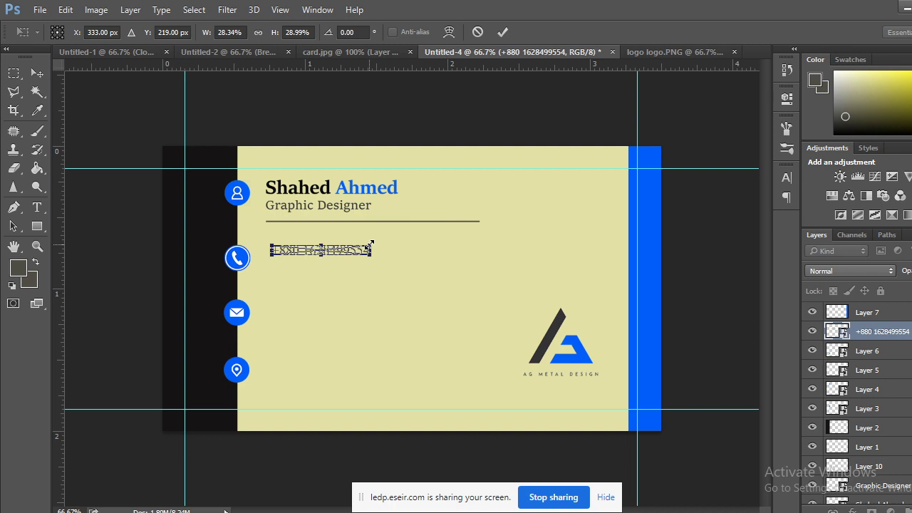
key(ctrl+z)
drag(377, 244, 366, 244)
click(37, 72)
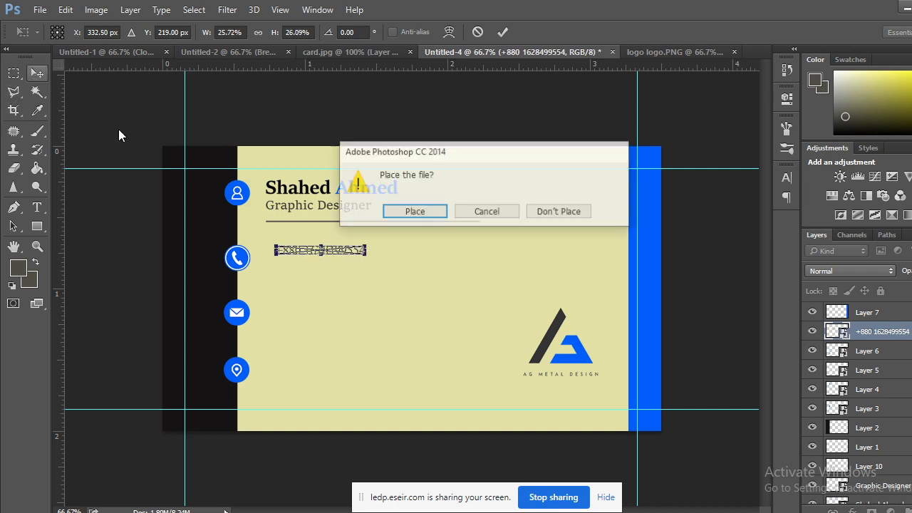
click(442, 211)
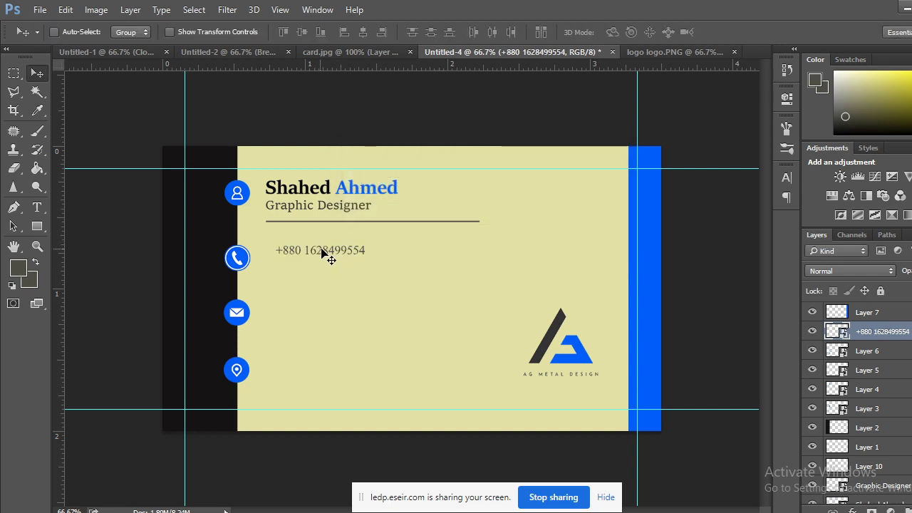
drag(339, 259, 334, 271)
key(ctrl+z)
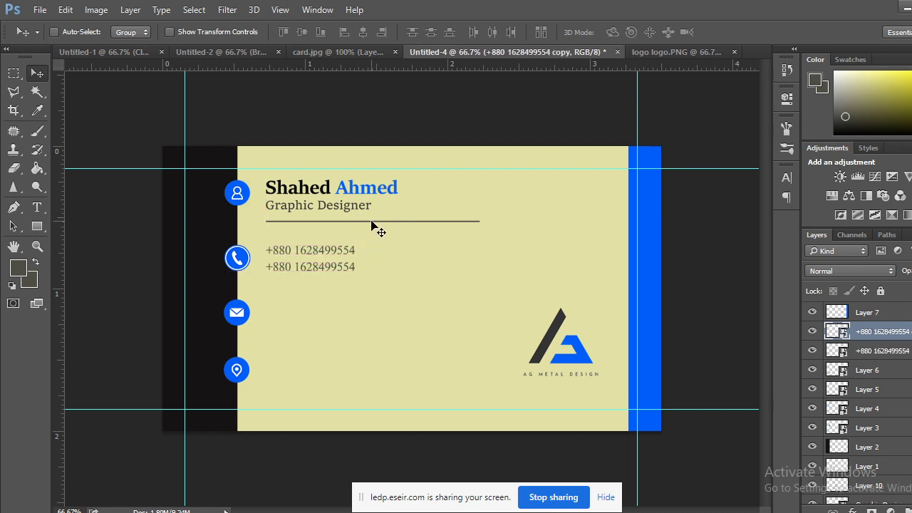
Copy the Layer 10 divider below the phone lines and compare with card.jpg.
right_click(371, 222)
click(387, 230)
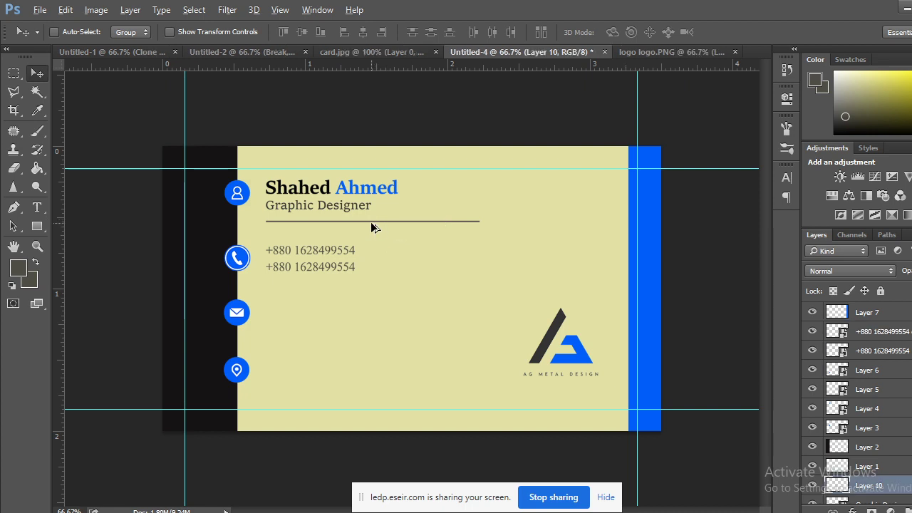
drag(371, 223, 369, 294)
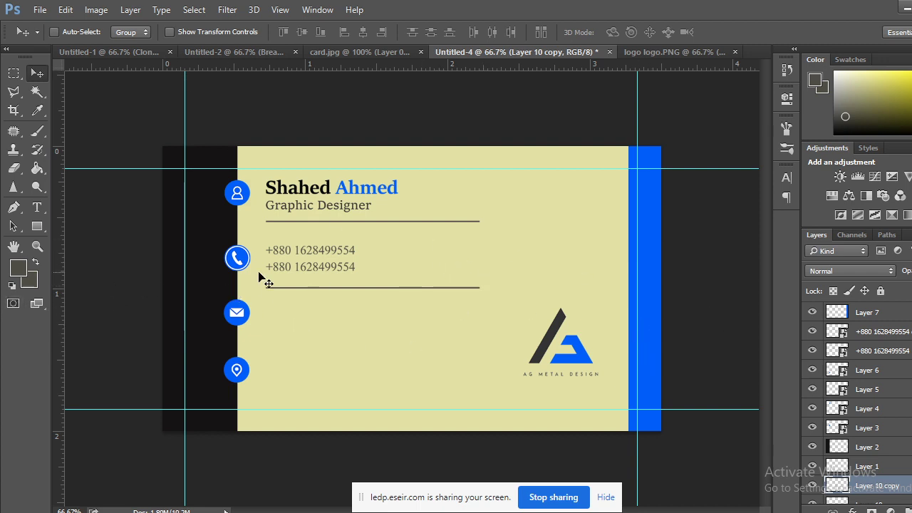
click(360, 53)
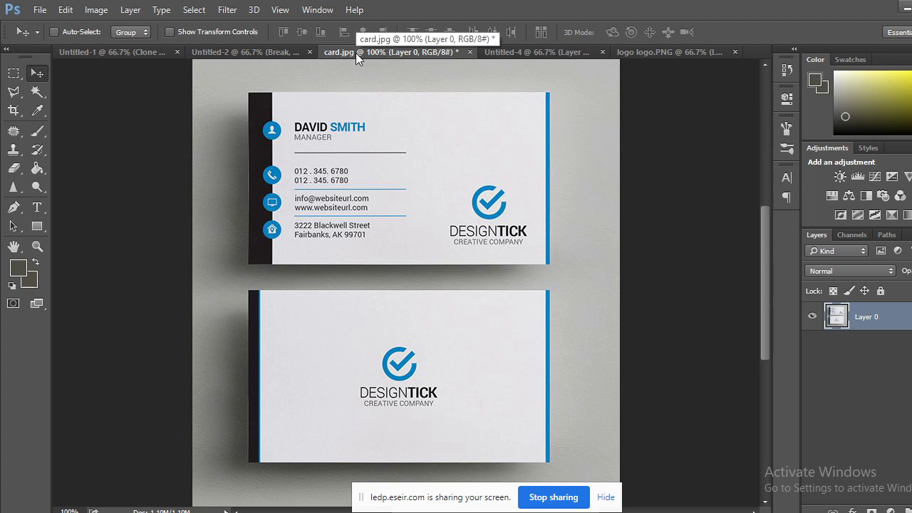
click(514, 56)
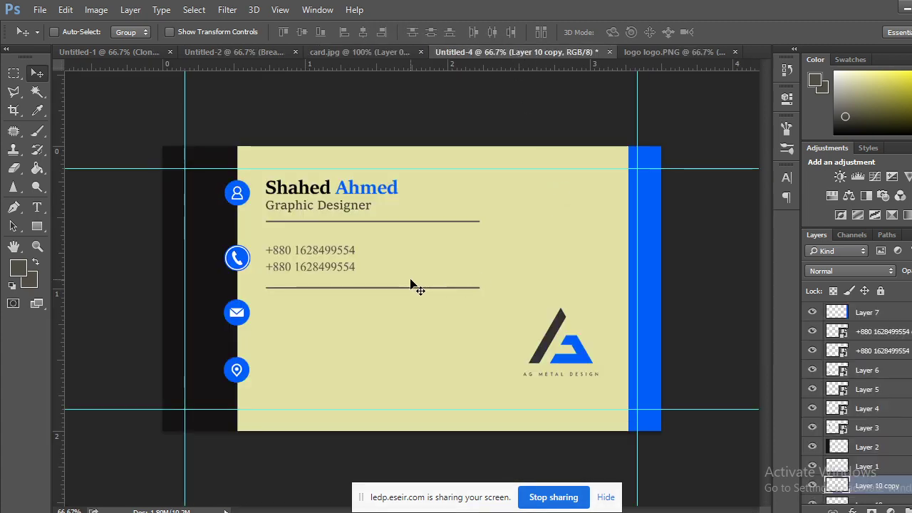
scroll(853, 422, down, 3)
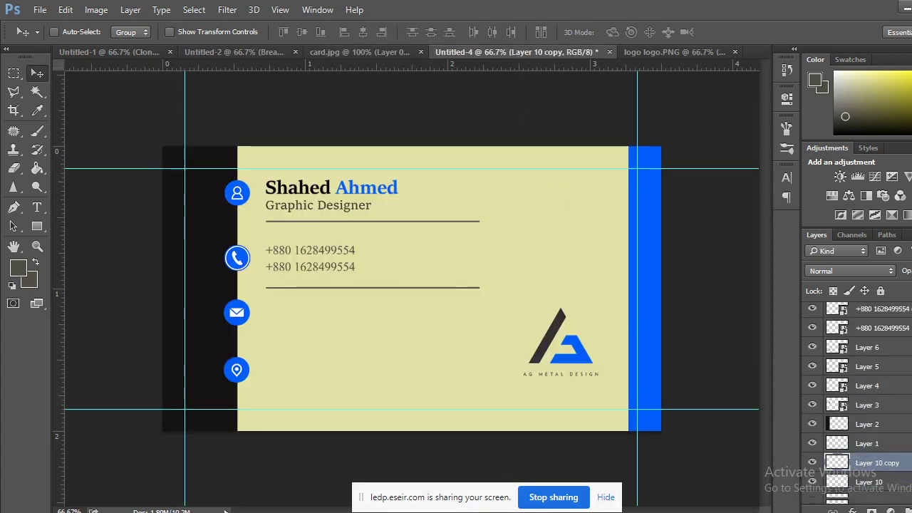
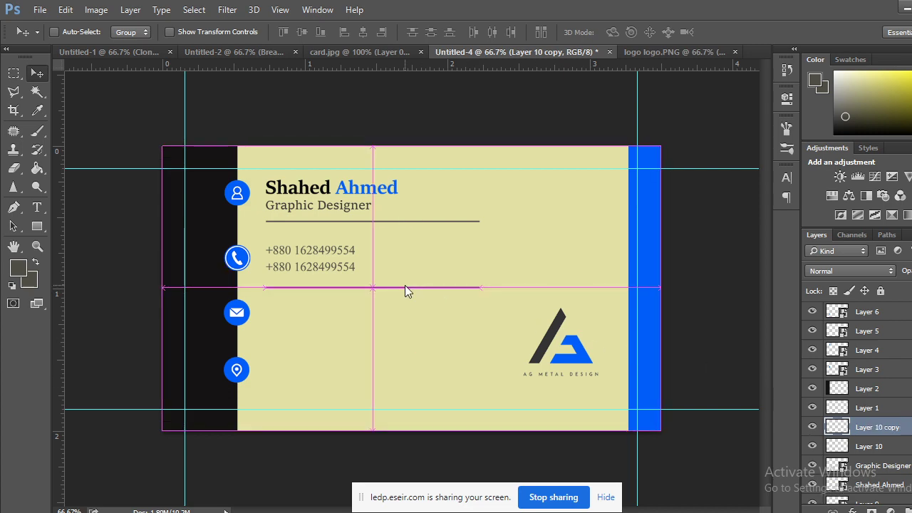
Delete the duplicate grey rule layer, add a new layer and marquee a thin strip under the phone numbers.
key(ctrl+s)
click(577, 454)
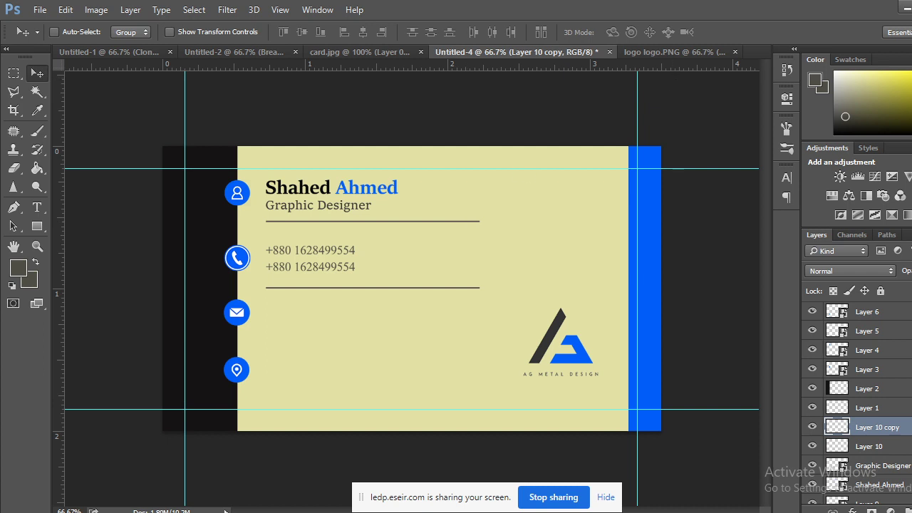
key(ctrl+e)
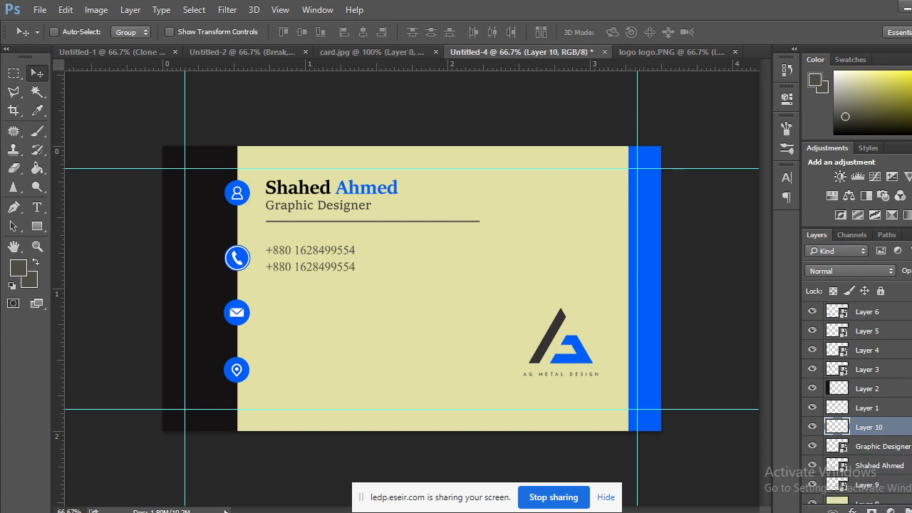
key(ctrl+shift+alt+n)
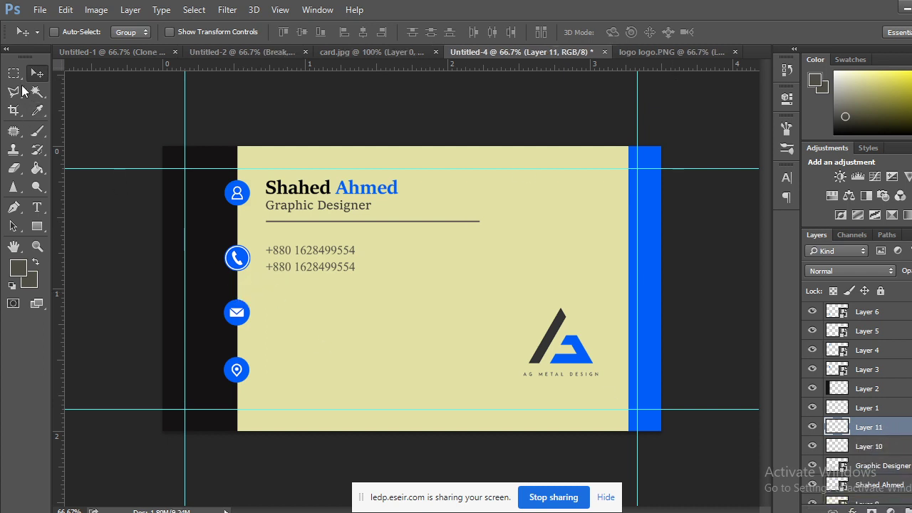
click(13, 74)
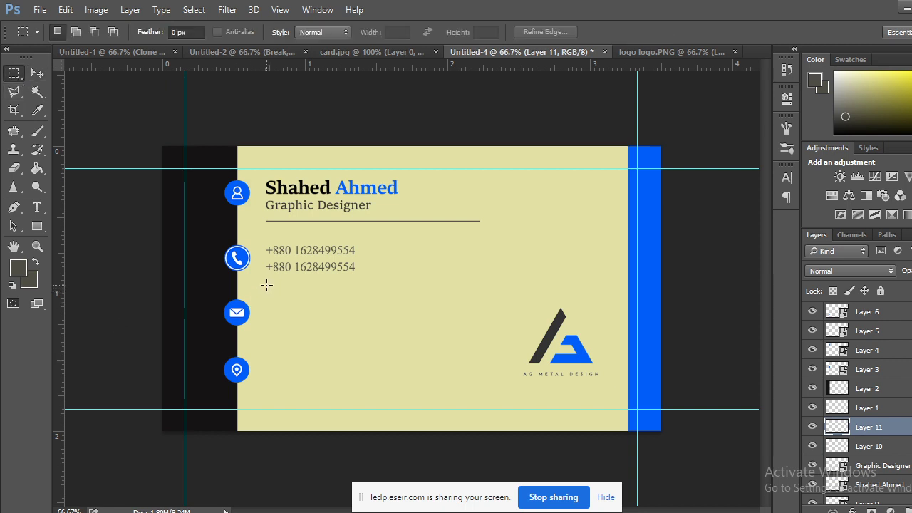
drag(266, 284, 484, 287)
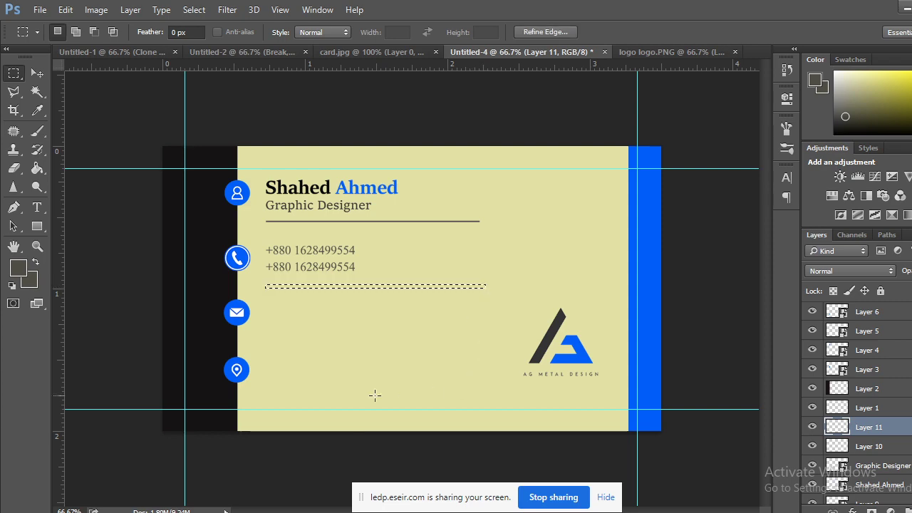
Set foreground and background to the phone icon's blue, fill the strip and deselect.
click(18, 267)
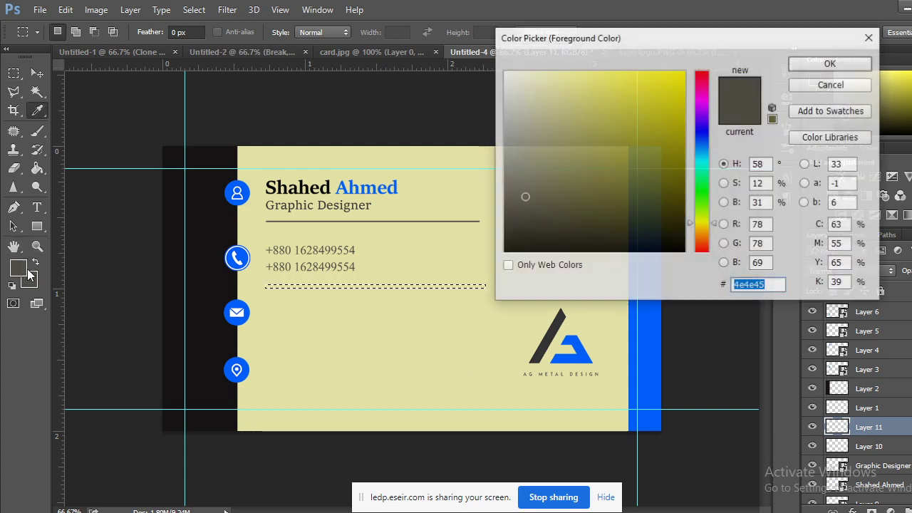
click(226, 259)
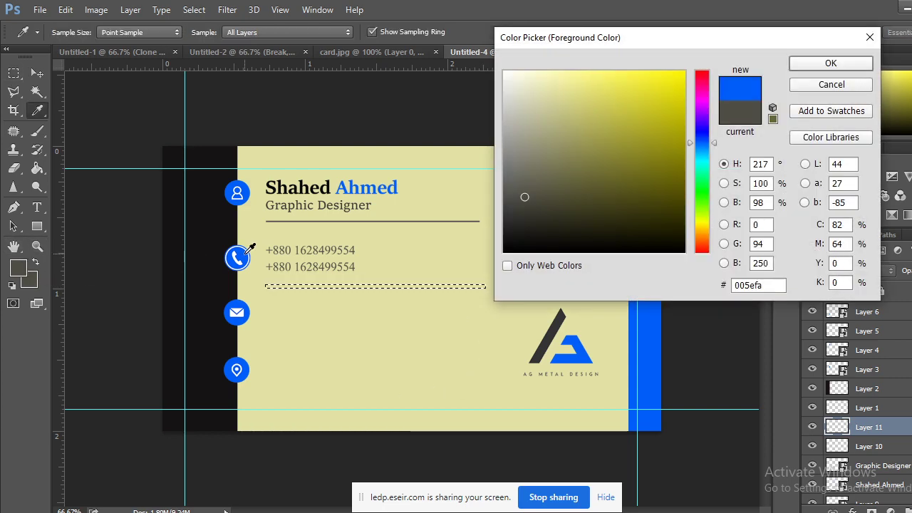
click(831, 63)
click(31, 283)
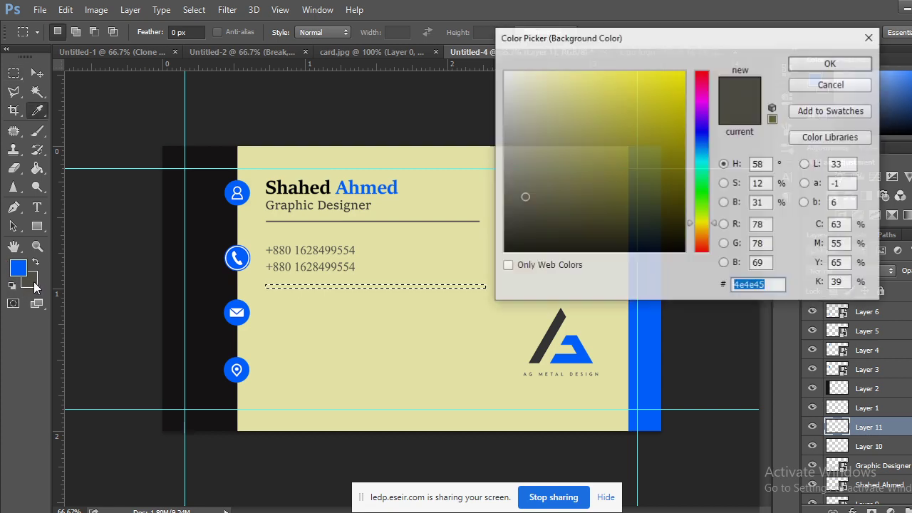
click(243, 255)
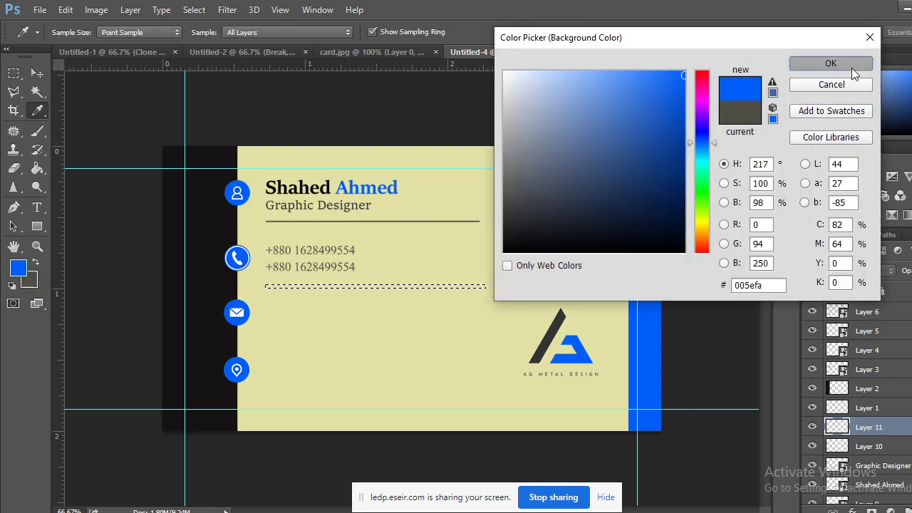
click(851, 67)
key(ctrl+BackSpace)
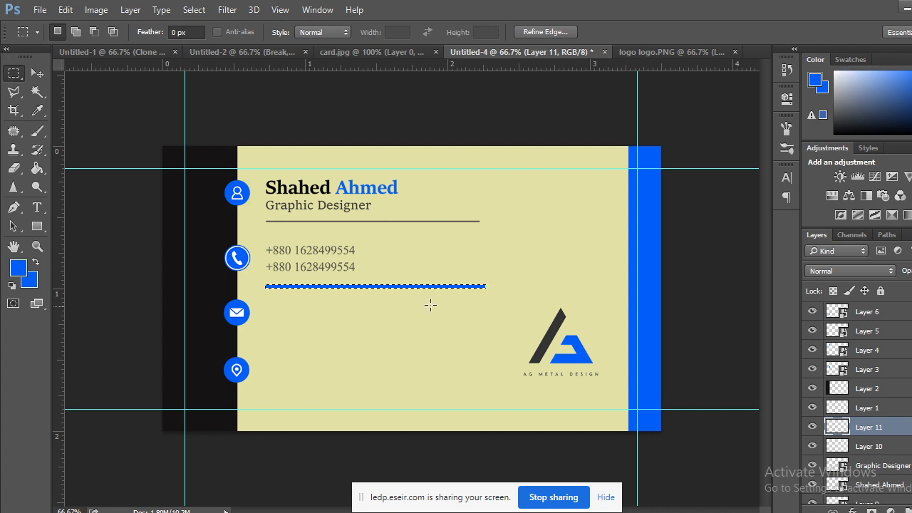
key(ctrl+d)
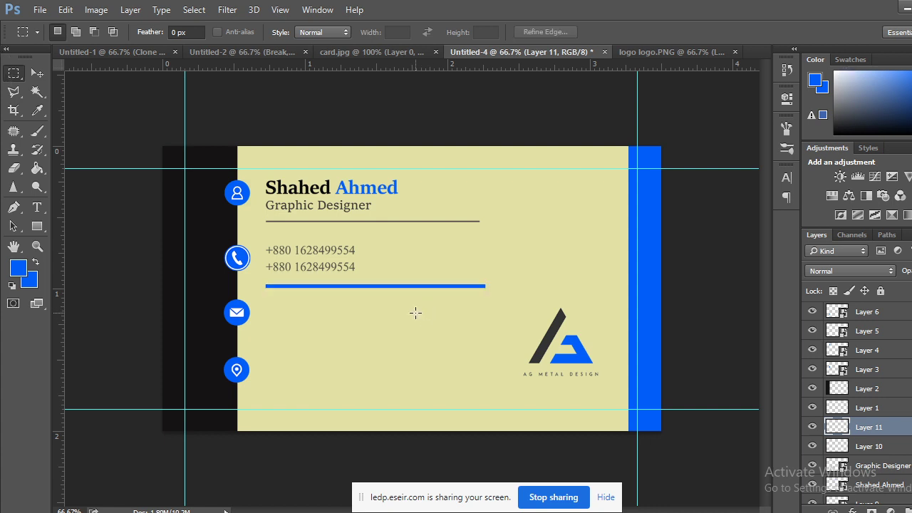
Transform the blue line to match the grey rule's width and halve its thickness.
key(ctrl+plus)
key(ctrl+plus)
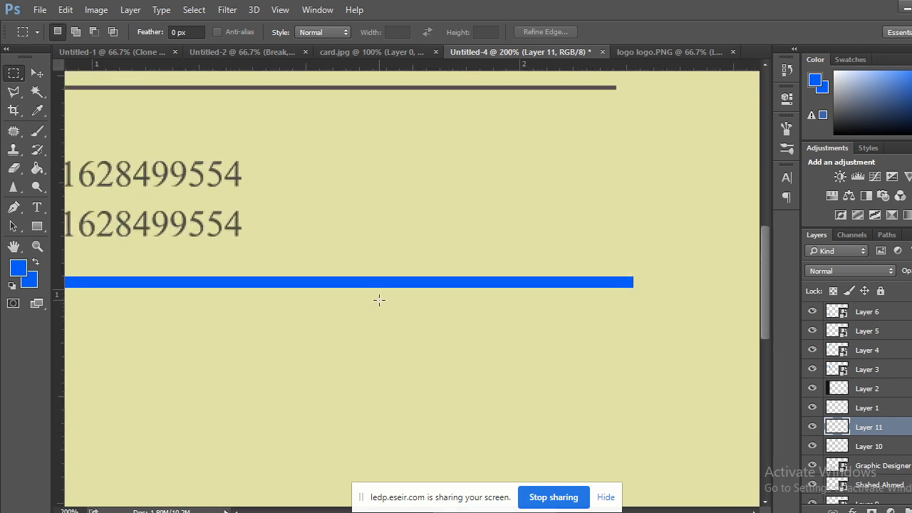
key(ctrl+minus)
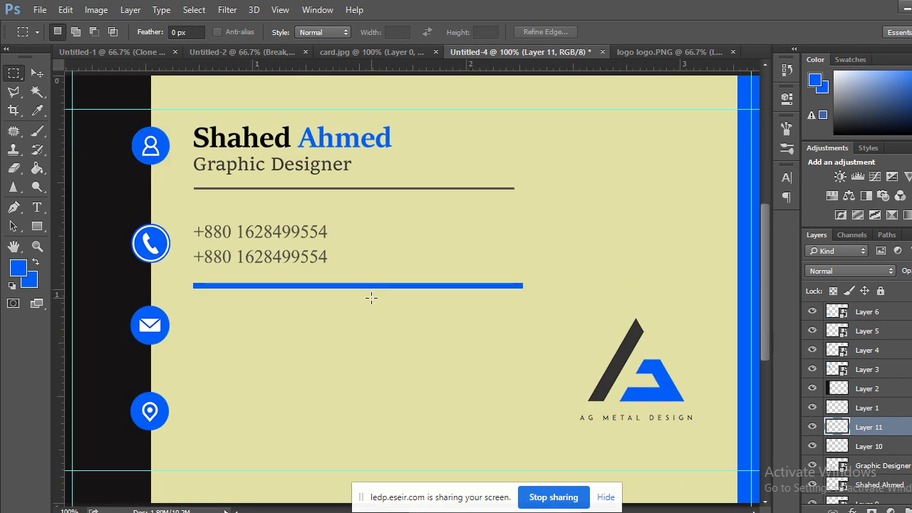
click(37, 75)
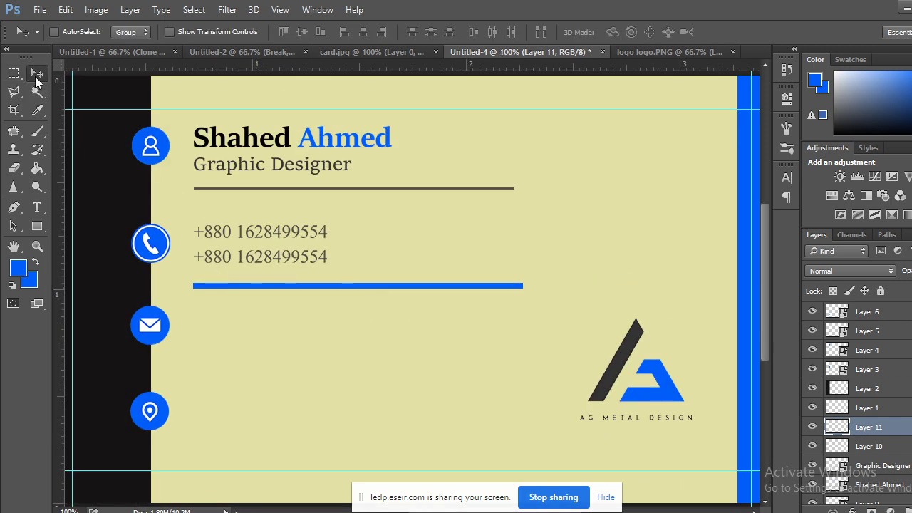
click(310, 304)
key(ctrl+t)
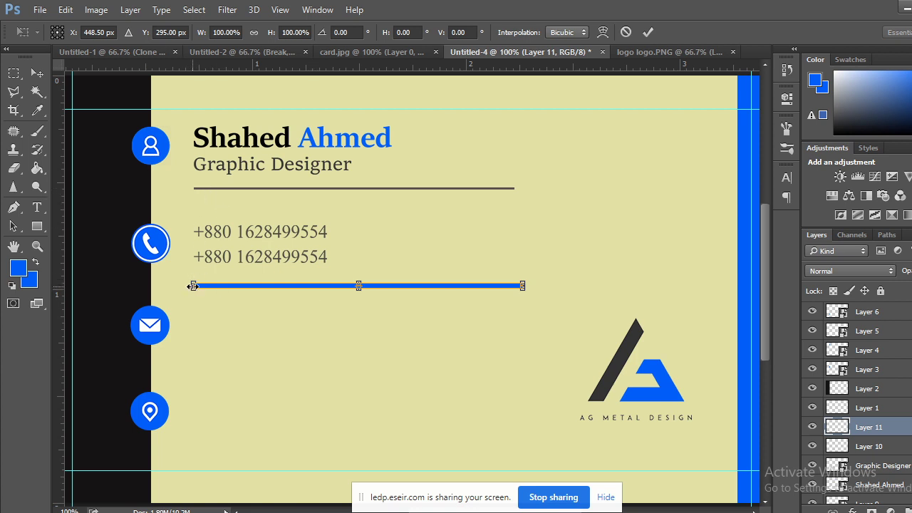
drag(193, 286, 194, 286)
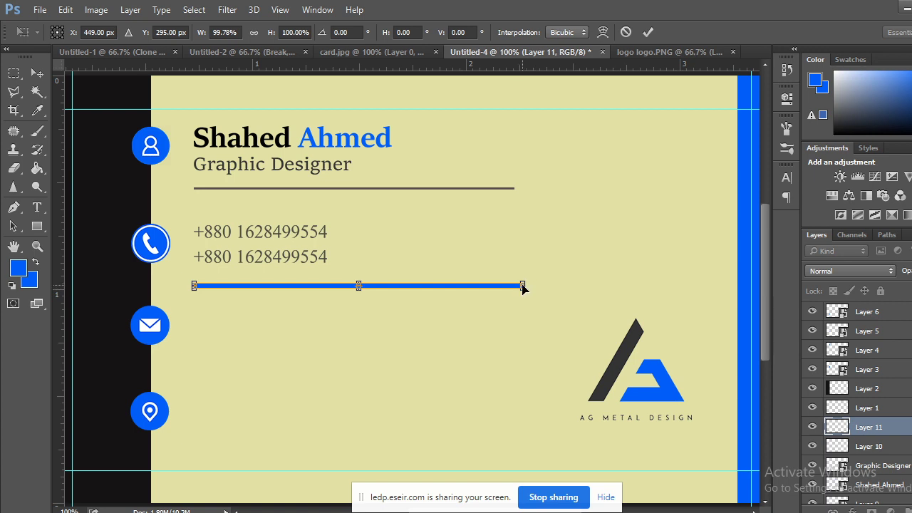
drag(523, 283, 514, 283)
key(ctrl+plus)
key(ctrl+plus)
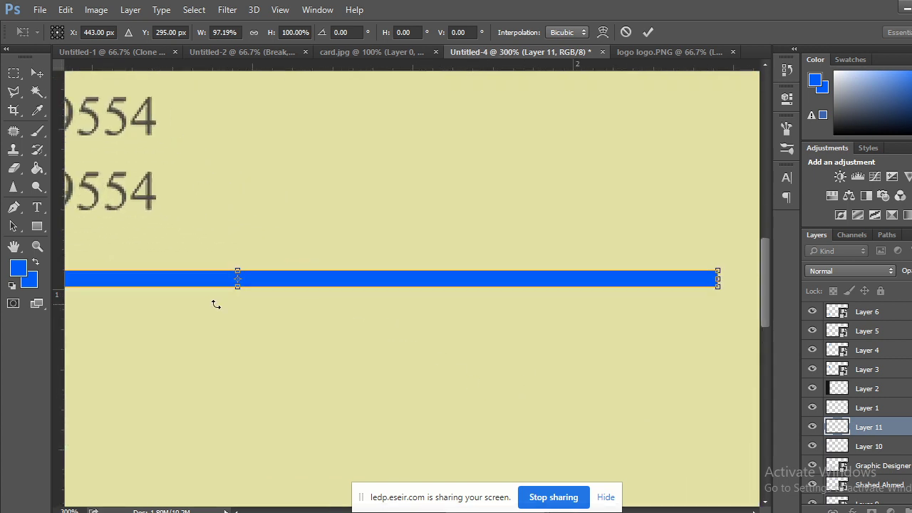
drag(240, 284, 241, 278)
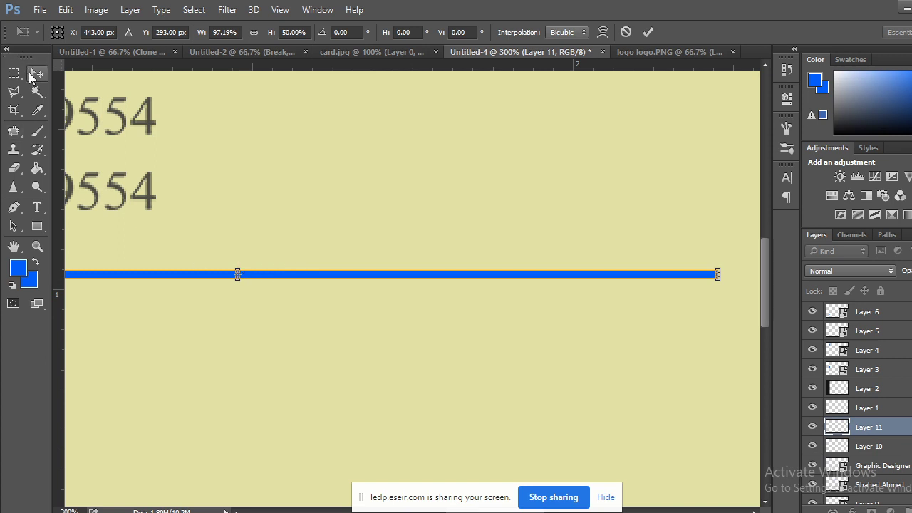
click(37, 73)
click(415, 212)
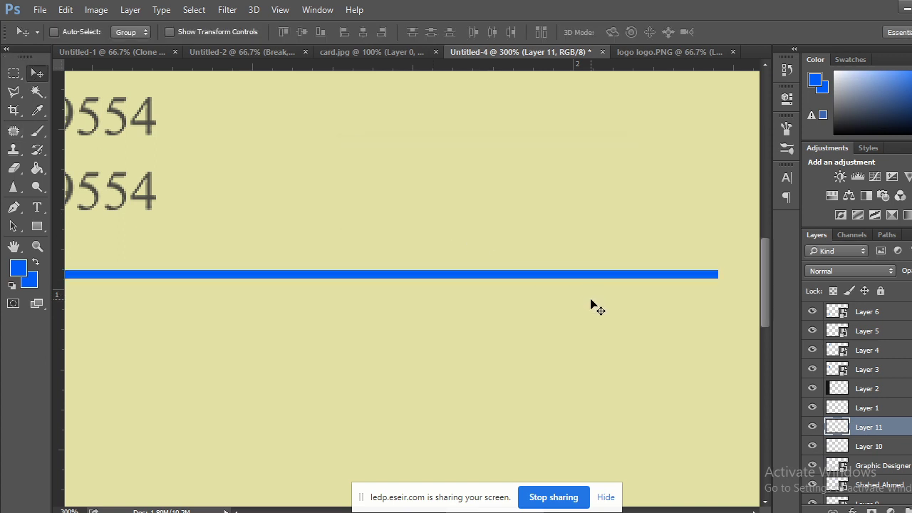
key(ctrl+minus)
key(ctrl+minus)
key(ctrl+minus)
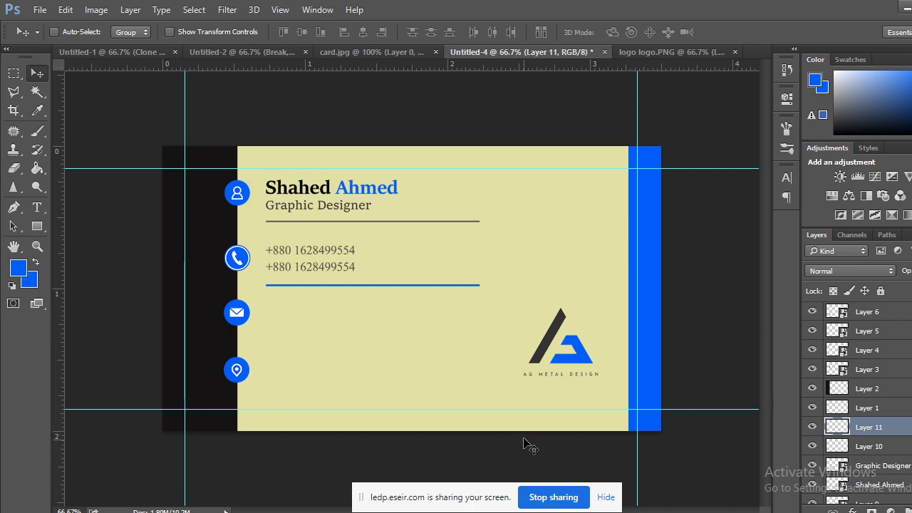
Nudge the blue divider up slightly and scale it a bit thinner.
key(ctrl+plus)
key(ctrl+plus)
key(ctrl+plus)
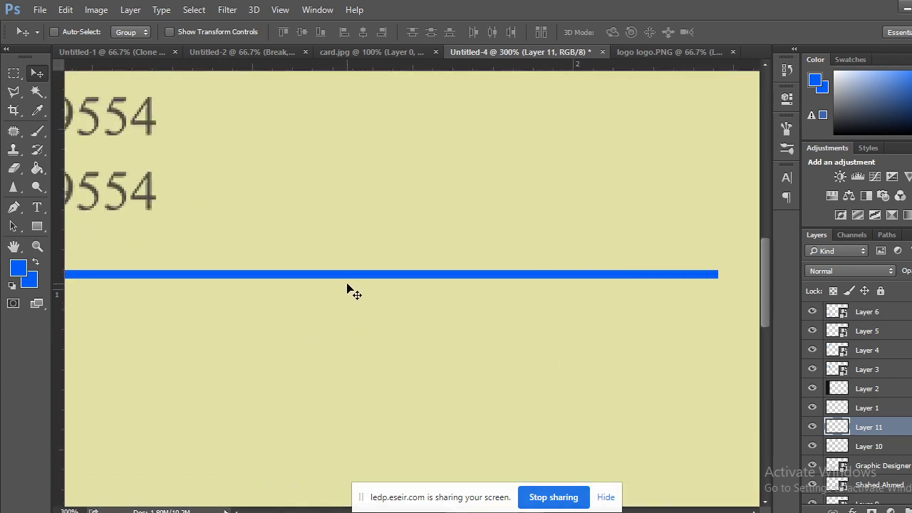
key(ctrl+plus)
key(ctrl+plus)
key(ctrl+plus)
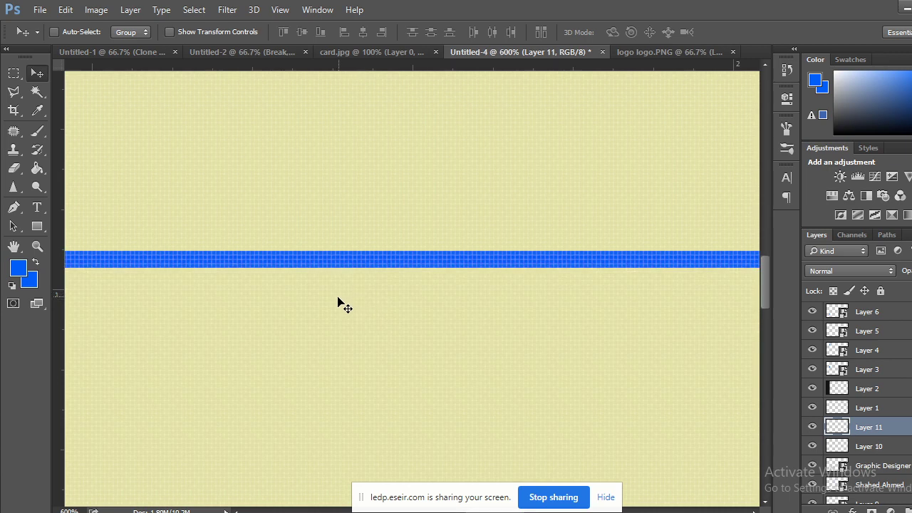
drag(344, 305, 723, 299)
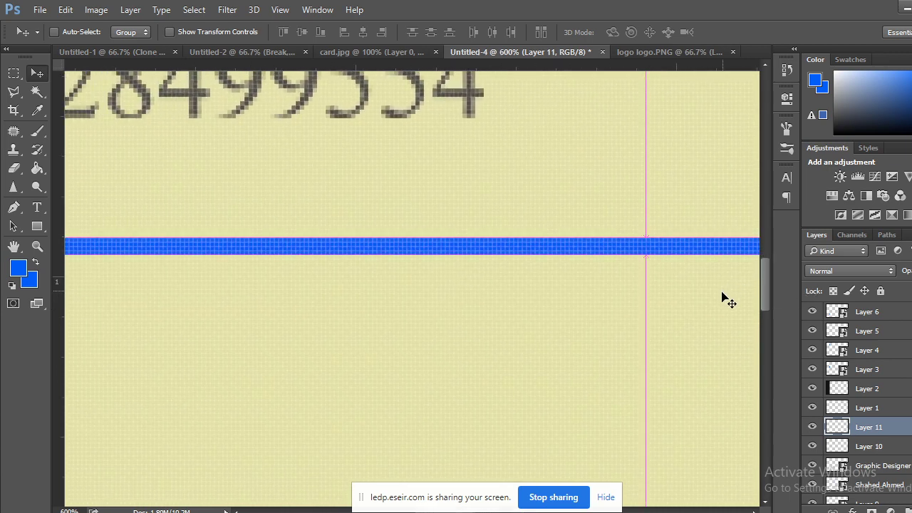
key(ctrl+t)
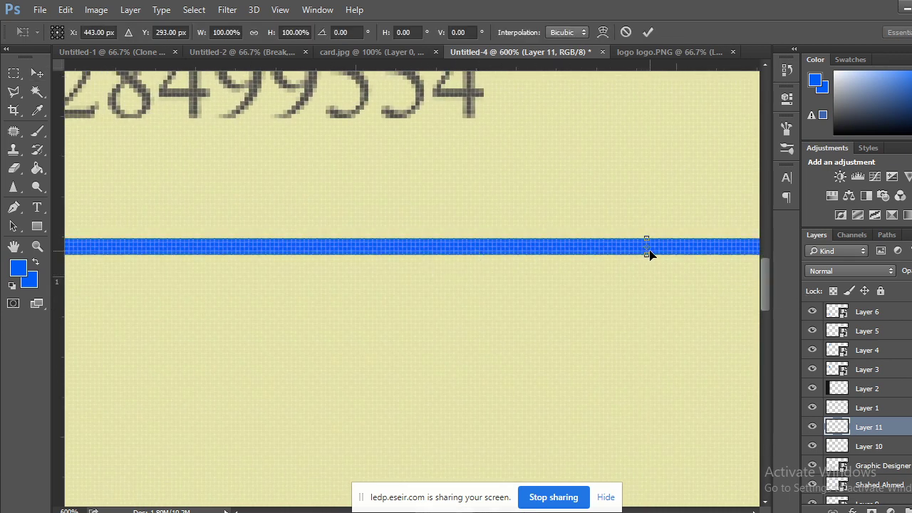
drag(646, 255, 644, 245)
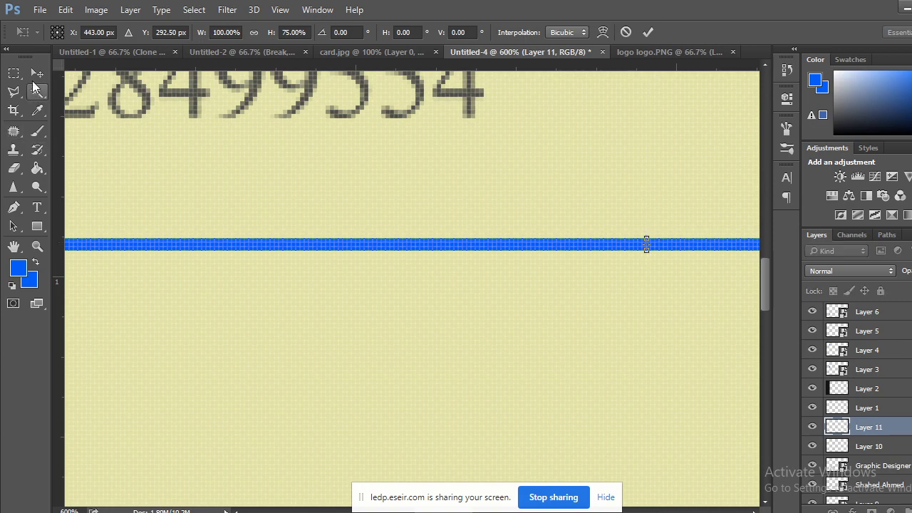
click(37, 73)
click(420, 212)
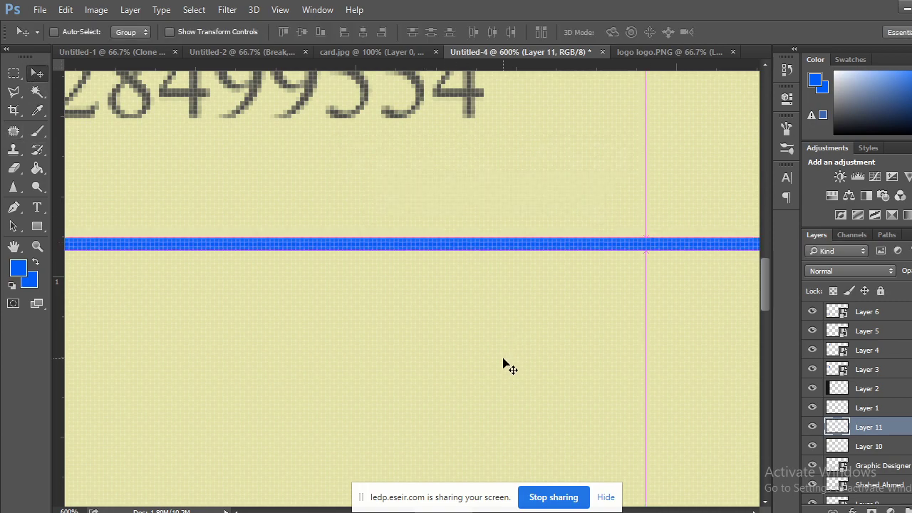
scroll(499, 371, down, 1)
scroll(500, 376, down, 6)
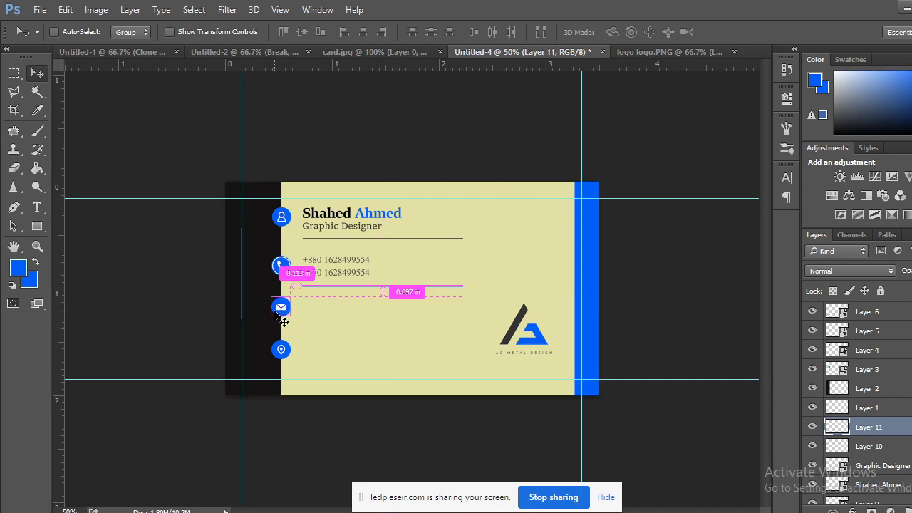
Save the card as 'business card raw' in Photoshop (*.PSD) format, keeping Maximize Compatibility.
key(ctrl+s)
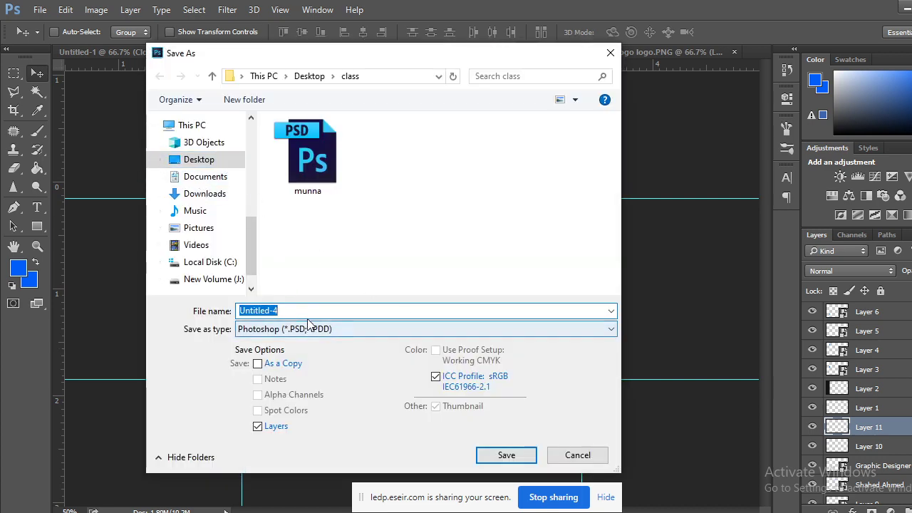
text(business)
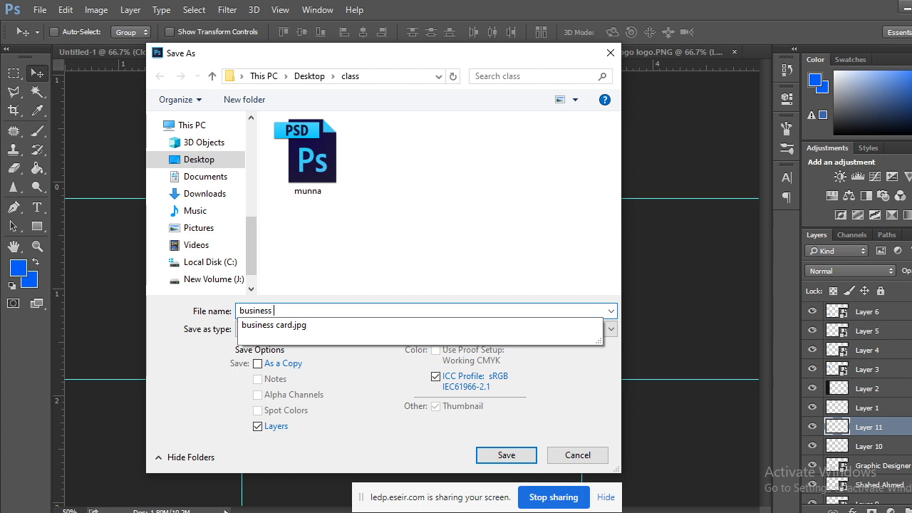
text( crad)
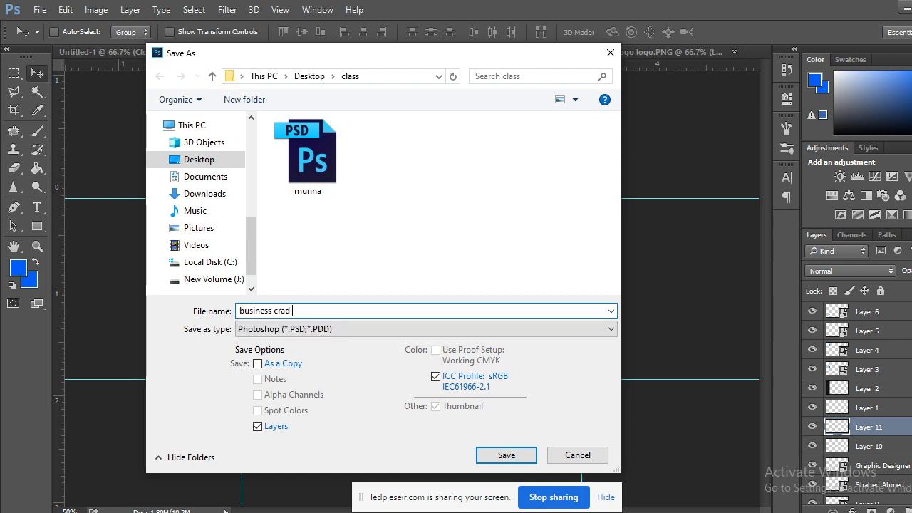
text(a)
key(BackSpace)
key(BackSpace)
text(a)
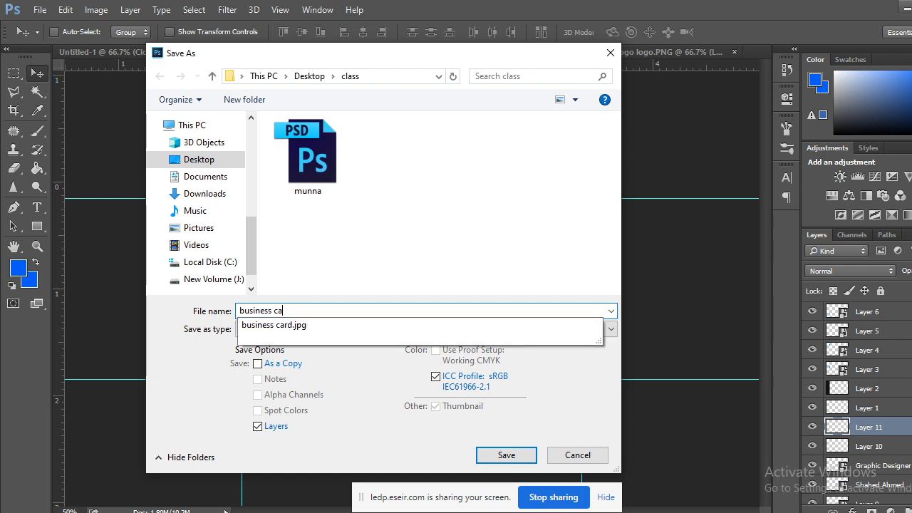
text(rd raw)
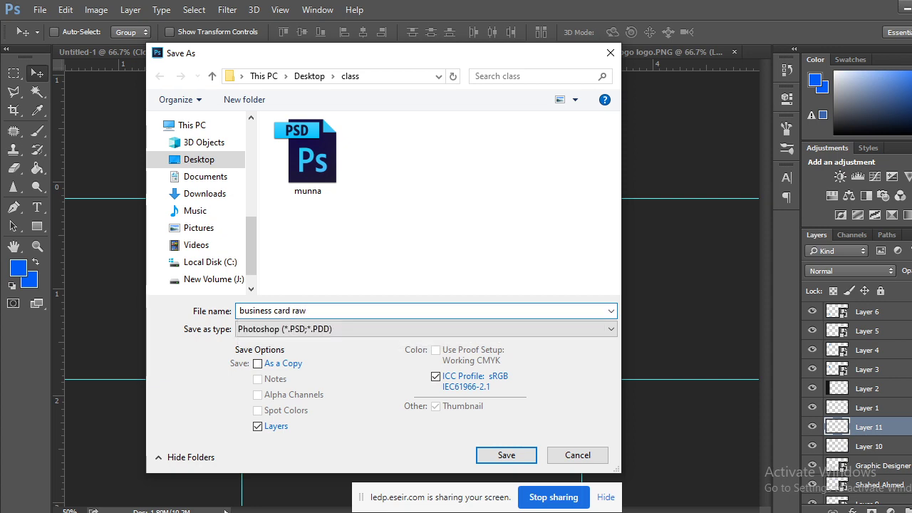
click(506, 455)
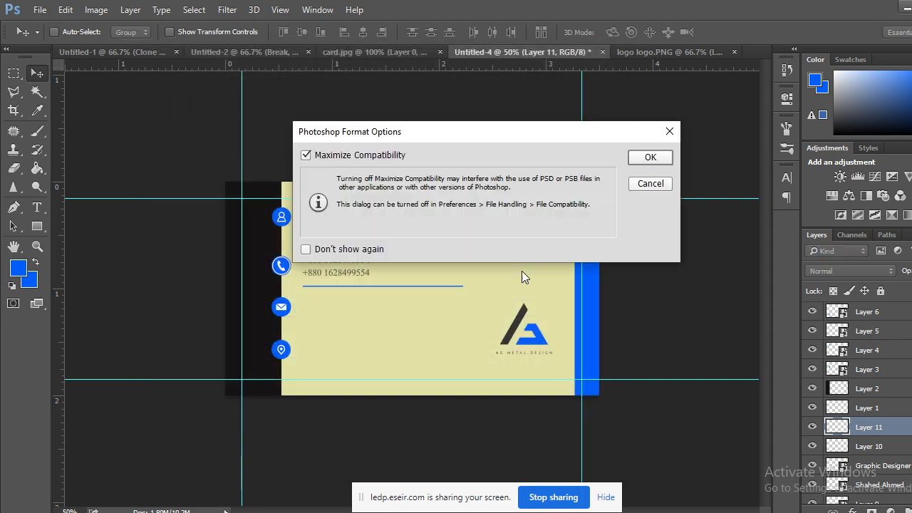
click(650, 158)
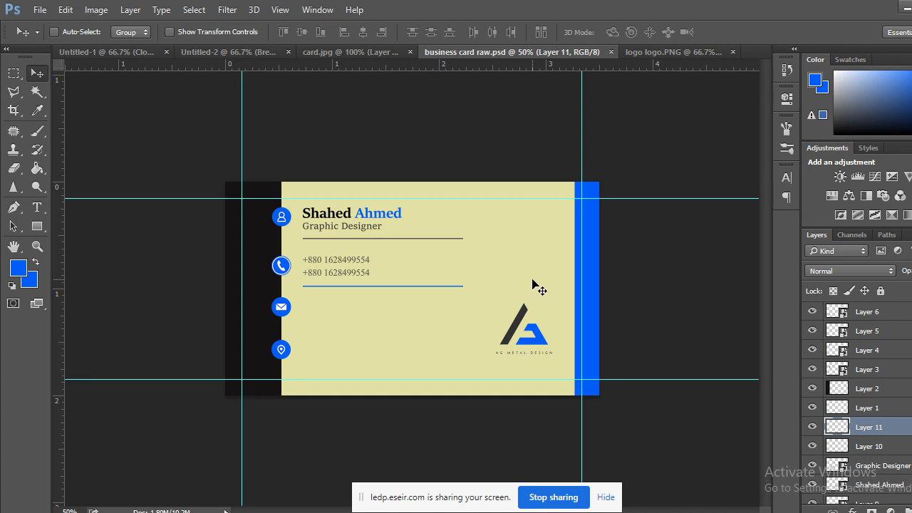
key(ctrl+plus)
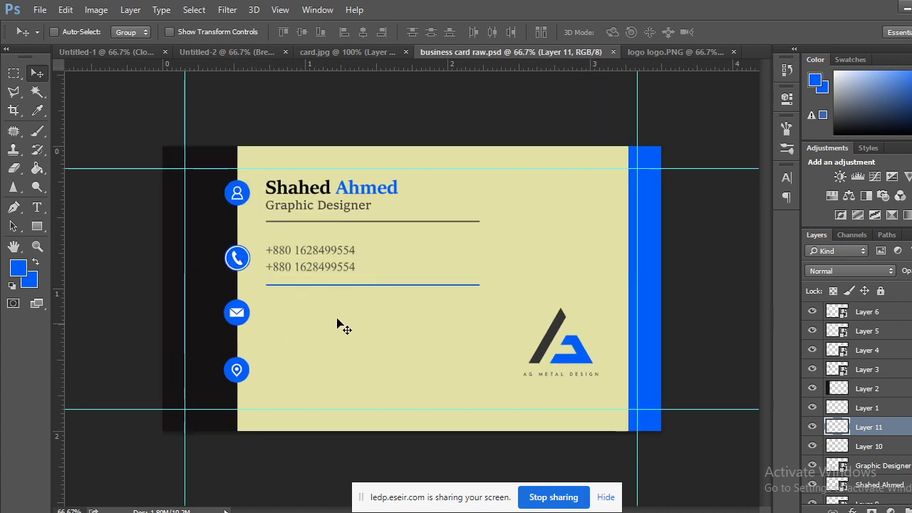
Type the e-mail address beside the envelope icon and colour it the phone numbers' grey.
click(365, 49)
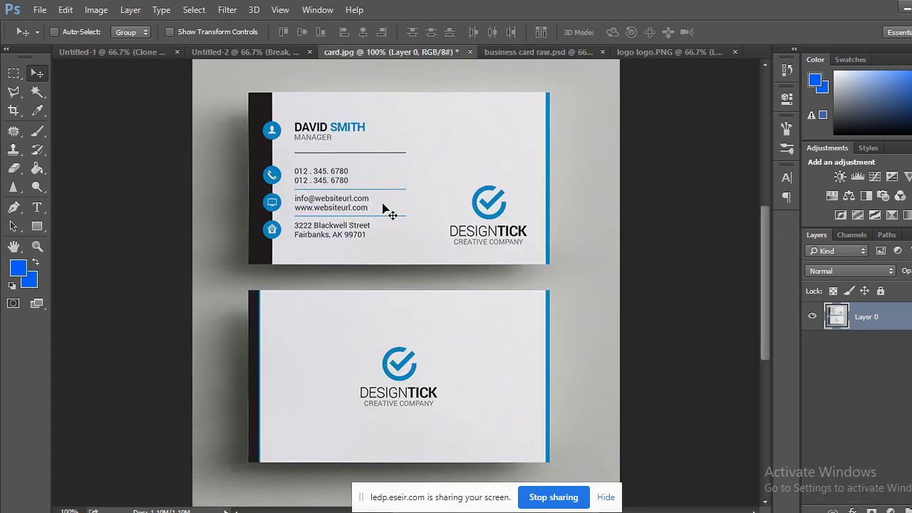
click(509, 53)
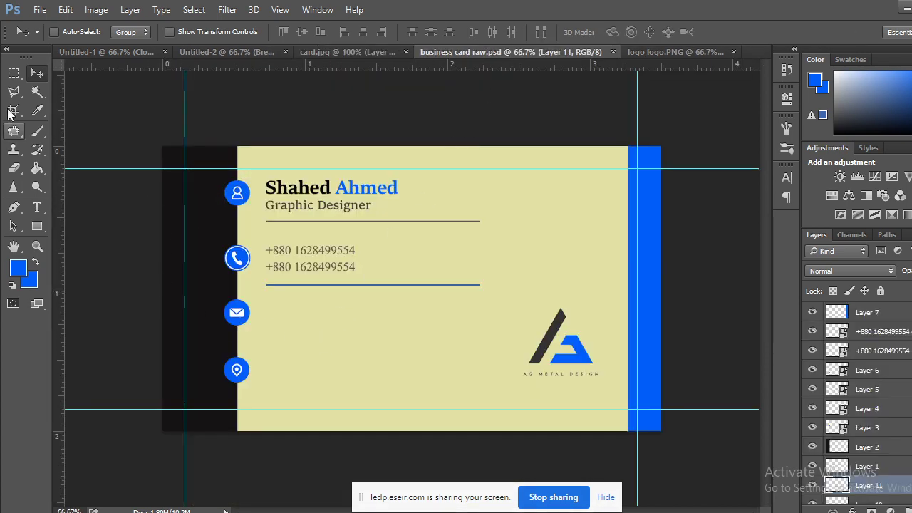
click(37, 207)
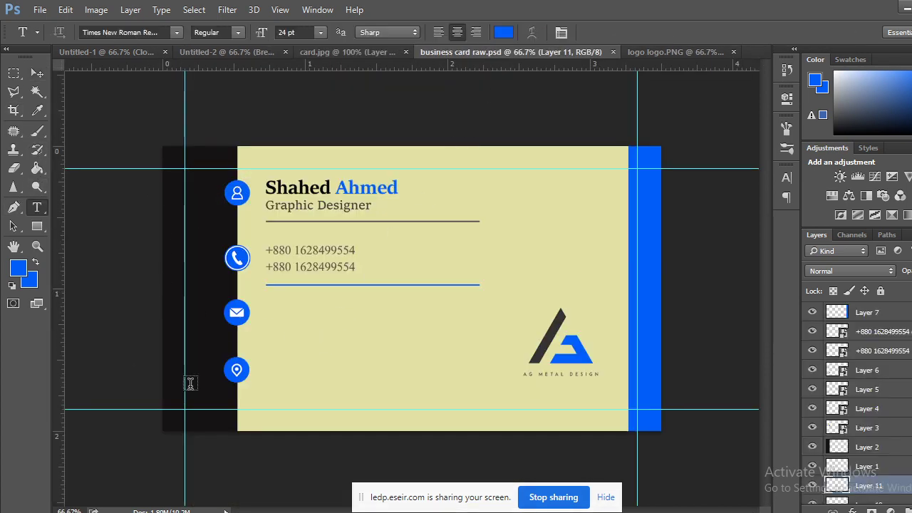
click(272, 329)
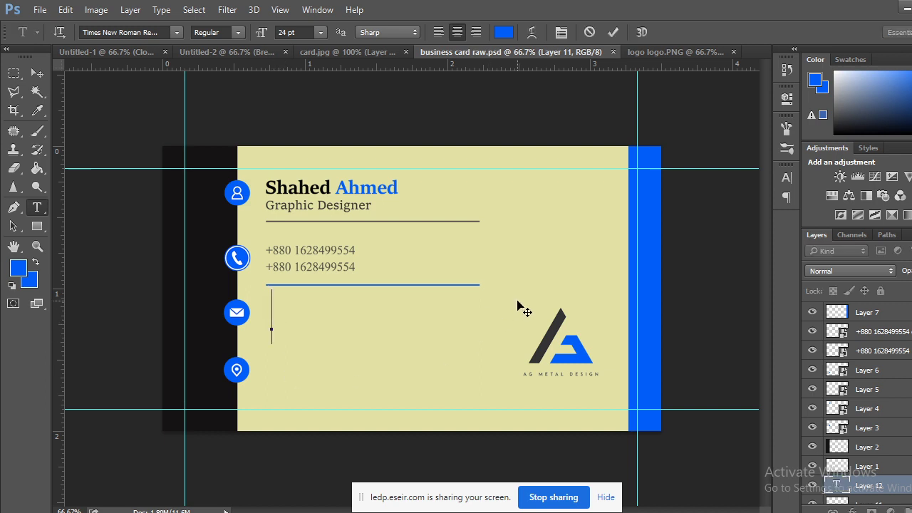
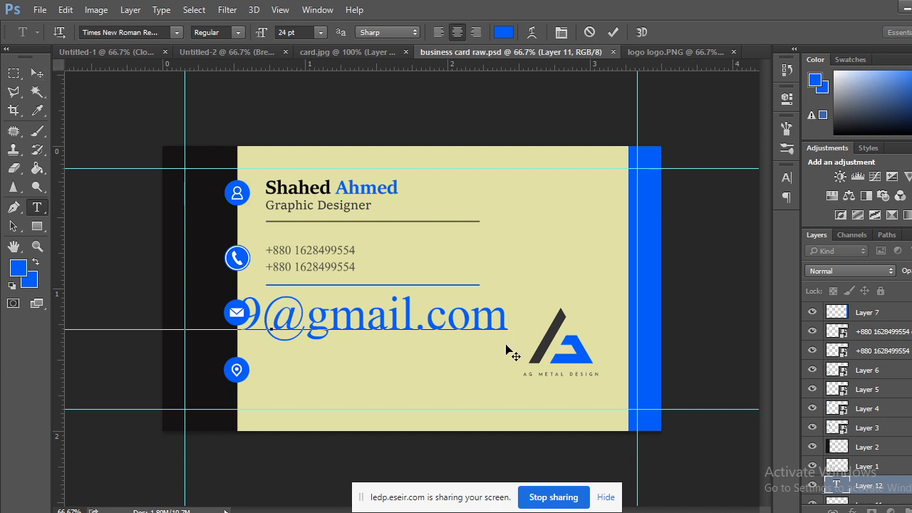
drag(511, 313, 38, 326)
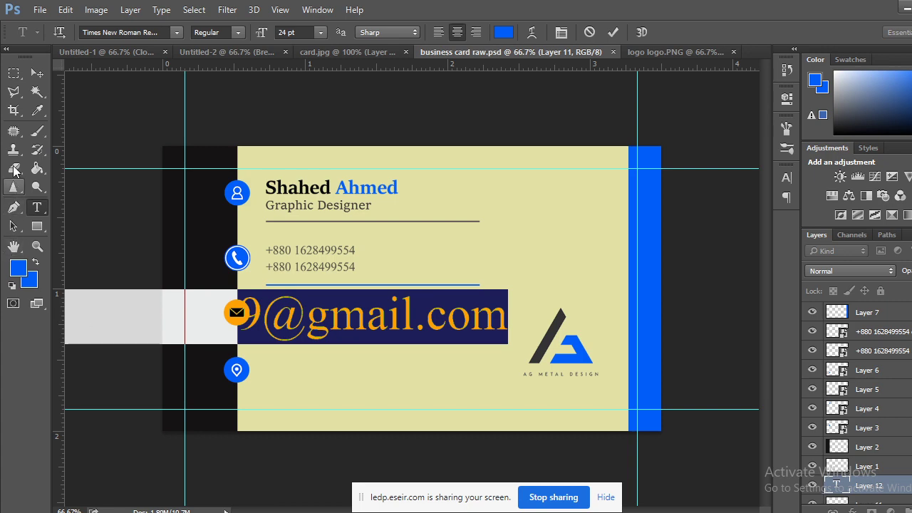
click(18, 267)
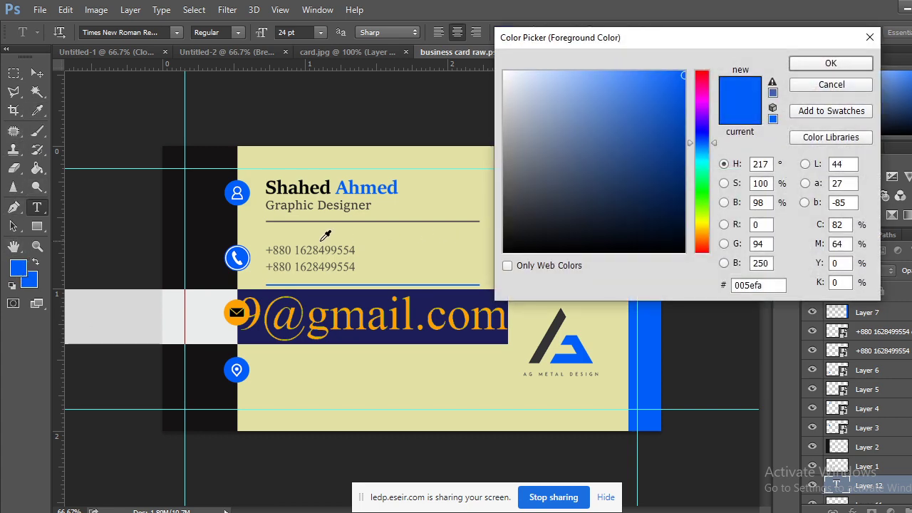
click(312, 245)
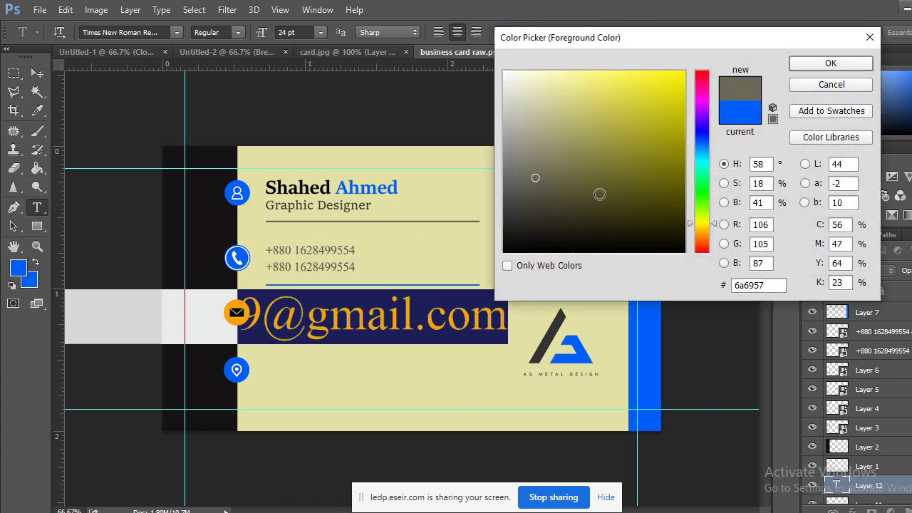
click(826, 63)
Scale the e-mail text down to phone-number size and place it under the blue divider.
click(13, 72)
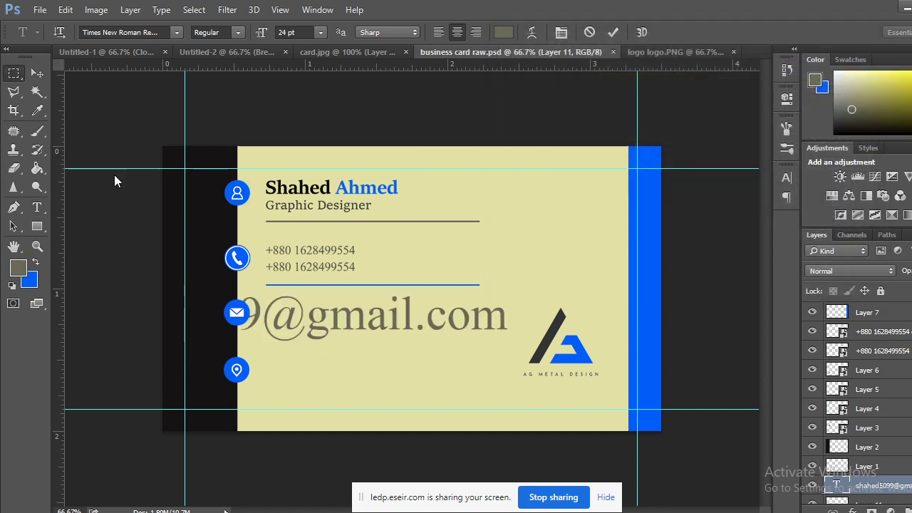
key(ctrl+t)
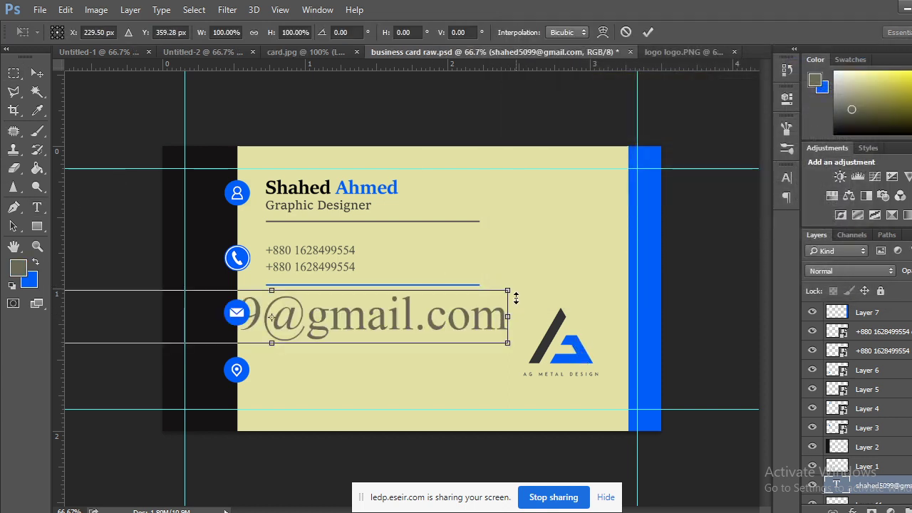
drag(506, 291, 329, 356)
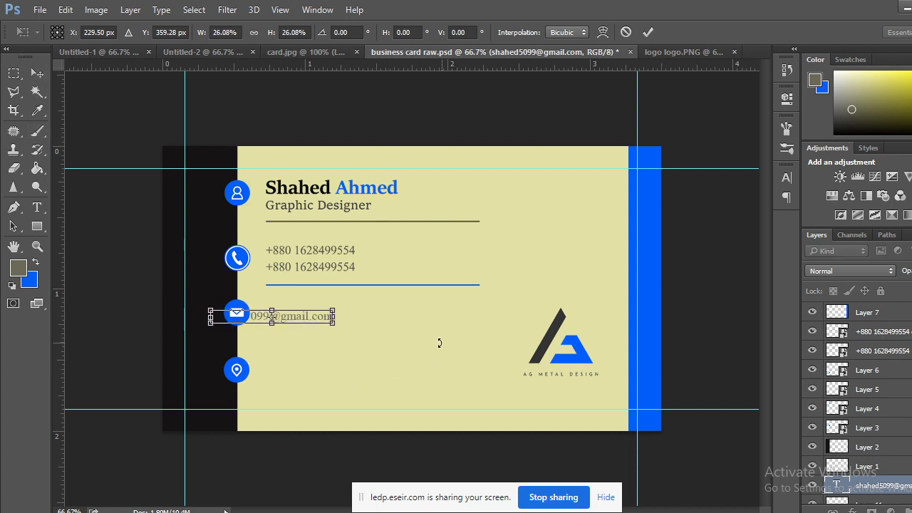
click(37, 74)
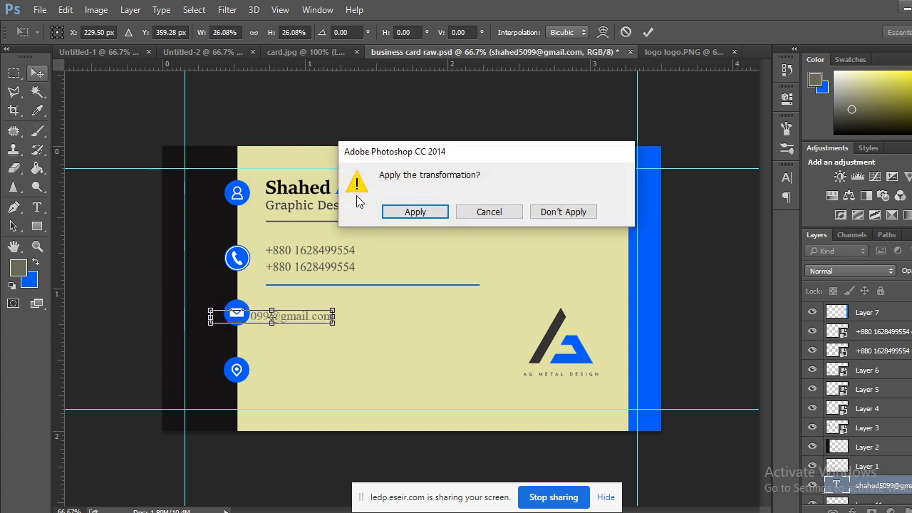
click(397, 215)
drag(296, 317, 352, 306)
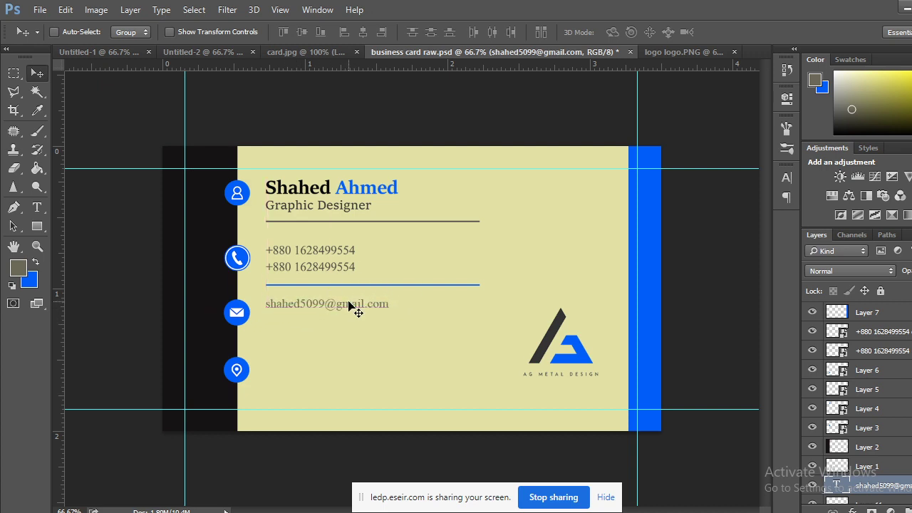
Duplicate the e-mail line just below the first one, nudging both into place.
key(Down)
key(Down)
key(Down)
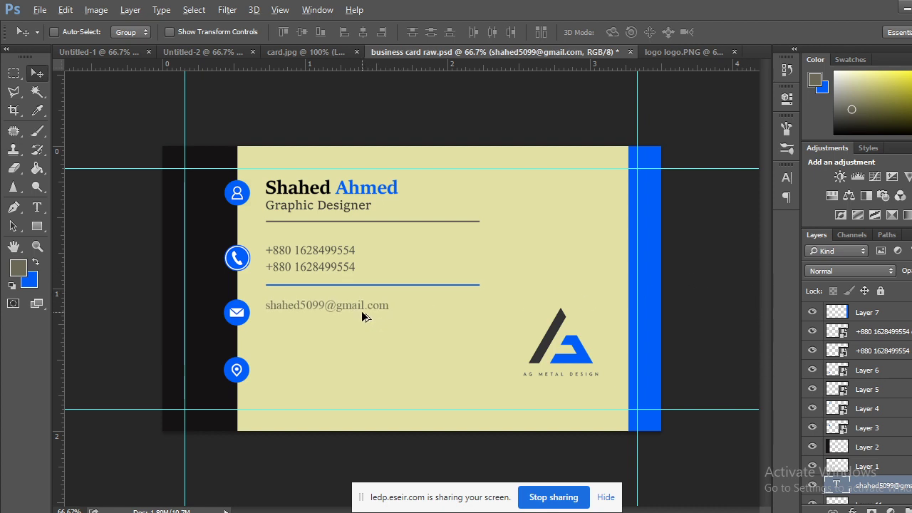
drag(361, 316, 361, 329)
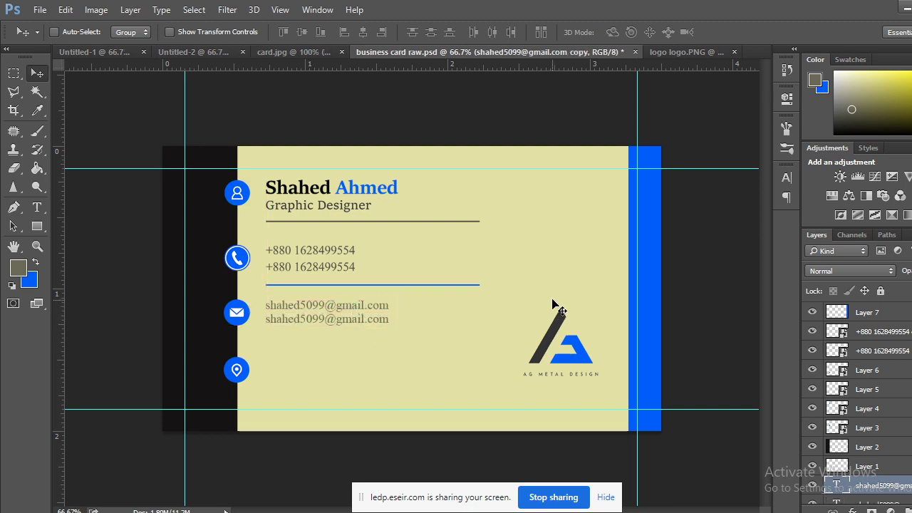
key(Down)
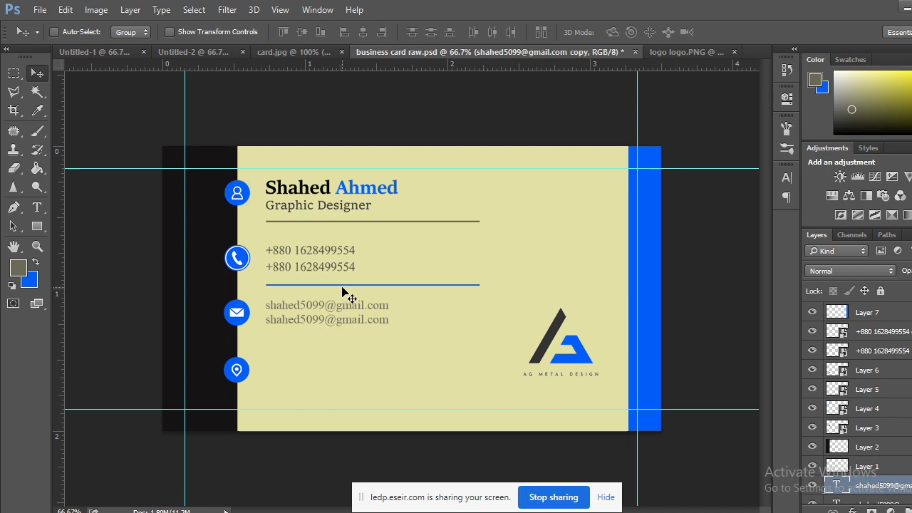
Alt-drag a copy of the blue divider (Layer 11) below the e-mail lines, then view card.jpg.
right_click(349, 291)
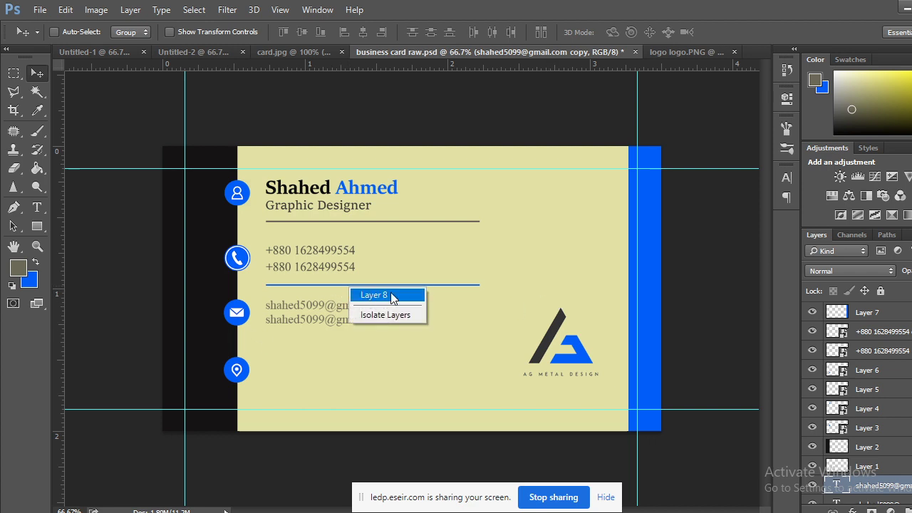
right_click(459, 284)
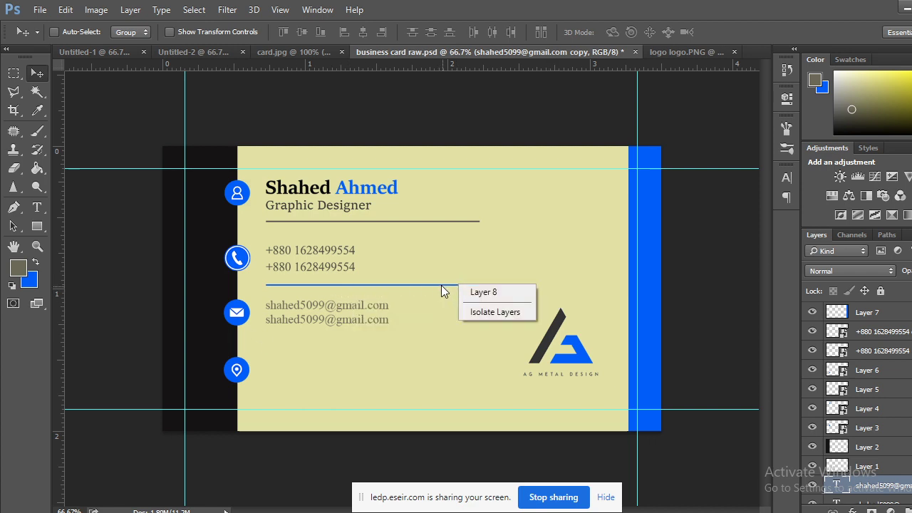
right_click(441, 285)
right_click(441, 285)
click(453, 292)
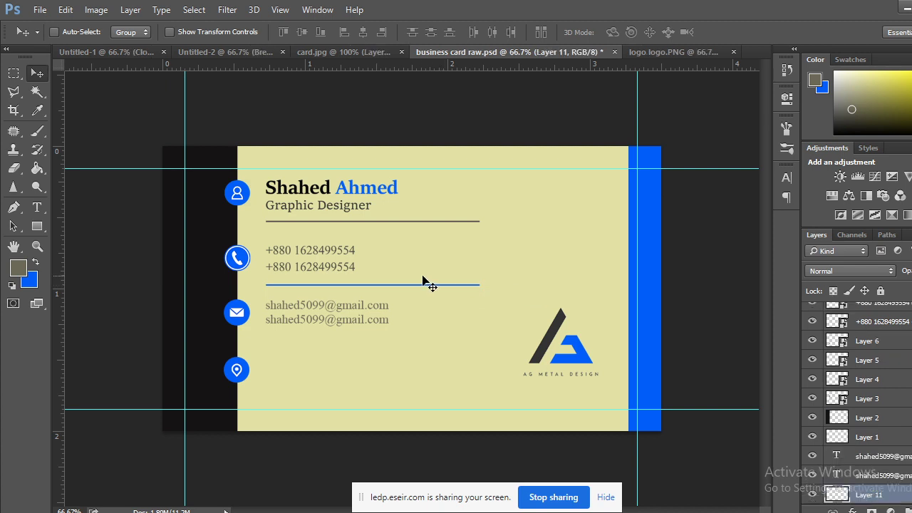
drag(400, 290, 396, 348)
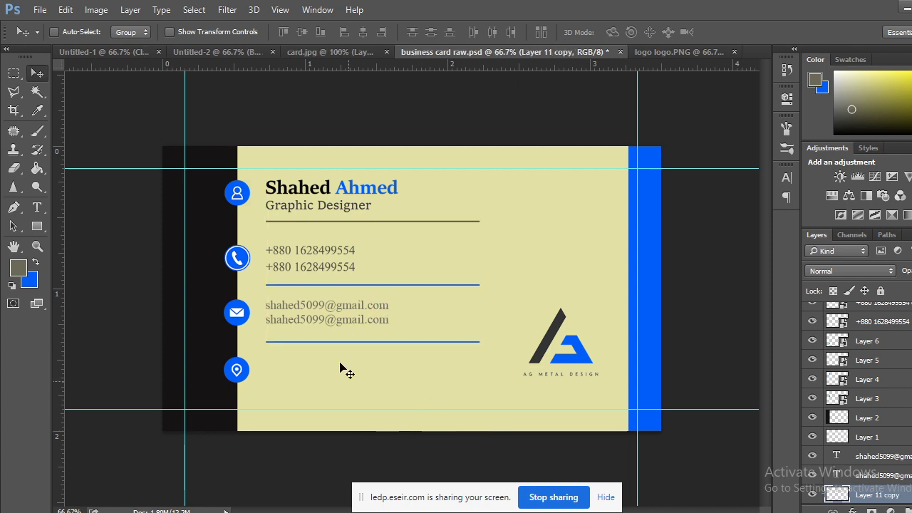
click(344, 53)
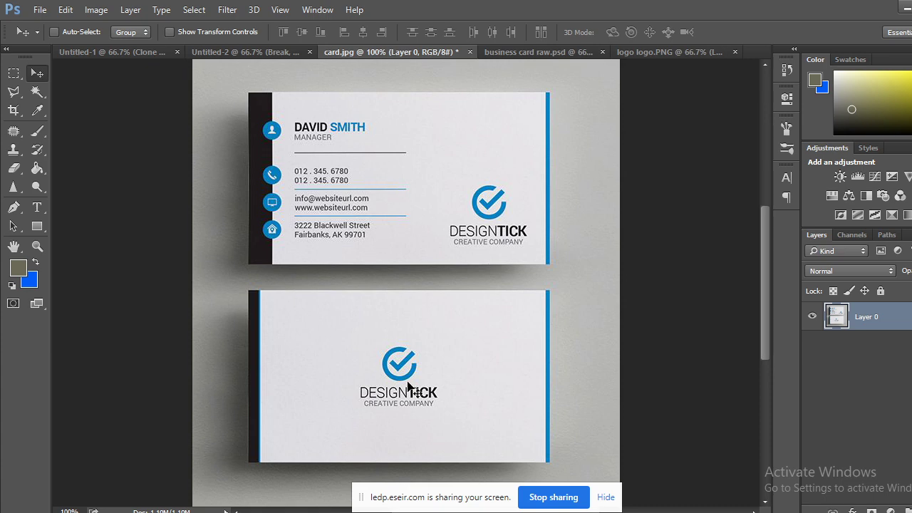
Back in business card raw.psd, type the card's postal address beside the location icon.
click(530, 50)
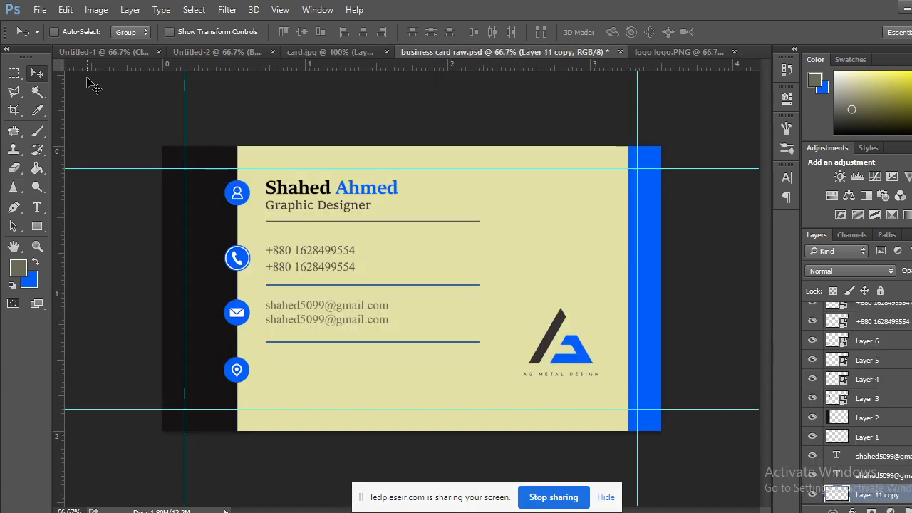
click(37, 206)
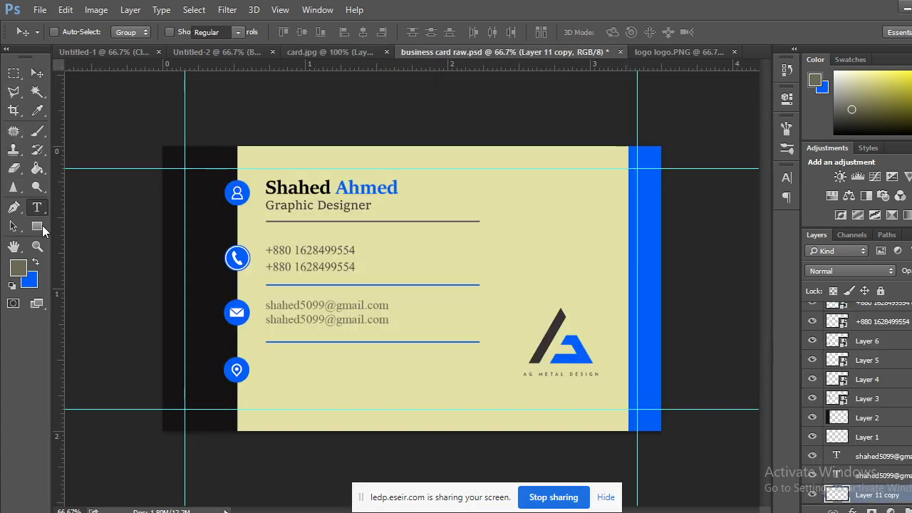
click(274, 375)
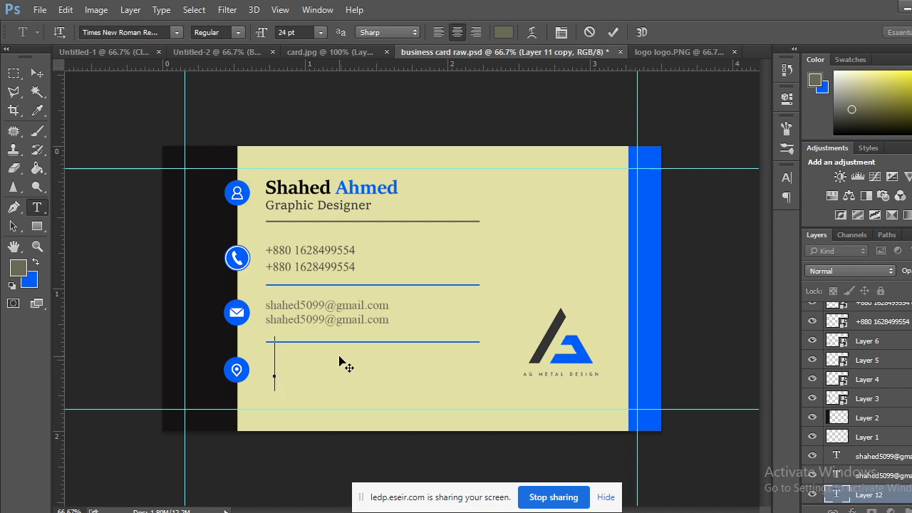
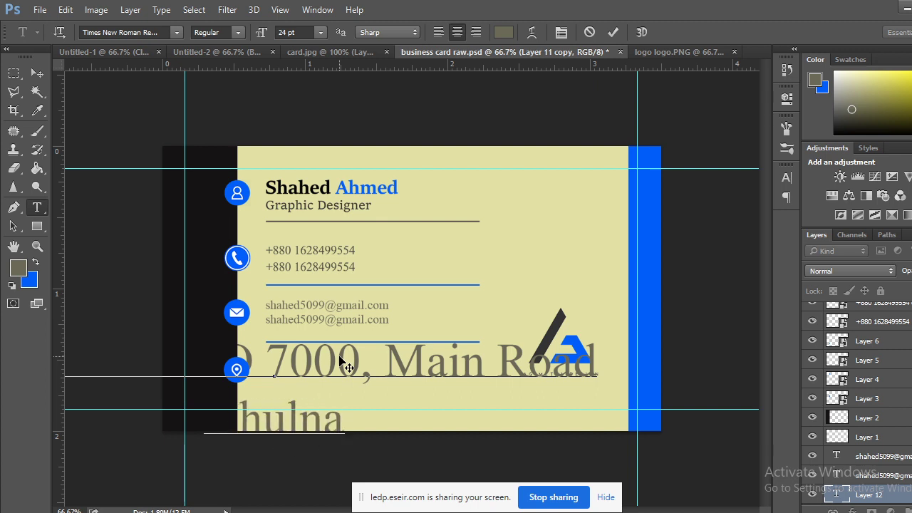
click(42, 71)
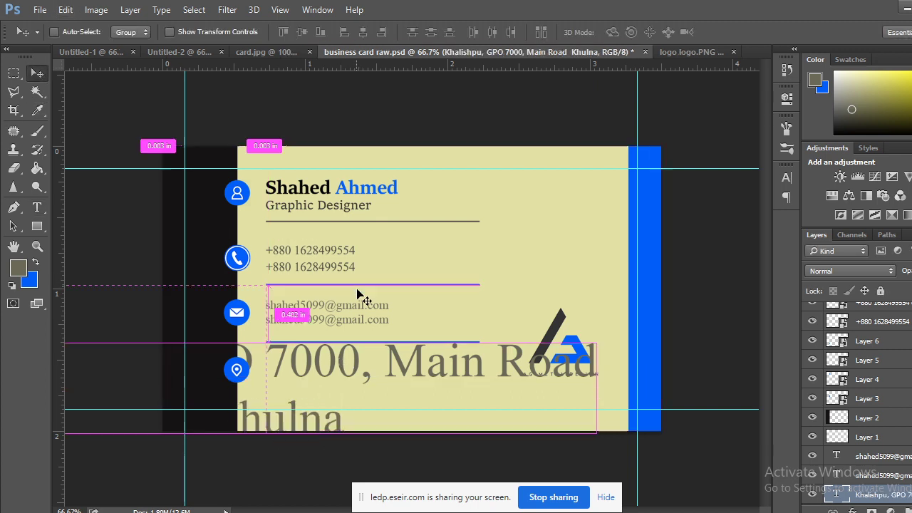
key(ctrl+t)
drag(609, 341, 348, 428)
drag(319, 395, 371, 375)
key(ctrl+plus)
key(ctrl+plus)
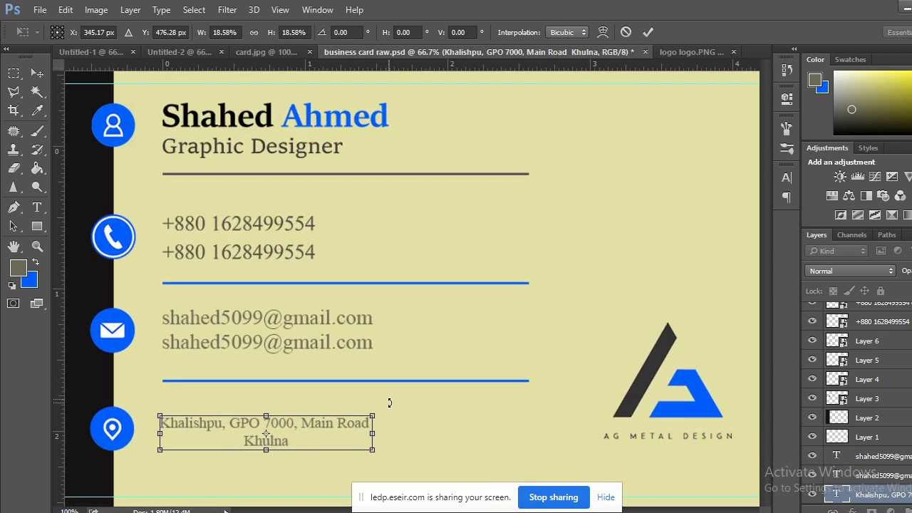
drag(415, 376, 577, 168)
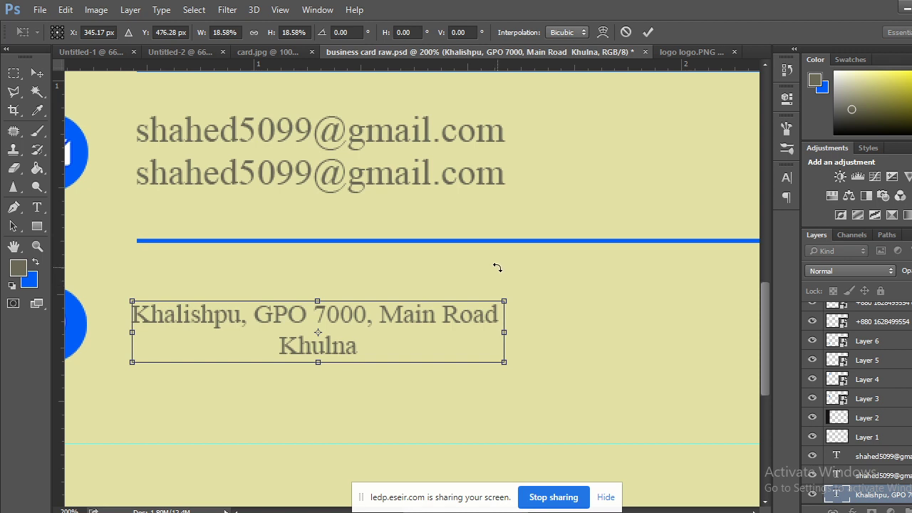
key(shift+Left)
key(shift+Left)
key(shift+Left)
key(shift+Left)
key(shift+Left)
key(shift+Left)
key(shift+Left)
key(shift+Left)
key(shift+Left)
key(shift+Left)
key(shift+Left)
key(shift+Down)
key(shift+Down)
key(shift+Down)
key(shift+Down)
key(ctrl+z)
key(ctrl+minus)
key(ctrl+minus)
key(ctrl+minus)
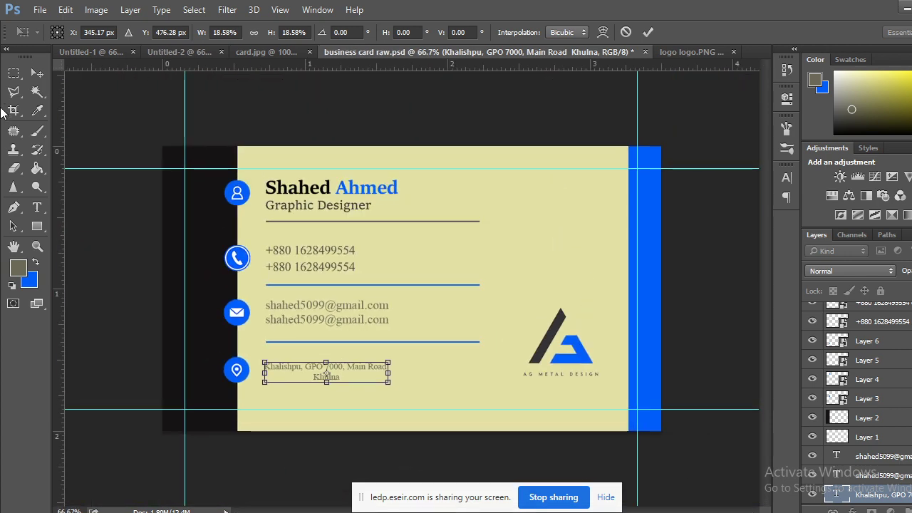
click(37, 73)
click(399, 215)
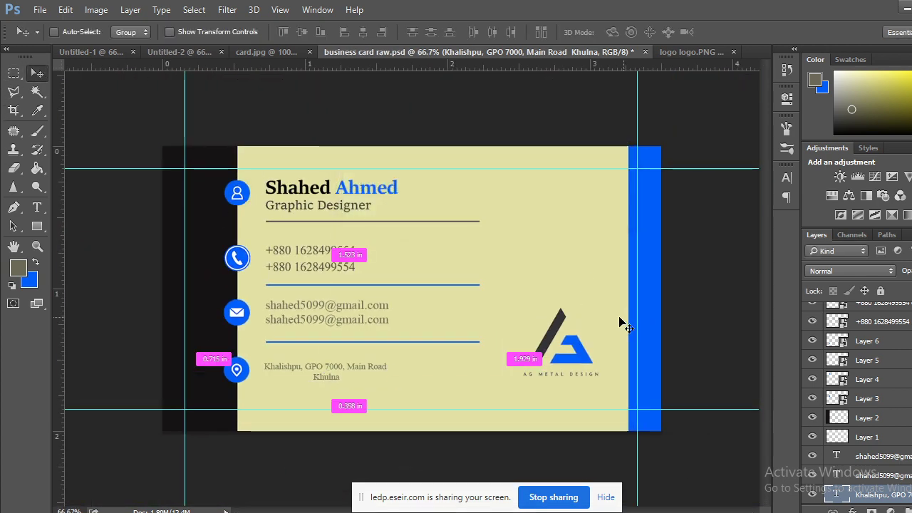
key(ctrl+z)
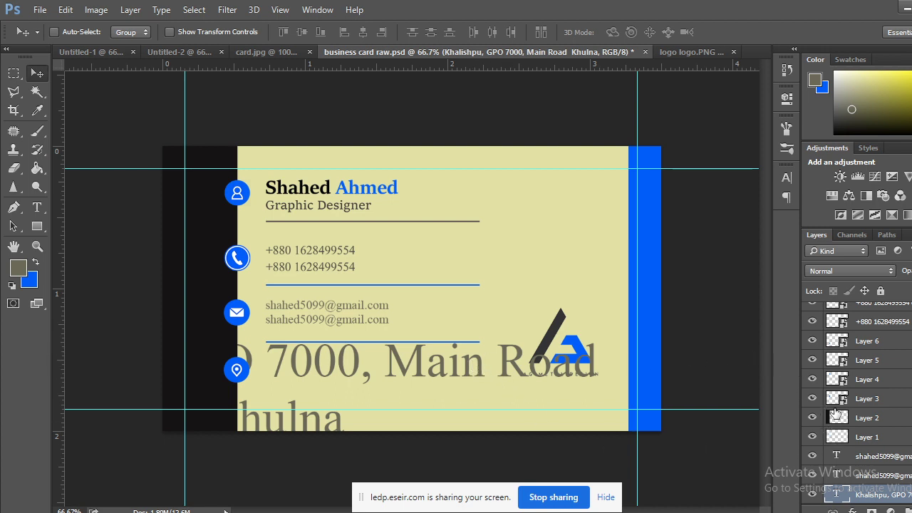
Edit the address text to delete the city line, leaving only the street address.
double_click(843, 493)
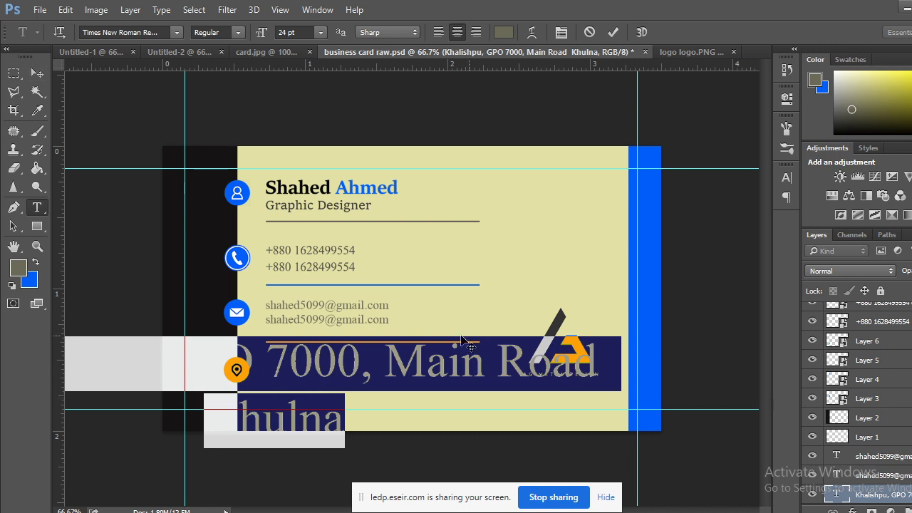
click(598, 366)
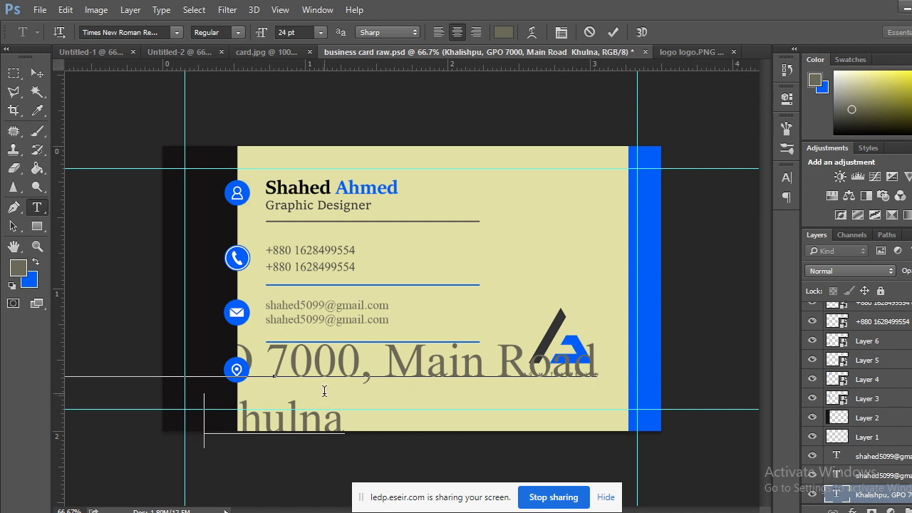
key(Delete)
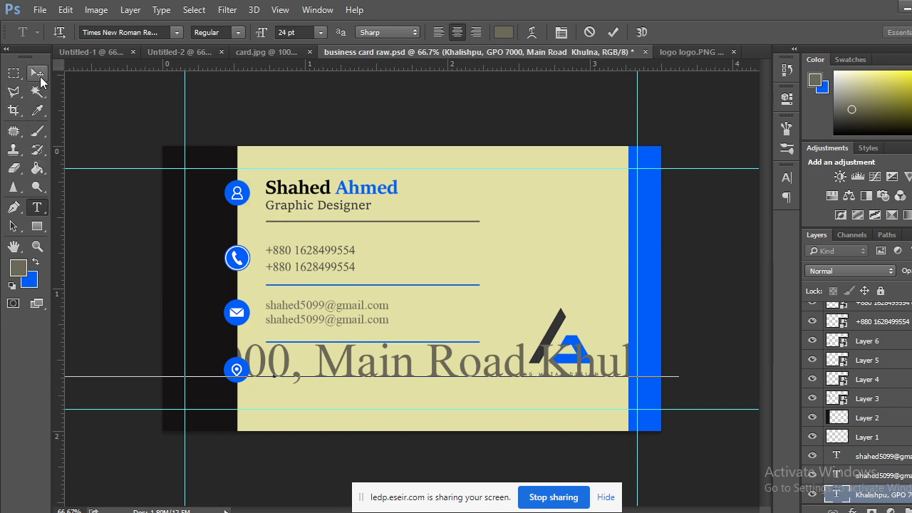
key(Return)
drag(347, 420, 169, 410)
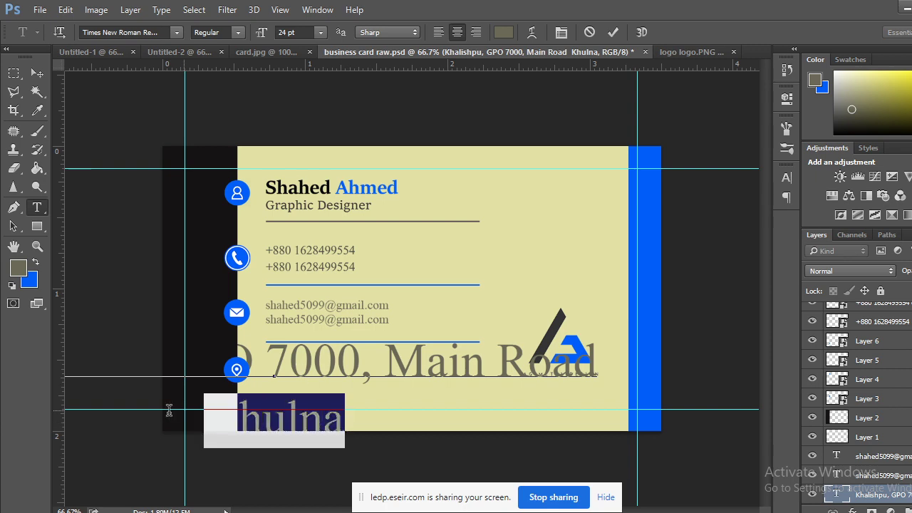
key(BackSpace)
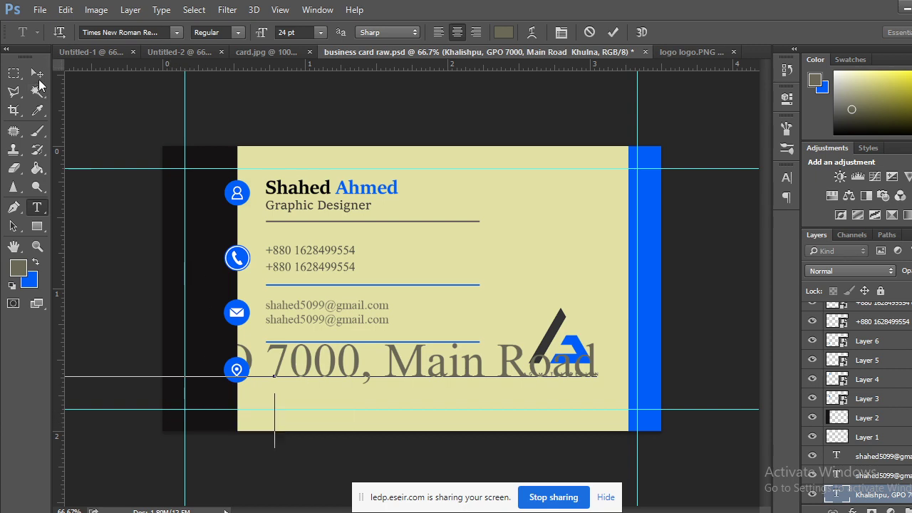
click(38, 76)
Convert the address text to a smart object and scale it down to about a quarter size.
right_click(888, 493)
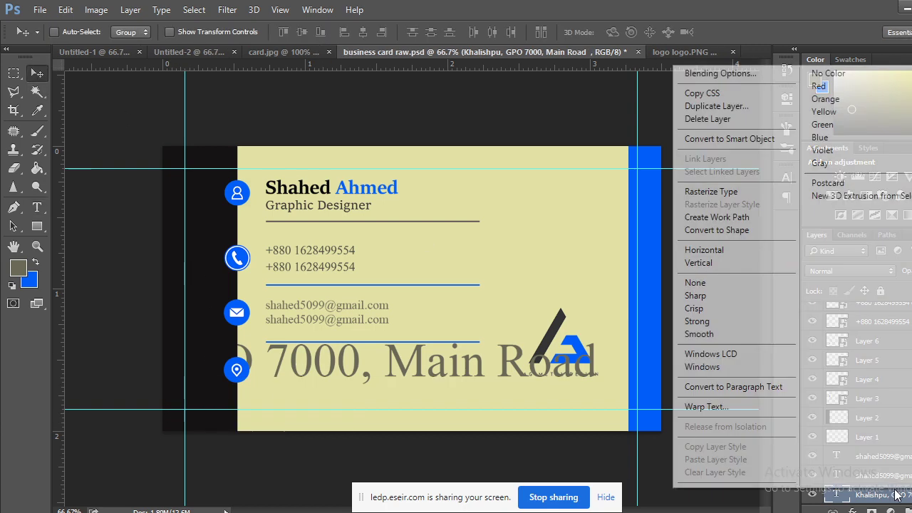
click(719, 138)
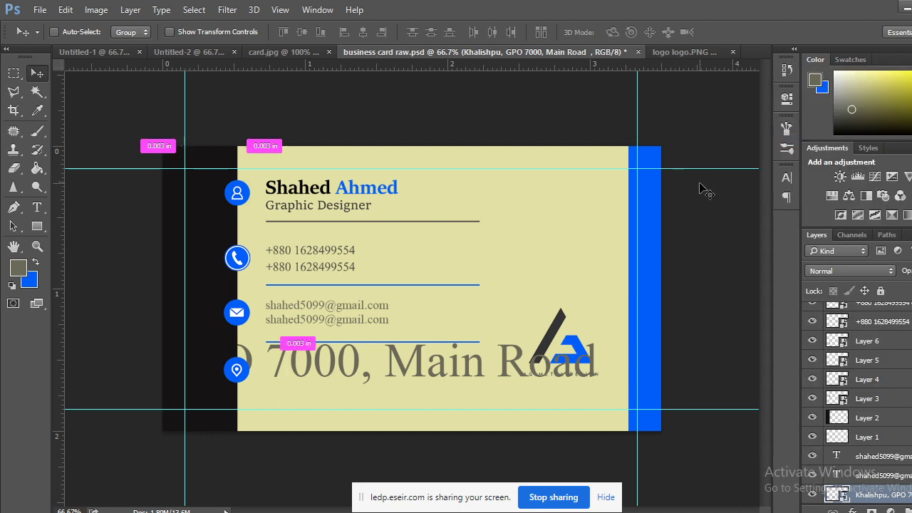
key(ctrl+t)
drag(597, 342, 383, 371)
click(35, 79)
click(411, 215)
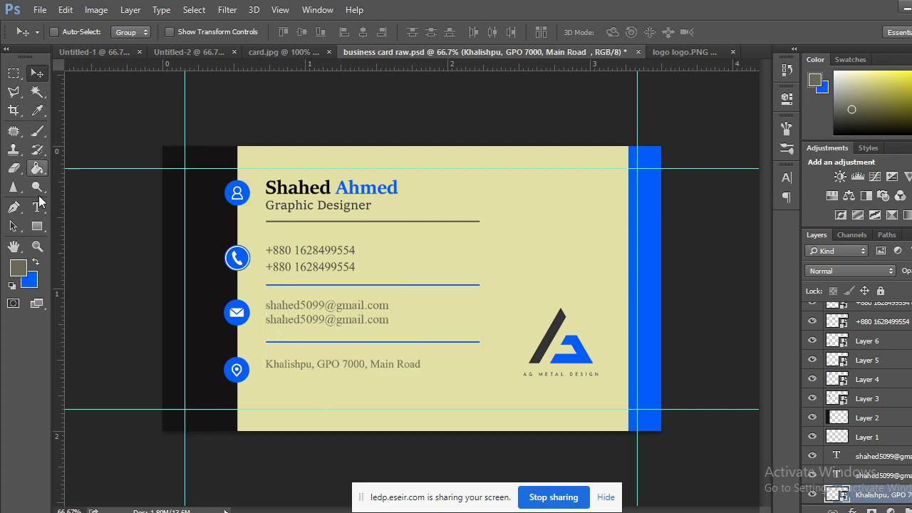
Type the city name as a new text line below the street address.
click(37, 207)
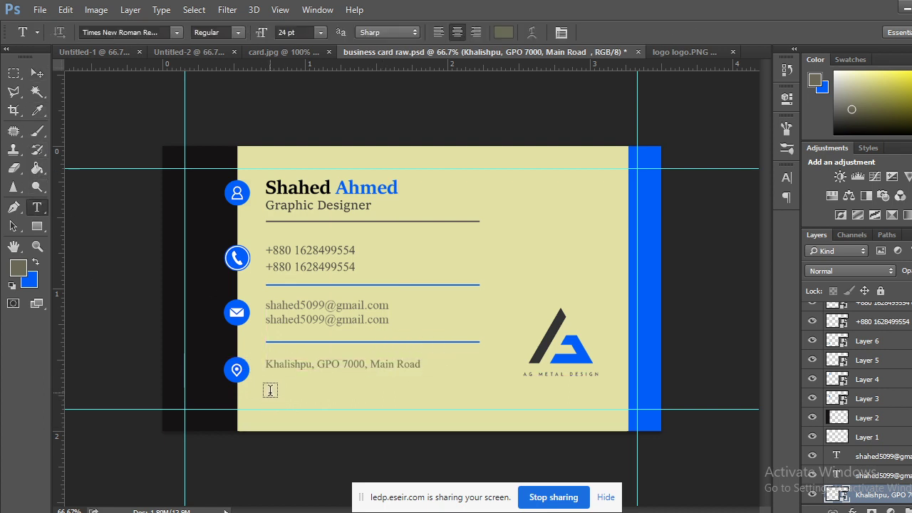
click(270, 391)
text(Khu)
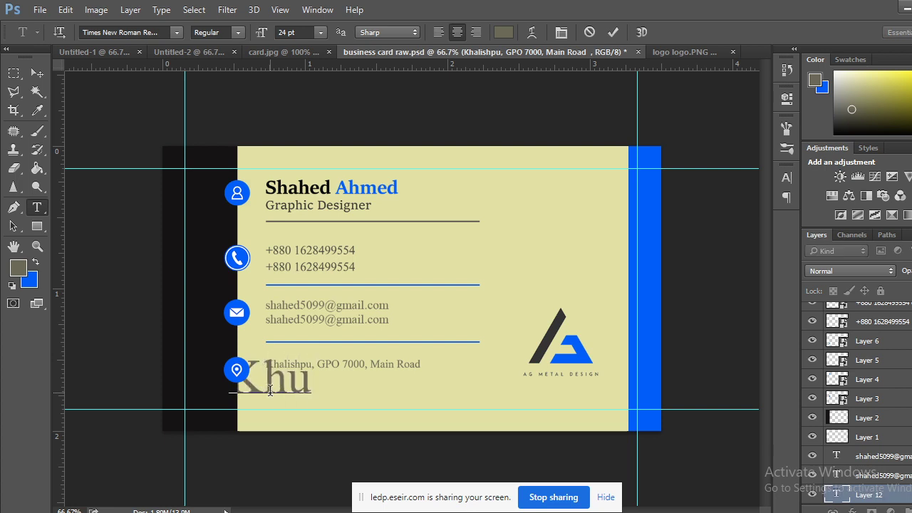
text(lna)
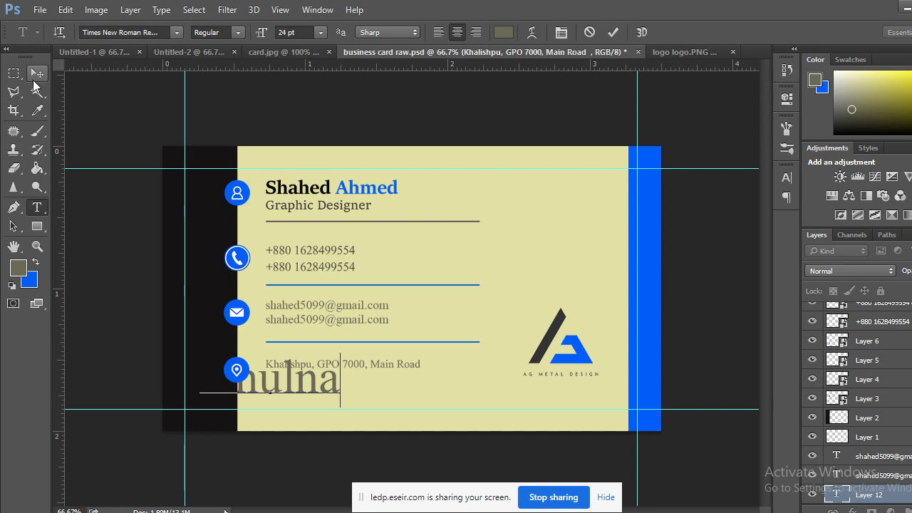
click(36, 74)
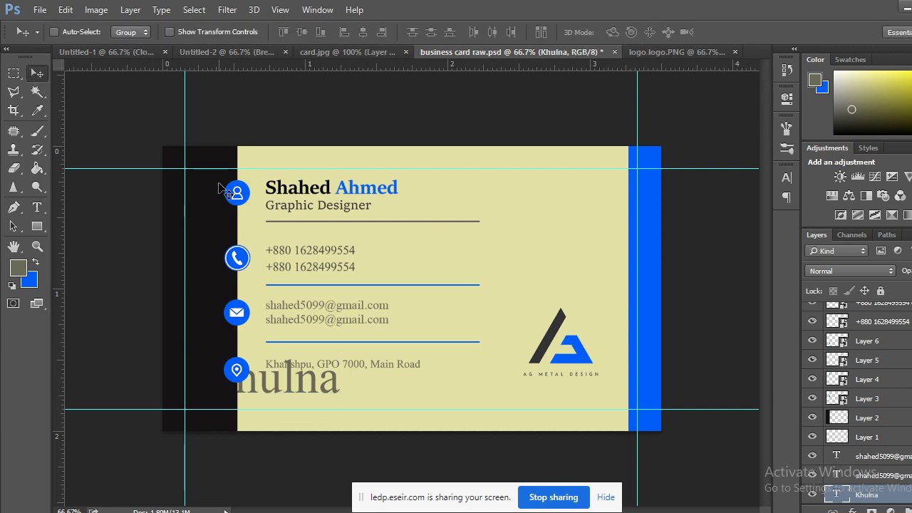
Convert the city text to a smart object, shrink it and move it under the address.
right_click(903, 496)
click(727, 141)
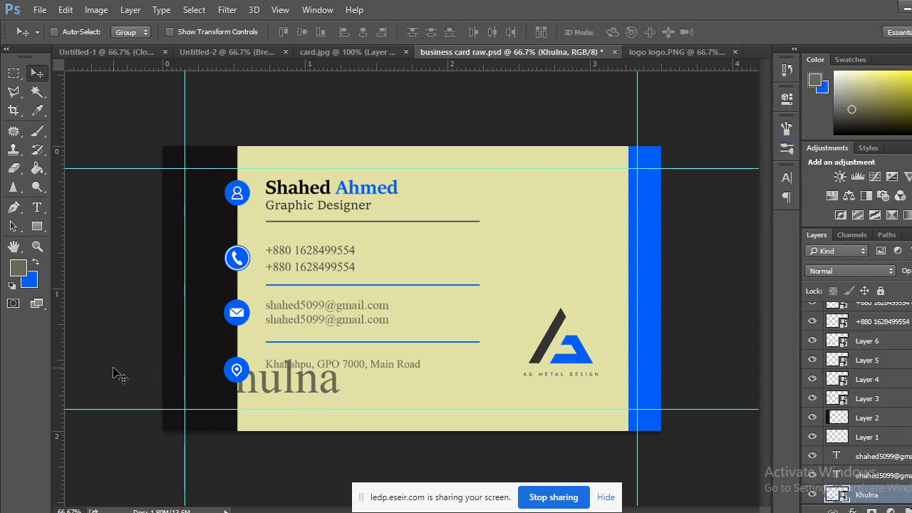
key(ctrl+t)
drag(339, 361, 298, 374)
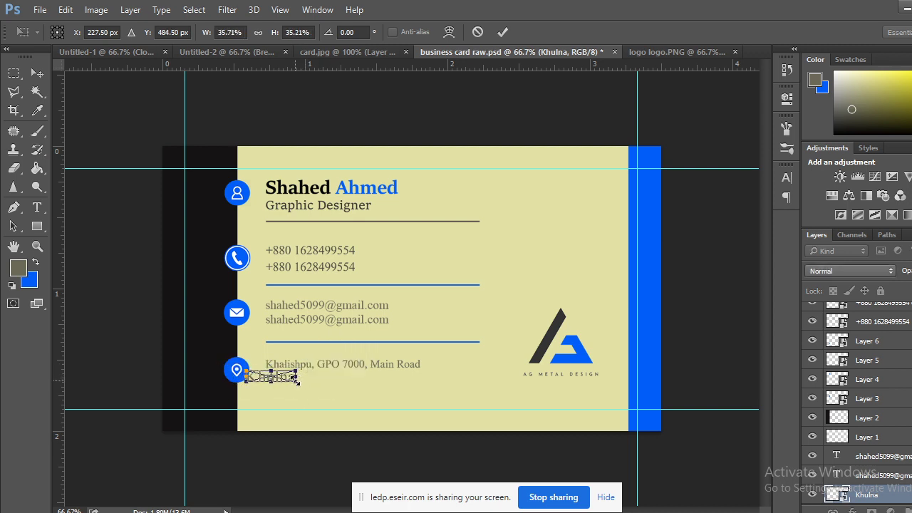
key(ctrl+plus)
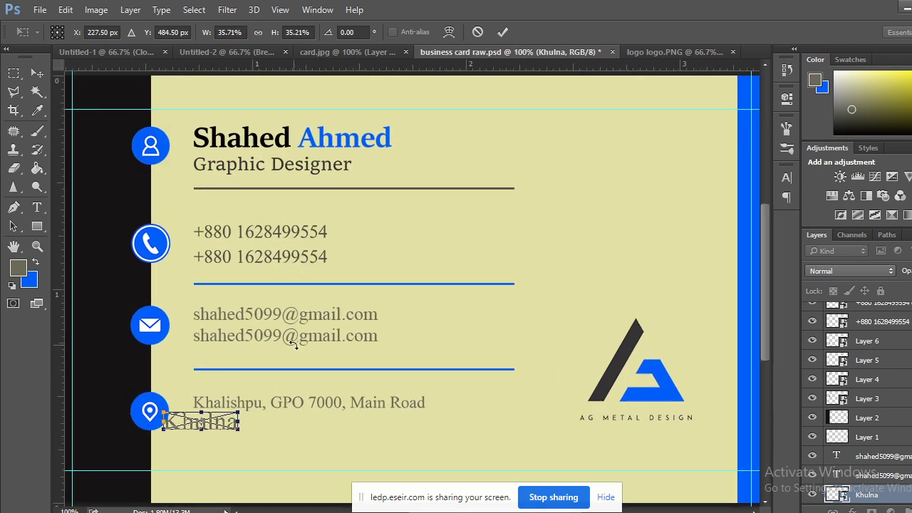
drag(215, 426, 262, 425)
Commit the city text's resize and nudge it into position with the arrow keys.
click(37, 73)
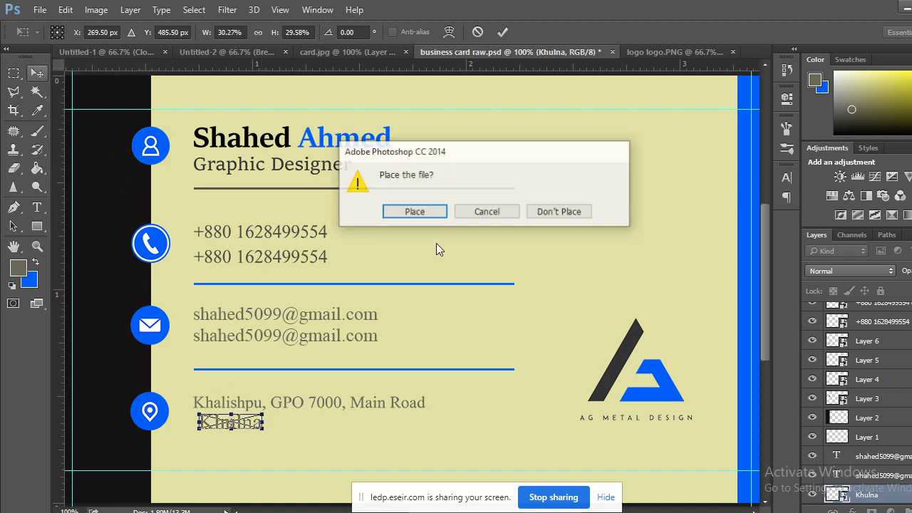
click(447, 217)
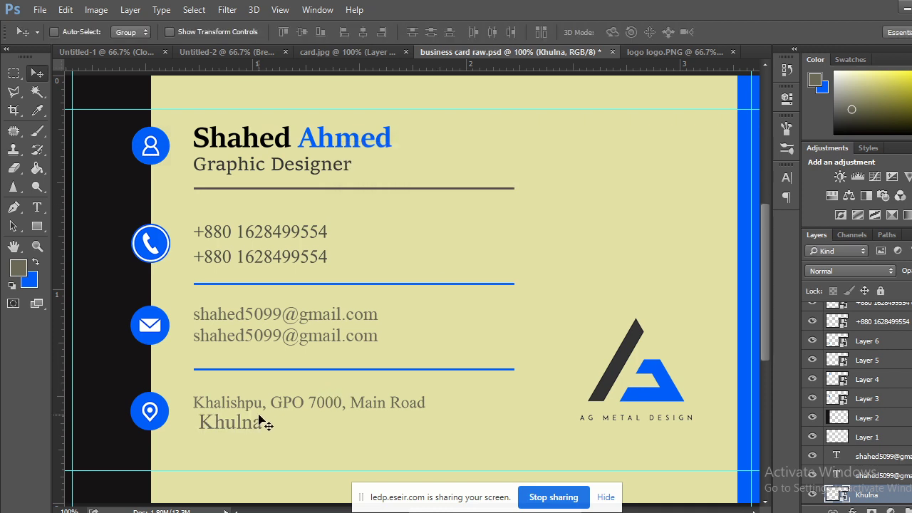
key(Left)
key(Left)
key(Left)
key(Left)
key(Left)
key(Left)
key(Left)
key(Left)
key(Left)
key(Left)
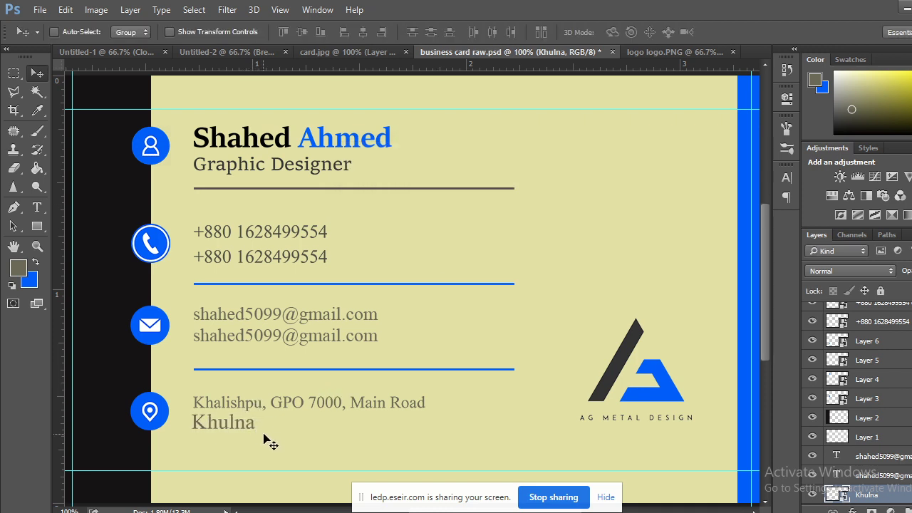
key(Down)
key(Right)
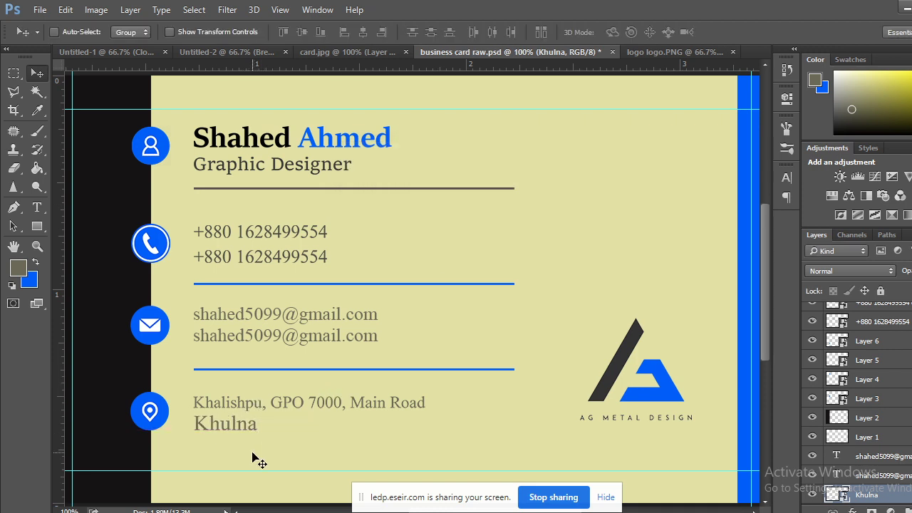
key(Down)
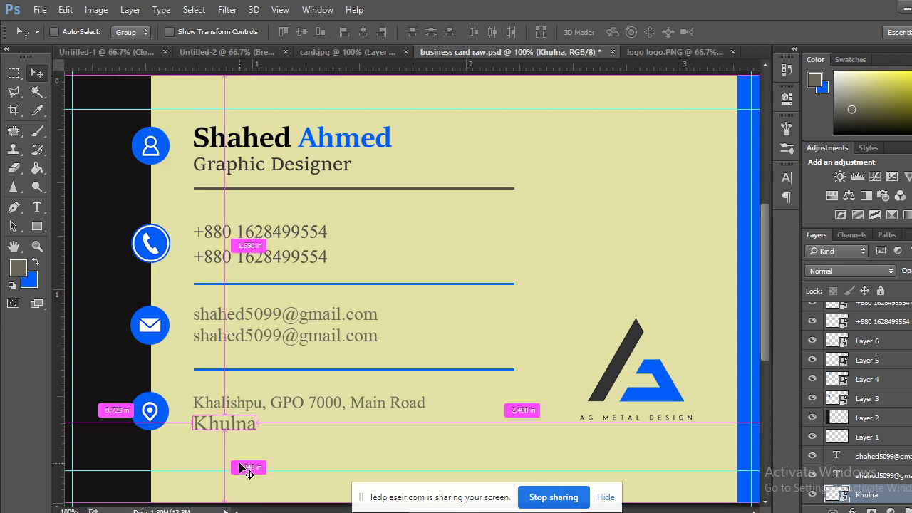
At 300% zoom, scale the city text to the street line's height and realign it beneath.
key(ctrl+plus)
key(ctrl+plus)
drag(275, 397, 592, 142)
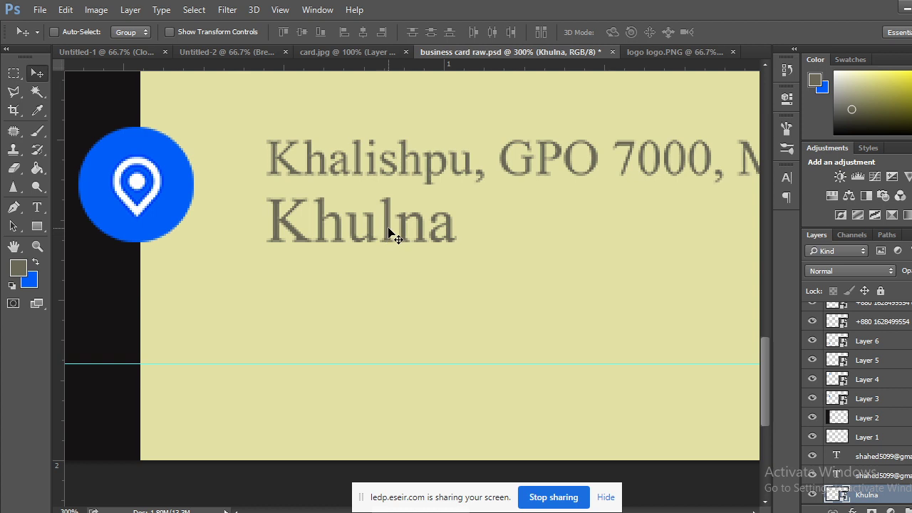
key(ctrl+t)
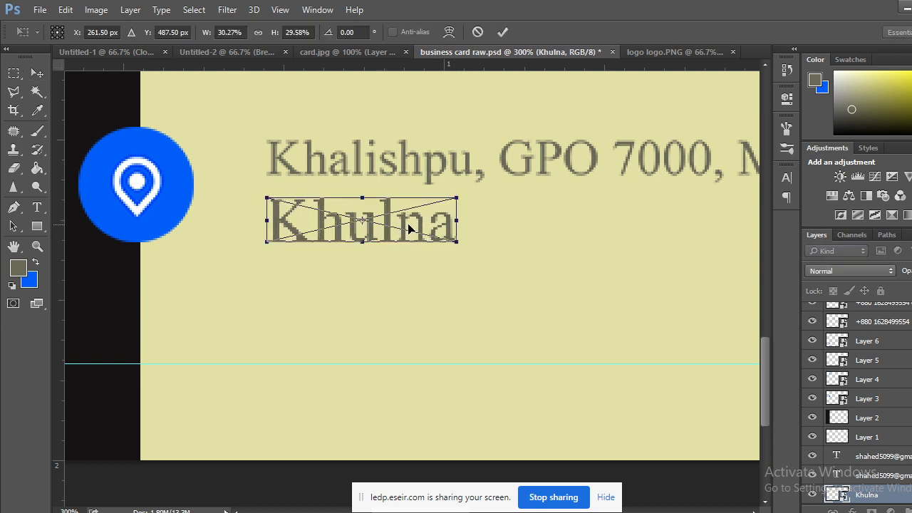
drag(408, 228, 399, 164)
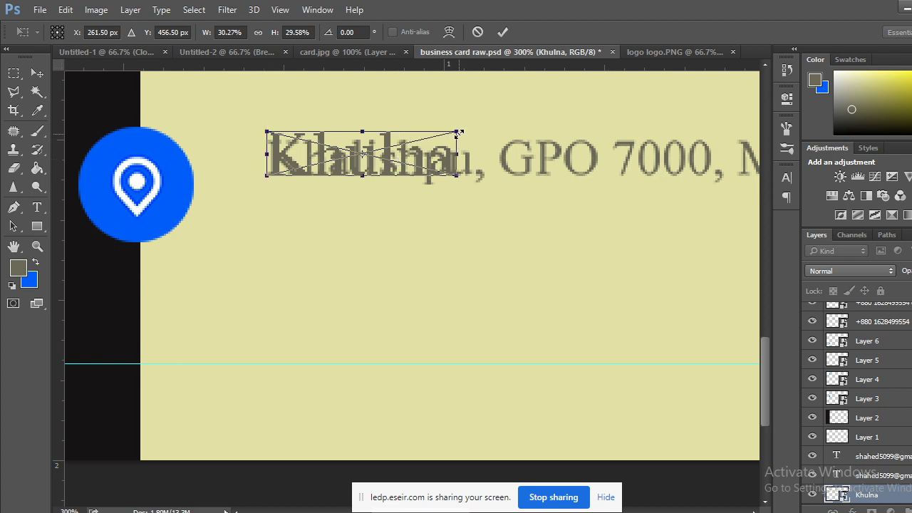
drag(460, 133, 448, 132)
click(38, 73)
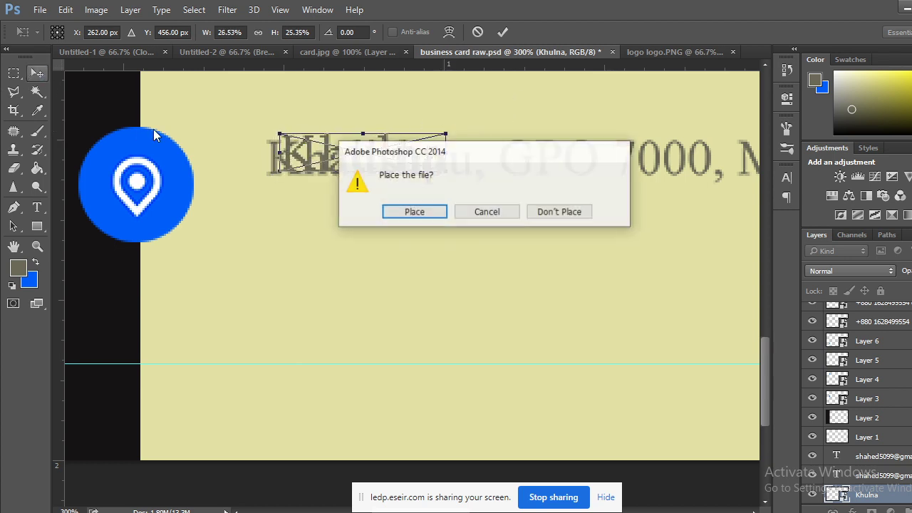
click(388, 214)
drag(335, 152, 324, 217)
key(ctrl+minus)
key(ctrl+minus)
key(ctrl+minus)
key(ctrl+minus)
key(ctrl+minus)
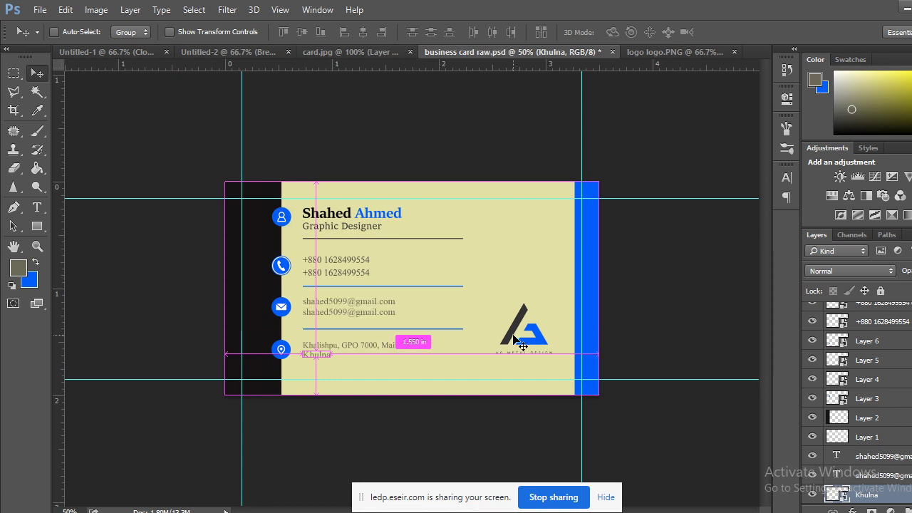
Compare against card.jpg, save business card raw.psd, and switch to the online class meeting.
click(373, 49)
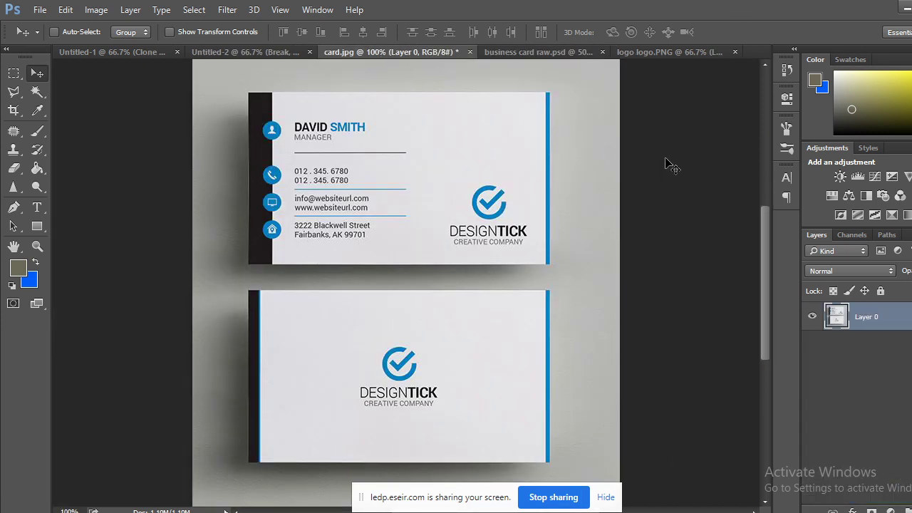
click(543, 51)
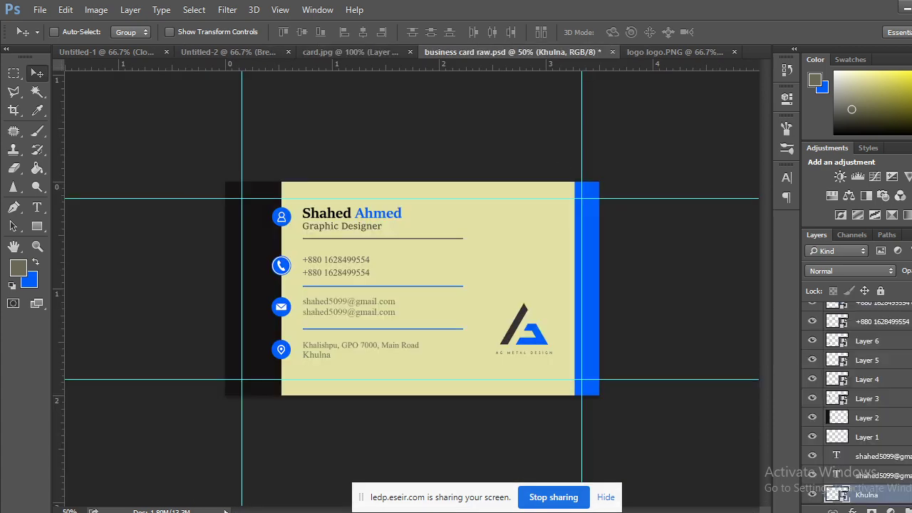
key(ctrl+s)
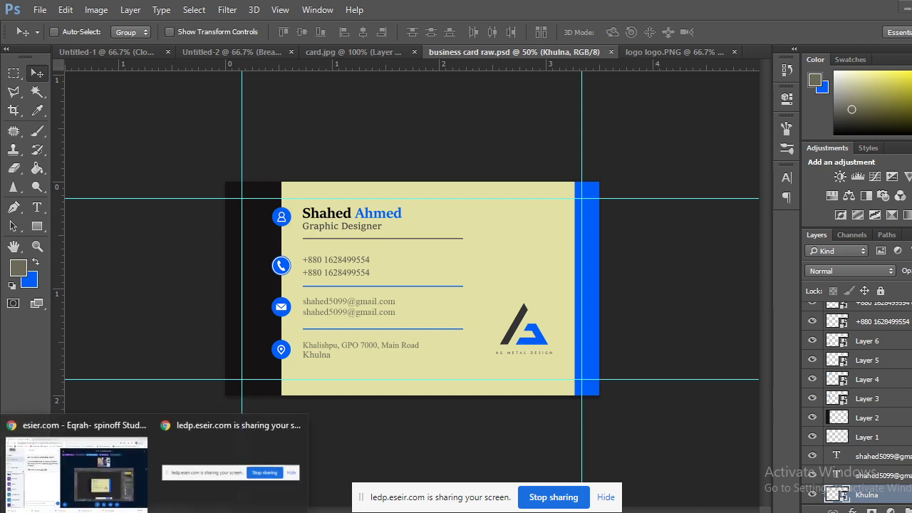
click(95, 506)
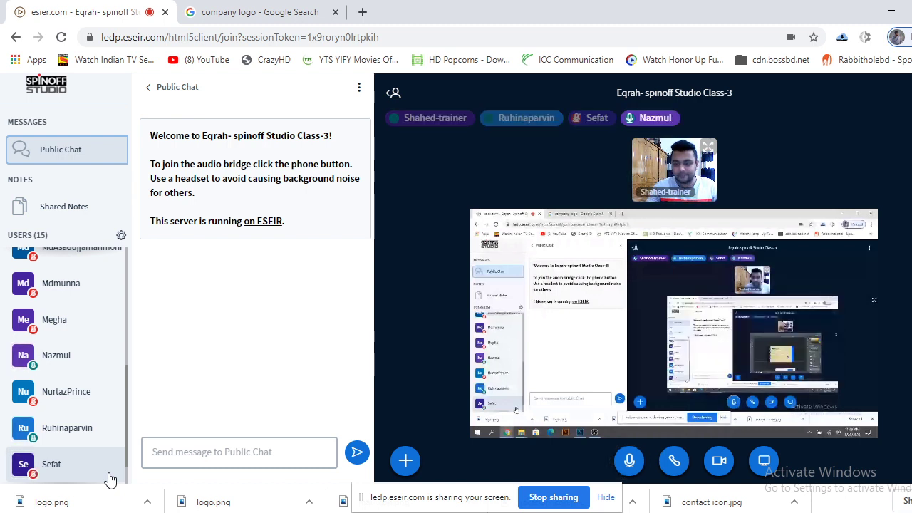
Restart screen sharing and choose the 'business card raw.psd' application window.
click(763, 460)
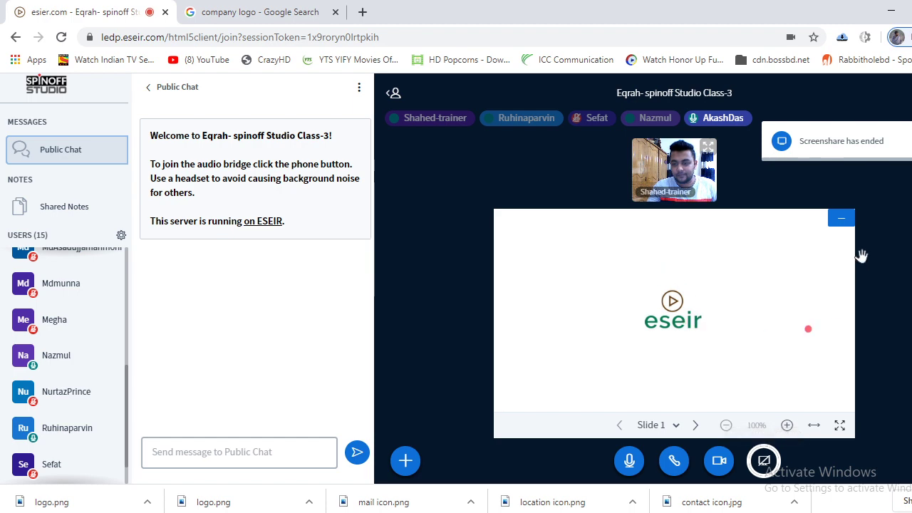
click(763, 460)
key(Right)
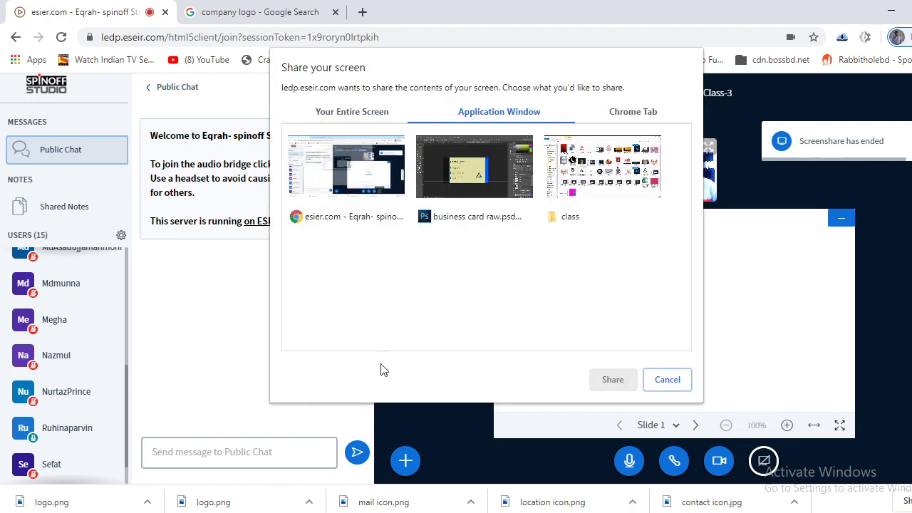
click(473, 166)
click(612, 379)
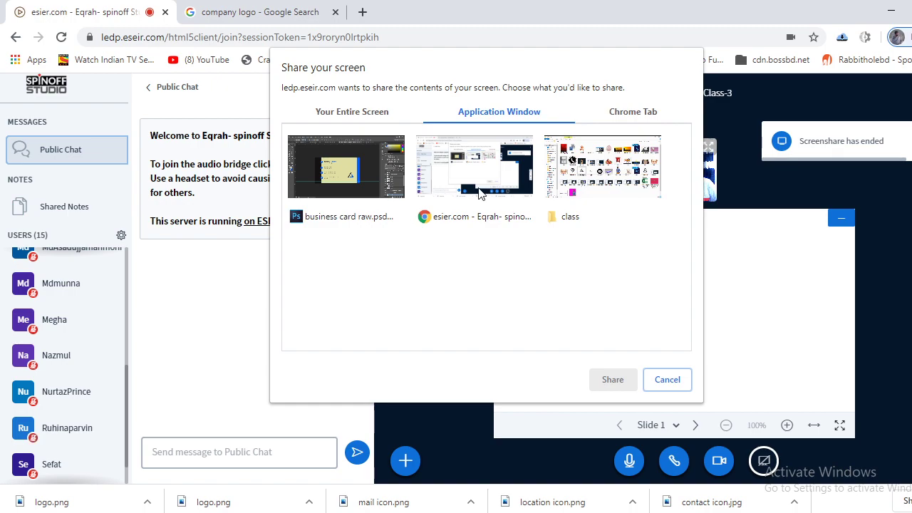
Share the business card Photoshop window with the class and go back to the meeting page.
click(472, 182)
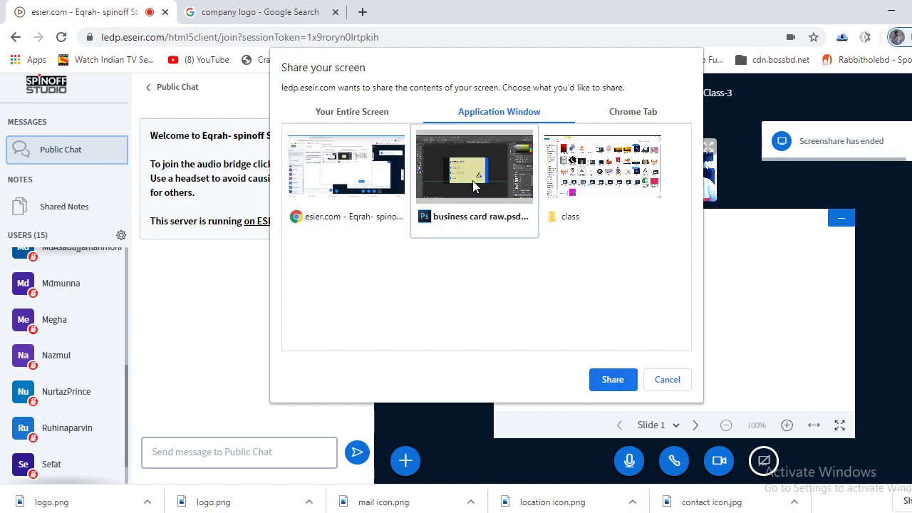
click(612, 380)
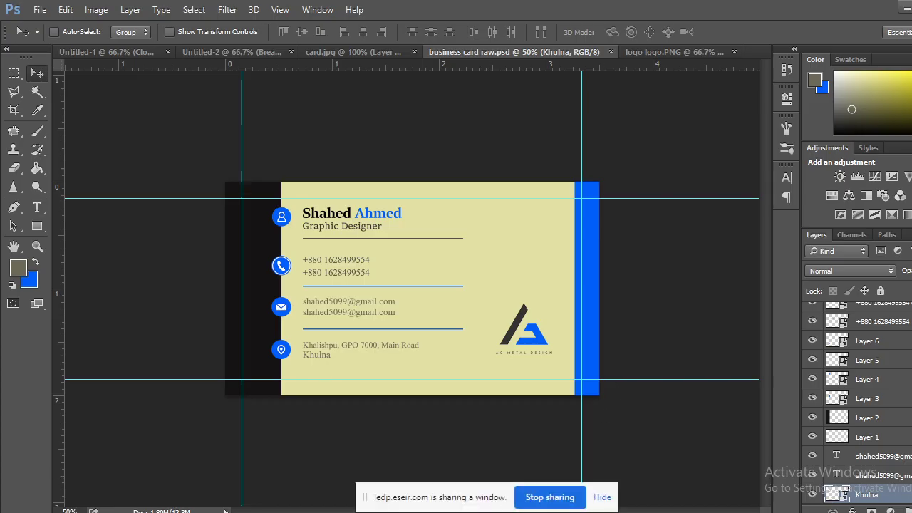
click(96, 493)
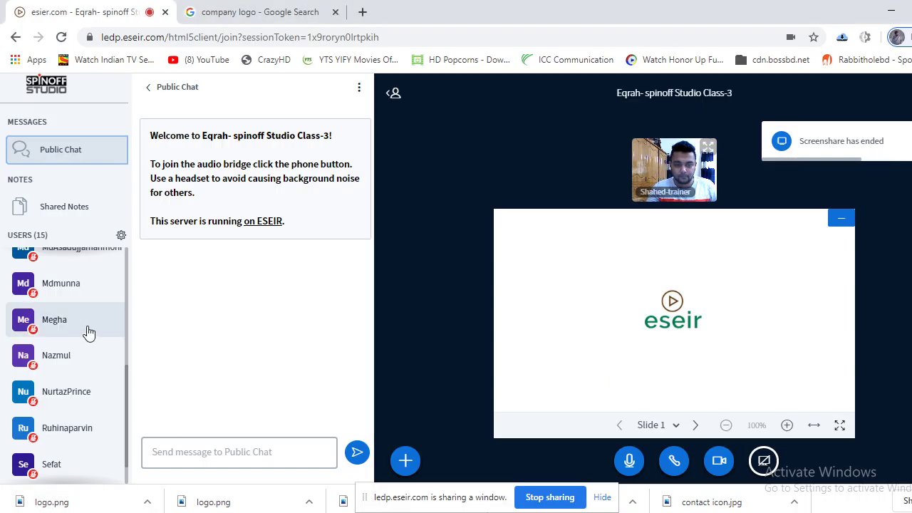
scroll(87, 387, down, 1)
Check that the meeting shows the shared business card, glance at the logo search results, then return to Photoshop.
scroll(91, 403, up, 5)
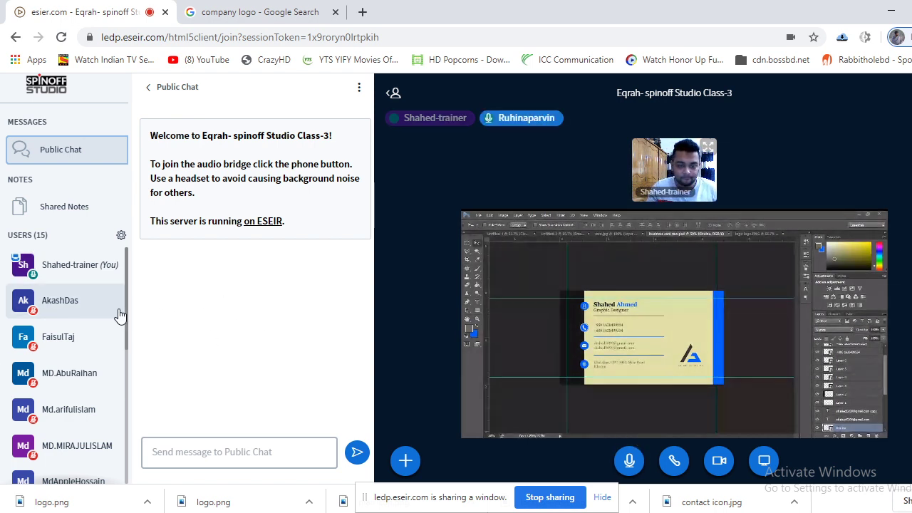
drag(126, 308, 171, 294)
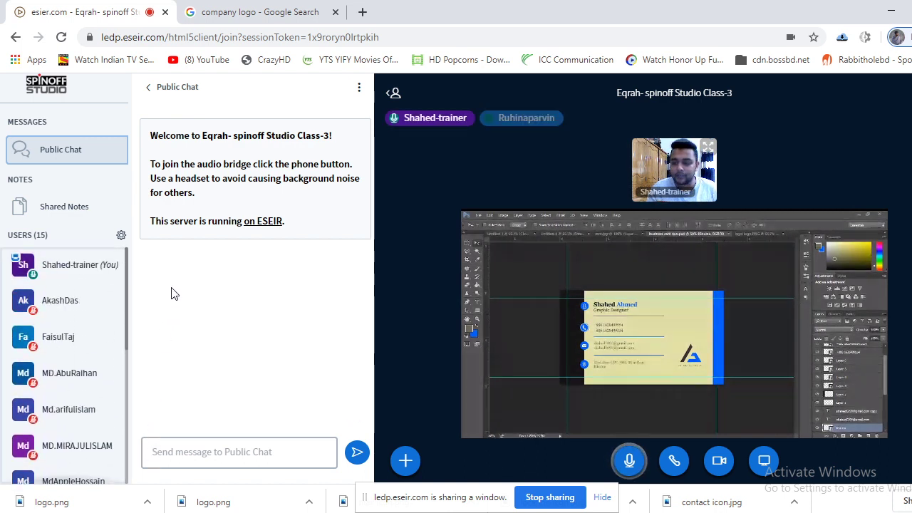
click(235, 12)
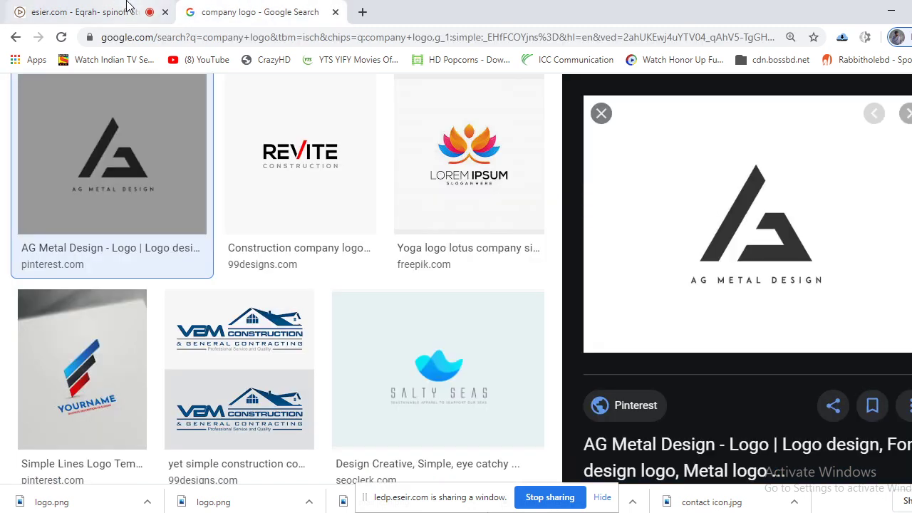
click(114, 11)
scroll(62, 340, down, 1)
scroll(62, 339, down, 5)
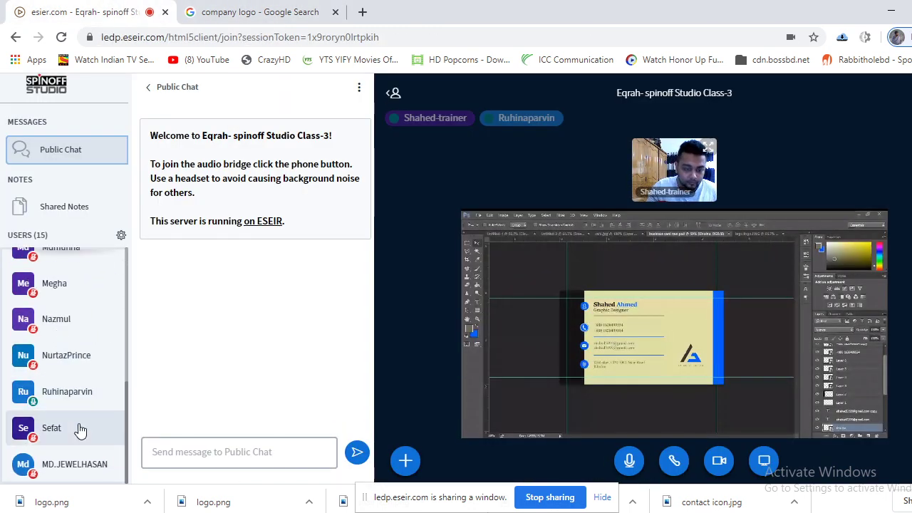
scroll(67, 456, up, 6)
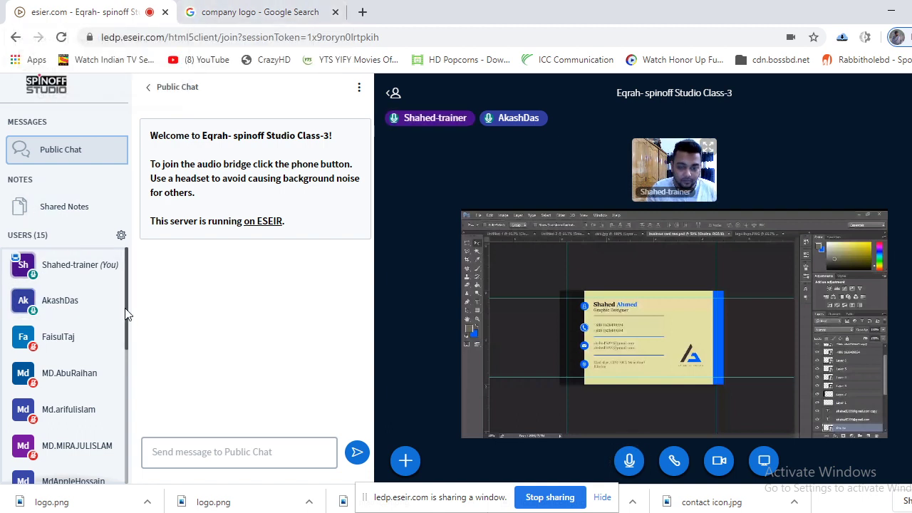
drag(124, 314, 186, 291)
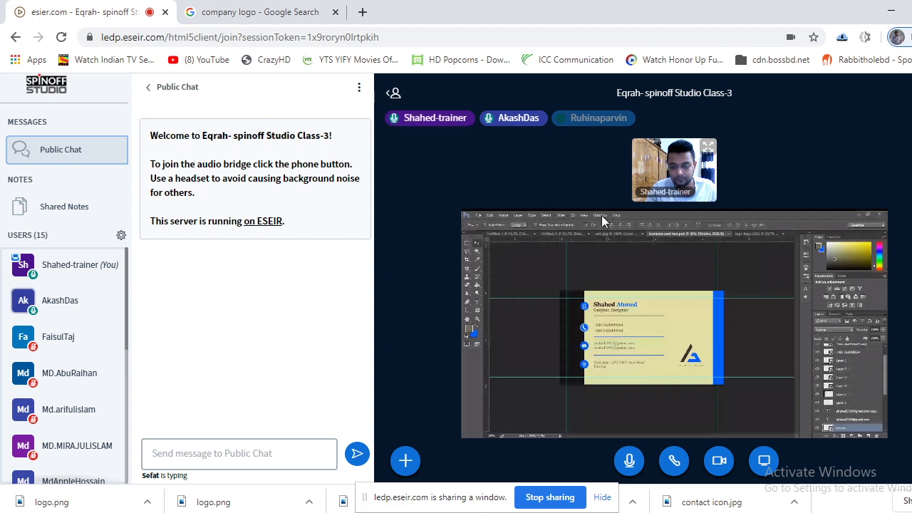
mouse_move(261, 512)
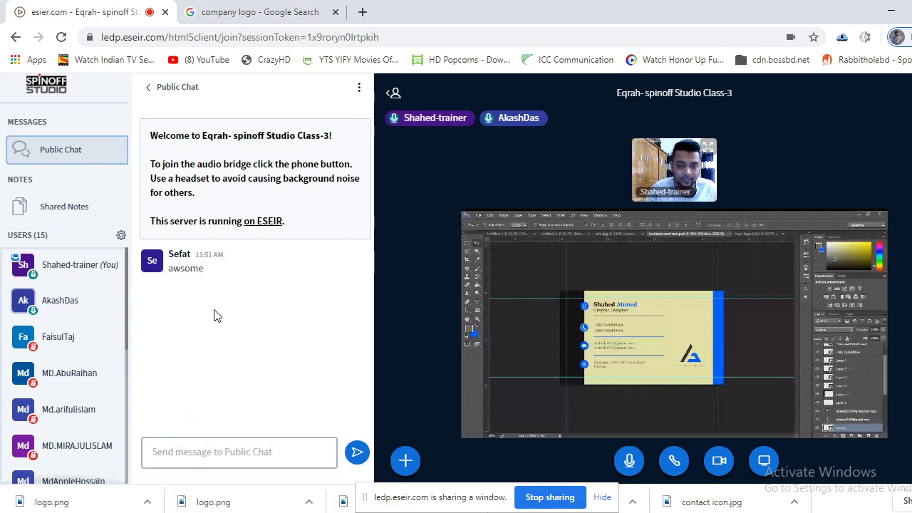
key(alt+Tab)
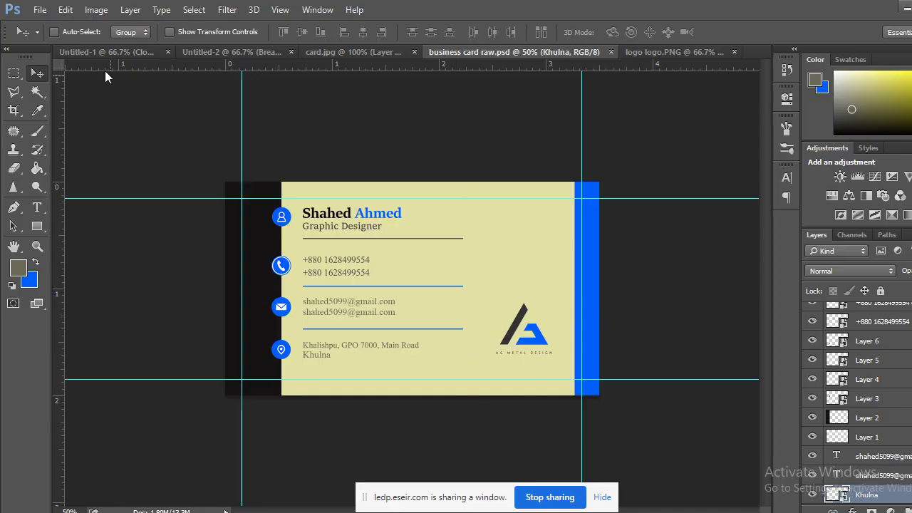
Crop the card to the rectangle between the four guides and zoom in on the result.
click(14, 110)
click(71, 108)
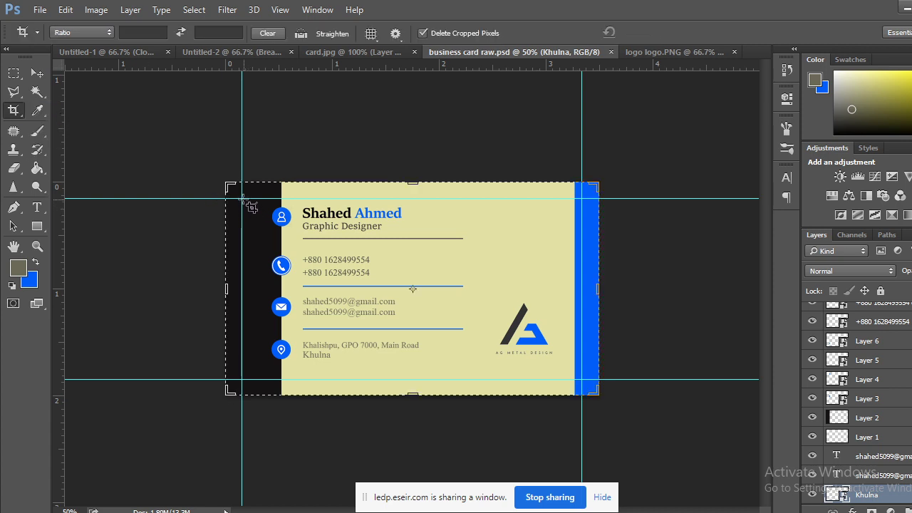
mouse_move(242, 199)
mouse_down()
mouse_move(292, 251)
mouse_move(472, 347)
mouse_move(581, 379)
mouse_up()
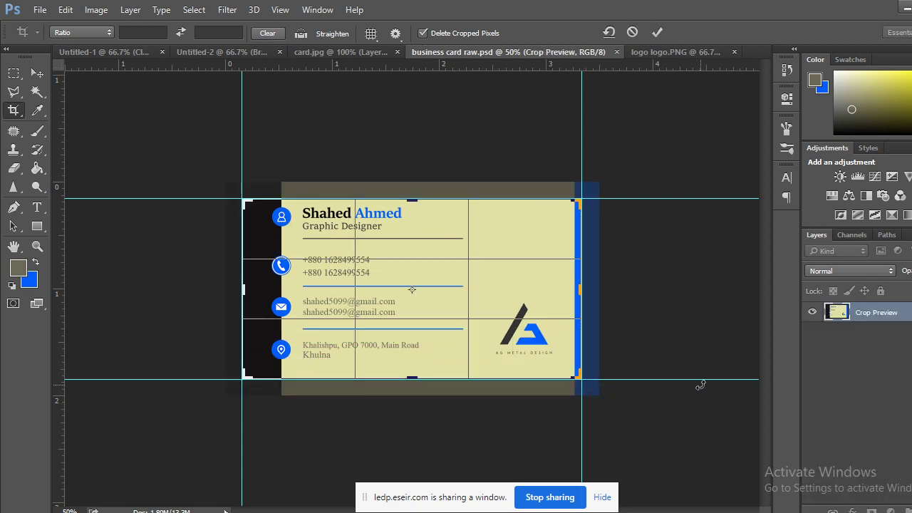
key(Return)
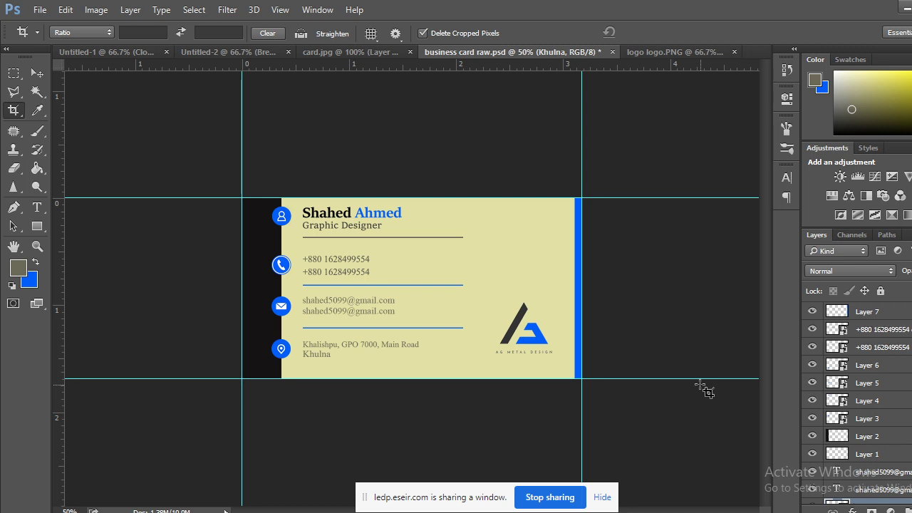
key(ctrl+plus)
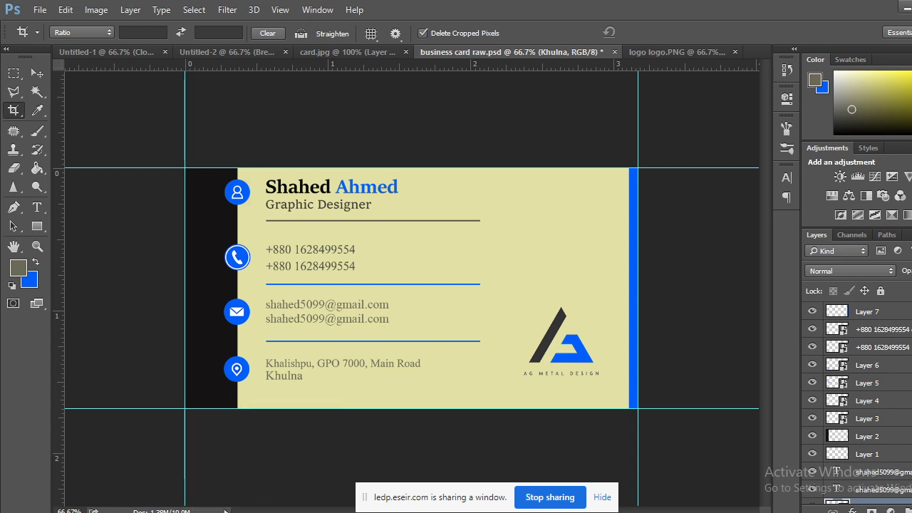
Switch back to the eseir.com meeting window in Chrome.
click(92, 484)
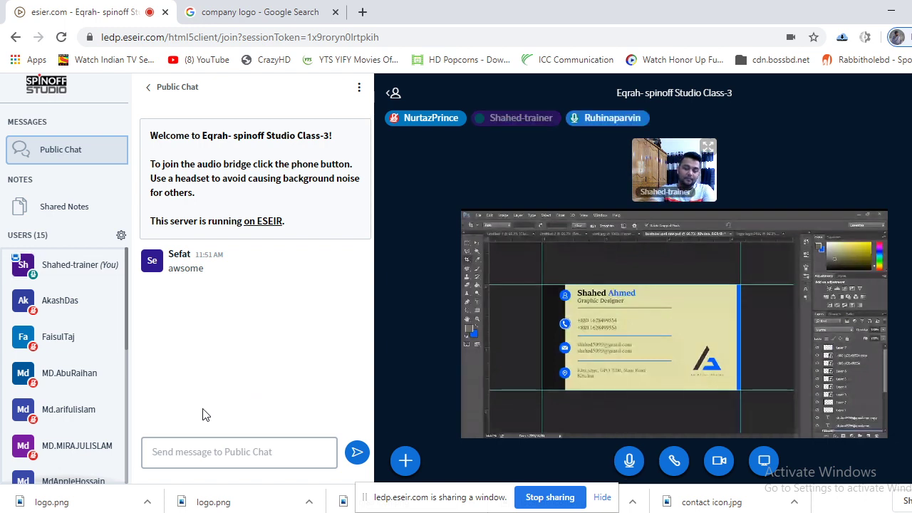
scroll(52, 354, down, 4)
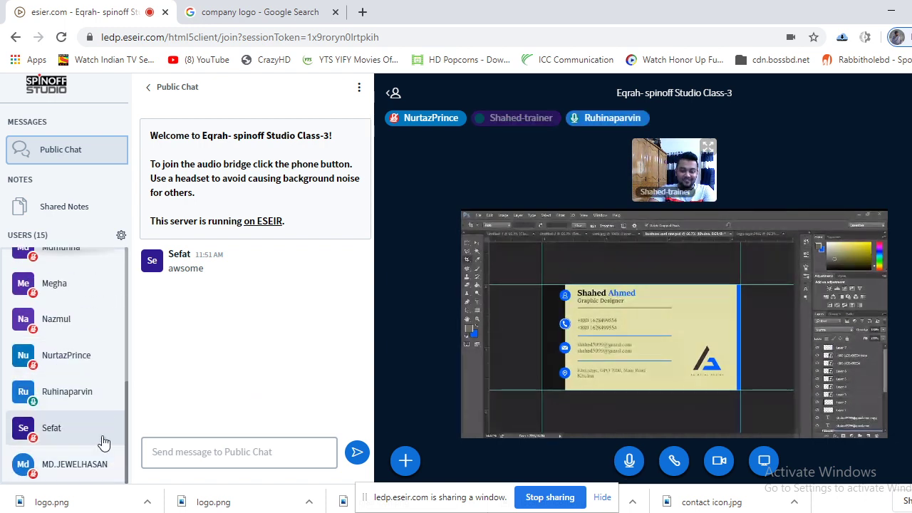
scroll(104, 441, up, 1)
scroll(103, 442, up, 1)
scroll(102, 438, down, 3)
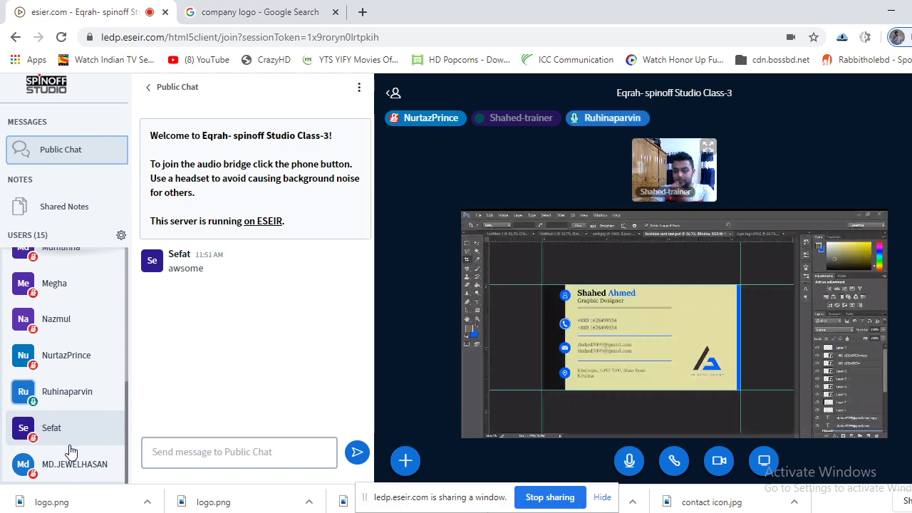
scroll(78, 456, up, 5)
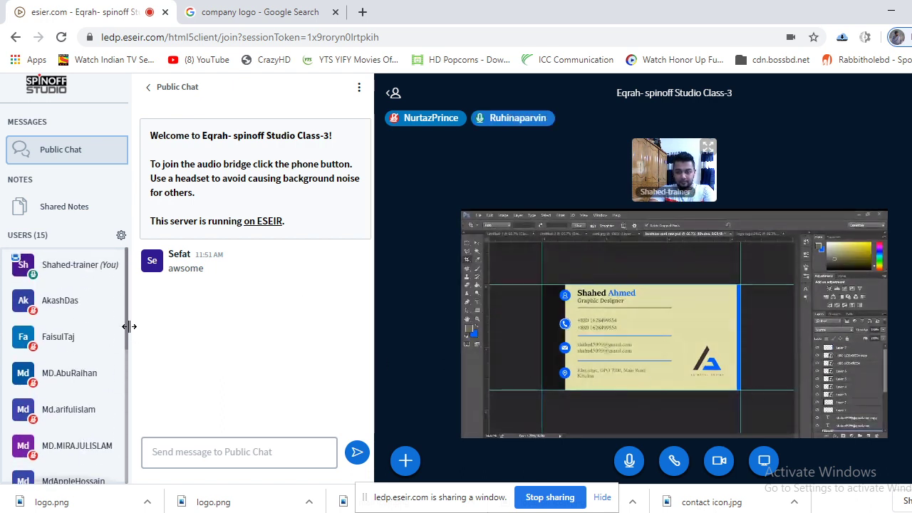
scroll(98, 373, down, 1)
scroll(100, 375, down, 3)
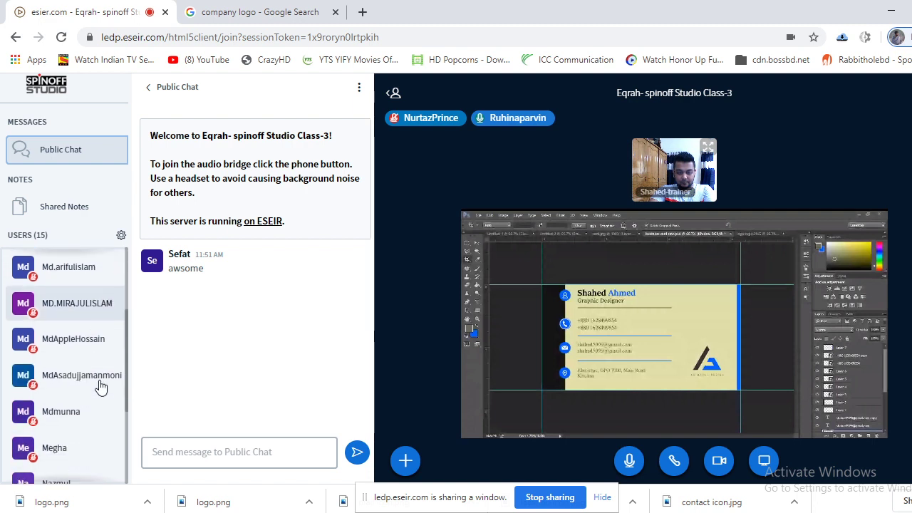
scroll(102, 385, down, 1)
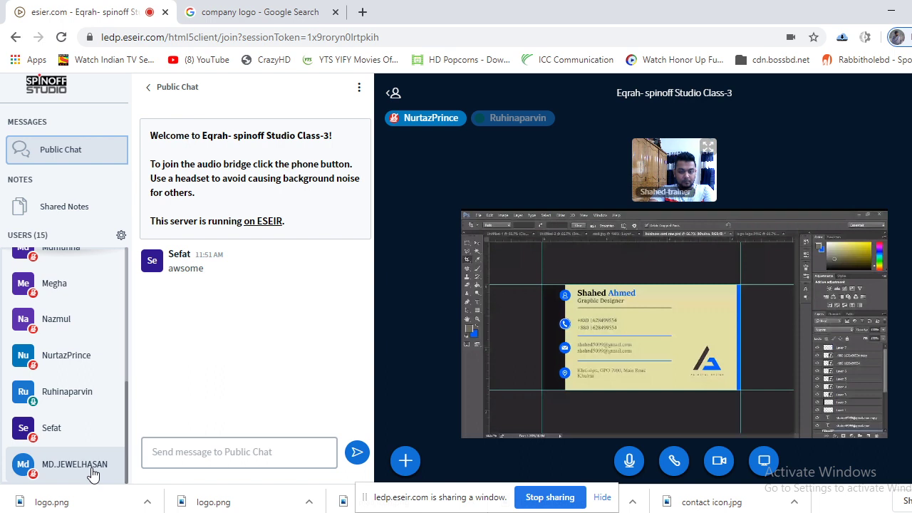
scroll(93, 470, up, 5)
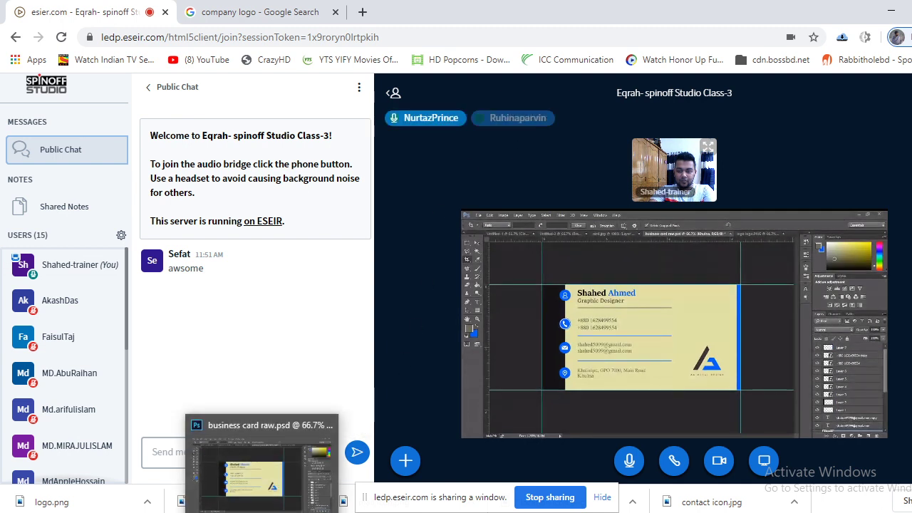
Bring up the Untitled-2 Break slide in Photoshop with the Rectangular Marquee tool active.
click(270, 481)
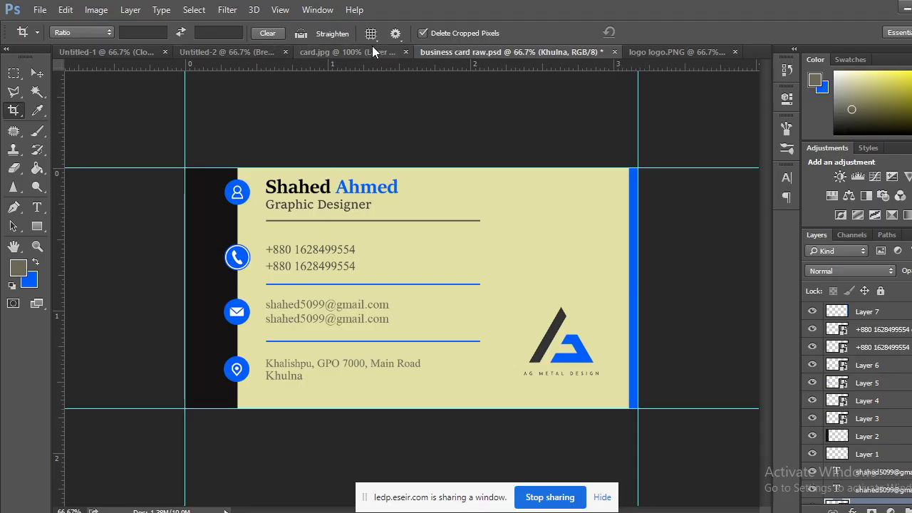
click(243, 51)
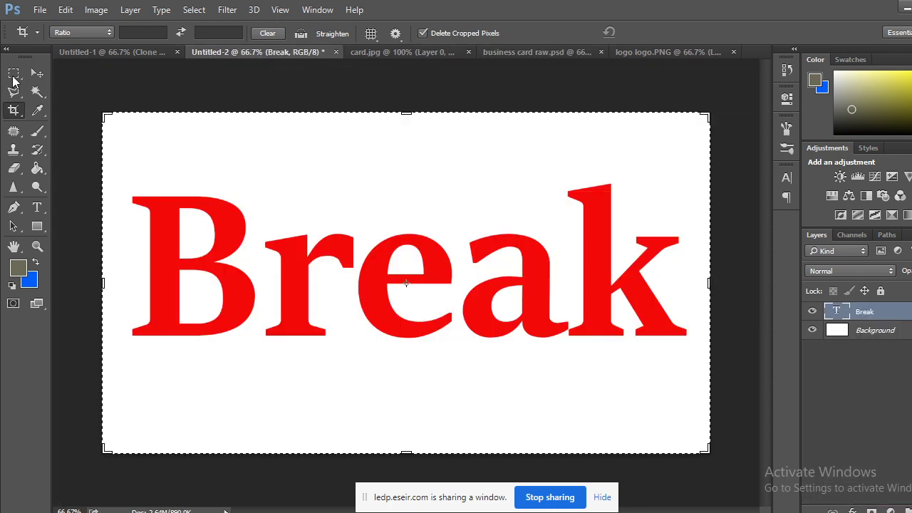
click(14, 74)
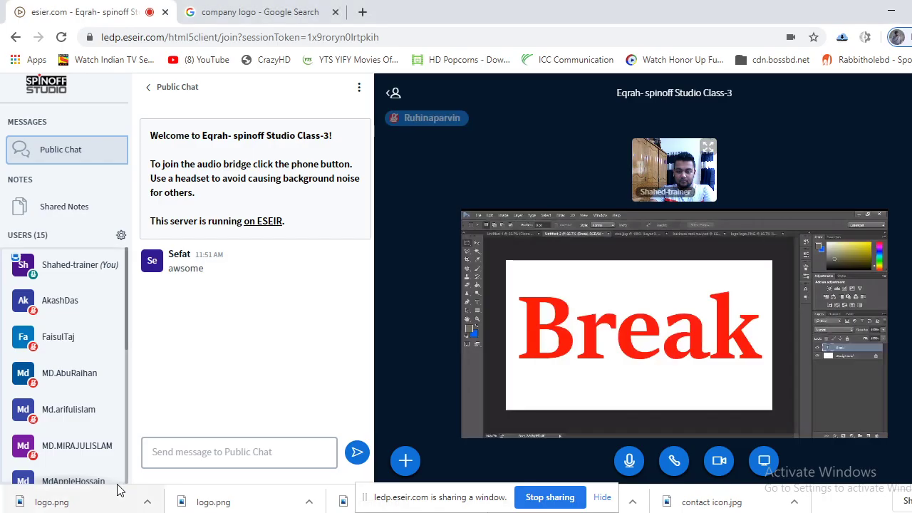
Turn off the webcam and mute the microphone in the meeting.
click(104, 499)
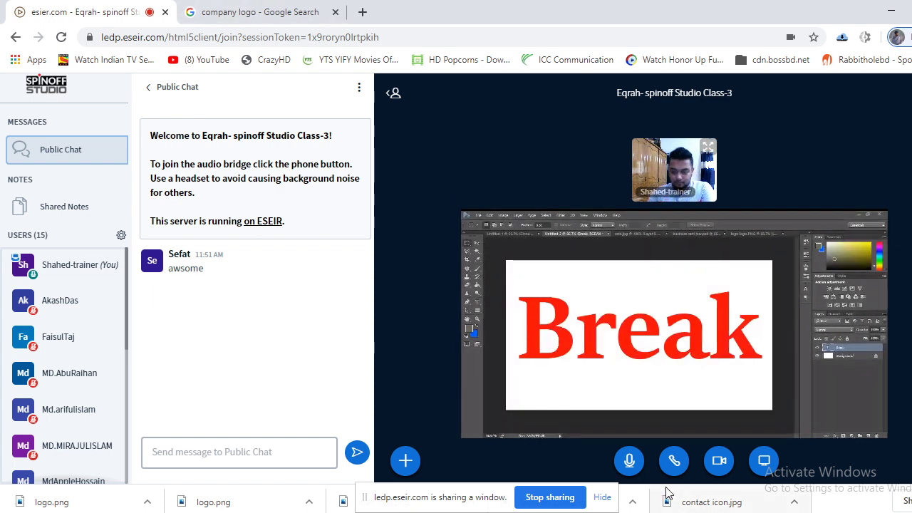
click(719, 460)
click(629, 459)
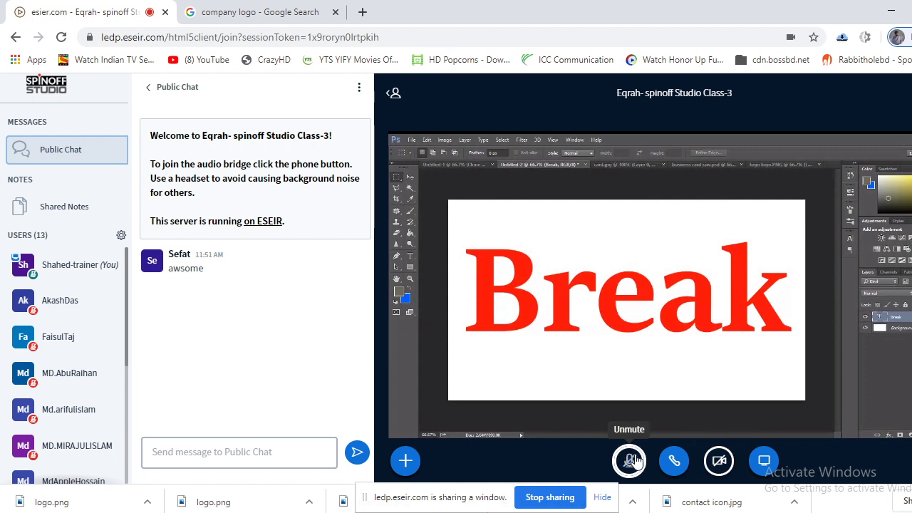
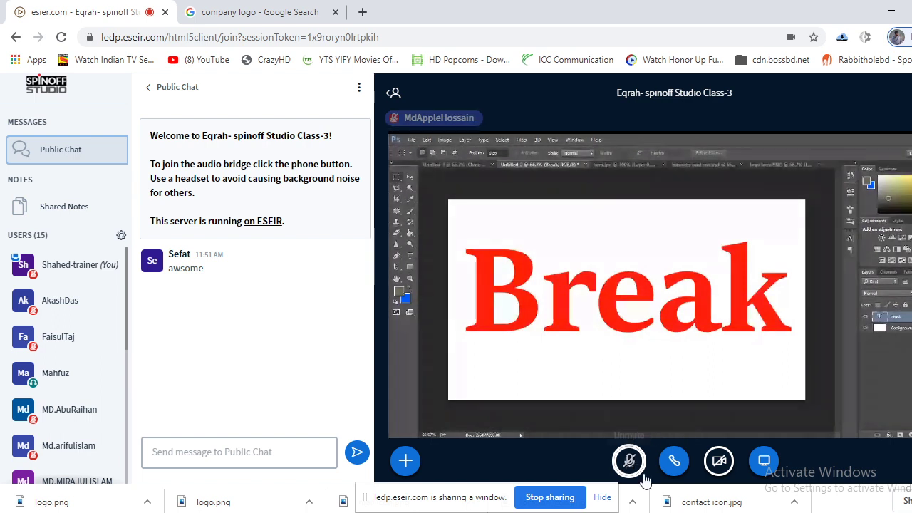
Share your webcam with the BigBlueButton class and unmute the microphone.
click(718, 460)
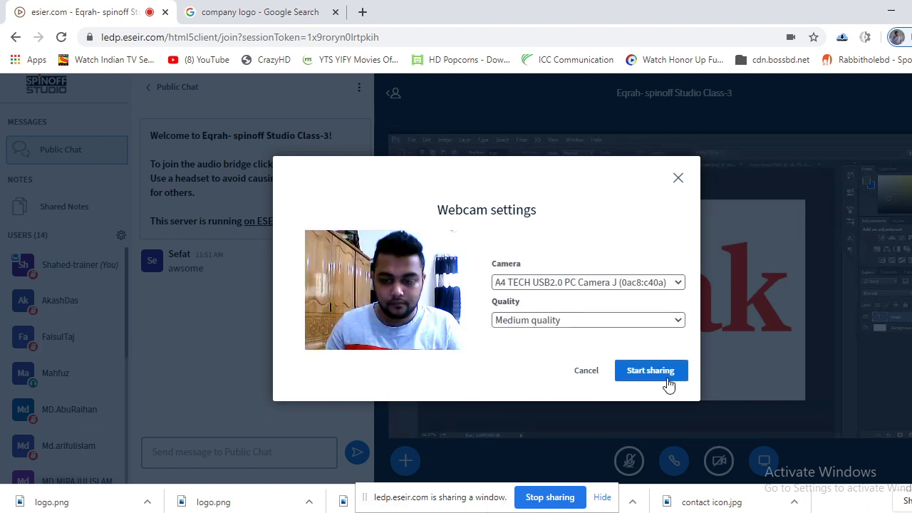
click(664, 376)
click(624, 463)
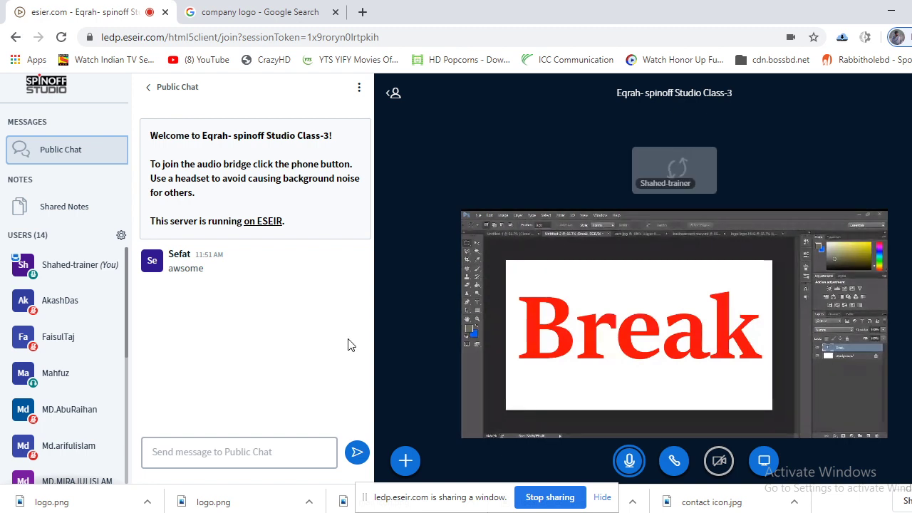
scroll(95, 340, down, 4)
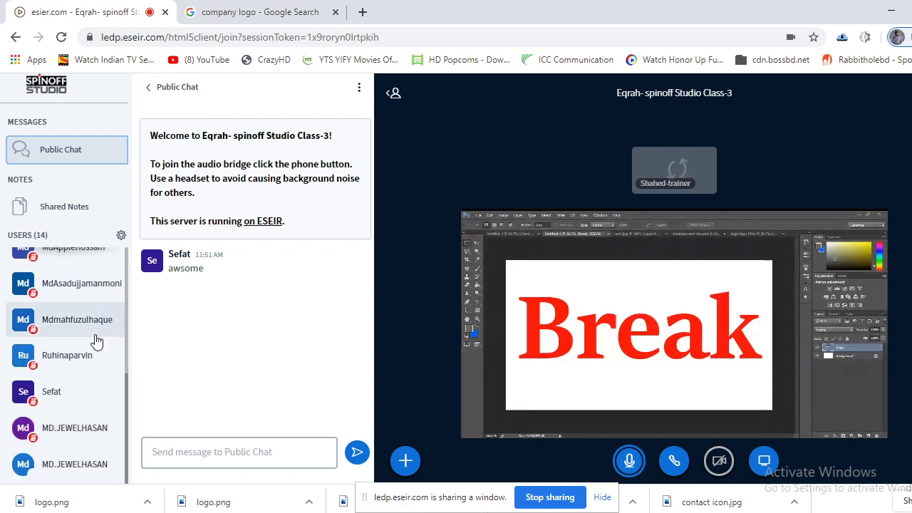
scroll(106, 366, up, 4)
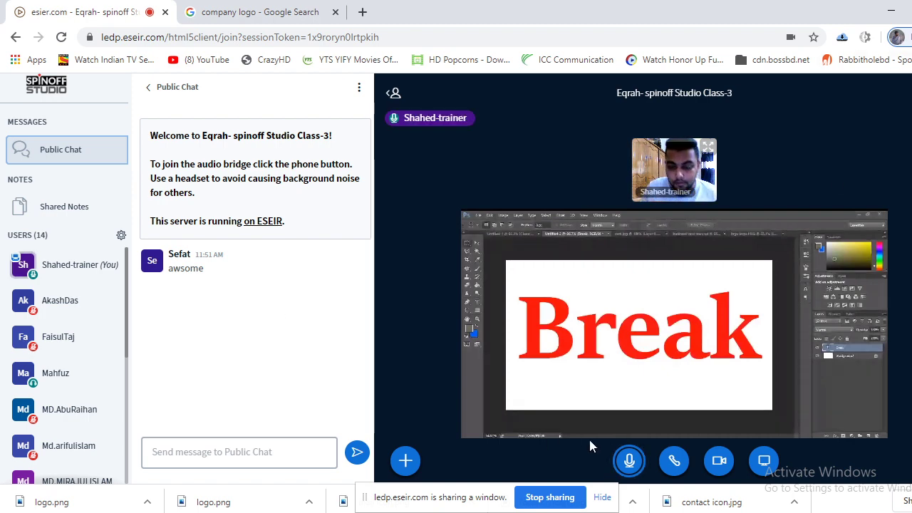
Show the Untitled-1 'Today Class' title slide in Photoshop, then return to the Chrome meeting.
key(alt+Tab)
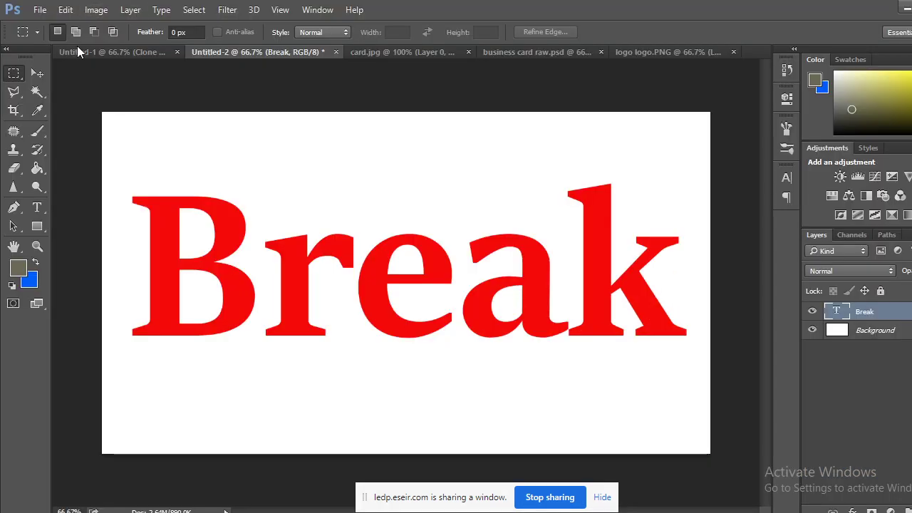
click(101, 54)
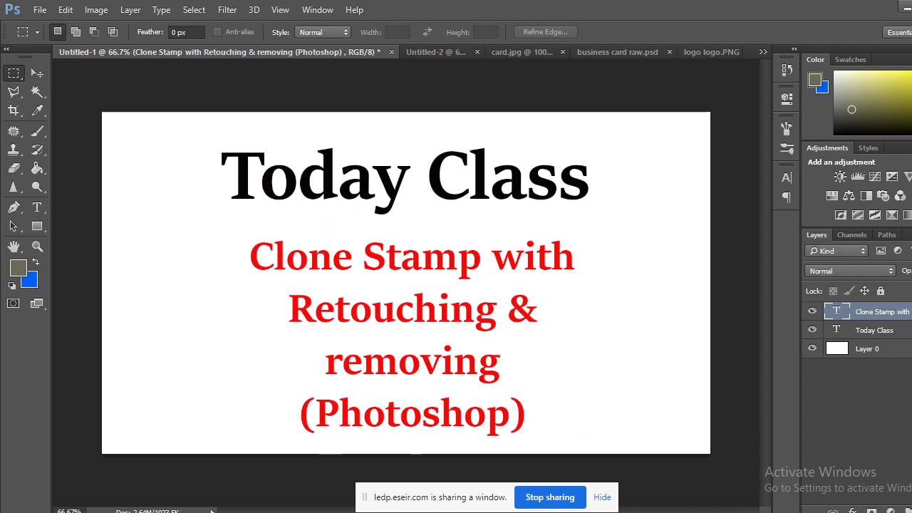
click(106, 481)
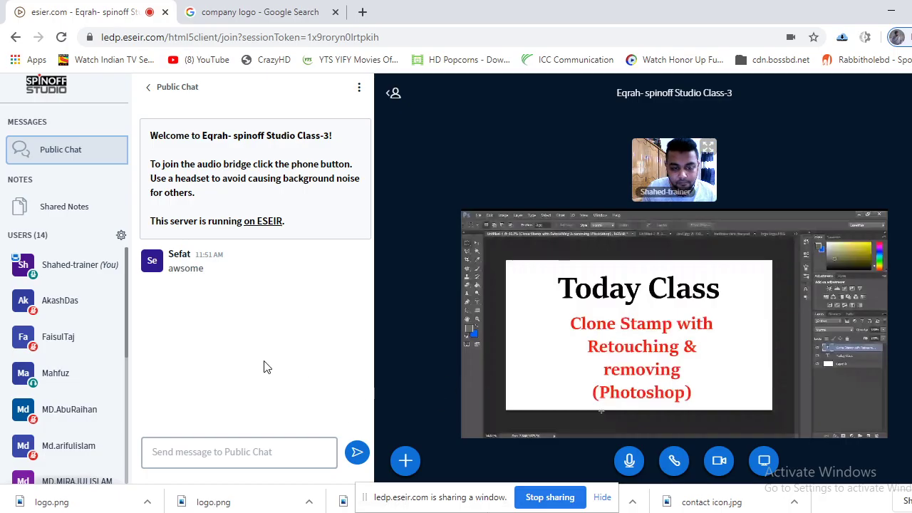
View the trainer's webcam full screen in the meeting, then exit full screen.
scroll(91, 325, down, 3)
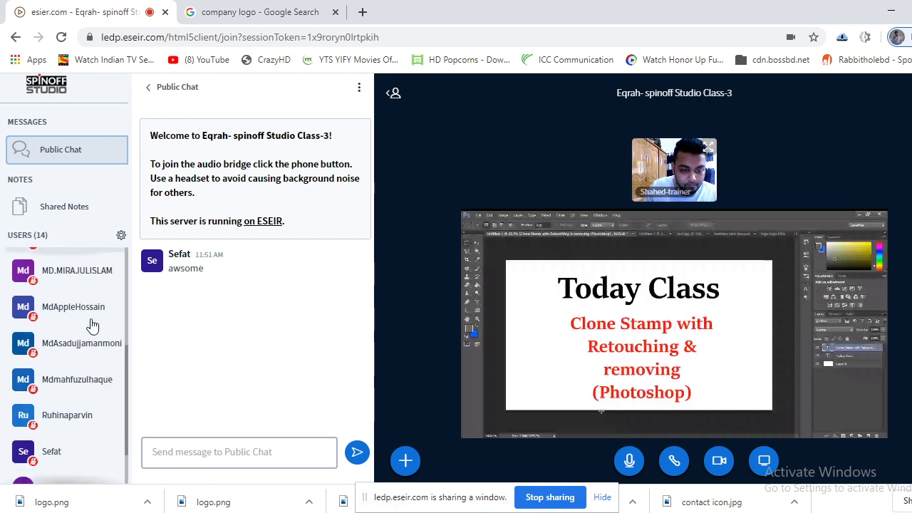
scroll(90, 329, down, 2)
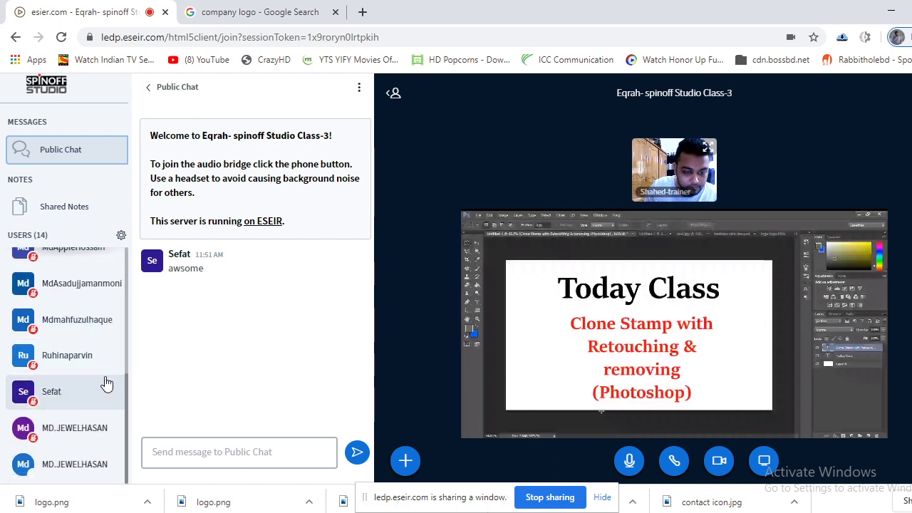
scroll(106, 384, up, 5)
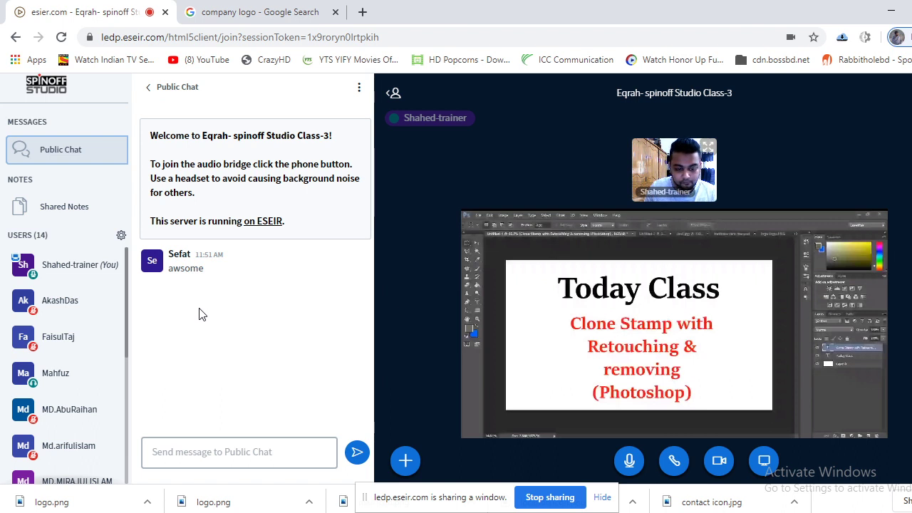
scroll(81, 389, down, 5)
scroll(81, 390, up, 5)
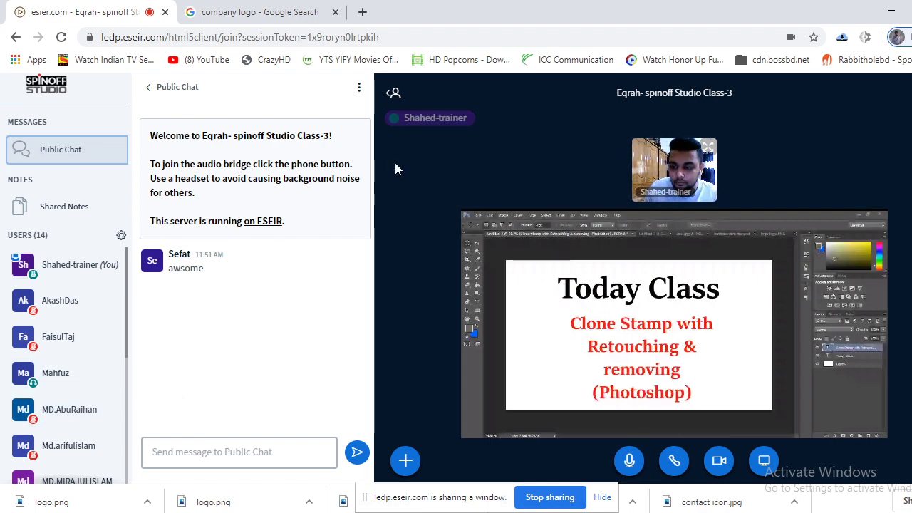
click(706, 145)
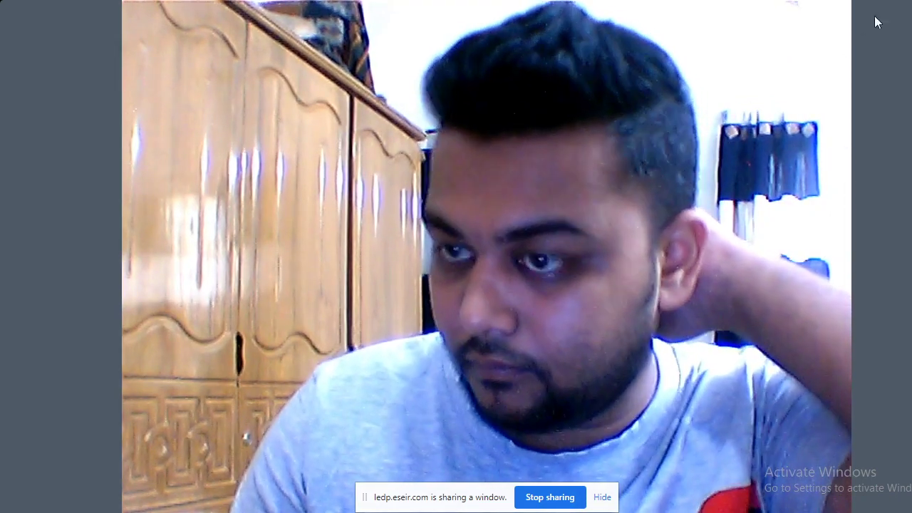
key(Escape)
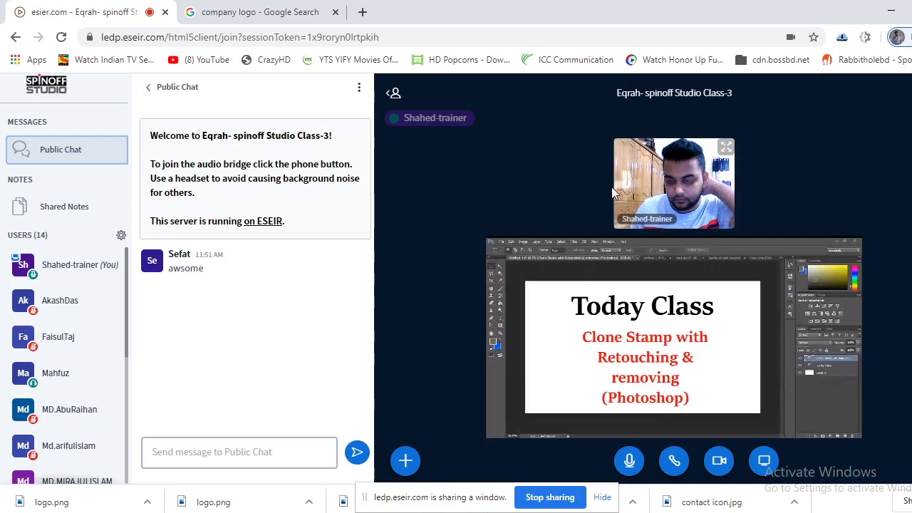
Scroll through the meeting page and switch back to Photoshop.
scroll(104, 341, down, 4)
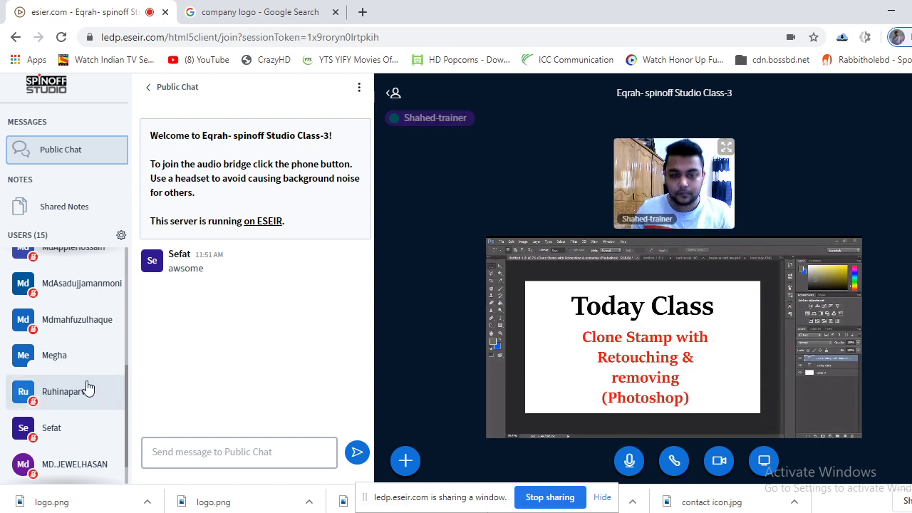
scroll(101, 381, up, 5)
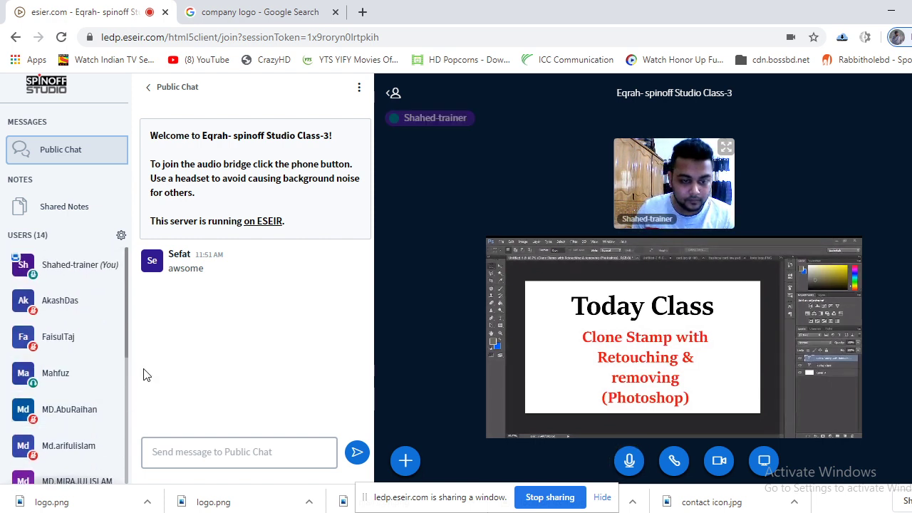
scroll(104, 397, down, 4)
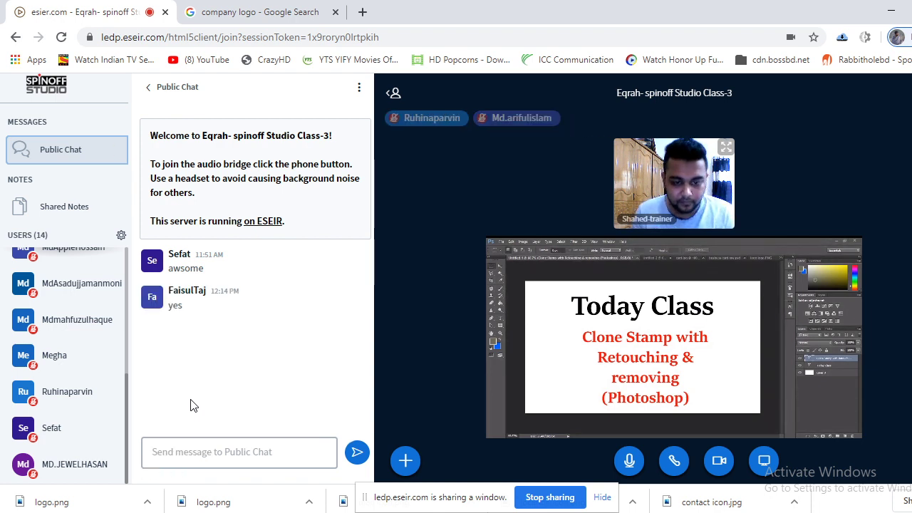
scroll(123, 385, up, 5)
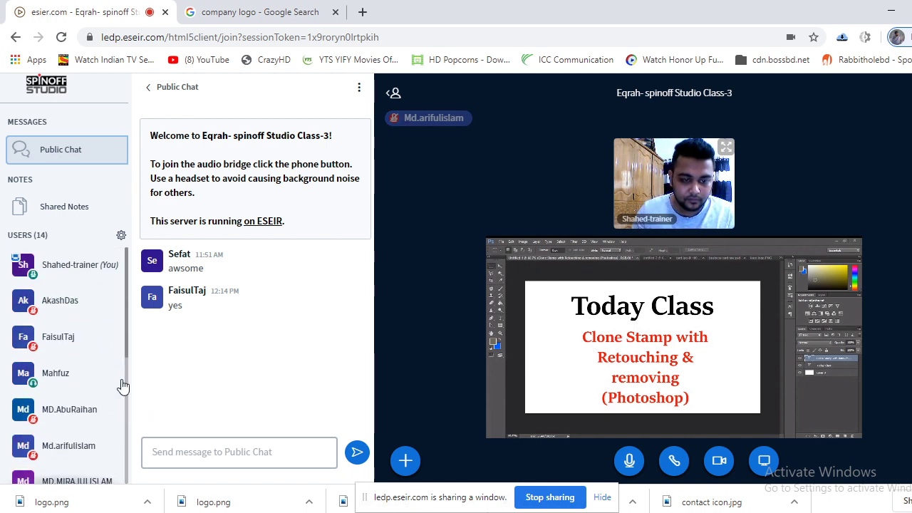
scroll(111, 364, down, 2)
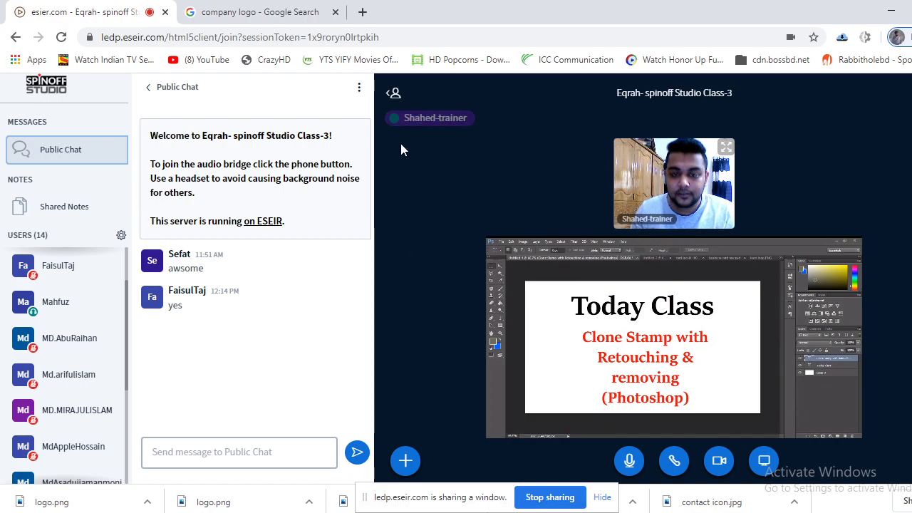
key(alt+Tab)
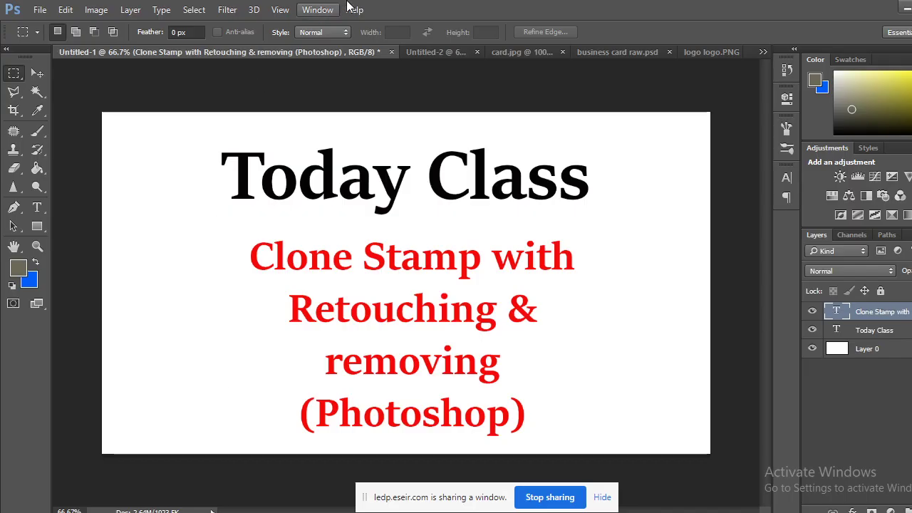
Browse the card.jpg, logo.PNG and Untitled-2 files, show business card raw.psd, and return to the meeting.
click(535, 52)
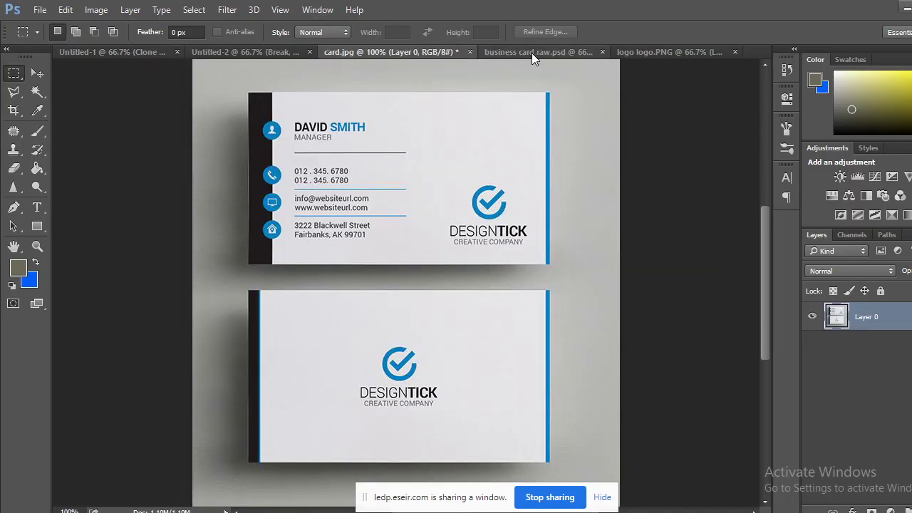
click(644, 53)
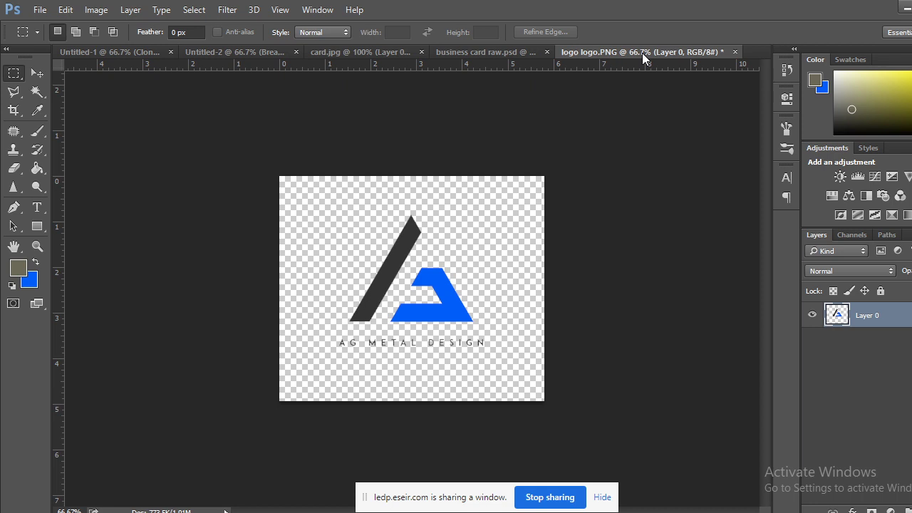
click(376, 52)
click(269, 52)
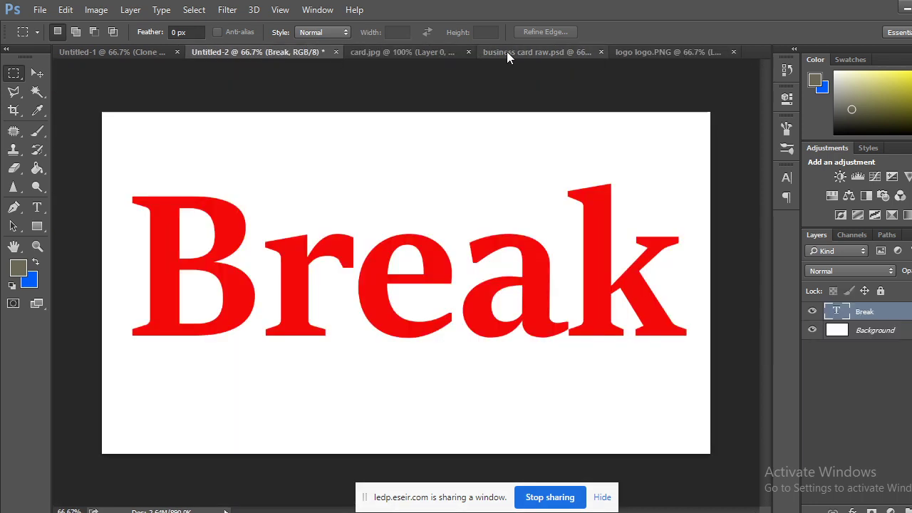
click(541, 52)
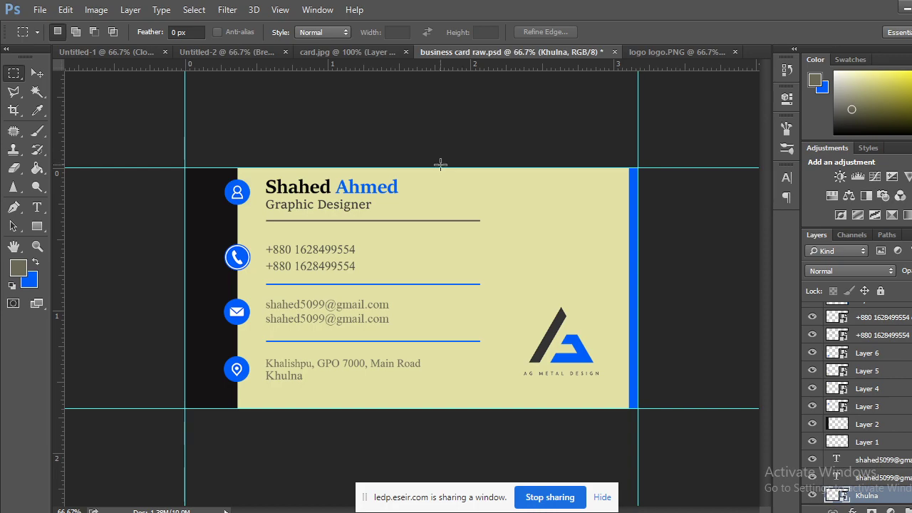
click(111, 490)
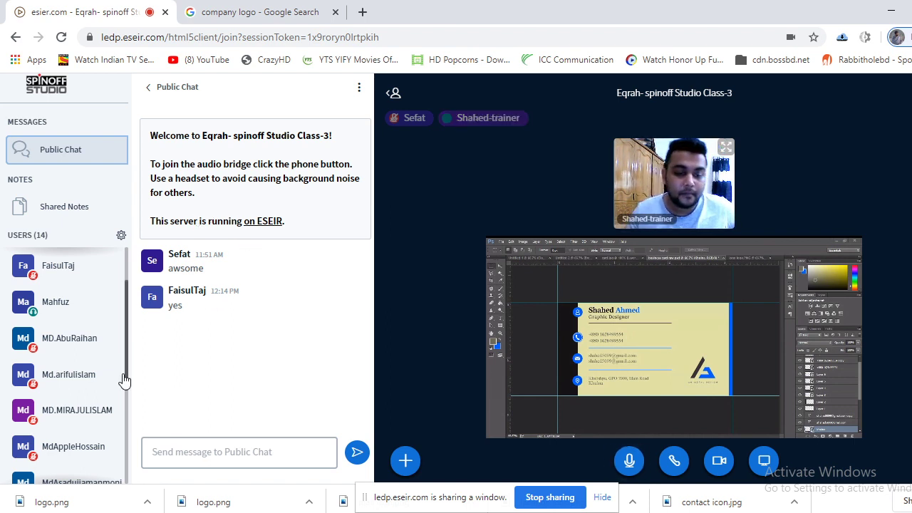
Change the company logo image search query to 'mockup'.
scroll(67, 349, down, 3)
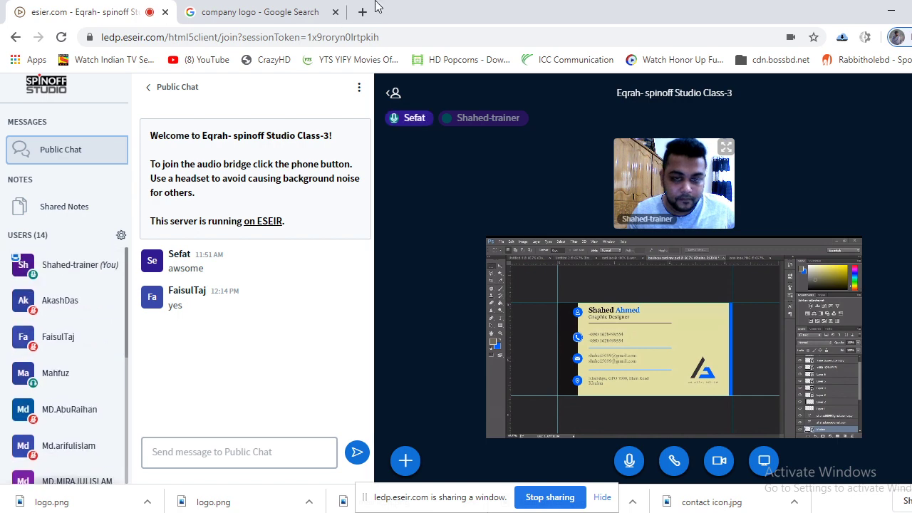
click(302, 18)
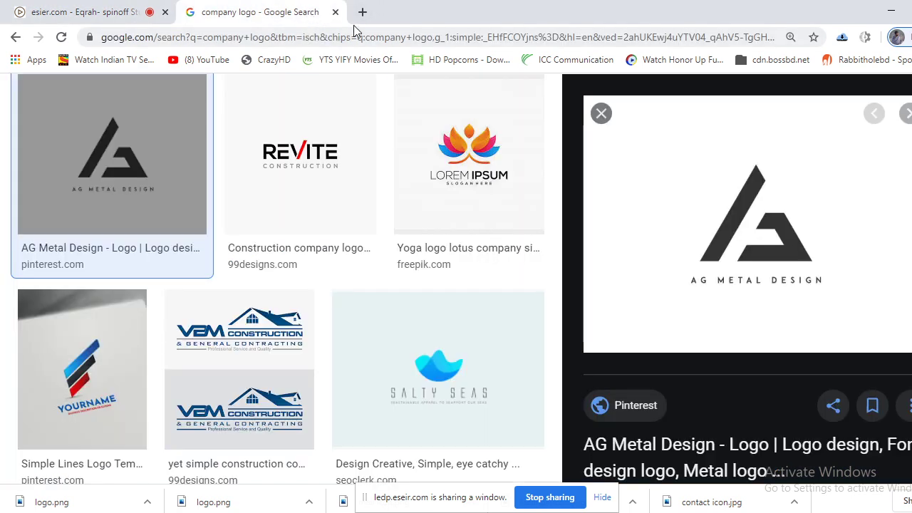
scroll(339, 83, up, 3)
drag(273, 111, 137, 127)
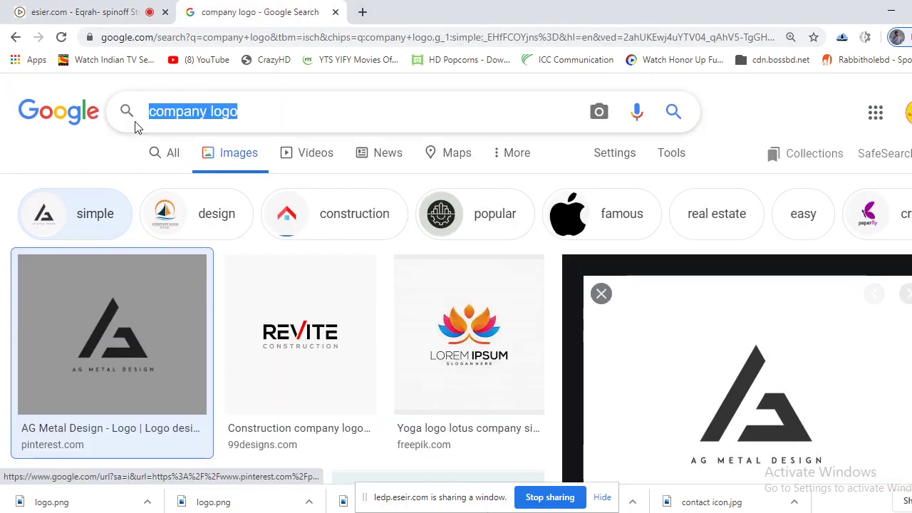
text(mock)
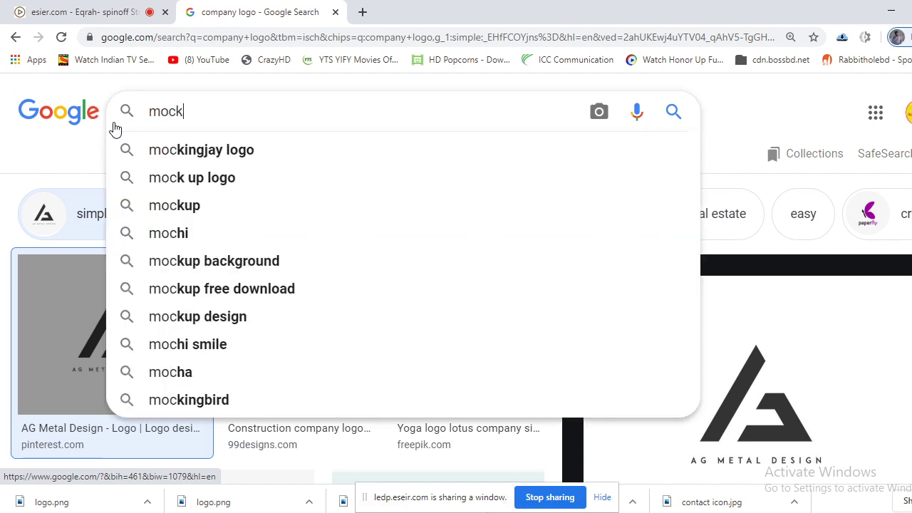
text(up)
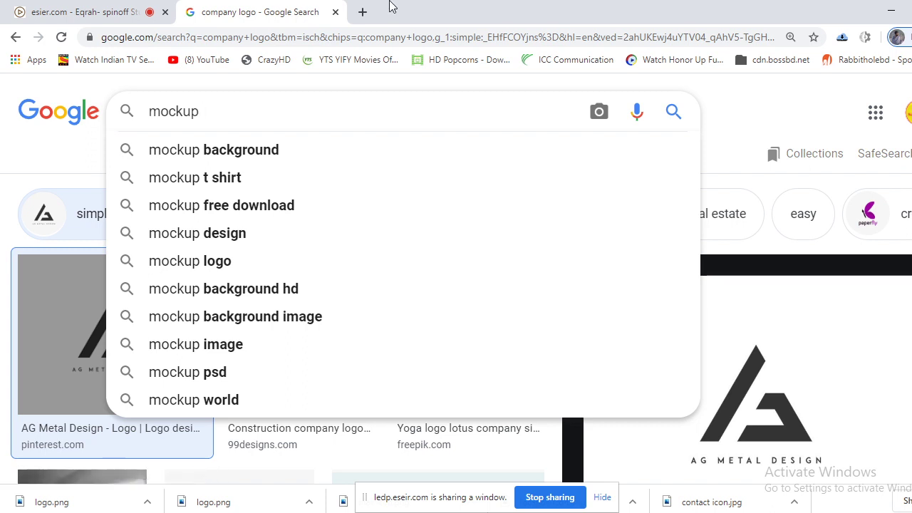
key(BackSpace)
key(BackSpace)
key(BackSpace)
key(BackSpace)
key(BackSpace)
key(BackSpace)
key(BackSpace)
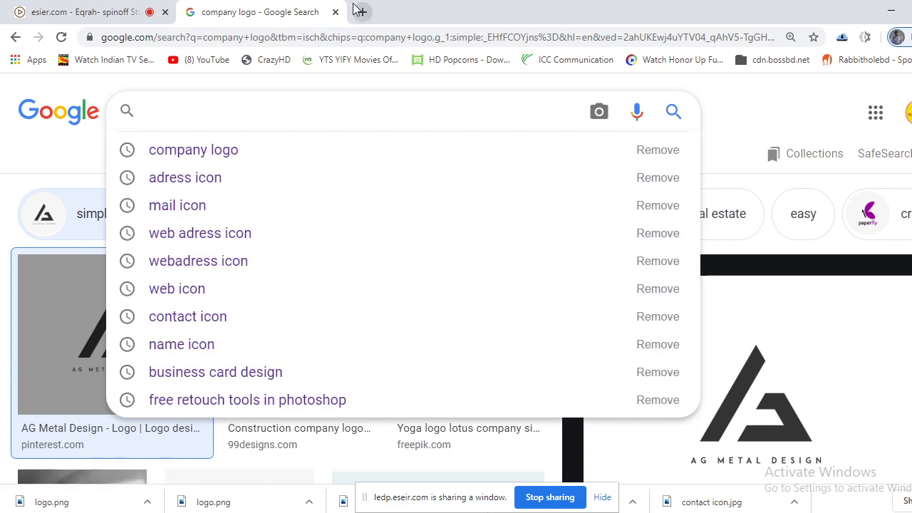
Replace the current web address with 'freepik' and search for it.
click(325, 41)
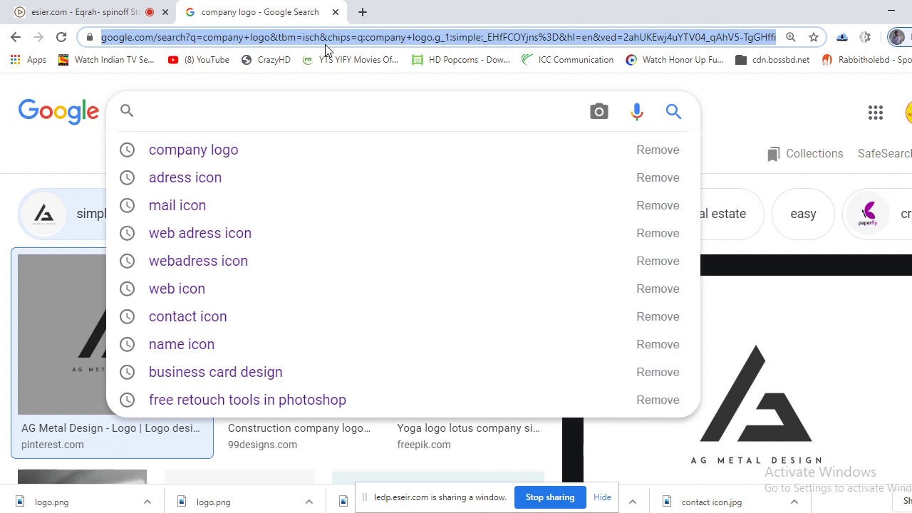
text(free)
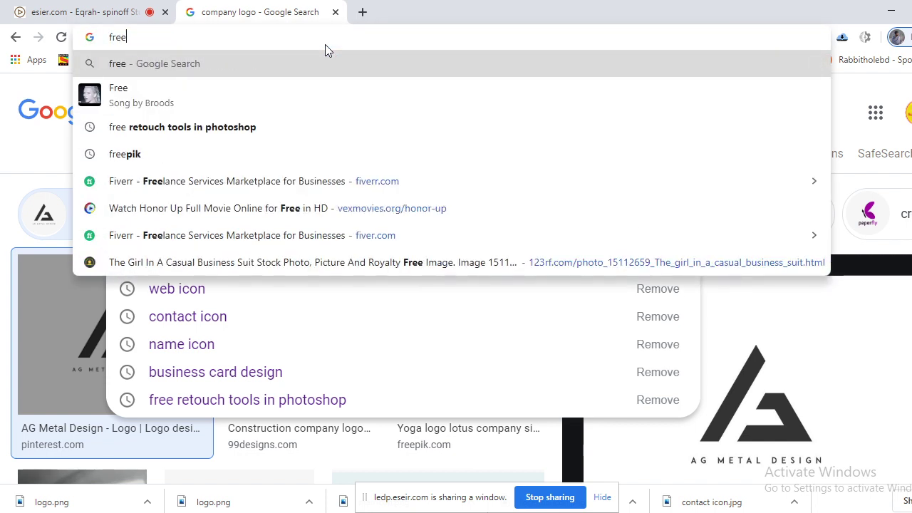
text(pik)
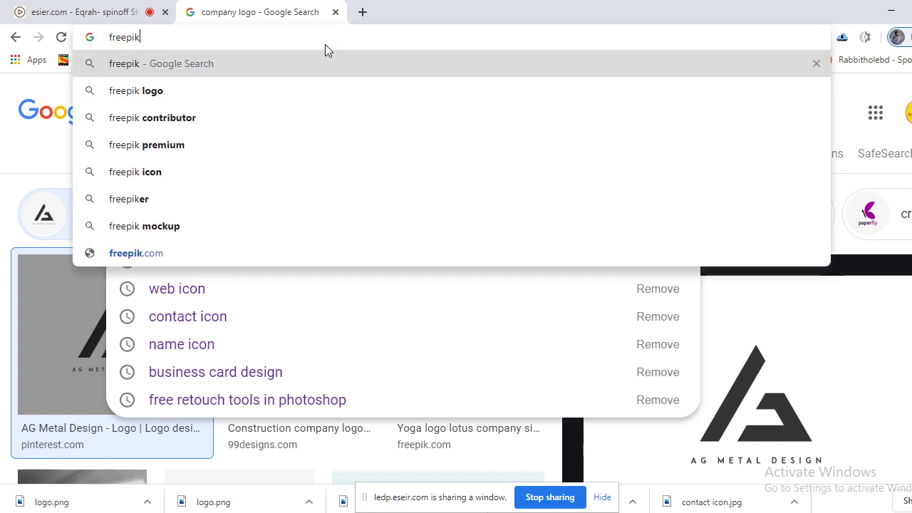
key(Return)
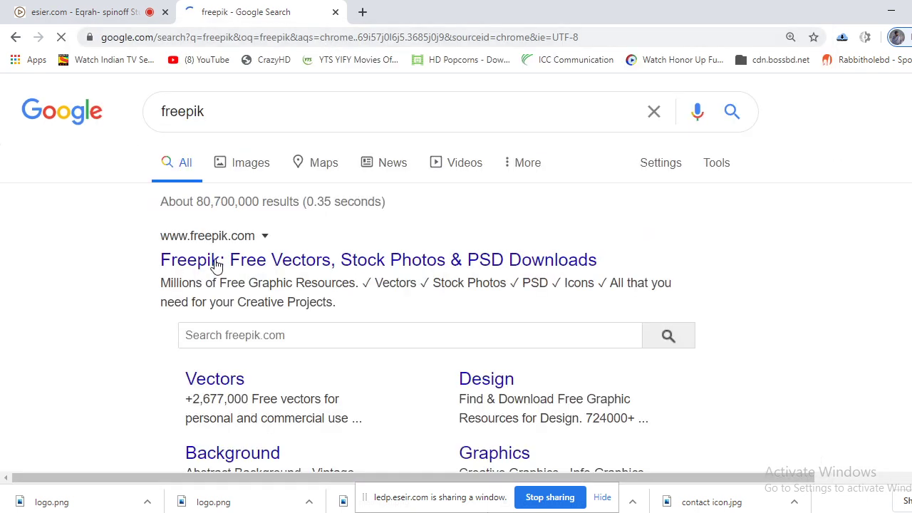
Open the Freepik site and search for 'business card mockup psd'.
click(221, 261)
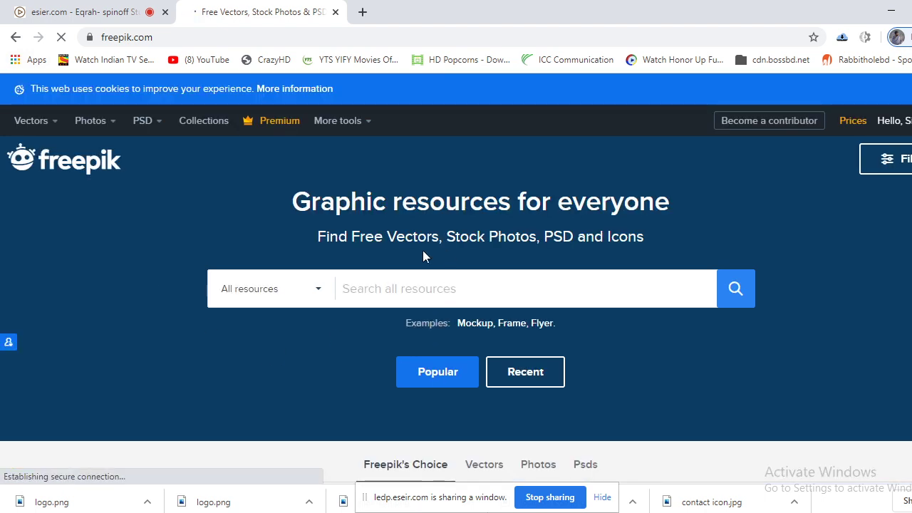
click(393, 290)
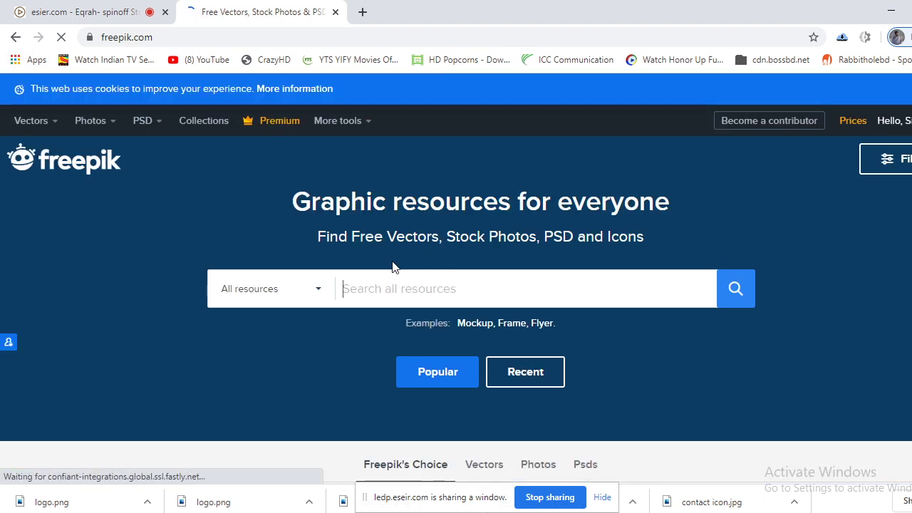
text(business)
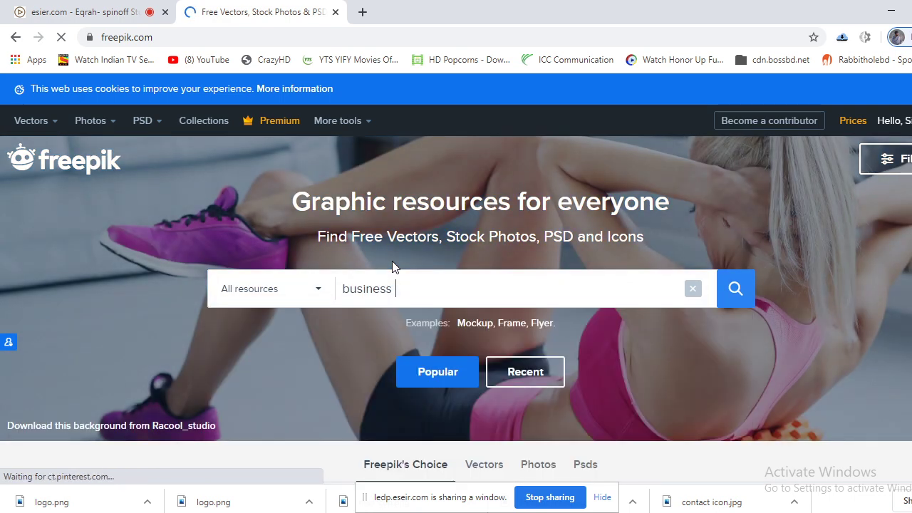
text( card mo)
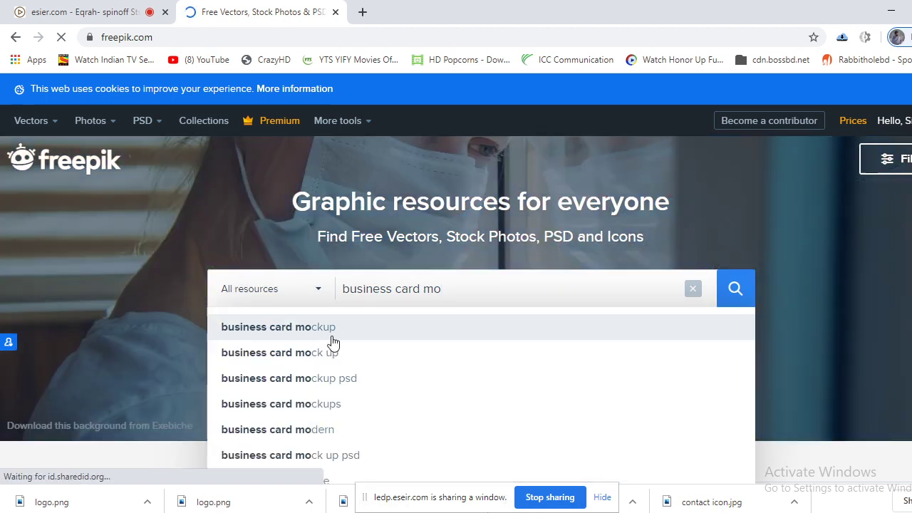
click(370, 378)
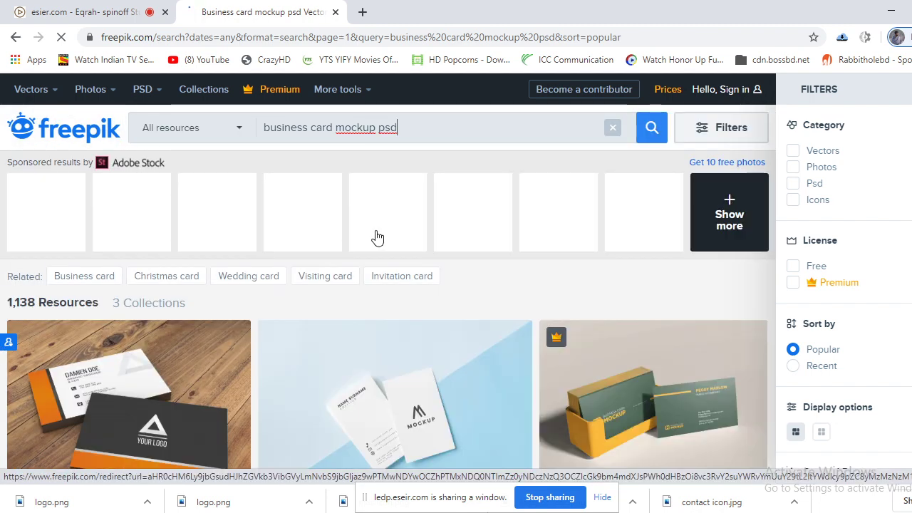
Open the elegant wooden-background business card mockup from the results and show its download options.
scroll(376, 235, down, 2)
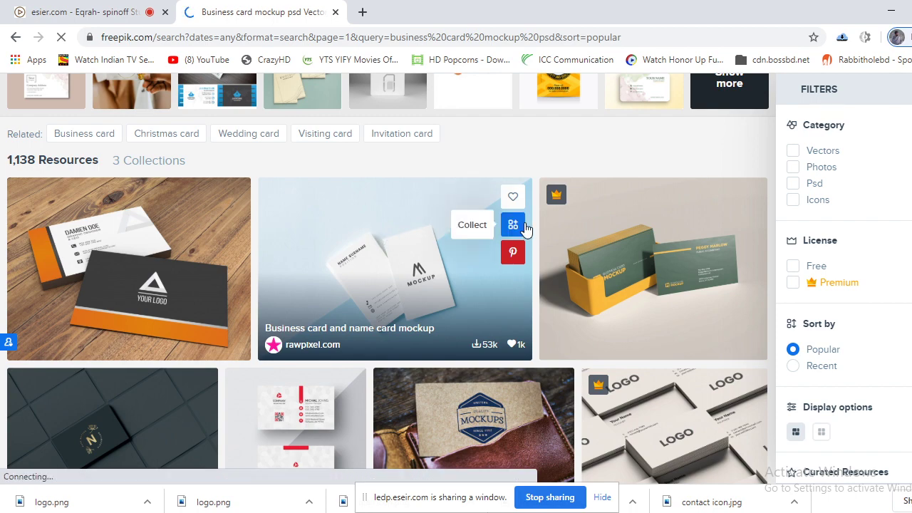
scroll(525, 229, down, 3)
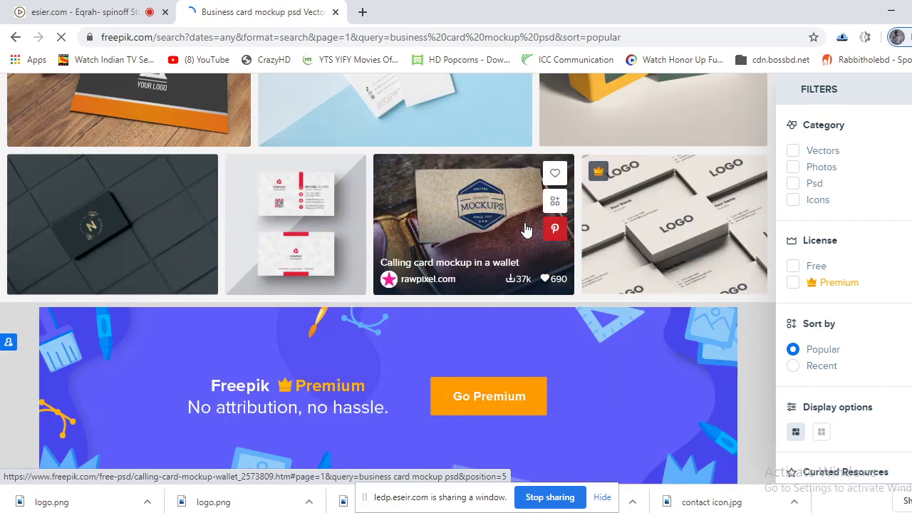
scroll(524, 229, down, 4)
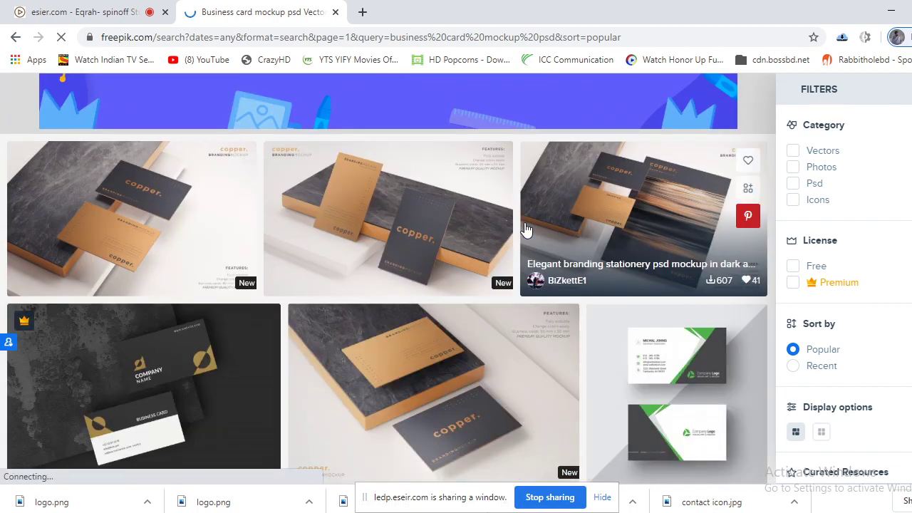
scroll(525, 229, down, 4)
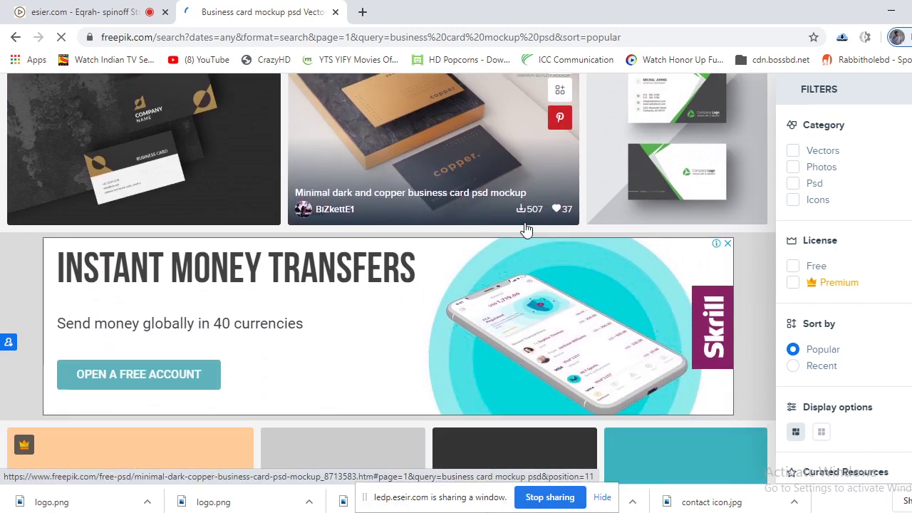
scroll(524, 228, down, 4)
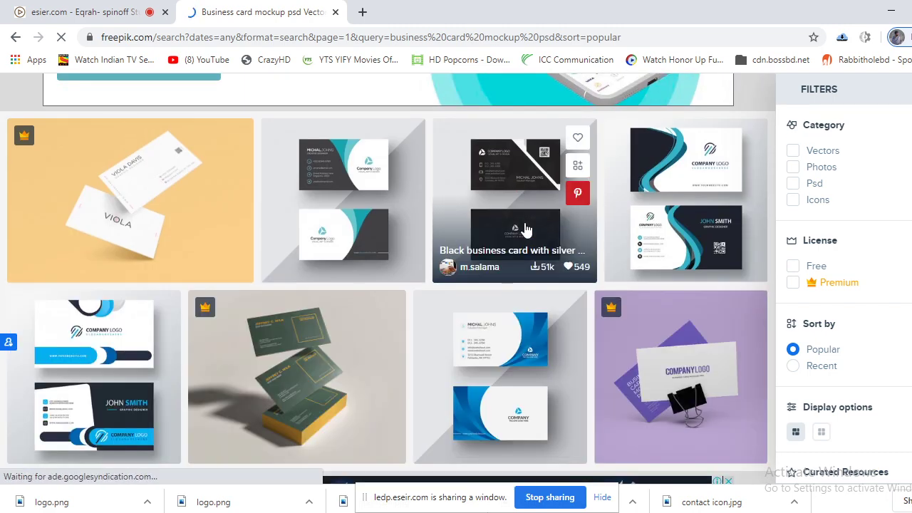
scroll(525, 229, down, 5)
scroll(524, 228, up, 5)
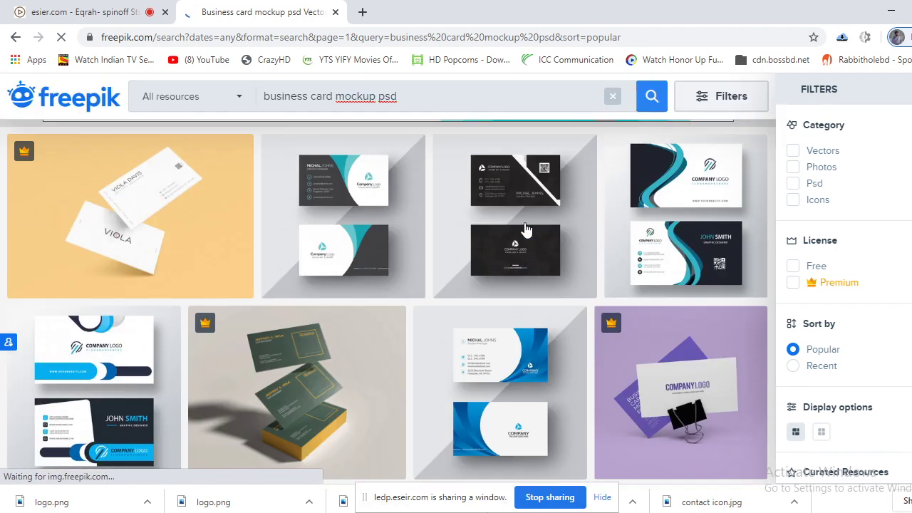
scroll(525, 229, up, 10)
scroll(519, 230, down, 2)
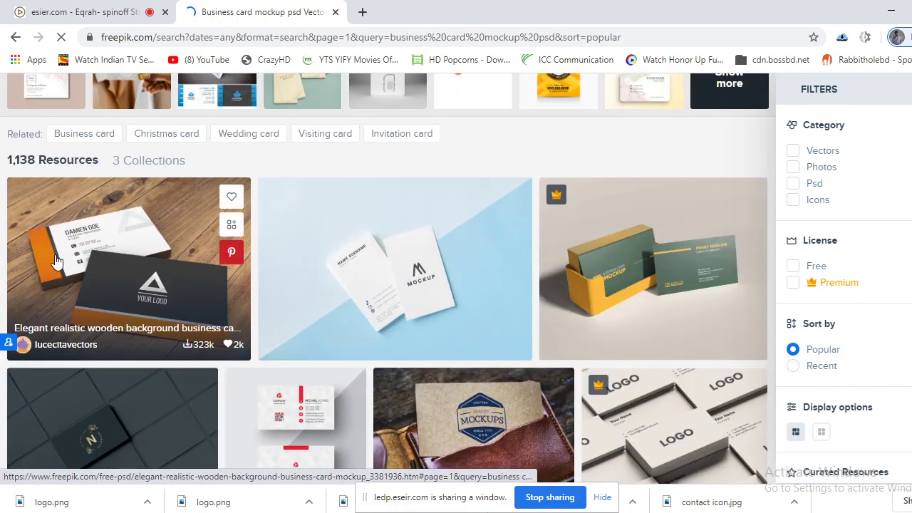
click(97, 253)
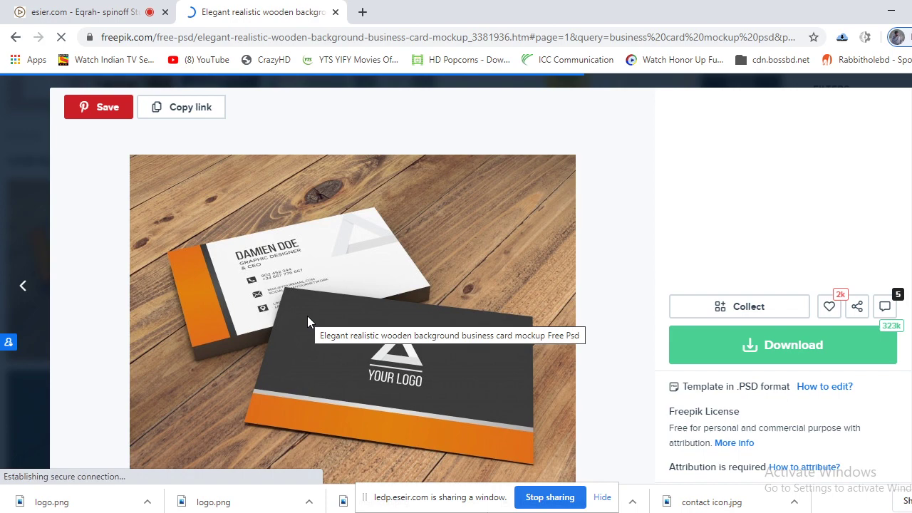
click(775, 349)
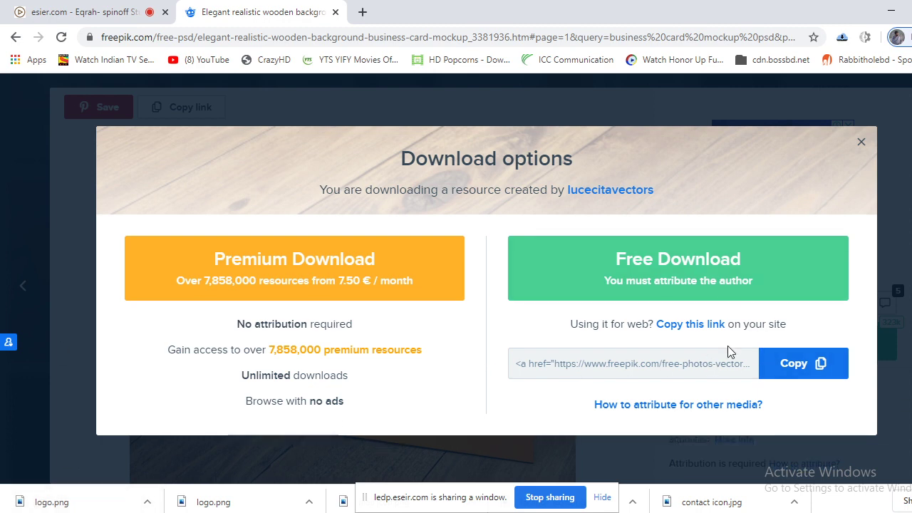
Copy the author attribution code and search for it in a new tab.
click(784, 364)
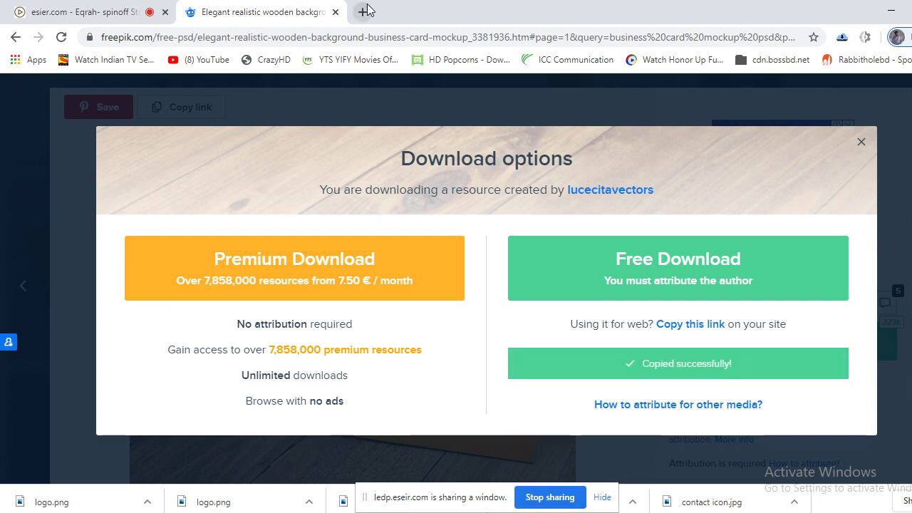
click(363, 12)
right_click(364, 35)
click(396, 133)
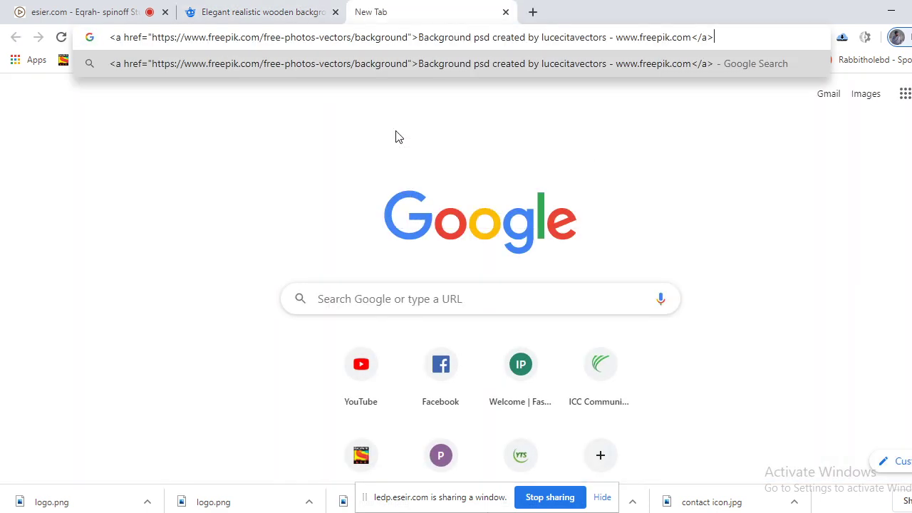
key(Return)
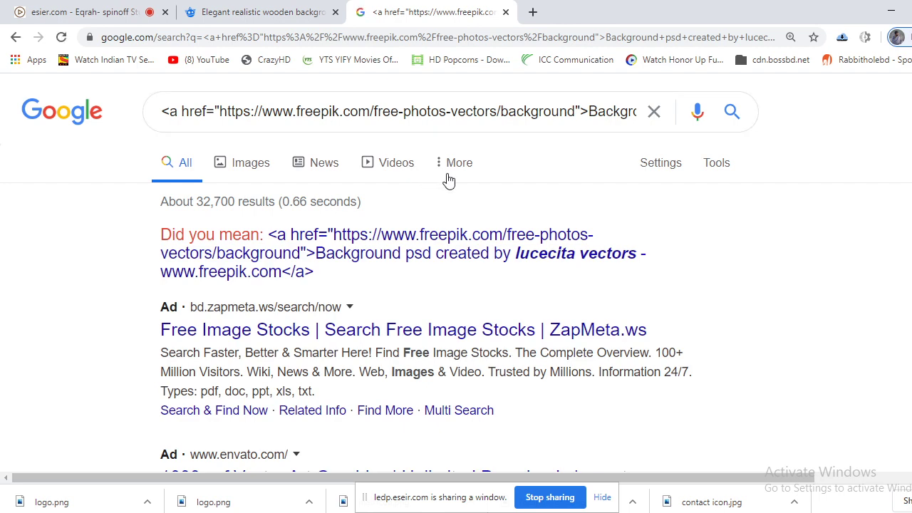
Copy the web attribution link, close the code search, and open the link in a new tab.
click(310, 10)
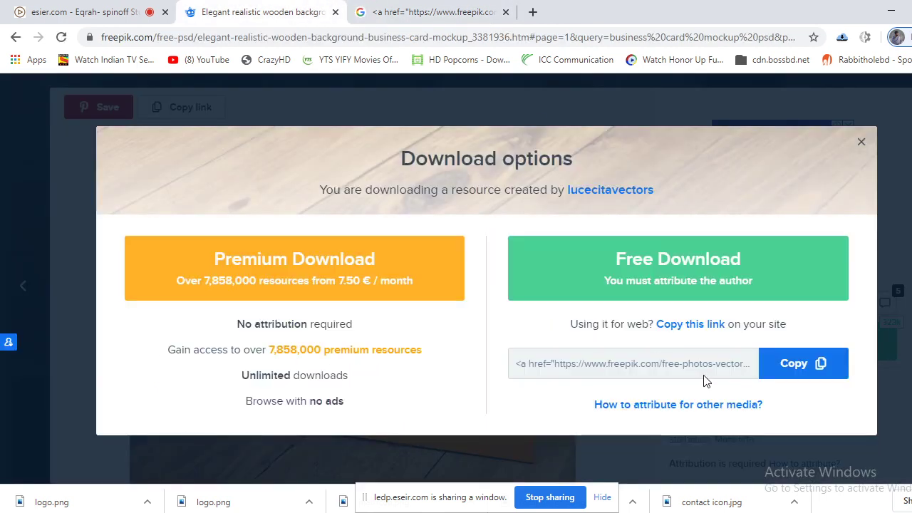
click(694, 325)
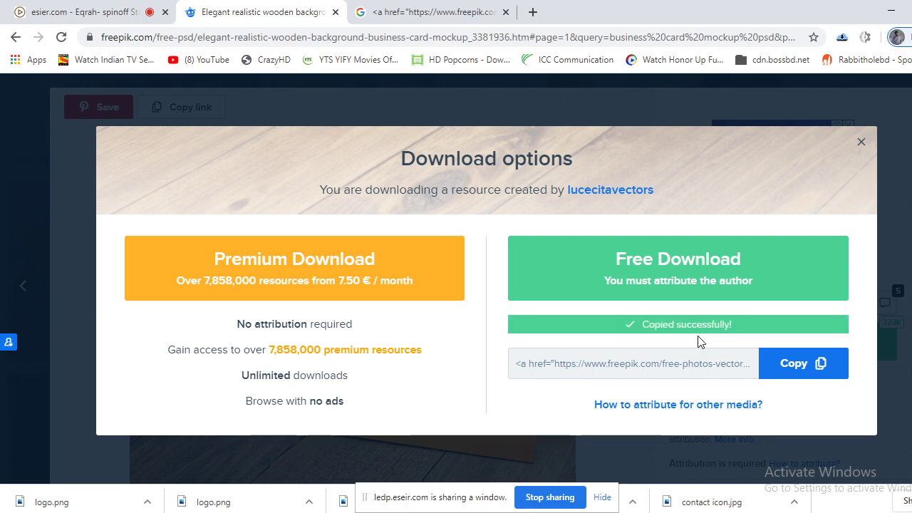
click(463, 11)
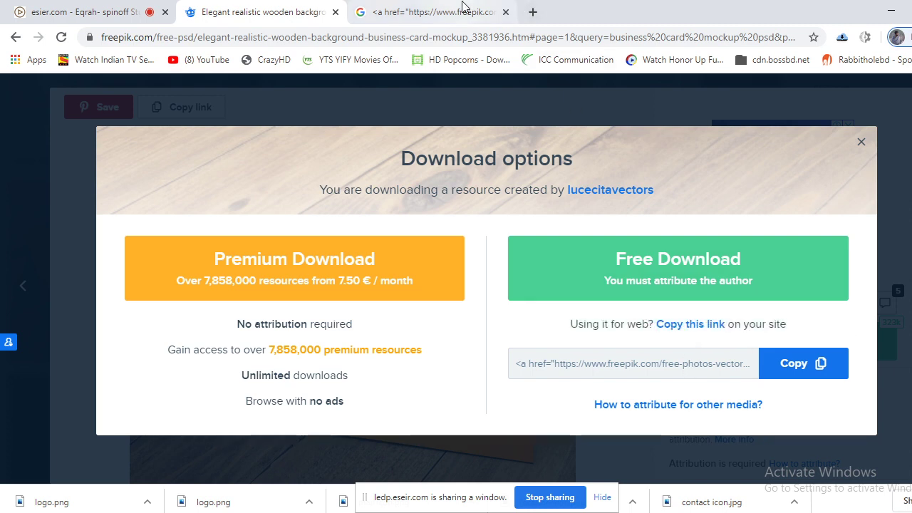
click(505, 12)
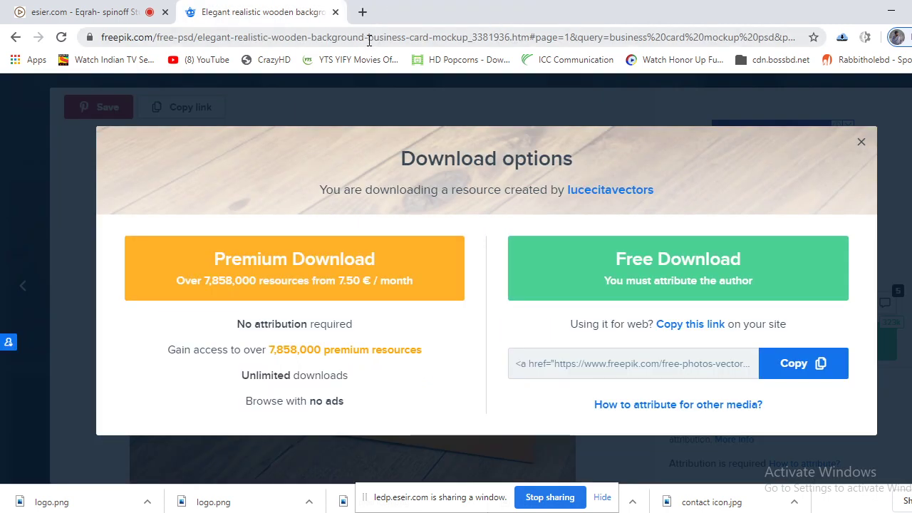
click(362, 12)
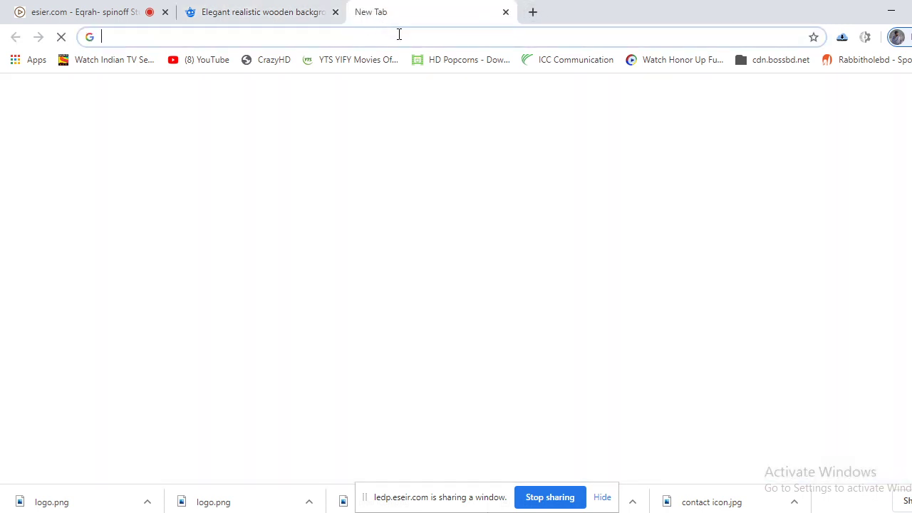
click(398, 35)
right_click(398, 36)
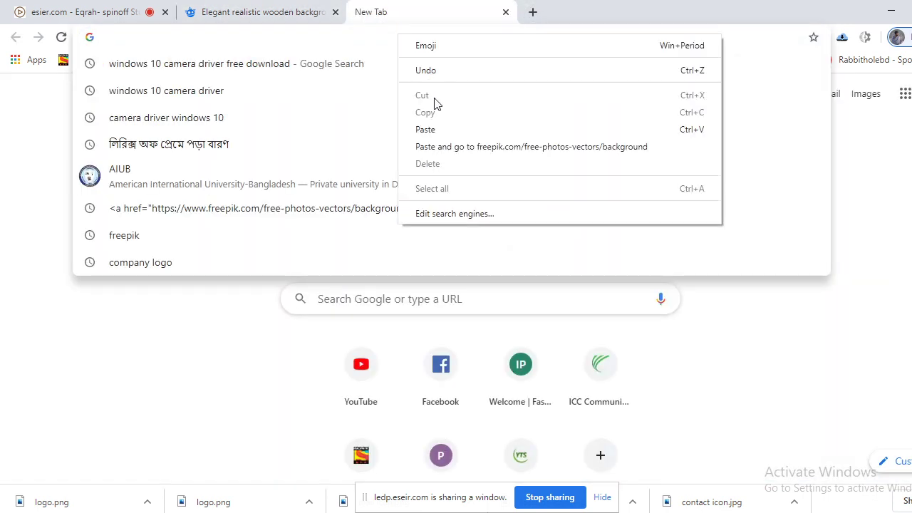
click(448, 150)
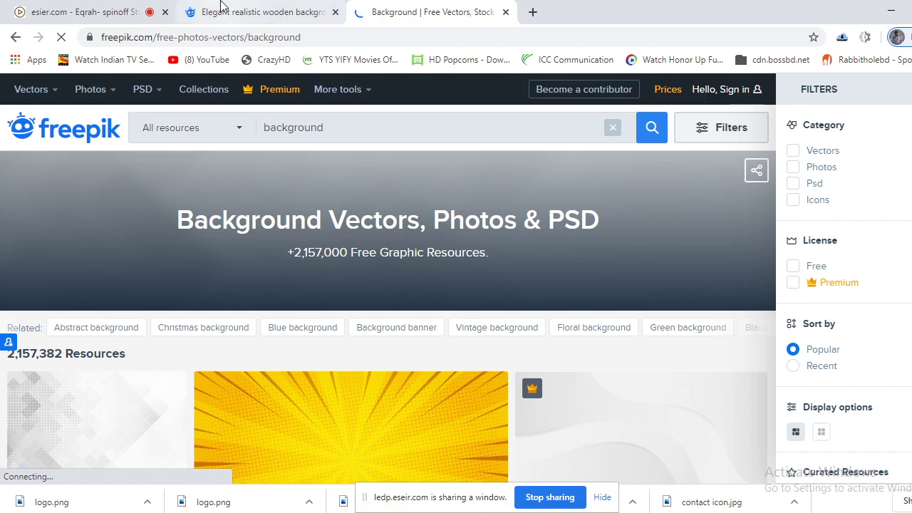
Check the class tab and the Freepik backgrounds tab, then return to the wooden mockup page.
click(71, 6)
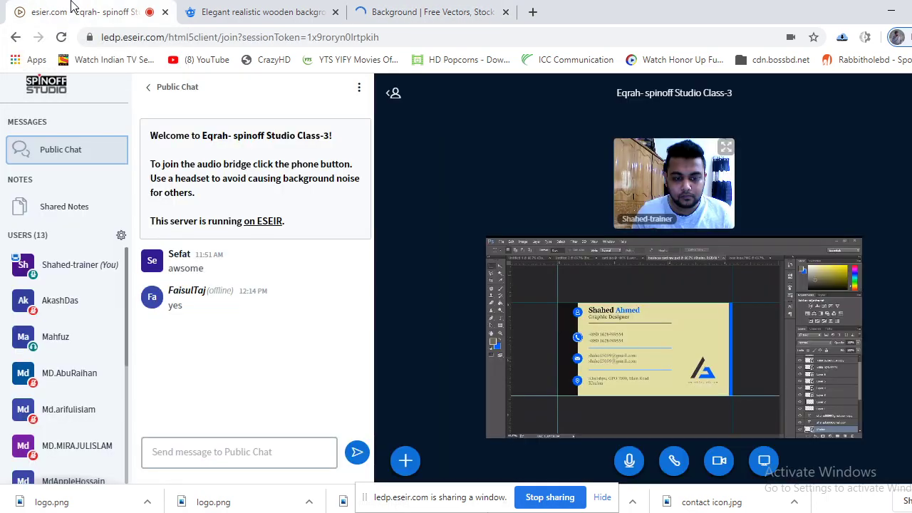
click(490, 6)
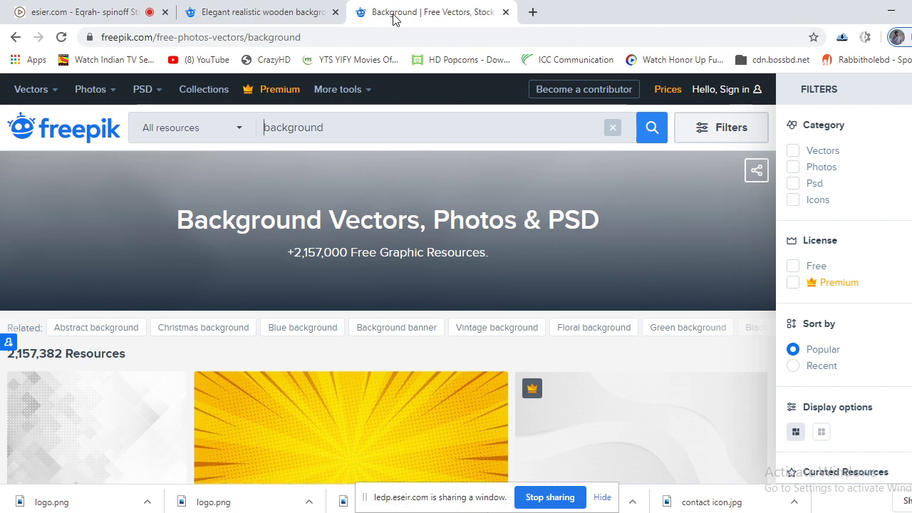
click(278, 10)
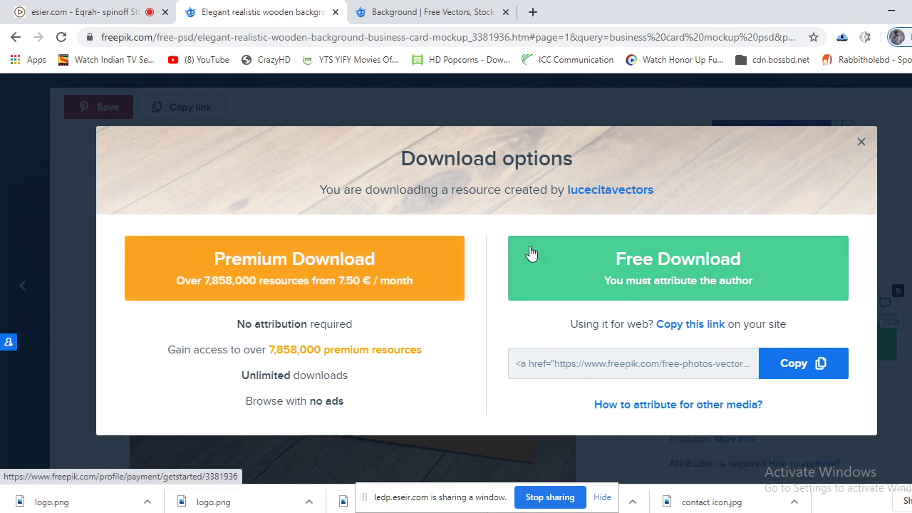
Choose Free Download, reopen the options, and cancel saving the author's link to disk.
click(646, 262)
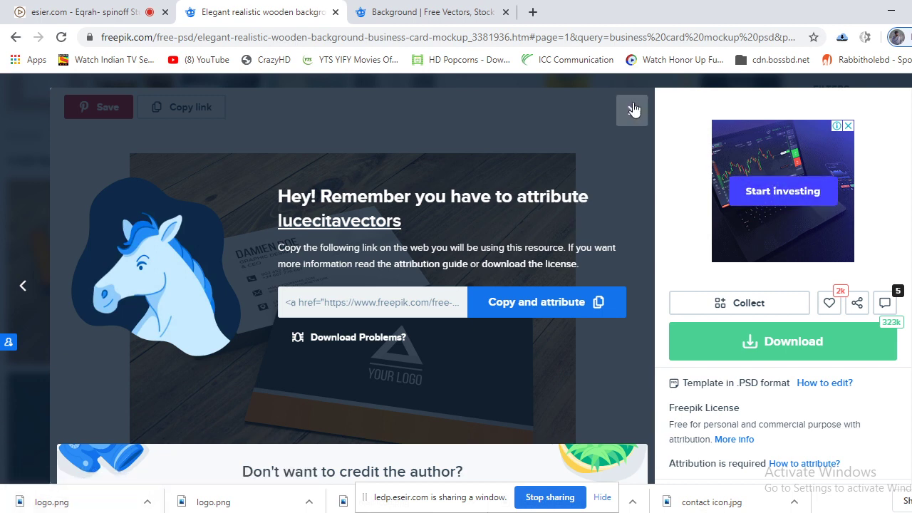
click(777, 348)
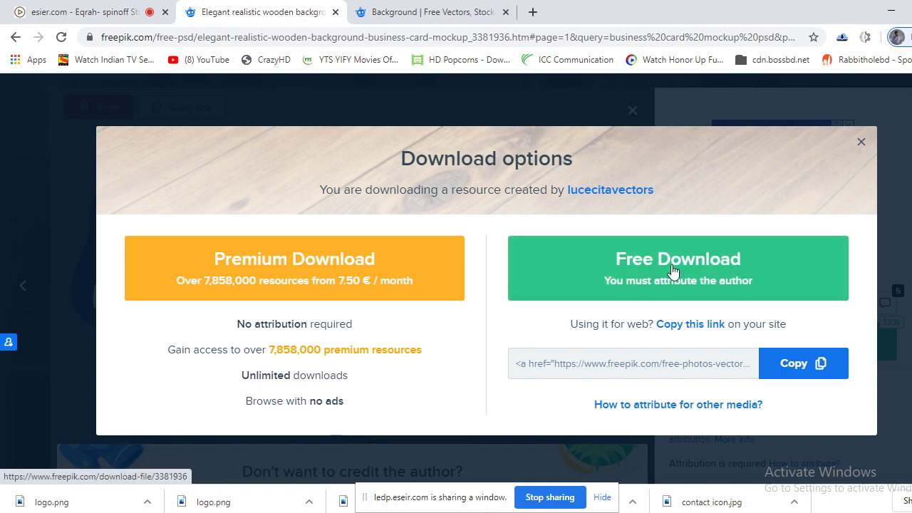
right_click(610, 199)
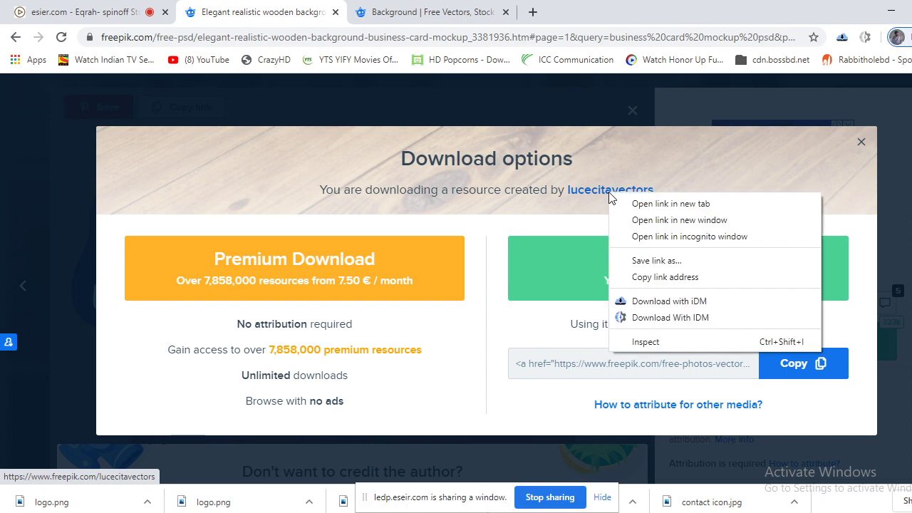
click(662, 261)
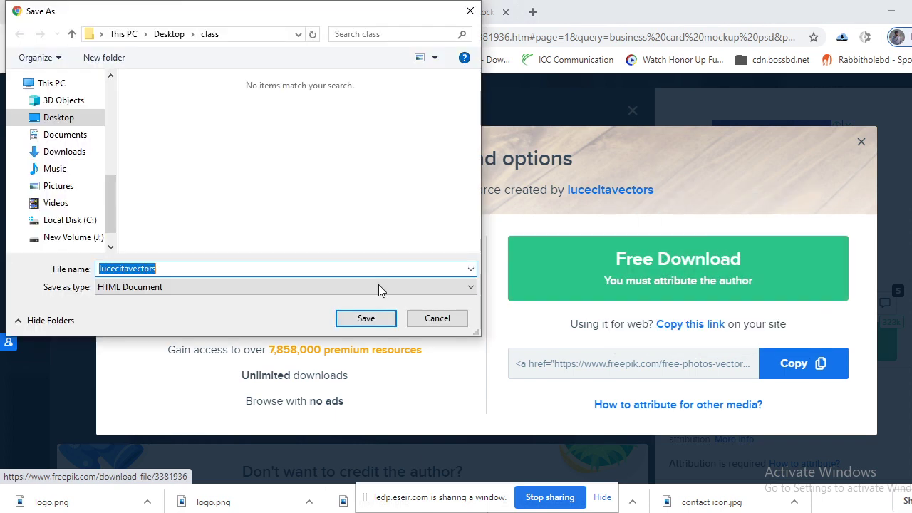
click(412, 318)
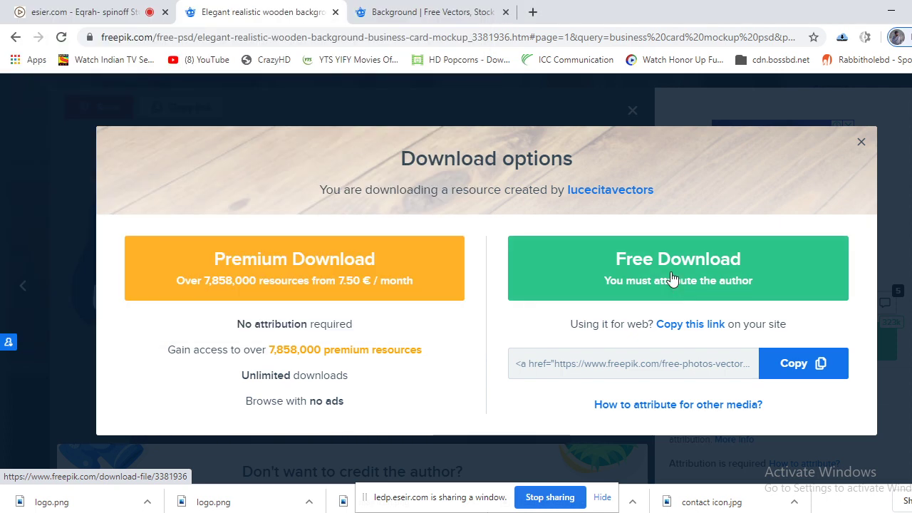
Cancel saving the free download link, then dismiss the attribution reminder to see the card.
right_click(671, 277)
click(698, 341)
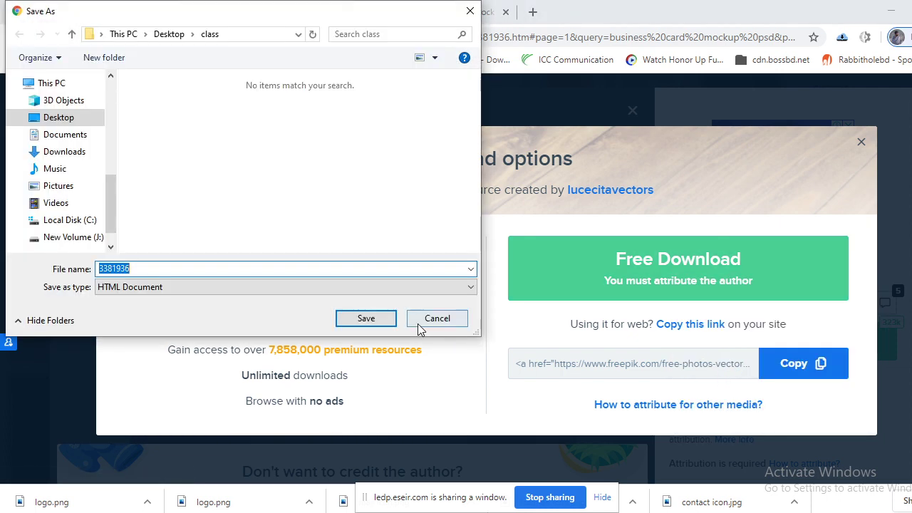
click(418, 324)
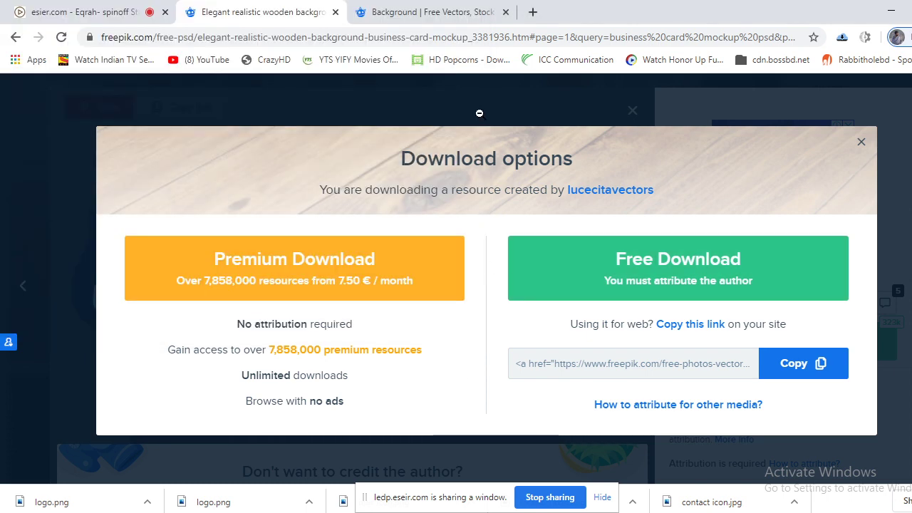
right_click(512, 114)
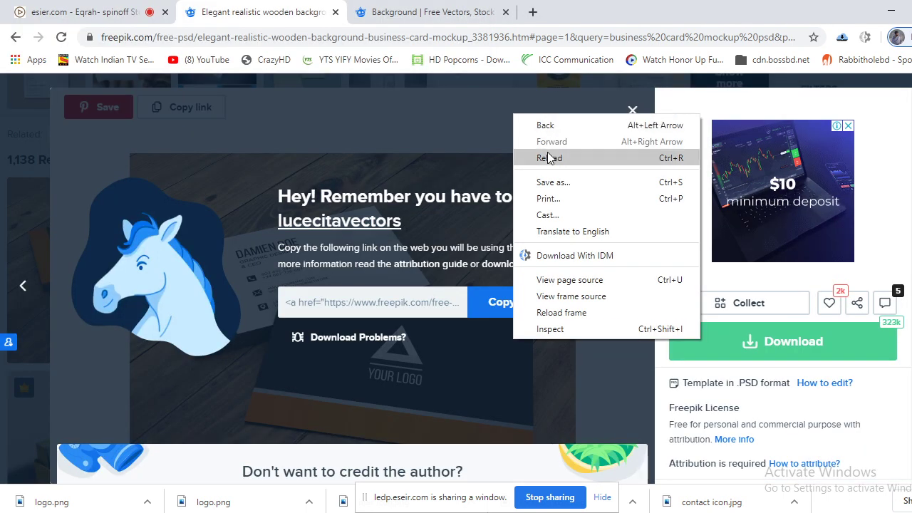
click(471, 93)
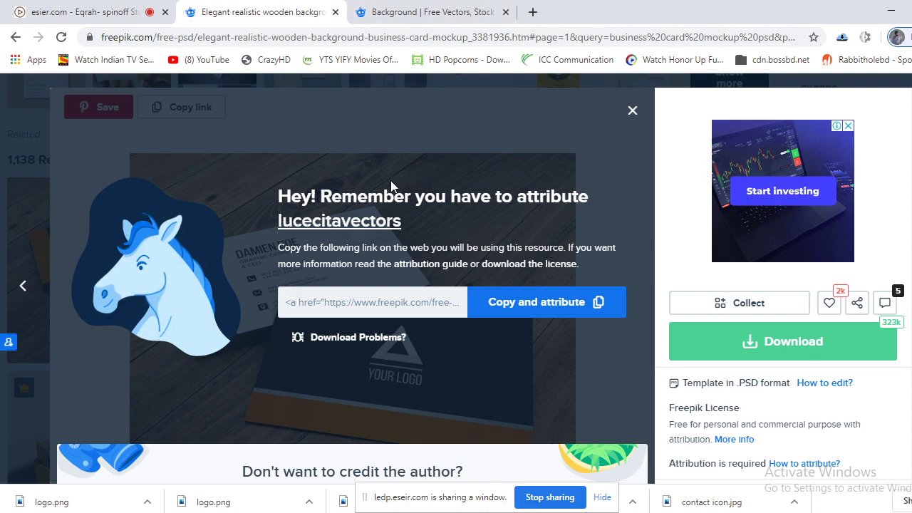
click(632, 111)
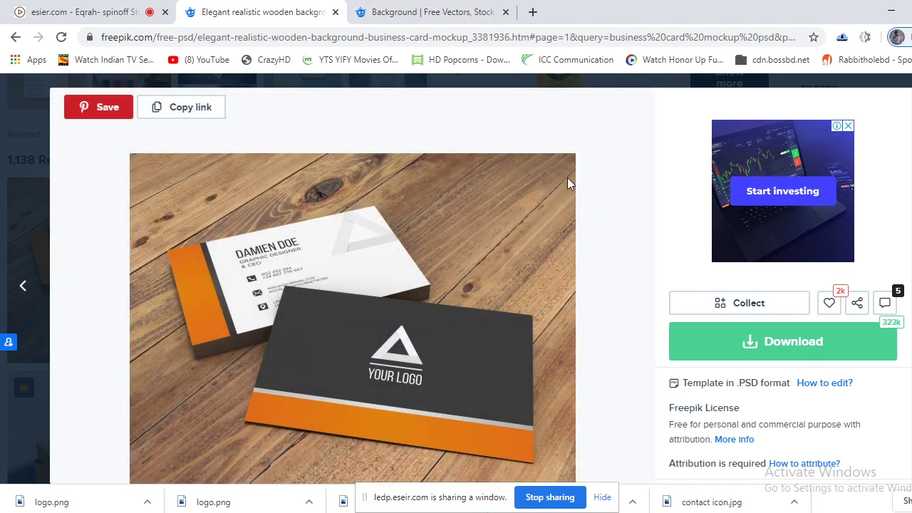
Close the Pinterest pin window, reopen the wooden mockup from the results, and show its download options.
click(107, 114)
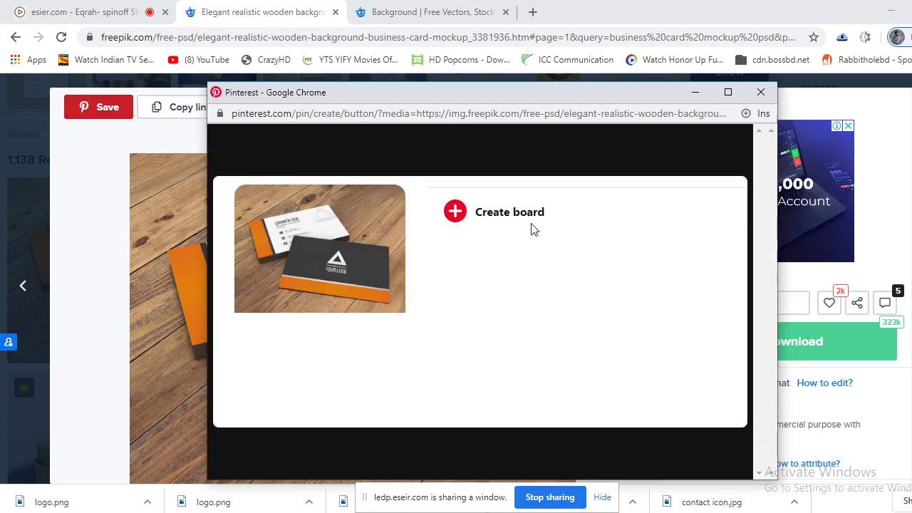
click(761, 92)
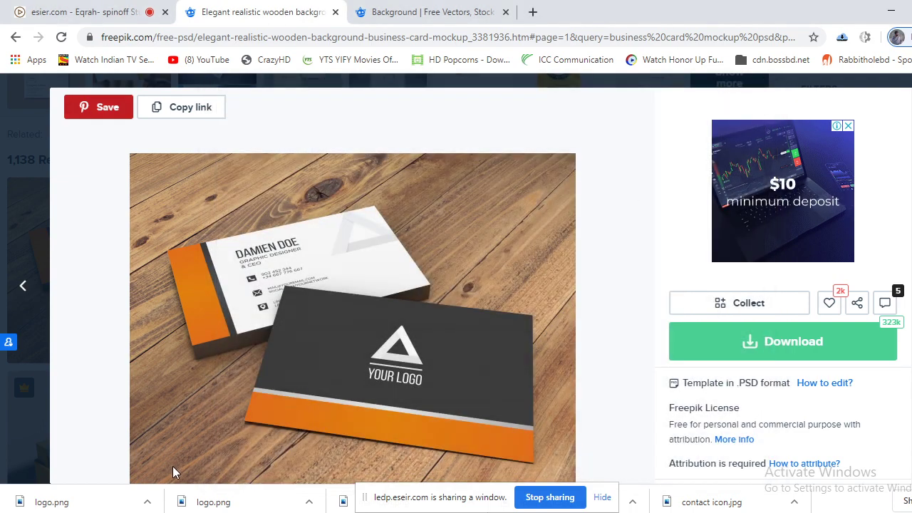
click(776, 342)
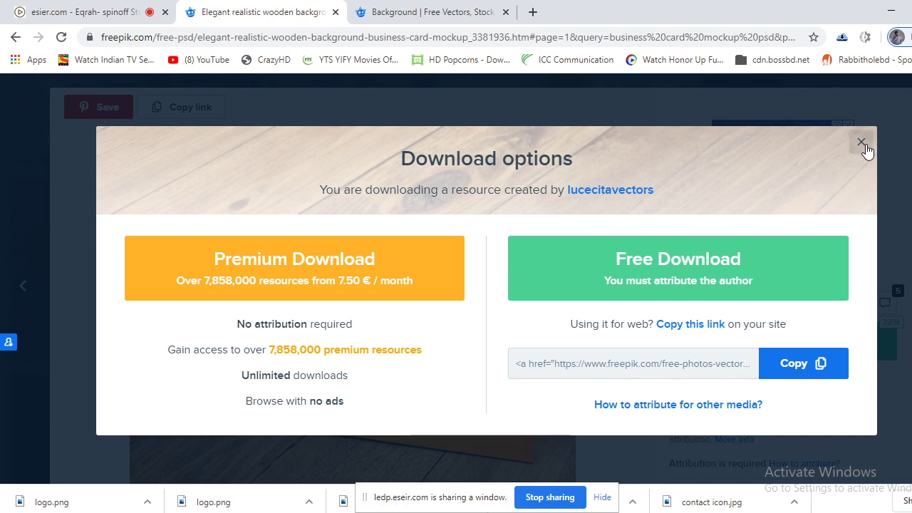
click(16, 38)
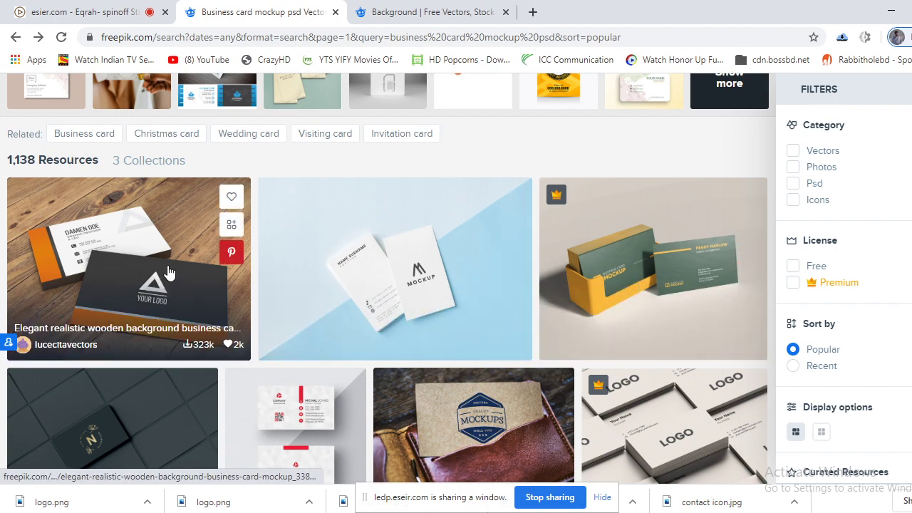
click(165, 275)
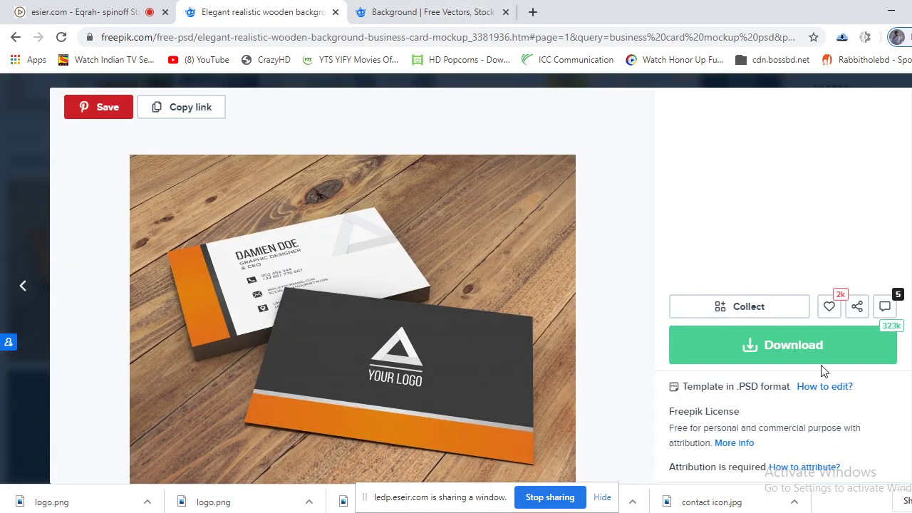
click(768, 352)
Send the mockup page to the IDM download manager and dismiss the error notice.
right_click(763, 352)
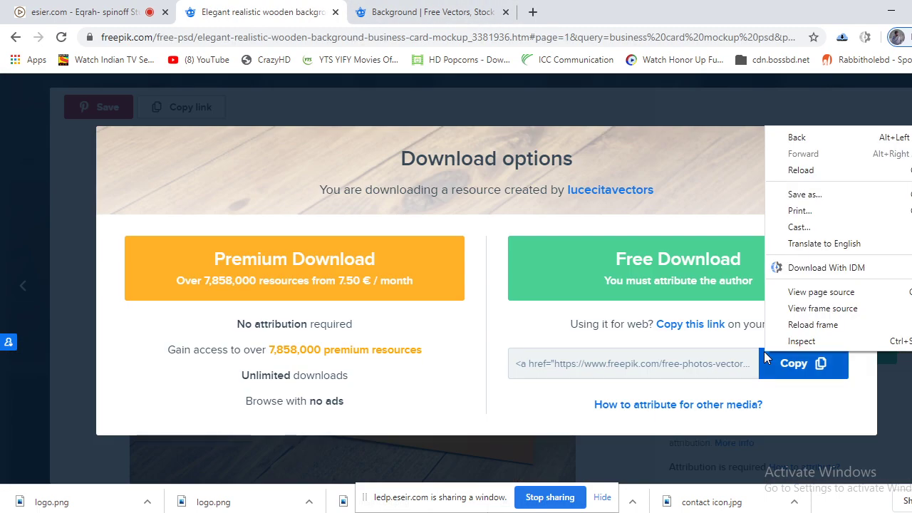
click(819, 267)
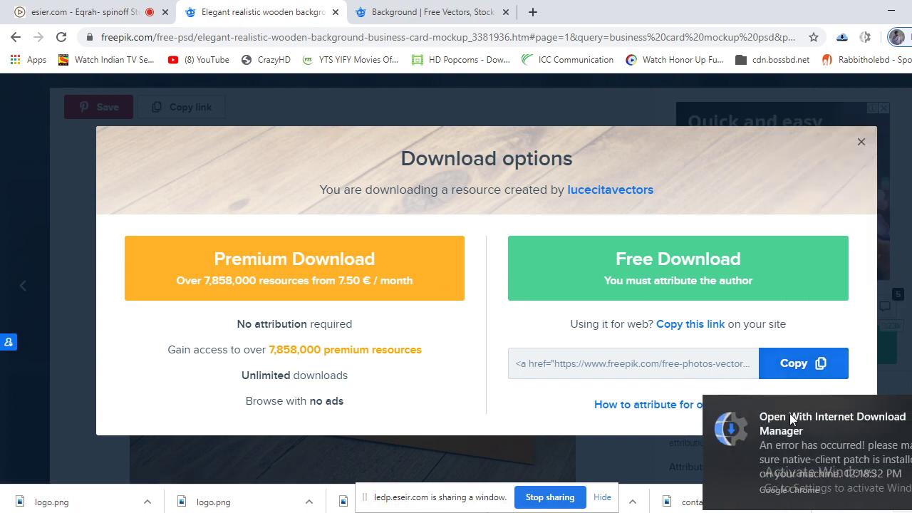
click(848, 429)
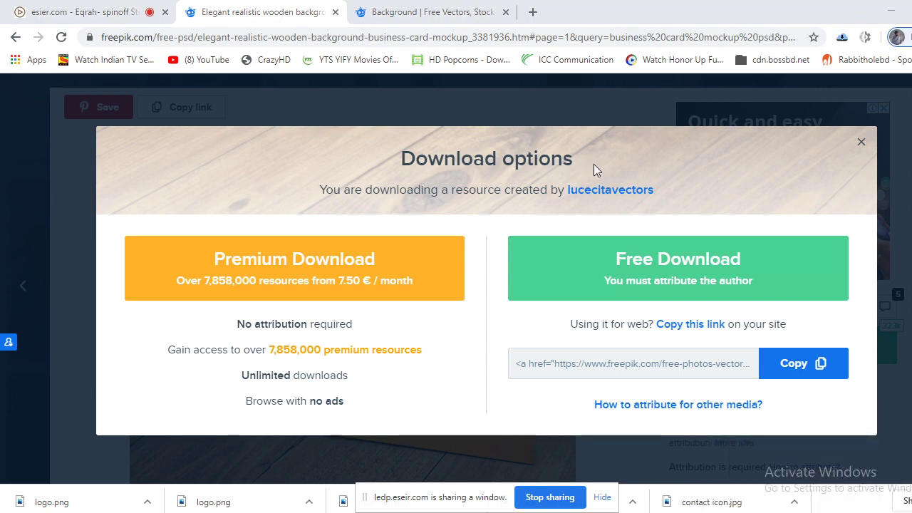
Minimize the browser, Photoshop and class folder windows, then return to the wooden mockup tab.
click(890, 11)
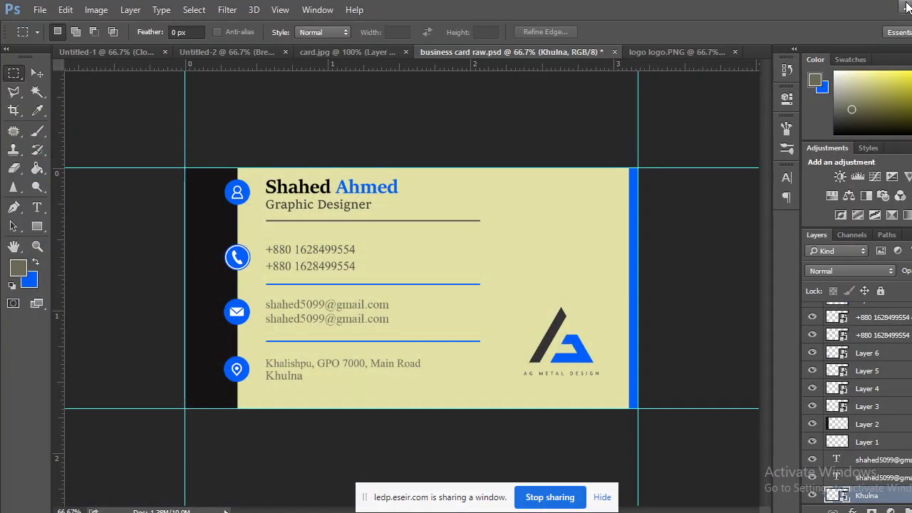
click(894, 7)
click(891, 8)
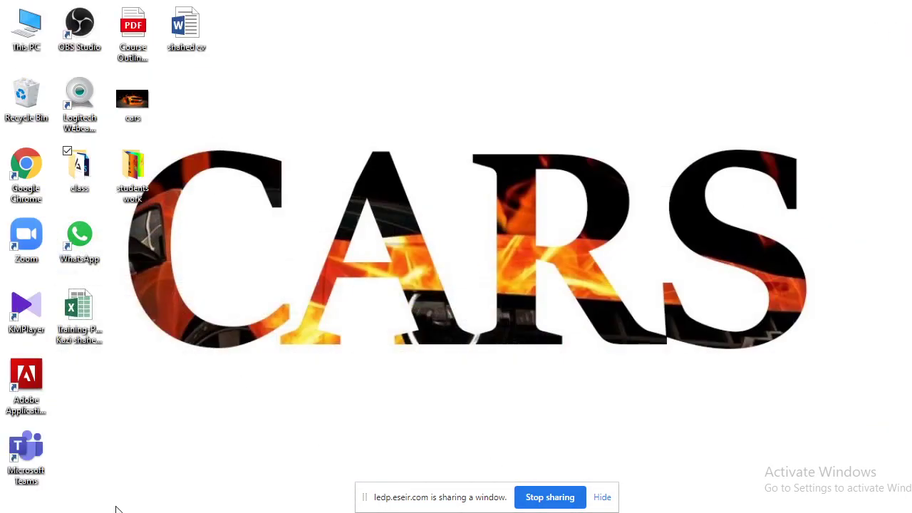
click(74, 463)
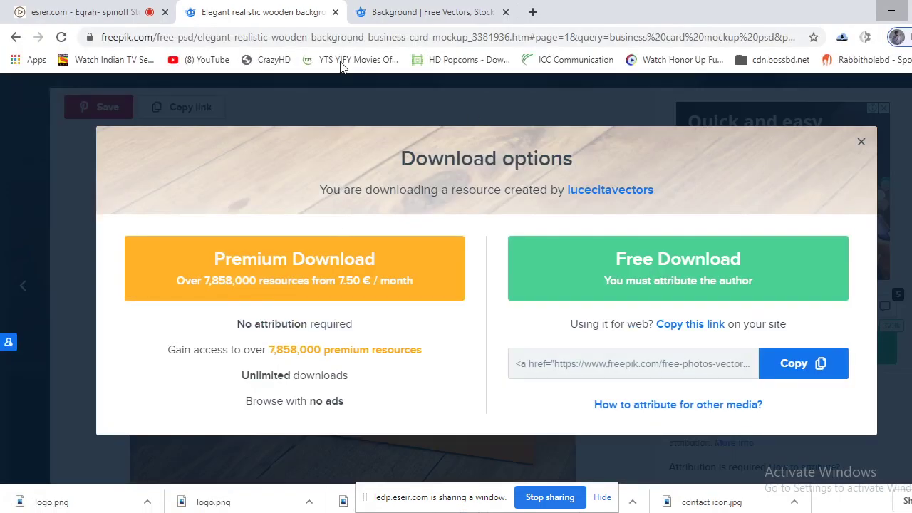
click(142, 12)
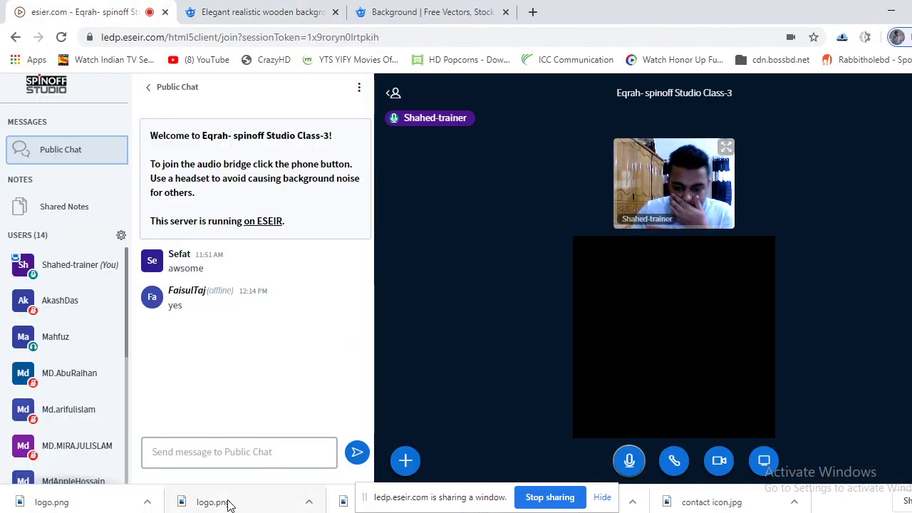
key(alt+Tab)
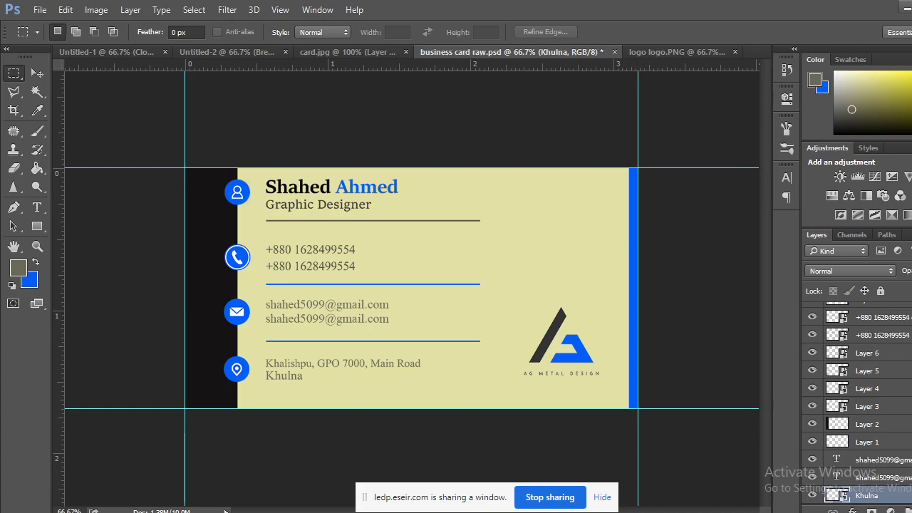
click(74, 460)
click(428, 12)
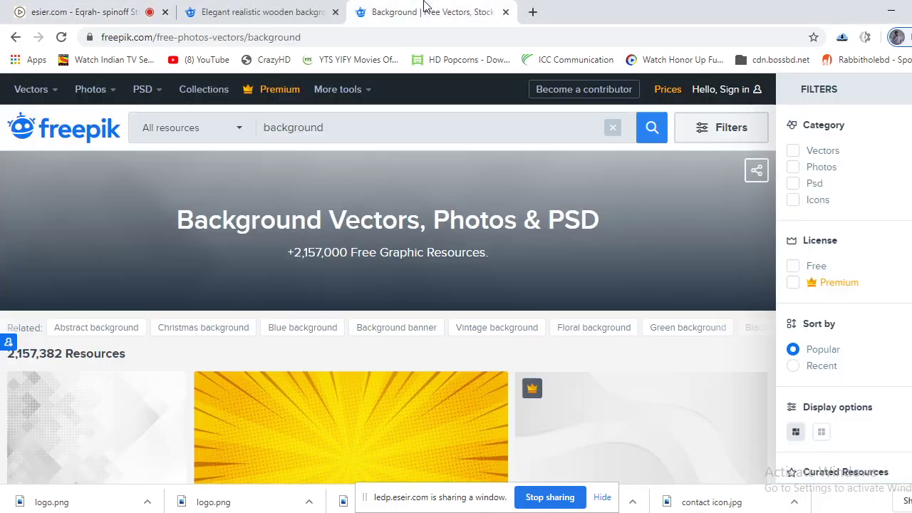
click(256, 12)
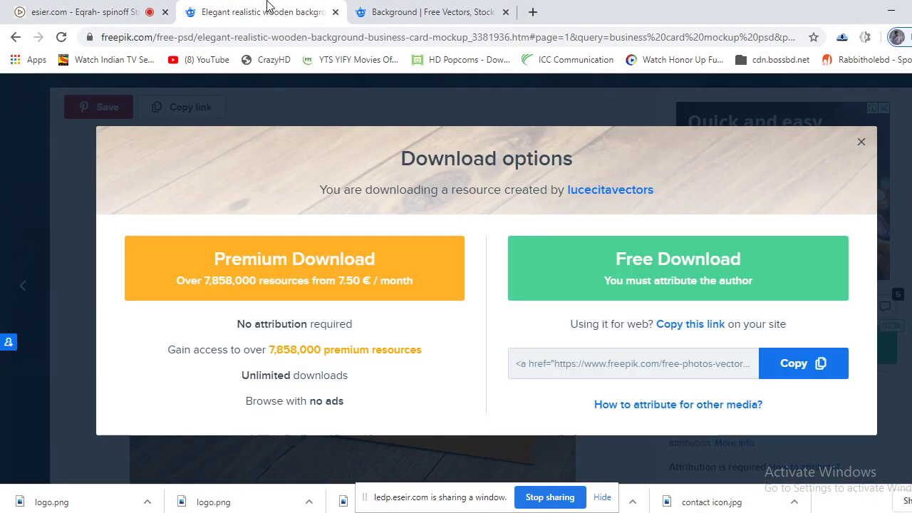
Reopen the download options, look at the single-file save formats, and cancel saving the page.
click(860, 142)
click(817, 364)
right_click(816, 350)
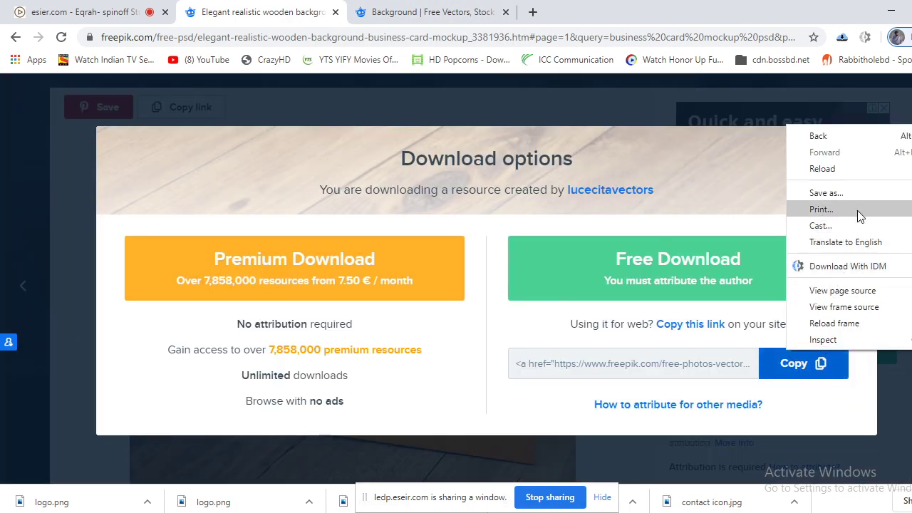
key(Escape)
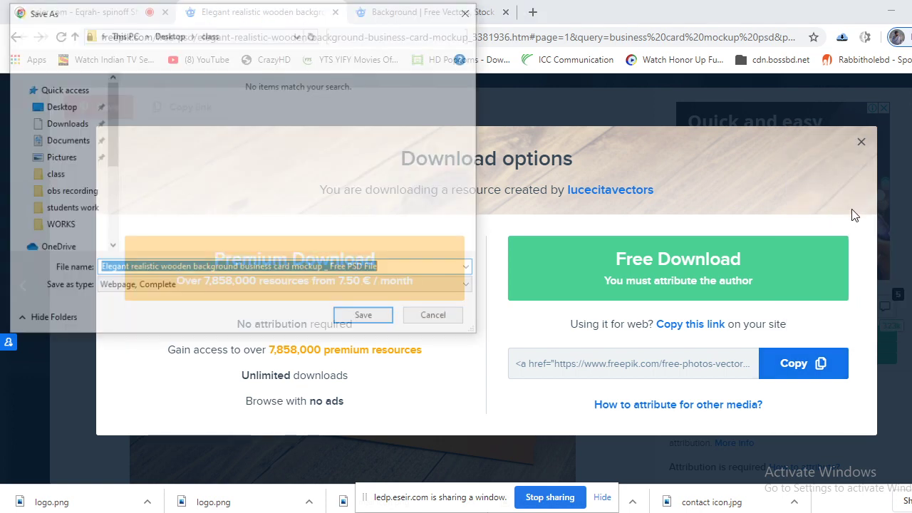
click(210, 288)
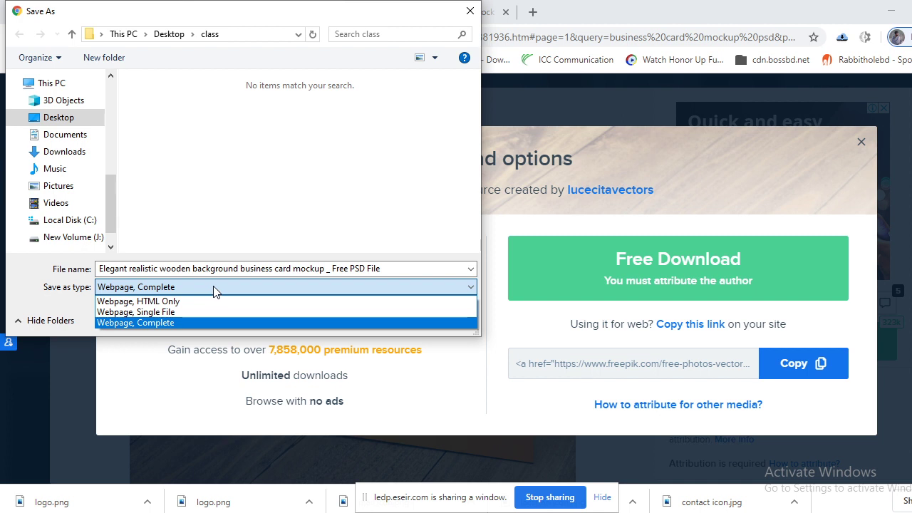
click(199, 312)
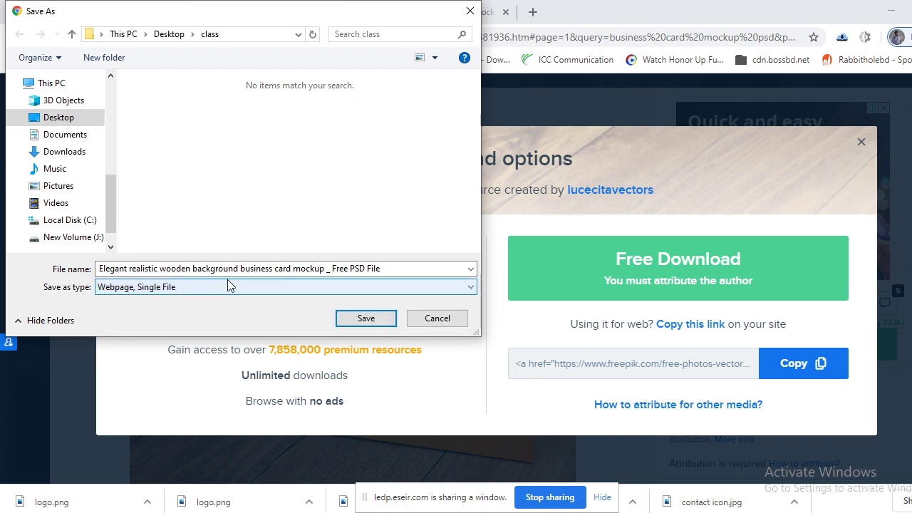
click(228, 289)
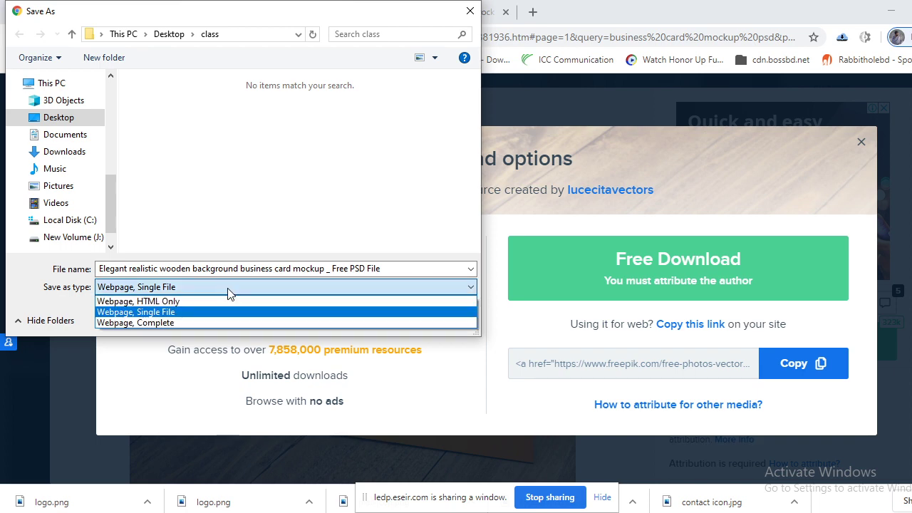
click(411, 186)
click(435, 312)
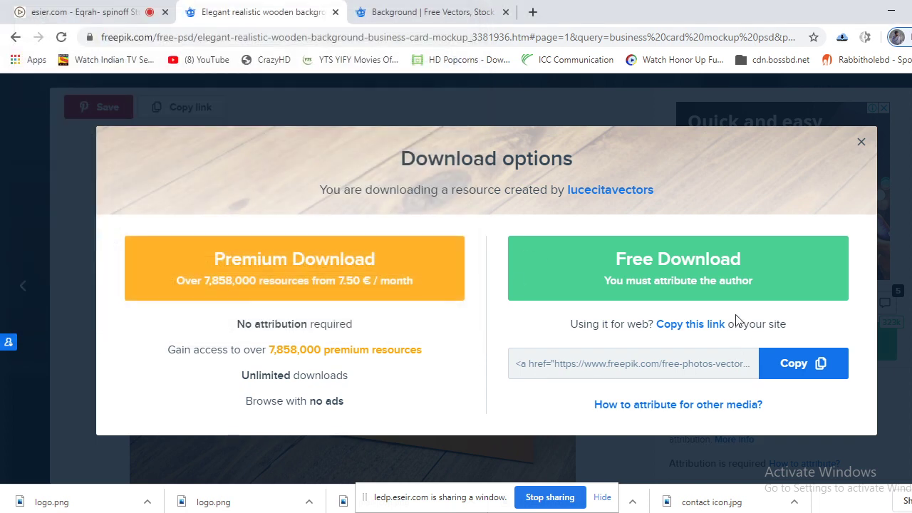
Reopen the mockup's download options and send the page to the IDM download manager.
click(860, 142)
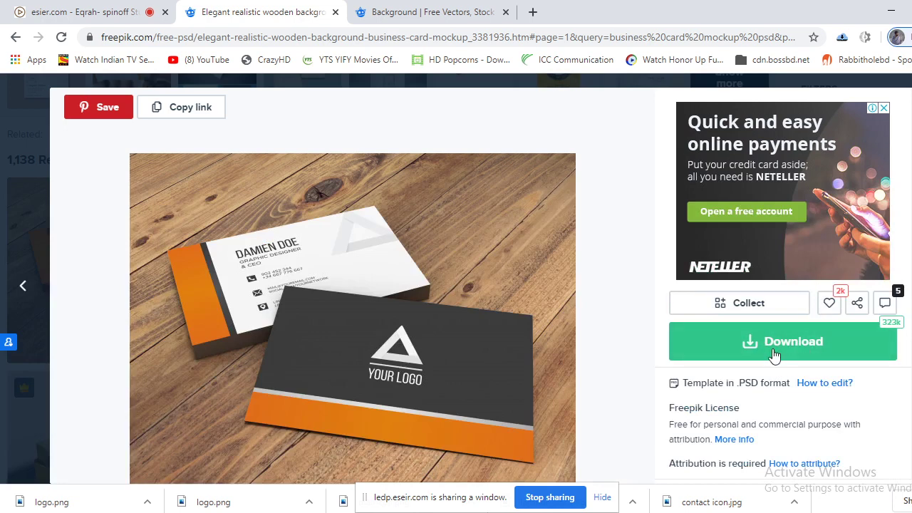
click(891, 329)
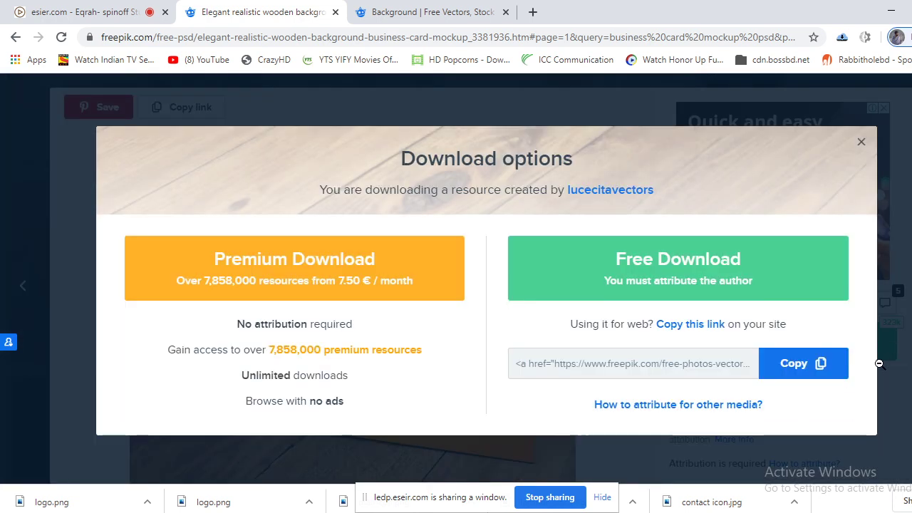
click(860, 141)
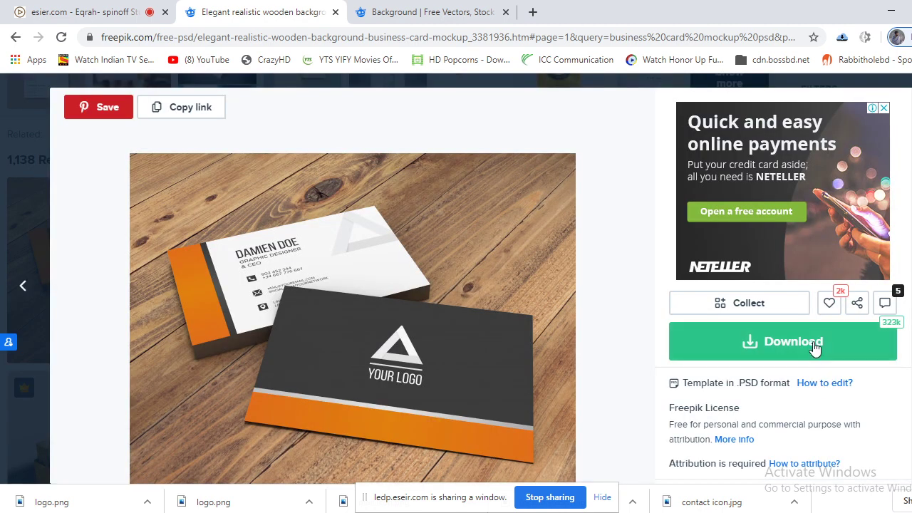
click(739, 353)
right_click(736, 345)
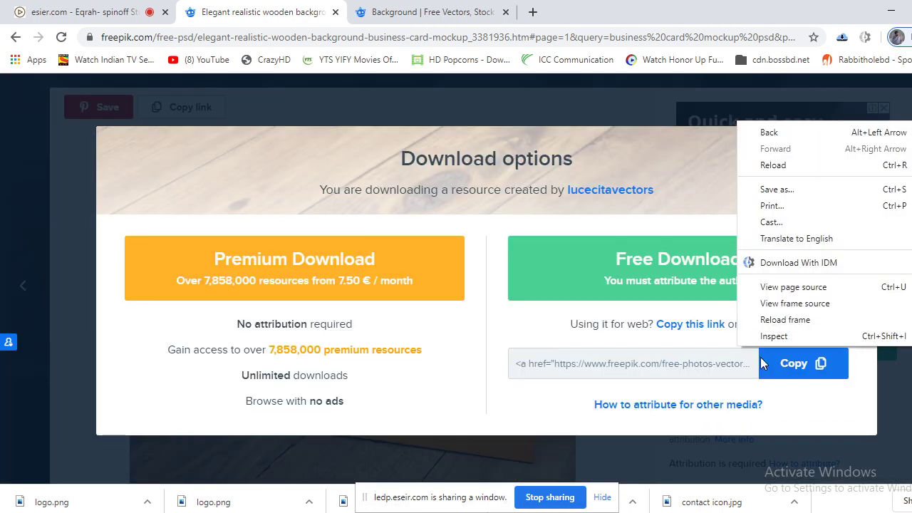
click(803, 265)
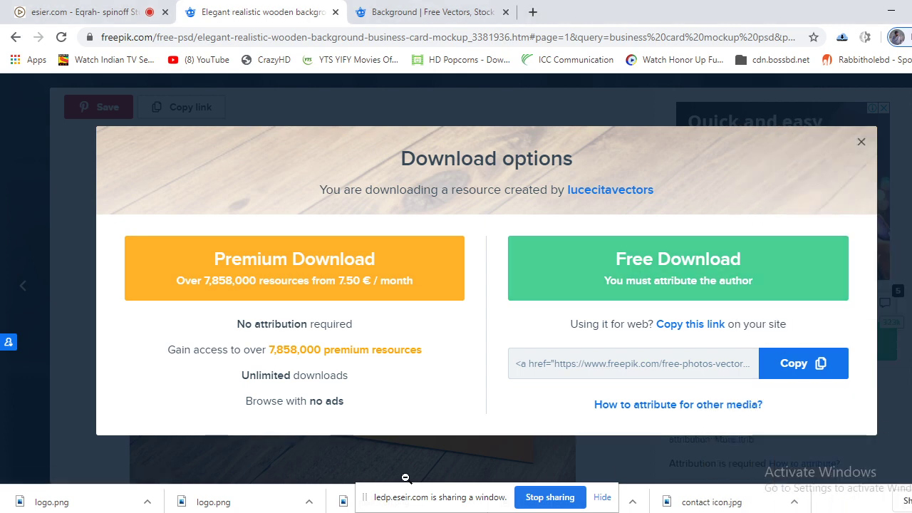
Close the Background search tab with Ctrl+W, open a blank tab, and return to the mockup page.
click(75, 12)
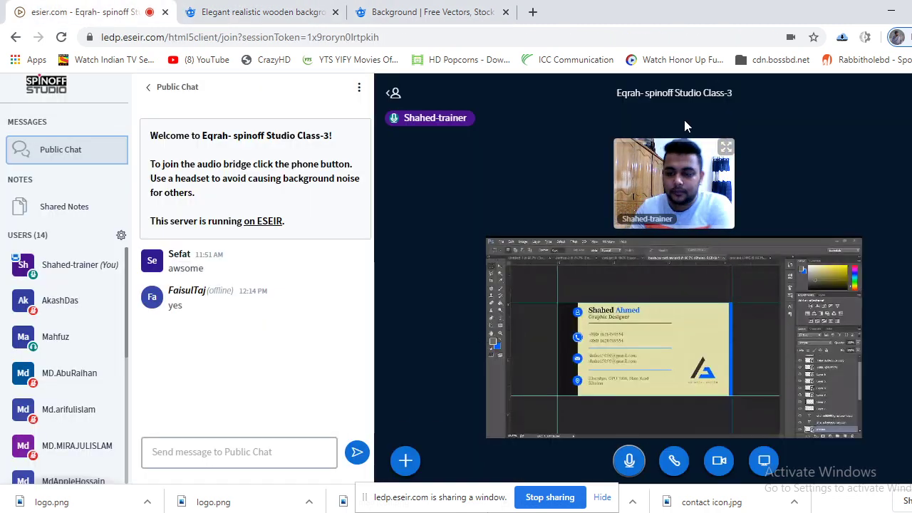
click(428, 11)
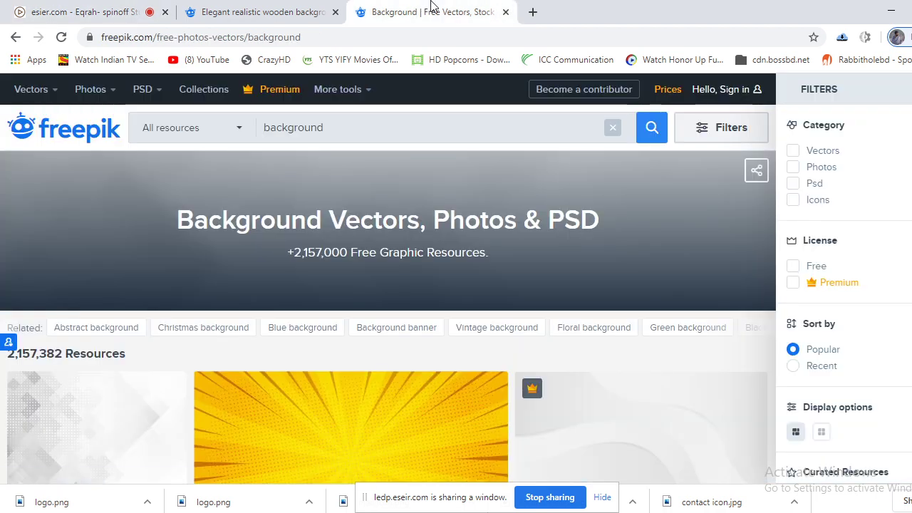
key(ctrl+w)
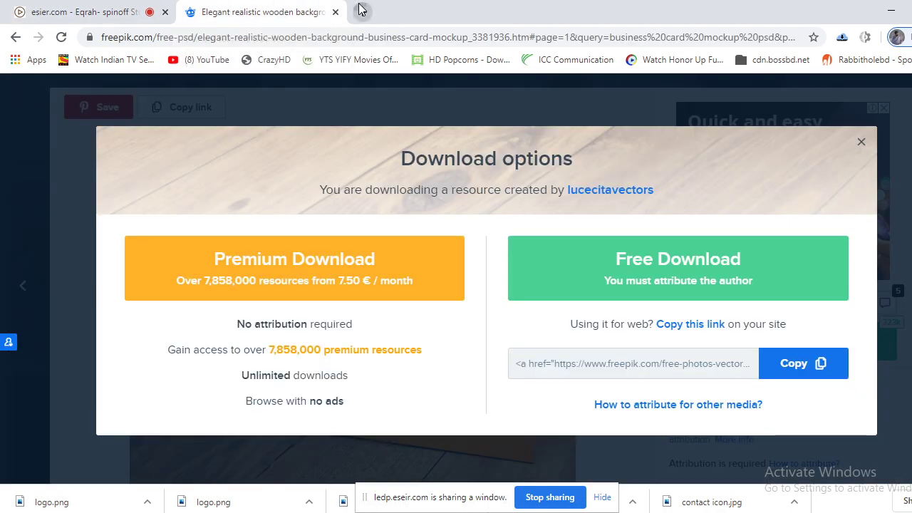
click(361, 12)
click(170, 9)
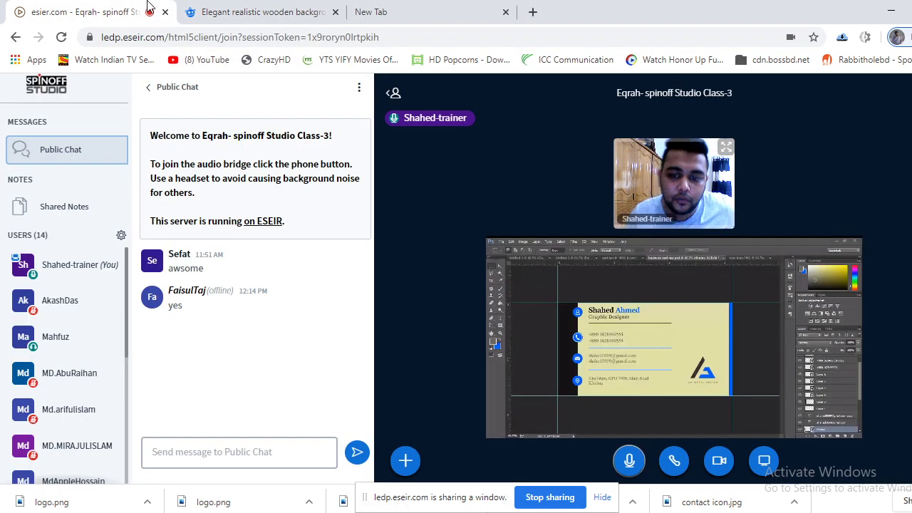
click(267, 12)
click(861, 143)
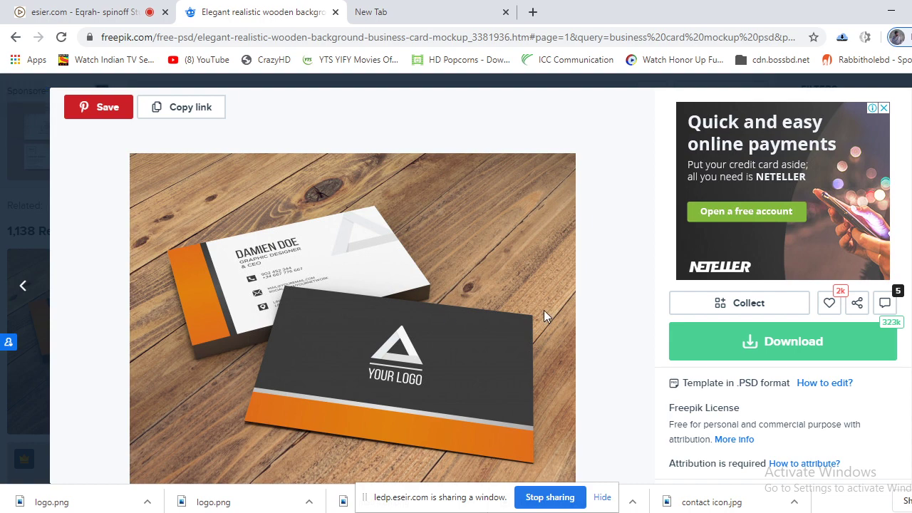
scroll(546, 313, down, 3)
scroll(549, 331, down, 4)
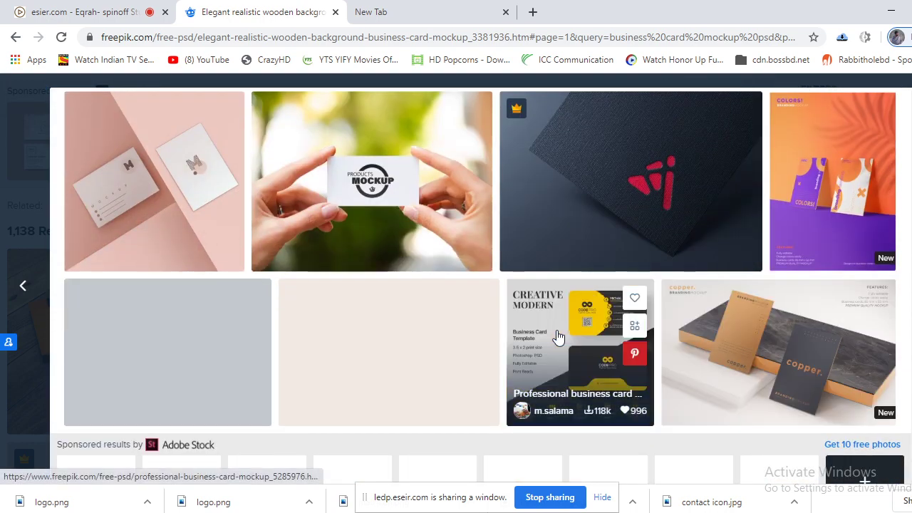
scroll(563, 333, down, 1)
scroll(570, 334, down, 4)
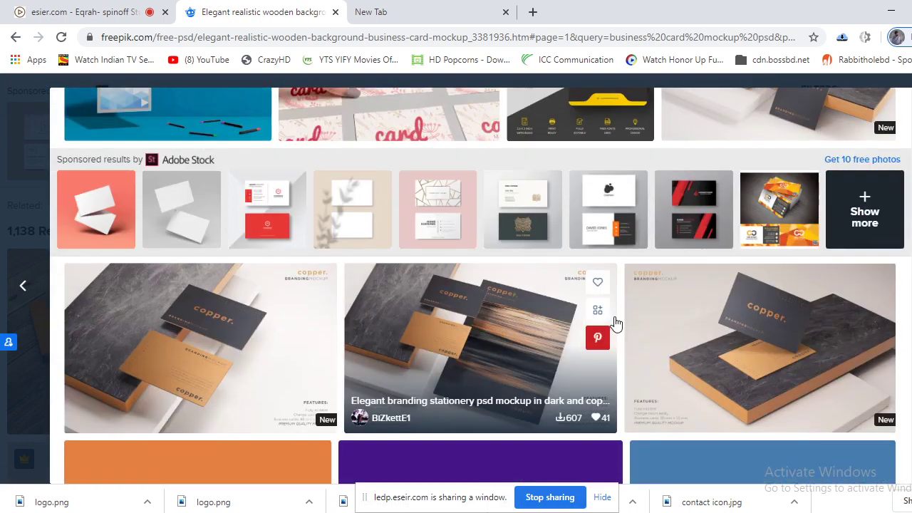
scroll(615, 324, down, 1)
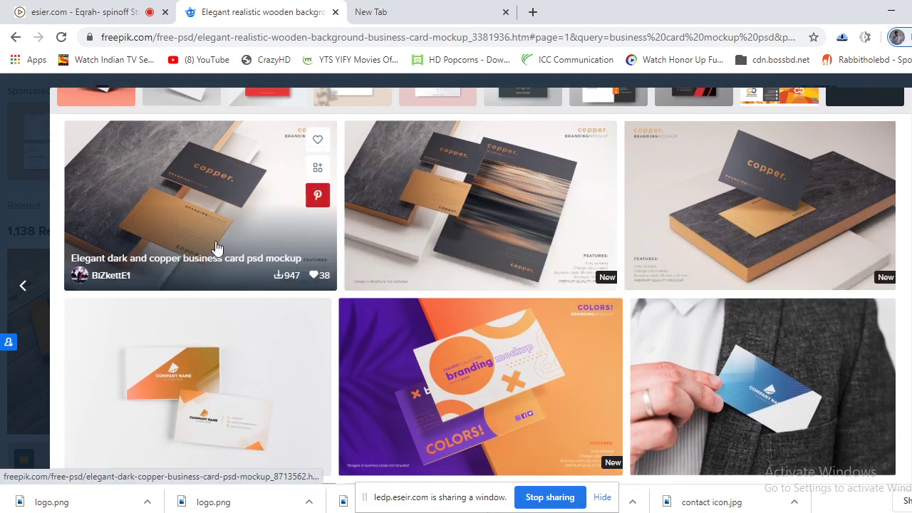
scroll(458, 274, down, 4)
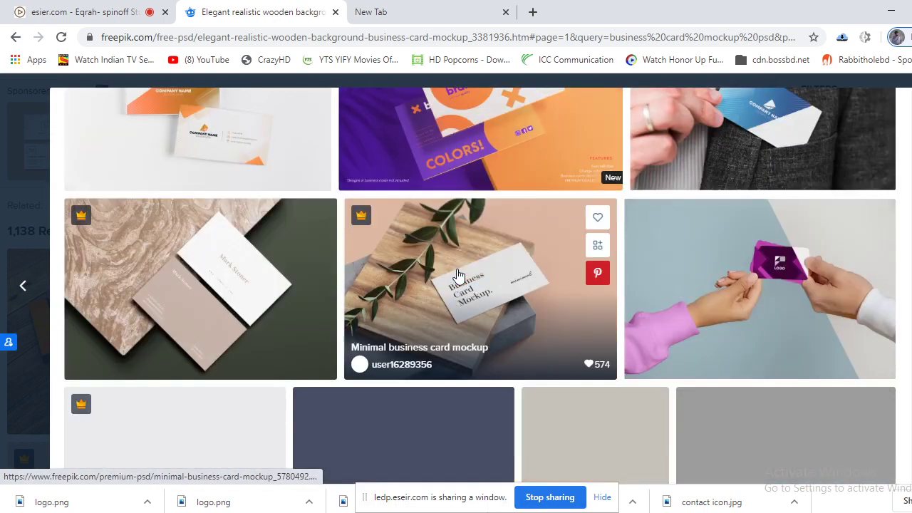
scroll(459, 274, down, 3)
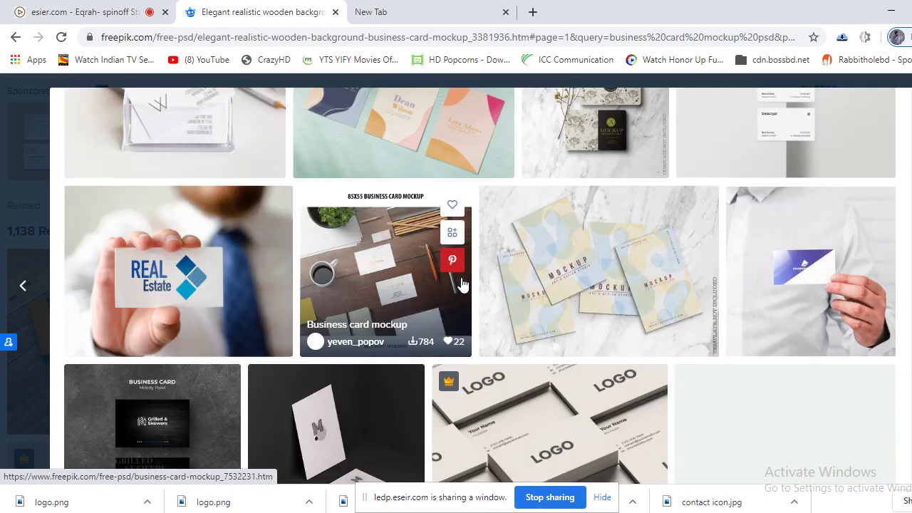
scroll(464, 285, up, 8)
scroll(475, 287, up, 6)
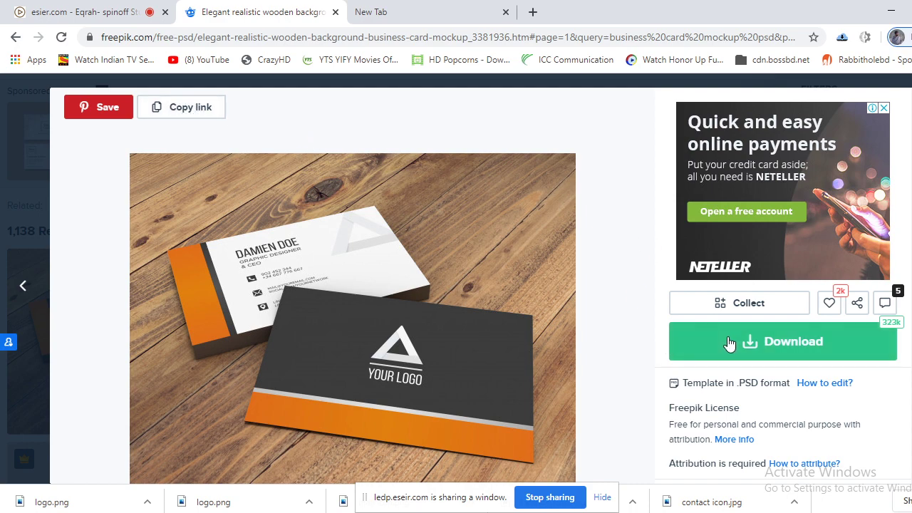
Open the mockup's download options, hide the sharing notice, and switch back to the Photoshop business card.
click(805, 345)
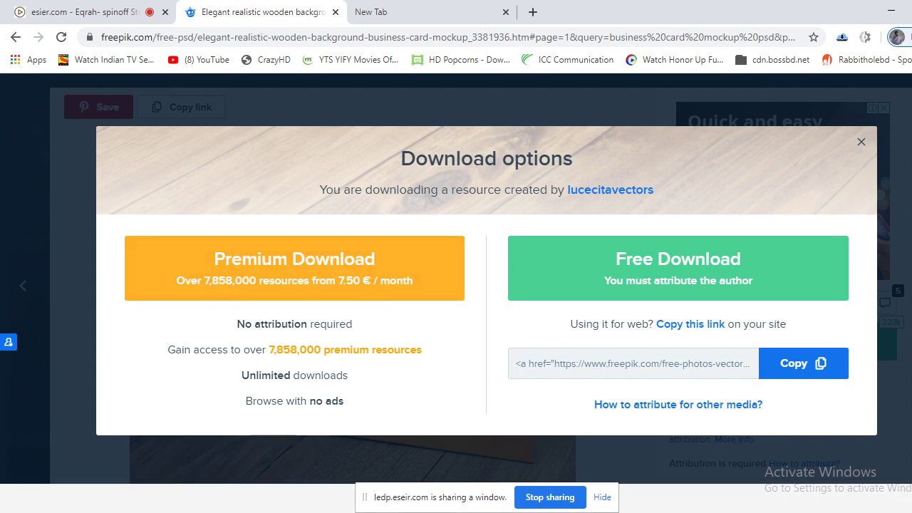
click(600, 498)
click(65, 7)
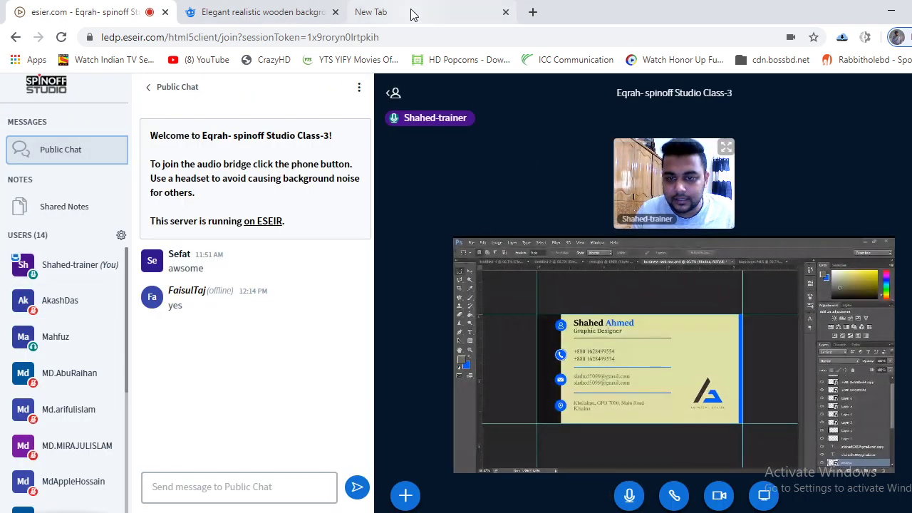
click(240, 7)
click(75, 8)
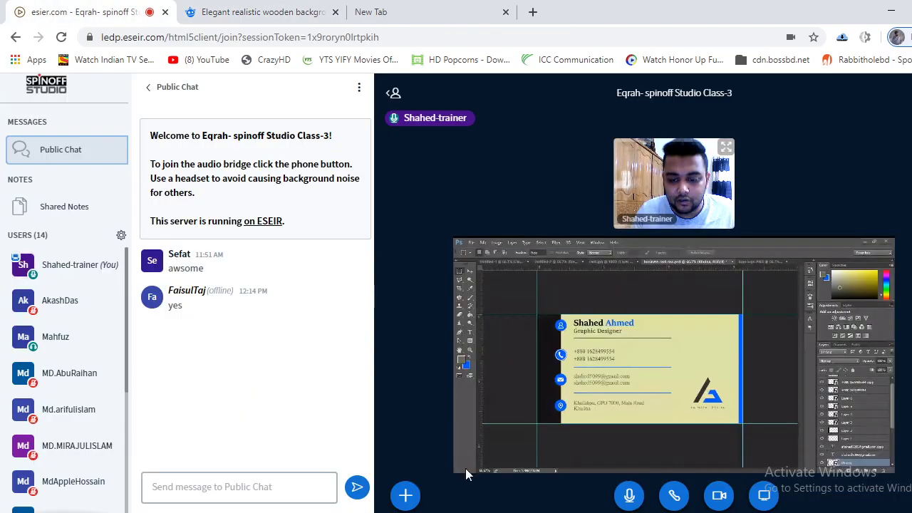
key(alt+Tab)
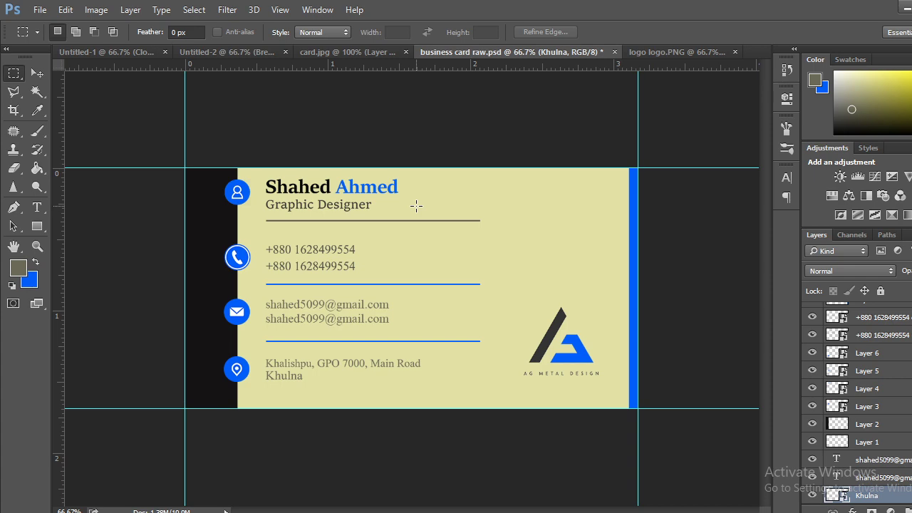
Save the business card as a JPEG named 'business card raw' in the Desktop class folder.
click(38, 10)
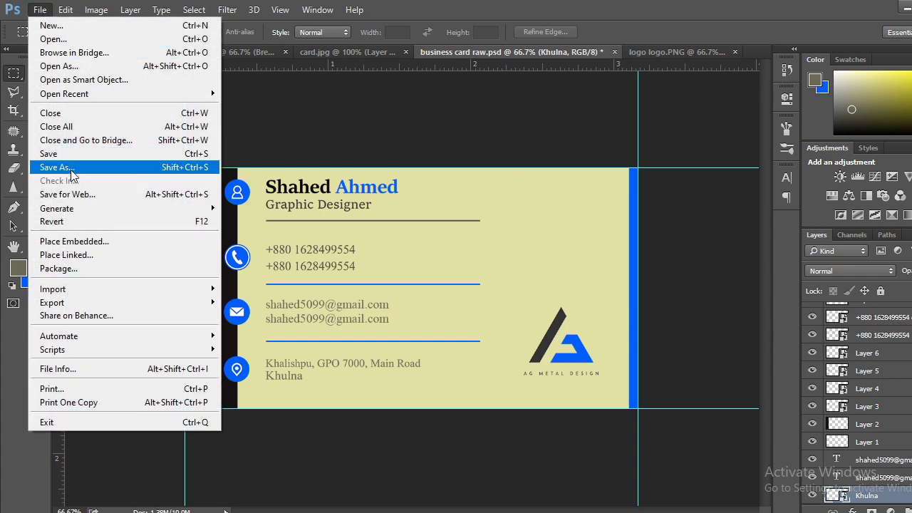
click(65, 168)
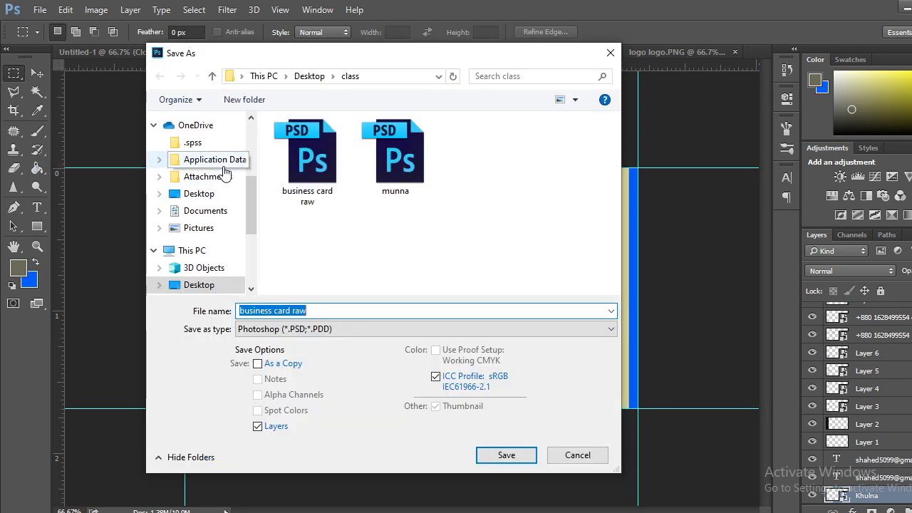
click(309, 338)
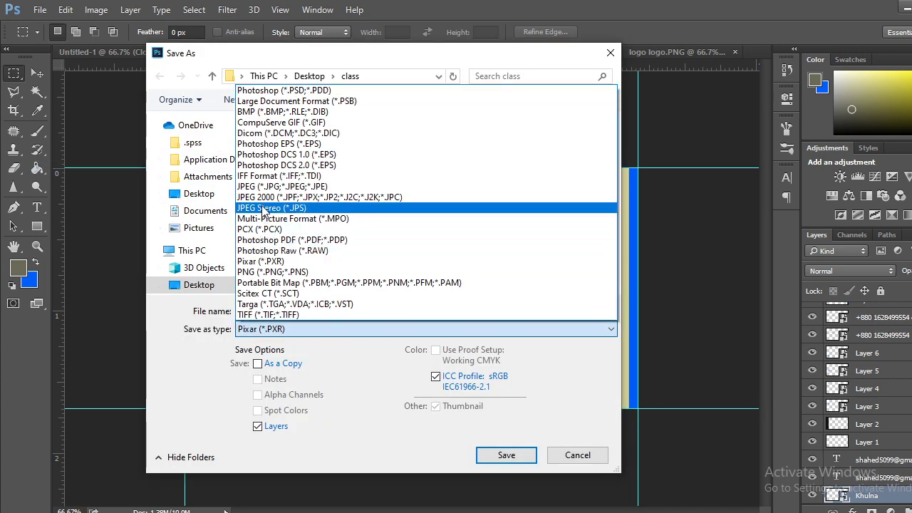
click(282, 186)
click(514, 456)
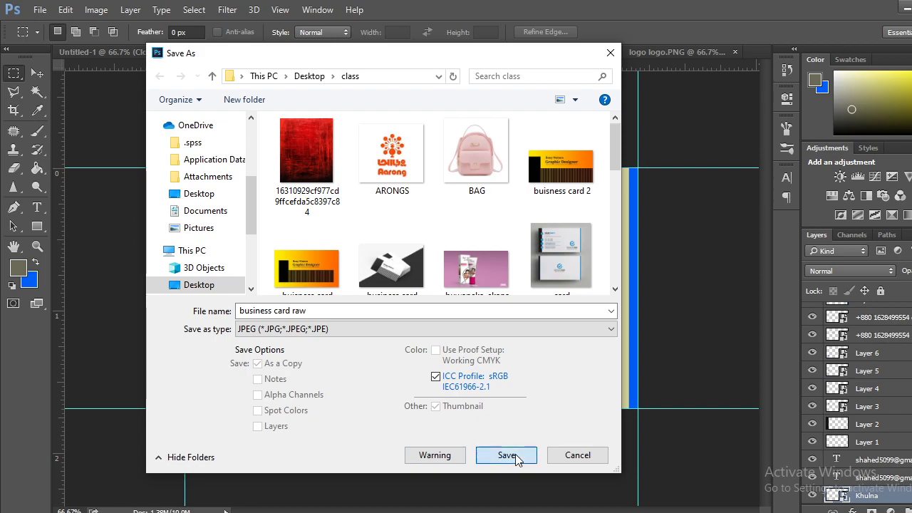
Check the class session window, then accept JPEG Quality 12 (Maximum) to finish saving.
click(77, 470)
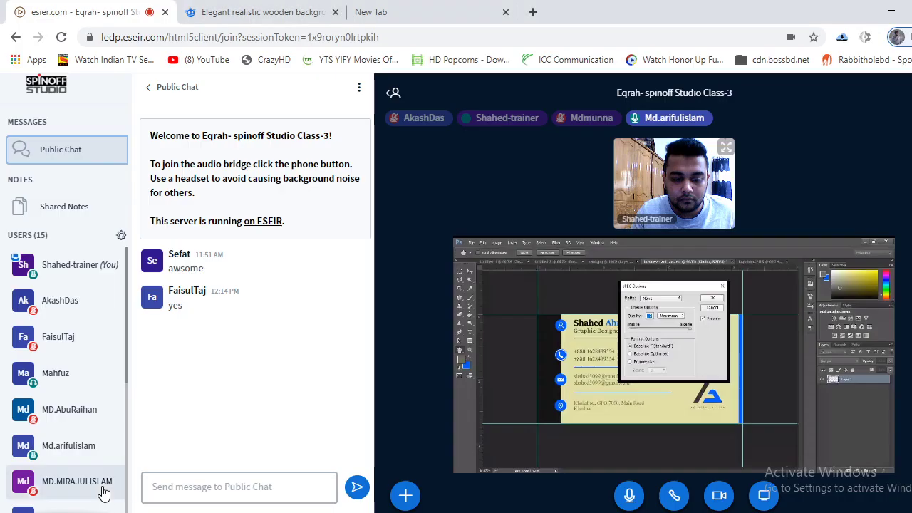
click(405, 495)
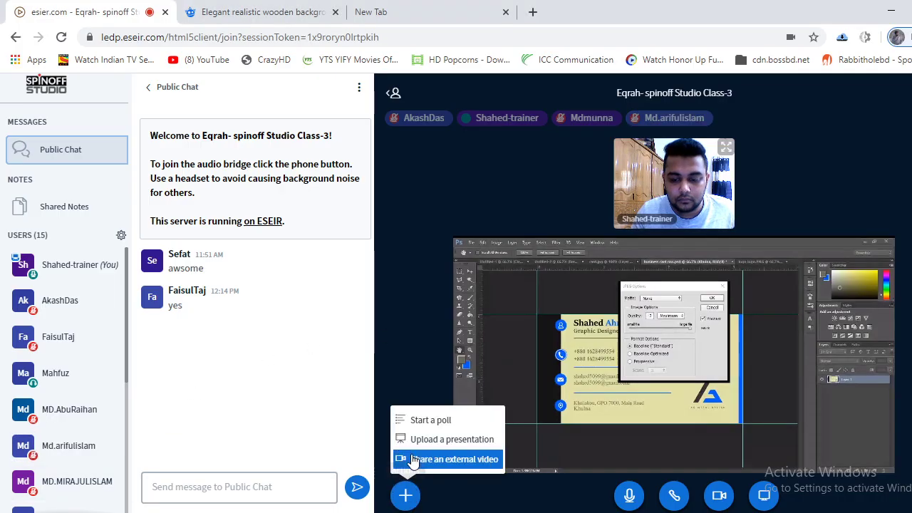
click(431, 358)
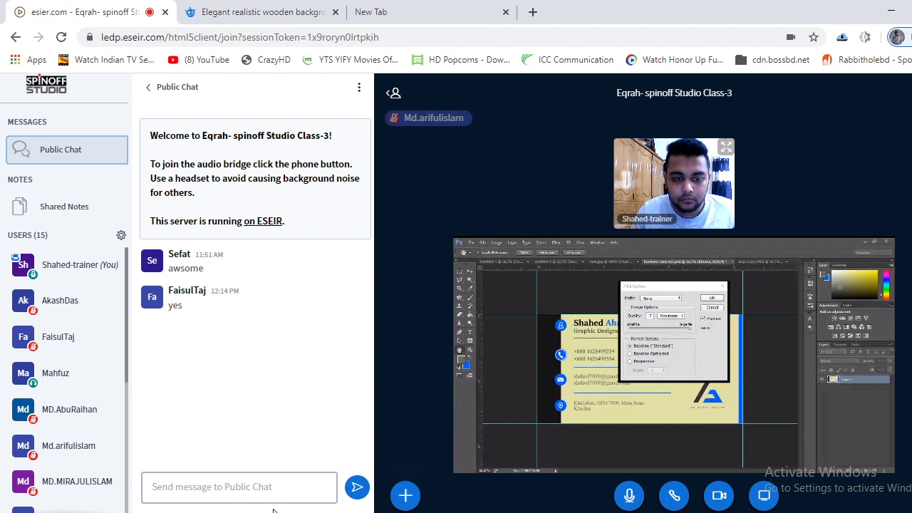
scroll(78, 419, down, 1)
scroll(78, 427, down, 4)
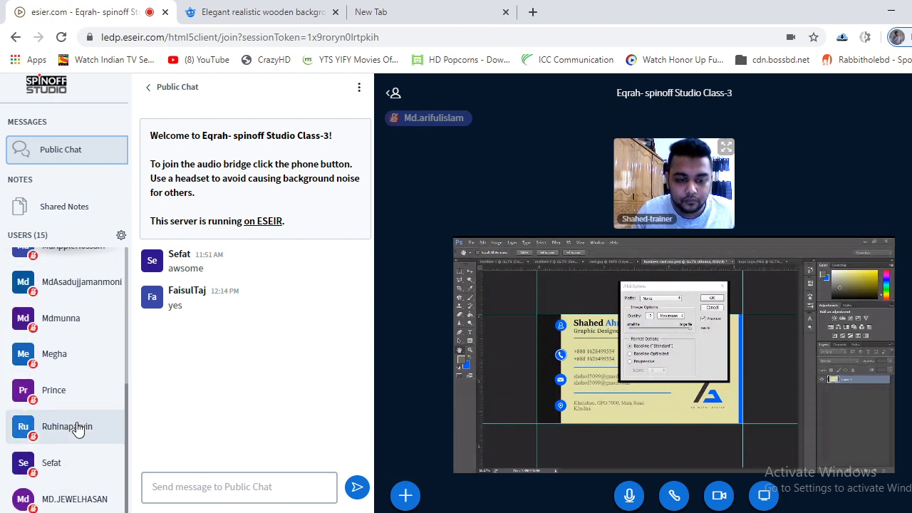
scroll(78, 427, up, 4)
key(alt+Tab)
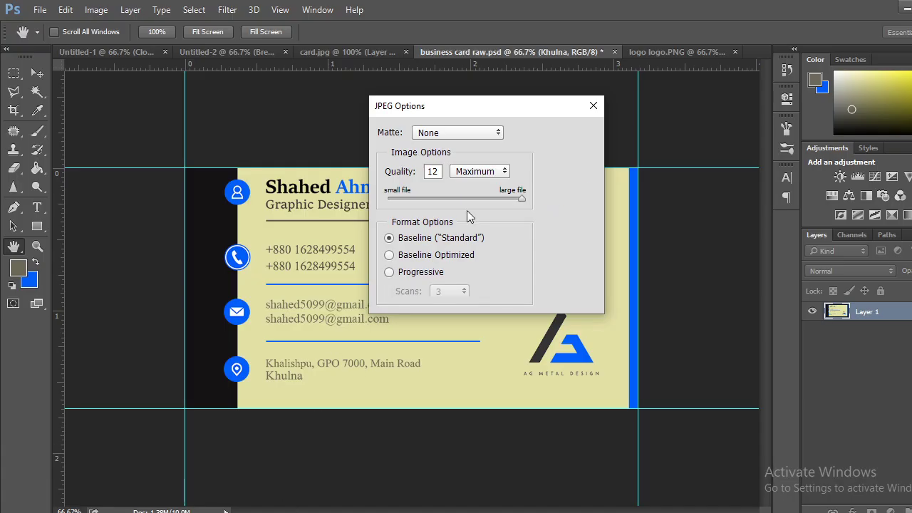
click(570, 135)
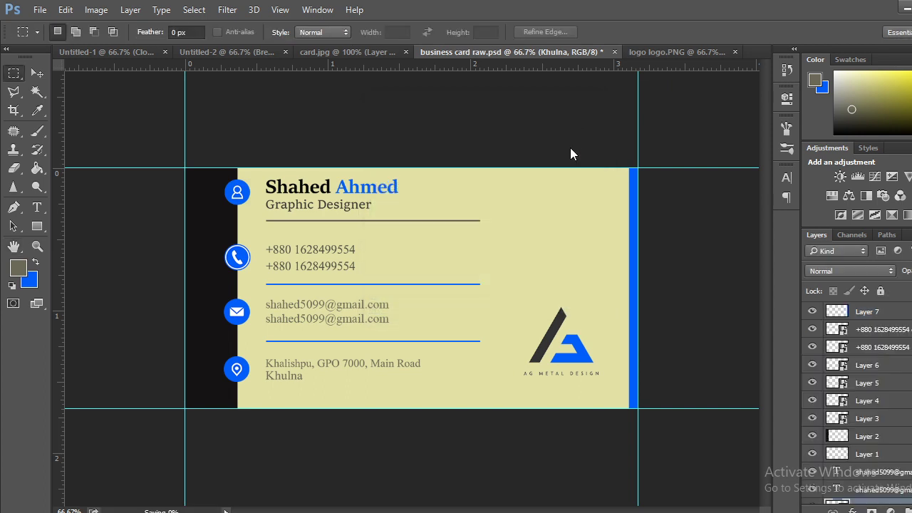
Stop the eseir share, reshare with Your Entire Screen, and minimize Chrome to the desktop.
click(905, 6)
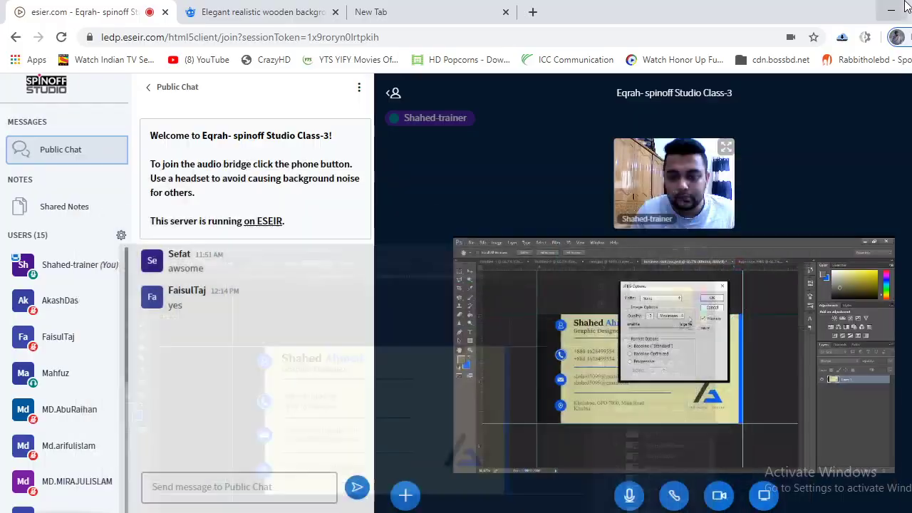
click(764, 495)
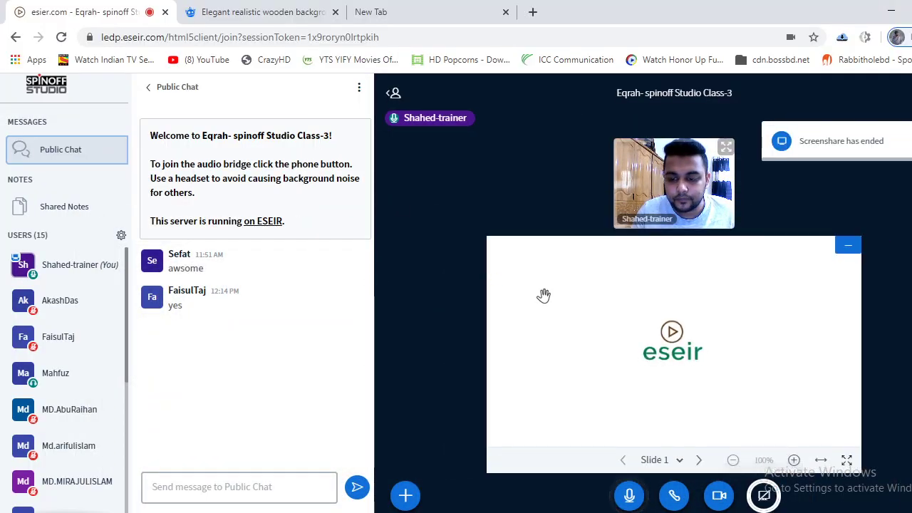
click(764, 495)
click(410, 220)
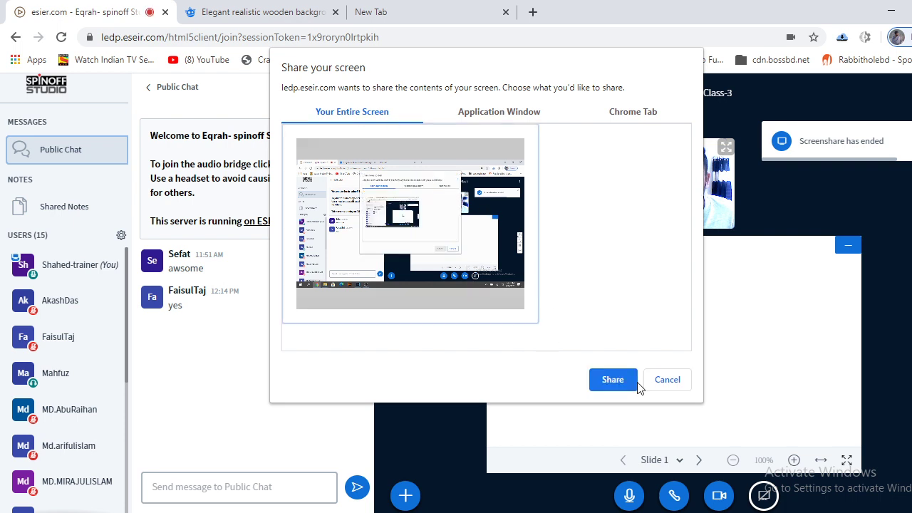
click(613, 379)
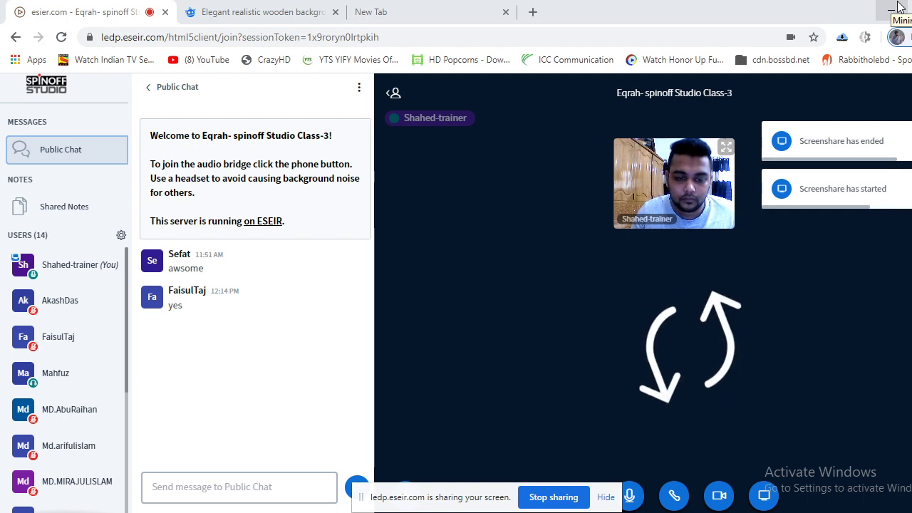
click(896, 8)
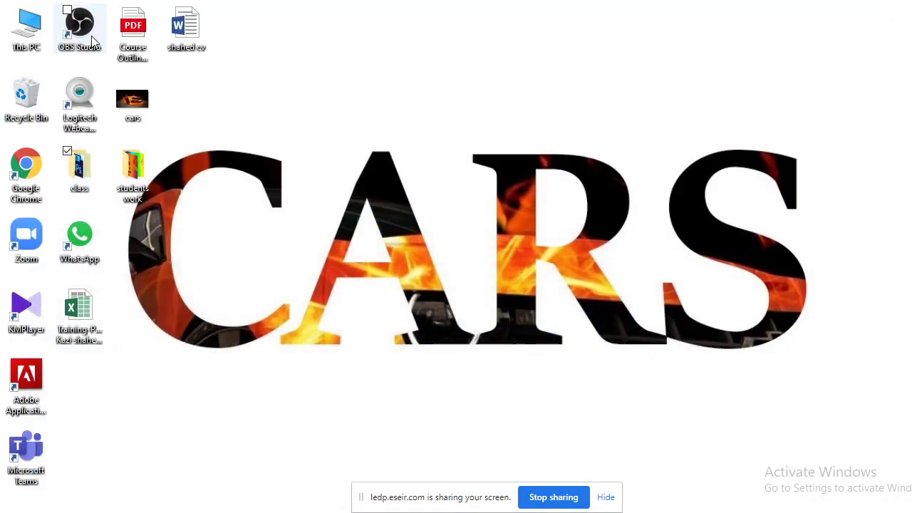
Open business card raw.jpg from the desktop class folder in Windows Photos.
click(62, 176)
double_click(83, 182)
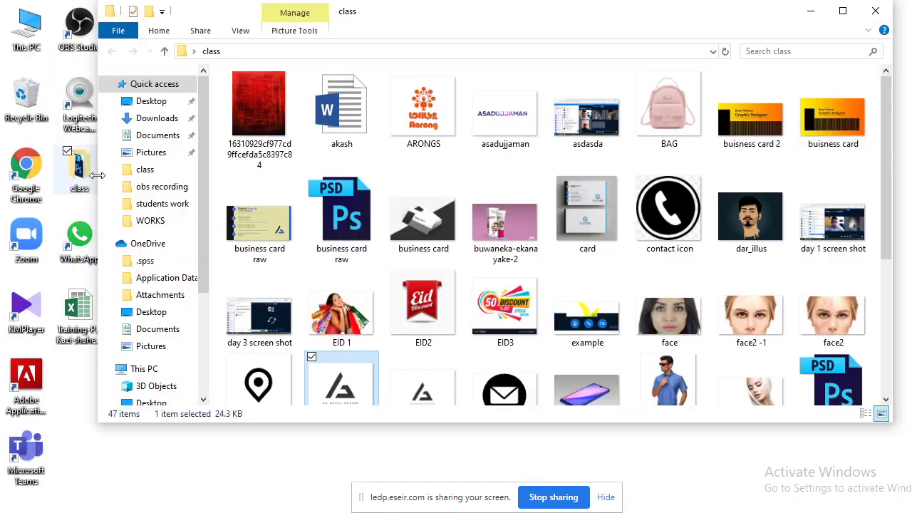
scroll(697, 260, down, 2)
scroll(696, 260, down, 2)
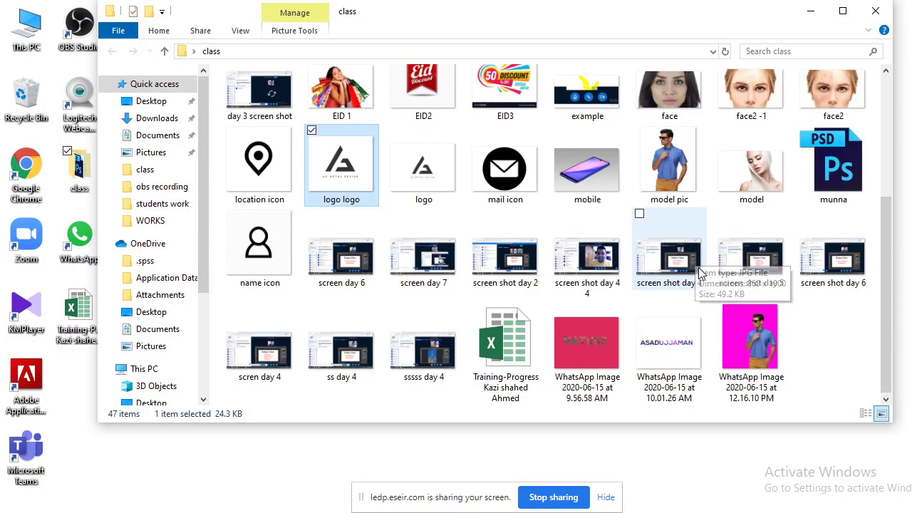
scroll(343, 306, up, 5)
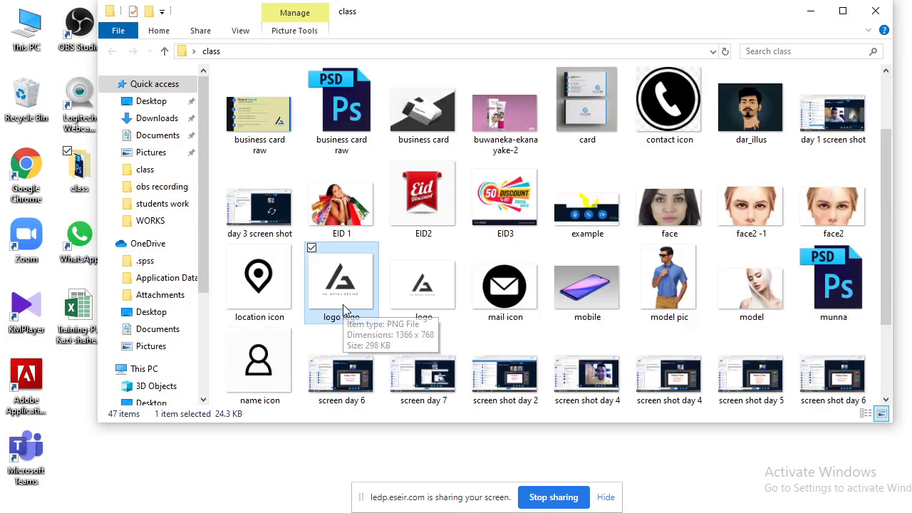
click(270, 216)
double_click(271, 215)
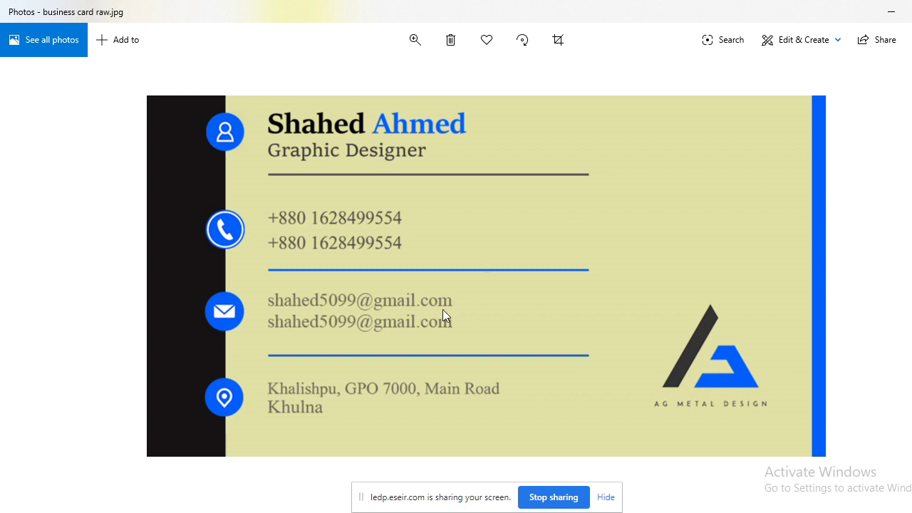
Compare the saved JPEG with the Photoshop design, ending with Photoshop in front.
key(alt+Tab)
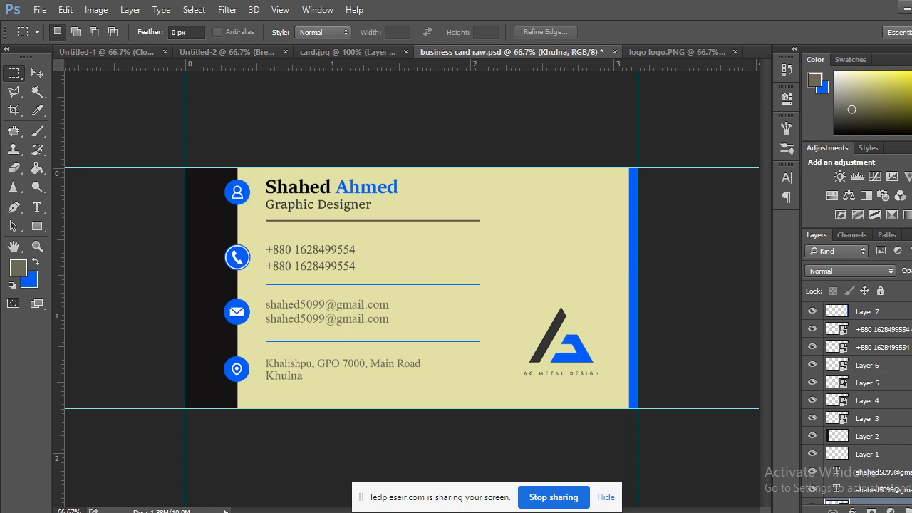
key(alt+Tab)
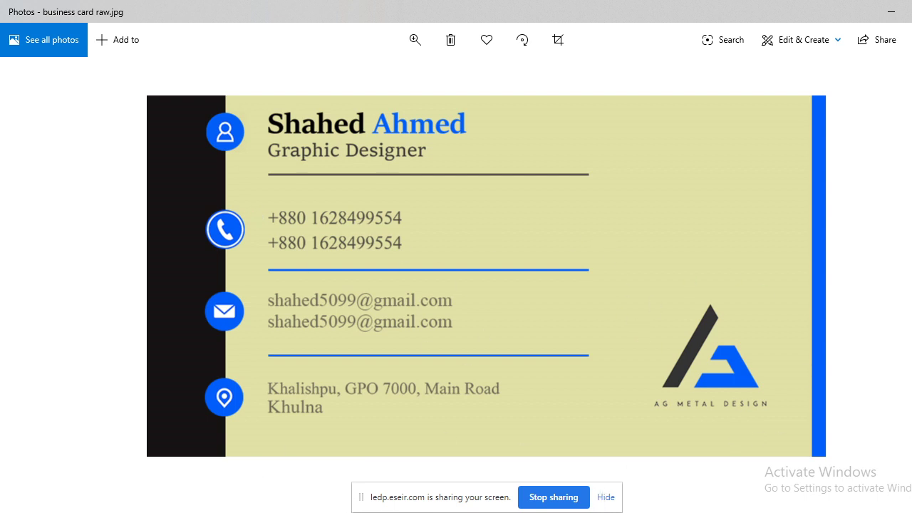
key(alt+Tab)
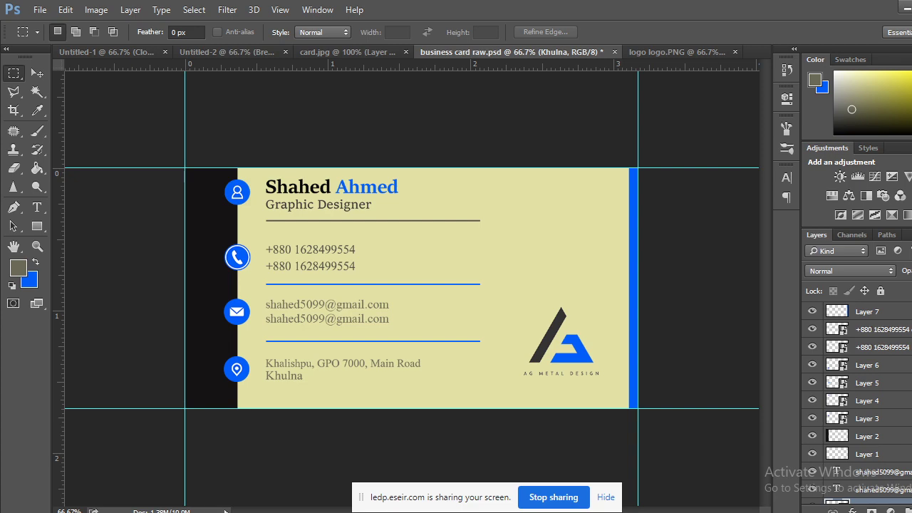
Stop the eseir screen share and share only the Photoshop application window.
click(98, 498)
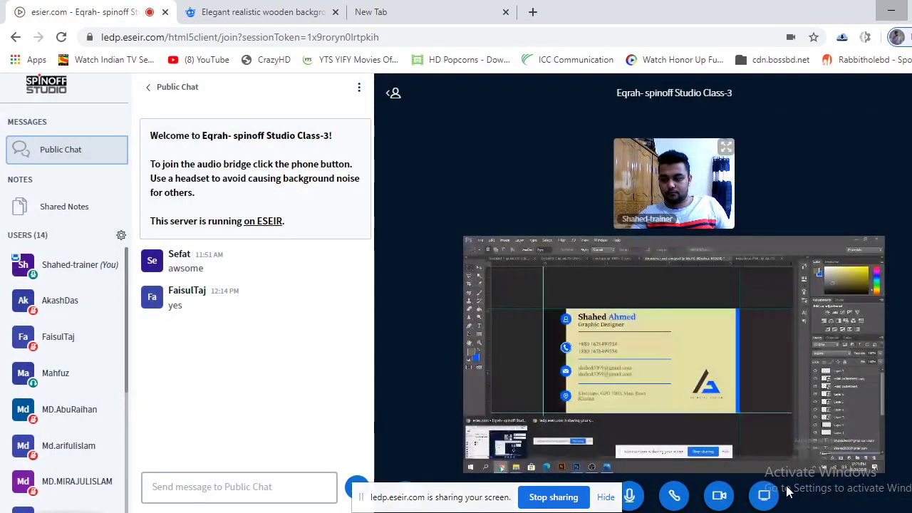
click(762, 495)
click(762, 495)
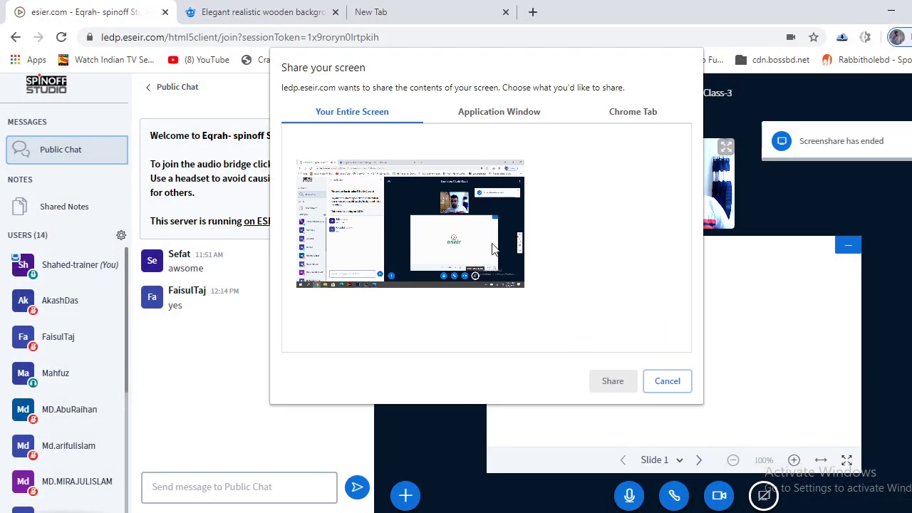
click(497, 113)
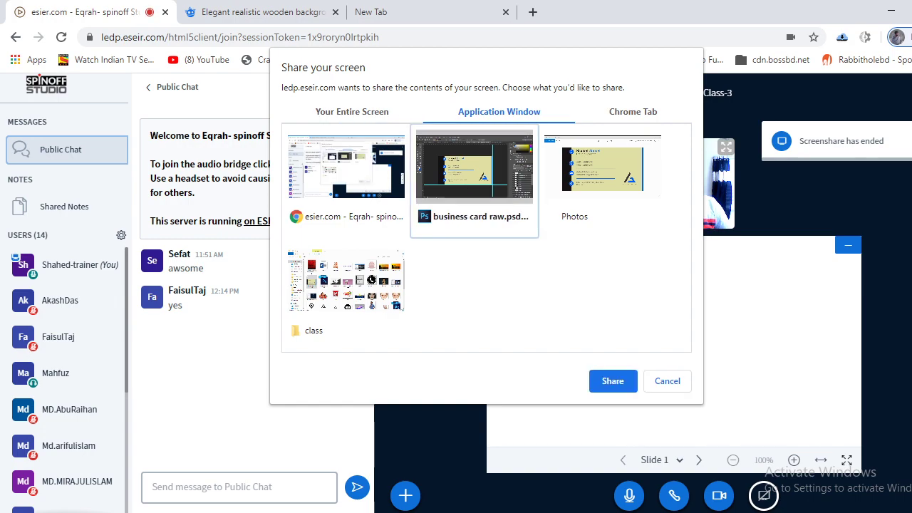
double_click(474, 171)
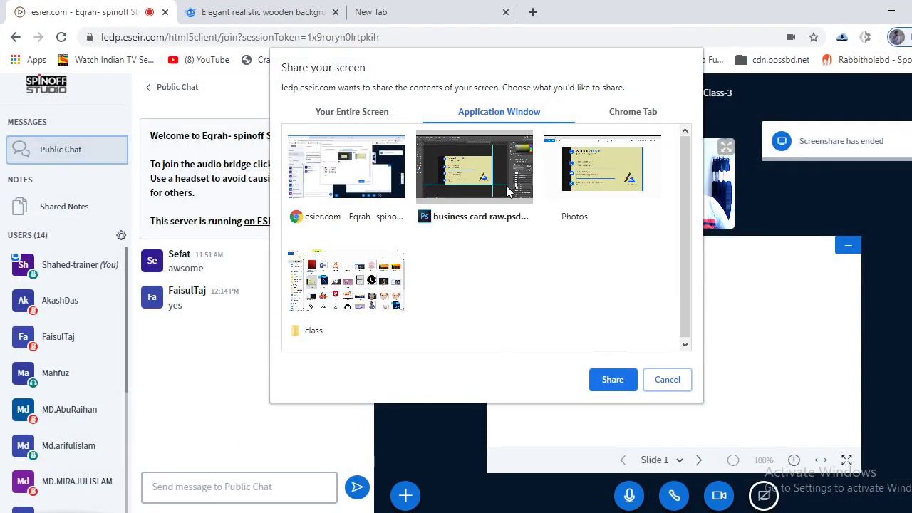
click(612, 379)
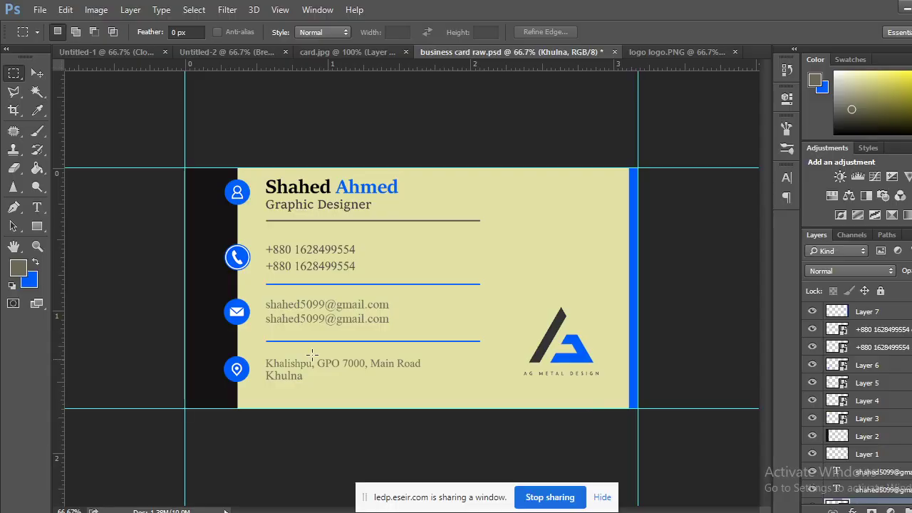
Reopen the share chooser, pick the business card raw.psd window, then cancel the picker.
click(78, 477)
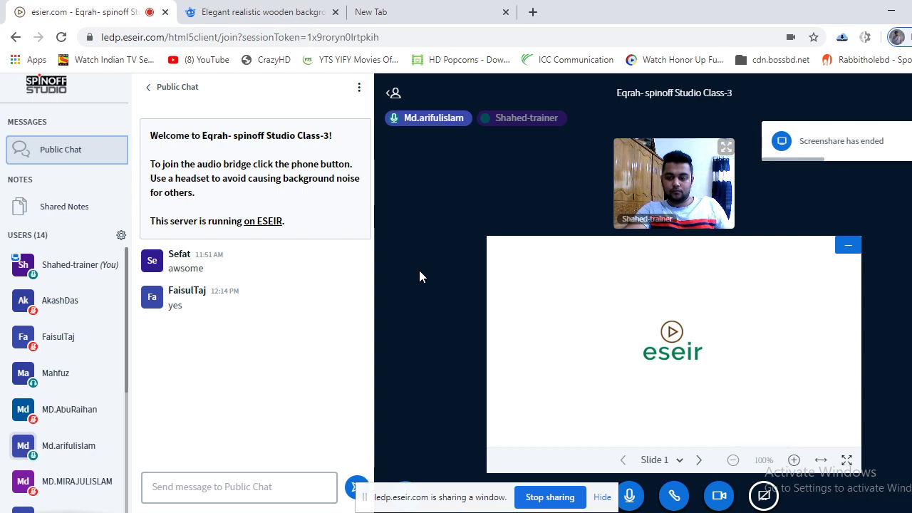
click(763, 495)
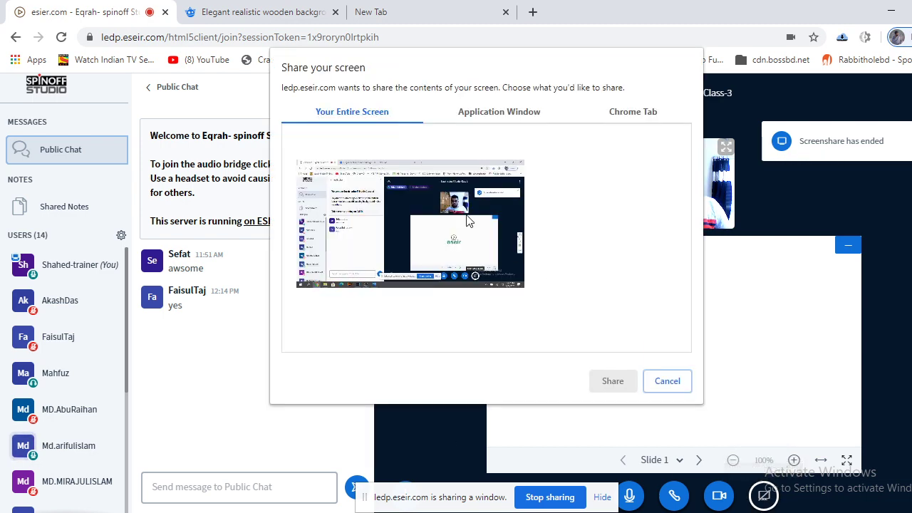
click(510, 121)
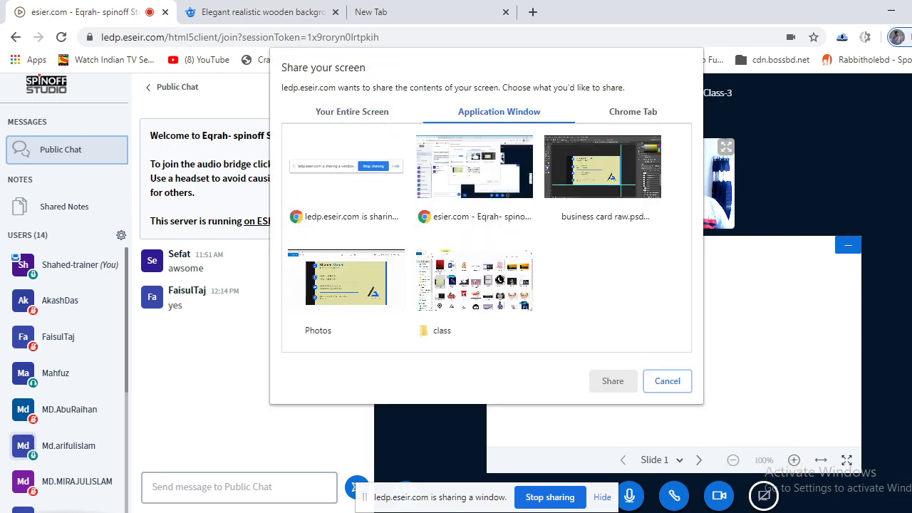
double_click(602, 167)
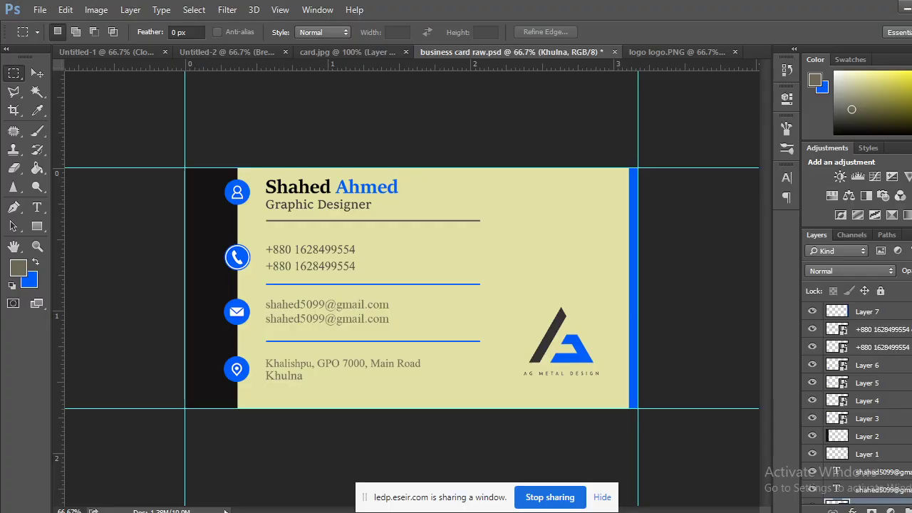
click(71, 455)
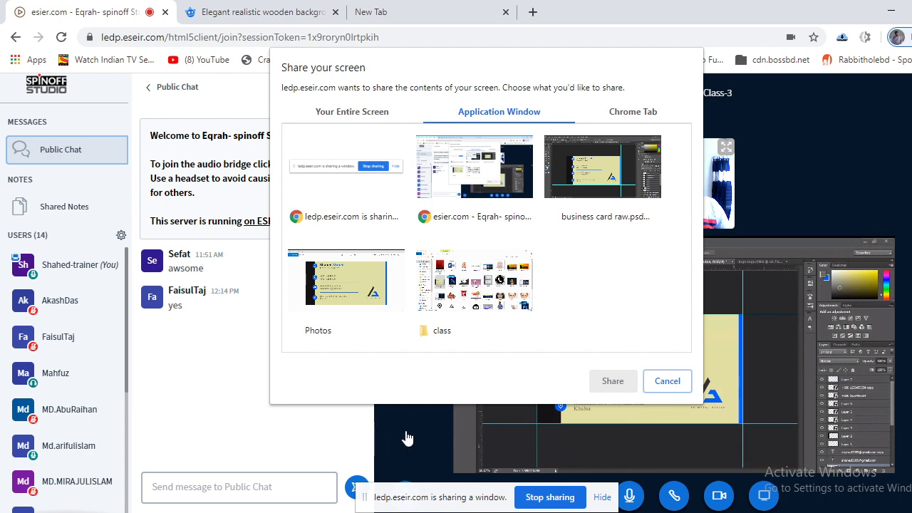
click(685, 387)
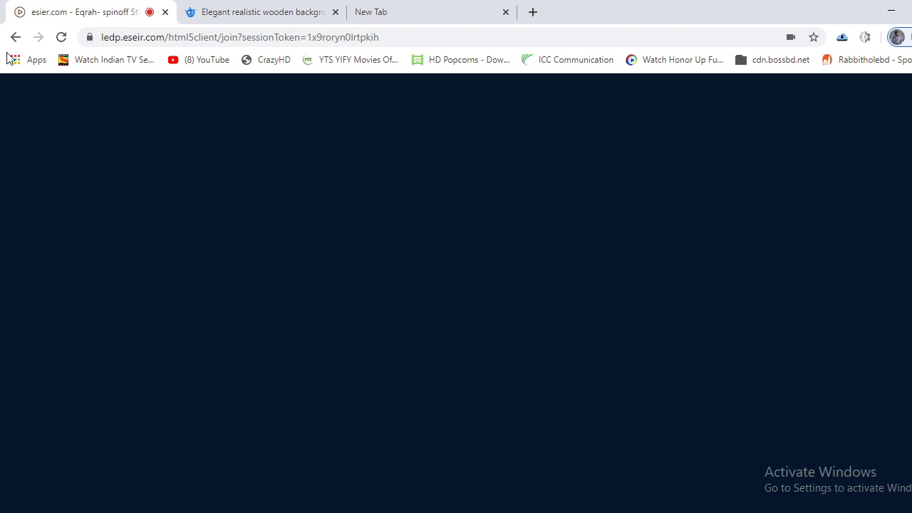
Rejoin the meeting page and close the expired and Freepik business card mockup tabs.
click(16, 37)
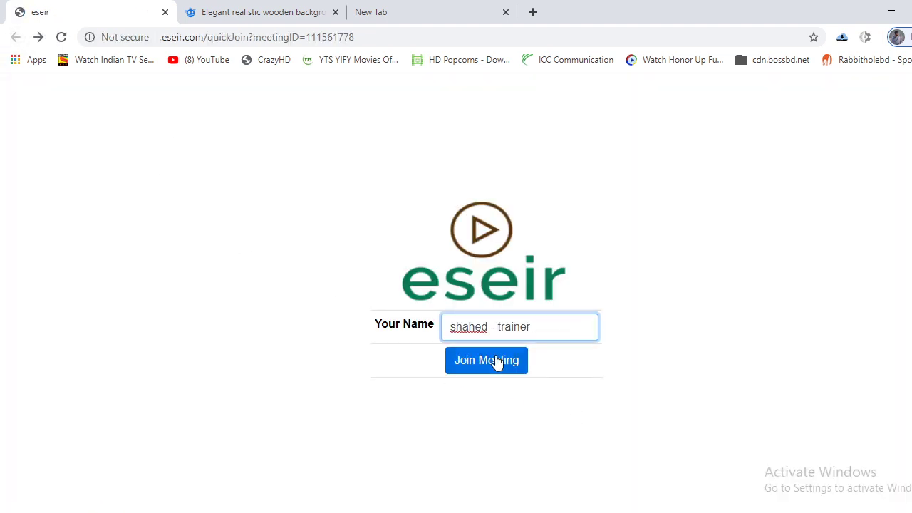
click(496, 362)
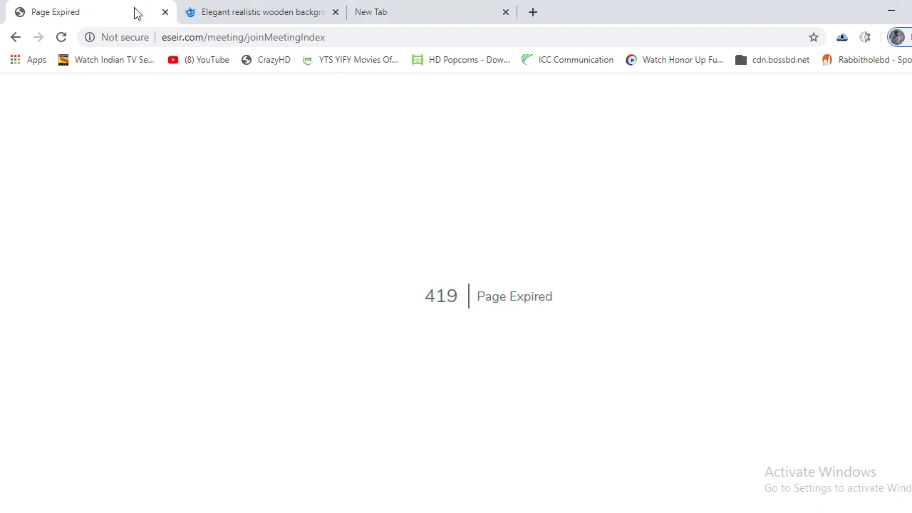
click(165, 12)
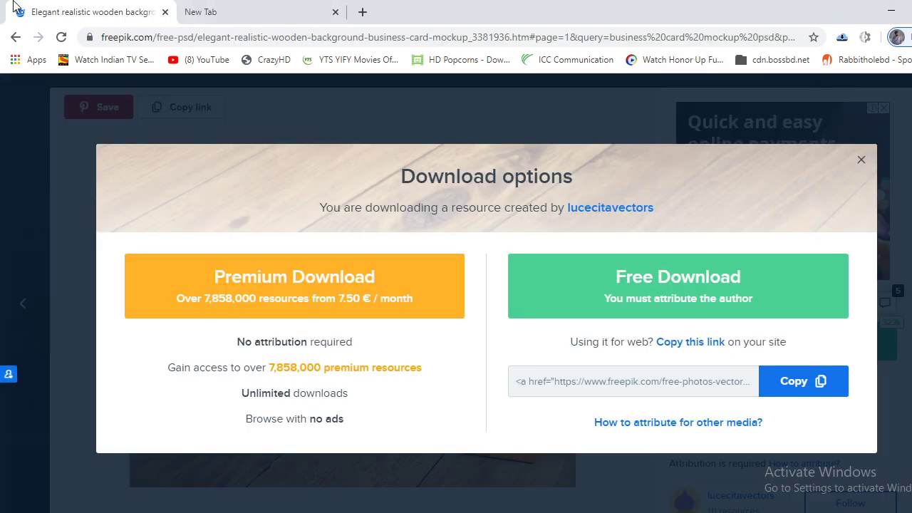
middle_click(72, 5)
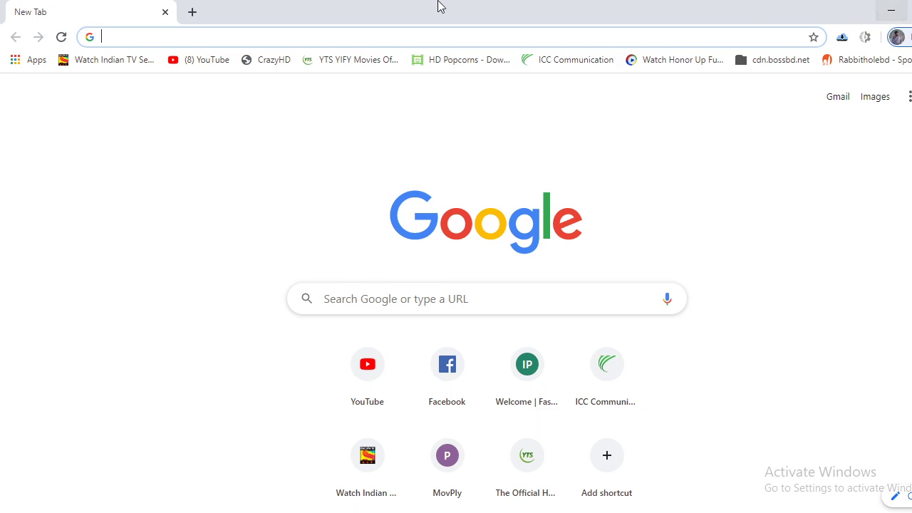
Minimize Chrome and Photoshop, close Photos and the class folder, and launch WhatsApp.
click(891, 10)
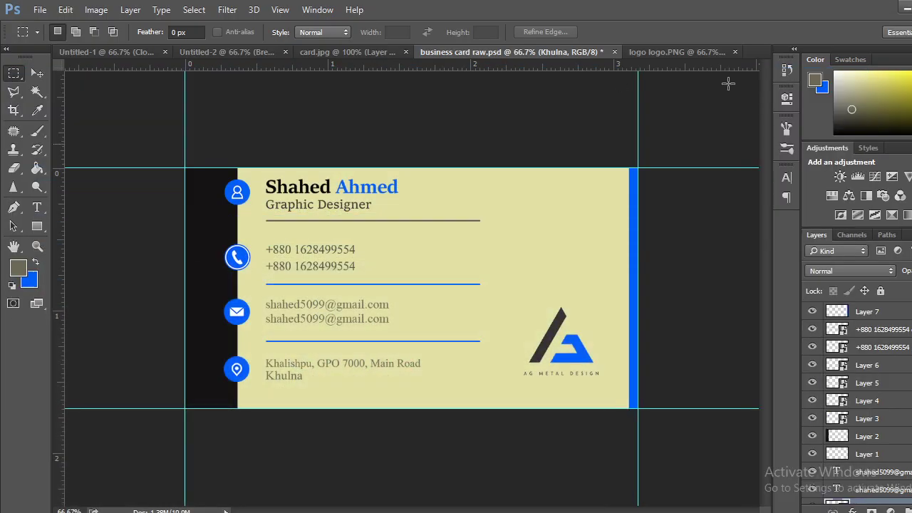
click(863, 10)
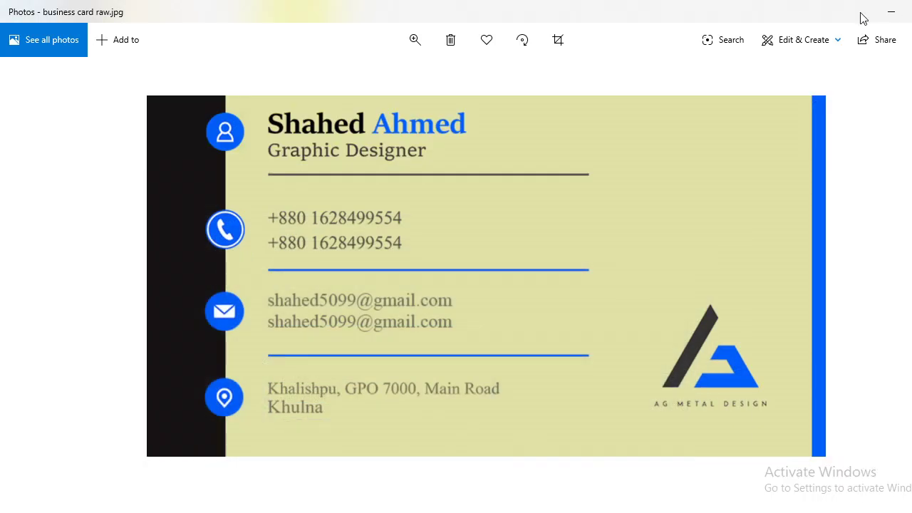
click(908, 9)
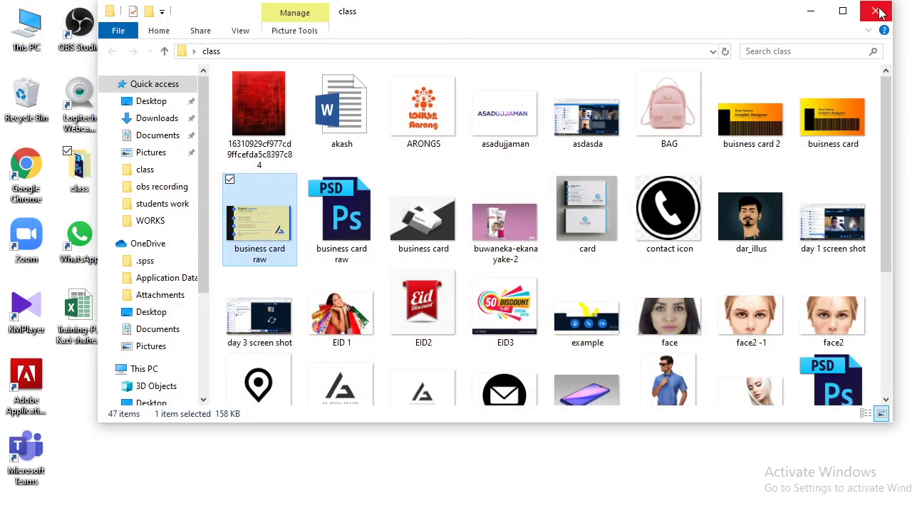
click(846, 13)
double_click(80, 265)
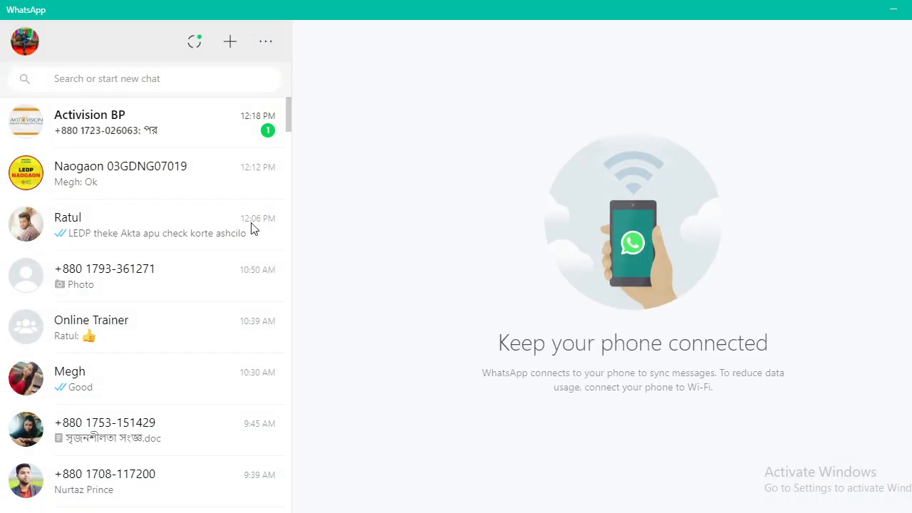
Join the class from the Naogaon chat's quick-join link with the saved name and microphone.
click(99, 171)
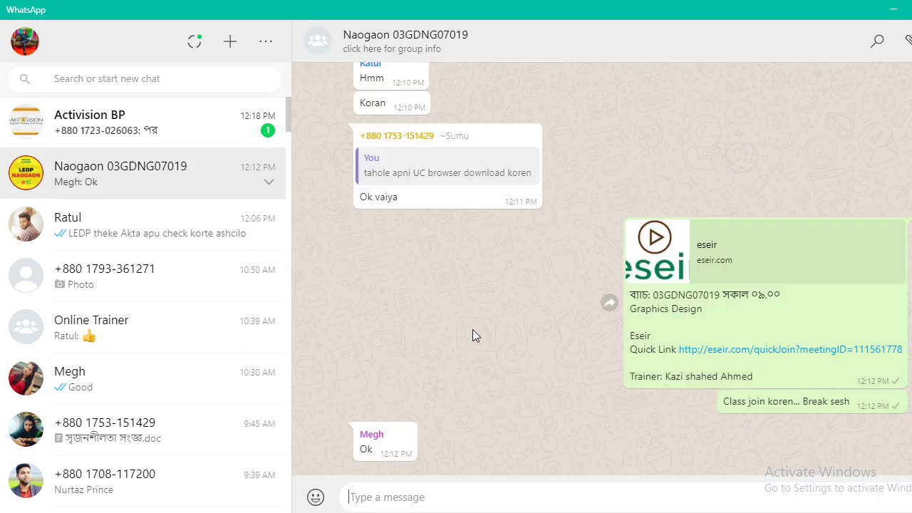
click(729, 350)
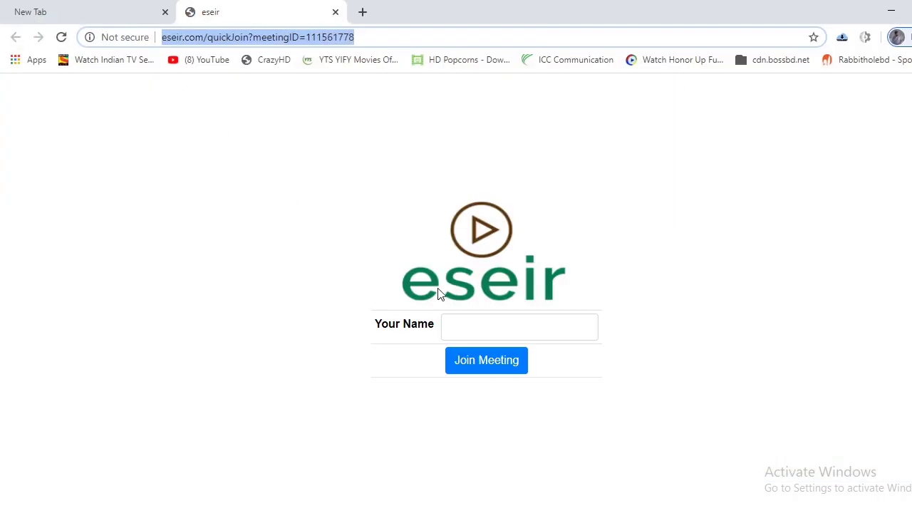
click(480, 322)
click(472, 364)
click(475, 368)
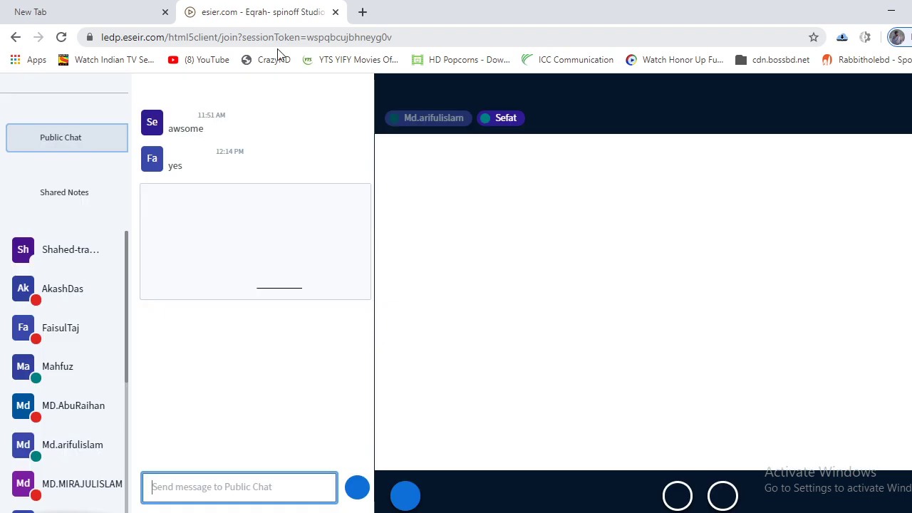
click(435, 319)
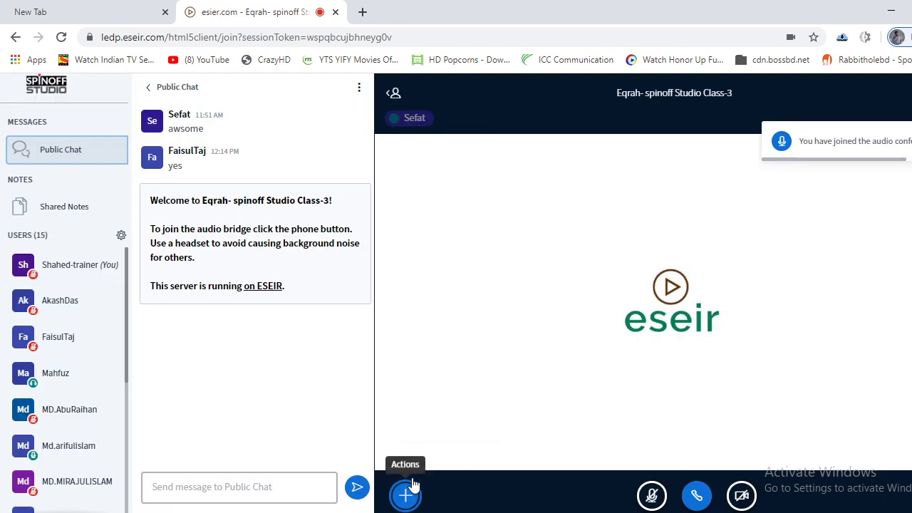
Take presenter, unmute the microphone, and start sharing the webcam.
click(413, 491)
click(424, 472)
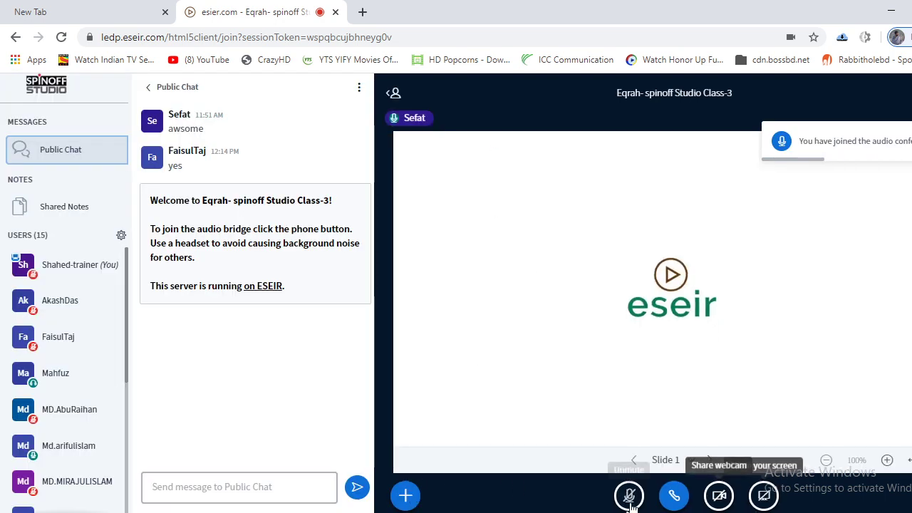
click(630, 499)
click(719, 495)
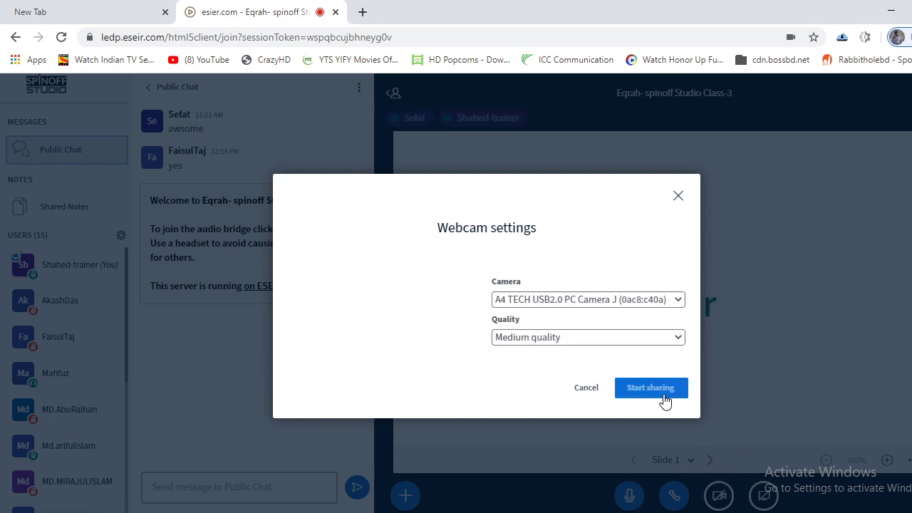
click(662, 394)
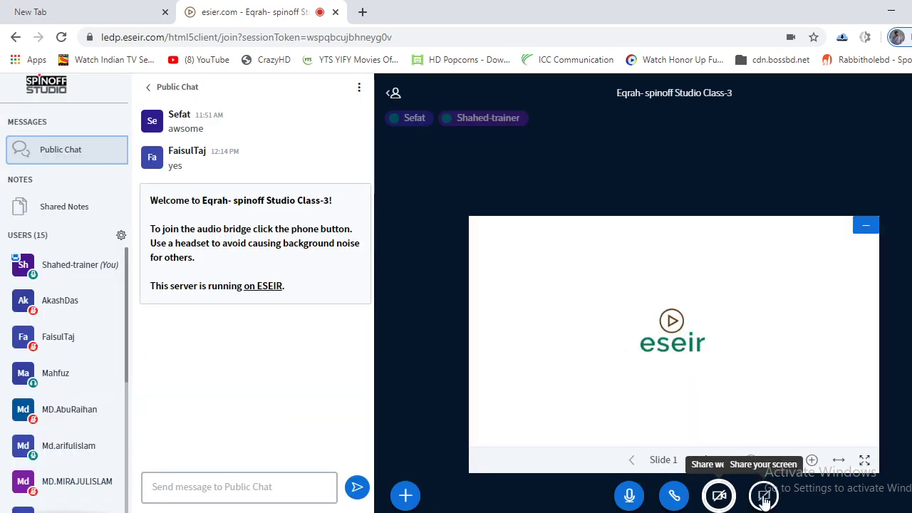
Share the Photoshop business card window from the Application Window tab.
click(765, 496)
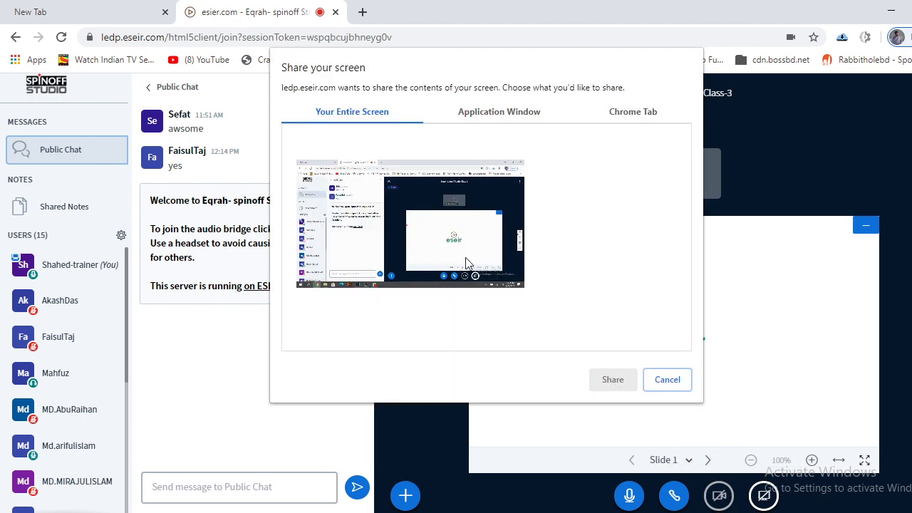
click(490, 111)
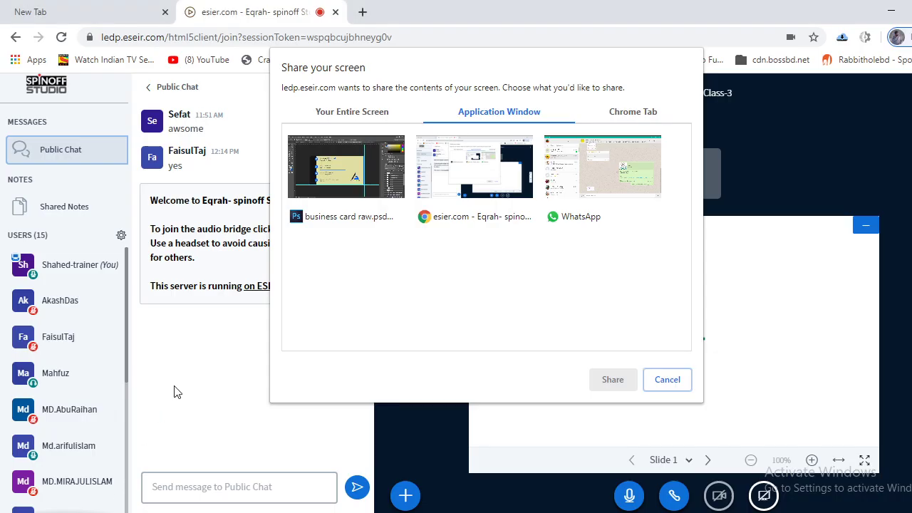
click(462, 191)
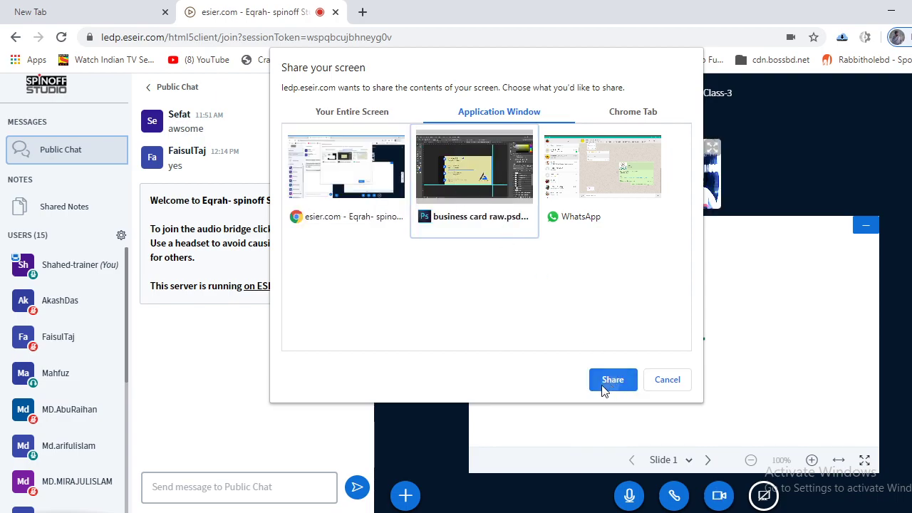
click(609, 380)
Reopen the share picker and reselect the business card raw.psd Photoshop window.
mouse_move(88, 470)
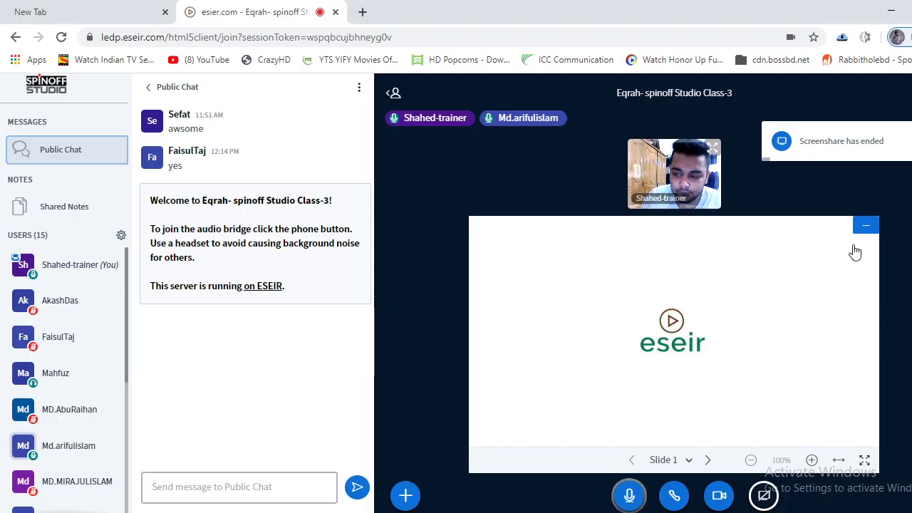
click(764, 495)
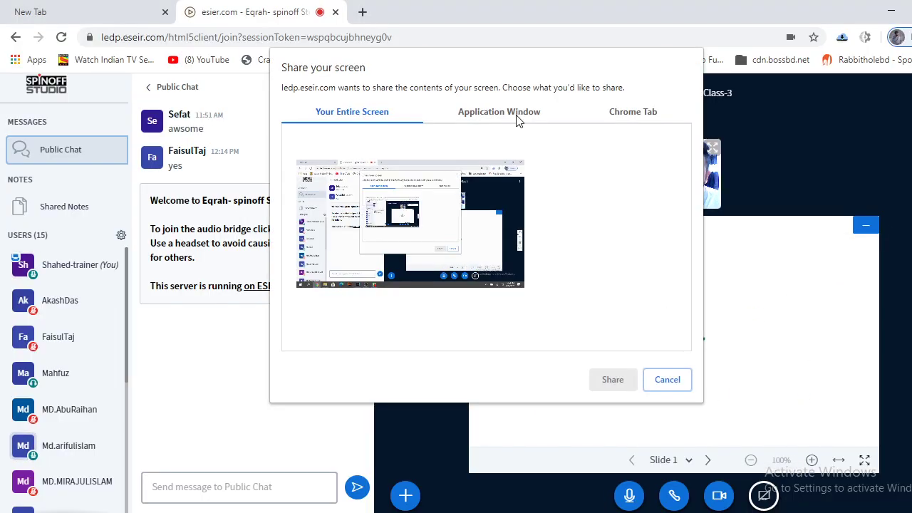
click(518, 117)
click(499, 160)
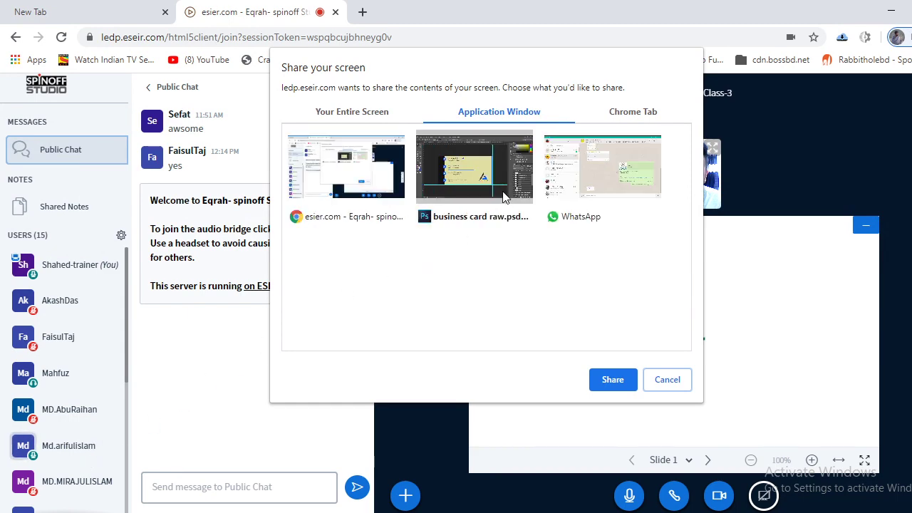
click(503, 196)
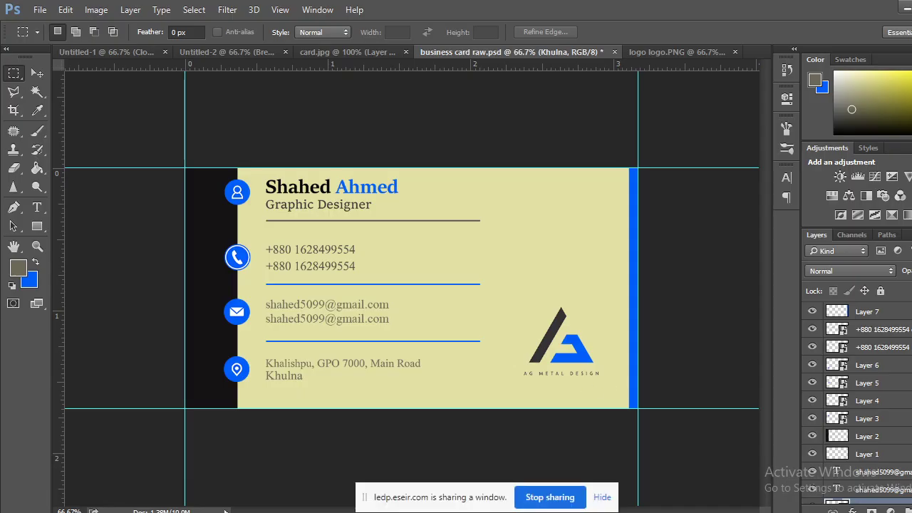
mouse_move(154, 510)
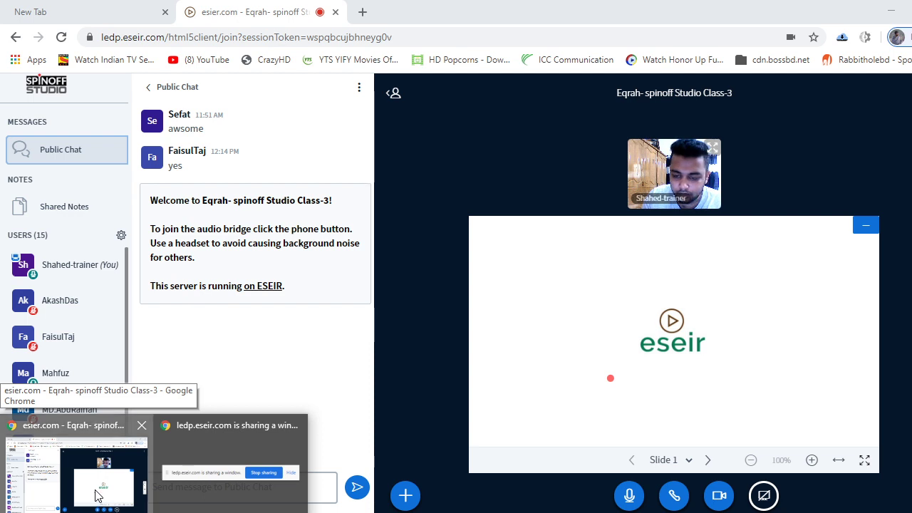
click(96, 495)
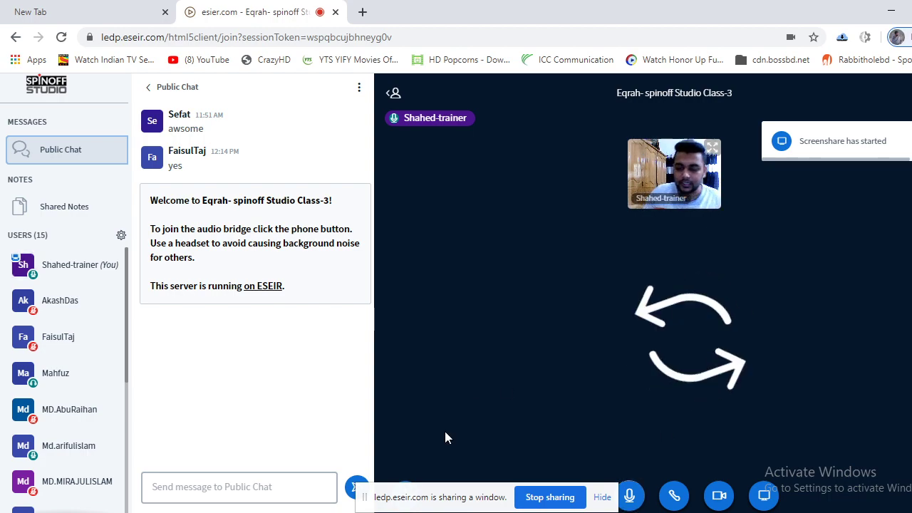
key(alt+Tab)
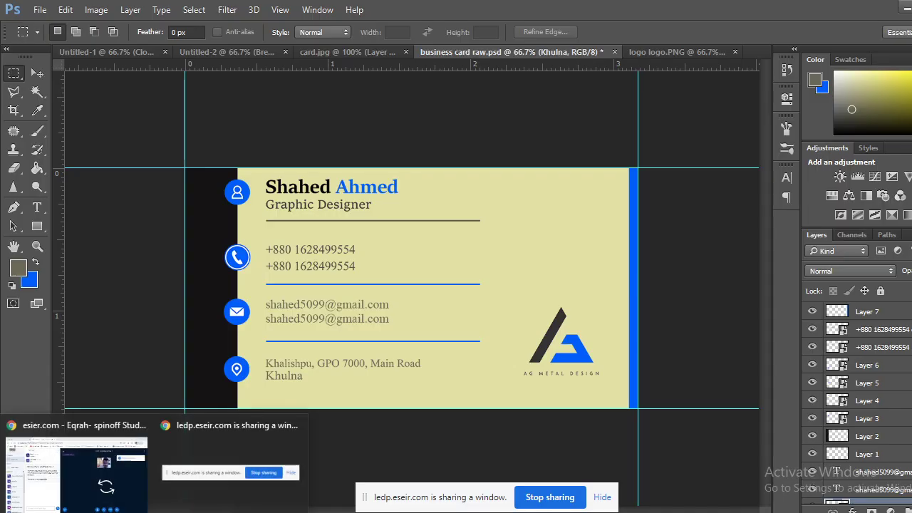
mouse_move(92, 469)
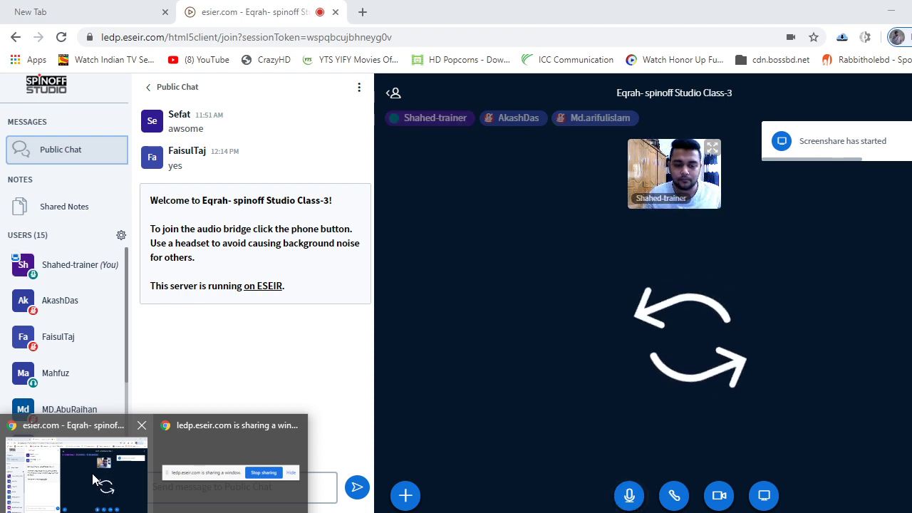
click(93, 479)
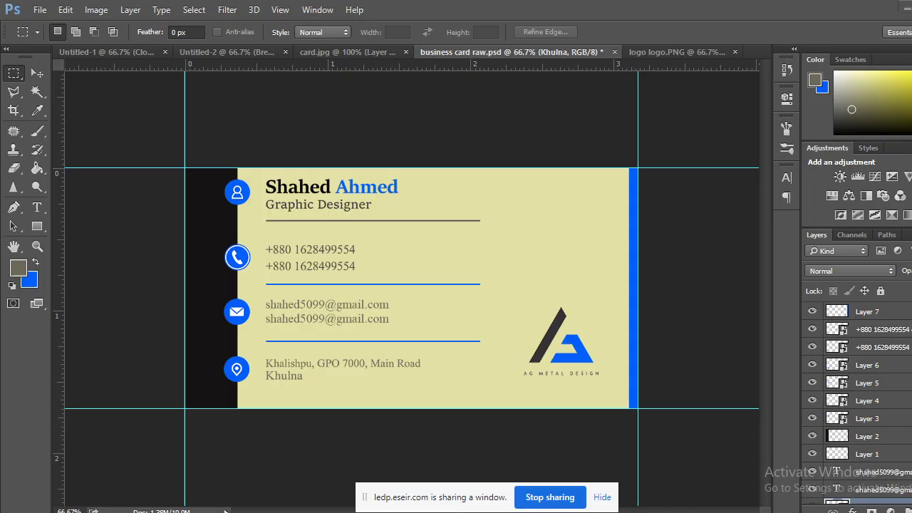
key(alt+Tab)
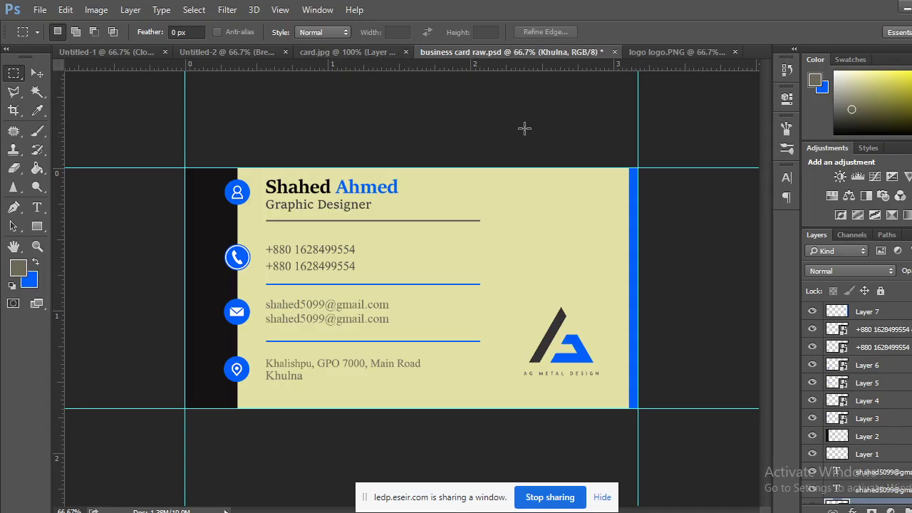
Draw an elliptical selection around the logo, fill it blue on new Layer 1, then deselect.
click(707, 52)
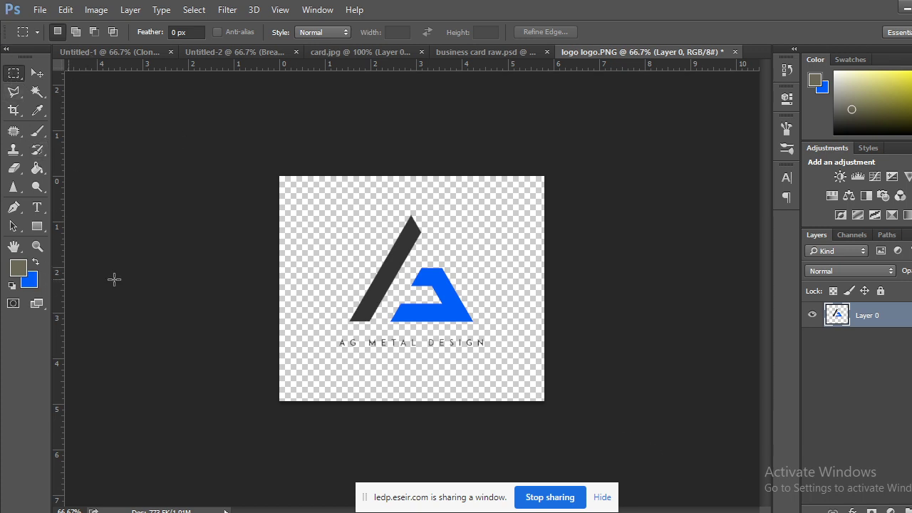
right_click(13, 74)
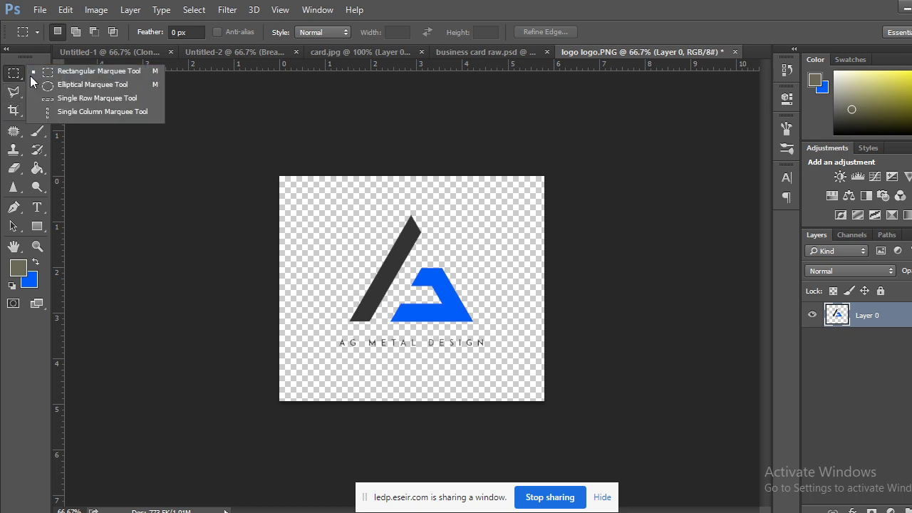
click(70, 86)
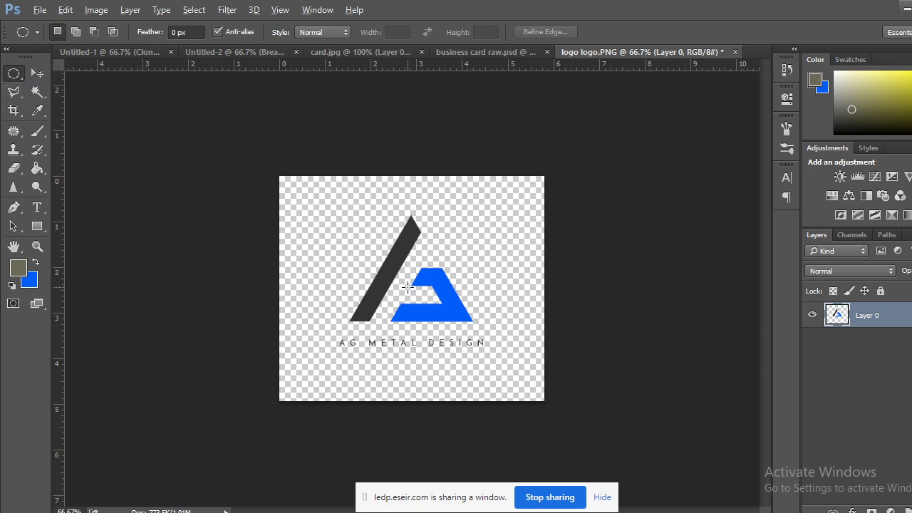
drag(415, 286, 520, 444)
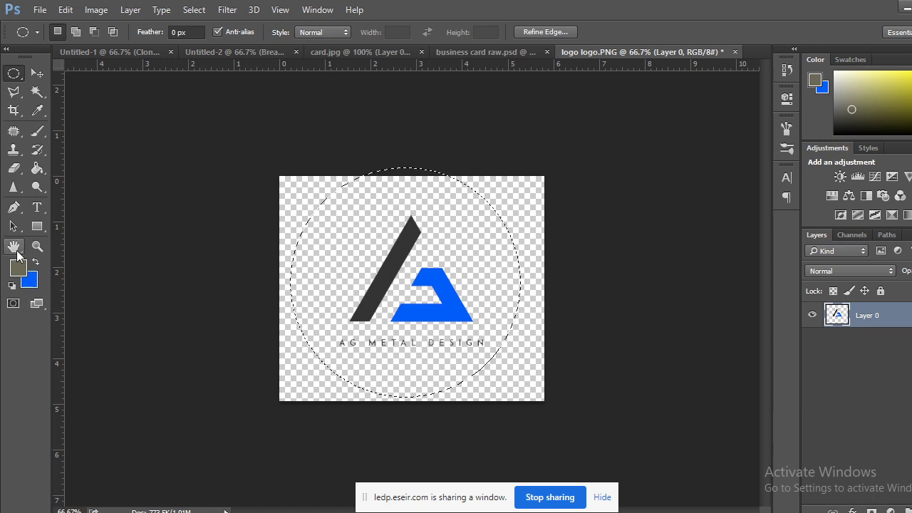
key(ctrl+shift+alt+n)
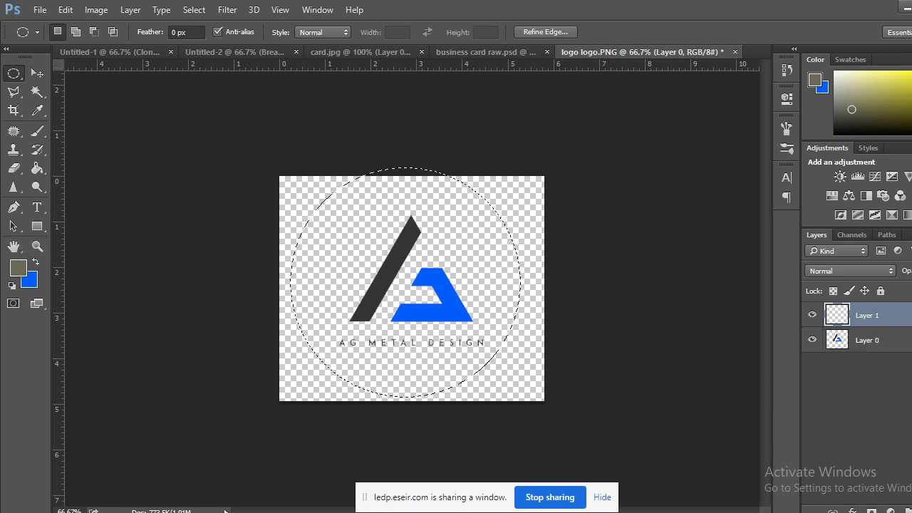
key(ctrl+BackSpace)
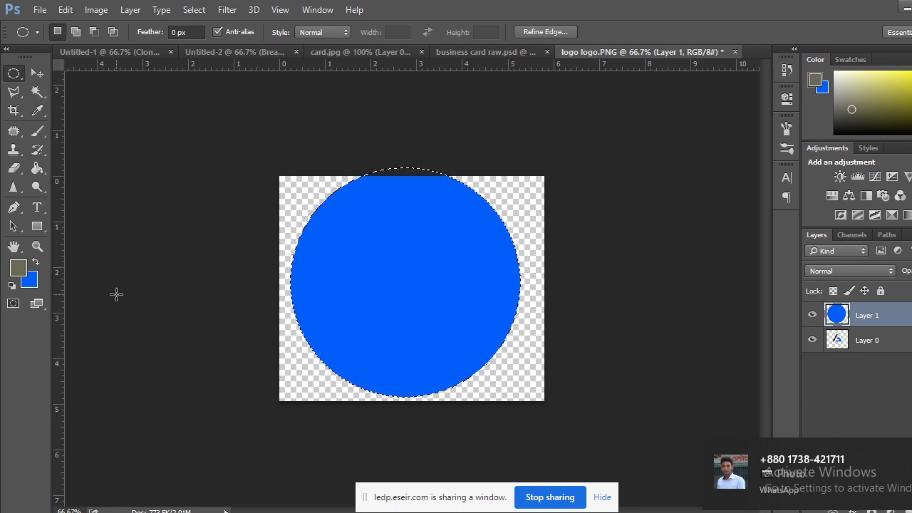
click(119, 292)
Nudge the blue circle up and right with the Move tool, then switch to the meeting window.
click(37, 74)
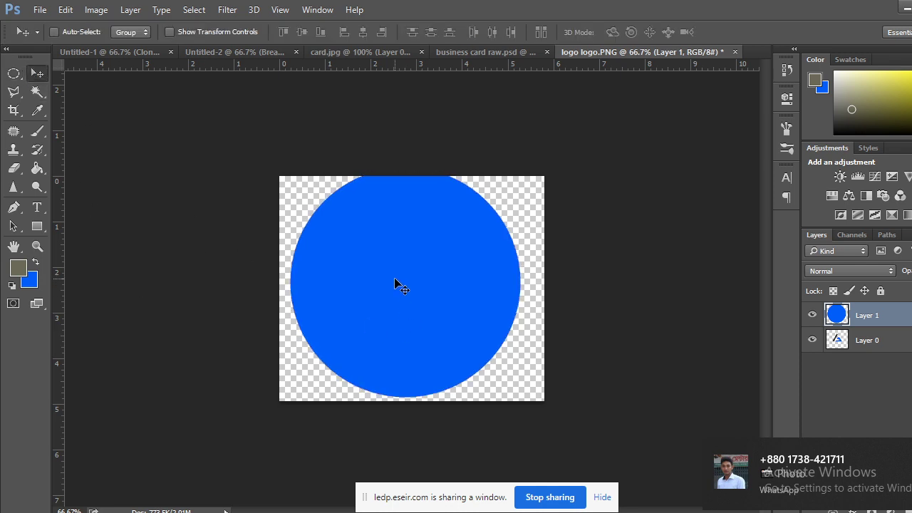
drag(395, 283, 404, 289)
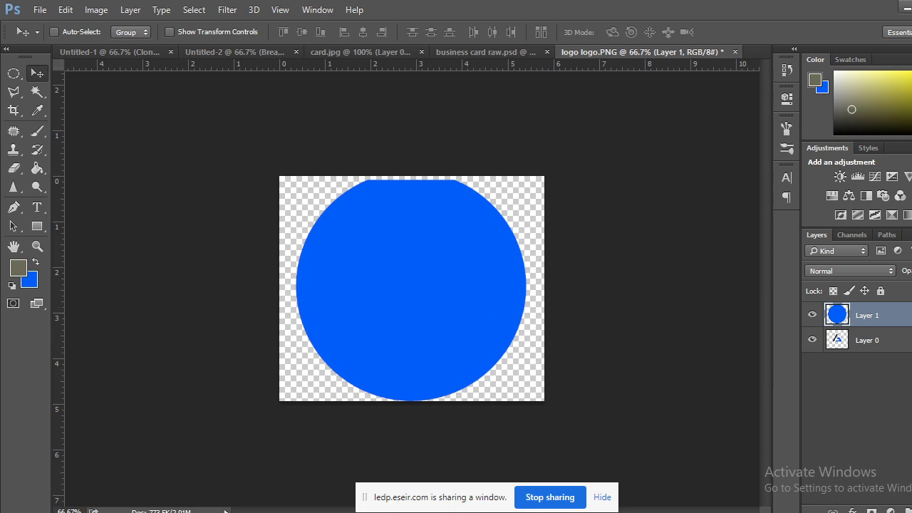
click(78, 463)
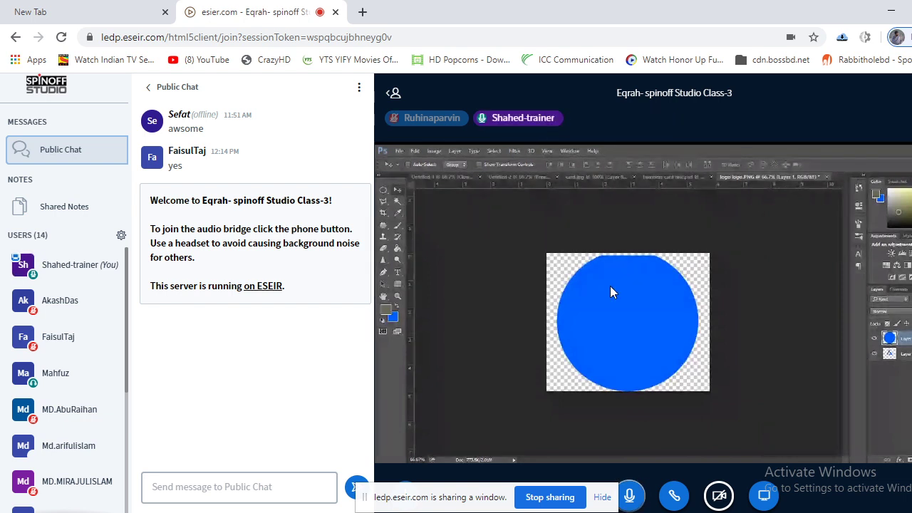
Start sharing the trainer's webcam so it shows above the shared Photoshop logo canvas.
click(718, 495)
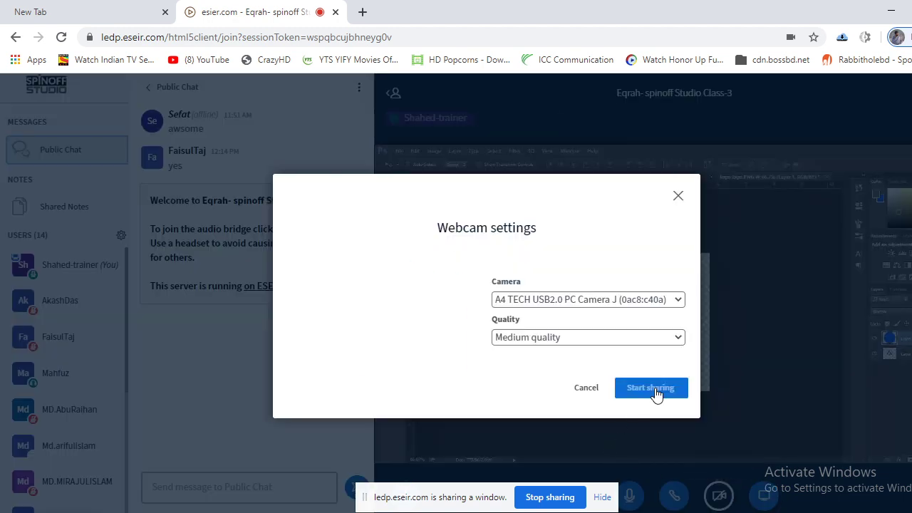
click(654, 389)
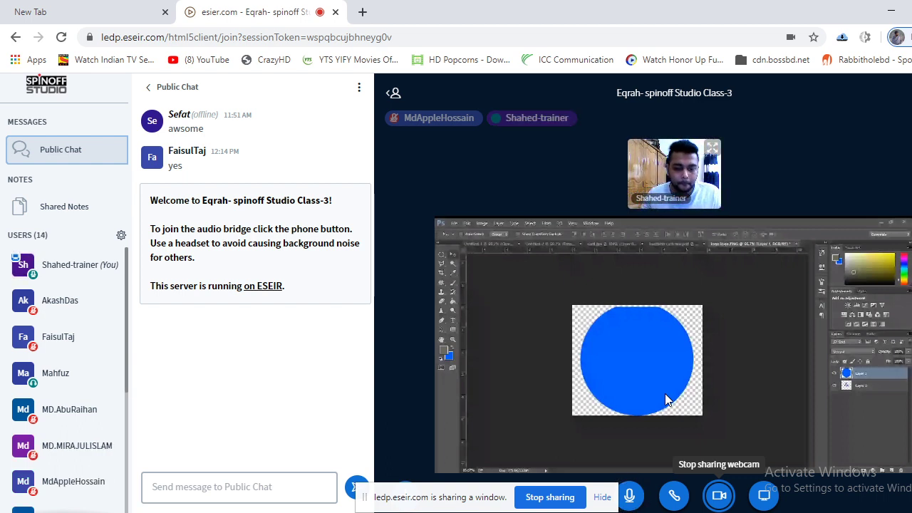
scroll(57, 381, down, 3)
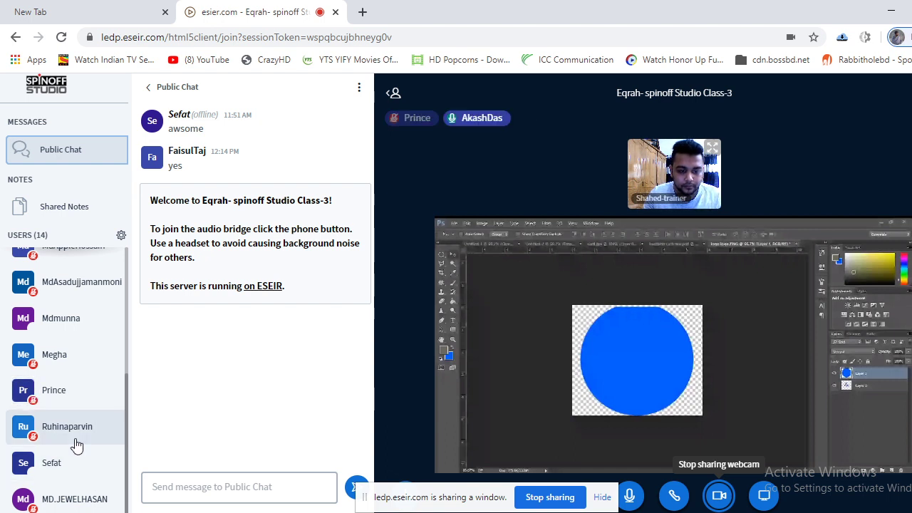
scroll(76, 443, up, 5)
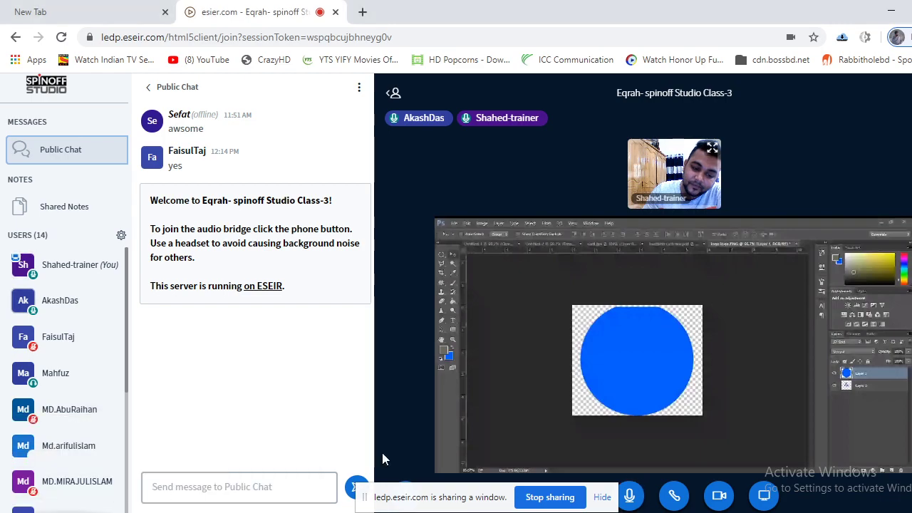
Move the logo layer above the blue circle and Magic Wand-select its dark slash.
key(alt+Tab)
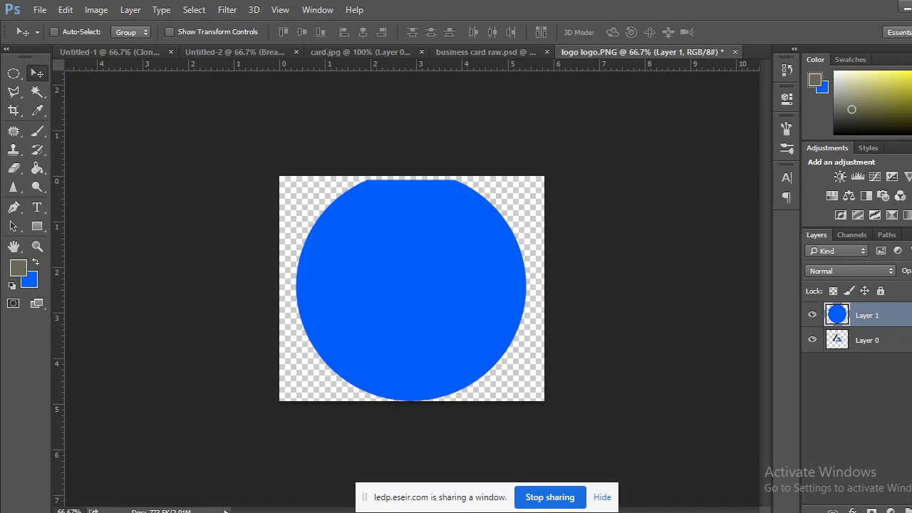
drag(862, 354, 866, 318)
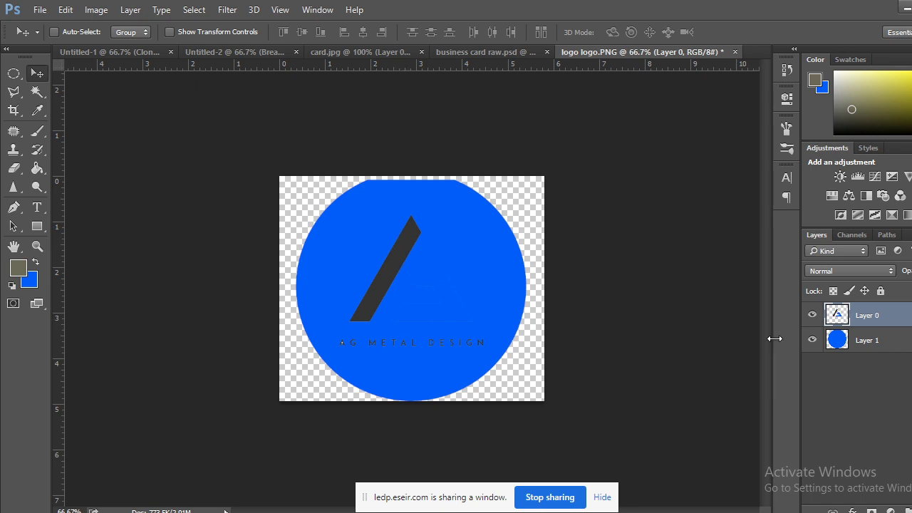
click(37, 91)
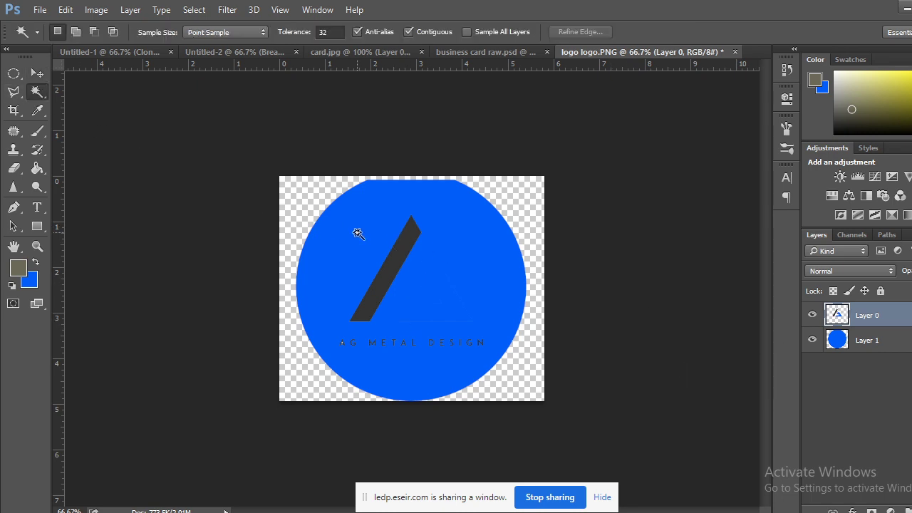
click(403, 255)
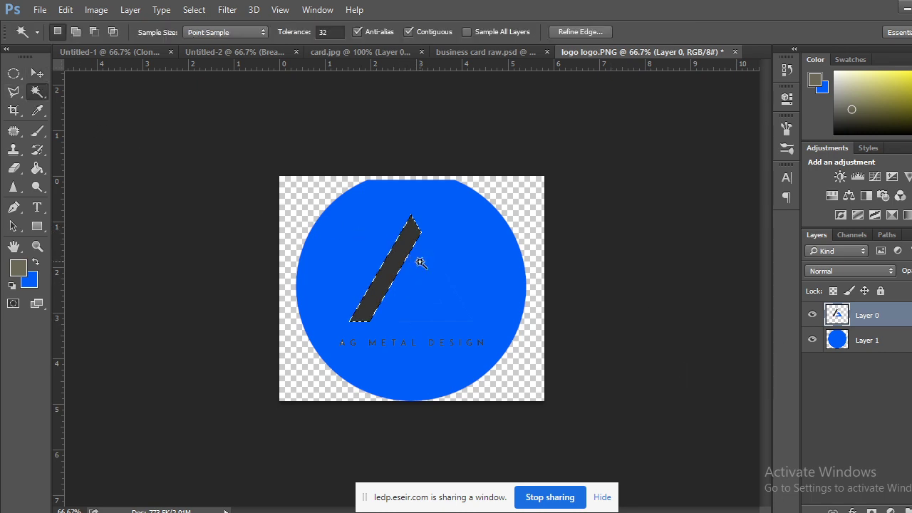
Refill the selected slash with bright yellow, deselect it, and return to the class meeting.
click(23, 272)
drag(641, 114, 691, 88)
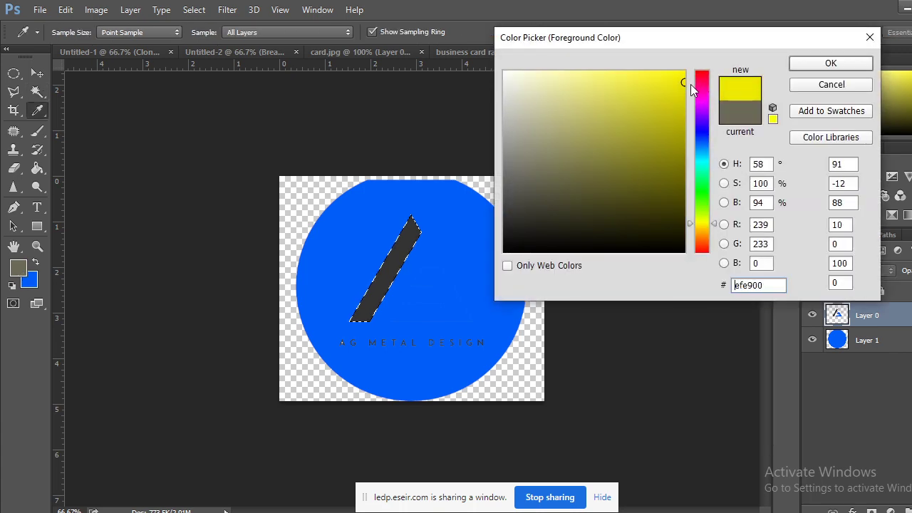
click(816, 69)
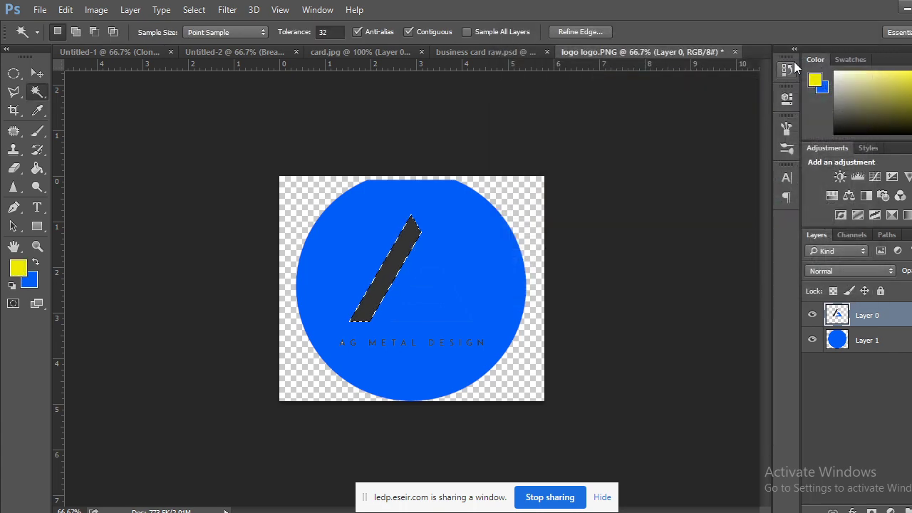
key(Delete)
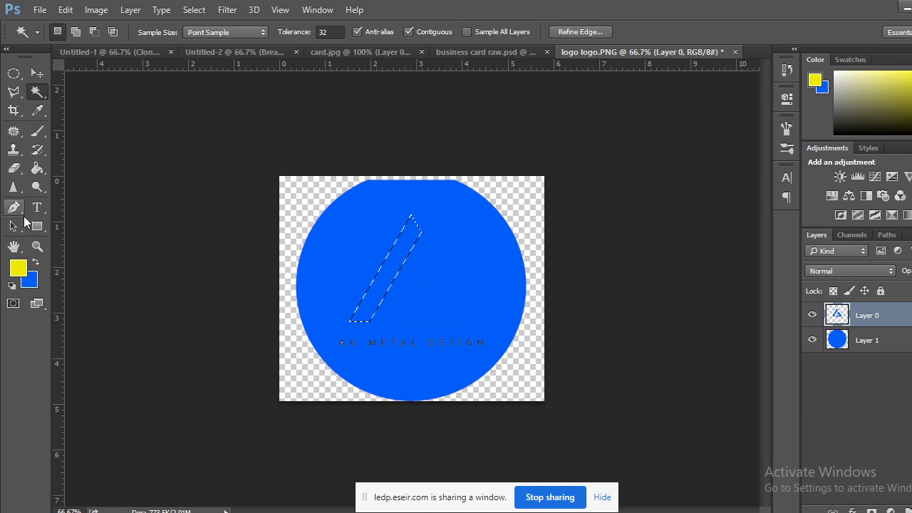
click(36, 263)
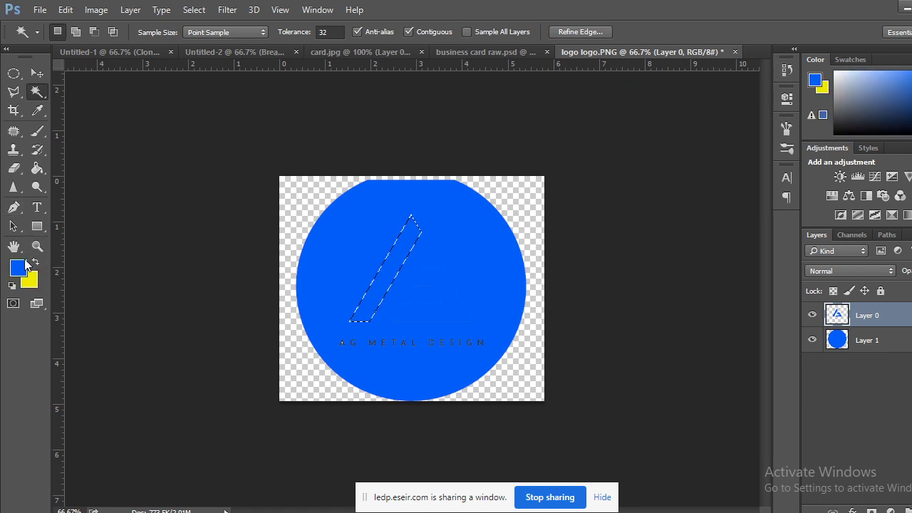
key(ctrl+BackSpace)
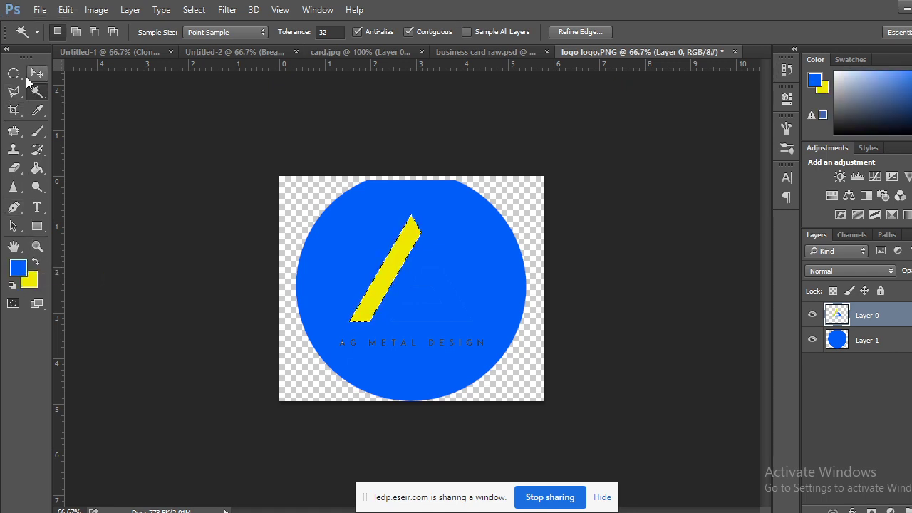
click(14, 73)
click(395, 367)
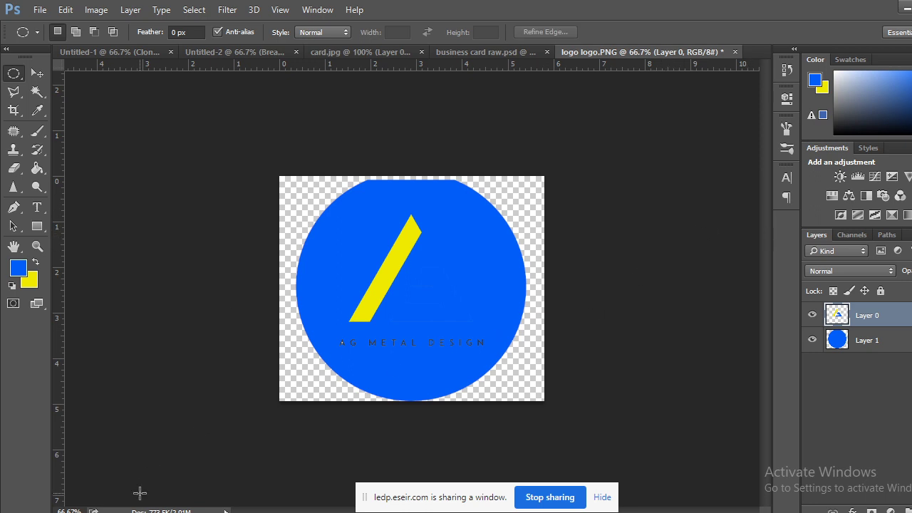
click(71, 466)
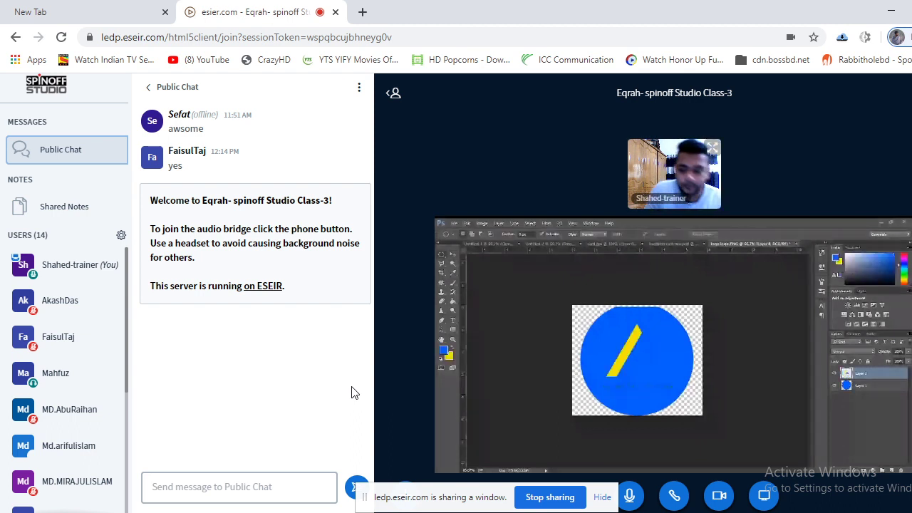
Open a new Chrome tab and launch Google Drive from the Google apps grid.
click(362, 12)
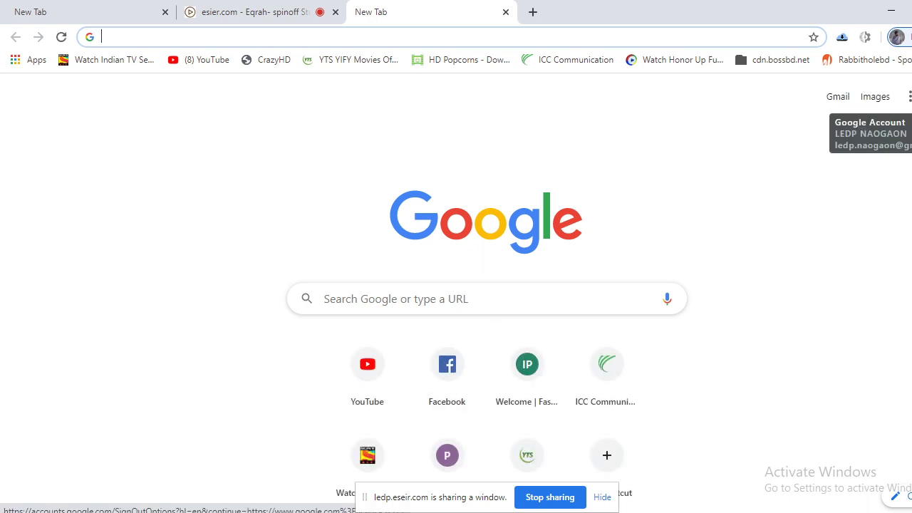
click(909, 97)
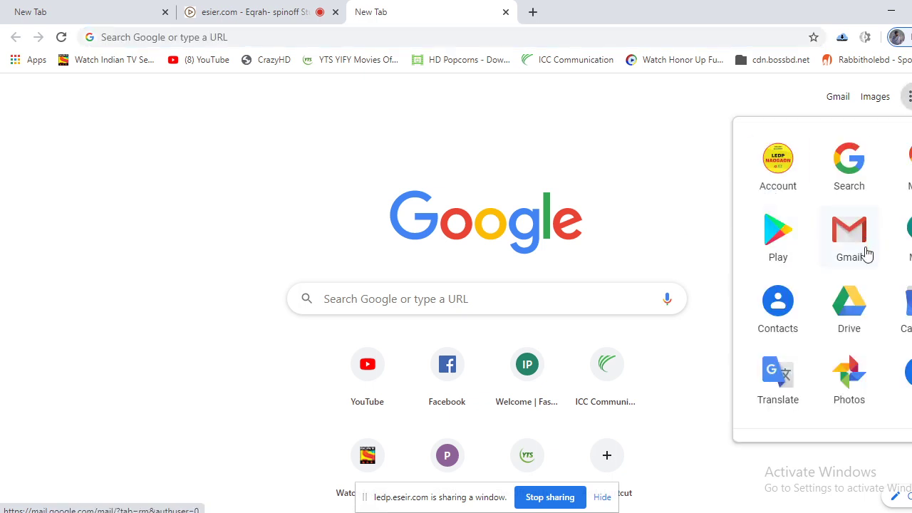
click(848, 313)
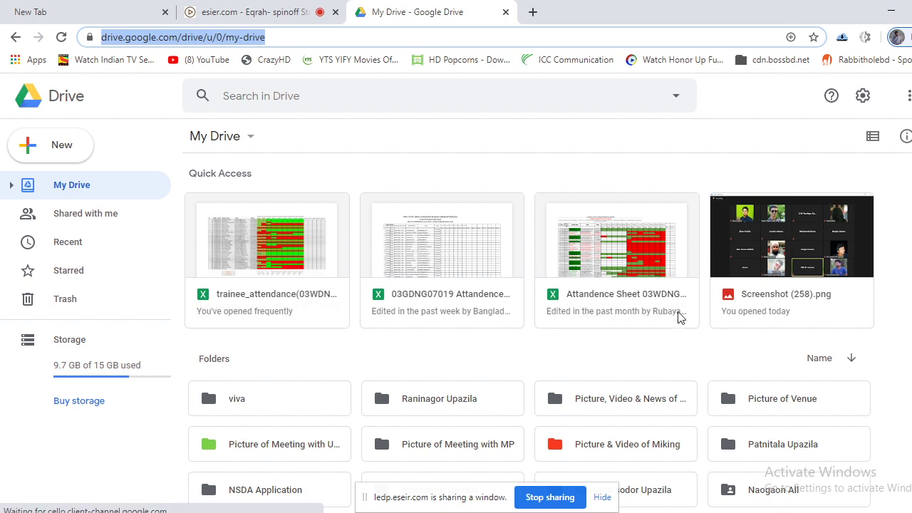
Open My Drive for two more signed-in accounts in new tabs via the avatar menu.
scroll(494, 309, down, 1)
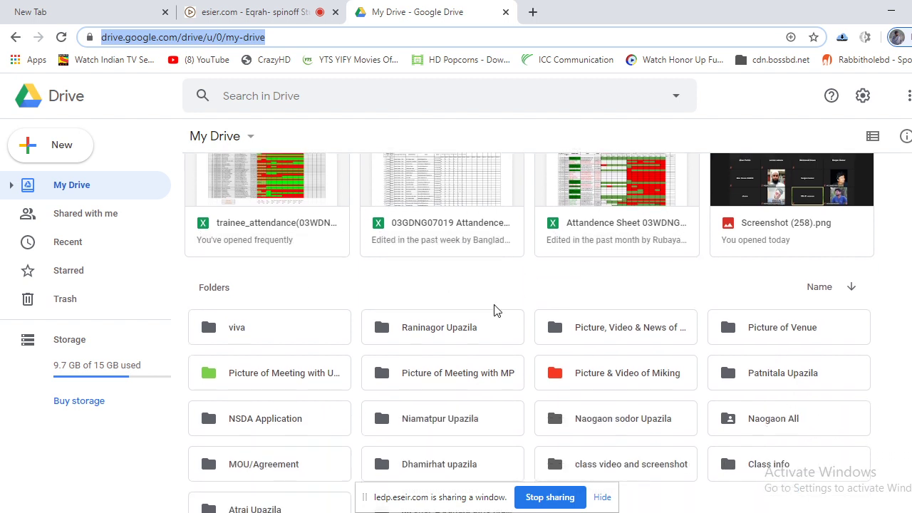
scroll(498, 280, up, 1)
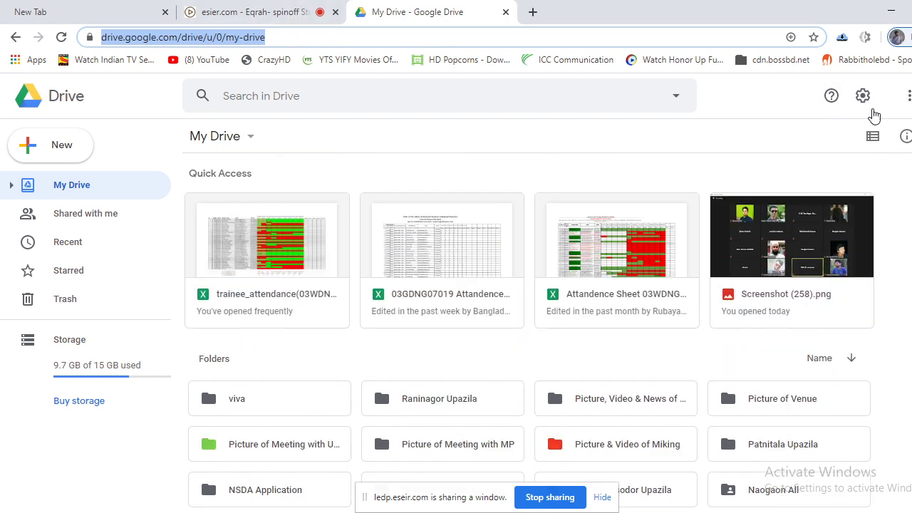
click(906, 95)
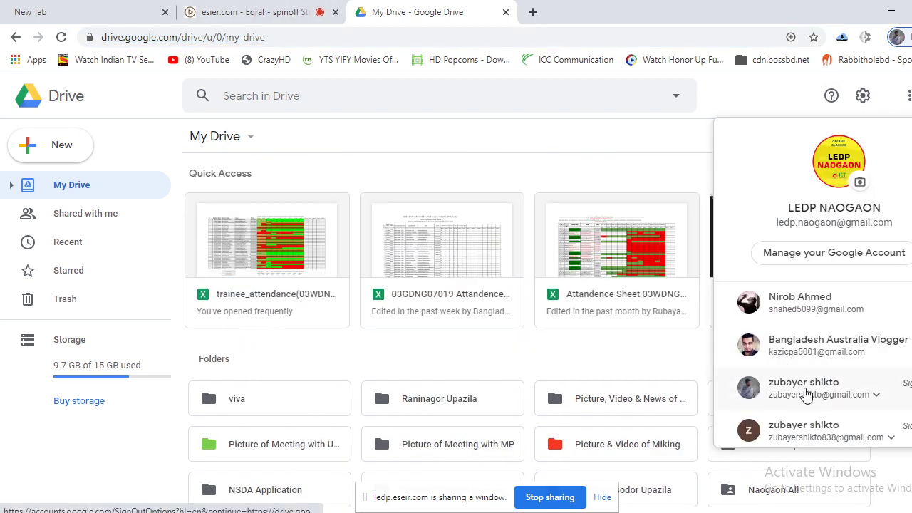
scroll(757, 387, down, 3)
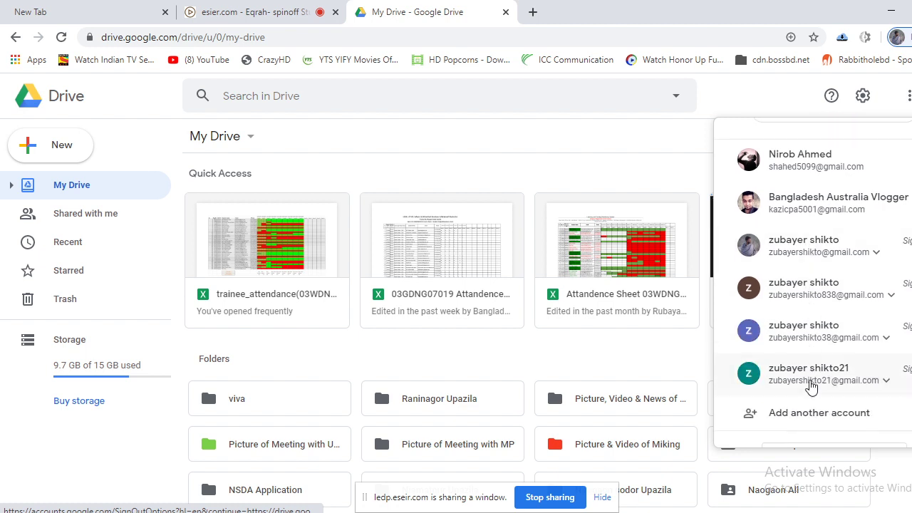
click(808, 217)
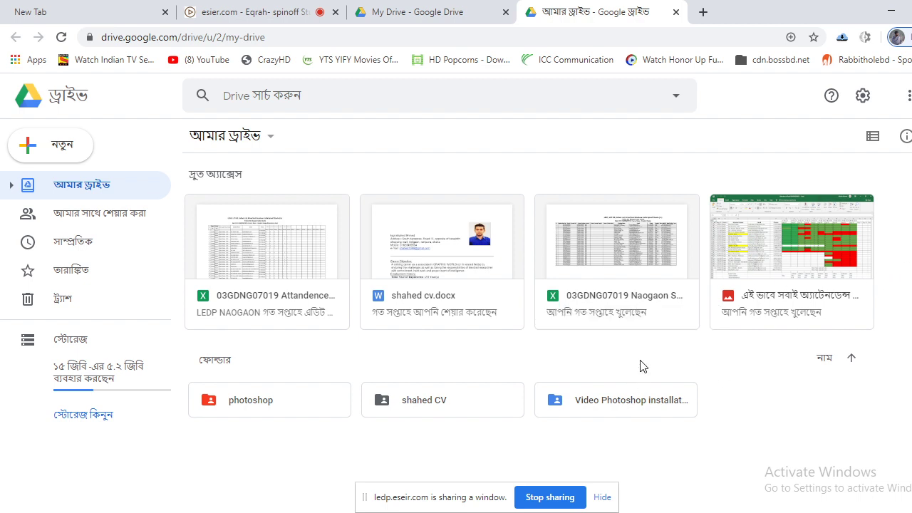
click(906, 96)
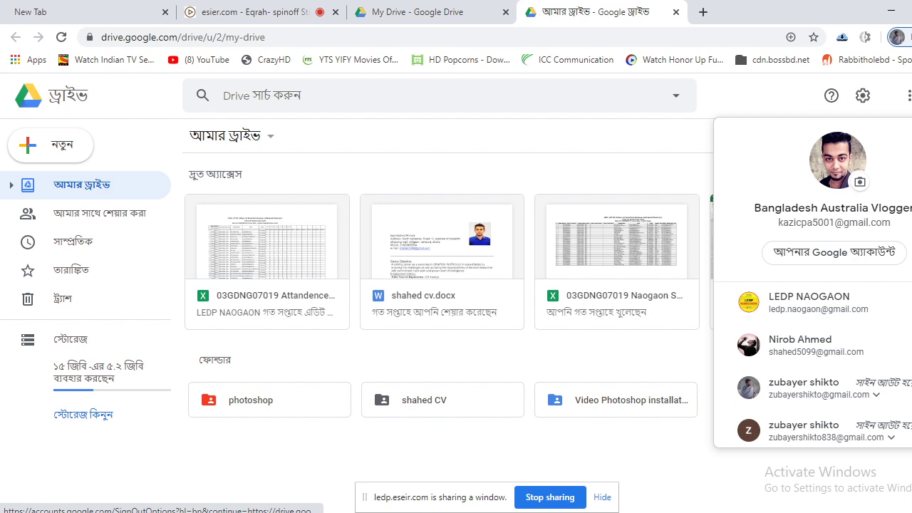
scroll(818, 379, down, 3)
click(811, 373)
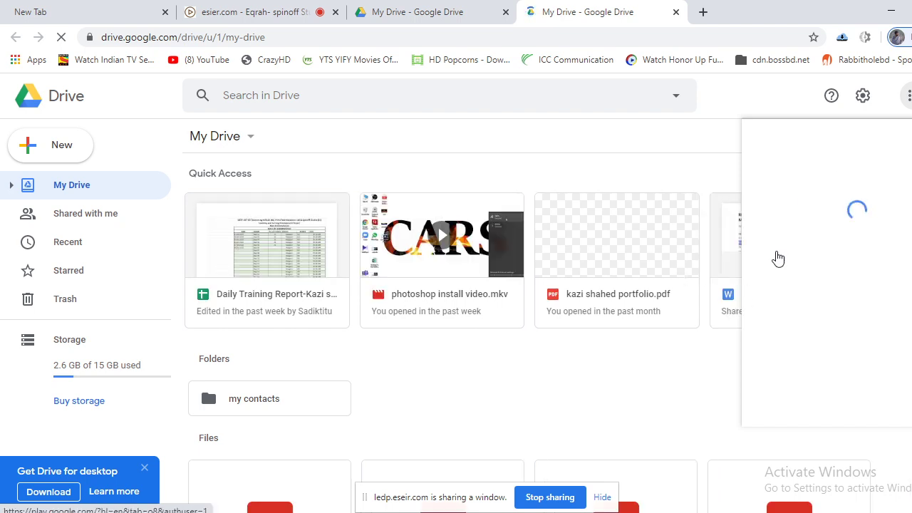
Open this account's Gmail, close the extra Drive tab and blank new tab.
click(854, 227)
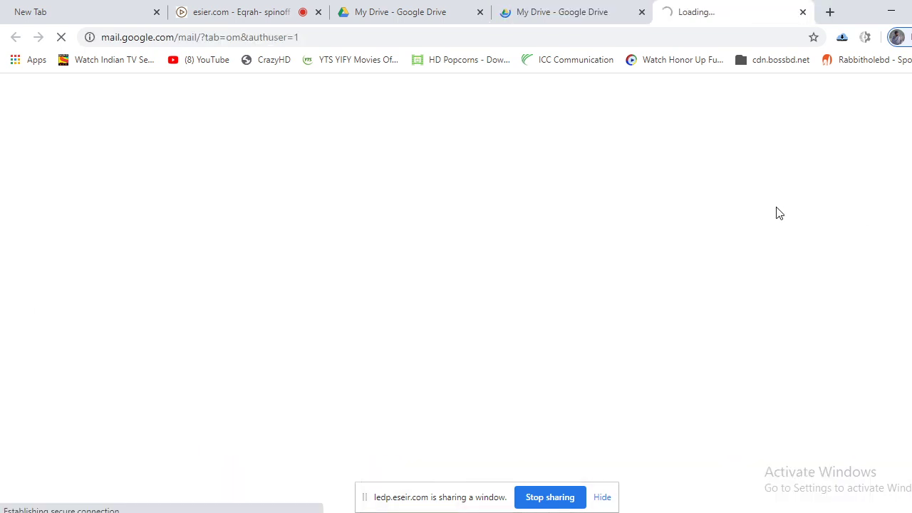
click(641, 12)
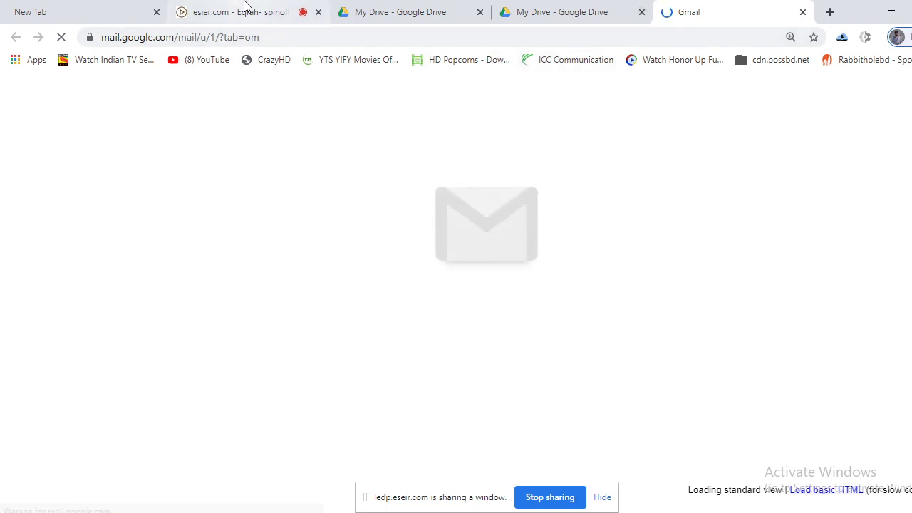
click(122, 6)
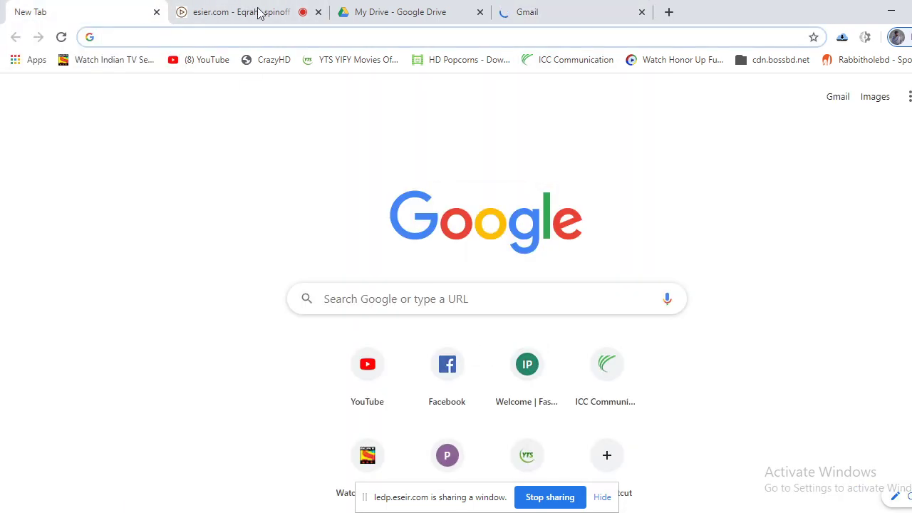
key(ctrl+w)
click(429, 9)
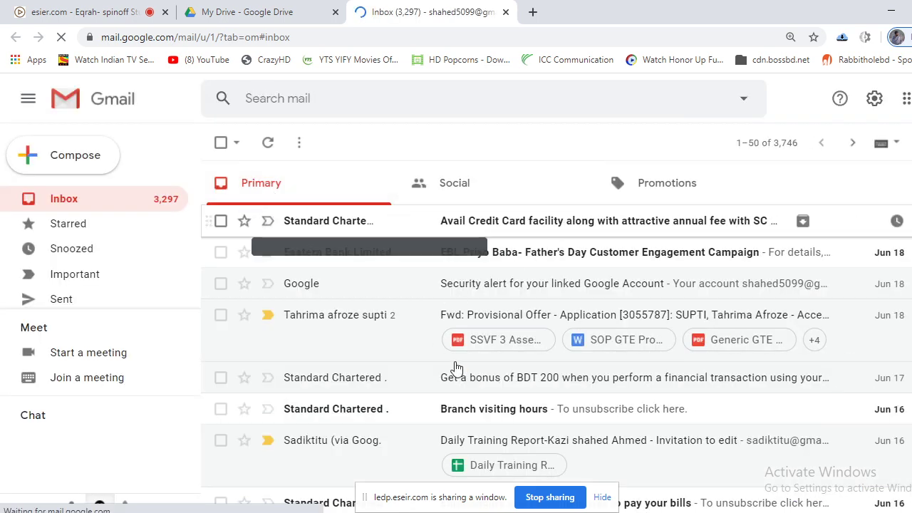
Browse the Gmail inbox, then bring up the list of signed-in Google accounts.
scroll(477, 392, down, 2)
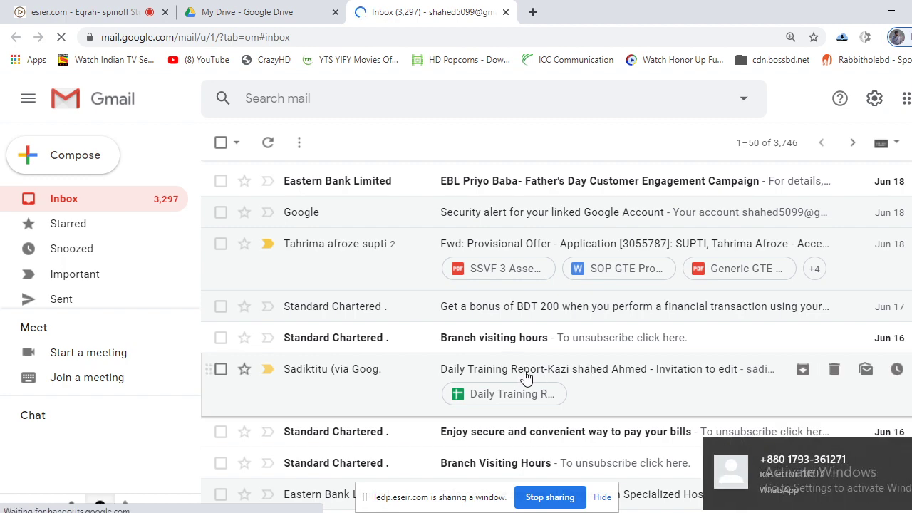
scroll(526, 377, down, 1)
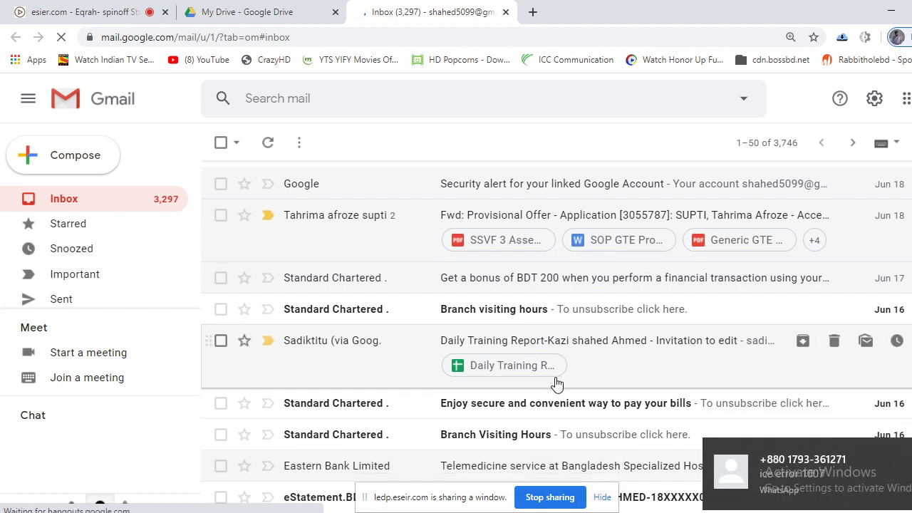
scroll(680, 401, down, 3)
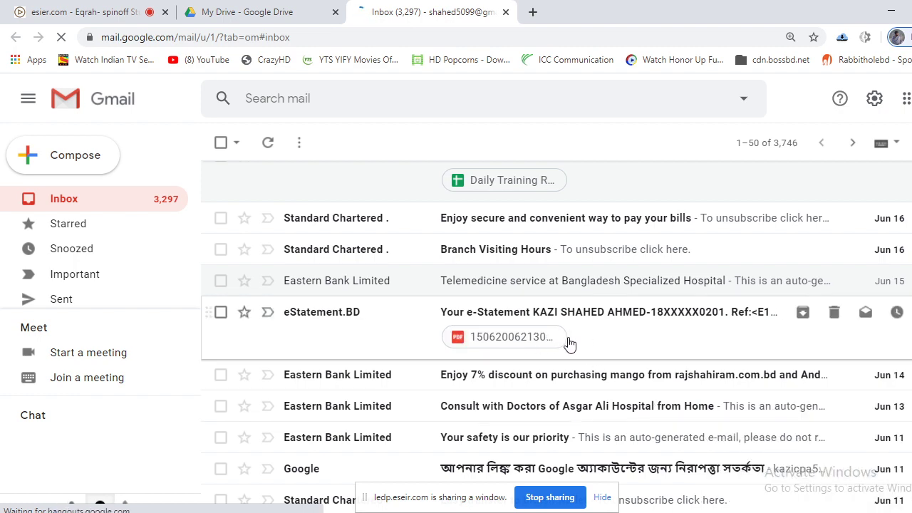
scroll(569, 344, down, 3)
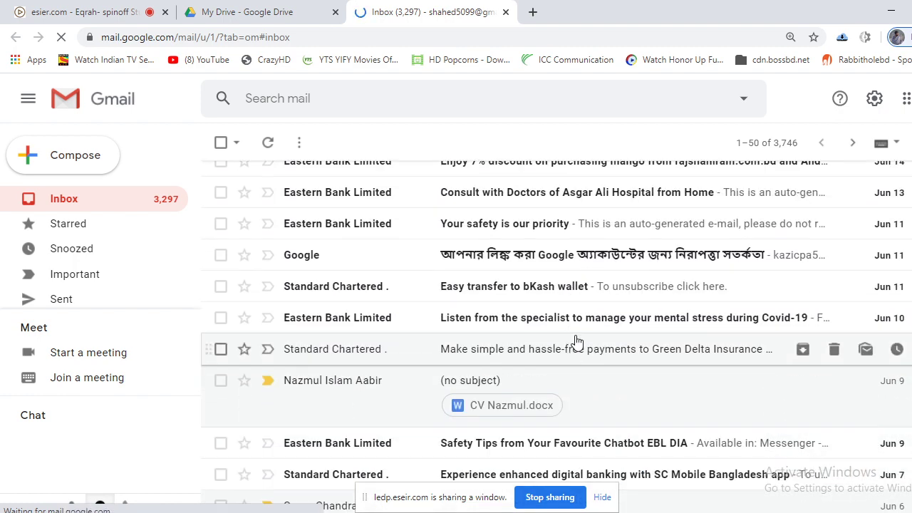
scroll(576, 342, up, 1)
scroll(576, 342, up, 5)
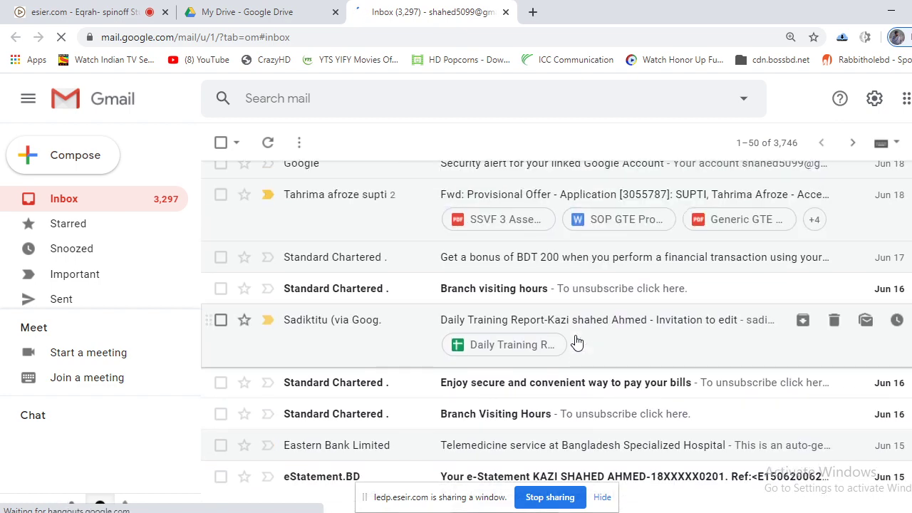
scroll(577, 342, up, 2)
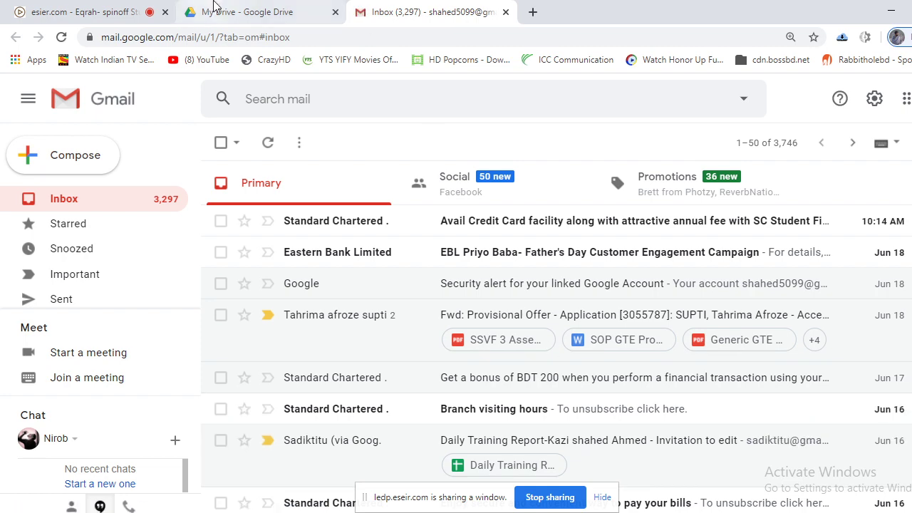
click(238, 8)
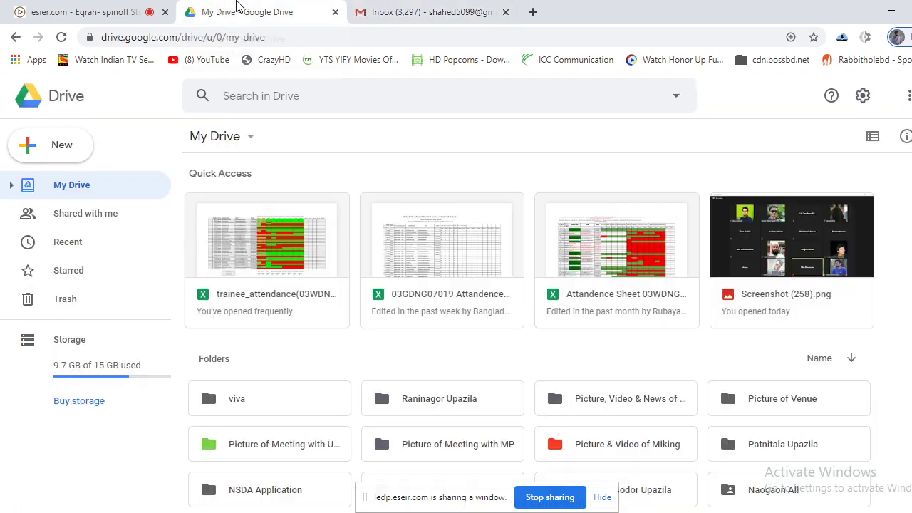
click(376, 6)
scroll(488, 363, down, 3)
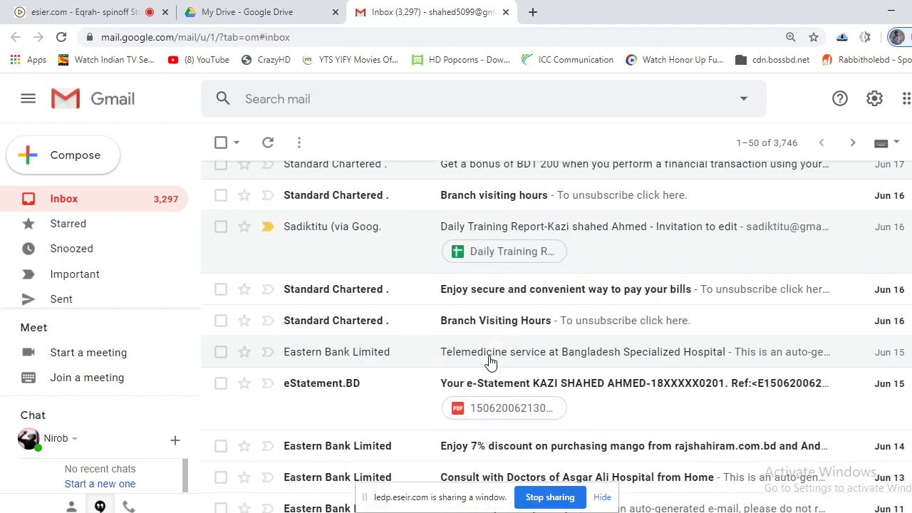
scroll(490, 360, down, 4)
scroll(496, 341, up, 10)
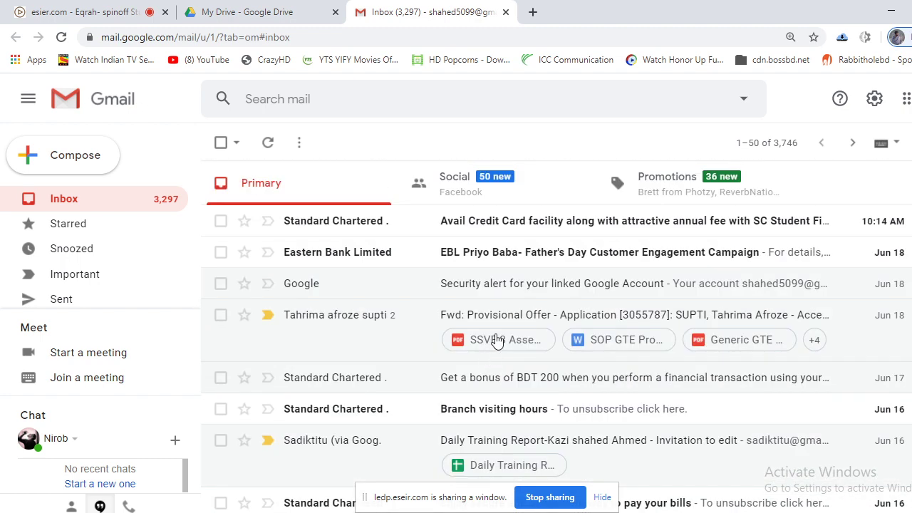
click(910, 98)
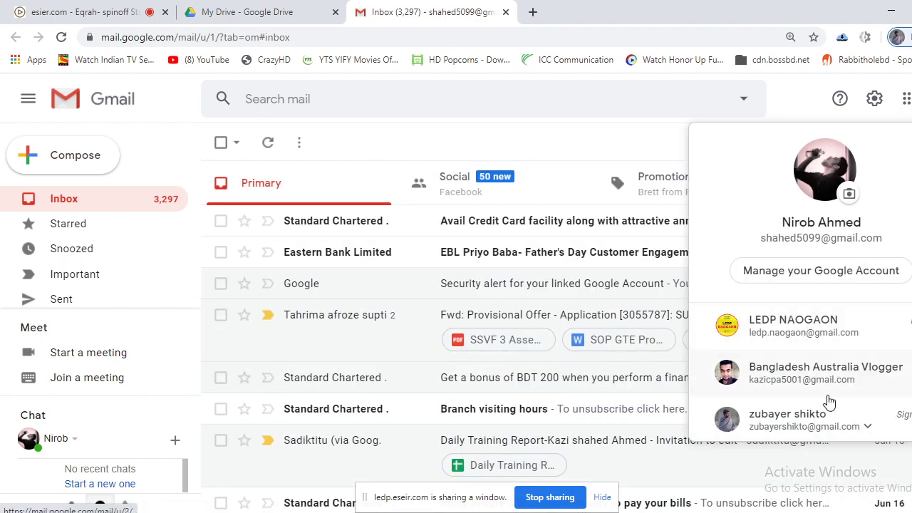
Open another signed-in account's mailbox and scroll through its messages.
scroll(830, 399, down, 4)
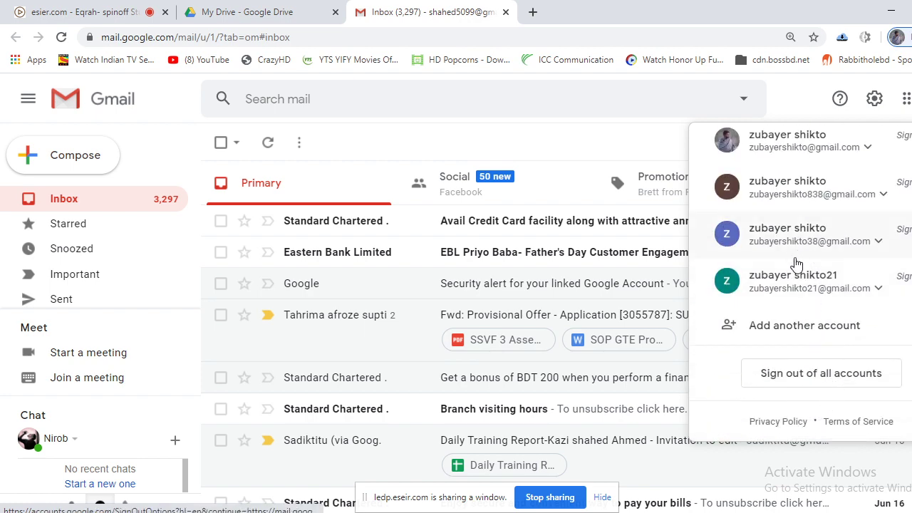
scroll(826, 353, up, 2)
scroll(826, 342, up, 1)
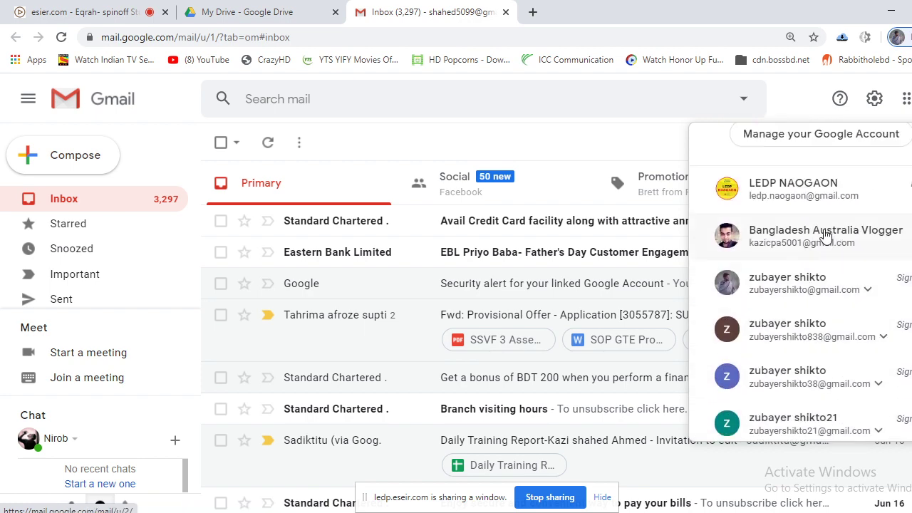
click(114, 9)
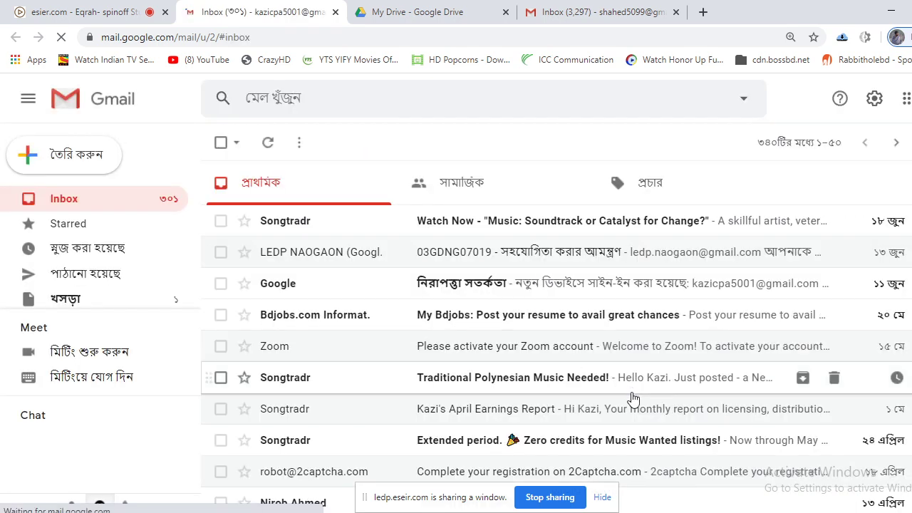
scroll(633, 398, down, 3)
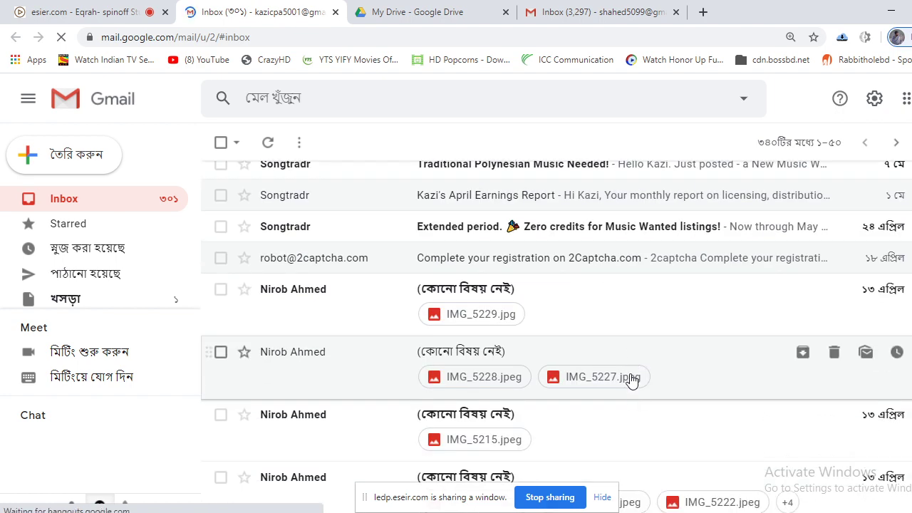
scroll(631, 380, down, 4)
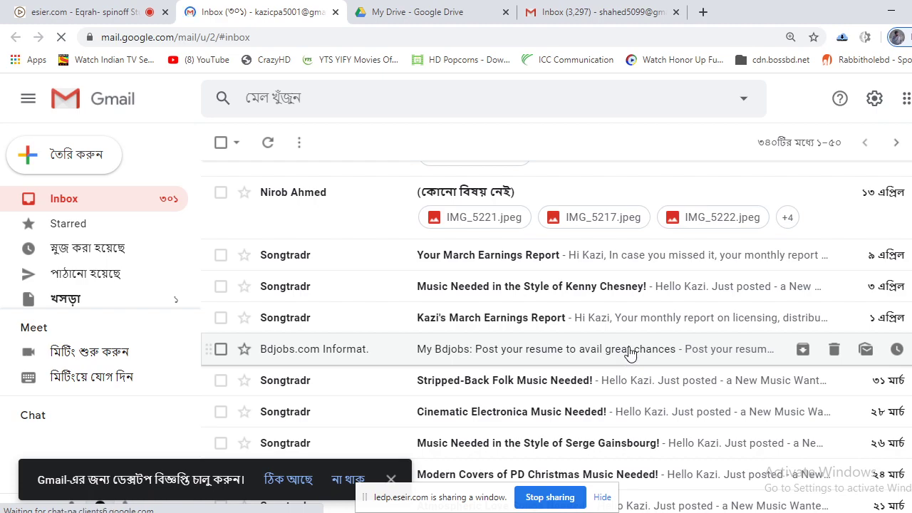
scroll(629, 352, down, 5)
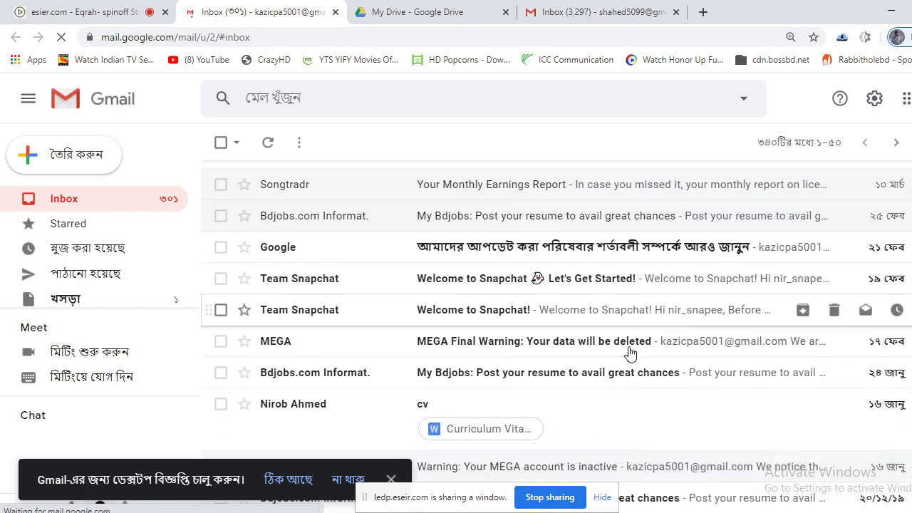
scroll(630, 353, down, 3)
scroll(630, 352, up, 8)
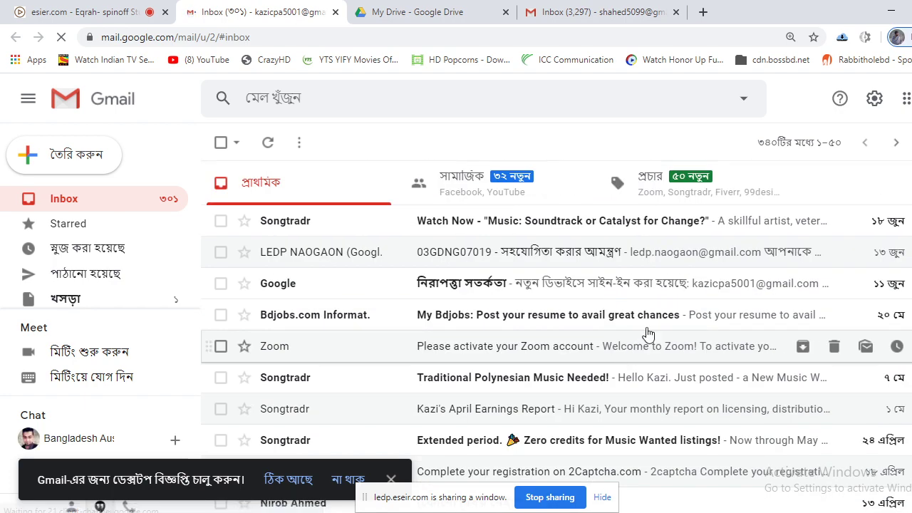
Open the first account's inbox in a new tab, review it, then return to the class meeting.
click(910, 99)
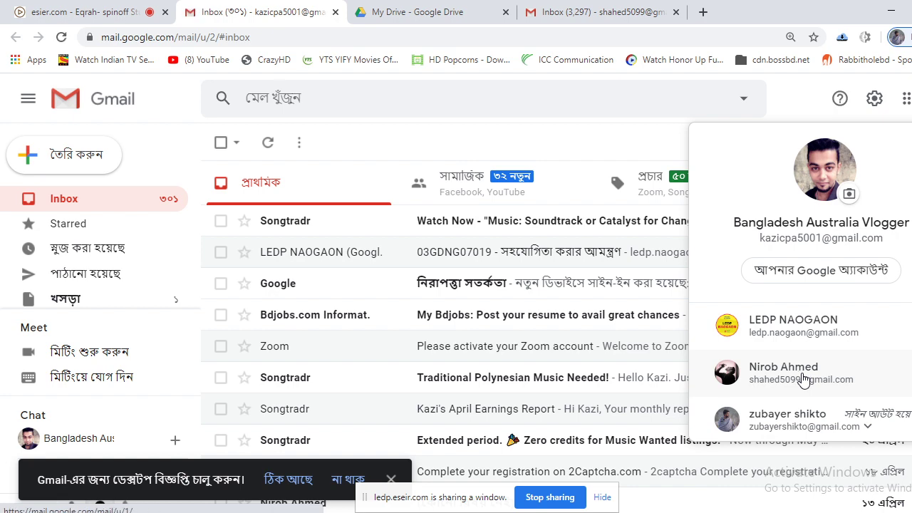
click(802, 377)
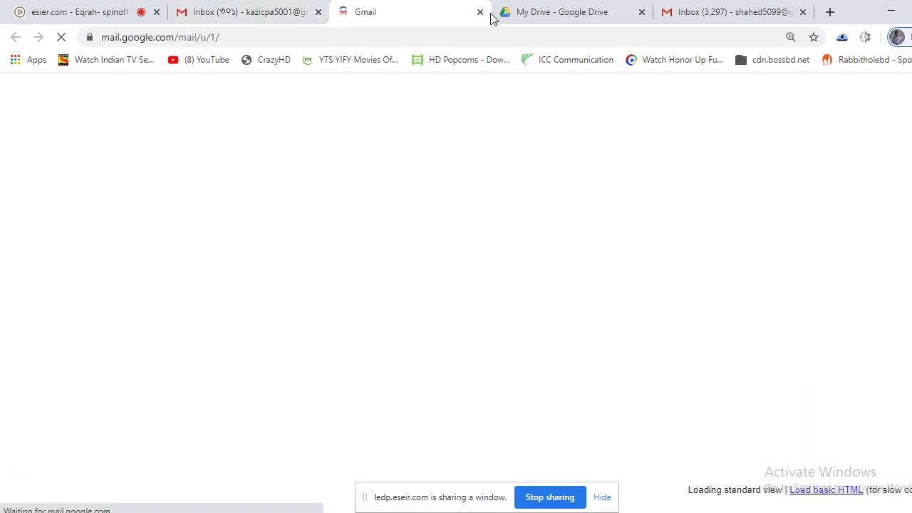
click(554, 18)
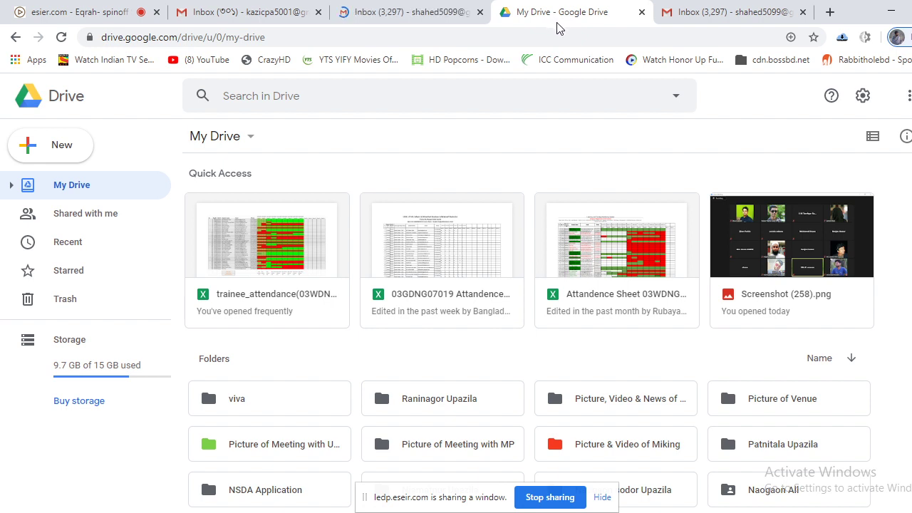
scroll(383, 356, down, 1)
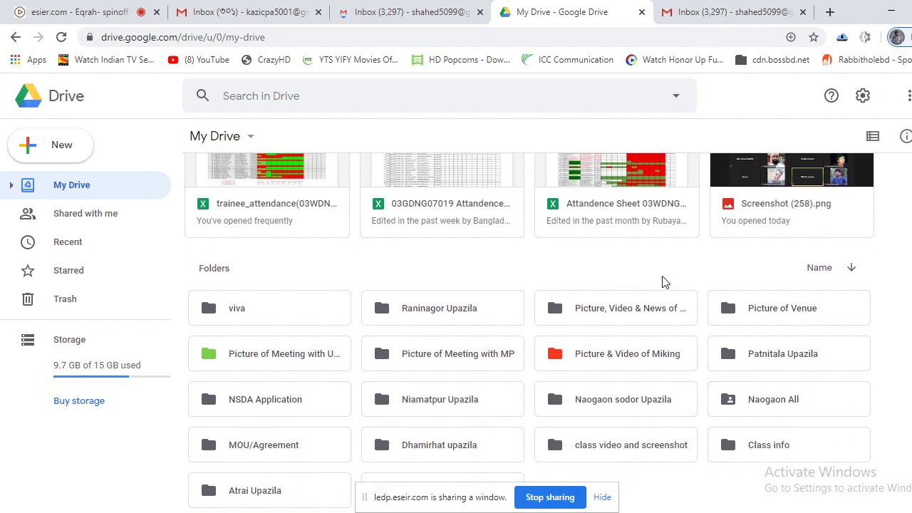
click(456, 8)
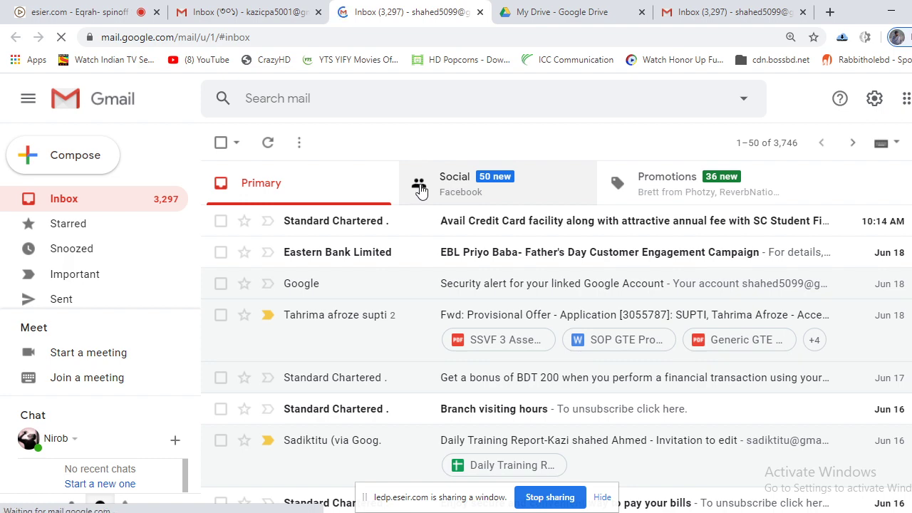
scroll(456, 270, down, 1)
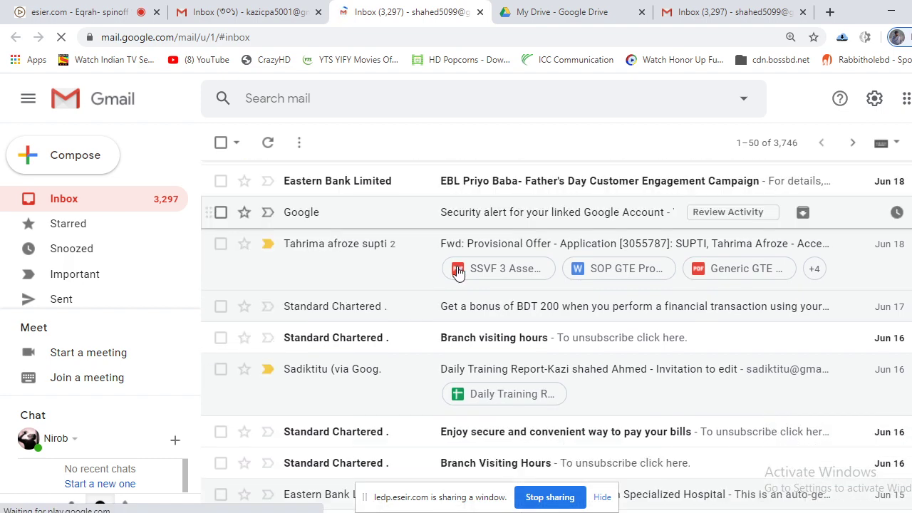
scroll(533, 306, down, 5)
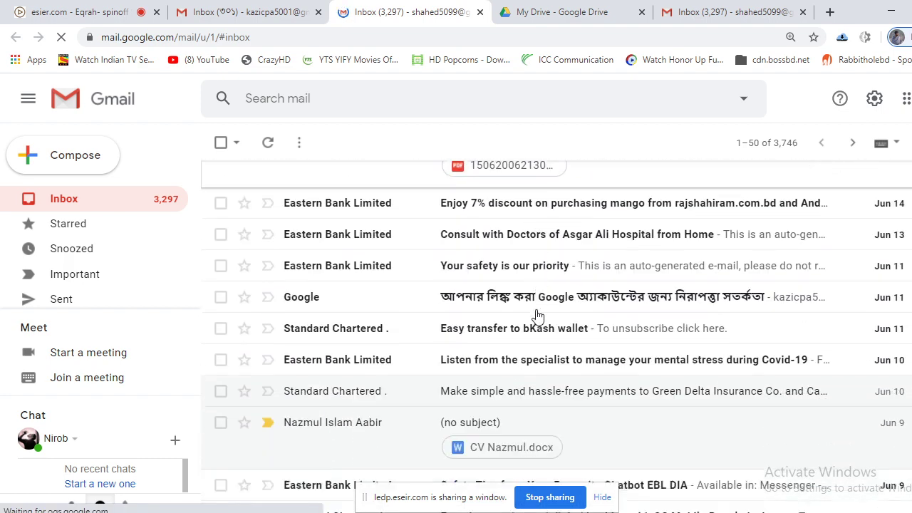
scroll(538, 316, down, 4)
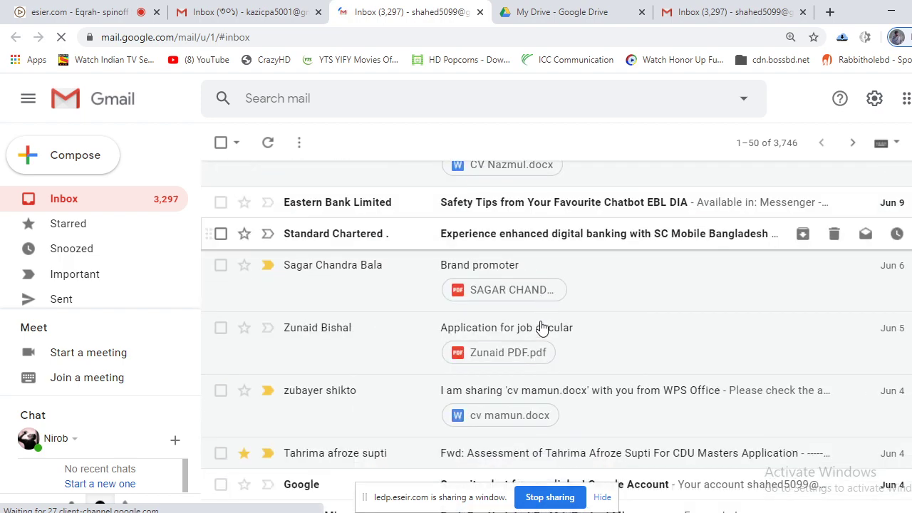
scroll(541, 327, down, 2)
scroll(541, 329, up, 9)
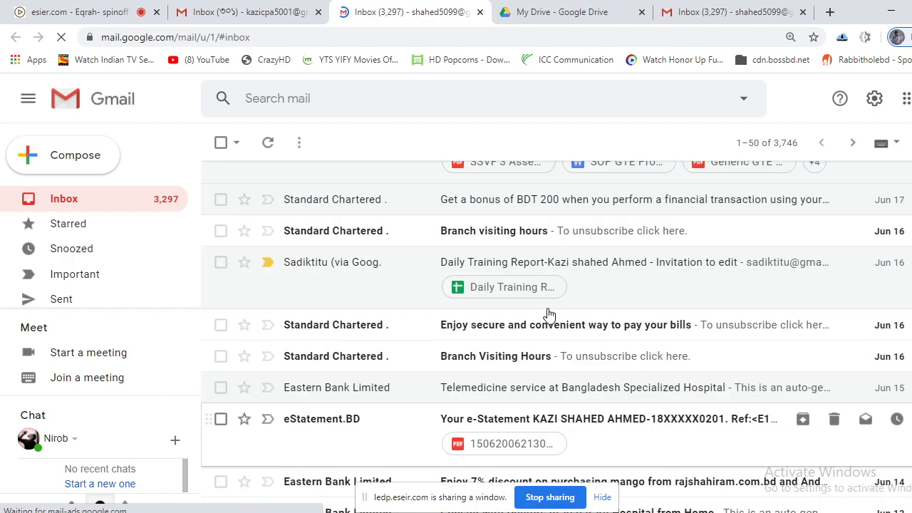
scroll(548, 314, up, 4)
click(151, 15)
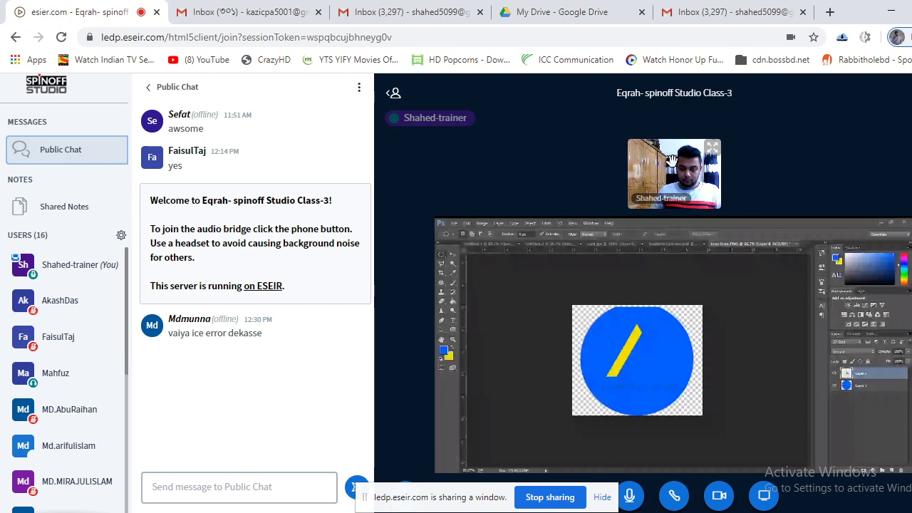
Mute the trainer's microphone using the BigBlueButton bottom toolbar.
click(639, 502)
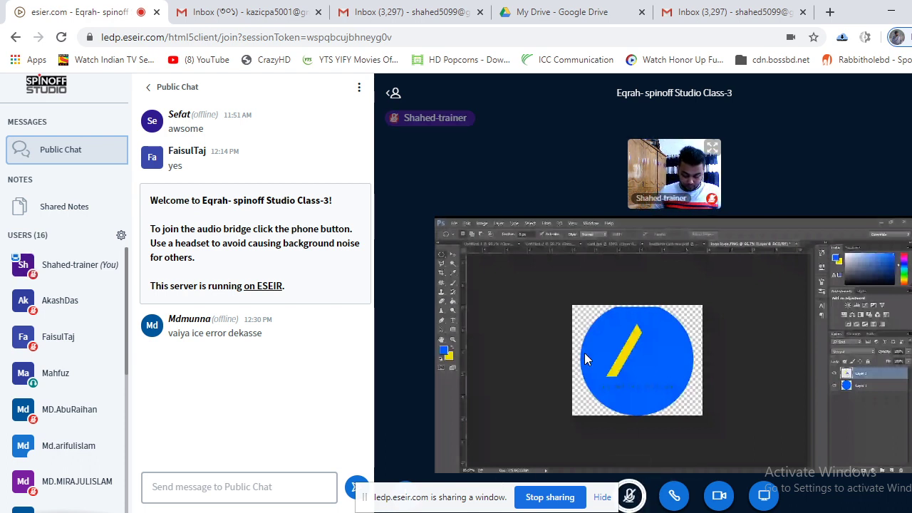
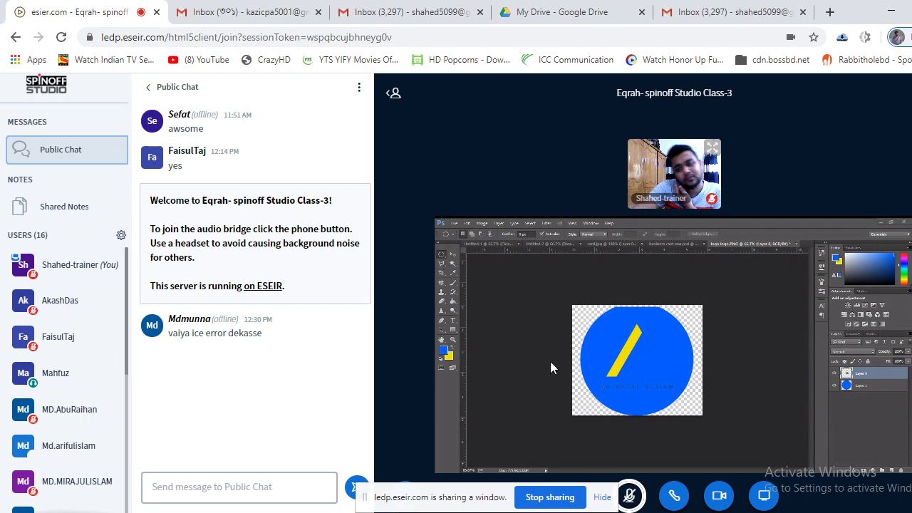
In My Drive, preview the Attendence Sheet 03WDNG02007.xlsx and the 03GDNG07019 attendance sheet.
click(563, 11)
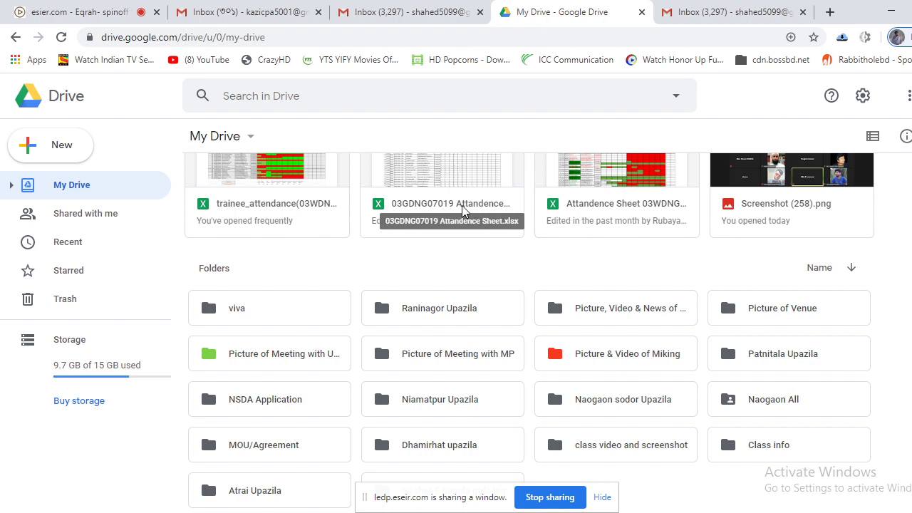
scroll(464, 212, up, 2)
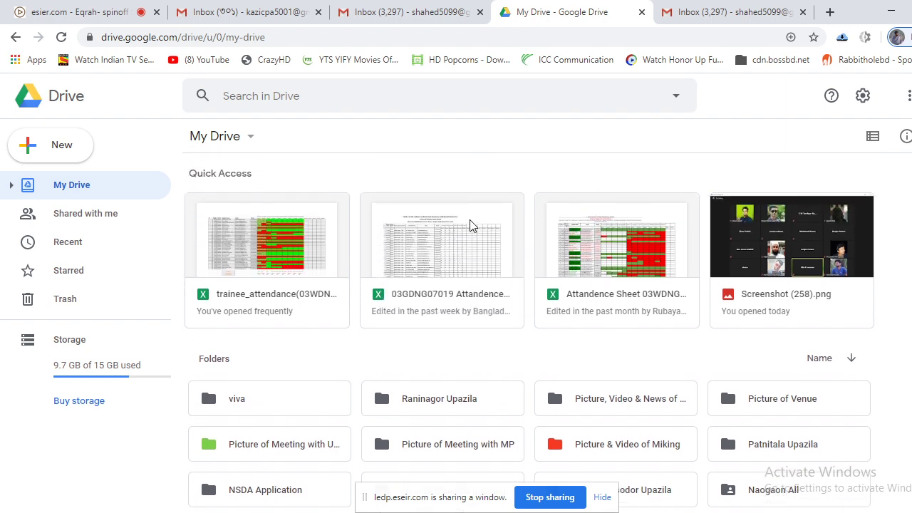
scroll(468, 228, down, 2)
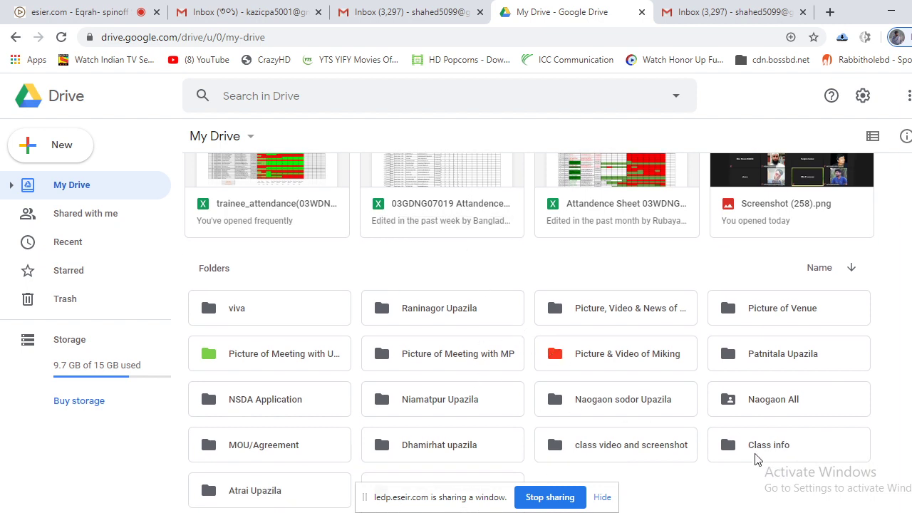
double_click(658, 452)
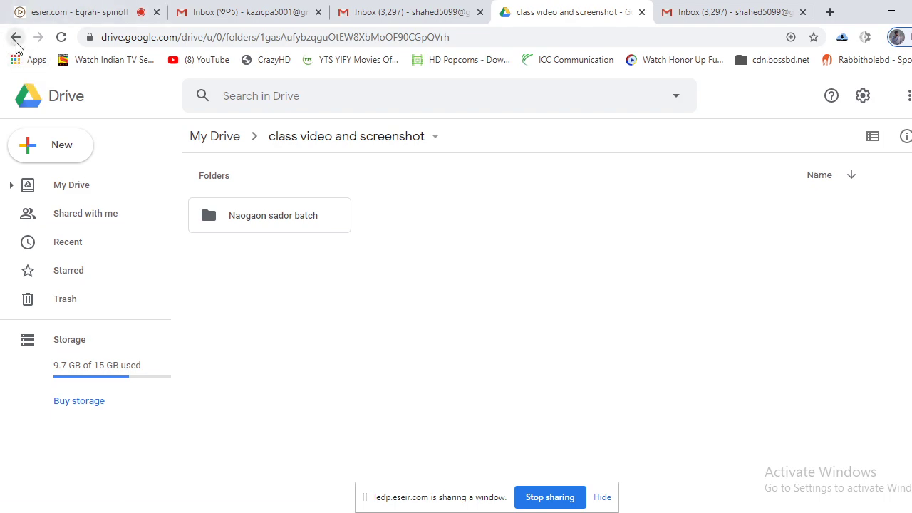
click(15, 37)
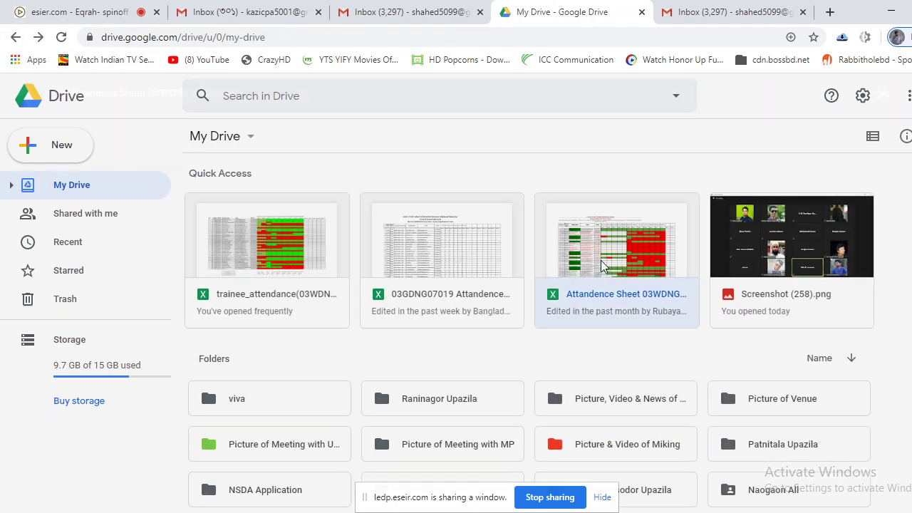
double_click(601, 266)
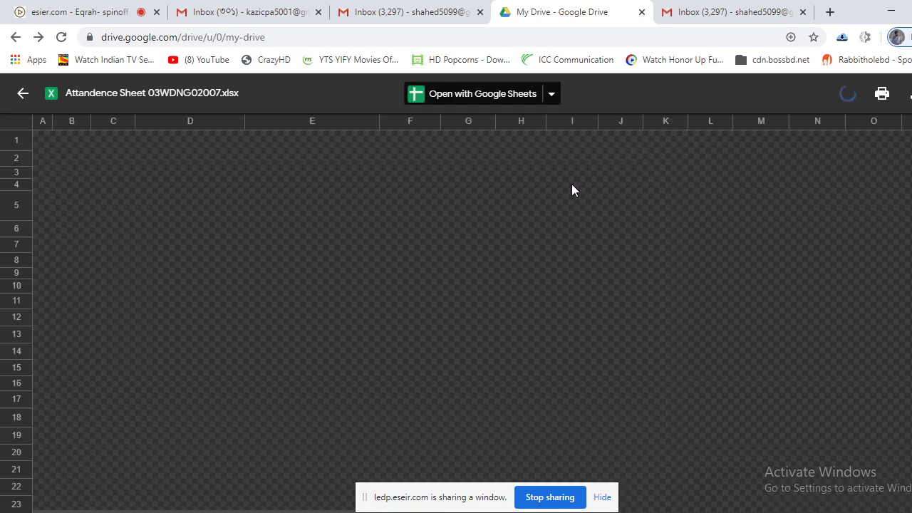
click(23, 93)
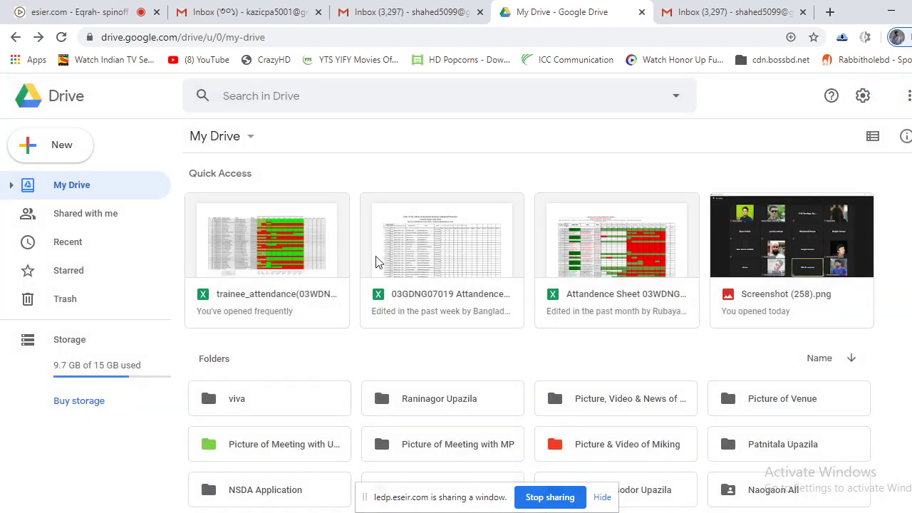
double_click(456, 268)
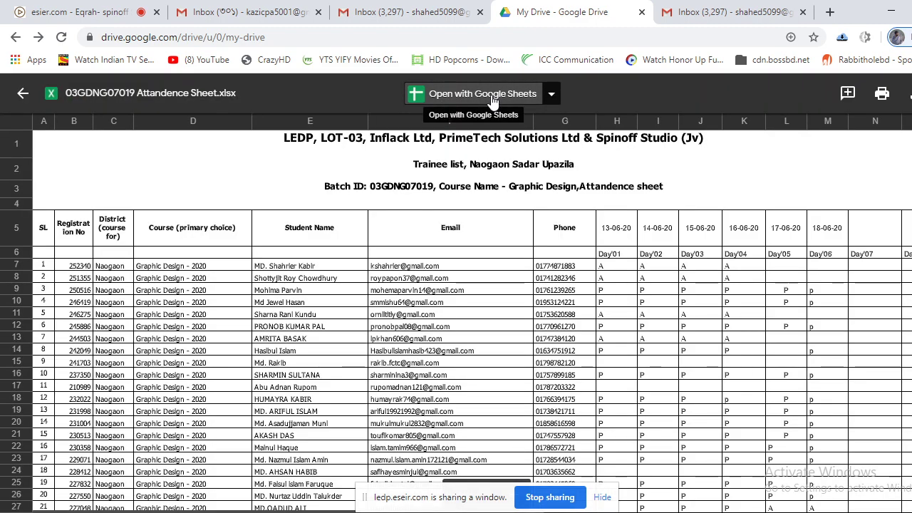
click(22, 94)
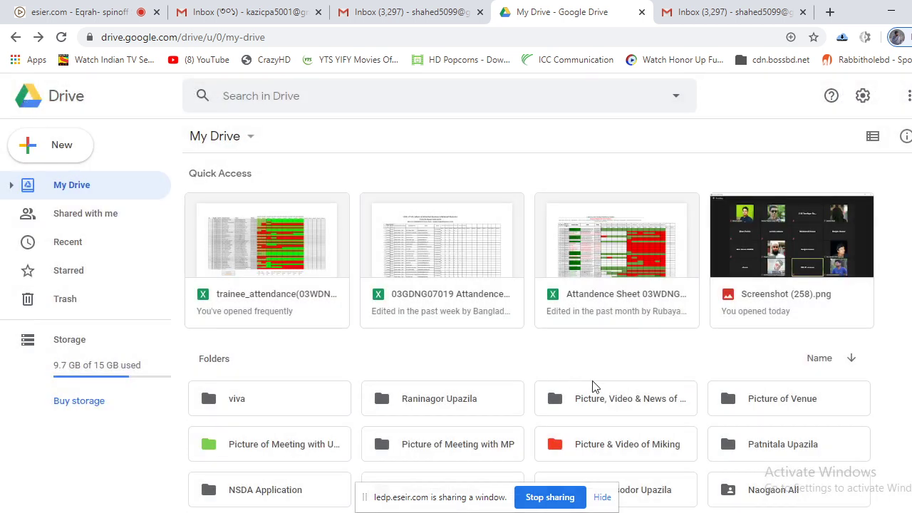
Open class video and screenshot, then the Naogaon sador batch folder.
scroll(602, 389, down, 1)
double_click(616, 454)
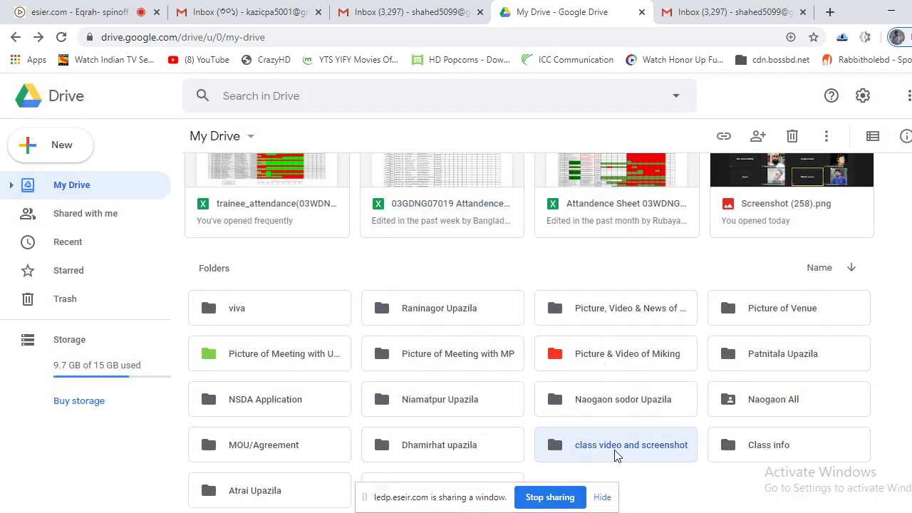
double_click(299, 219)
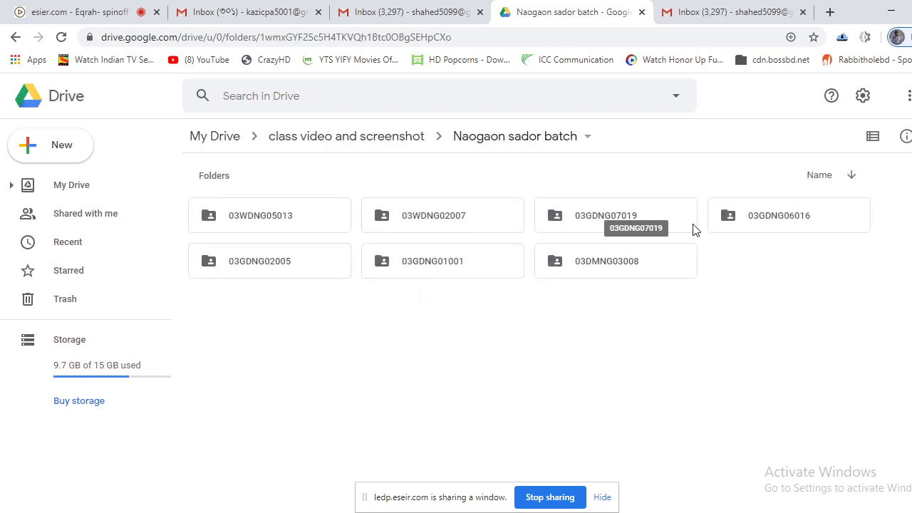
Open the 03GDNG07019 batch folder and bring up its context menu.
double_click(655, 216)
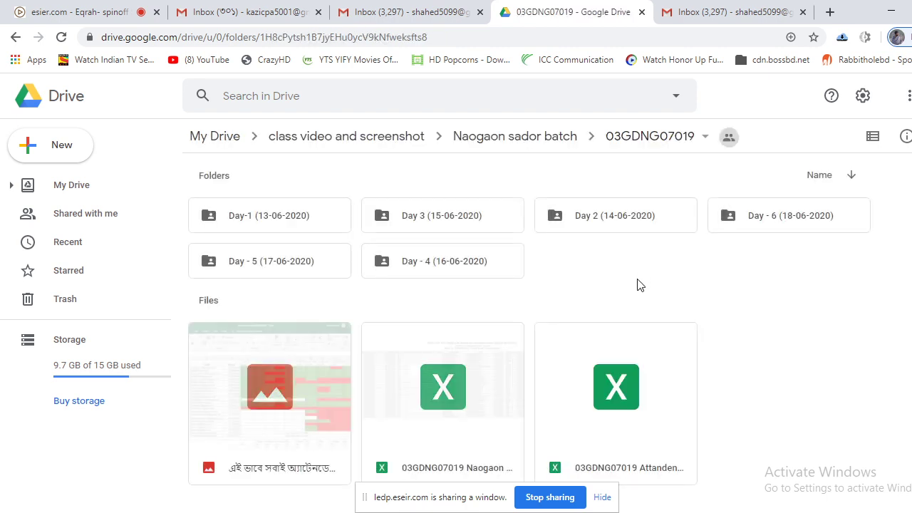
scroll(692, 285, down, 1)
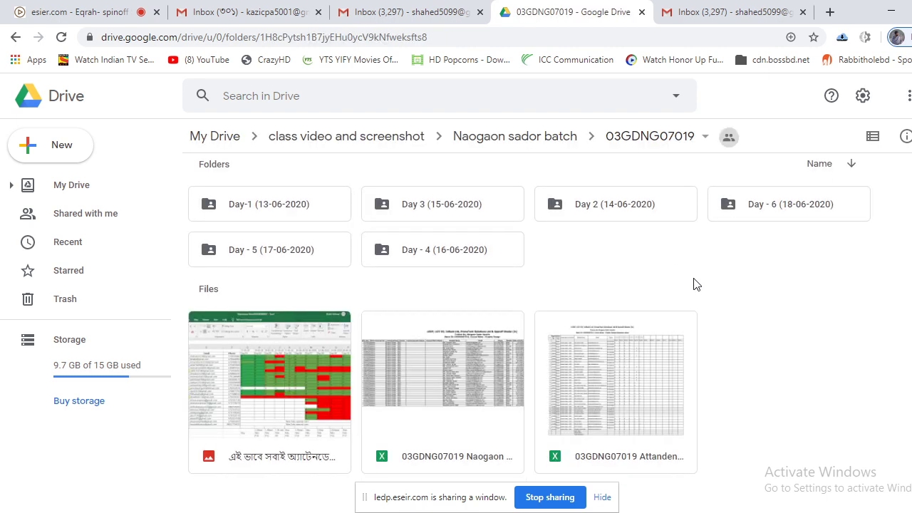
right_click(635, 262)
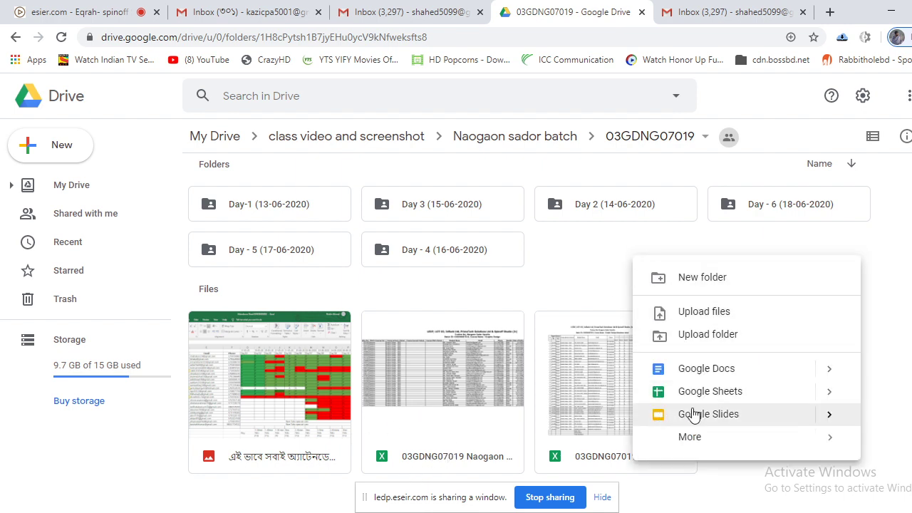
Unmute the microphone in the online class, then return to the Drive folder.
click(214, 11)
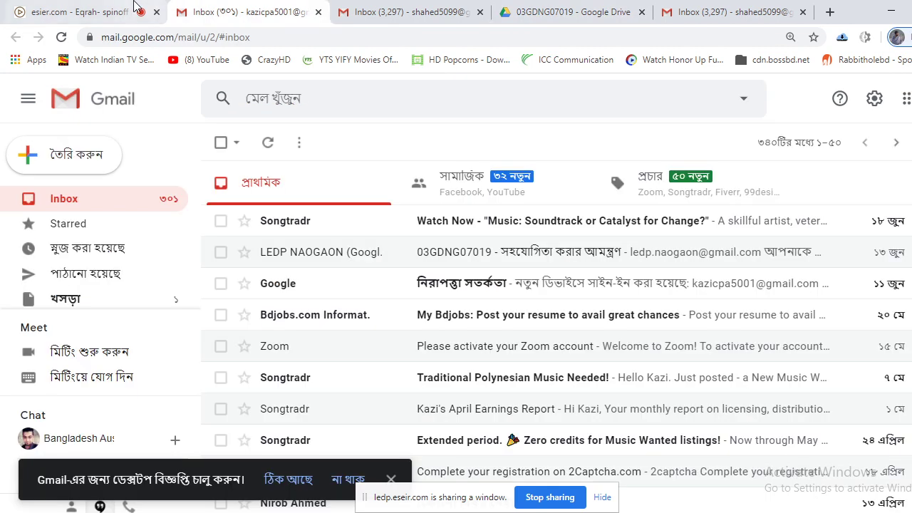
click(135, 10)
click(627, 496)
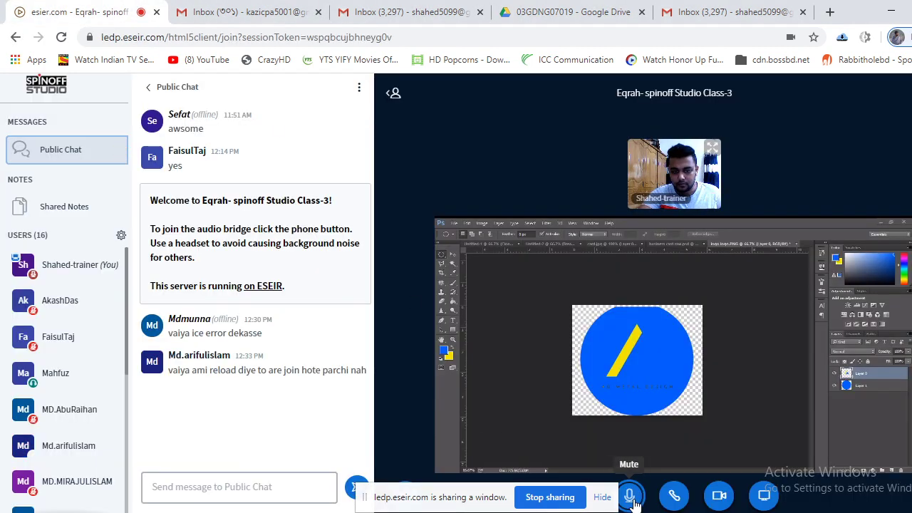
click(591, 8)
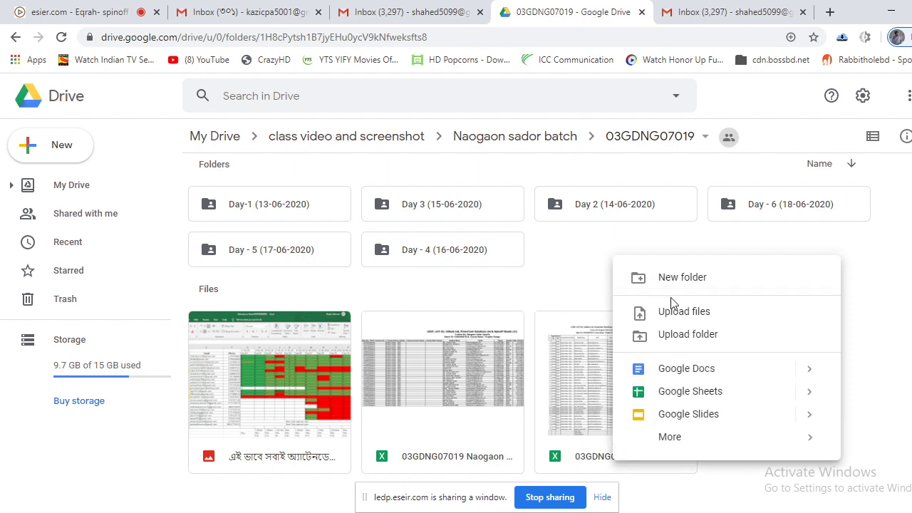
Create a new folder named 'Day -7 (20-06-2020)' in 03GDNG07019.
click(690, 277)
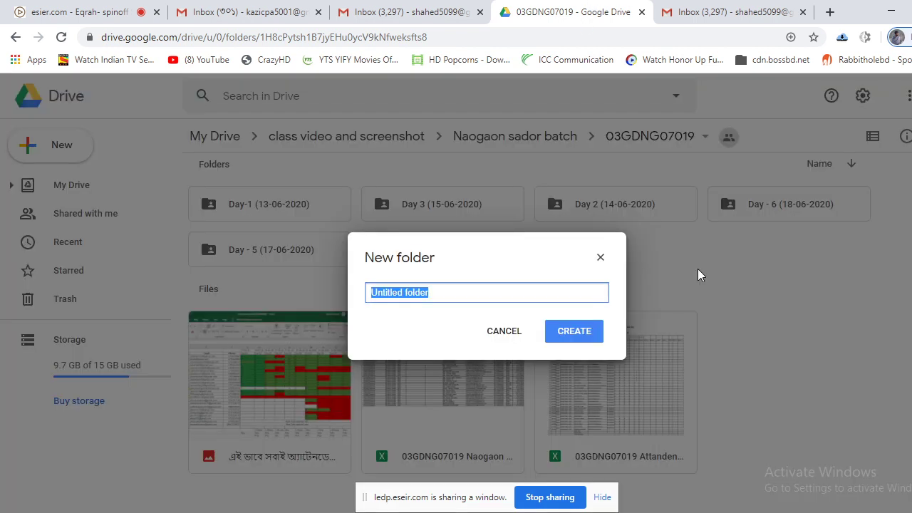
text(Day -7 (20-06)
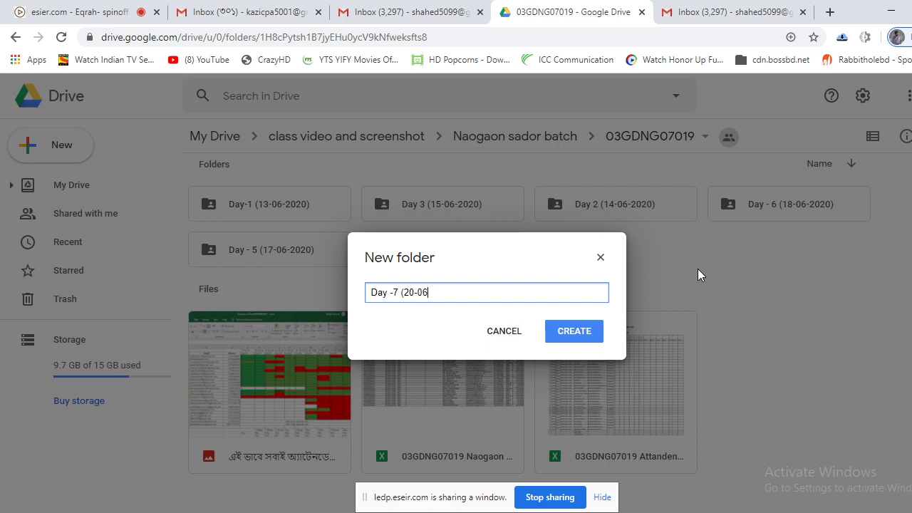
text(020)
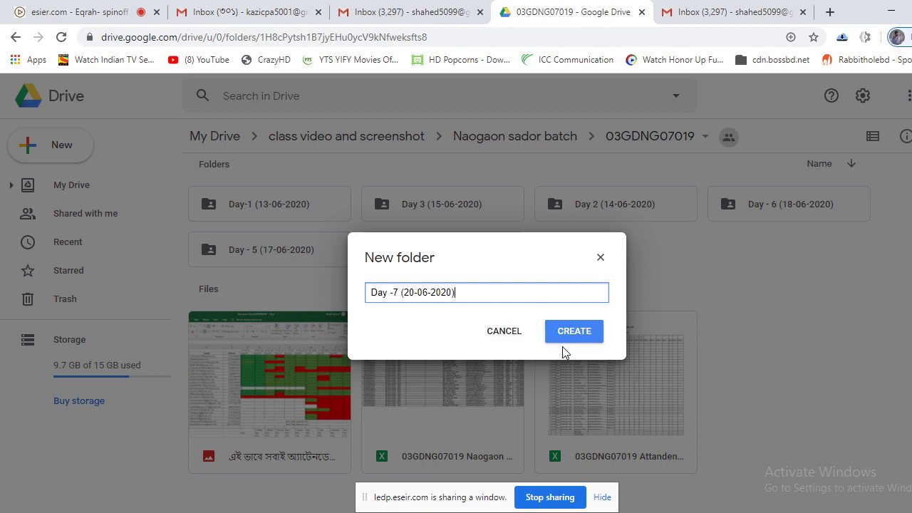
click(560, 341)
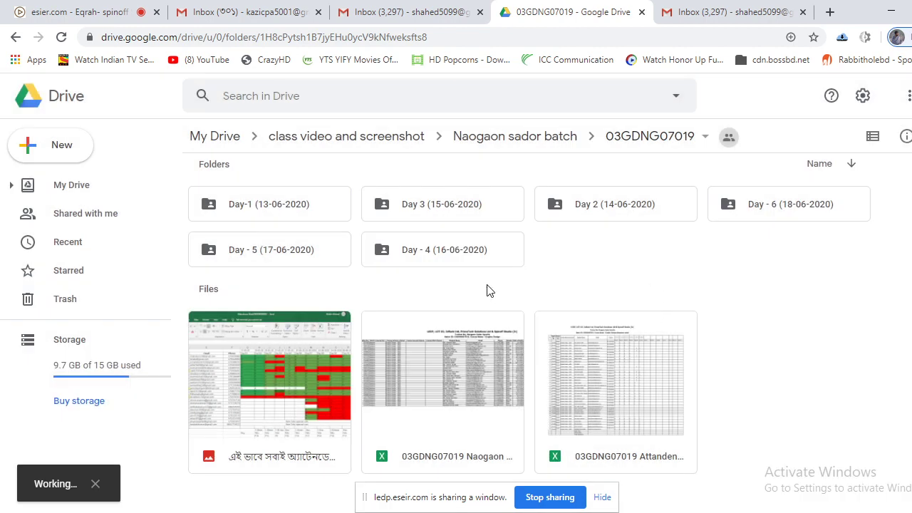
Open the Day -7 (20-06-2020) folder and start a file upload, browsing to the Desktop.
double_click(770, 209)
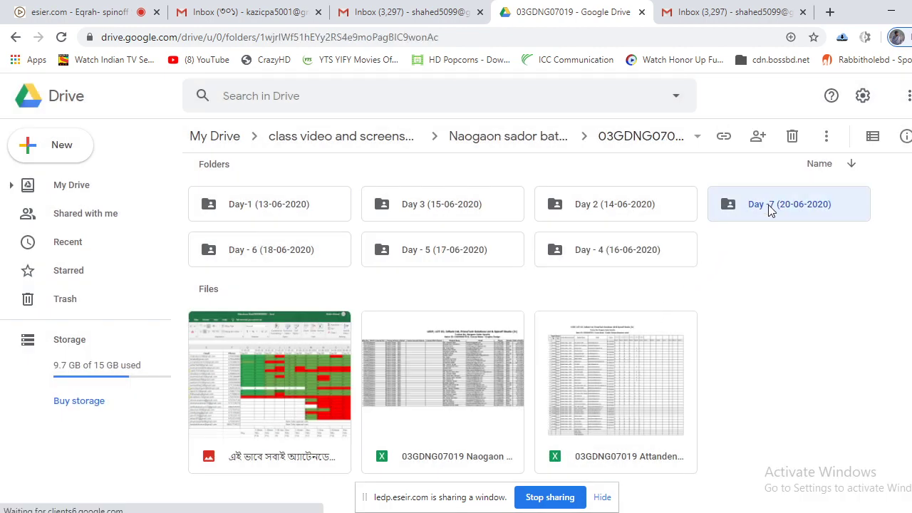
right_click(423, 226)
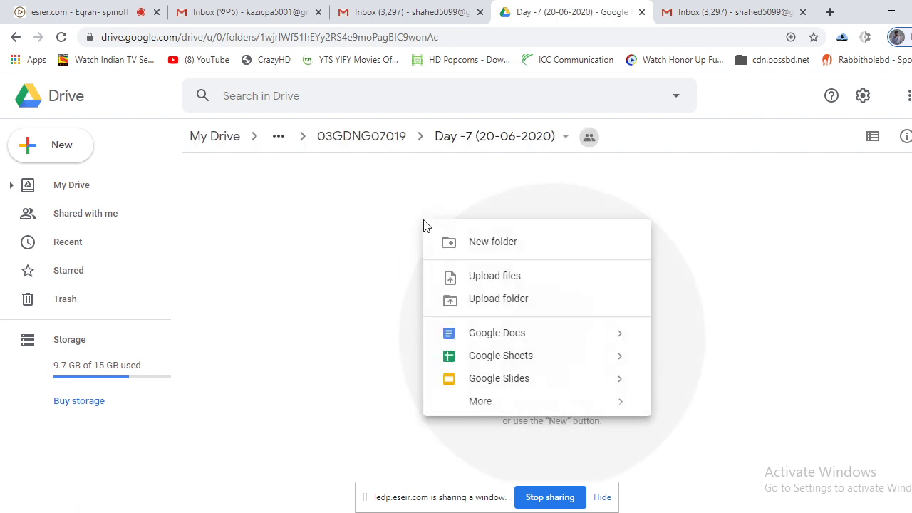
click(527, 280)
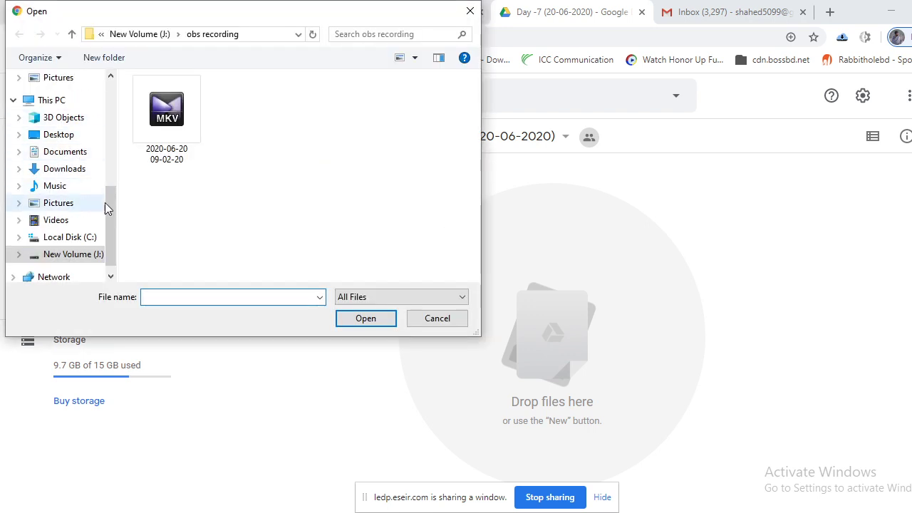
scroll(113, 225, down, 1)
click(85, 240)
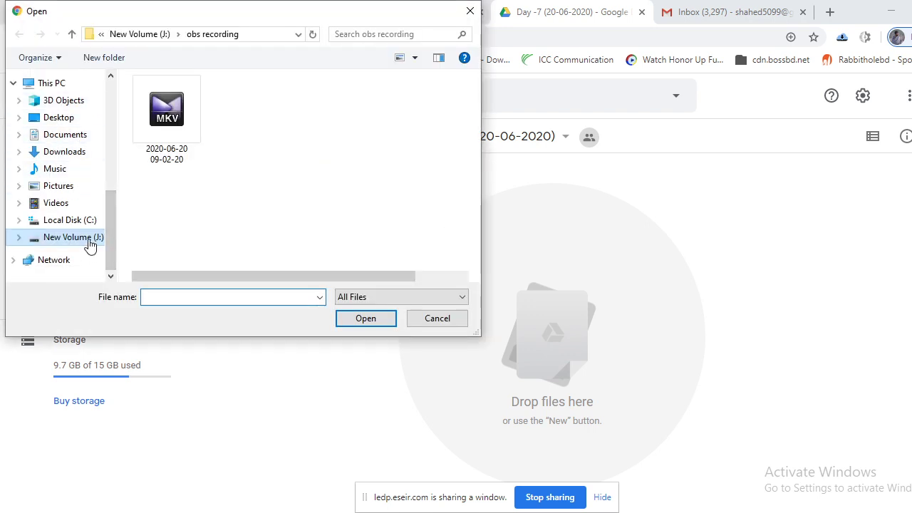
click(78, 118)
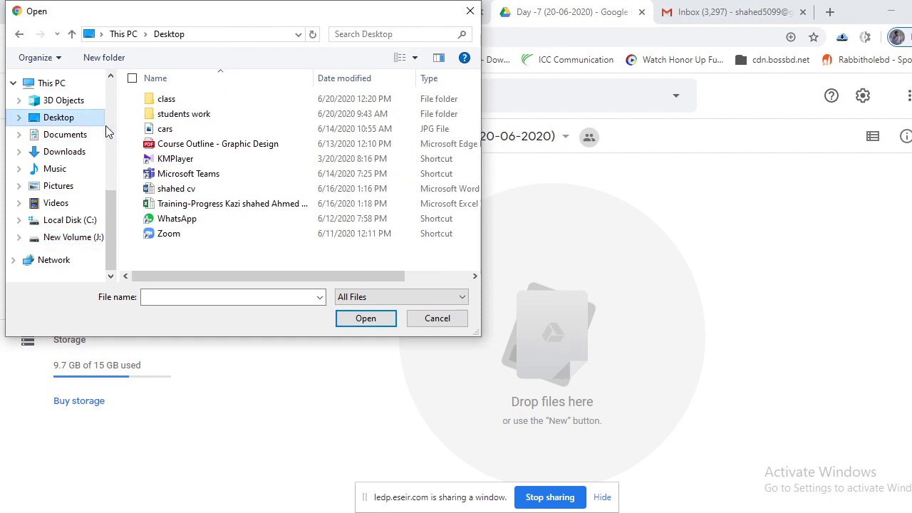
Upload screen day 7.PNG from the Desktop class folder into Day -7.
double_click(181, 101)
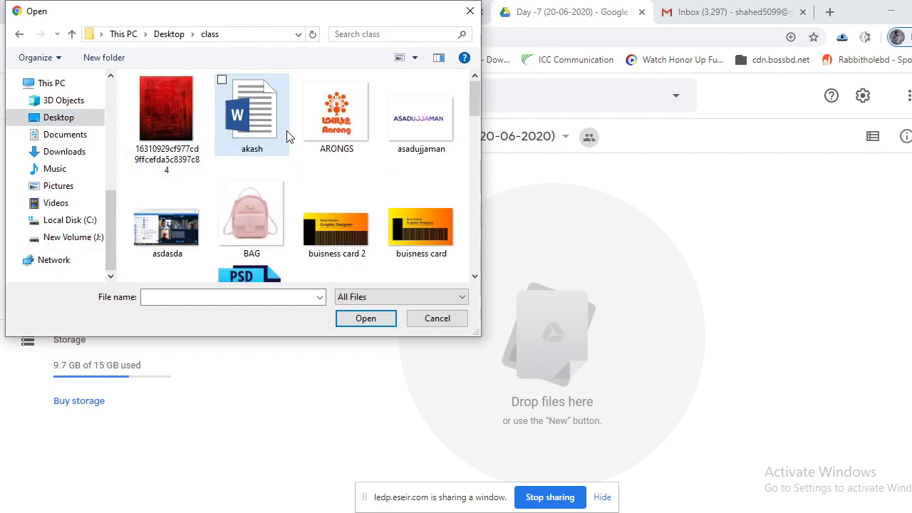
click(289, 135)
scroll(287, 139, down, 1)
scroll(287, 140, down, 2)
scroll(287, 140, down, 5)
click(283, 136)
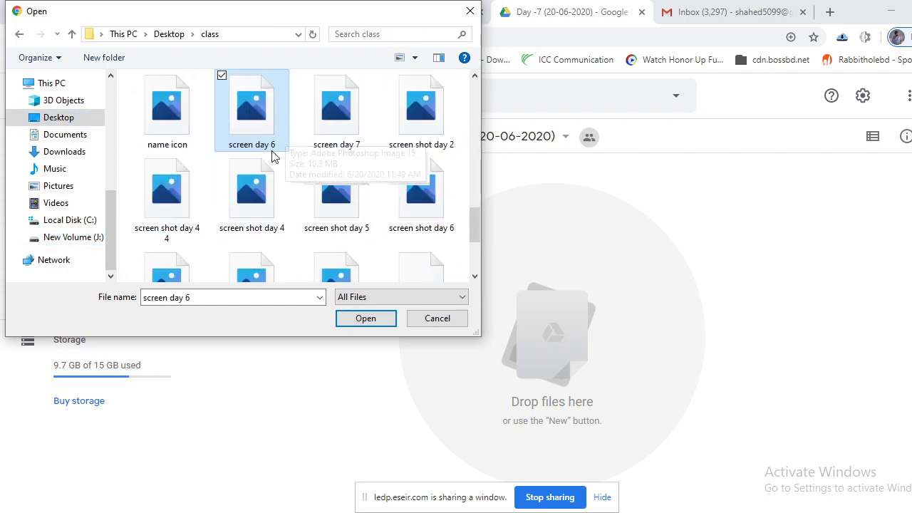
click(343, 123)
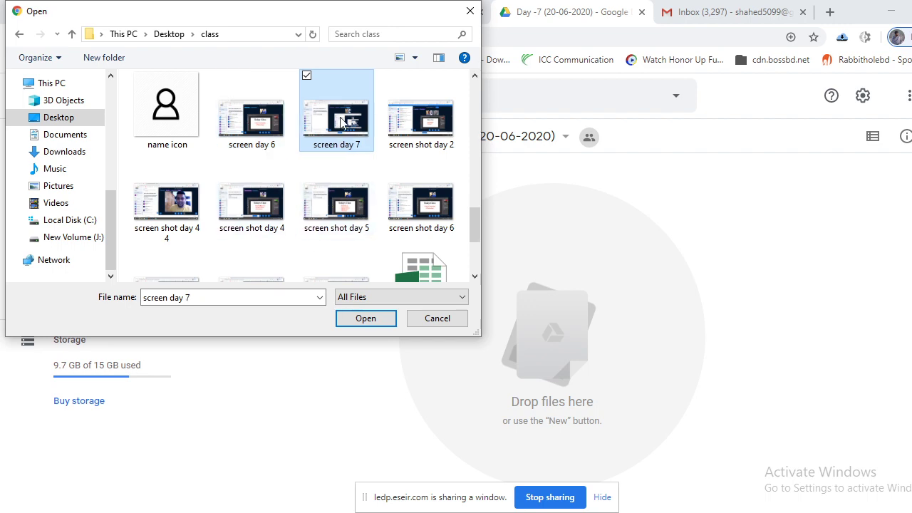
click(366, 320)
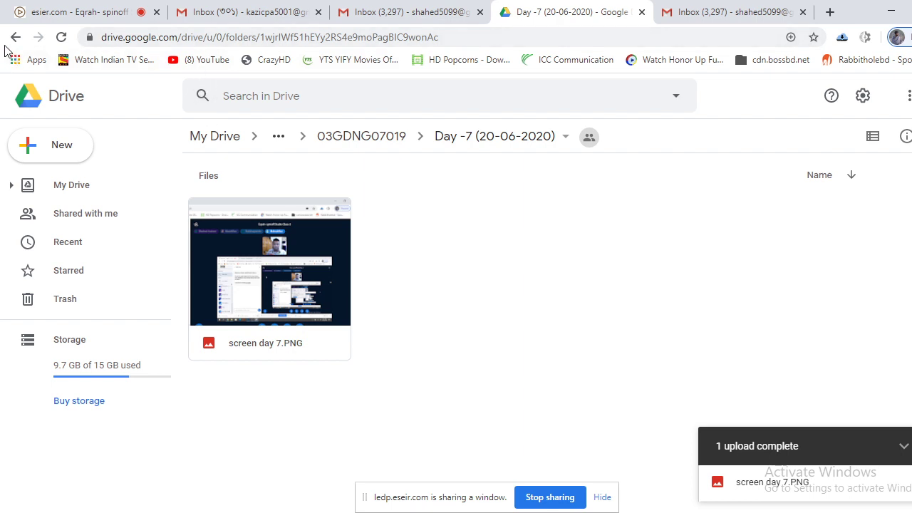
click(61, 12)
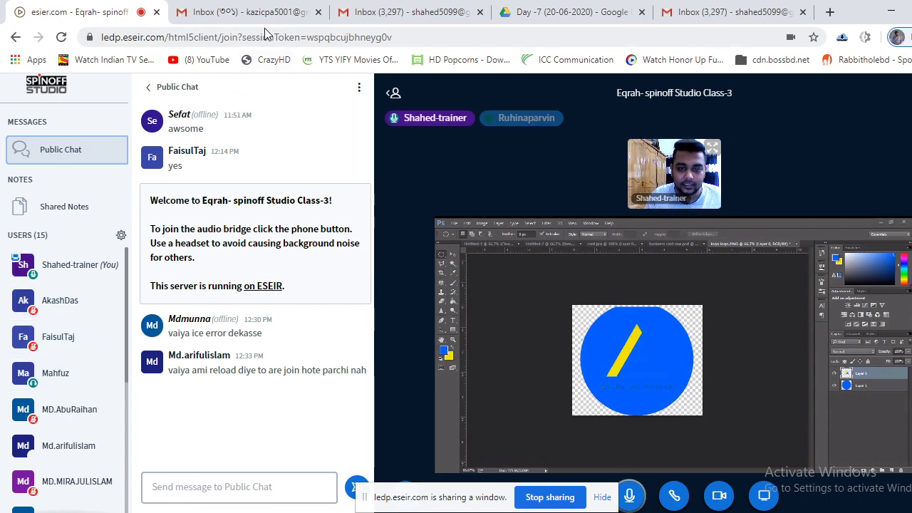
Open the Daily Training Report from its Gmail invitation and close the duplicate inbox tab.
click(250, 12)
click(420, 11)
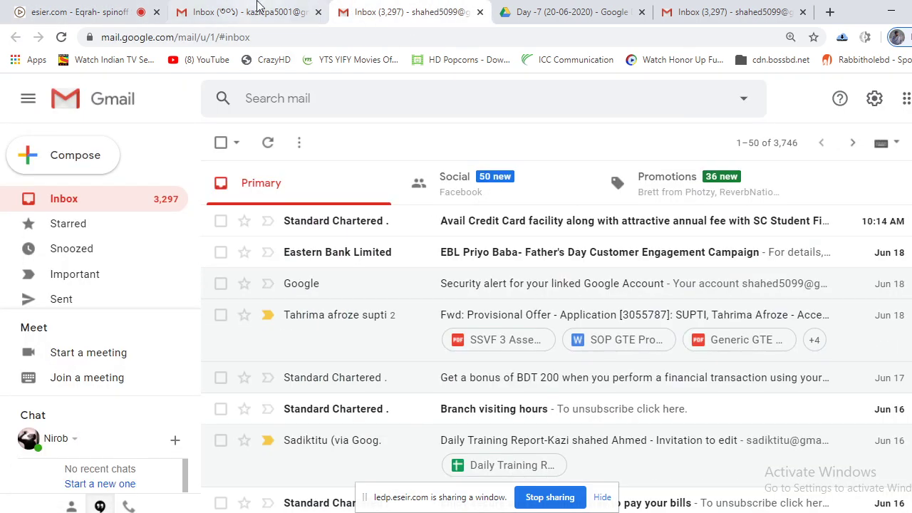
click(258, 7)
click(370, 7)
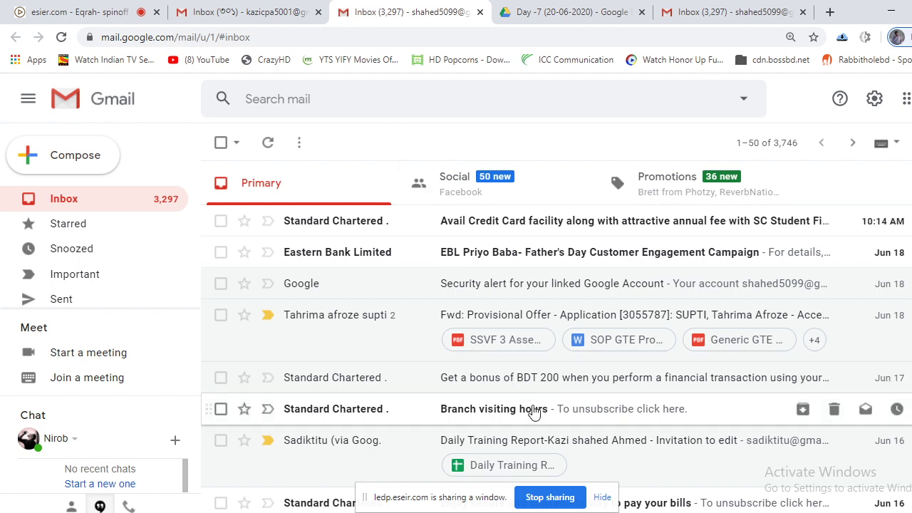
scroll(535, 409, down, 1)
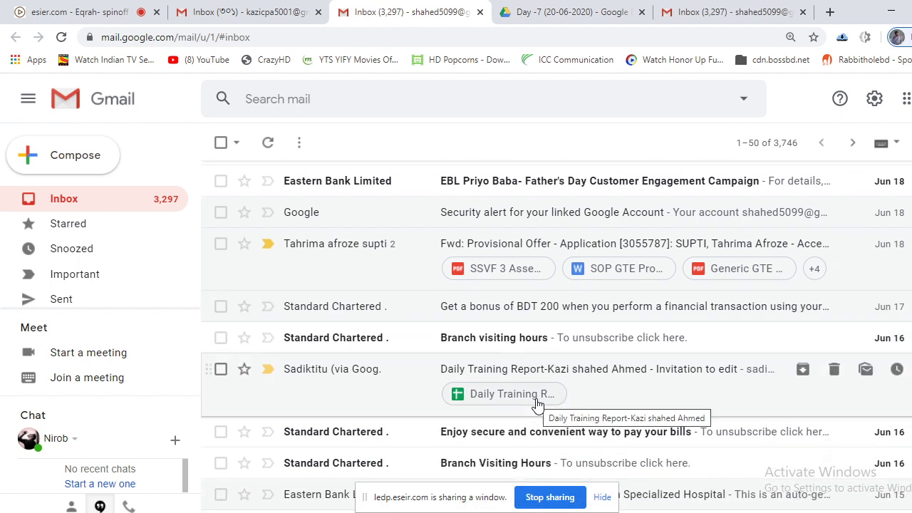
click(537, 404)
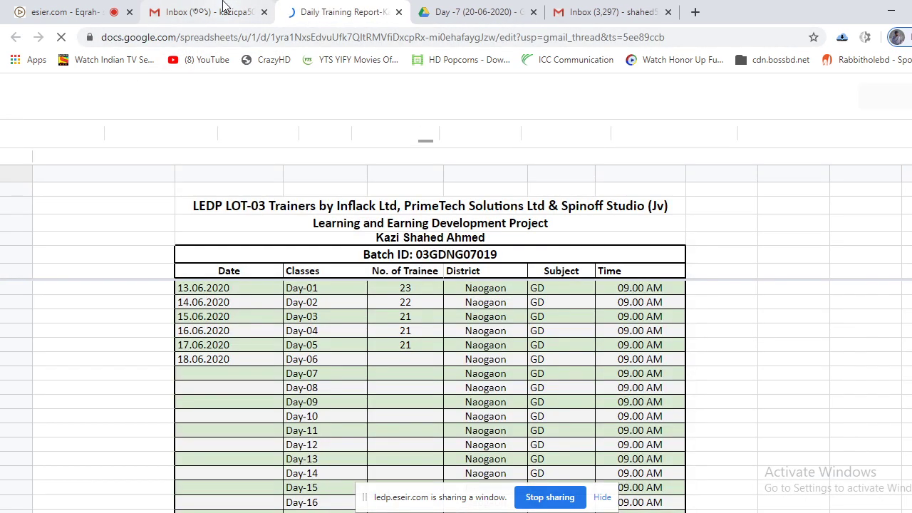
click(264, 12)
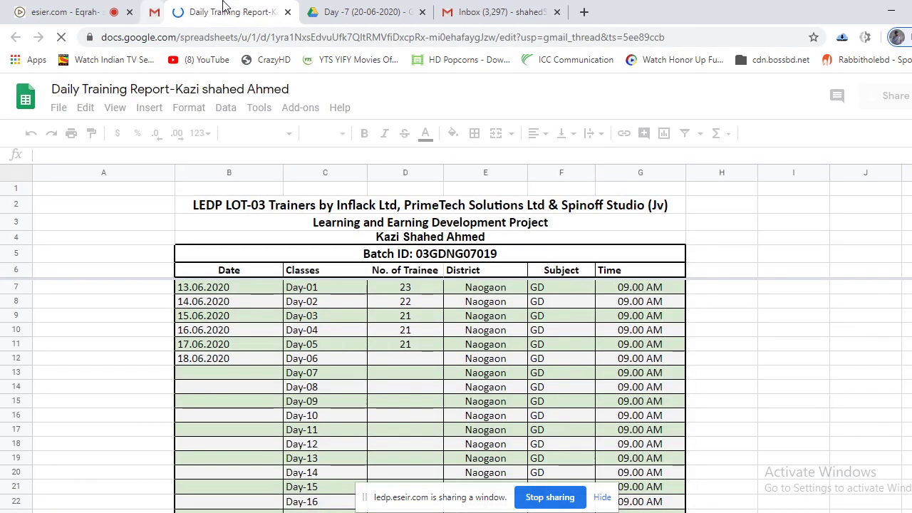
click(343, 14)
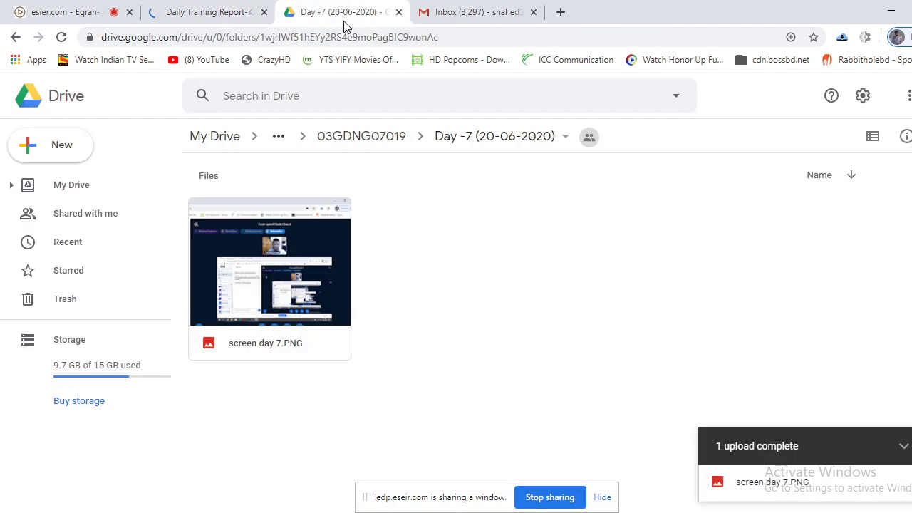
Open the 03GDNG07019 Naogaon Sadar trainee list .xls with Google Sheets.
click(17, 38)
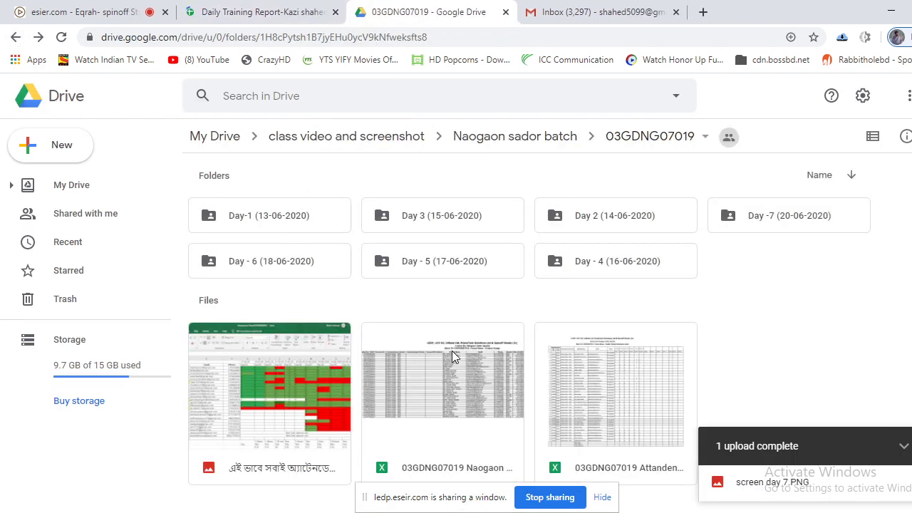
double_click(448, 373)
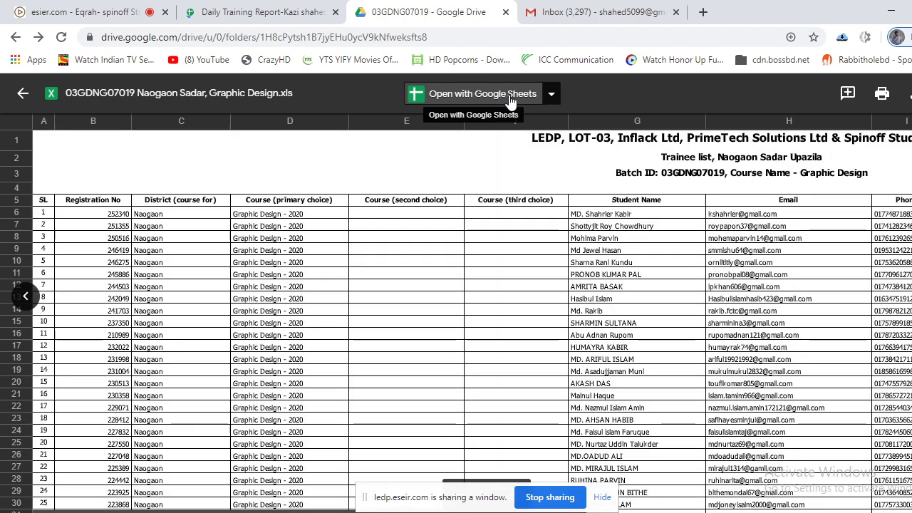
click(510, 100)
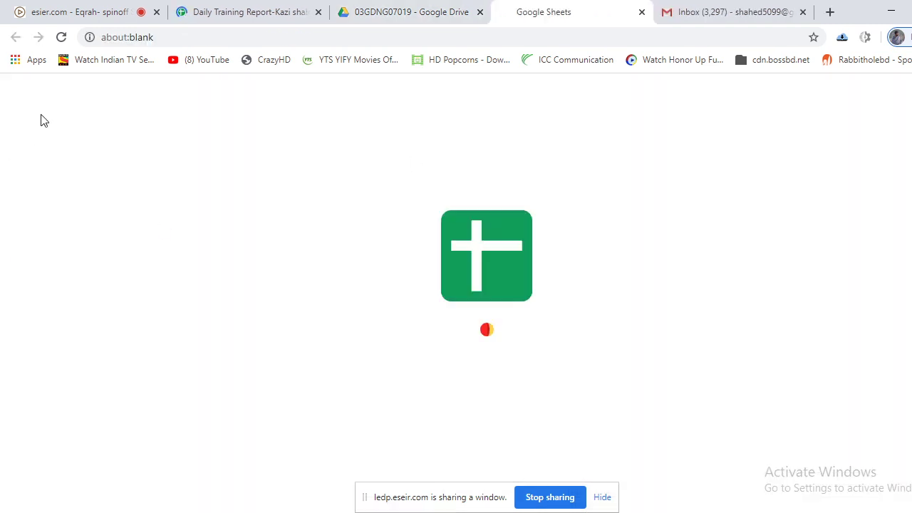
Check the online class and Gmail tabs, then switch to the Daily Training Report.
click(114, 12)
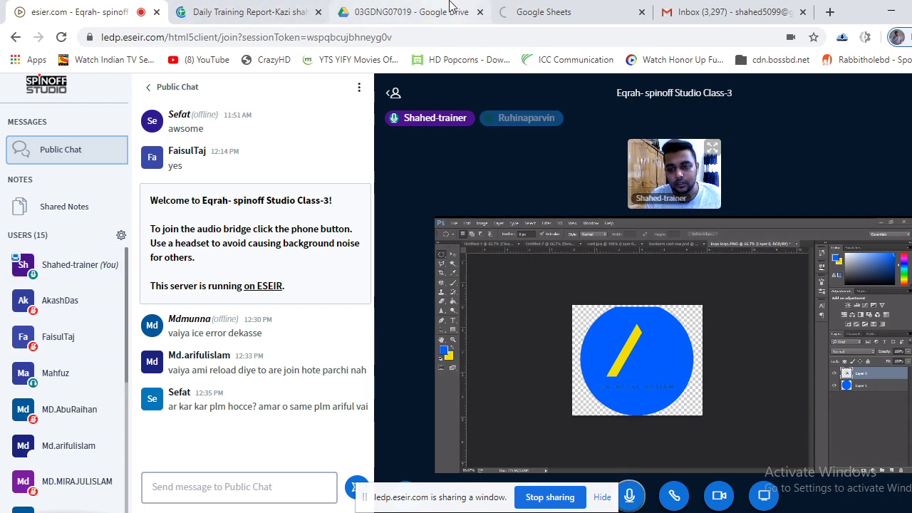
click(701, 6)
click(570, 9)
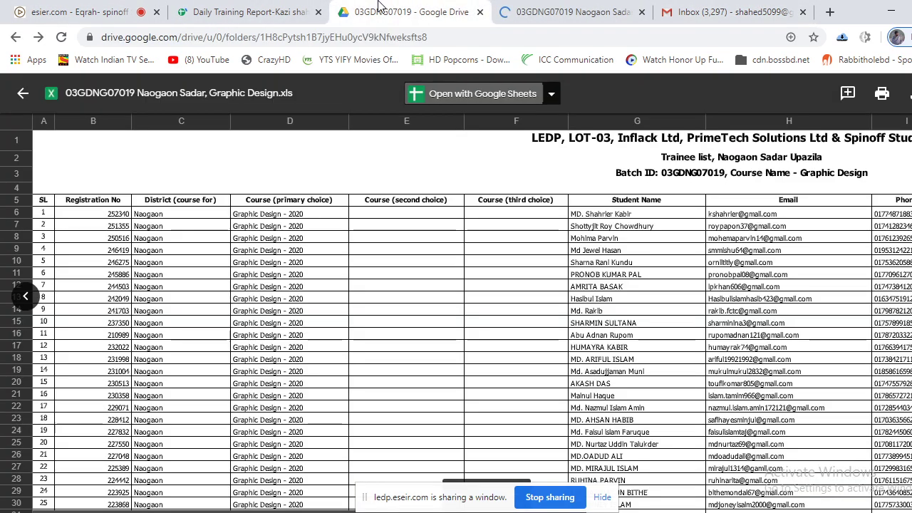
click(266, 7)
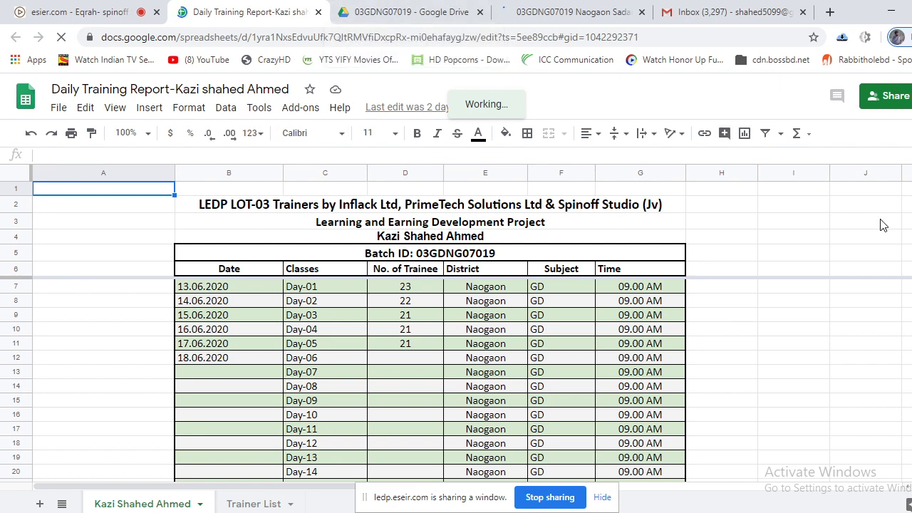
View screen day 7.PNG from the Explorer class folder in Photos, then return to Chrome.
click(891, 11)
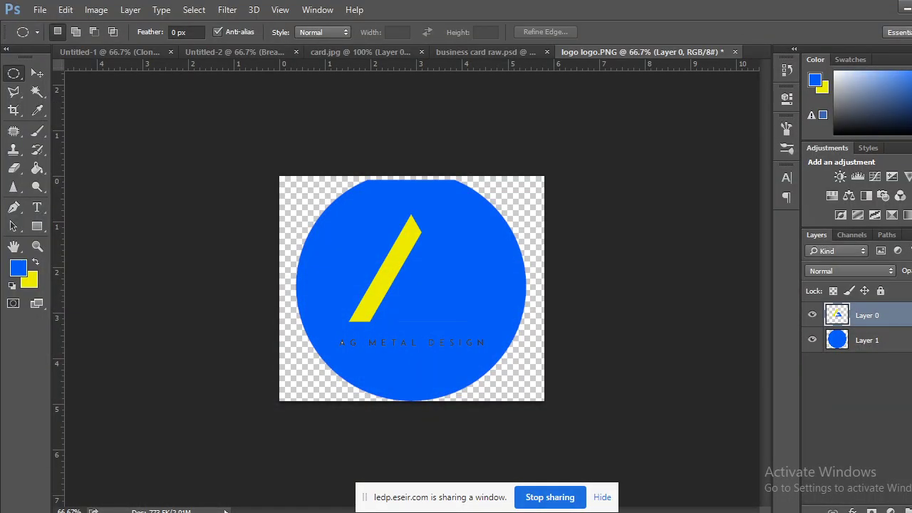
key(alt+Tab)
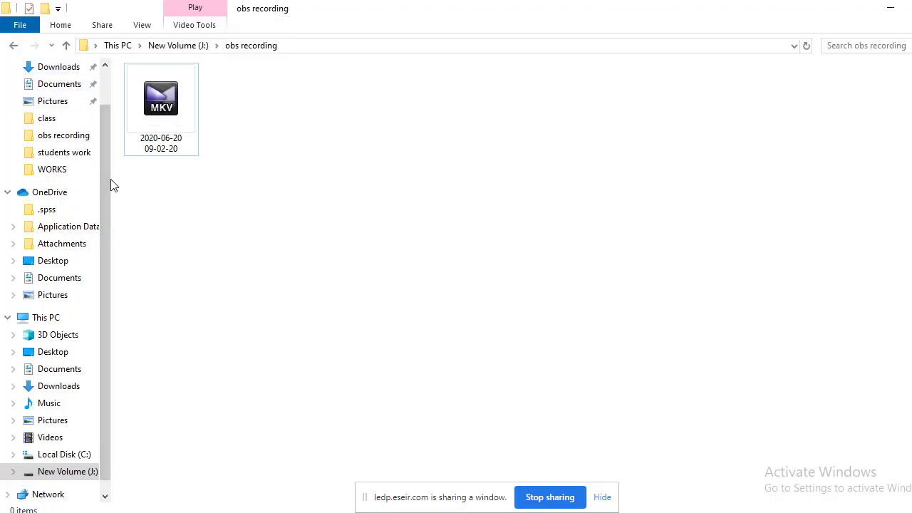
scroll(110, 166, up, 1)
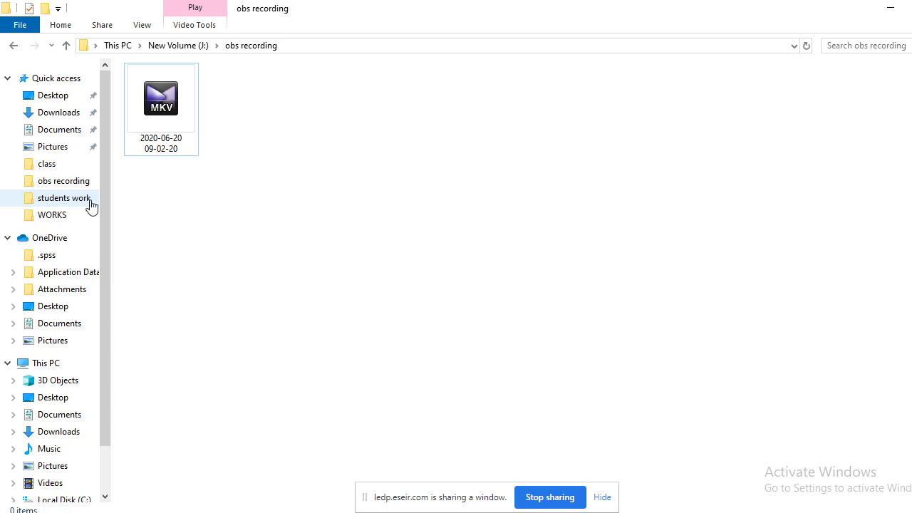
click(96, 163)
scroll(369, 328, down, 1)
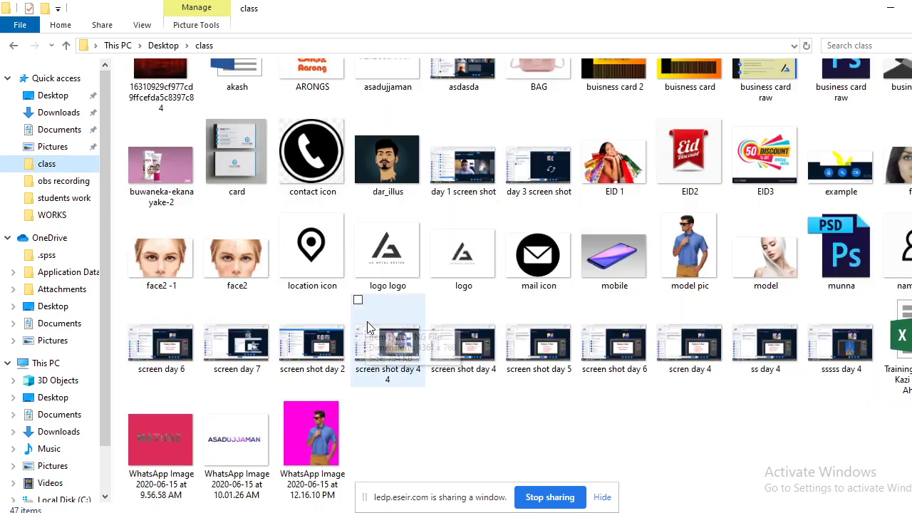
click(240, 349)
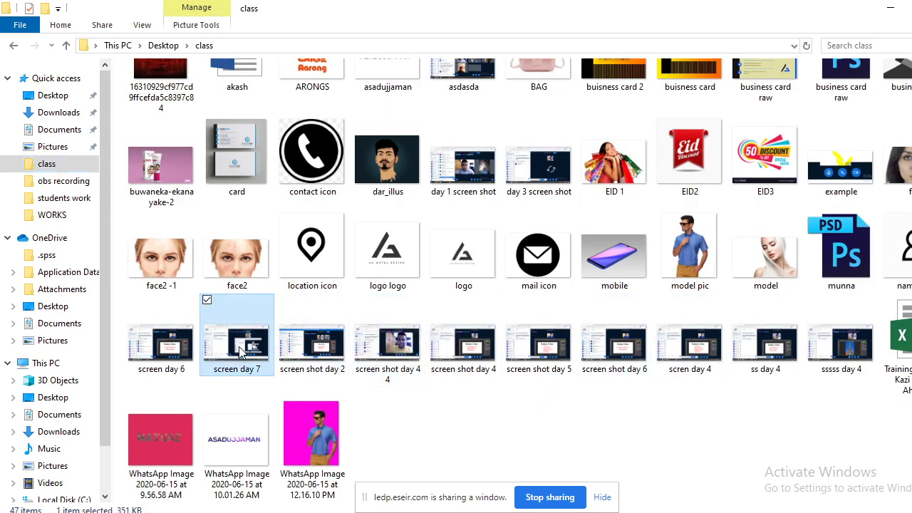
right_click(241, 349)
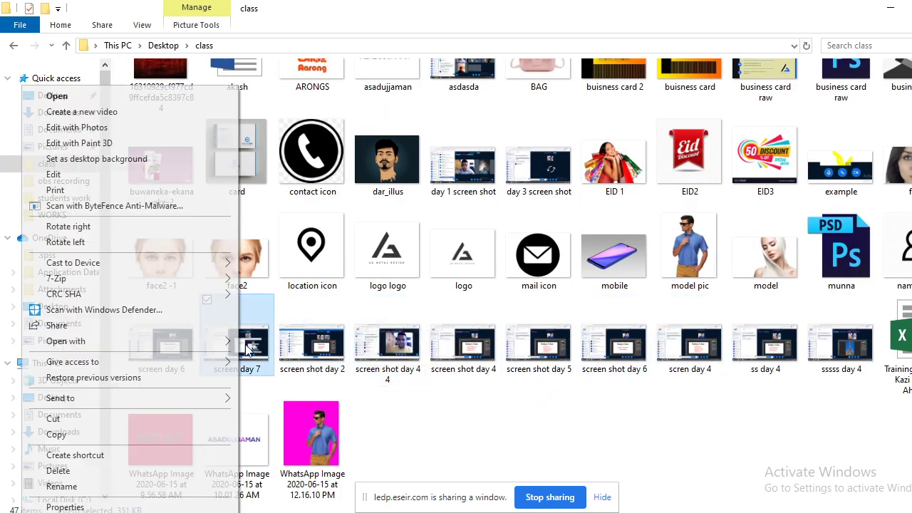
click(82, 100)
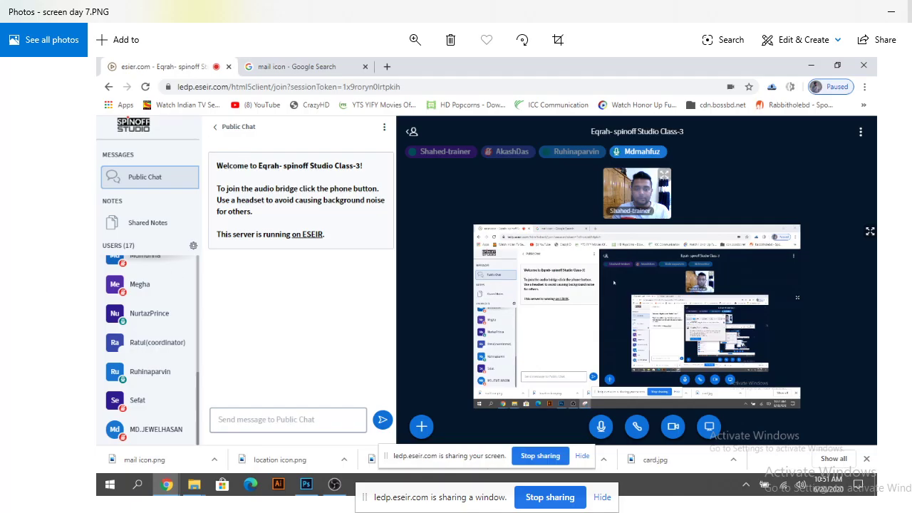
key(alt+F4)
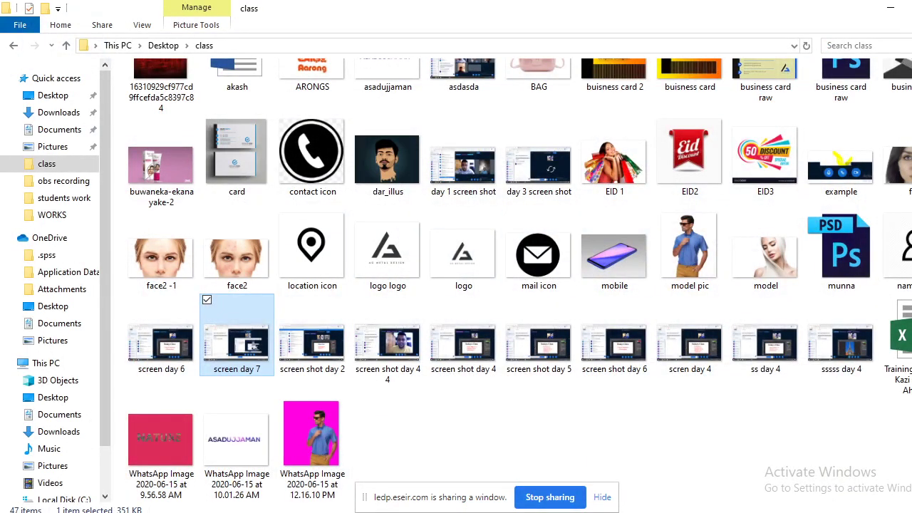
click(107, 490)
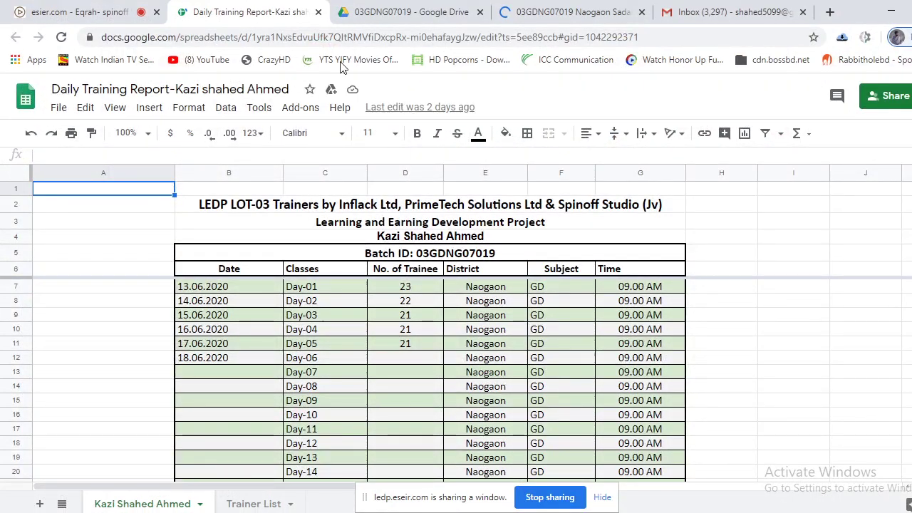
Scroll the Naogaon Sadar trainee list out to the Passed column and hide the sharing notice.
click(530, 12)
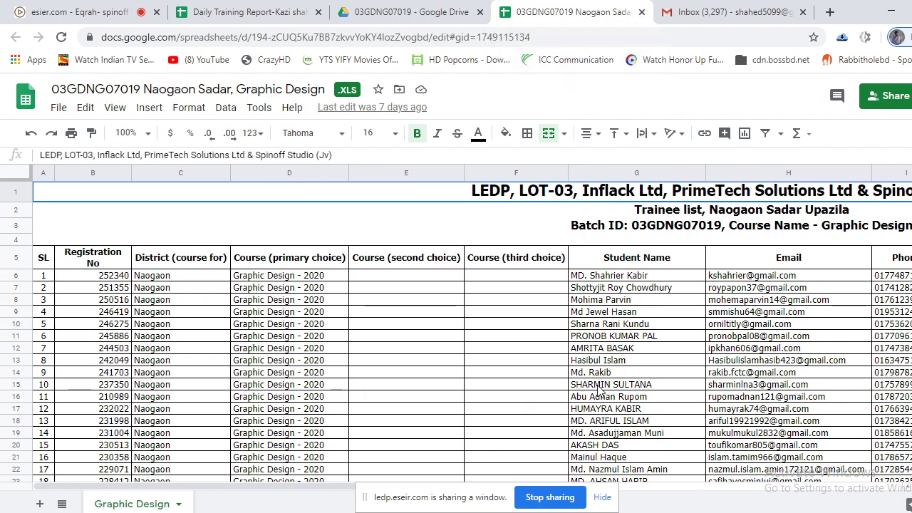
scroll(601, 390, down, 4)
scroll(641, 406, up, 2)
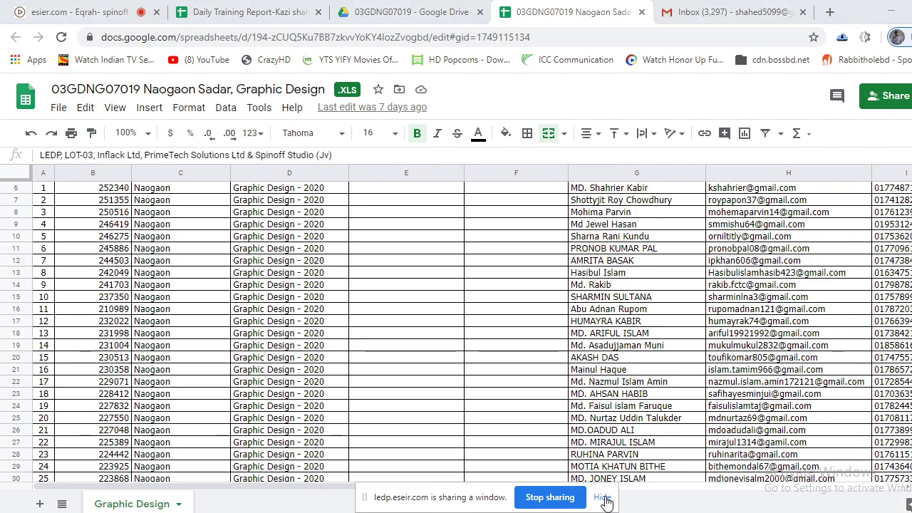
click(569, 499)
drag(255, 491, 733, 444)
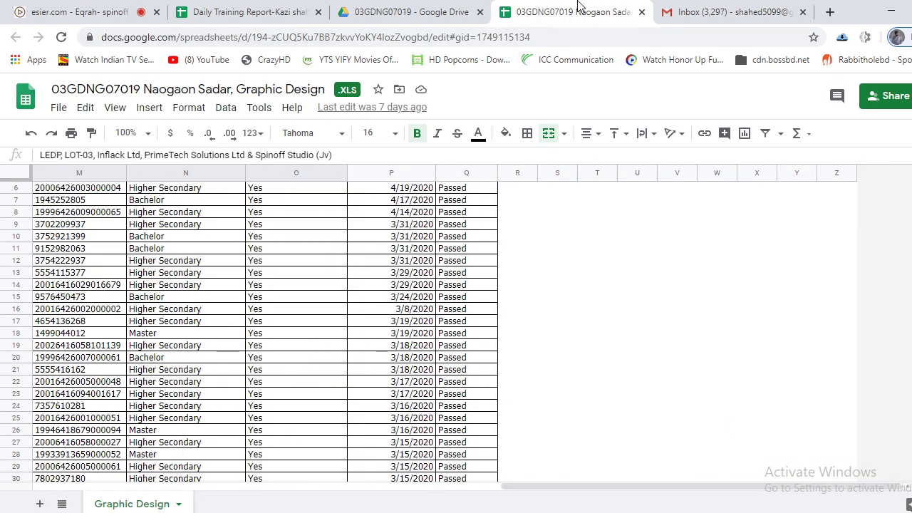
Close the Drive trainee-list preview tab and reopen it with Ctrl+Shift+T.
click(385, 12)
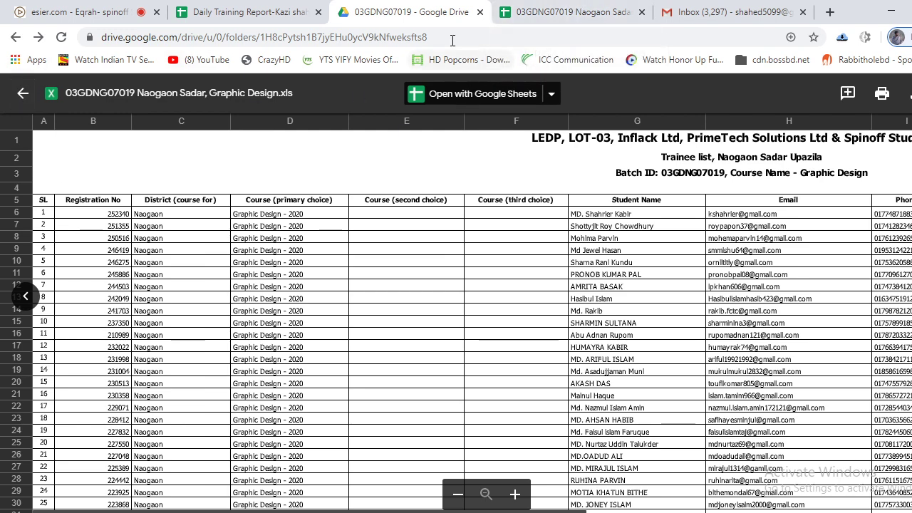
click(242, 11)
click(417, 10)
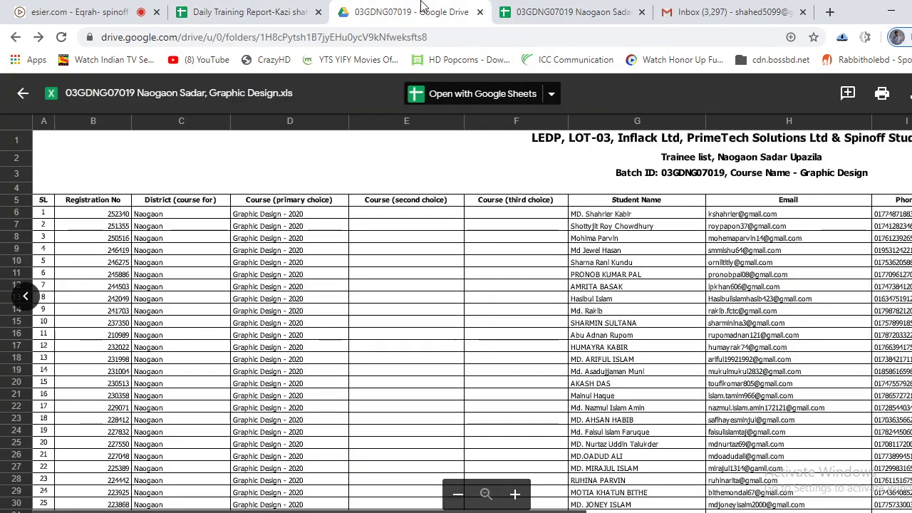
key(ctrl+w)
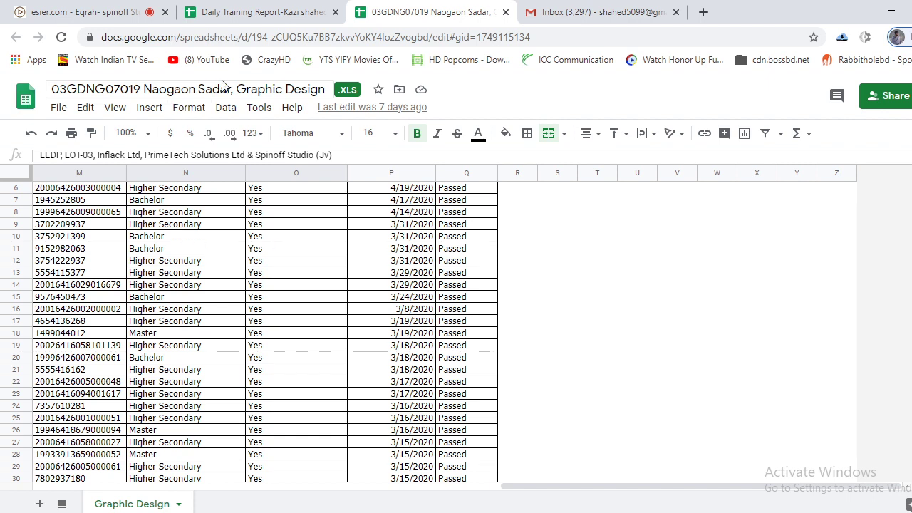
key(ctrl+shift+t)
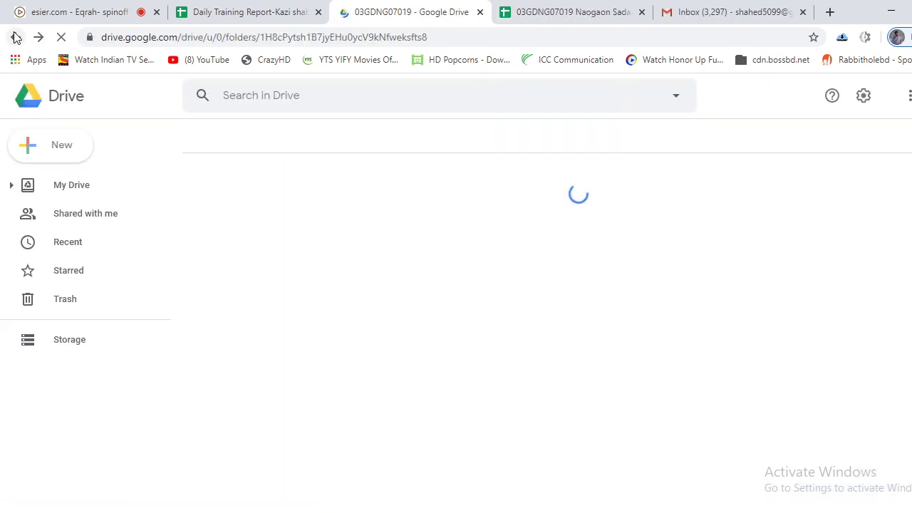
Open 03GDNG07019 Attendence Sheet.xlsx with Google Sheets and request access on the denial page.
click(16, 37)
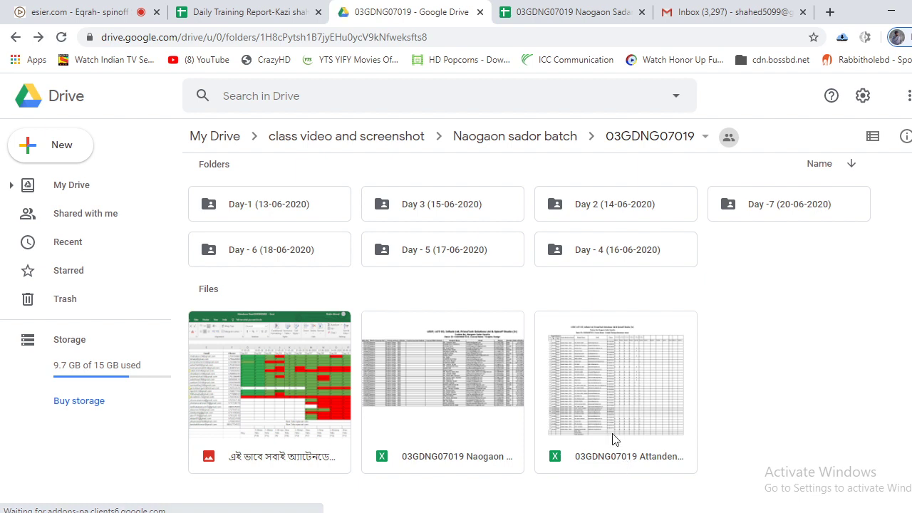
click(628, 389)
double_click(628, 389)
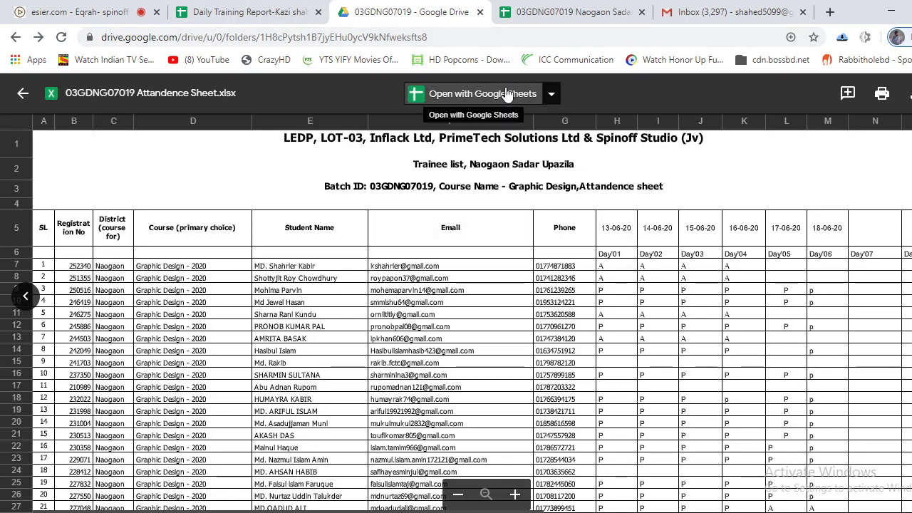
click(505, 95)
click(597, 9)
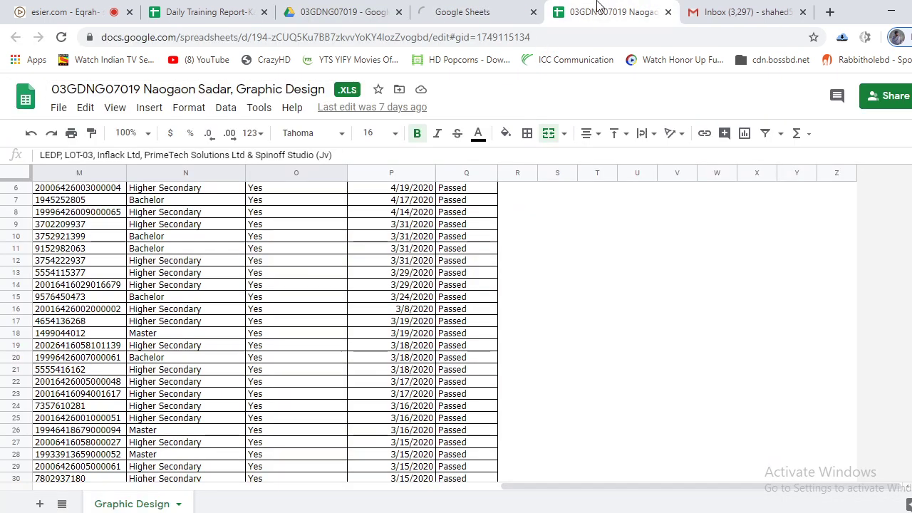
middle_click(606, 15)
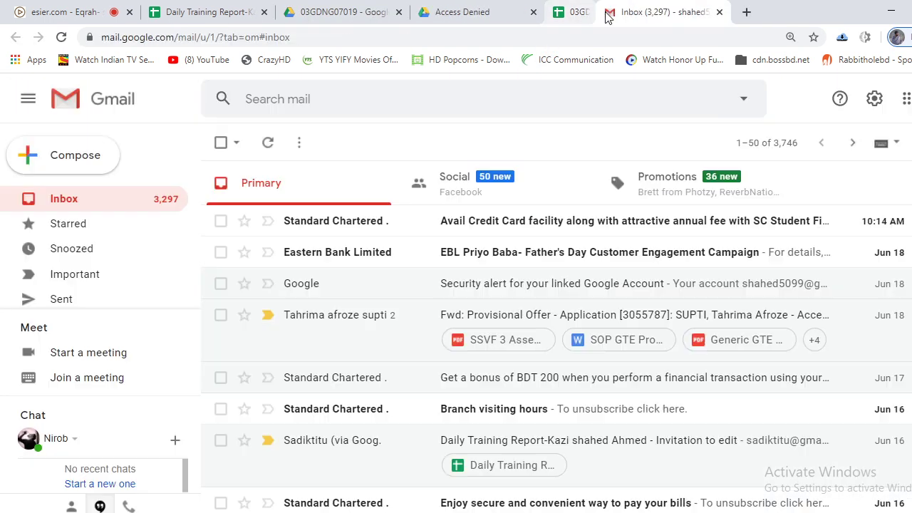
click(463, 12)
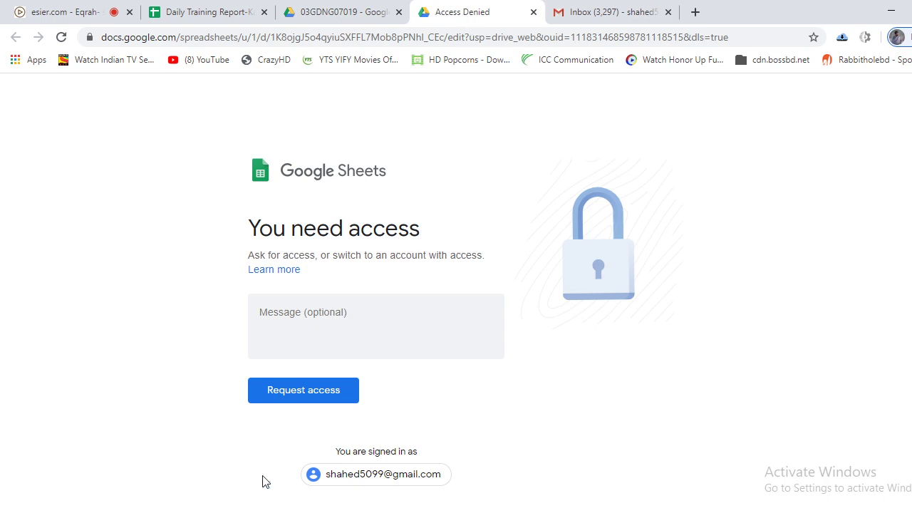
click(306, 396)
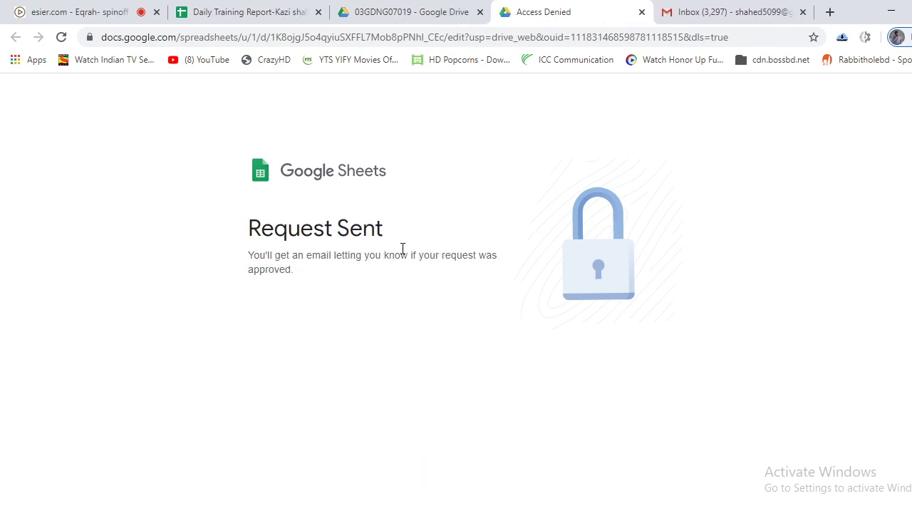
On the request-sent tab, replace the address with 'gmail'.
click(401, 9)
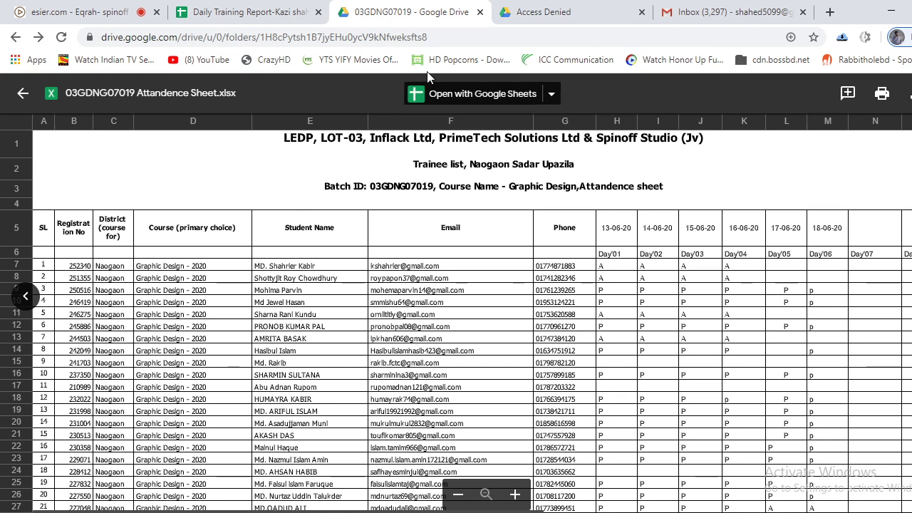
click(286, 7)
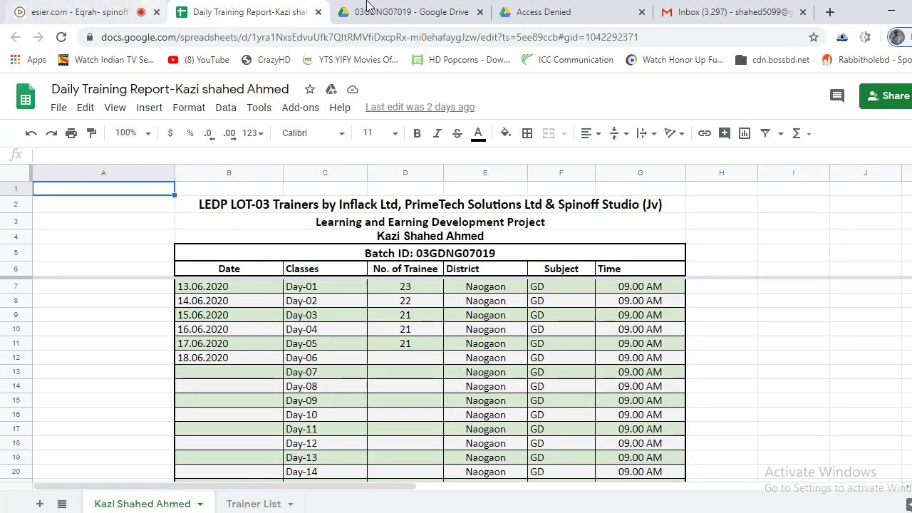
click(578, 9)
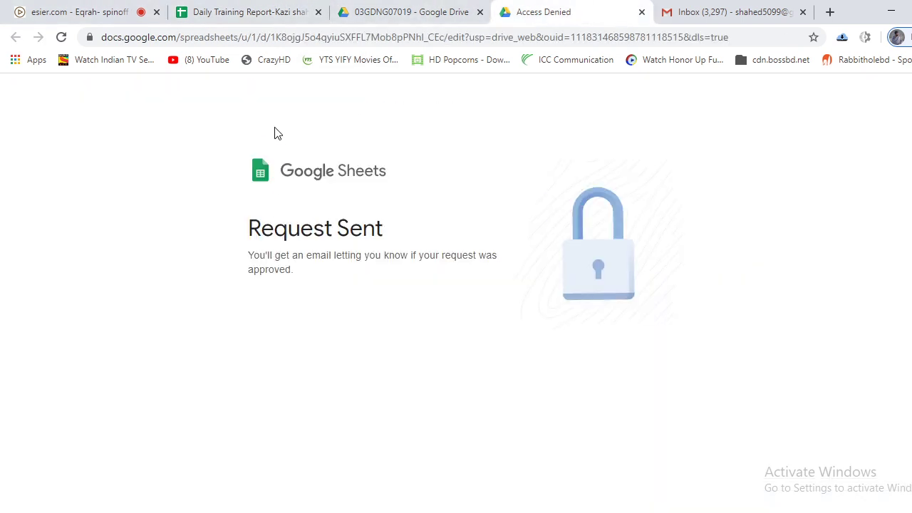
click(603, 40)
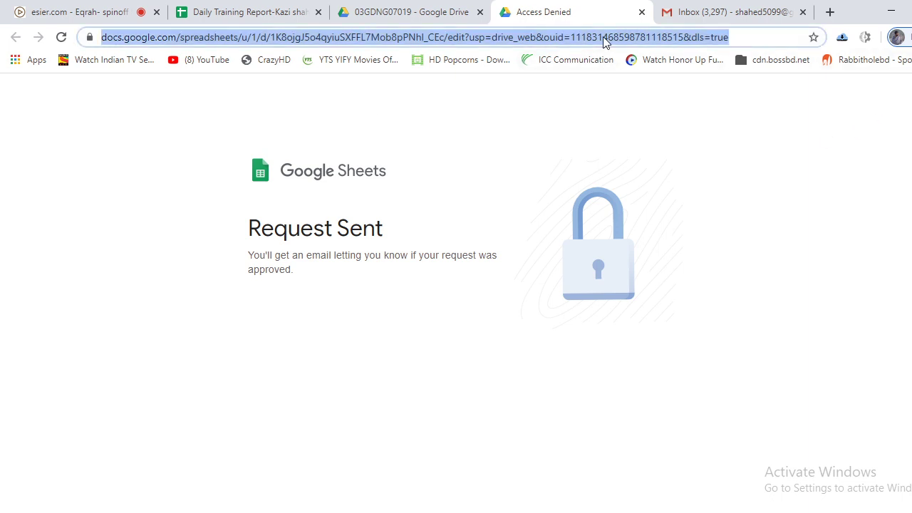
text(gmail)
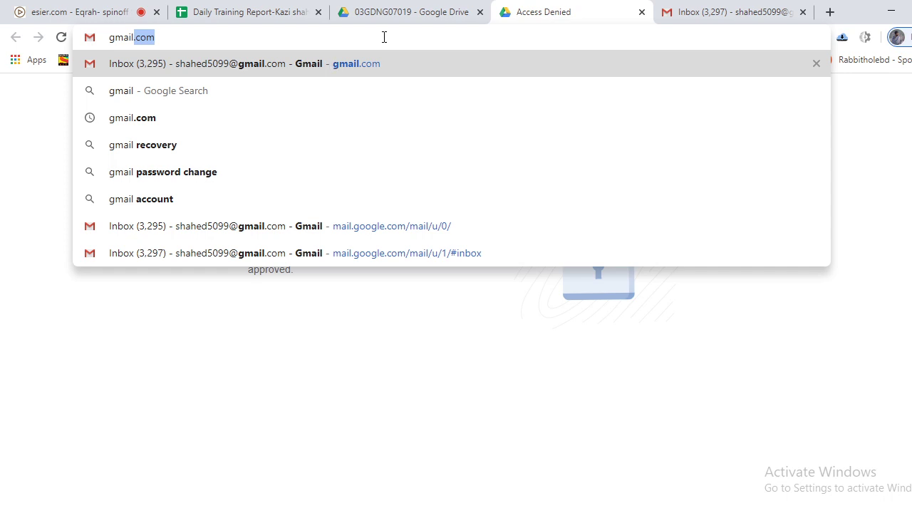
Open the Attendence Sheet 'Request for access' email and its sharing settings.
click(436, 66)
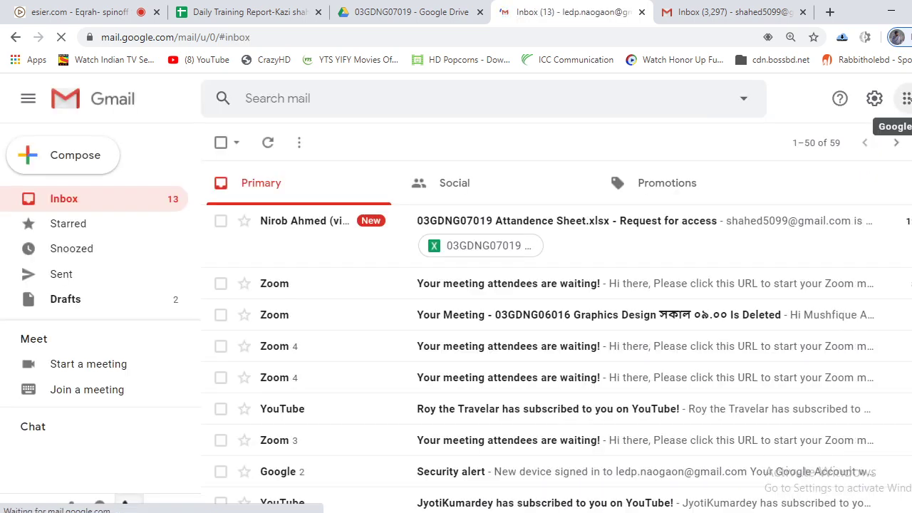
click(641, 235)
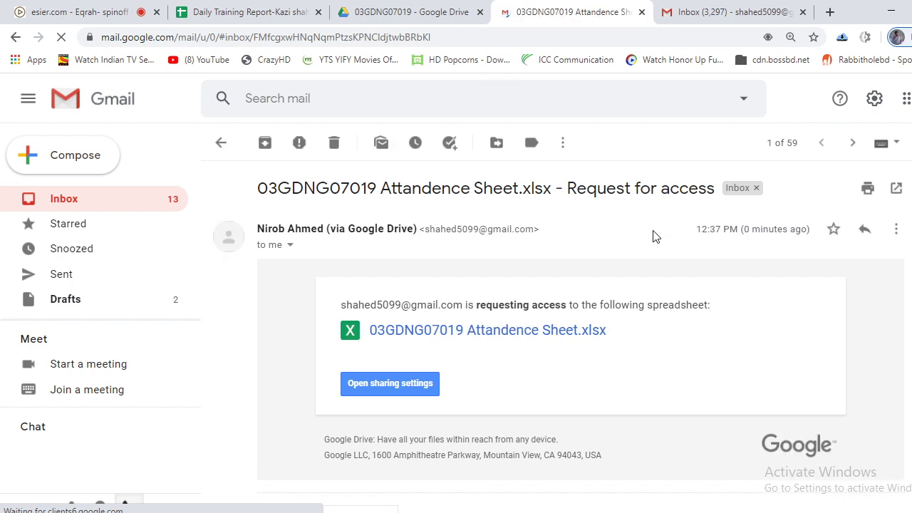
click(408, 390)
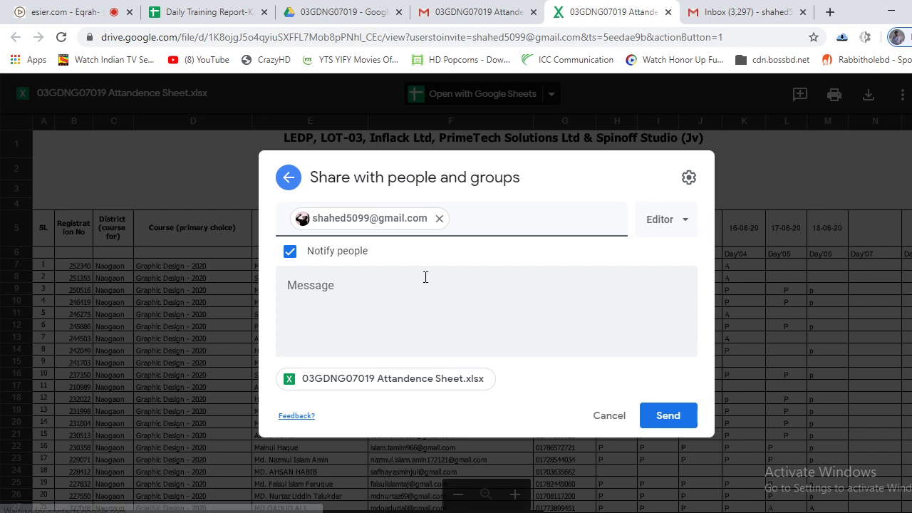
Send the requester an Editor invitation to the attendance sheet, keeping the pending share.
click(667, 416)
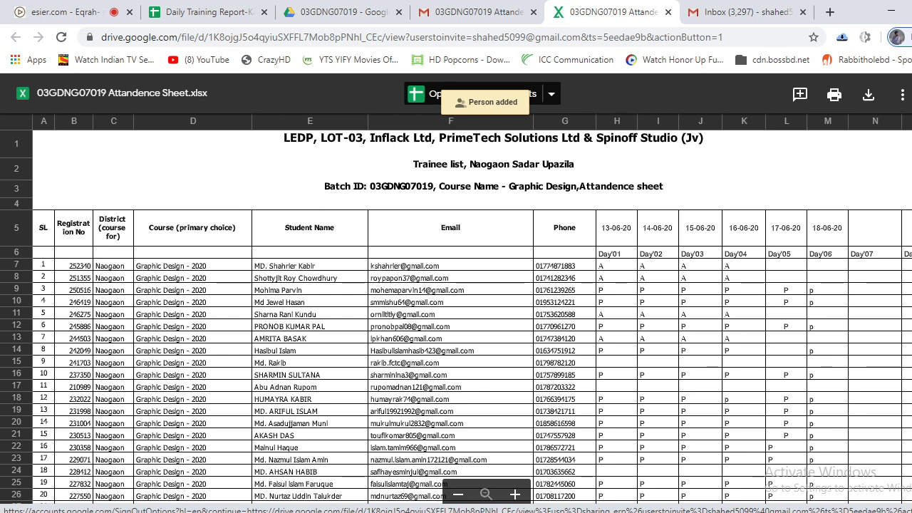
click(894, 93)
click(788, 330)
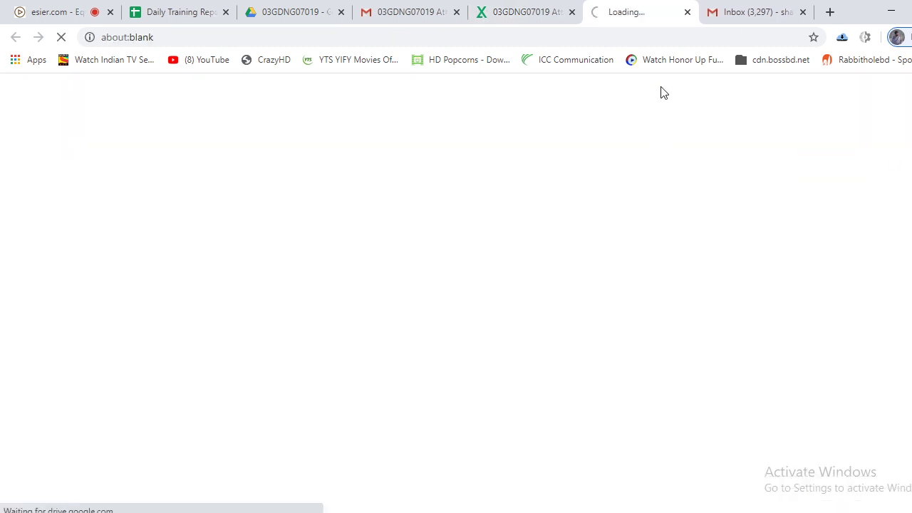
click(572, 12)
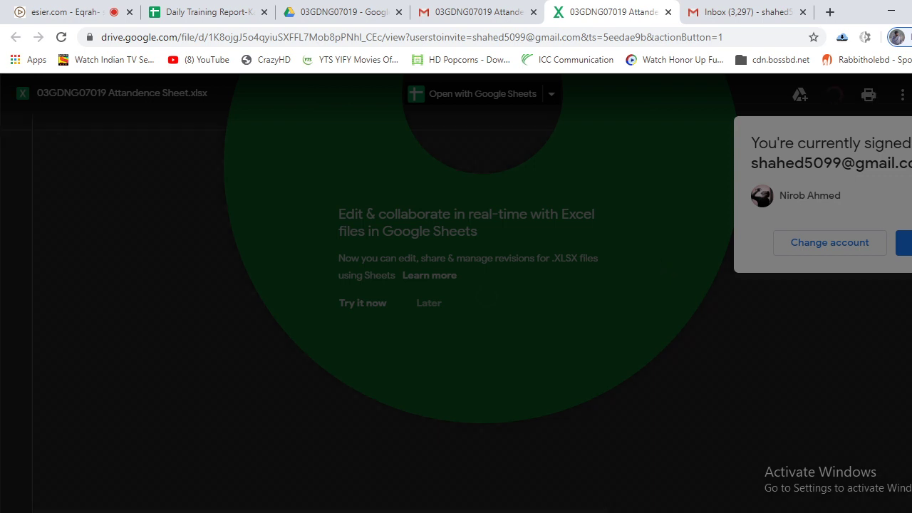
key(Escape)
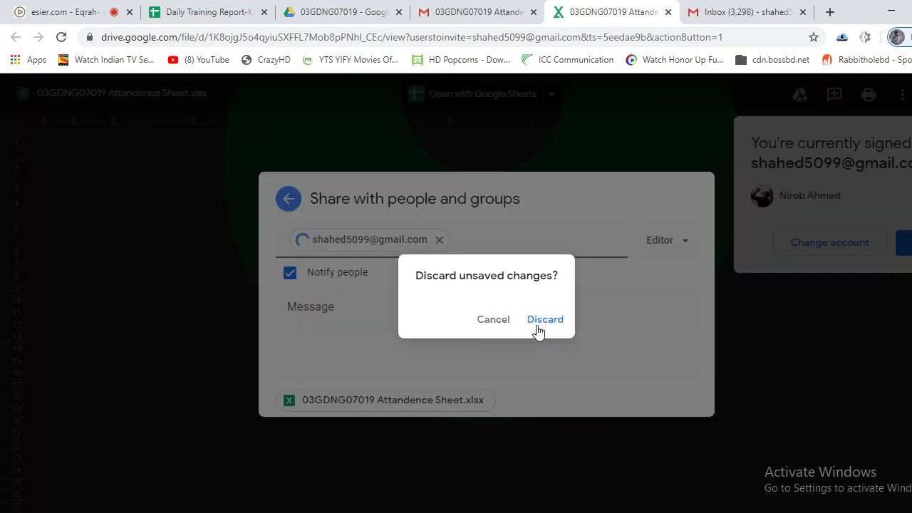
click(494, 320)
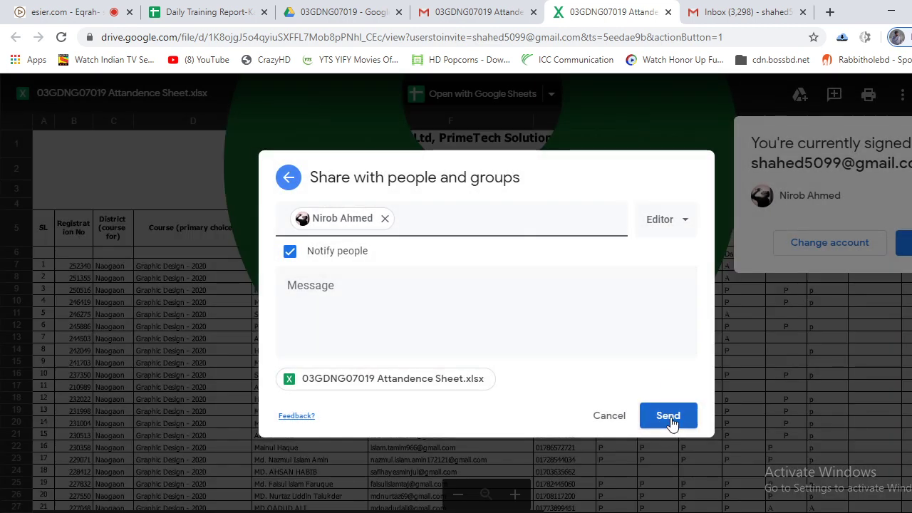
click(678, 418)
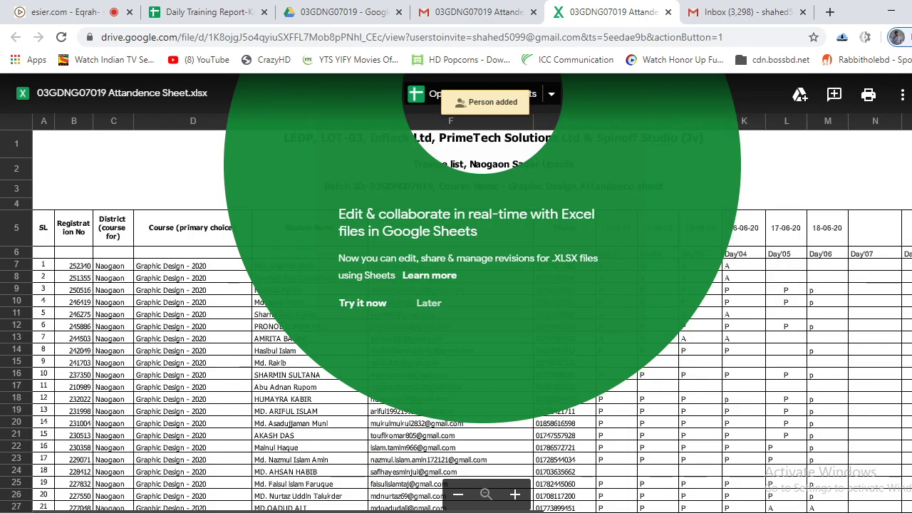
Open the attendance sheet in Google Sheets and close the extra preview and Drive tabs.
click(429, 100)
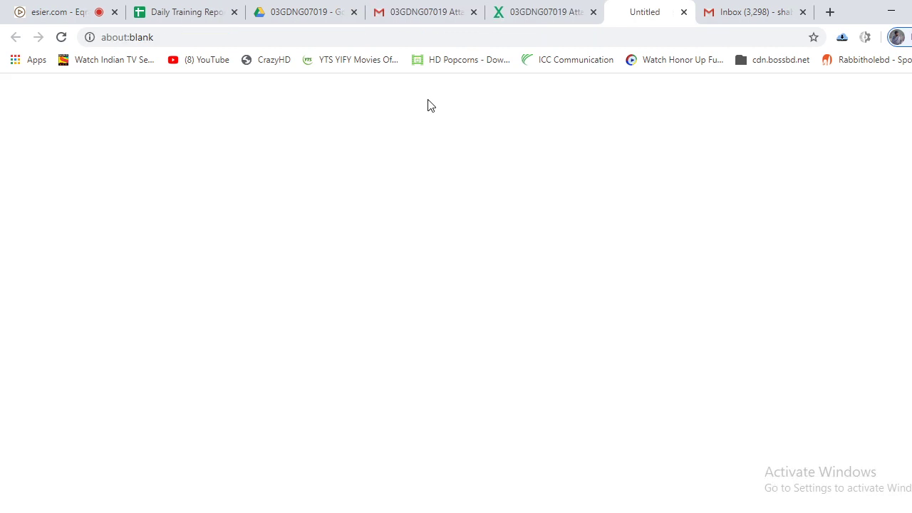
middle_click(531, 6)
click(281, 6)
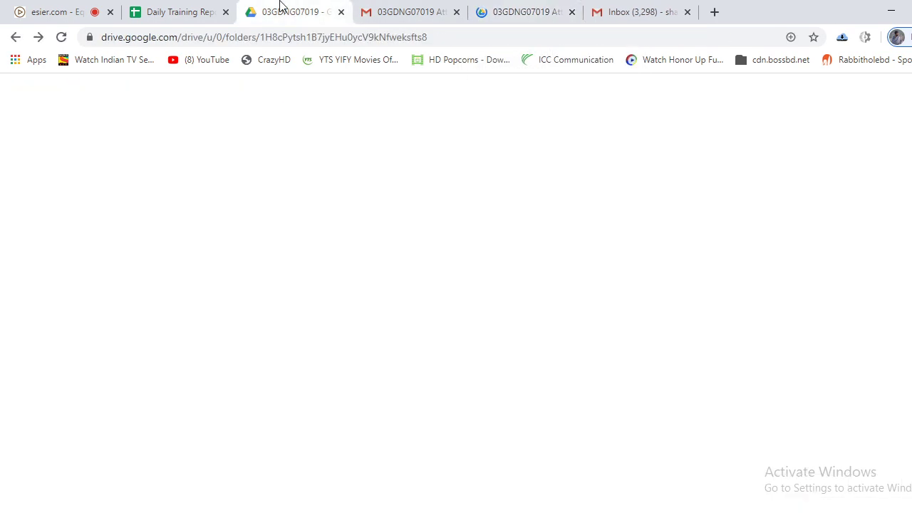
middle_click(284, 6)
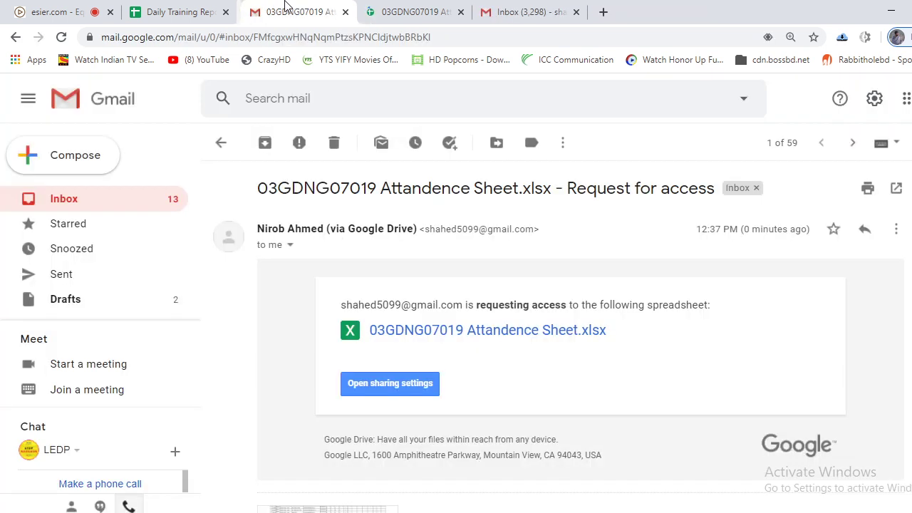
click(67, 8)
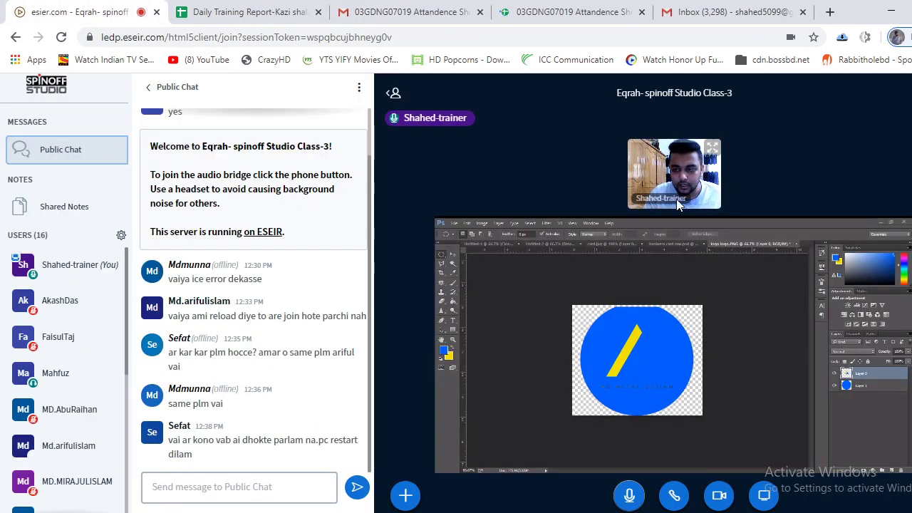
click(594, 7)
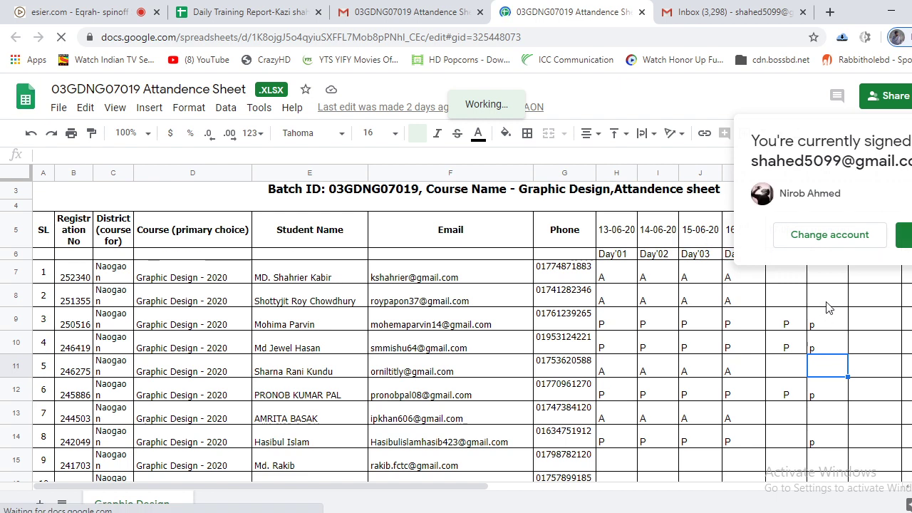
Clear and re-enter the p mark in cell M9.
click(827, 319)
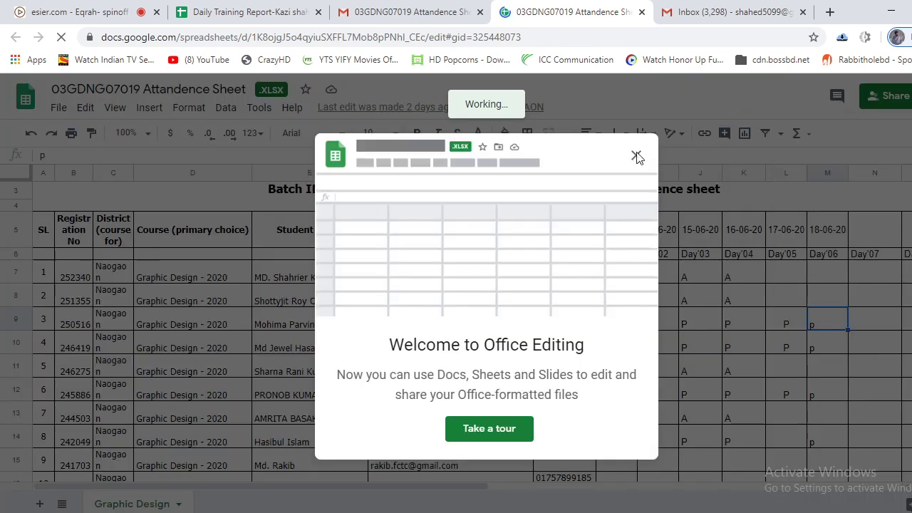
click(636, 156)
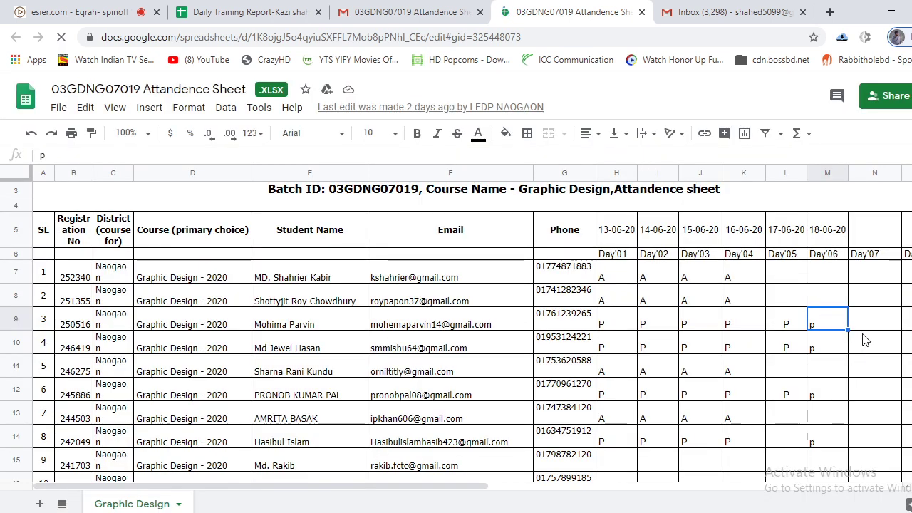
key(BackSpace)
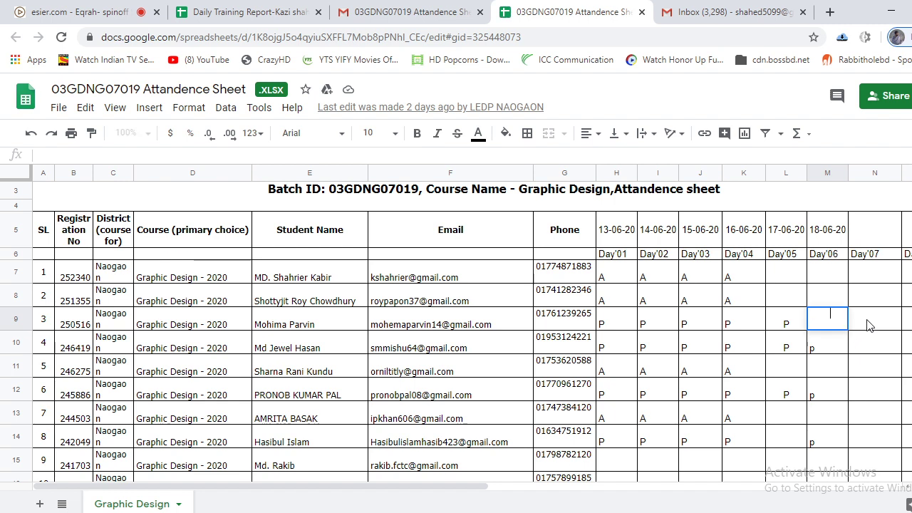
click(869, 323)
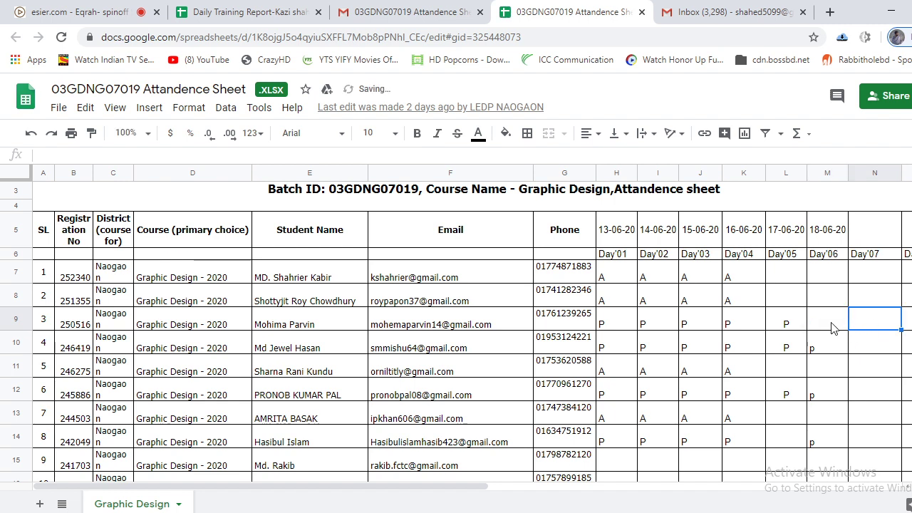
click(832, 326)
text(p)
click(874, 325)
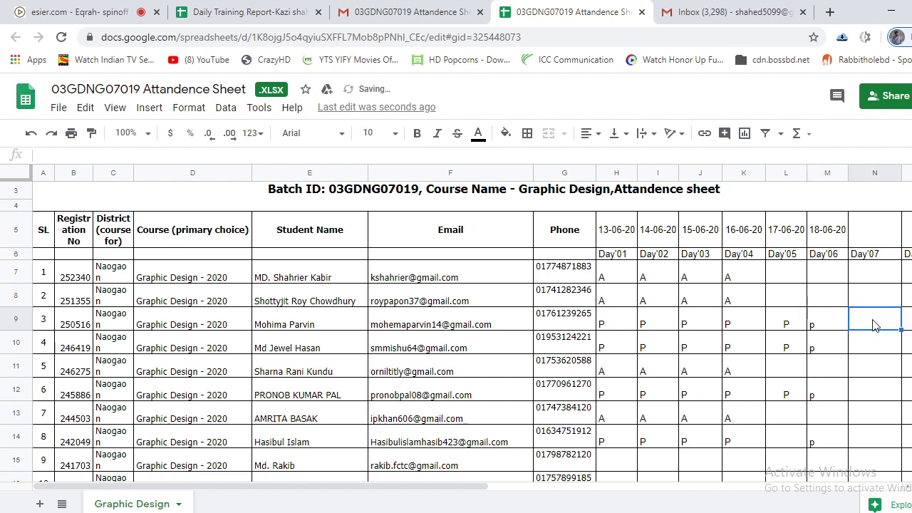
Enter 20-06-20 as the Day'07 header in cell N5.
click(875, 235)
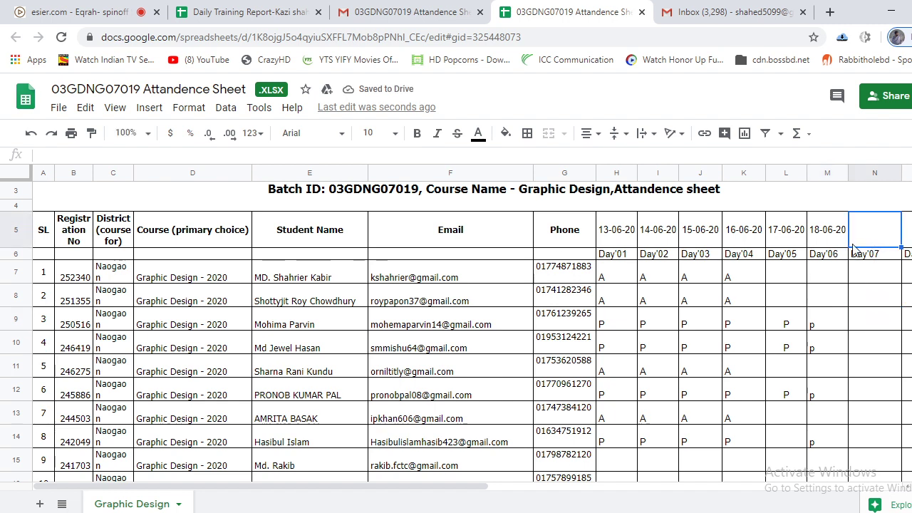
text(20)
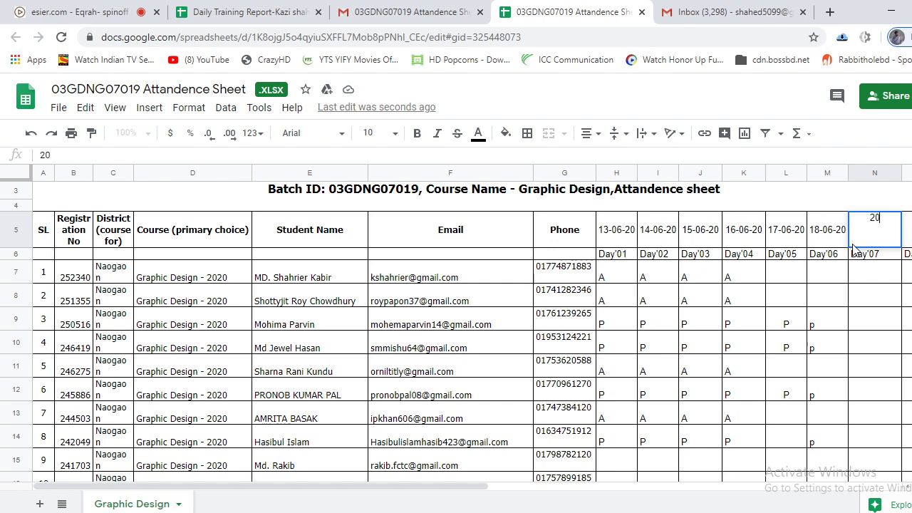
text(-06-)
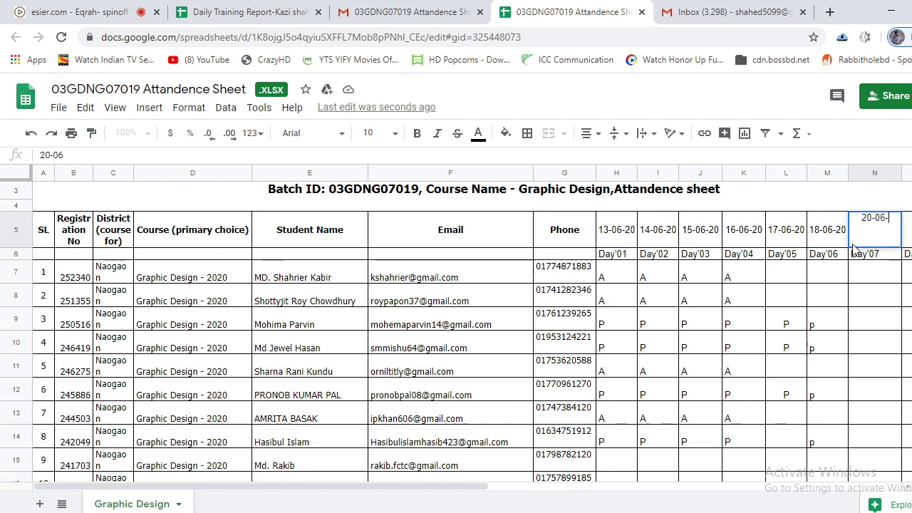
text(20)
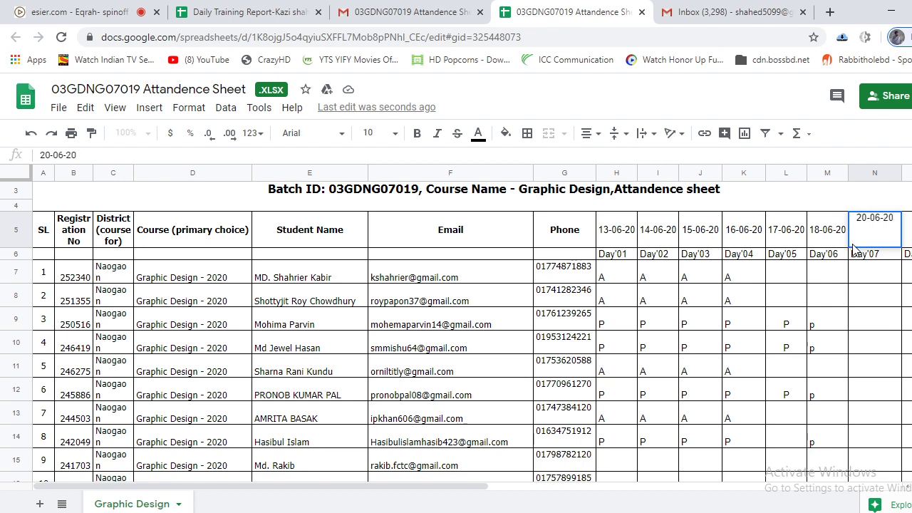
click(880, 325)
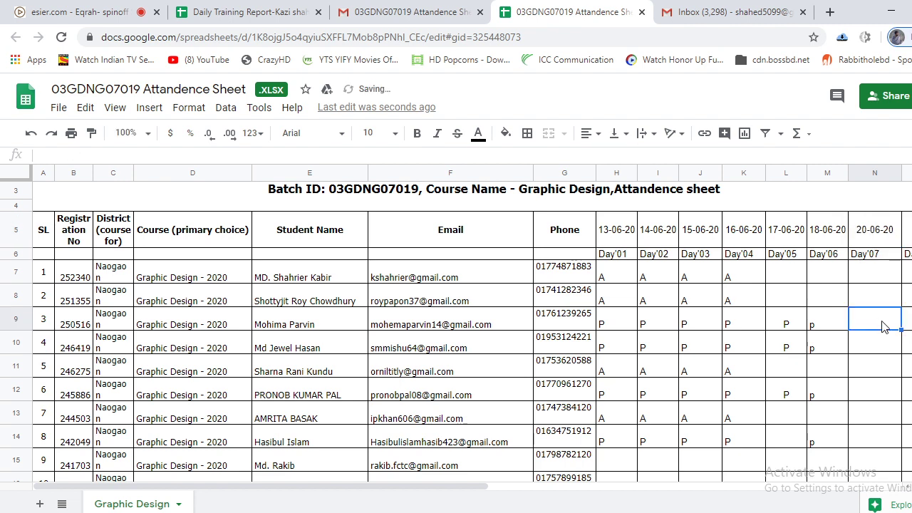
Mark Day'07 as P in N9 and N10, and A in N12.
drag(460, 488, 491, 488)
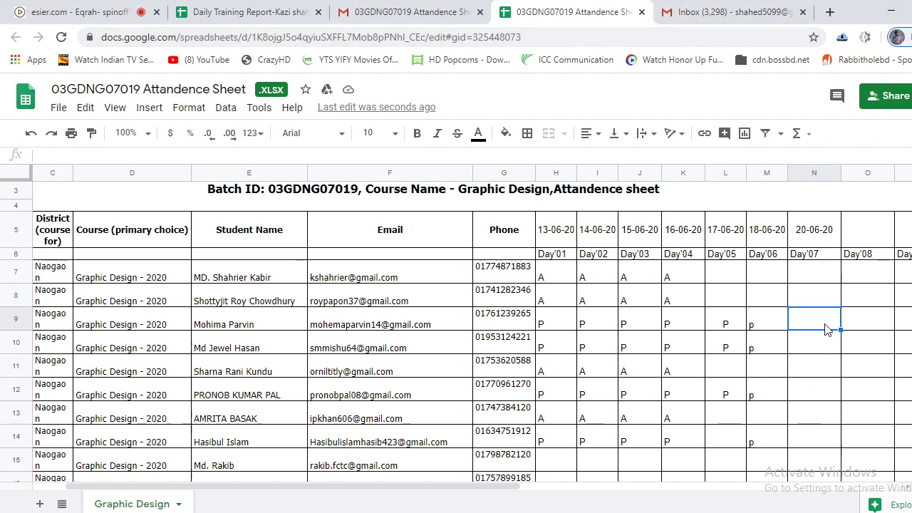
text(P)
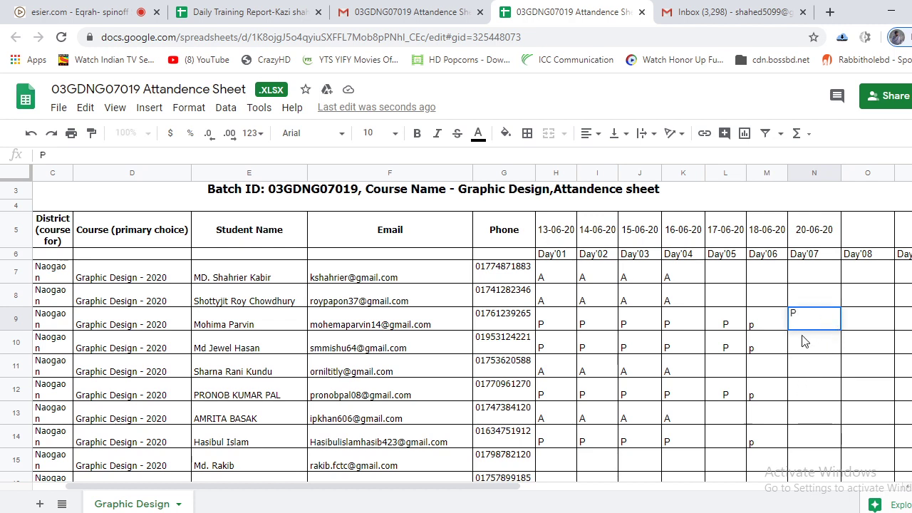
key(Return)
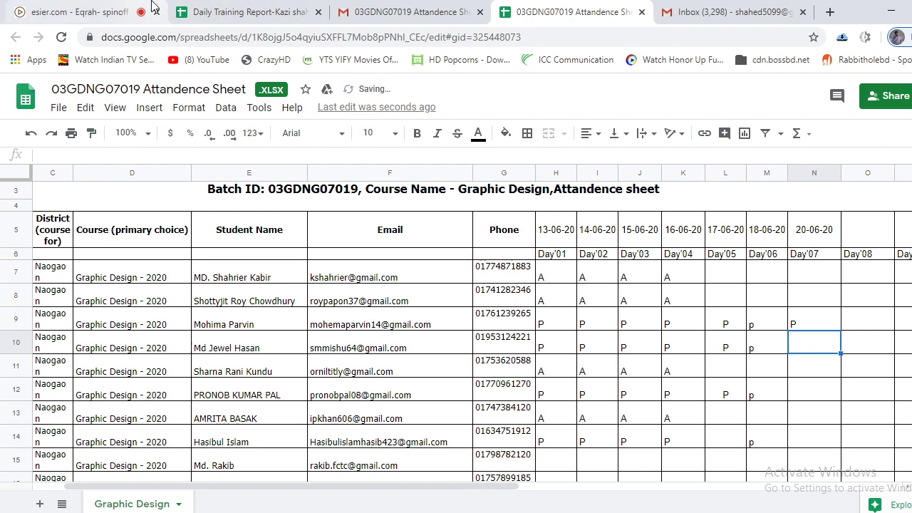
text(P)
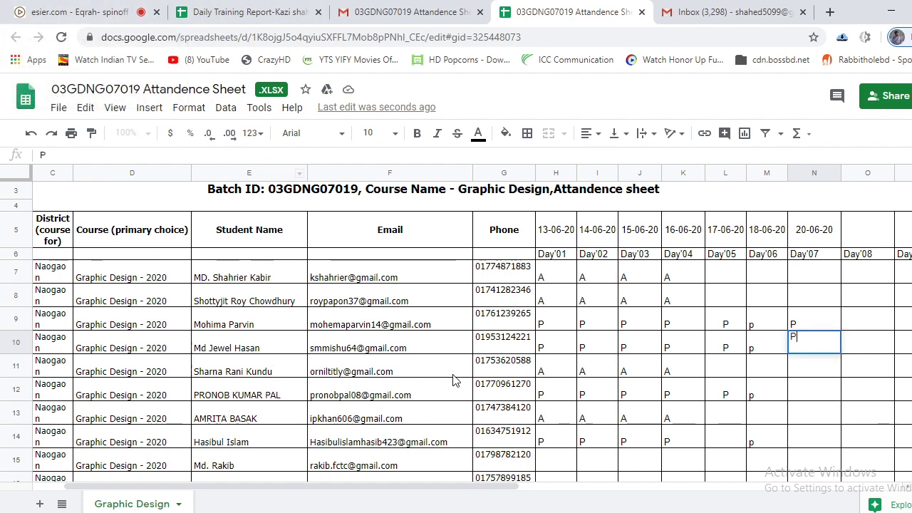
click(800, 396)
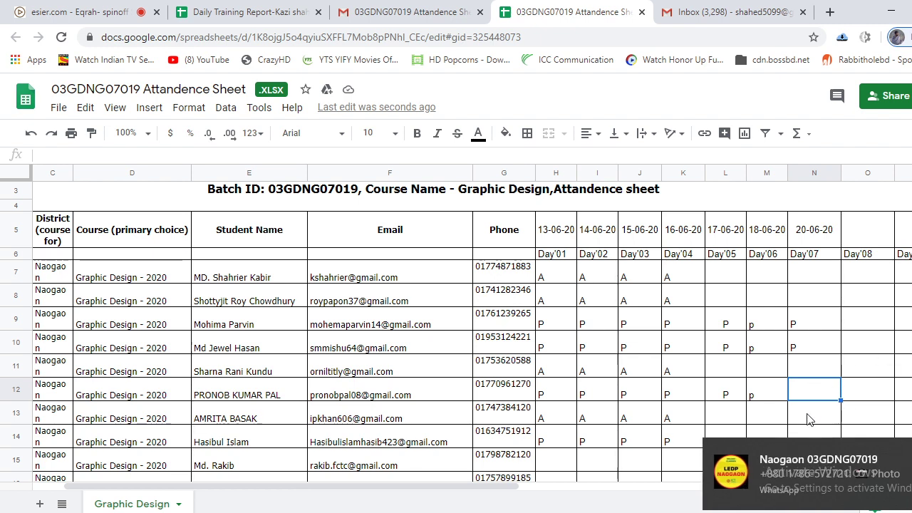
text(A)
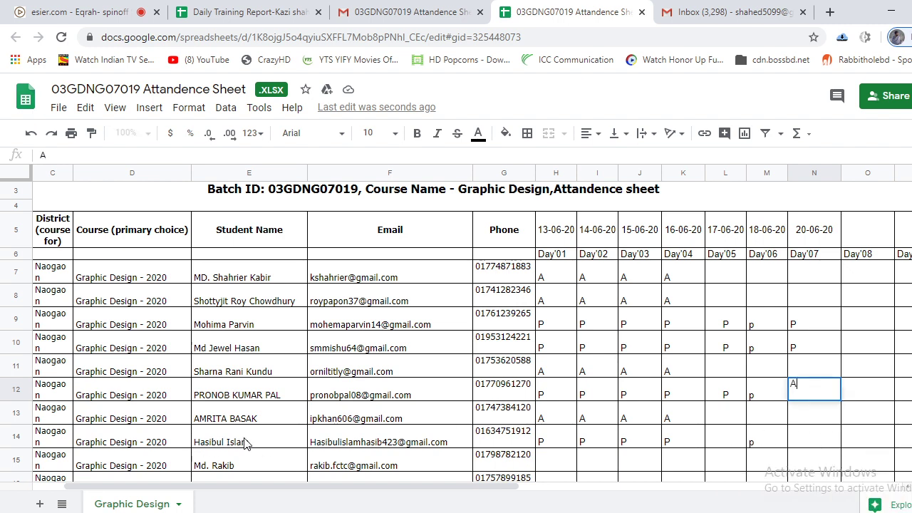
click(802, 441)
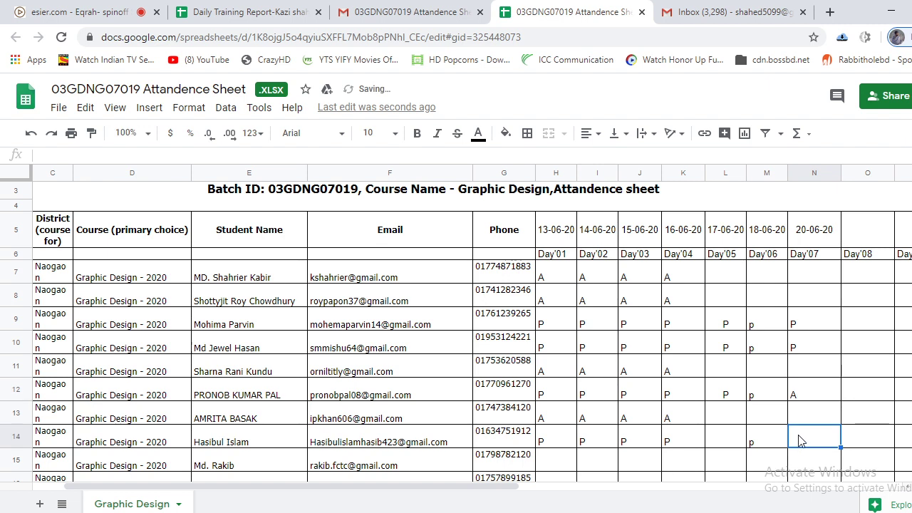
Mark N14 and N16 present with P, then go back to the class meeting.
text(P)
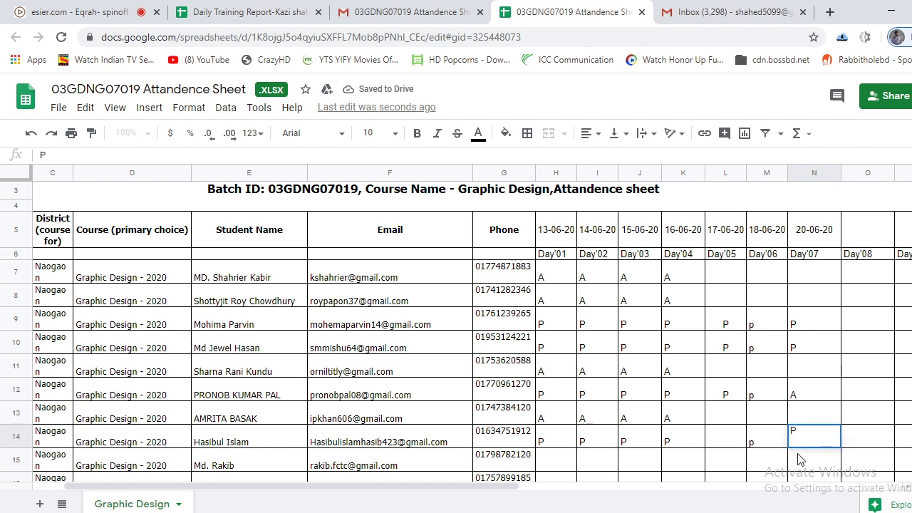
key(Return)
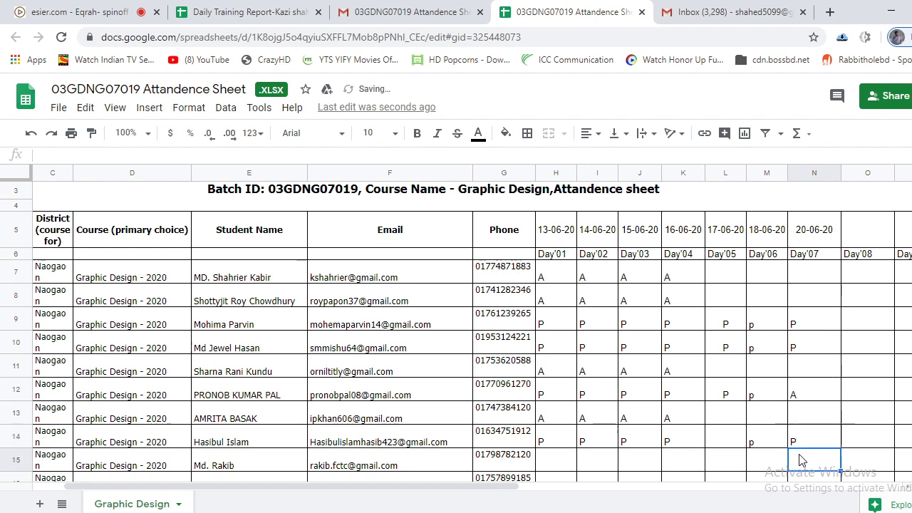
scroll(828, 418, down, 3)
scroll(827, 423, down, 1)
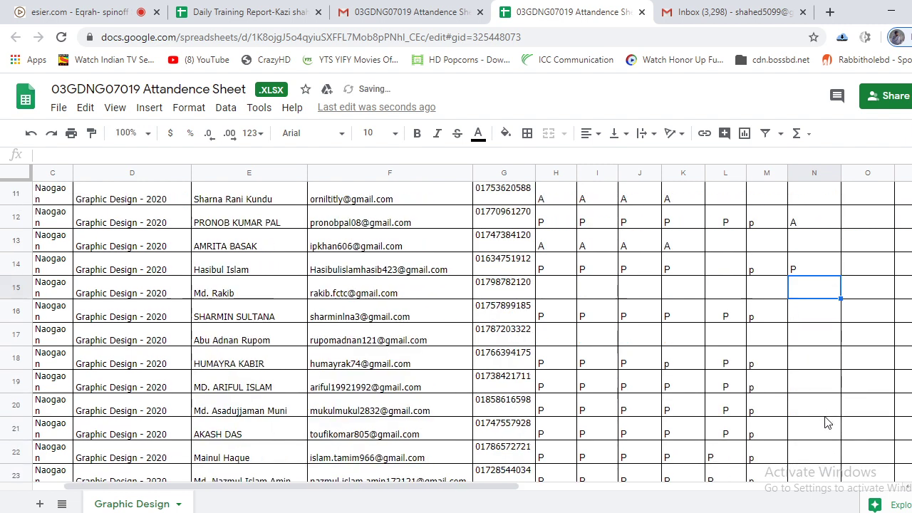
click(805, 317)
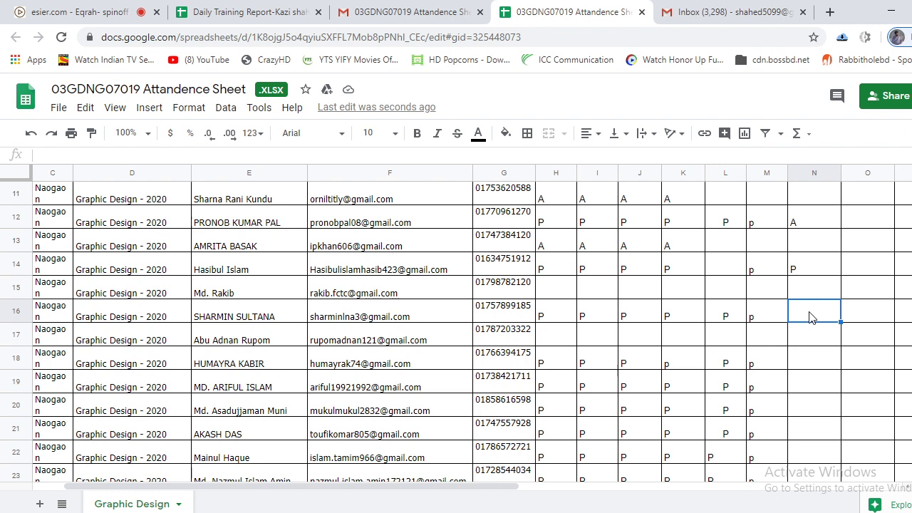
text(P)
click(799, 362)
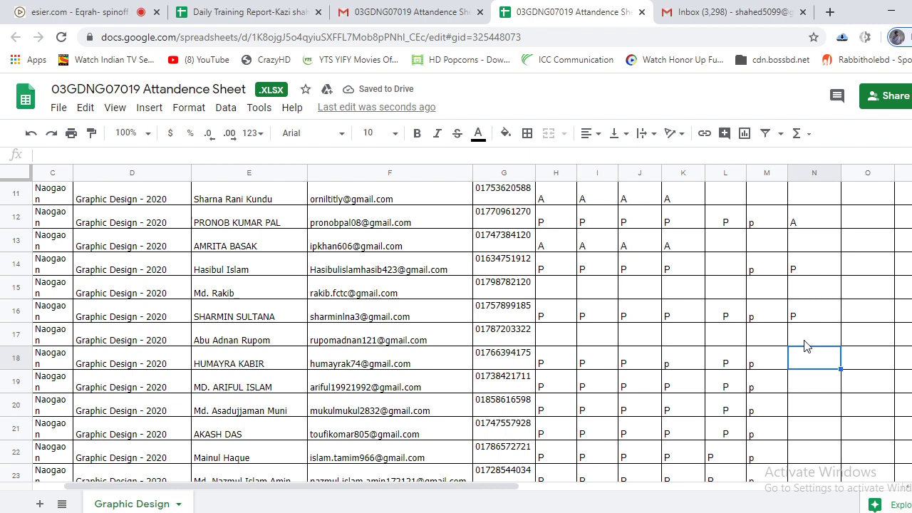
click(57, 12)
Turn off meeting mute, mute all users except the presenter, then return to the sheet.
click(122, 235)
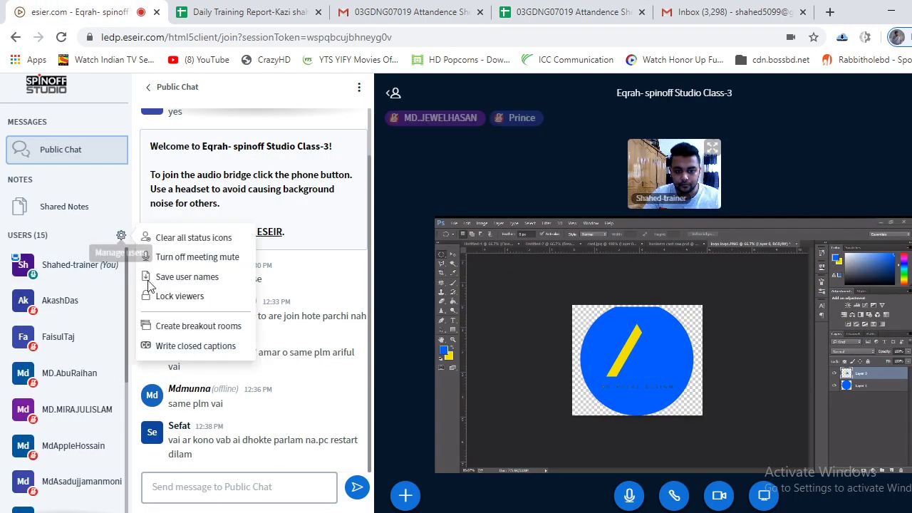
click(197, 260)
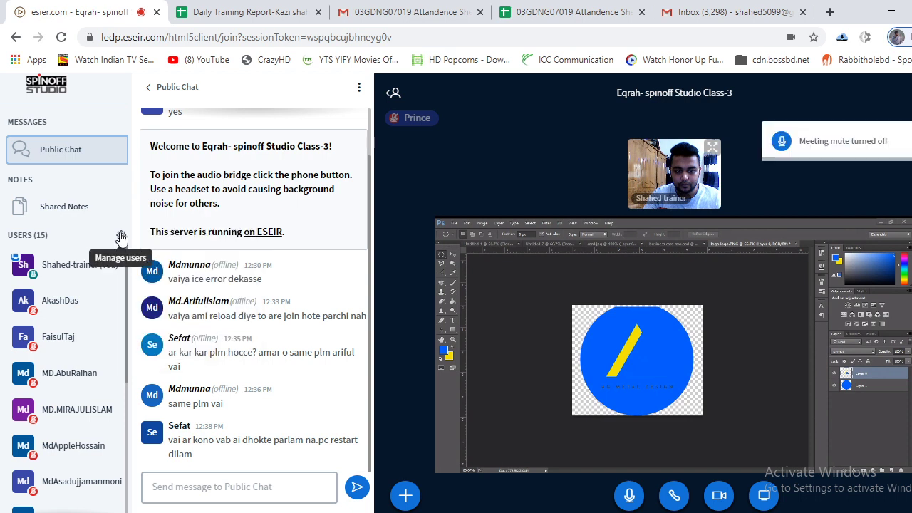
click(121, 235)
click(200, 283)
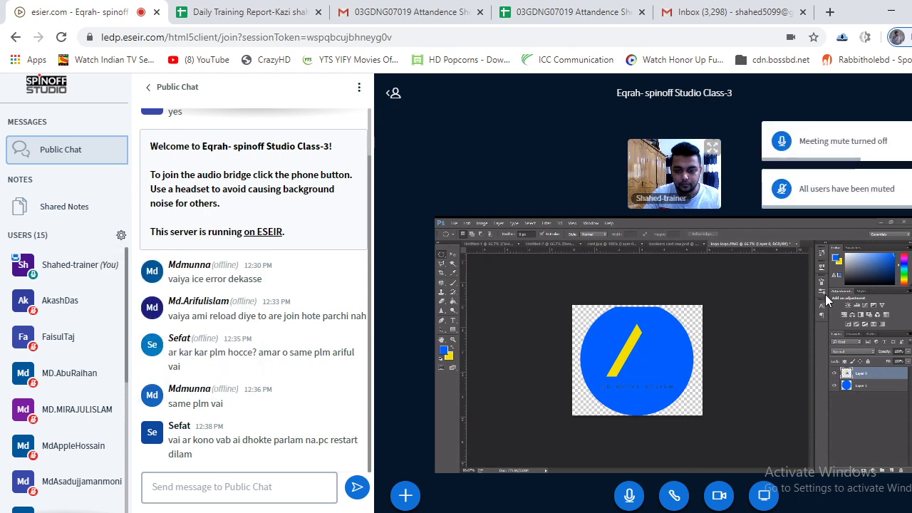
click(574, 10)
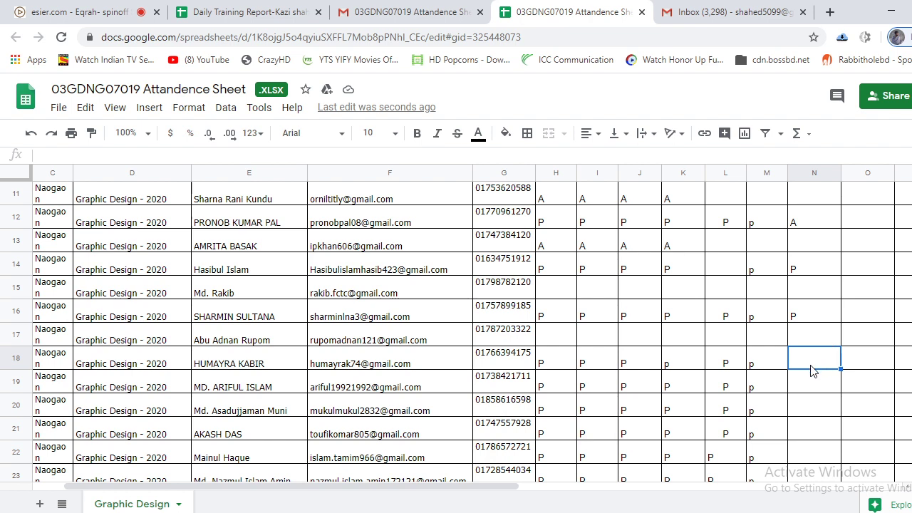
Mark Day'07 for rows 18–21: A, then P, P, P.
text(A)
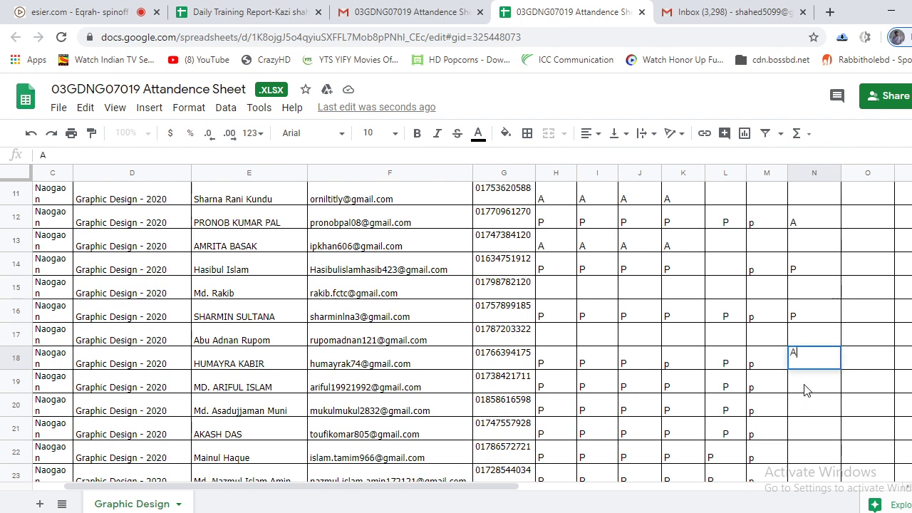
click(809, 386)
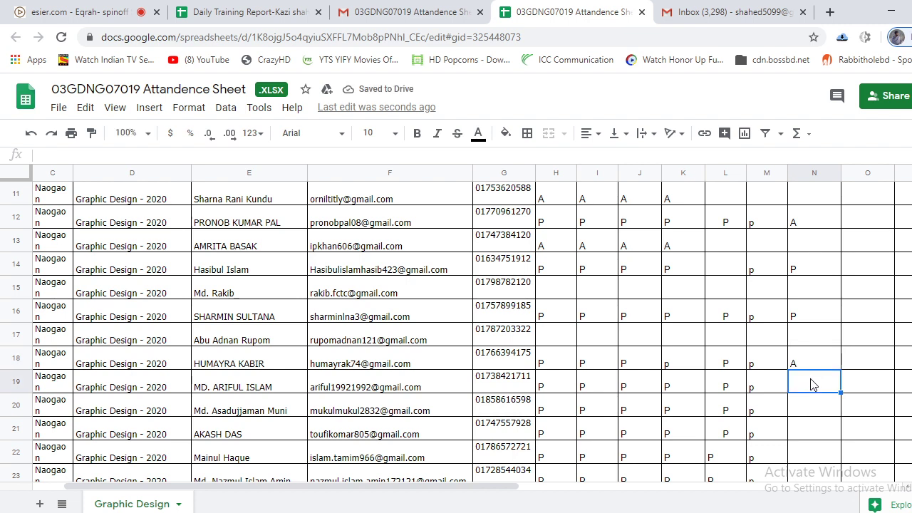
text(P)
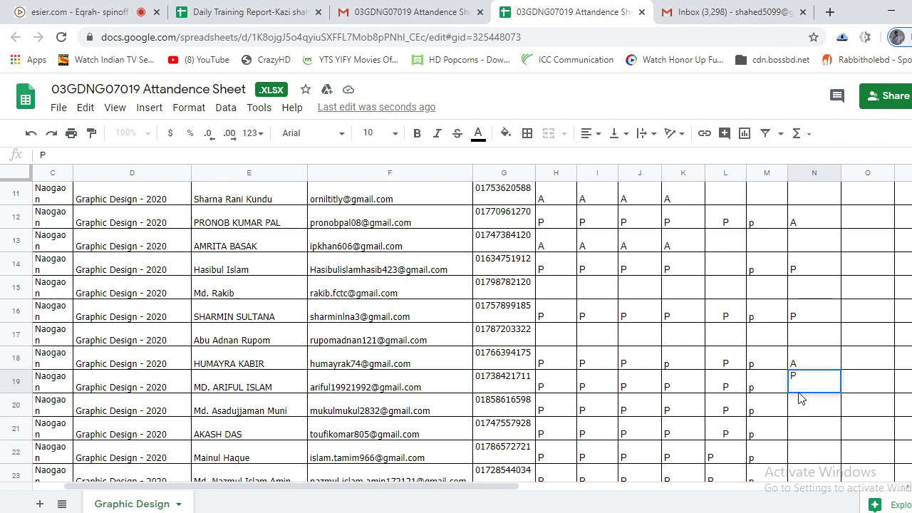
key(Return)
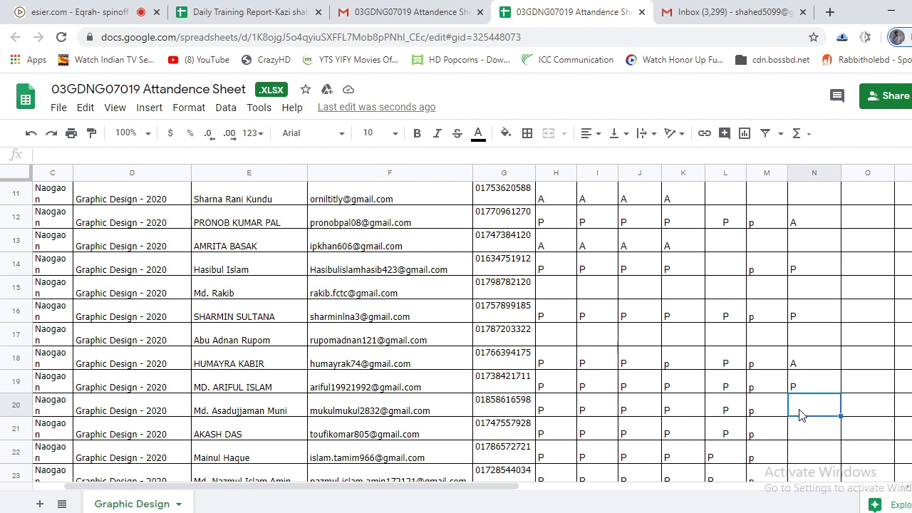
text(P)
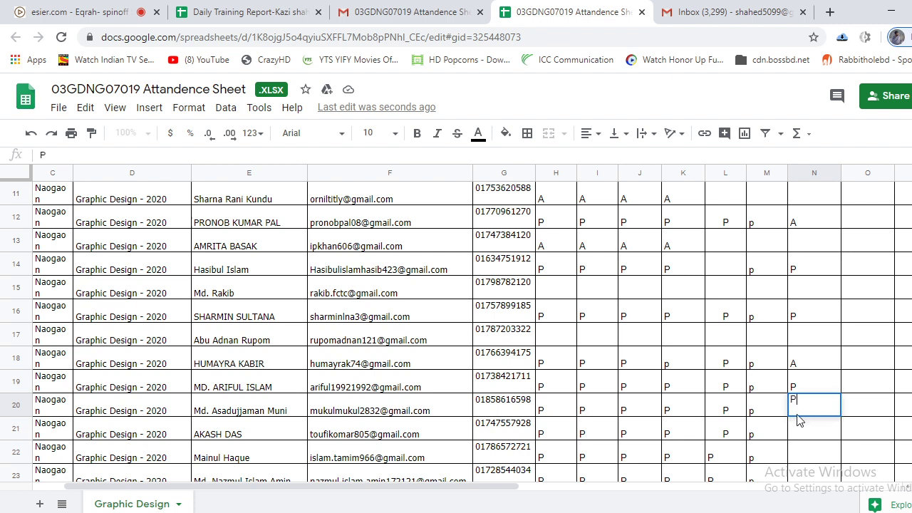
click(818, 432)
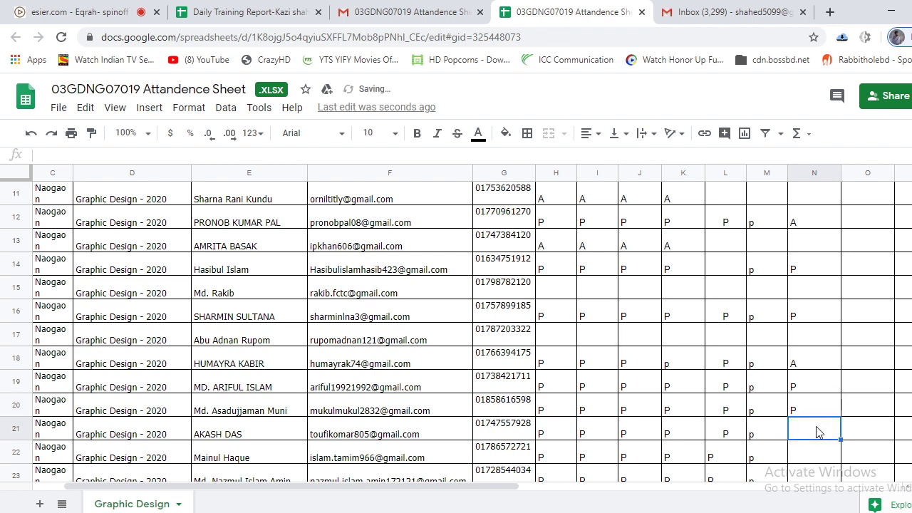
text(P)
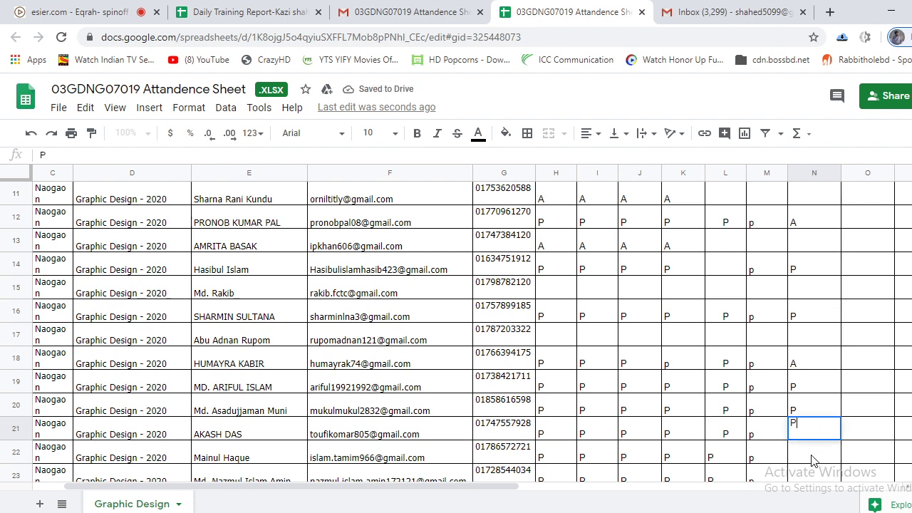
click(812, 459)
Mark N22, N23, N25 and N26 present with P, skipping row 24.
scroll(821, 433, down, 1)
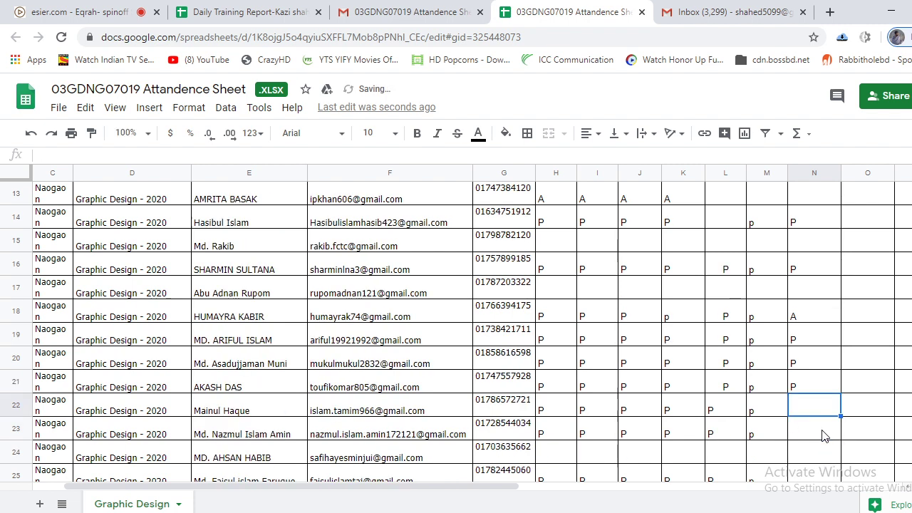
scroll(821, 436, down, 1)
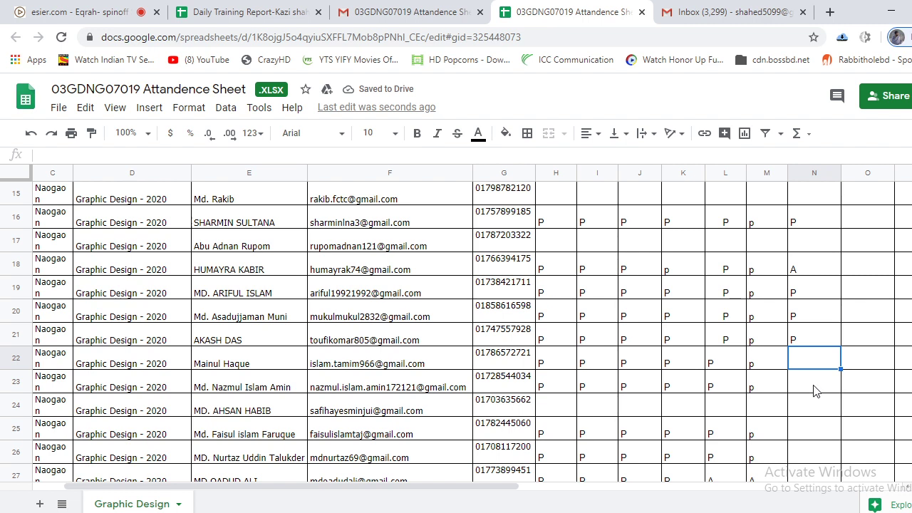
text(P)
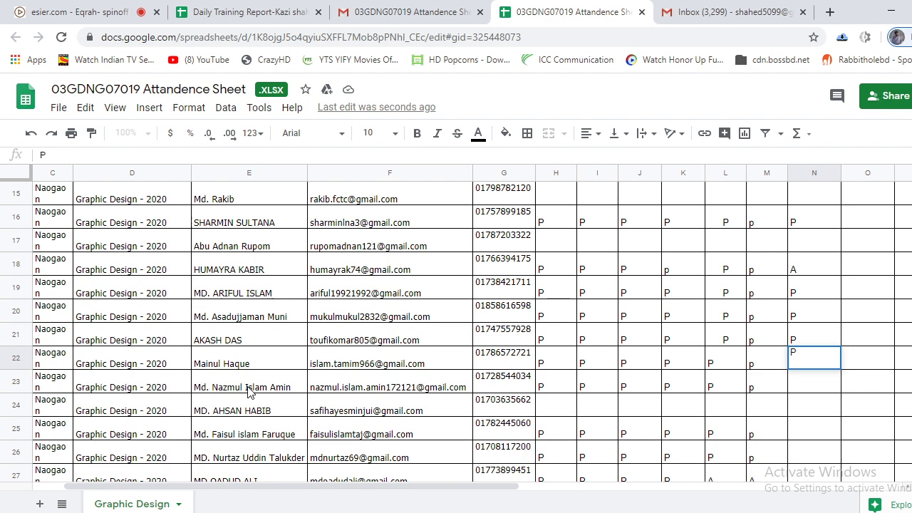
click(808, 388)
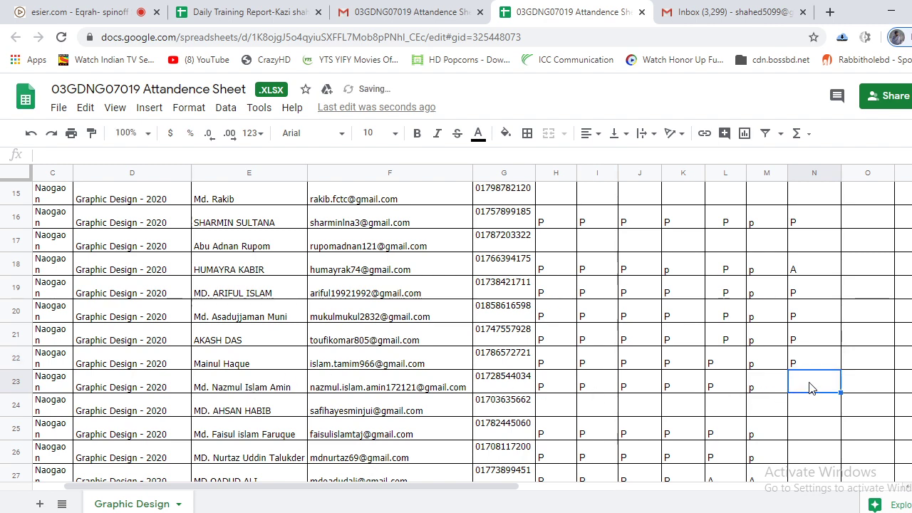
text(P)
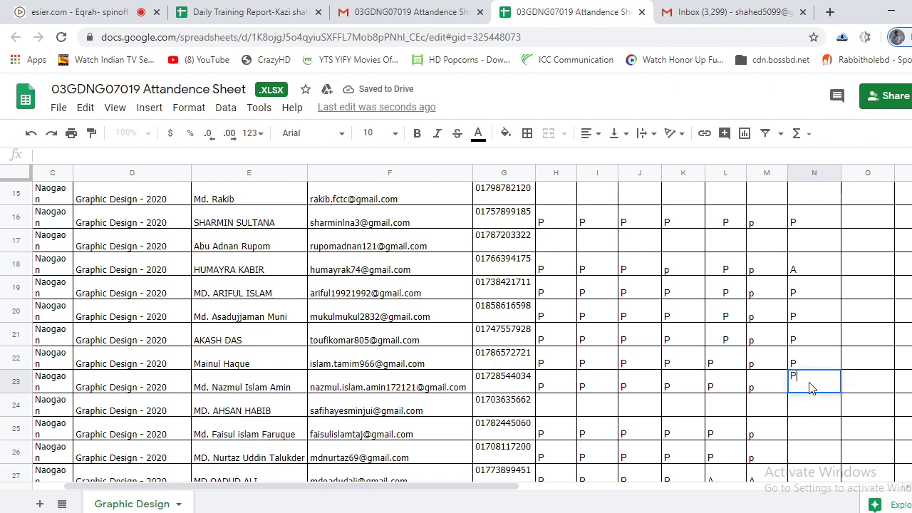
click(815, 436)
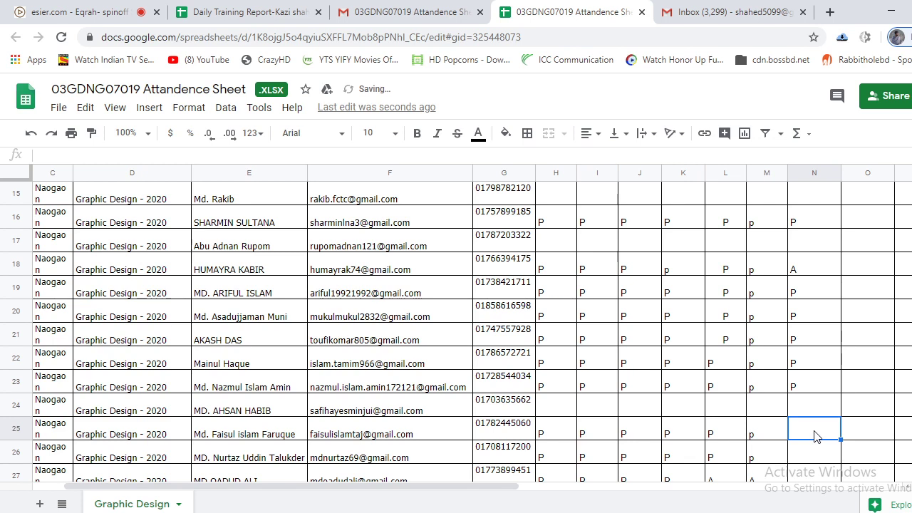
text(P)
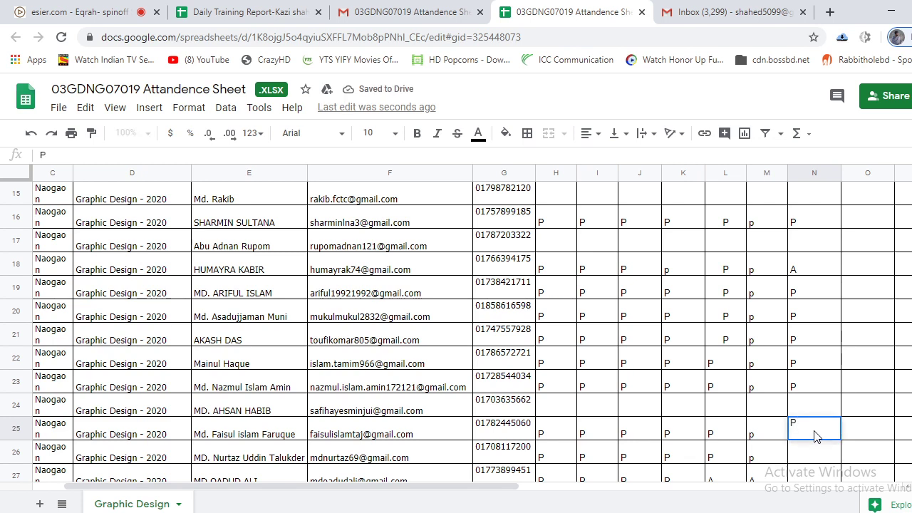
click(809, 456)
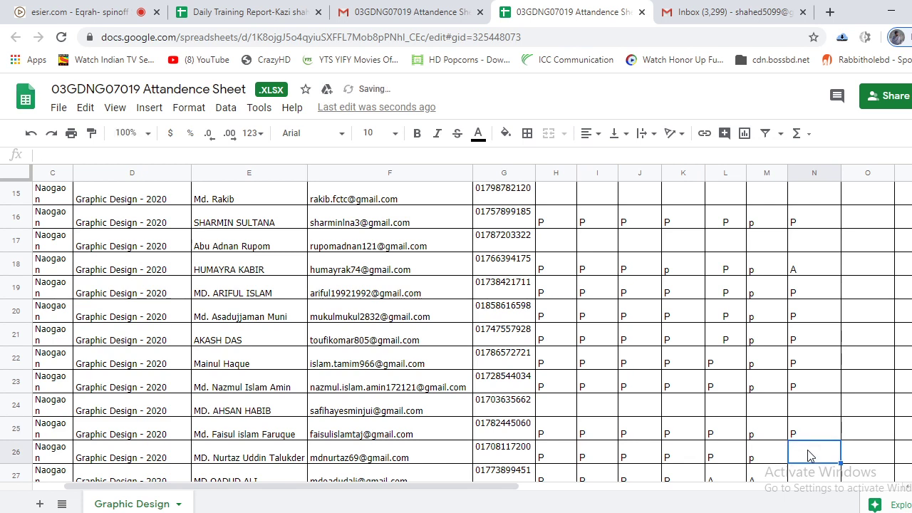
scroll(808, 456, down, 2)
text(P)
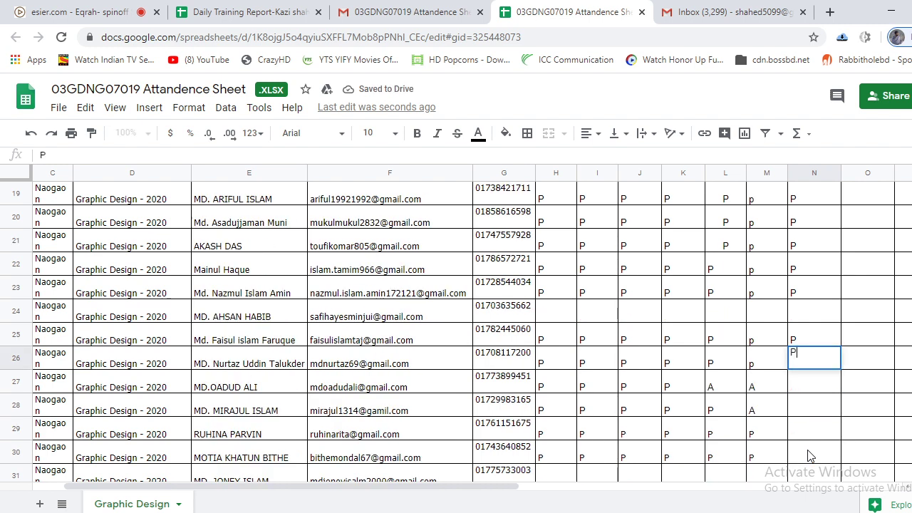
Enter A in N27, P in N28 and N29, and A in N30.
click(827, 388)
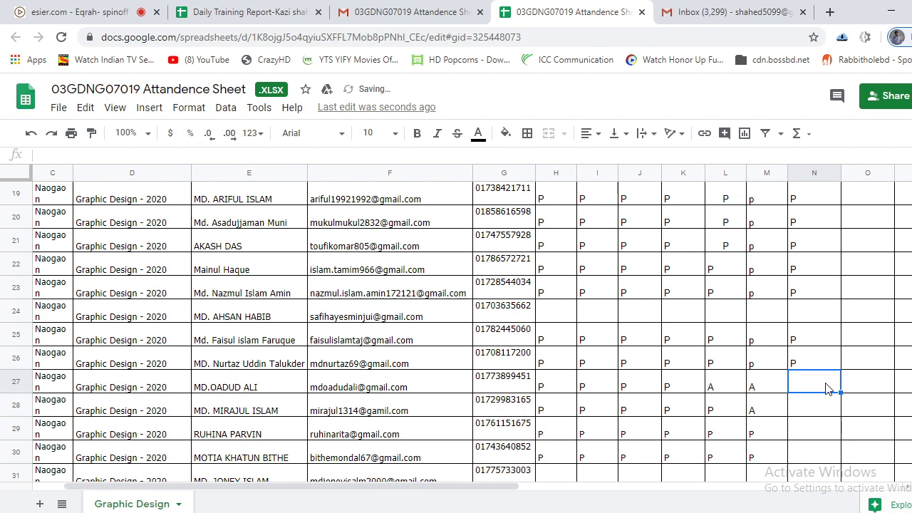
text(A)
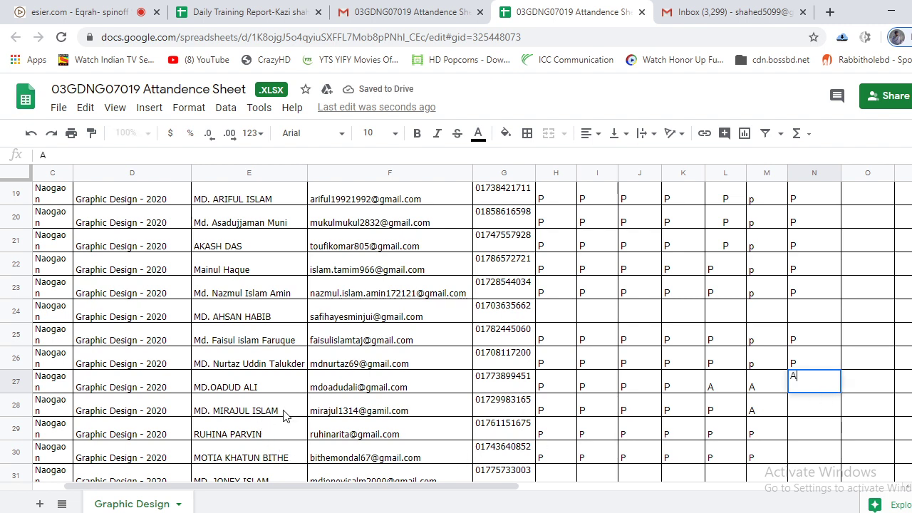
click(812, 412)
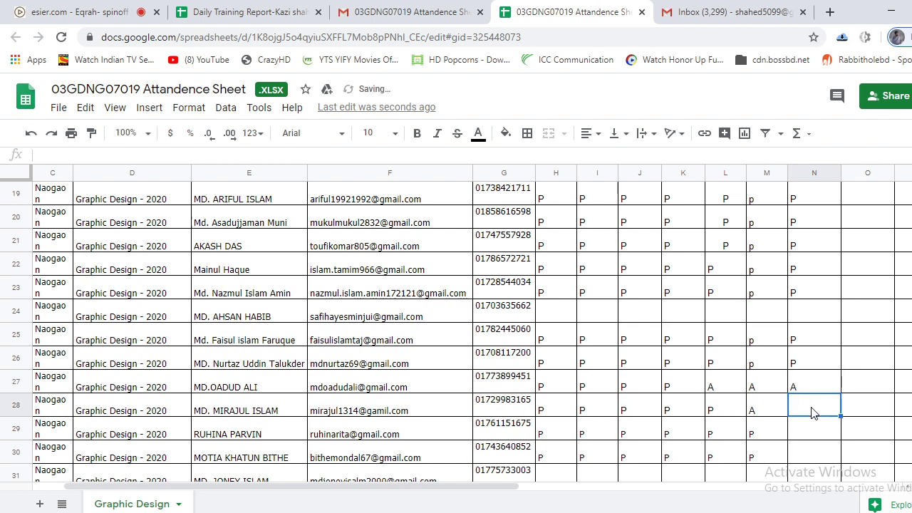
text(P)
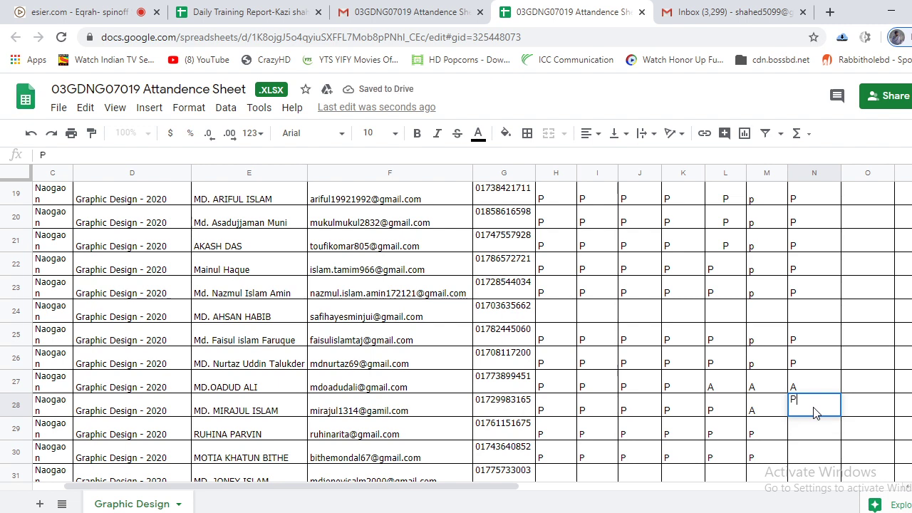
click(805, 433)
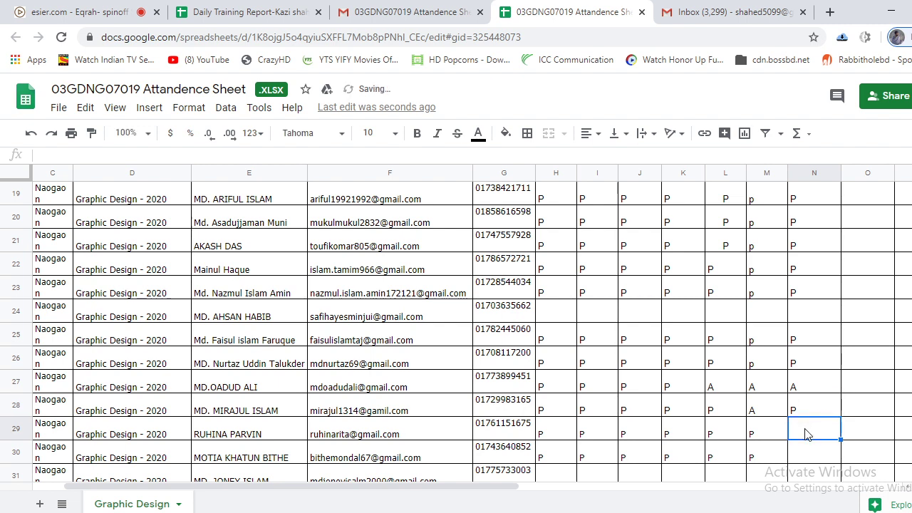
text(P)
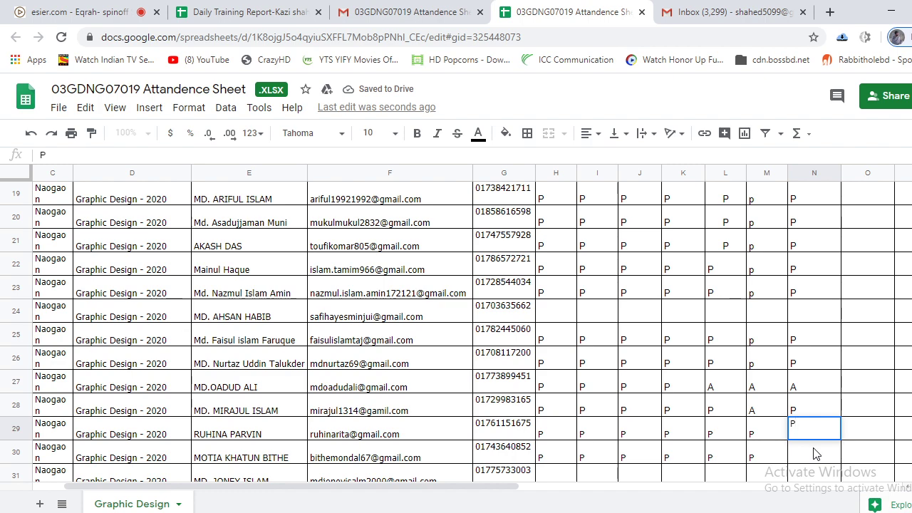
click(814, 454)
scroll(814, 453, down, 2)
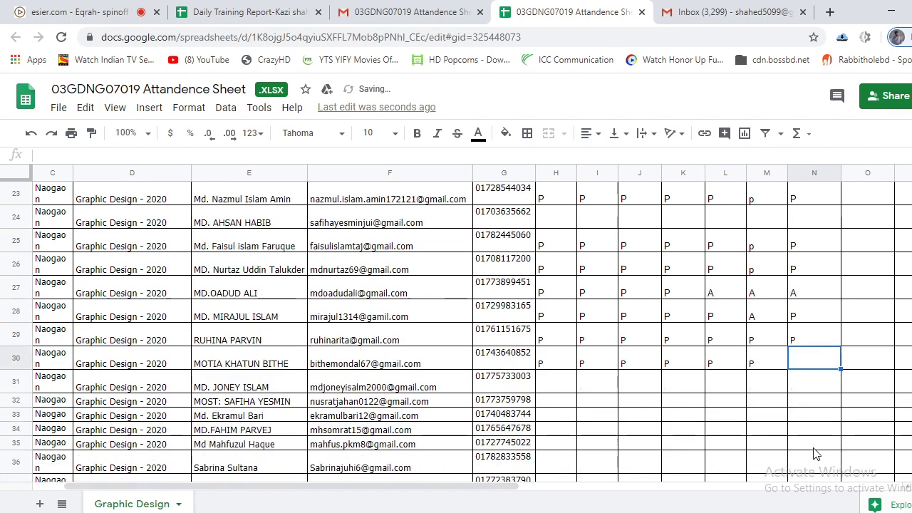
scroll(815, 454, down, 2)
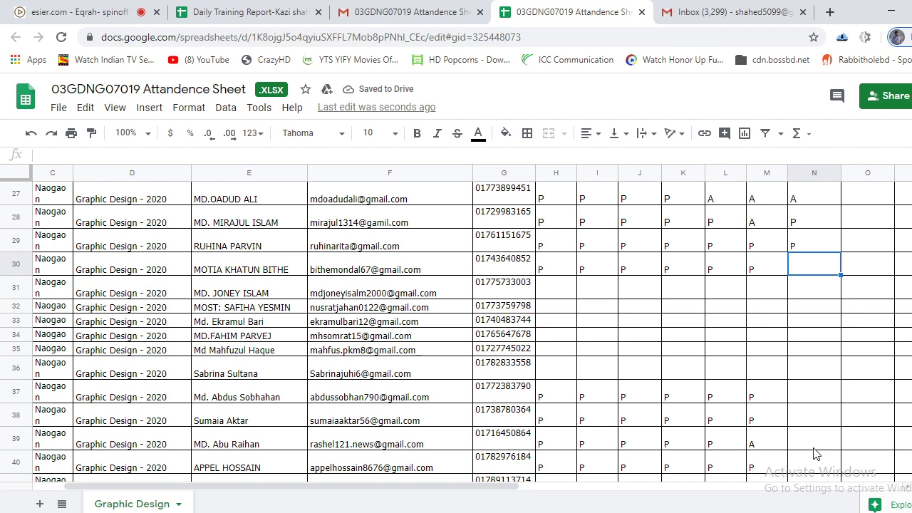
text(A)
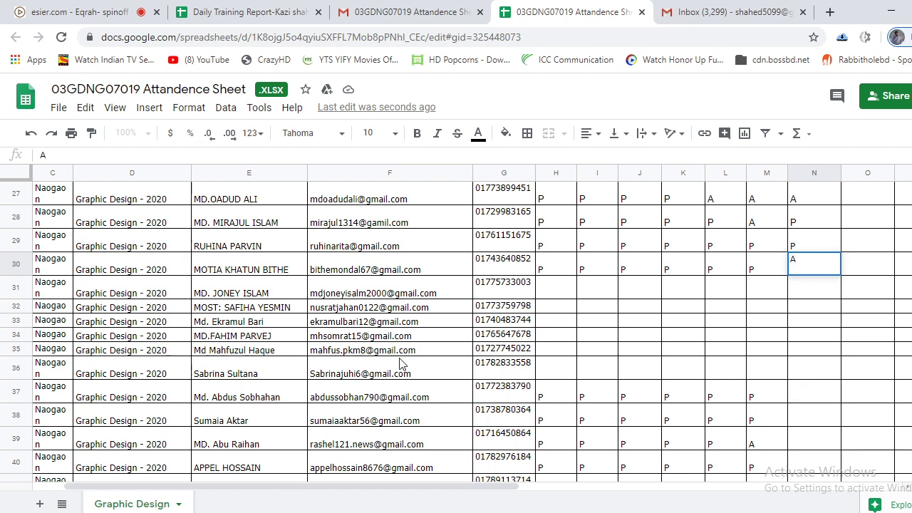
Fill cells H36 through M36 with P marks.
click(674, 377)
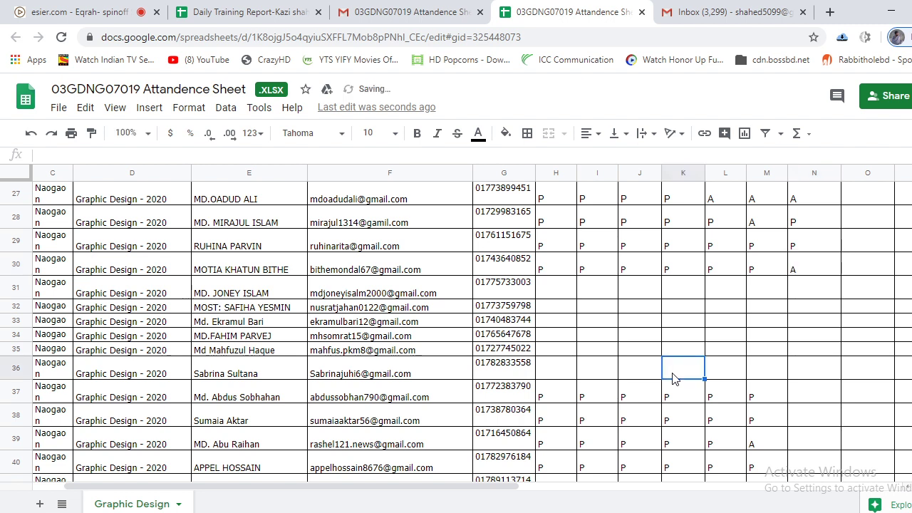
text(P)
click(735, 376)
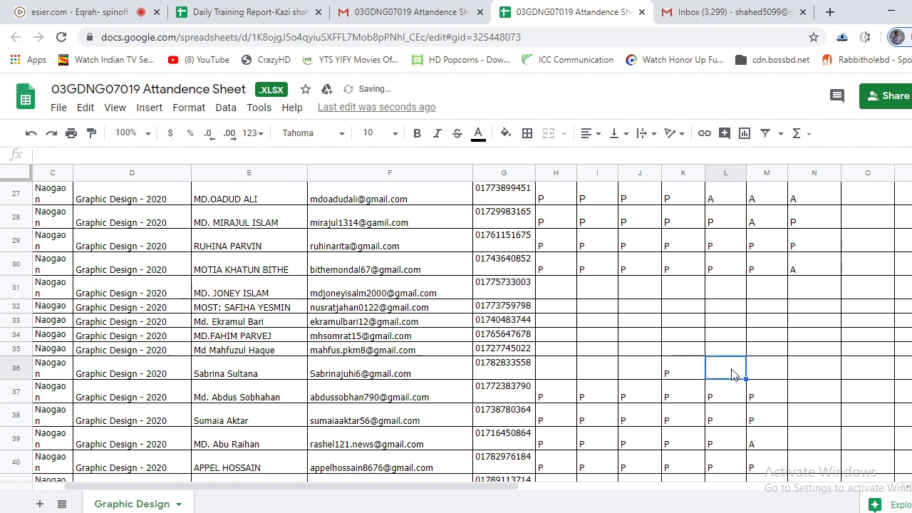
text(P)
click(770, 378)
text(P)
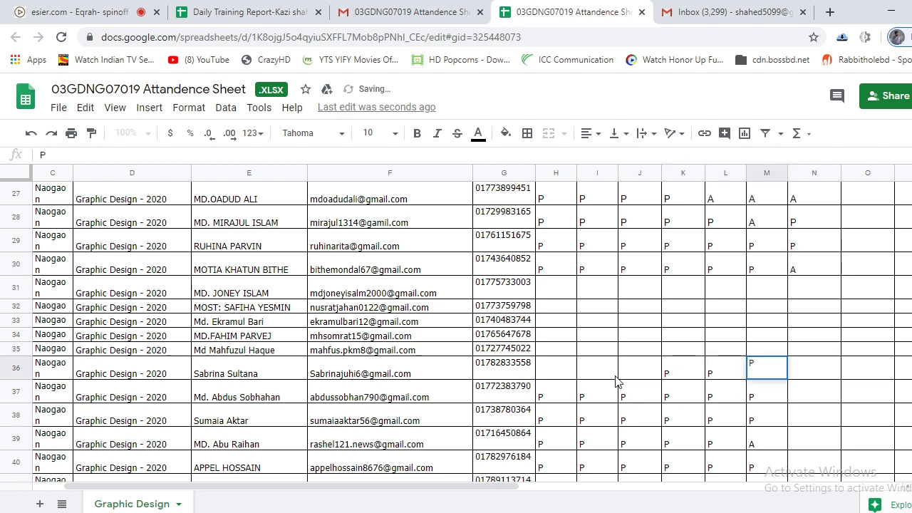
click(588, 378)
text(P)
click(633, 373)
text(P)
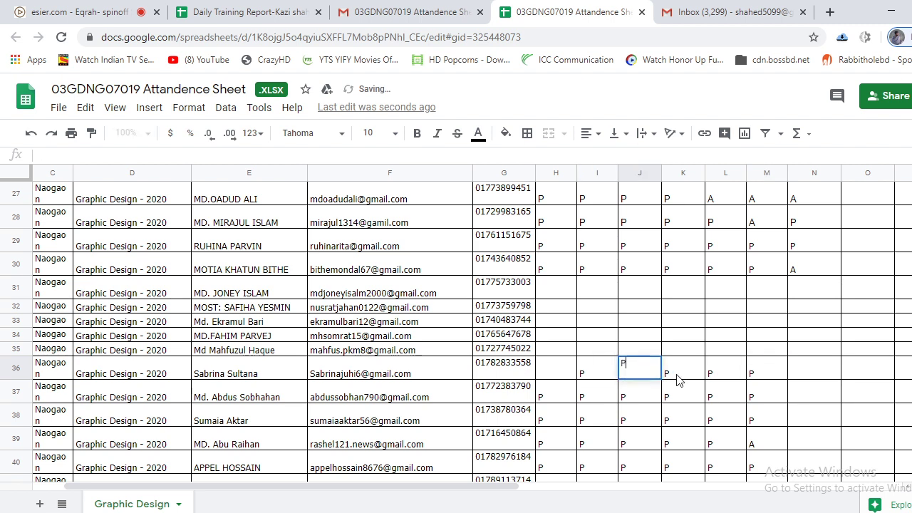
click(544, 371)
text(P)
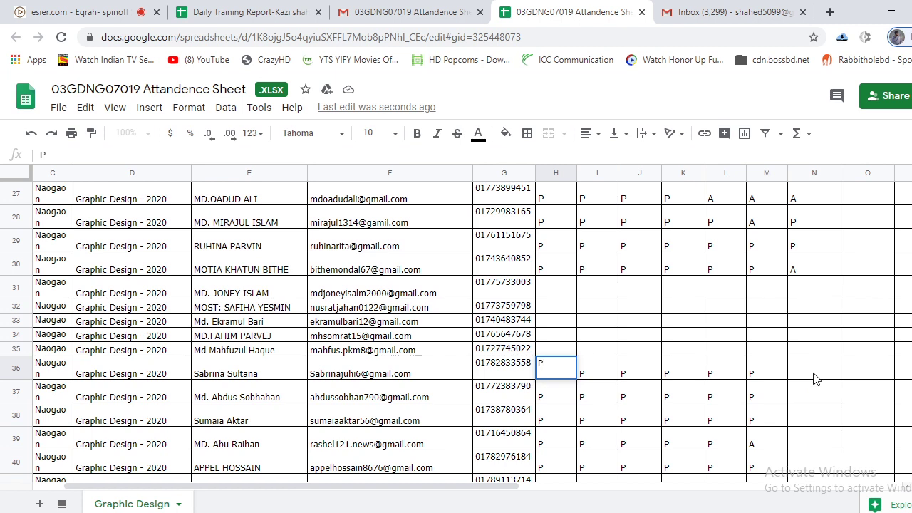
Enter A, A, P, A, P in N36–N40, then return to the class meeting.
click(815, 376)
text(A)
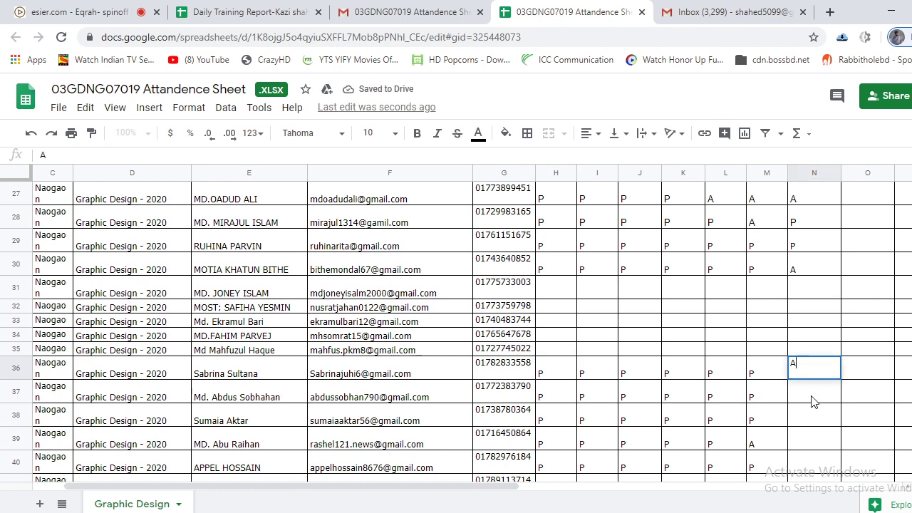
click(814, 401)
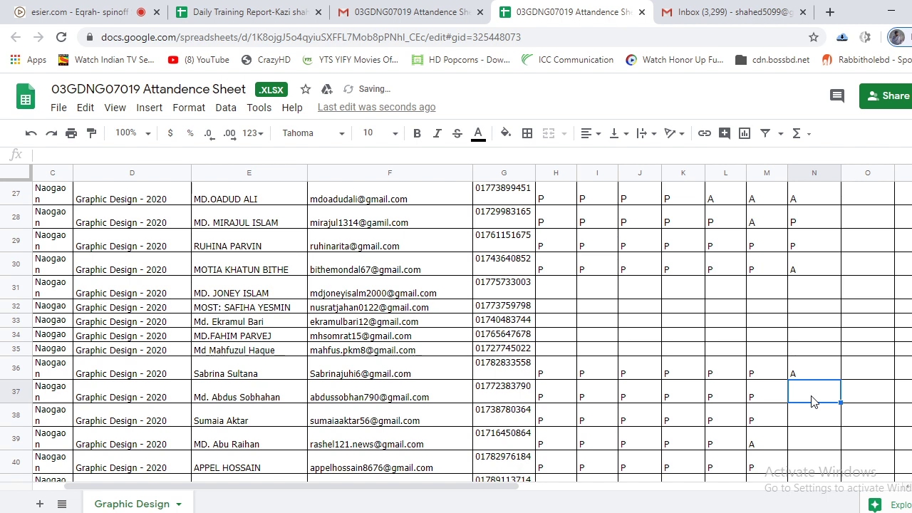
text(A)
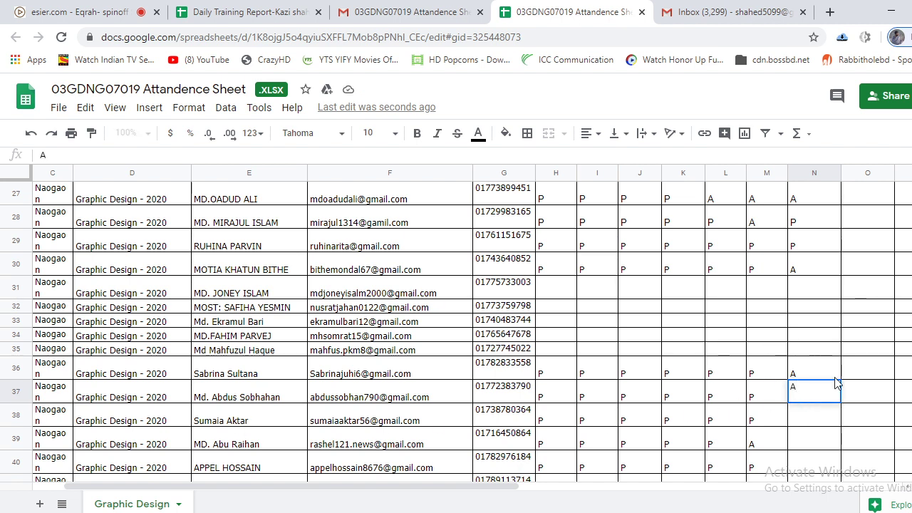
click(817, 420)
text(P)
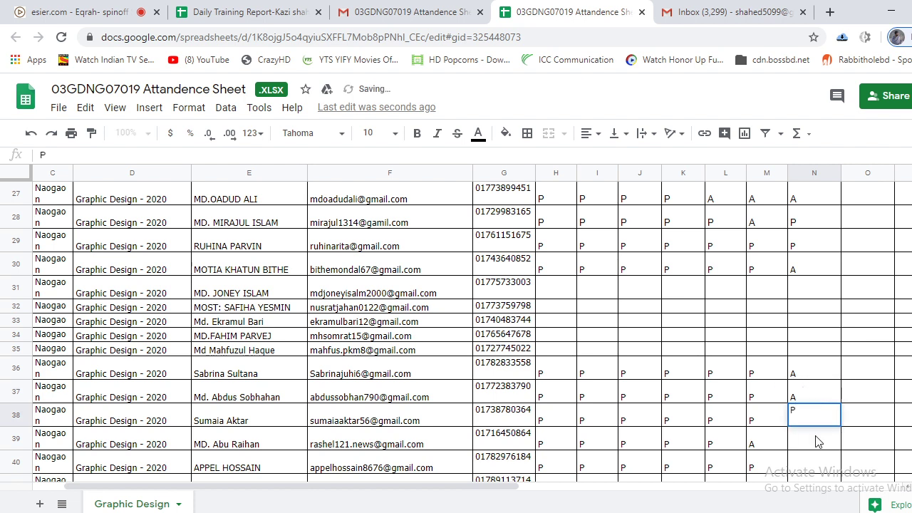
click(817, 441)
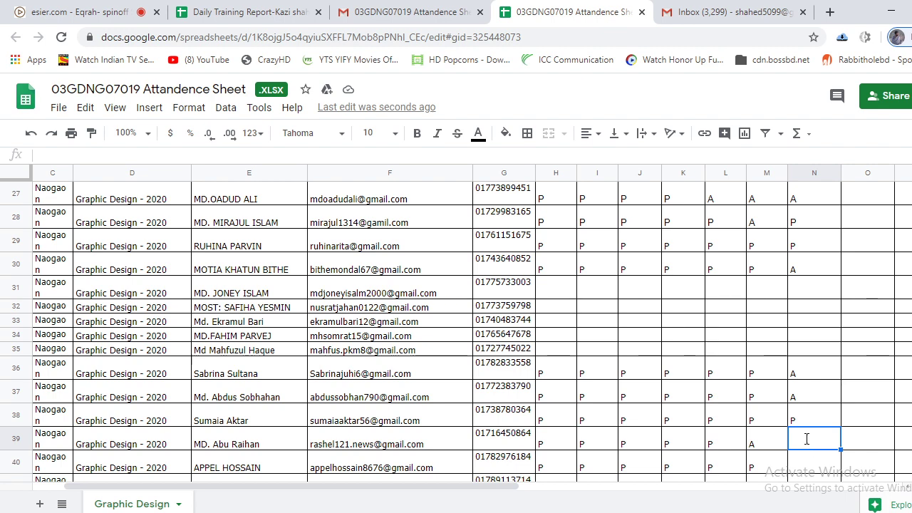
text(A)
key(Return)
scroll(808, 470, down, 2)
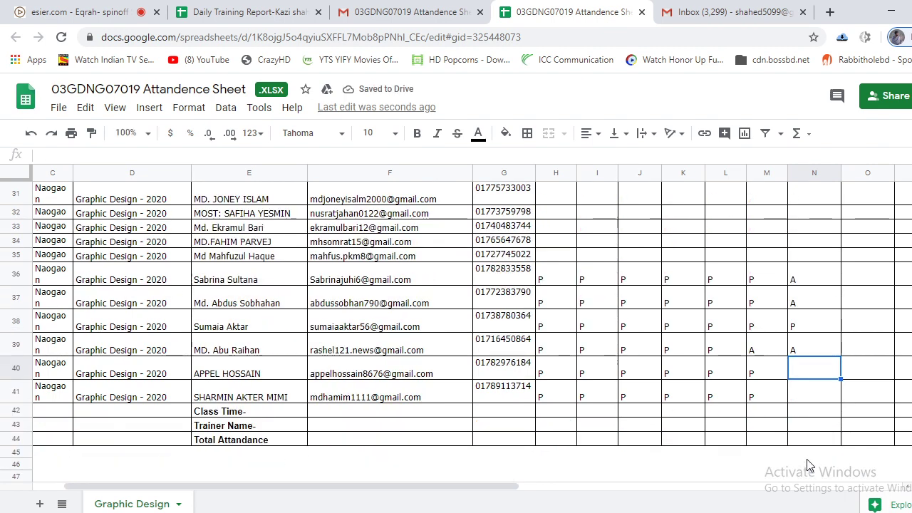
text(P)
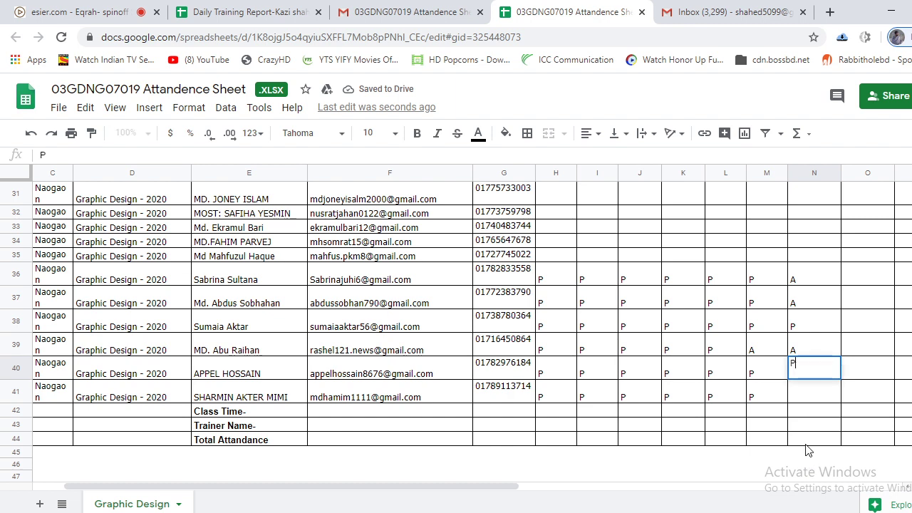
click(798, 397)
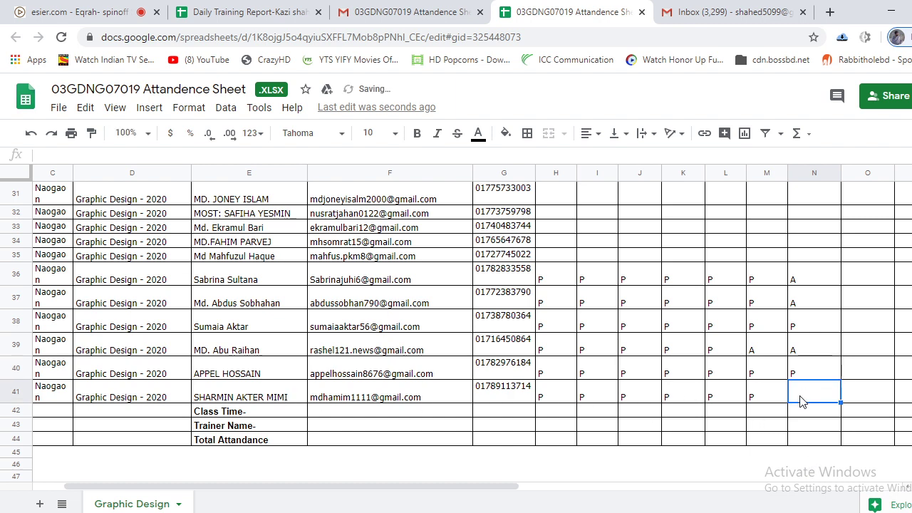
click(75, 12)
Scroll through the class Users list to check attendees, then switch back to the attendance sheet.
scroll(63, 366, down, 4)
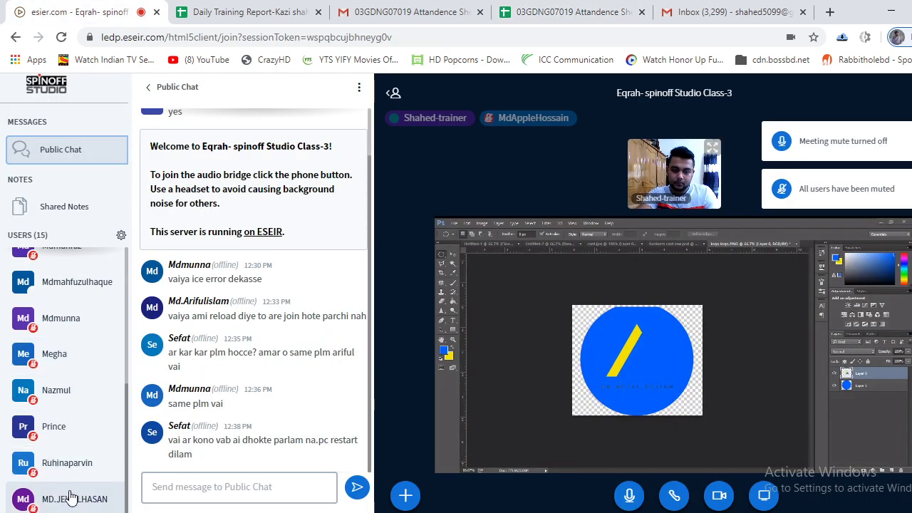
scroll(90, 411, up, 1)
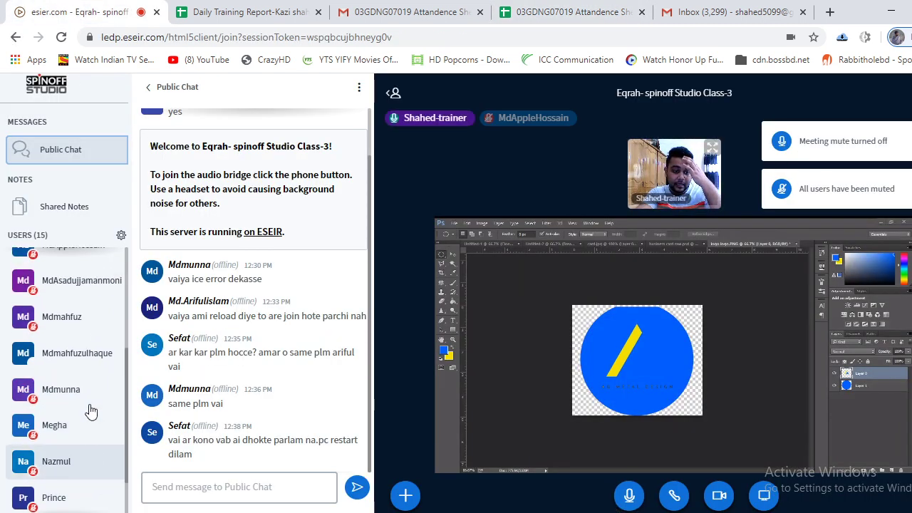
scroll(89, 406, up, 3)
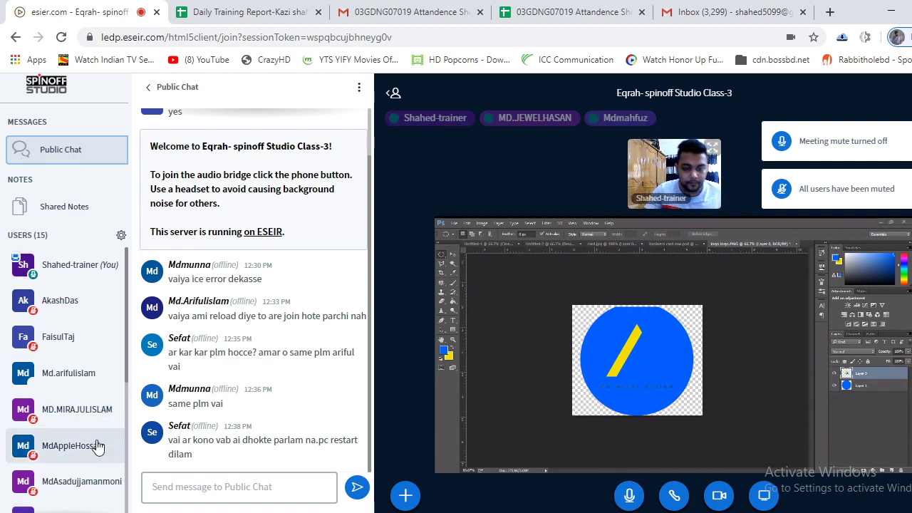
scroll(79, 470, down, 2)
scroll(75, 478, down, 4)
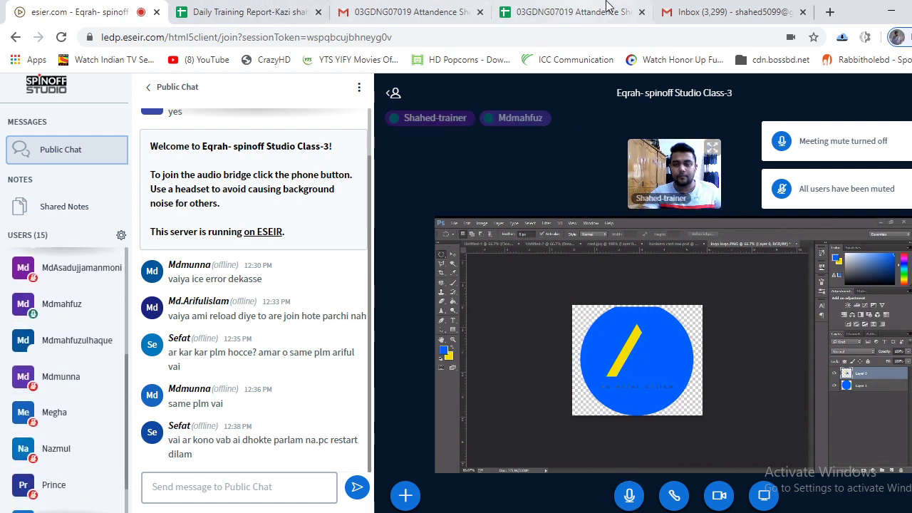
click(709, 6)
click(578, 8)
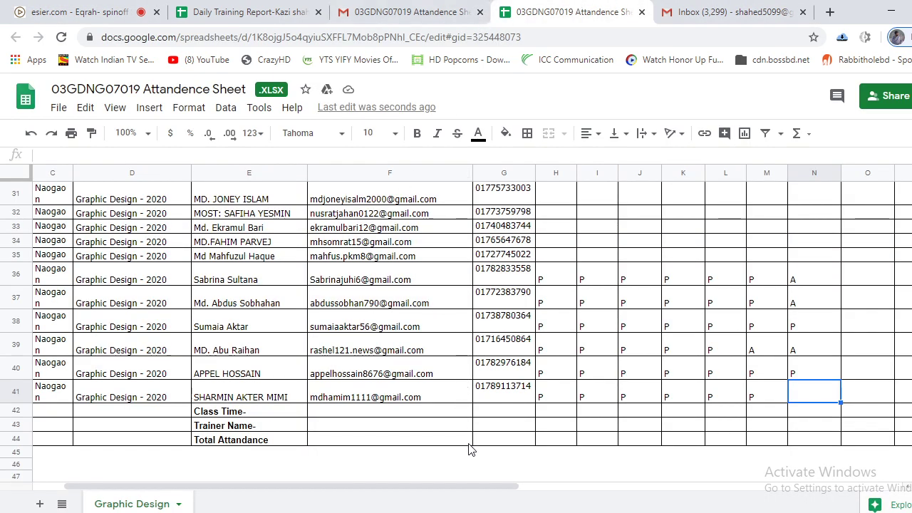
Enter A in N41 and select H35 in the unmarked row 35.
text(A)
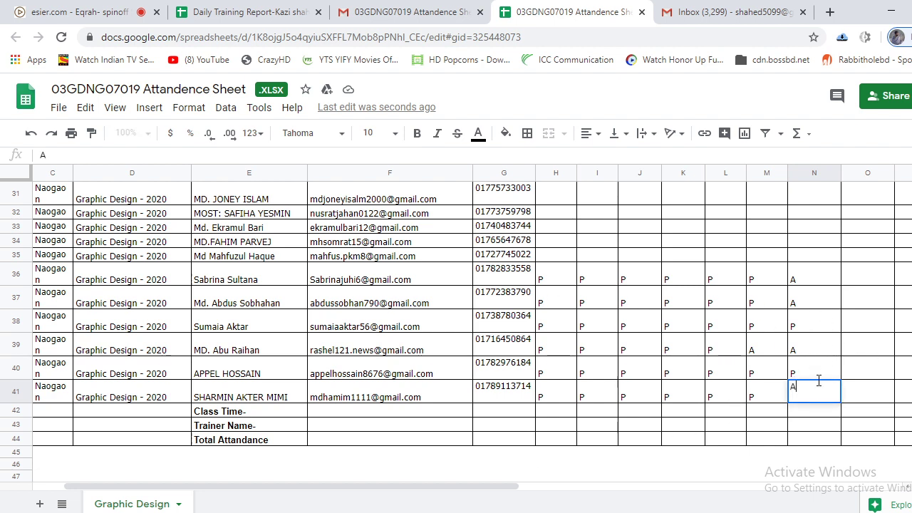
click(814, 326)
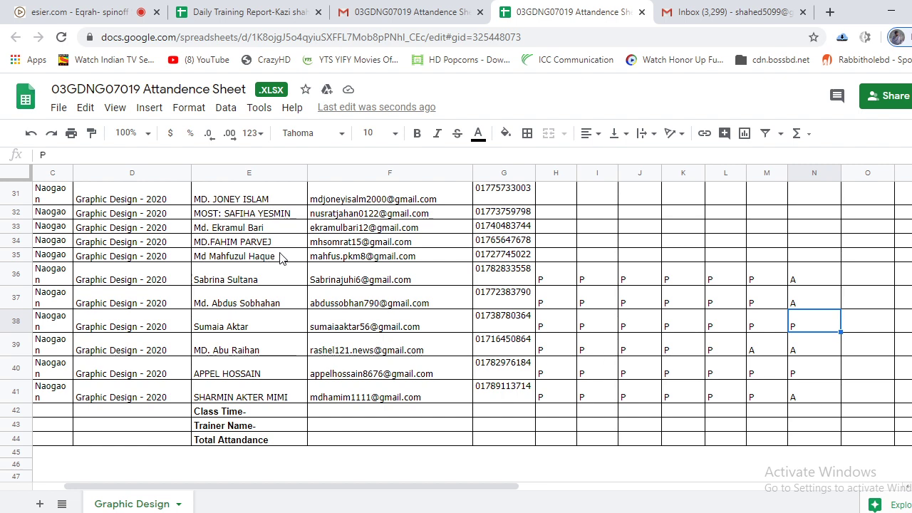
click(563, 256)
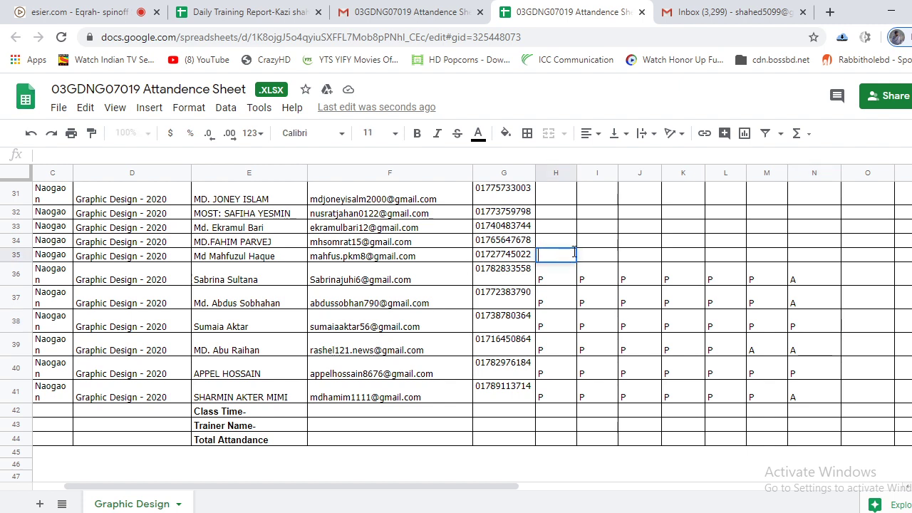
Scroll through rows 19–41 to review the Day'07 marks.
scroll(320, 318, up, 1)
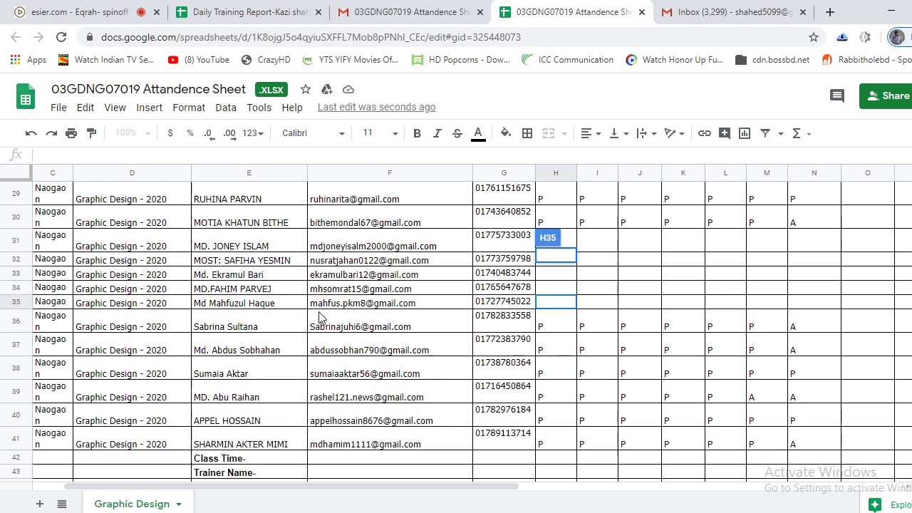
scroll(319, 317, up, 1)
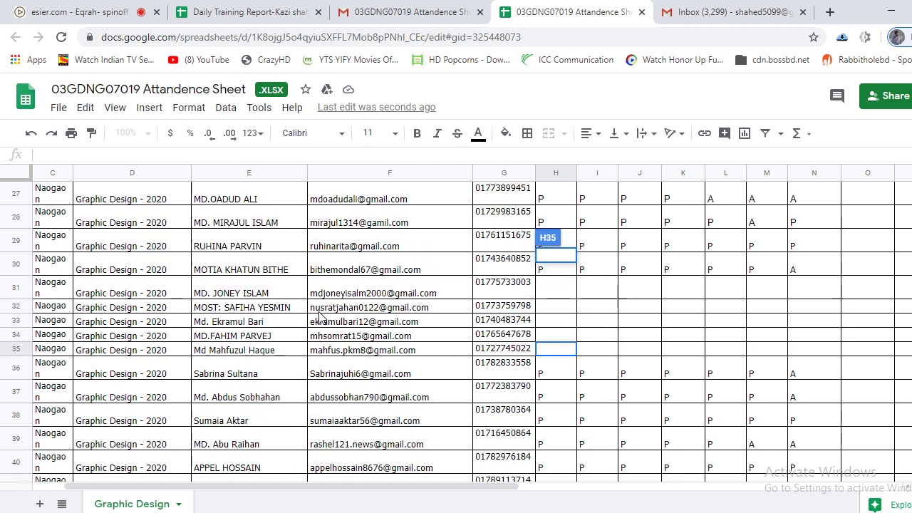
scroll(319, 319, up, 1)
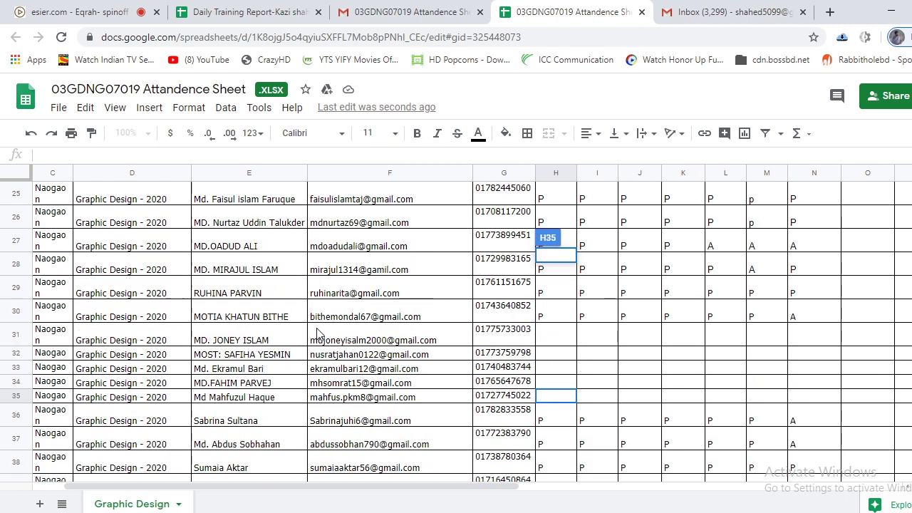
scroll(318, 333, up, 3)
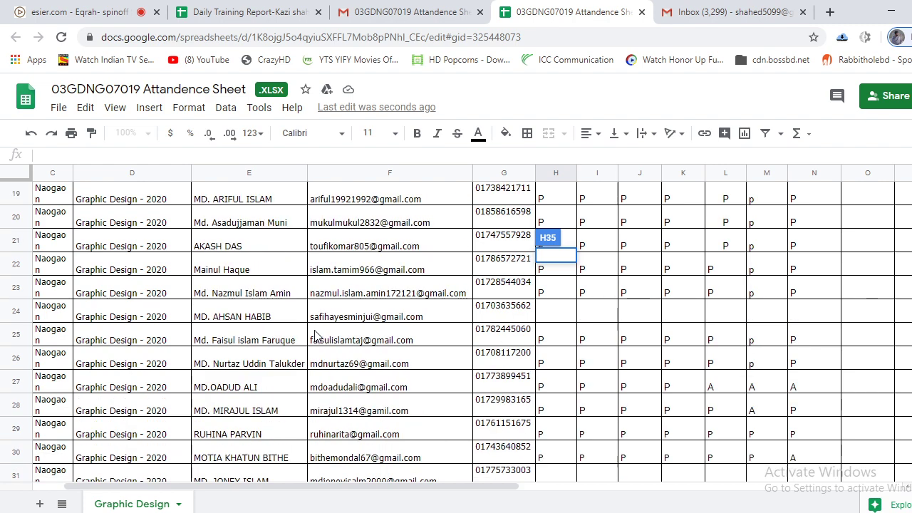
scroll(316, 335, up, 2)
scroll(315, 339, down, 3)
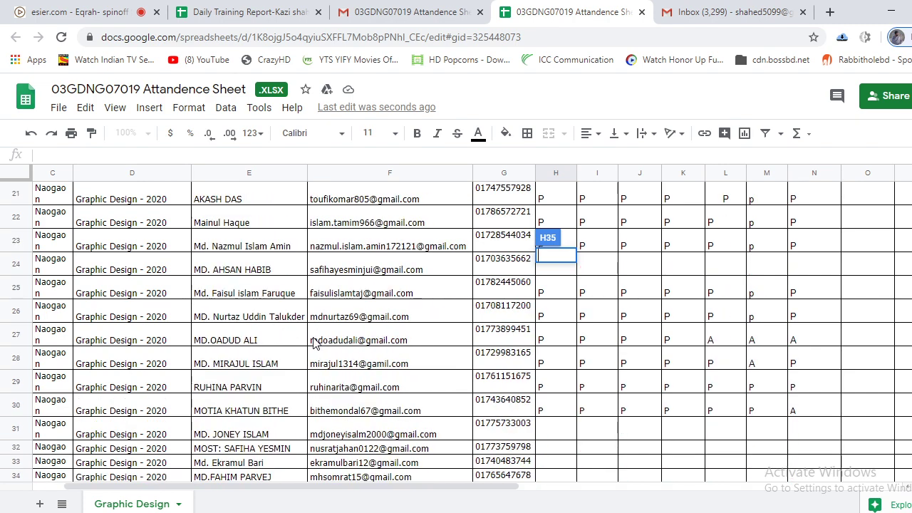
scroll(316, 342, down, 2)
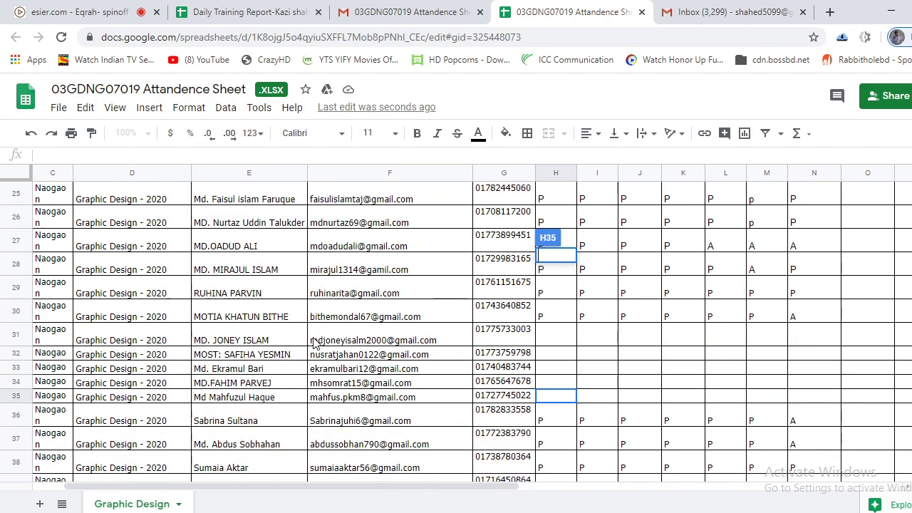
scroll(316, 342, up, 2)
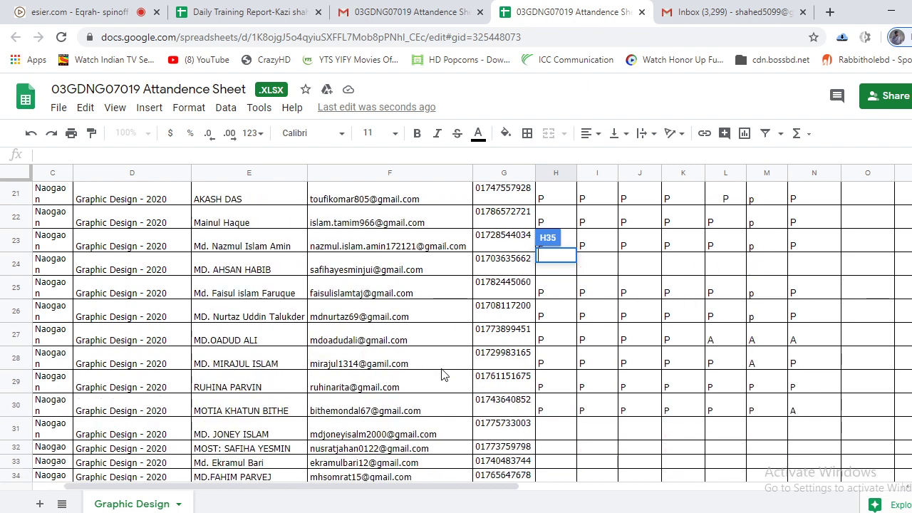
scroll(858, 339, down, 1)
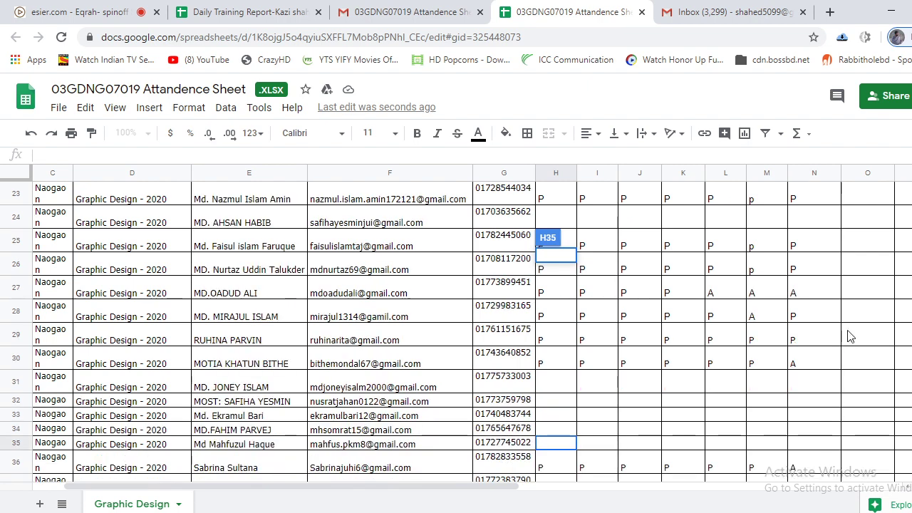
click(869, 274)
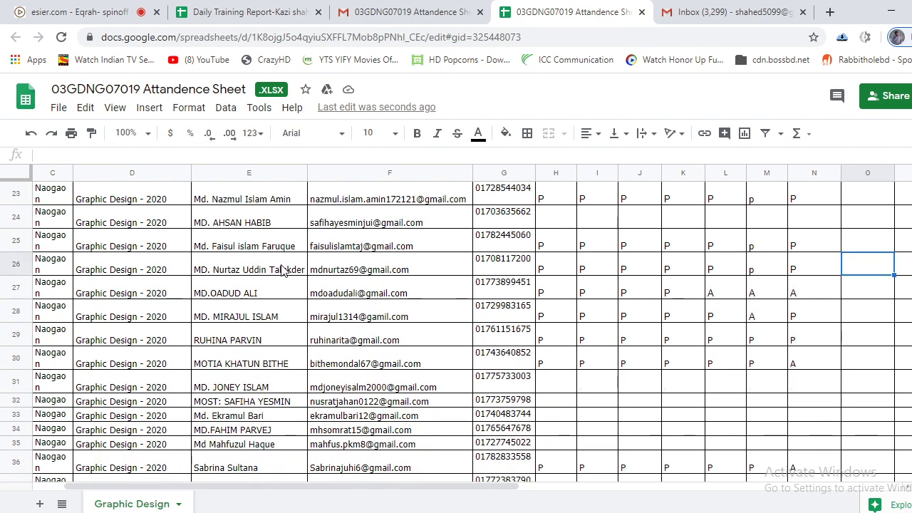
scroll(285, 266, up, 1)
scroll(287, 267, up, 1)
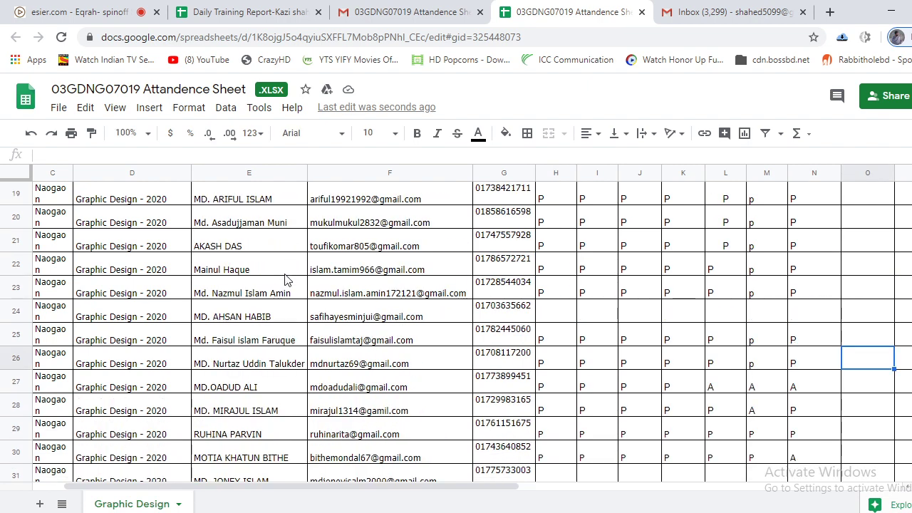
scroll(285, 280, up, 2)
scroll(285, 280, down, 4)
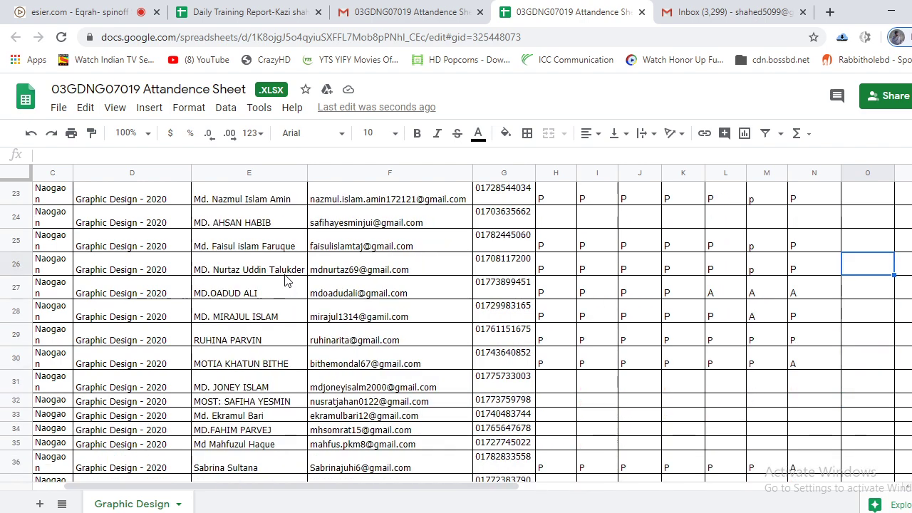
Enter P in each cell from H35 through N35.
scroll(295, 303, down, 1)
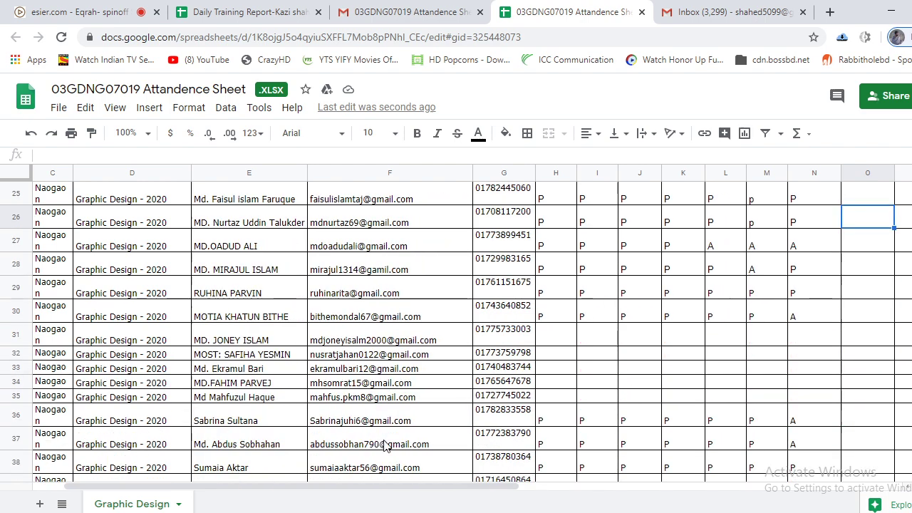
click(555, 398)
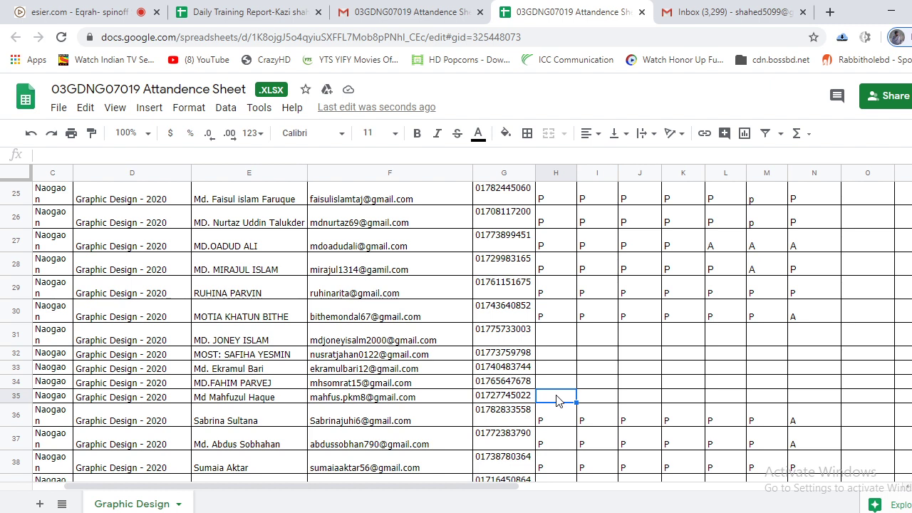
text(P)
click(598, 401)
text(P)
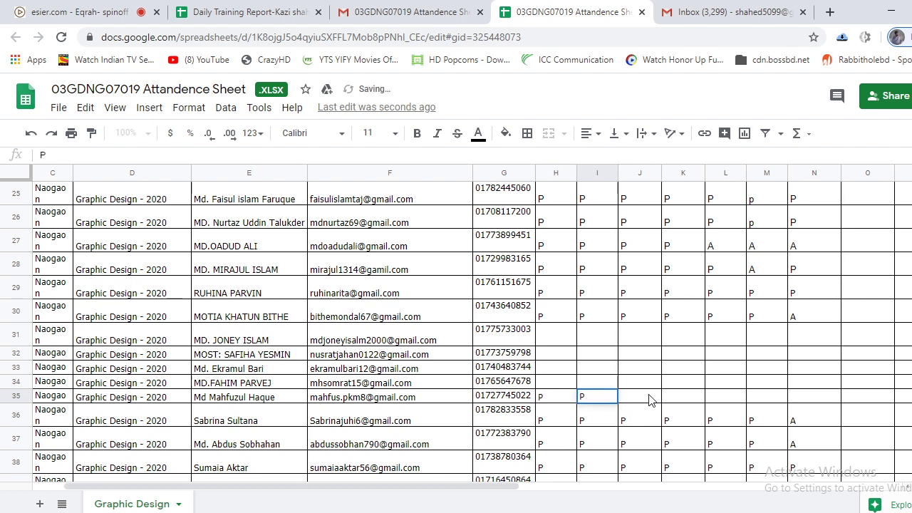
click(650, 400)
text(P)
click(686, 403)
text(P)
click(726, 399)
text(P)
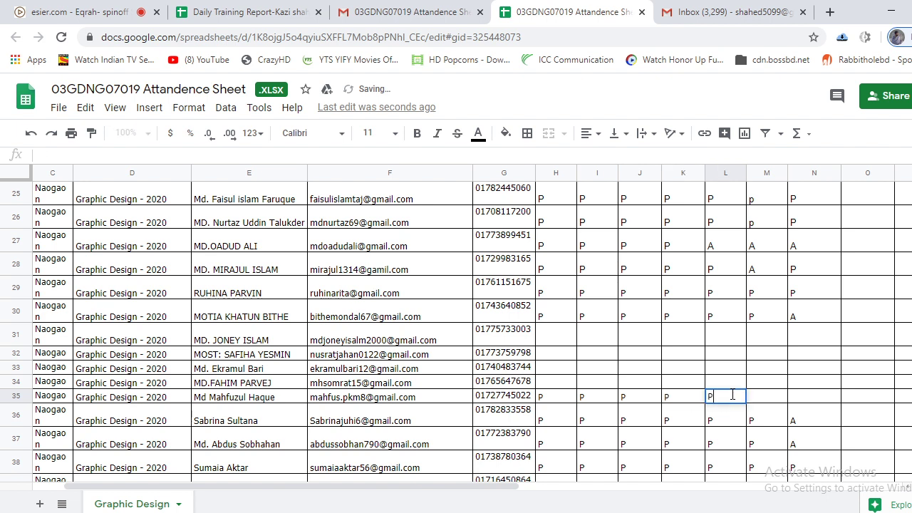
click(768, 400)
text(P)
click(810, 398)
text(P)
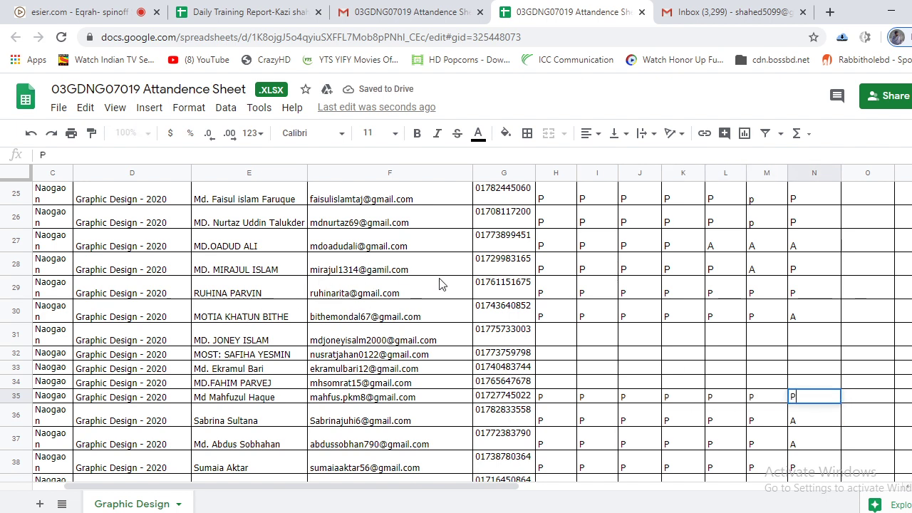
Commit the P mark in N35, then scroll up and down to review column N's marks.
click(638, 345)
scroll(639, 345, up, 2)
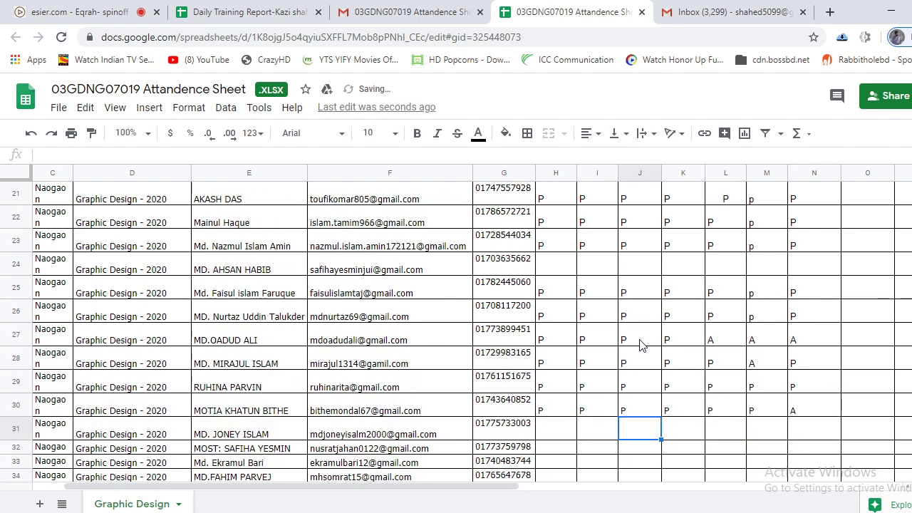
scroll(271, 374, up, 1)
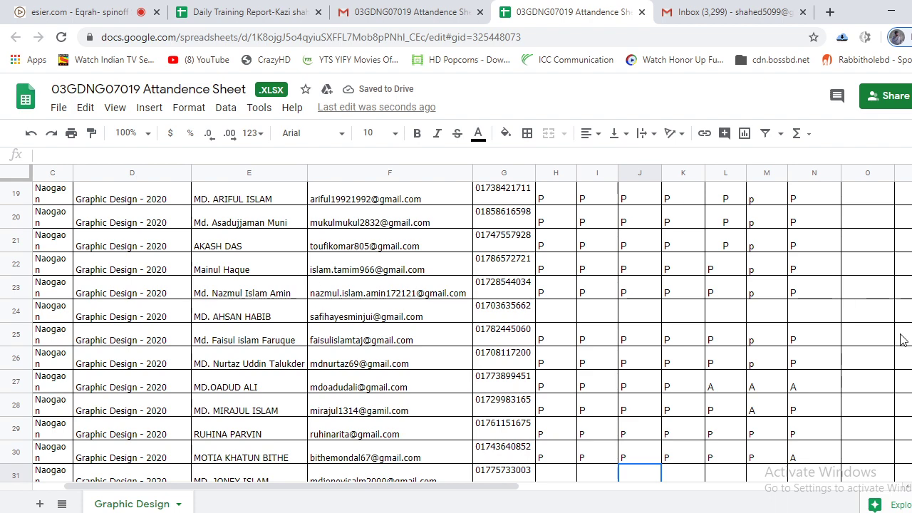
scroll(260, 299, up, 4)
scroll(260, 299, up, 5)
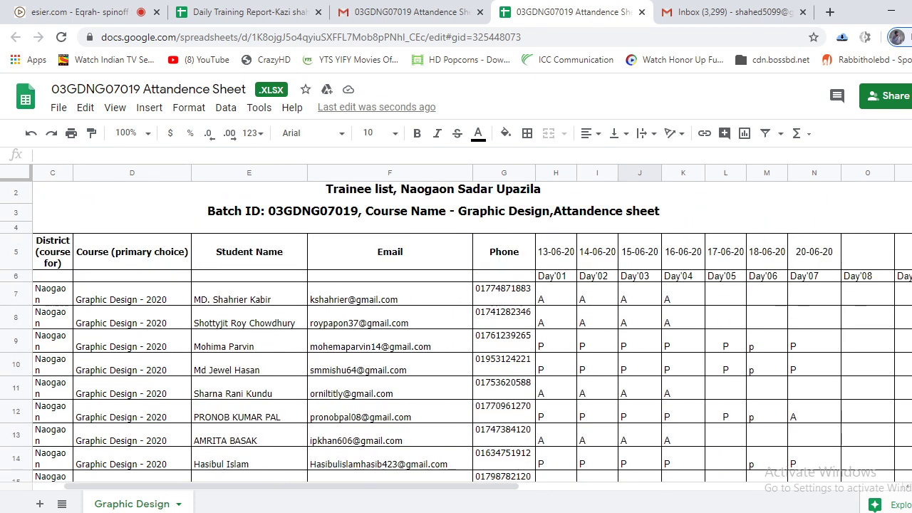
scroll(830, 378, down, 4)
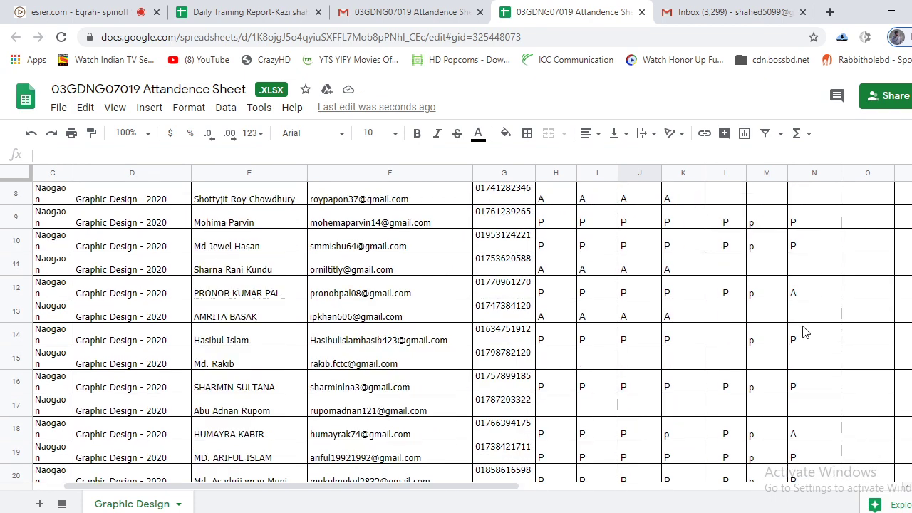
scroll(803, 332, down, 2)
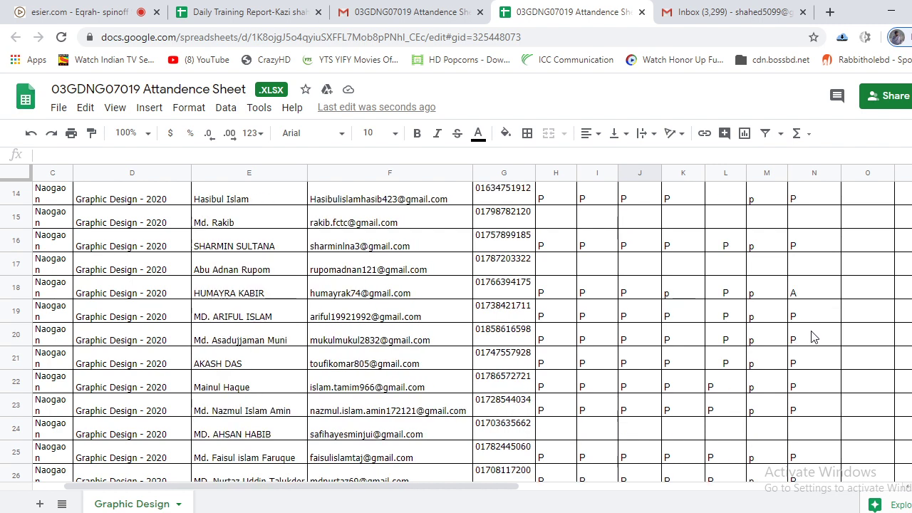
scroll(799, 422, down, 3)
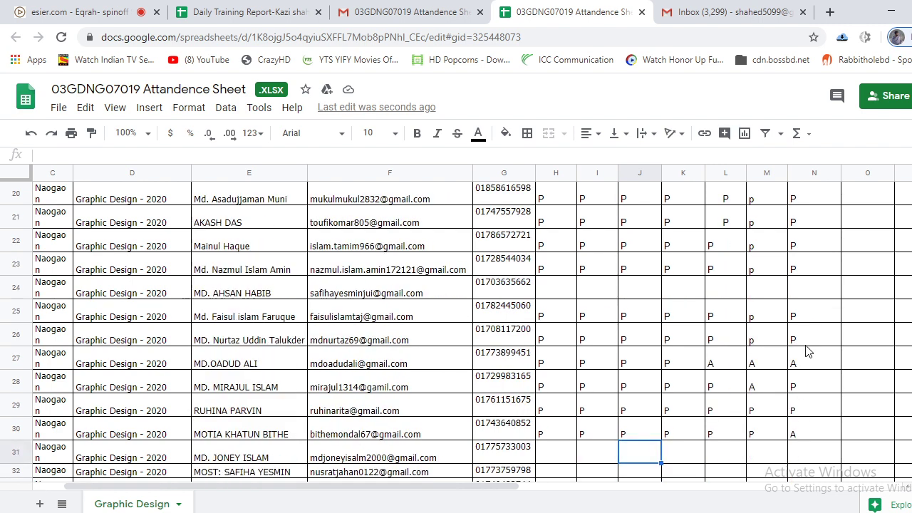
scroll(822, 405, down, 1)
scroll(823, 405, down, 4)
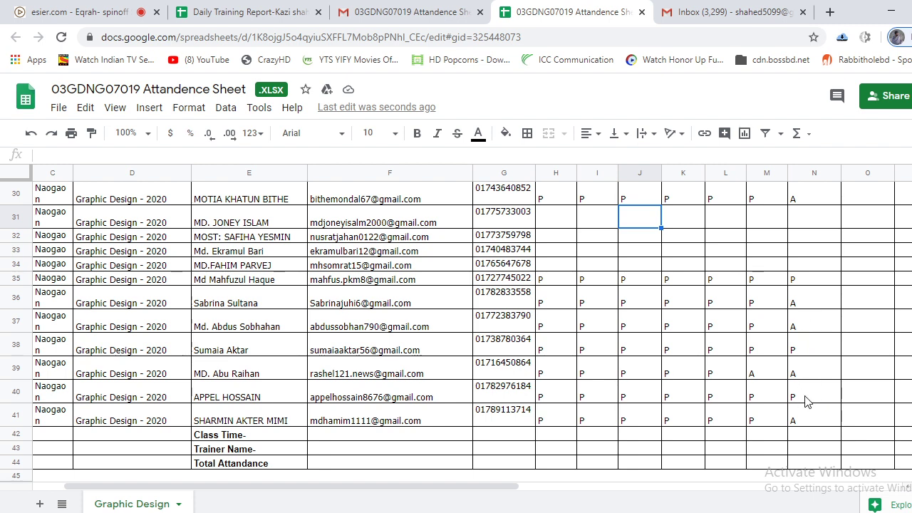
Change the last trainee's mark in N41 from A to P.
double_click(814, 426)
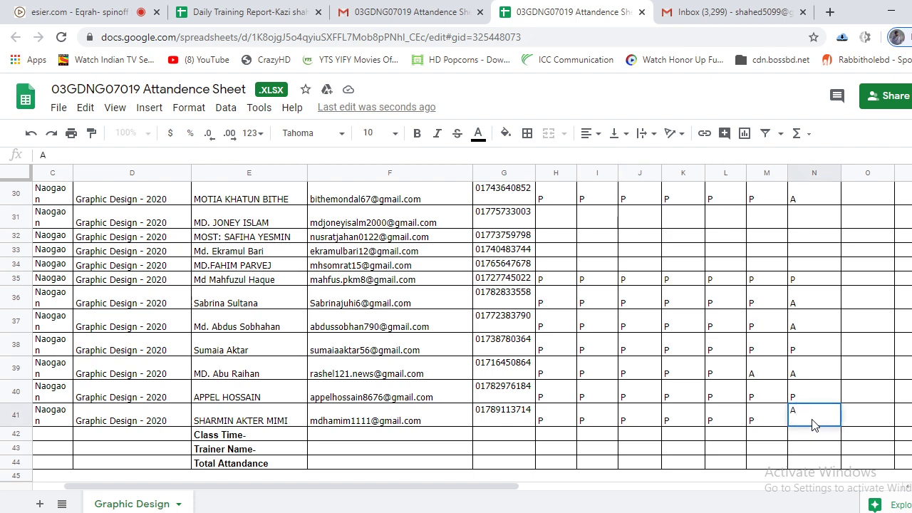
text(P)
click(814, 238)
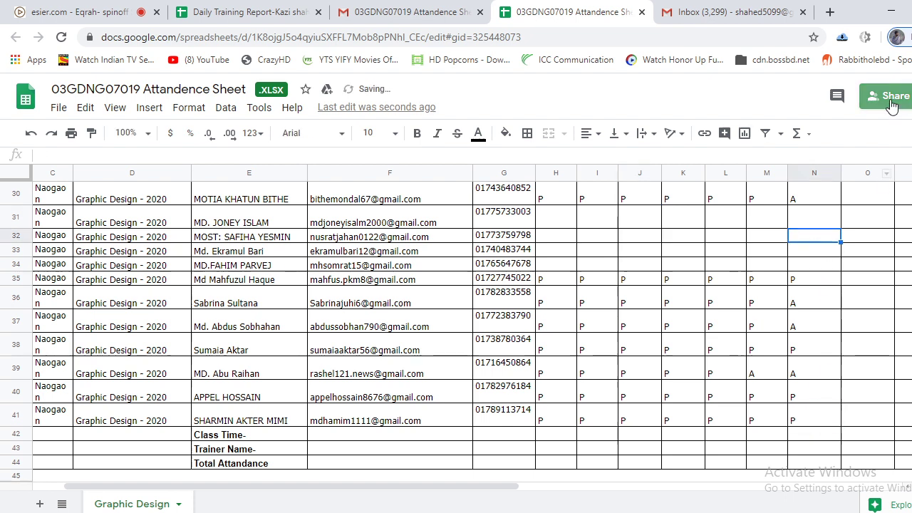
Check the attendance sheet's sharing settings, then close the sheet's tab.
click(883, 96)
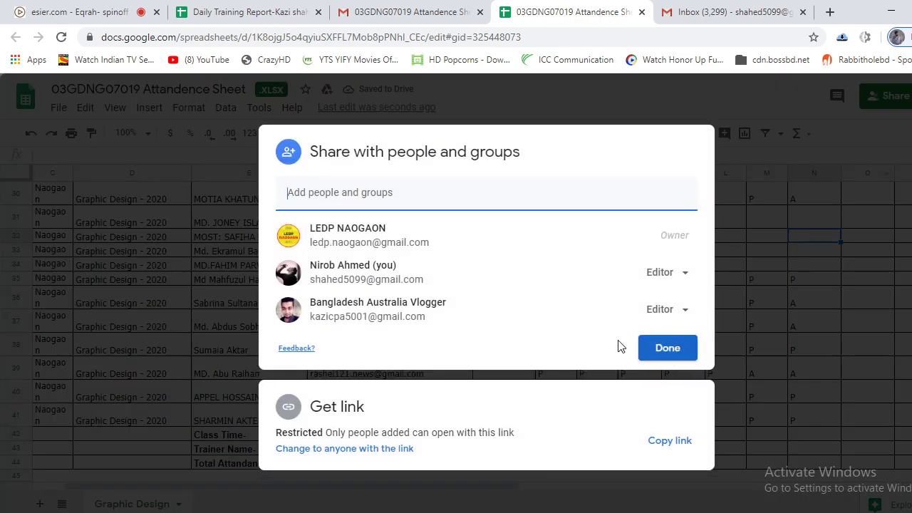
click(667, 346)
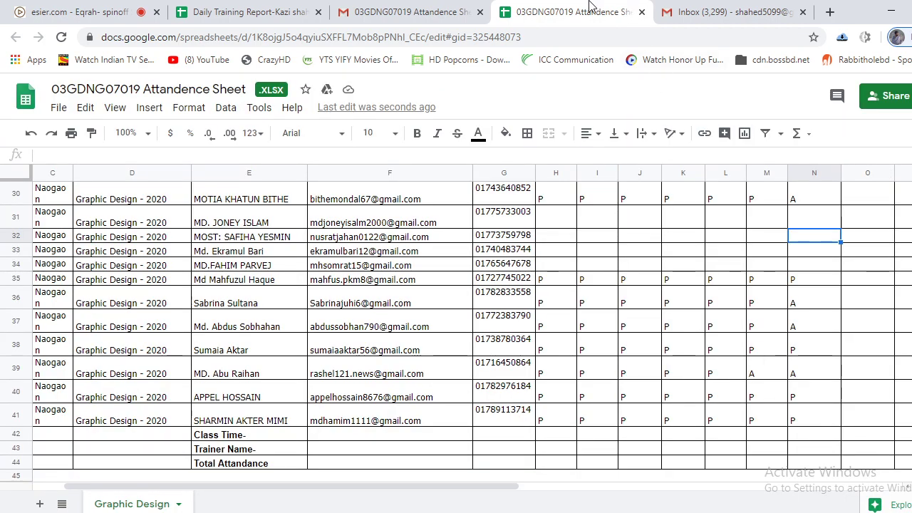
click(641, 12)
click(431, 7)
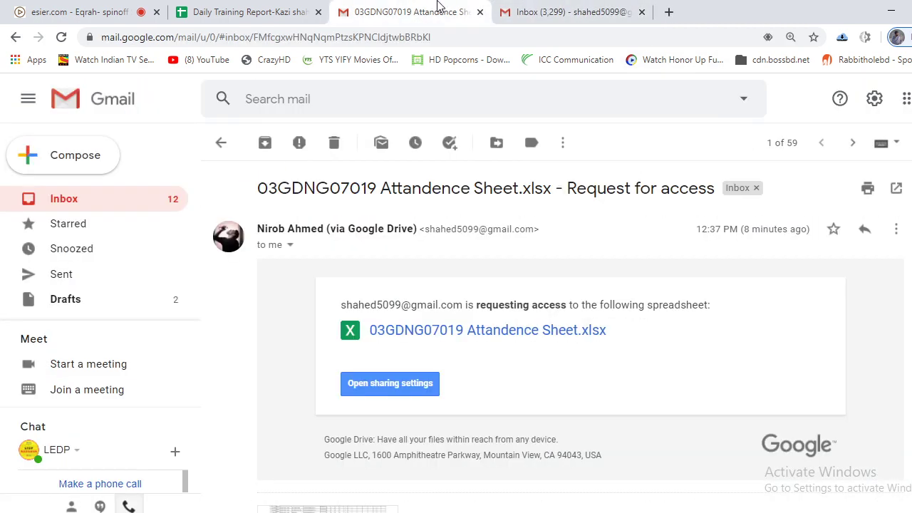
In the Daily Training Report, enter 20 in D12, 20.06.2020 in B13 and 17 in D13.
click(230, 12)
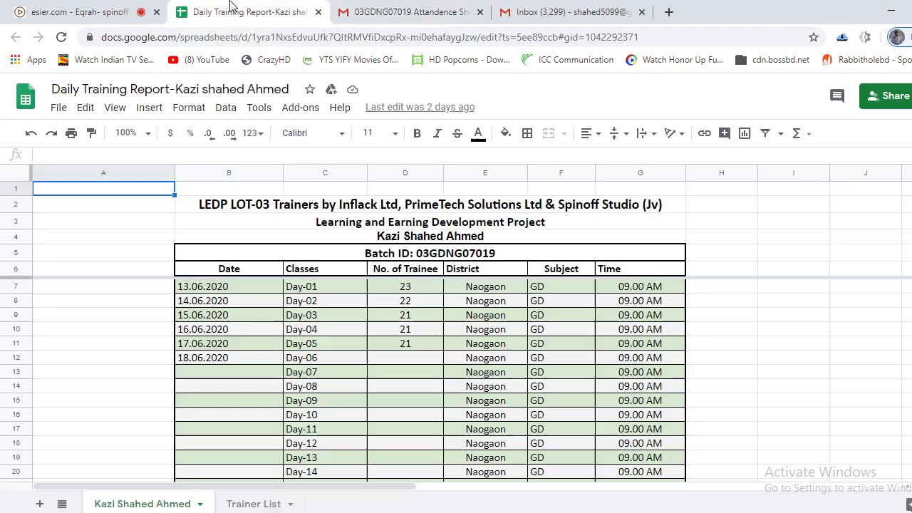
click(479, 12)
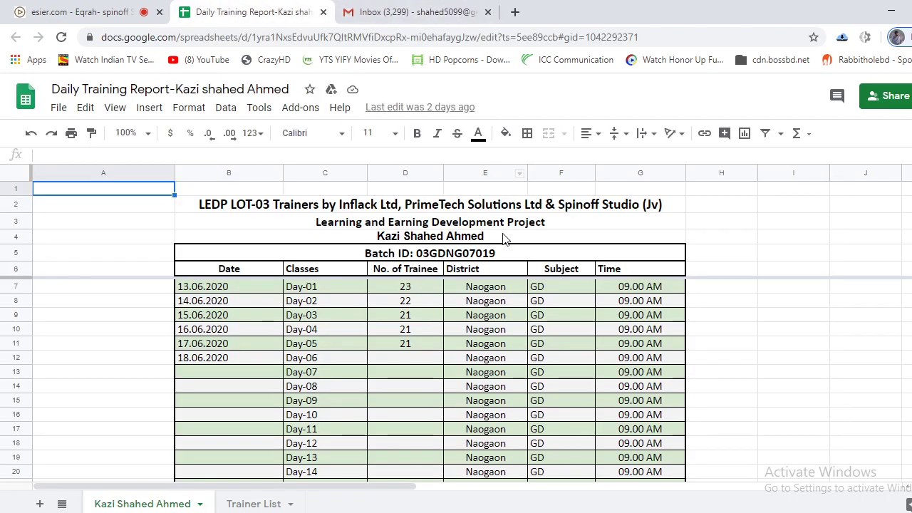
click(406, 357)
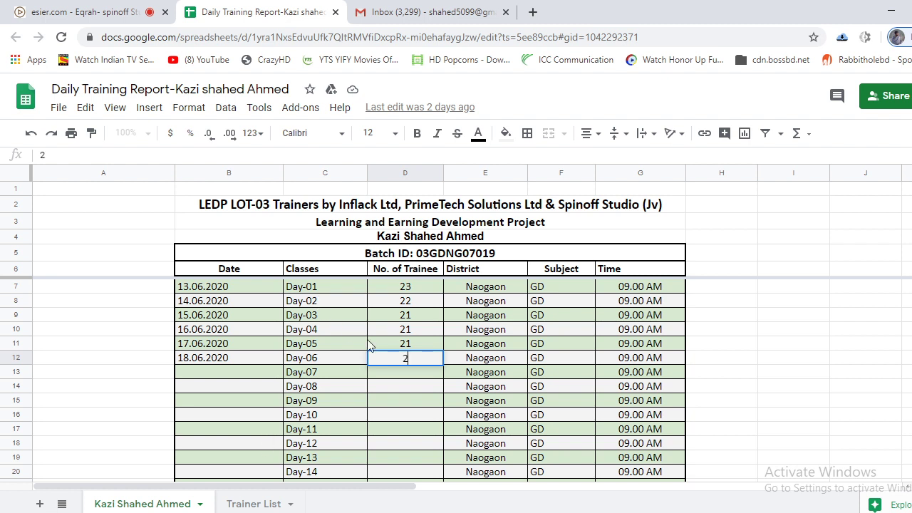
click(237, 375)
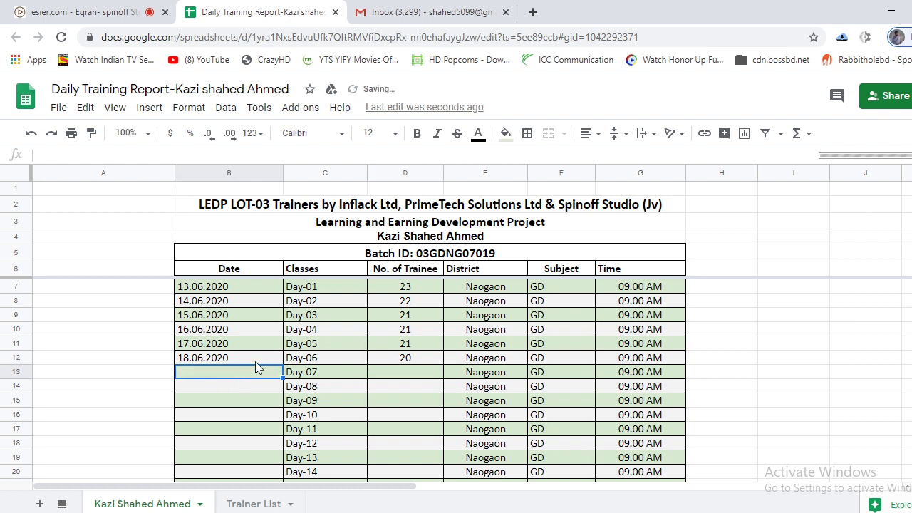
text(20)
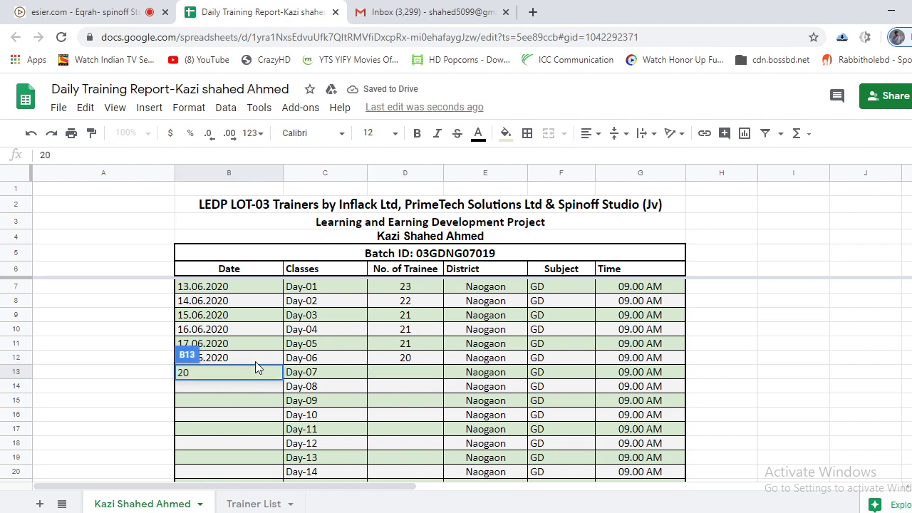
text(.06.2020)
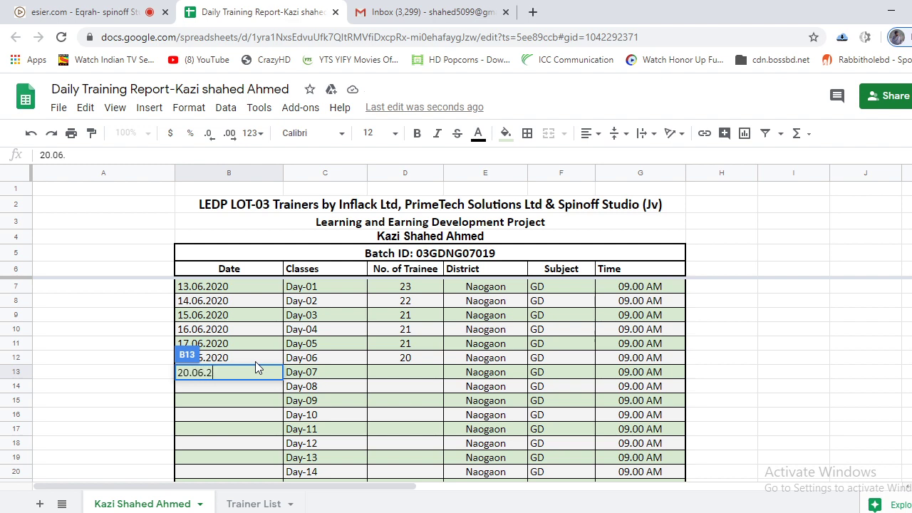
click(404, 373)
text(1)
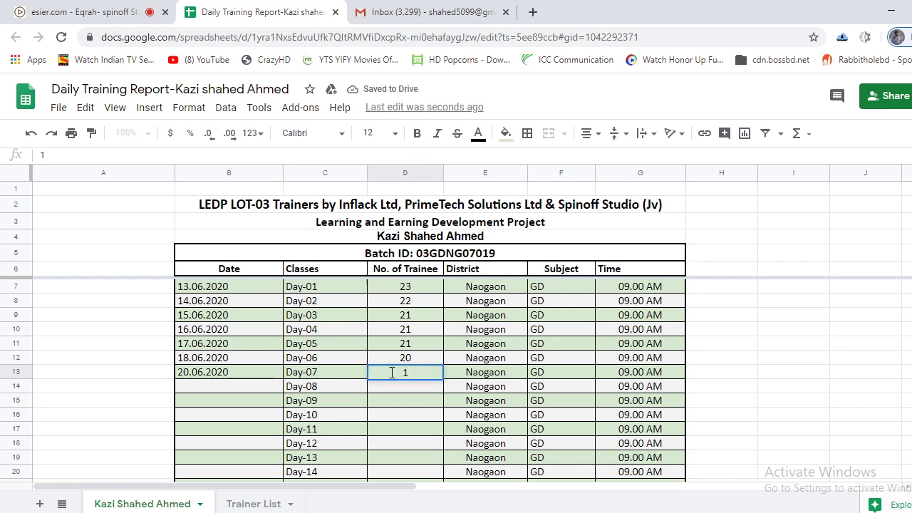
text(7)
click(240, 388)
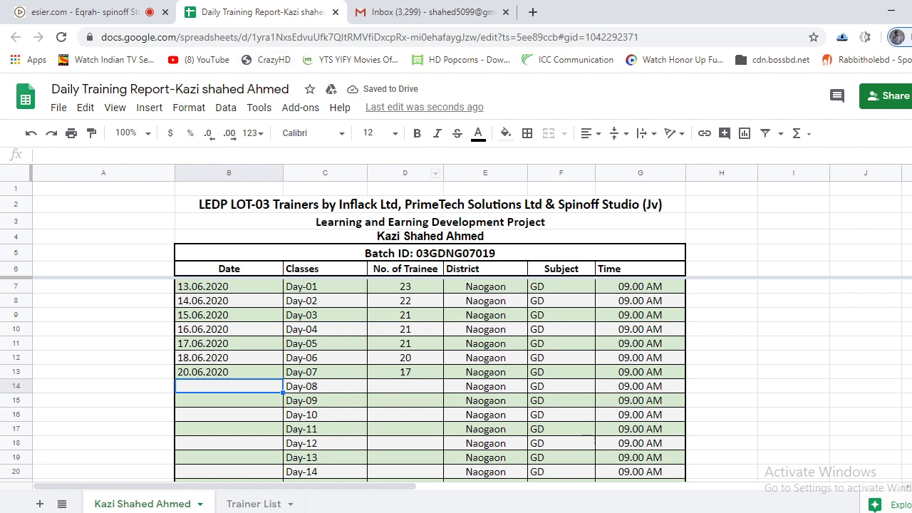
Review the report's sharing settings and close the training report tab.
click(883, 96)
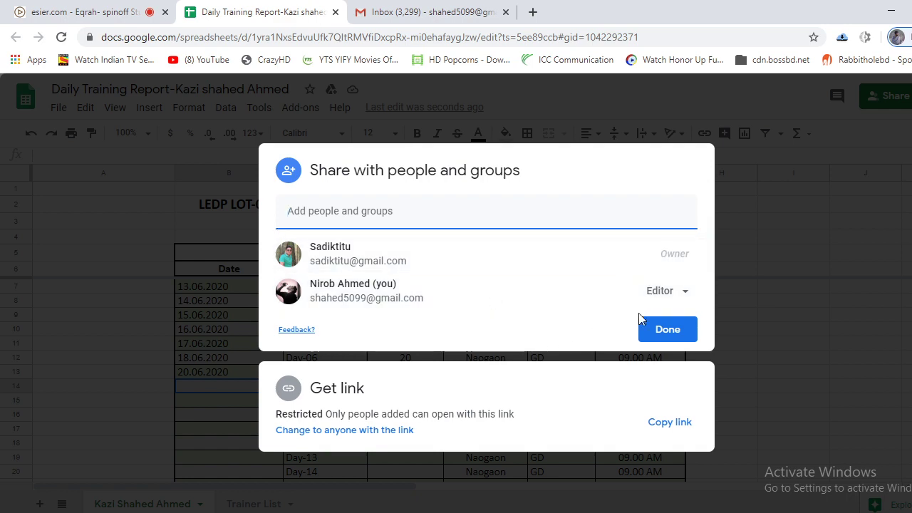
click(667, 328)
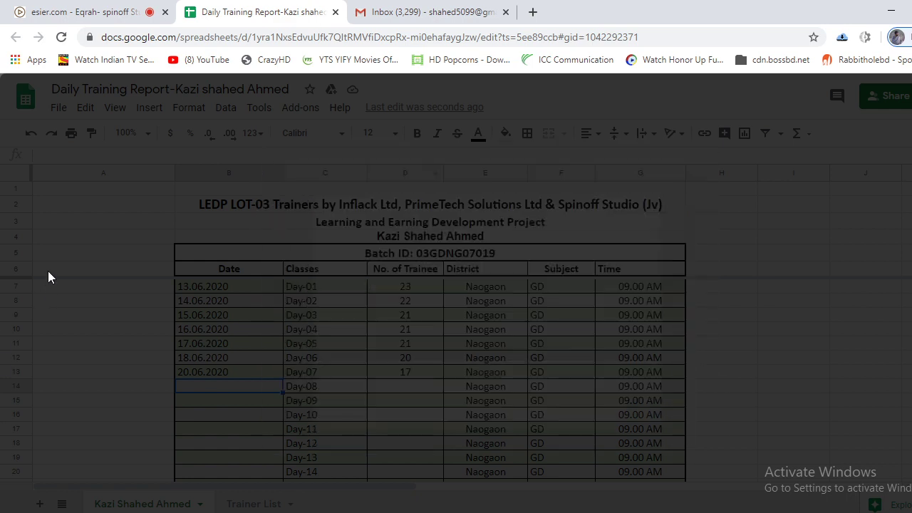
click(336, 12)
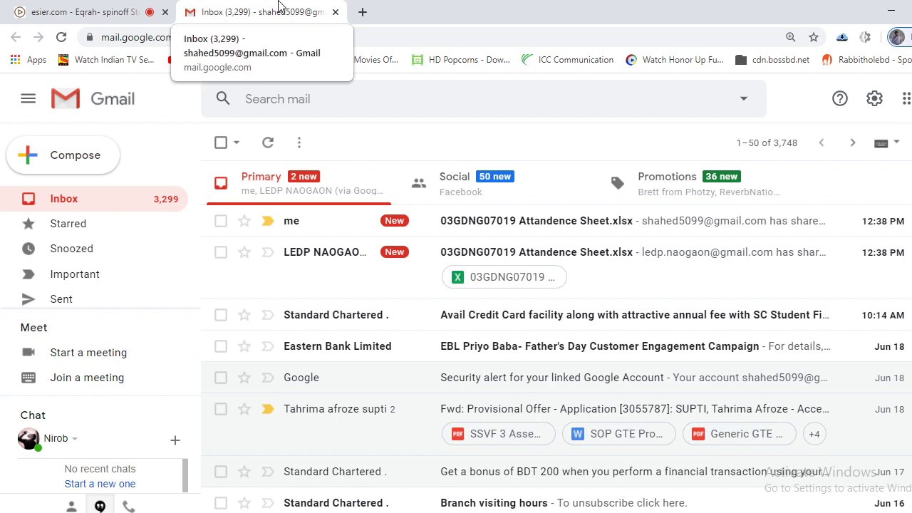
Return to the Eqrah- spinoff Studio Class-3 meeting and scroll the chat and Users list.
click(101, 10)
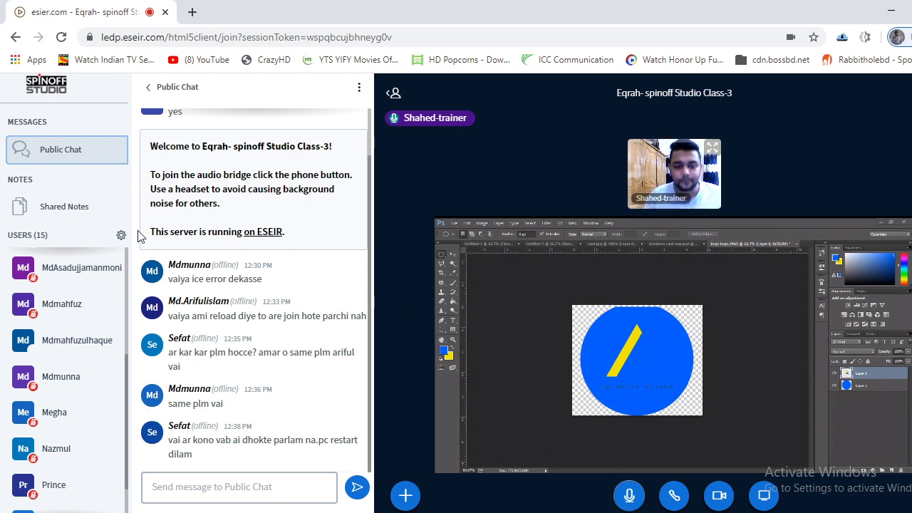
scroll(222, 309, up, 1)
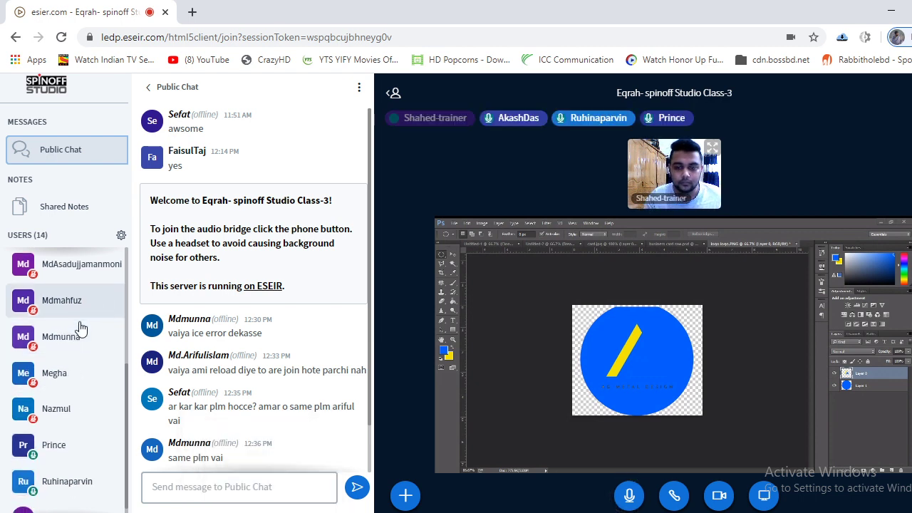
scroll(81, 385, down, 1)
scroll(83, 411, up, 5)
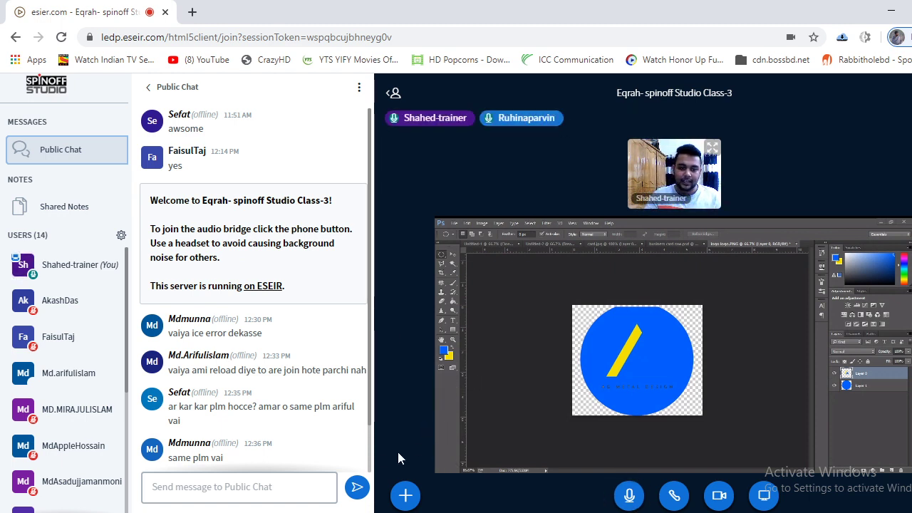
mouse_move(332, 512)
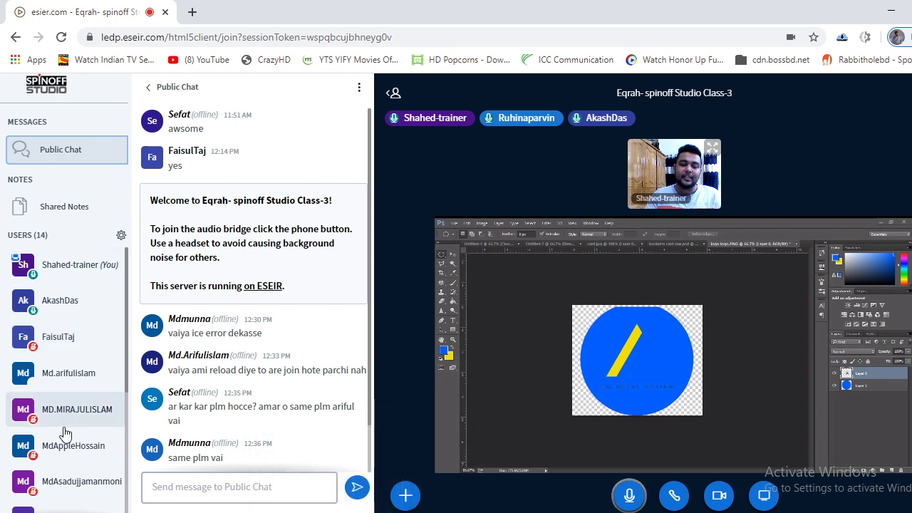
scroll(54, 428, down, 5)
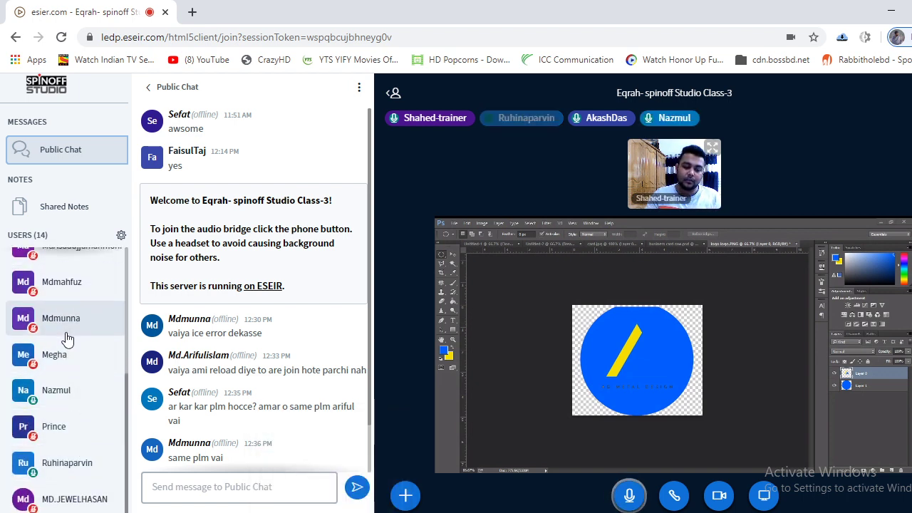
scroll(97, 391, up, 5)
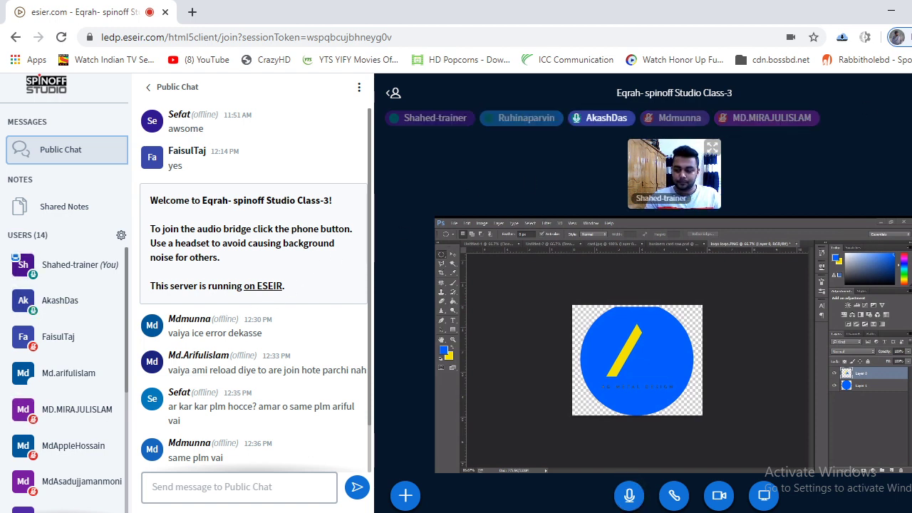
End the Class-3 meeting for everyone from the options menu and confirm.
click(899, 92)
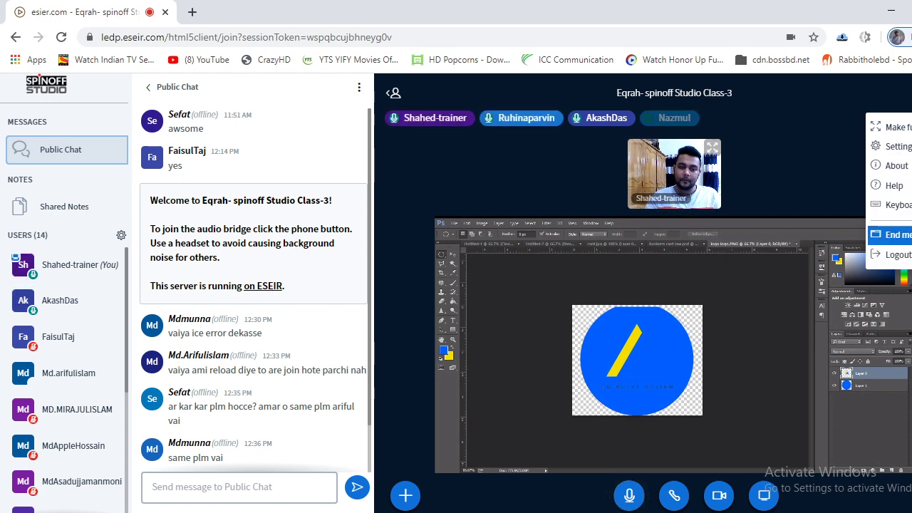
key(Return)
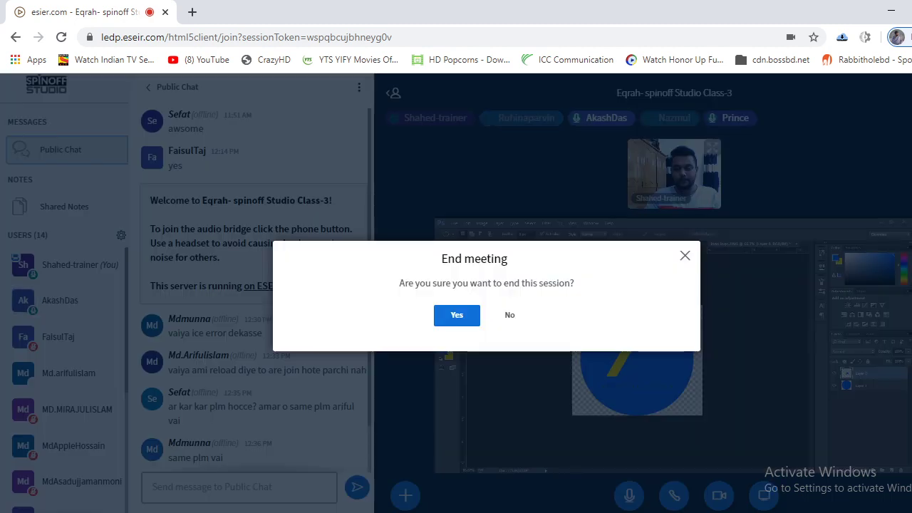
click(456, 319)
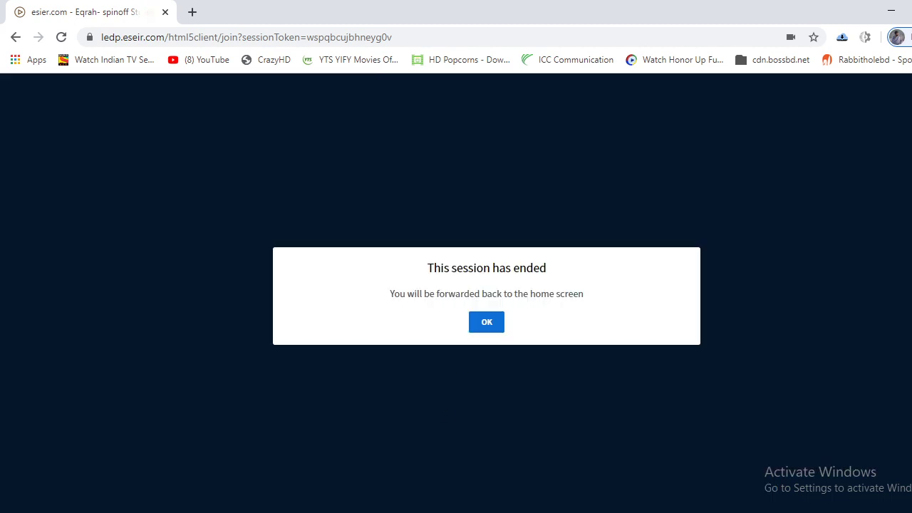